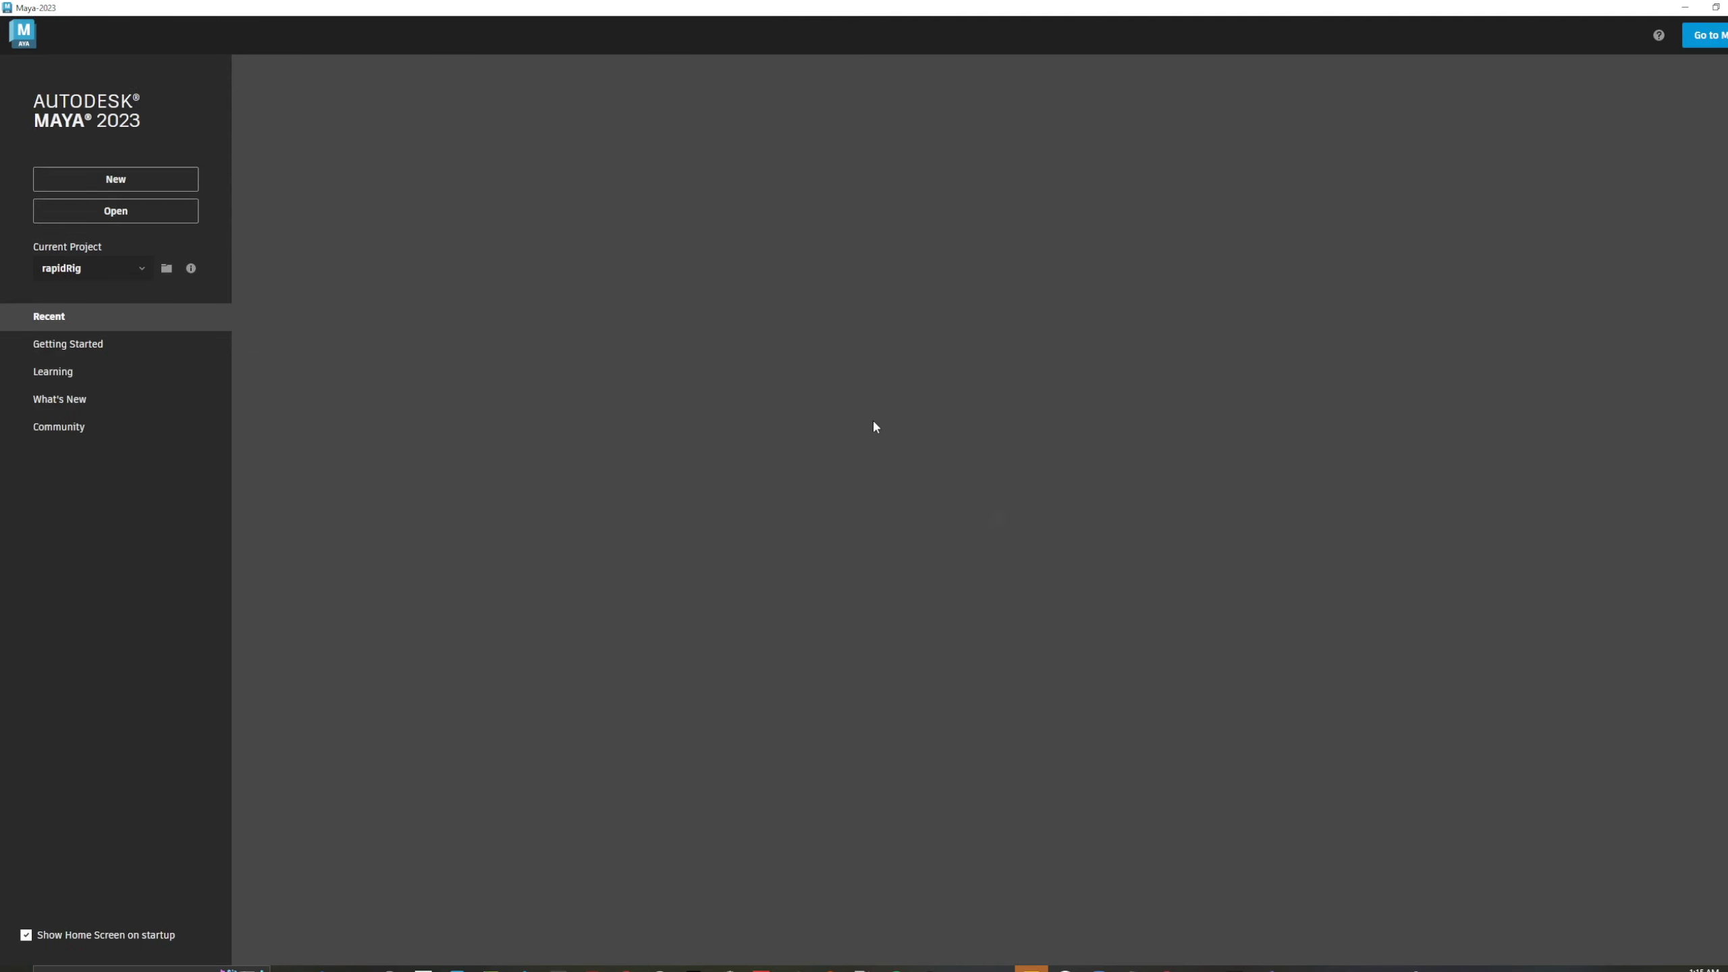
- Start a new scene and load the rapidrig_modular_v3.py plug-in
click(145, 182)
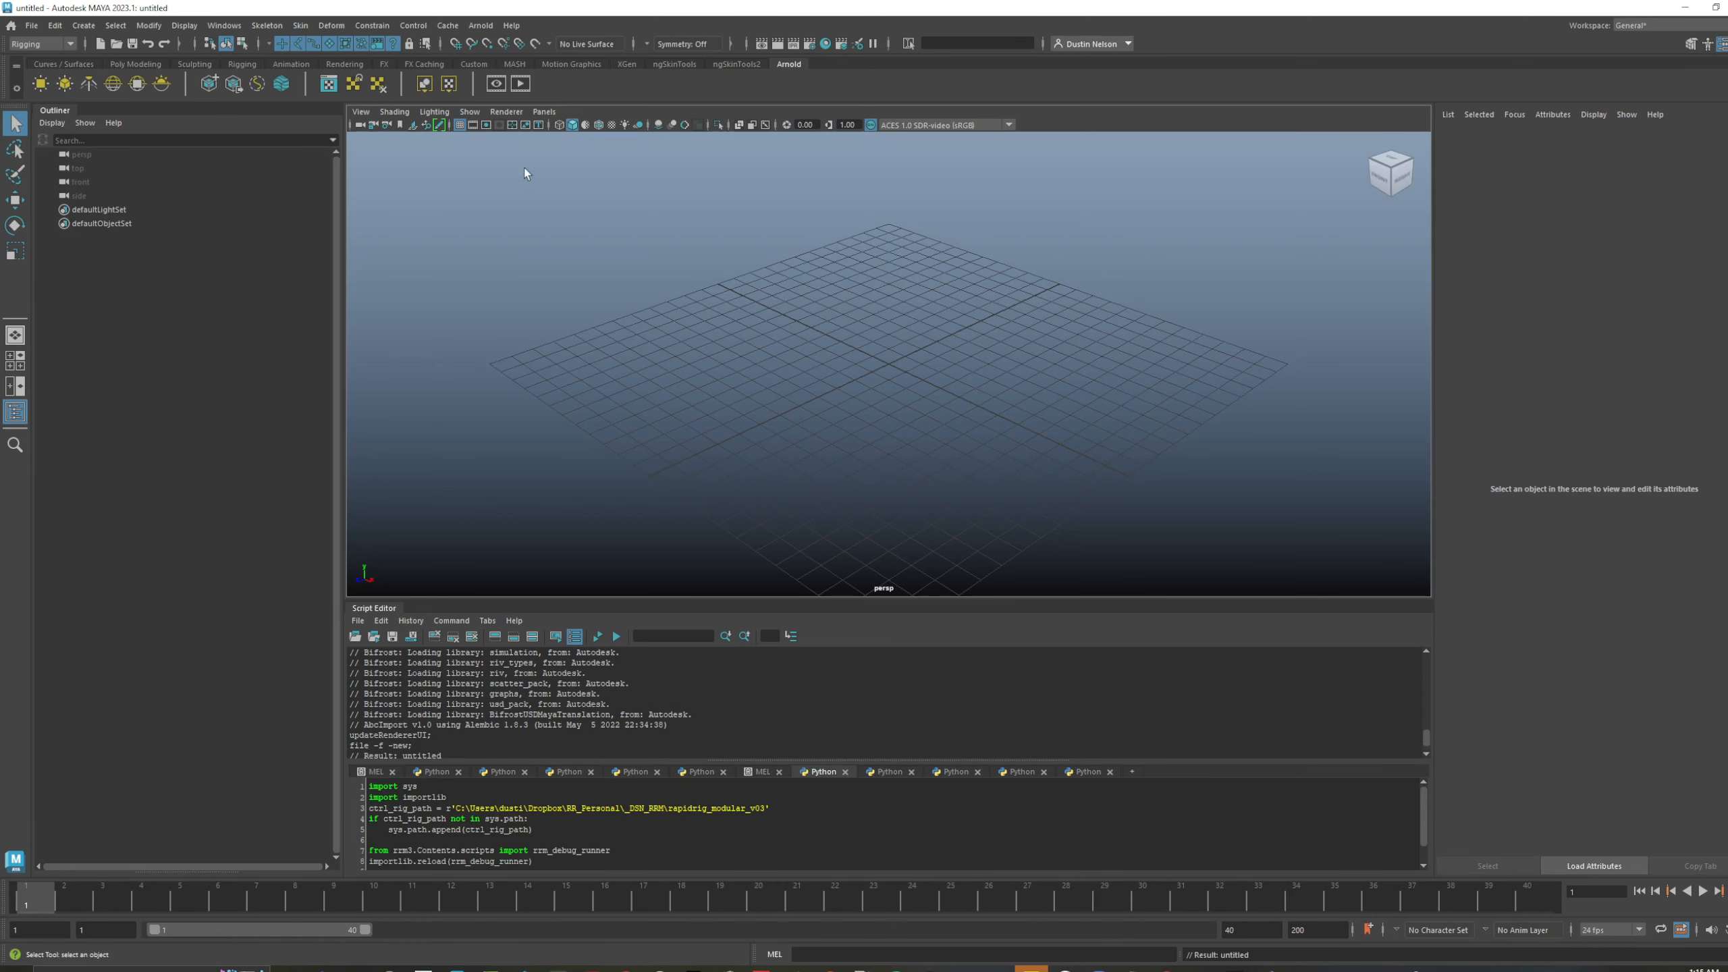
click(225, 25)
mouse_move(327, 177)
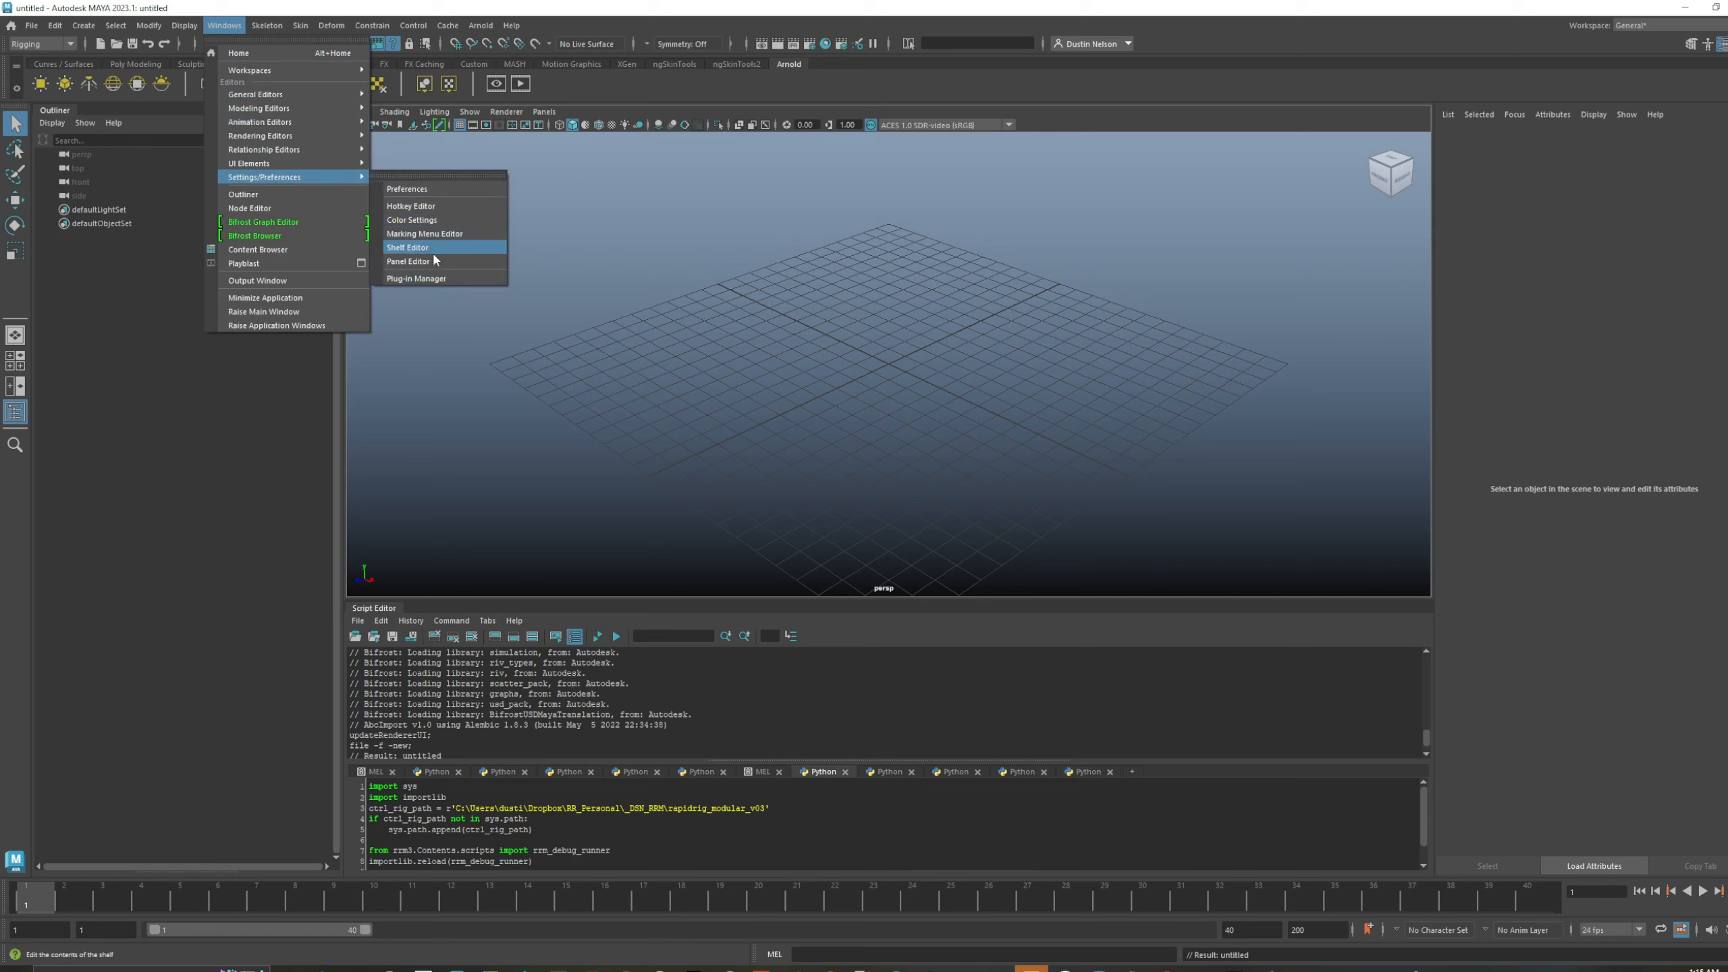
click(434, 279)
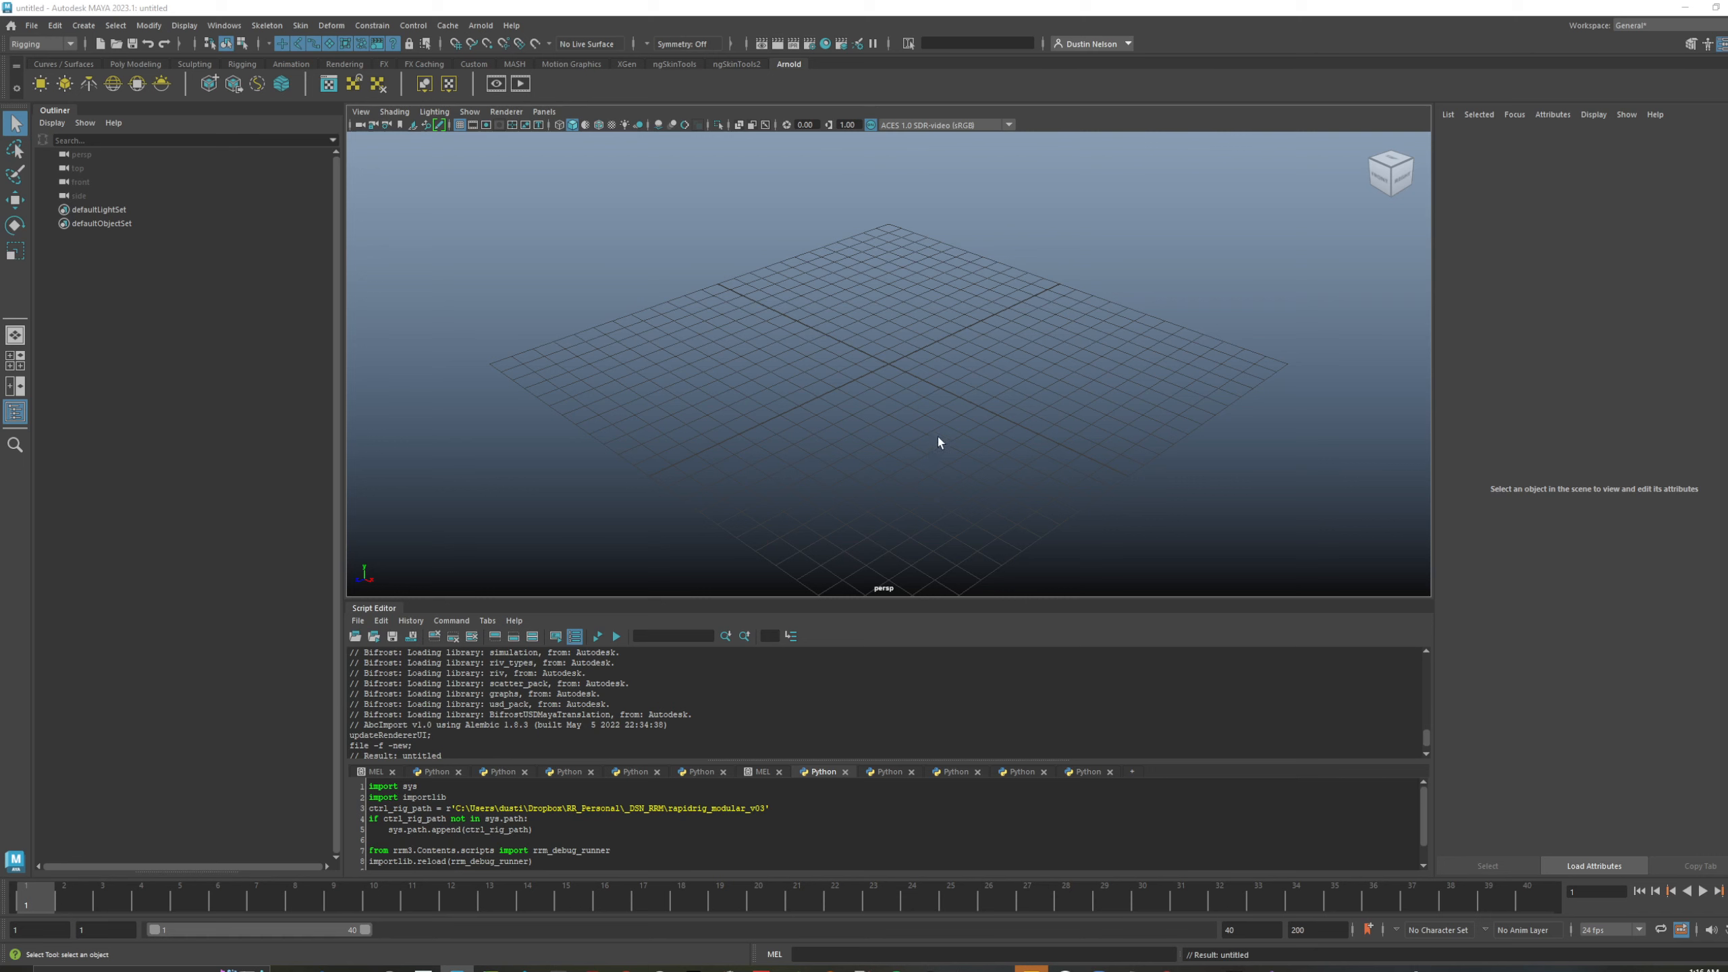
drag(932, 311, 951, 611)
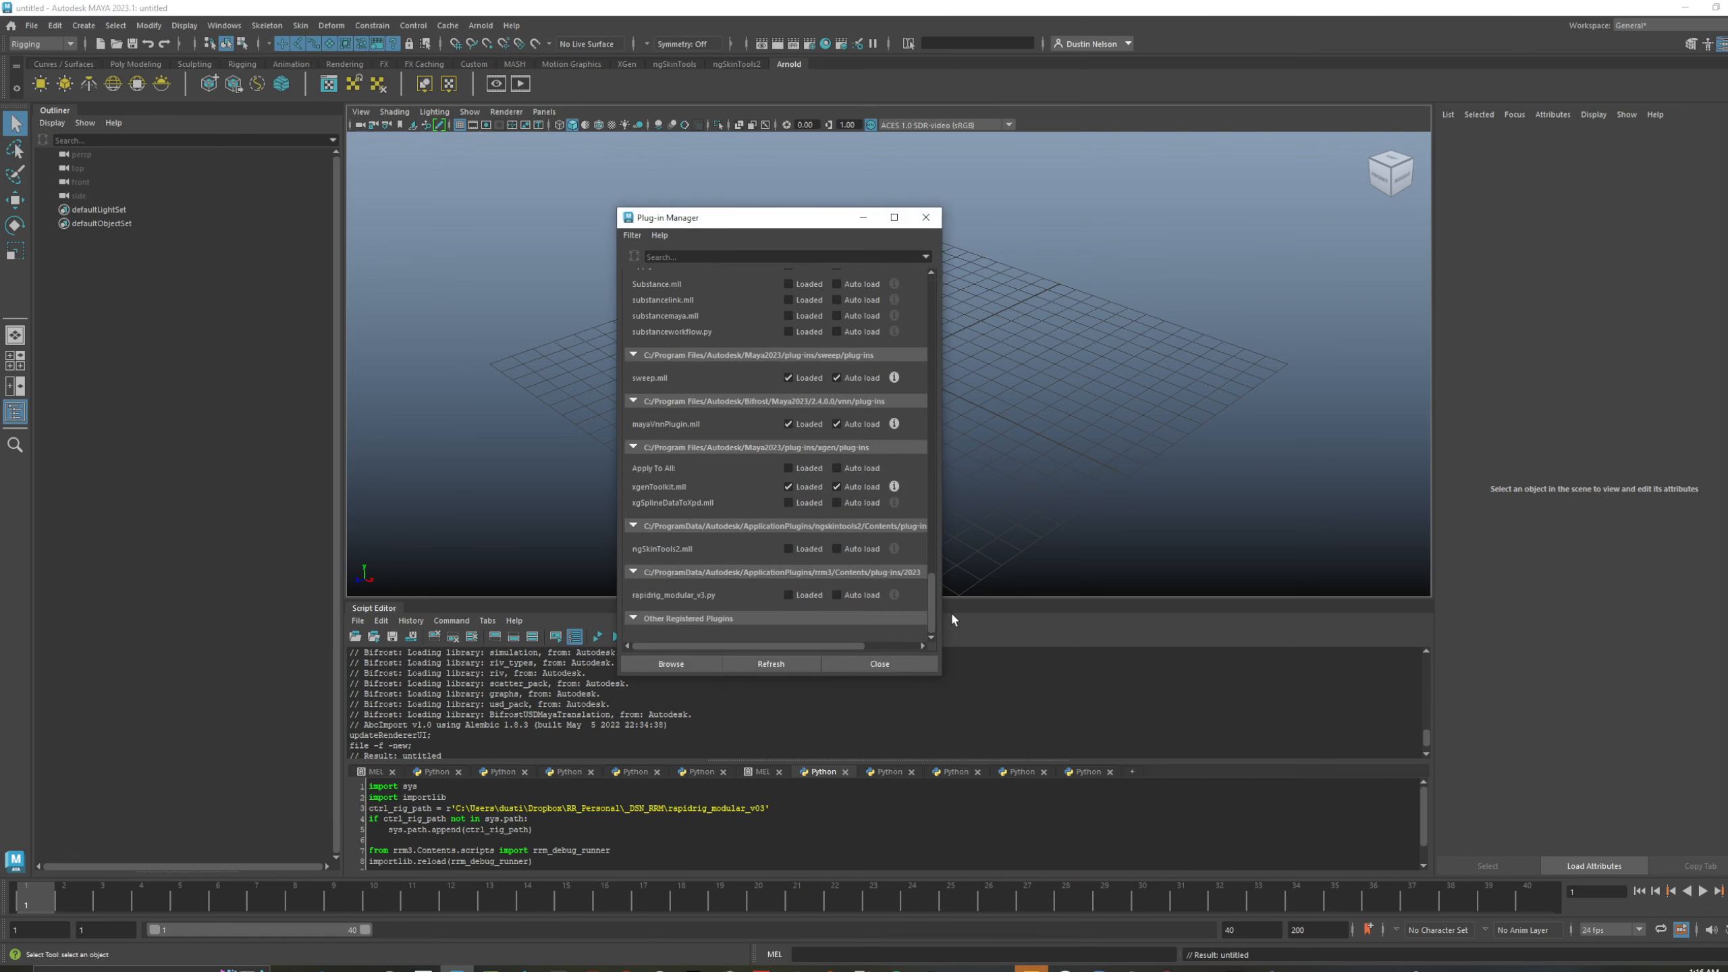
click(790, 595)
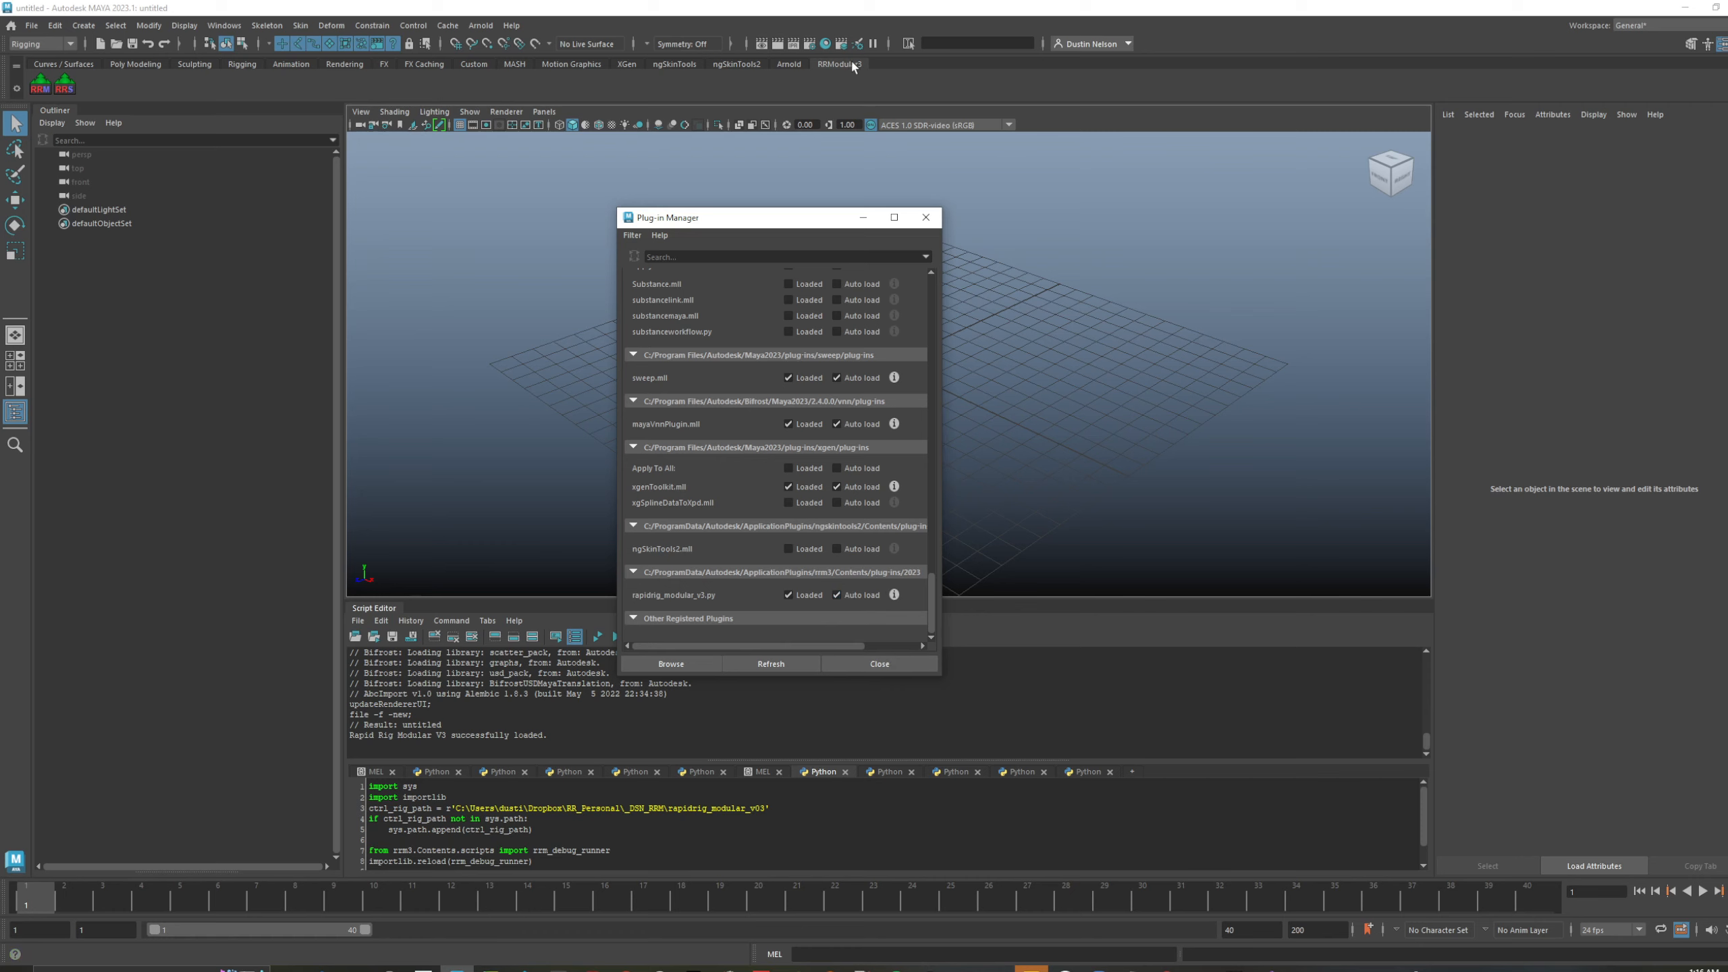
click(927, 217)
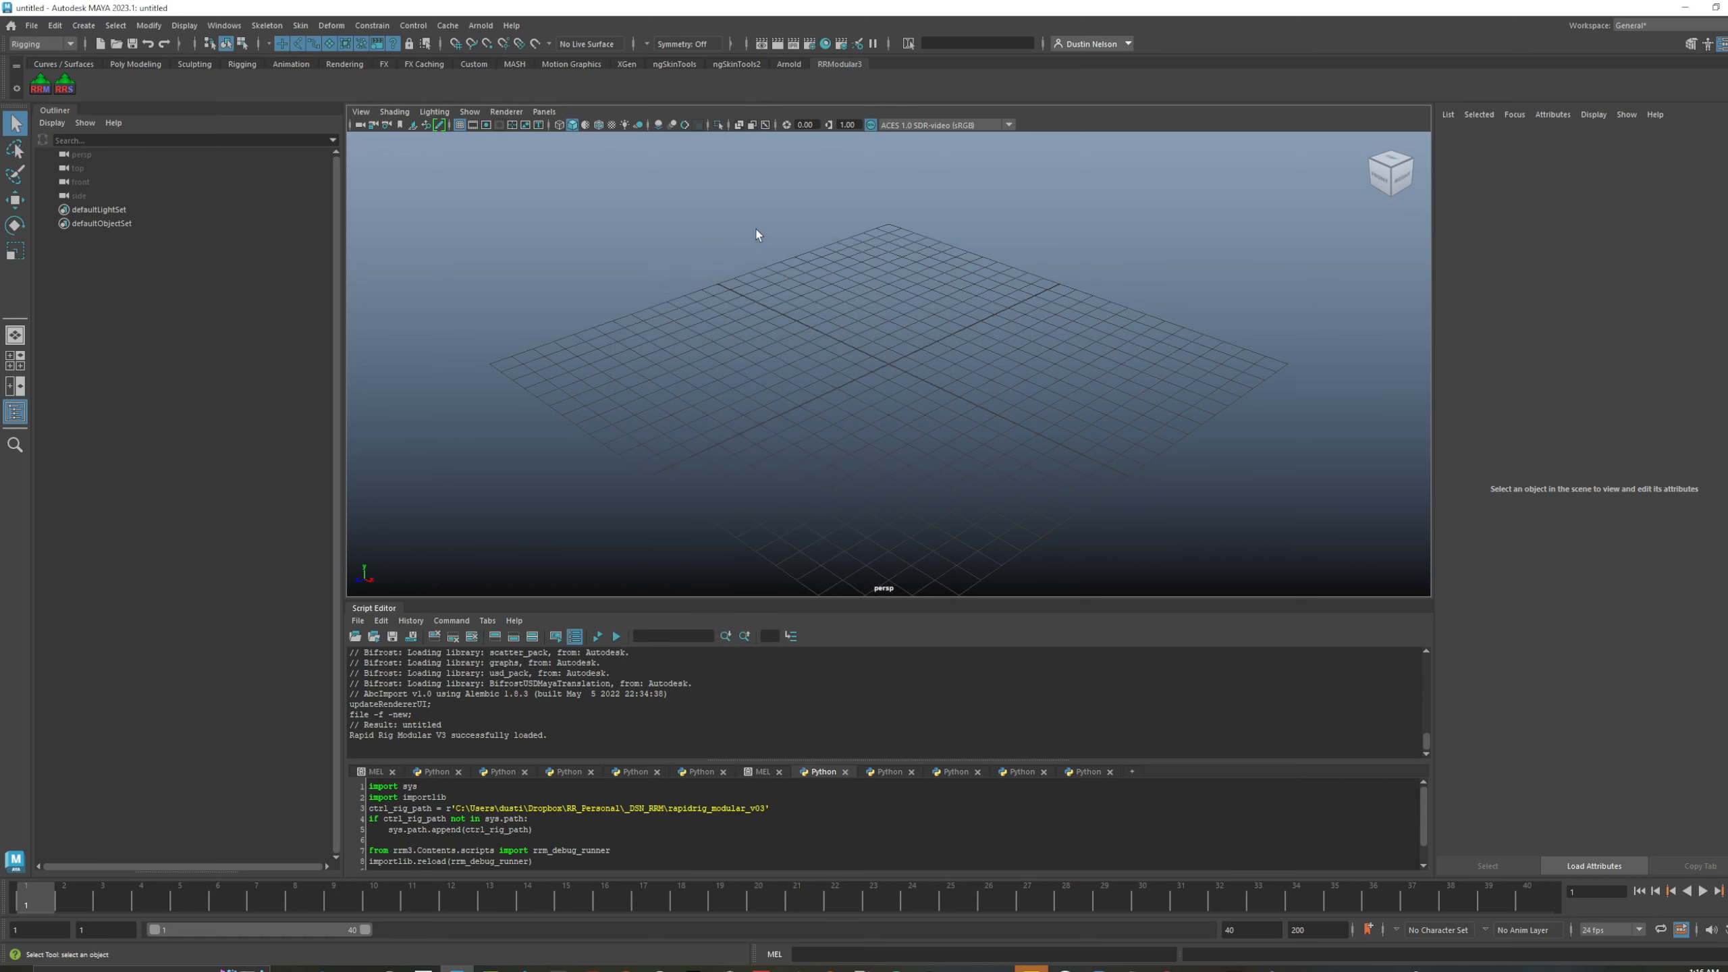
- Open the Rapid Rig Modular tool window and close the Script Editor to enlarge the viewport
click(41, 86)
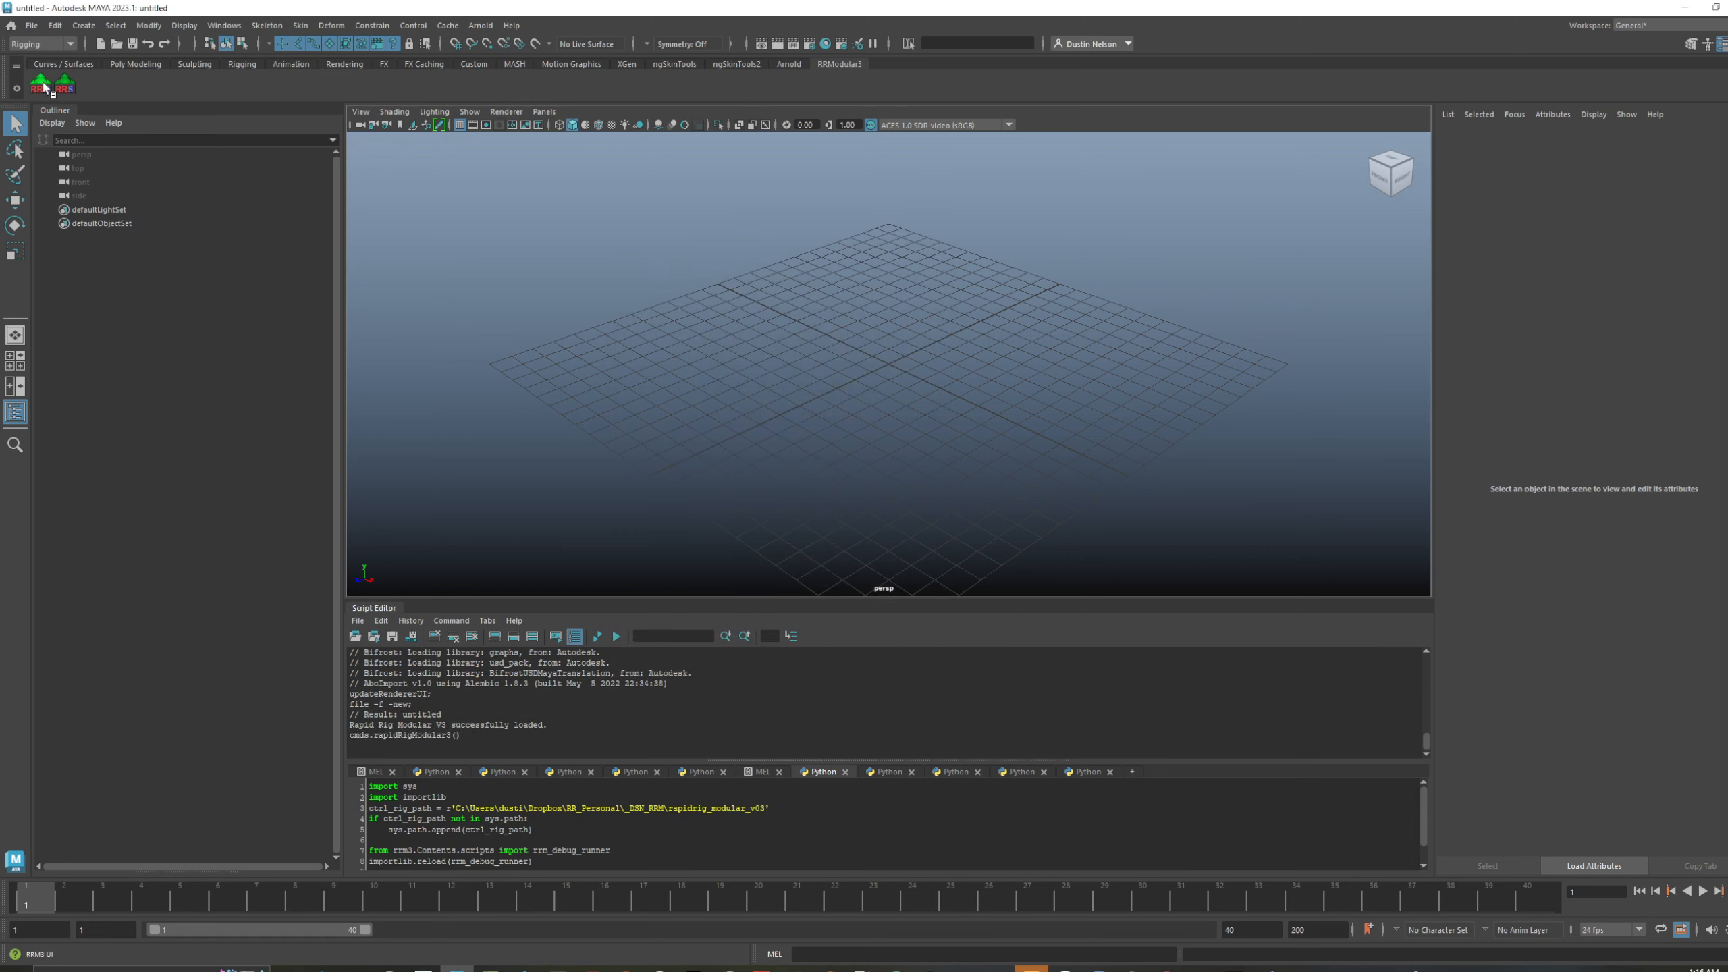
drag(264, 161, 528, 153)
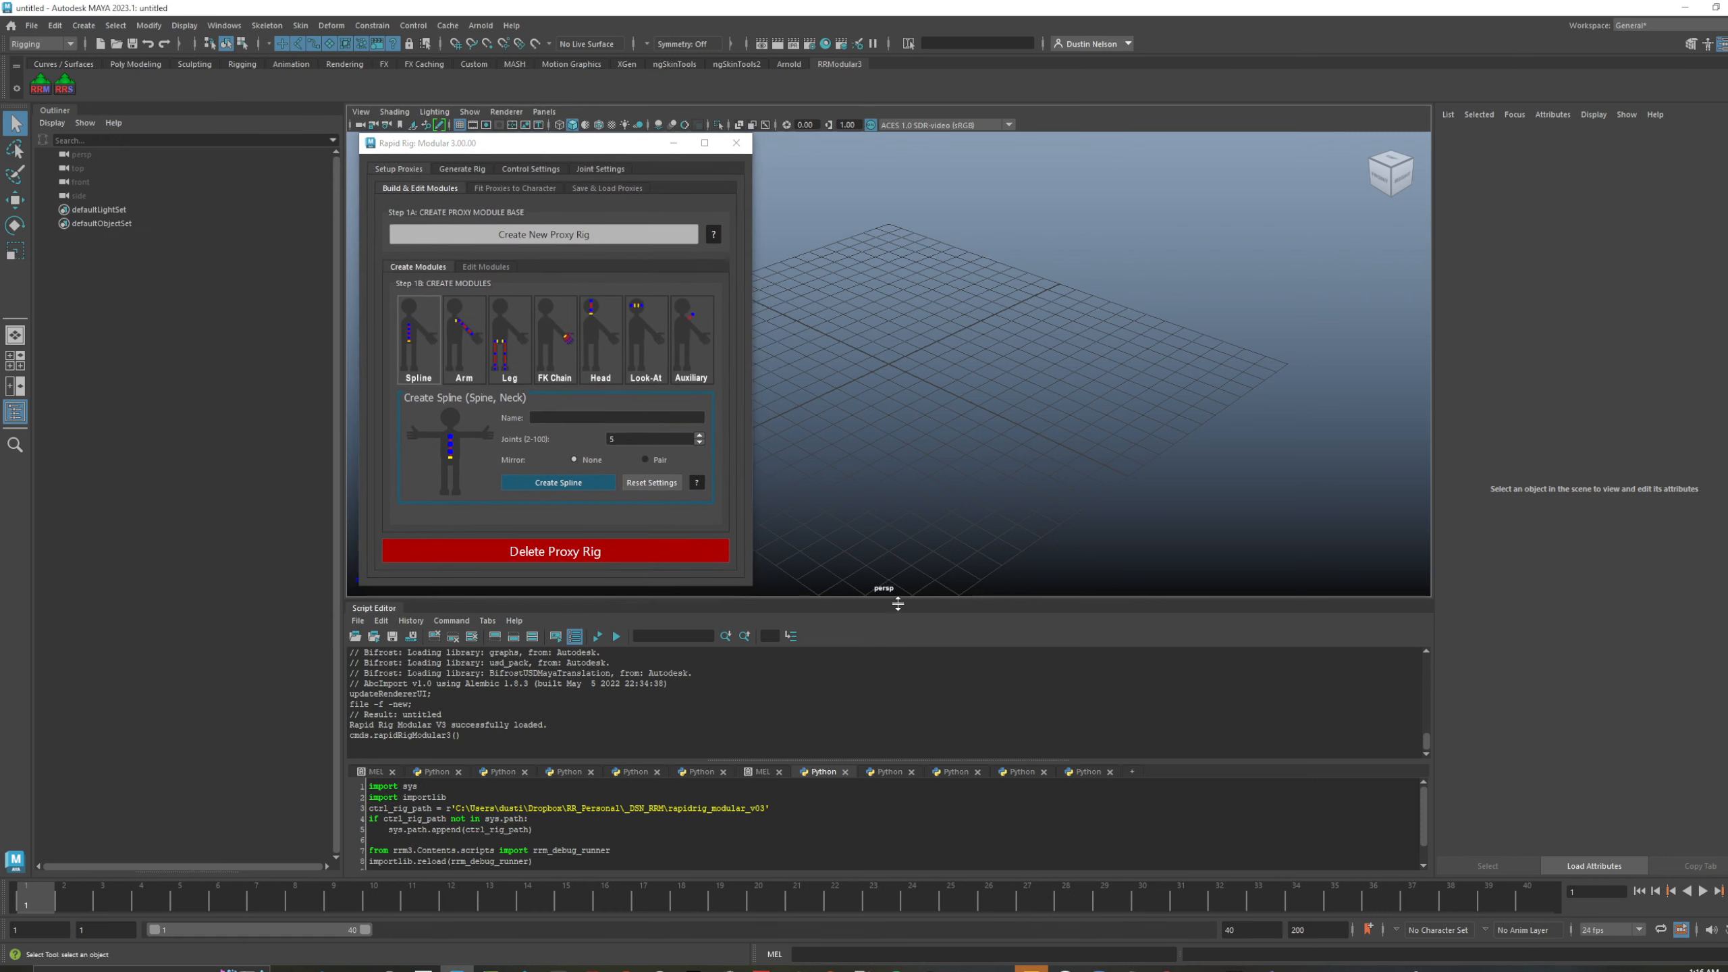
drag(891, 597, 891, 658)
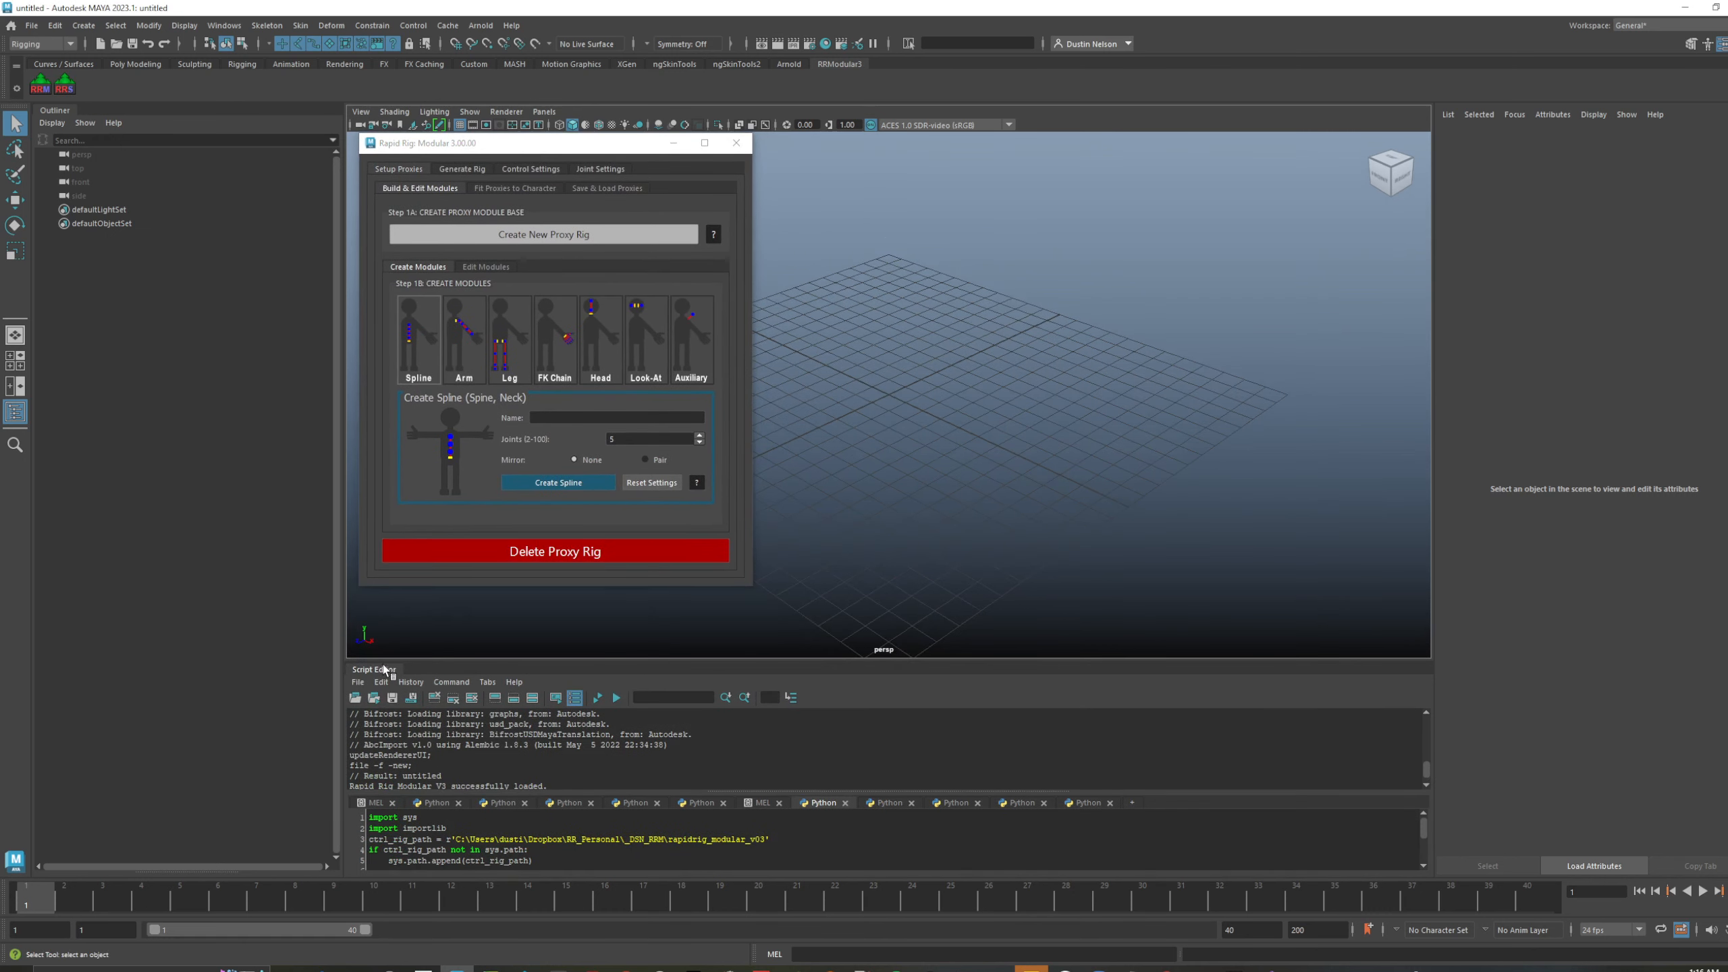
drag(384, 670, 735, 679)
click(1727, 679)
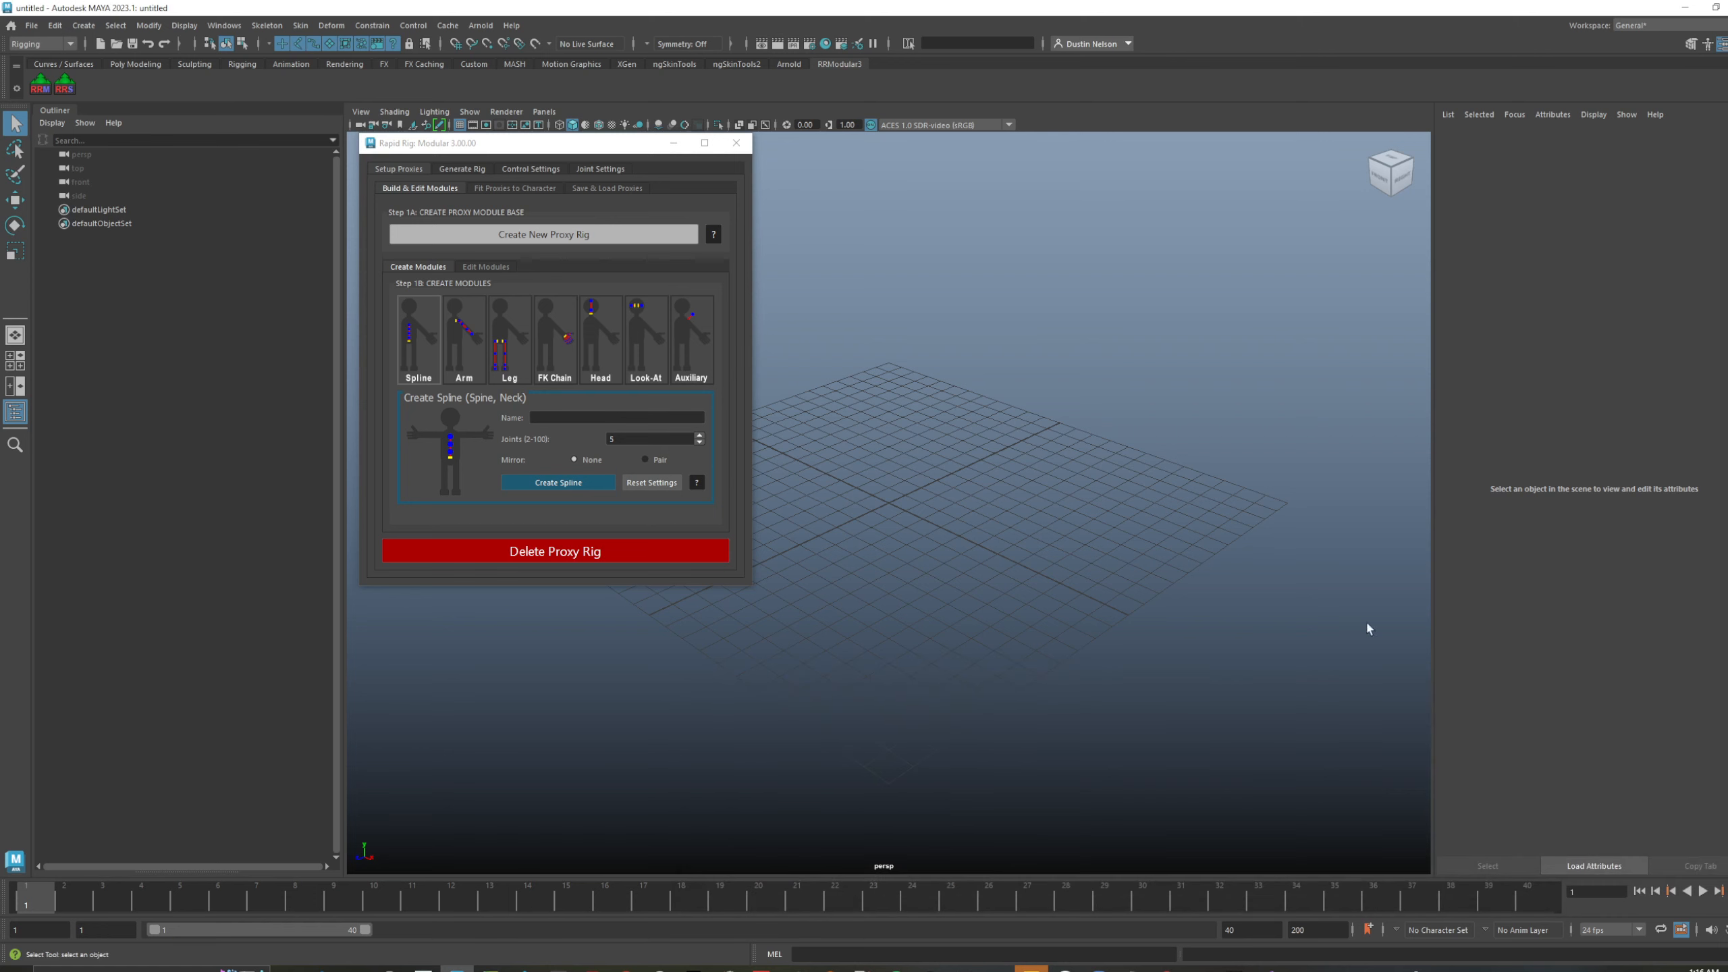
drag(598, 143, 435, 235)
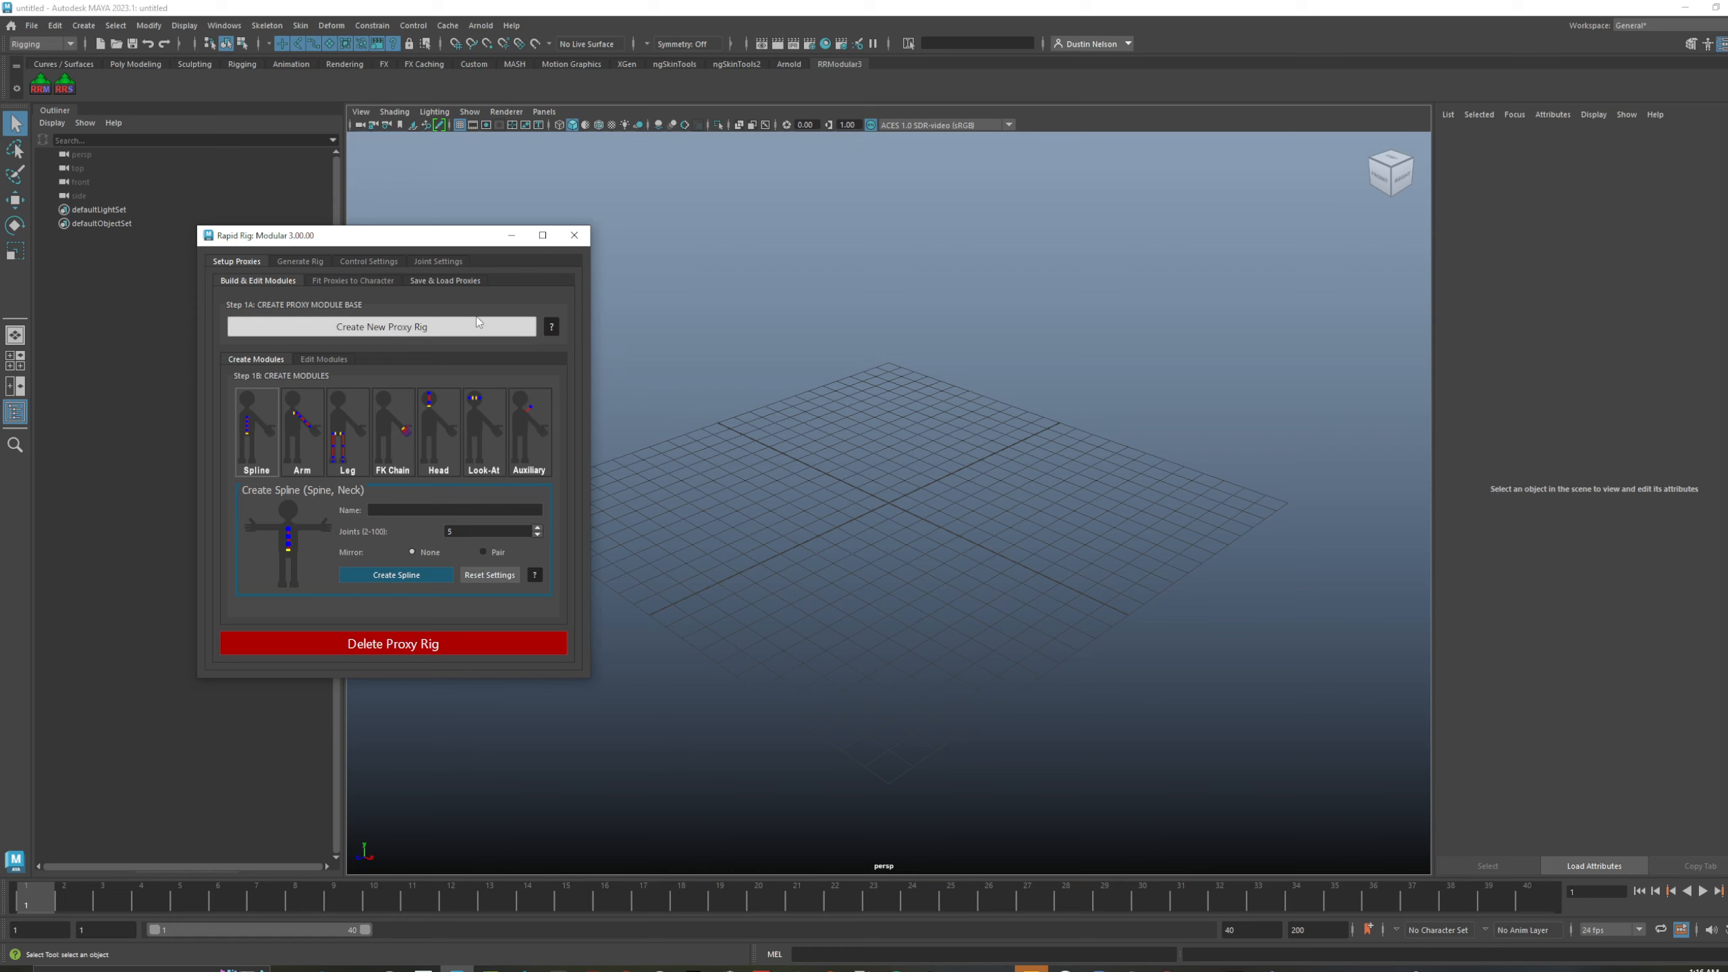
drag(421, 243, 448, 216)
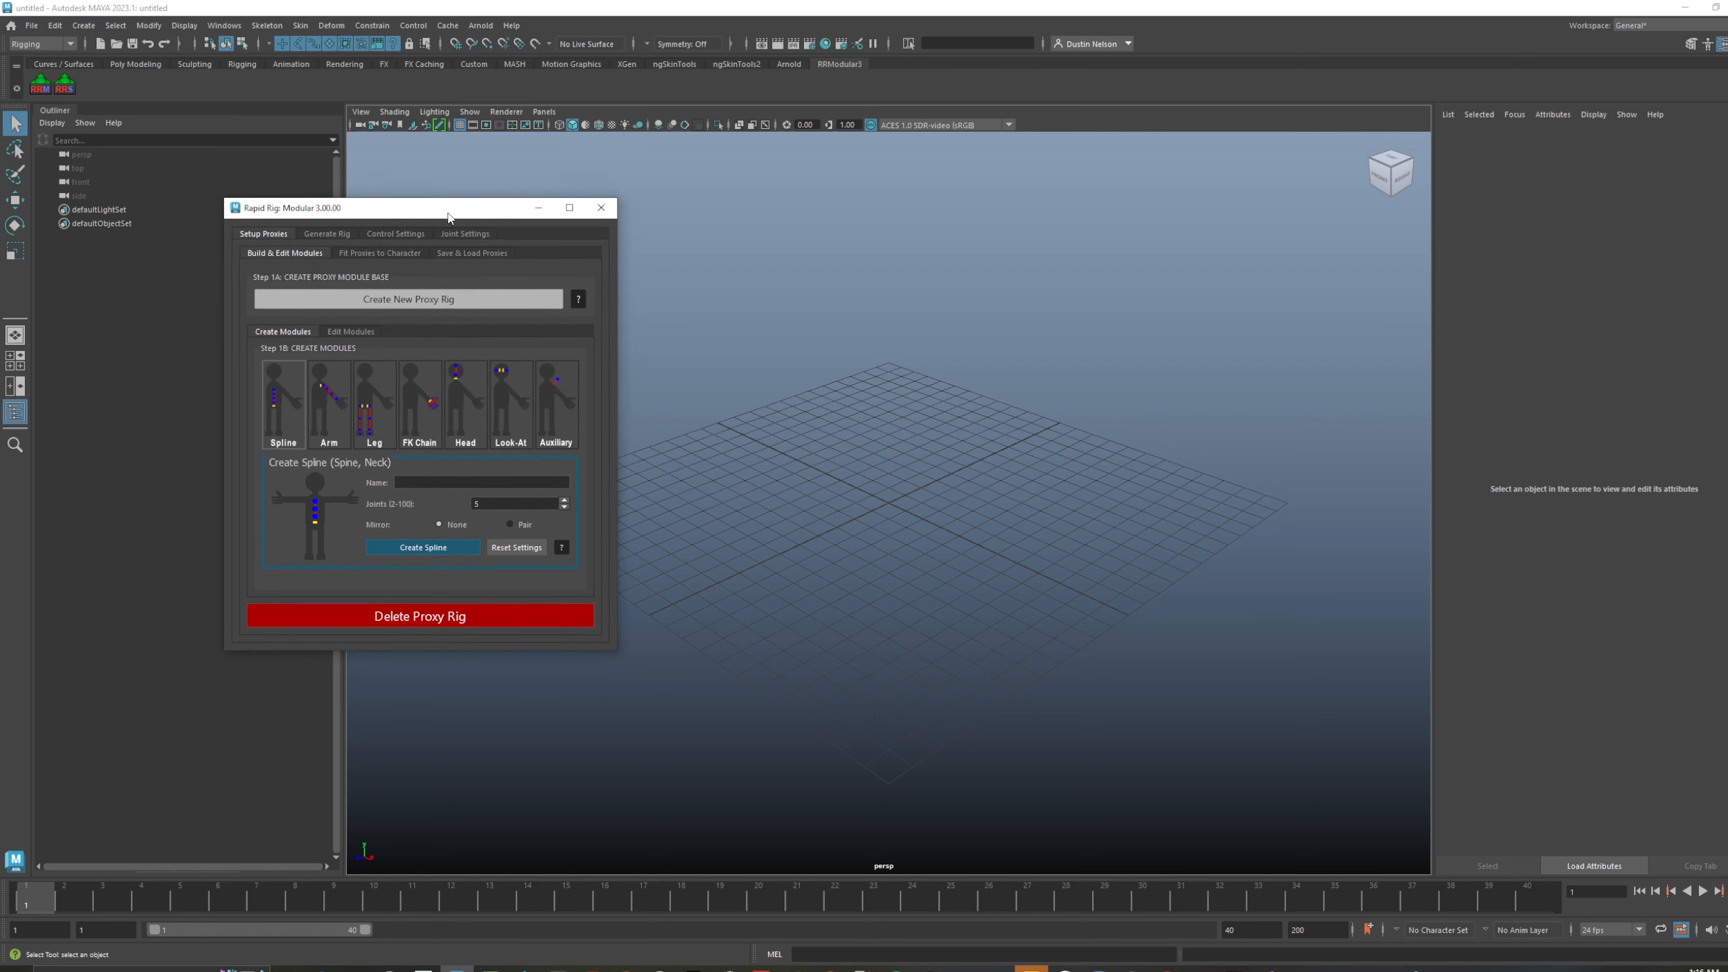
- Create a new proxy rig from the 1_biped template with the prefixes left_ and right_
click(458, 300)
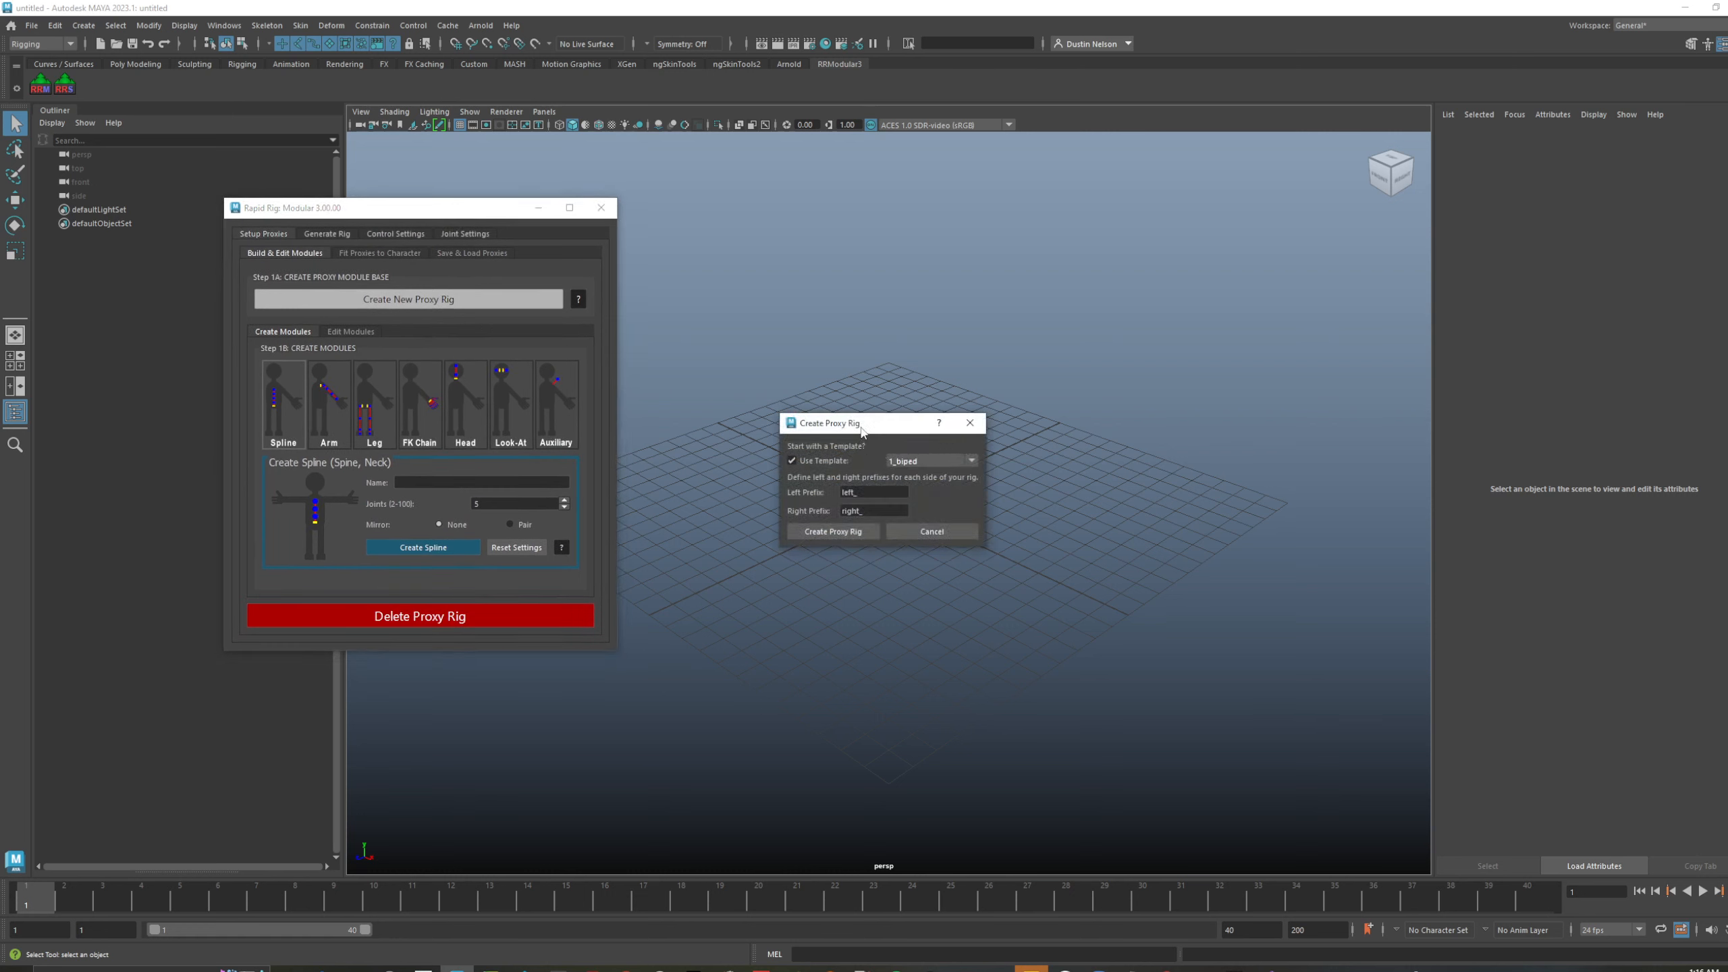
drag(866, 427, 813, 290)
click(915, 325)
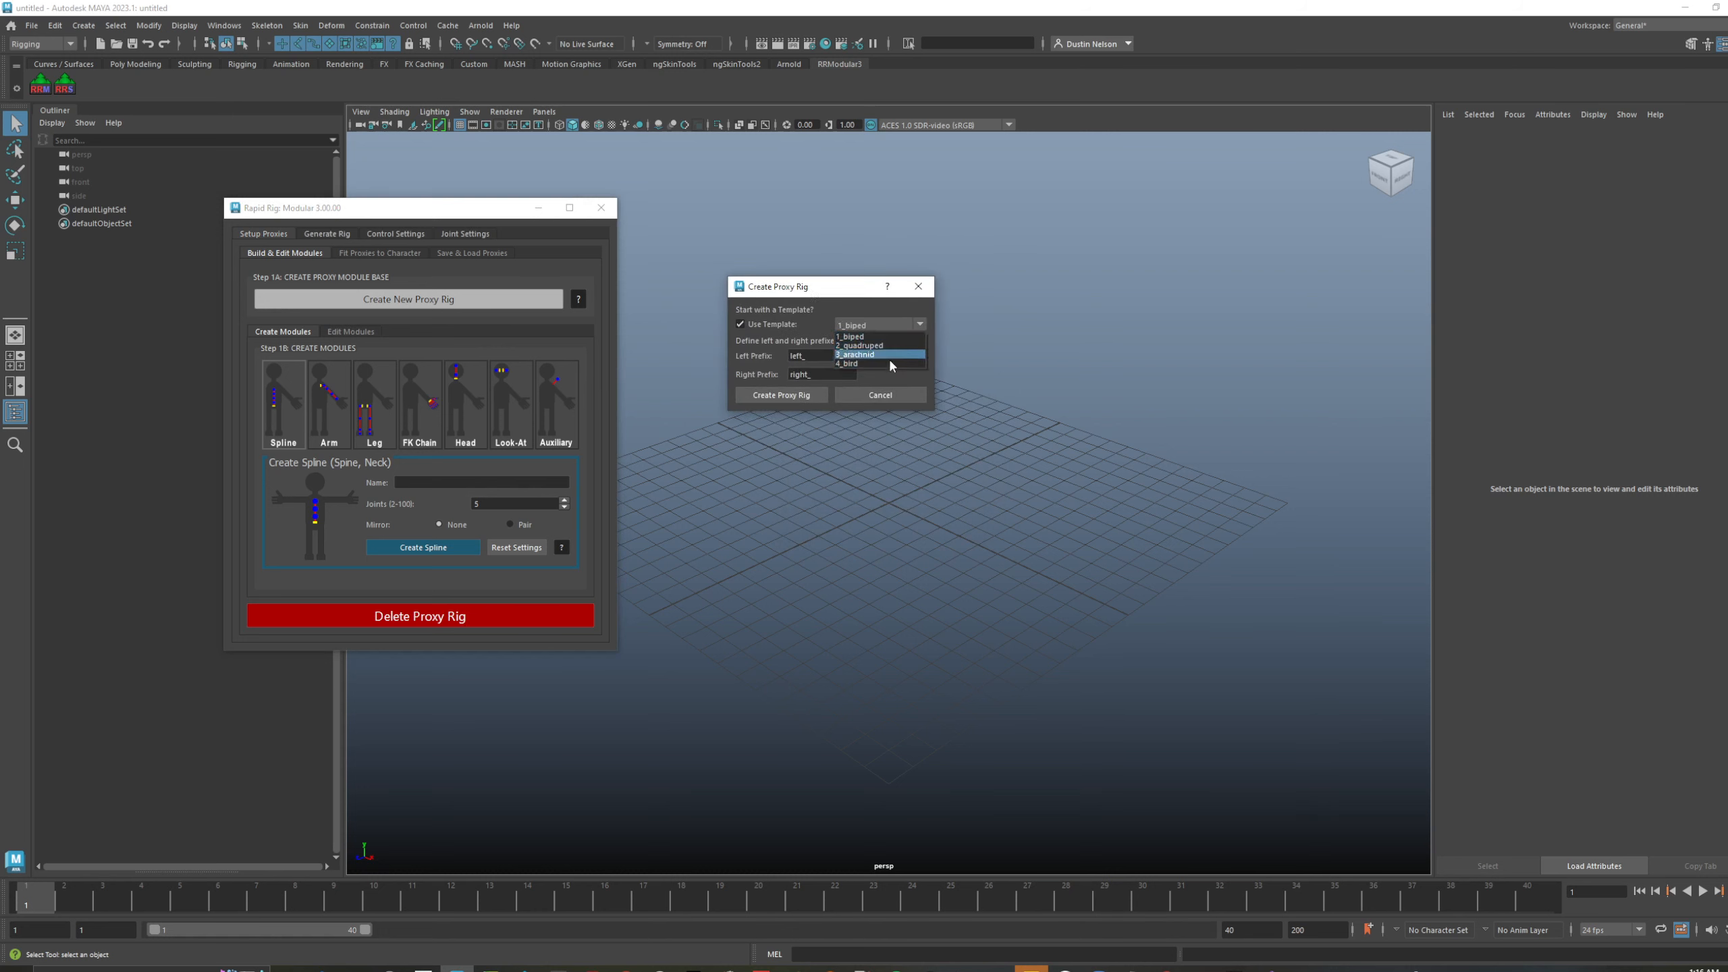
click(833, 291)
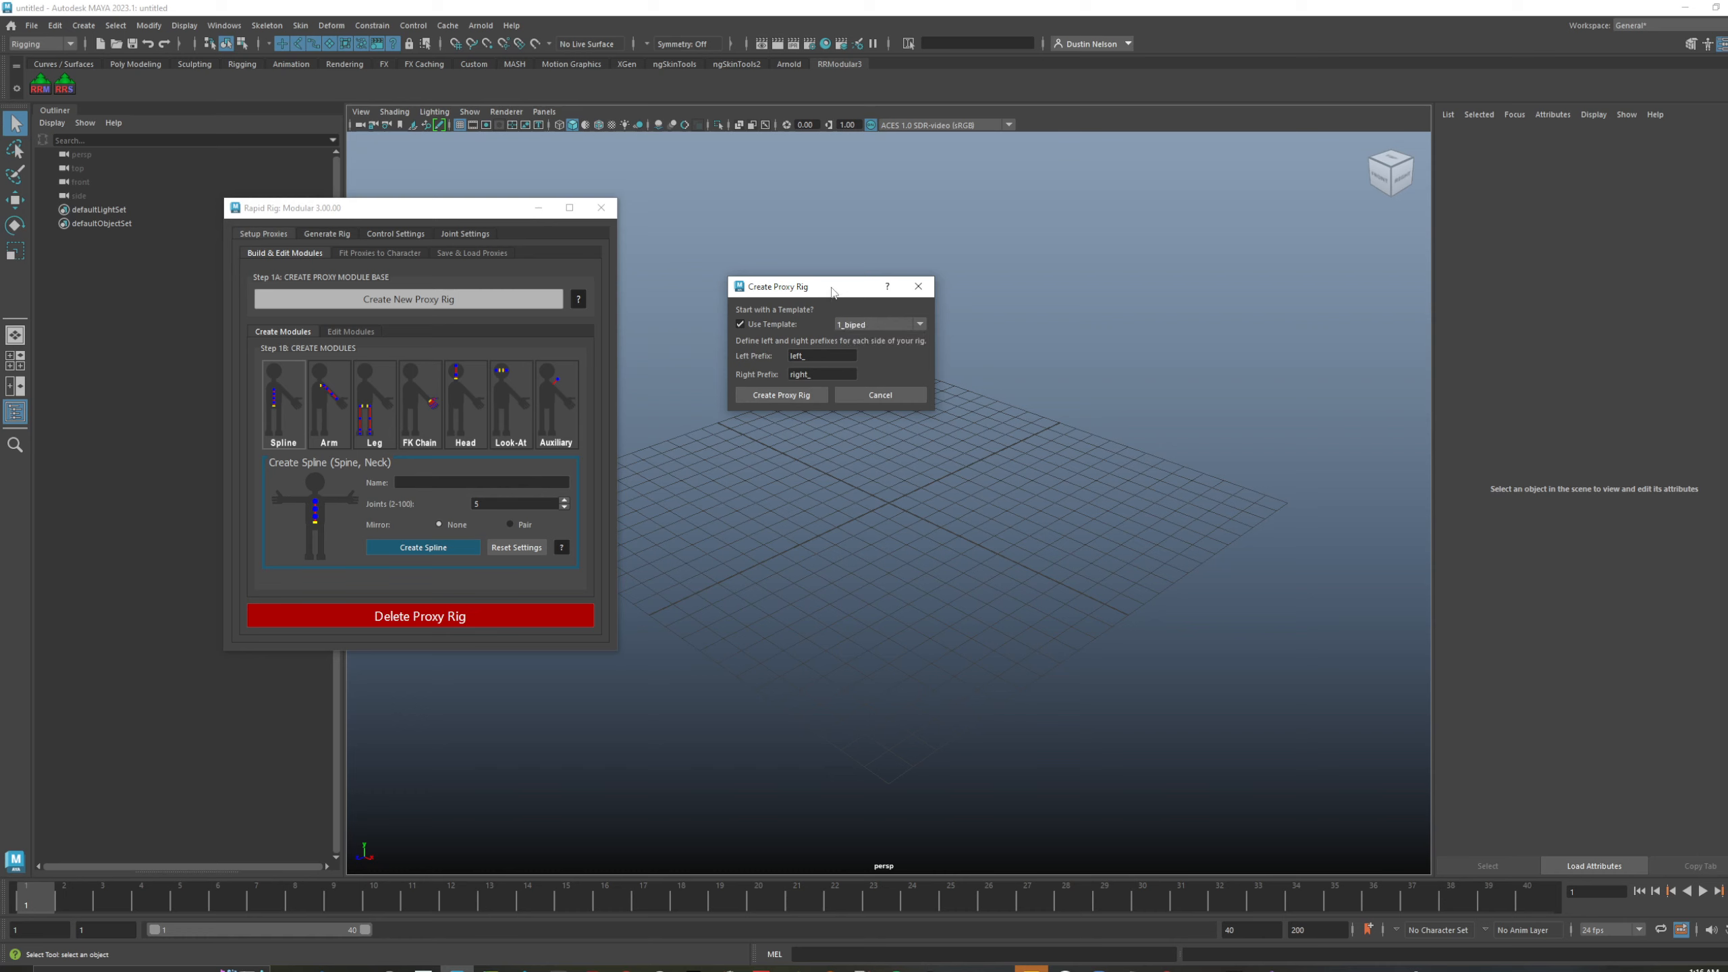
click(784, 325)
click(784, 325)
click(878, 325)
click(877, 337)
click(781, 396)
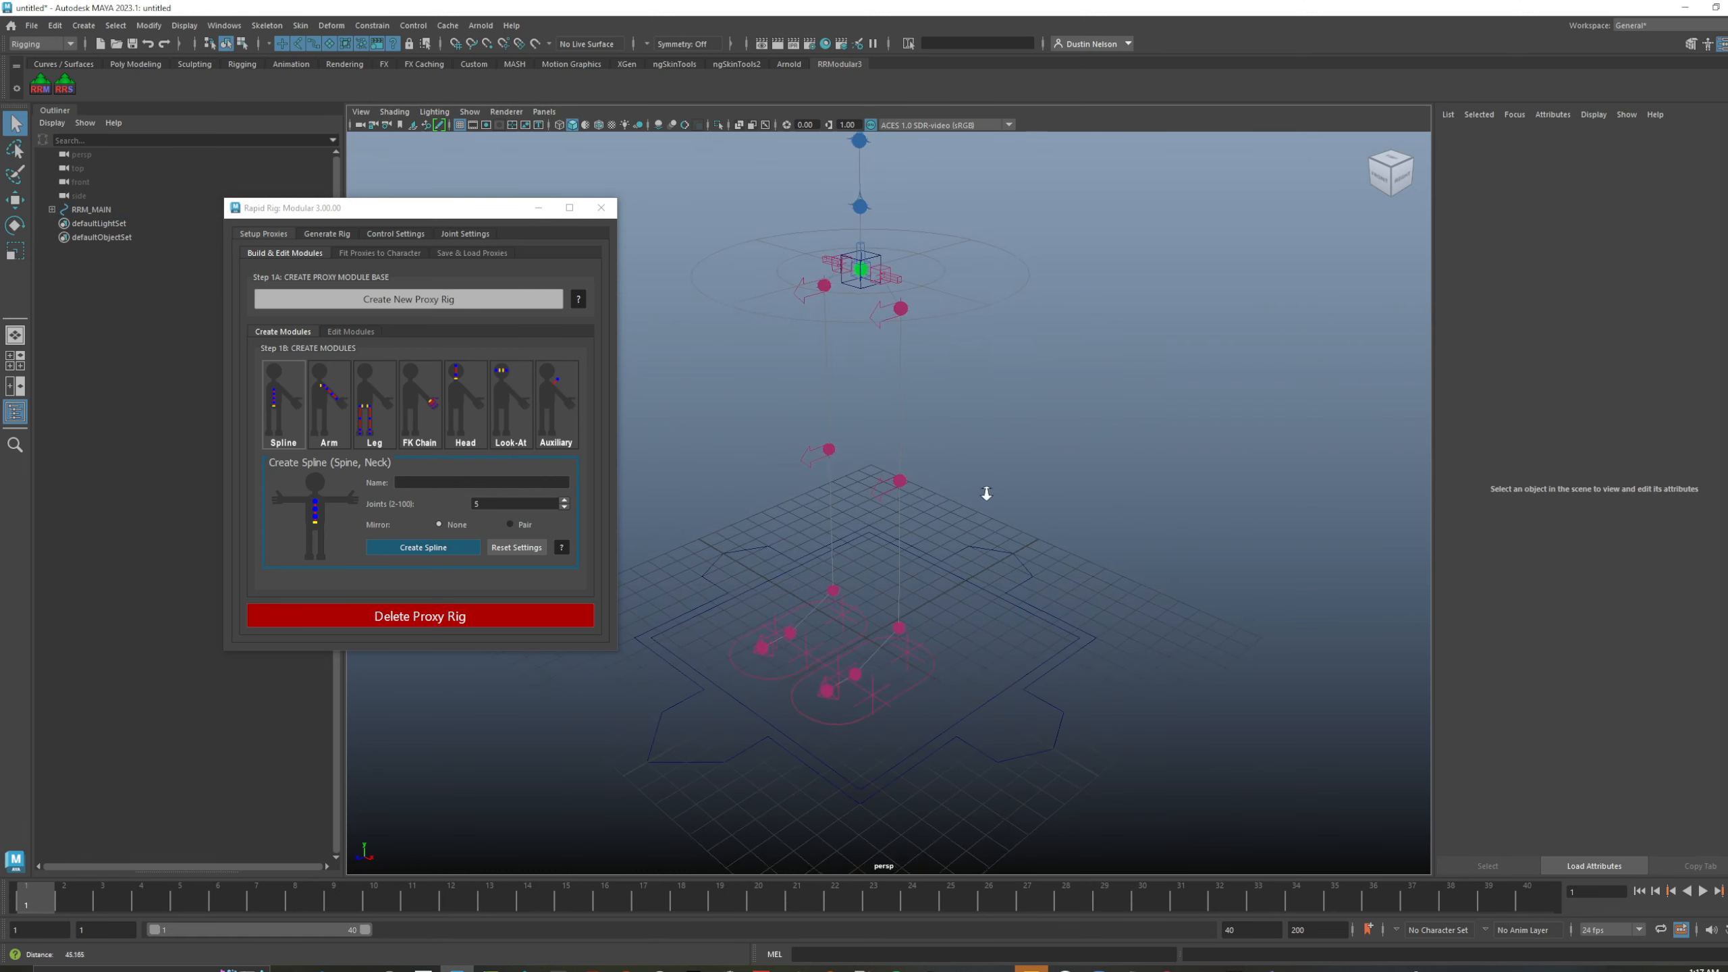
- Move the left arm's wrist proxy down and inward, and rotate it so the hand points downward
click(898, 358)
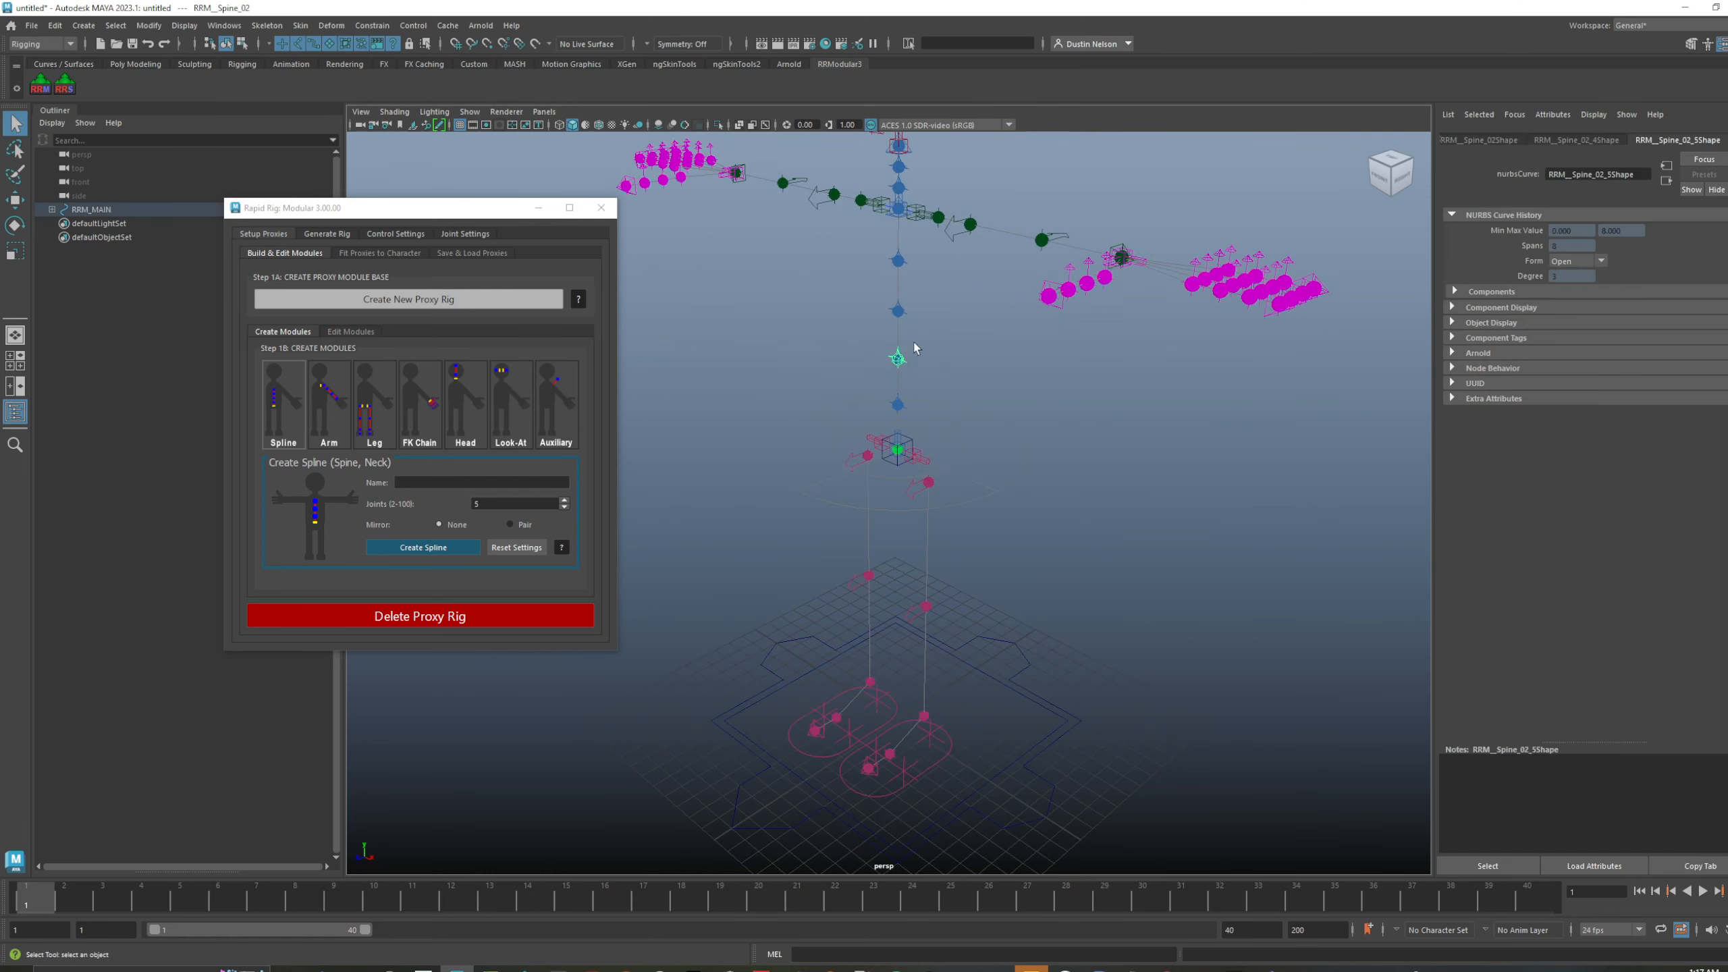
click(1116, 335)
alt+drag(1122, 333, 1188, 323)
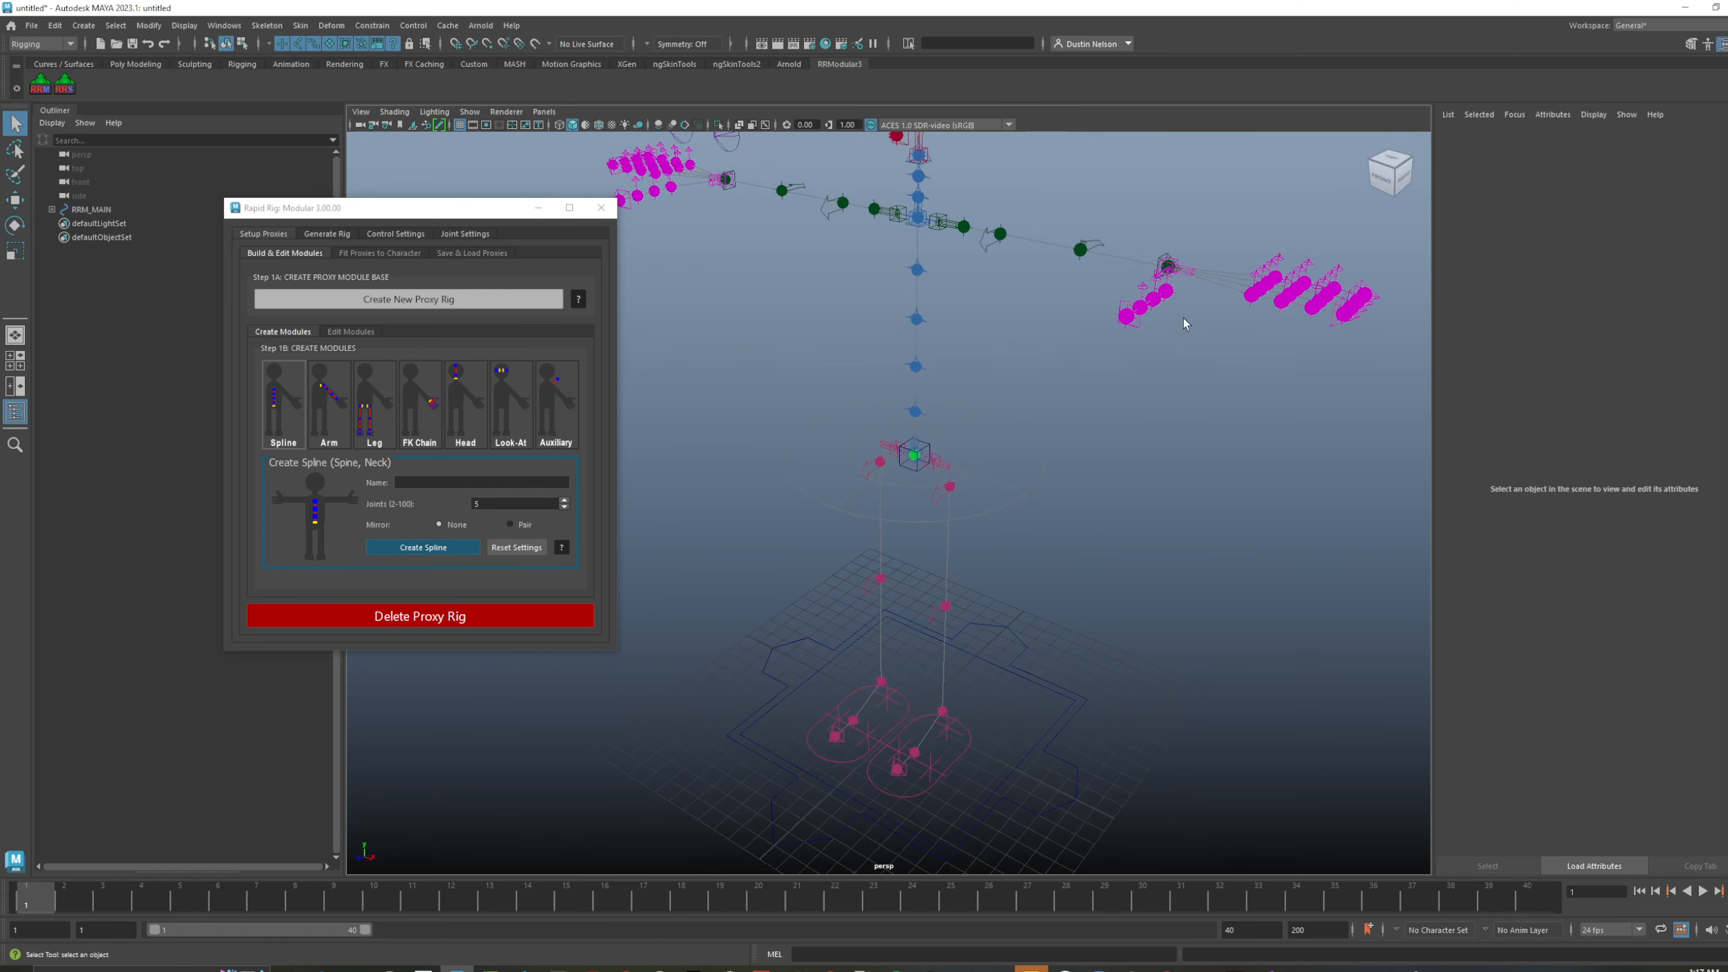
click(1168, 258)
key(w)
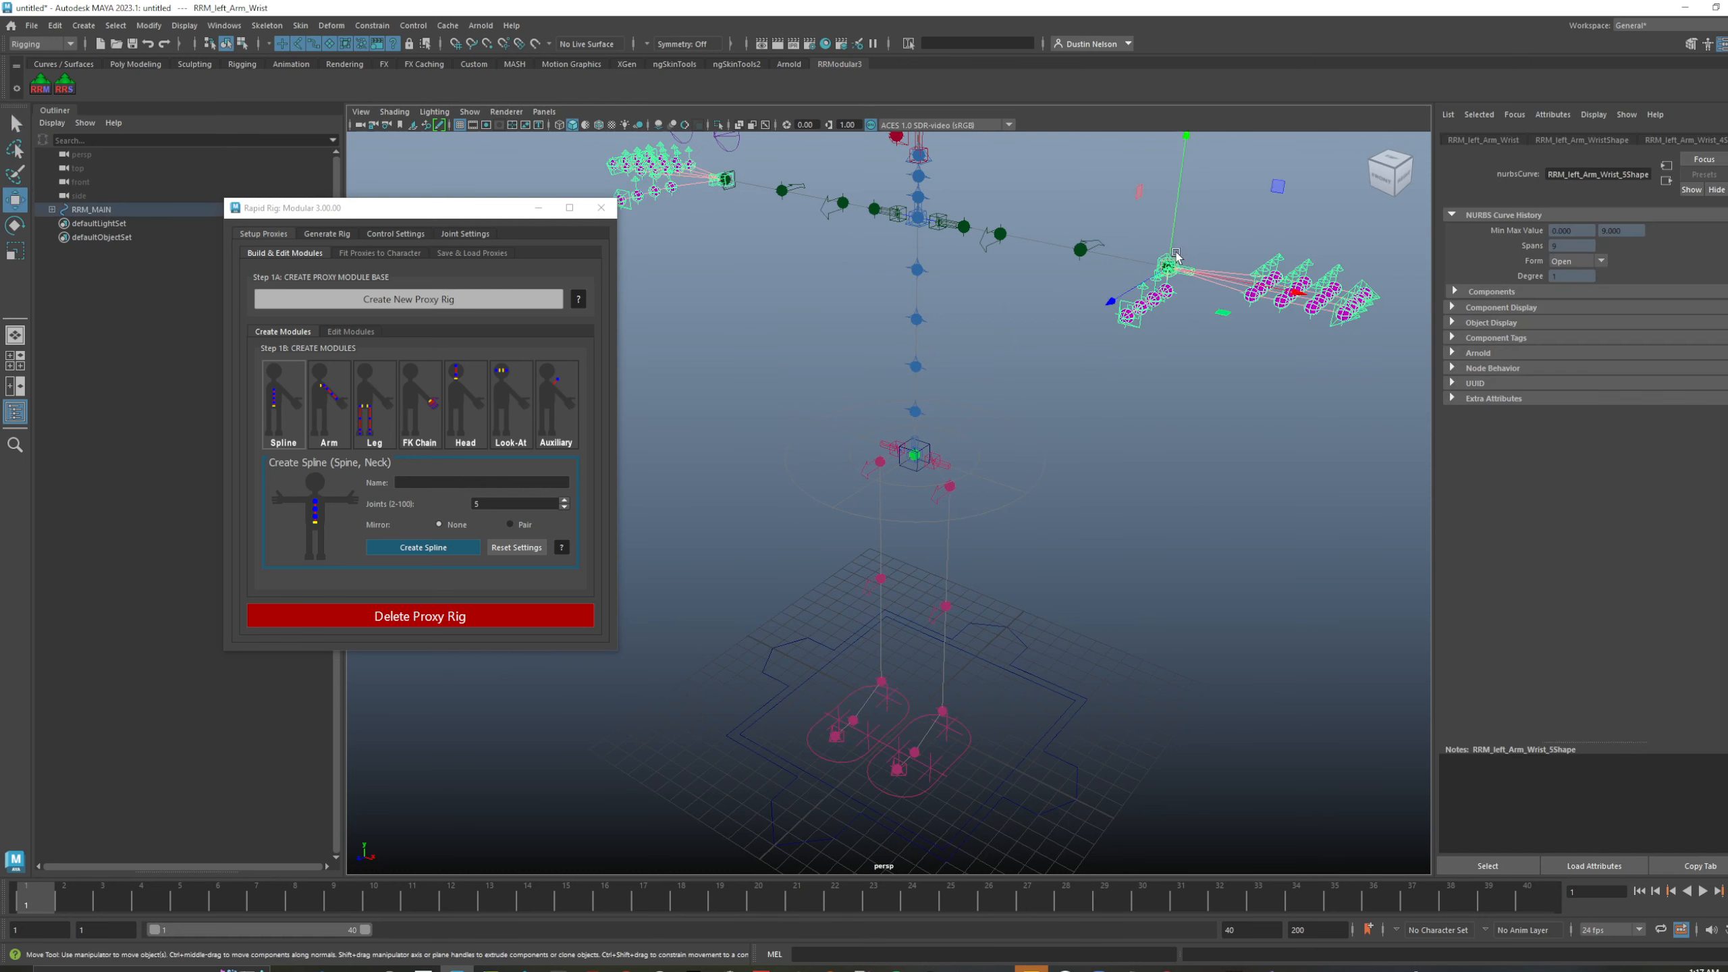
drag(1168, 259, 974, 335)
key(e)
click(975, 334)
alt+drag(924, 390, 901, 373)
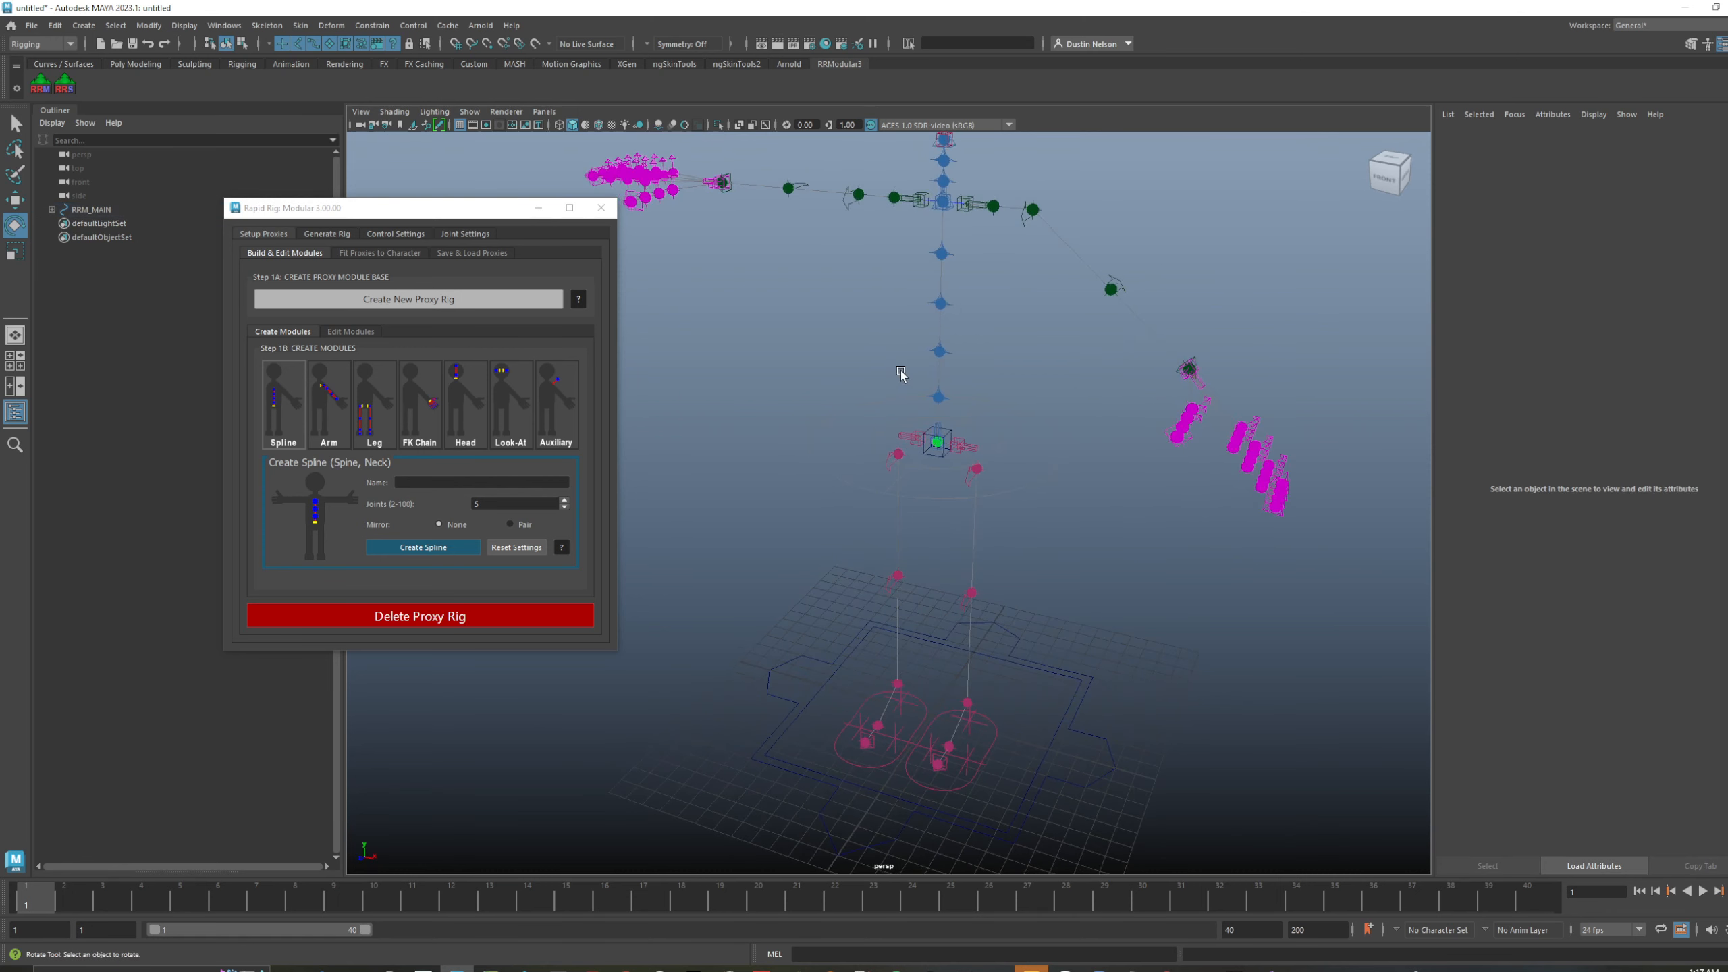
alt+middle_drag(887, 351, 869, 379)
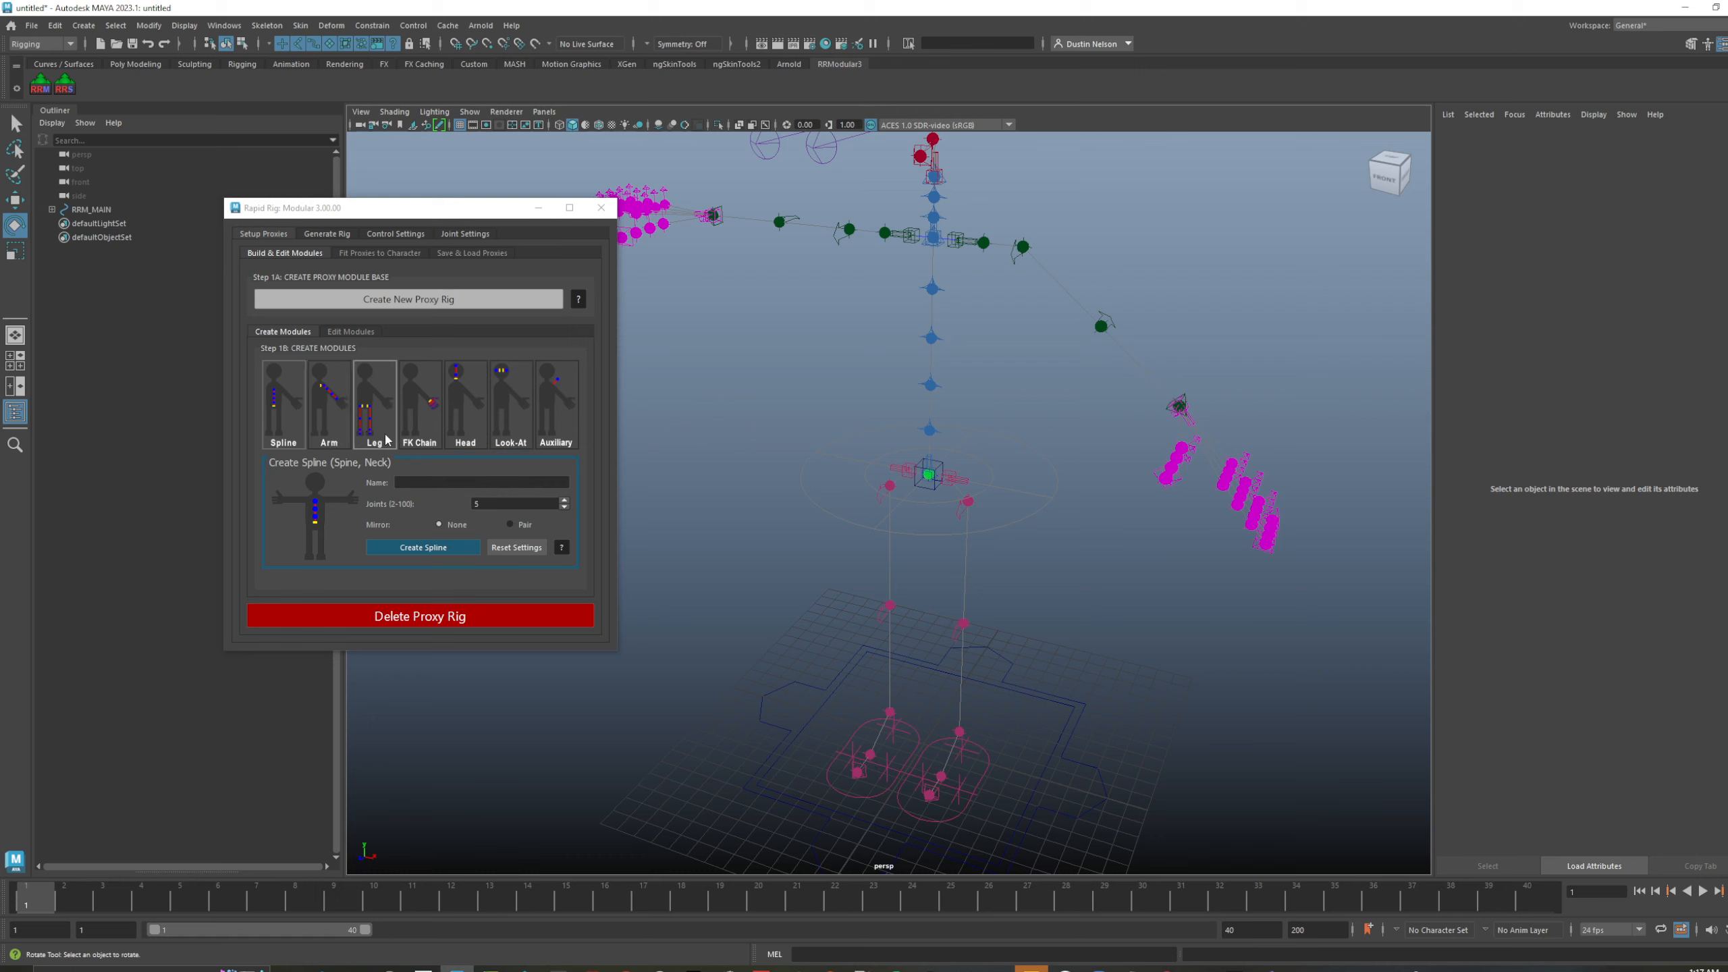
- Create a mirrored toon arm module named Arm2 on the spine's third joint, with 2 upper and 2 lower twist joints
click(944, 338)
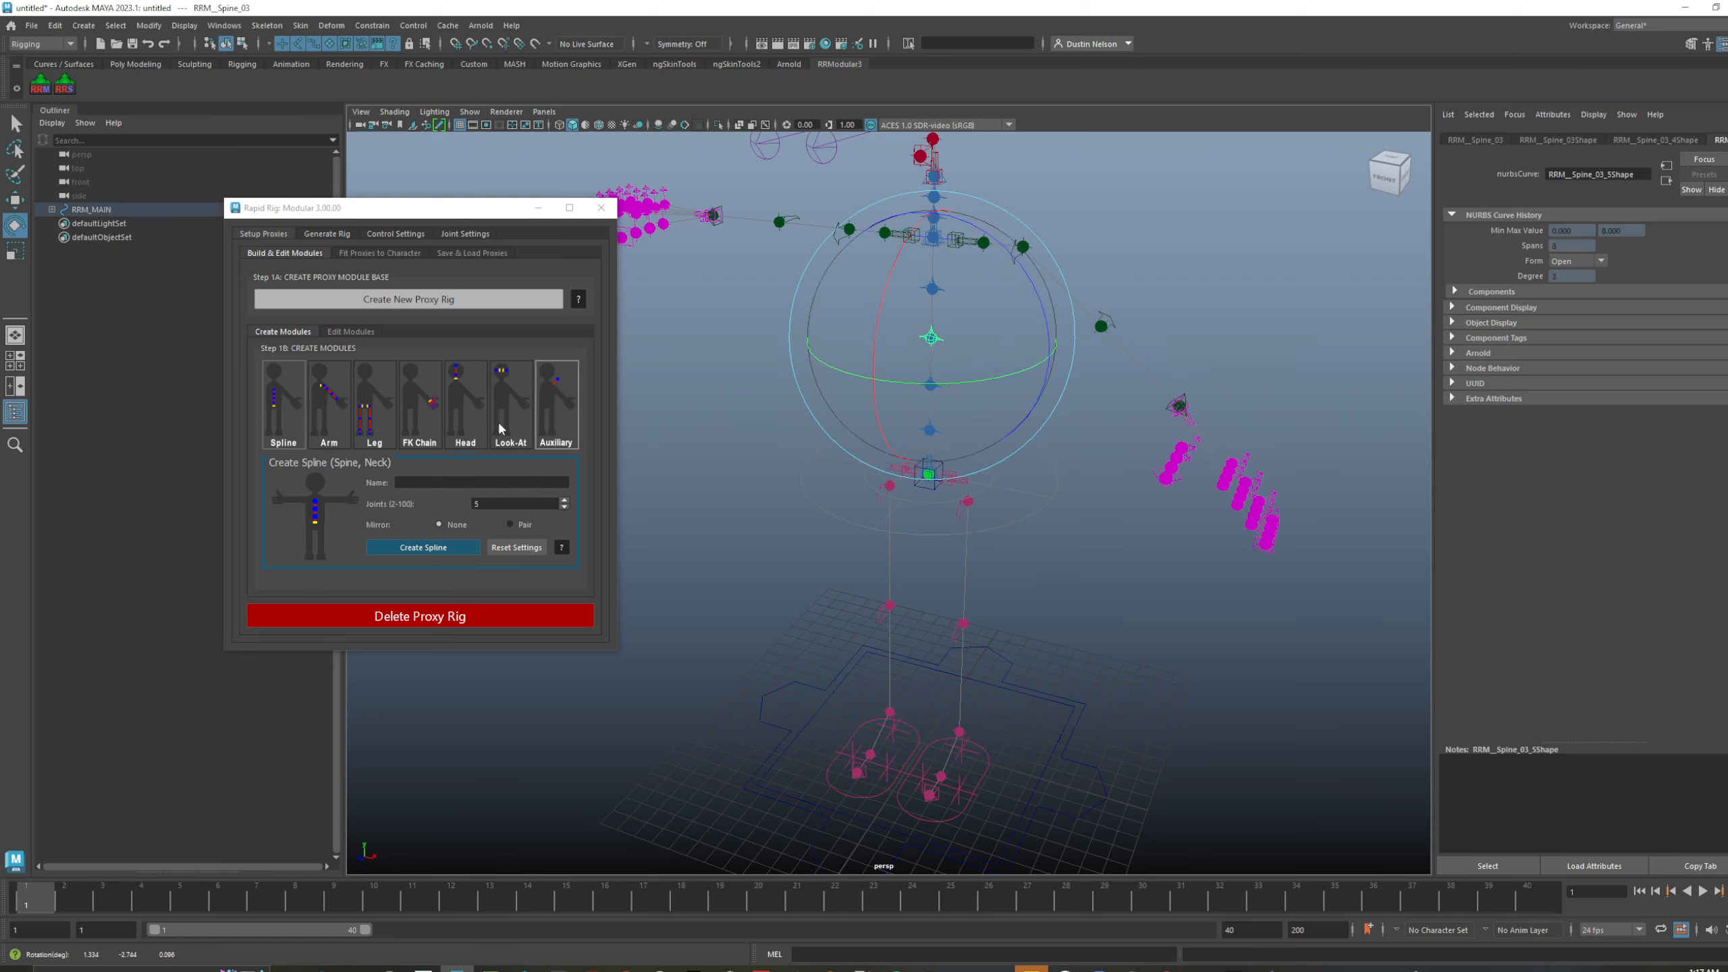
click(344, 442)
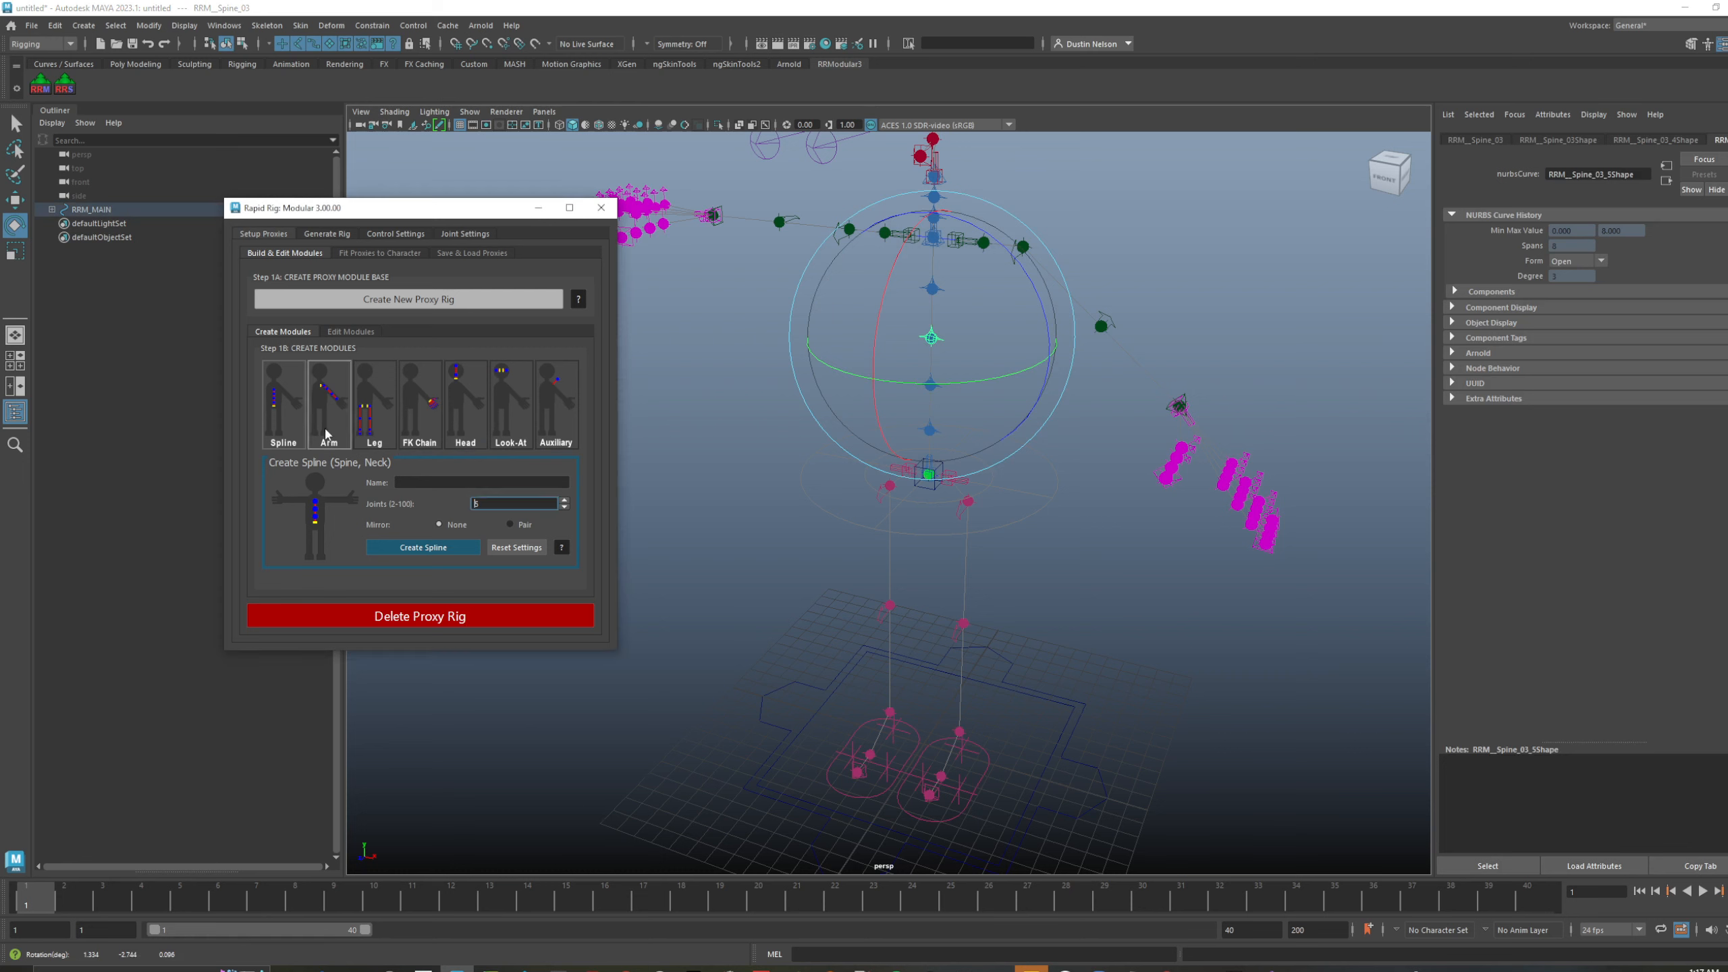
click(490, 479)
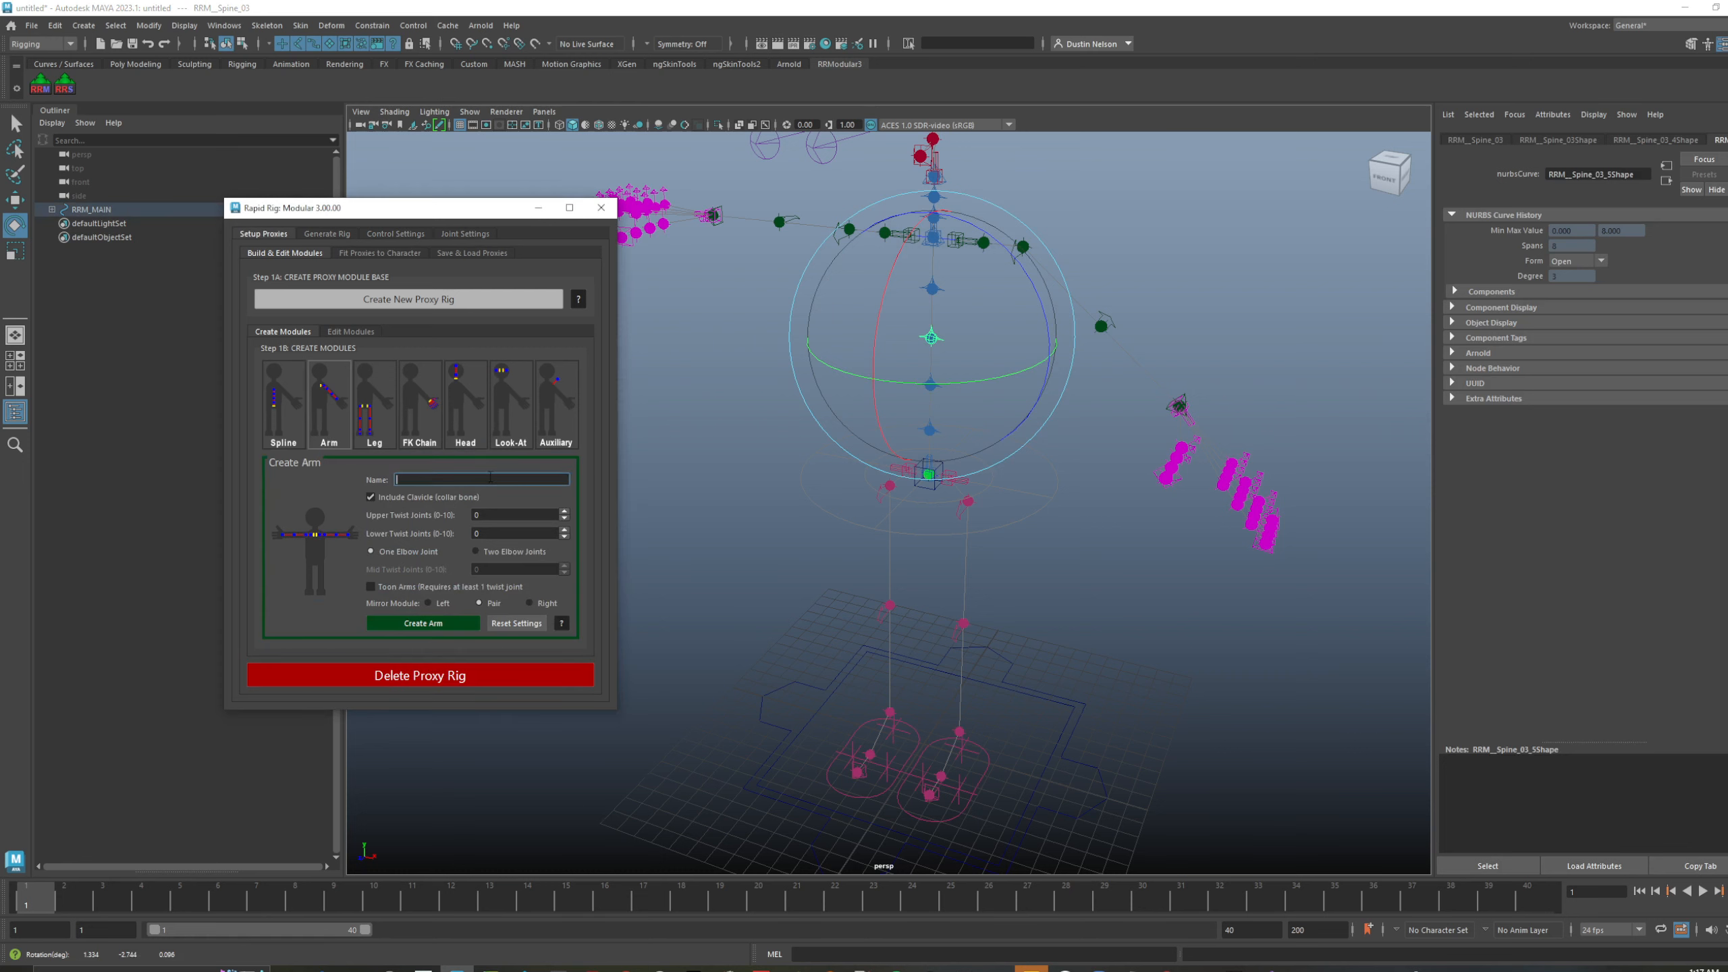
text(Arm2)
key(Tab)
text(2)
key(Tab)
text(2)
click(486, 587)
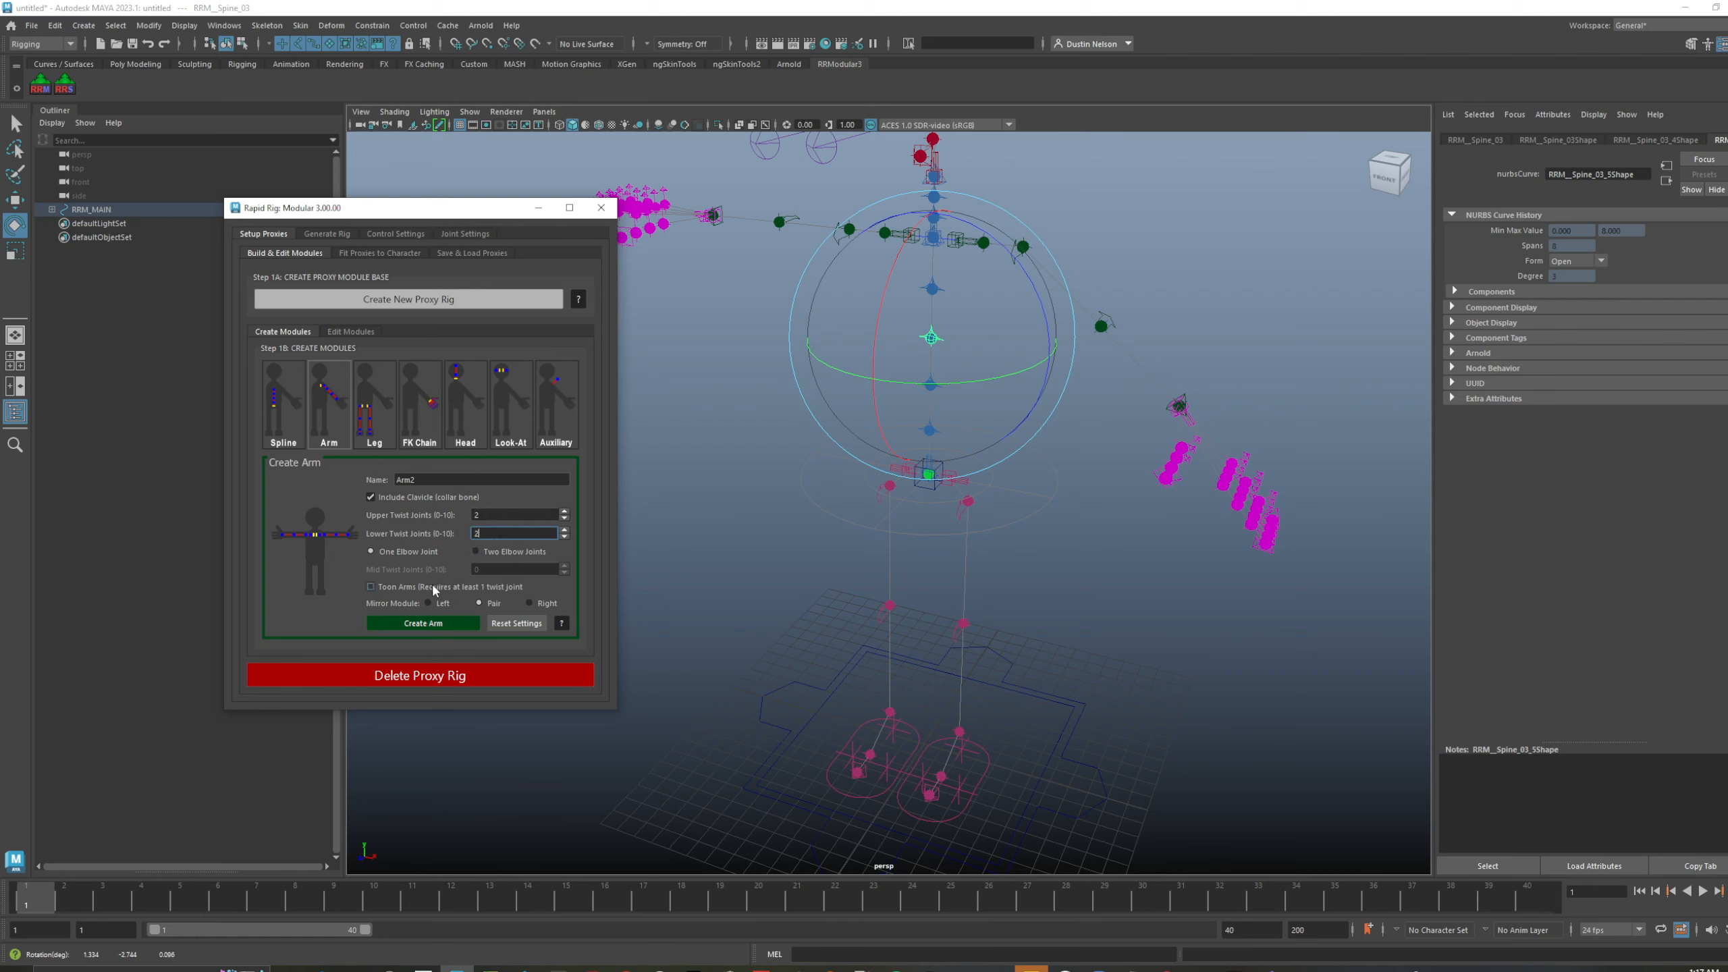
click(453, 624)
- Lower the left Arm2 wrist proxy to just below hip height and rotate it
click(1212, 351)
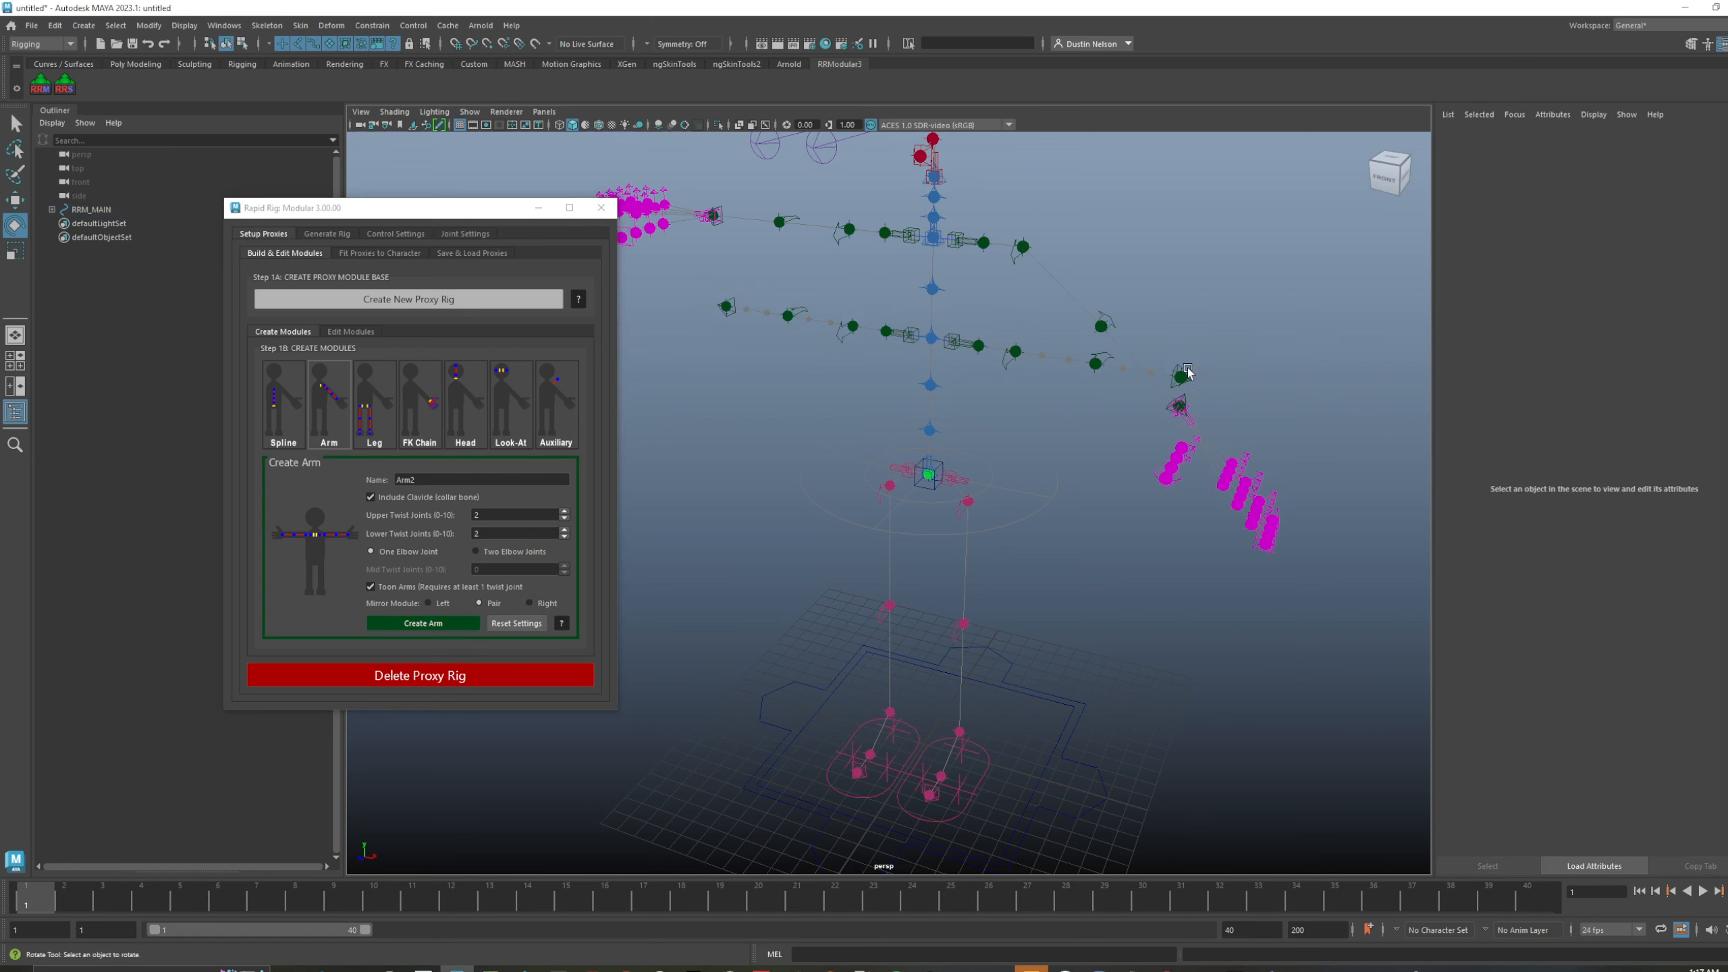
click(1181, 376)
key(w)
shift+click(1175, 384)
click(1178, 382)
drag(1181, 378, 1127, 598)
key(e)
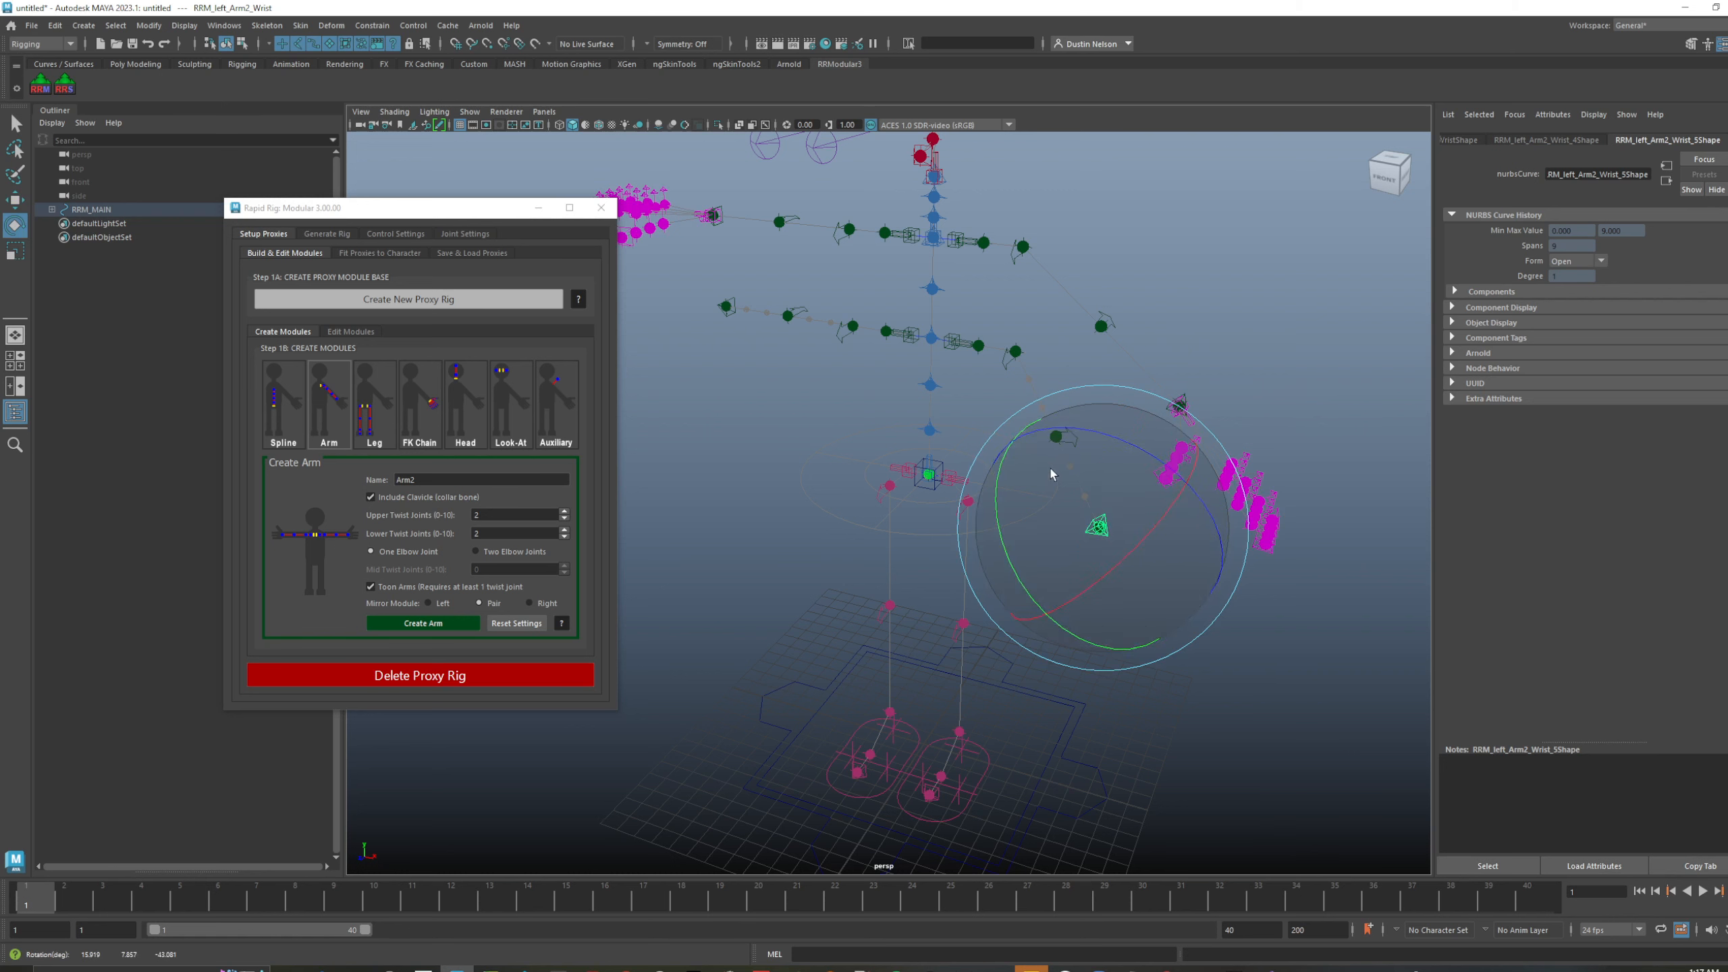
- Adjust the position of the left Arm2 elbow proxy, leaving nothing selected
click(1056, 437)
key(w)
drag(1033, 442, 1053, 442)
alt+drag(1116, 386, 1076, 339)
click(1076, 334)
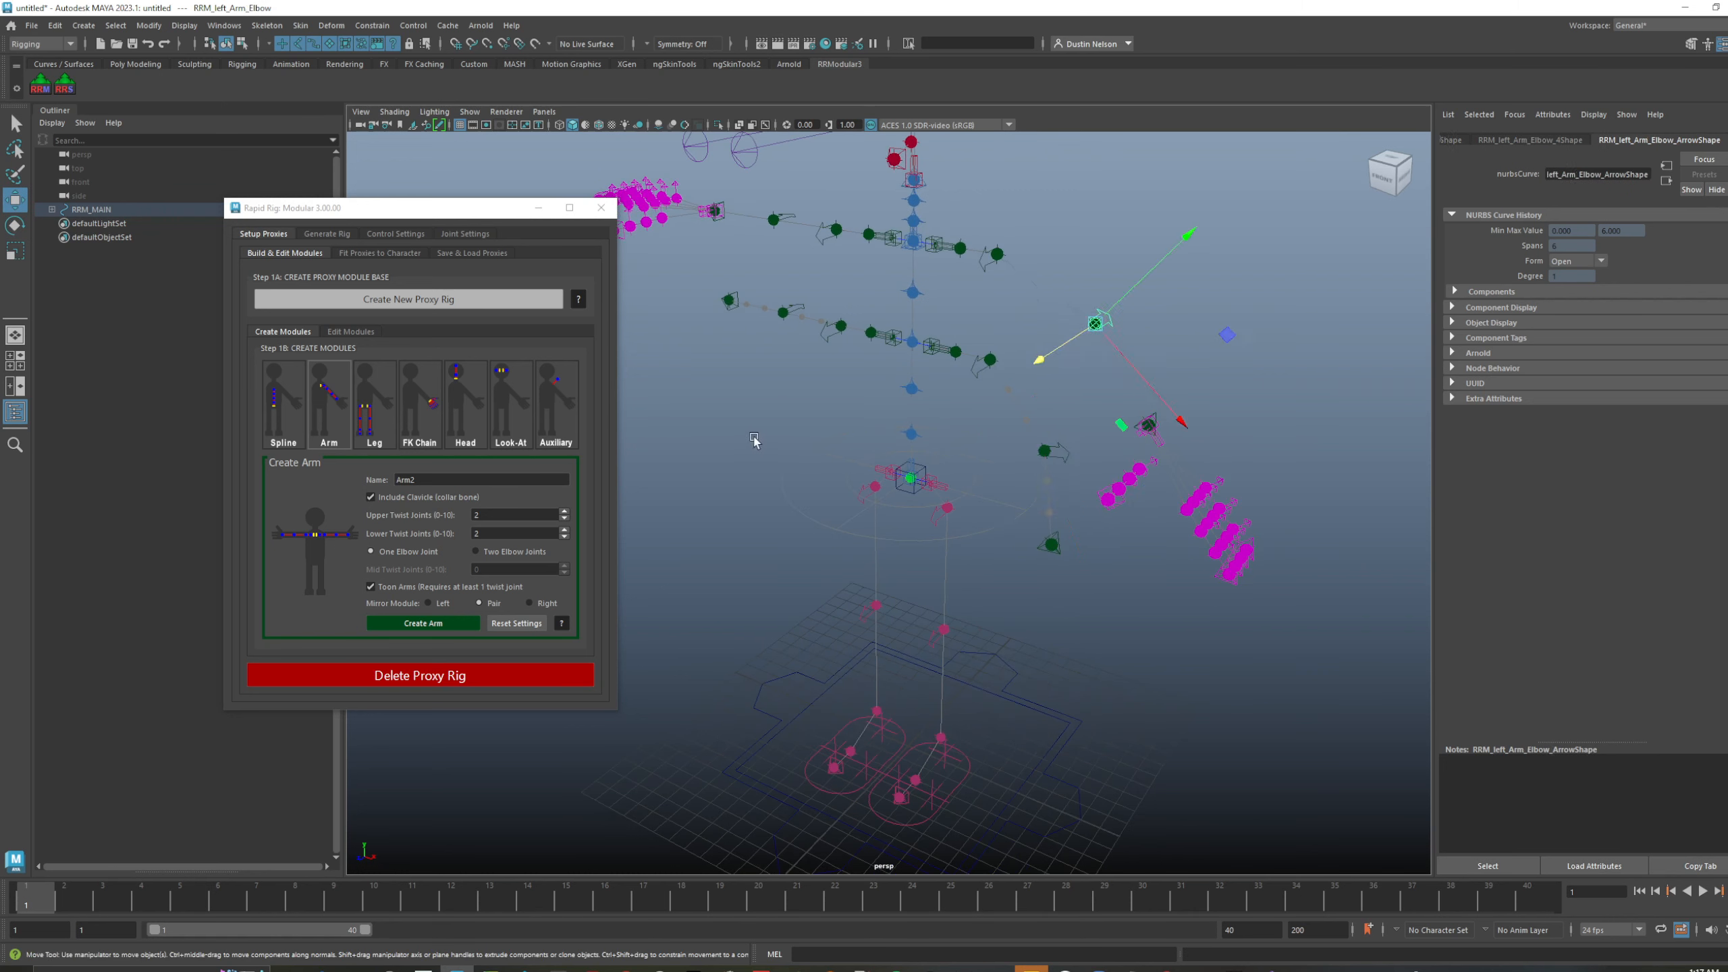
click(694, 482)
alt+drag(694, 482, 693, 468)
- Look through the creation settings of the Leg, FK Chain, Head, Auxiliary and Spline modules
click(380, 425)
click(420, 425)
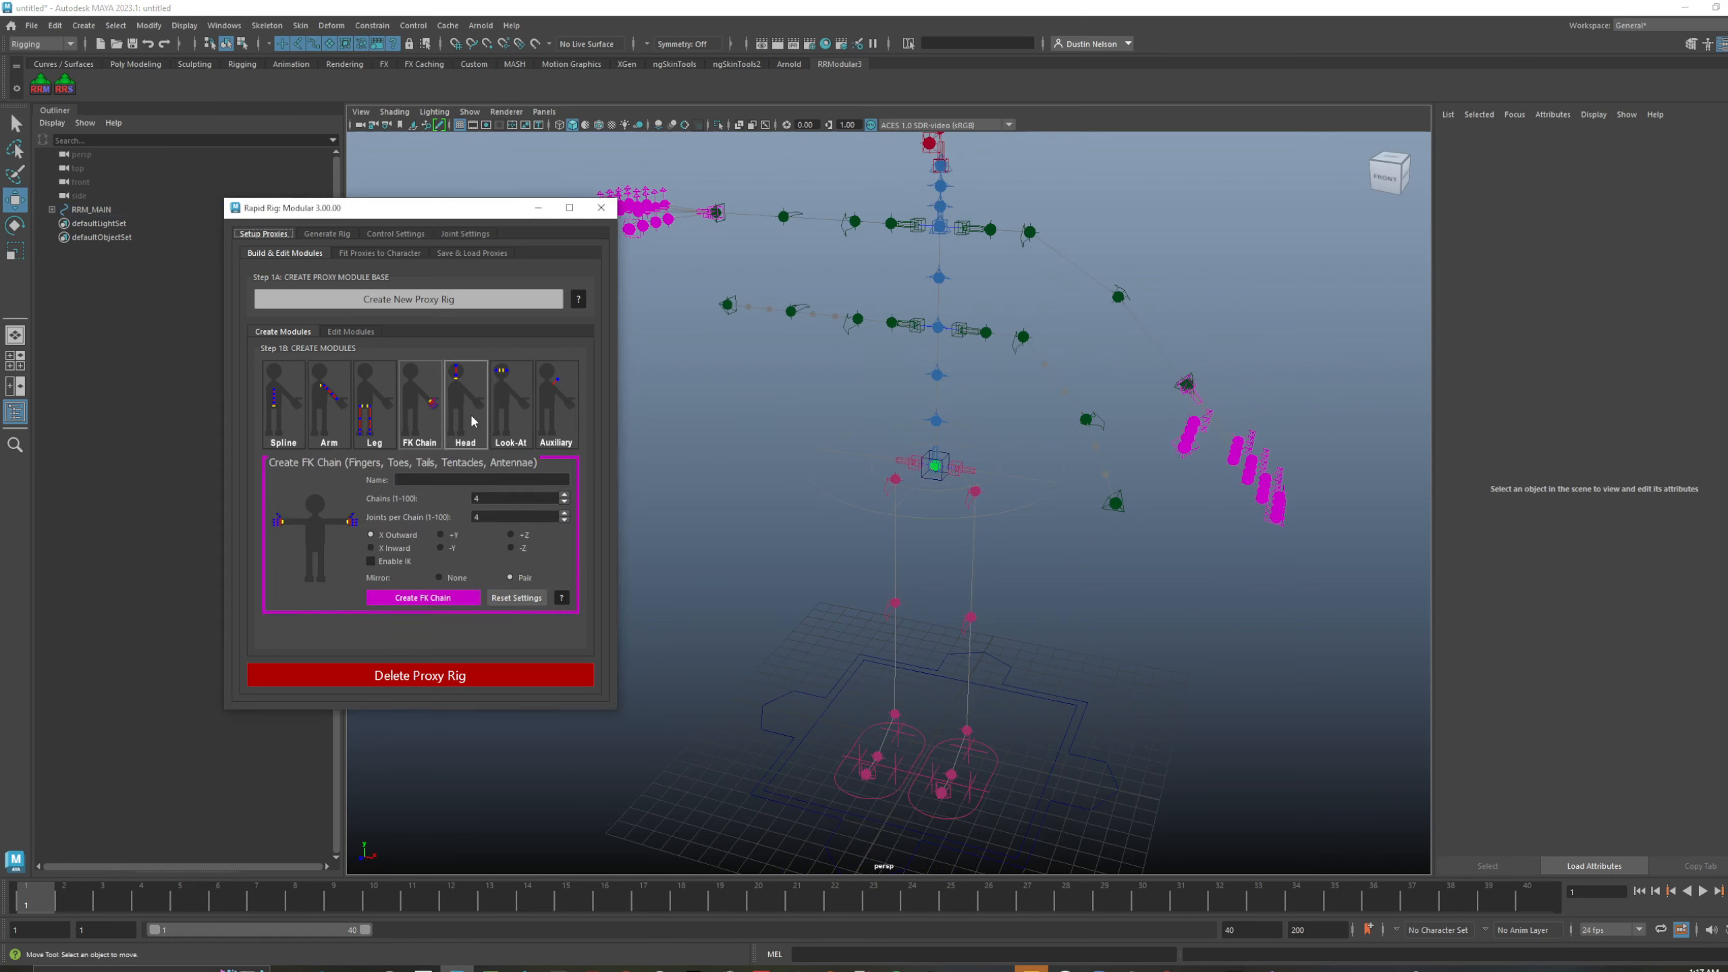
click(470, 409)
click(539, 423)
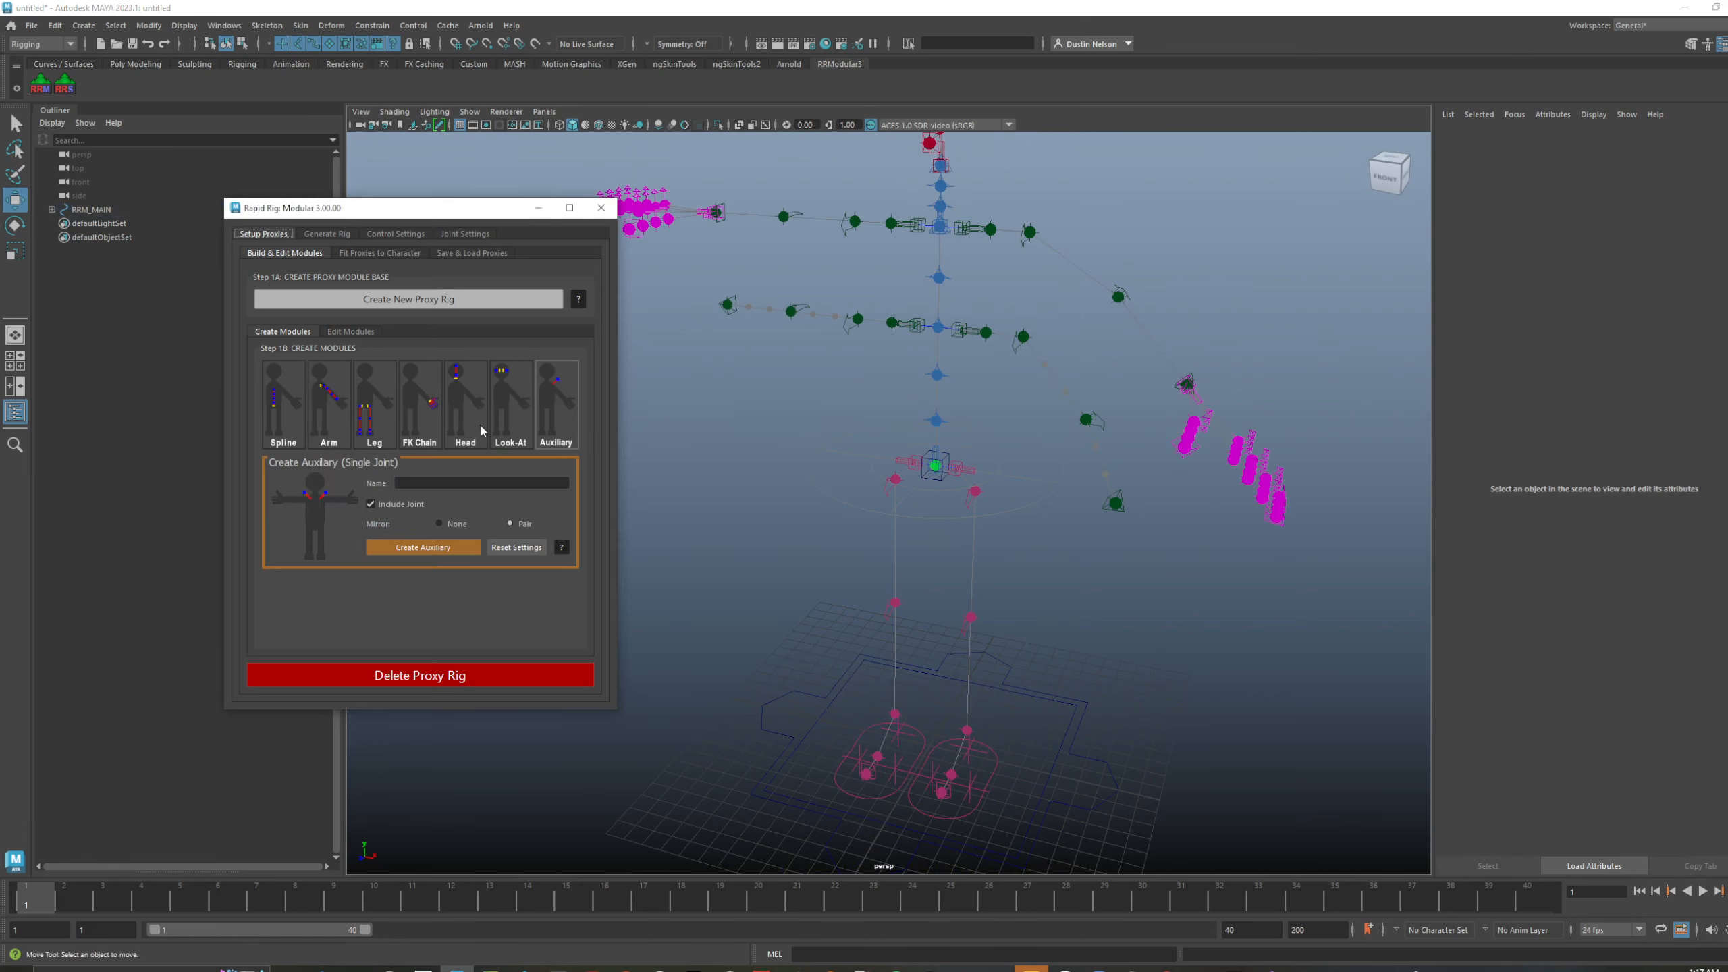
click(291, 412)
alt+drag(1105, 544, 976, 468)
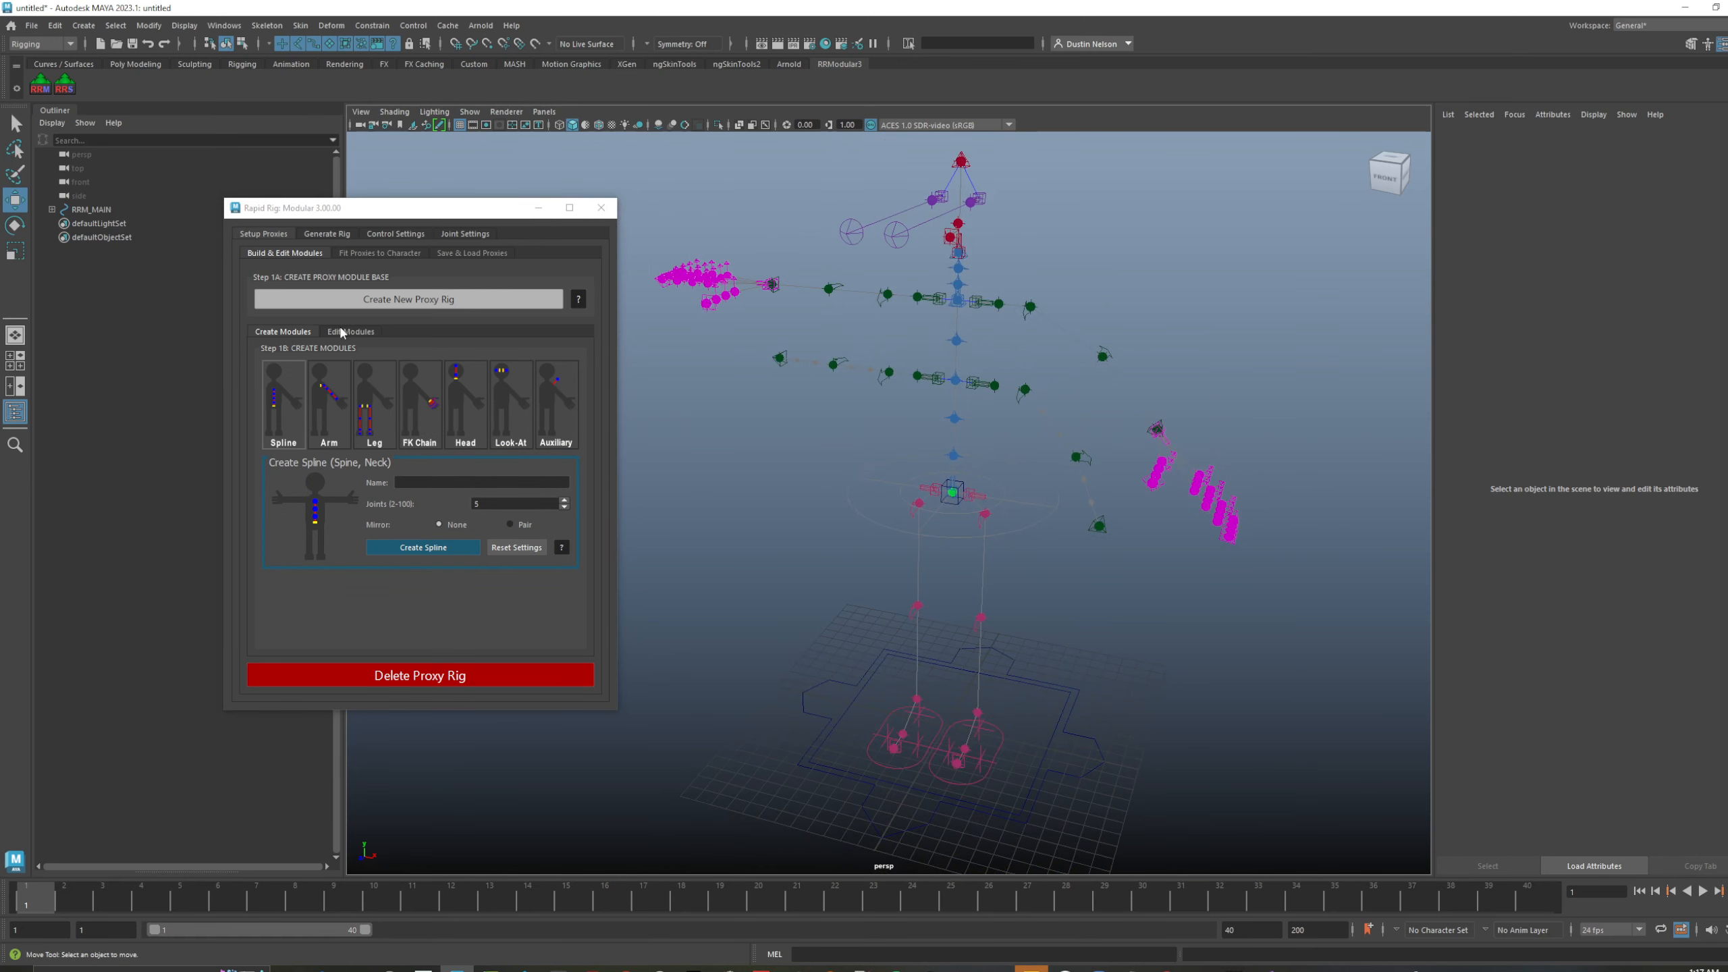
- Load the Finger module for editing and examine its chain and joint counts alongside the left hand proxies
click(364, 338)
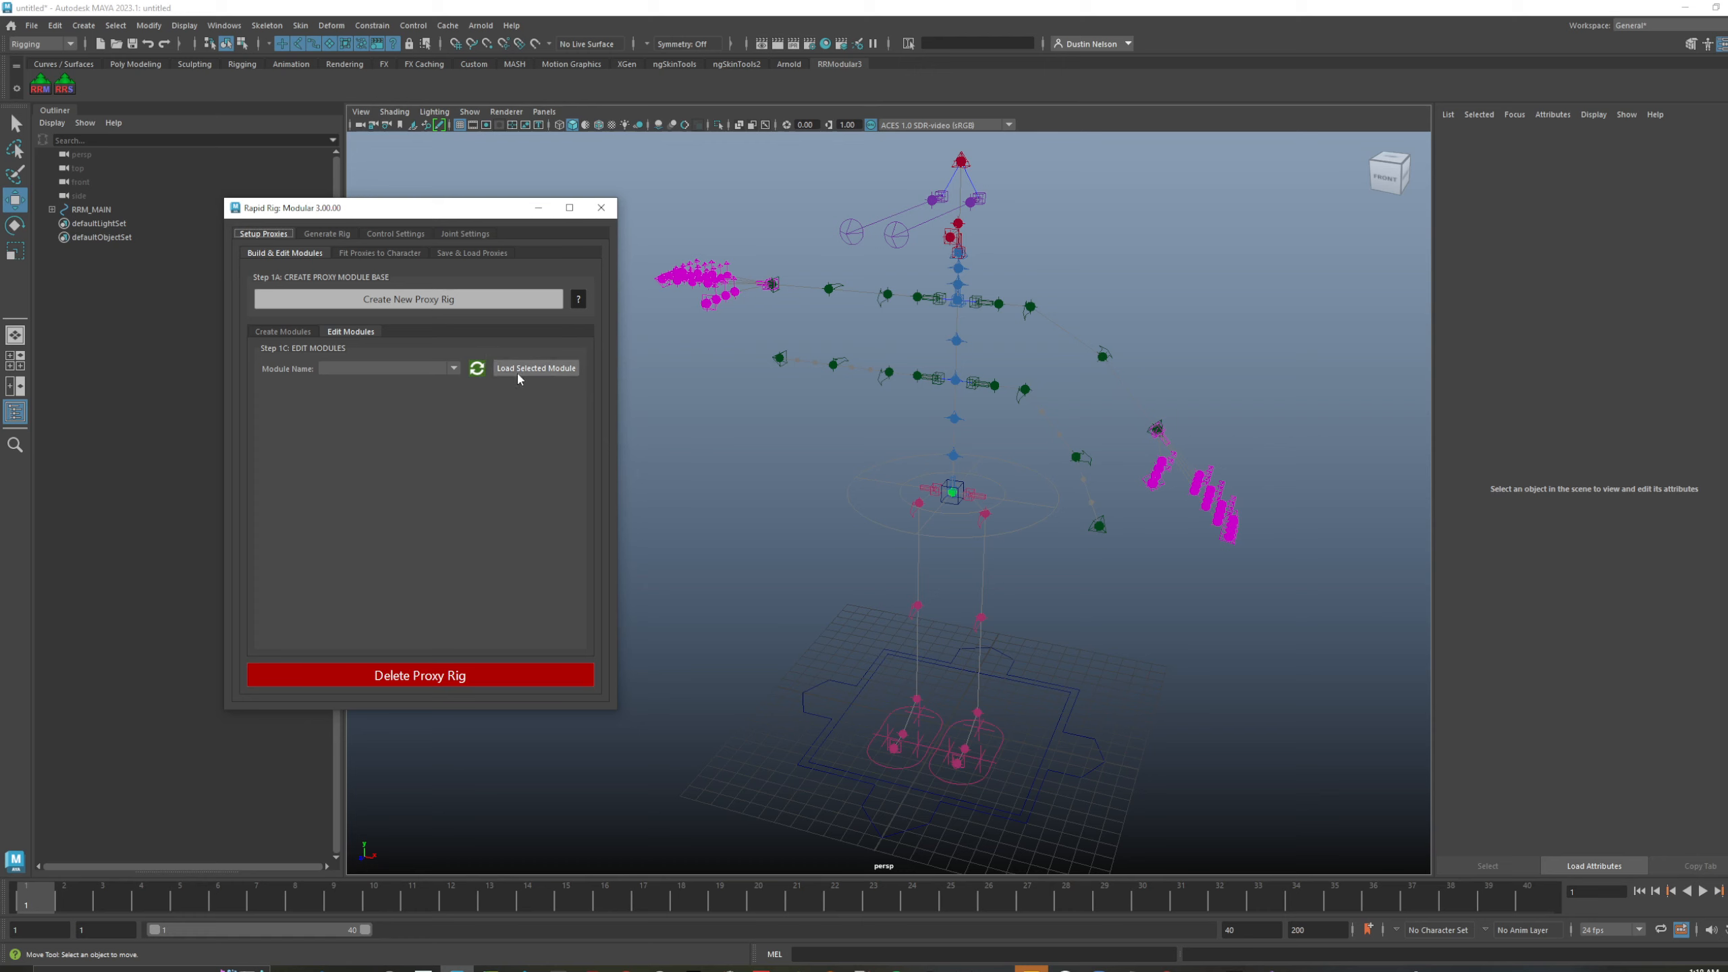
click(421, 371)
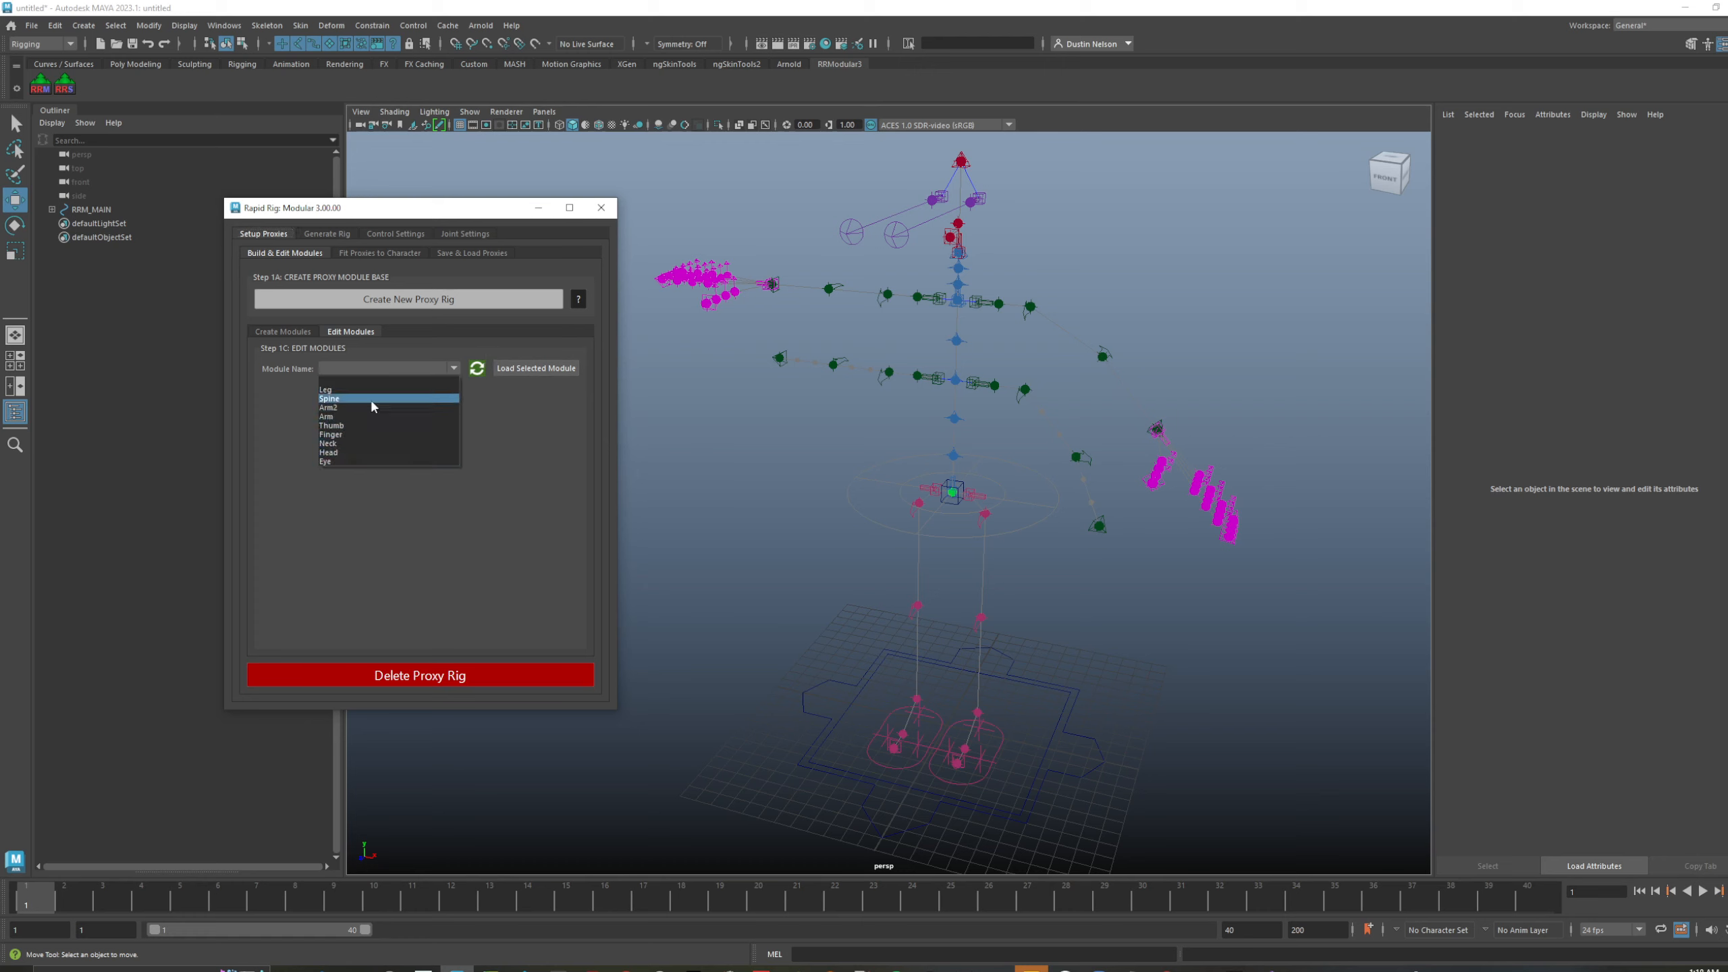
click(386, 434)
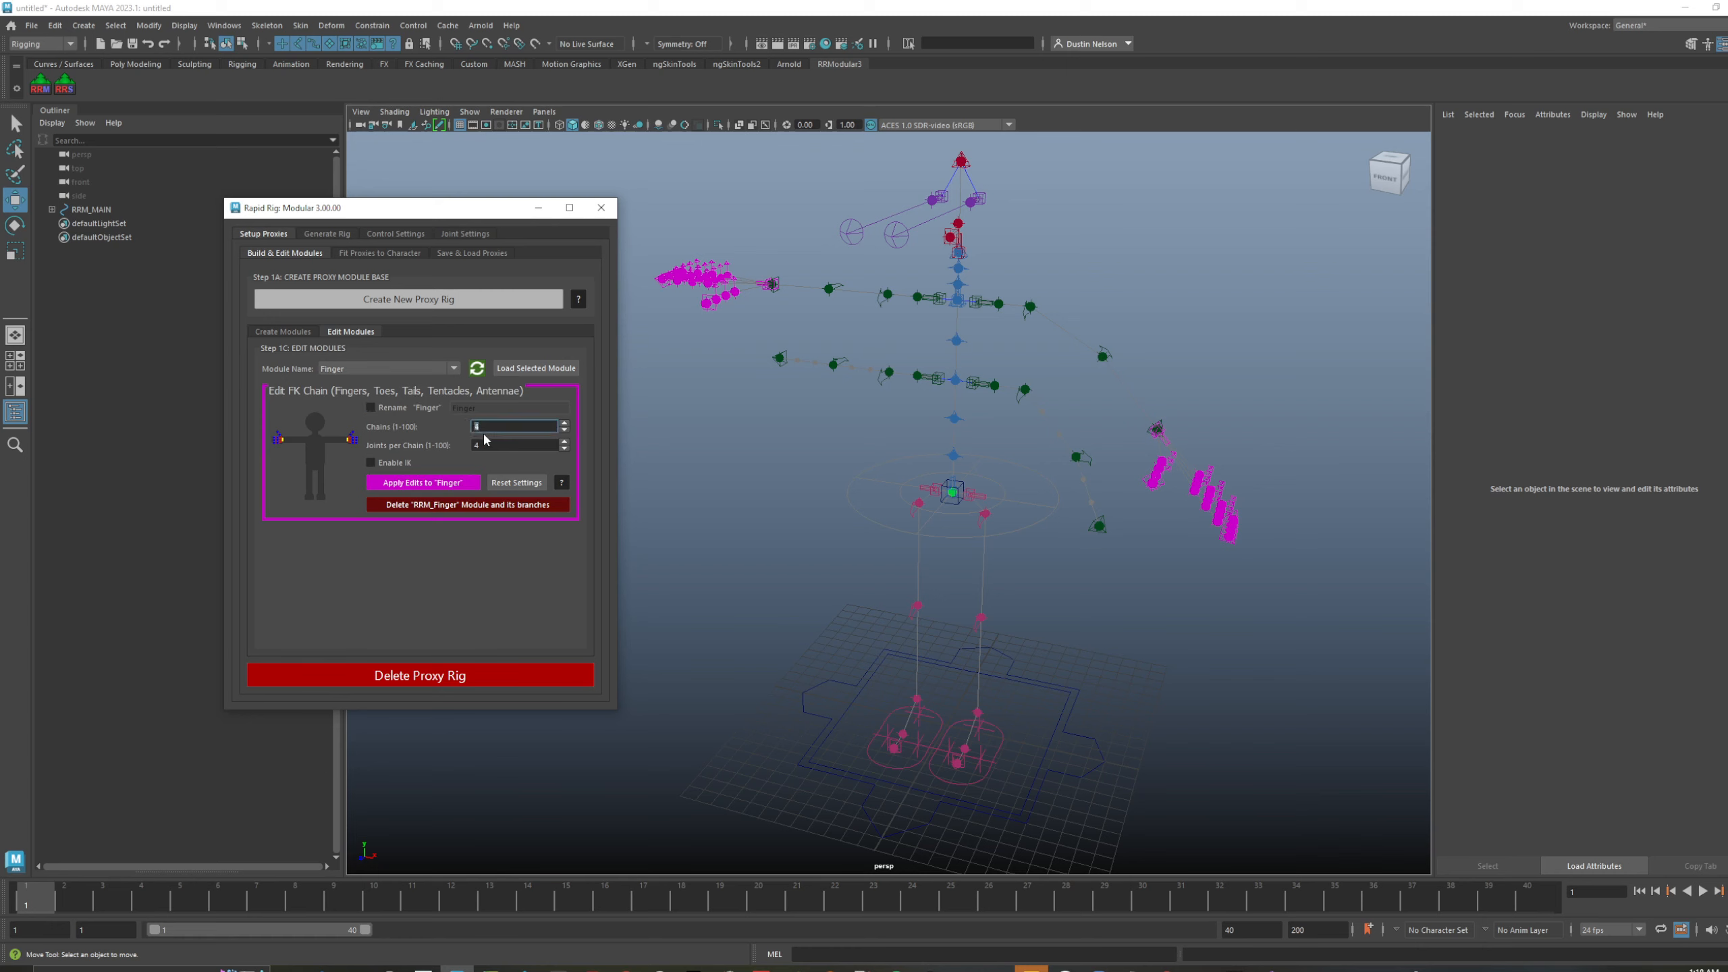
click(472, 446)
alt+drag(1145, 491, 1092, 488)
alt+right_drag(1091, 487, 1210, 567)
alt+drag(1210, 567, 945, 523)
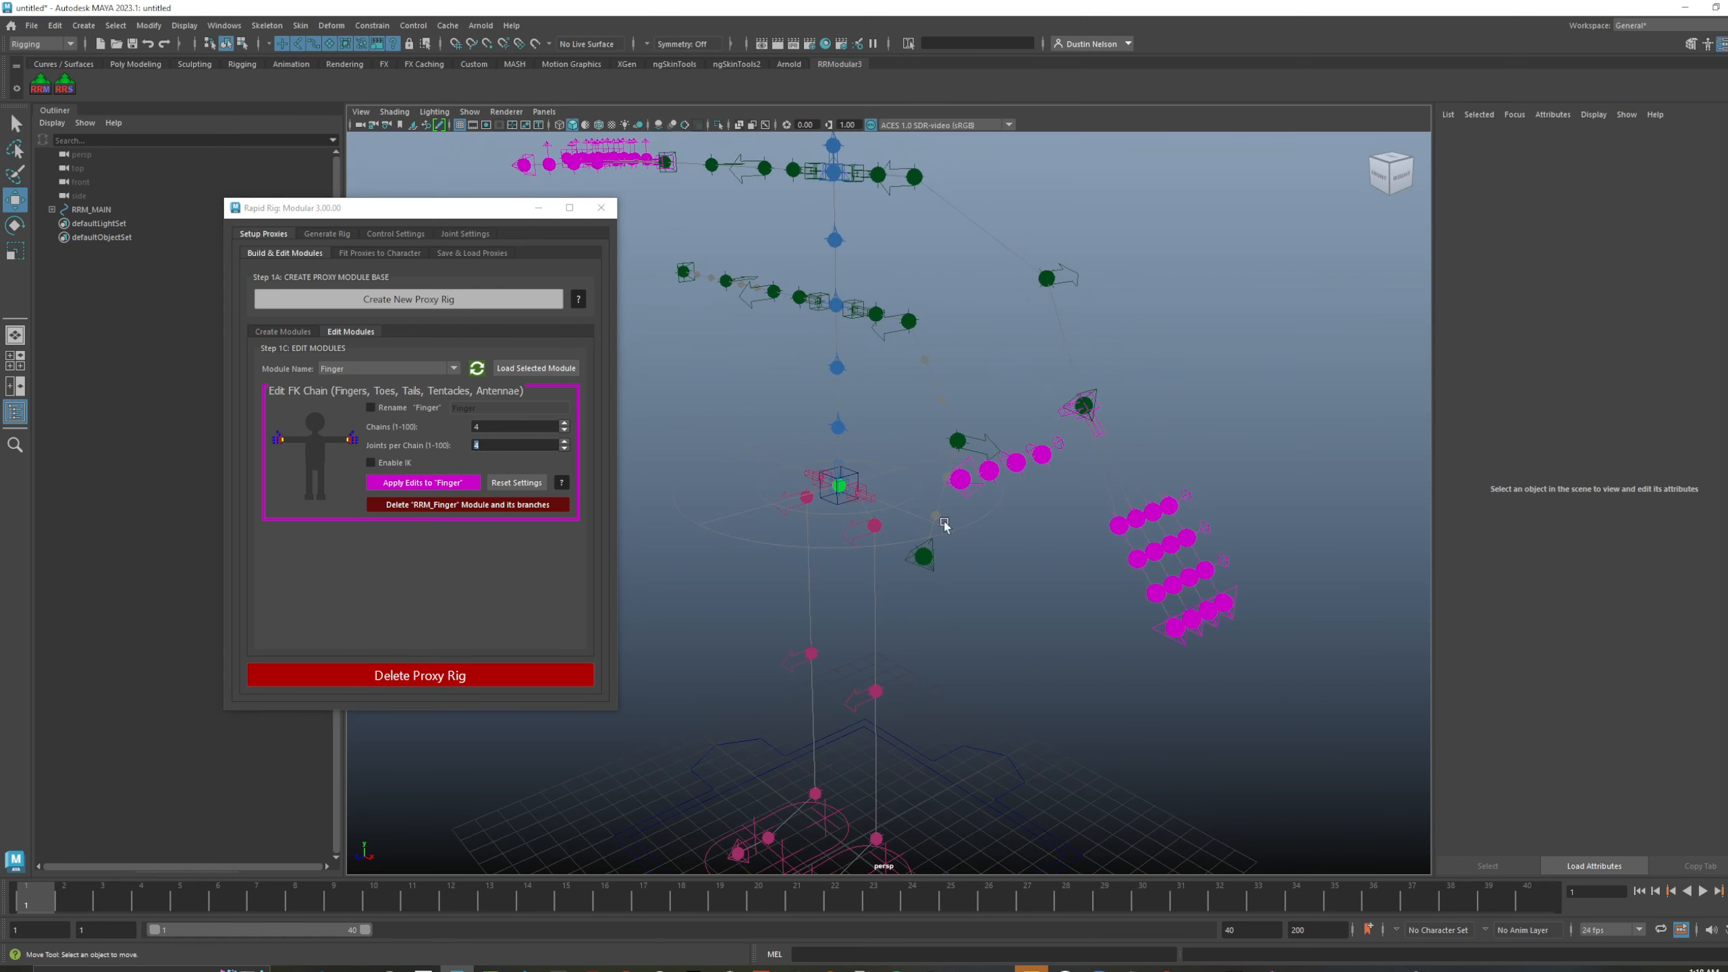
- Compare the edit settings of the Thumb module with those of the Finger module
click(417, 370)
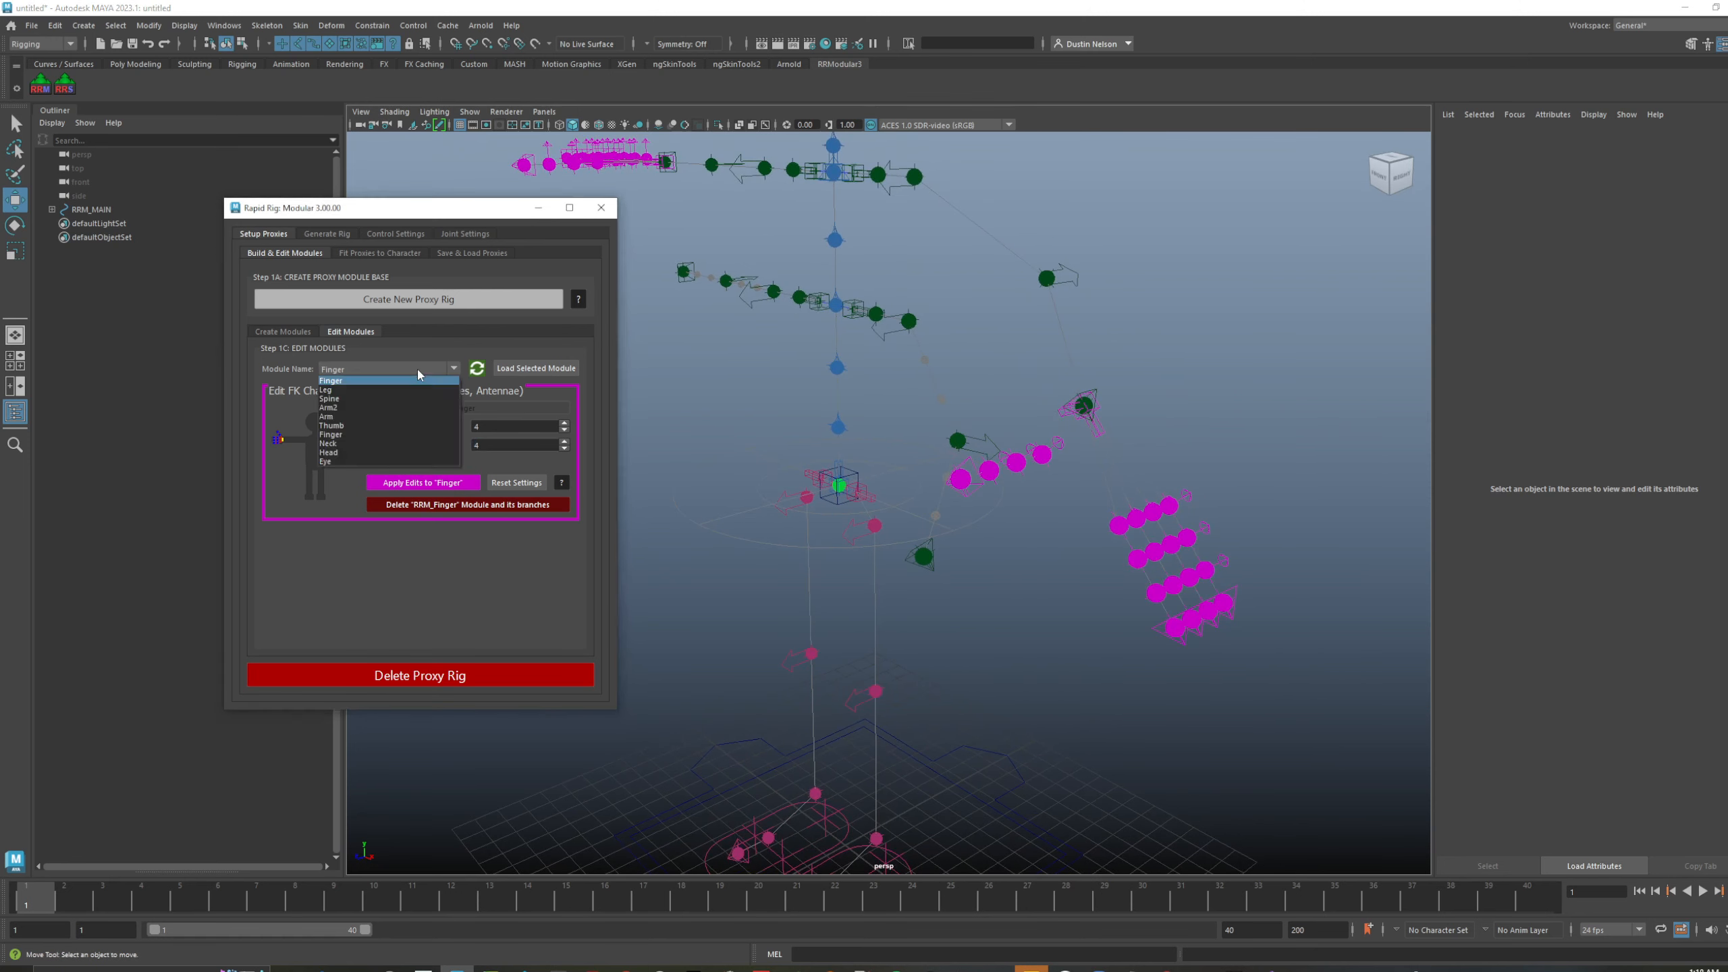
click(391, 423)
double_click(550, 444)
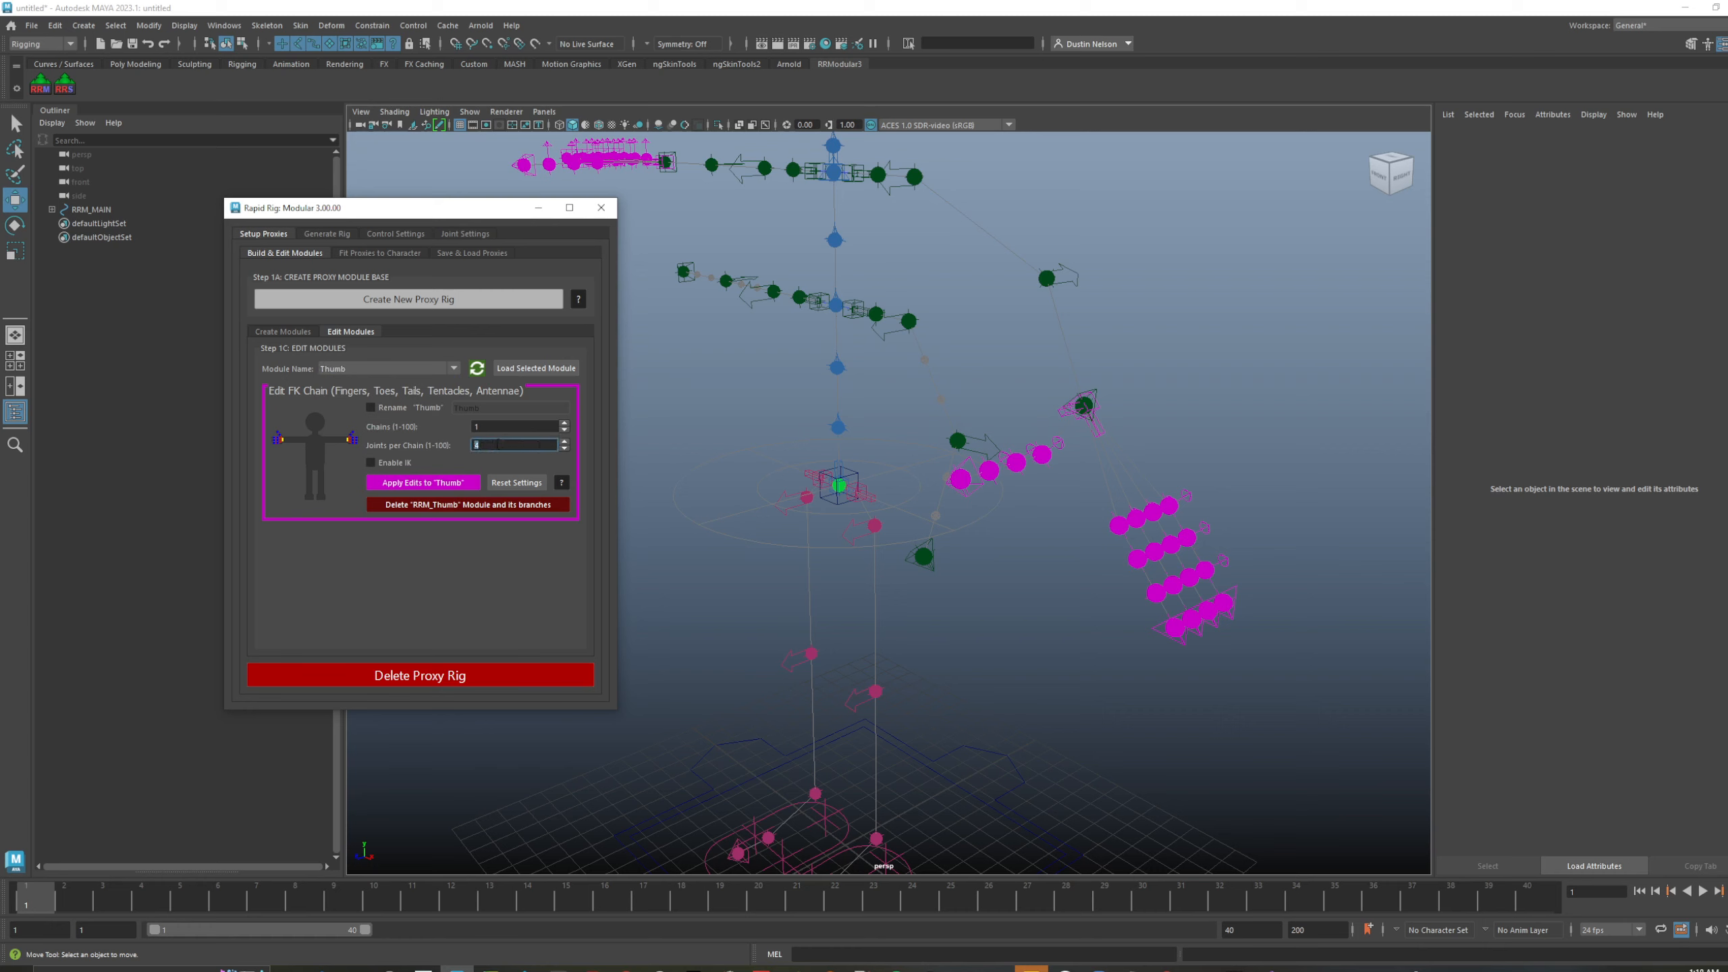
click(378, 368)
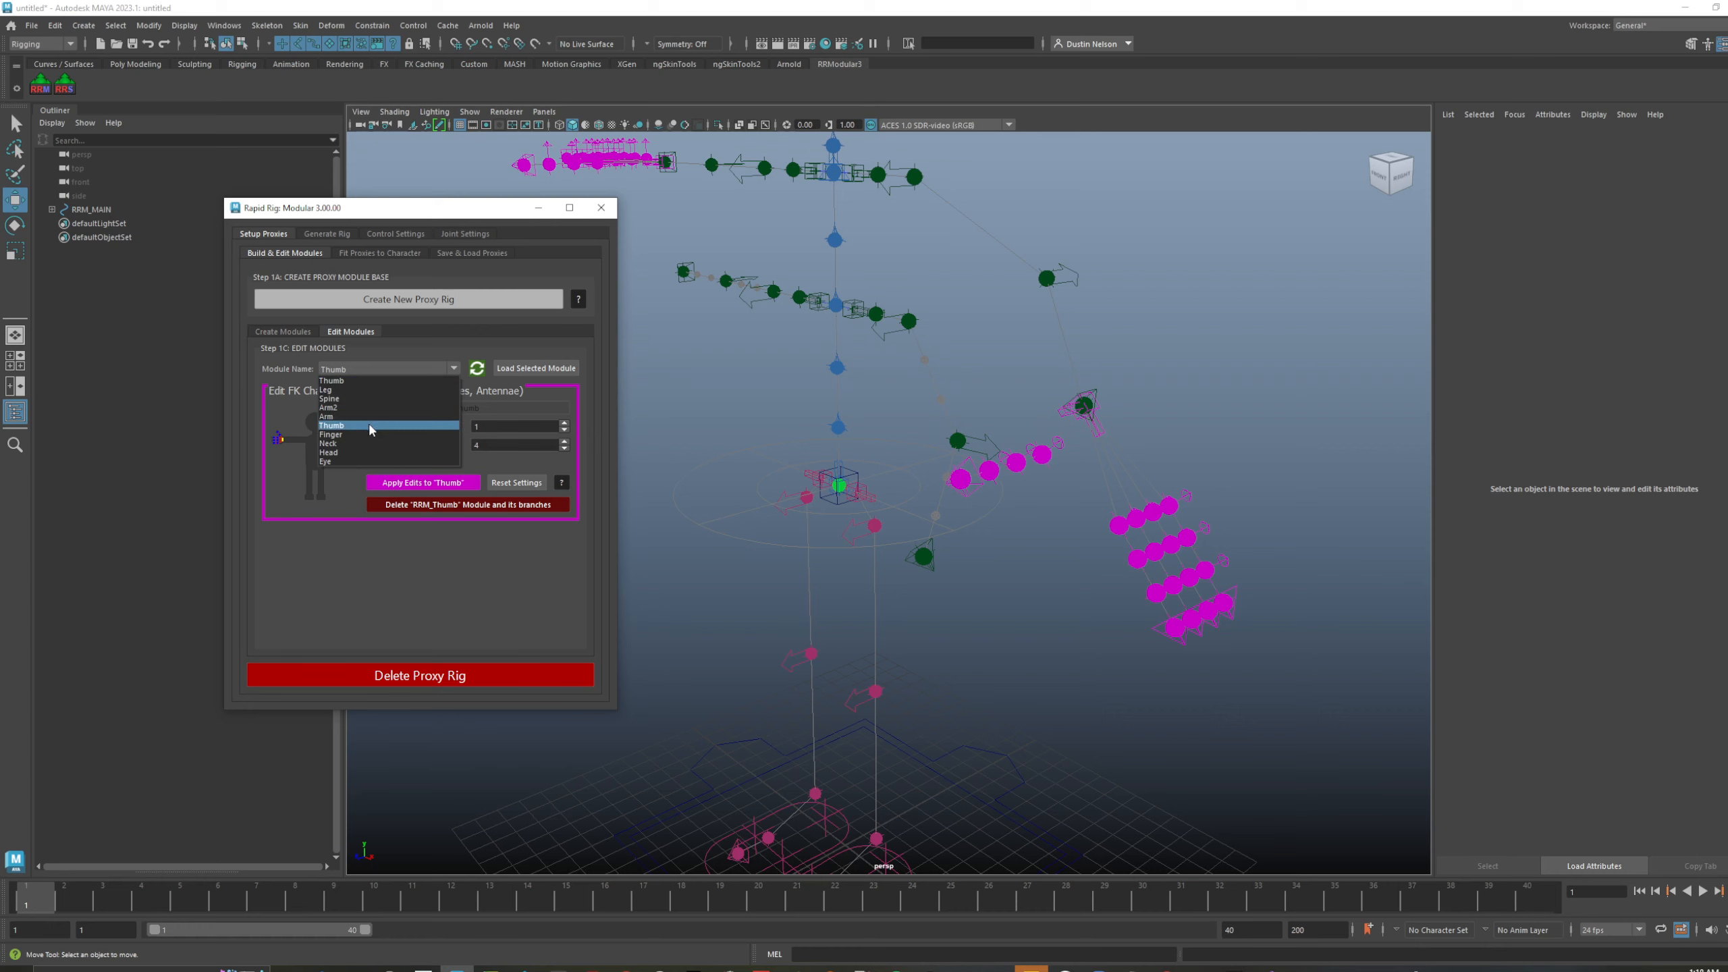
click(375, 435)
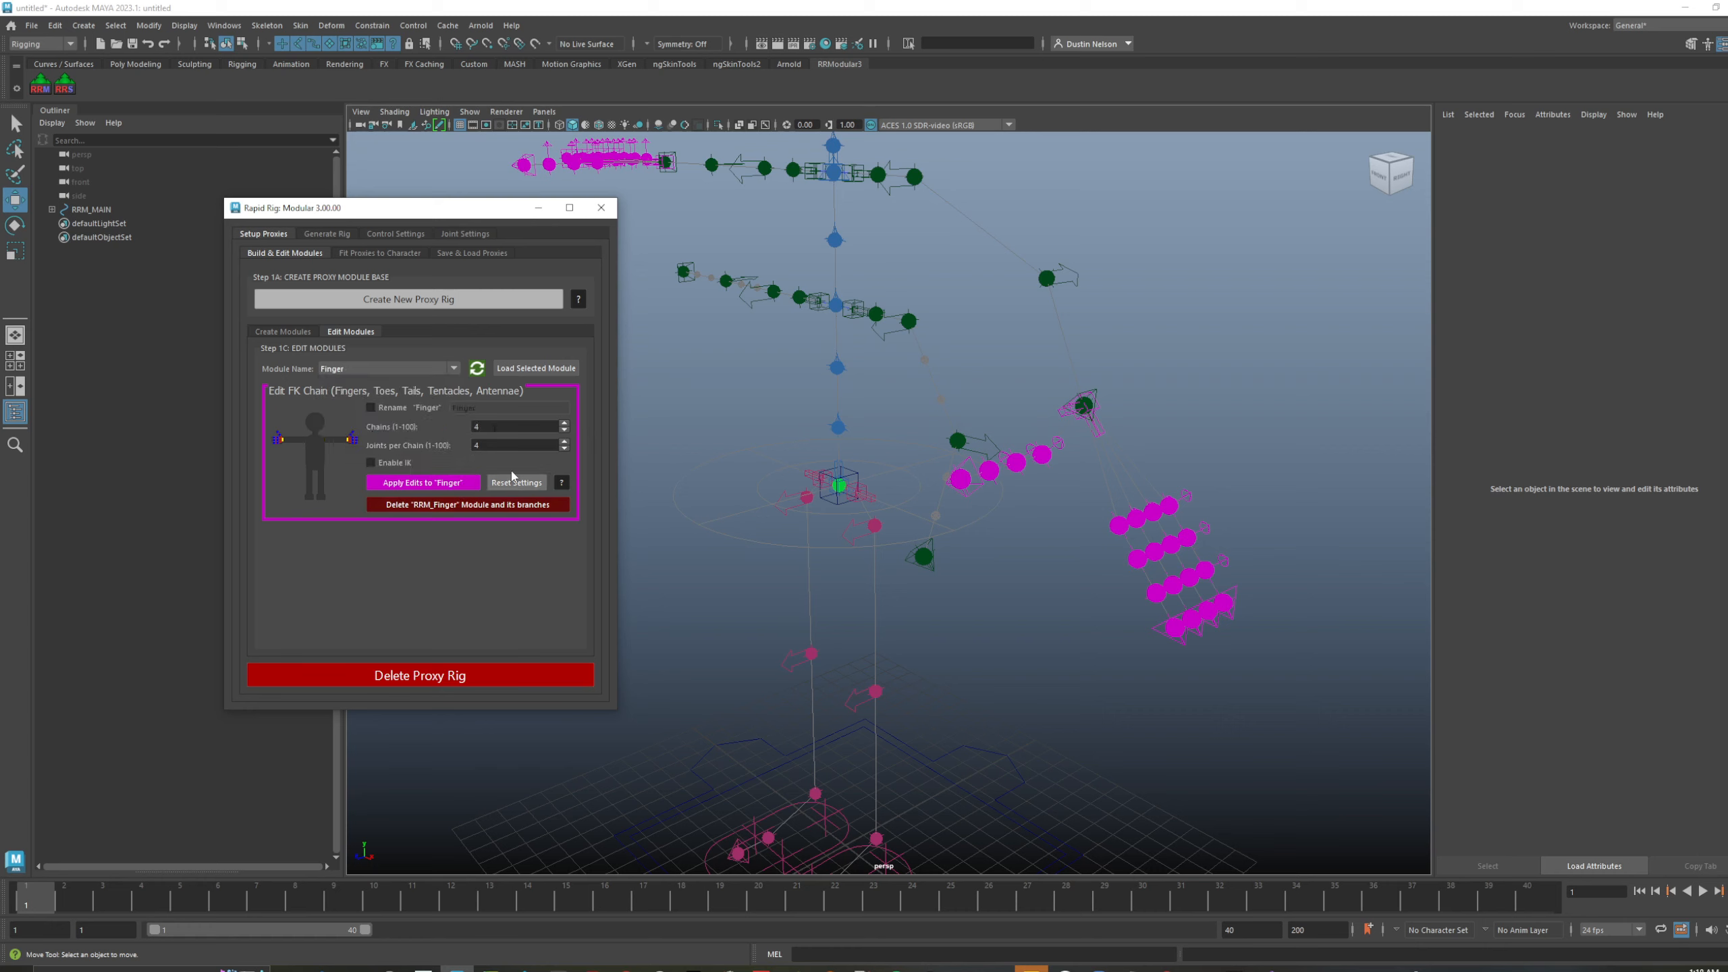
- Try applying 4 chains with 4 joints per chain to the Thumb module
click(348, 366)
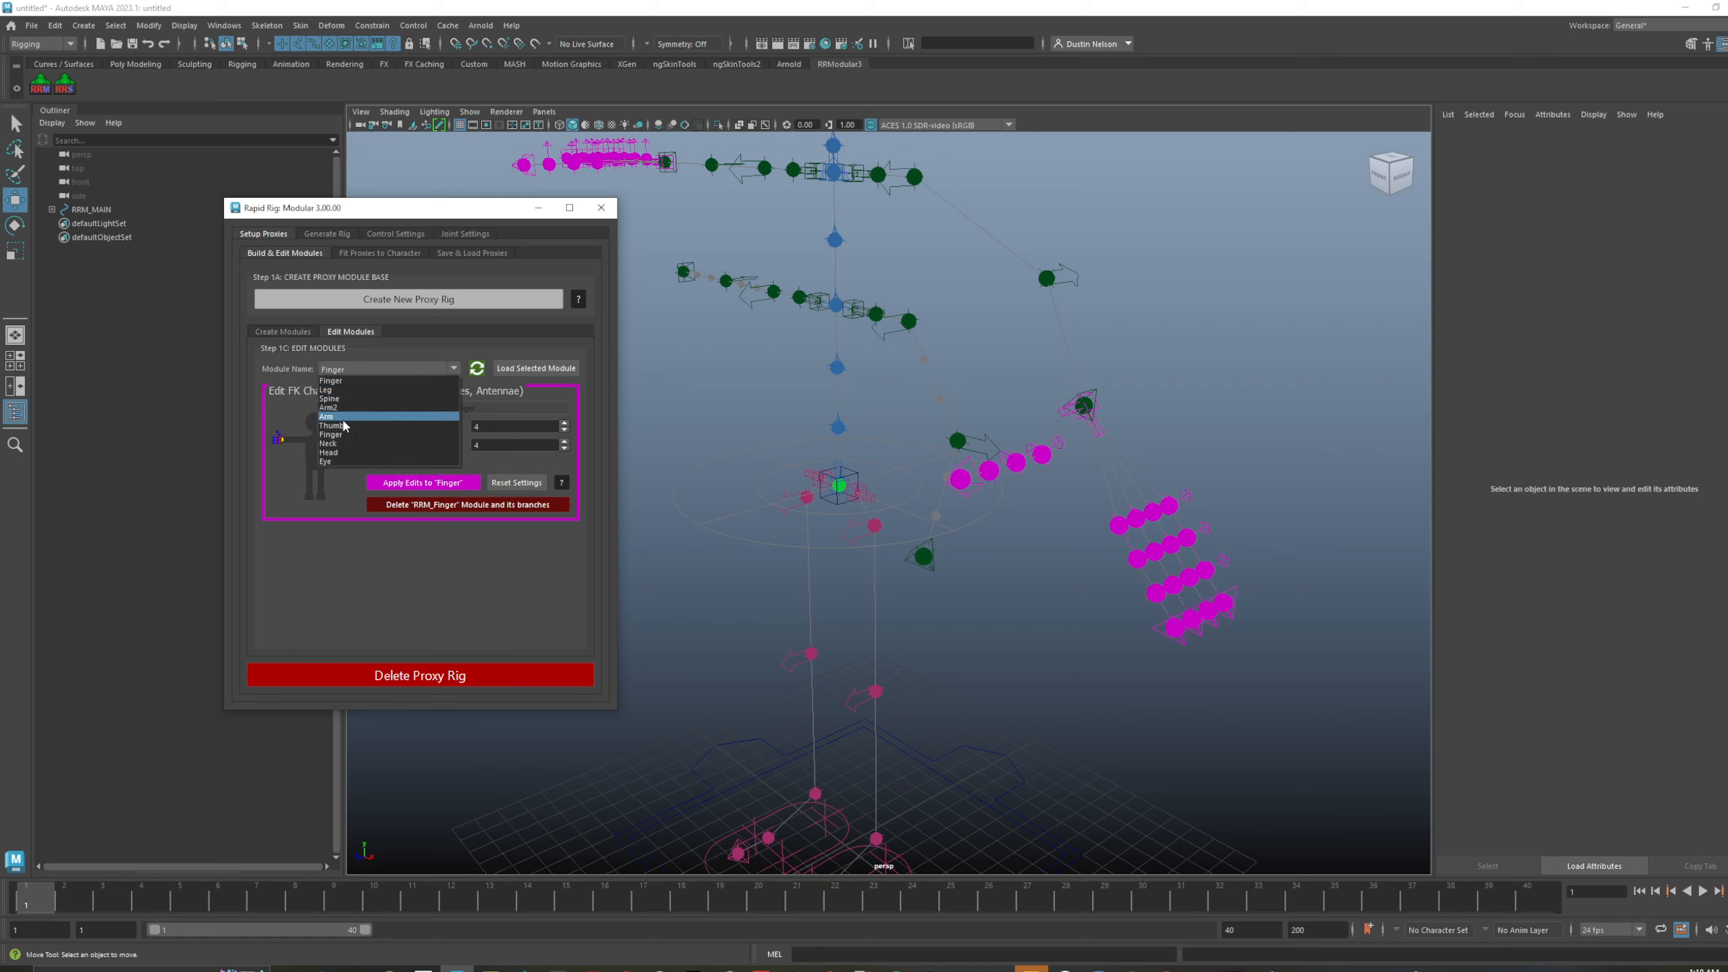
click(344, 425)
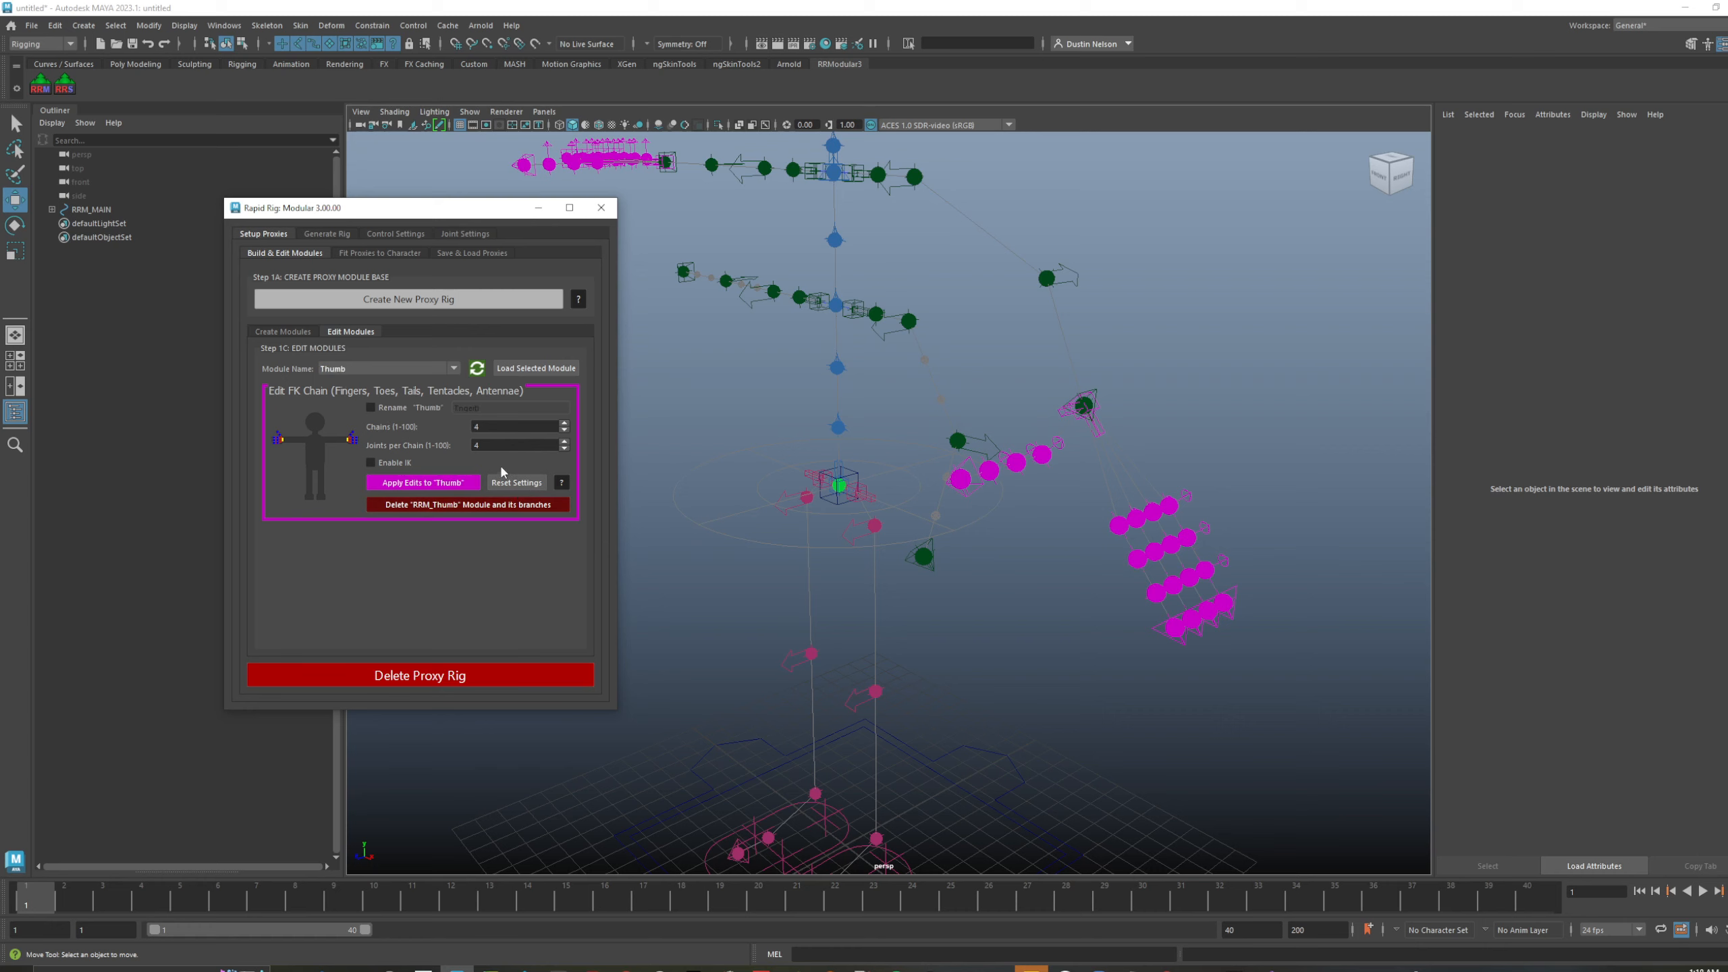
click(436, 489)
alt+drag(1028, 548, 998, 508)
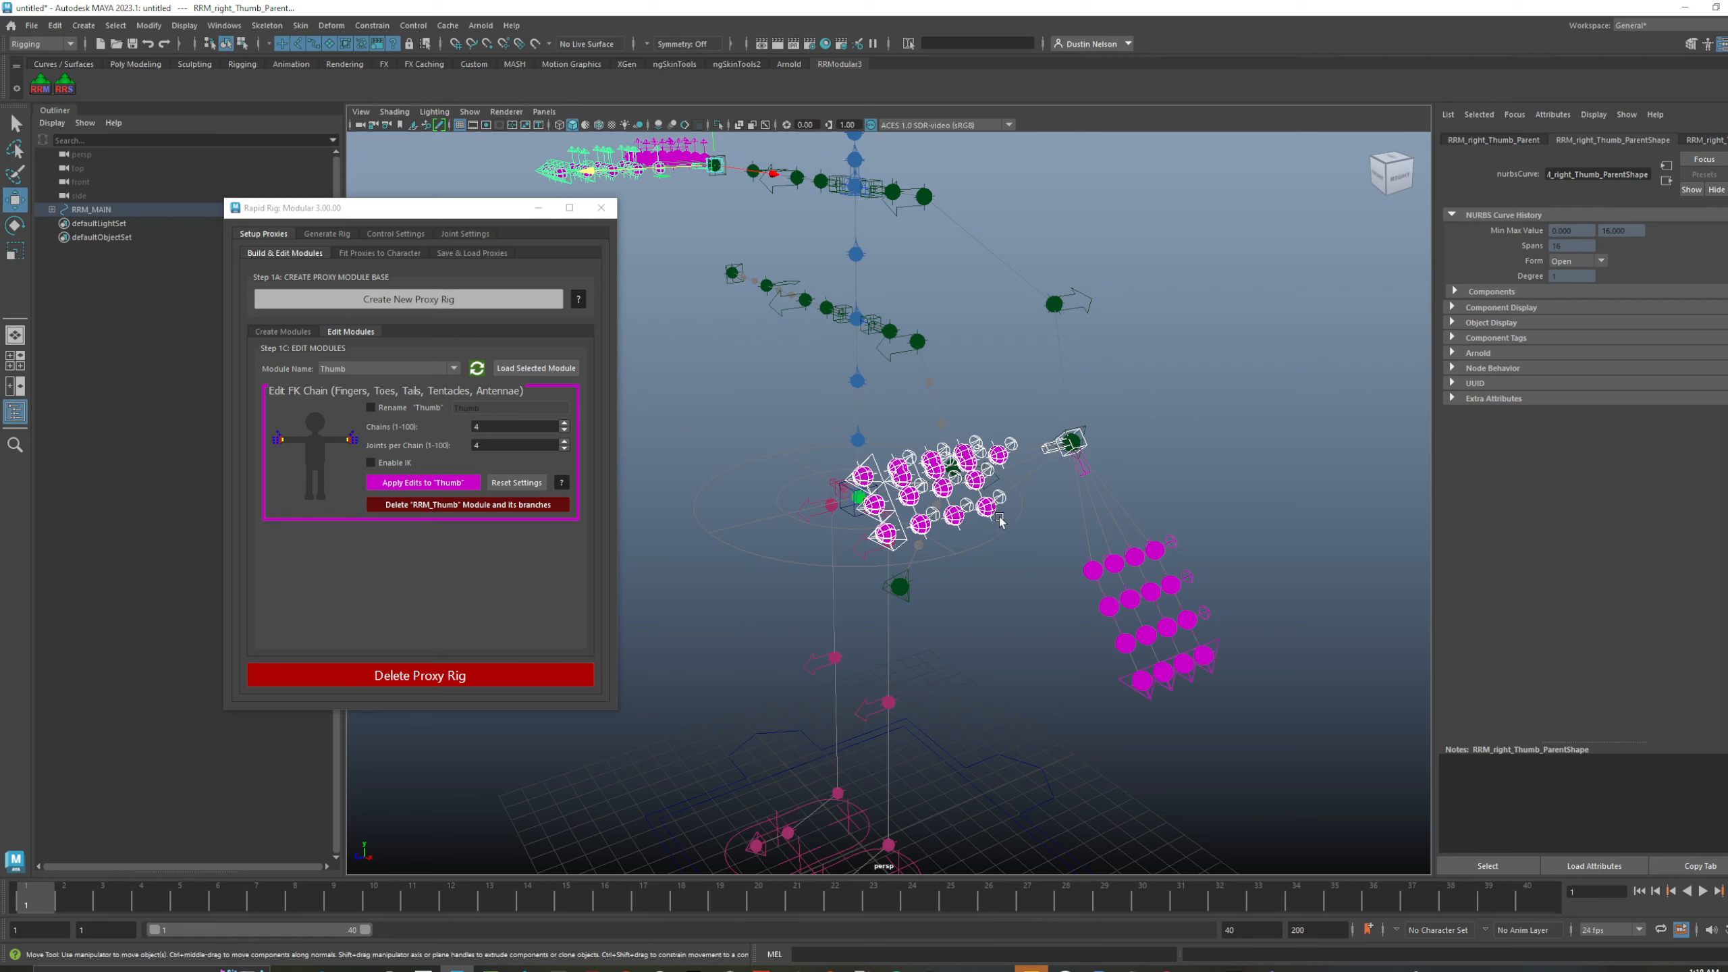
click(990, 491)
alt+drag(985, 503, 810, 497)
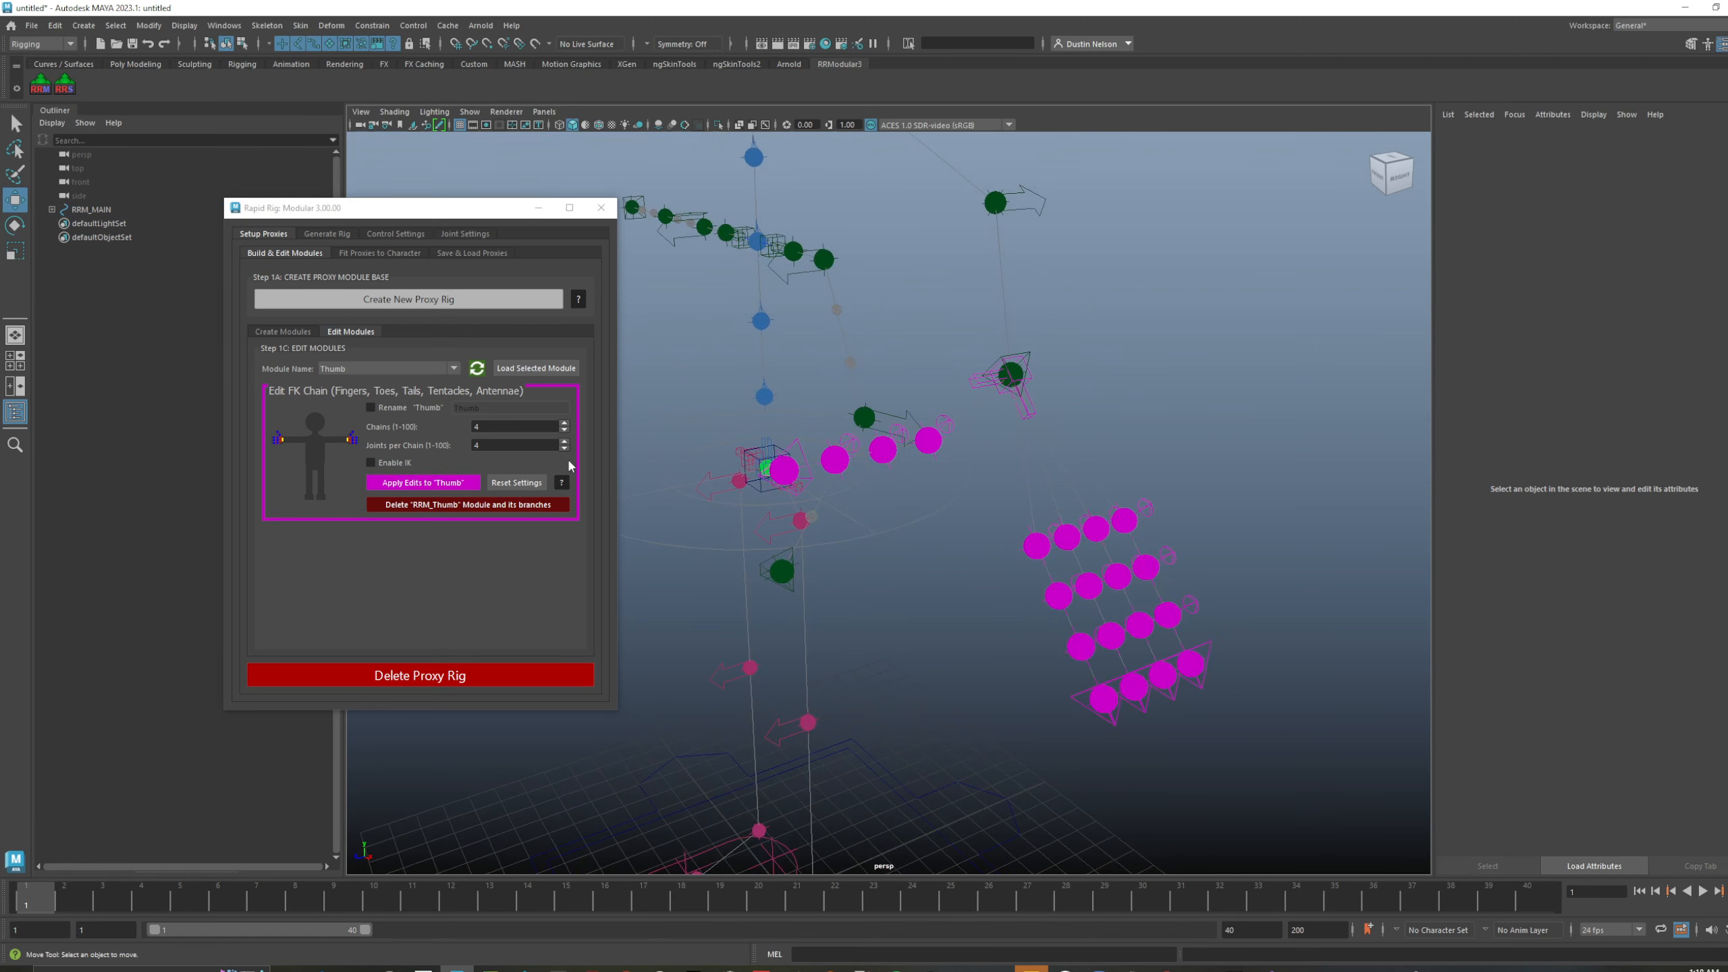
- Load the Spine module for editing from its selected second joint proxy and check the module list
click(1027, 551)
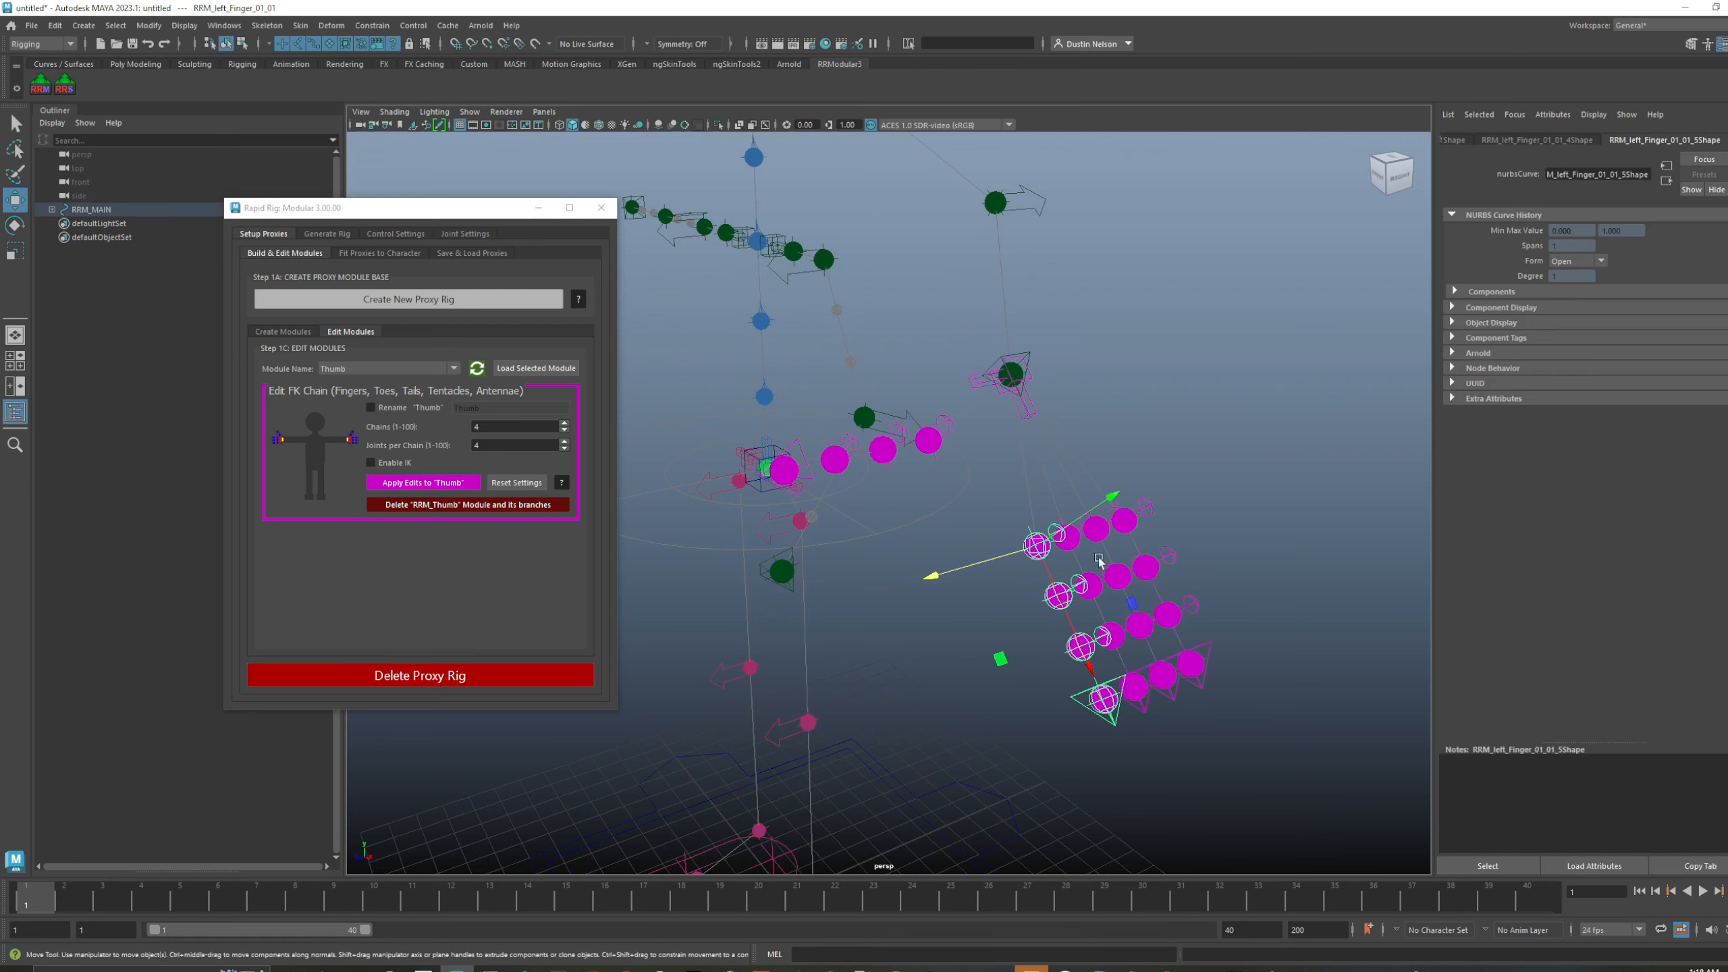
click(1192, 504)
alt+drag(1039, 430, 996, 448)
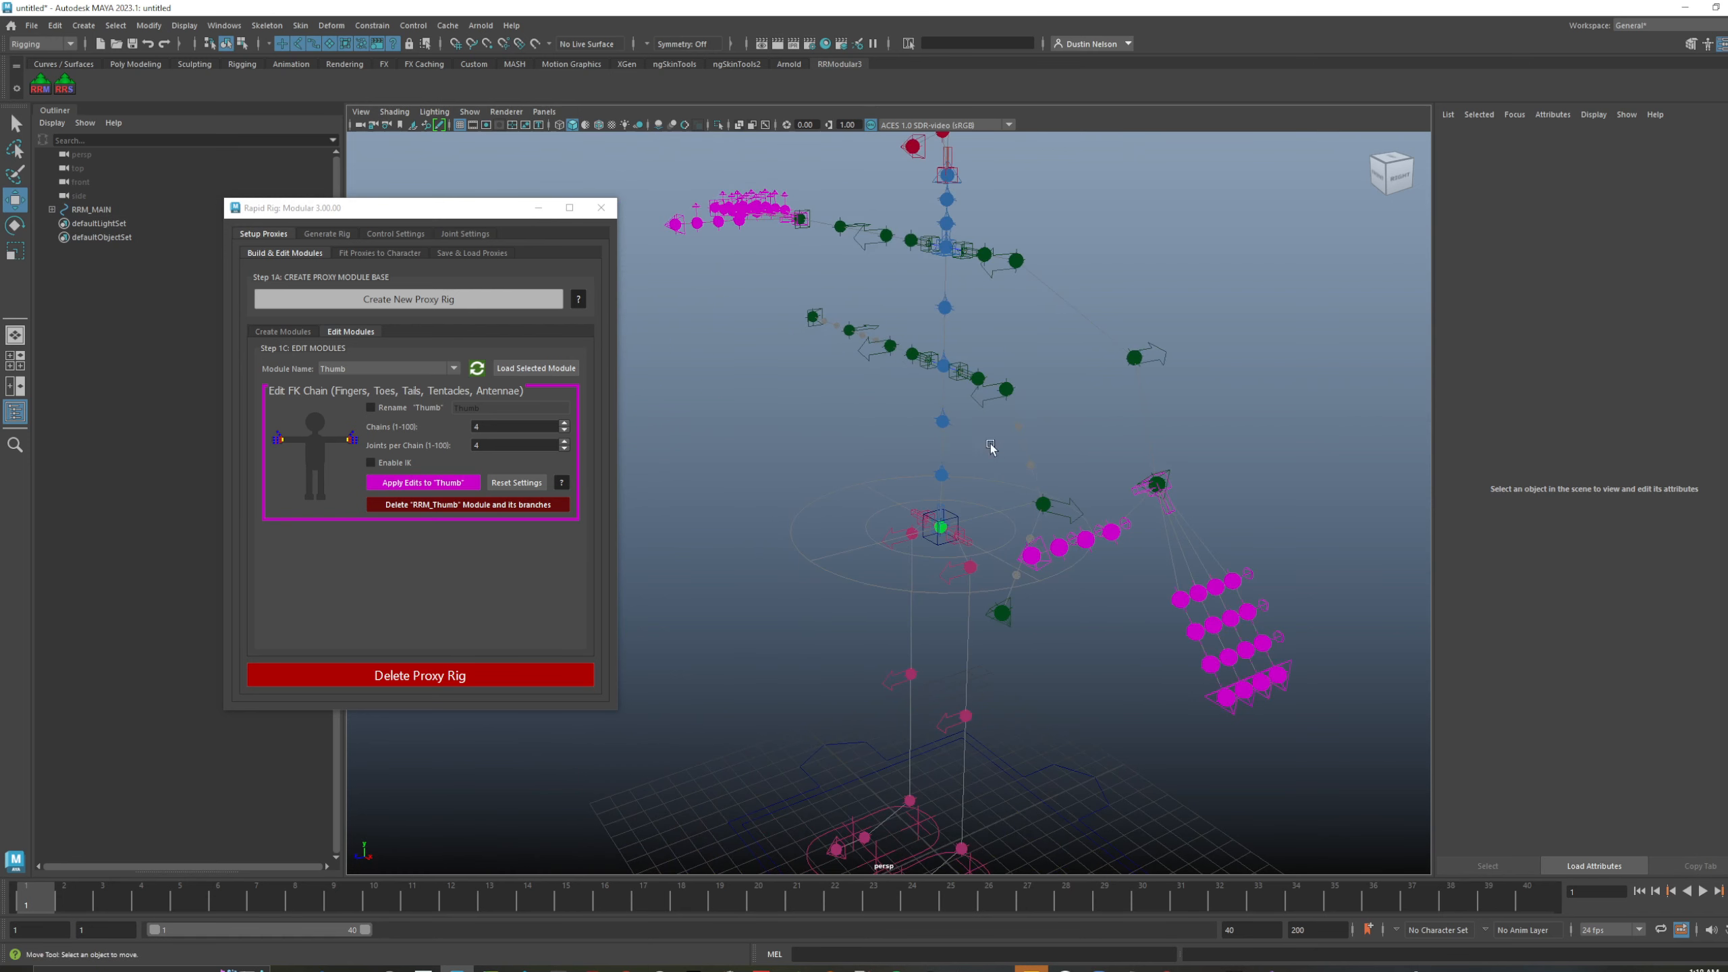
click(941, 423)
click(524, 372)
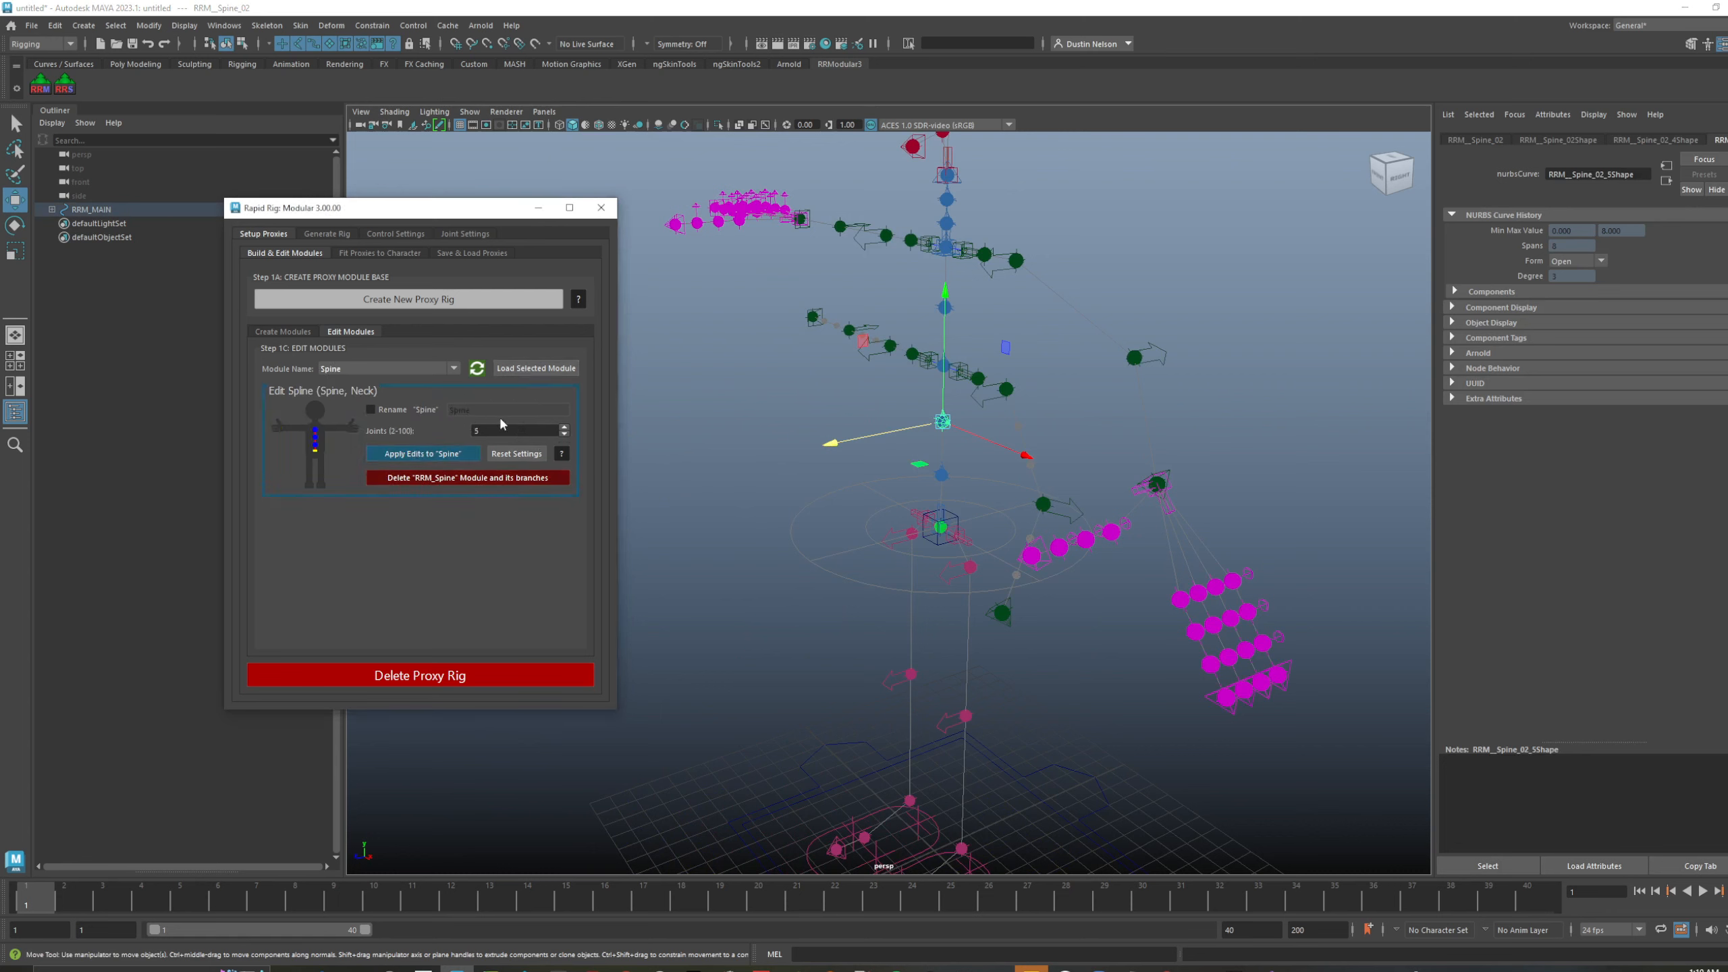
click(449, 369)
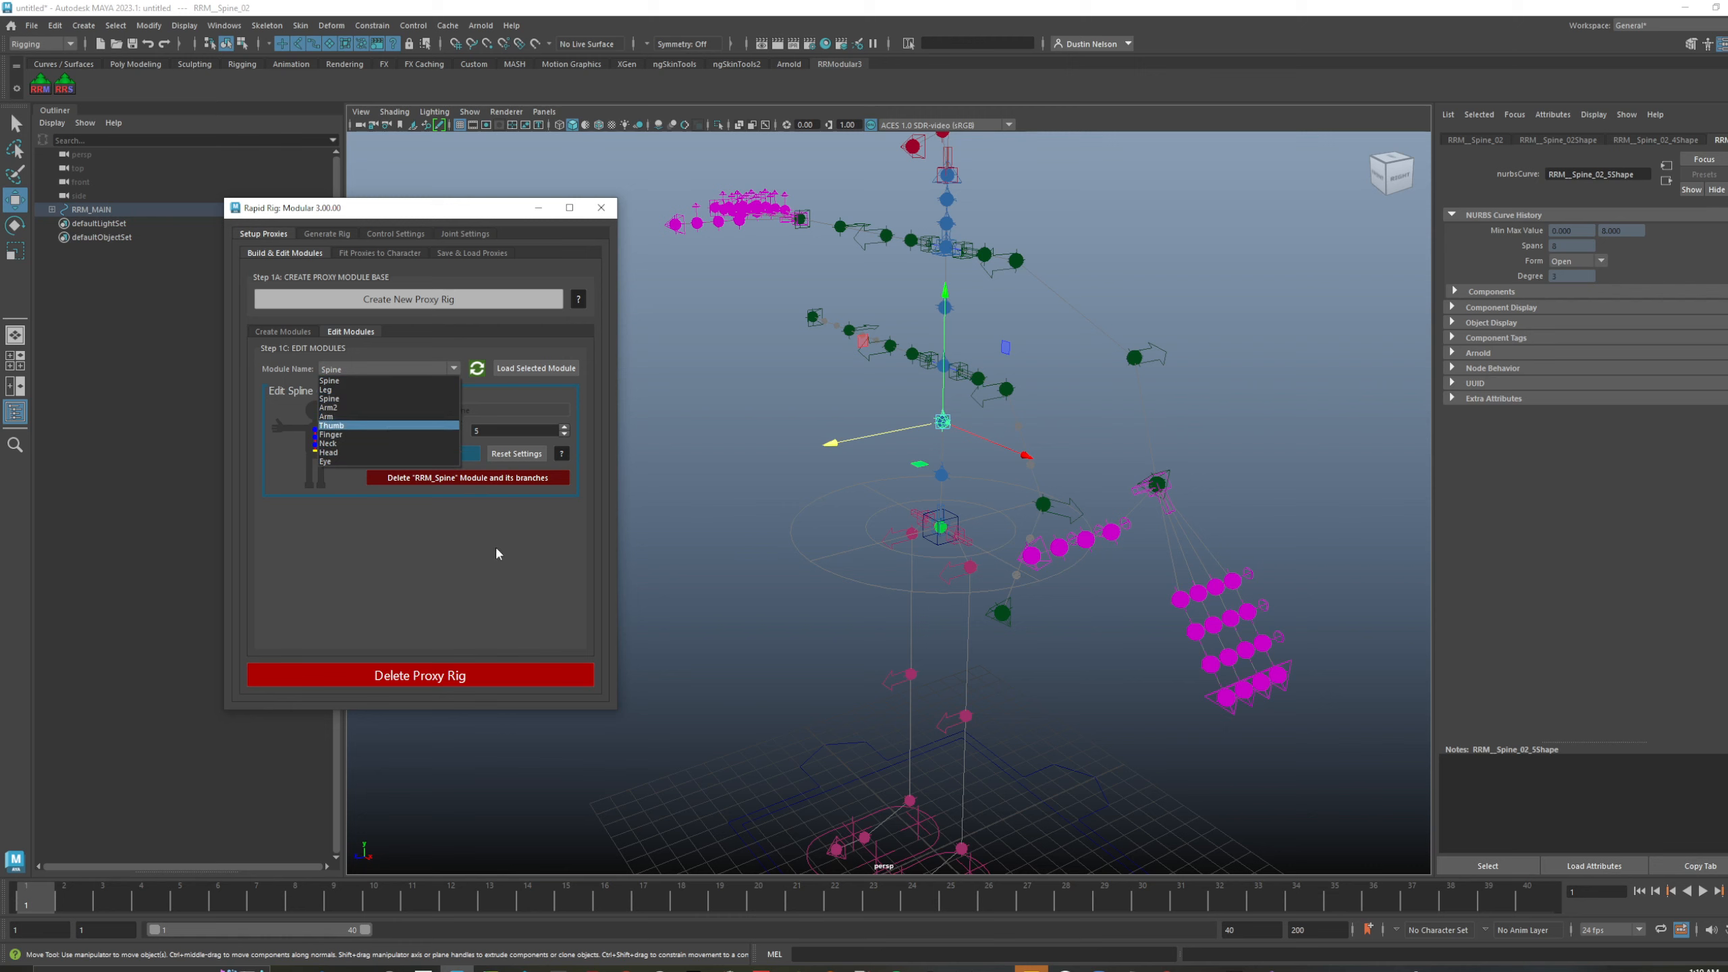
click(491, 347)
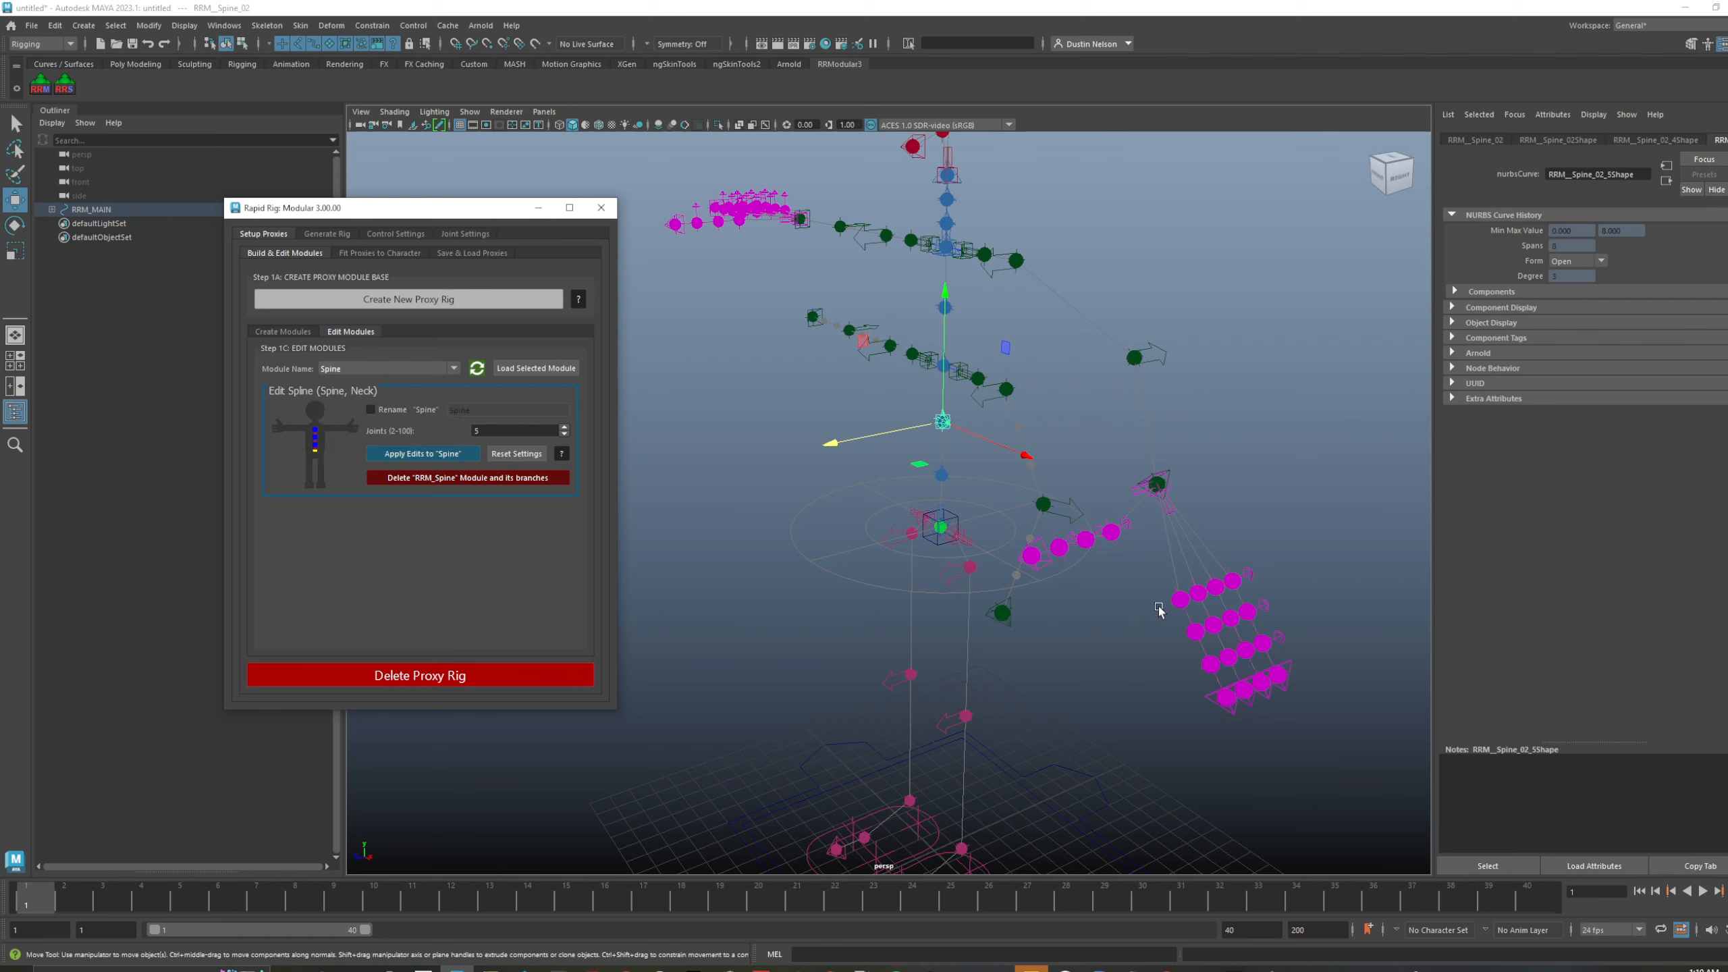
- Show the channel attributes of the first left finger's base proxy and examine its Chain Name options
alt+middle_drag(1138, 599, 1053, 539)
alt+right_drag(1061, 517, 1122, 459)
click(1159, 428)
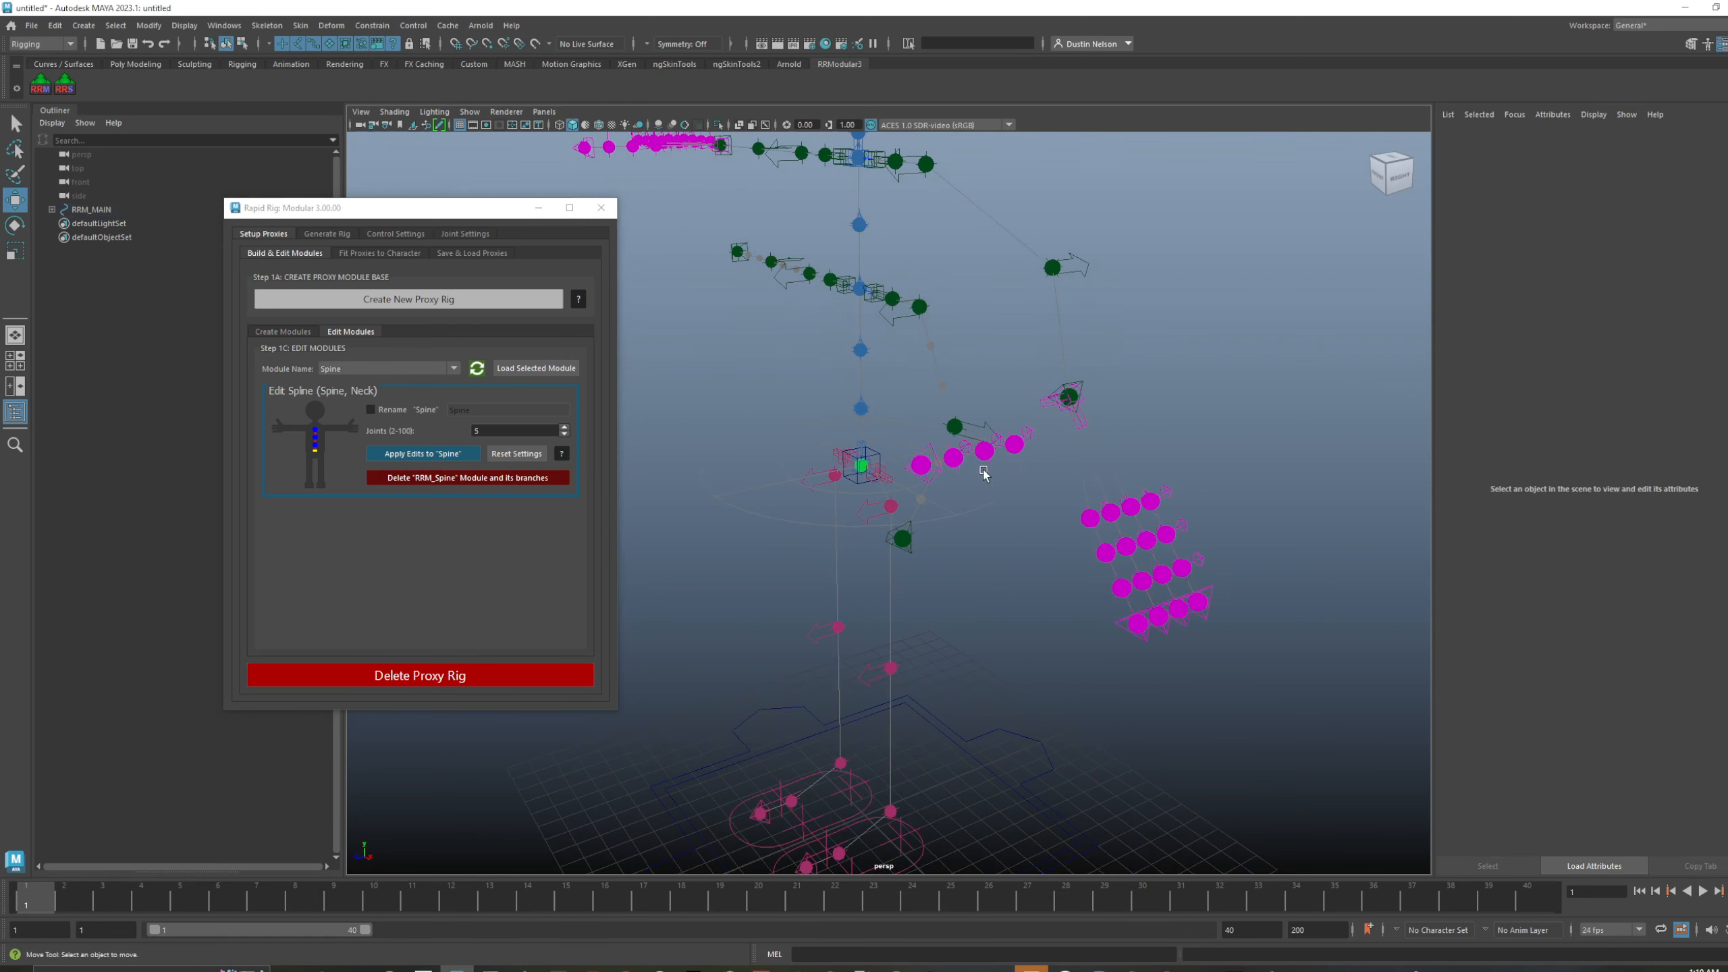
alt+right_drag(983, 473, 1117, 552)
click(1139, 526)
alt+drag(1115, 538, 1033, 536)
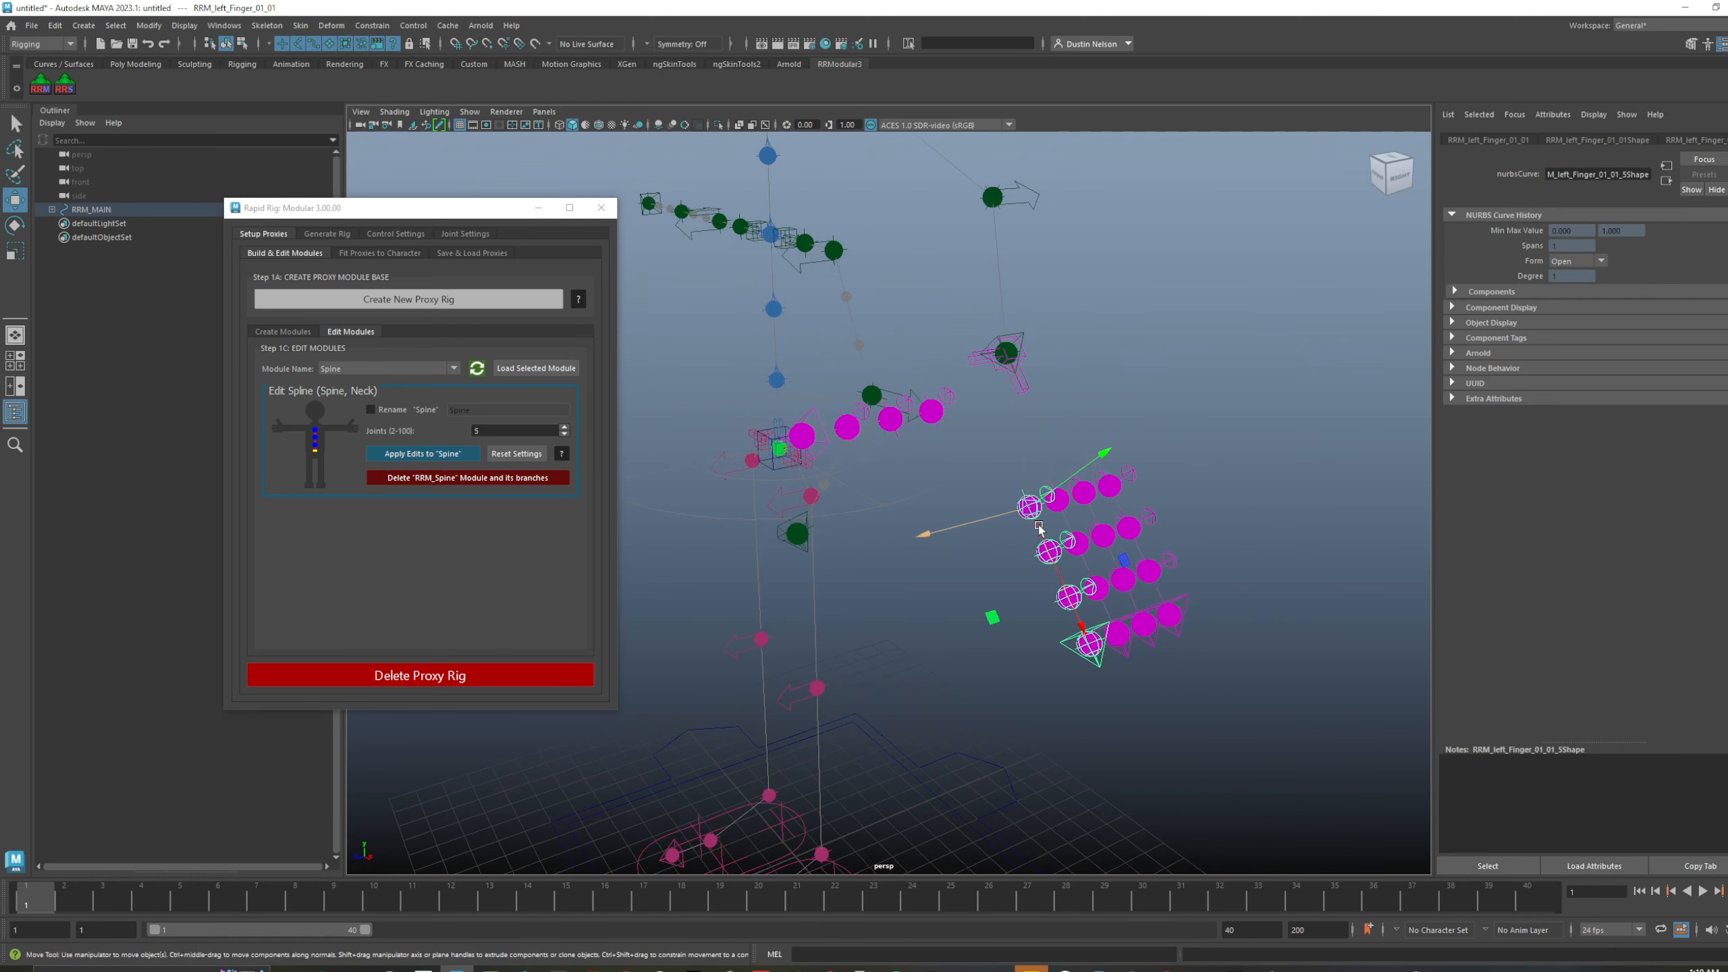
key(ctrl+a)
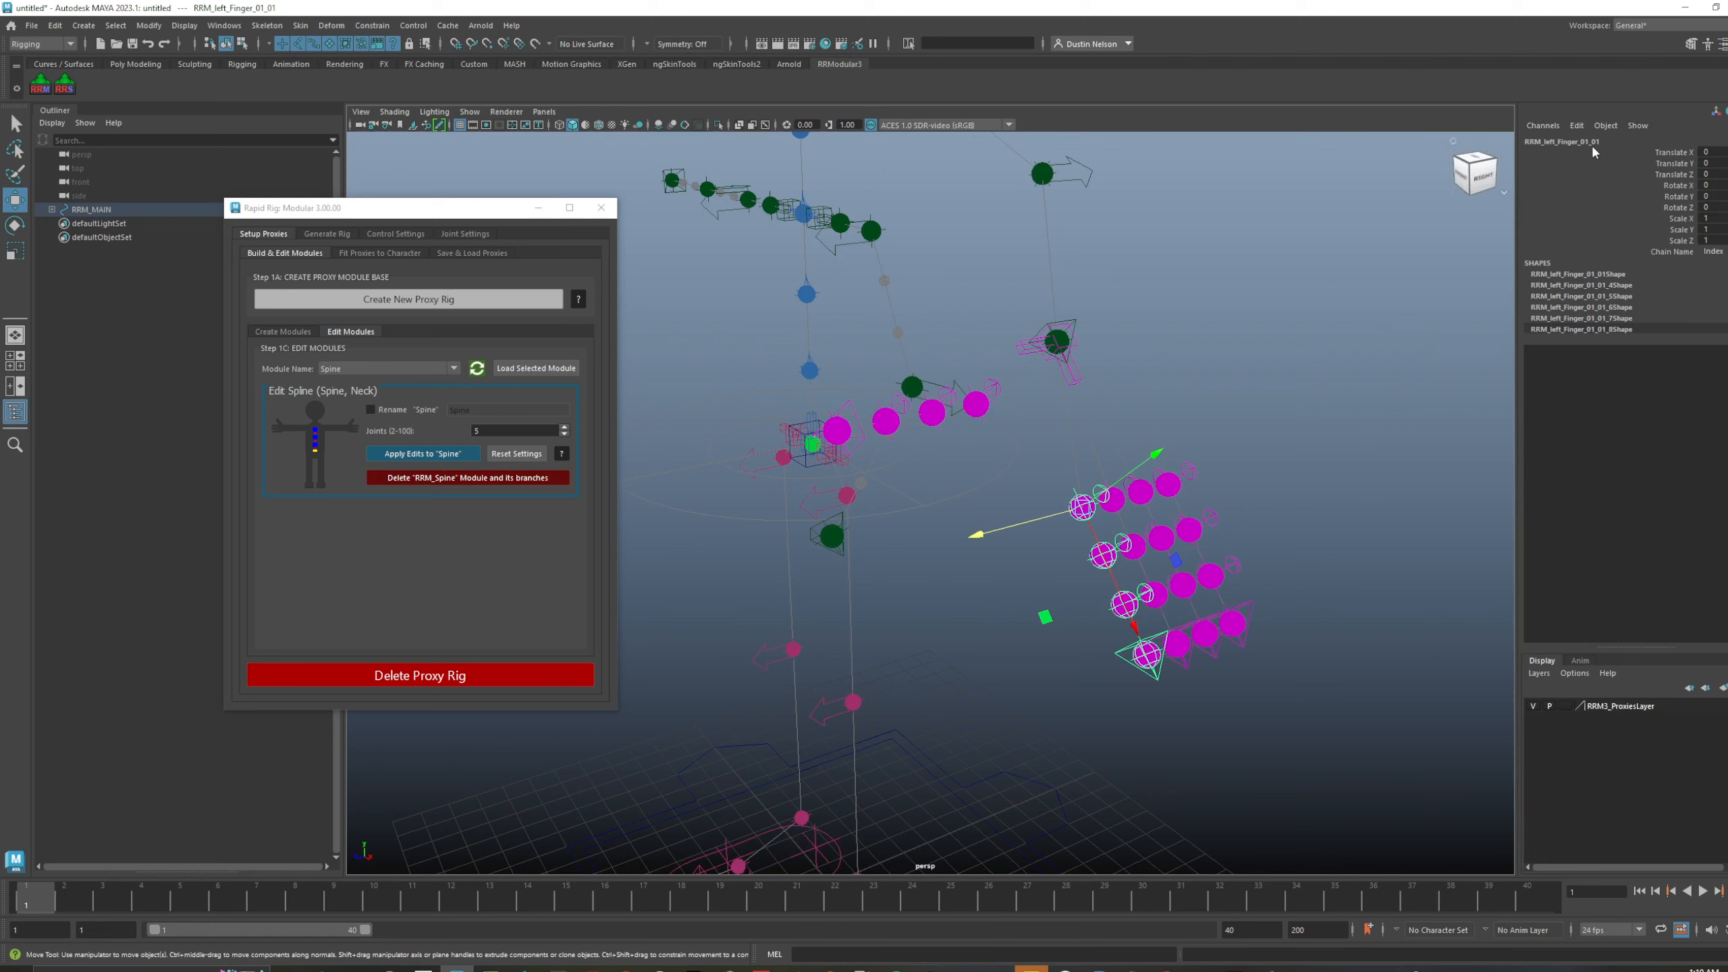
click(1709, 242)
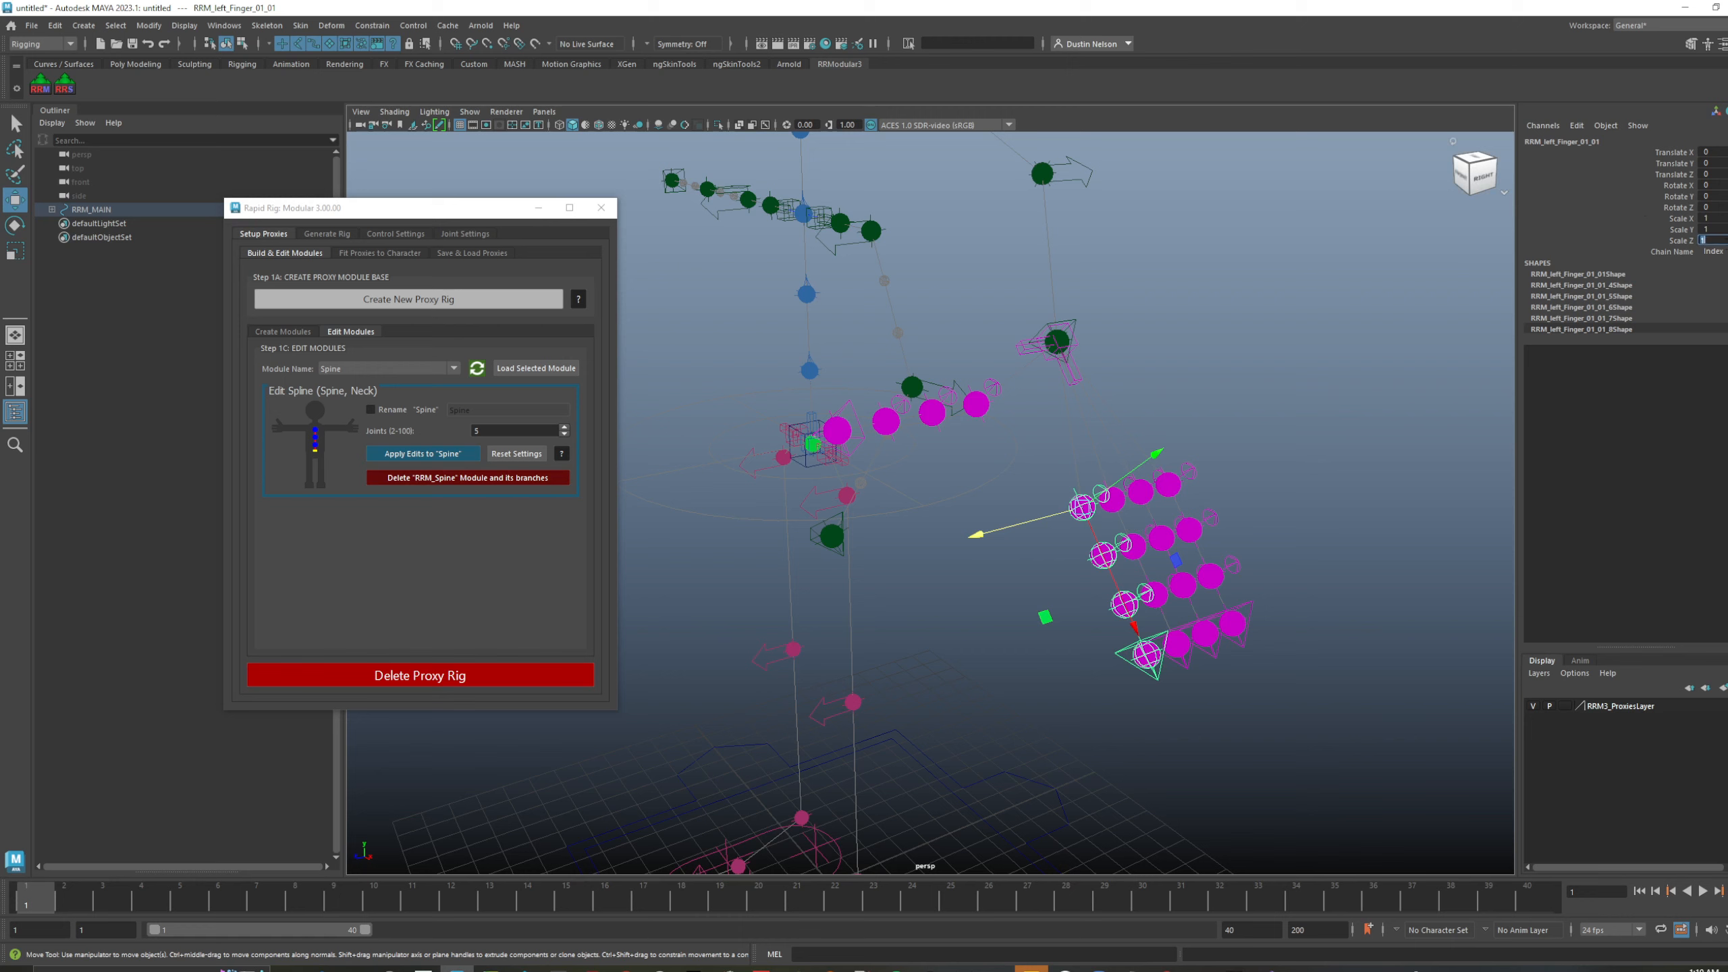
click(1721, 252)
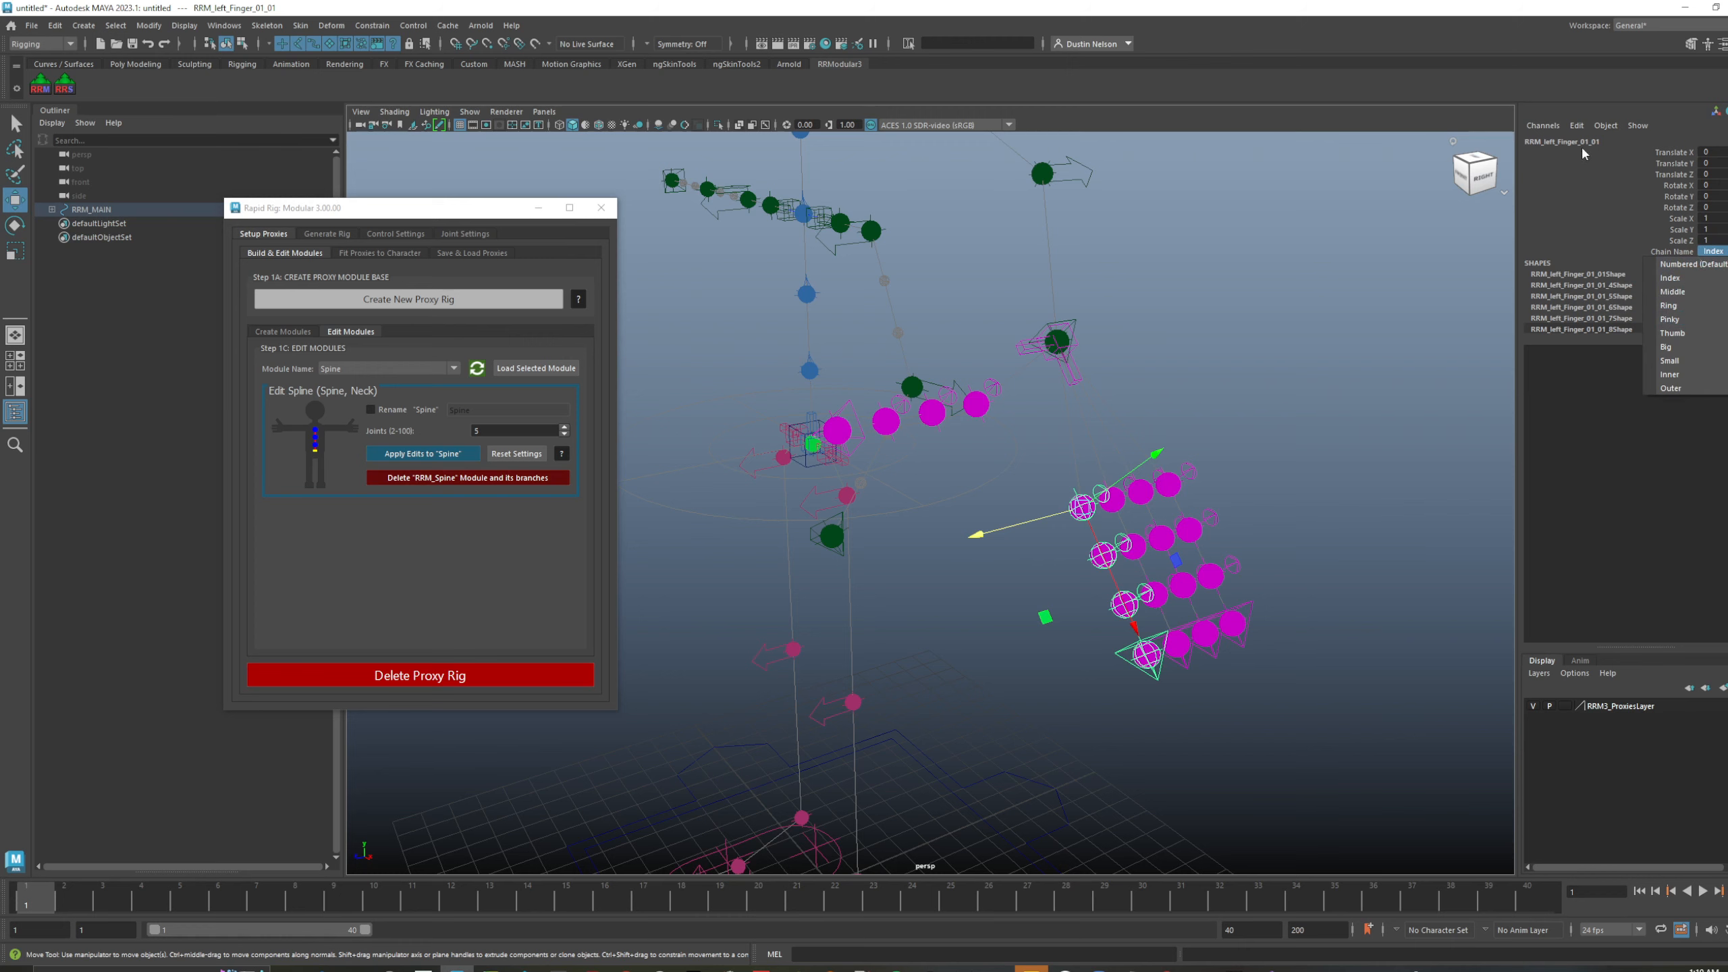
click(1369, 448)
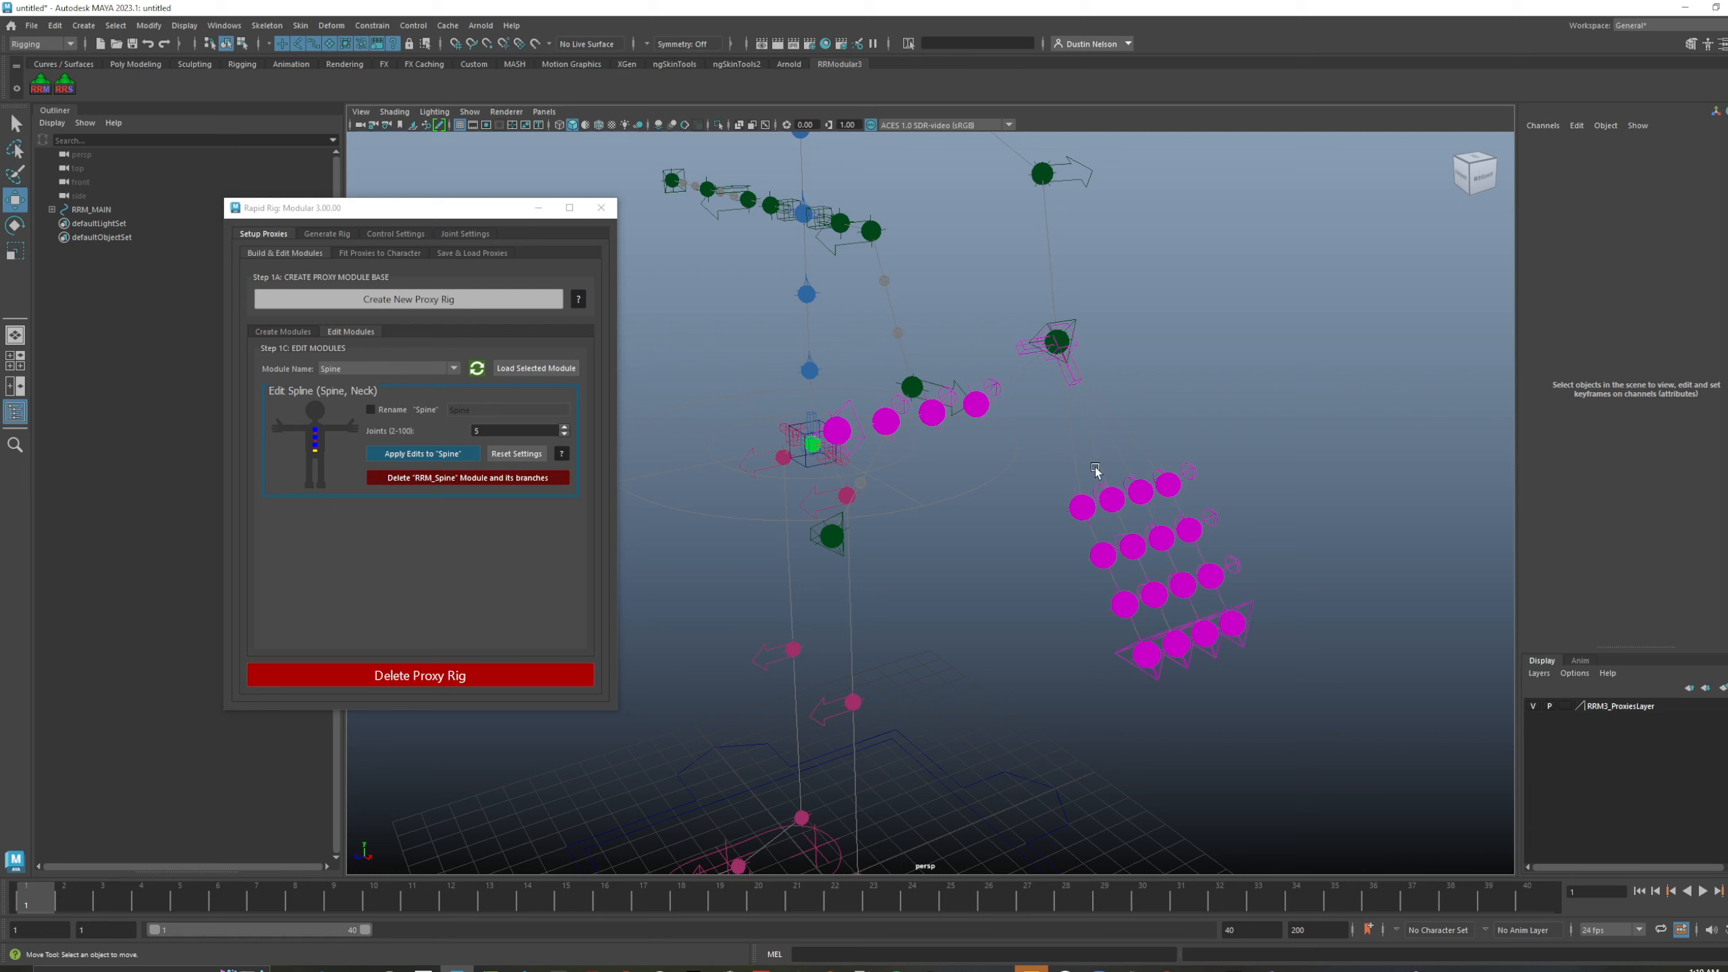
- Check the Chain Name assigned to each of the left hand's finger chains in turn
click(1104, 505)
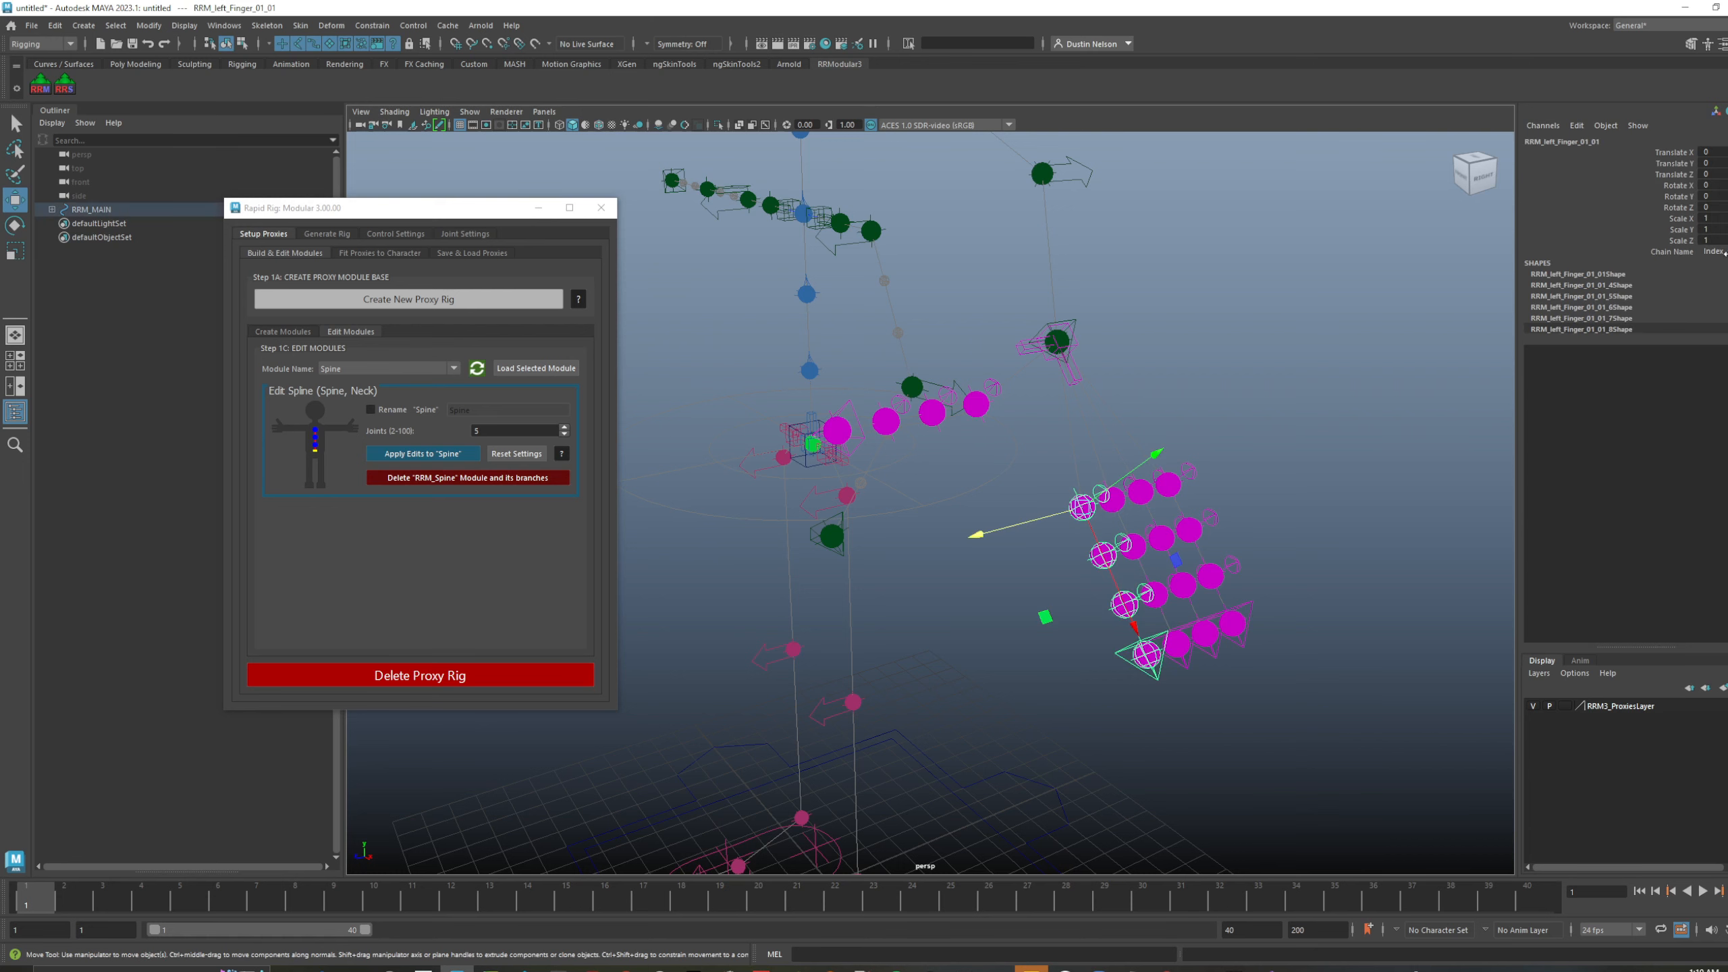
click(1118, 504)
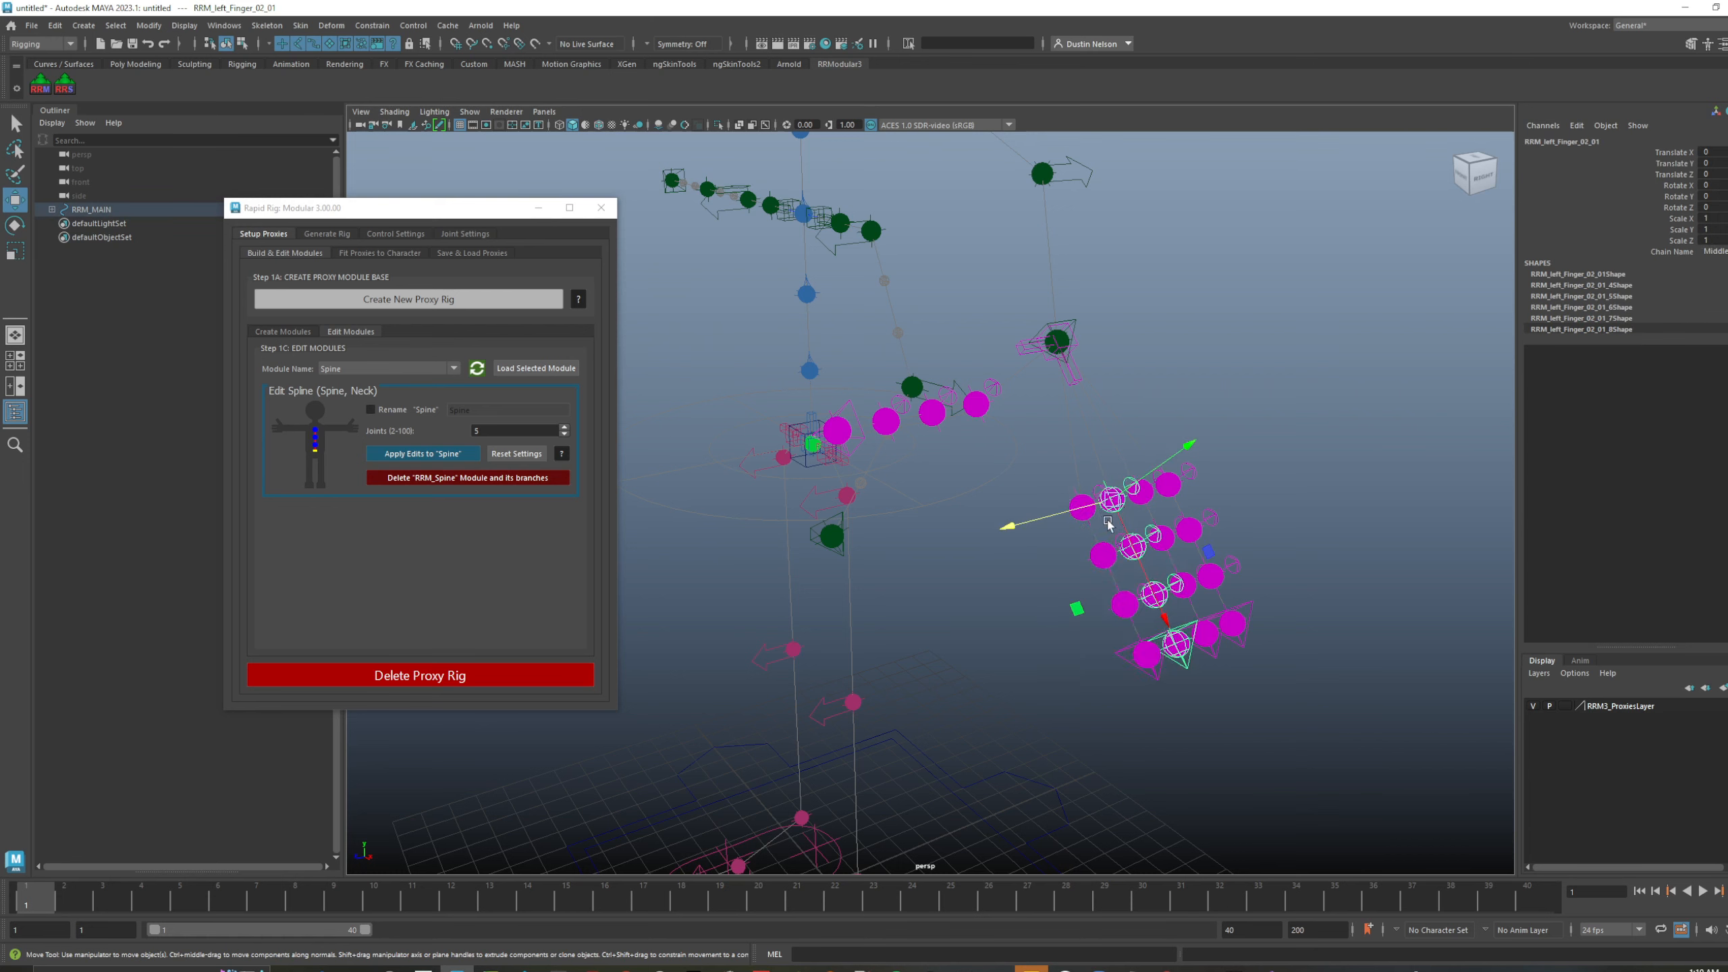
click(1154, 502)
click(1164, 495)
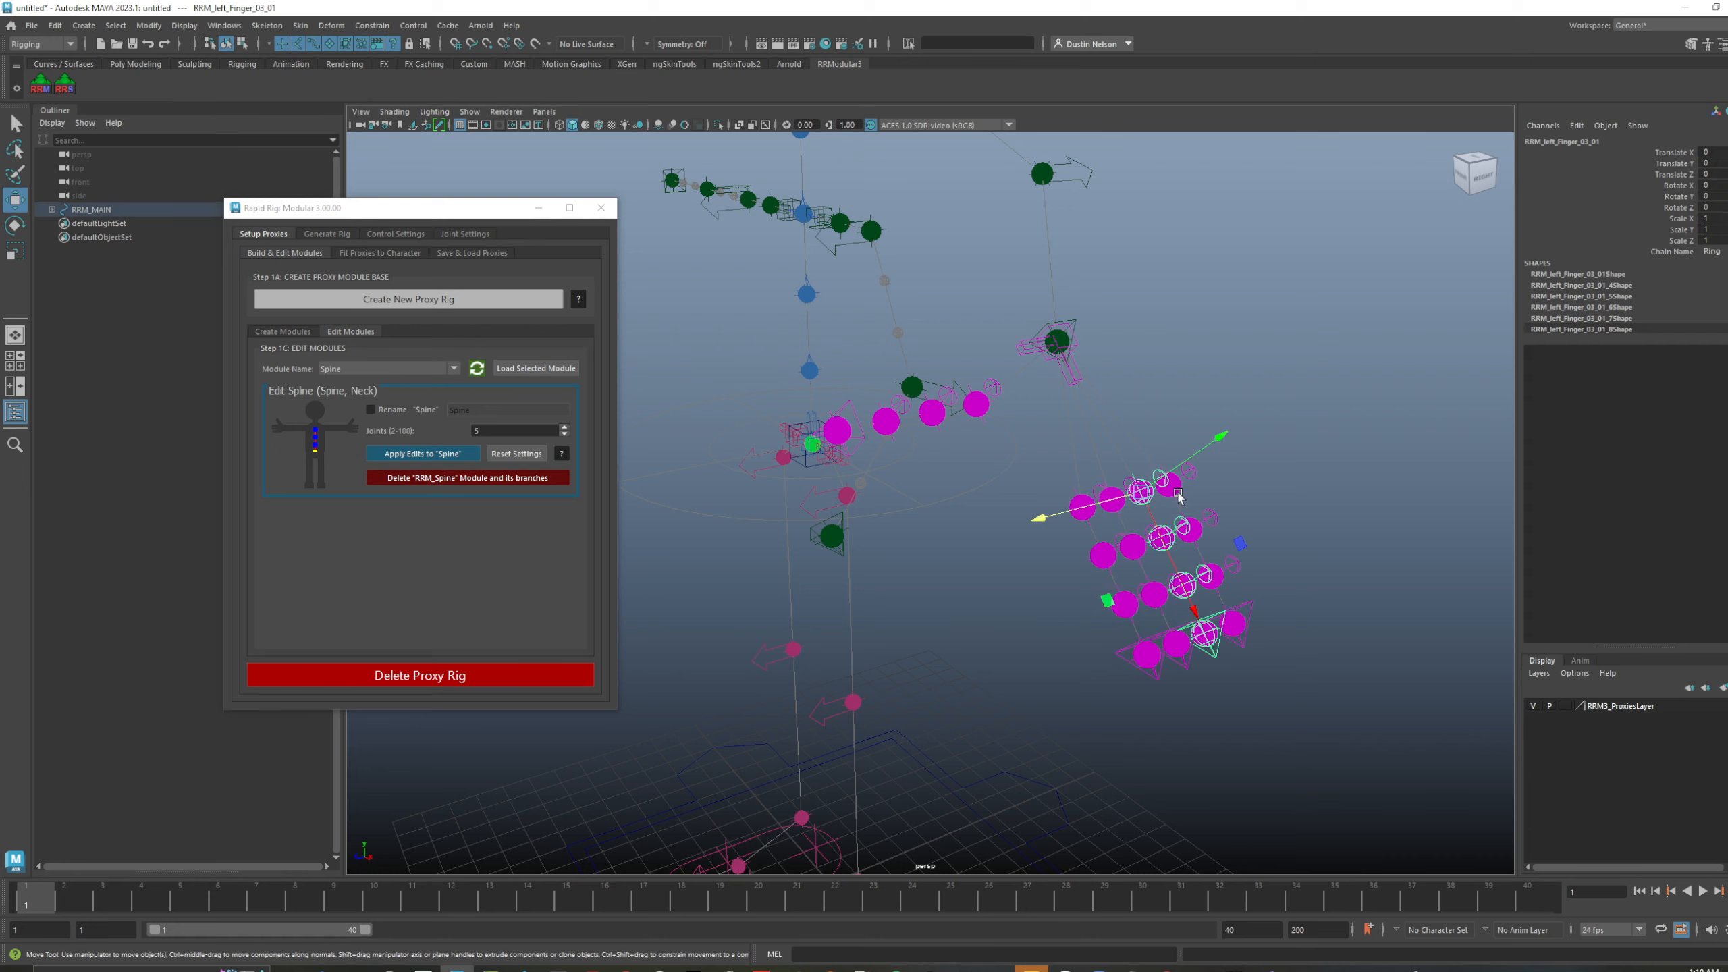
- Set the left thumb base proxy's Chain Name to Thumb and deselect it
click(977, 405)
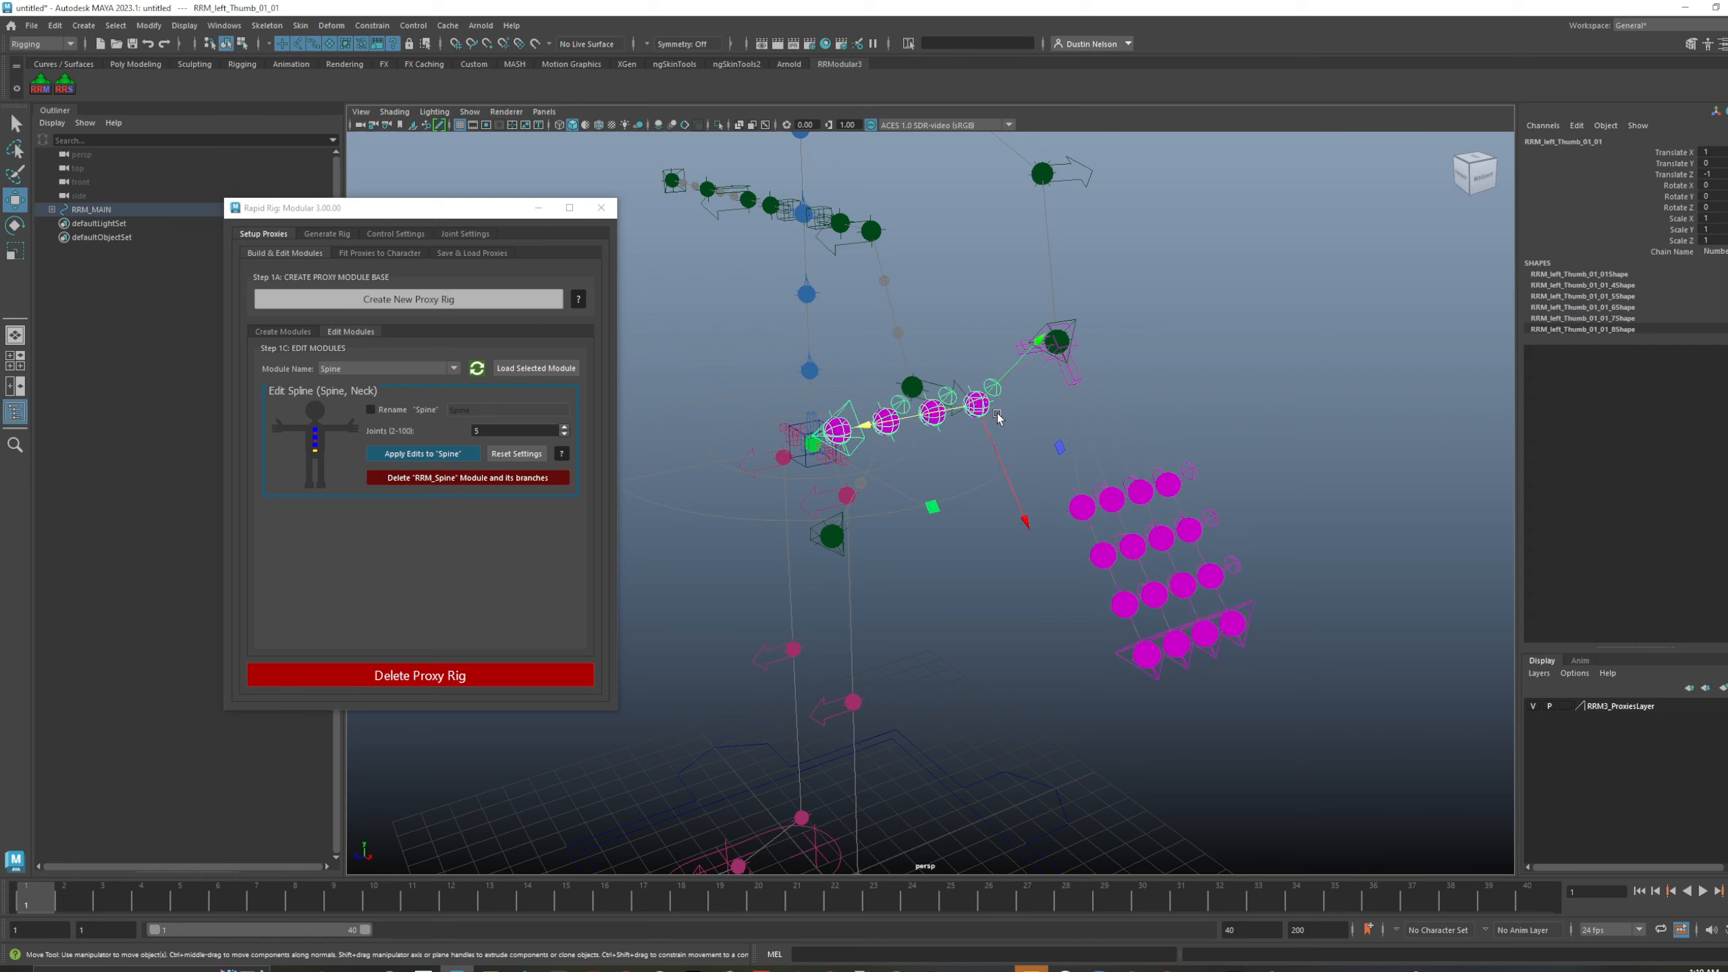
click(1711, 252)
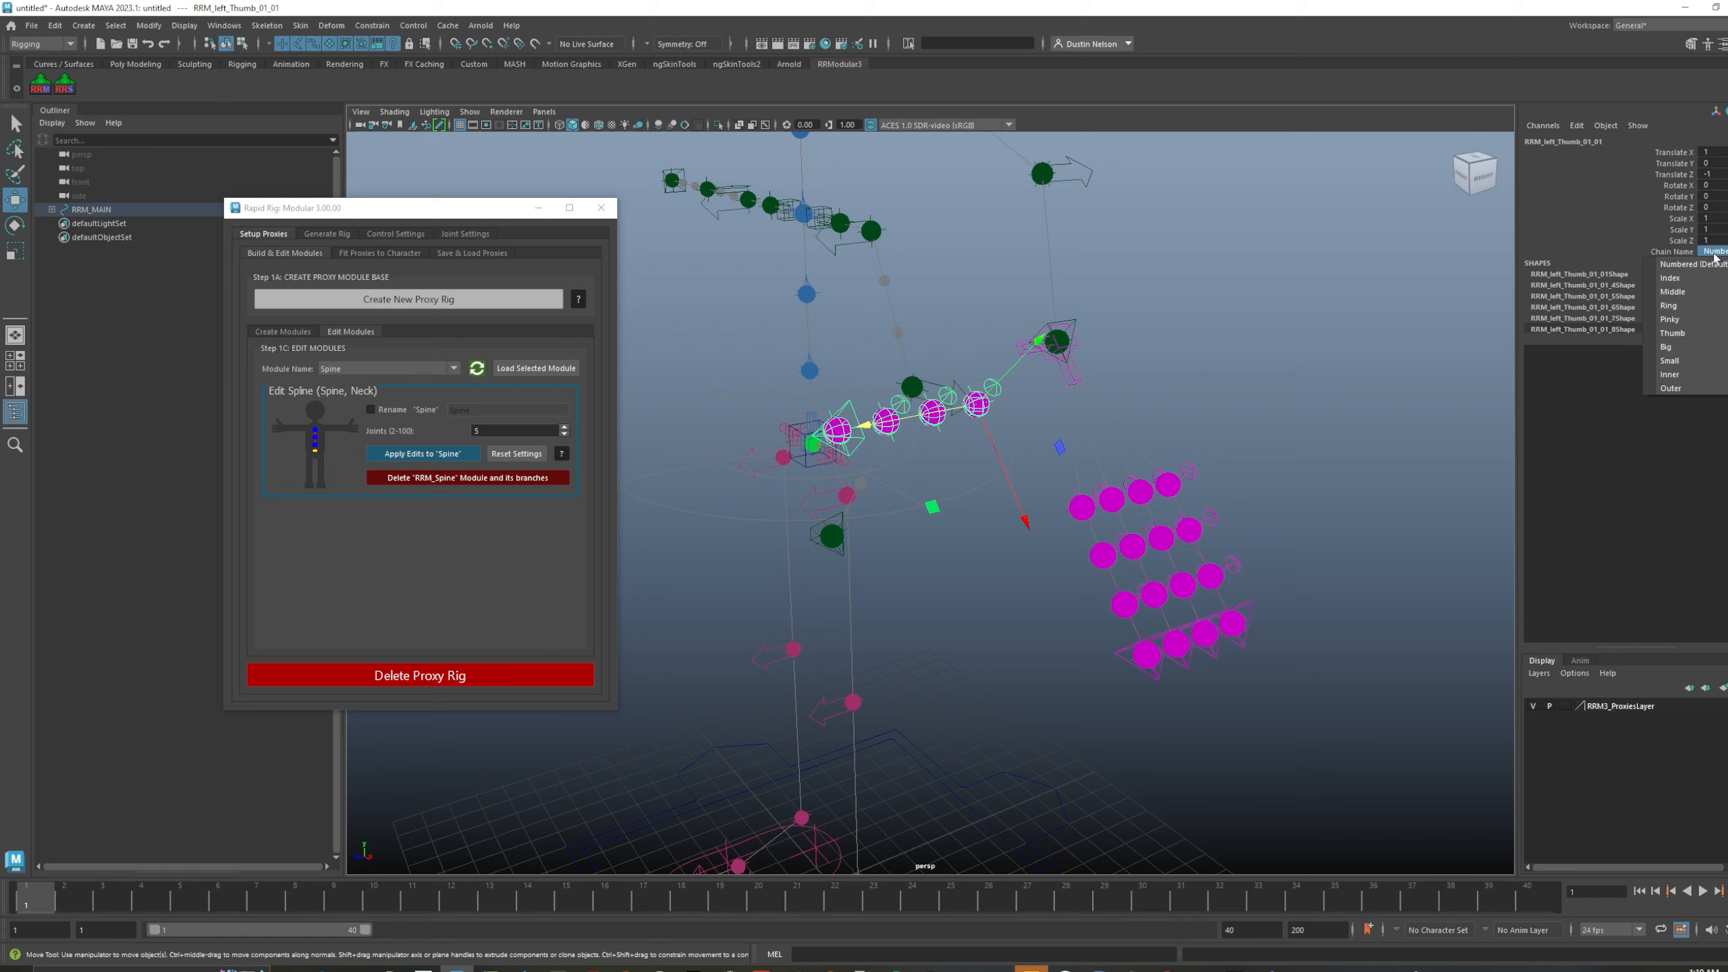
click(1708, 332)
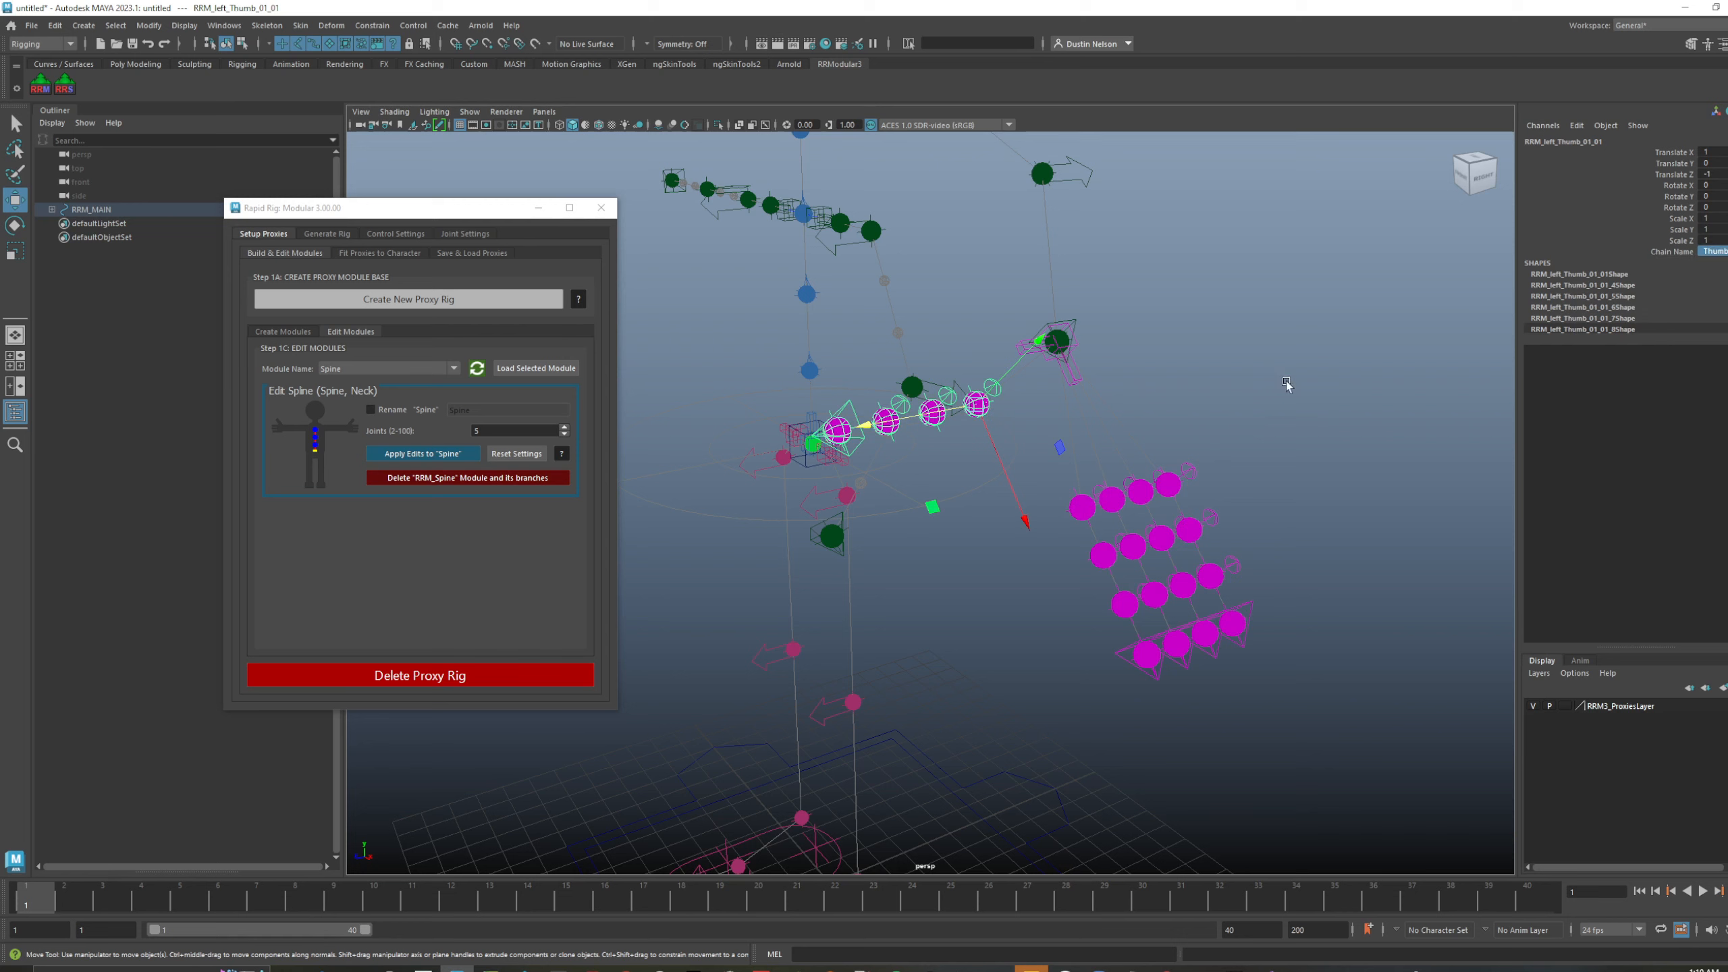
click(1131, 408)
- Rotate the left thumb's base proxy to about 18.8, 19.6 and 20.6 degrees in X, Y and Z
click(975, 406)
key(e)
alt+drag(977, 451, 1164, 381)
key(q)
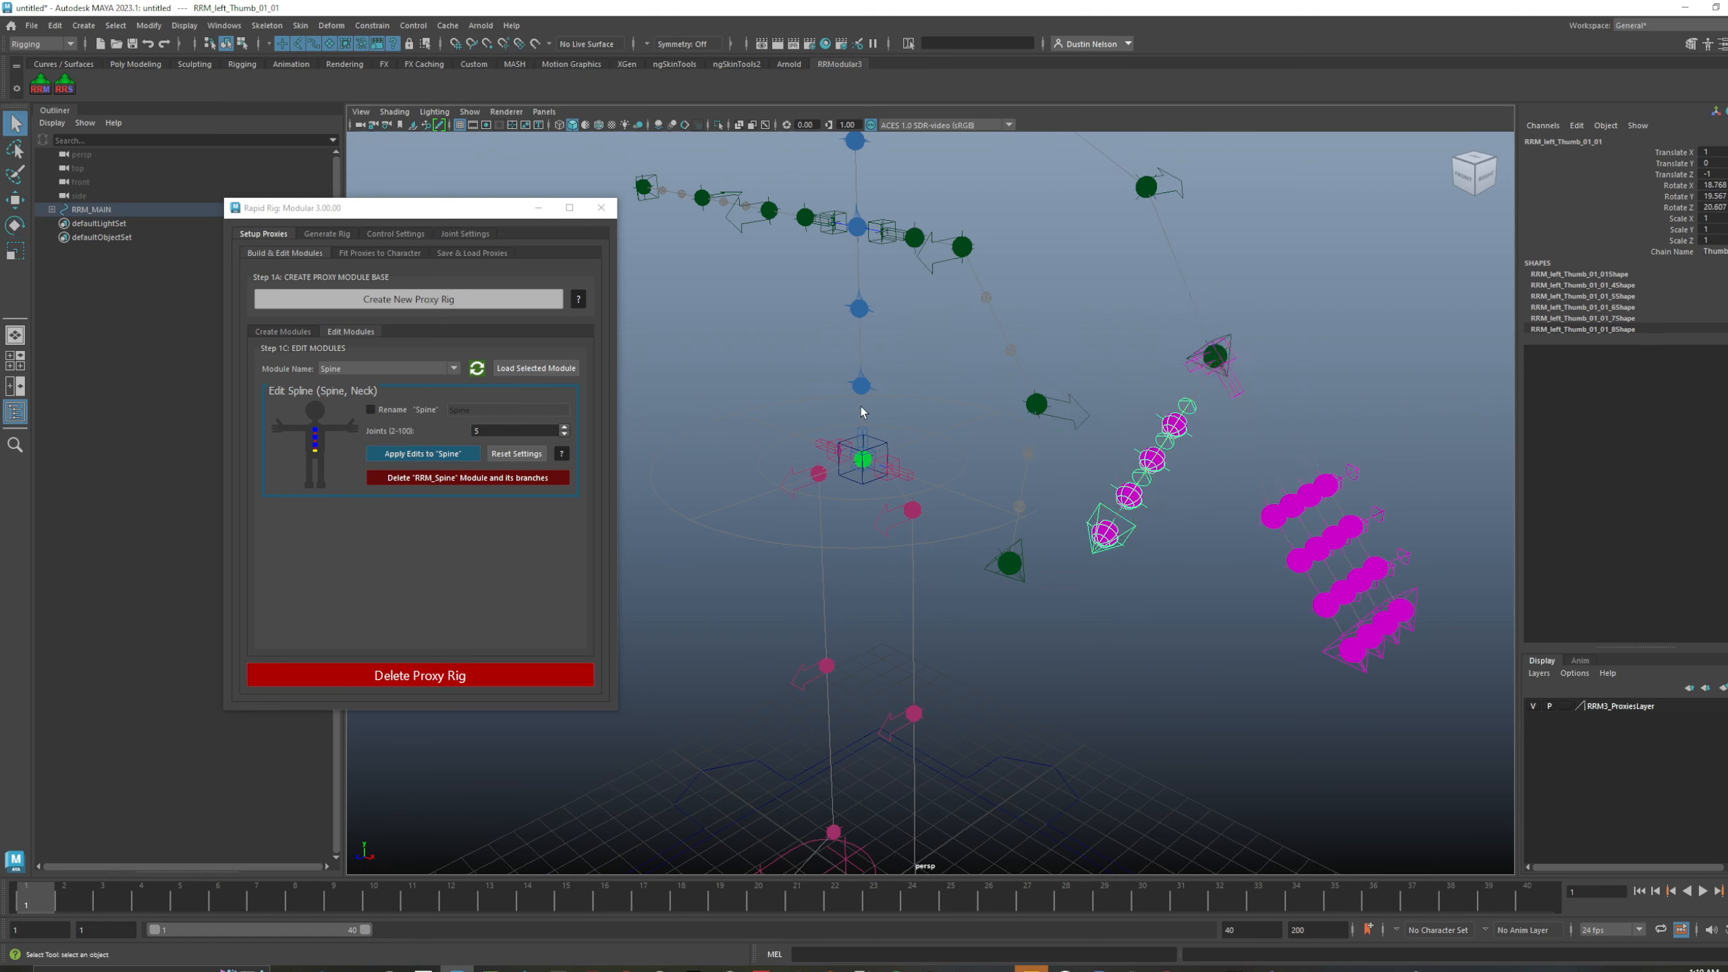
- Create a mirrored FK chain module named fkTest on the spine's first joint, with 4 chains of 4 joints pointing X Outward
click(860, 385)
alt+drag(861, 388, 845, 436)
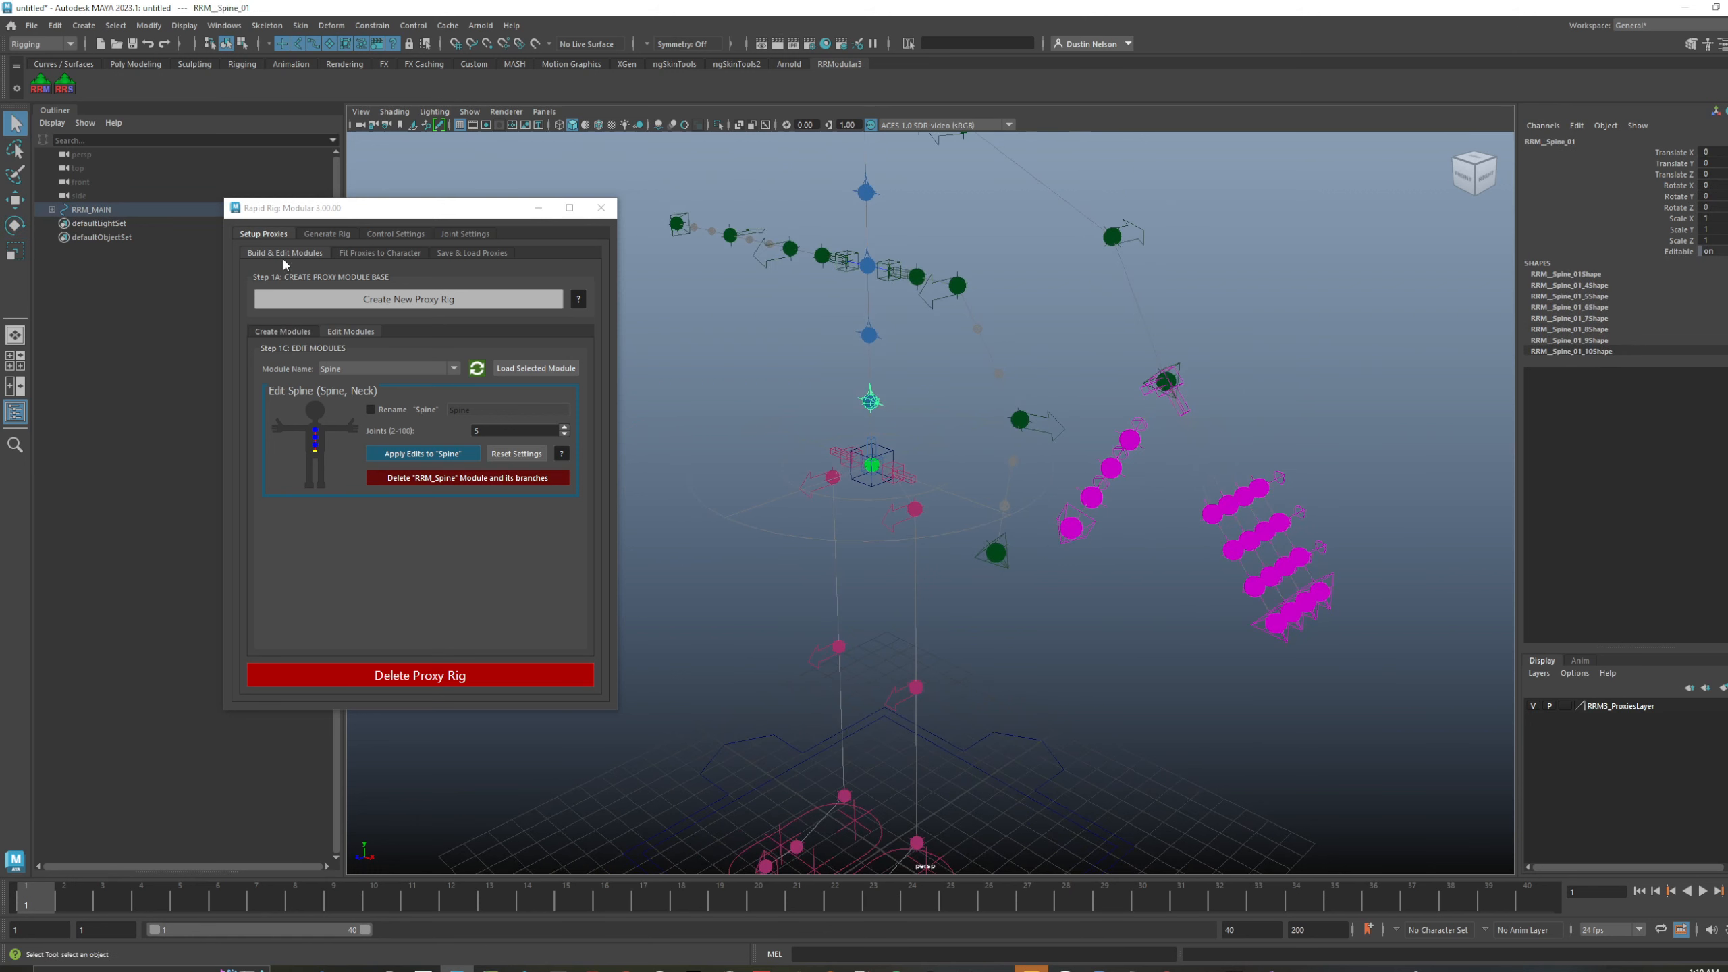
click(308, 332)
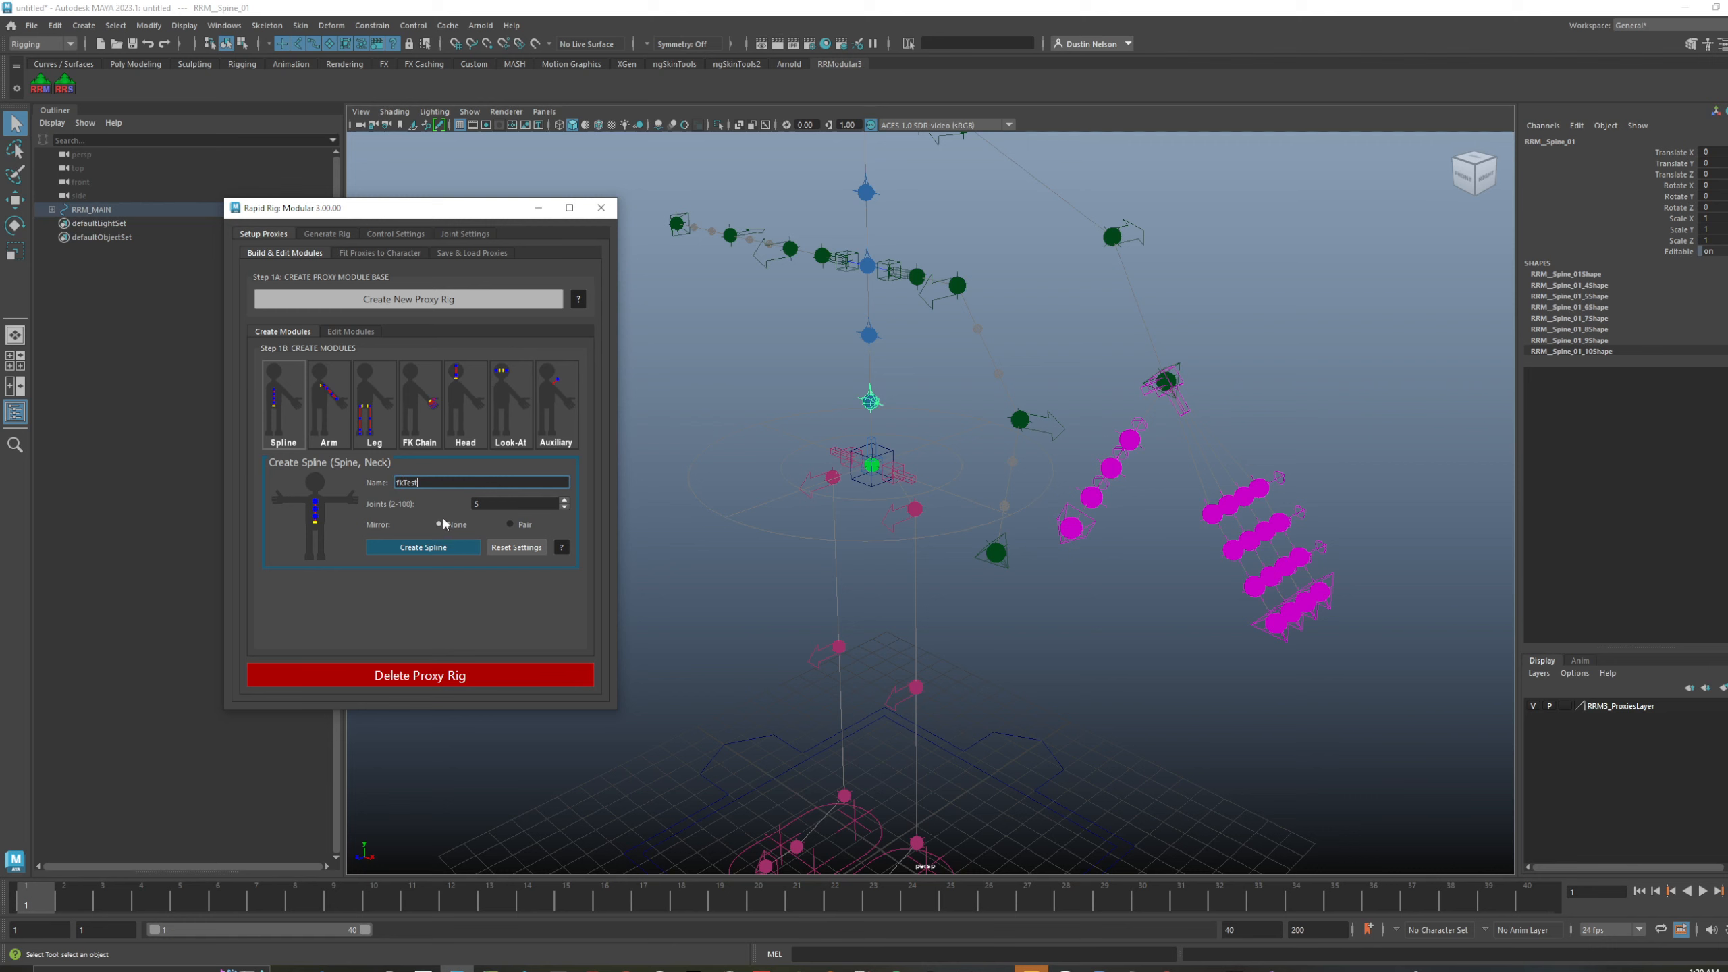
click(417, 438)
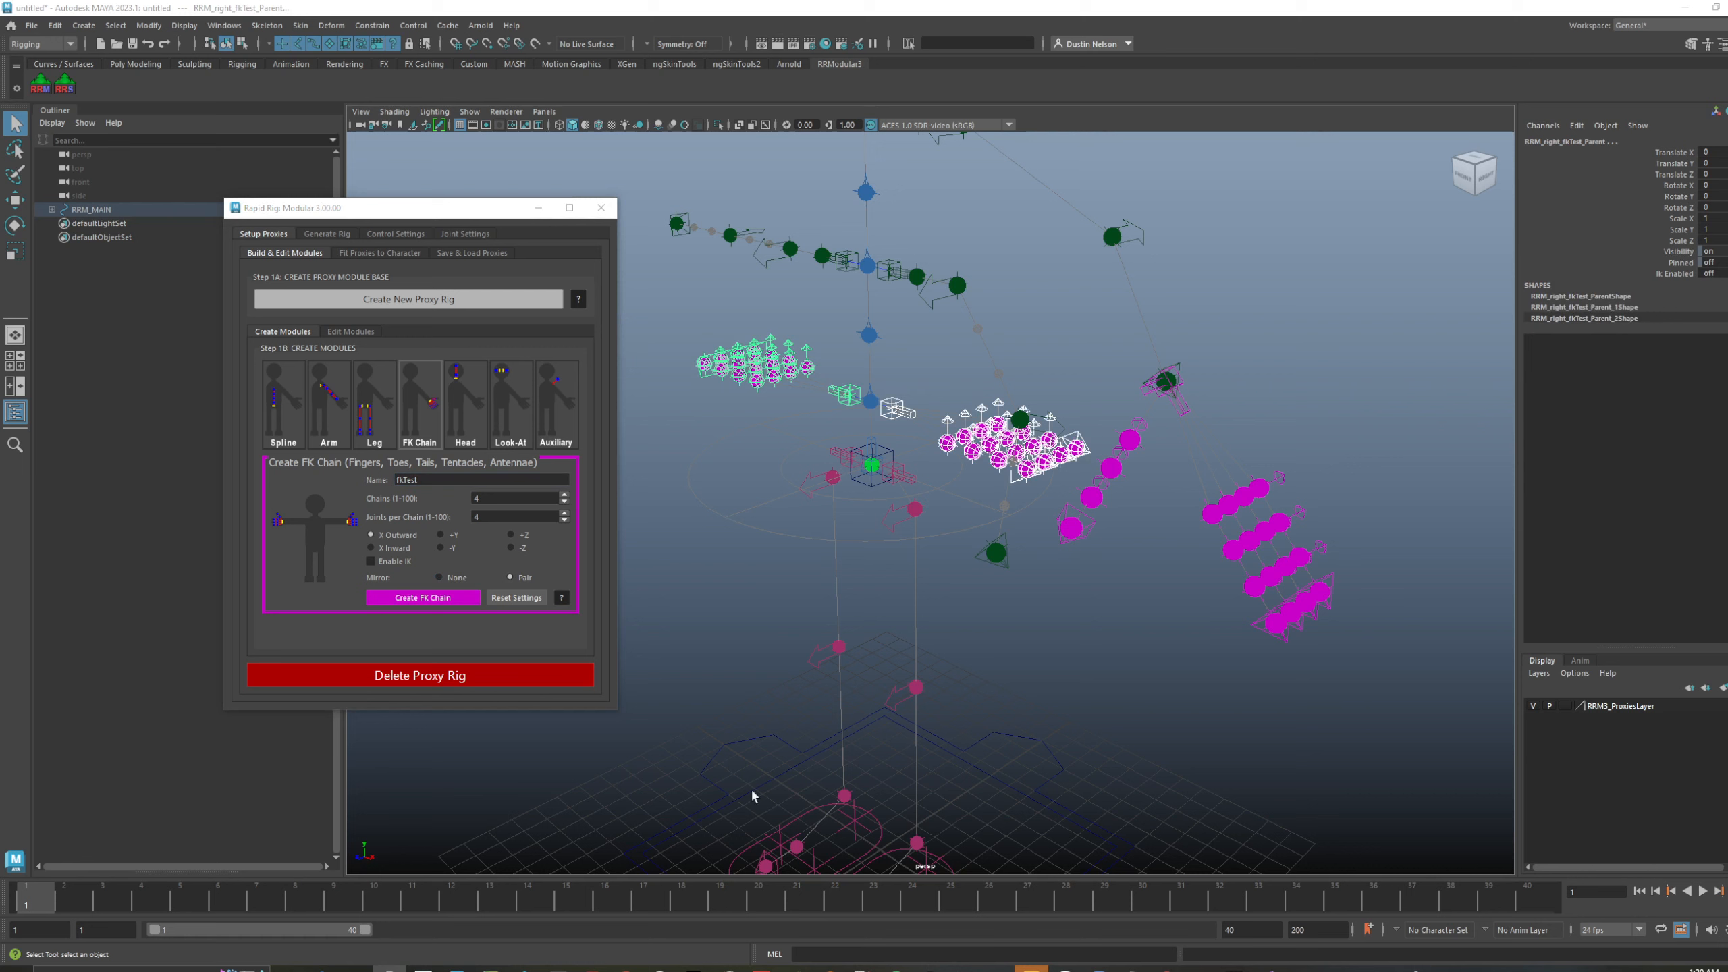
- Check the base proxies and Chain Name settings of the left and right fkTest chains
click(1087, 583)
scroll(1075, 575, up, 5)
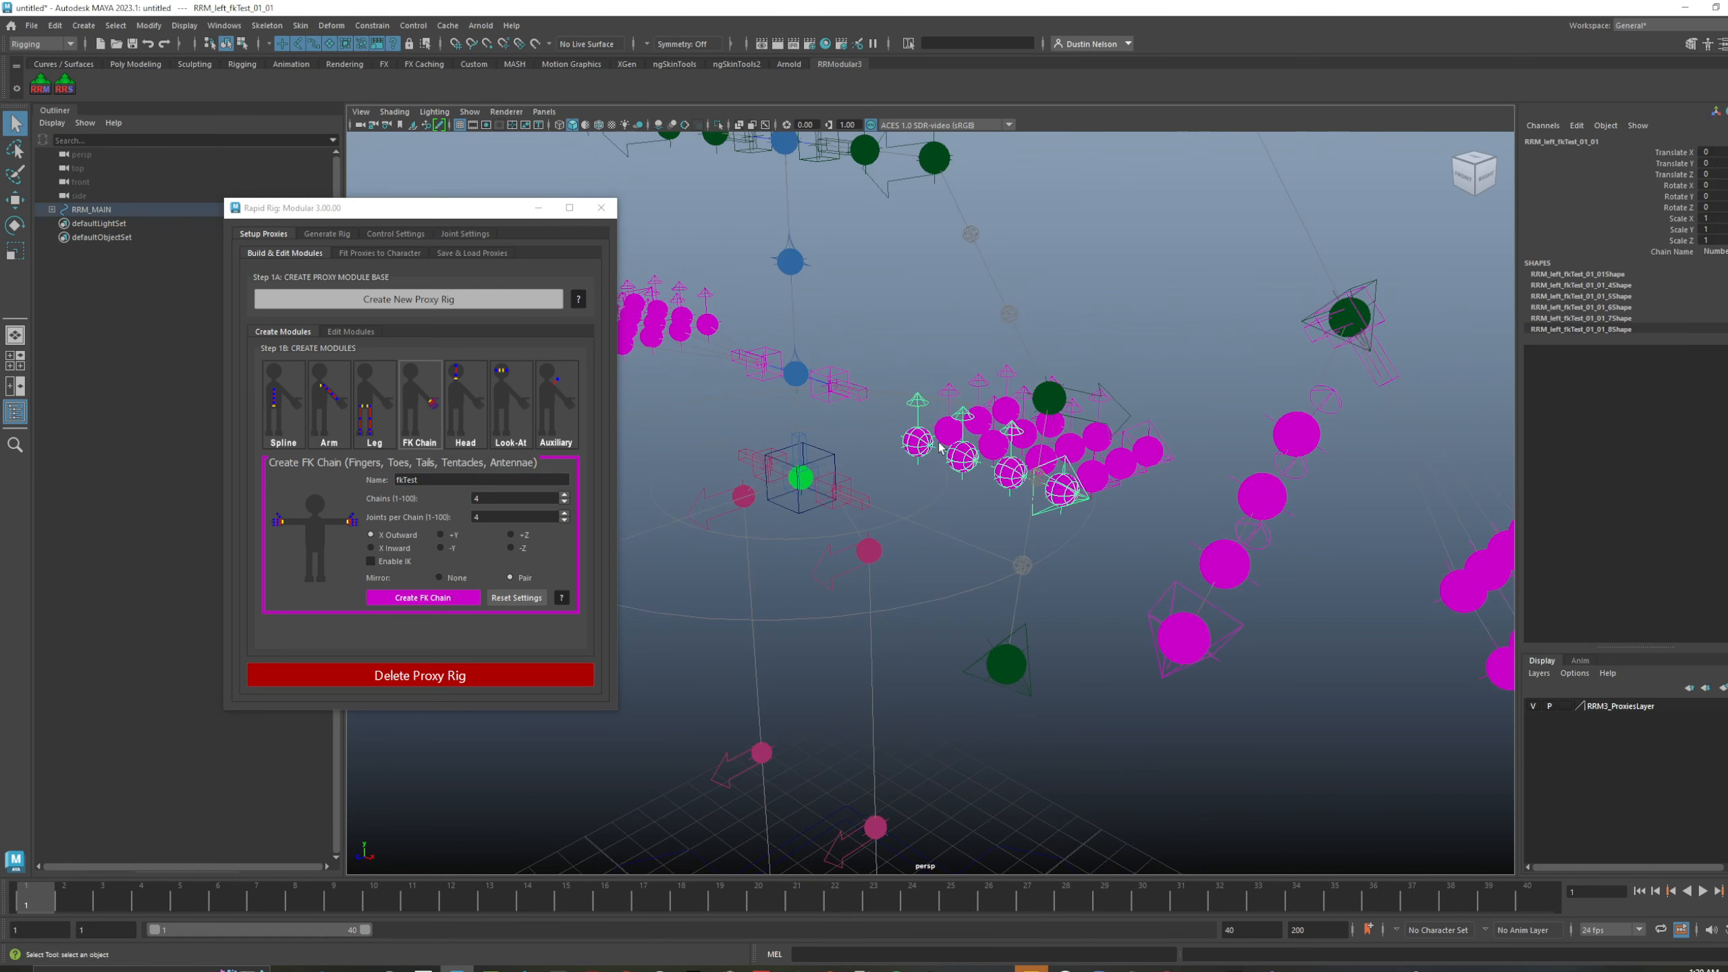
click(951, 435)
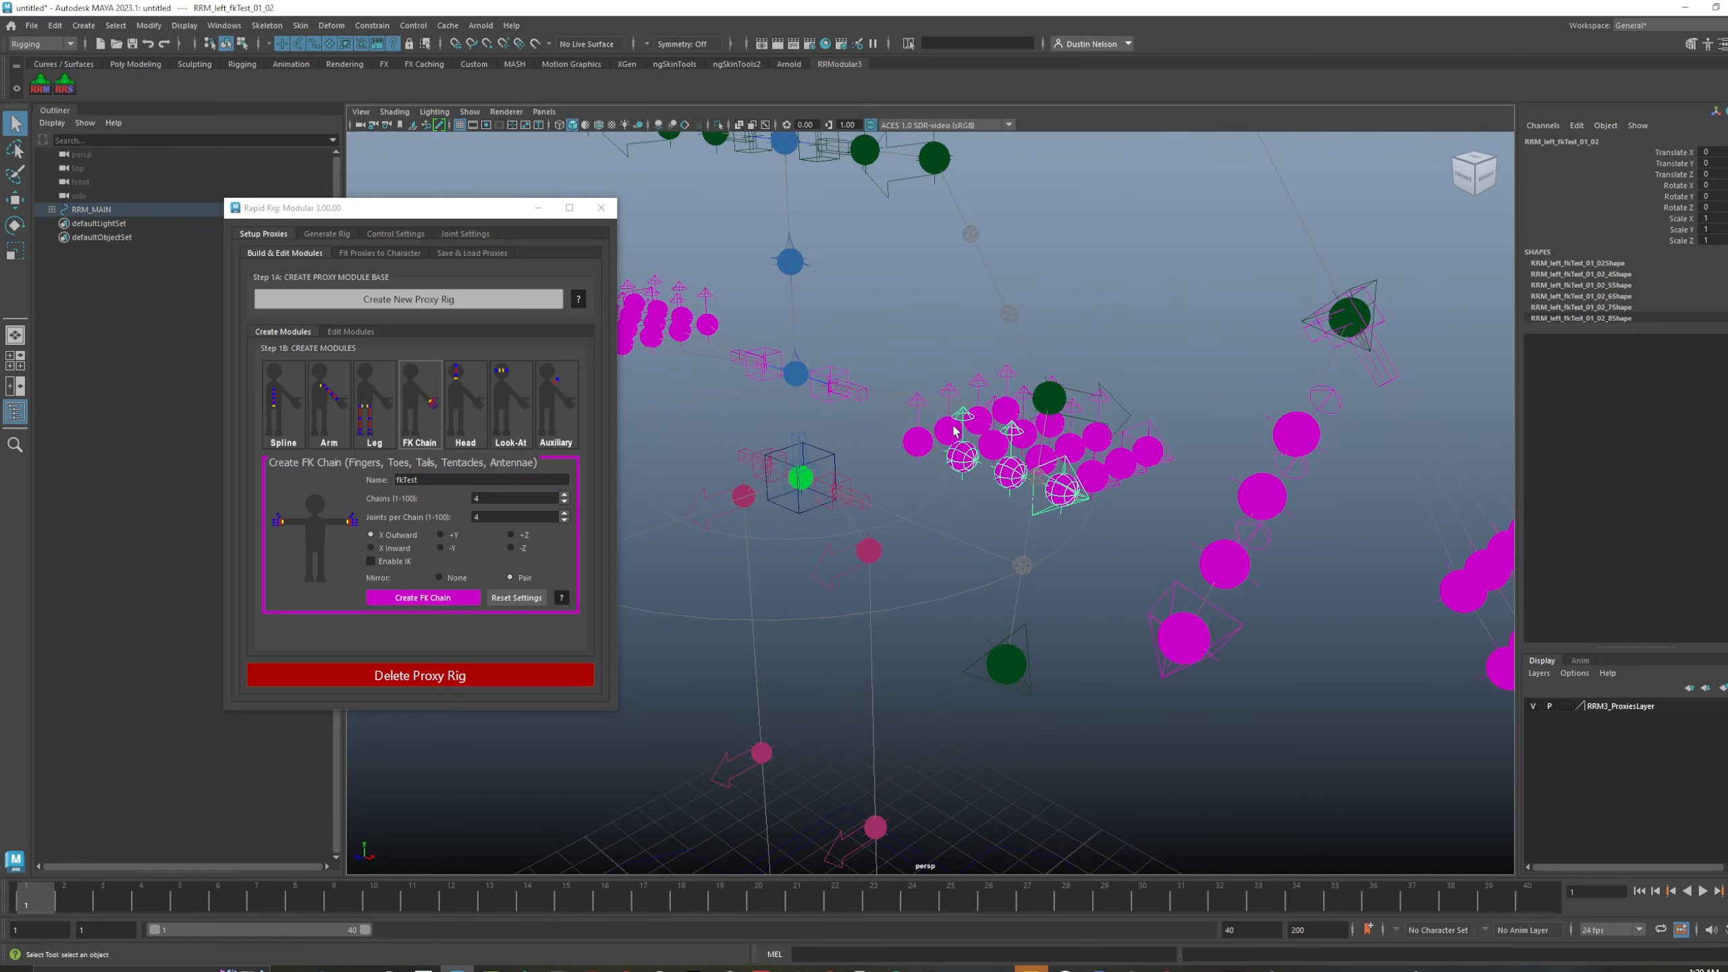
click(1007, 413)
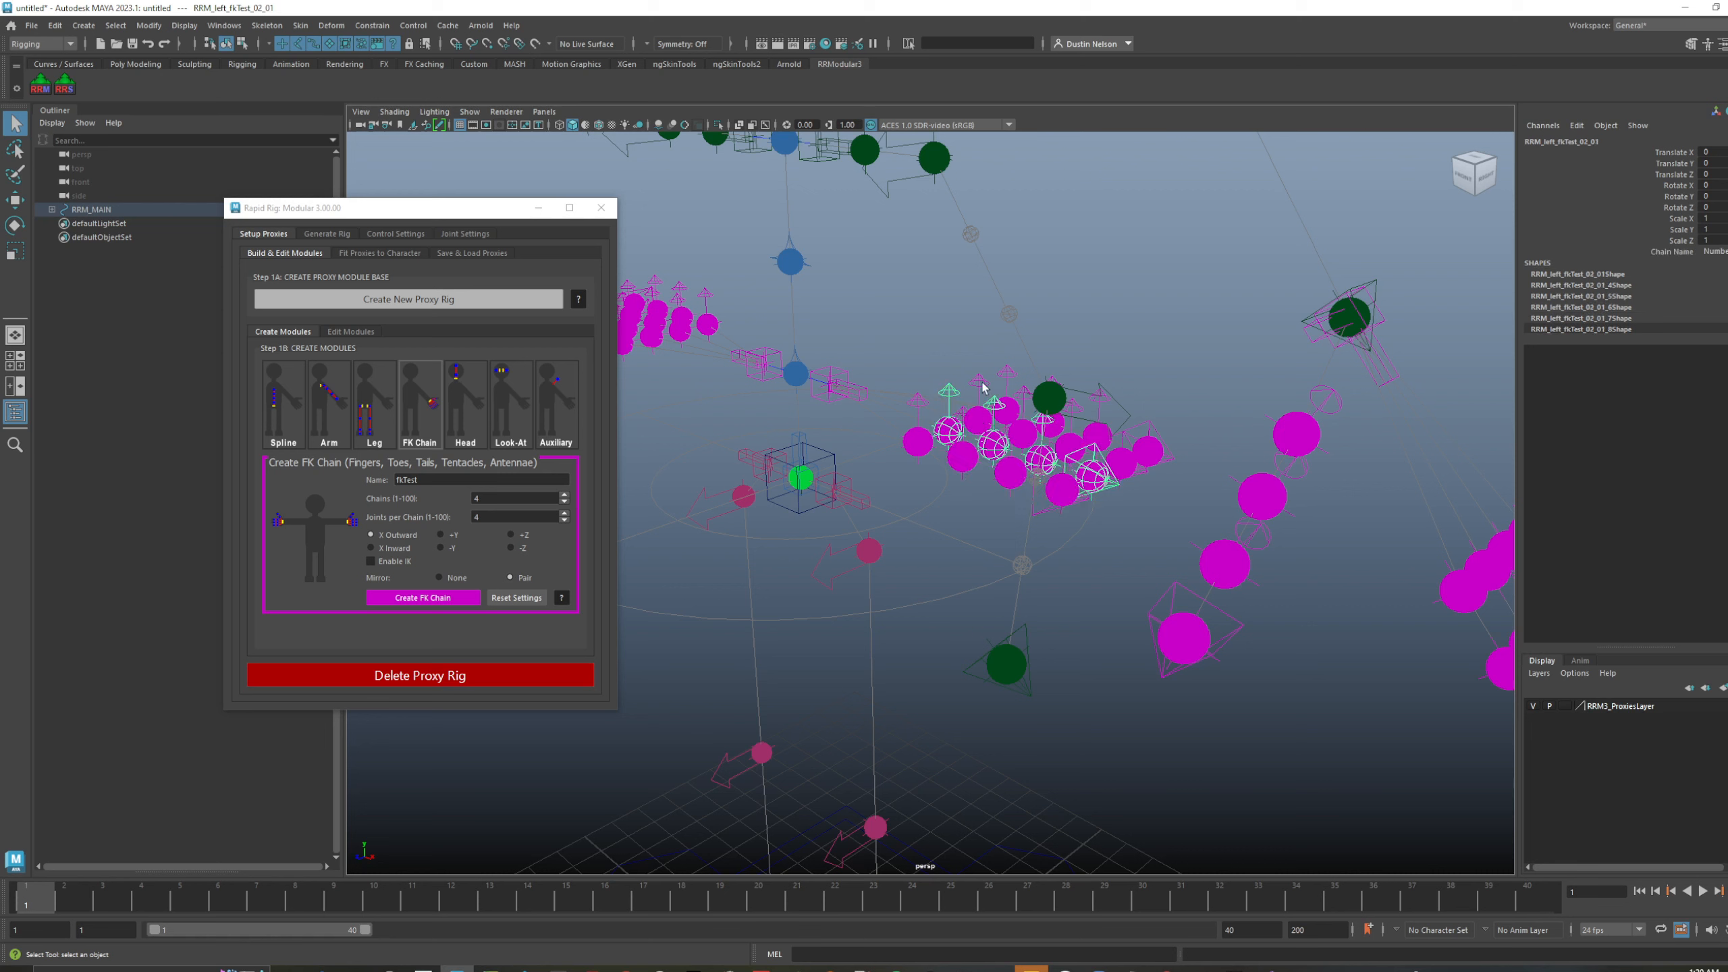
click(977, 417)
click(1008, 373)
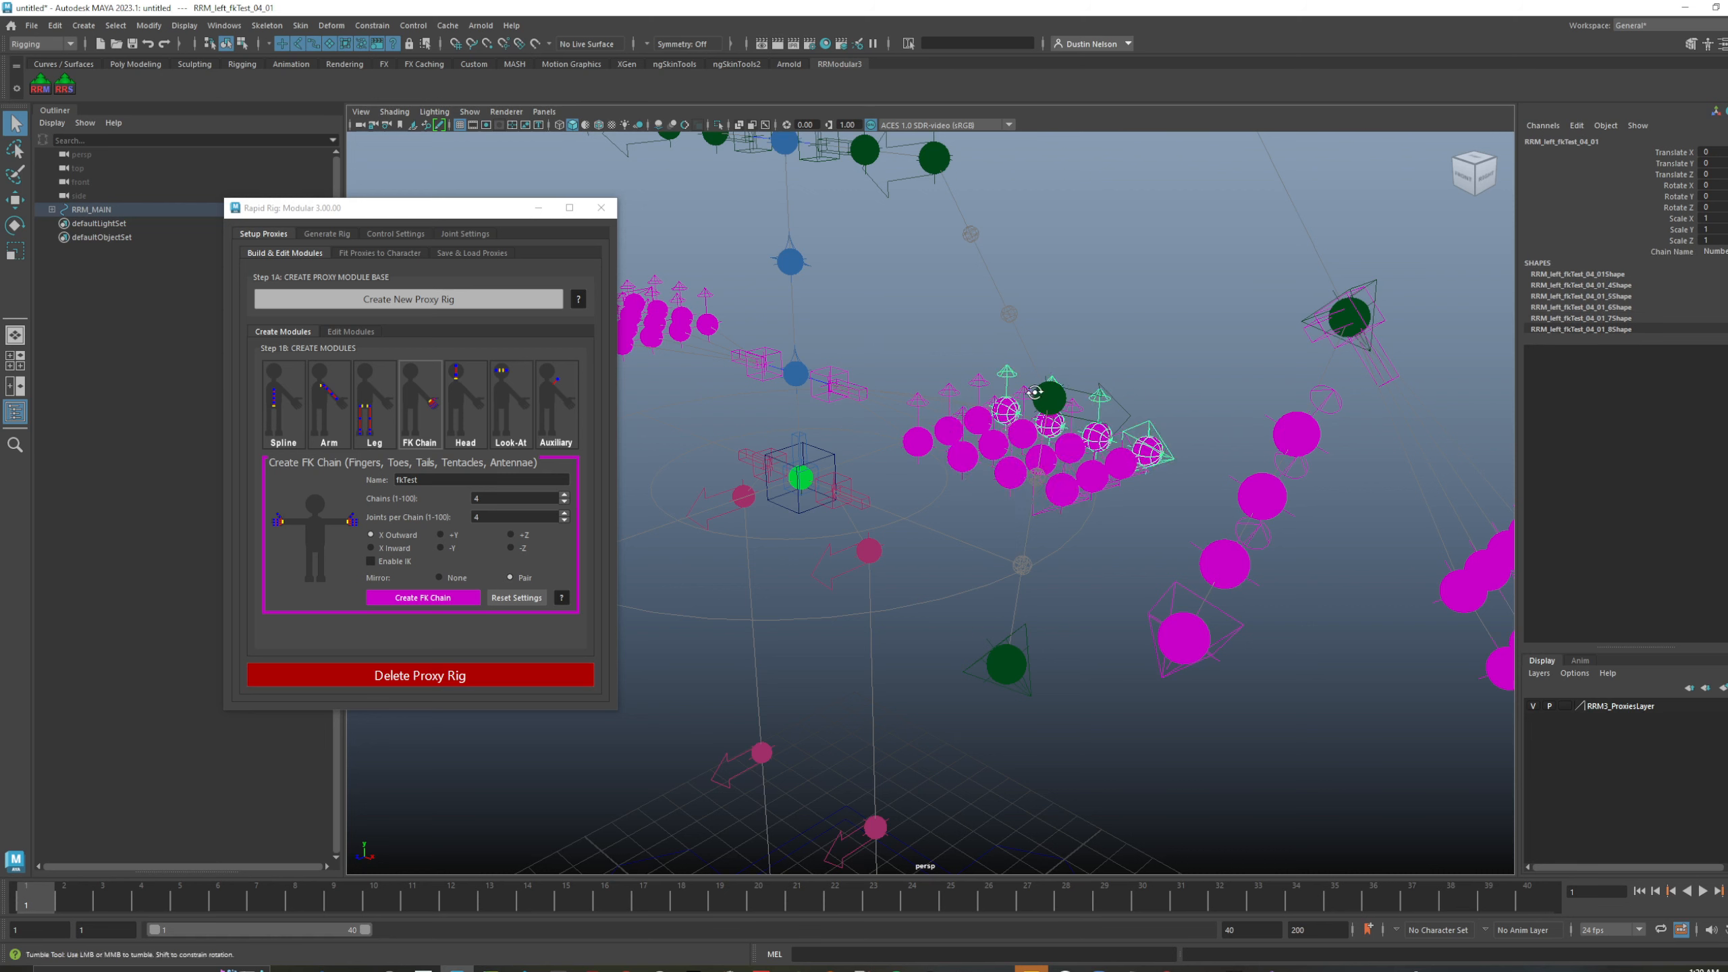
alt+drag(884, 415, 980, 417)
alt+drag(809, 316, 841, 333)
click(858, 350)
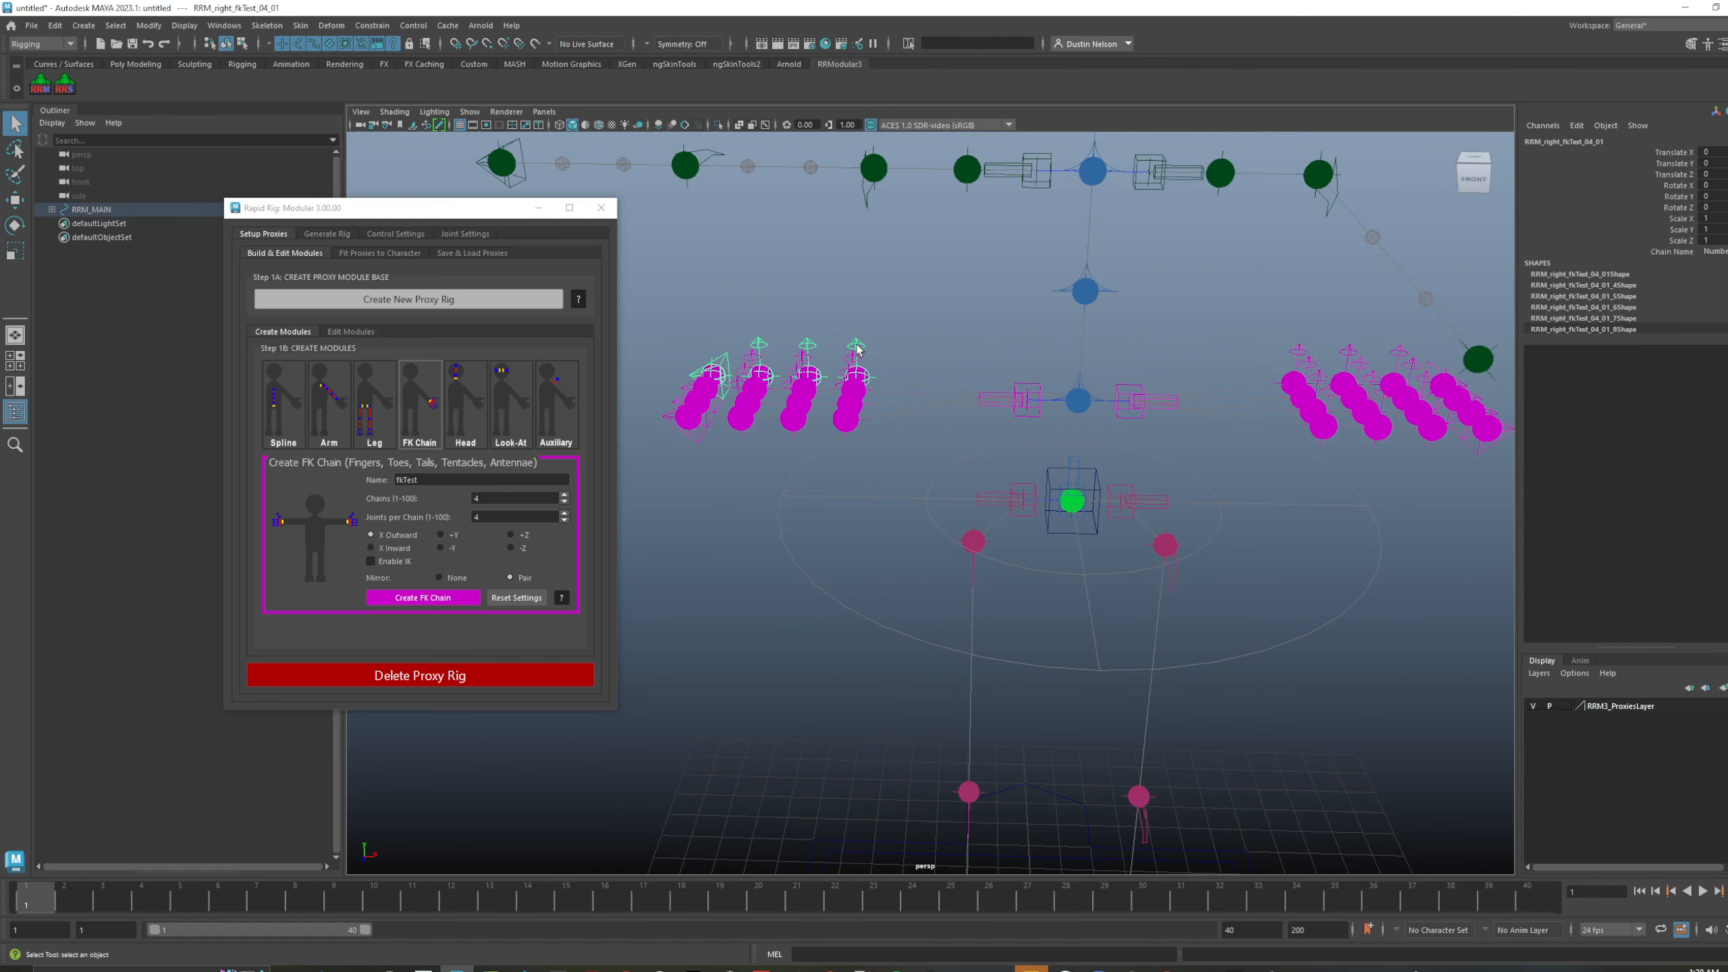
alt+drag(1251, 455, 1054, 480)
alt+drag(1286, 480, 1208, 509)
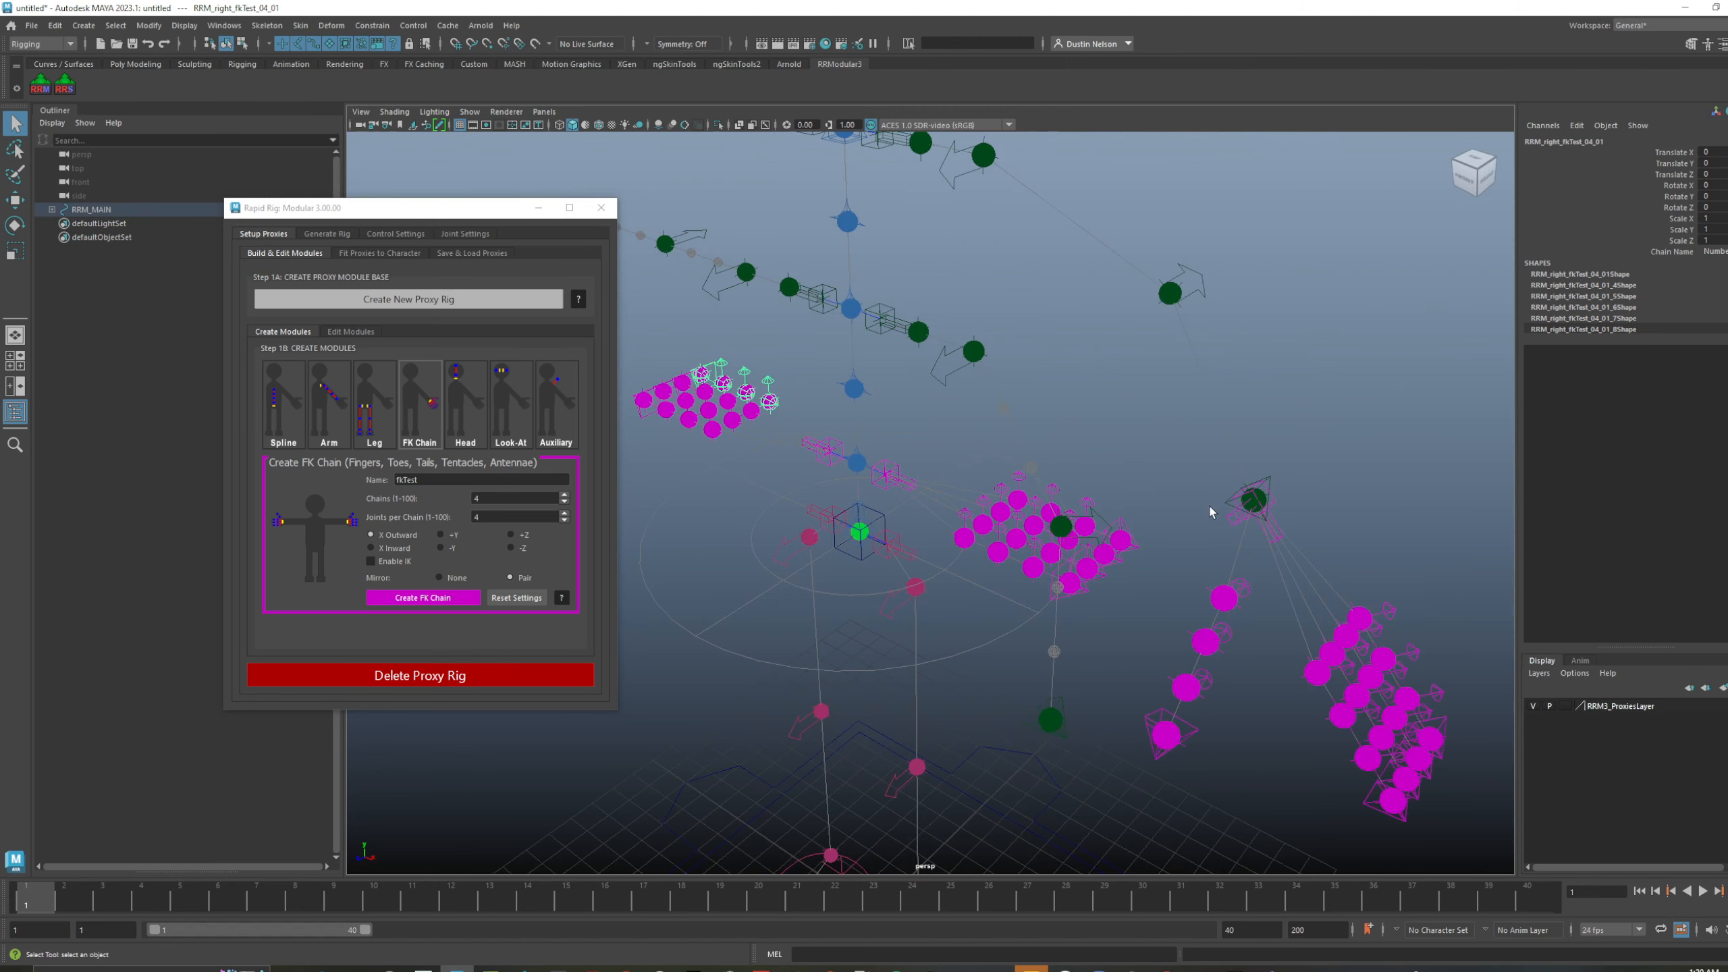
- Set the Chain Name of the left index finger's base proxy to Big
alt+middle_drag(1207, 549, 1160, 442)
click(1215, 470)
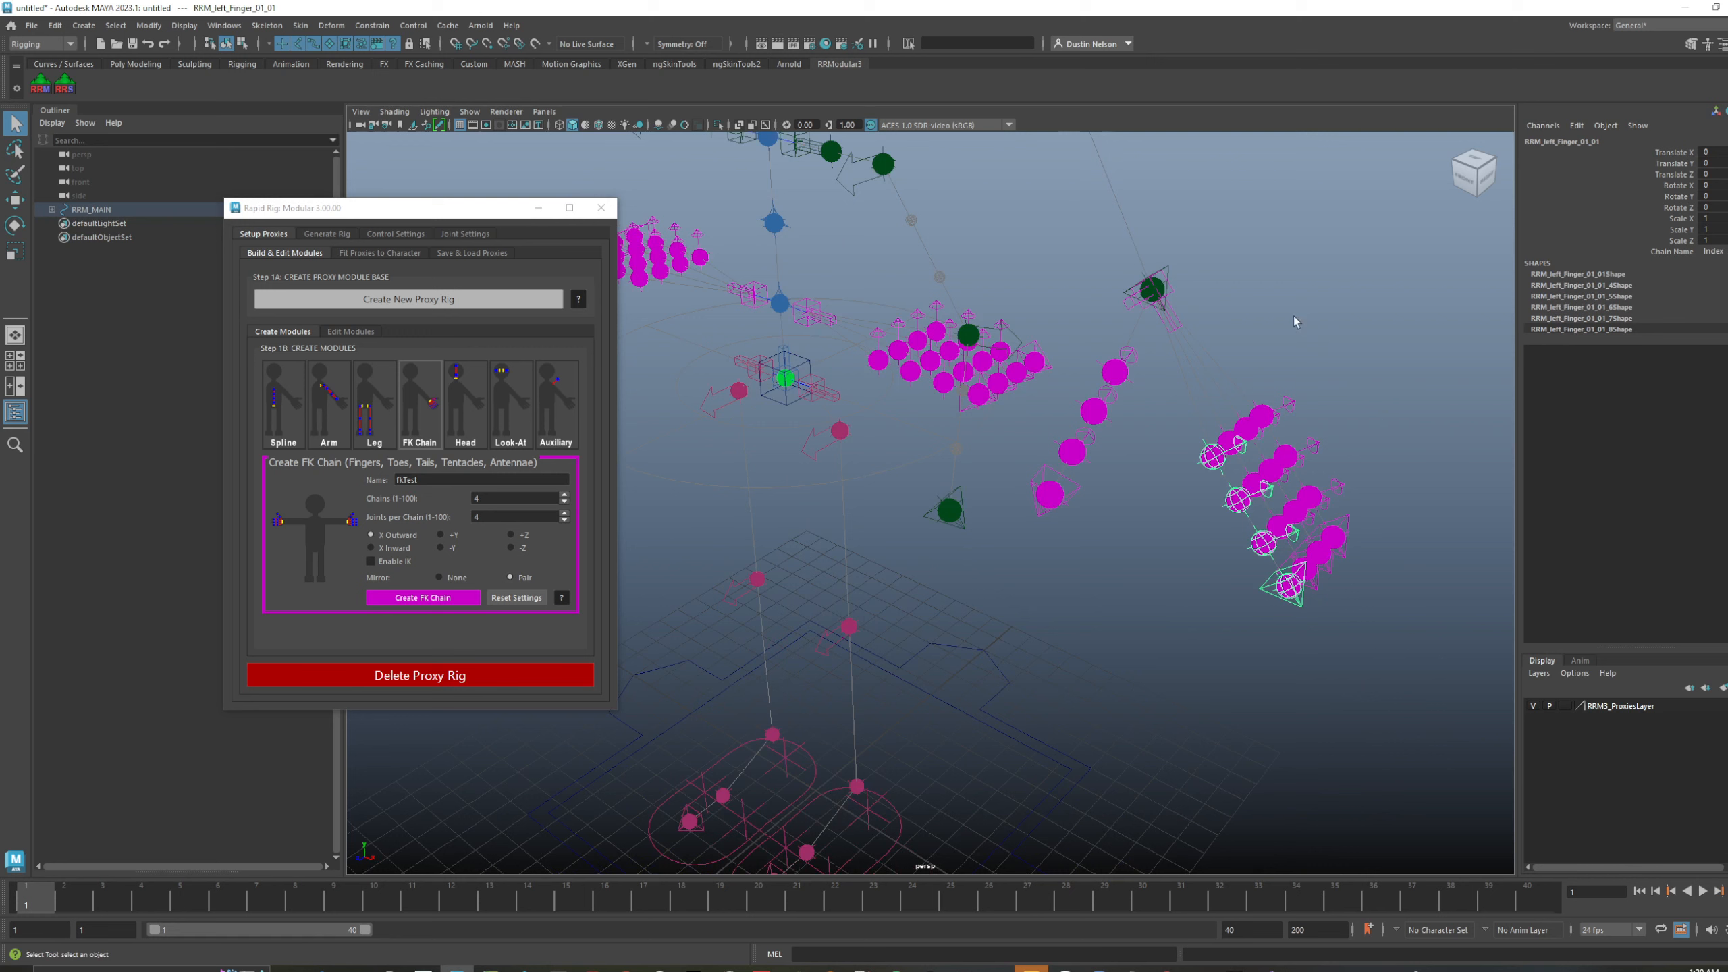
click(1712, 251)
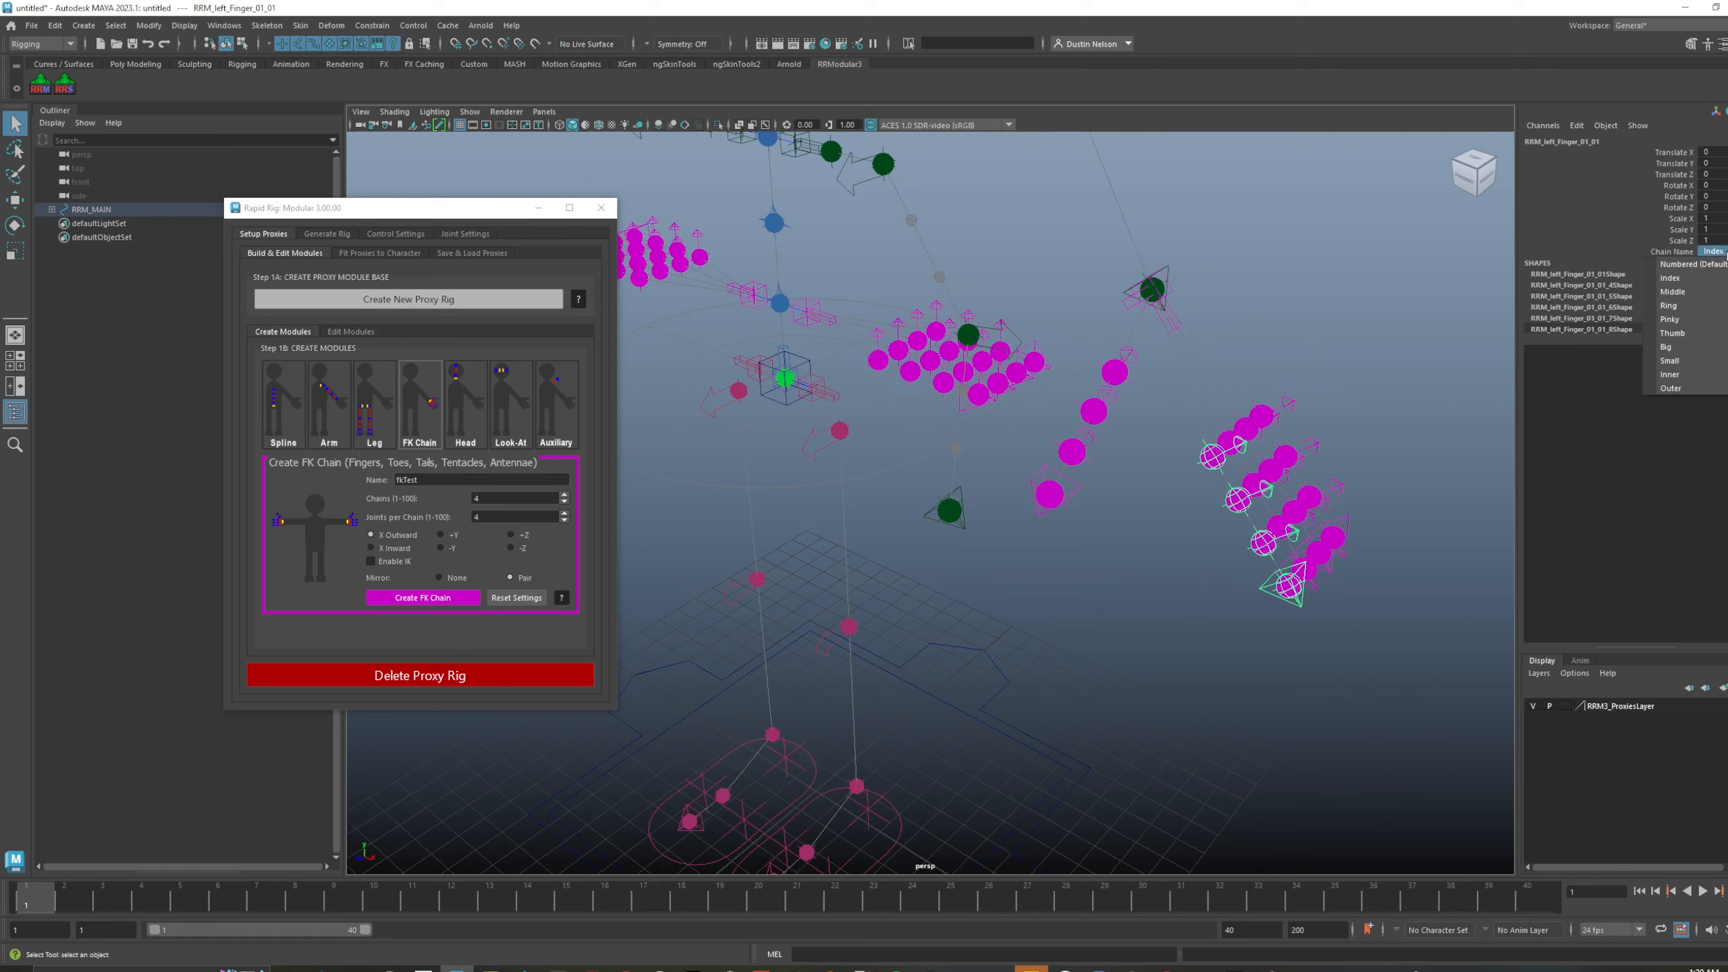
click(1704, 346)
- Set the Chain Name of the matching right finger's base proxy to Index and check the left counterpart
alt+drag(762, 293, 893, 290)
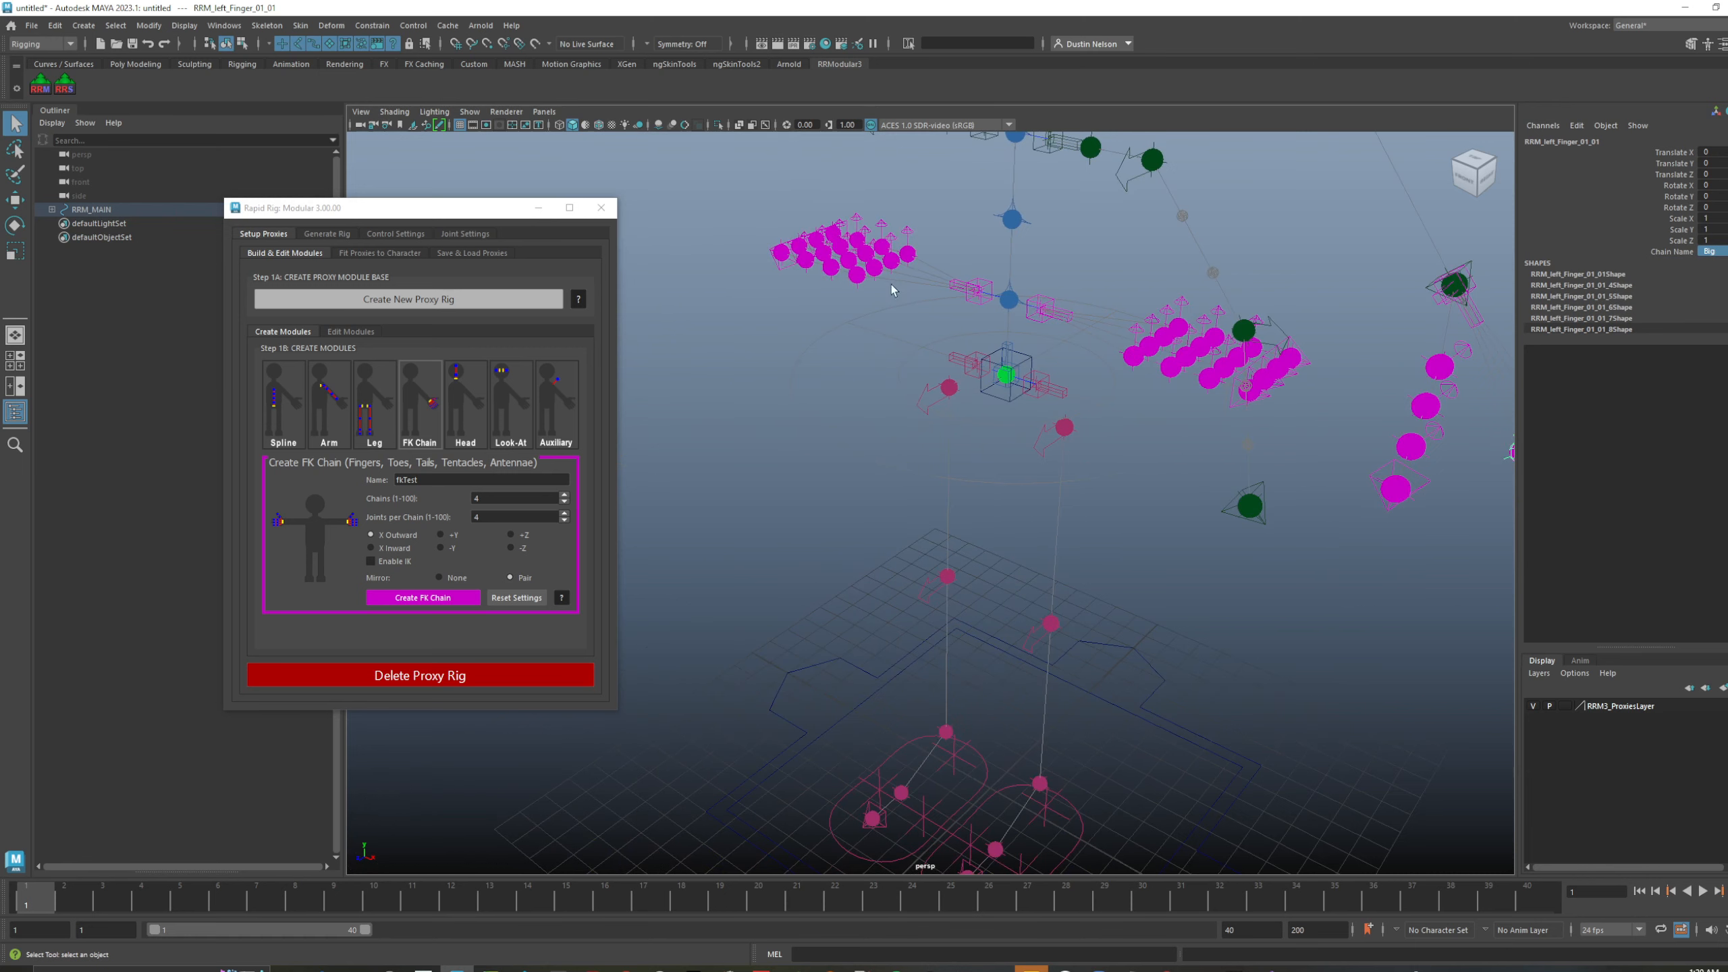
click(859, 278)
alt+right_drag(1010, 374, 969, 354)
alt+drag(969, 354, 772, 249)
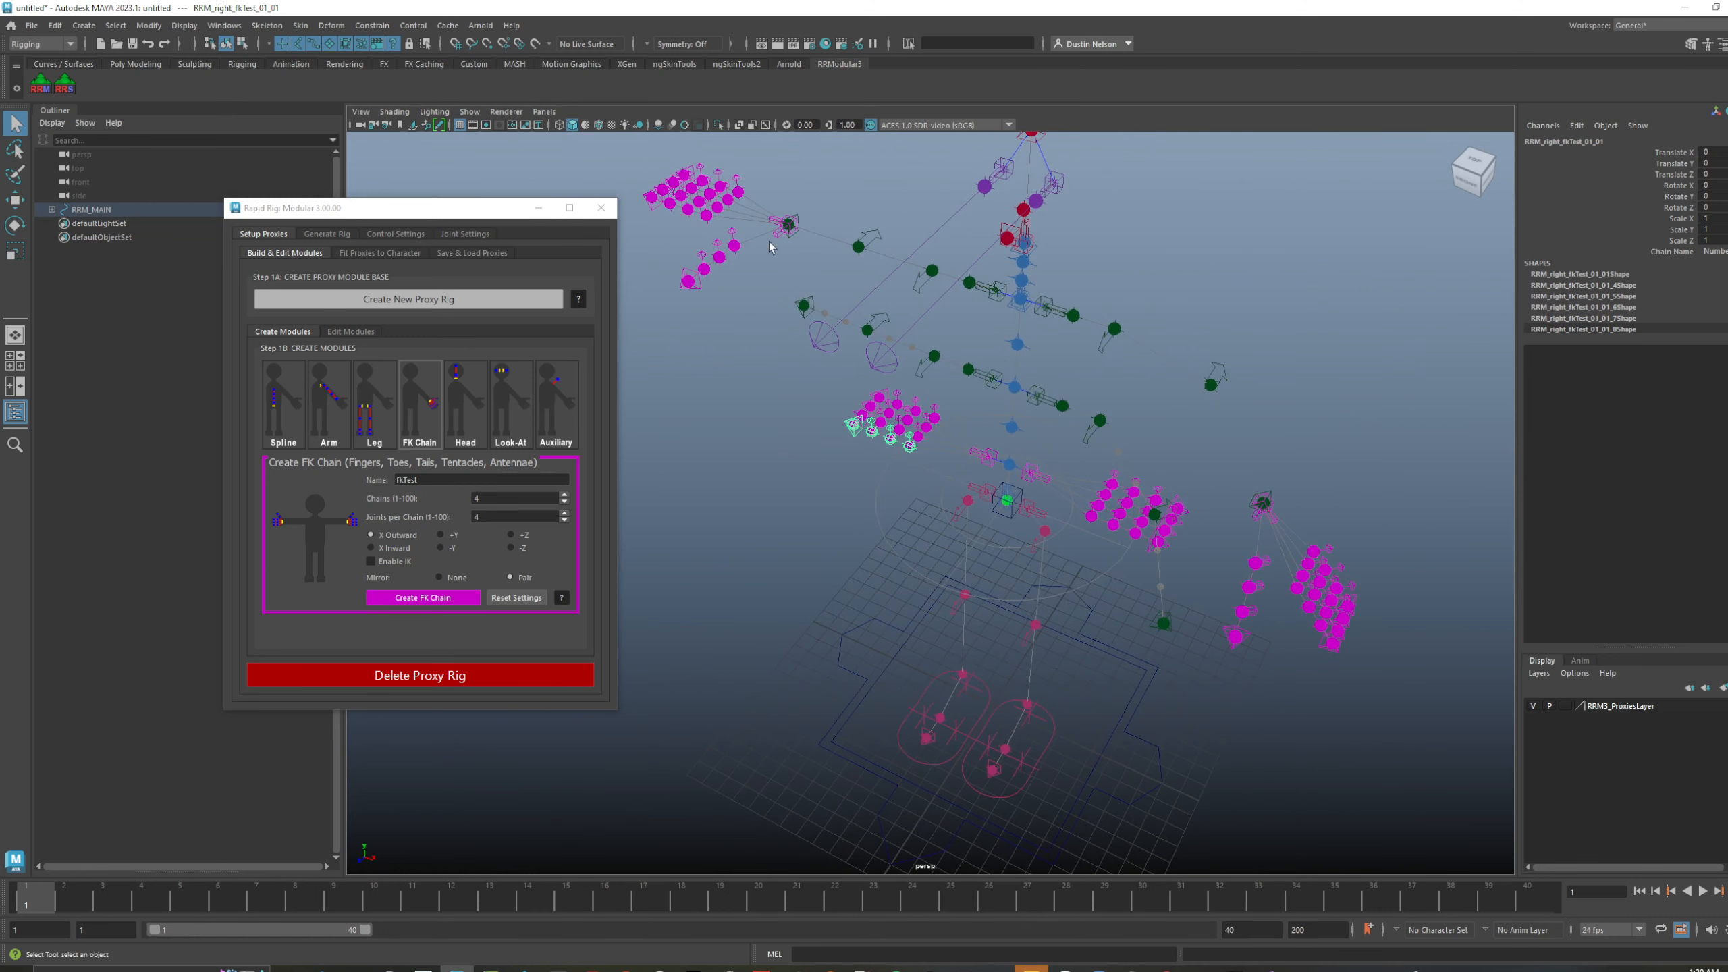
click(705, 217)
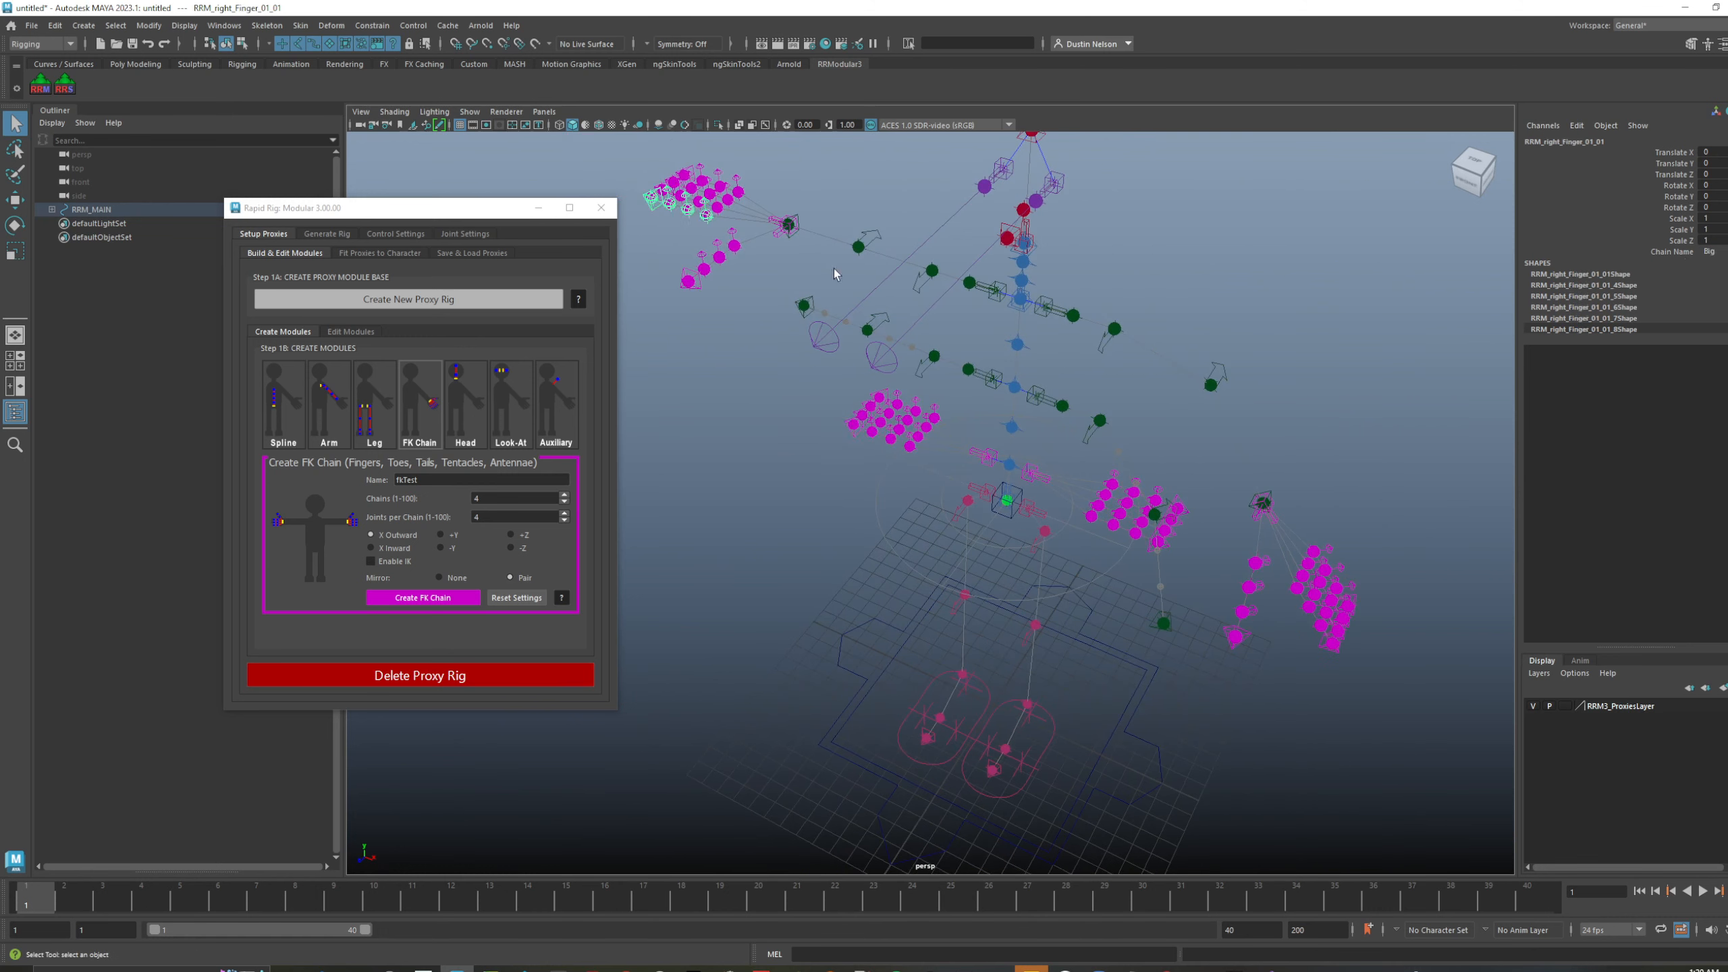
click(1710, 251)
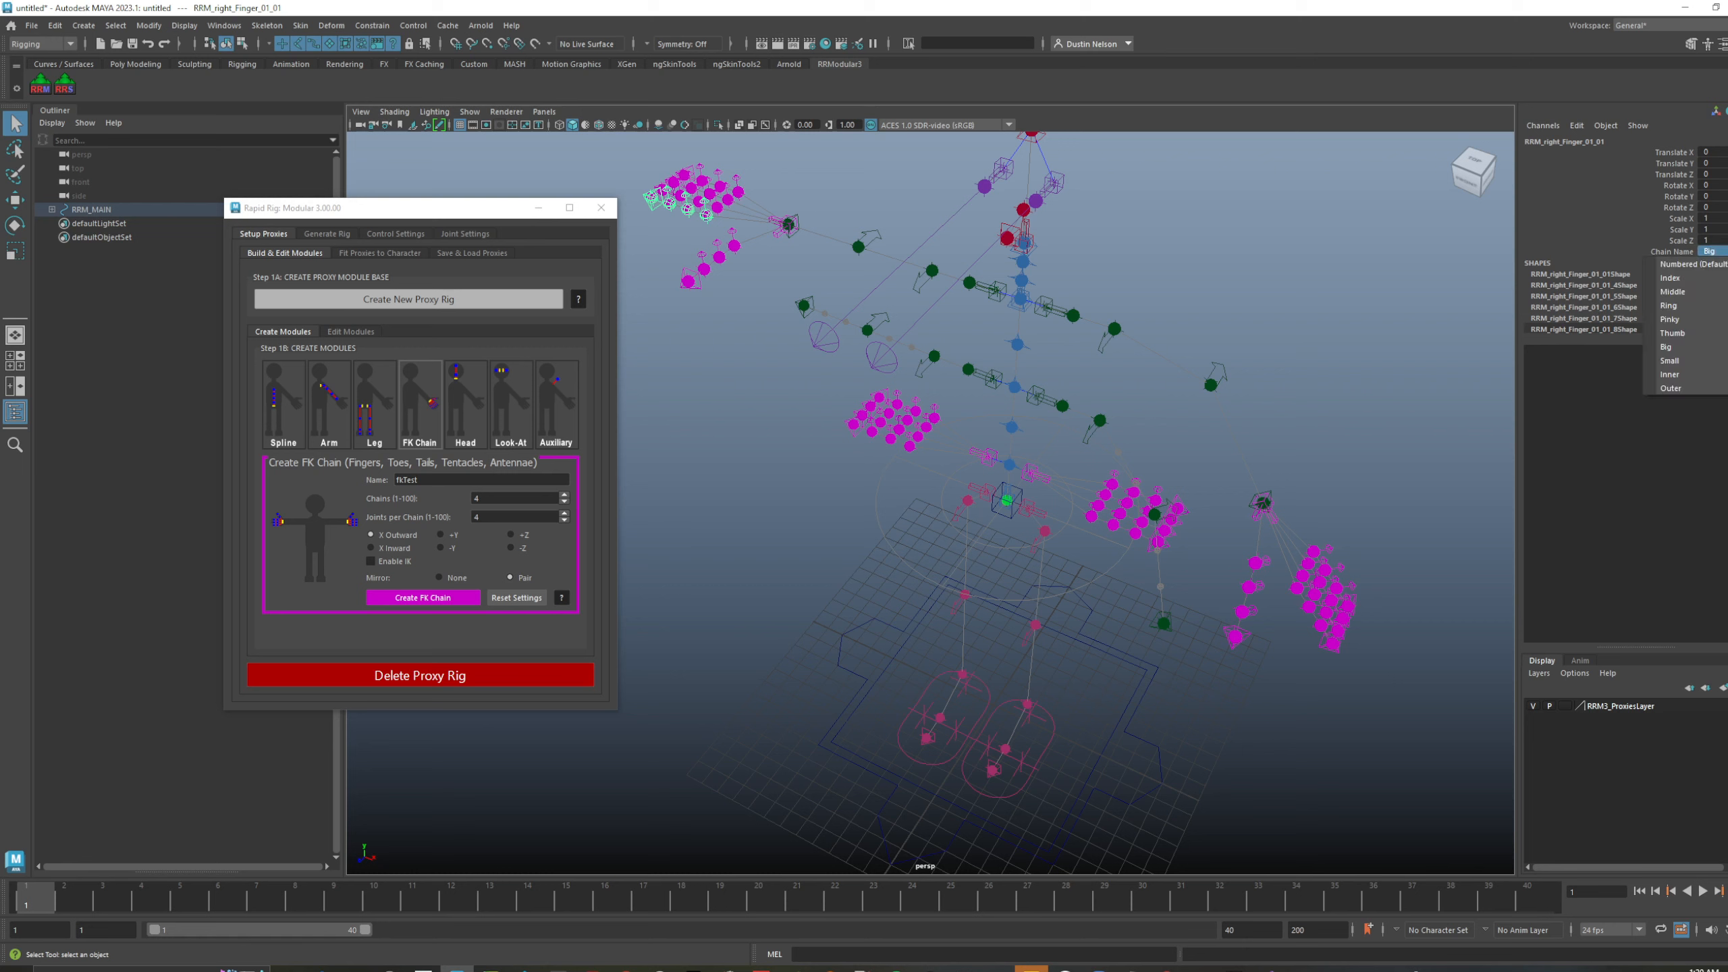
click(1706, 277)
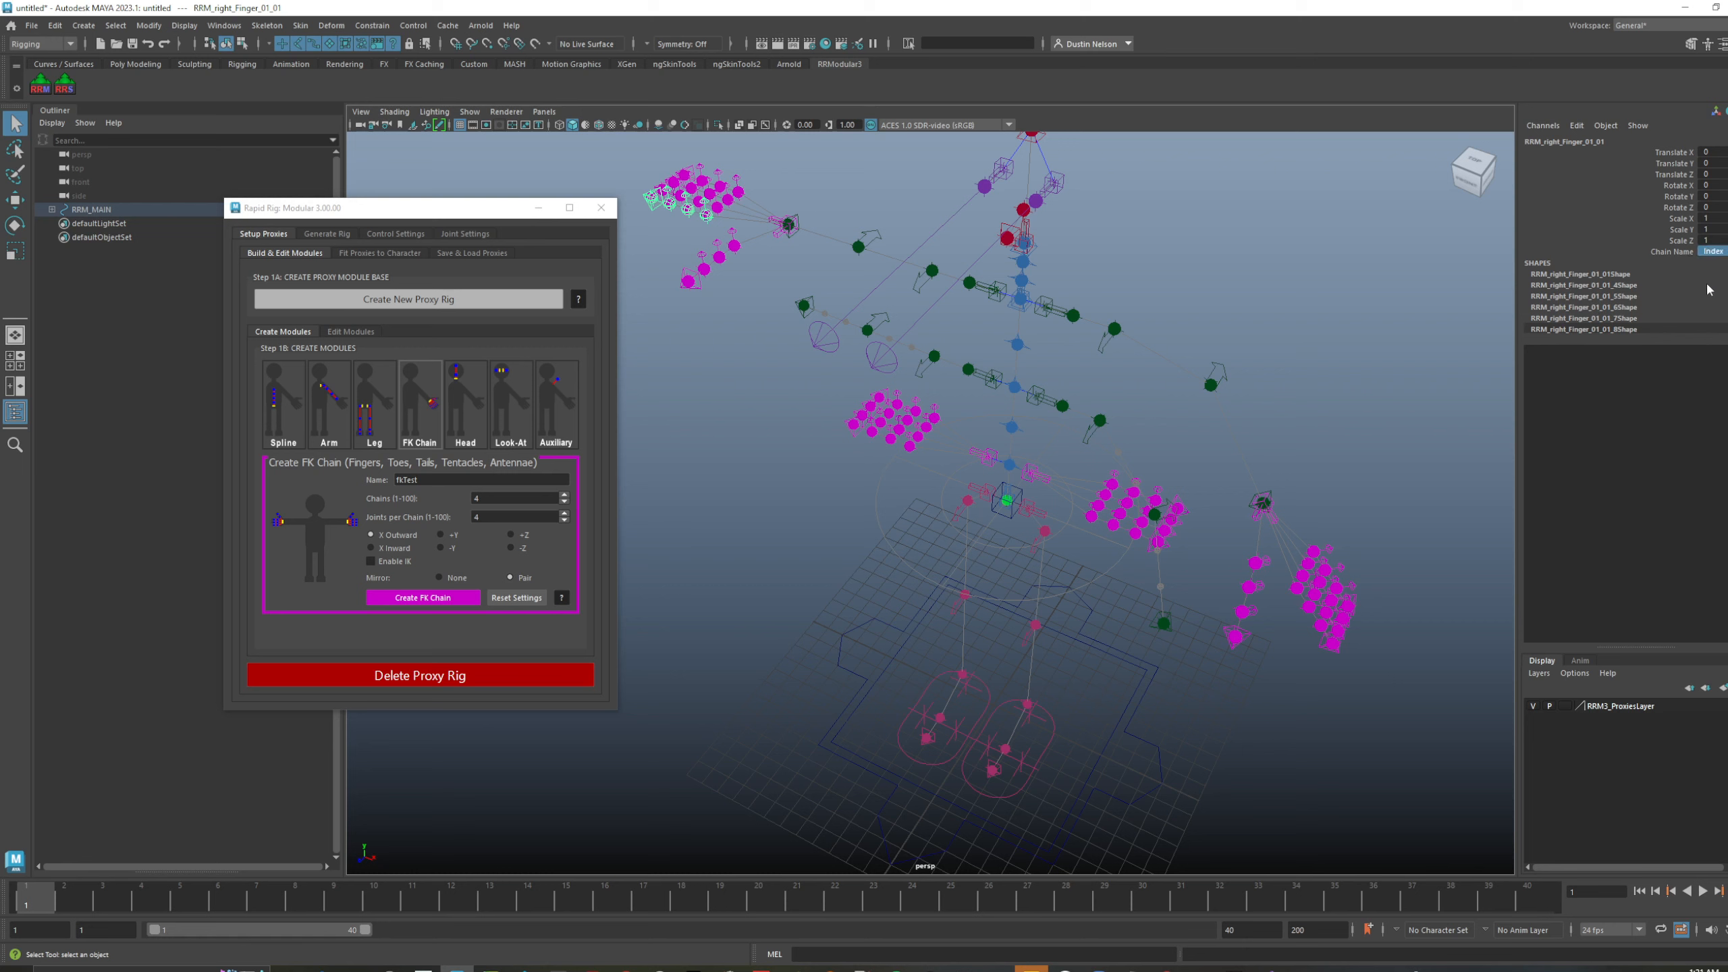
click(1297, 592)
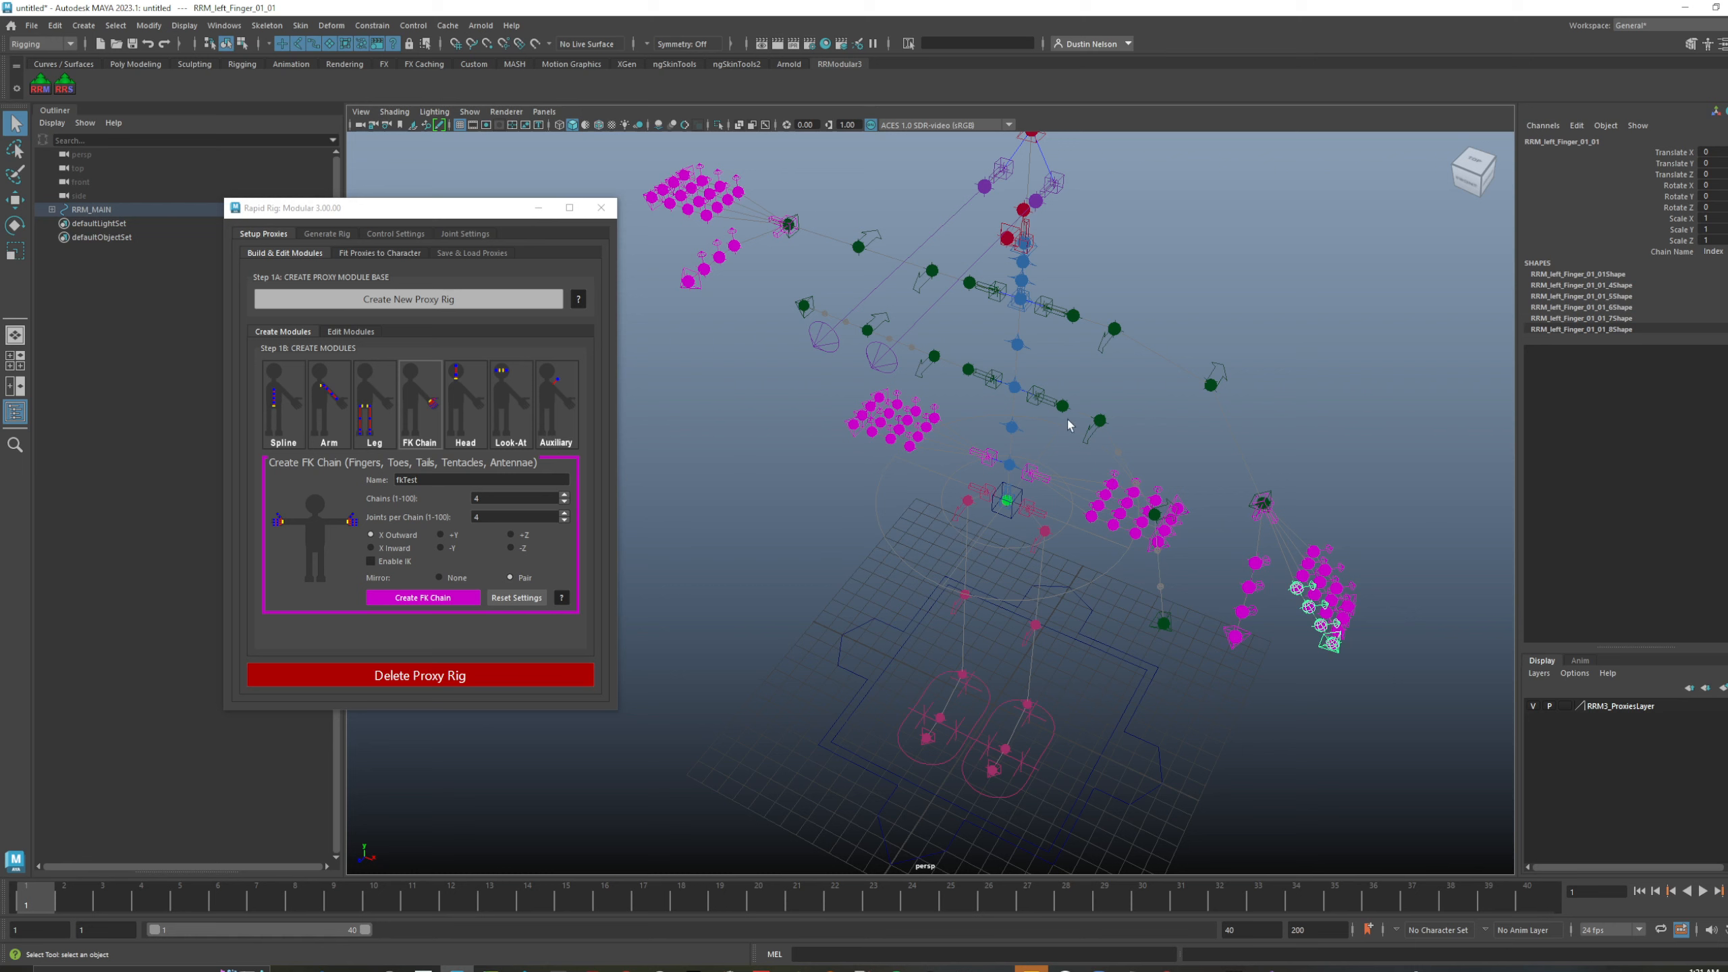
- Inspect the spine's second and parent proxies, switch to the Fit Proxies to Character tools, and clear the selection
click(1013, 429)
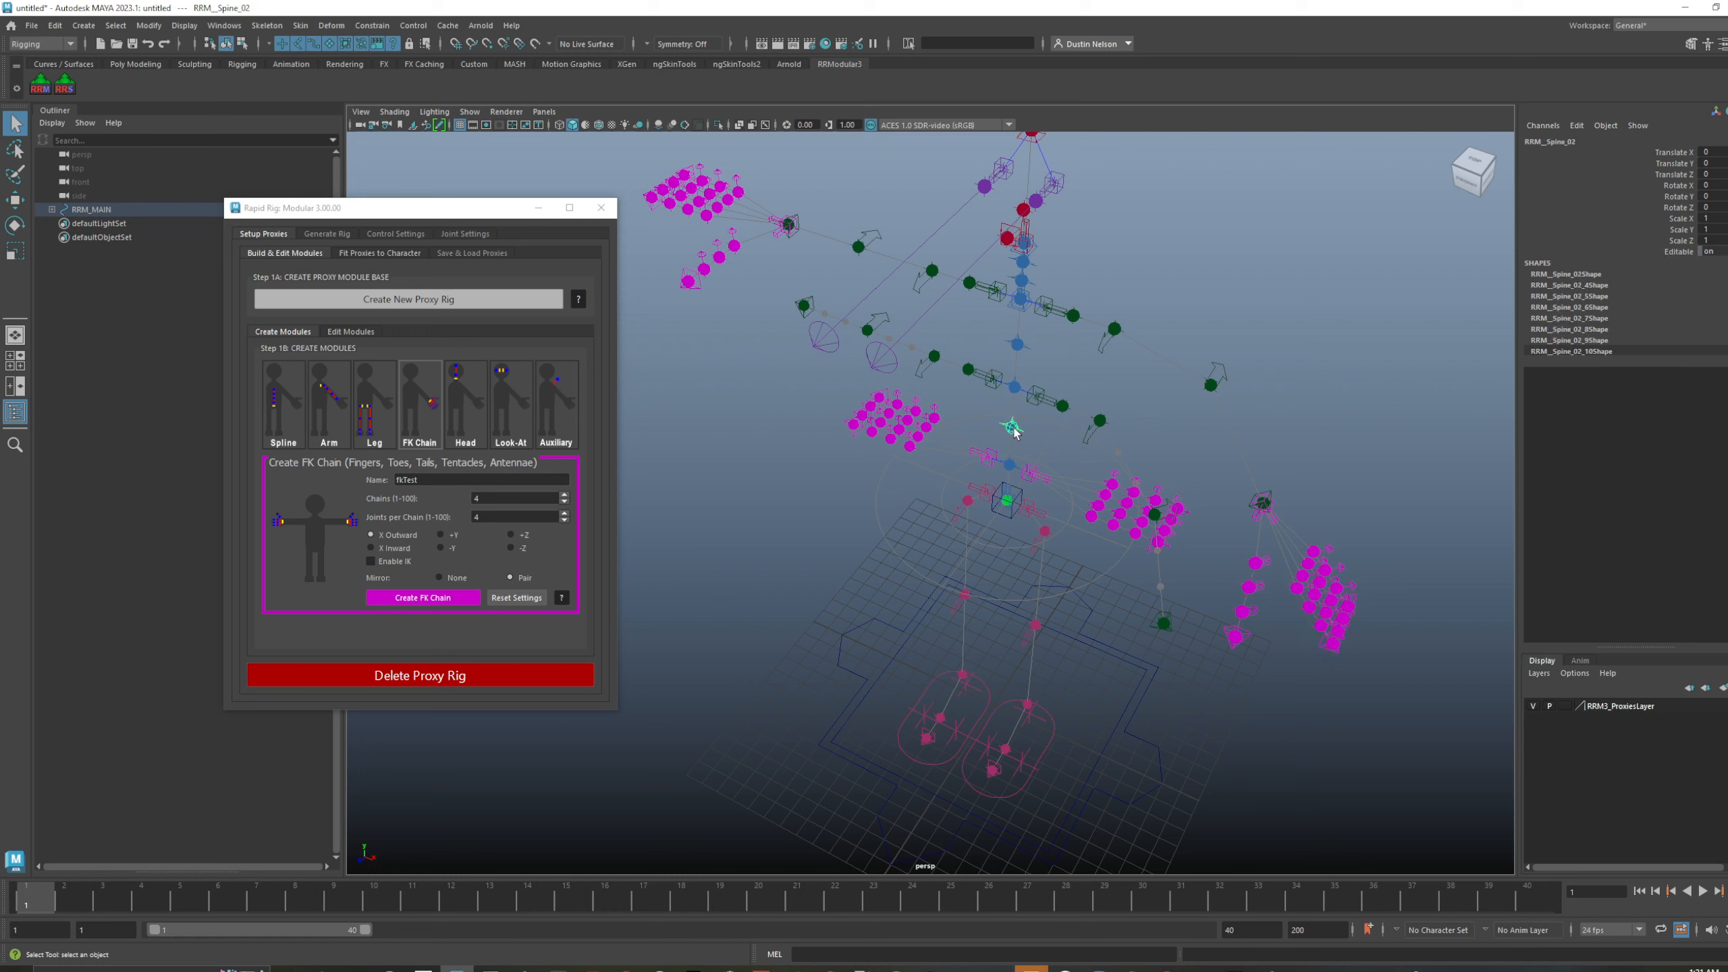
click(1009, 491)
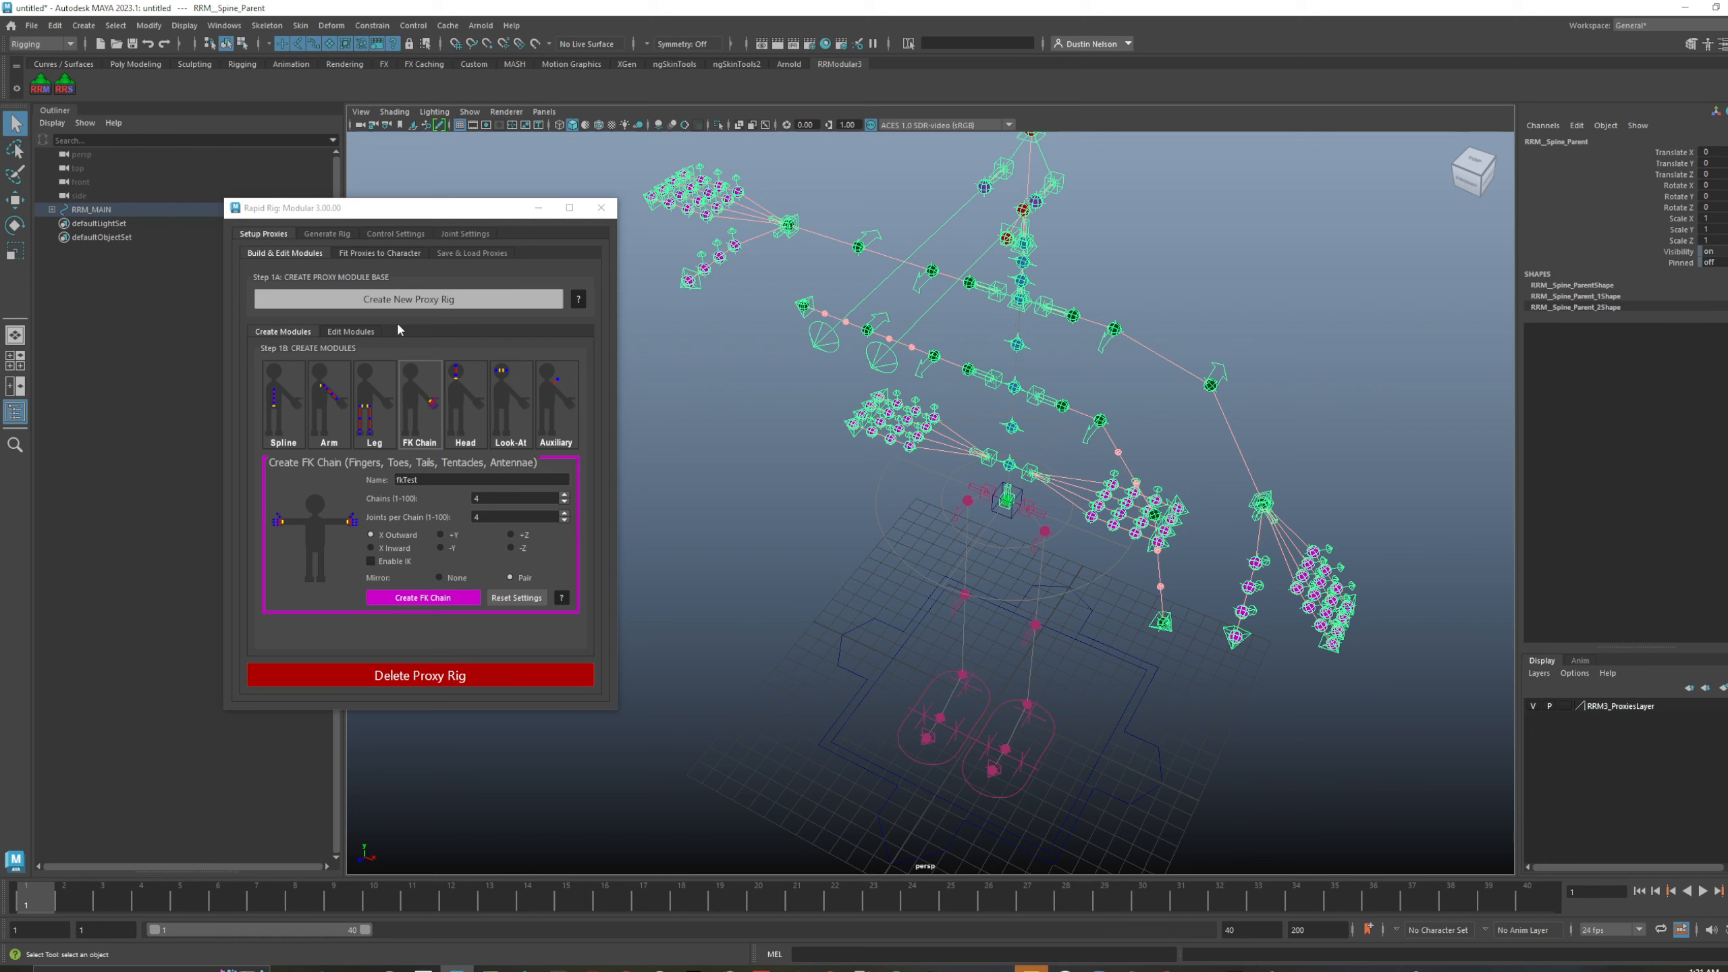
click(384, 254)
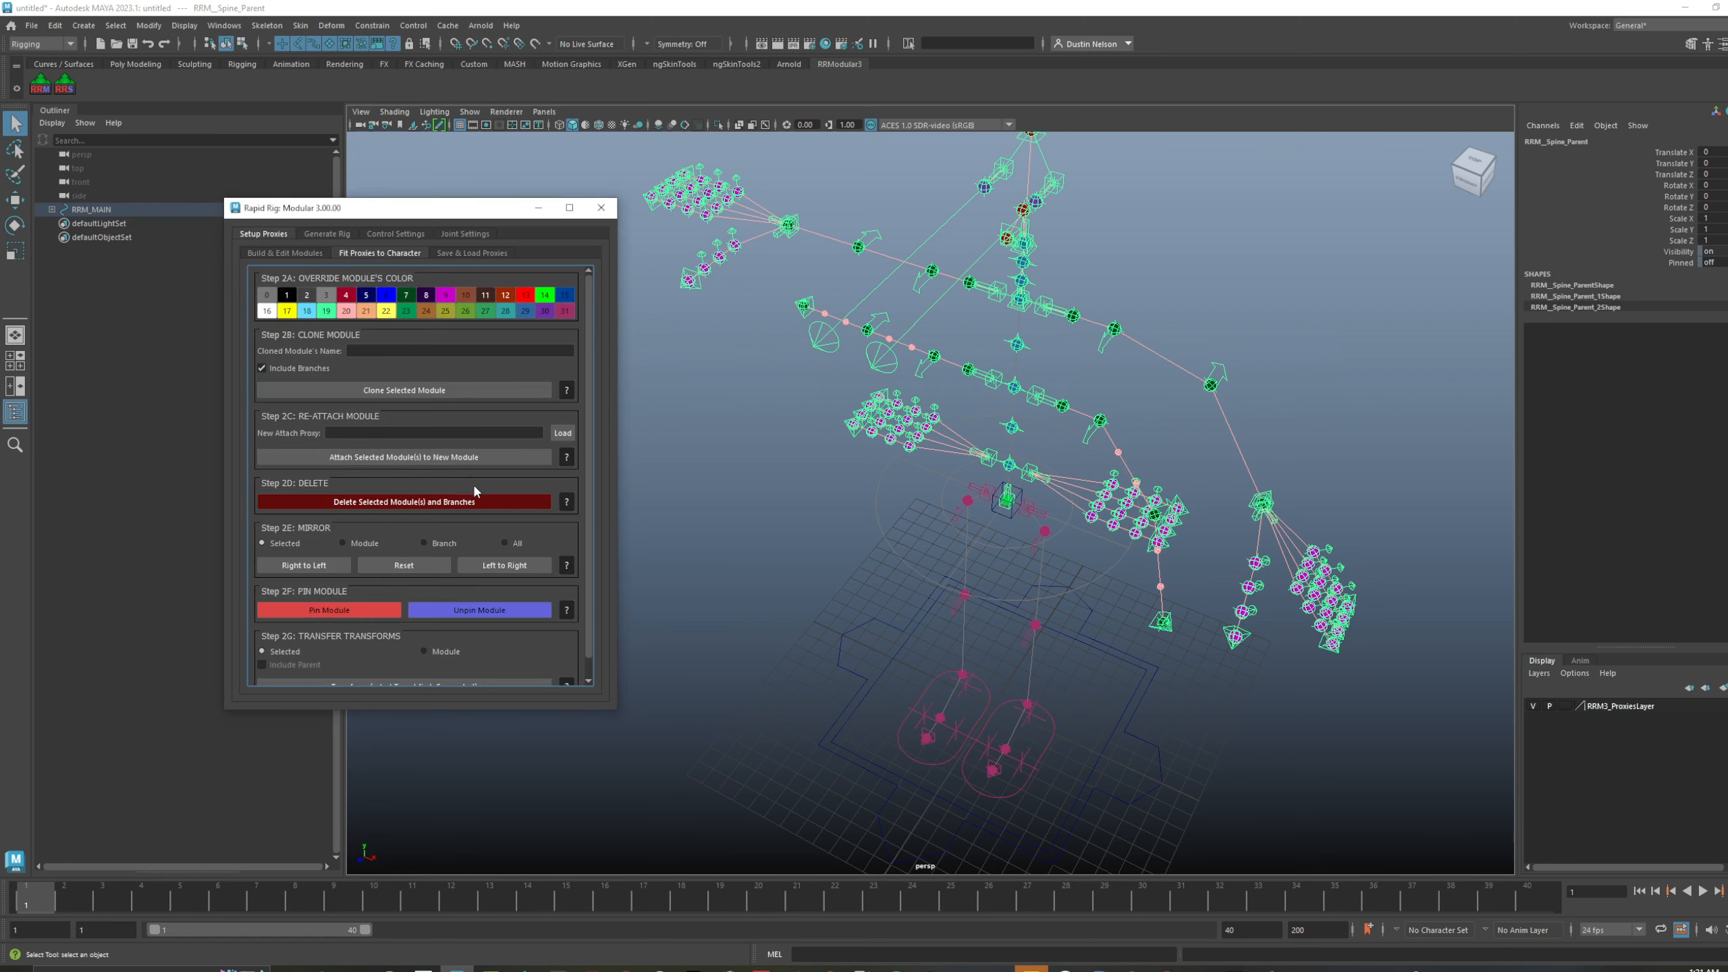
scroll(472, 490, down, 1)
scroll(471, 498, up, 1)
click(1209, 394)
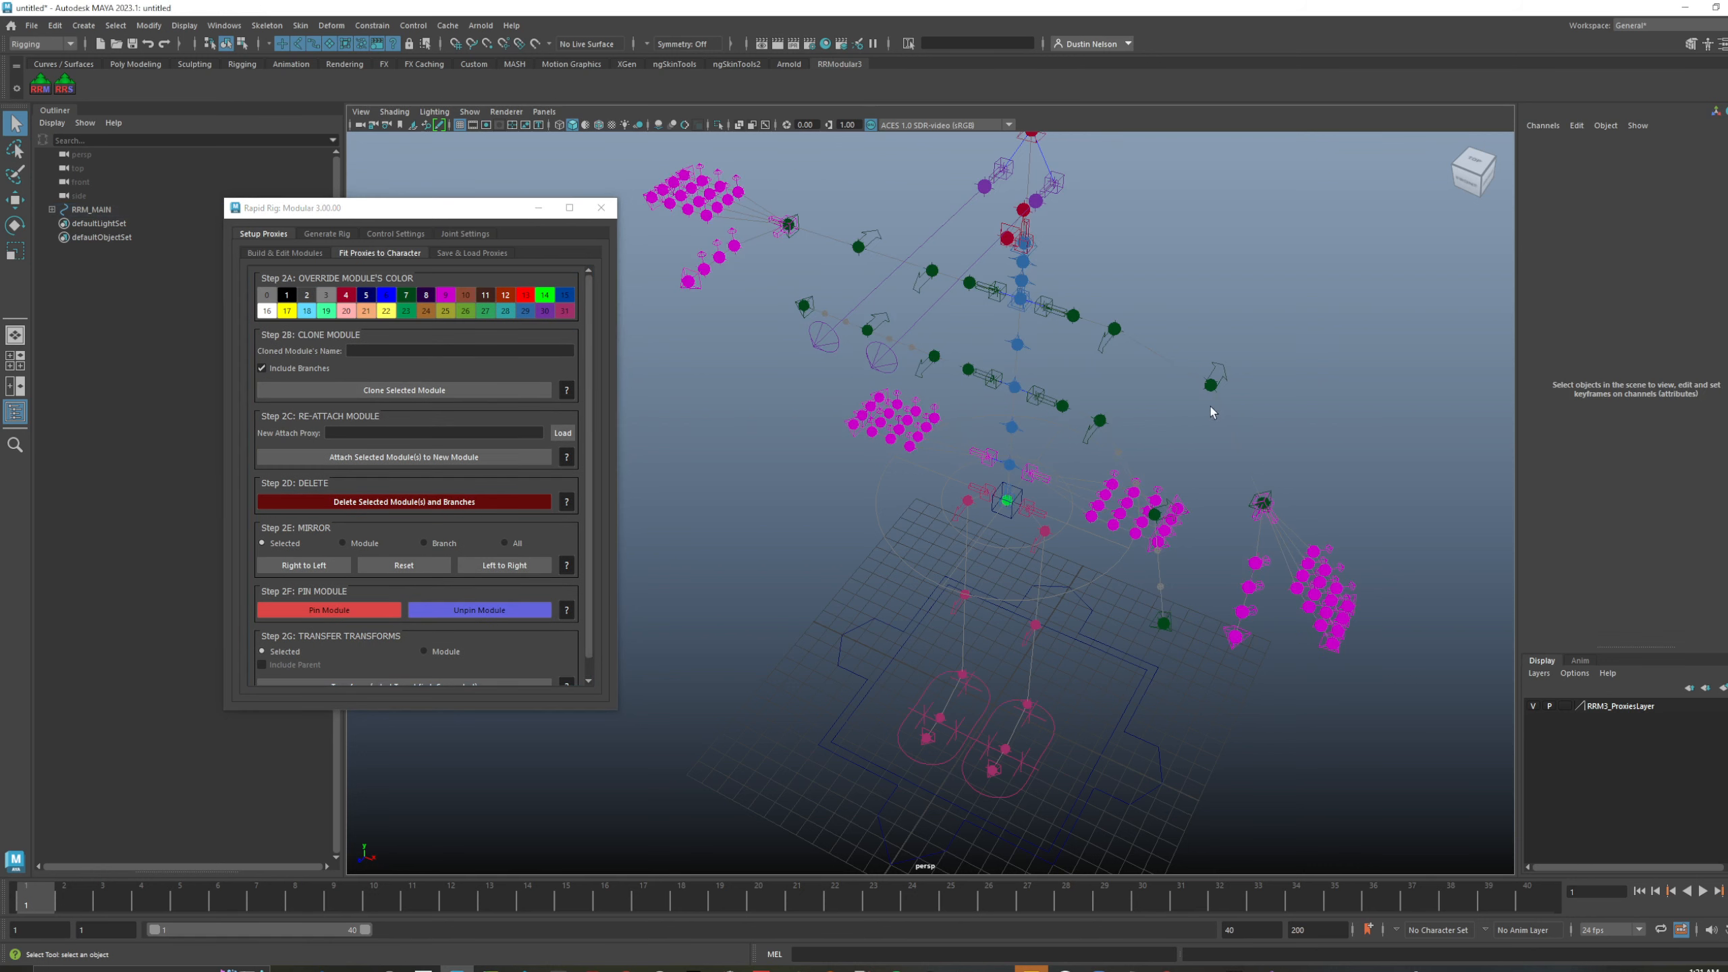
- Try an orange-brown colour override on the main arm module and undo it
click(1210, 388)
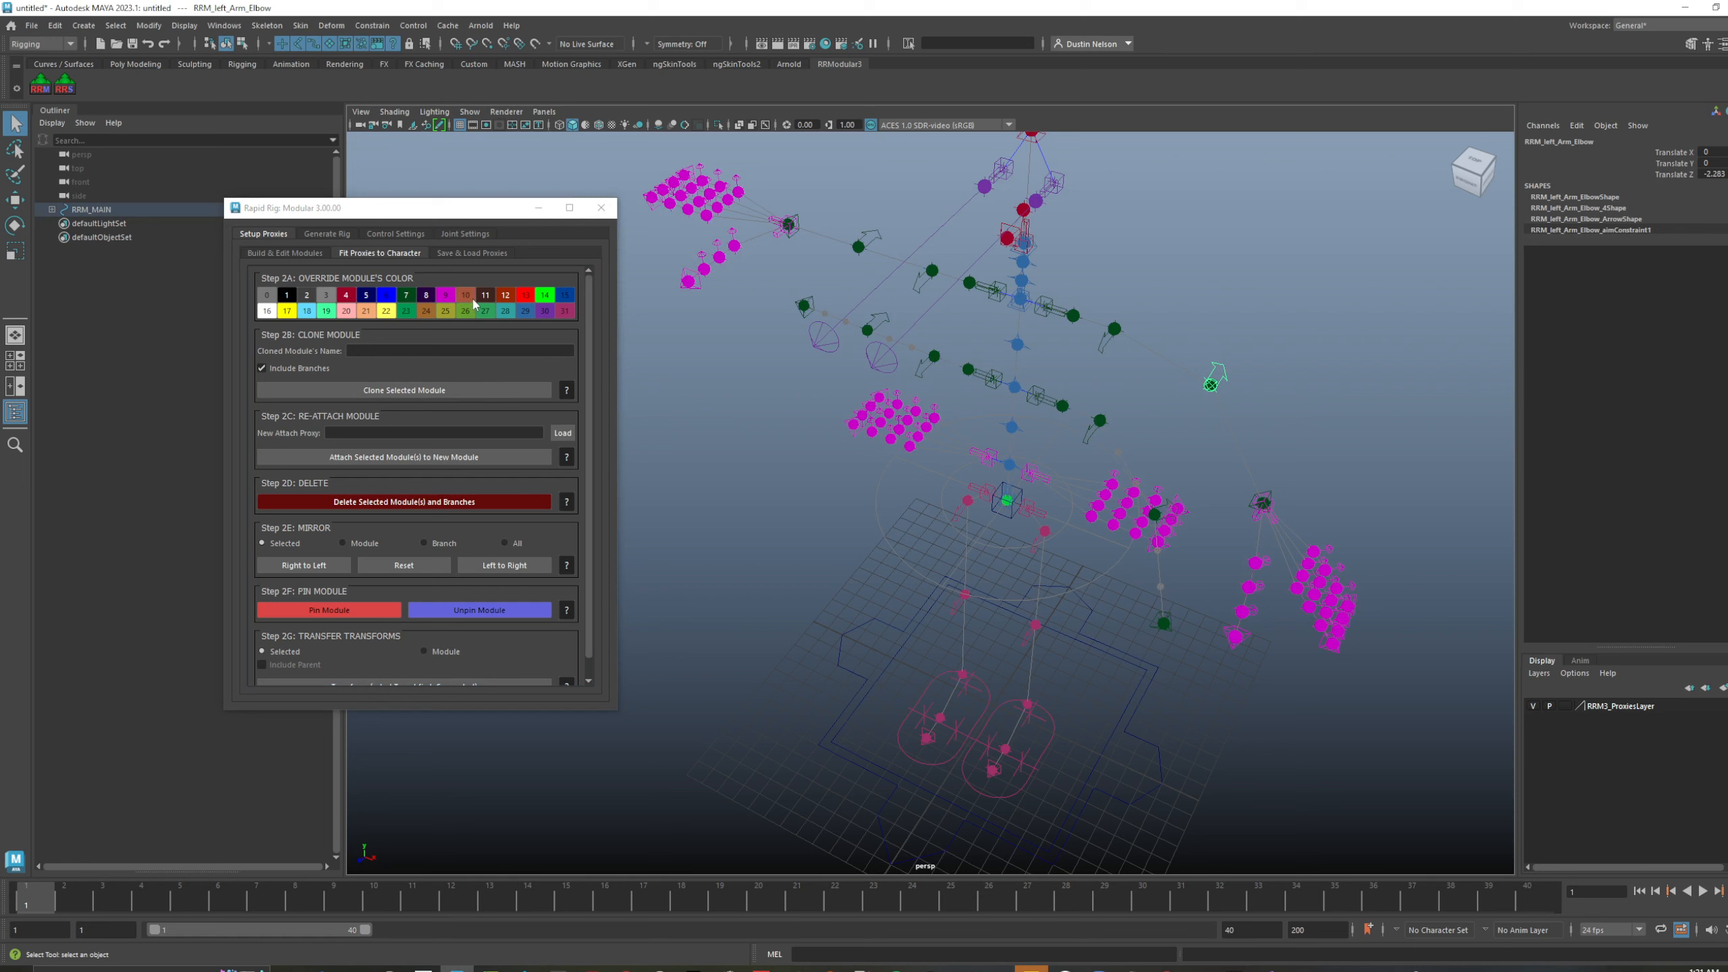
click(1225, 379)
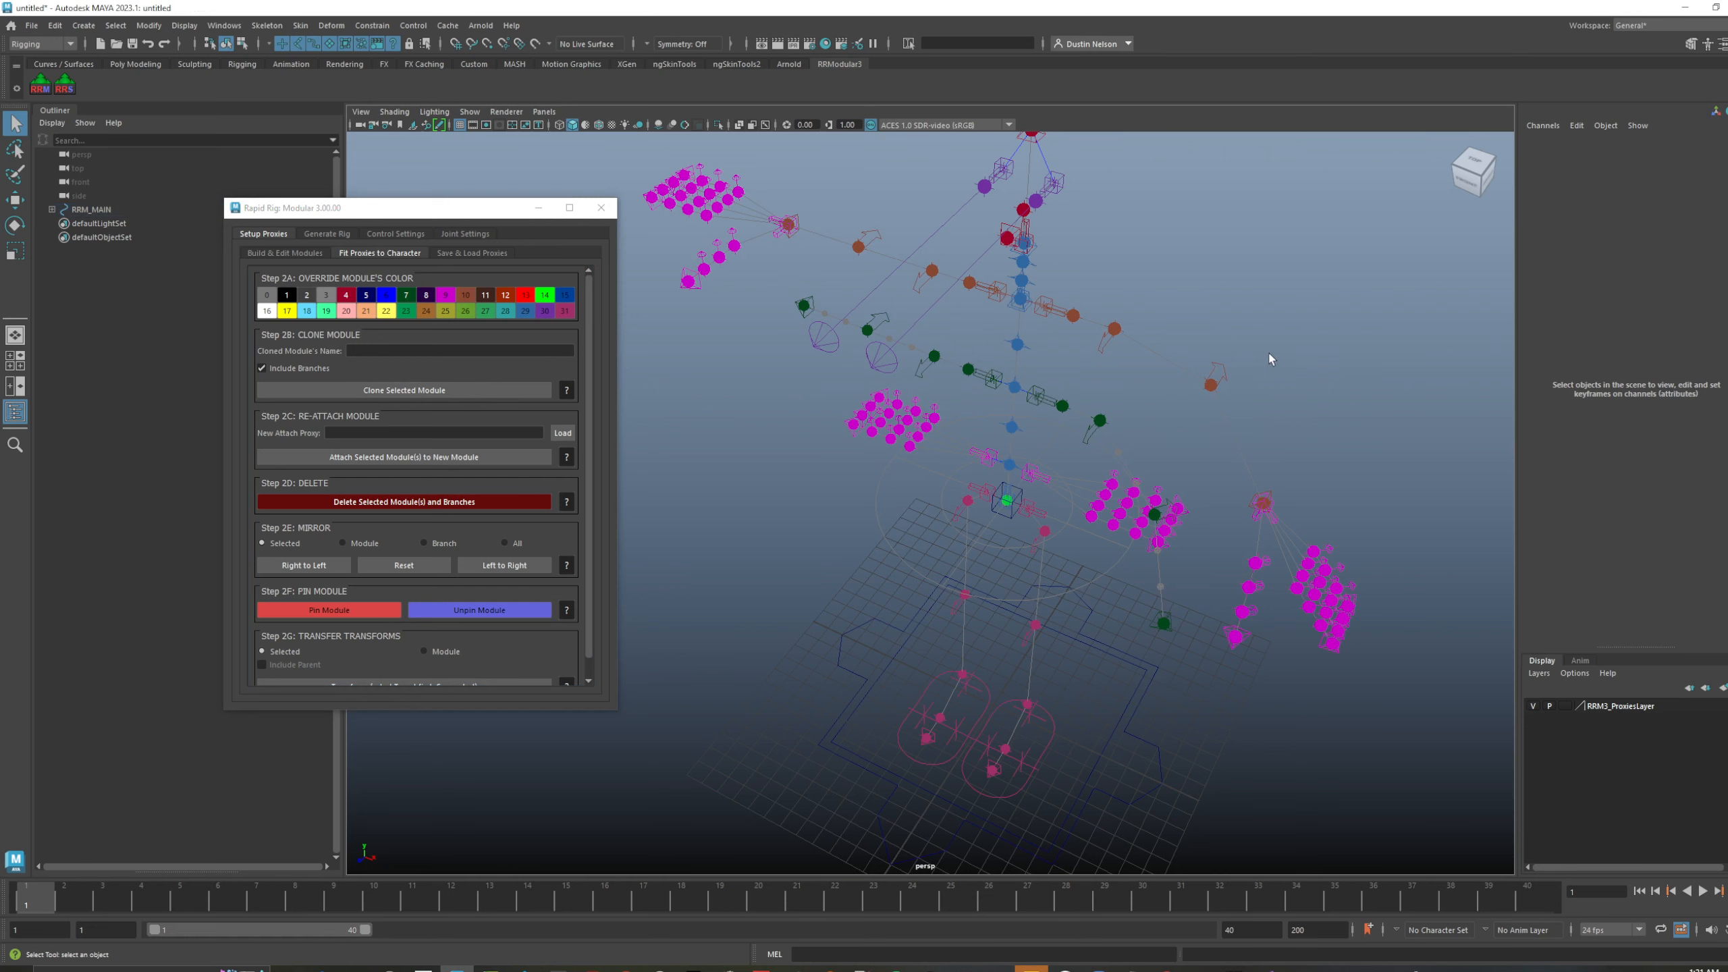
key(ctrl+z)
key(ctrl+z)
key(ctrl+z)
- Start cloning the main arm module from its left clavicle, including branches, under the name Arm3
alt+drag(1124, 435, 1091, 416)
click(1091, 234)
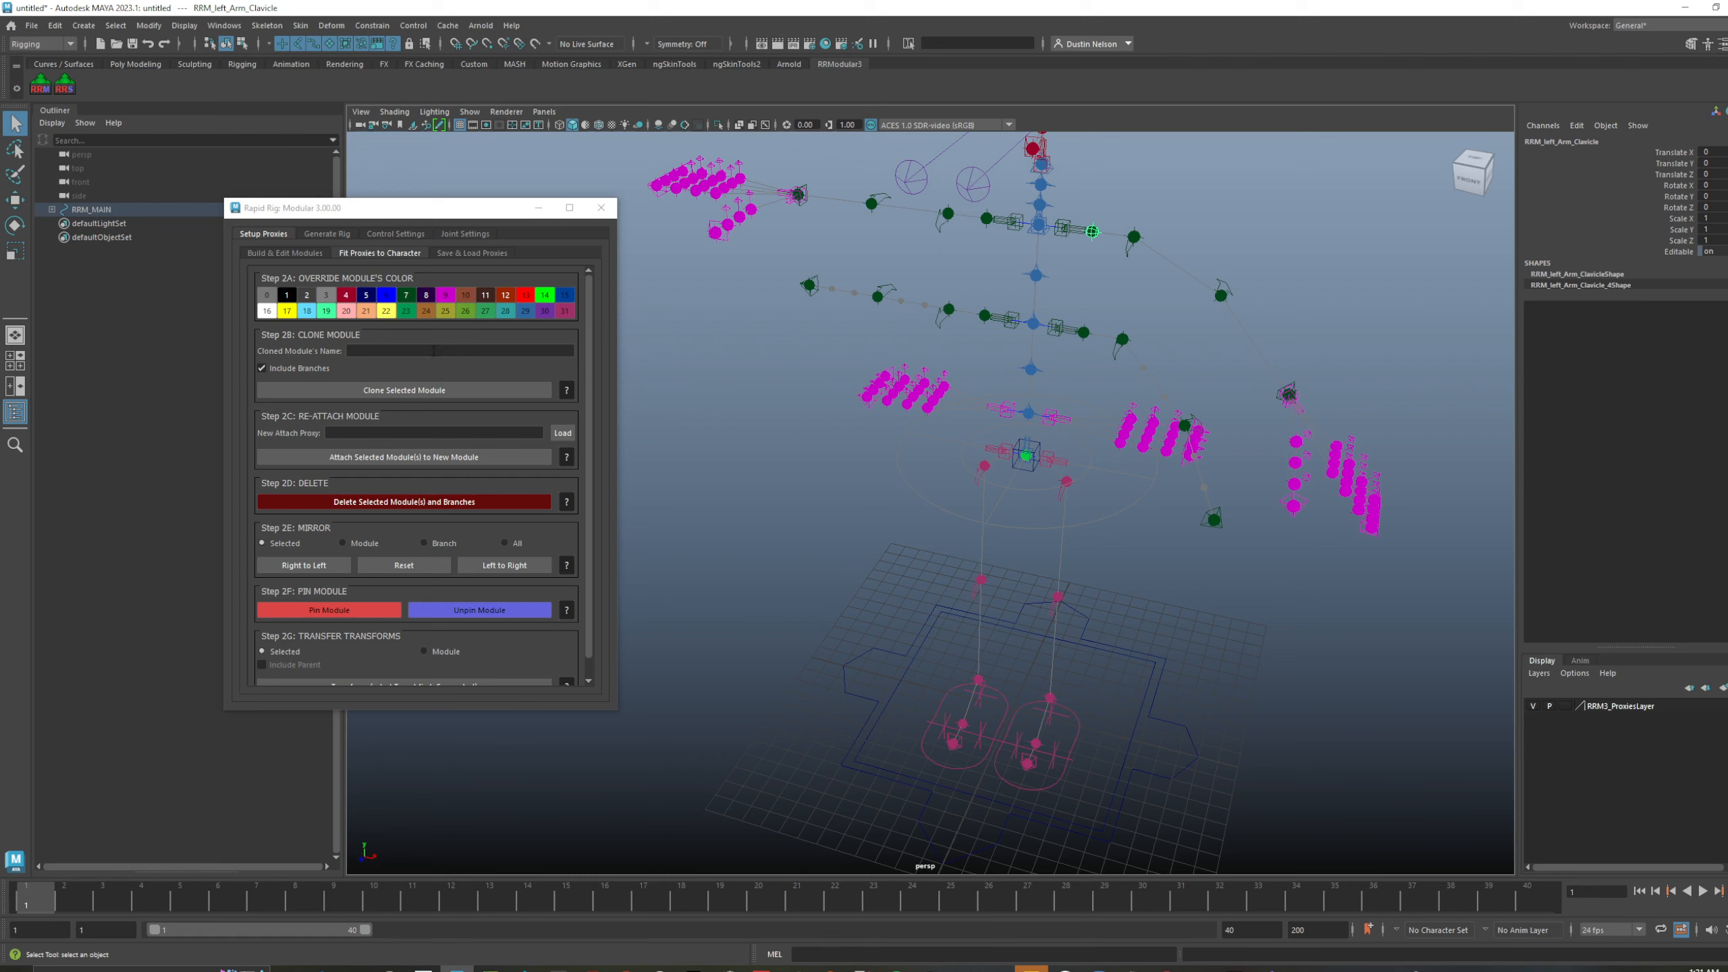
click(434, 349)
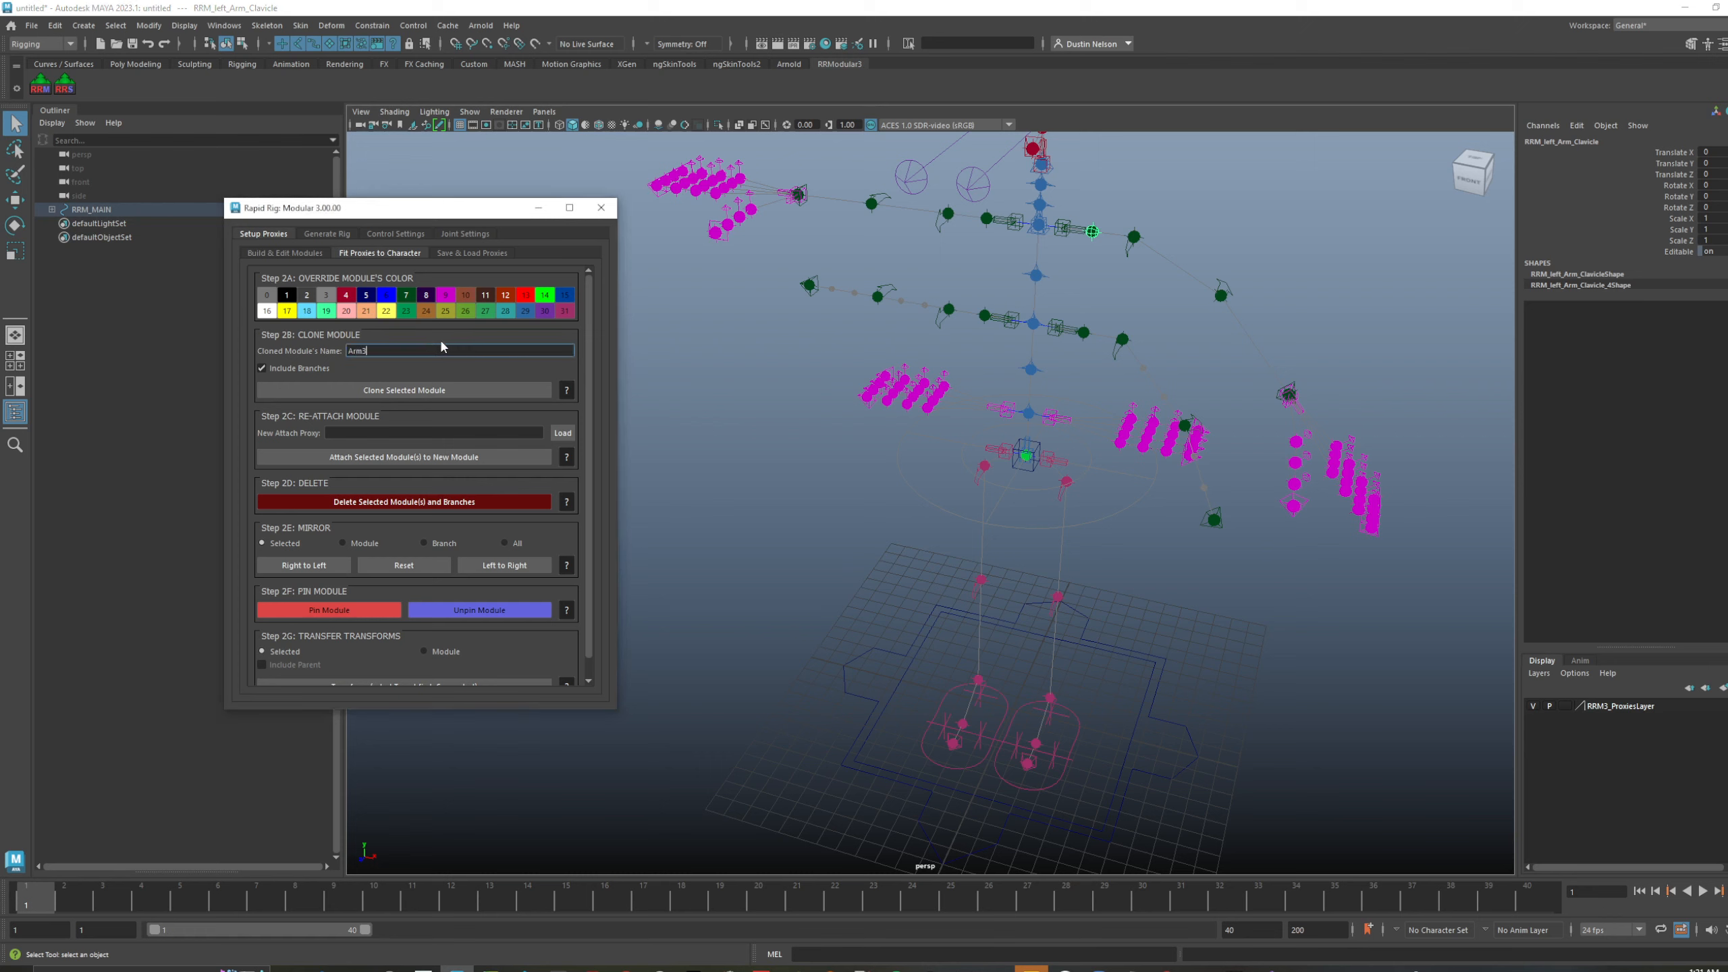
click(449, 394)
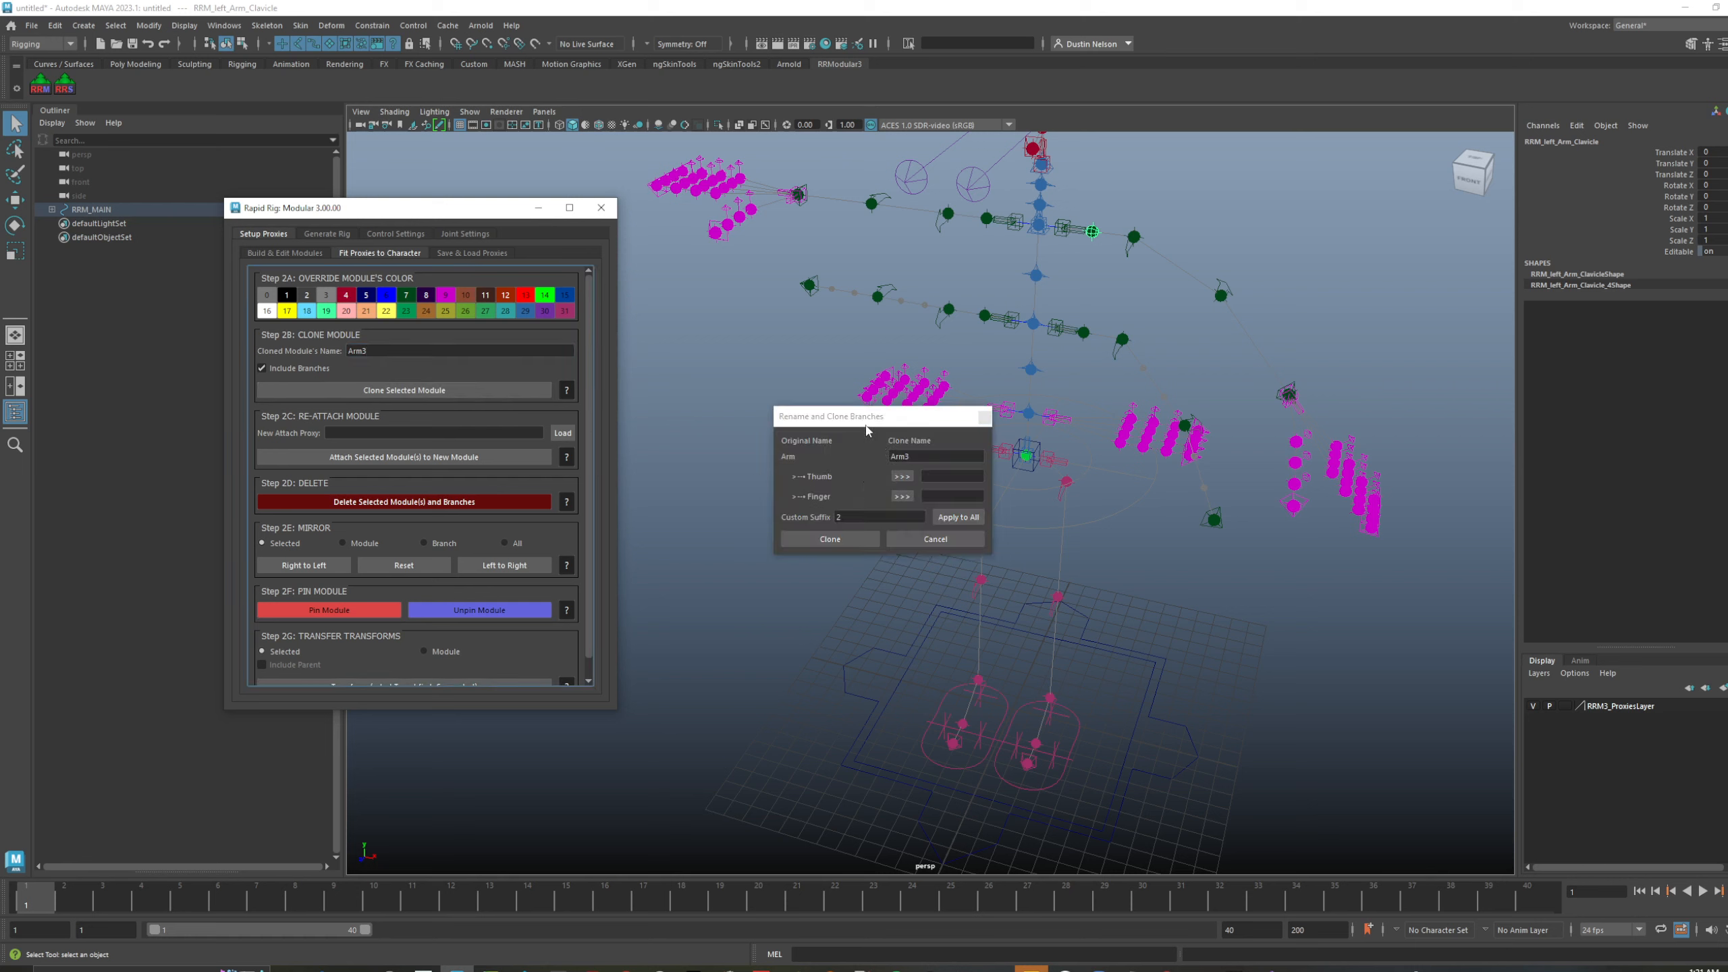
drag(867, 416, 714, 341)
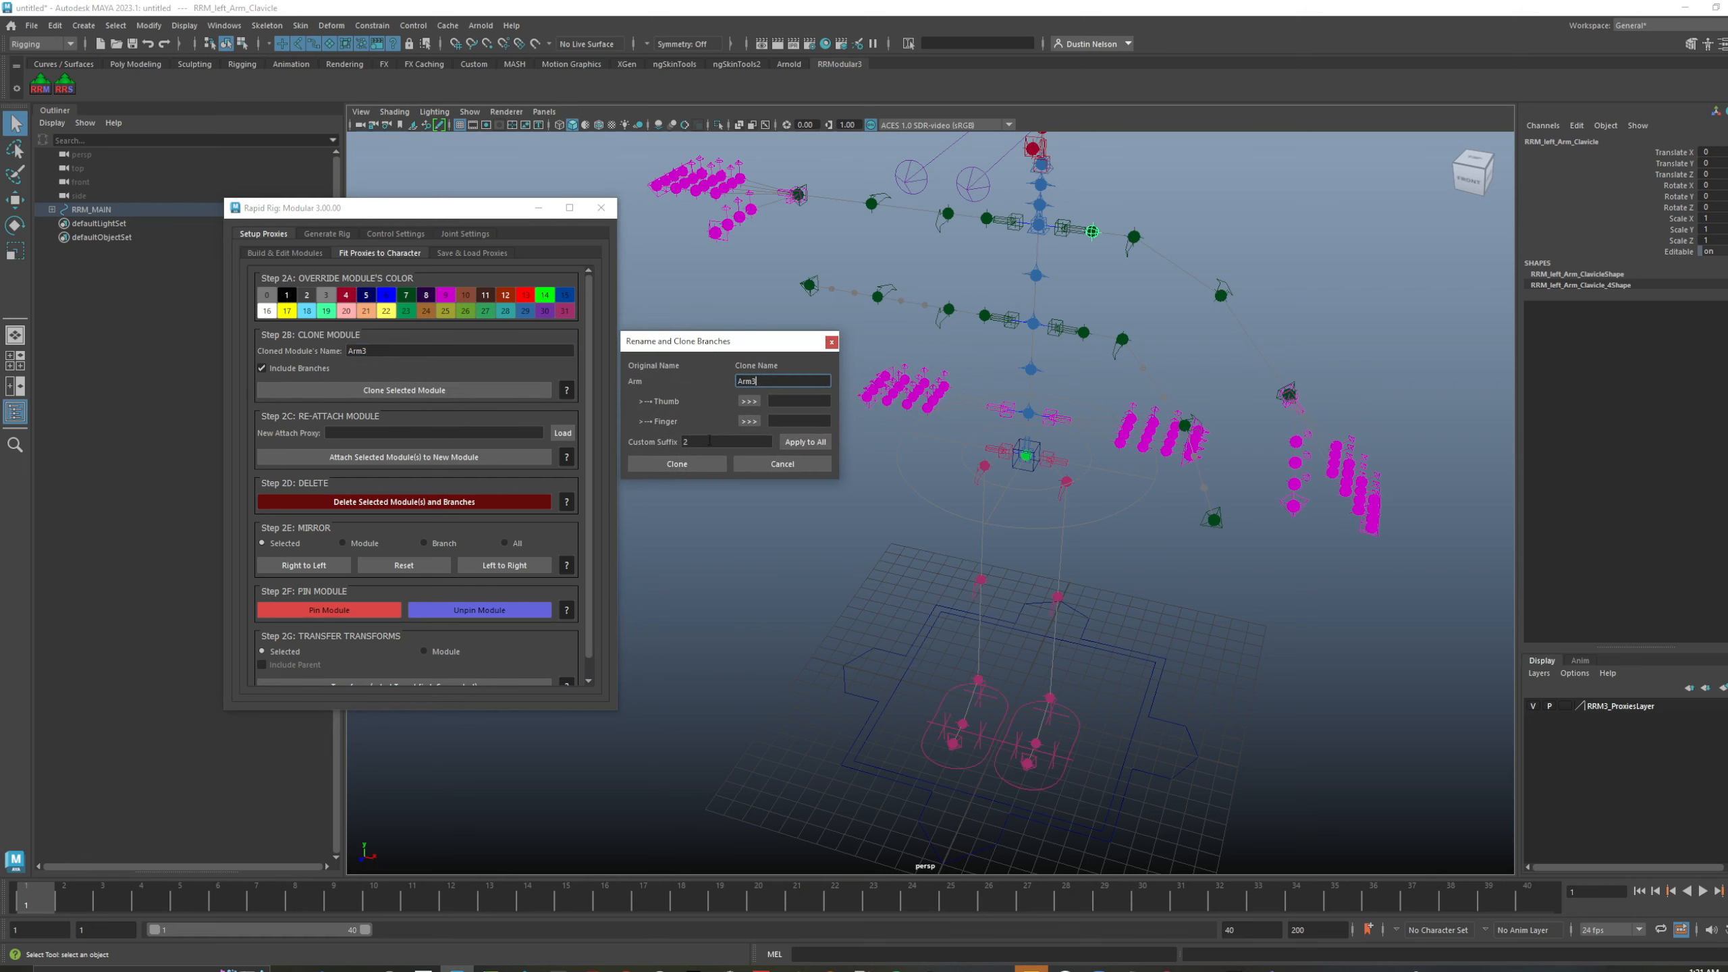
- Set the arm's clone name to Arm4 and fill in clone names for the Thumb and Finger branches
click(709, 441)
text(4)
drag(773, 382, 738, 387)
key(BackSpace)
click(745, 399)
click(748, 420)
- Apply the custom suffix 3 to all clone names, giving Arm3, Thumb3 and Finger3, and create the clone
drag(748, 442, 652, 442)
text(3)
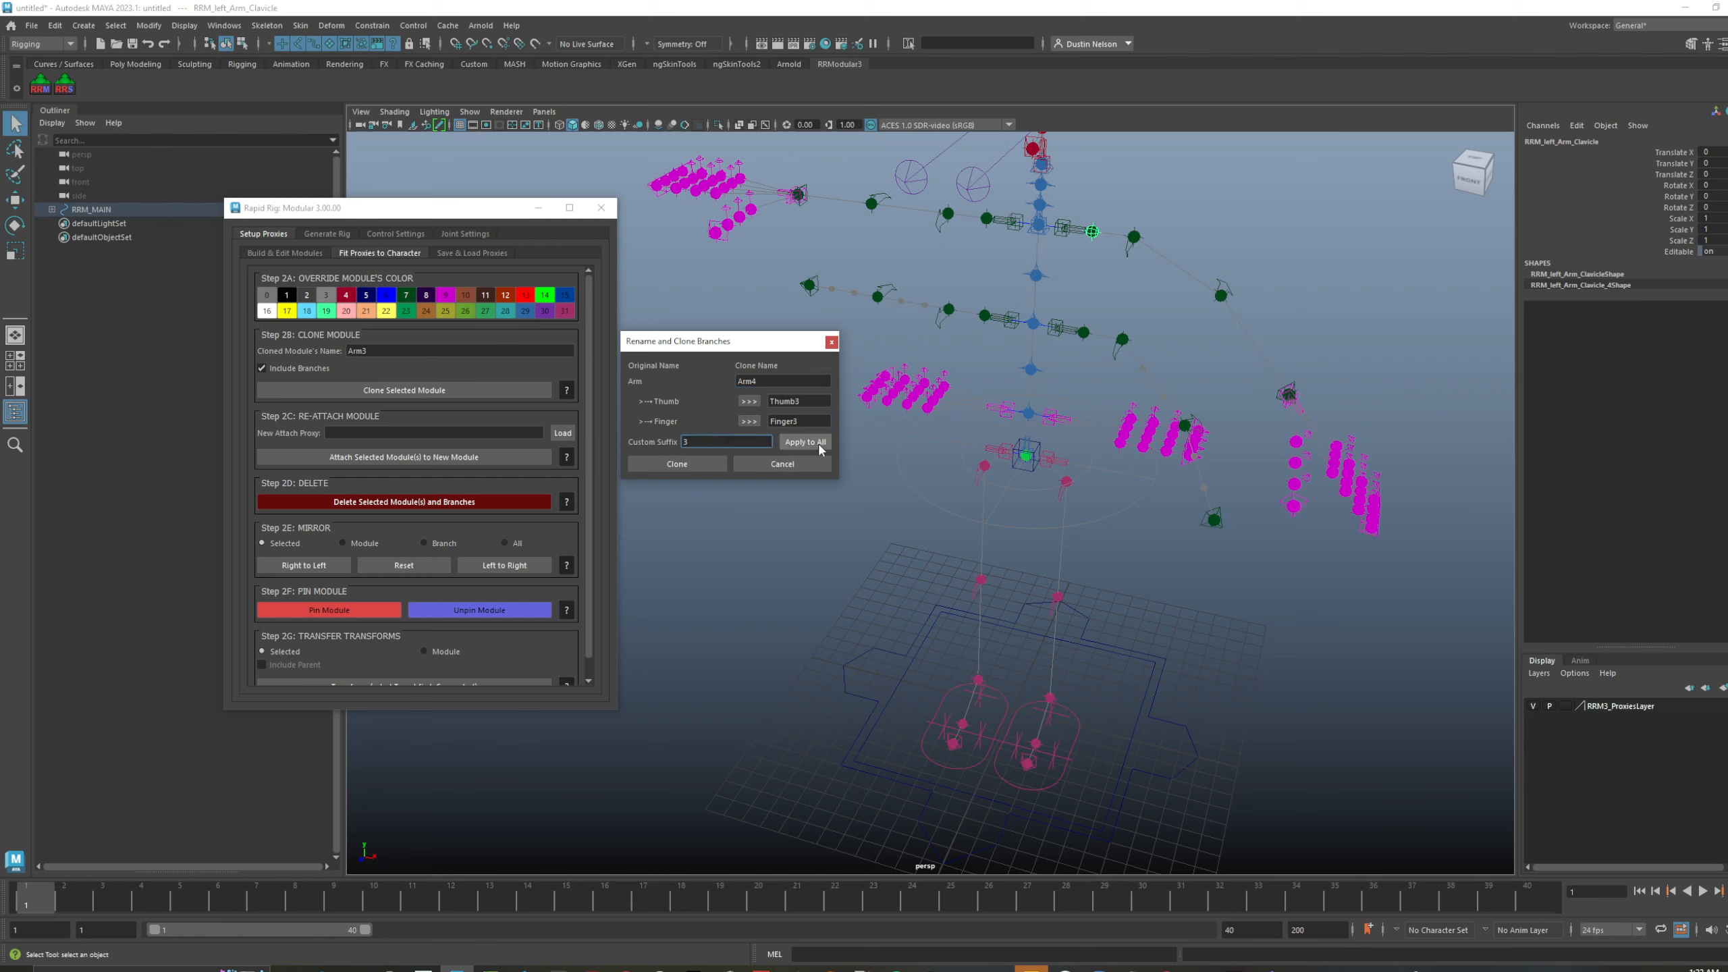
click(805, 442)
click(780, 383)
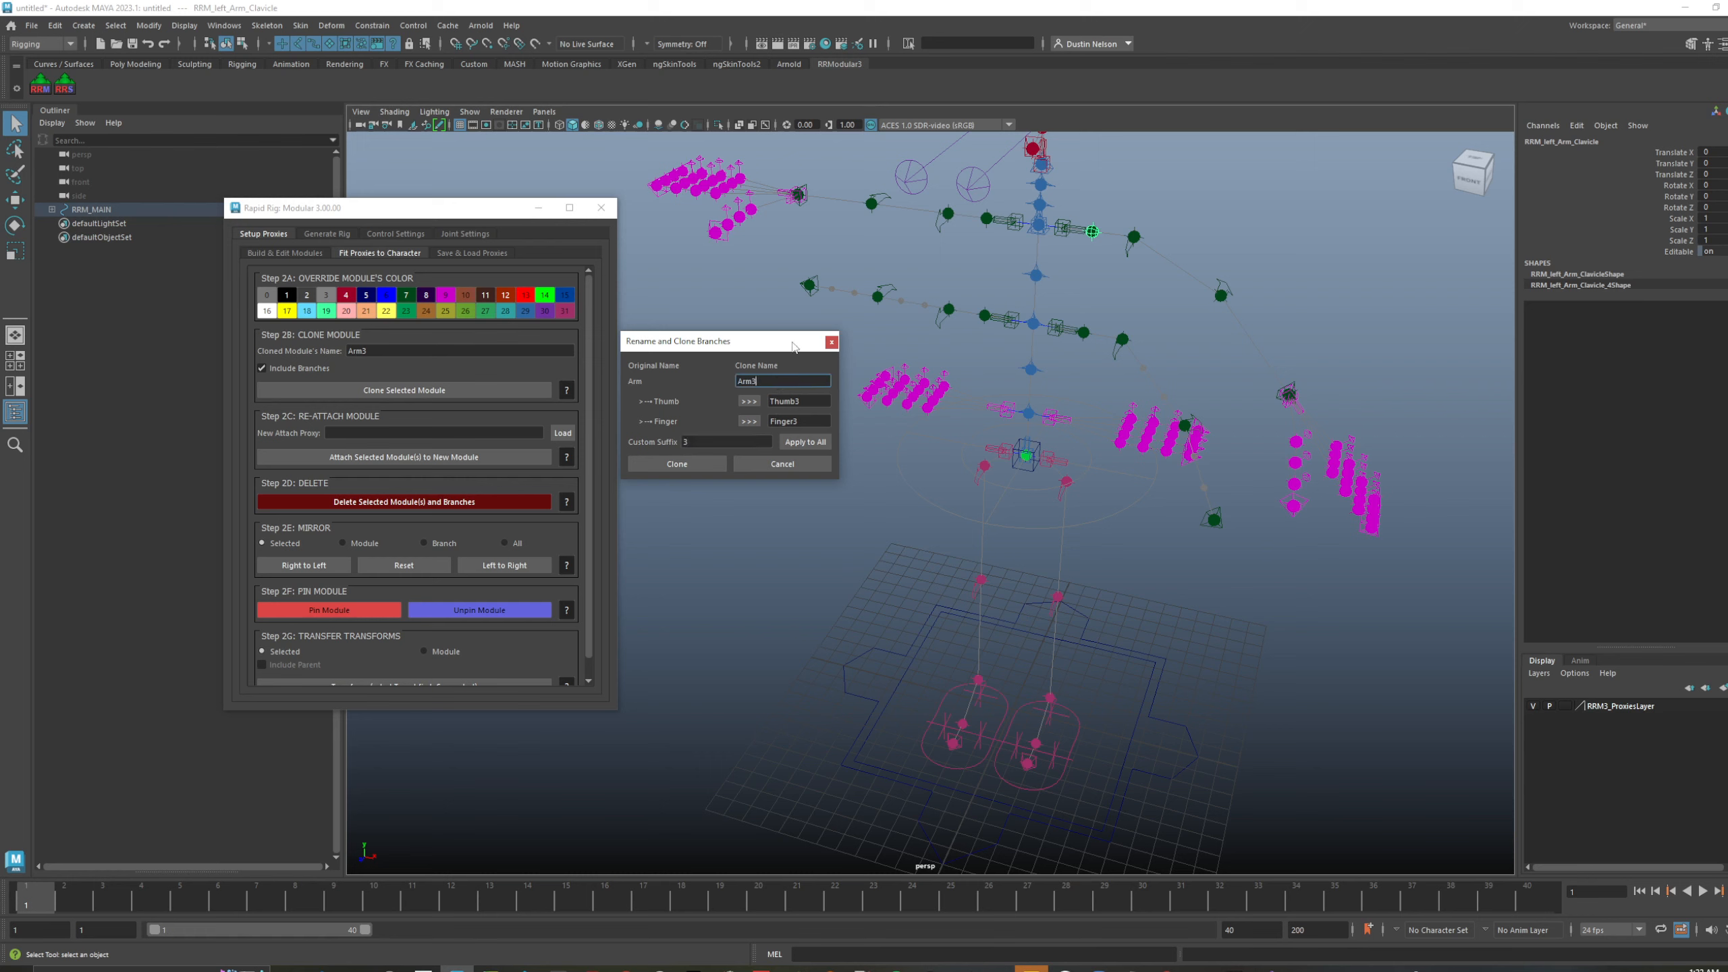
key(alt+space)
click(760, 452)
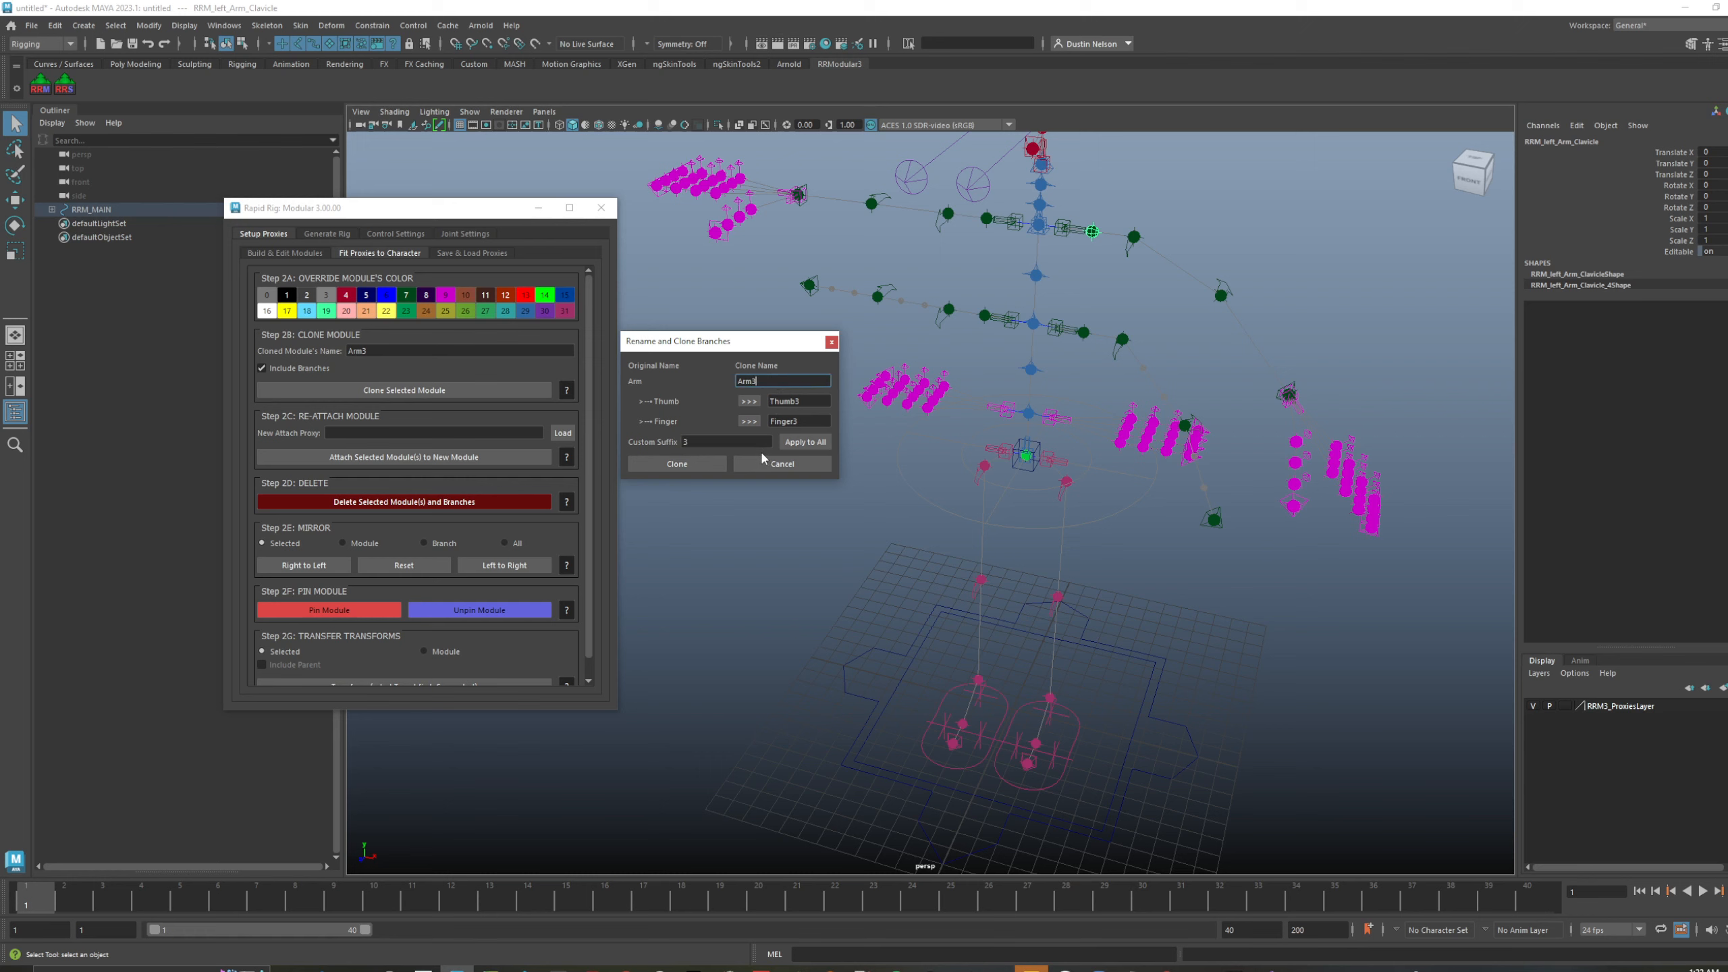
click(721, 465)
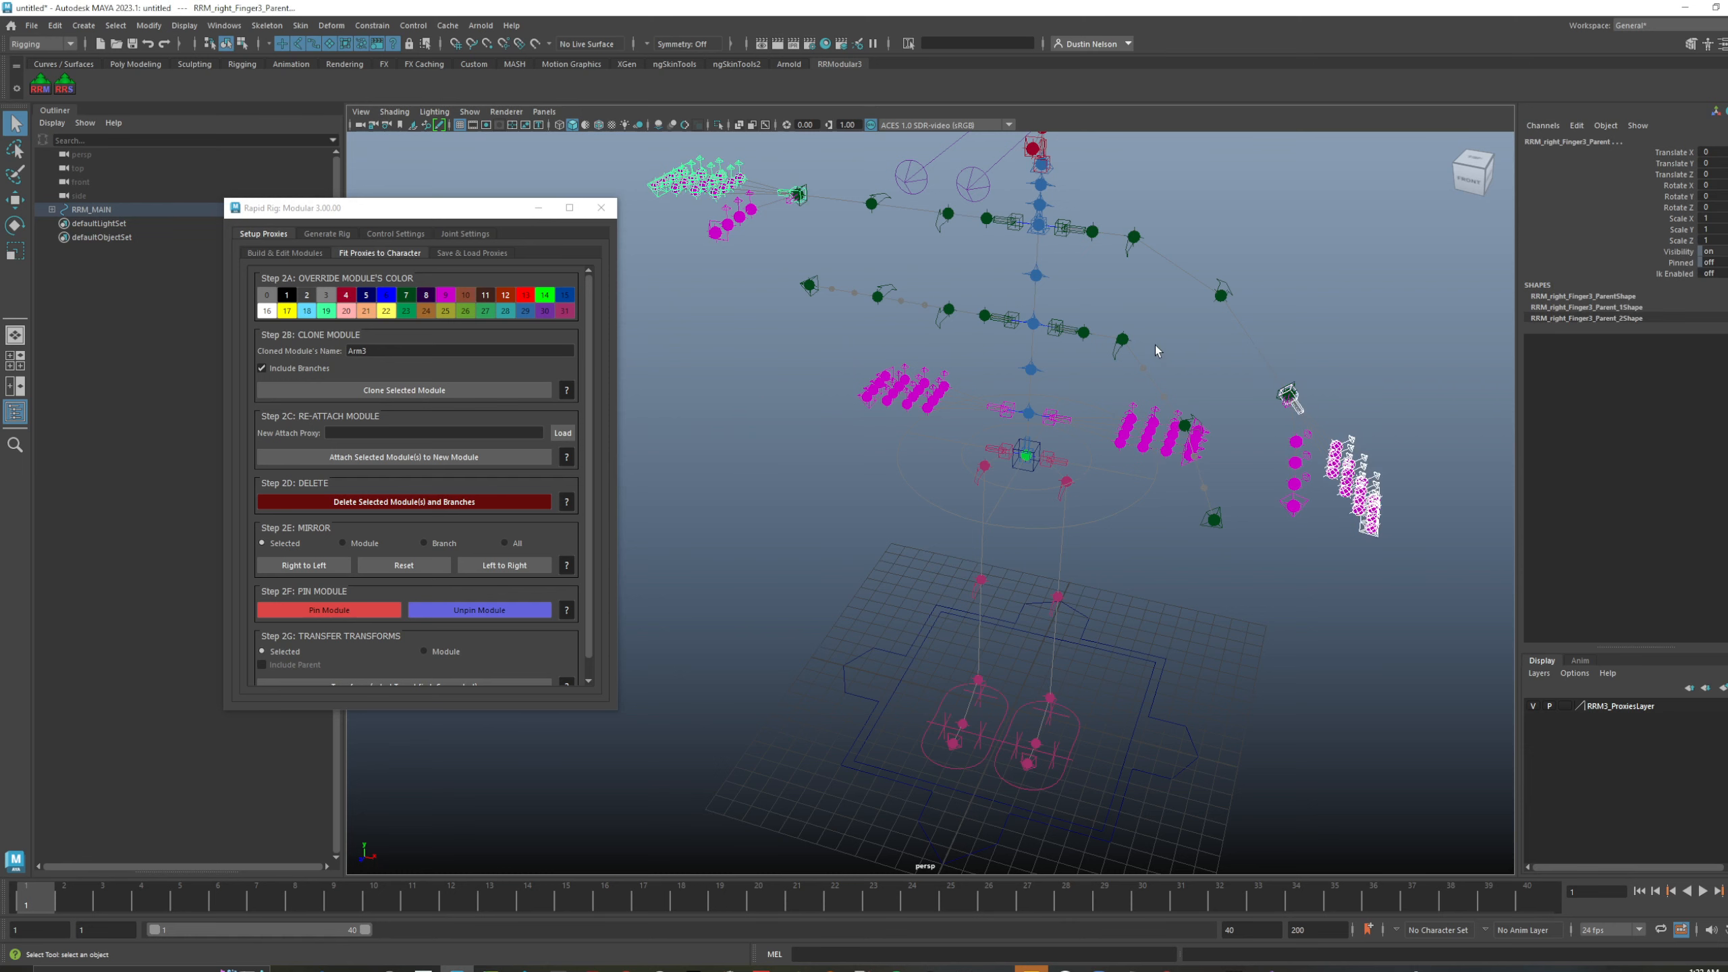
- Move the original arm module's left parent proxy up to about 4.056 in Translate Y
alt+right_drag(1155, 346, 1078, 340)
key(w)
click(1028, 298)
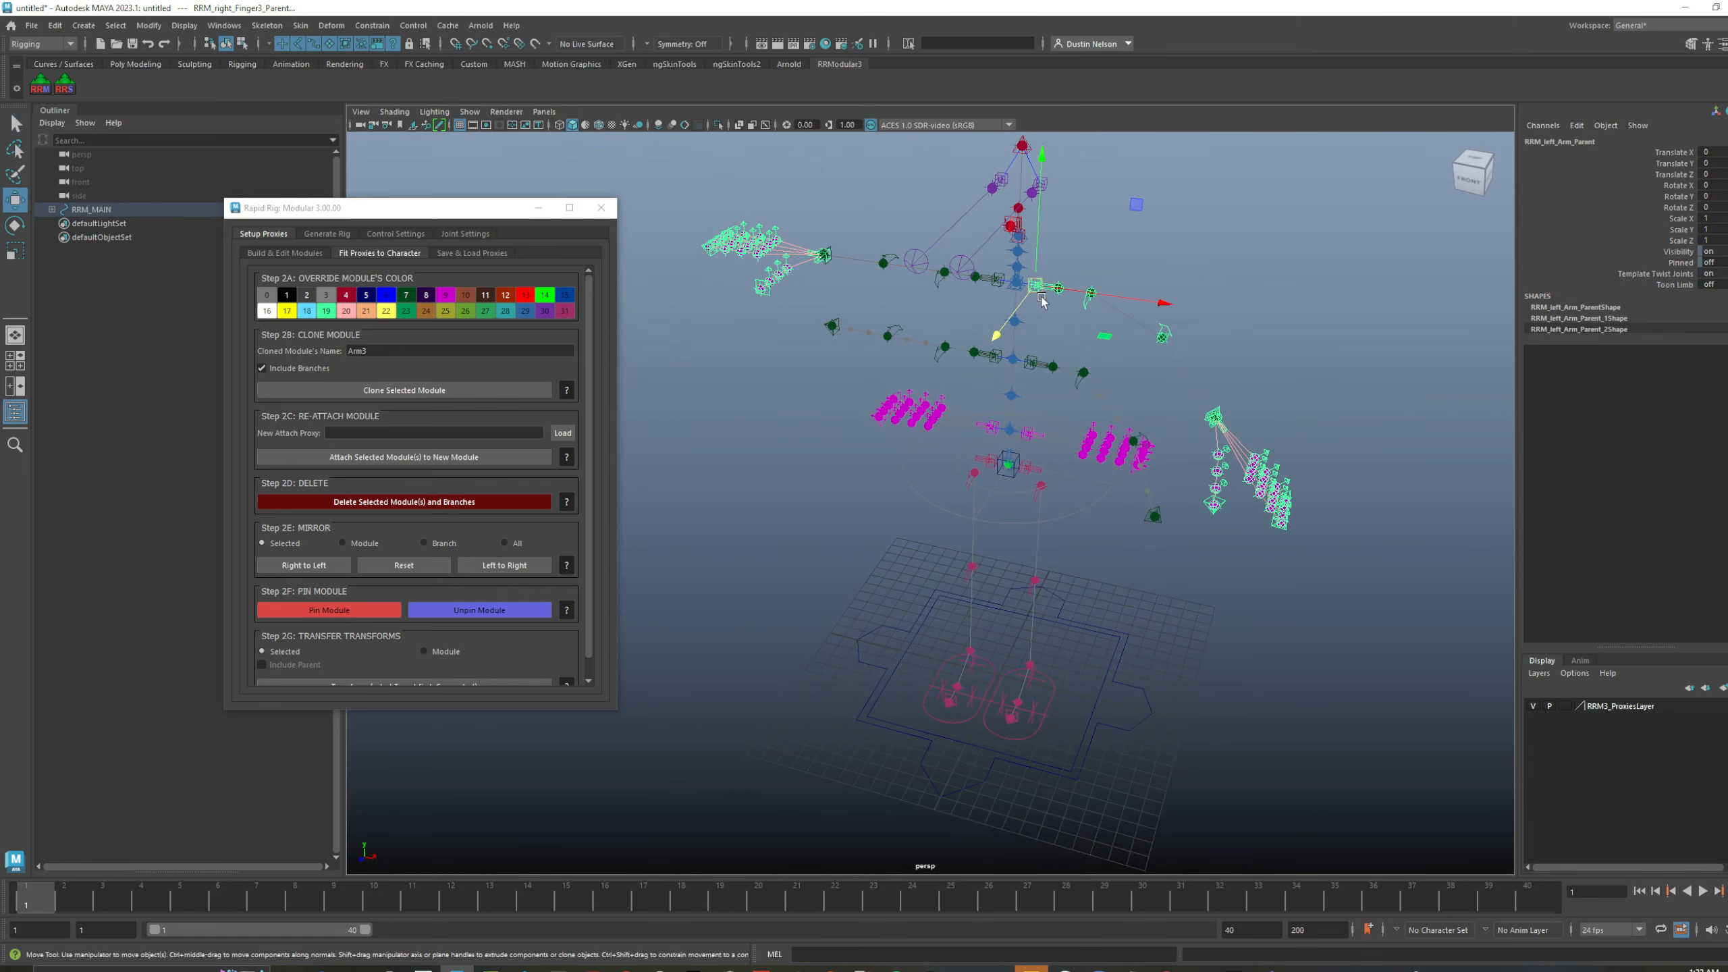
drag(1002, 257, 1003, 182)
alt+drag(1164, 255, 1141, 257)
scroll(1143, 256, down, 2)
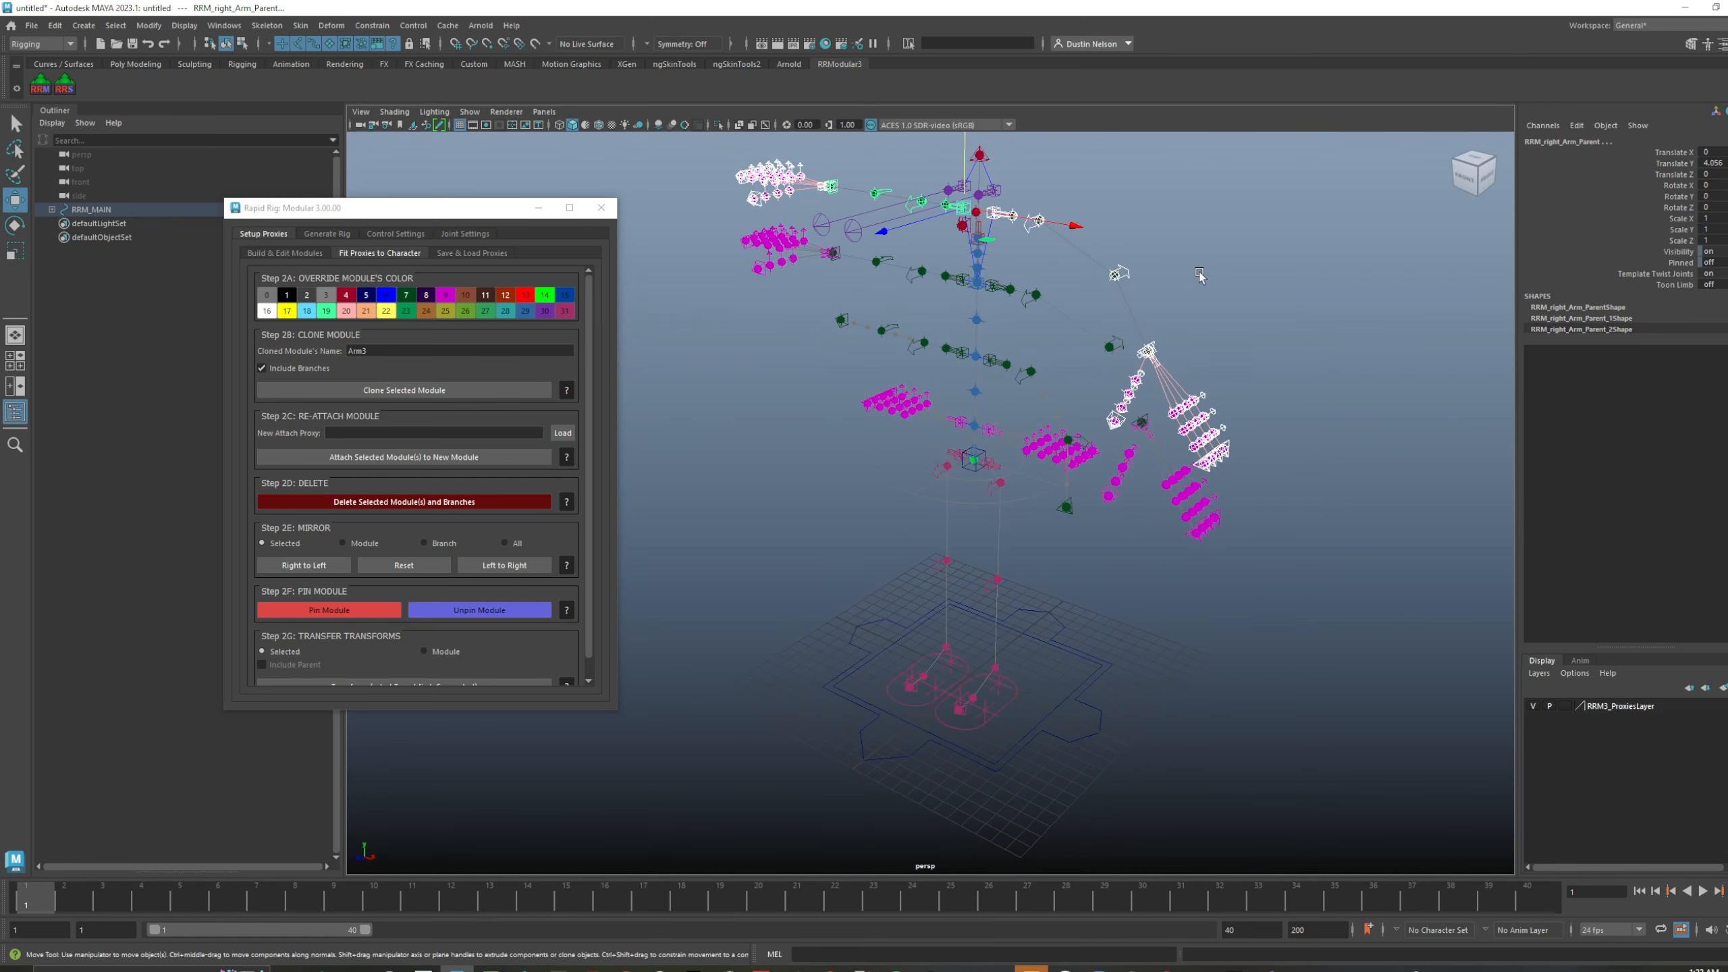
- Delete the raised original arm module together with its thumb and finger branches
click(1196, 268)
click(999, 207)
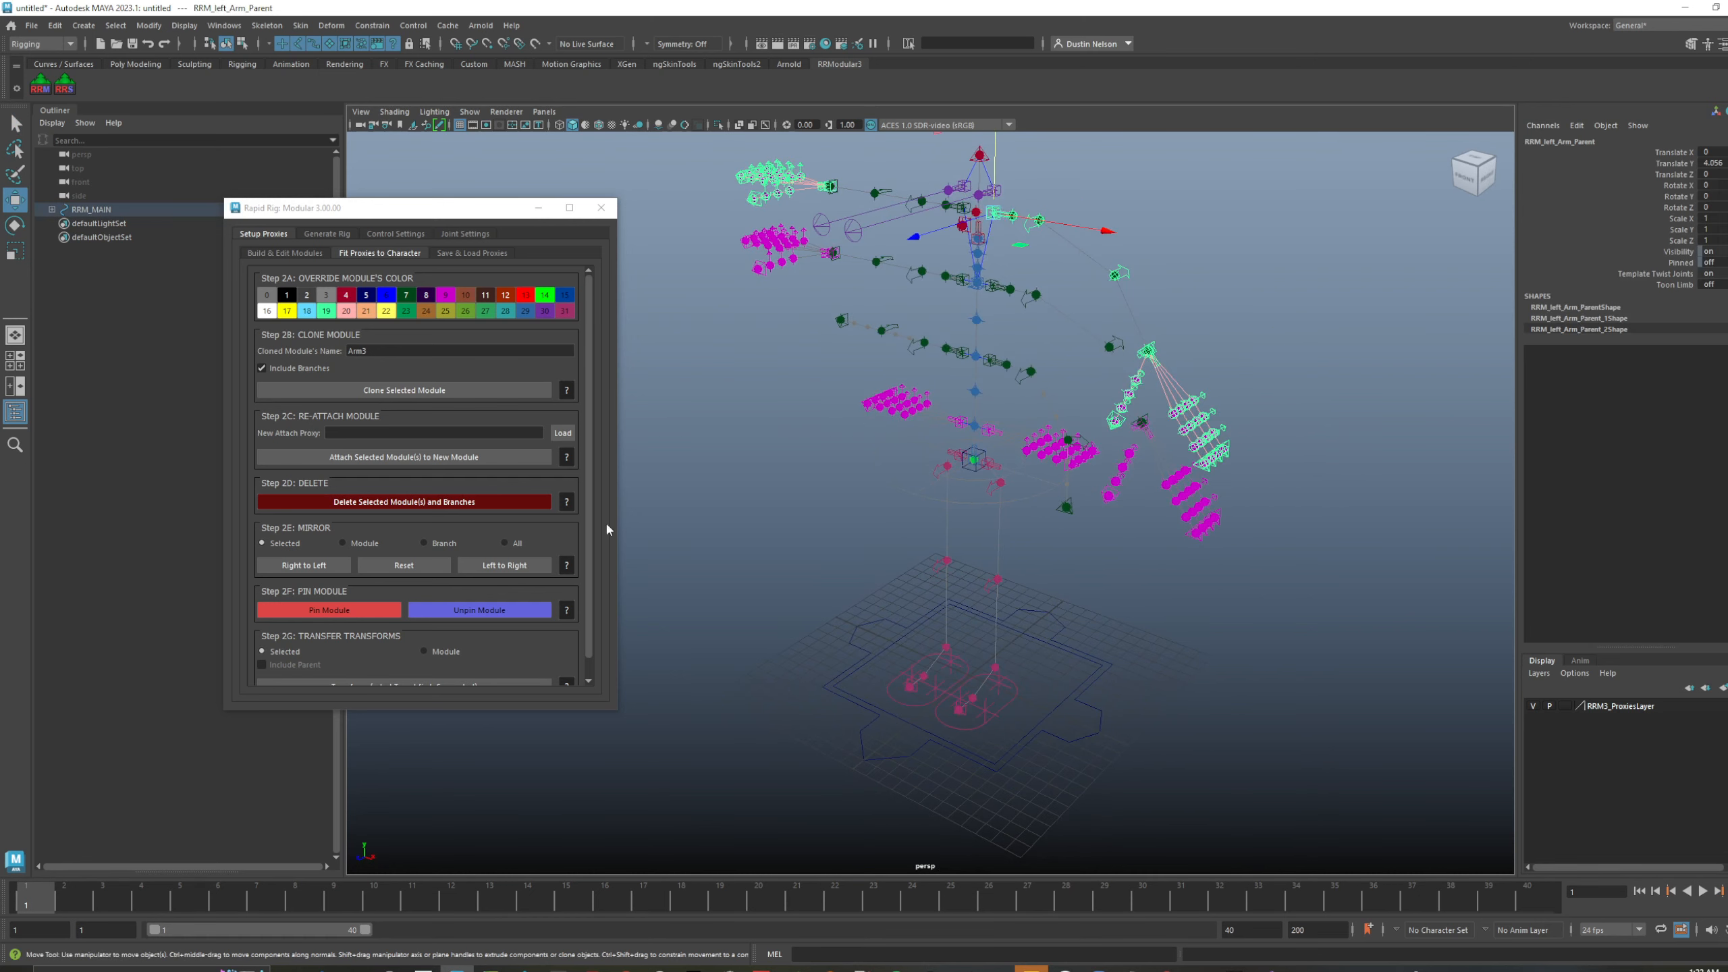
click(439, 502)
click(851, 492)
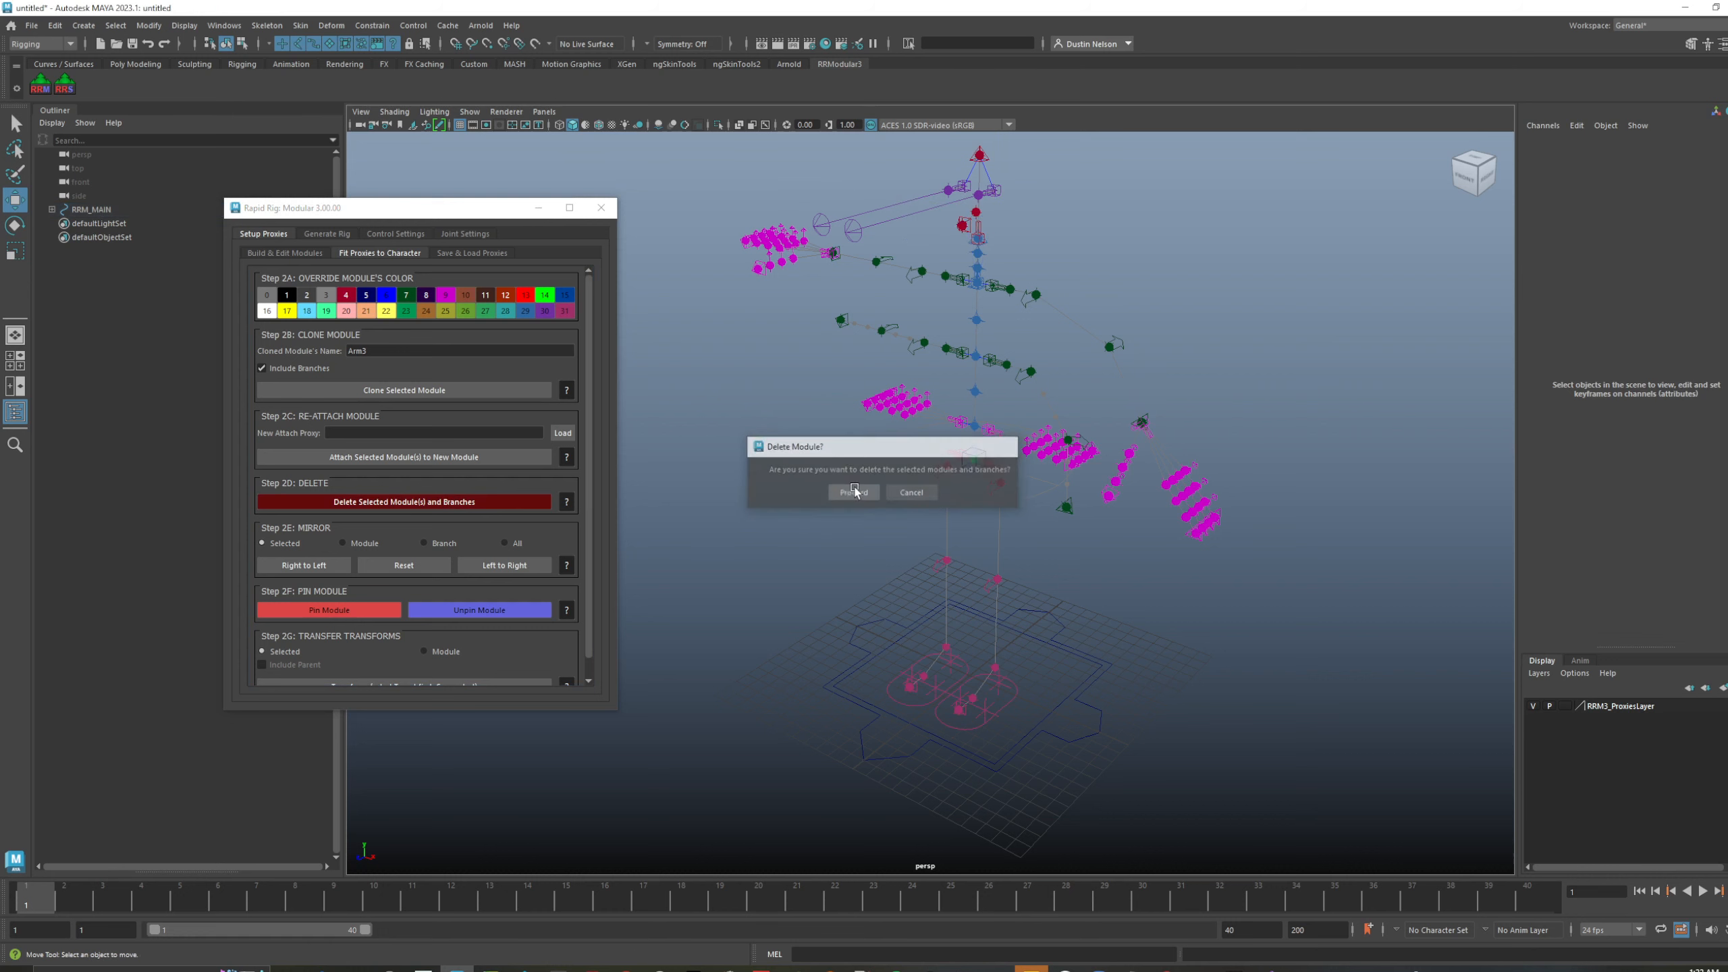
alt+drag(966, 337, 1082, 336)
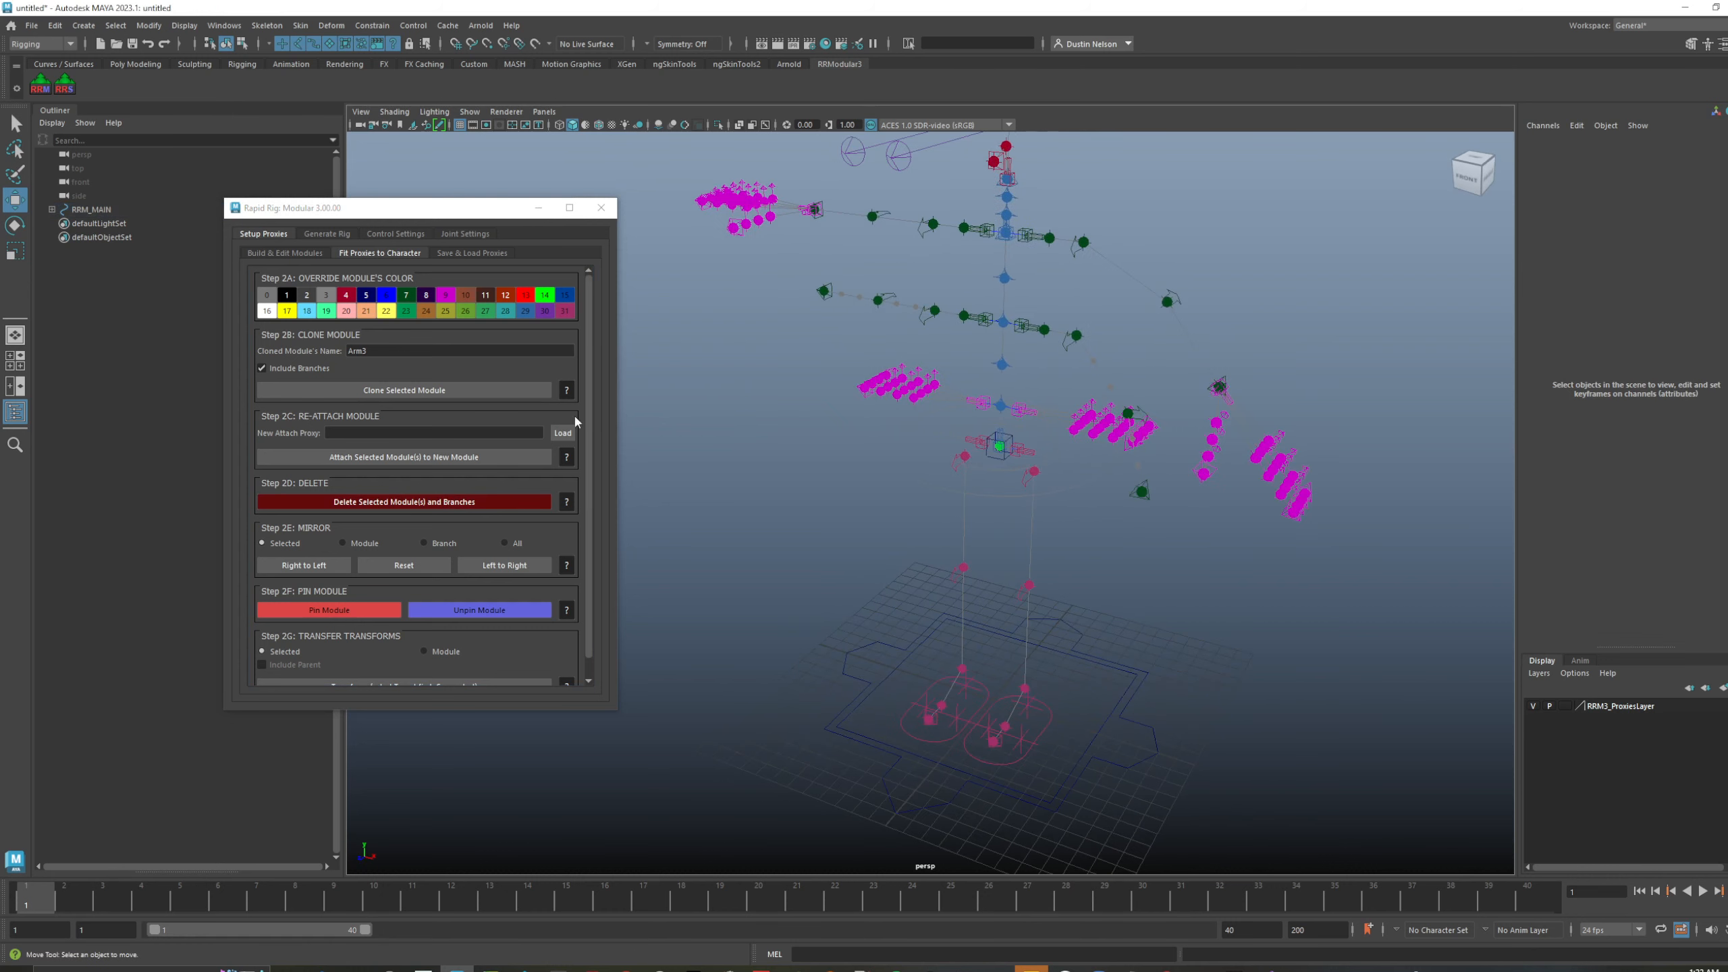
- Try mirroring all proxies from left to right and undo the recent module edits
click(505, 543)
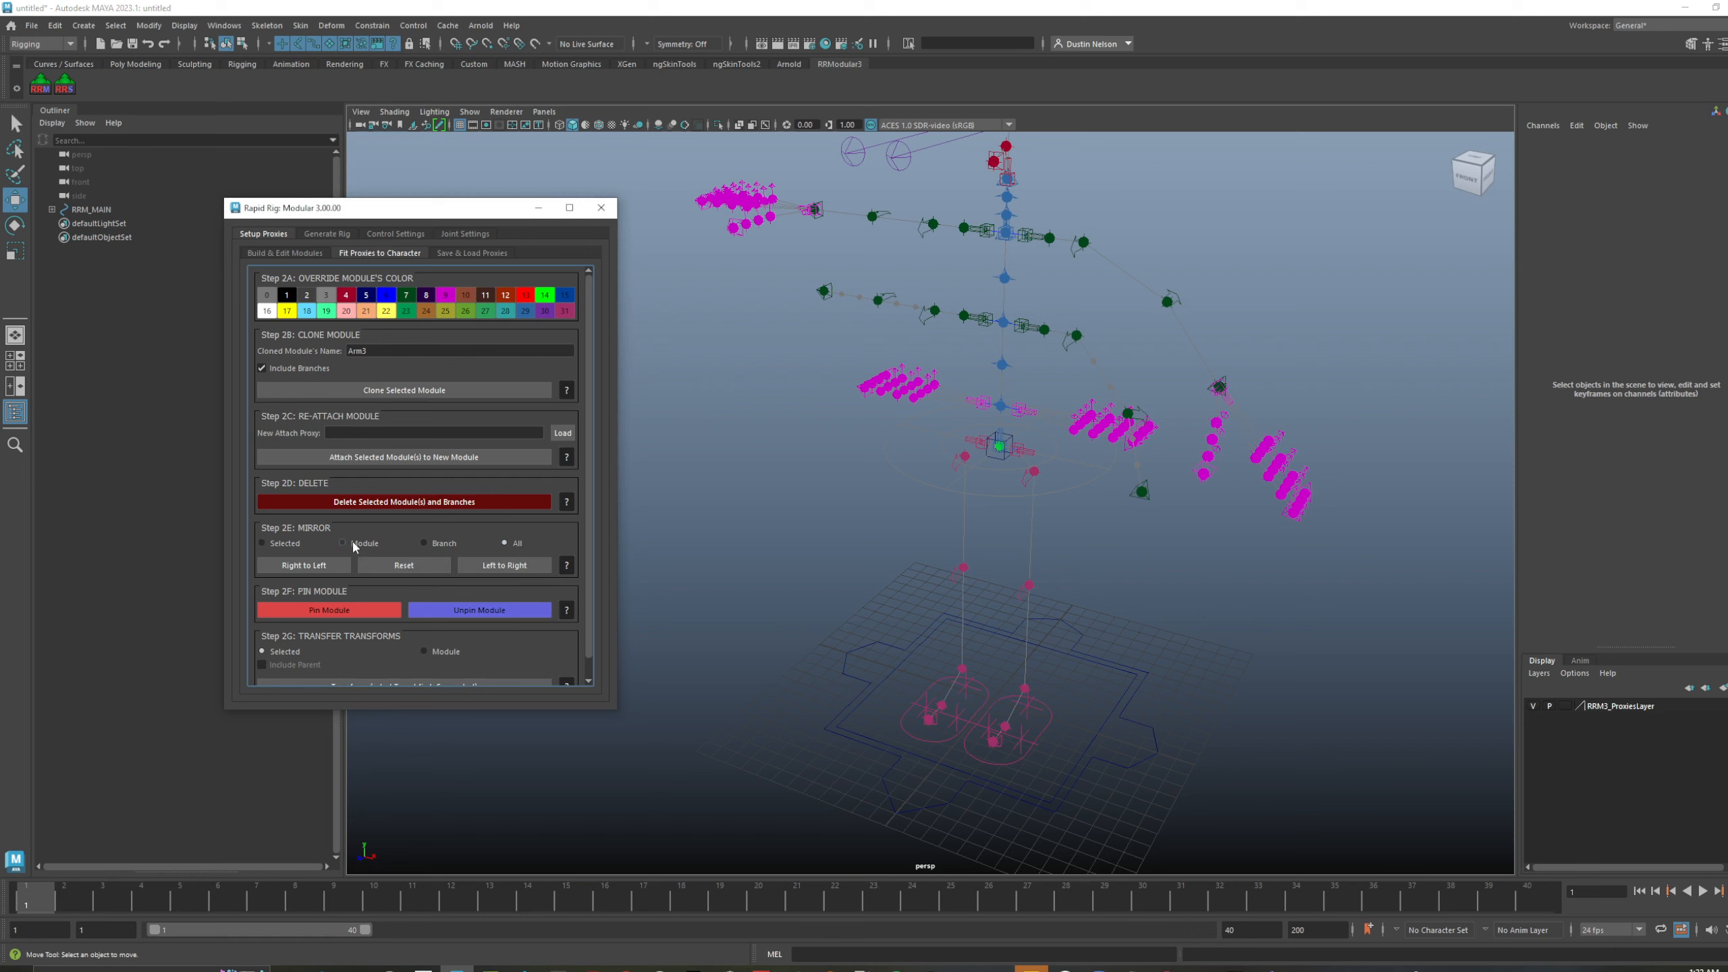
click(504, 565)
key(ctrl+z)
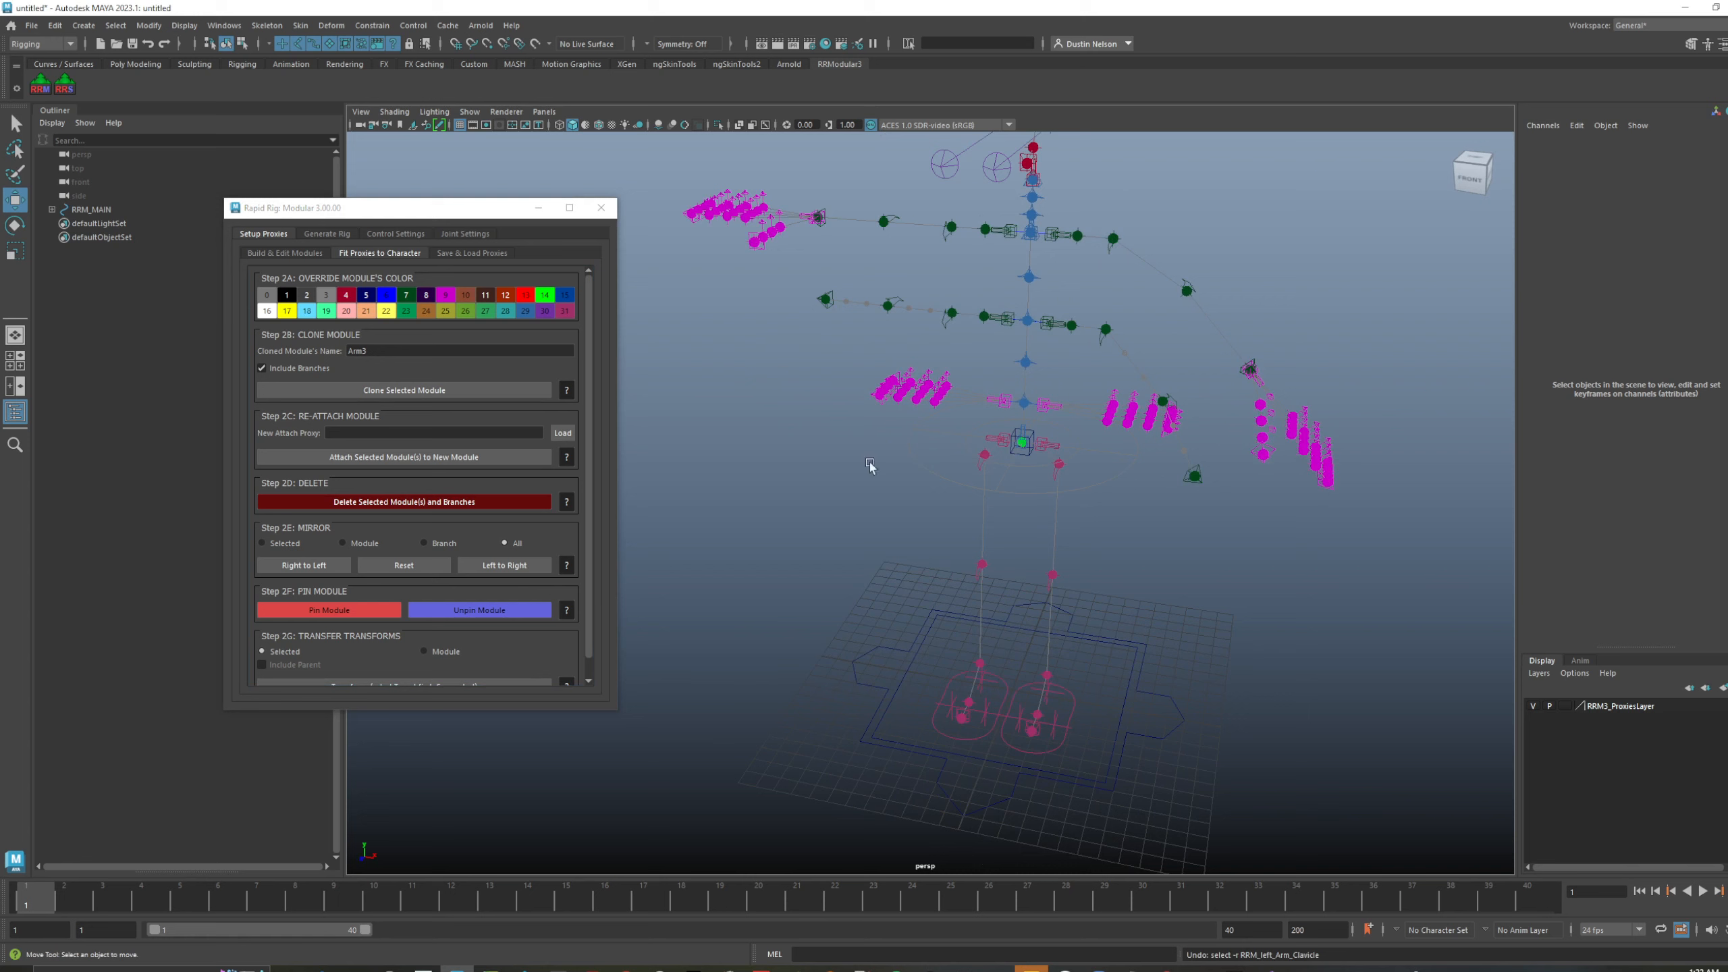
- Mirror only the Arm3 module's proxies from right to left, starting from its right shoulder proxy
click(952, 227)
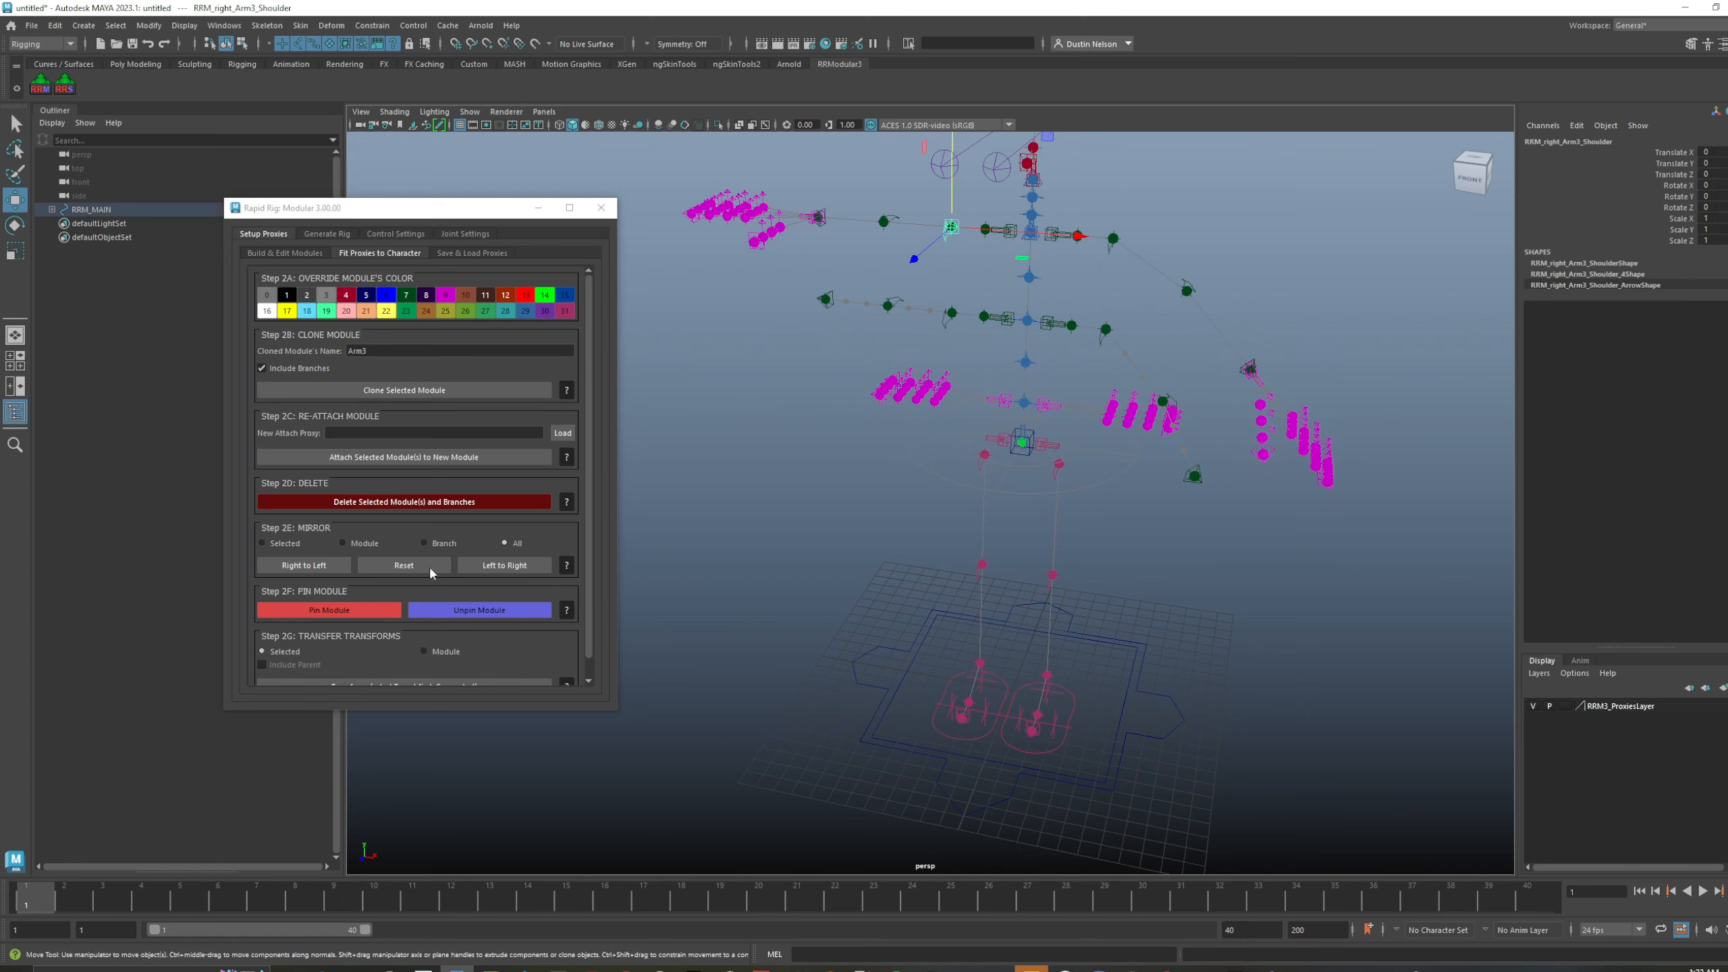
click(361, 546)
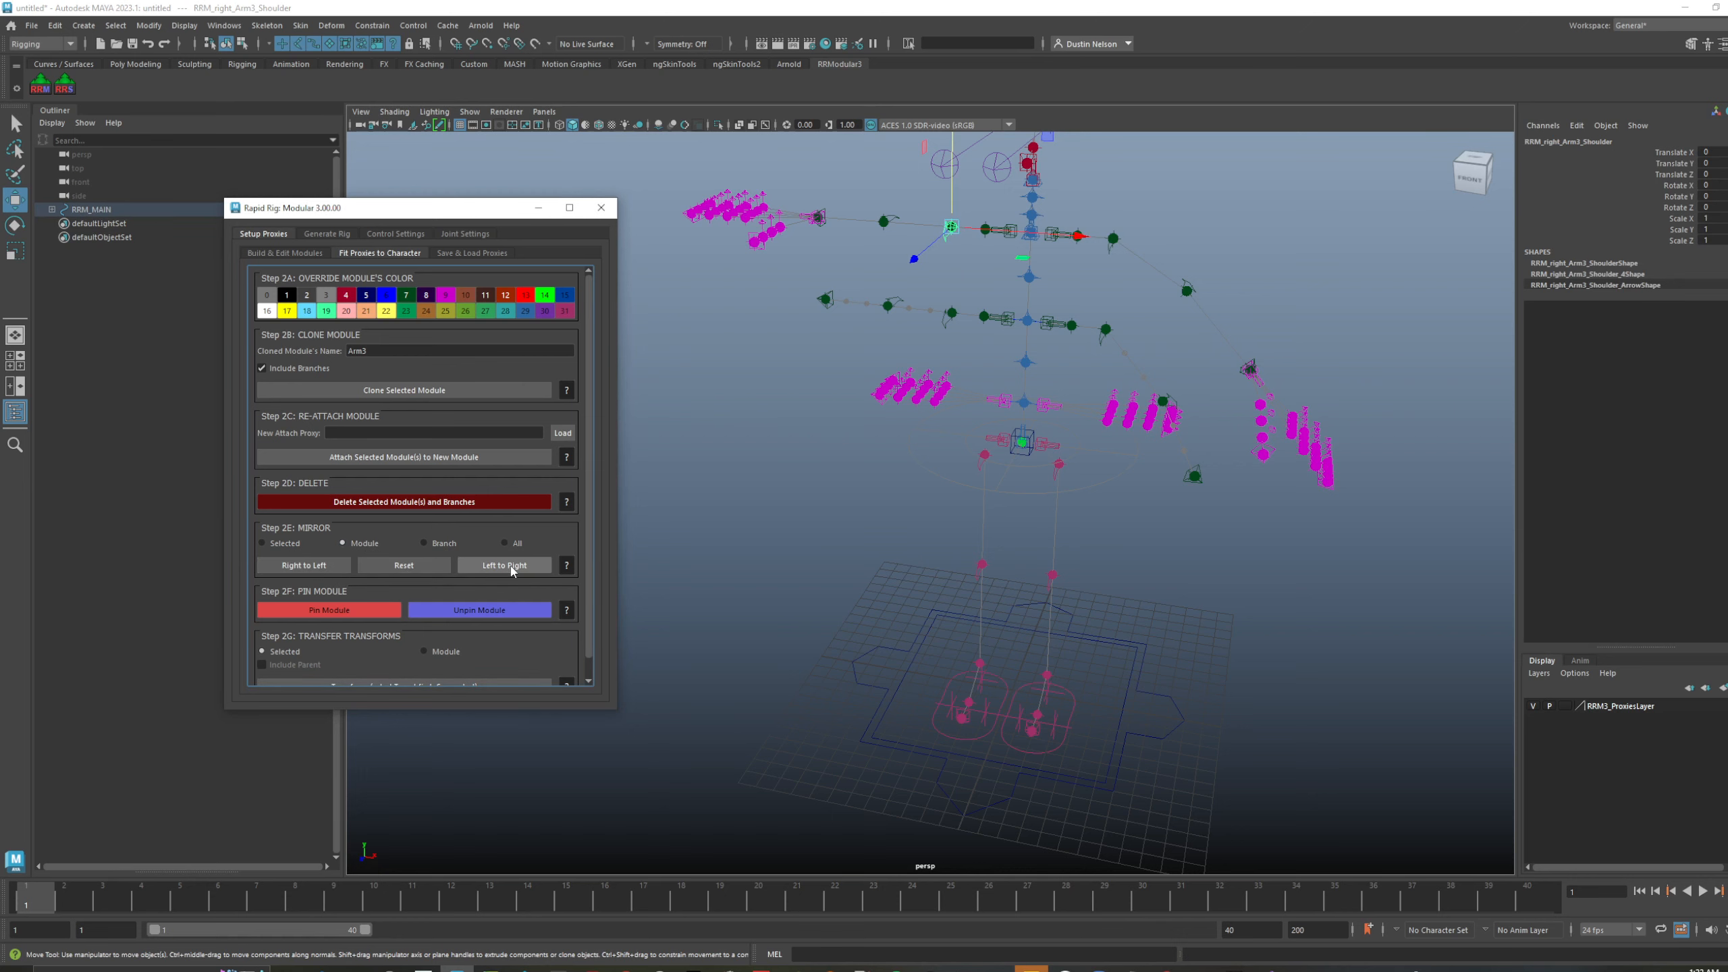
click(304, 565)
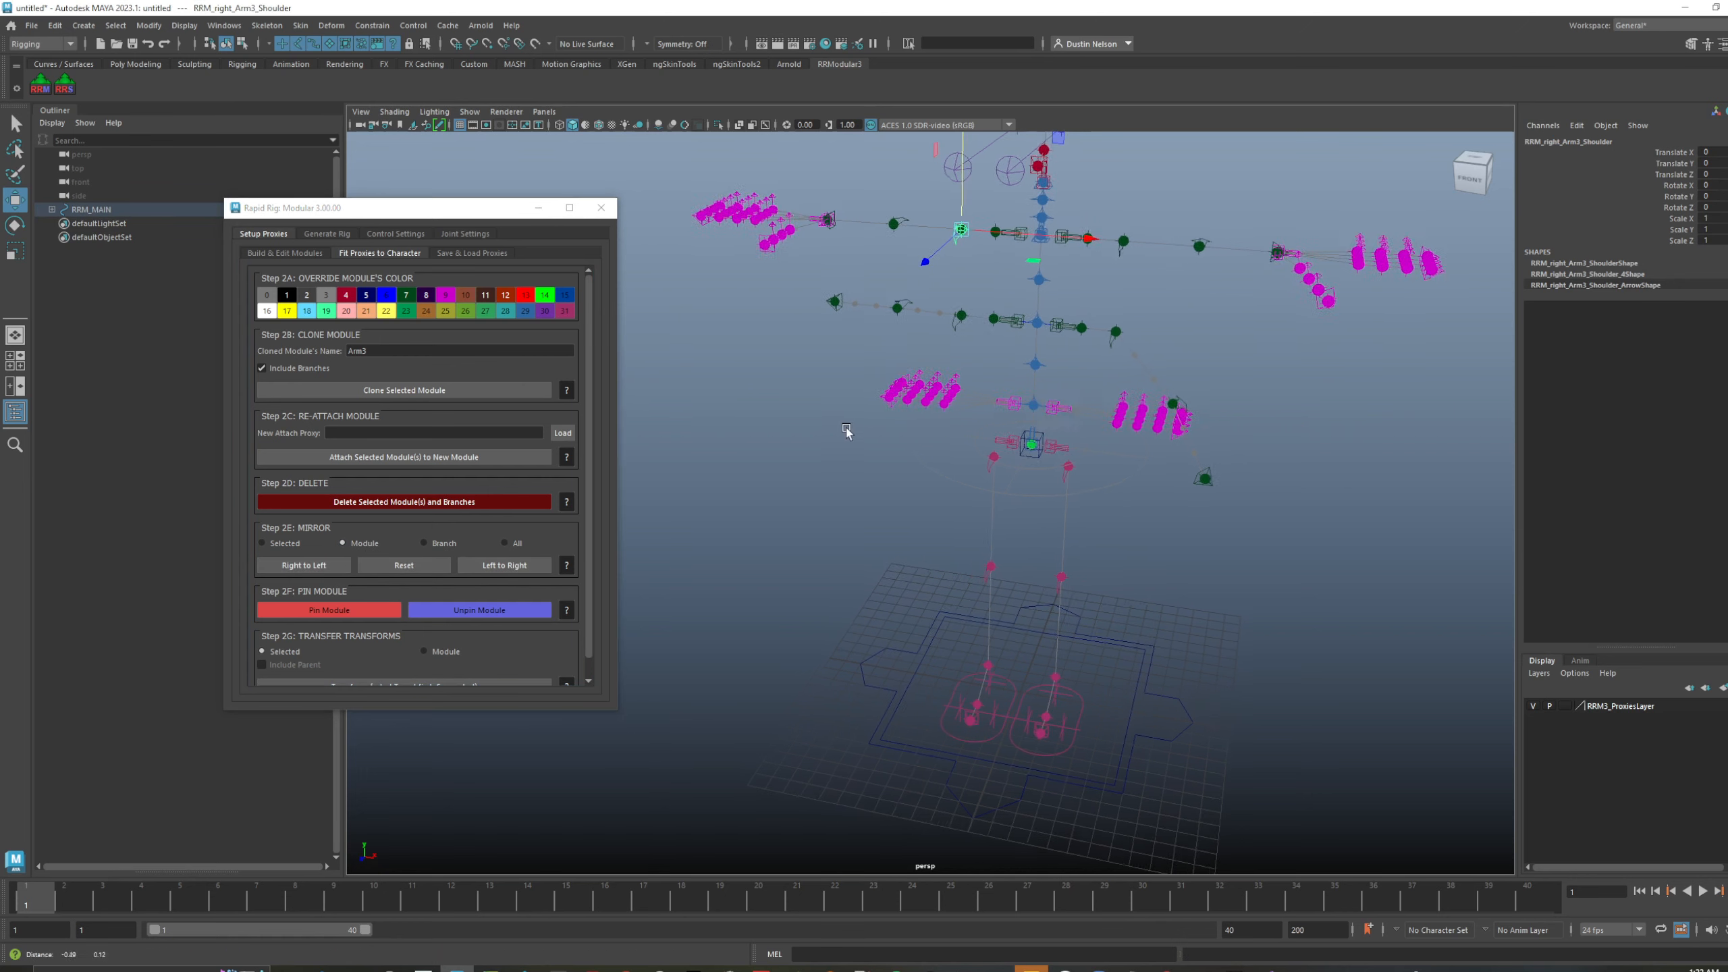
- Delete the fkTest module together with its branches
mouse_move(1156, 268)
alt+mouse_down()
mouse_move(1115, 332)
mouse_move(1078, 337)
alt+mouse_up()
mouse_move(1184, 425)
alt+mouse_down()
mouse_move(1121, 438)
mouse_move(1088, 415)
alt+mouse_up()
click(1086, 412)
key(Up)
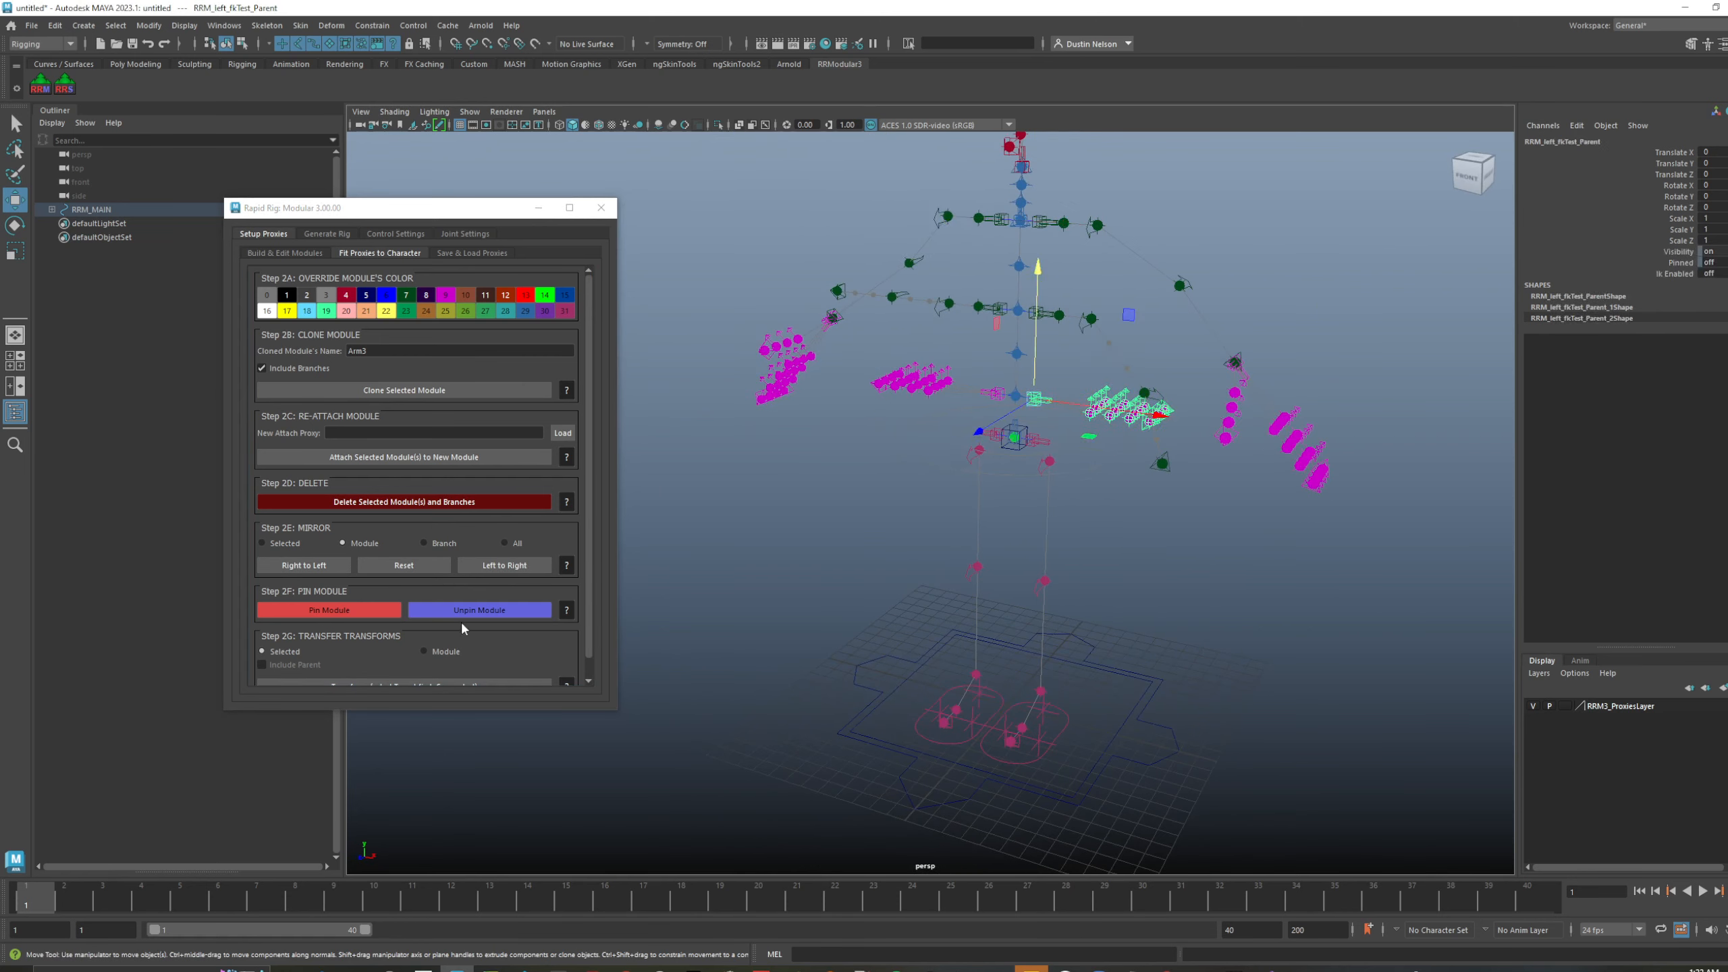
click(477, 502)
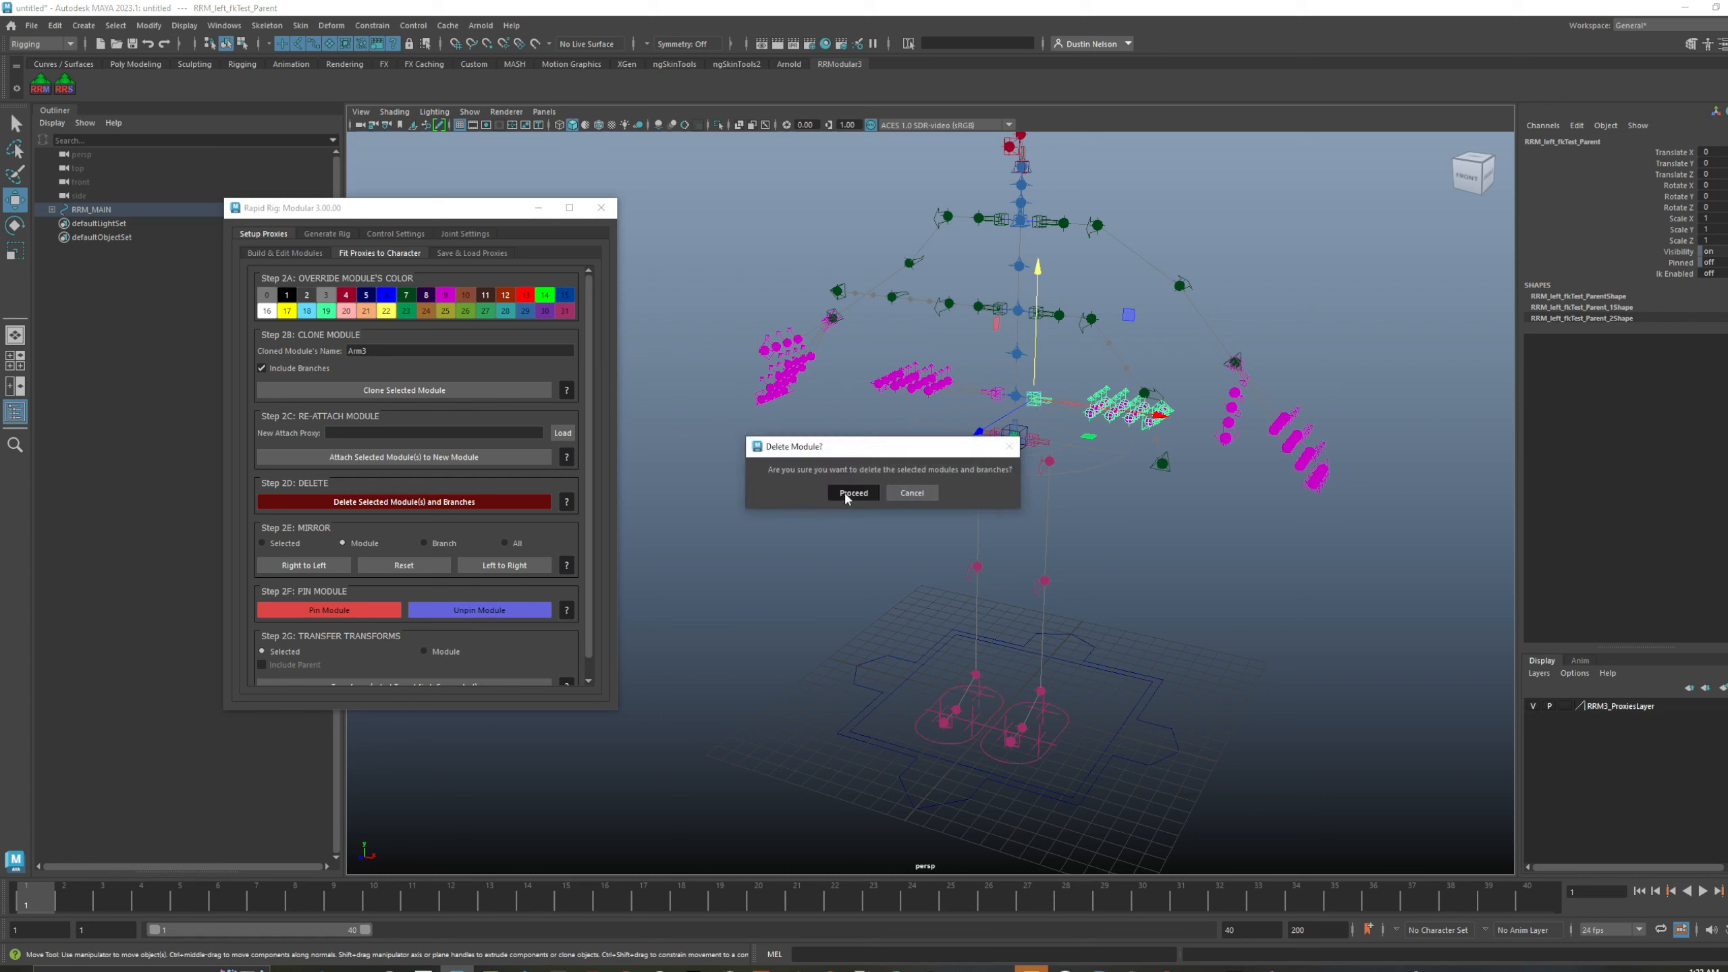
click(823, 496)
- Move both knee proxies forward together to about 2.28 in Translate Z
alt+drag(1069, 564, 1023, 557)
drag(911, 539, 1027, 606)
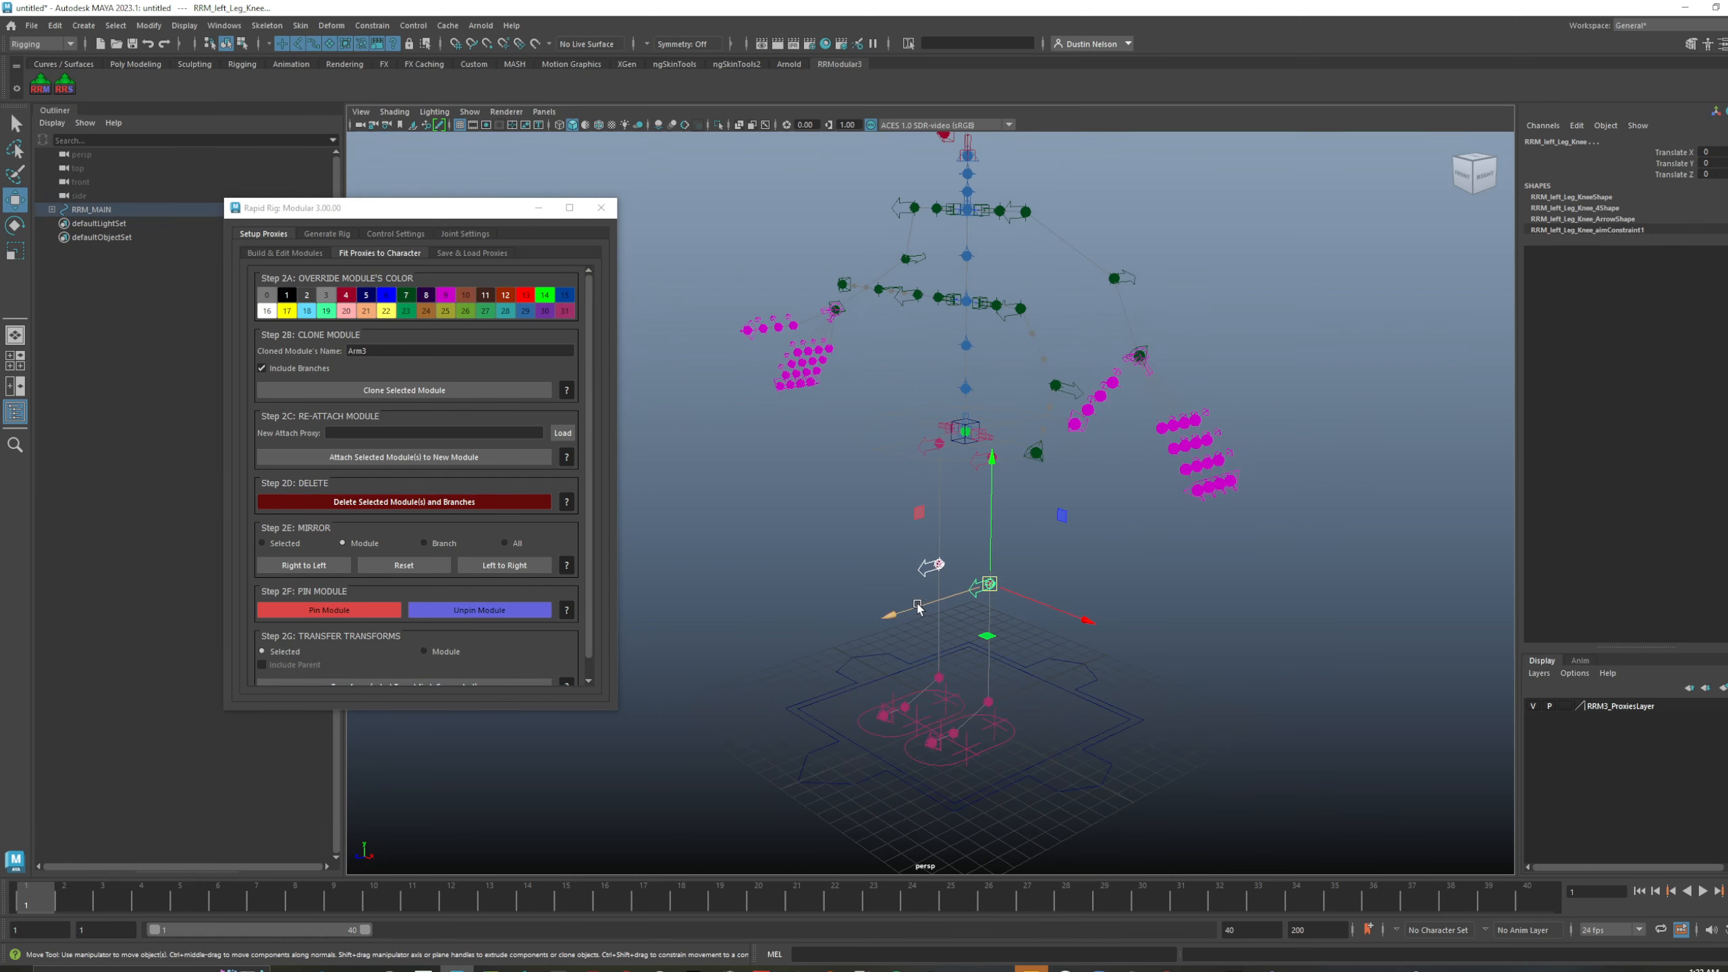
drag(915, 608, 883, 618)
alt+drag(1081, 535, 1137, 509)
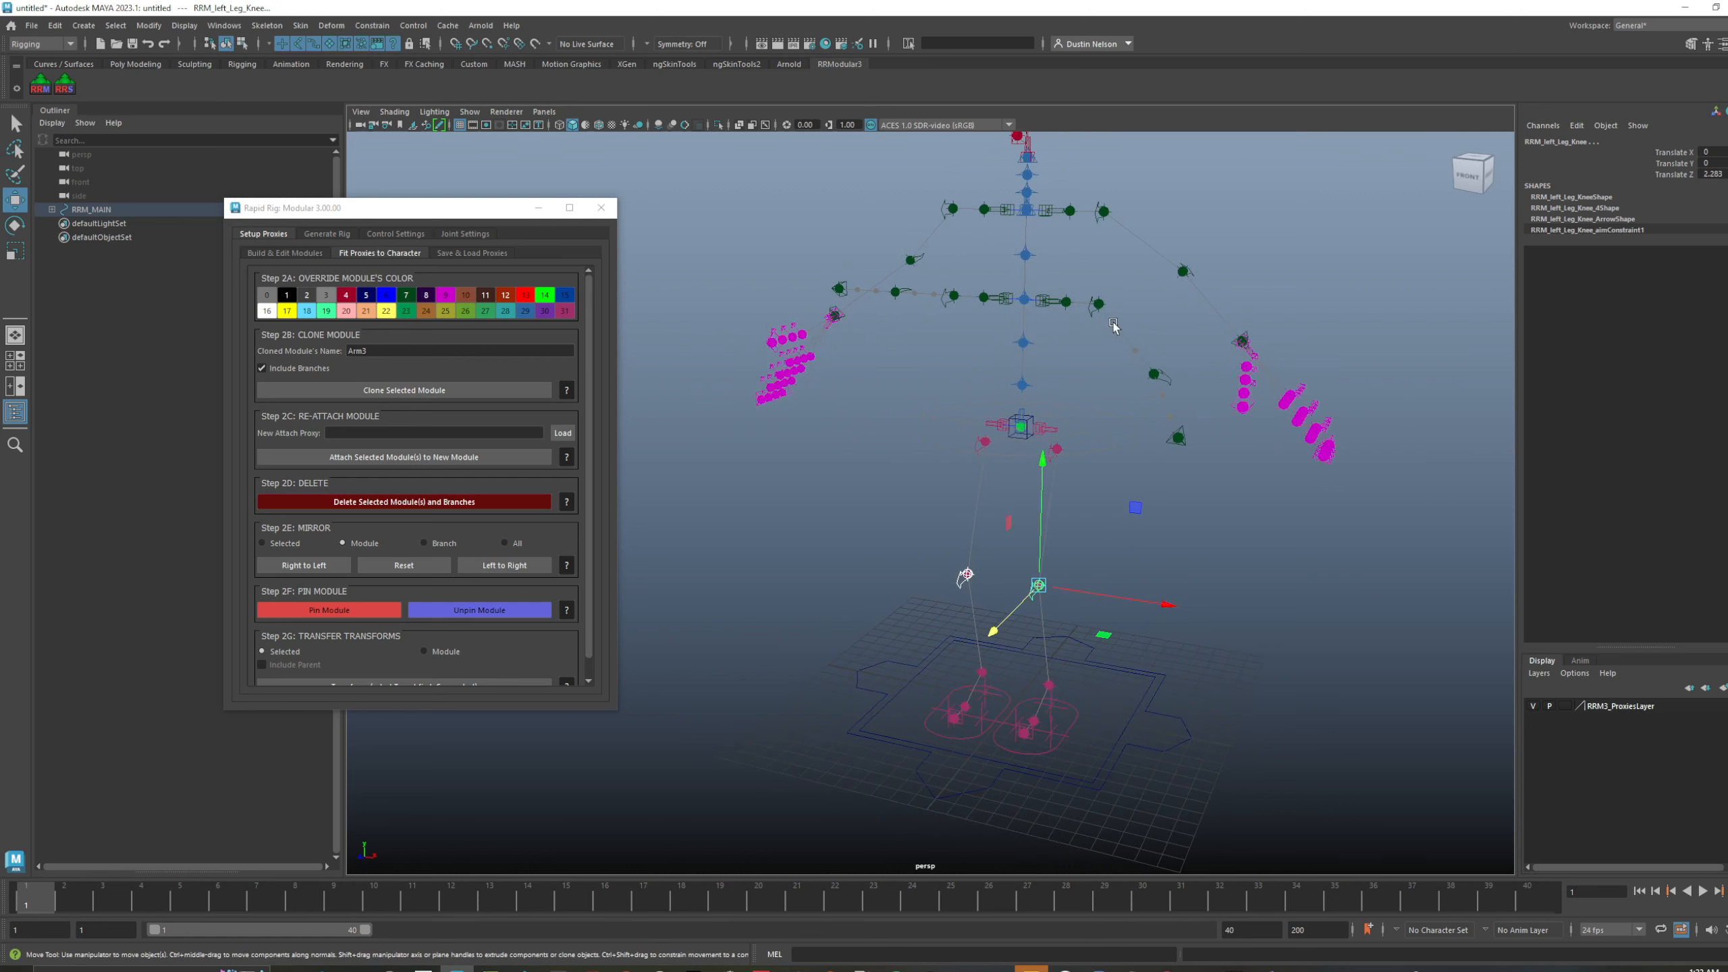
- Delete the Arm2 module together with its thumb and finger branches
click(1097, 305)
click(535, 505)
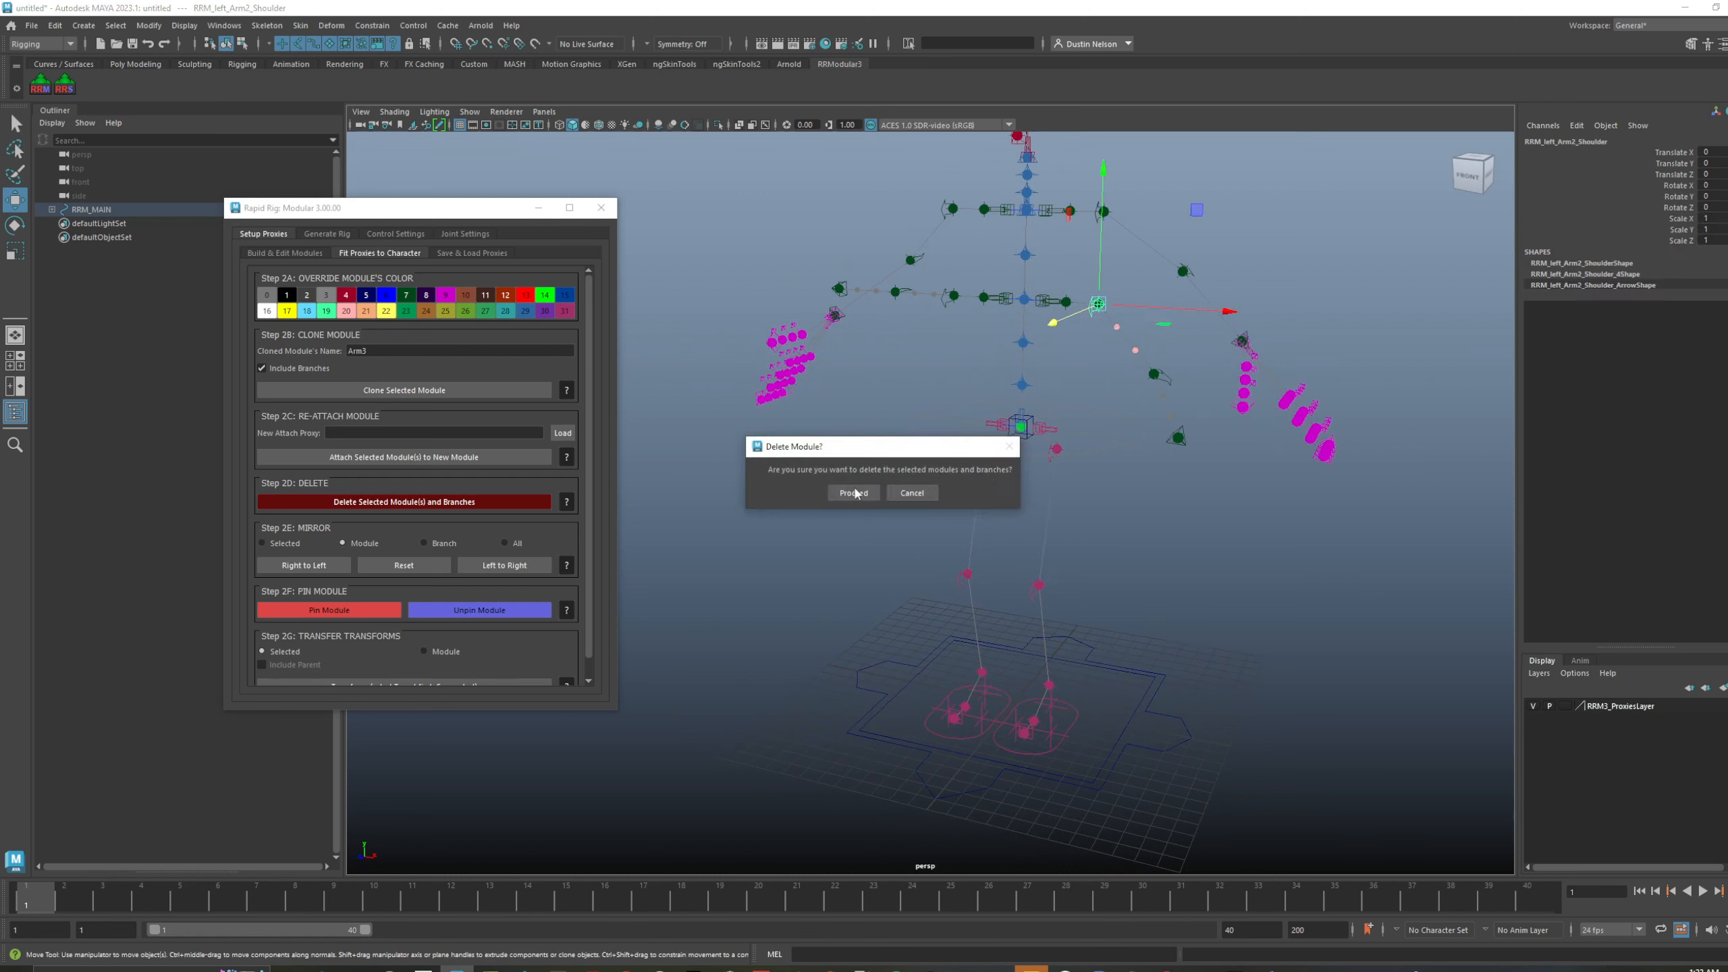
click(823, 496)
- Move the left leg's ground proxy outward to about 2.194 in Translate X and rotate it to about 18.4 in Rotate Y
alt+right_drag(1154, 460, 1077, 475)
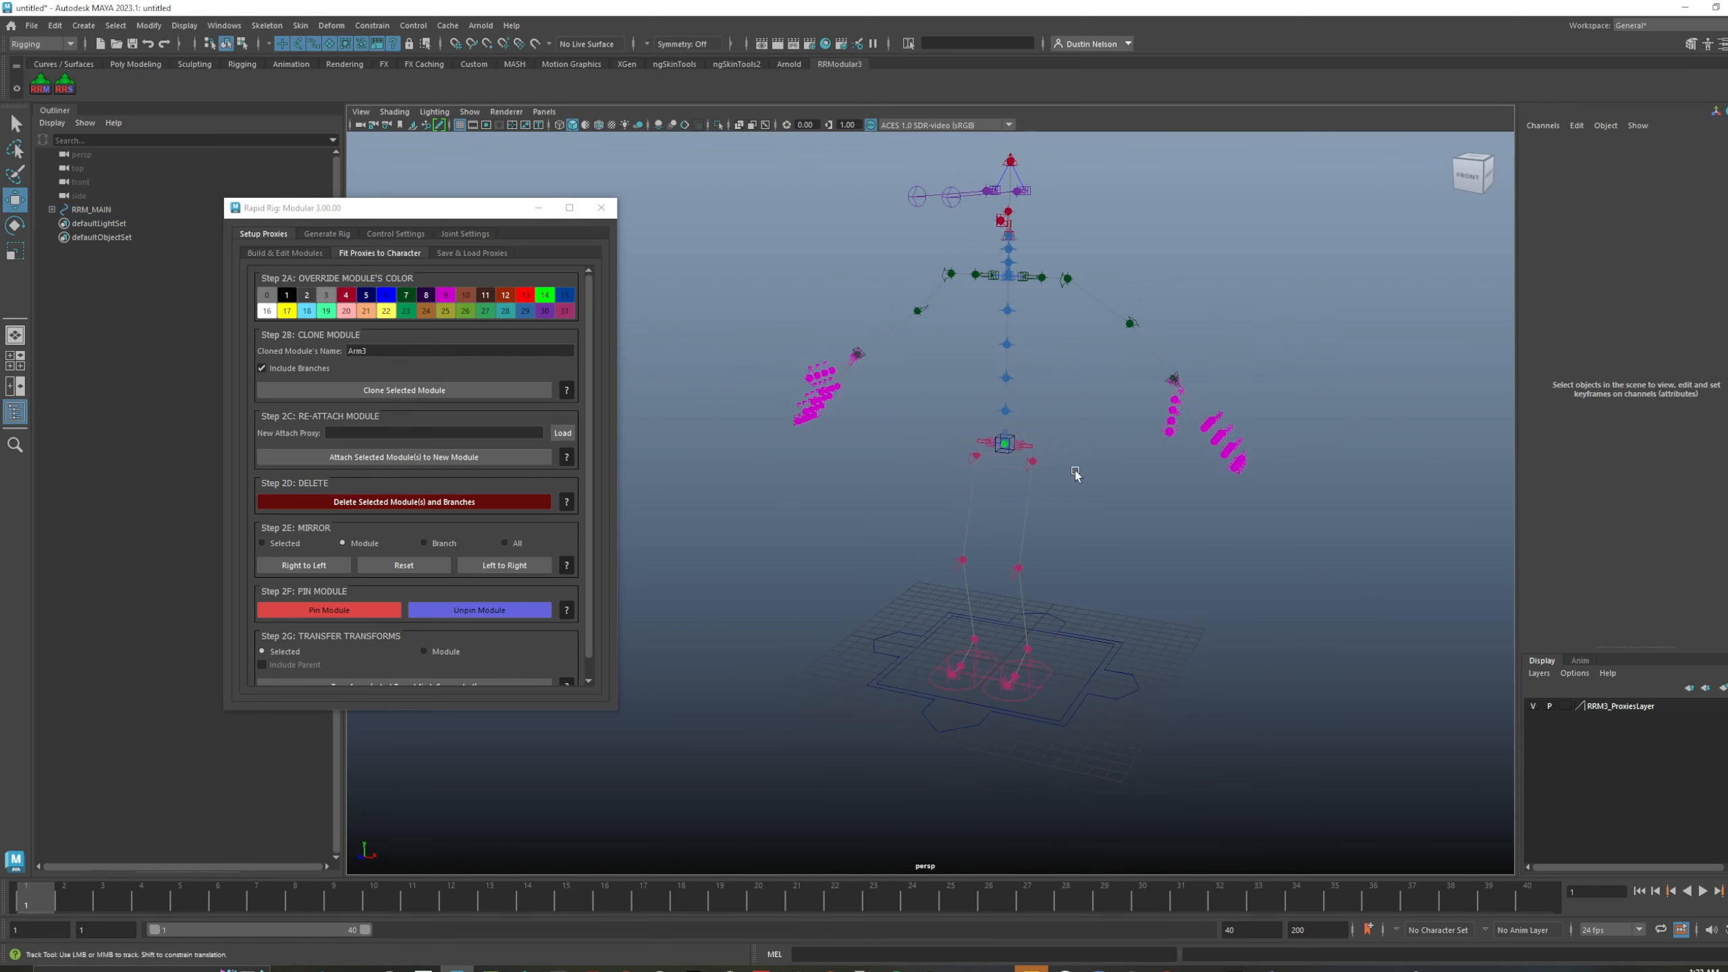
alt+middle_drag(1076, 475, 1102, 480)
click(1065, 686)
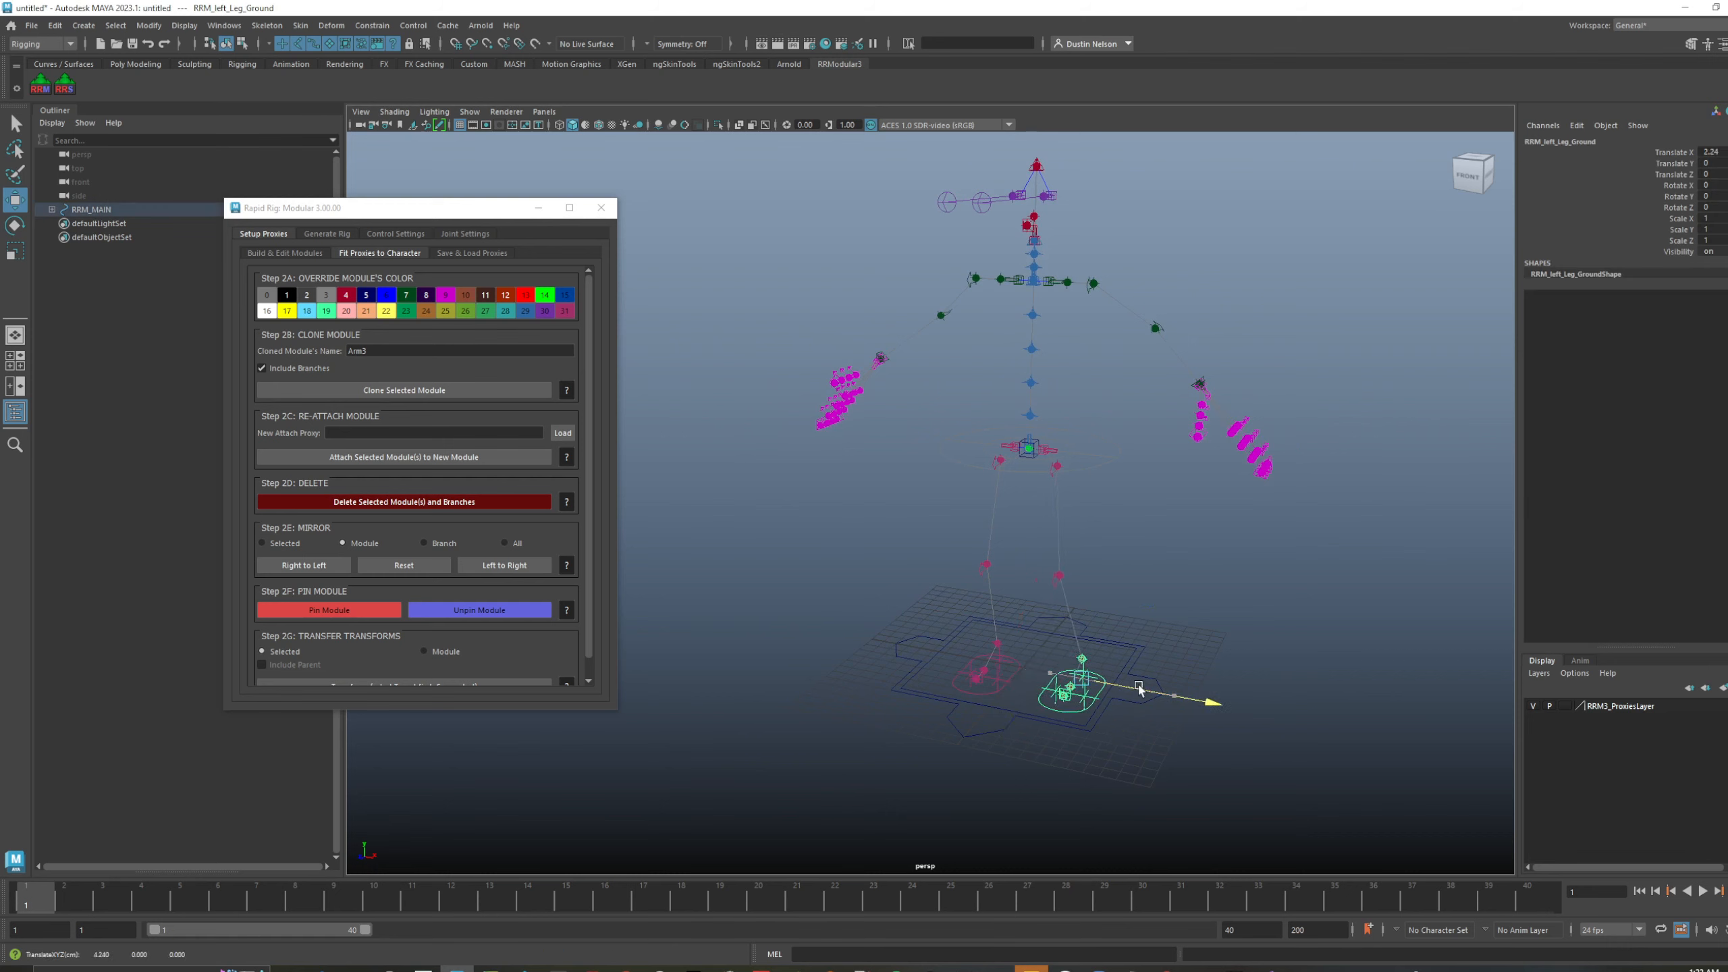
key(e)
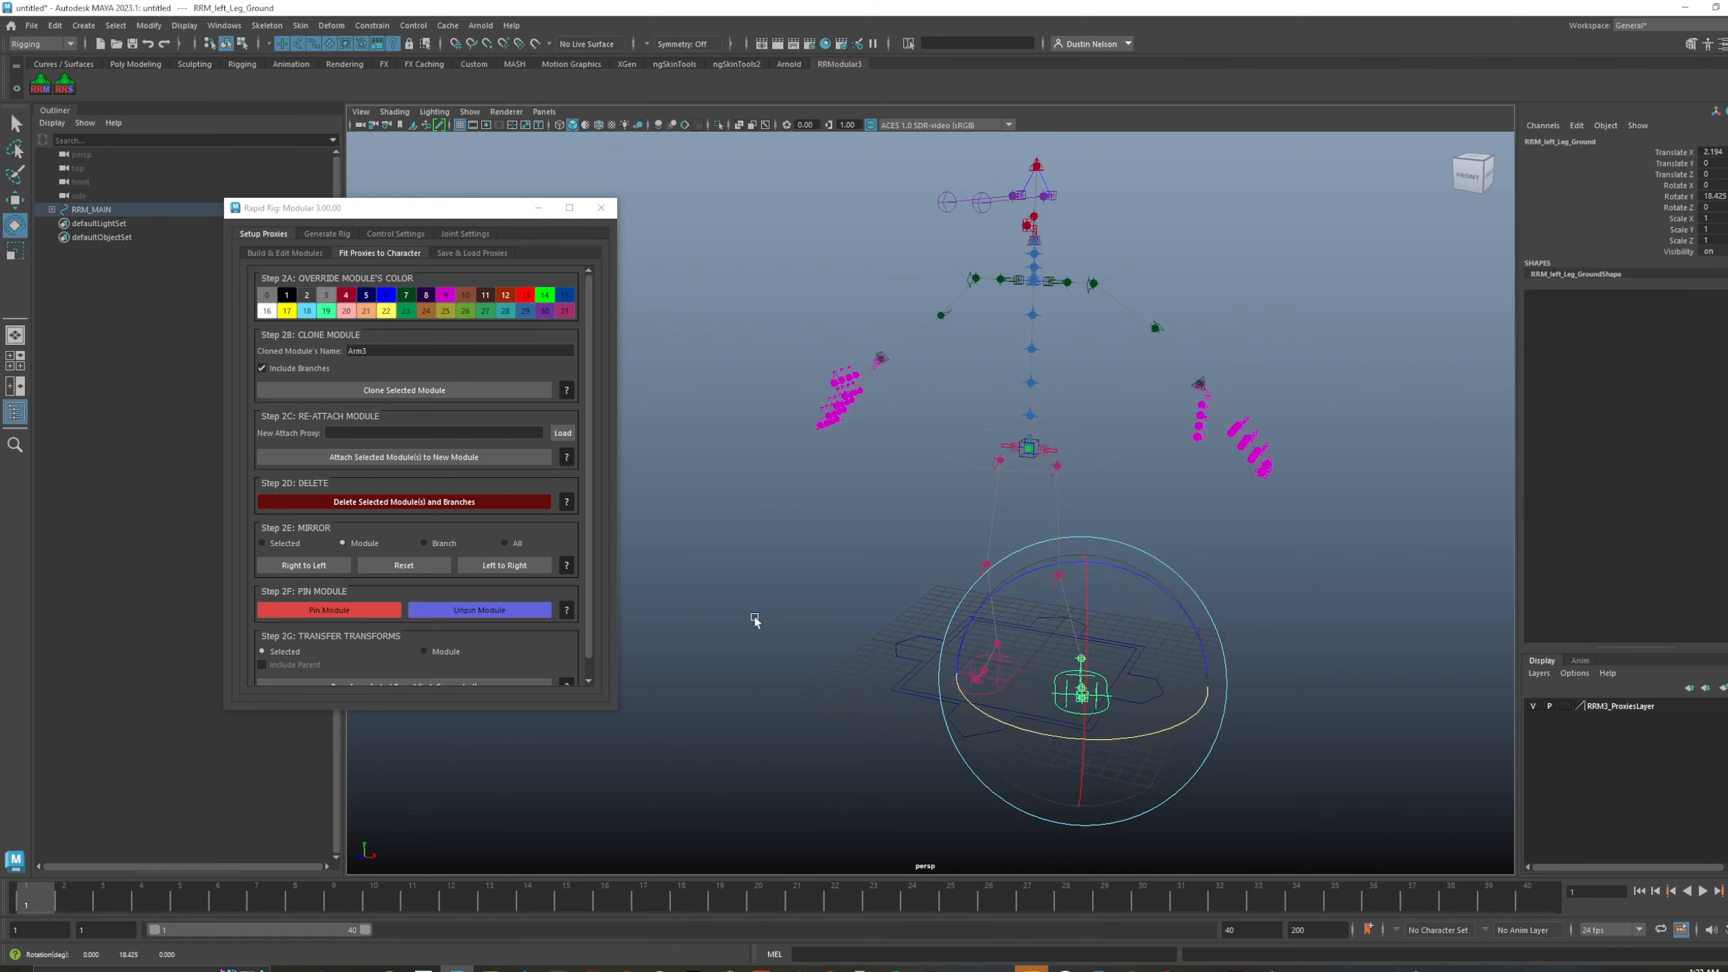
key(q)
- Move the left knee proxy to about 0.099 in Translate X and mirror all proxies from left to right
click(1056, 578)
key(w)
drag(1082, 578, 1100, 579)
click(505, 543)
click(505, 565)
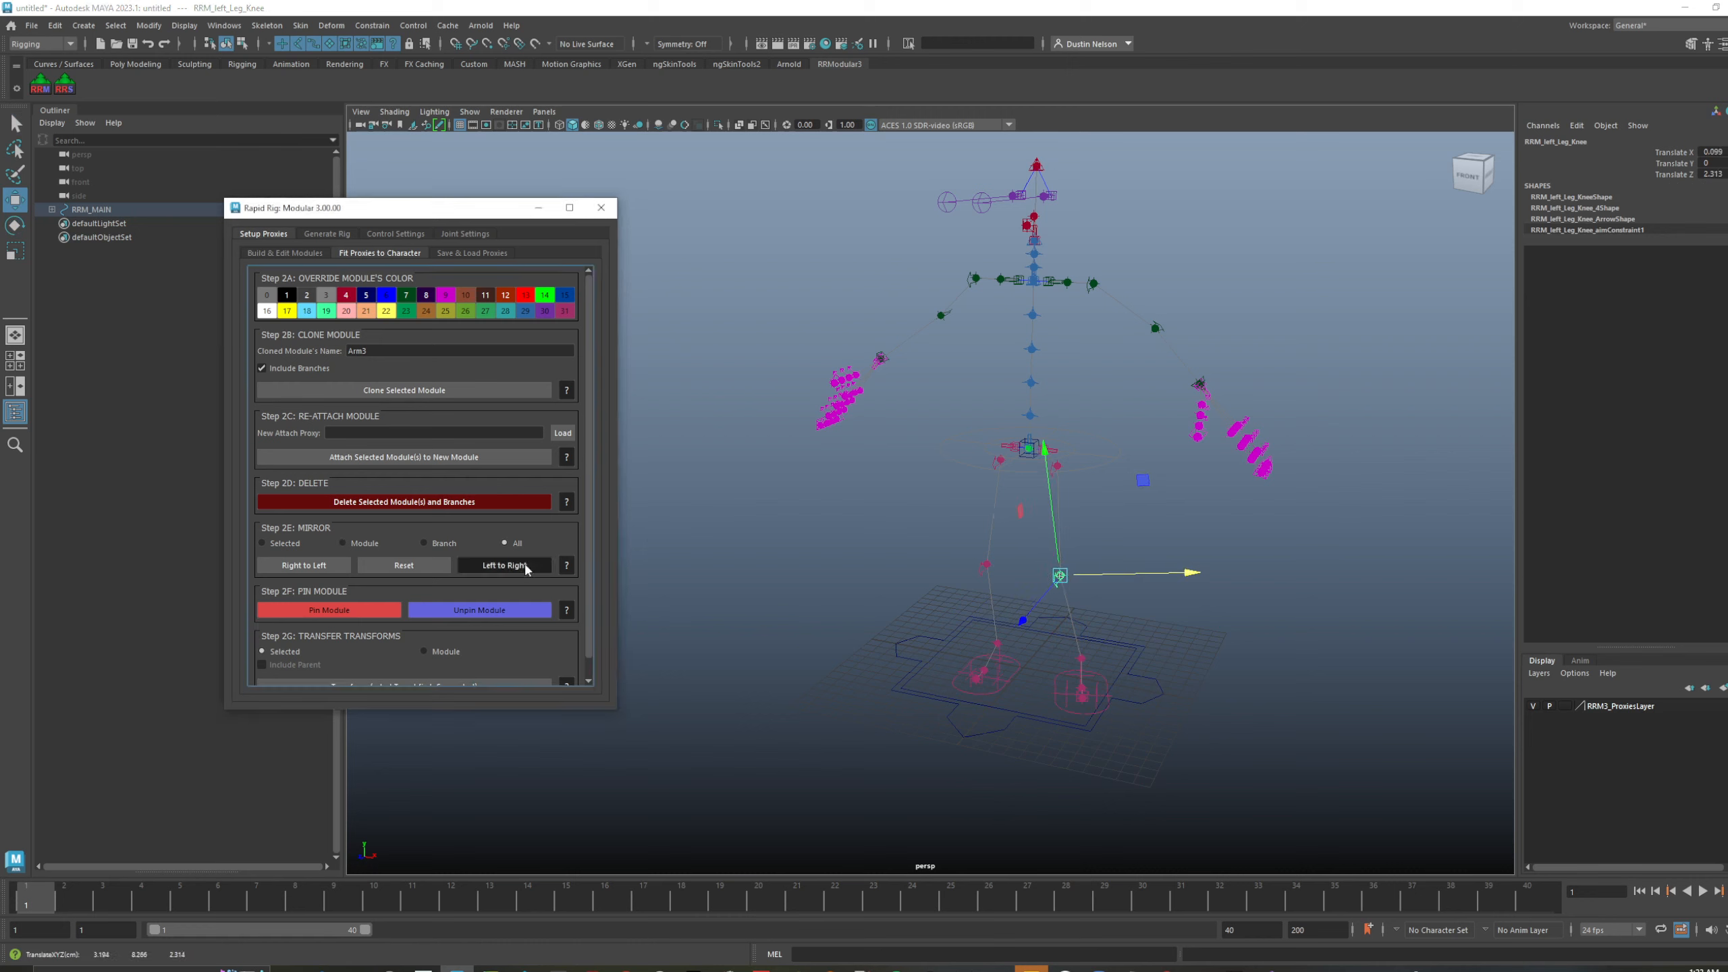
- Load the Arm3 module for editing from its left elbow proxy
scroll(938, 494, down, 3)
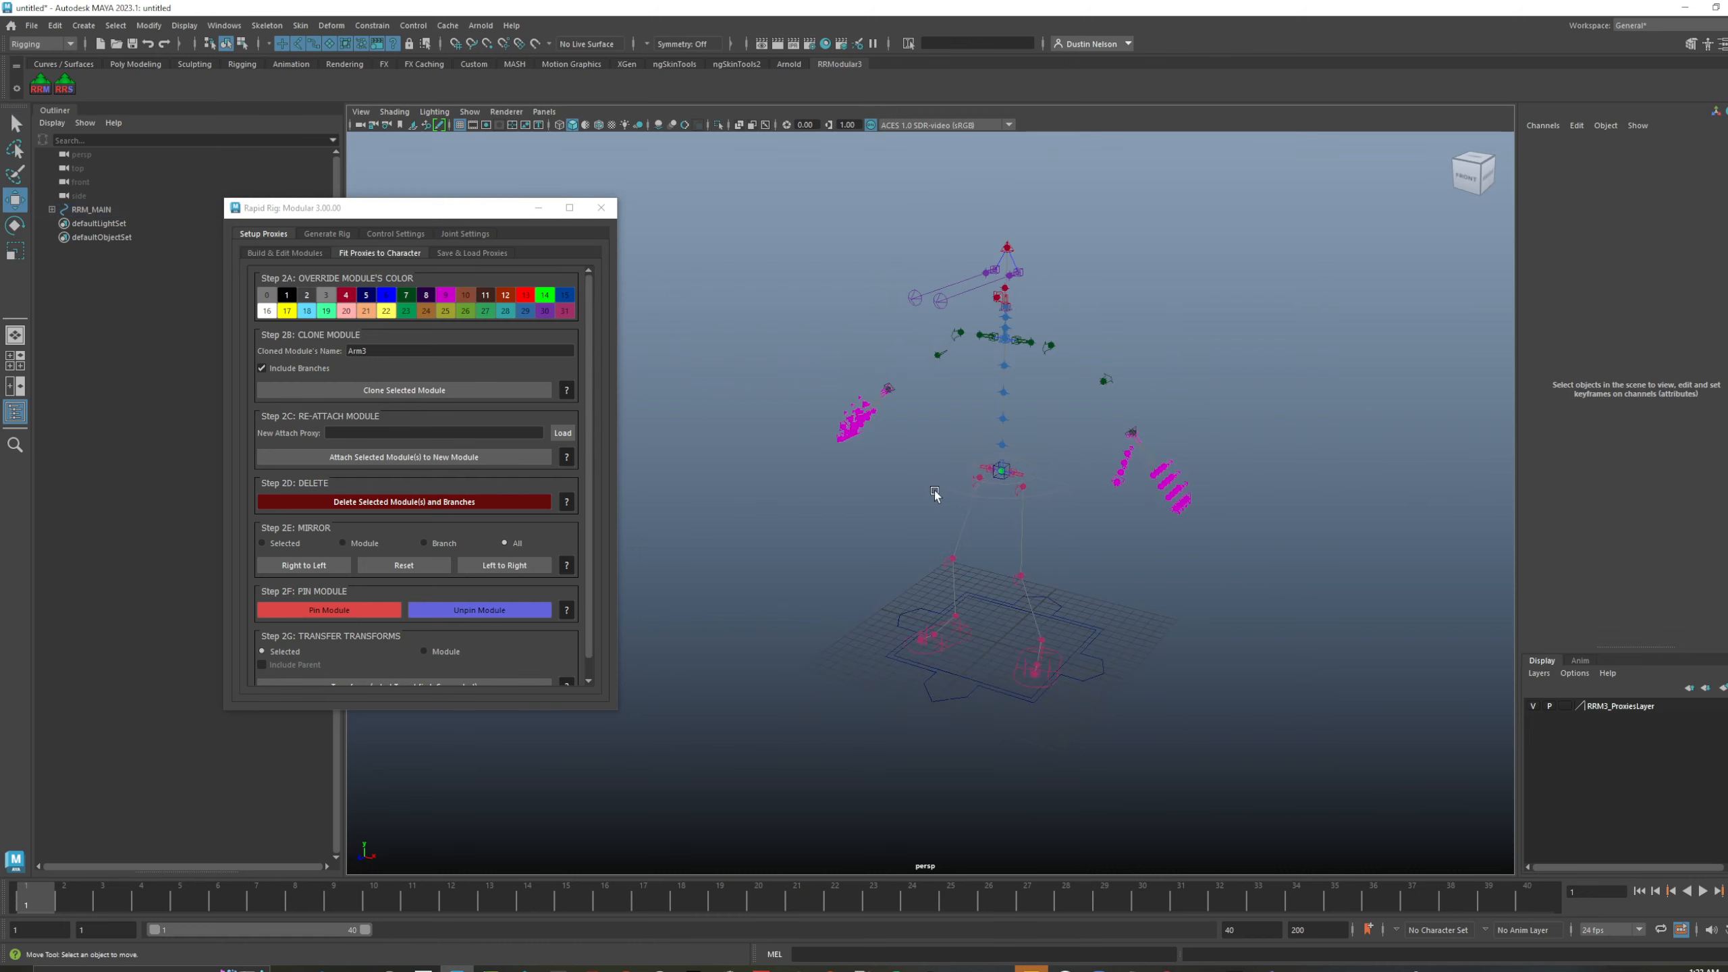
alt+middle_drag(1007, 549, 938, 479)
scroll(937, 479, up, 5)
click(945, 491)
alt+middle_drag(968, 403, 972, 470)
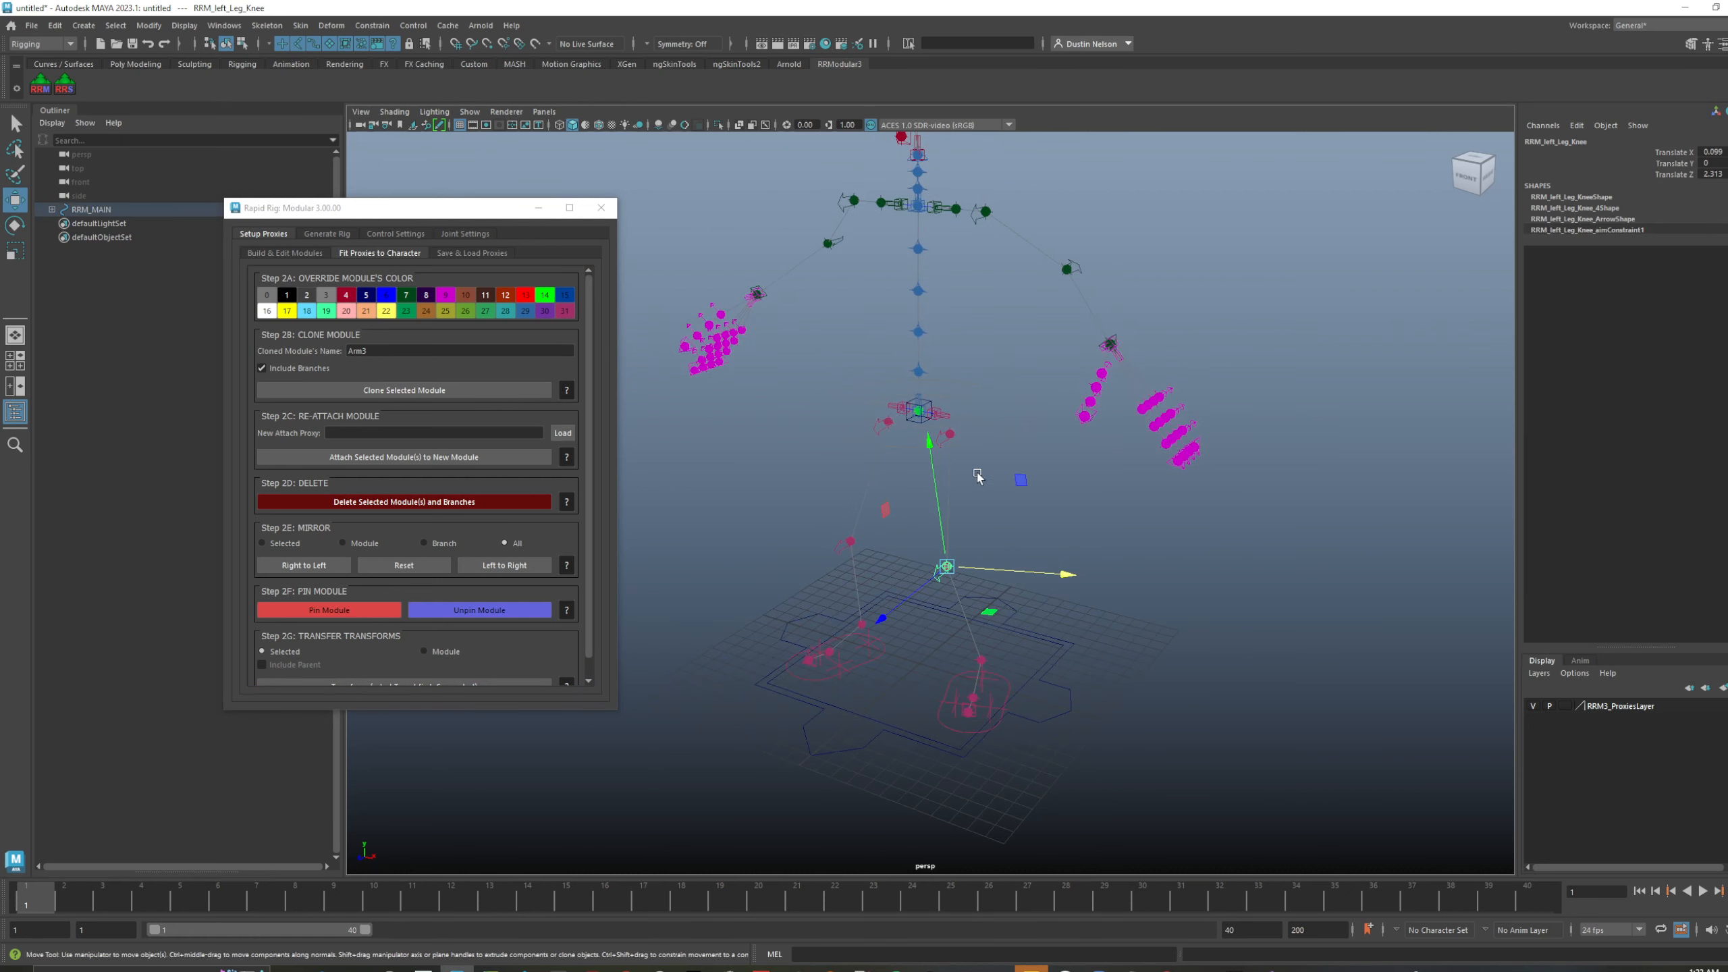
click(1068, 268)
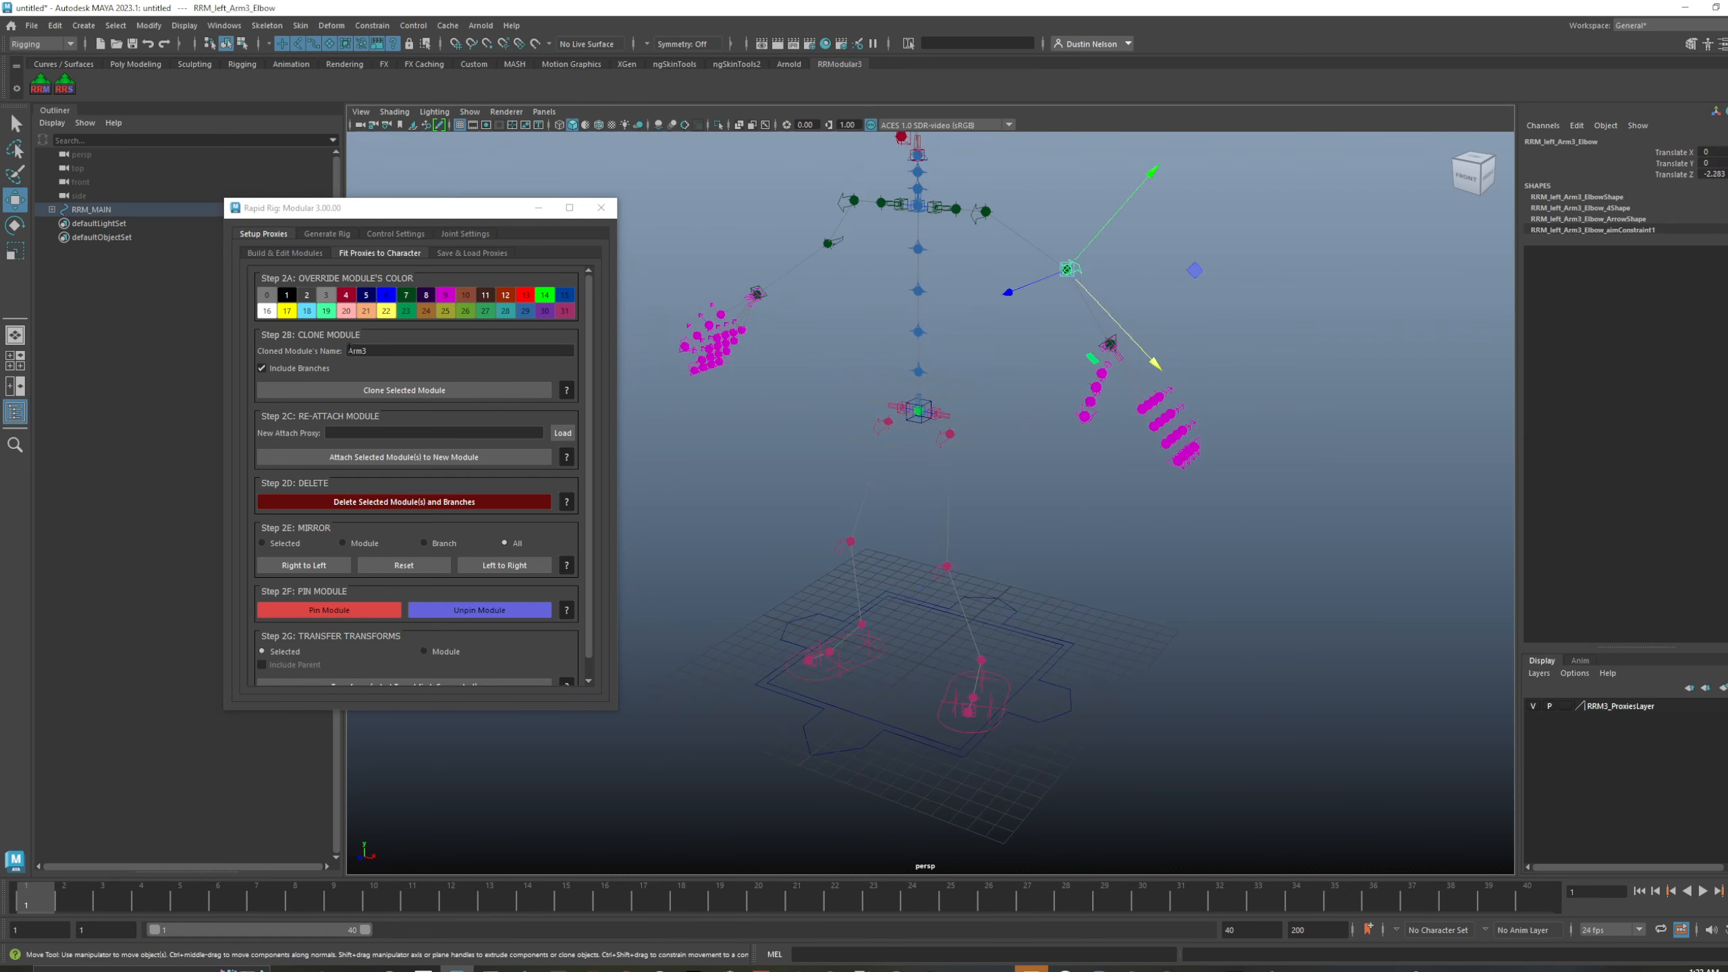
click(284, 252)
click(351, 331)
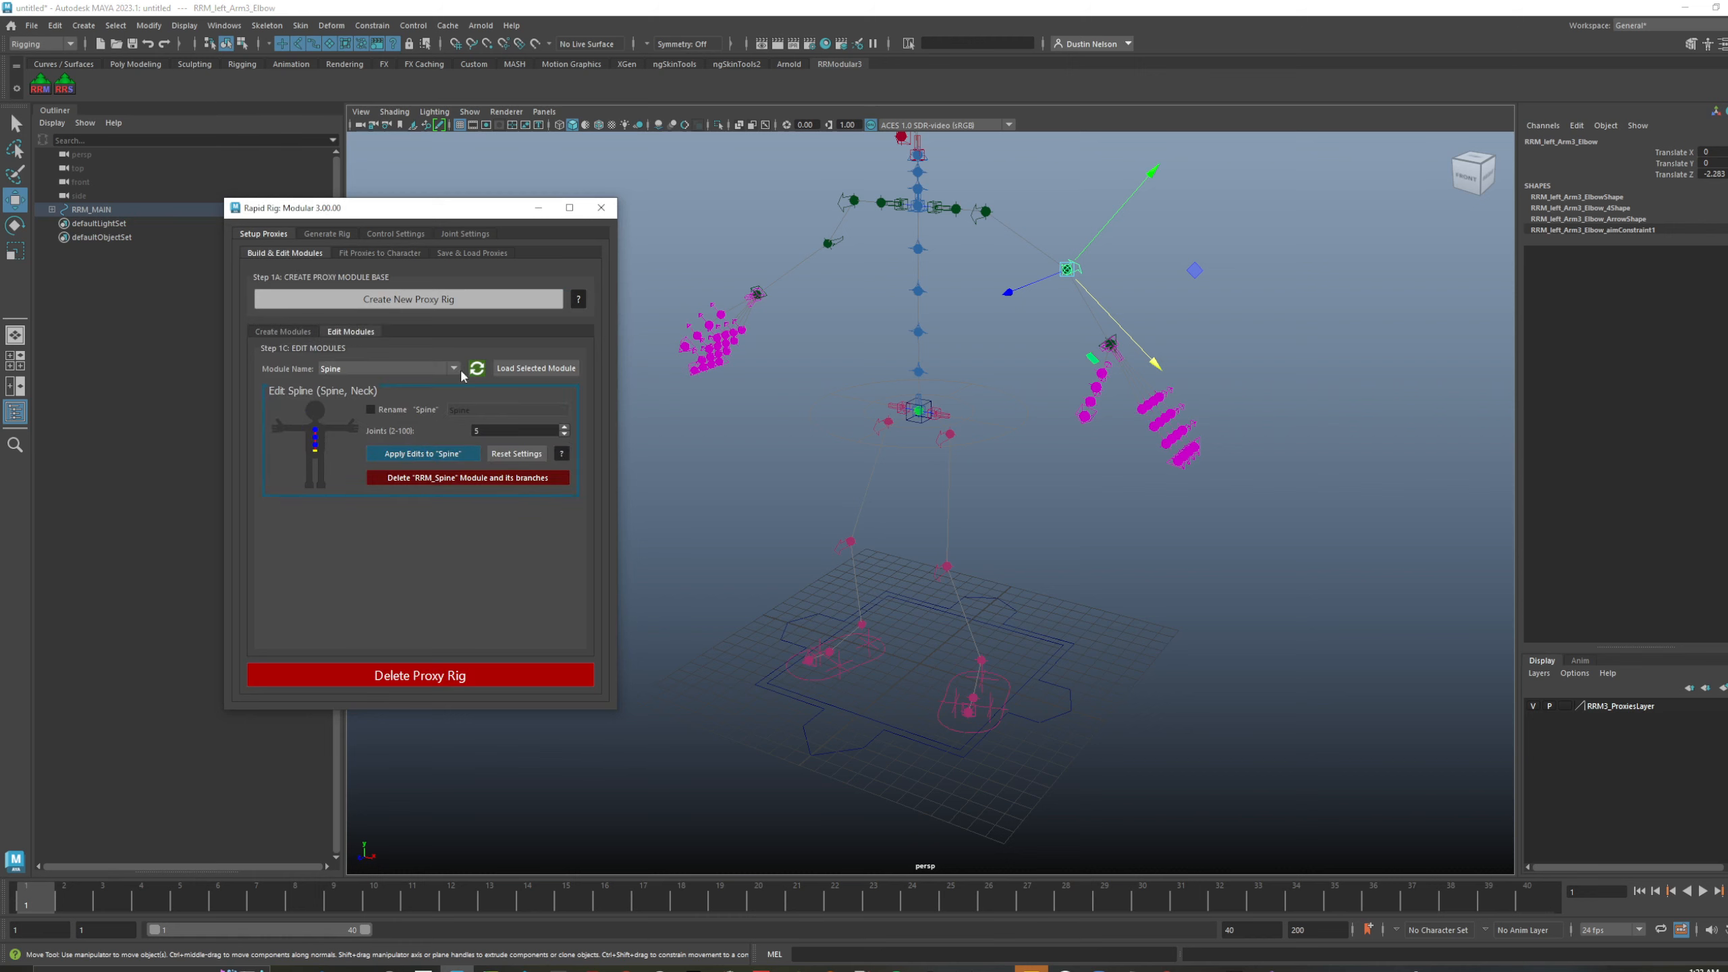
click(517, 368)
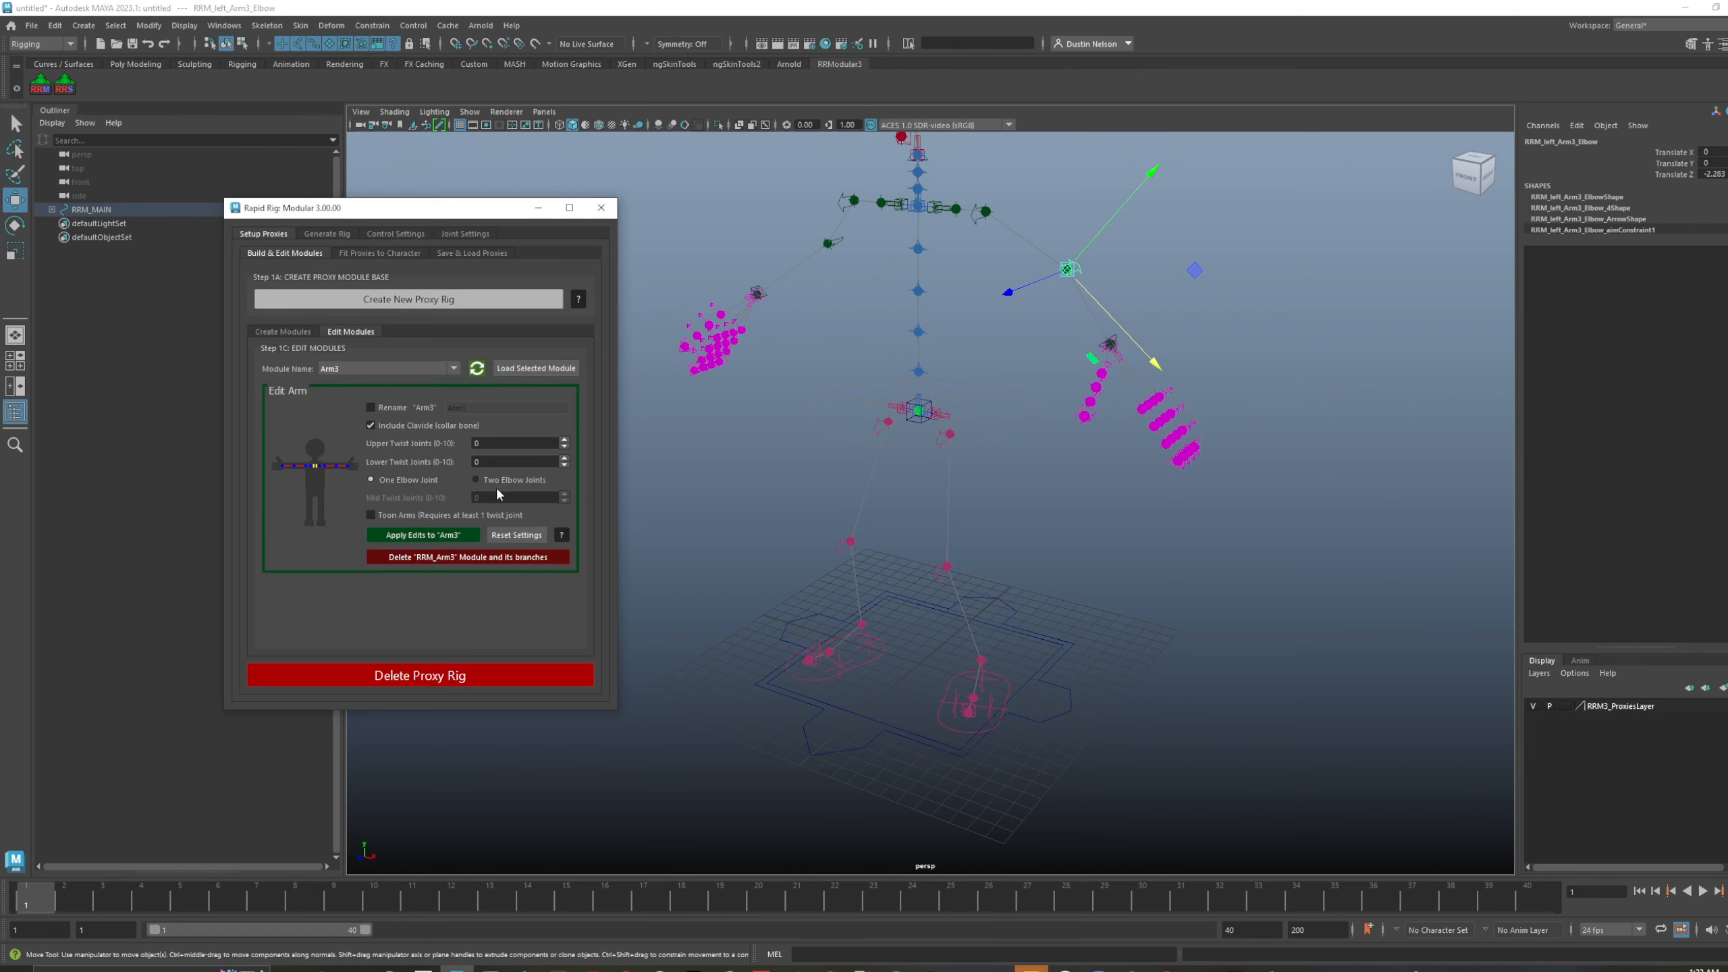
- Set Arm3's upper and lower twist joints to 2 each and apply the edits
click(542, 443)
text(2)
key(Tab)
text(2)
click(468, 538)
click(1338, 234)
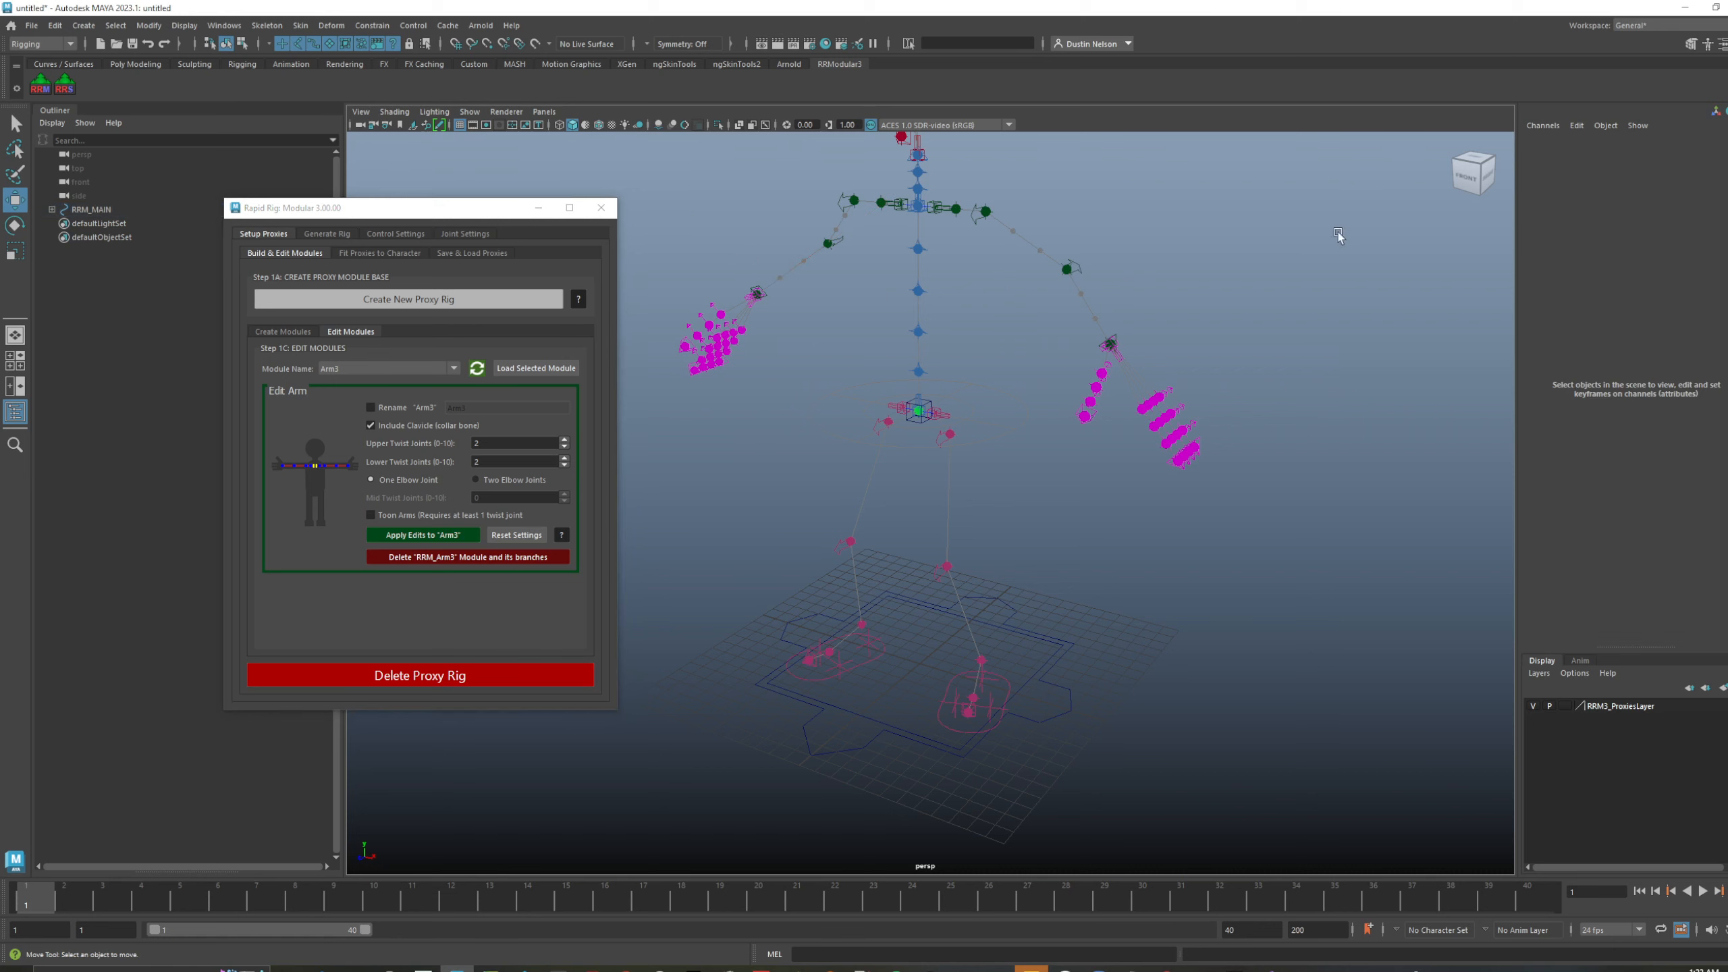
- Frame the proxies, open the proxy saving and loading options, and generate the control rig with a single hierarchy joint chain
key(f)
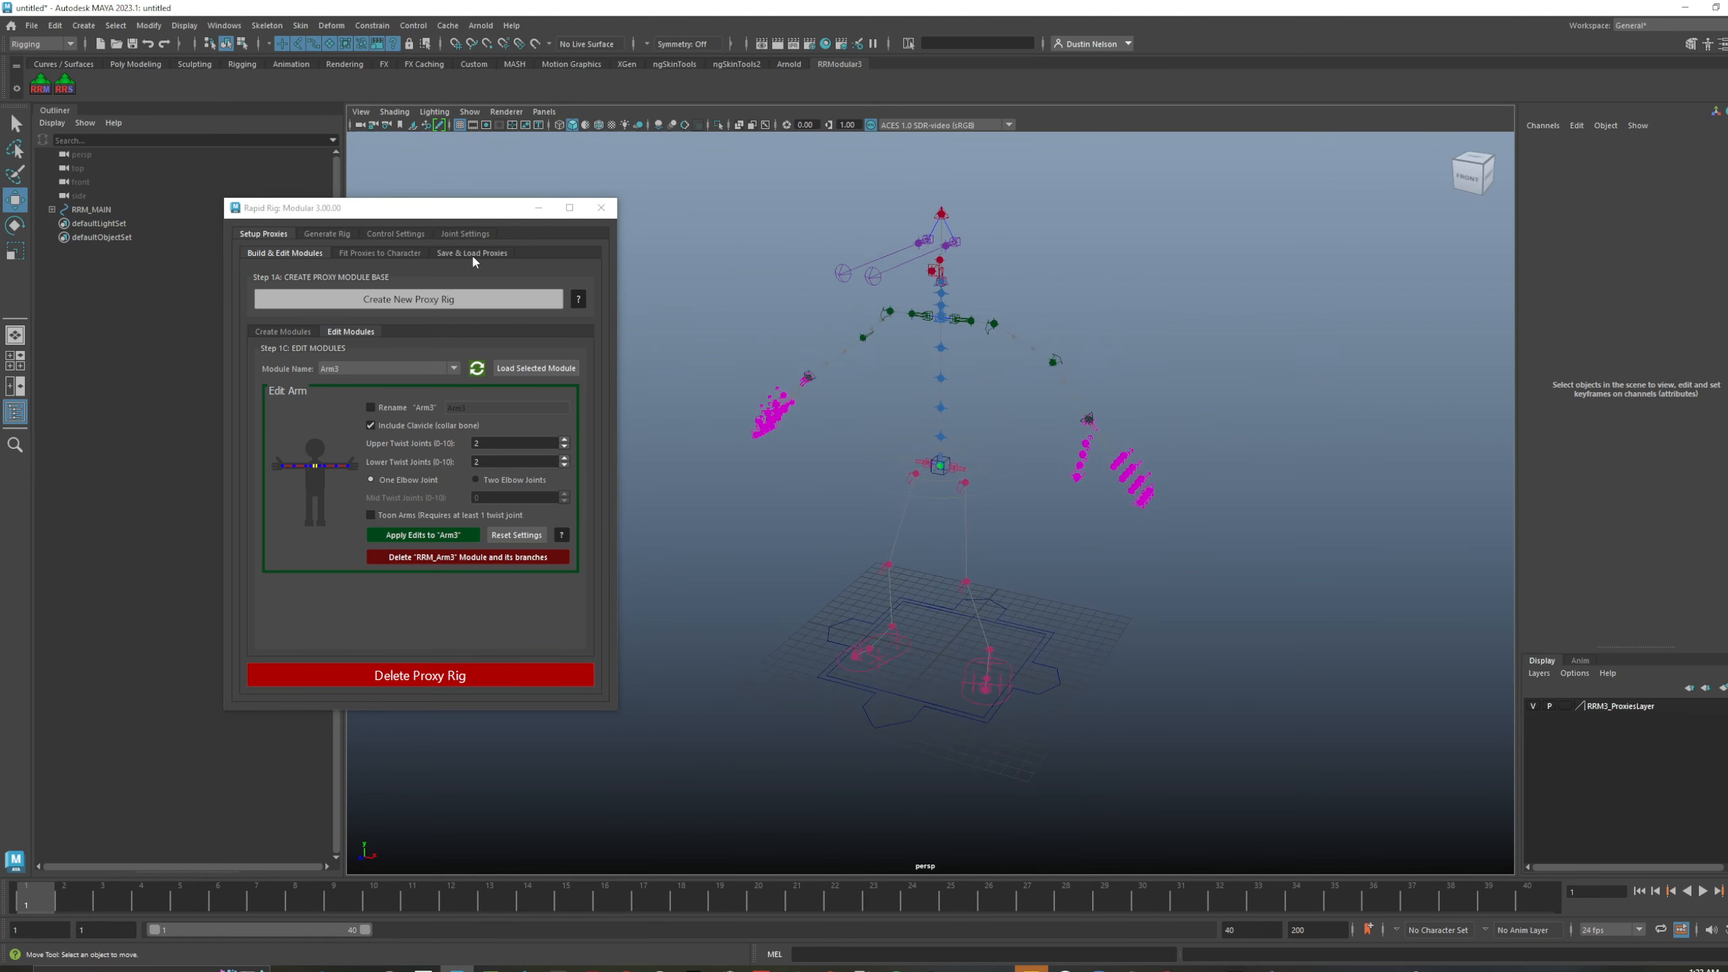
click(471, 254)
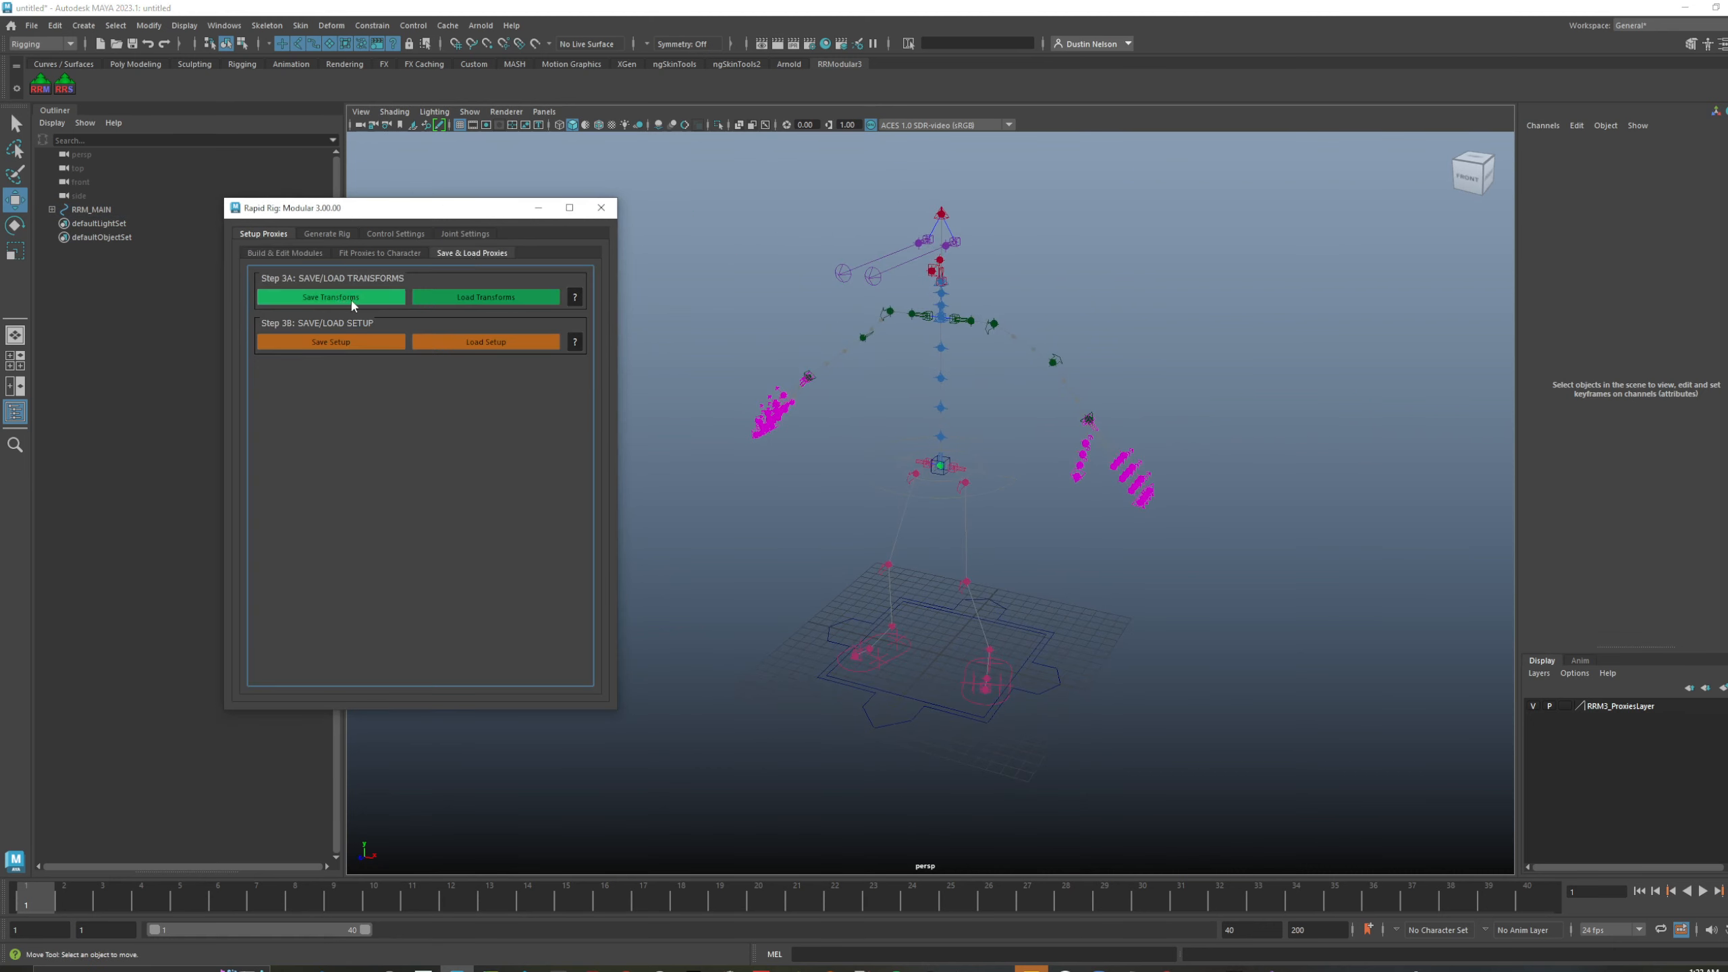
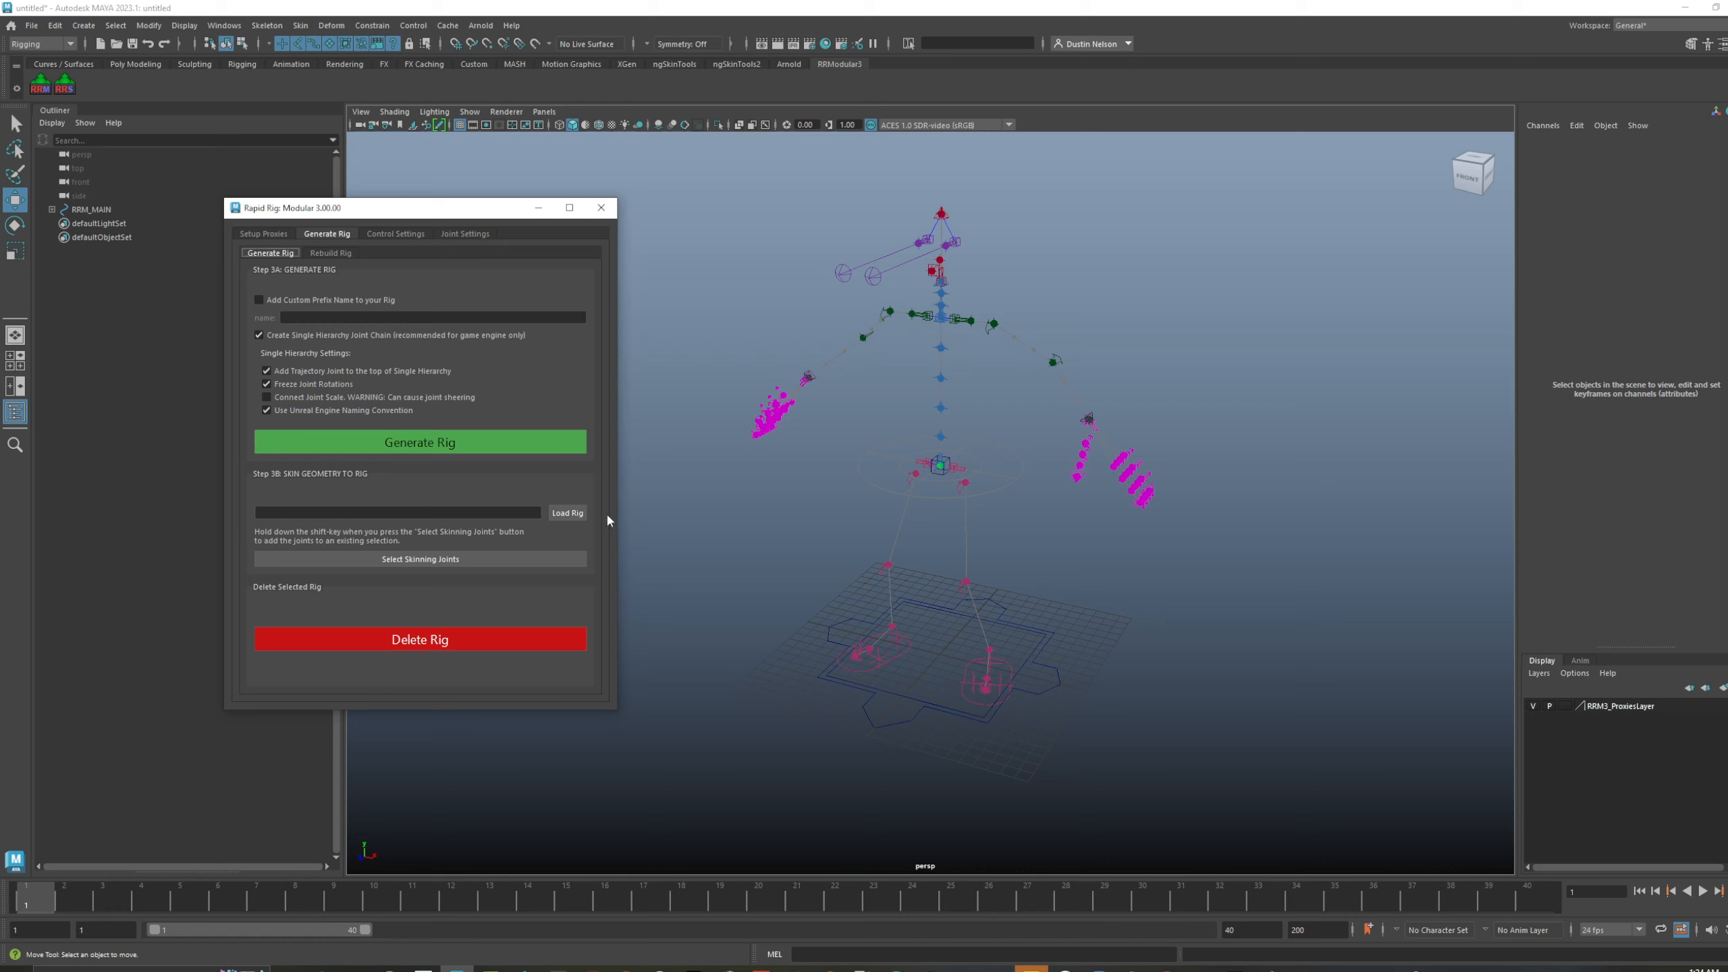
click(555, 443)
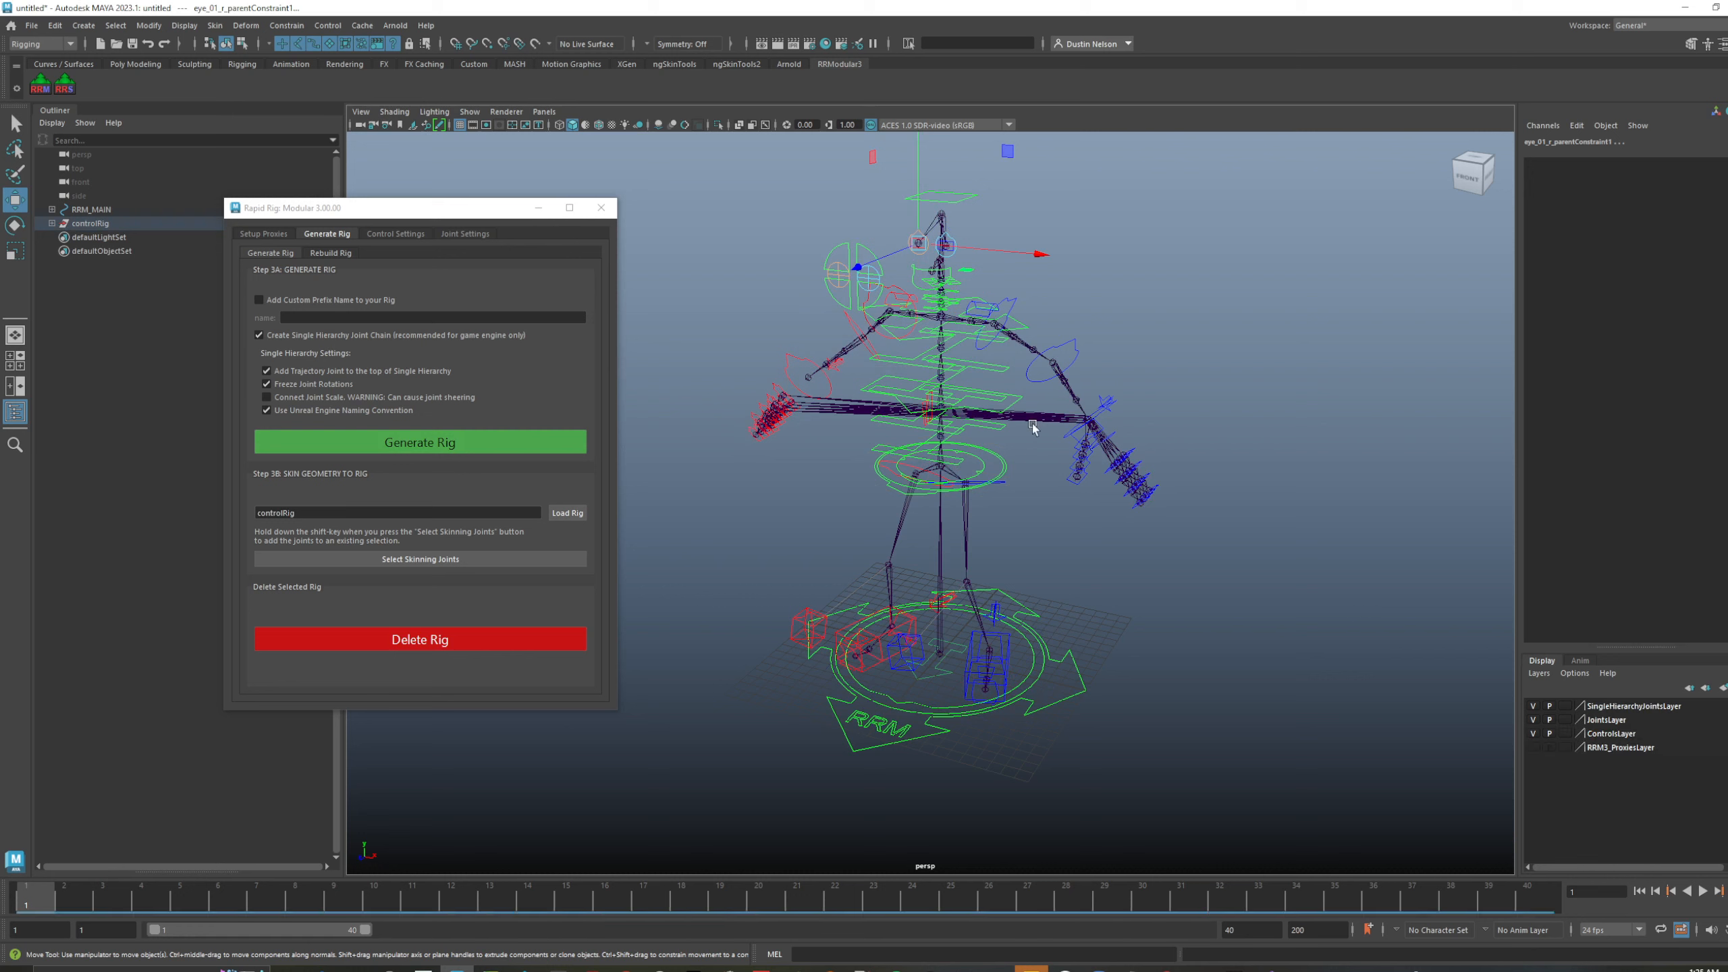
- Try rotating the left Arm3 shoulder control and undo the rotation
click(1017, 309)
key(e)
drag(1008, 279, 1045, 280)
key(ctrl+z)
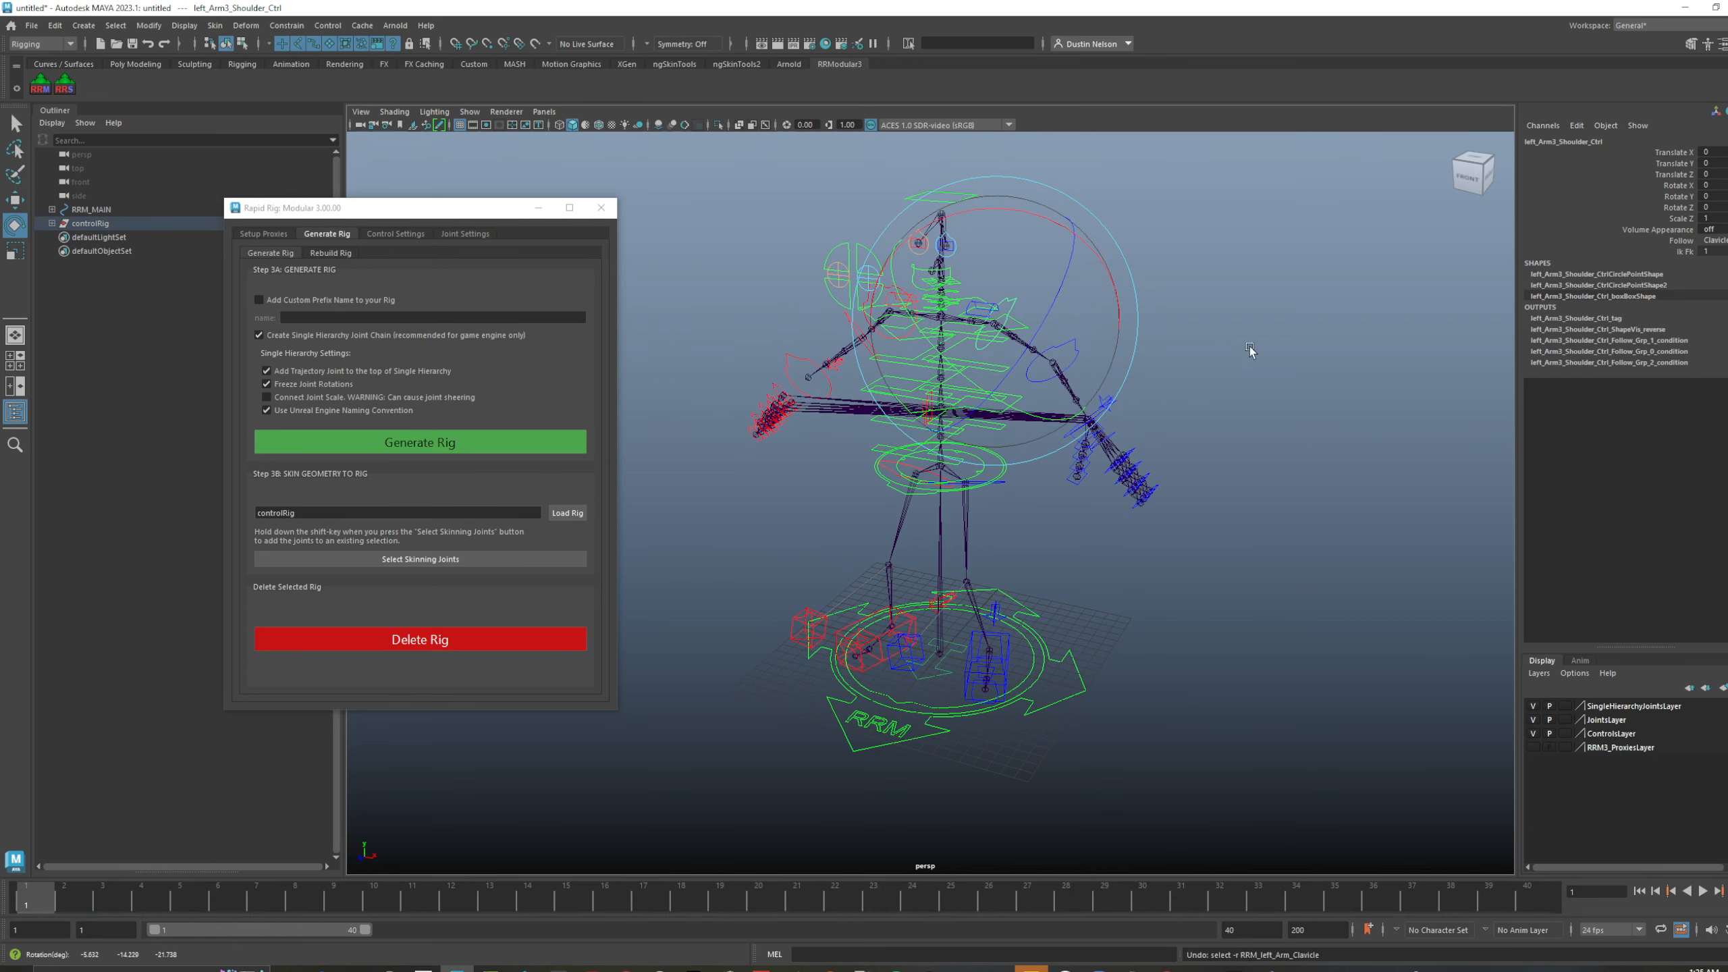
click(1242, 355)
- Delete the generated control rig and all its associated nodes, including the single hierarchy joints
alt+drag(1137, 391, 1169, 382)
click(1111, 655)
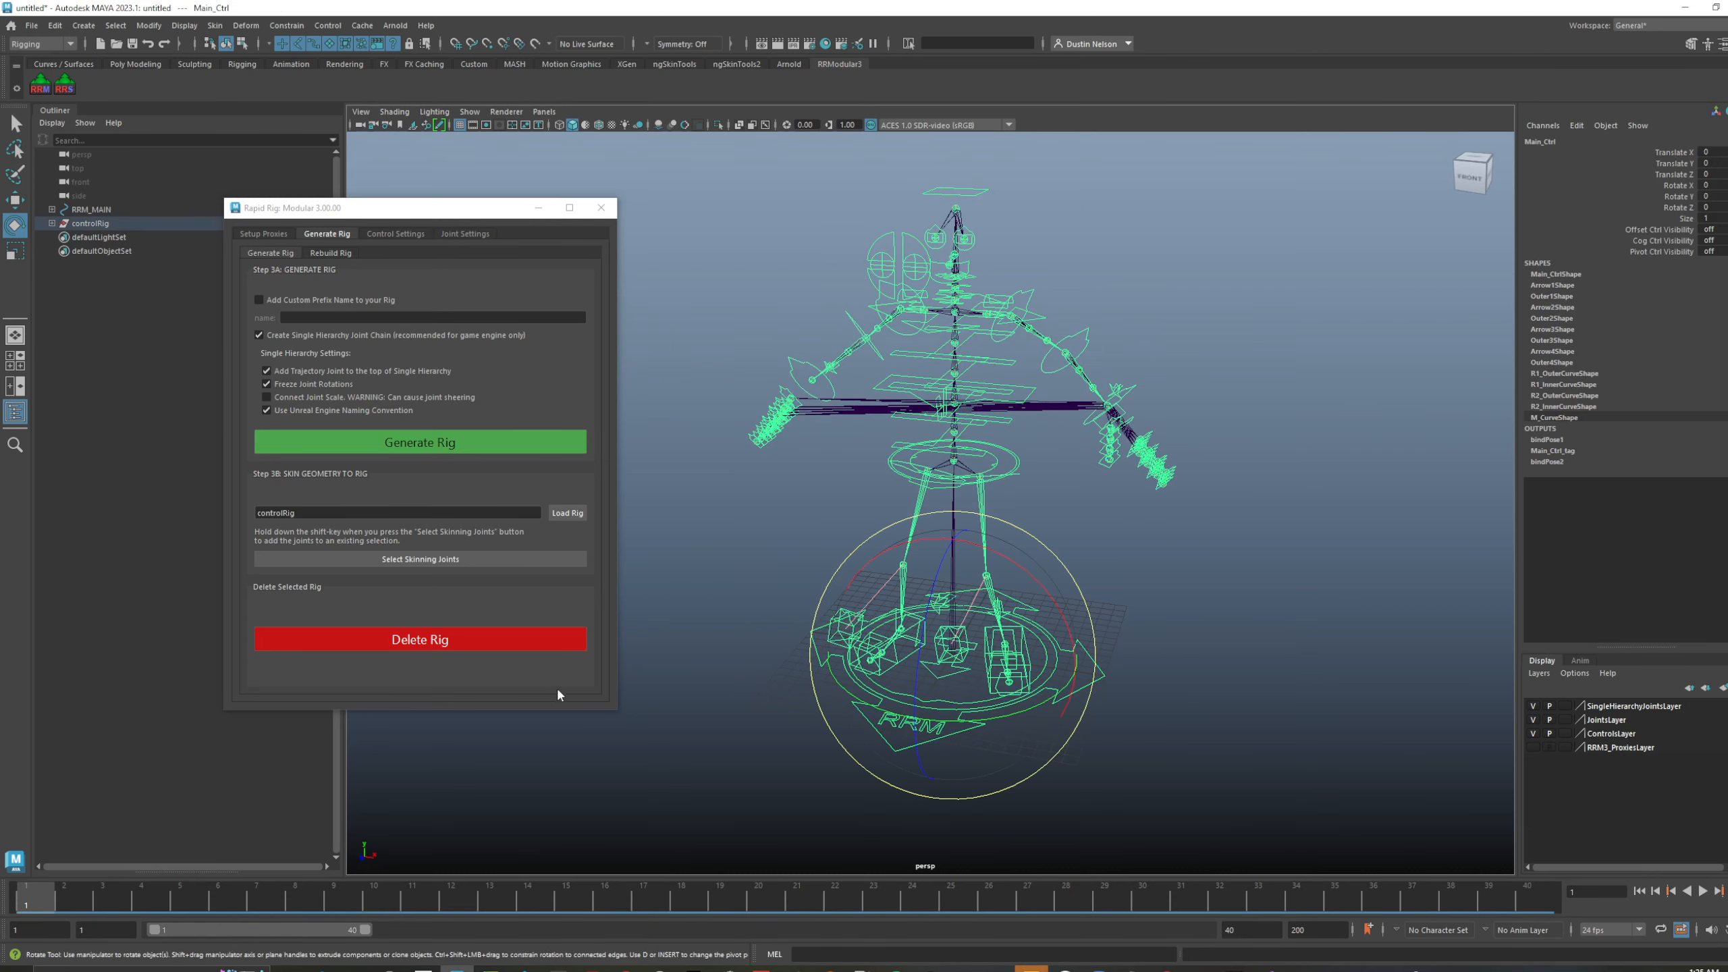
click(578, 640)
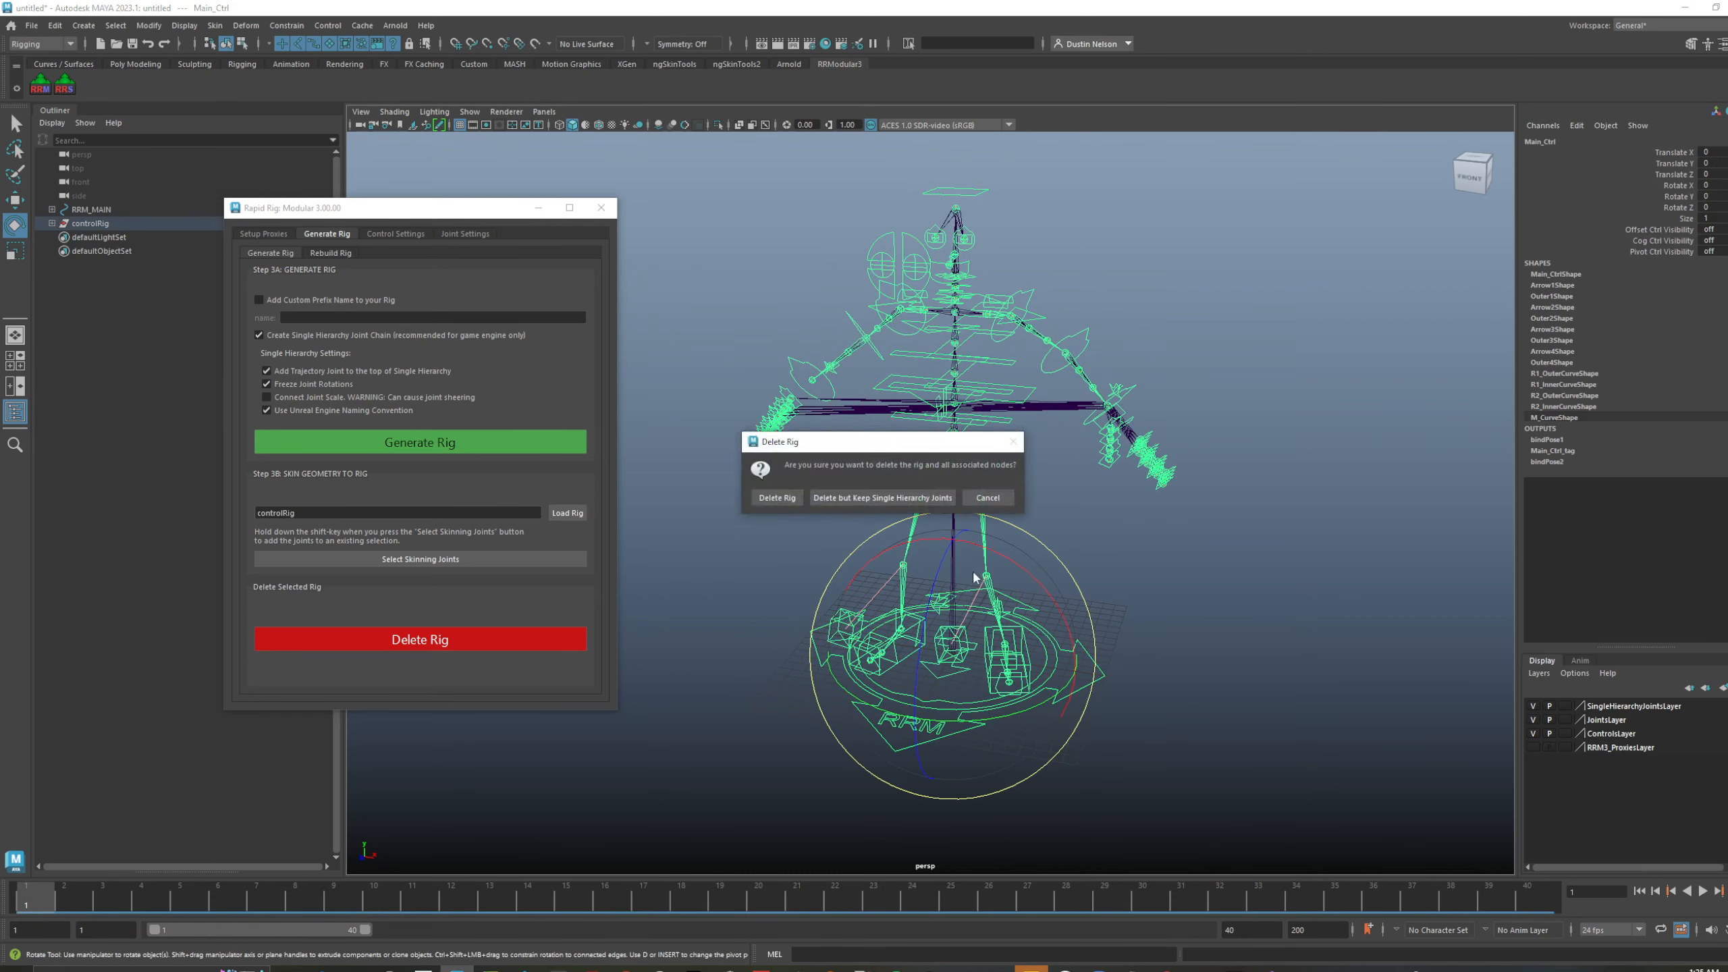
click(776, 497)
- Replace the existing proxies with a new proxy rig from the 1_biped template, using the prefixes left_ and right_
click(262, 234)
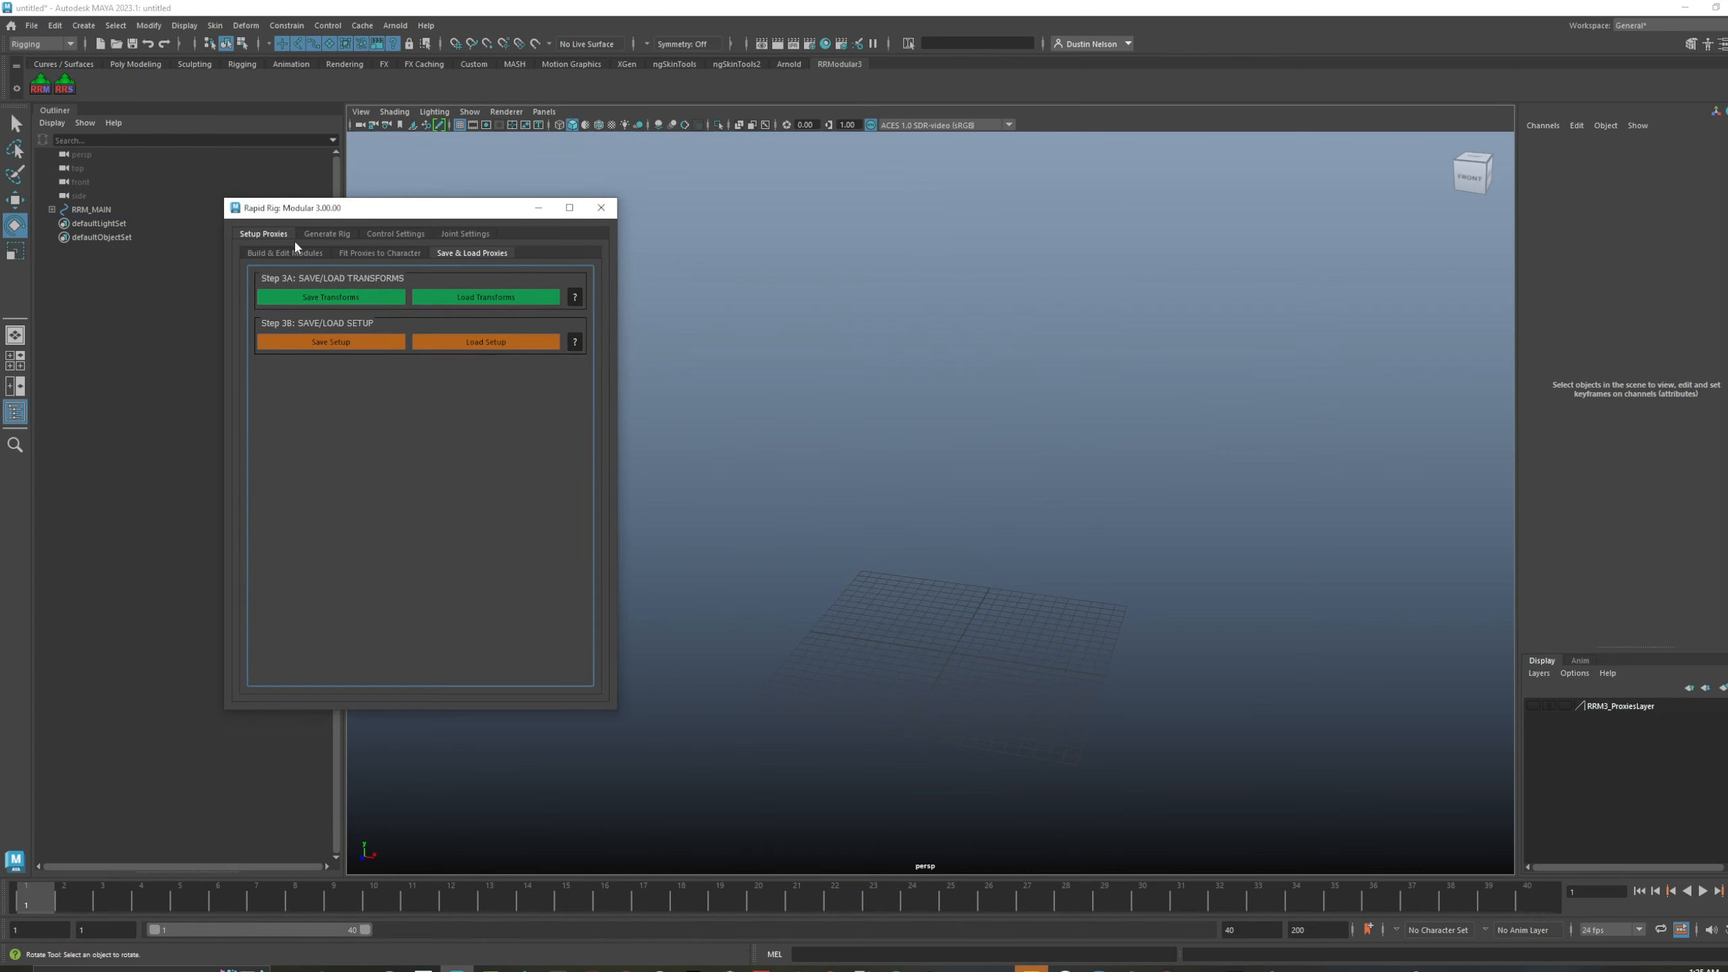
click(286, 253)
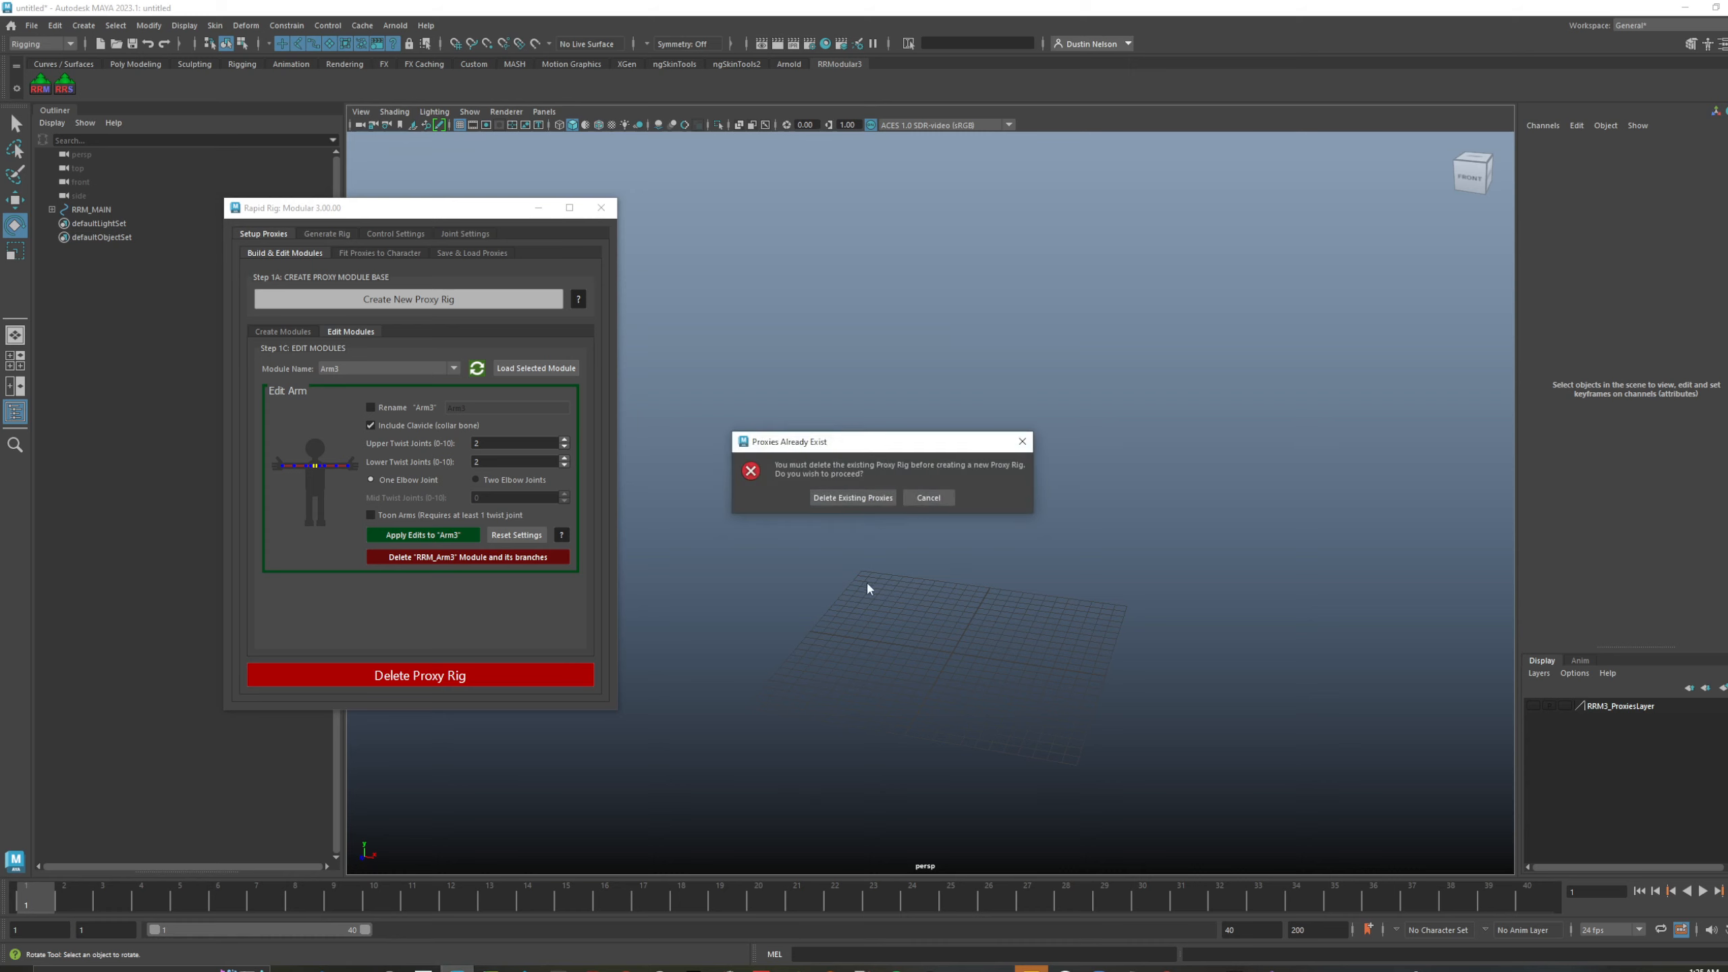
click(854, 497)
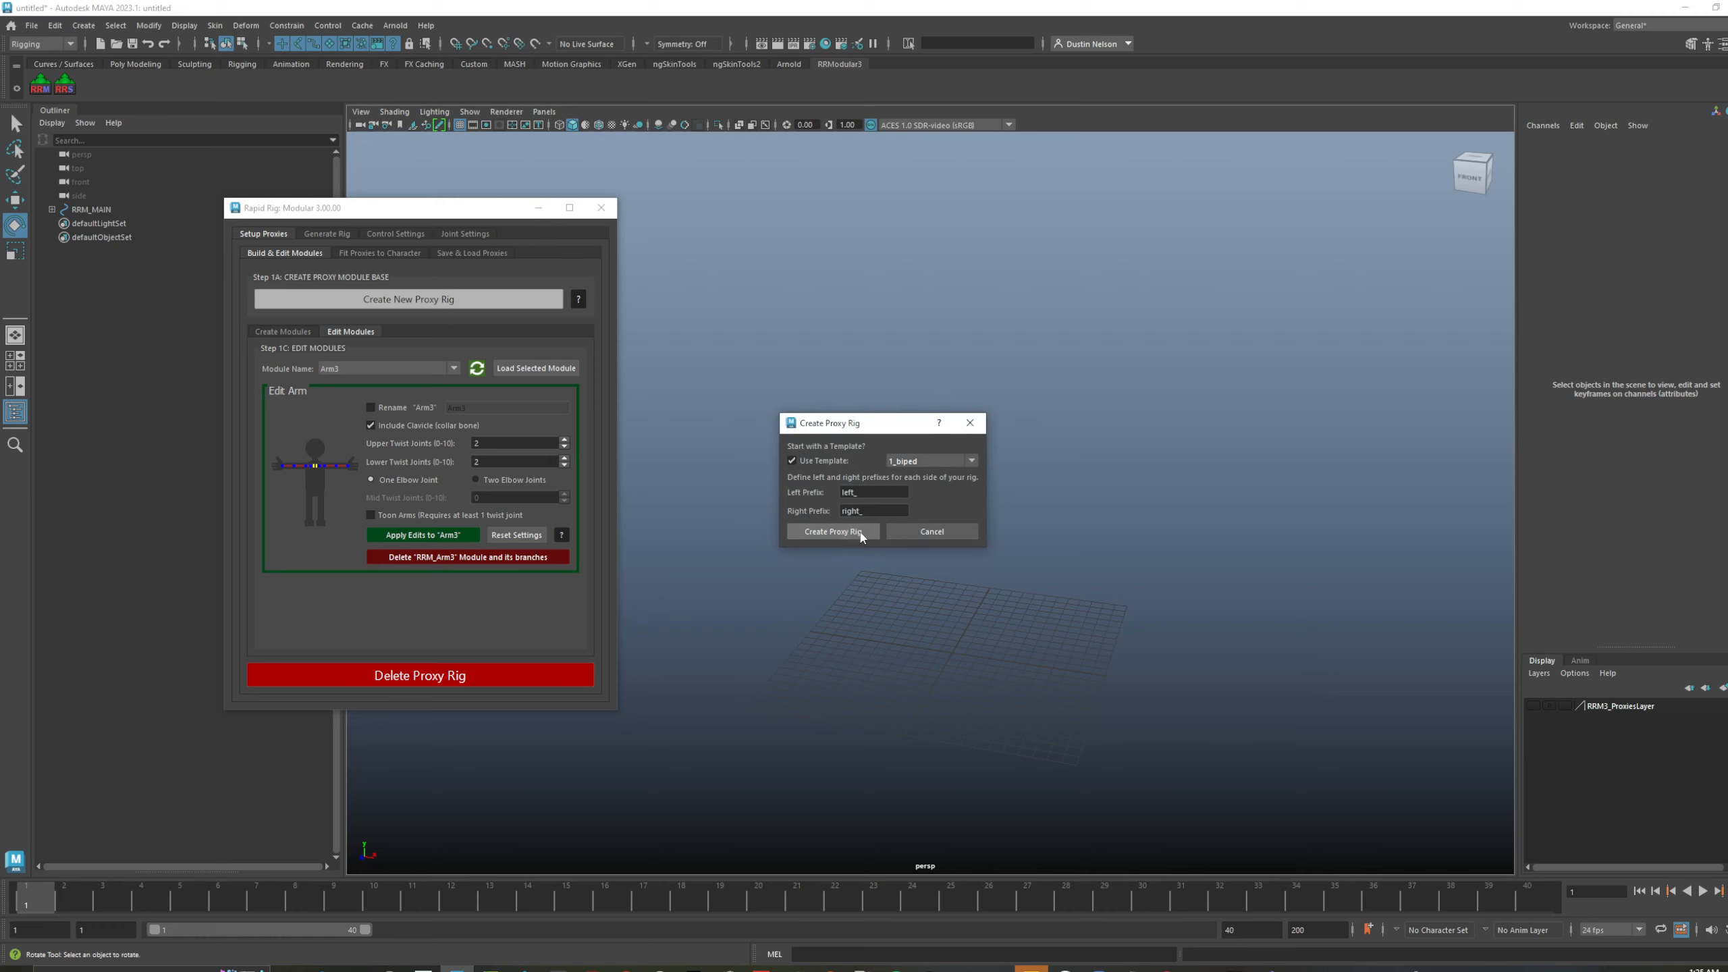
click(860, 533)
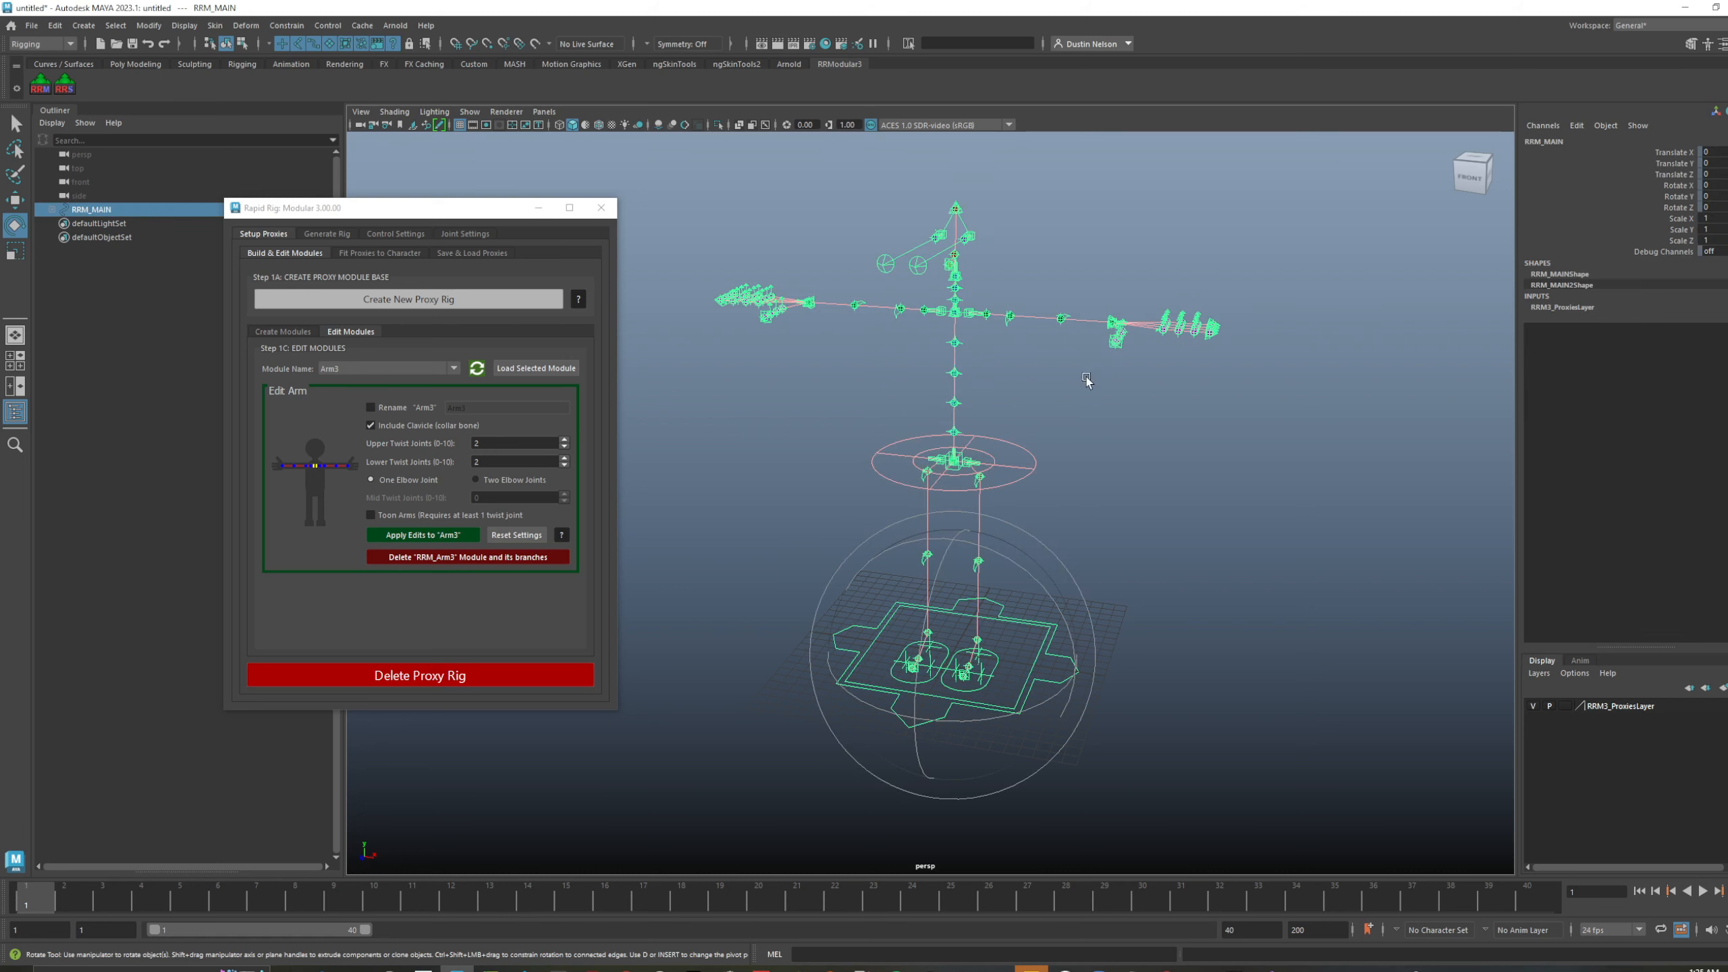
- Move the left wrist proxy down and rotate it so the arm slopes downward from the shoulder
click(1111, 319)
key(w)
mouse_move(1117, 243)
mouse_down()
mouse_move(1116, 360)
mouse_move(1195, 464)
mouse_up()
key(e)
mouse_move(1028, 463)
mouse_down()
mouse_move(1013, 390)
mouse_move(1047, 390)
mouse_up()
key(q)
key(w)
alt+drag(1042, 412, 1005, 437)
click(1010, 405)
key(ctrl+z)
- Try rotating the left thumb's second proxy and undo the rotation
scroll(1008, 441, up, 3)
click(1137, 461)
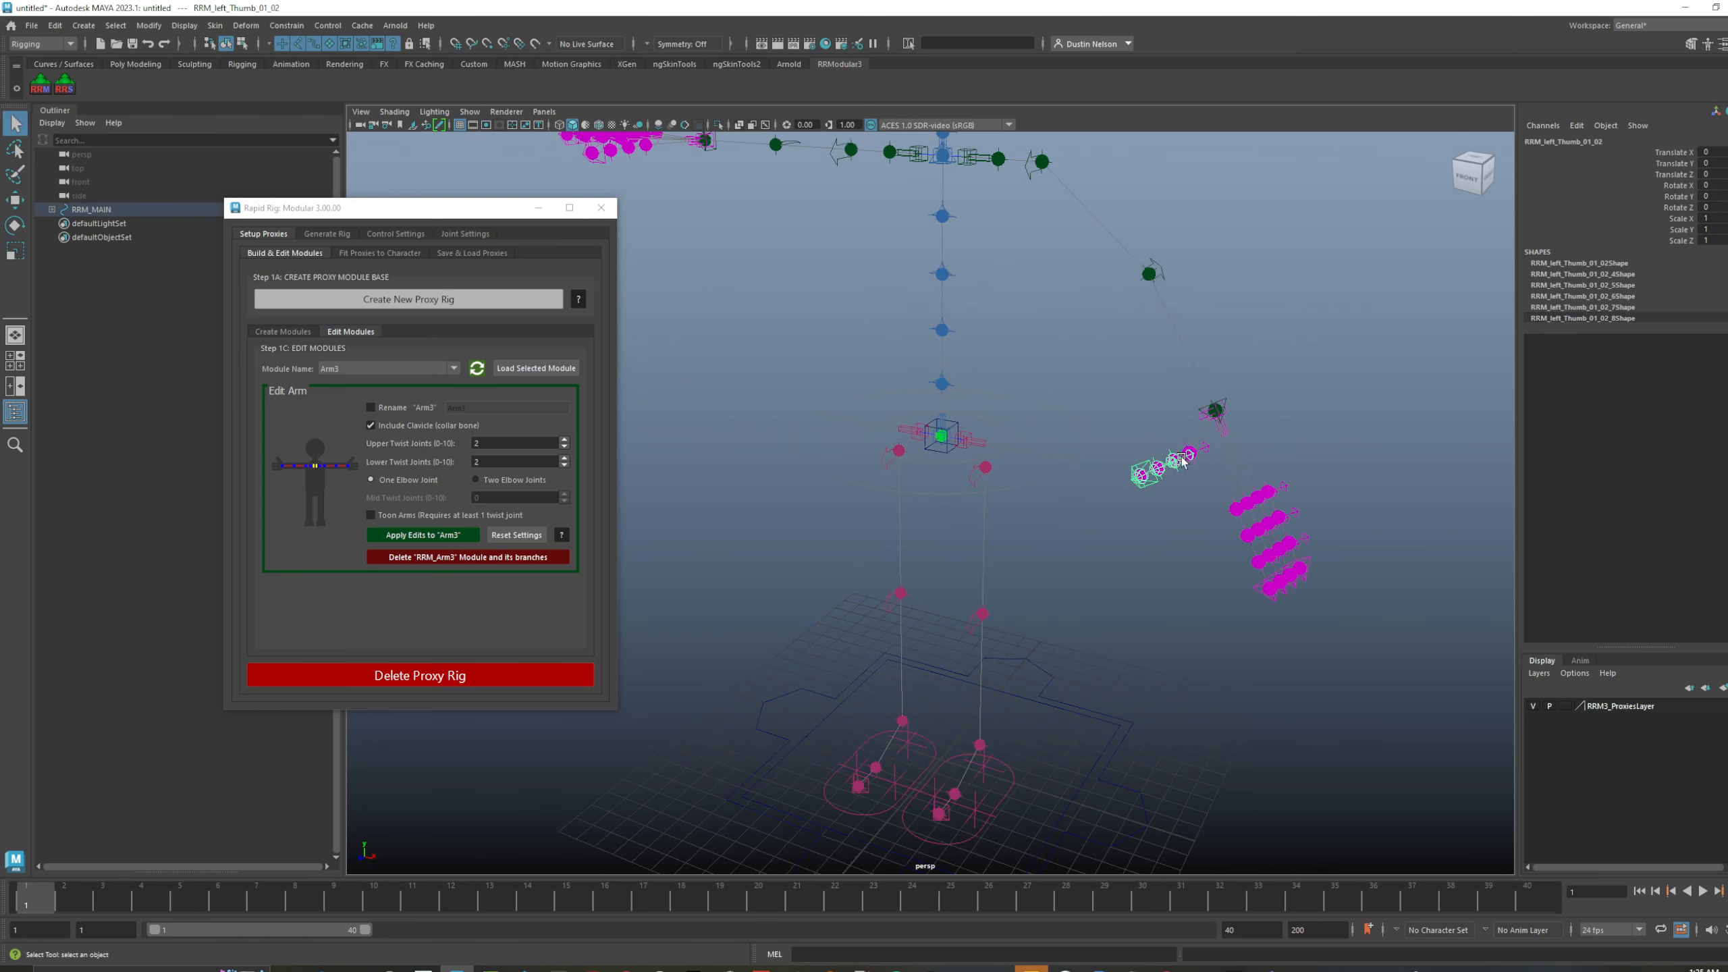
key(e)
drag(1138, 462, 1203, 446)
key(ctrl+z)
- Rotate the left thumb's base proxy to about 24.8, -1.59, 39.83 and set its chain name to Thumb
key(q)
click(1191, 450)
key(e)
click(1713, 251)
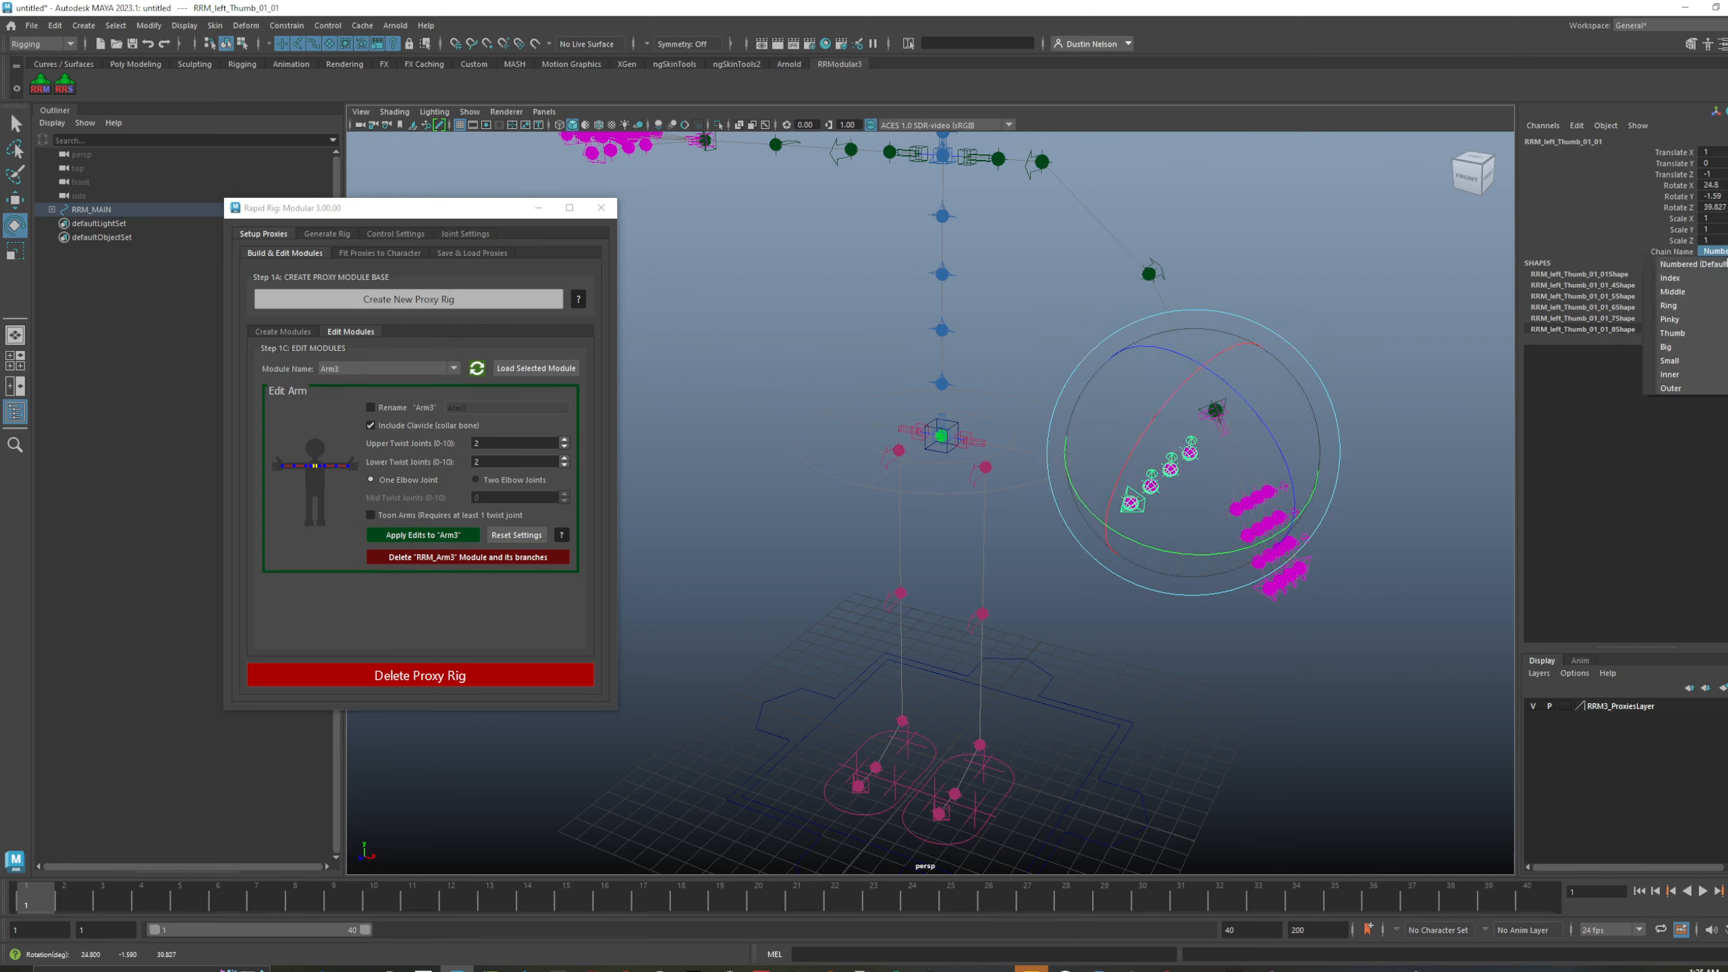
click(1701, 326)
- Mirror all proxies of the new biped from left to right
click(379, 253)
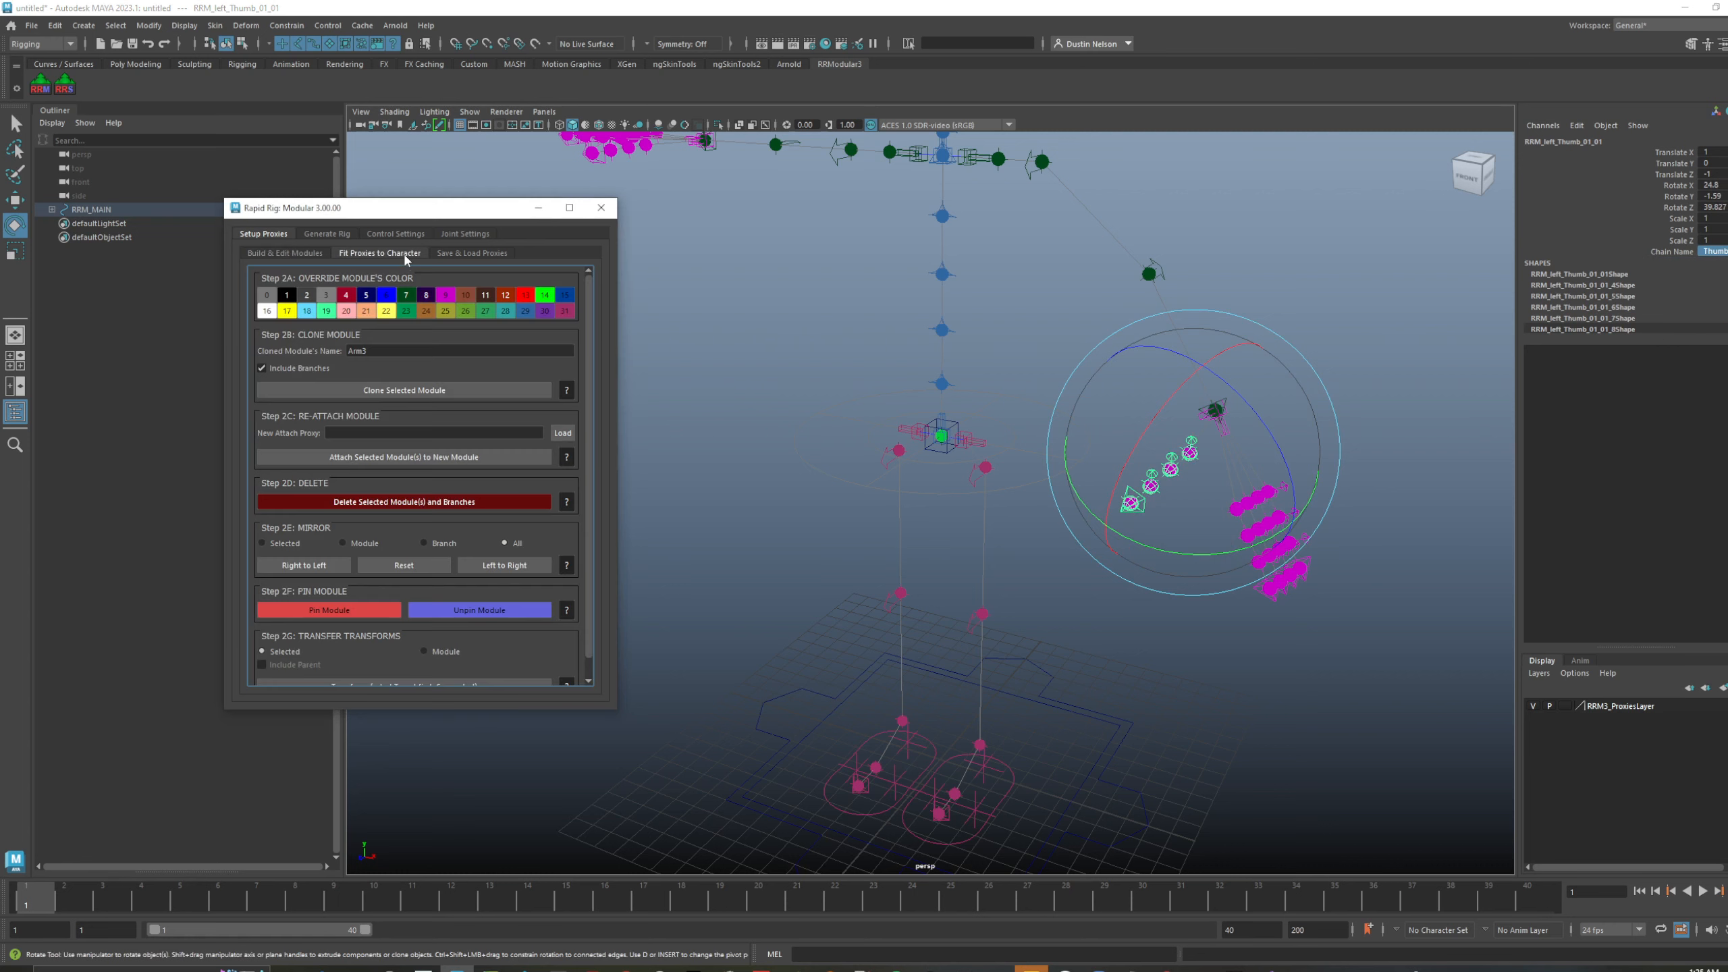
click(510, 569)
click(1352, 190)
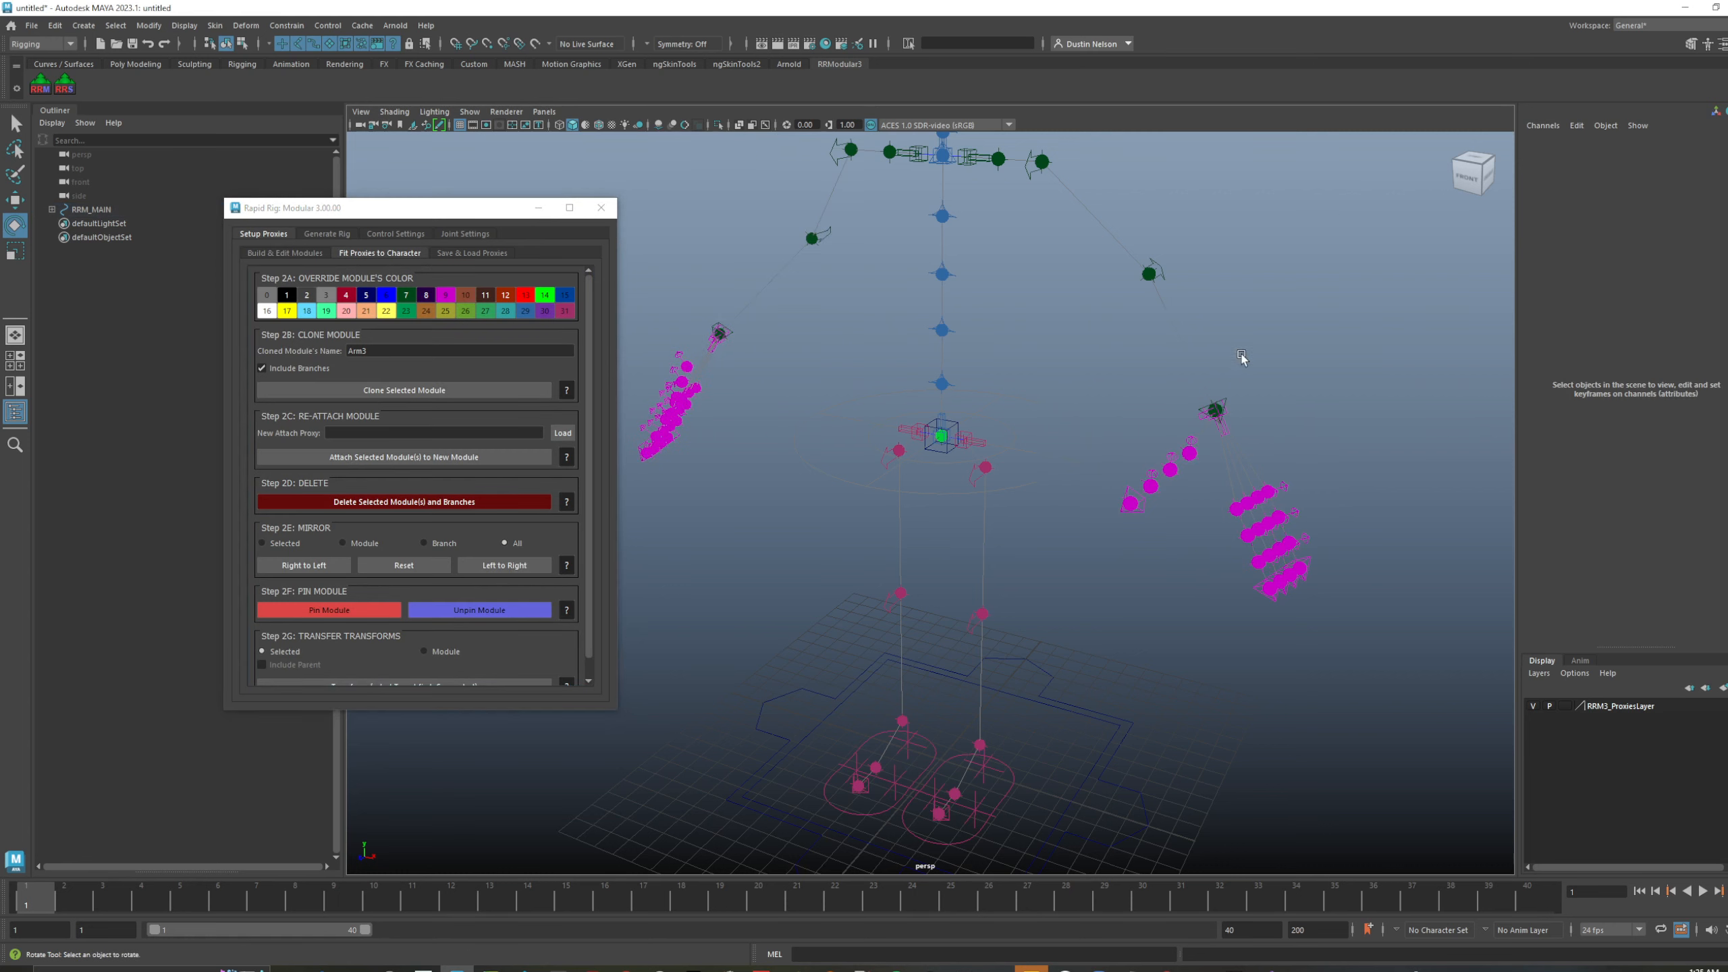
- Generate the control rig from the mirrored biped proxies, with a single hierarchy joint chain and Unreal Engine naming
alt+right_drag(1242, 359, 903, 407)
click(327, 234)
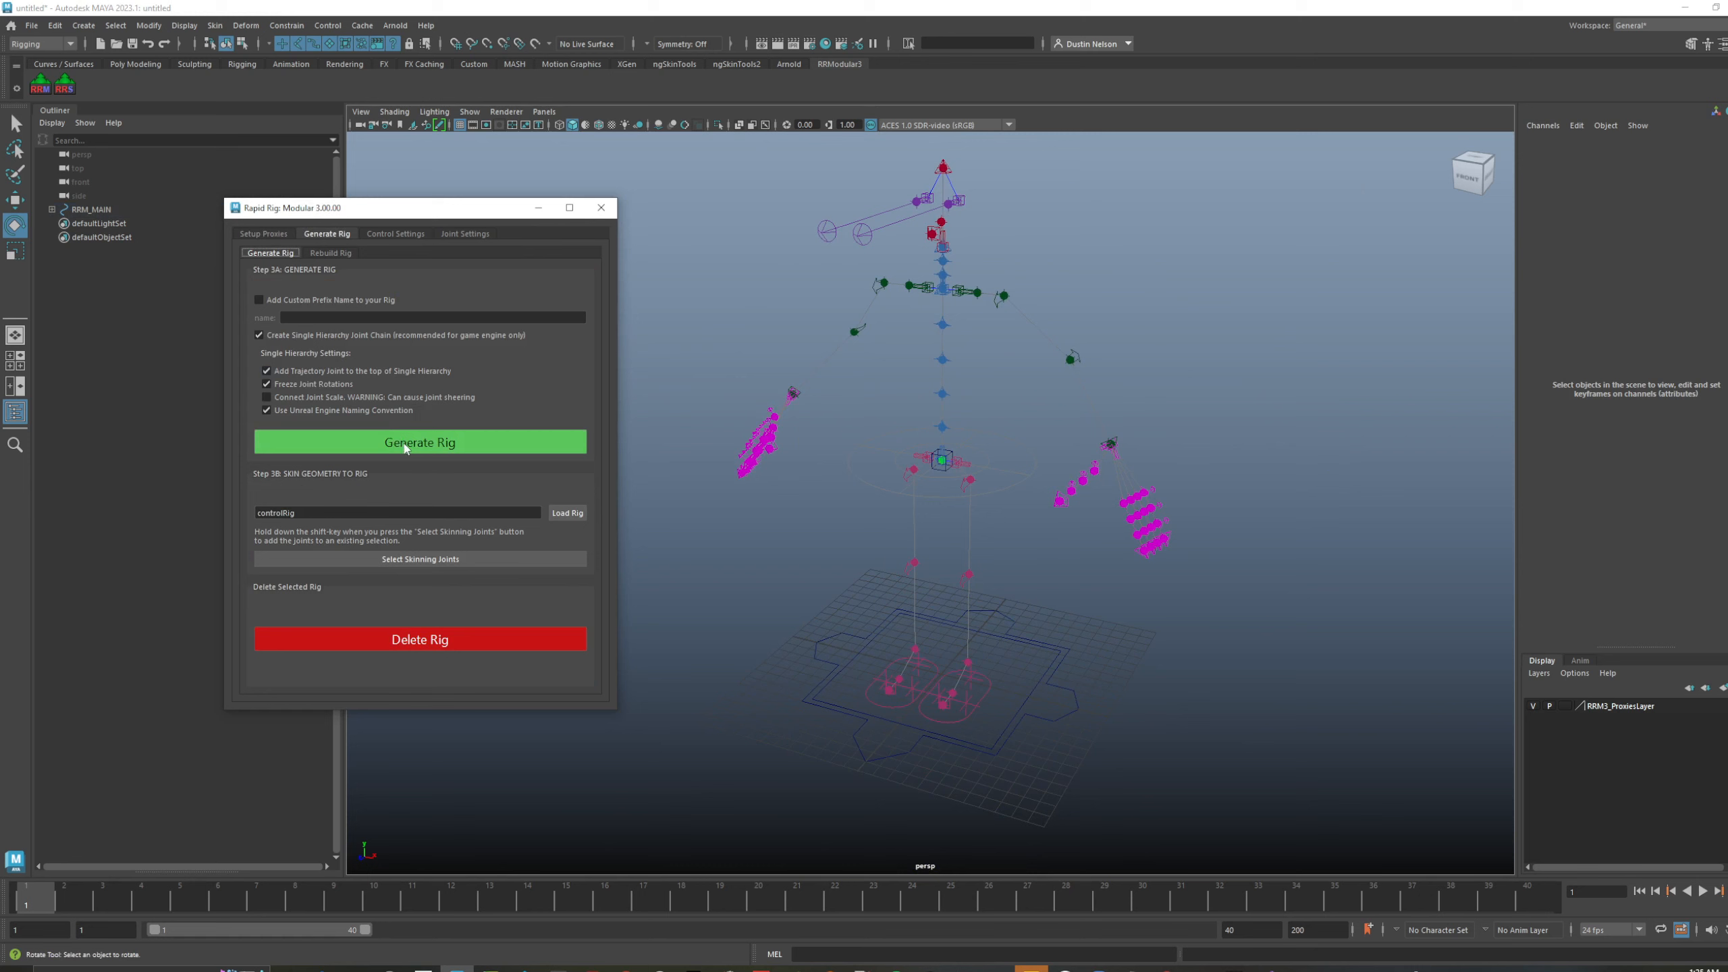
click(394, 444)
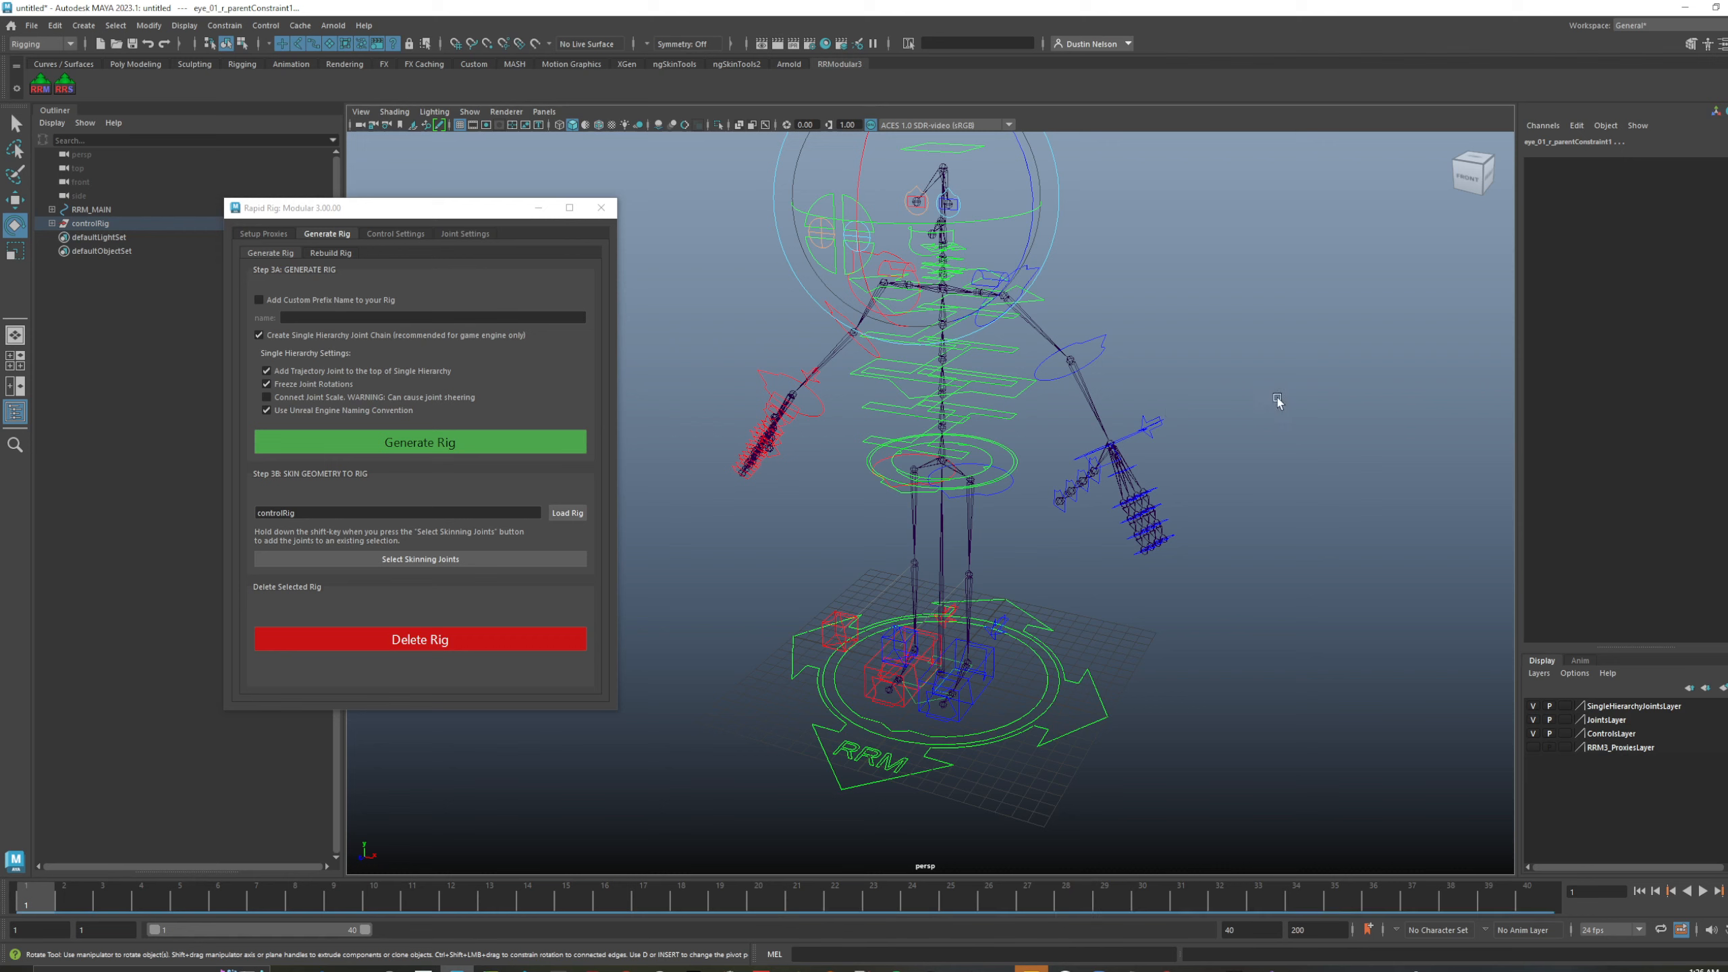
- Select the left arm's shoulder control on the generated rig and examine its move axes
click(1278, 399)
alt+drag(1116, 352, 1158, 333)
alt+right_drag(1098, 334, 1198, 375)
alt+middle_drag(1199, 375, 1173, 442)
alt+right_drag(1174, 442, 1076, 387)
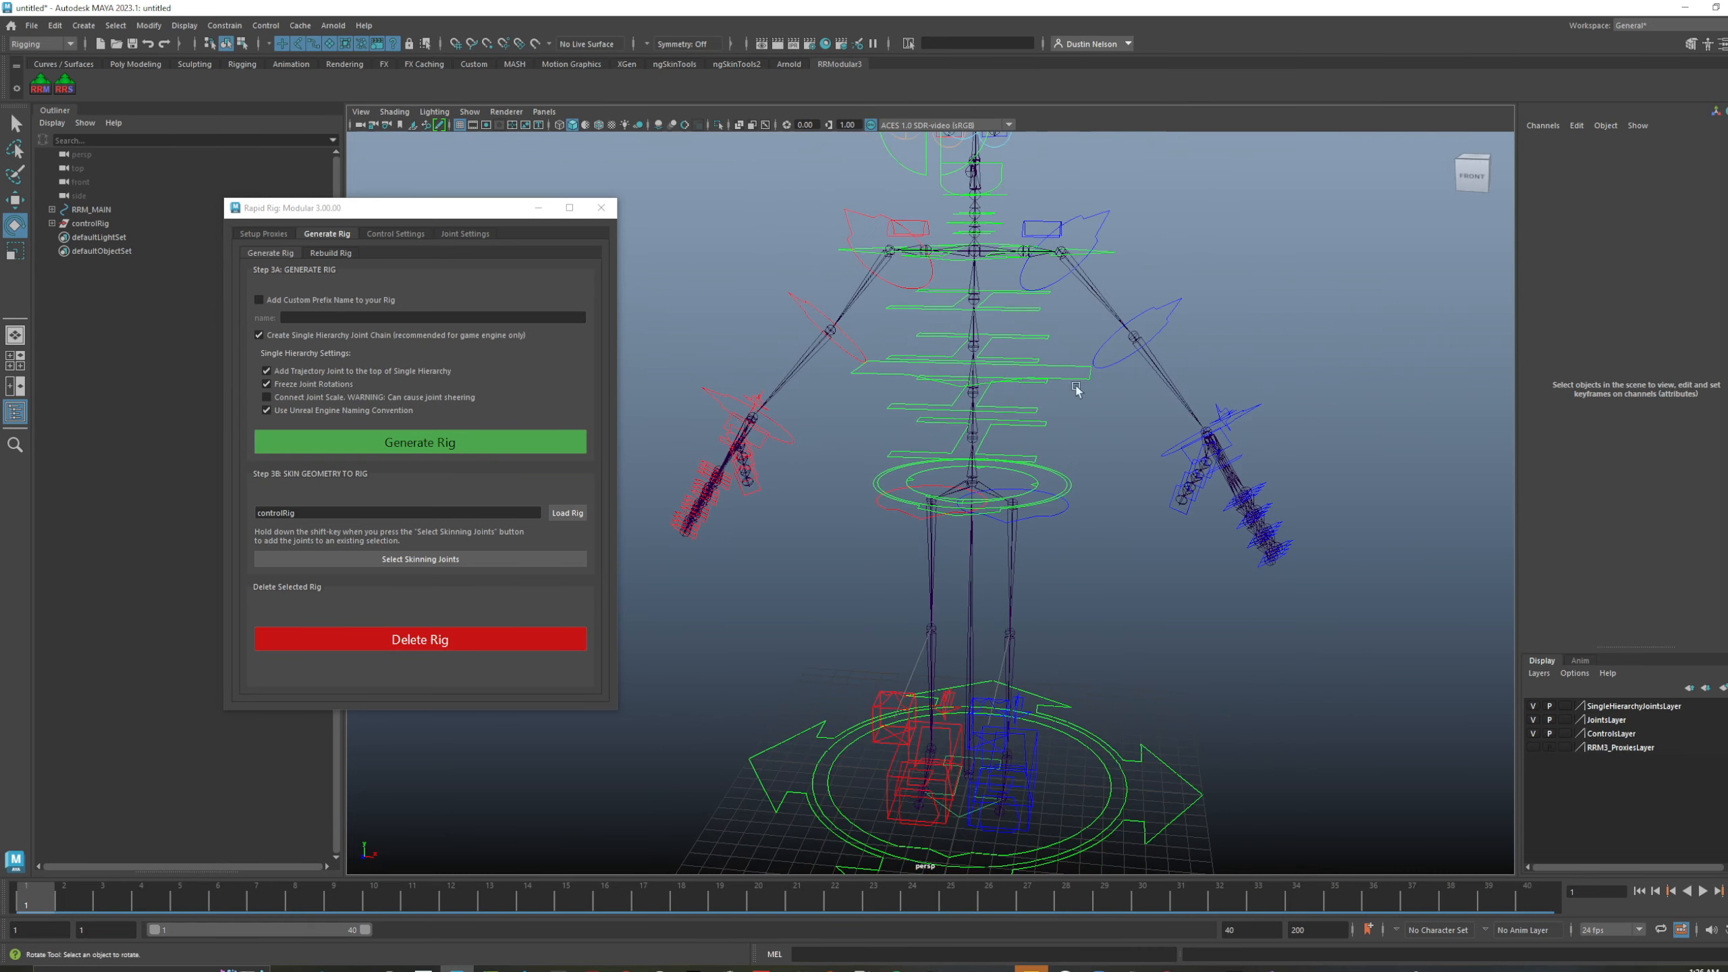
click(1106, 214)
key(w)
alt+drag(1238, 282, 1163, 315)
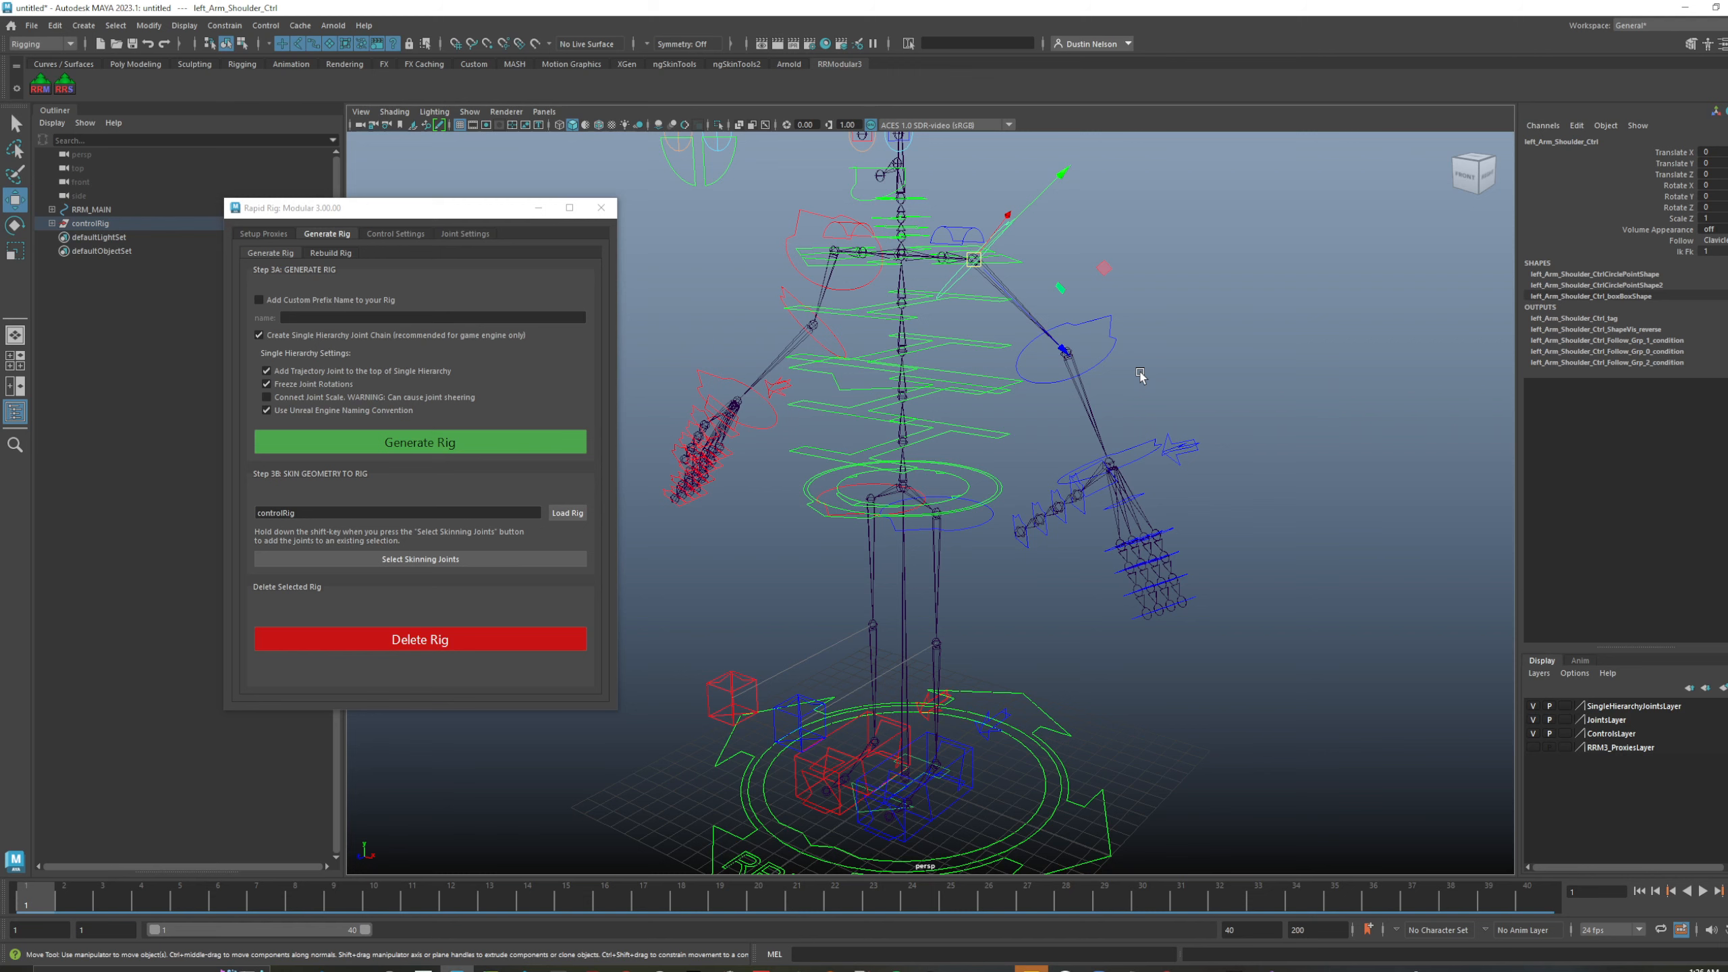
alt+drag(1083, 382, 909, 313)
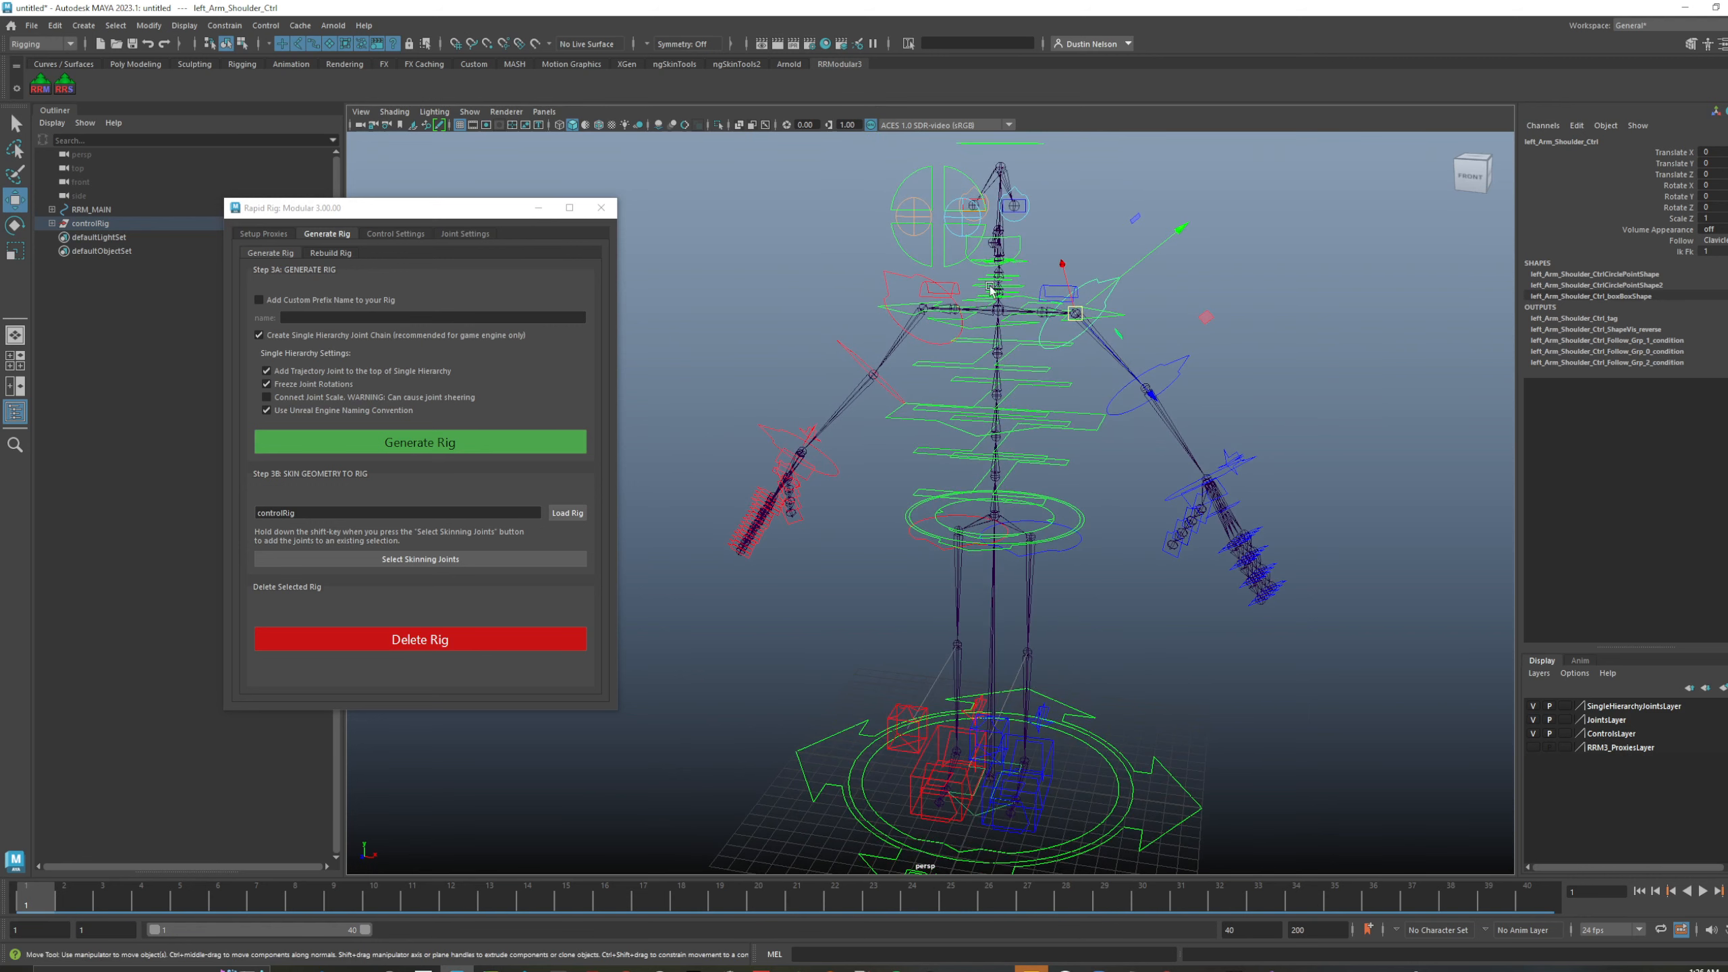
- Create a polygon cube in front of the rig at Z about 18.16 and move a duplicate to X about -5.1
alt+middle_drag(1062, 652, 1046, 430)
alt+right_drag(1204, 639, 1149, 639)
click(1151, 617)
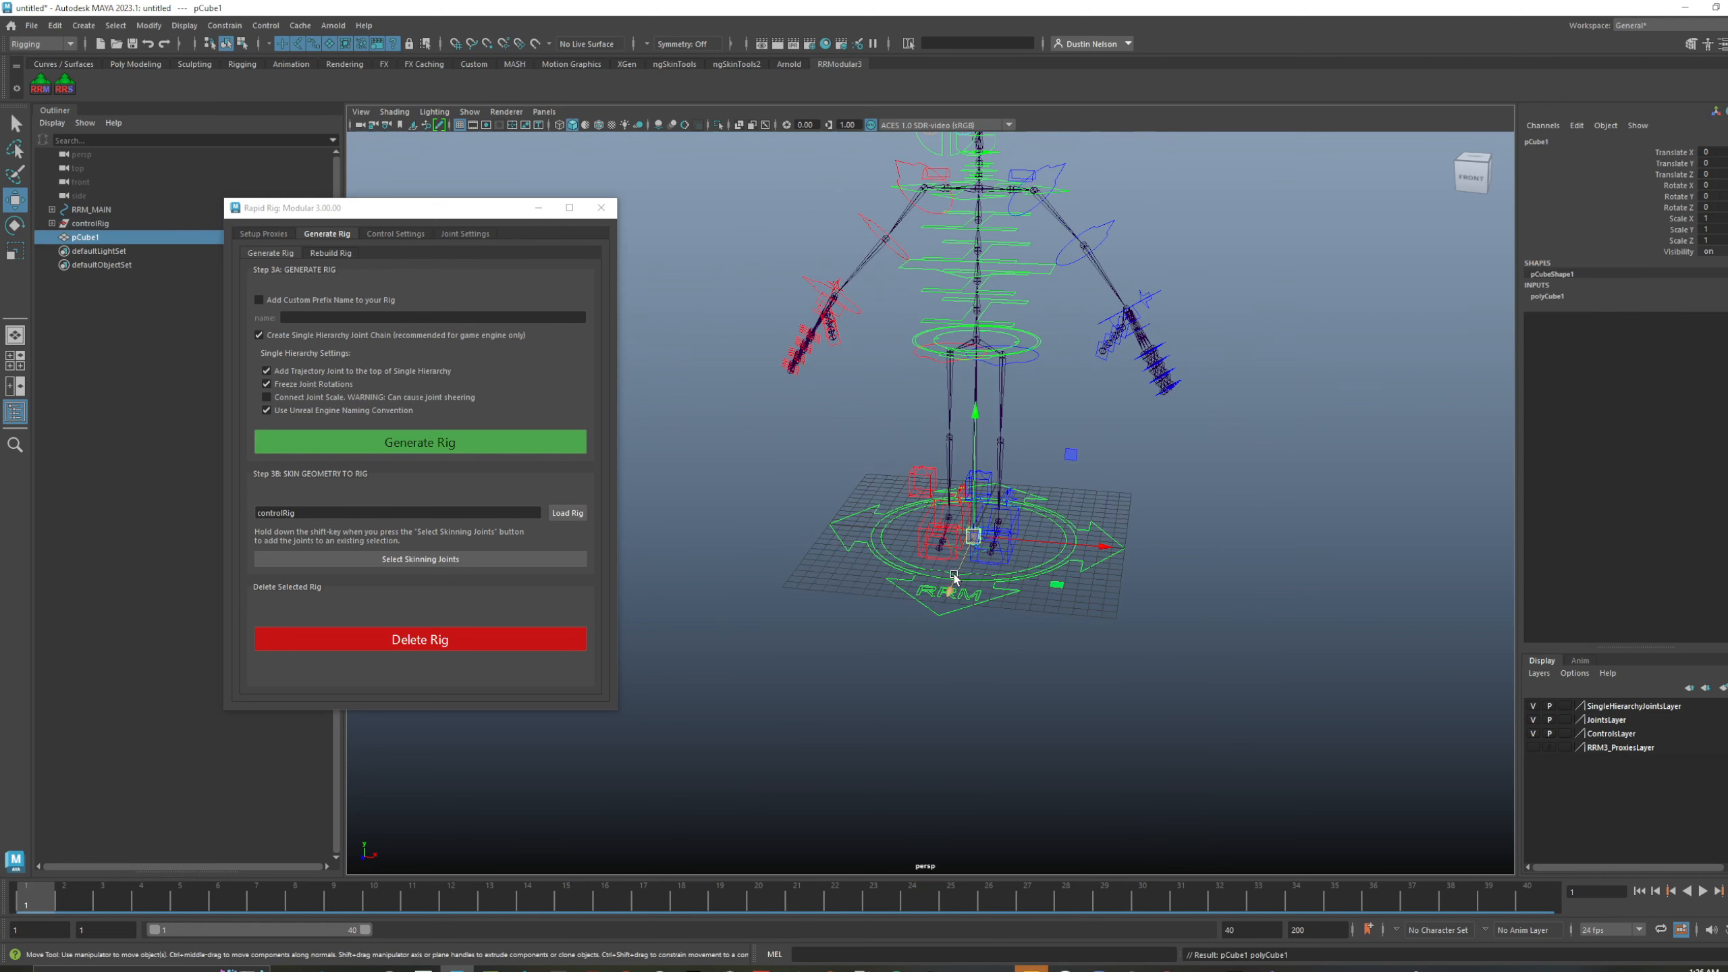
drag(953, 586, 940, 724)
key(ctrl+d)
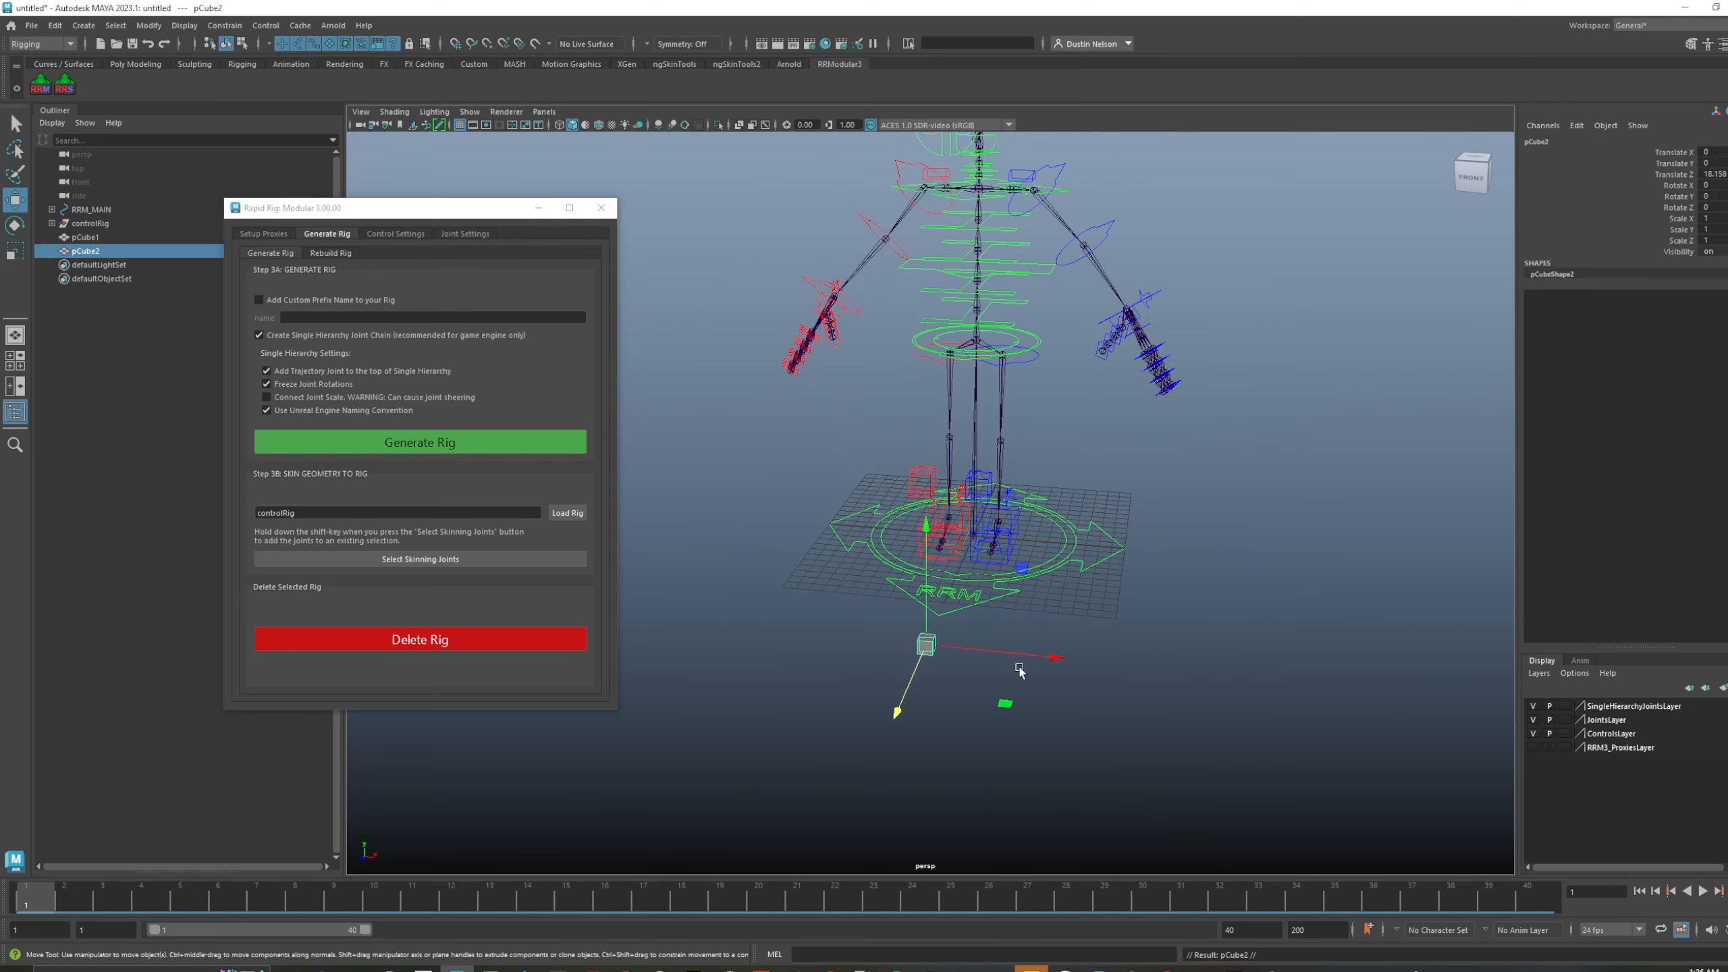
drag(1046, 656, 971, 655)
- Rotate the duplicate cube 180 degrees in X
key(r)
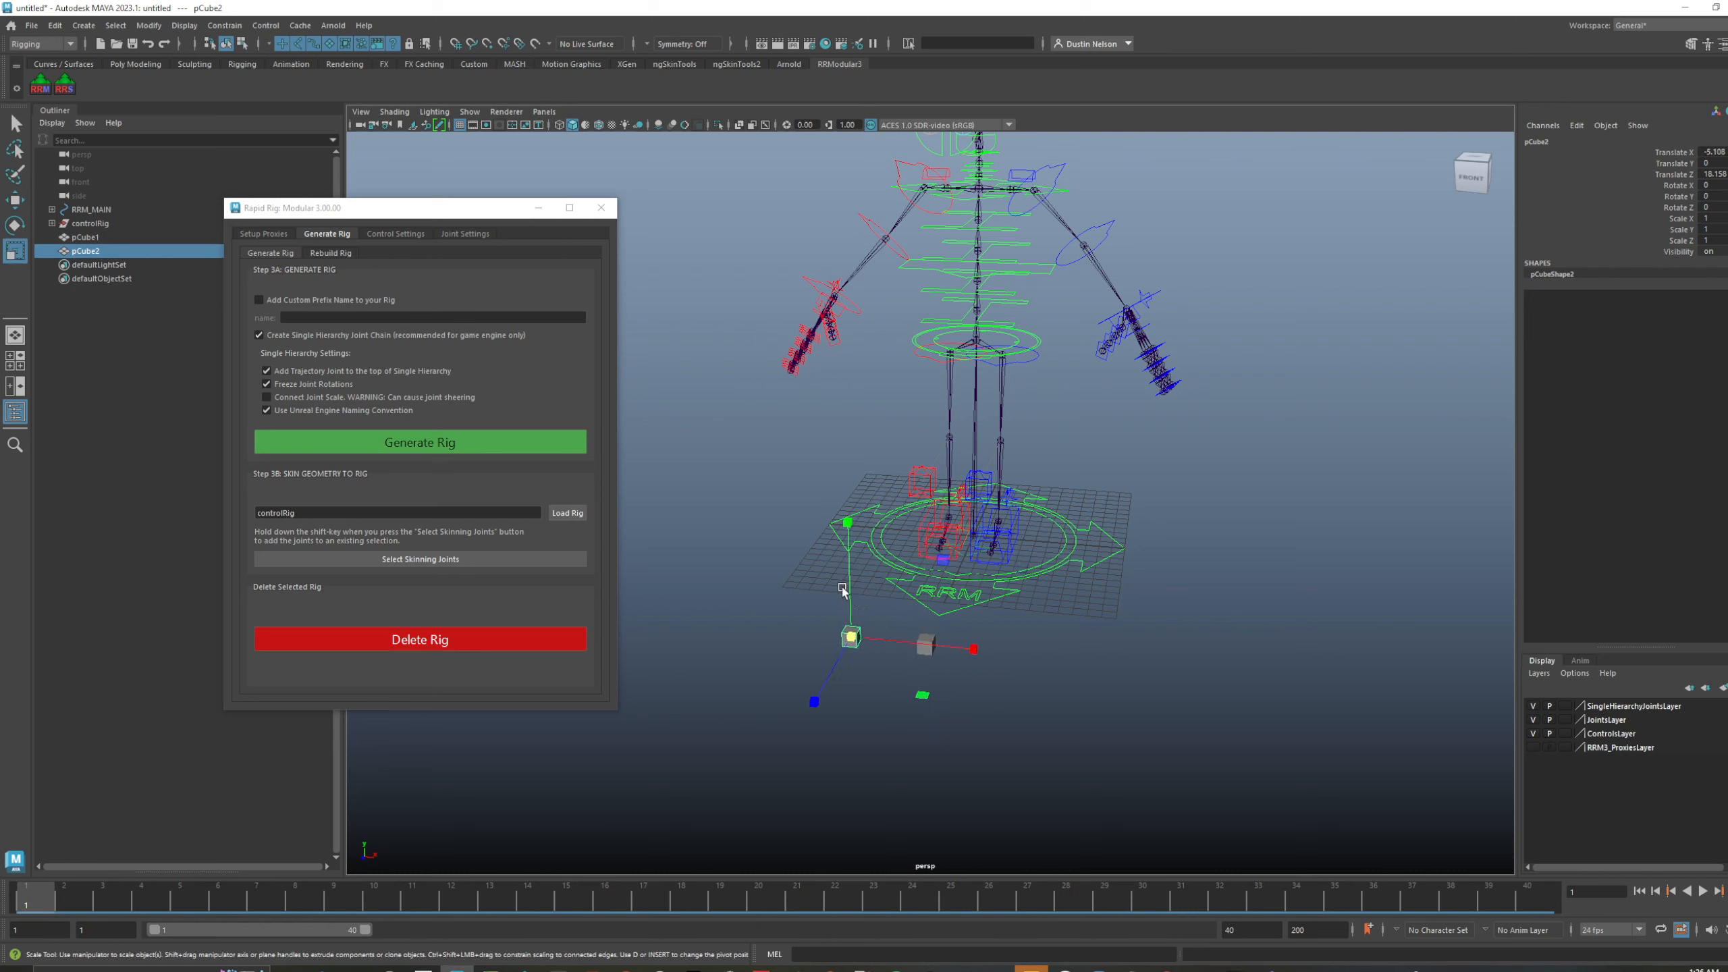
key(w)
key(e)
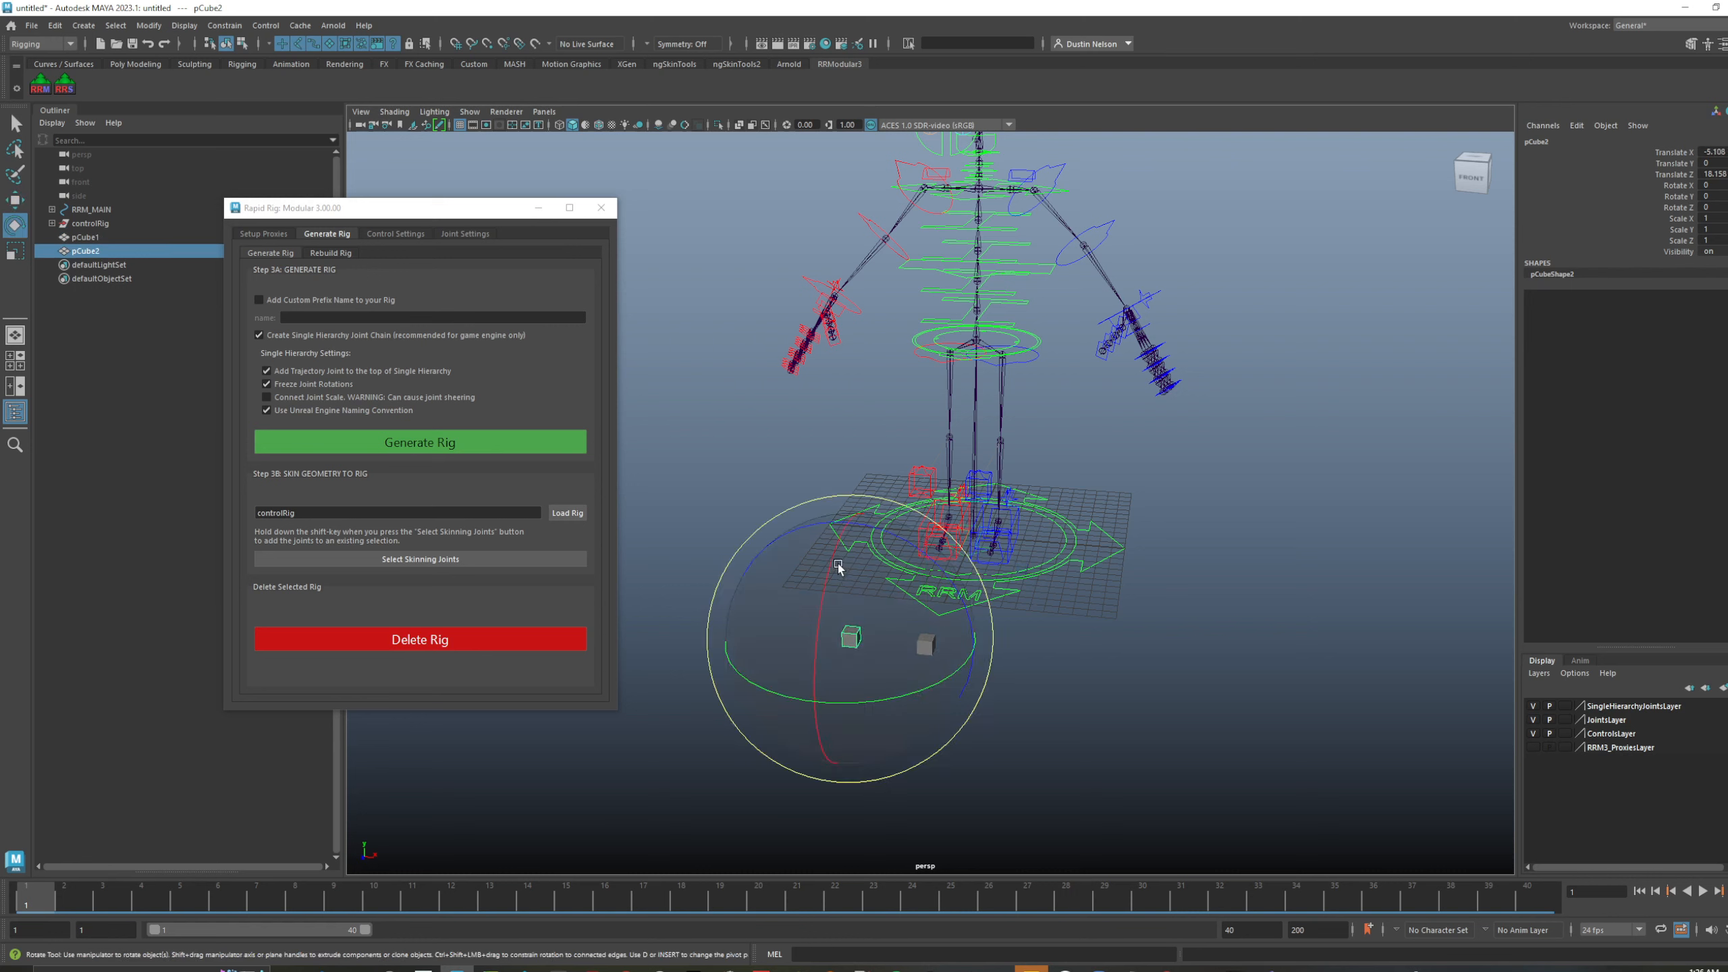
drag(835, 559, 822, 759)
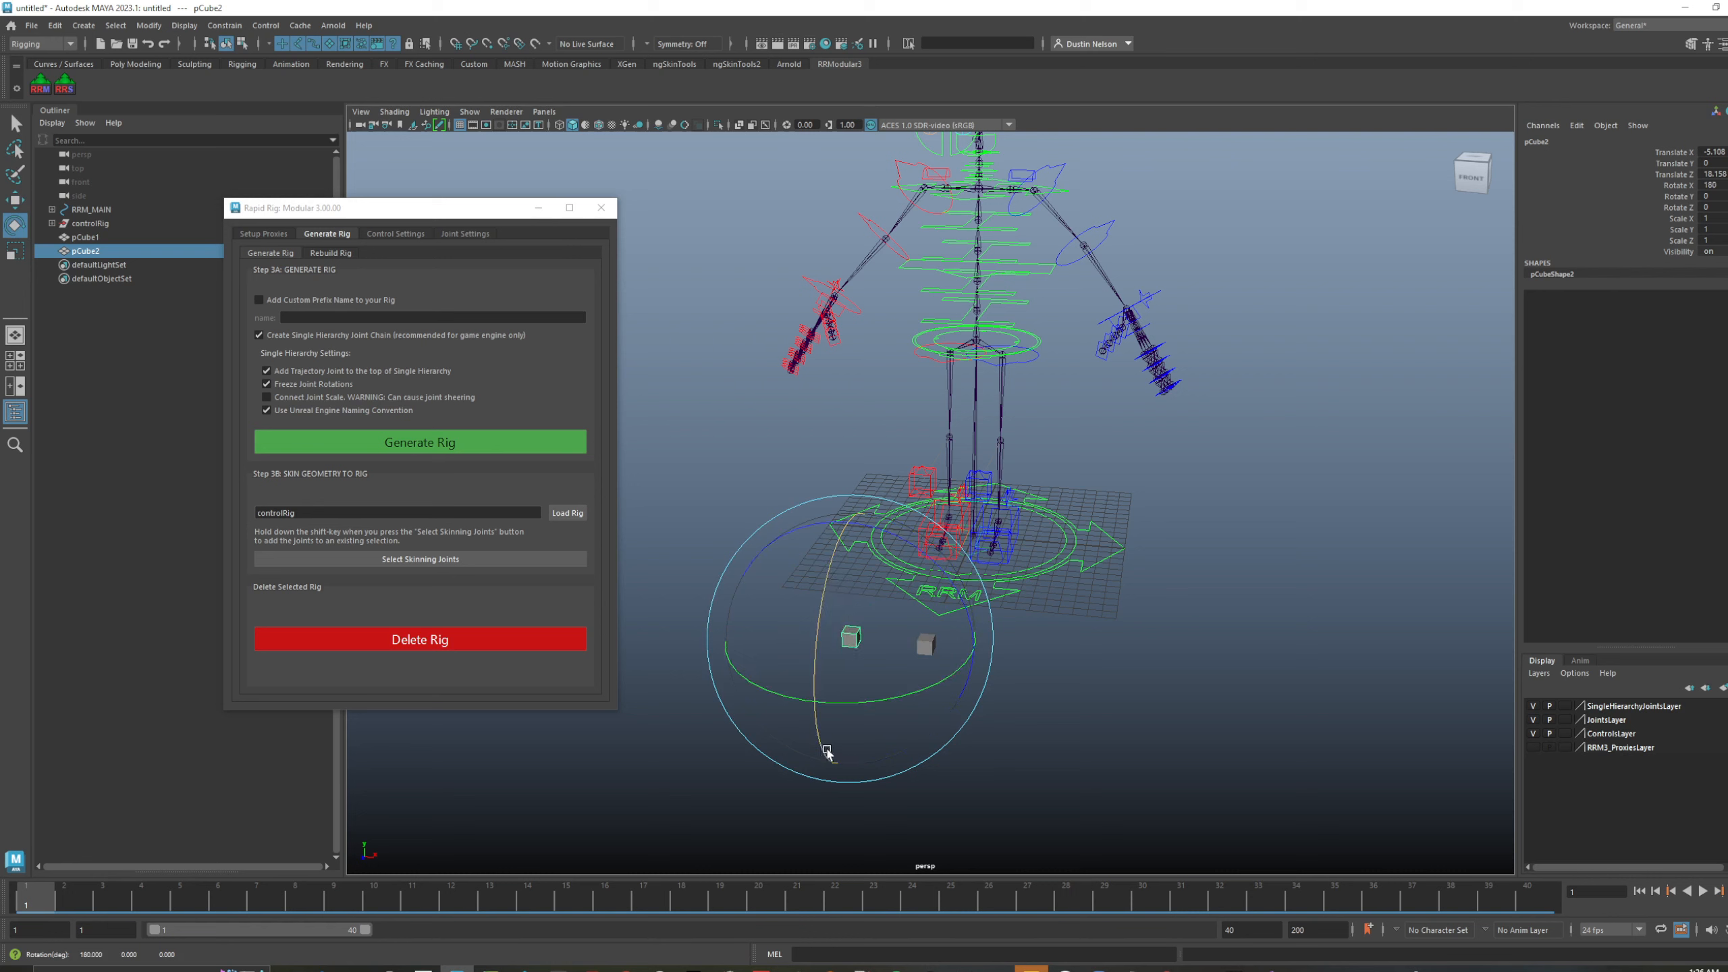
- Try moving and rotating both cubes together, and delete them
key(w)
drag(822, 614, 929, 679)
key(e)
mouse_move(983, 549)
mouse_down()
mouse_move(1014, 579)
mouse_move(1007, 687)
mouse_move(977, 711)
mouse_move(928, 701)
mouse_move(939, 720)
mouse_move(1008, 679)
mouse_move(836, 611)
mouse_move(936, 593)
mouse_move(934, 624)
mouse_move(973, 505)
mouse_move(978, 582)
mouse_move(999, 453)
mouse_move(980, 536)
mouse_up()
key(w)
drag(769, 633, 928, 702)
key(Delete)
key(a)
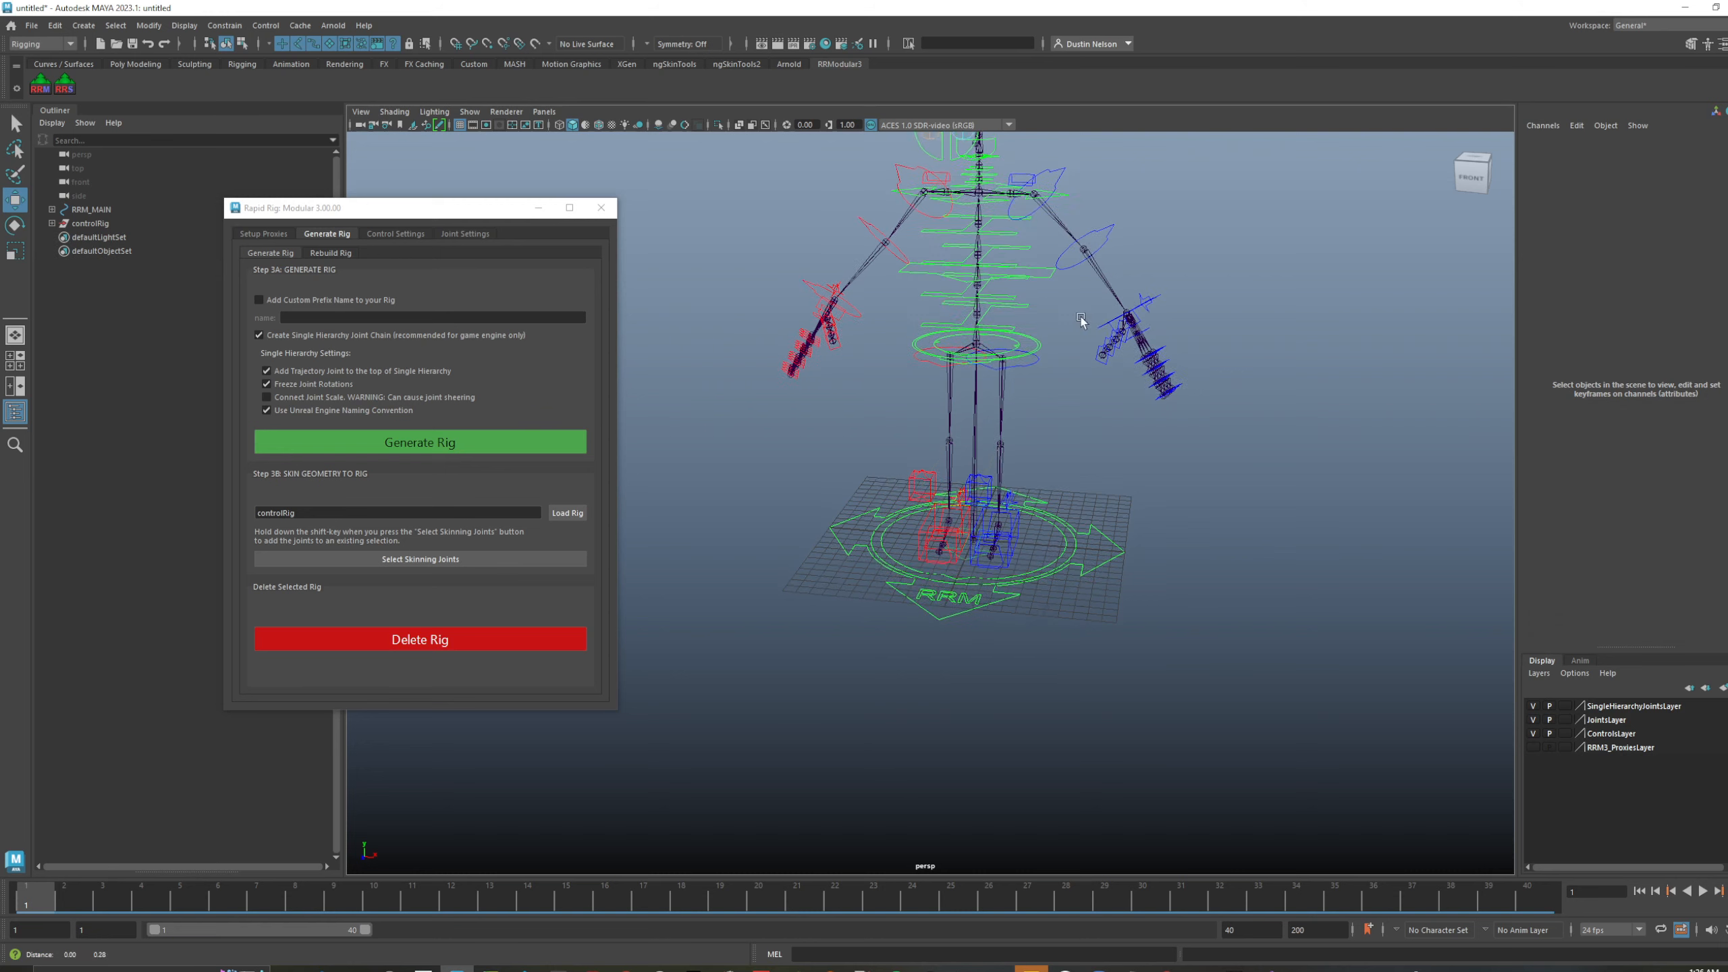
- Try rotating and moving both shoulder controls together, to about -40.6 in Rotate X and -3.29 in Translate X
drag(1066, 325, 1068, 327)
scroll(909, 330, up, 3)
alt+middle_drag(889, 280, 917, 329)
shift+drag(924, 290, 992, 346)
key(e)
key(w)
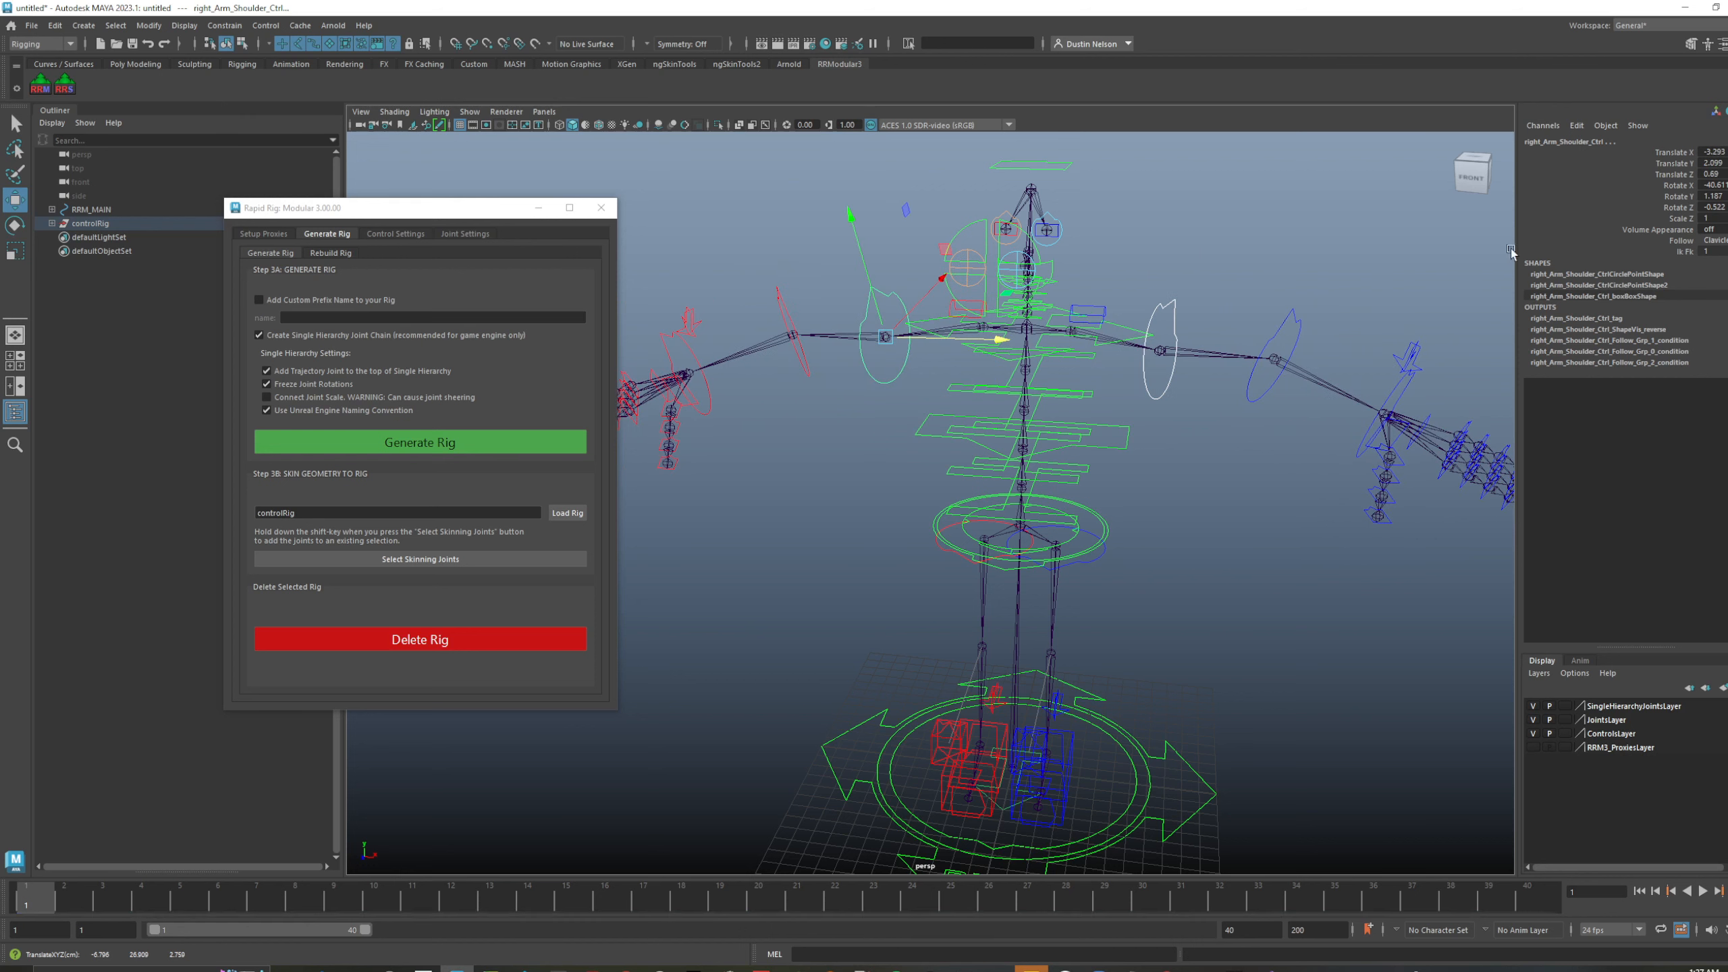
- Try changing the Translate channel values of both shoulder controls by scrubbing
click(1679, 154)
click(1672, 175)
middle_drag(1317, 199, 1483, 235)
key(ctrl+z)
click(1679, 165)
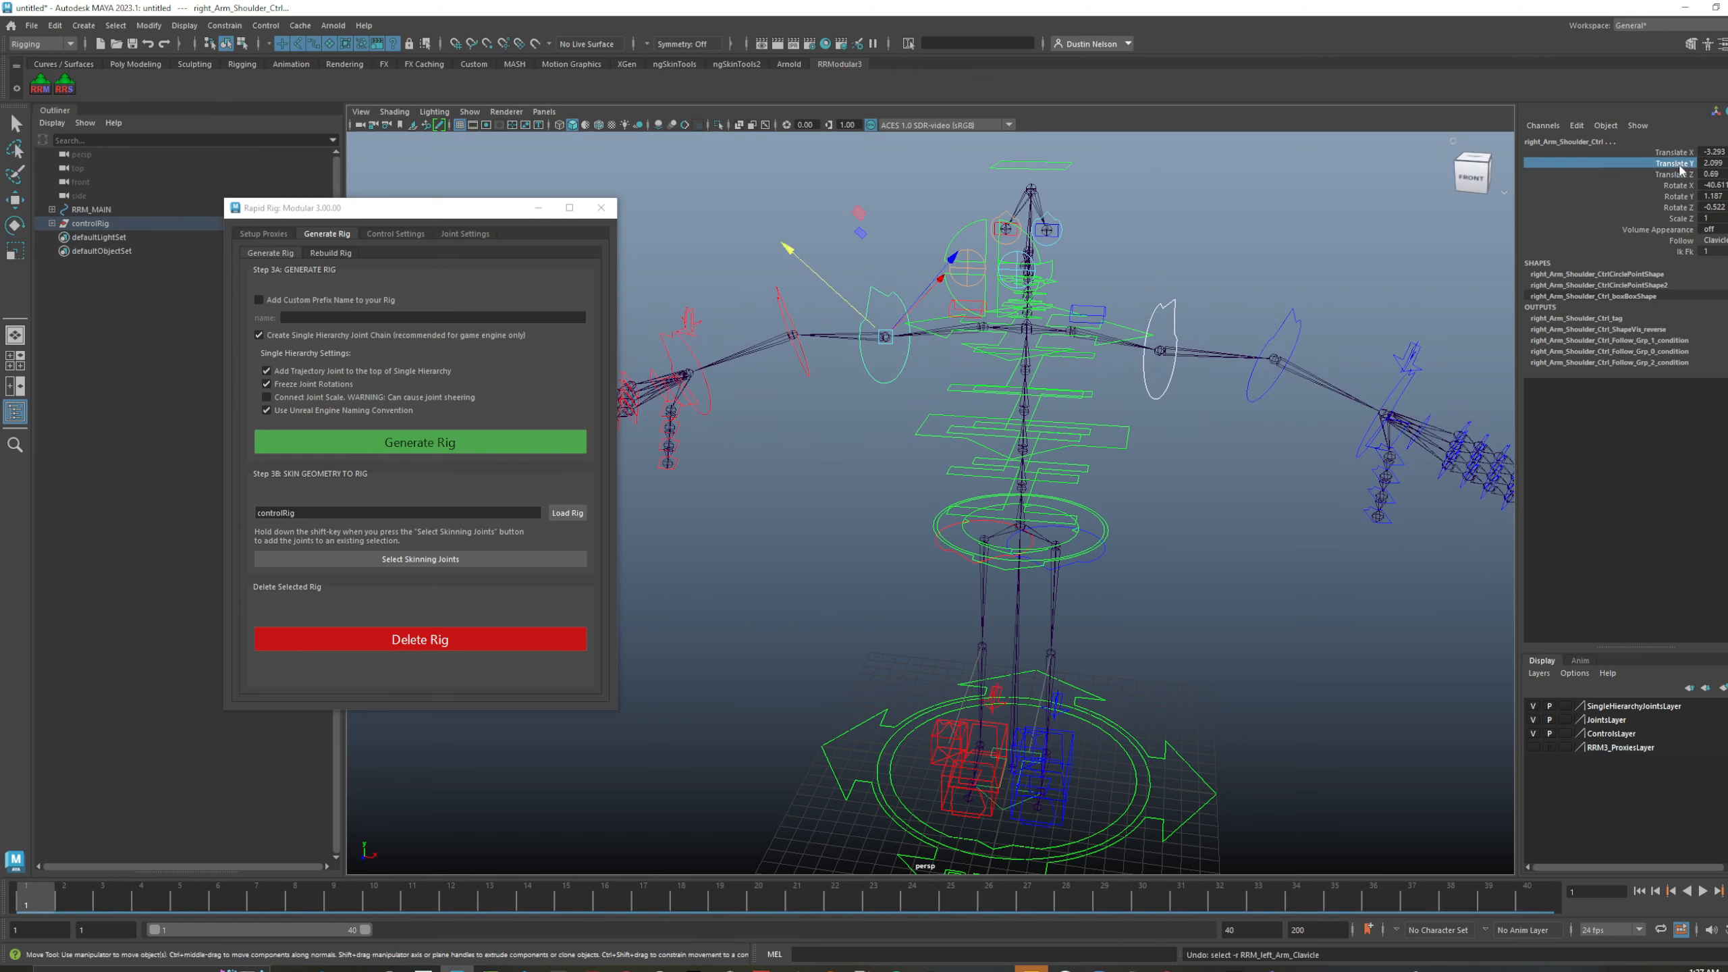
middle_drag(1293, 219, 1252, 272)
scroll(1224, 340, down, 3)
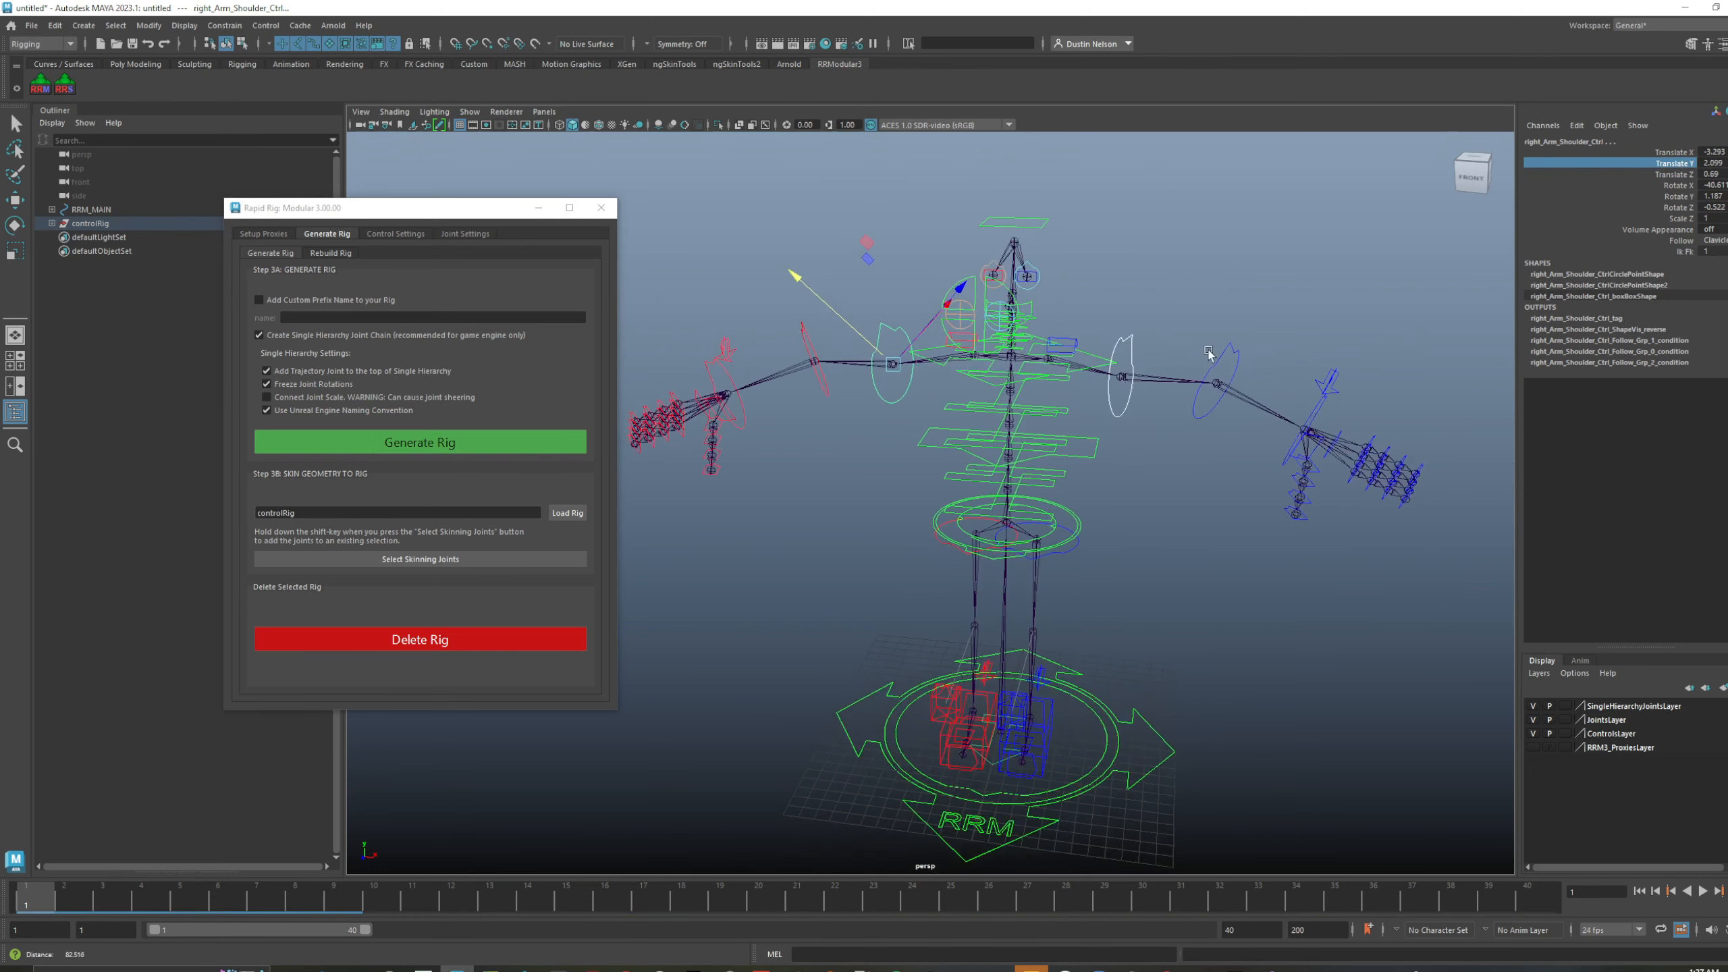
- Undo all trial transforms of the two shoulder controls
alt+drag(1216, 357, 1058, 351)
key(ctrl+z)
key(ctrl+z)
key(ctrl+z)
key(ctrl+z)
key(ctrl+z)
key(ctrl+z)
- Reselect the left shoulder control and examine its orientation relative to the arm joints with the Move tool
alt+right_drag(1057, 351, 1091, 344)
drag(1056, 297, 1095, 316)
alt+drag(1186, 363, 1189, 347)
key(q)
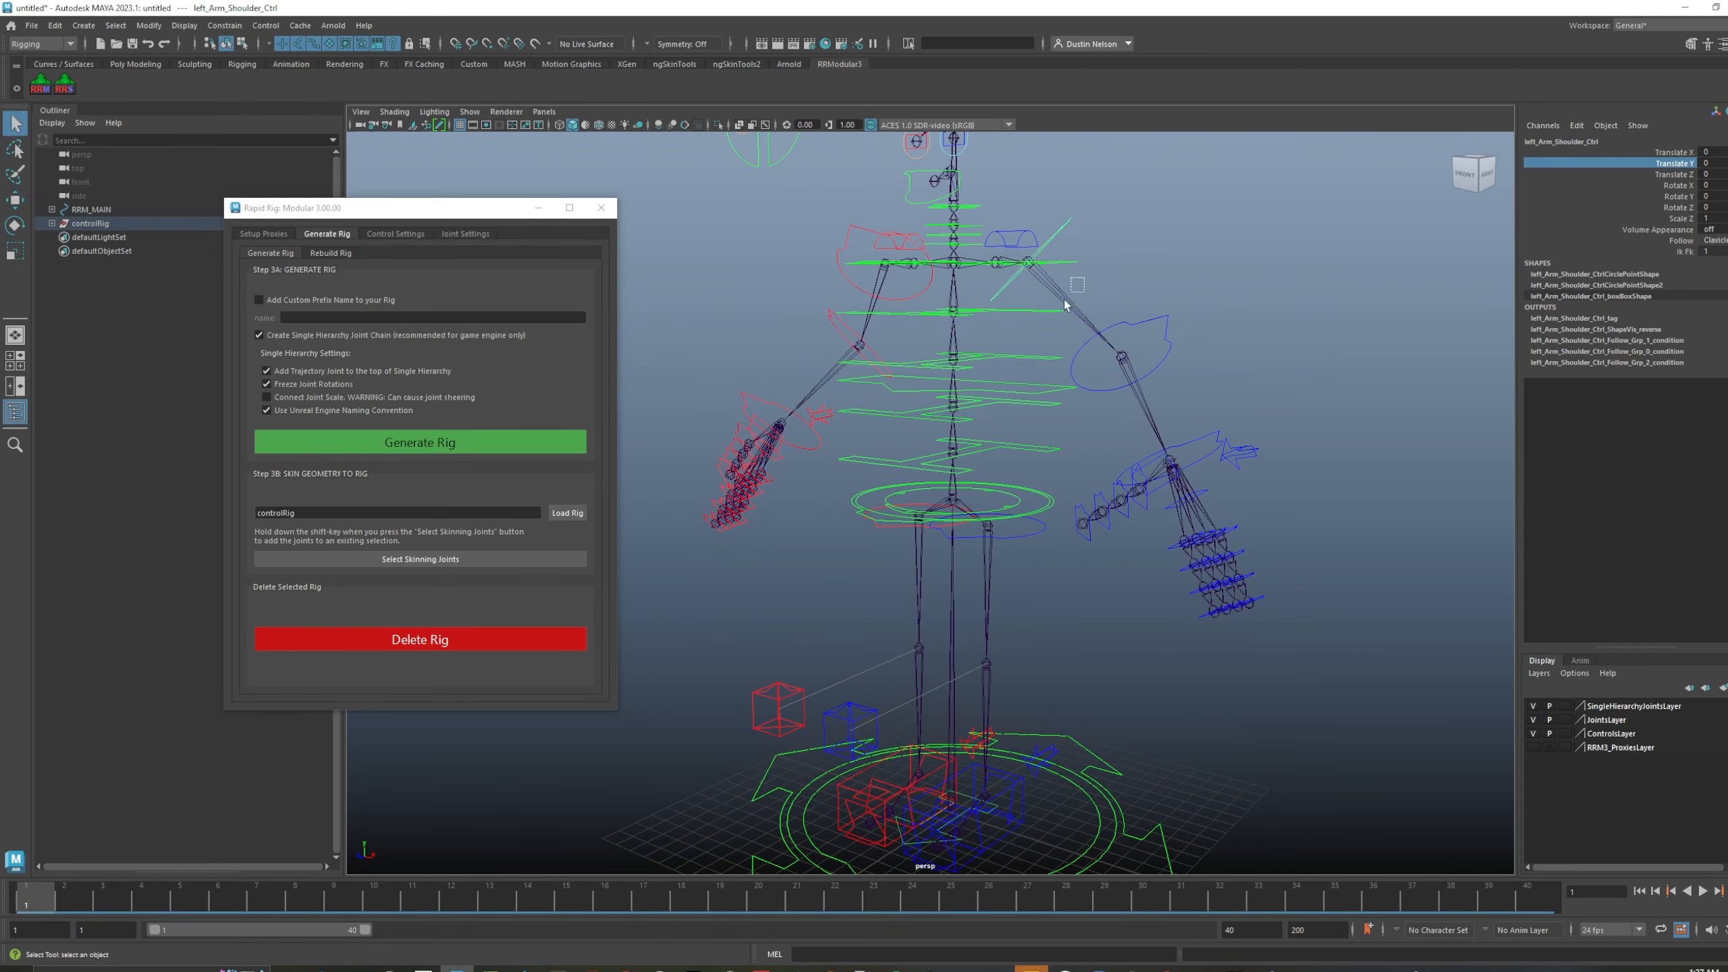
drag(1063, 297, 1088, 318)
key(w)
key(q)
drag(1042, 222, 1108, 294)
key(w)
- Try rotating the left elbow FK control and undo the rotation
click(1089, 353)
key(e)
drag(1060, 403, 1018, 369)
key(ctrl+z)
key(q)
alt+drag(1097, 410, 1108, 462)
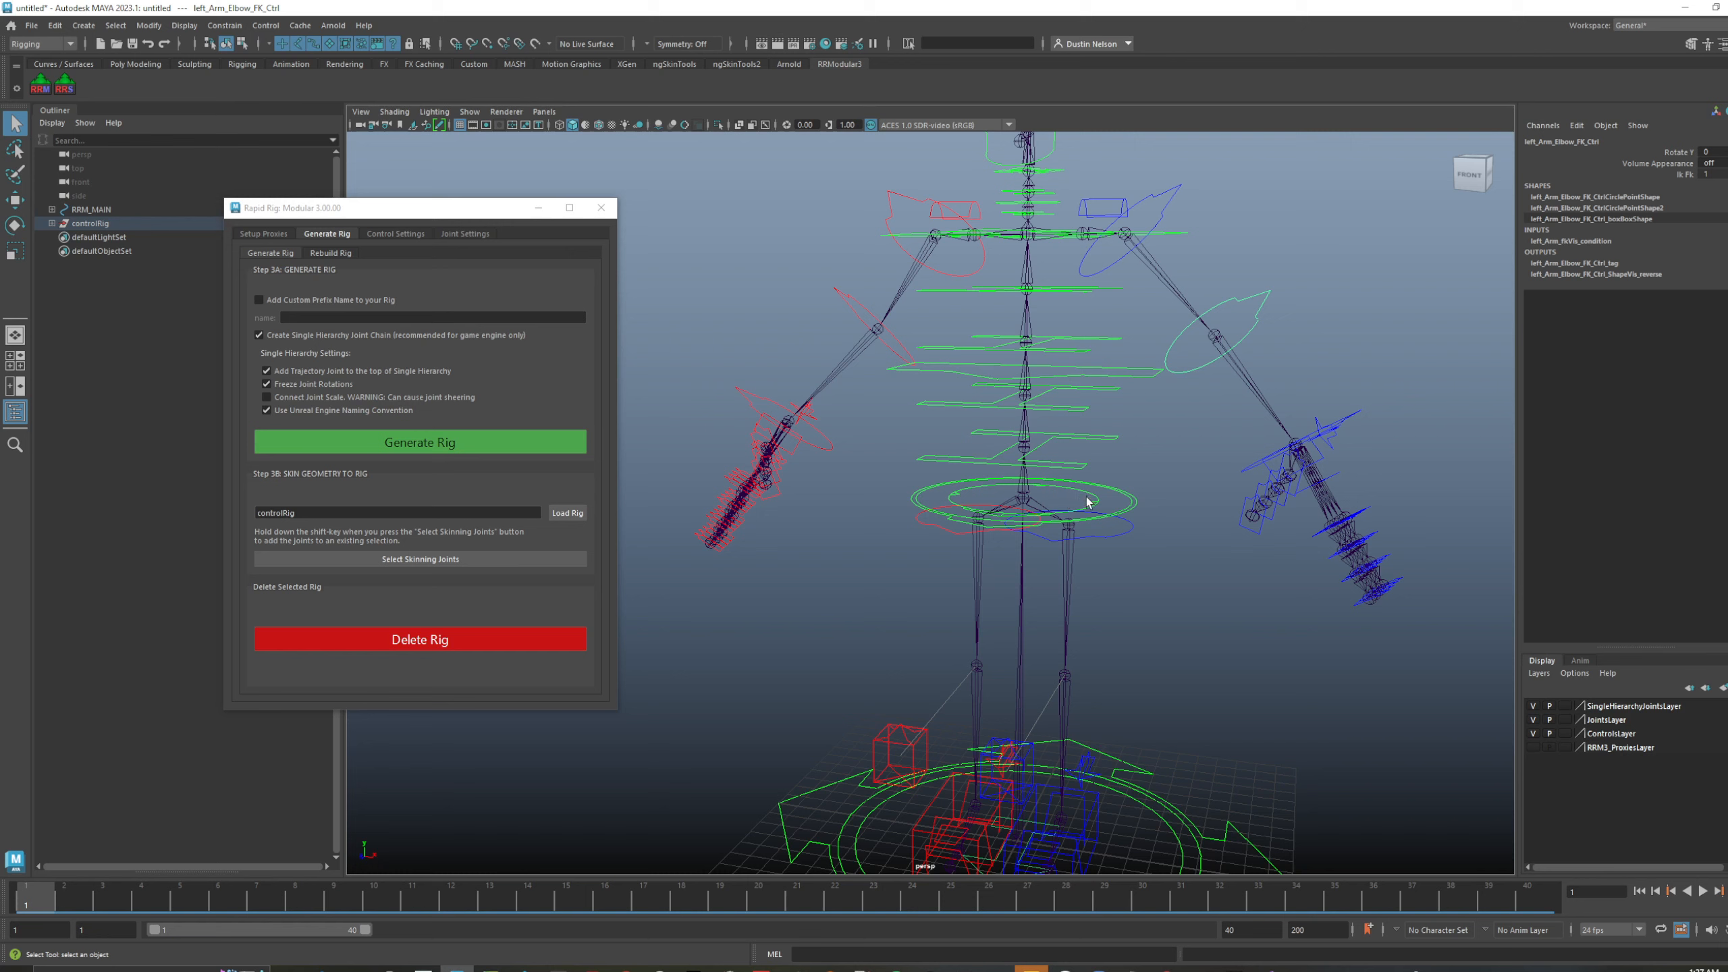
- Try moving the upper spine control at shoulder height and undo the move
alt+drag(1092, 494, 1135, 337)
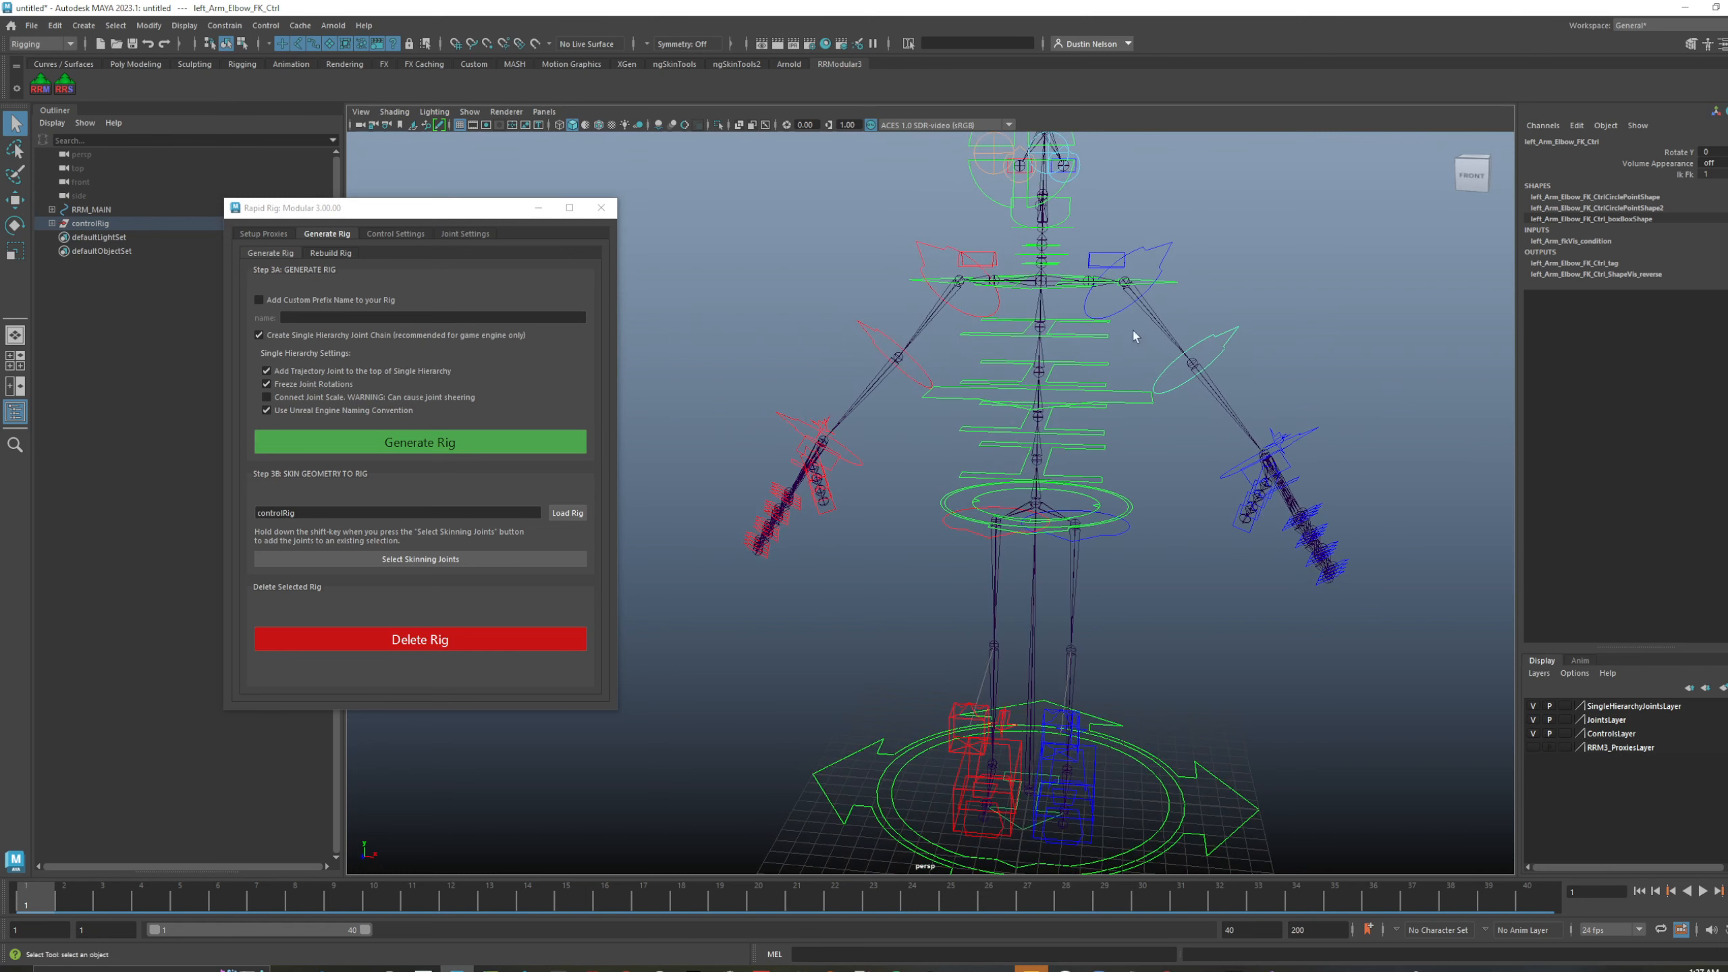
click(1173, 282)
click(1171, 282)
key(w)
drag(1038, 277, 1089, 286)
key(ctrl+z)
- Try moving the circular hip control sideways and undo the move
alt+drag(1182, 520, 1089, 503)
click(1087, 501)
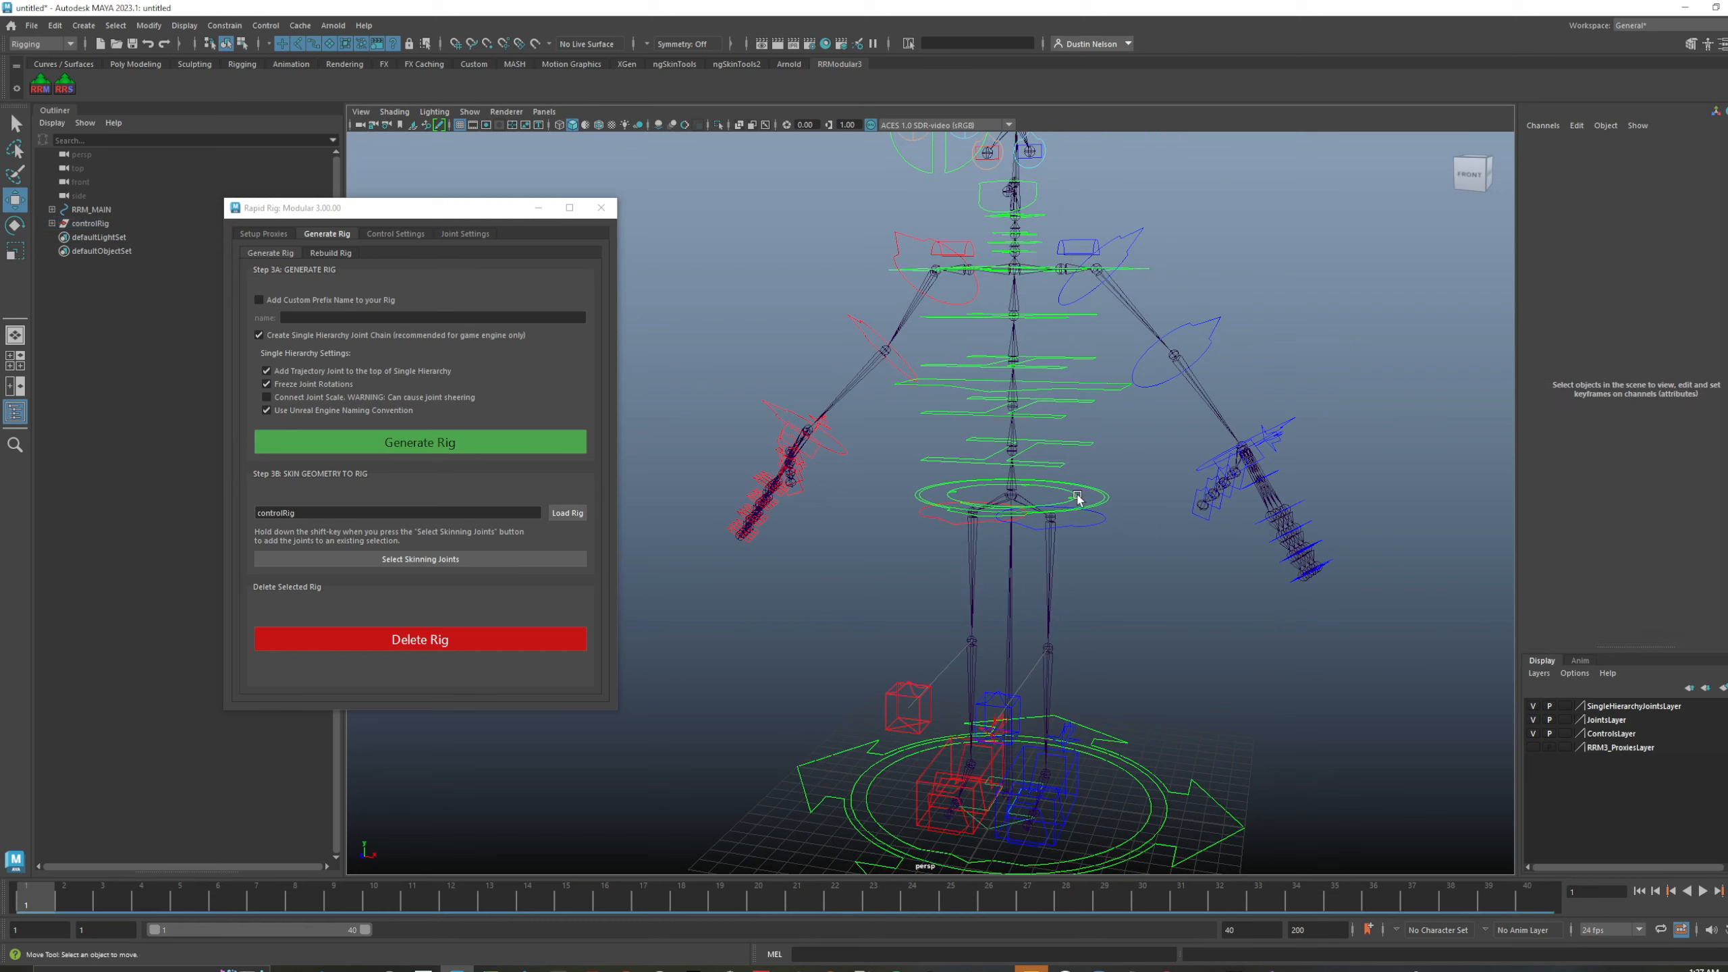
click(1076, 499)
drag(1017, 487, 1084, 482)
key(ctrl+z)
- Switch the left arm to IK by setting its switch control's Ik Fk to 0, and select the left wrist IK control
alt+drag(1306, 438, 1174, 476)
click(1240, 467)
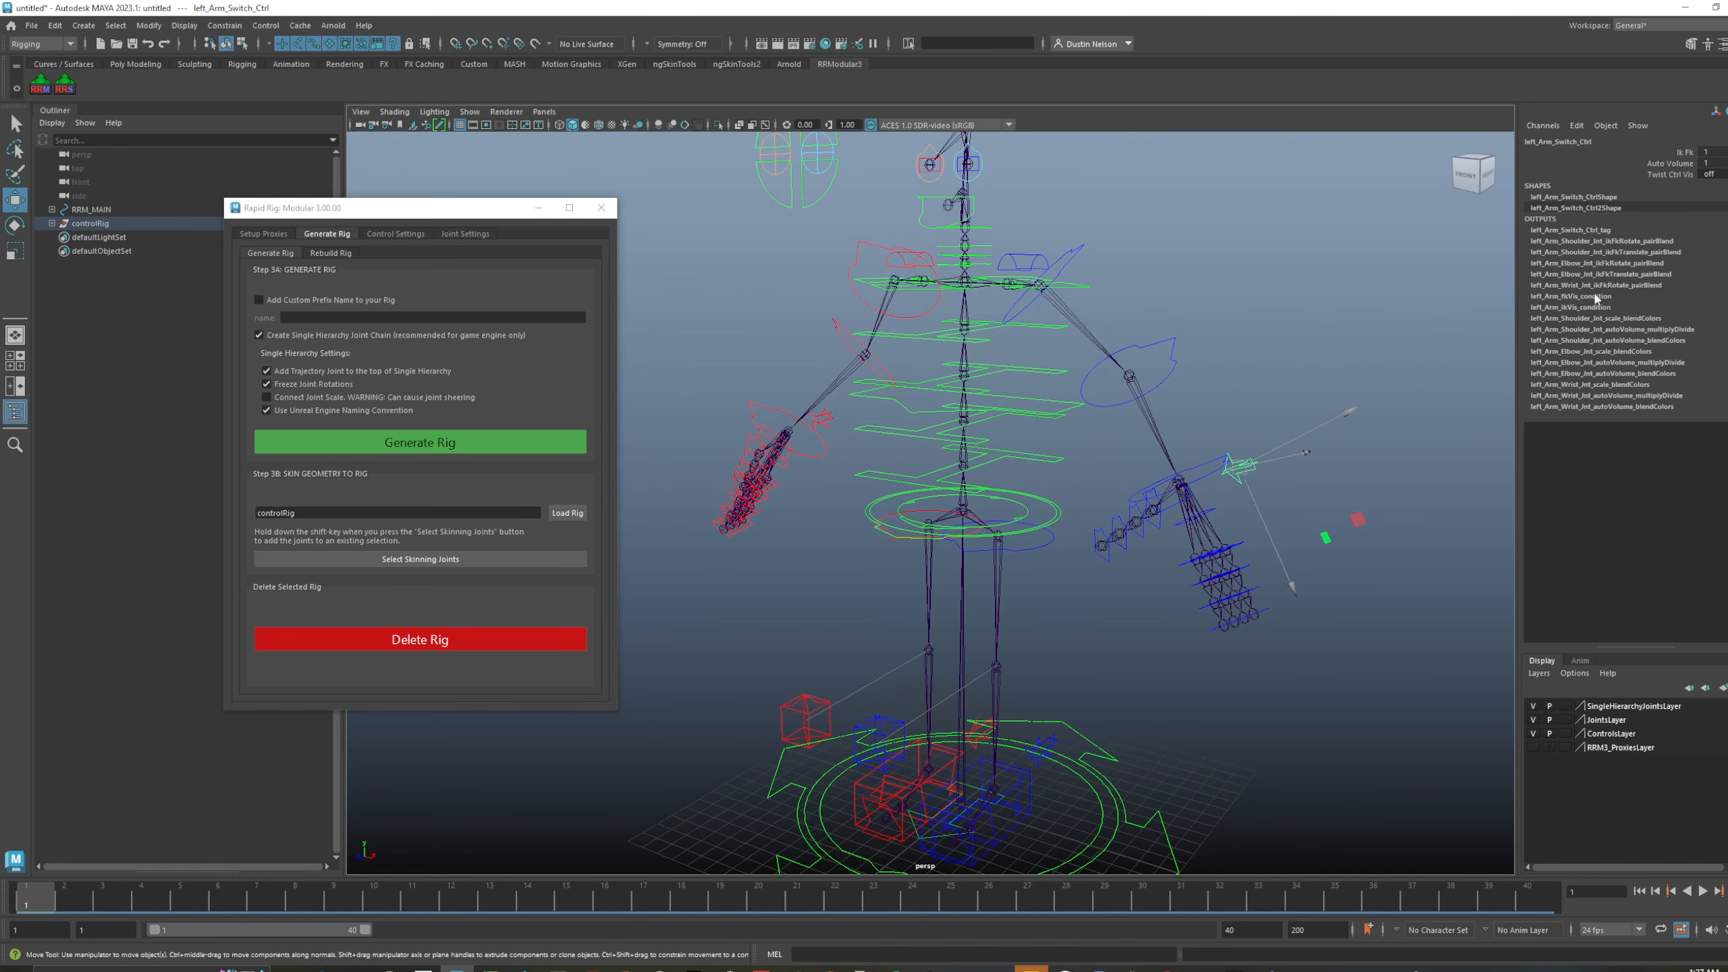
click(1692, 153)
middle_drag(1300, 252, 1285, 274)
alt+drag(1285, 441, 1275, 466)
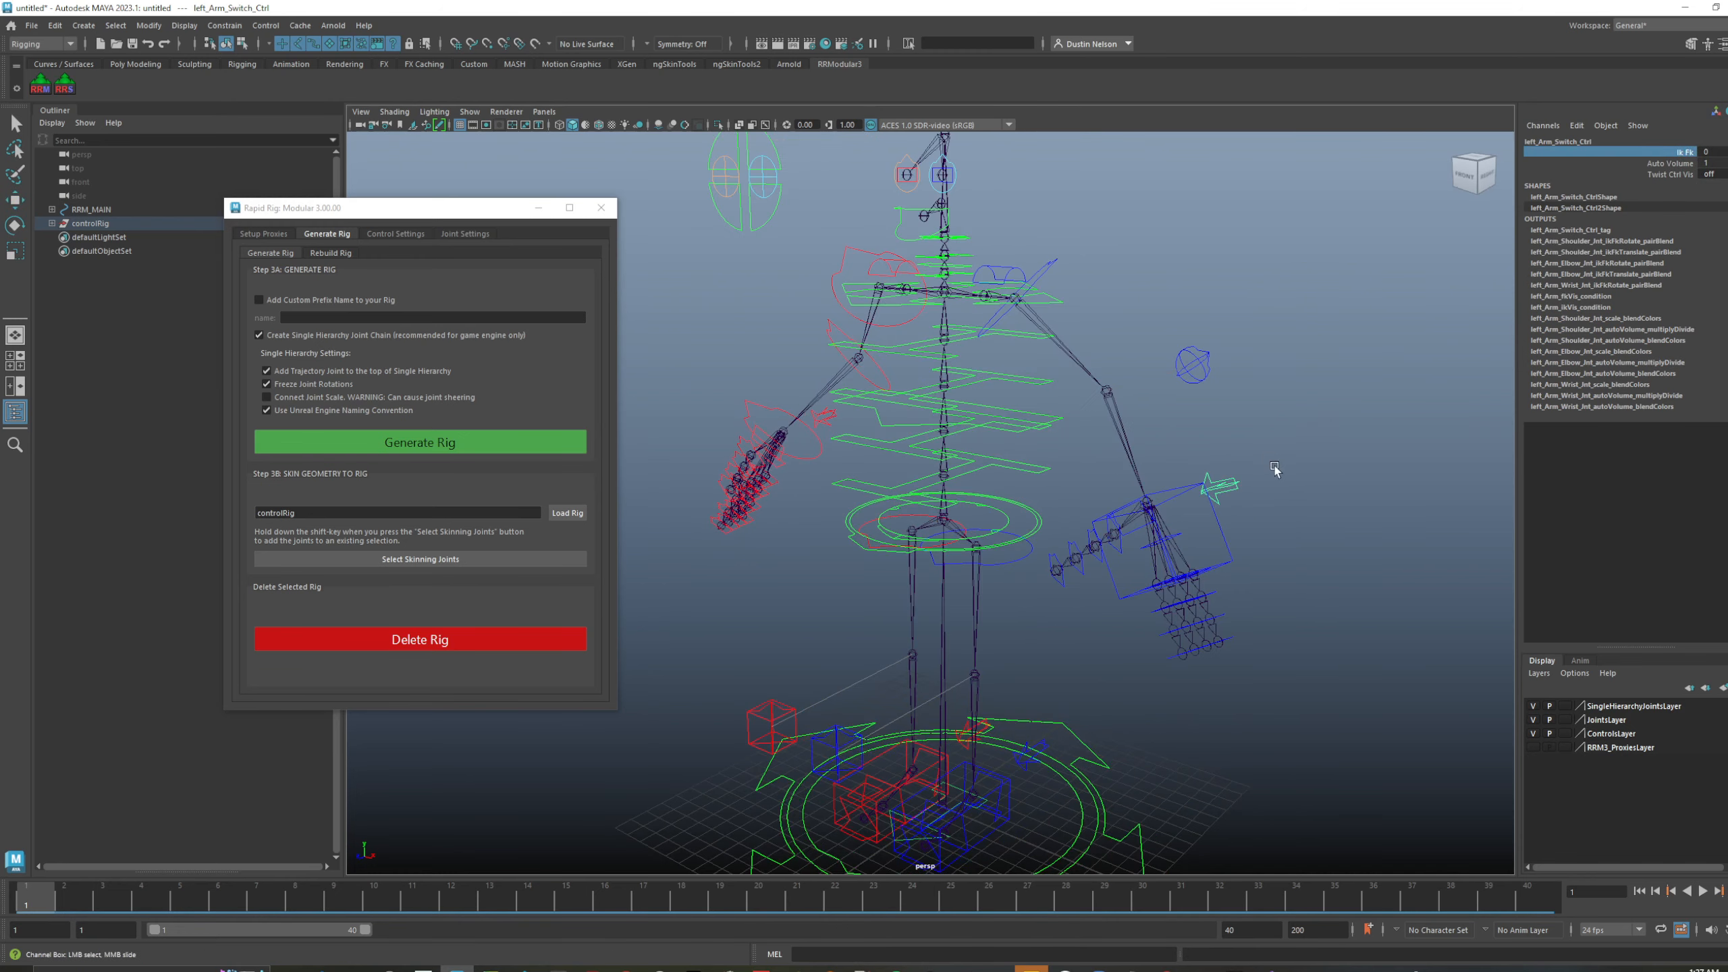
click(1223, 524)
alt+drag(1222, 523, 1249, 490)
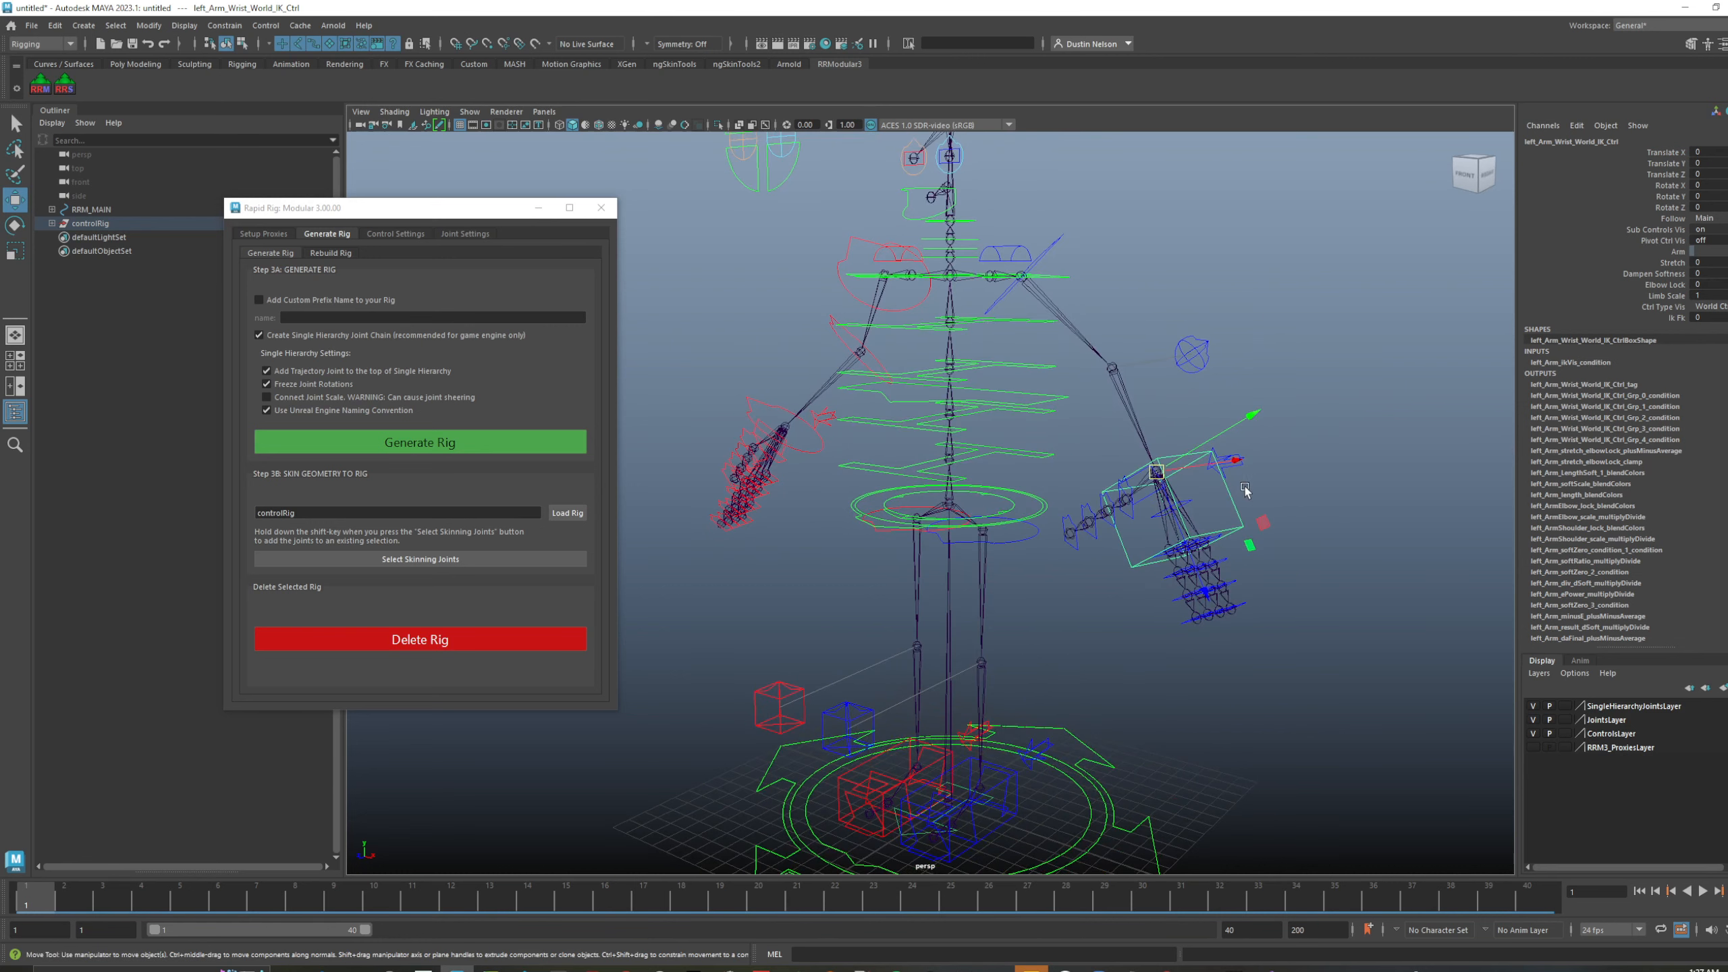
alt+drag(1039, 509, 891, 472)
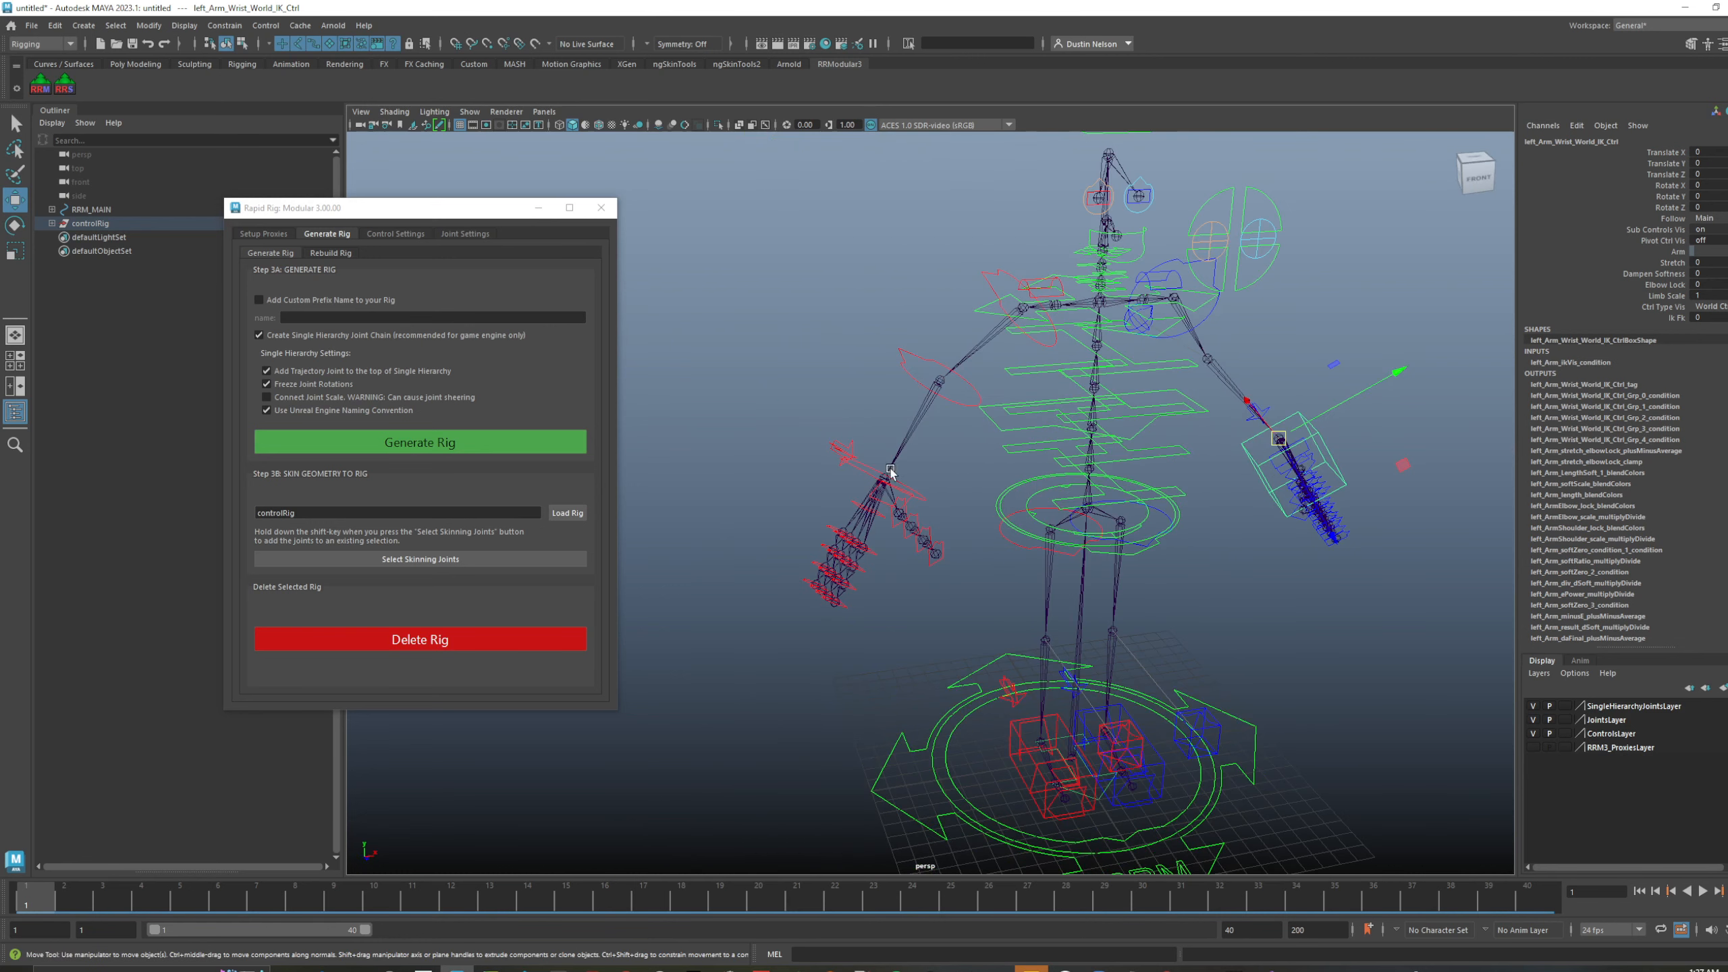
- Switch the right arm to IK by setting its switch control's Ik Fk to 0
click(849, 451)
click(1667, 151)
middle_drag(1422, 286, 1288, 395)
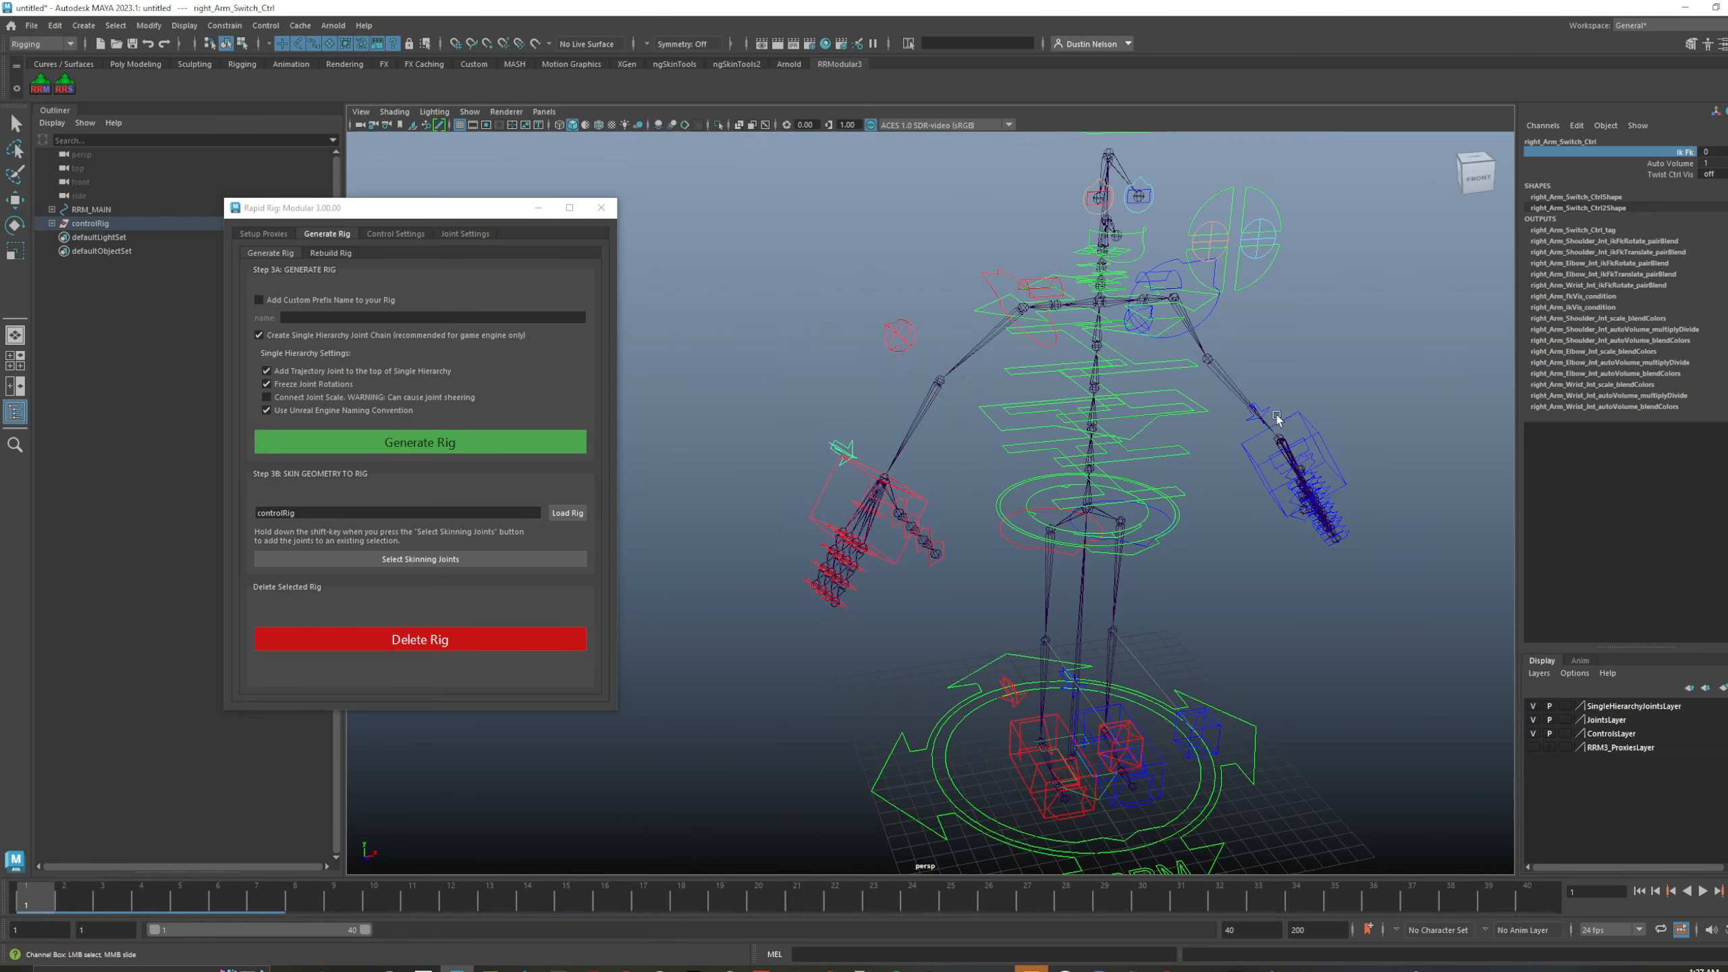
alt+drag(1289, 395, 1215, 443)
- Select both wrist world IK controls, try moving them together and undo the move
click(1320, 467)
key(w)
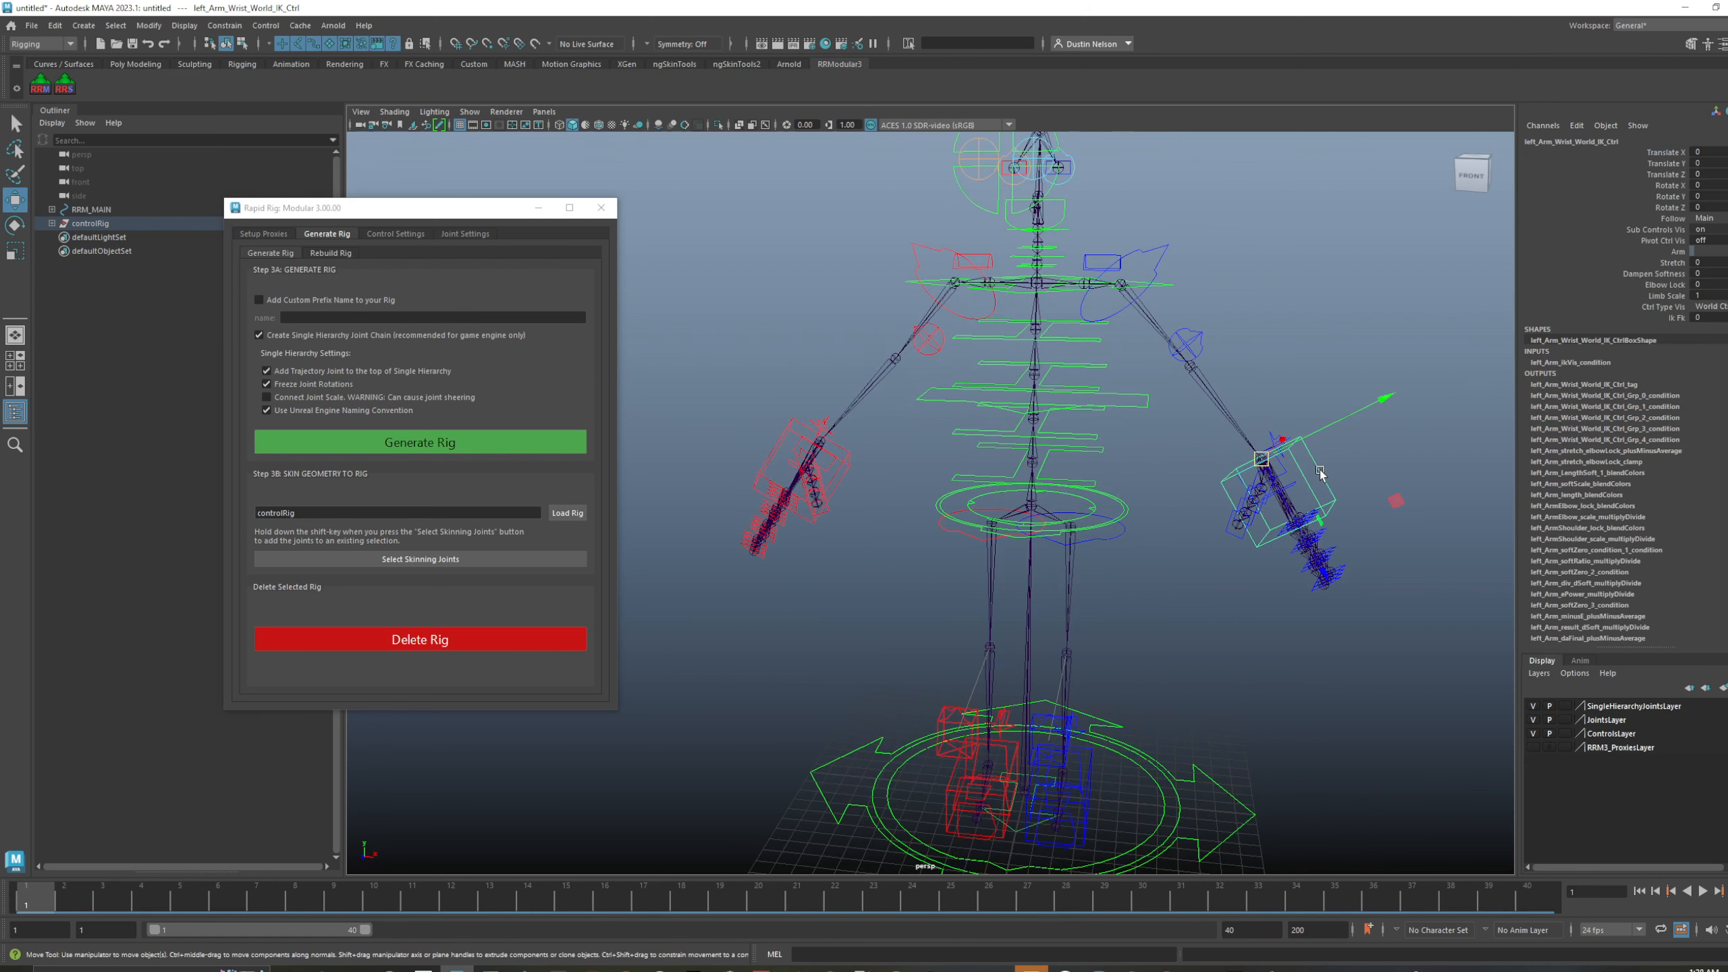
click(783, 450)
alt+drag(783, 449, 800, 417)
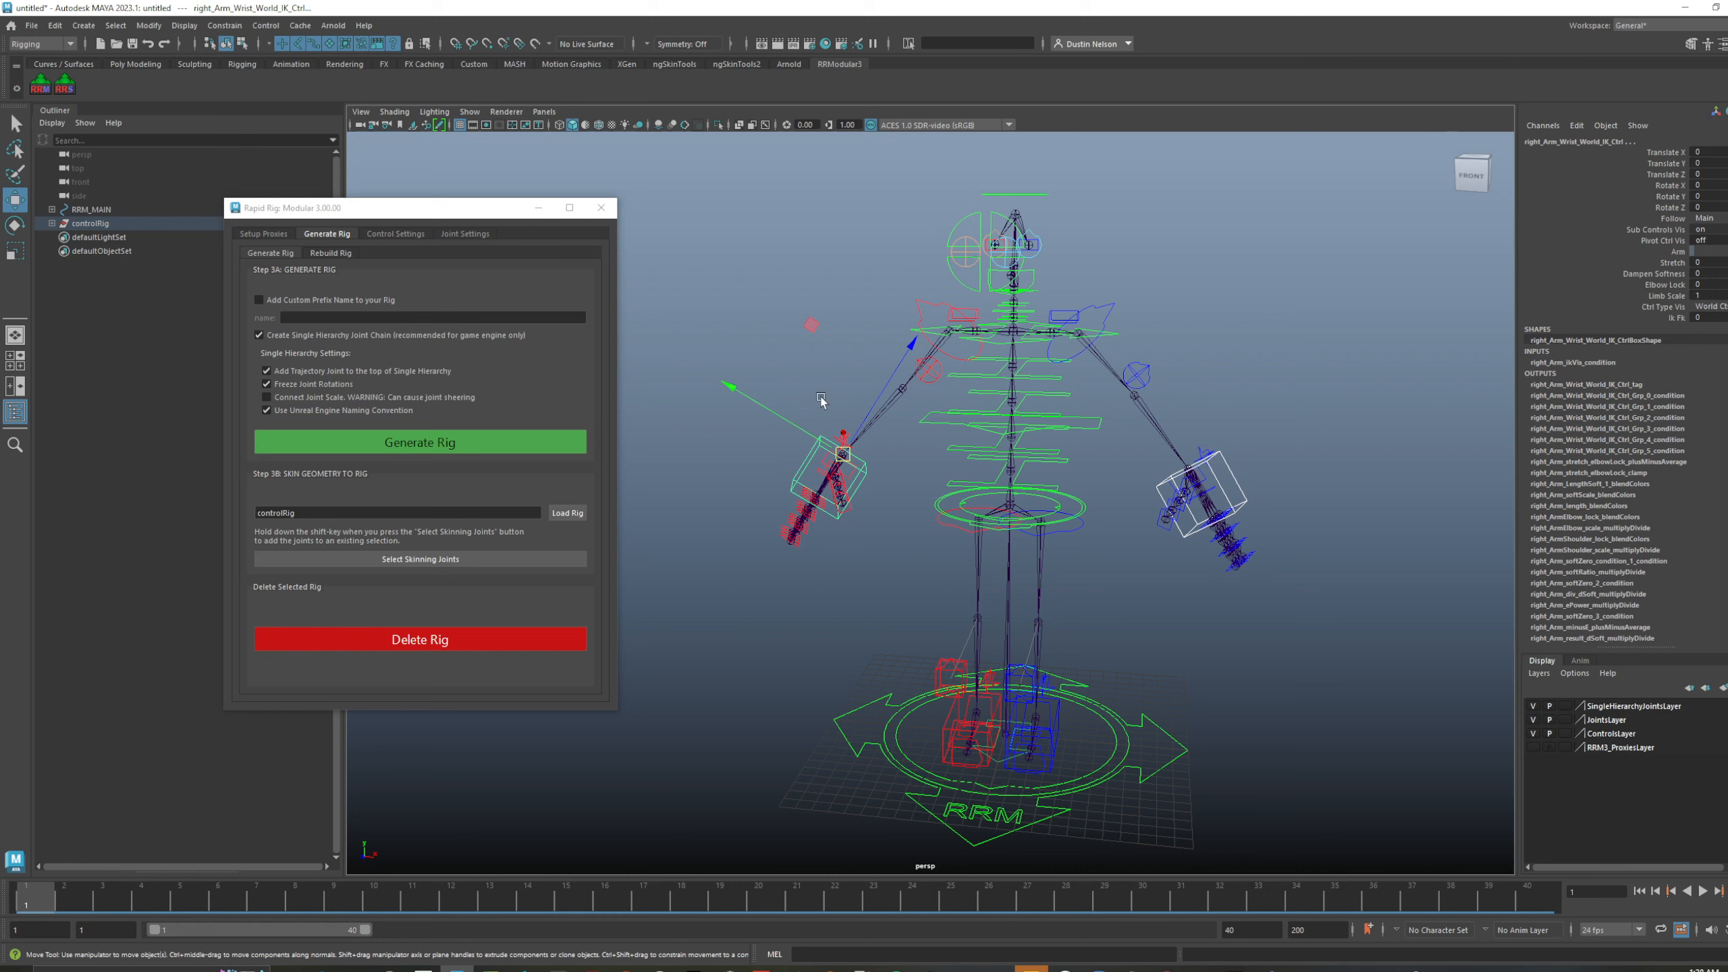
drag(762, 402, 950, 469)
key(ctrl+z)
- Try rotating both wrist world IK controls together and undo the changes
key(e)
key(w)
key(e)
key(ctrl+z)
key(ctrl+z)
key(ctrl+z)
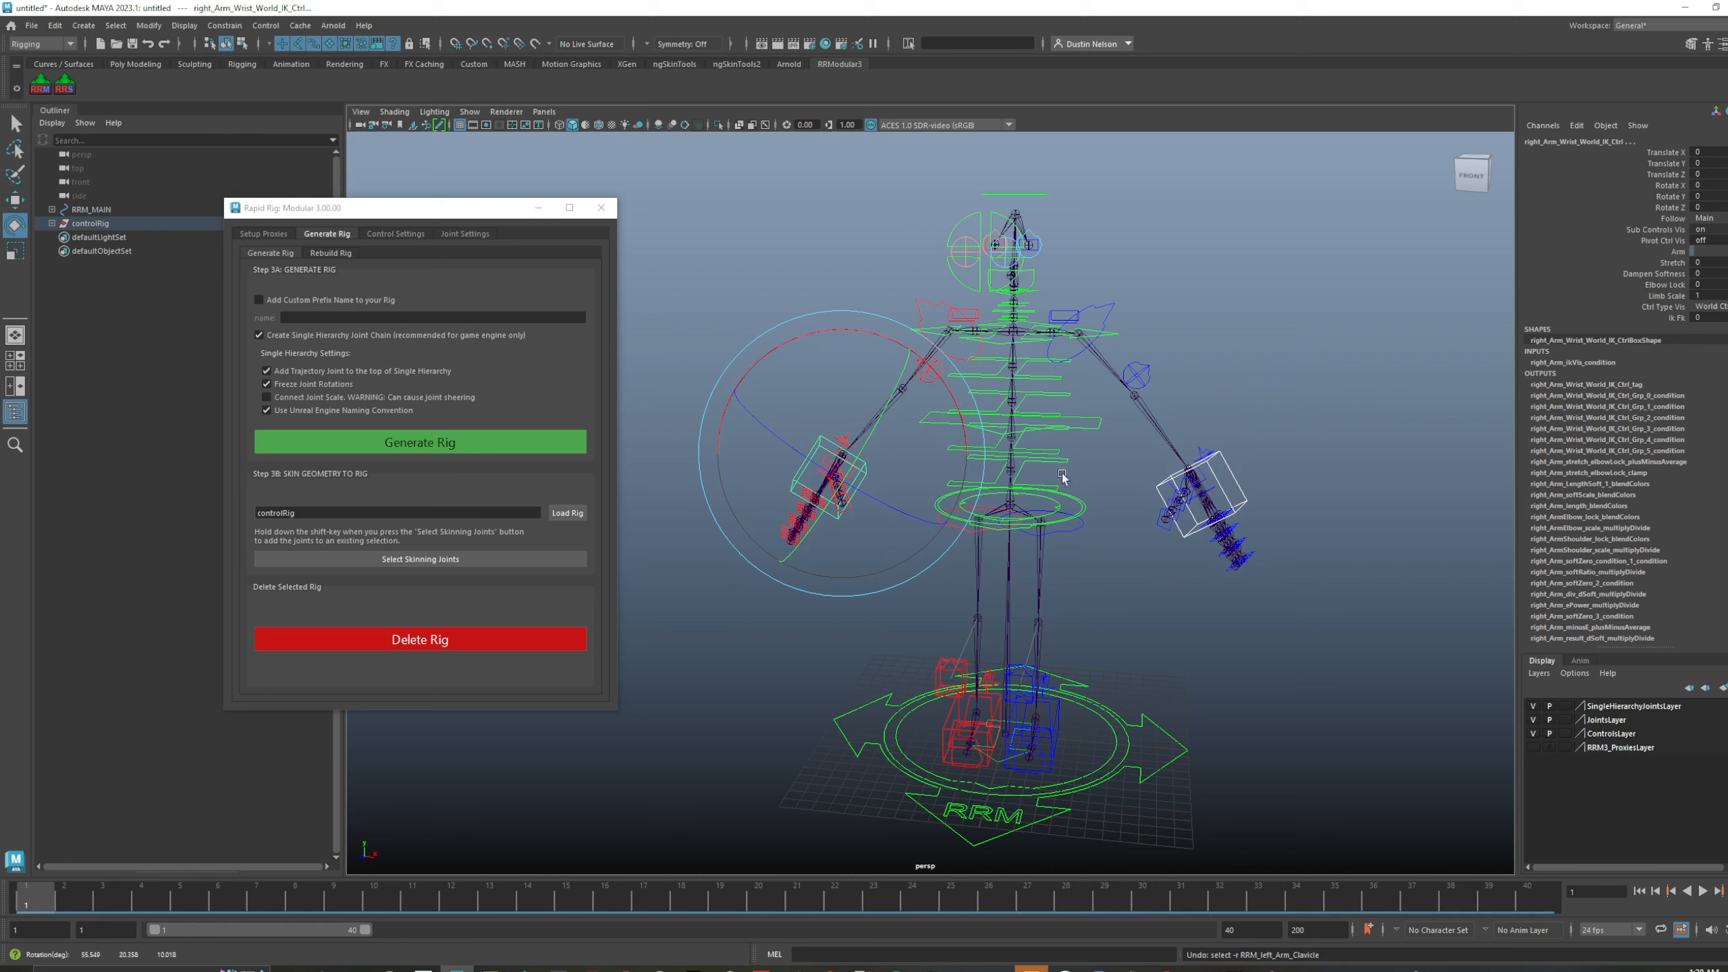
- Try another move and rotation of both wrist world IK controls and undo everything
key(w)
drag(906, 362, 891, 502)
key(ctrl+z)
key(e)
key(w)
key(ctrl+z)
key(ctrl+z)
key(q)
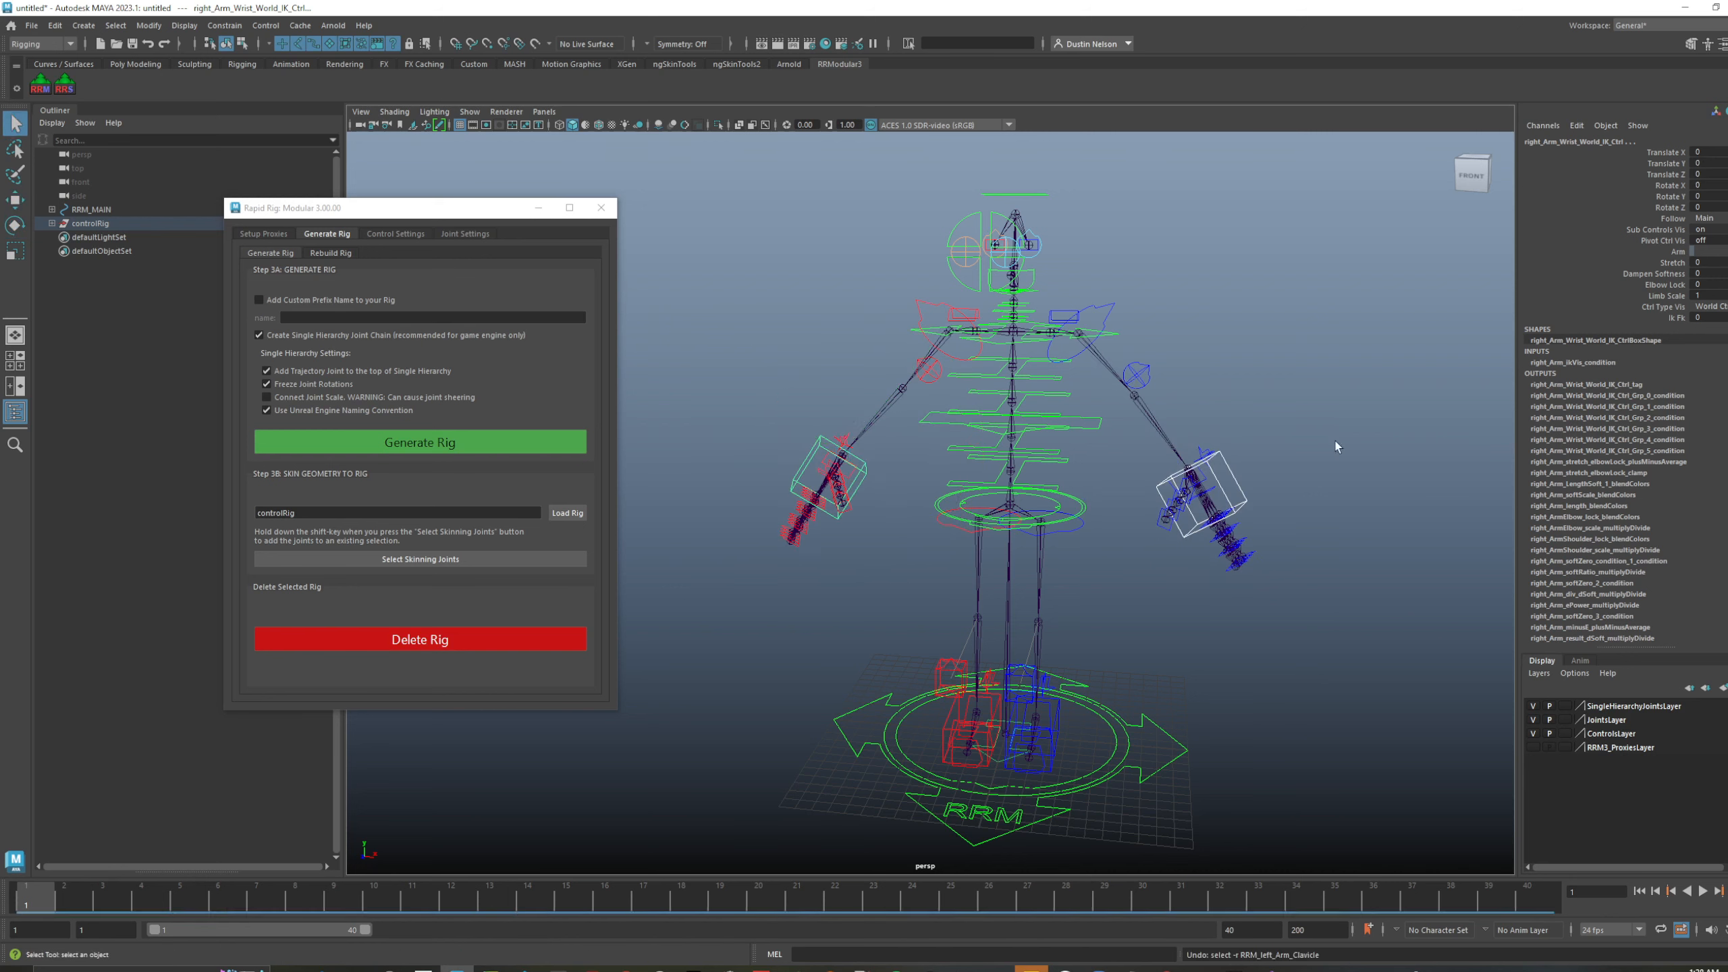
- Set Ctrl Type Vis to the Mirror control option for both wrist IK controls
alt+right_drag(1174, 381, 1232, 364)
alt+middle_drag(1231, 364, 1304, 344)
drag(1387, 464, 1385, 466)
click(924, 446)
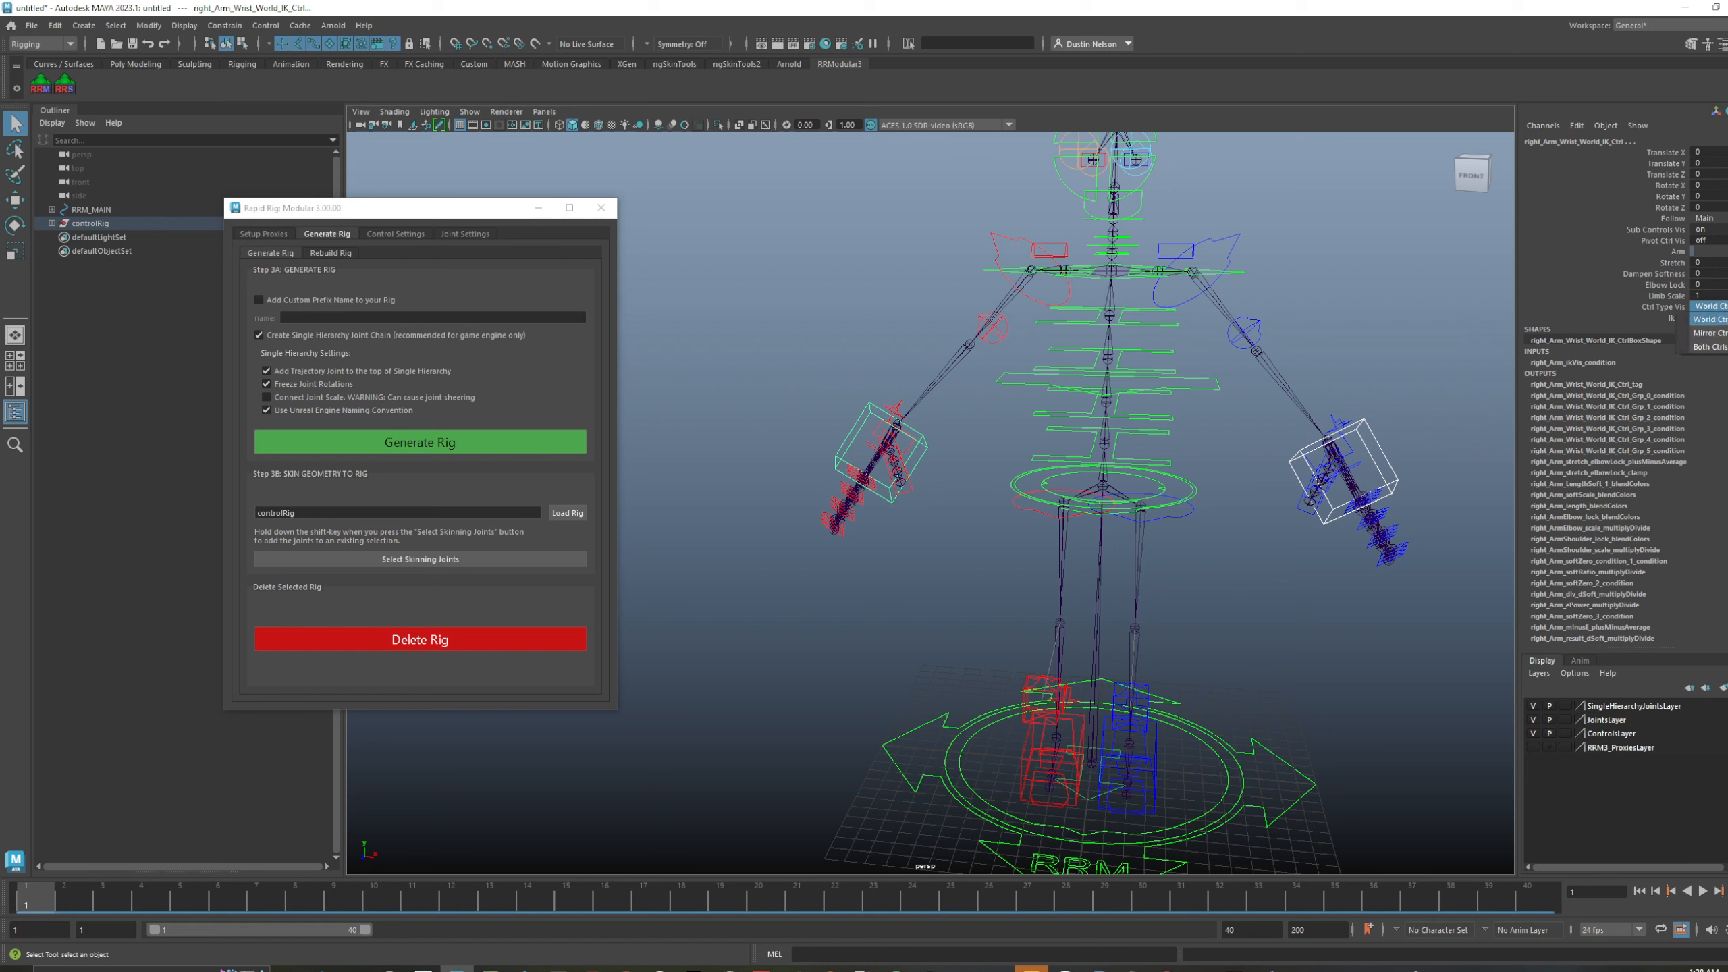
click(1708, 333)
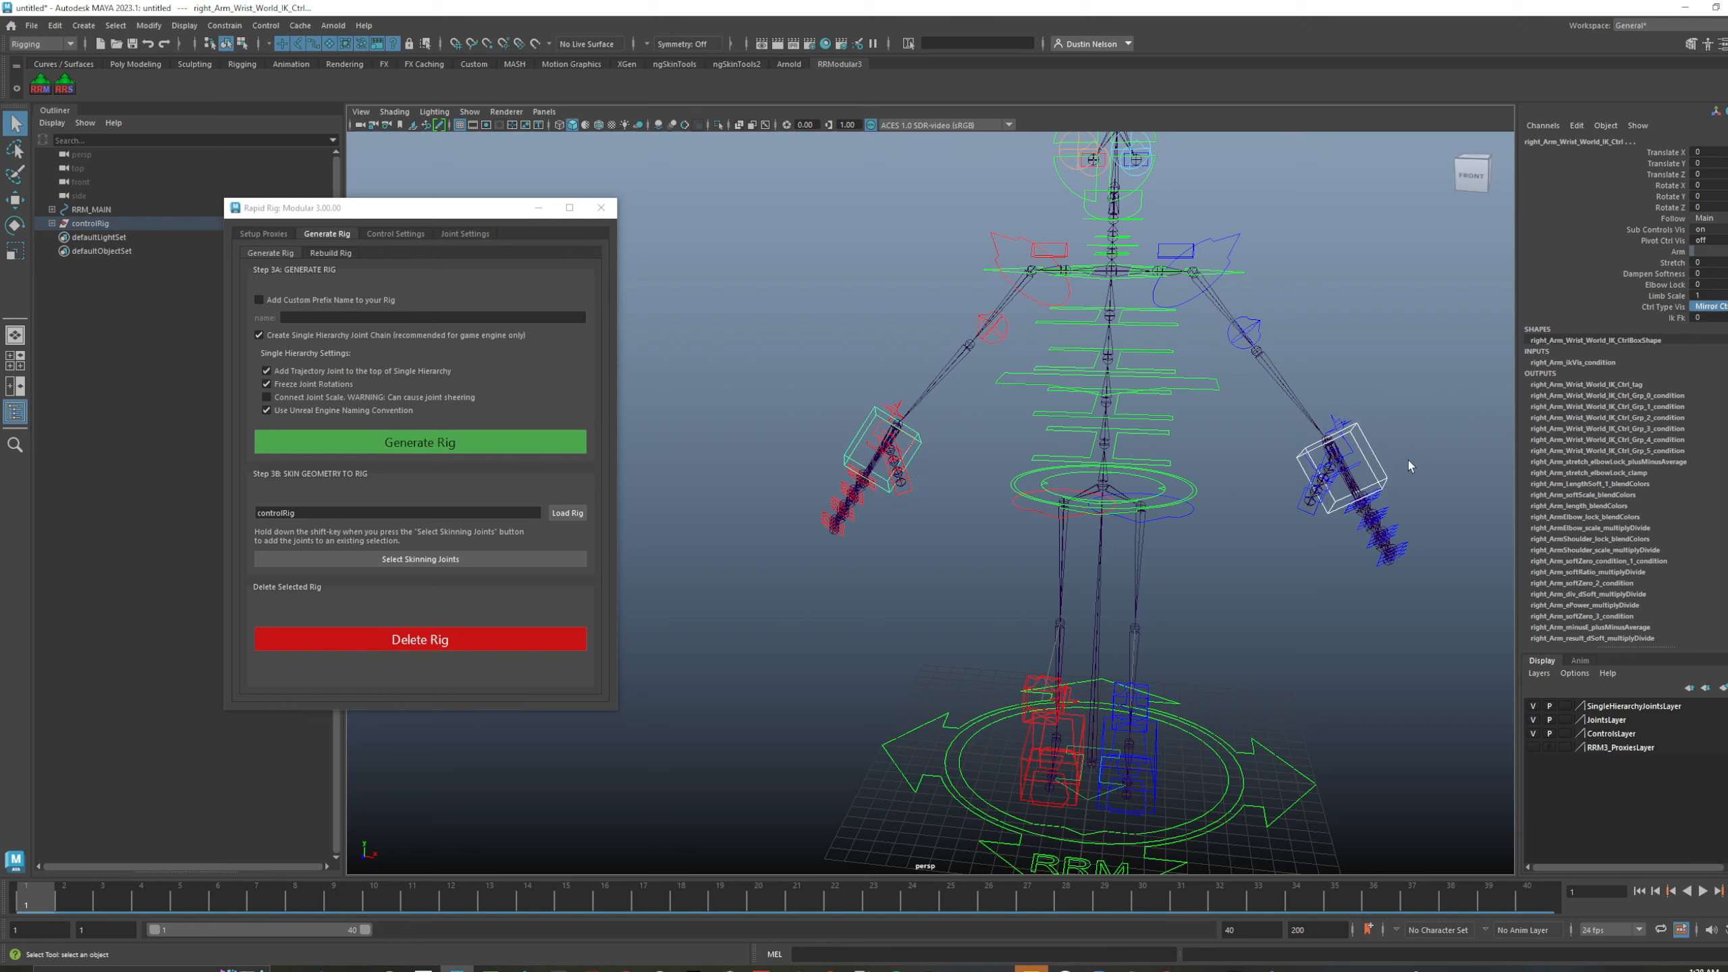
- Select both mirror-type wrist IK controls, try rotating them about -30 degrees in X and undo the rotation
click(1385, 482)
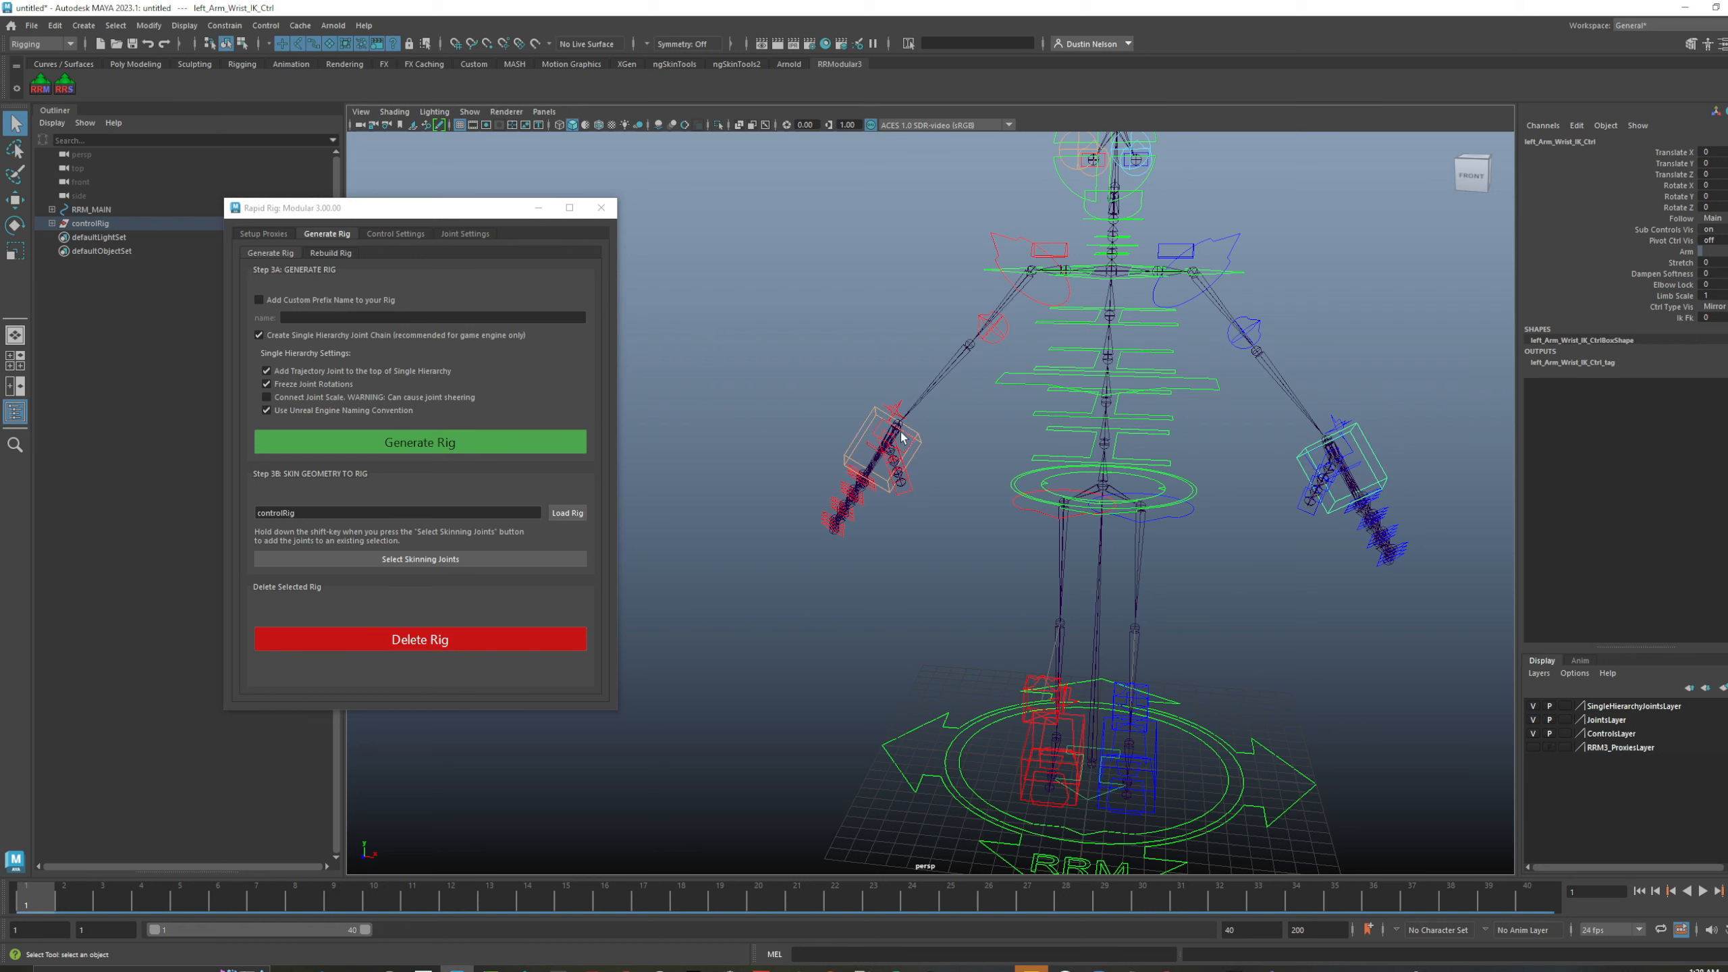
click(924, 443)
key(e)
drag(926, 305, 978, 347)
key(ctrl+z)
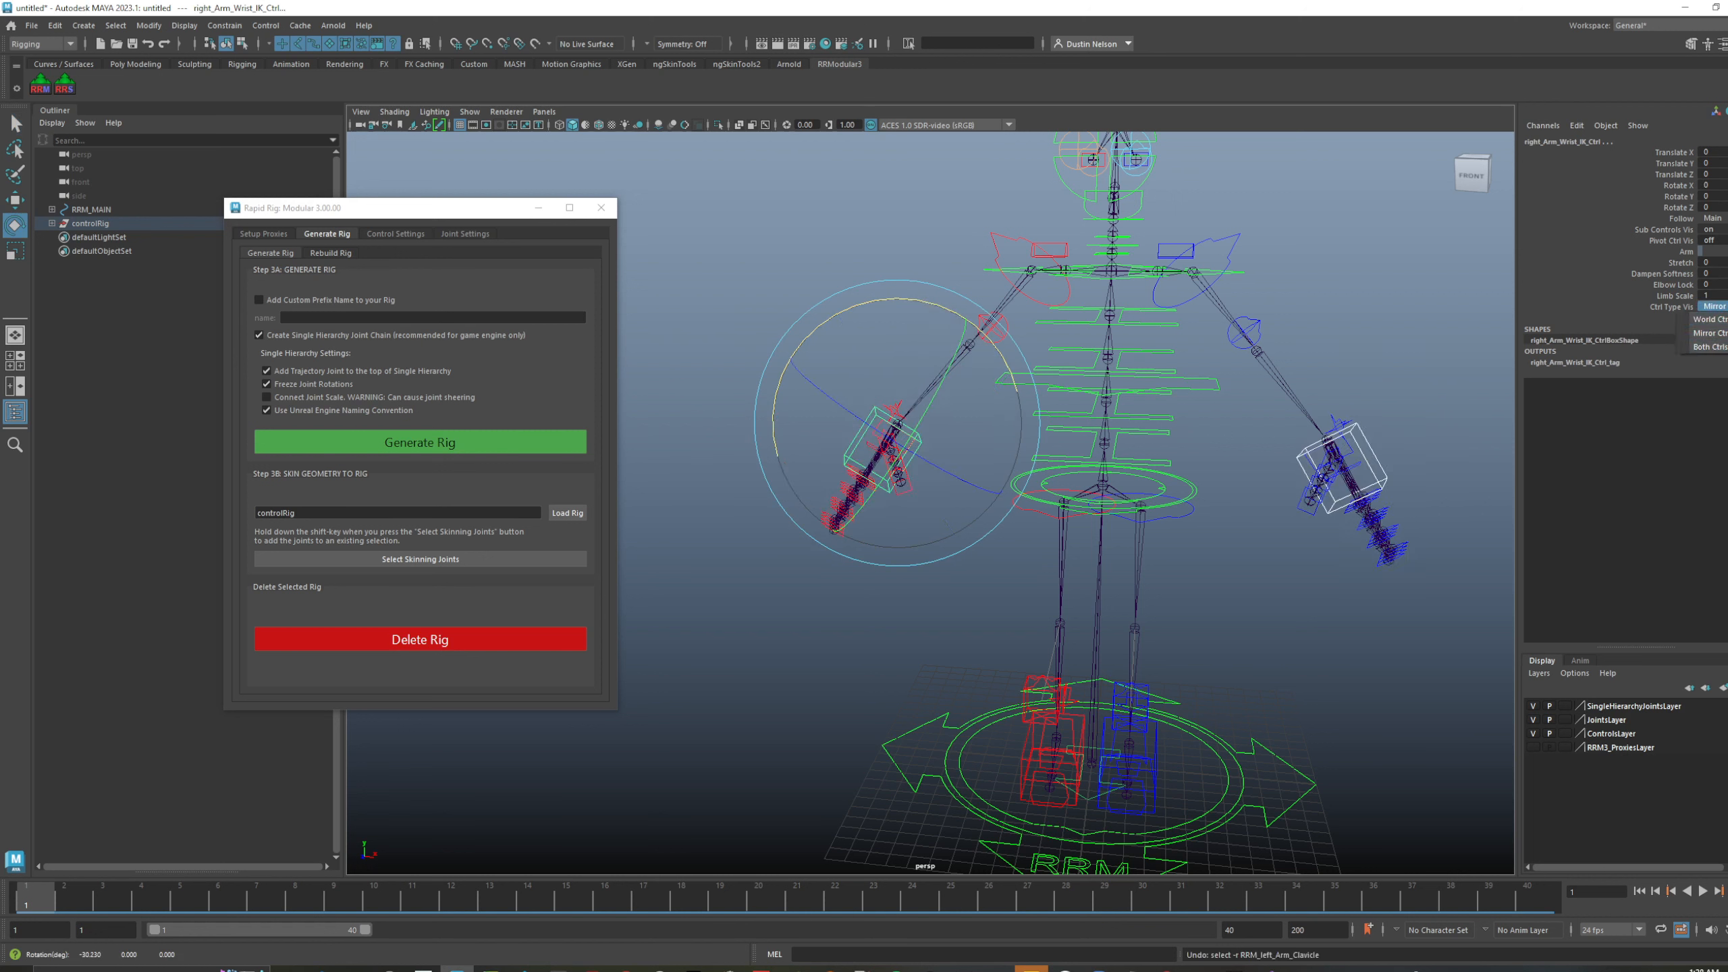
- Set Ctrl Type Vis to show both wrist control types, and try rotating the two world IK controls about 21 degrees in X
click(1709, 346)
key(q)
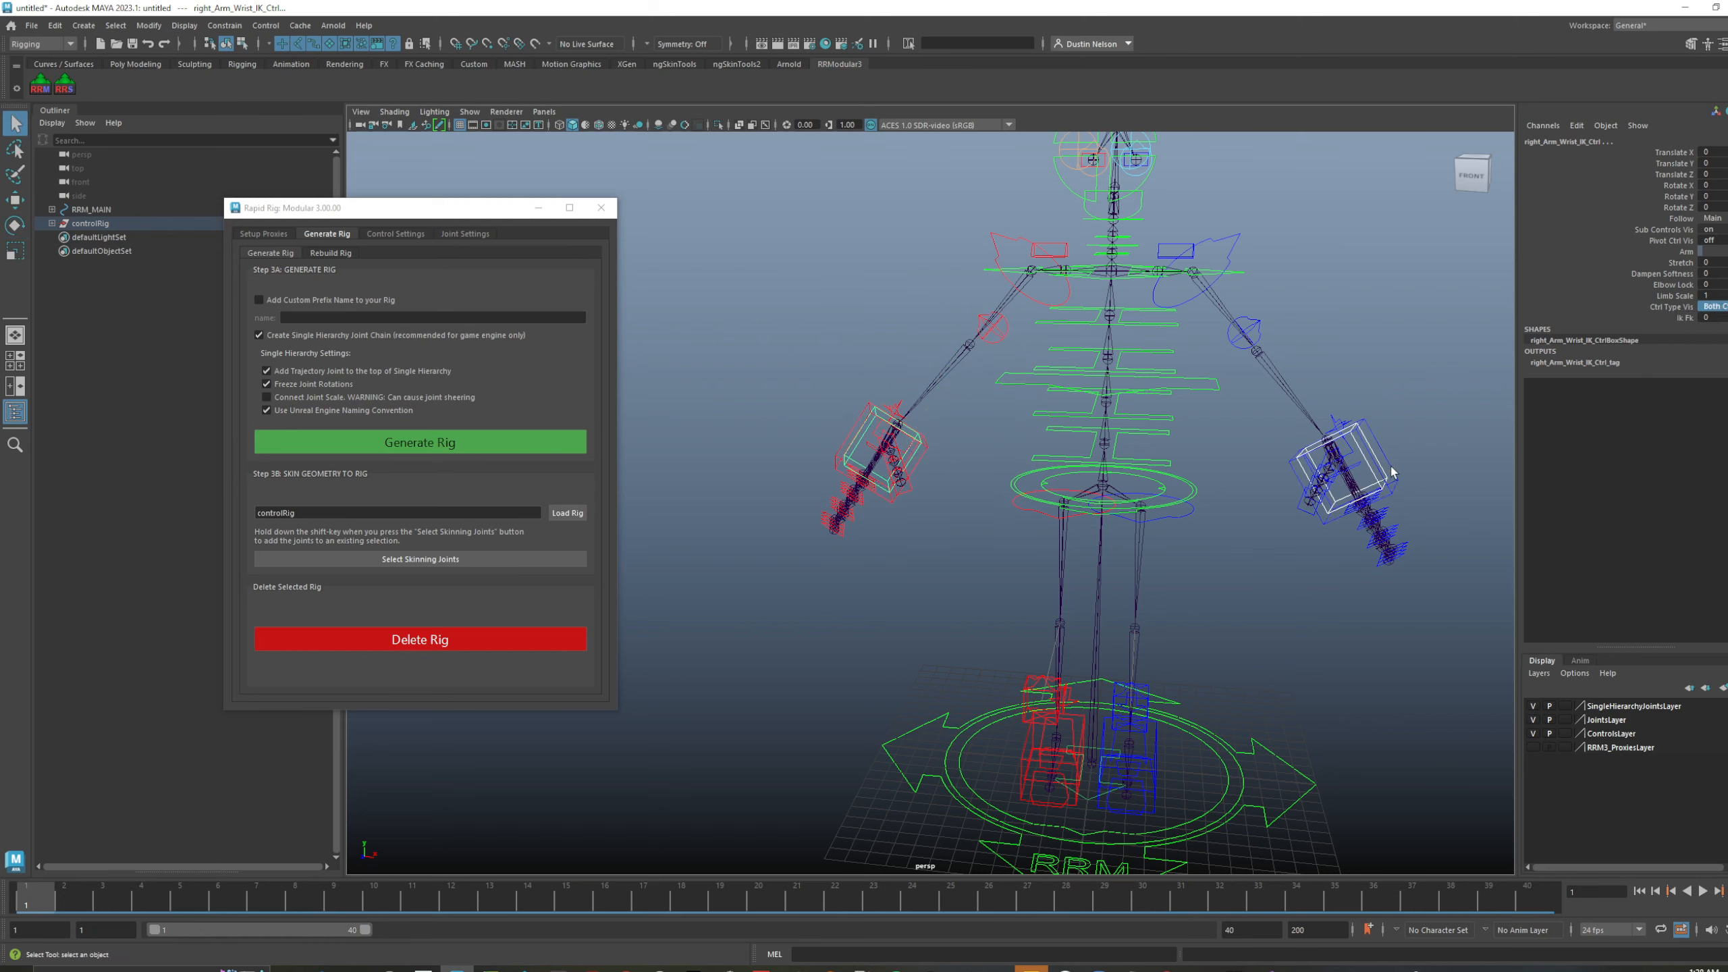
click(1392, 473)
click(919, 446)
key(e)
drag(899, 320, 991, 375)
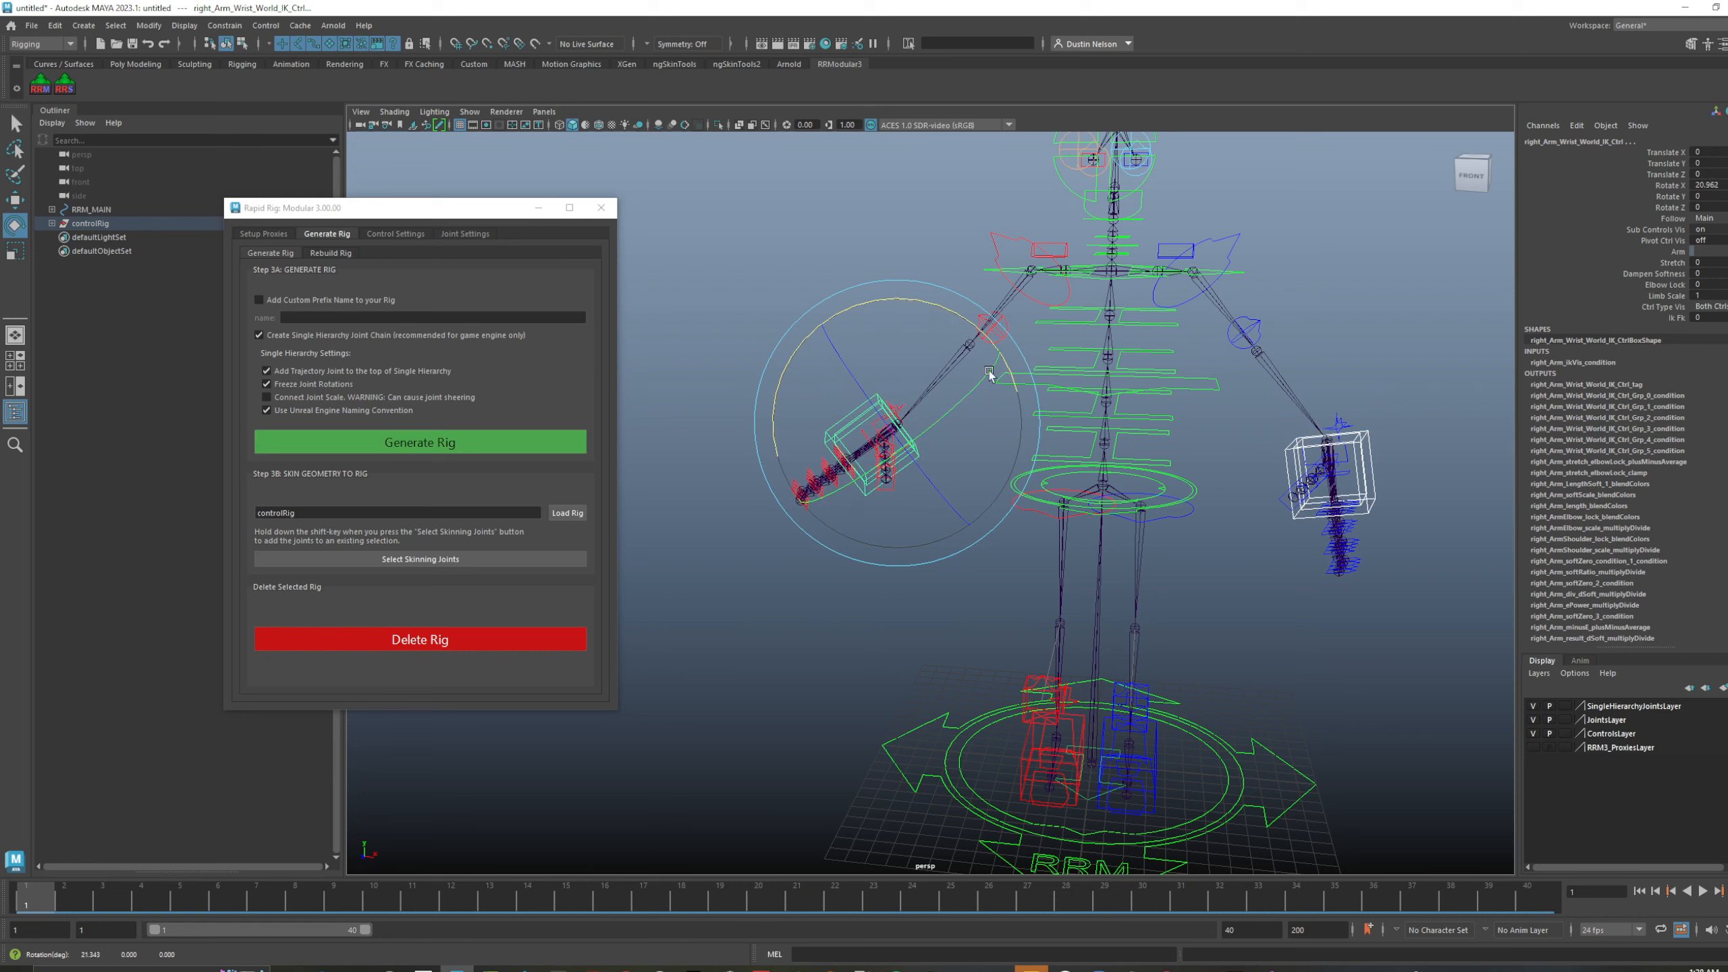
key(ctrl+z)
key(q)
- Select the mirror-type IK controls of both wrists, try rotating them and undo the rotation
alt+drag(922, 456, 886, 446)
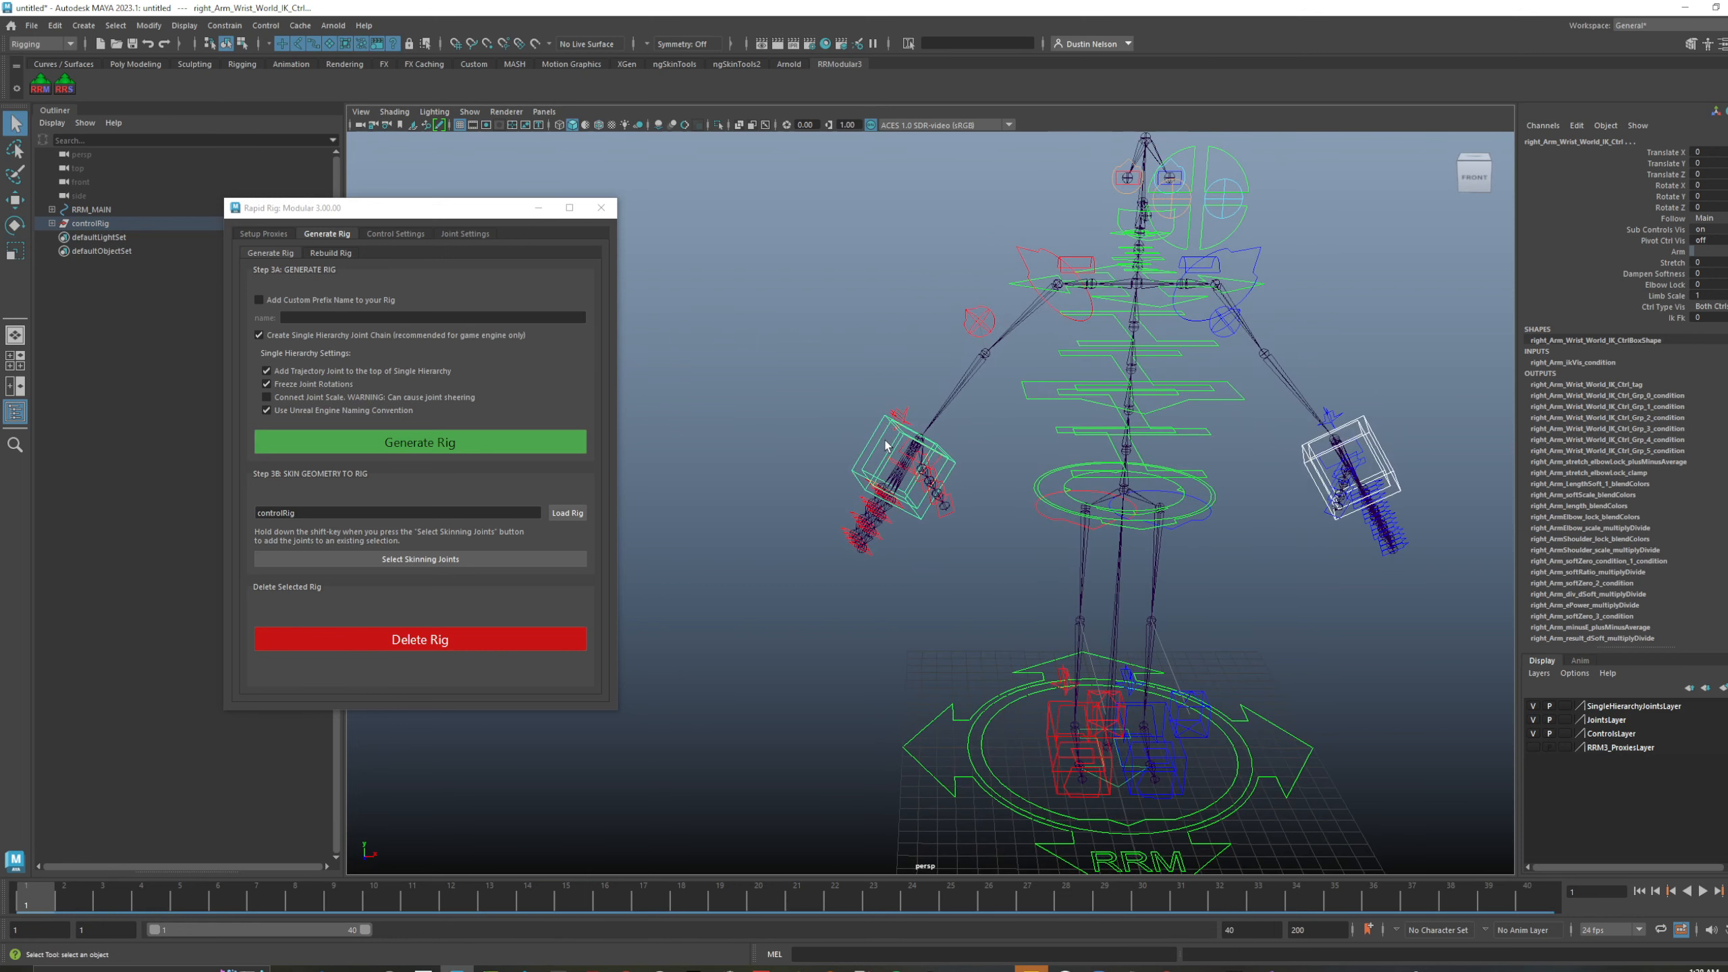
click(881, 446)
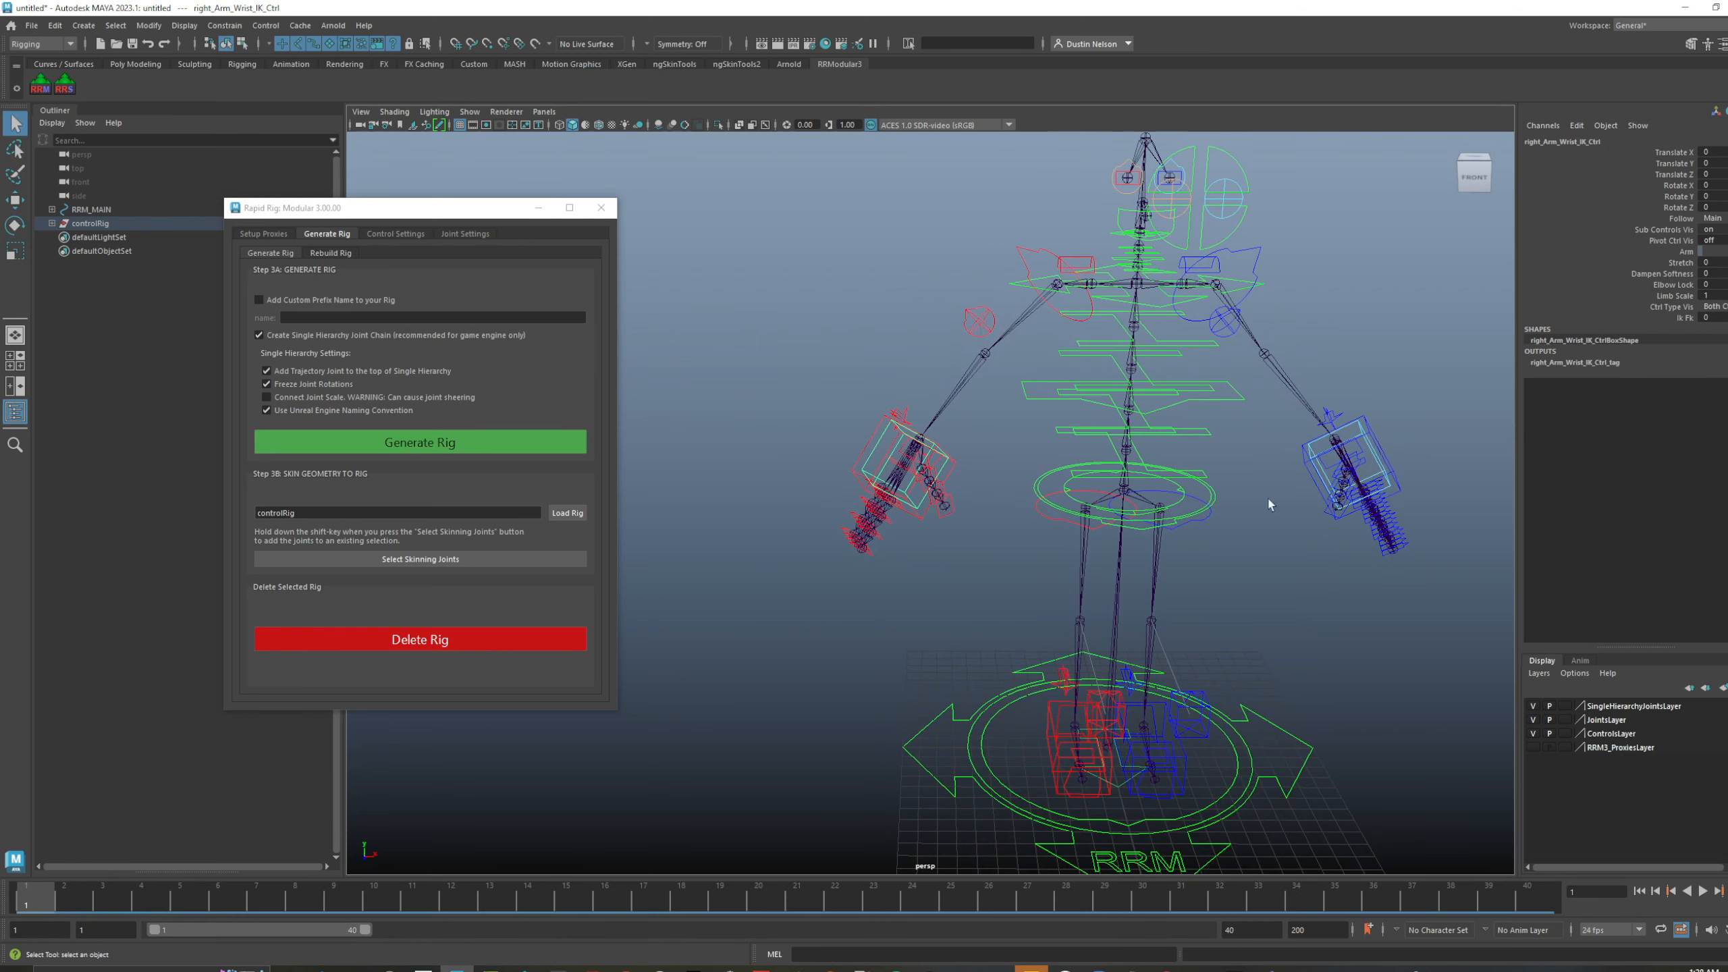
click(1378, 461)
key(e)
mouse_move(1361, 317)
mouse_down()
mouse_move(1271, 336)
mouse_move(1354, 349)
mouse_up()
key(ctrl+z)
key(ctrl+z)
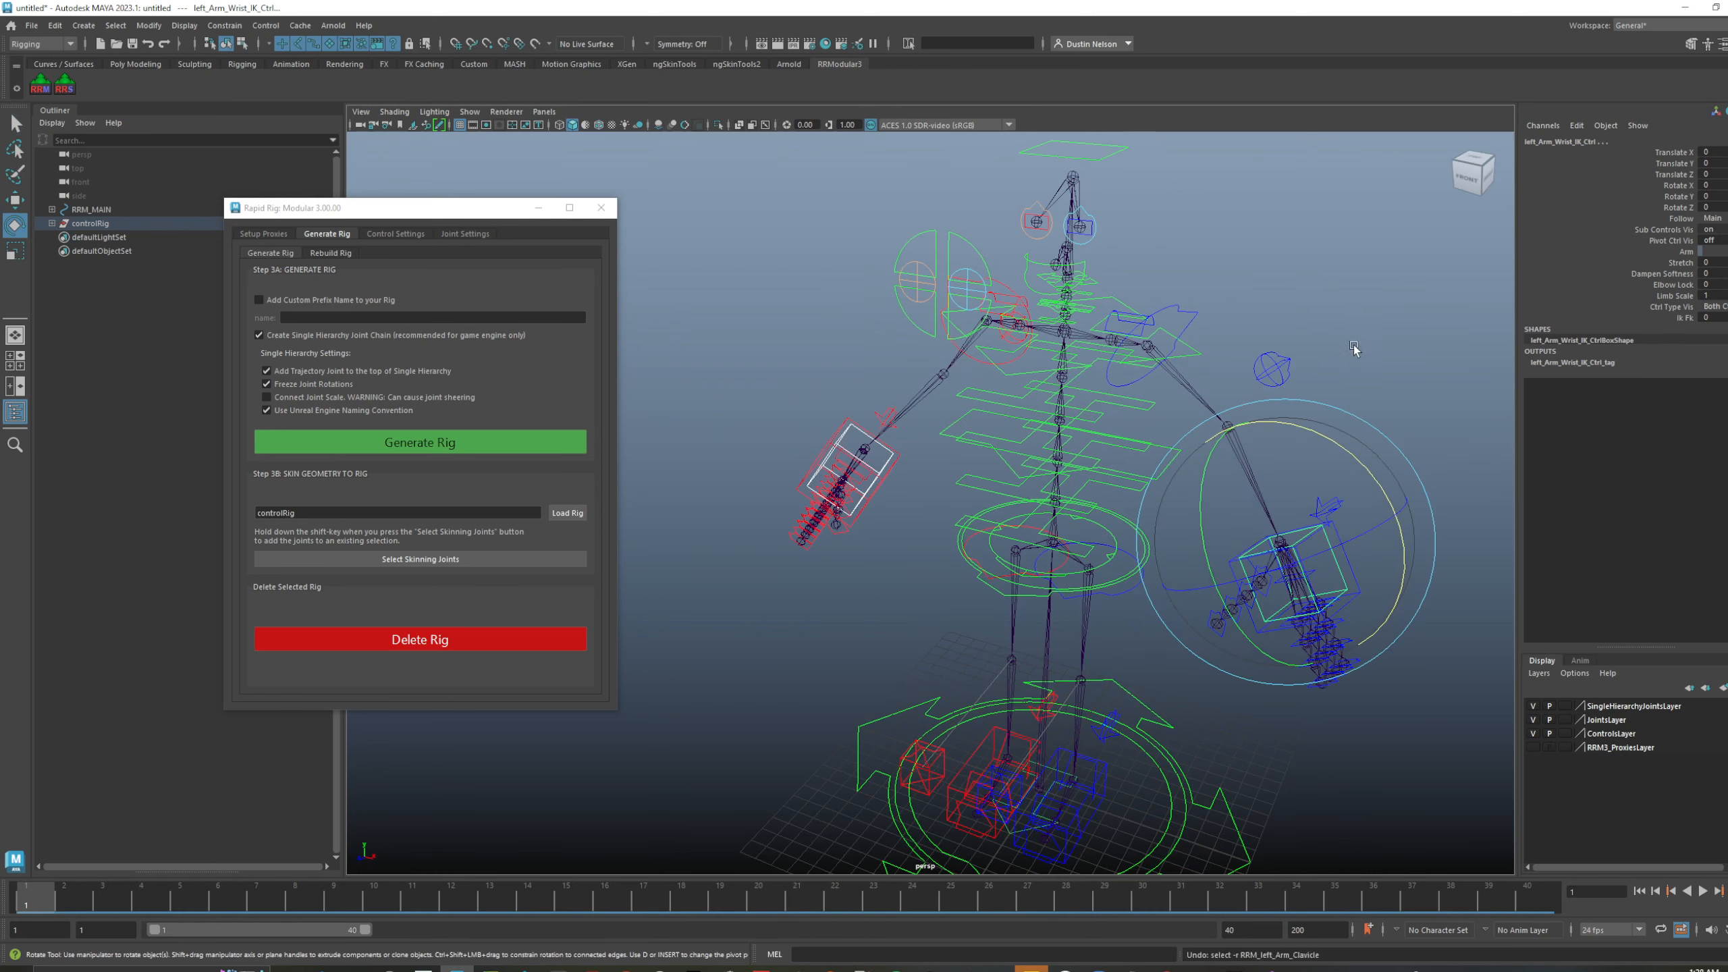
- Undo the recent control selections and the change of Ctrl Type Vis to both control types
key(ctrl+z)
key(ctrl+z)
key(ctrl+z)
key(ctrl+z)
key(ctrl+z)
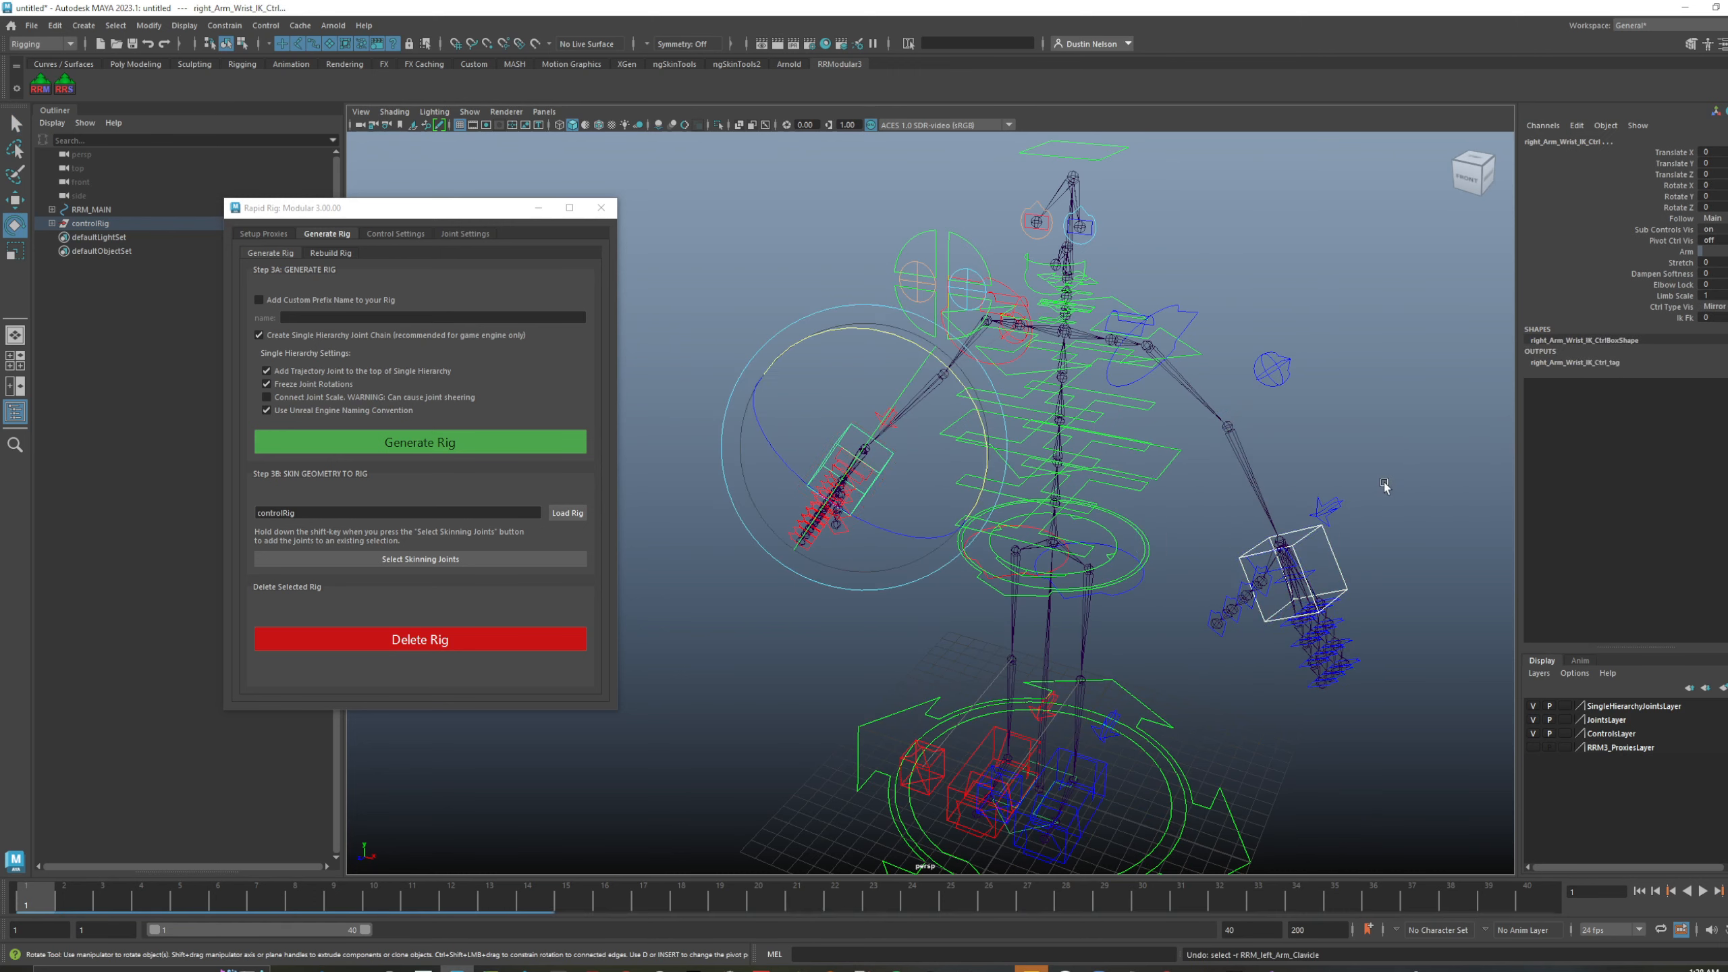
- Undo the remaining changes from the wrist control tests and clear the selection
key(ctrl+z)
key(ctrl+z)
key(ctrl+z)
key(ctrl+z)
key(ctrl+z)
click(1405, 411)
alt+drag(1336, 461, 1347, 439)
- Try moving the left arm's world-type elbow IK control toward the body and undo the move
click(1258, 337)
key(w)
drag(1259, 337, 1155, 413)
key(ctrl+z)
alt+drag(1300, 537, 1334, 484)
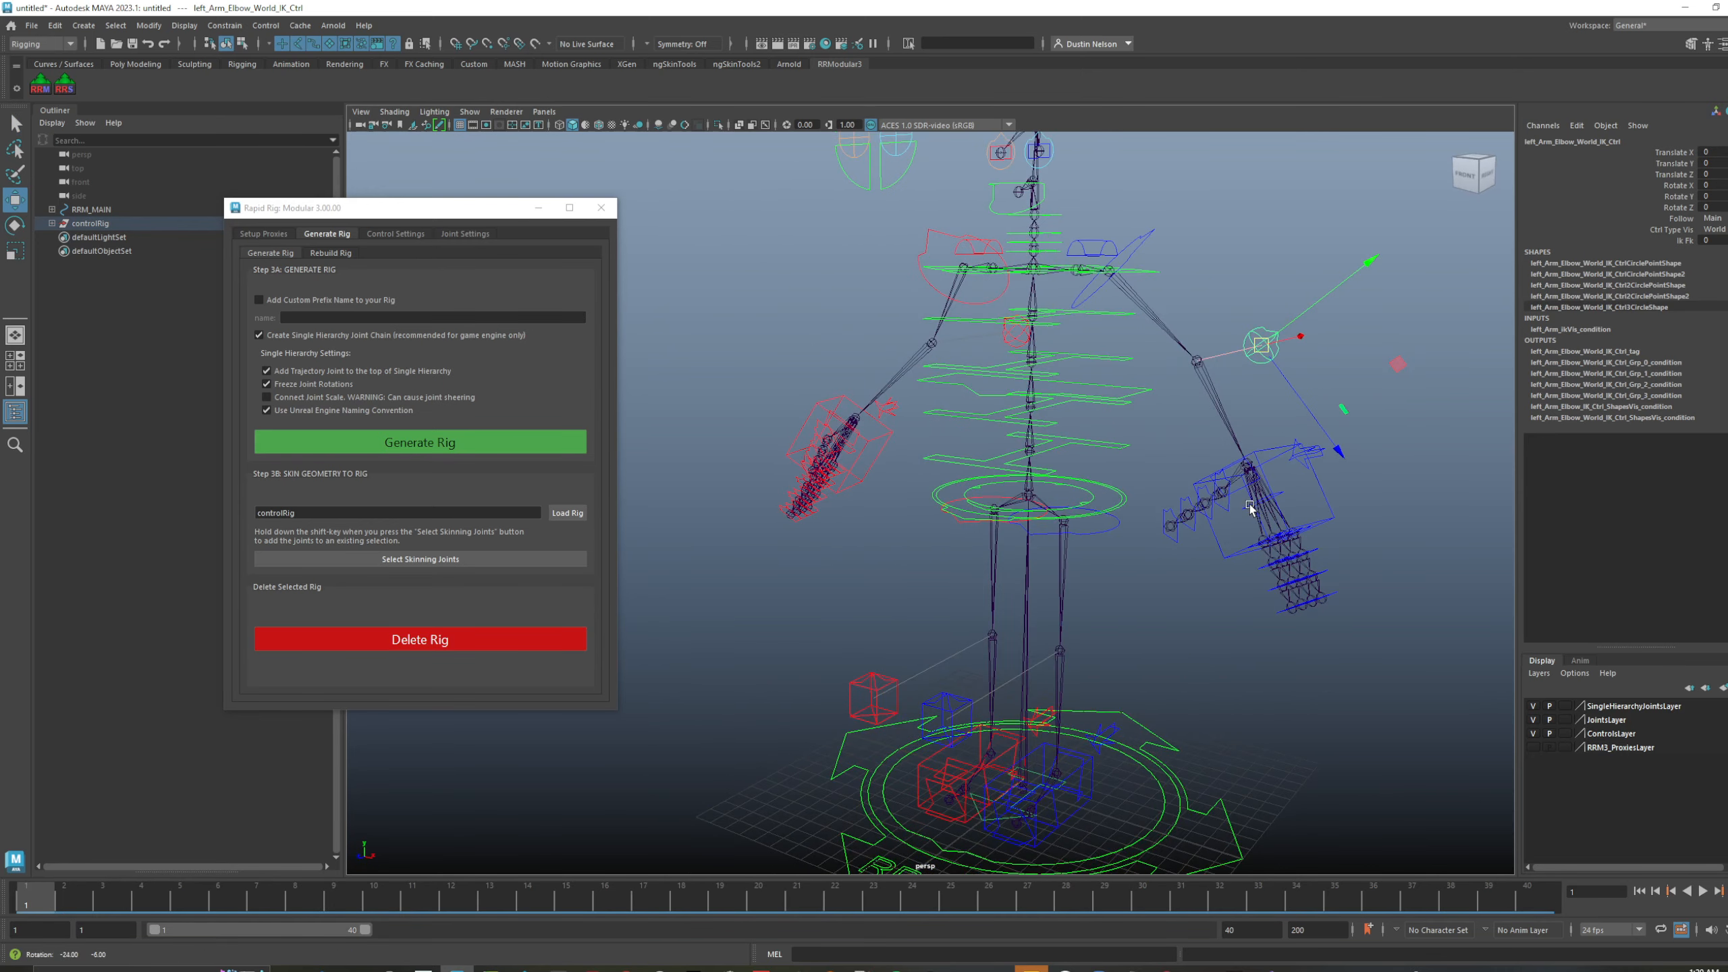
- Select the left arm's switch control and try its Ik Fk blend, ending at 0
click(1321, 461)
alt+drag(1450, 300, 1327, 350)
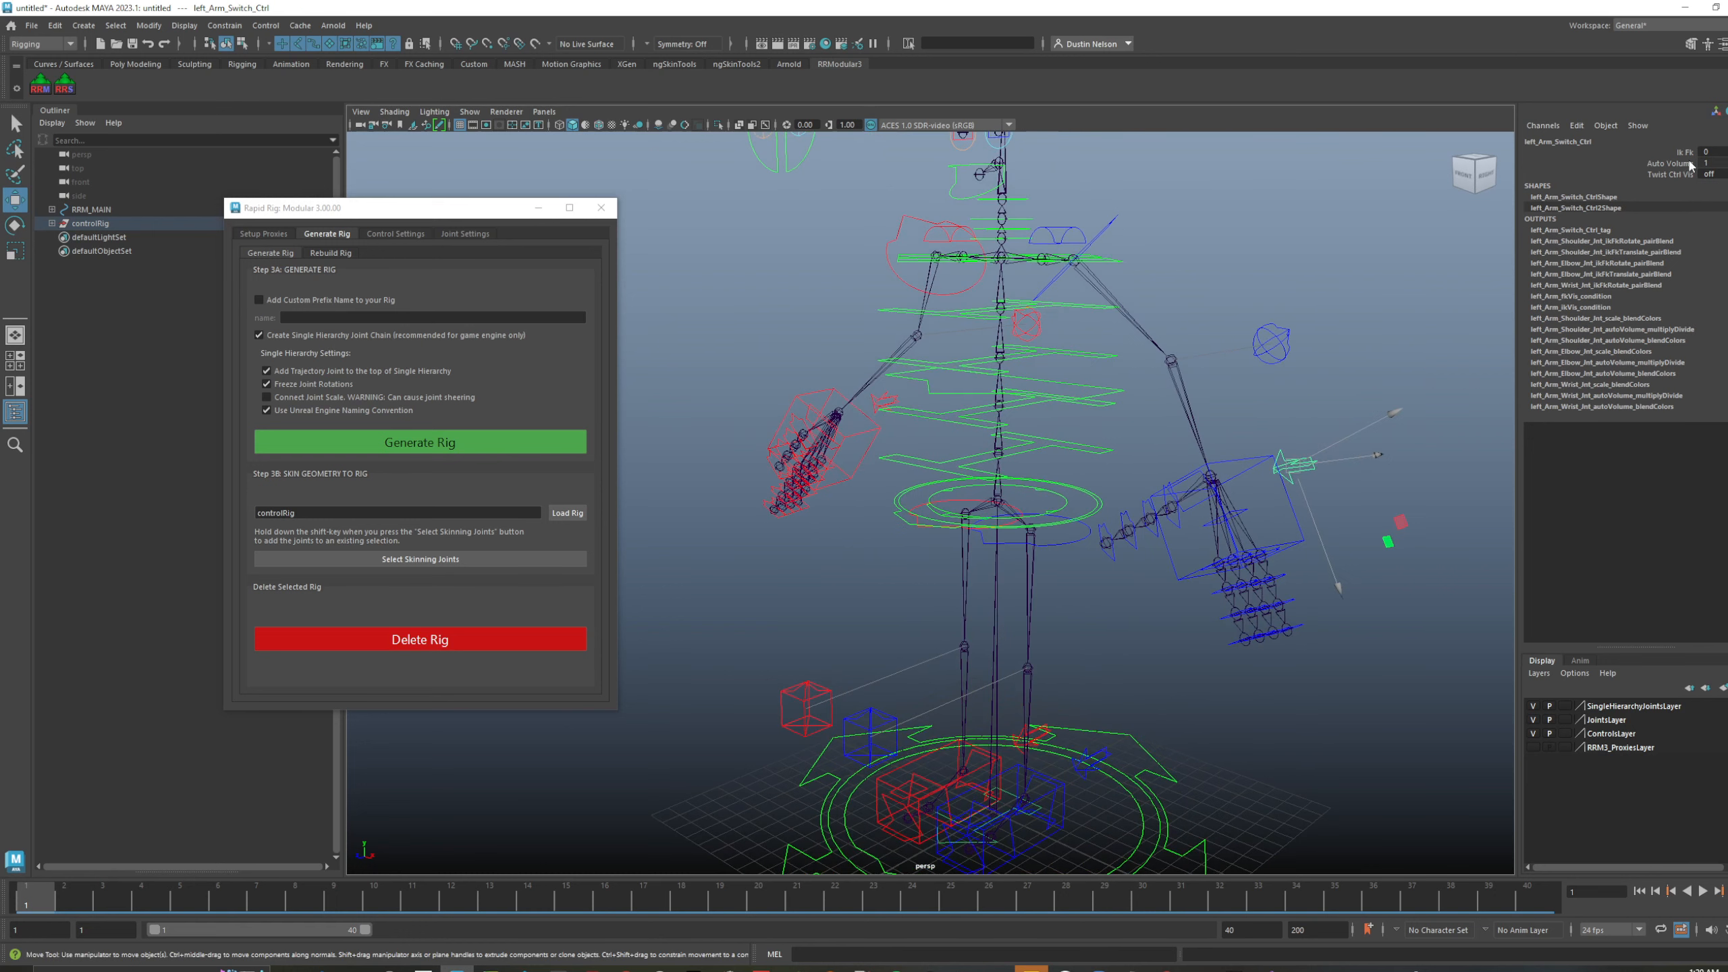
click(1688, 153)
middle_drag(1350, 292, 1330, 290)
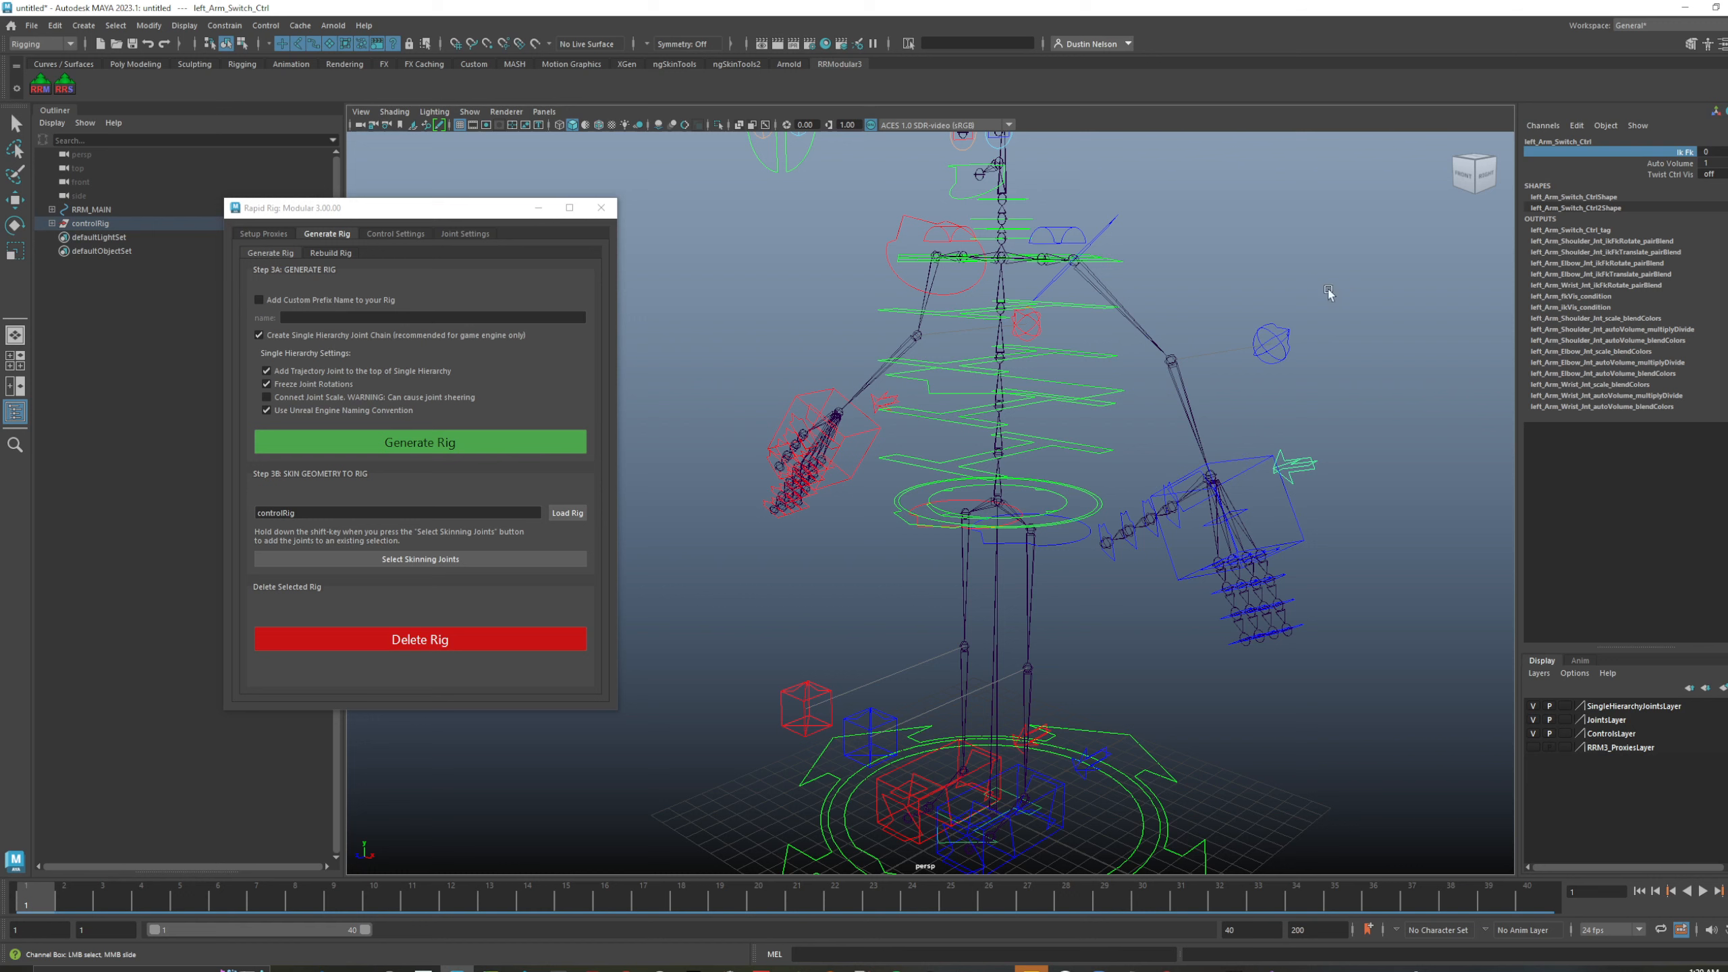
- Set Ik Fk to 1 on the left shoulder control
click(1118, 227)
key(w)
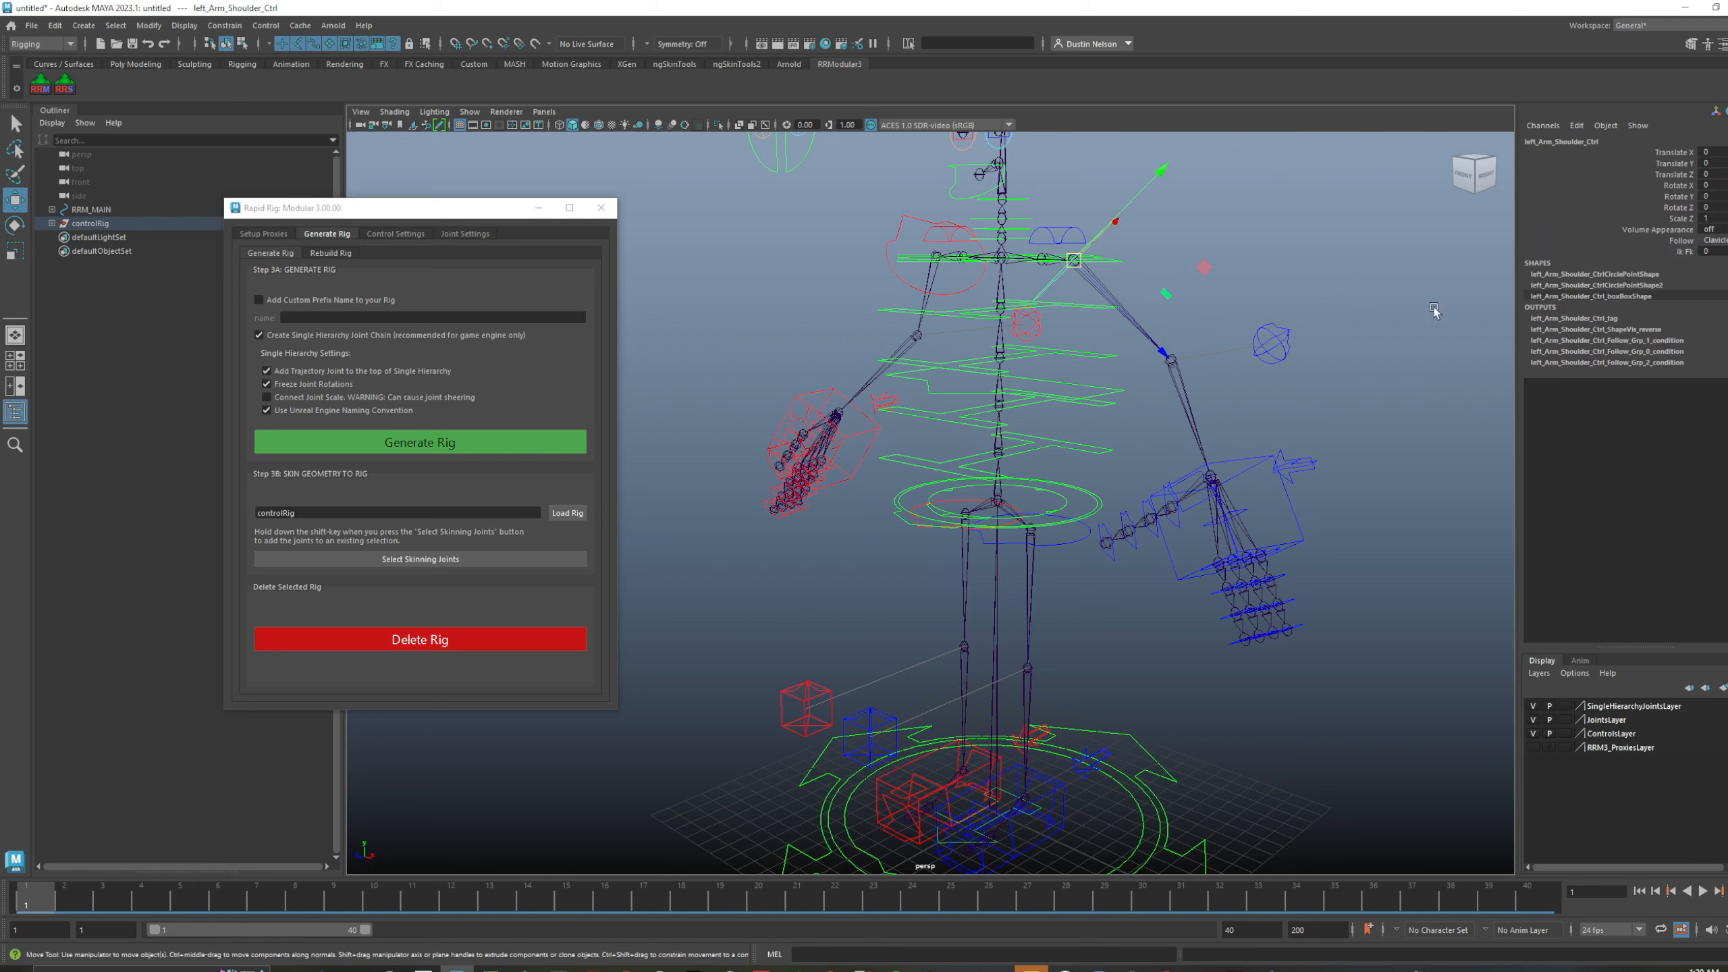
click(1682, 252)
middle_drag(1279, 244, 1304, 268)
- Toggle Ik Fk from the left arm's elbow and wrist FK controls, ending at 1
click(1218, 352)
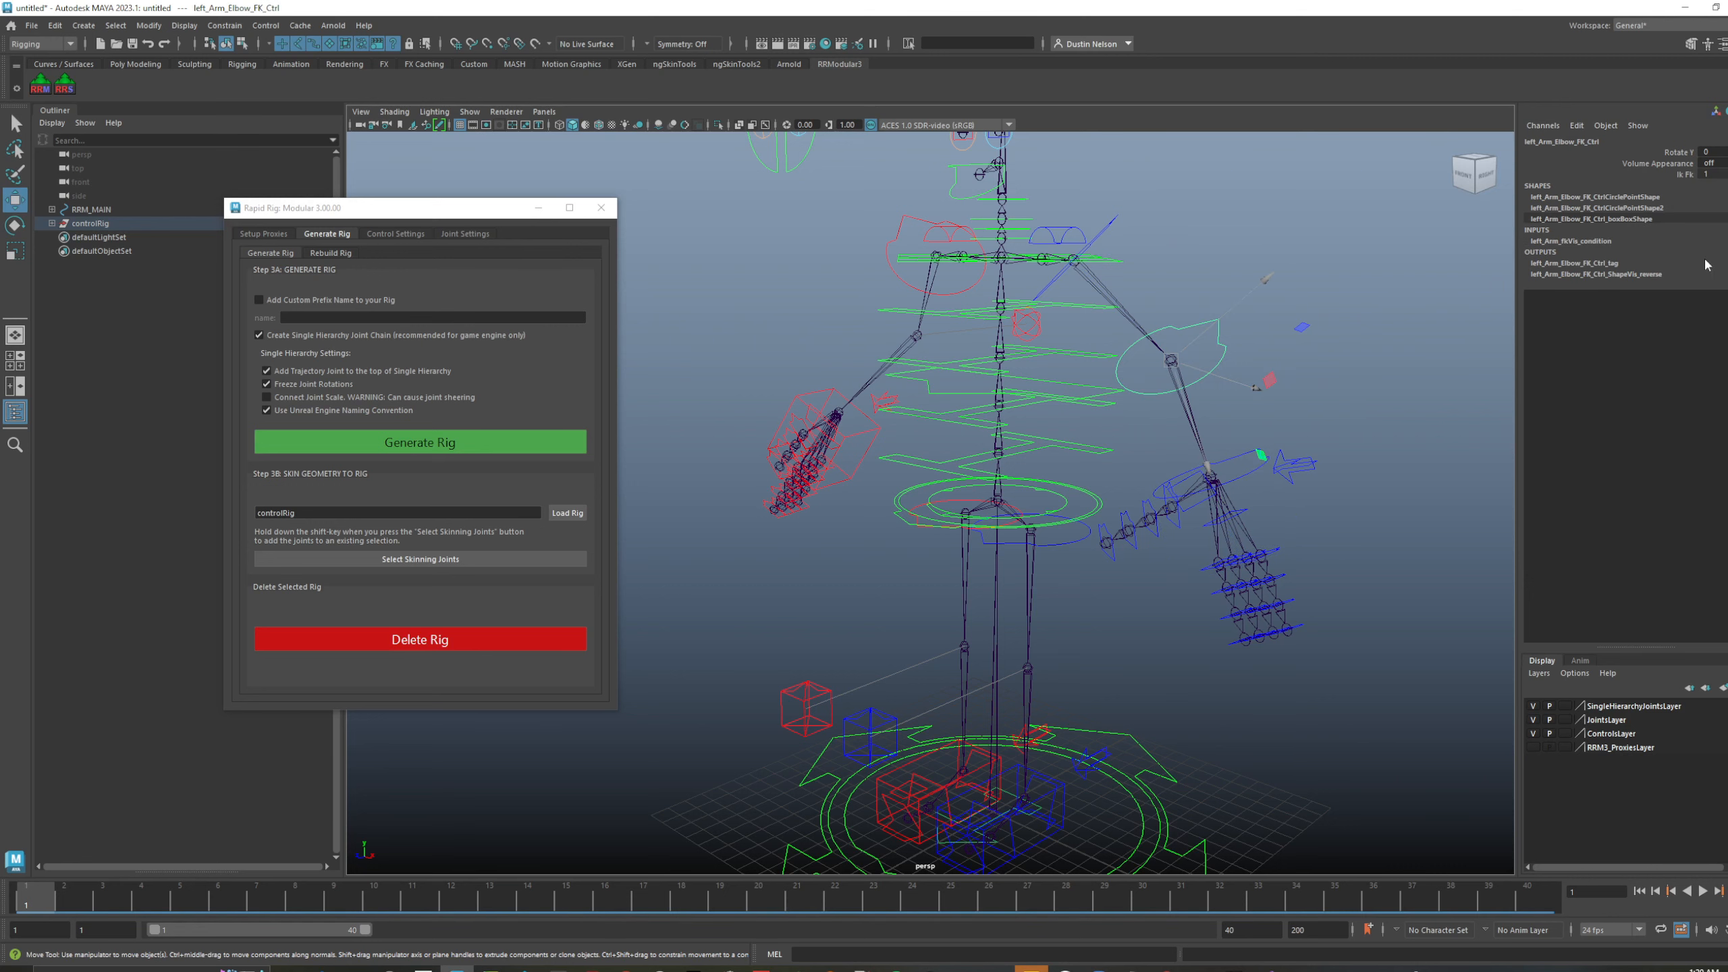
click(1695, 179)
alt+drag(1326, 254, 1327, 484)
click(1359, 510)
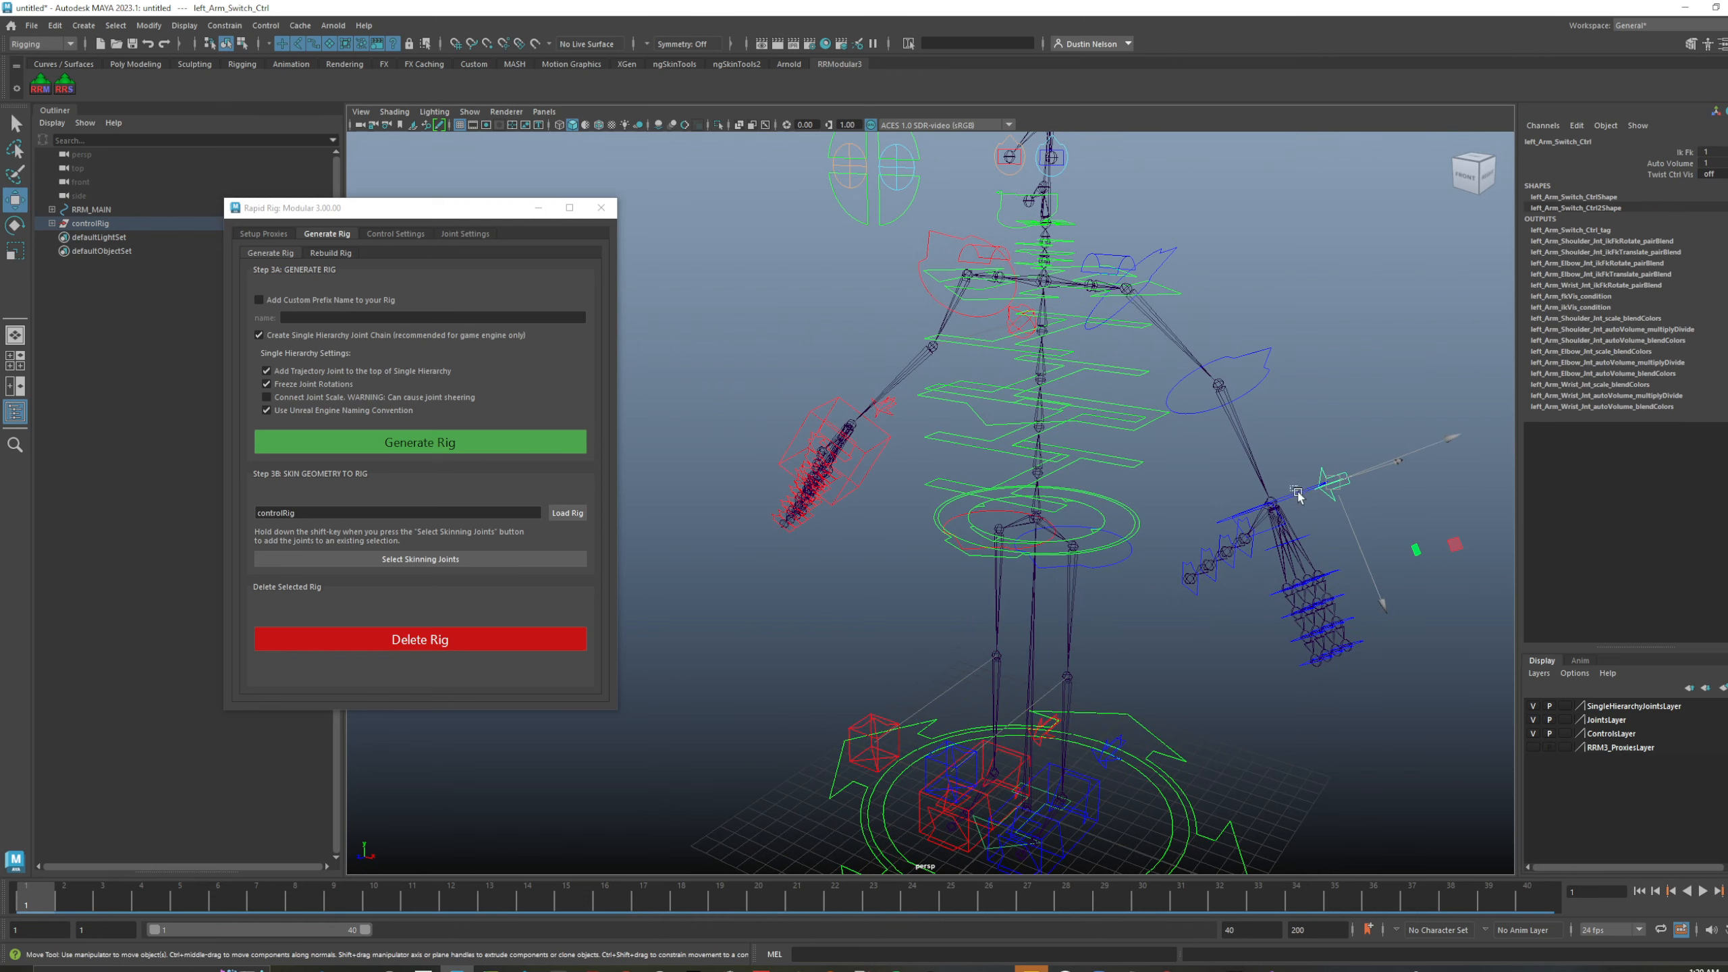
click(1298, 494)
click(1686, 185)
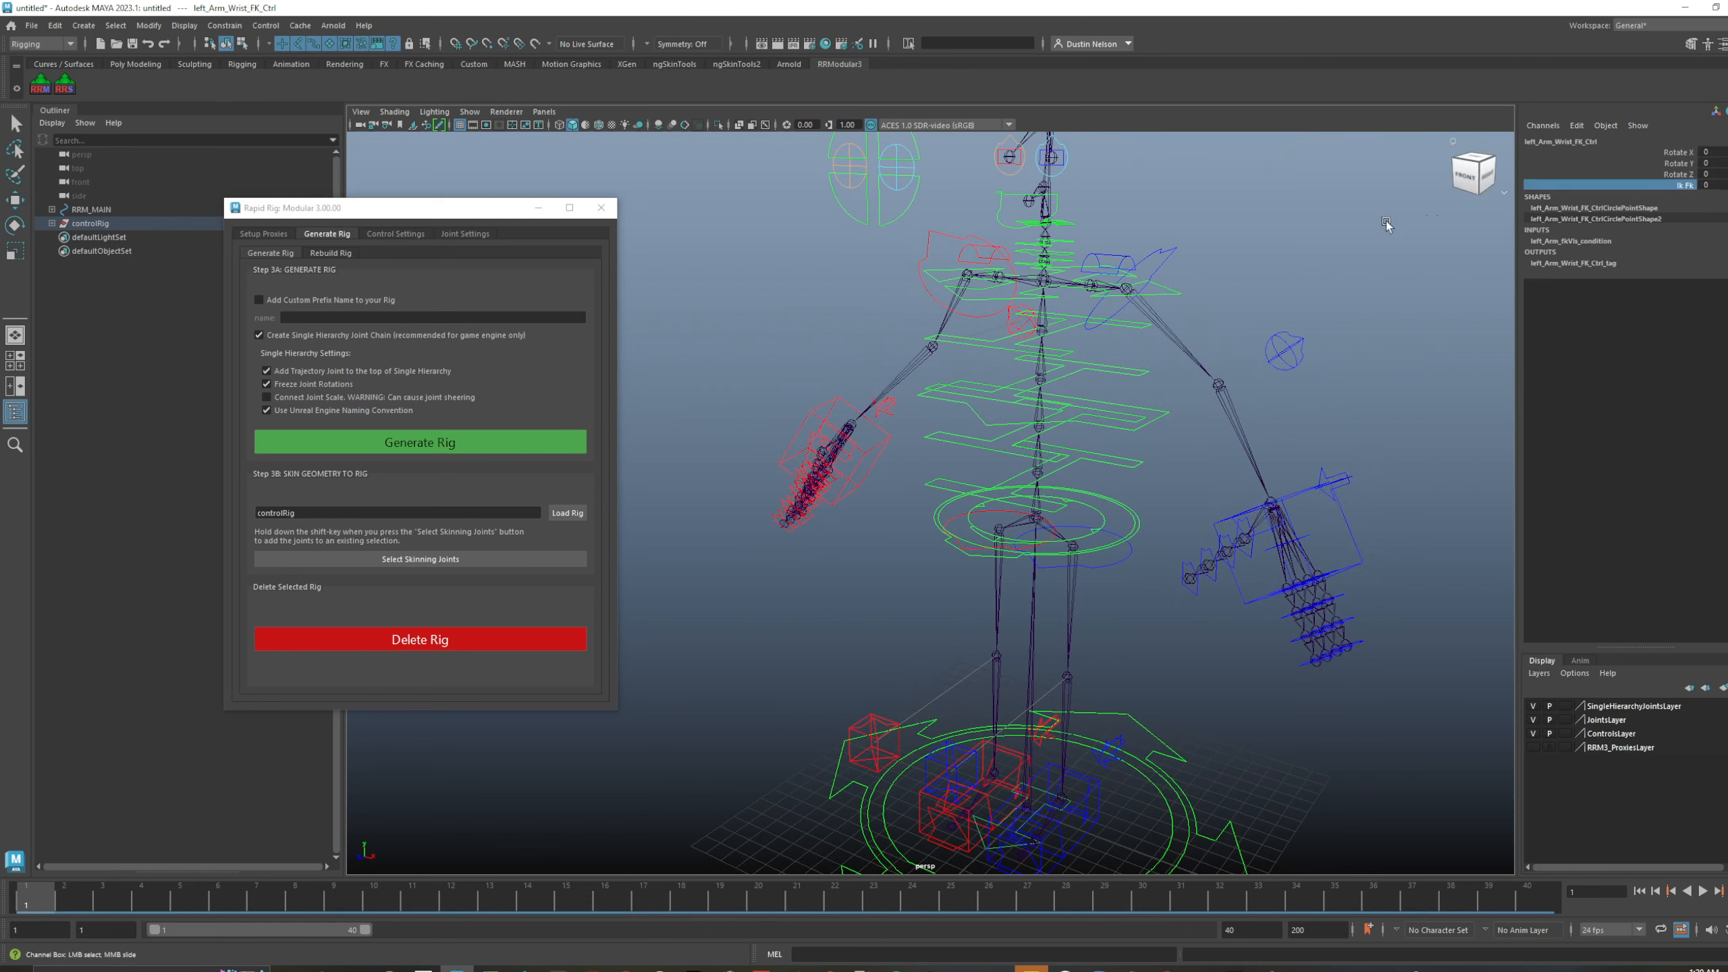
alt+drag(1283, 332, 1124, 450)
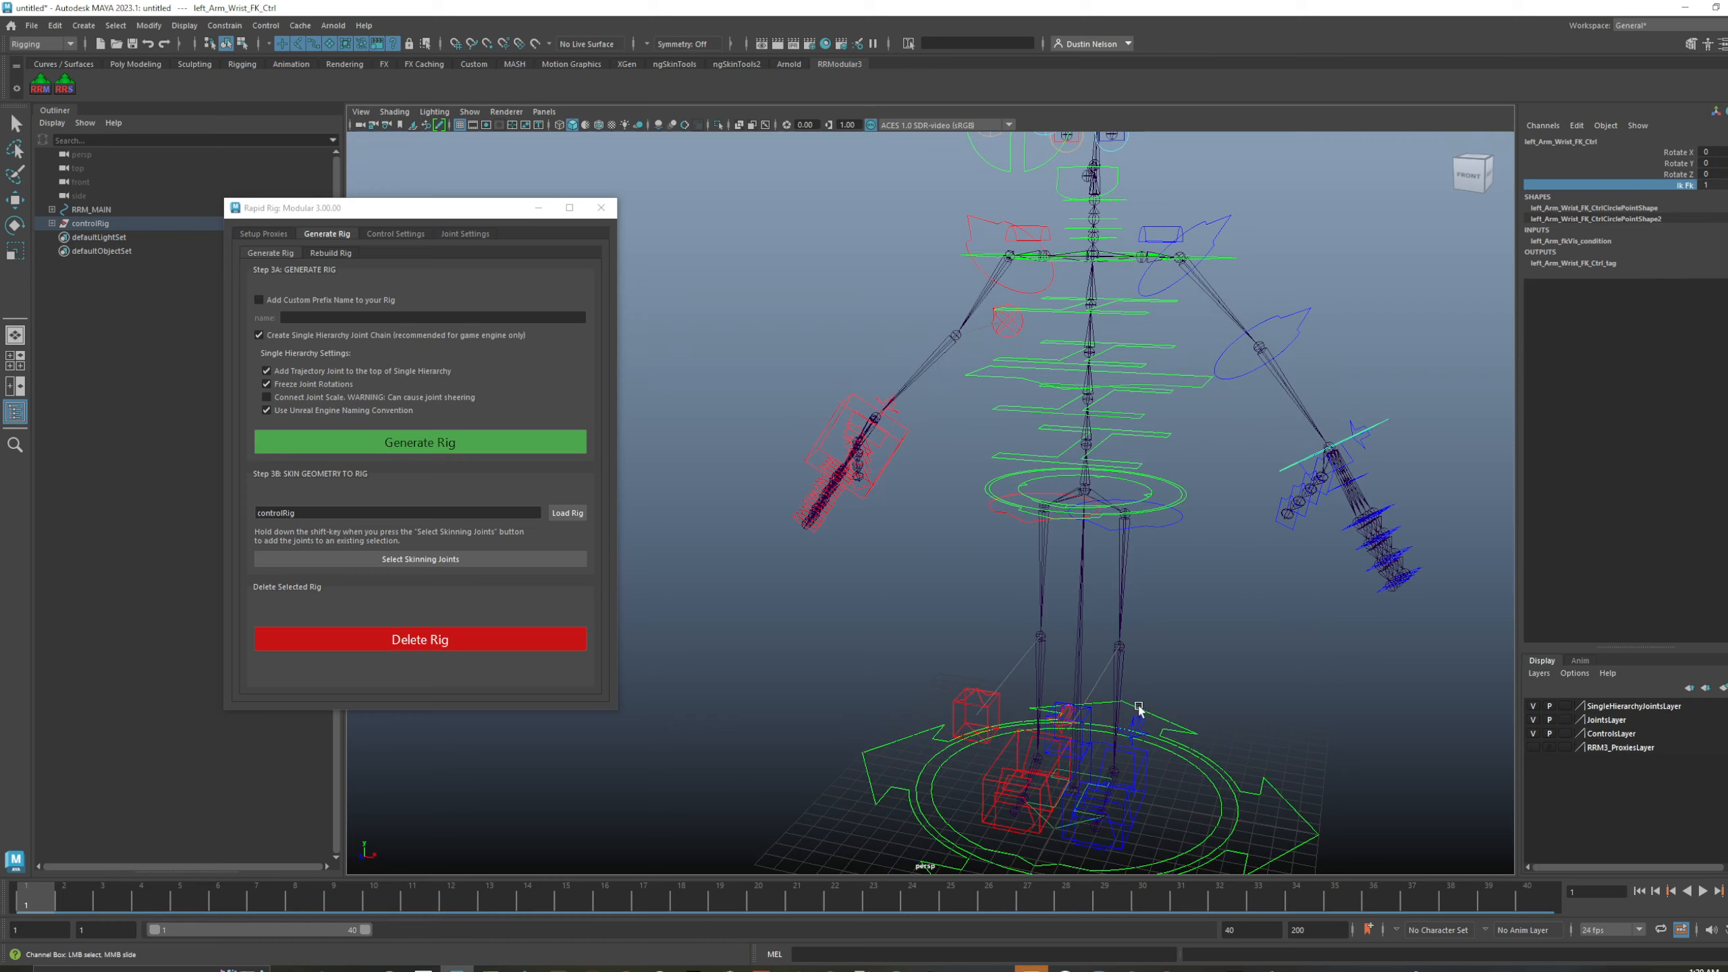
- Move the left hip control about 0.64 in Y and 1.35 in Z, and set its Ik Fk to 1
alt+drag(1138, 709, 1103, 516)
click(1094, 369)
key(w)
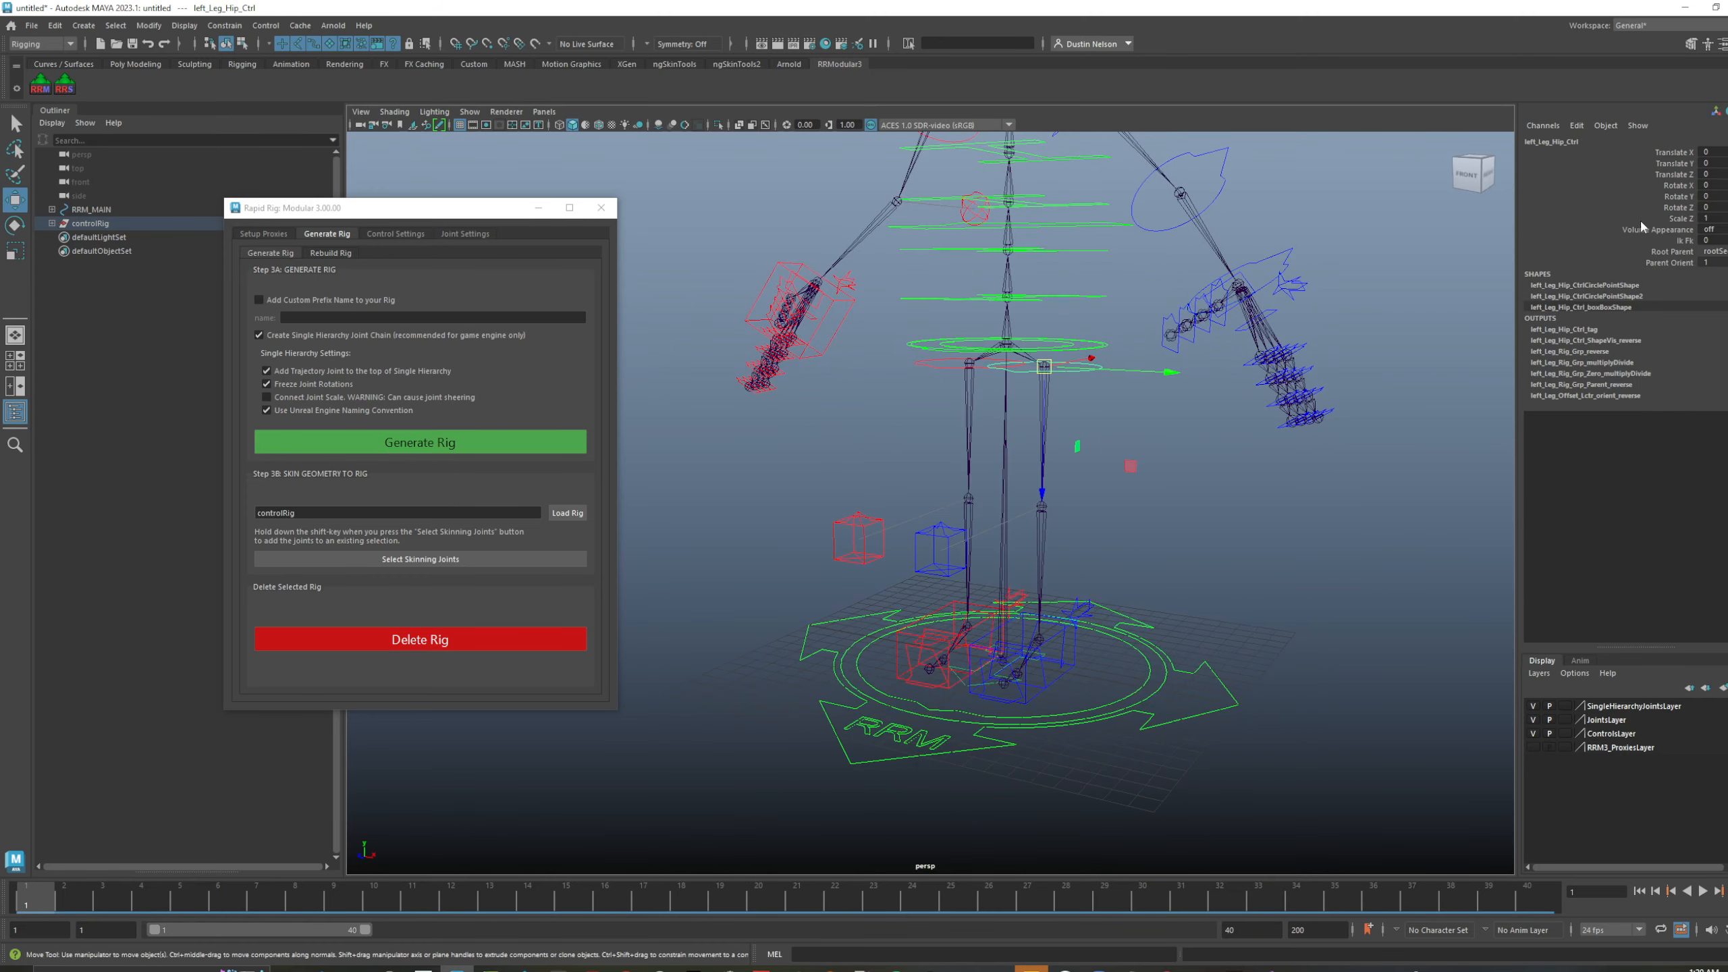
drag(1046, 374, 1165, 433)
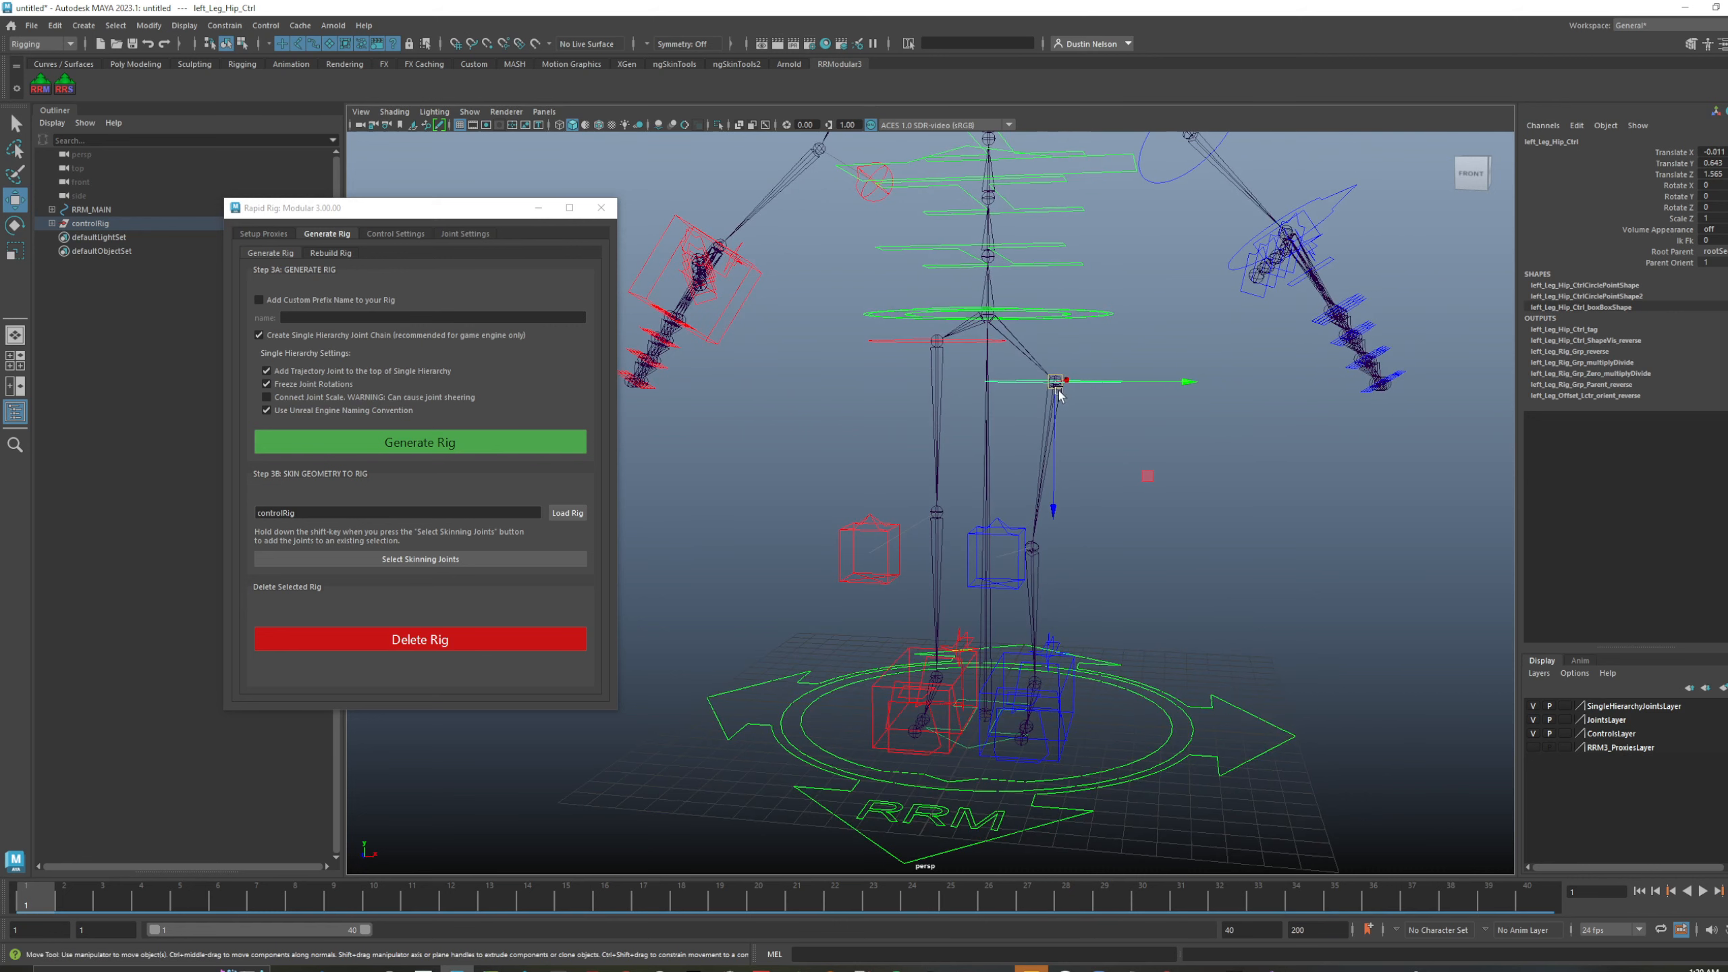
drag(1059, 395, 1060, 388)
click(1681, 241)
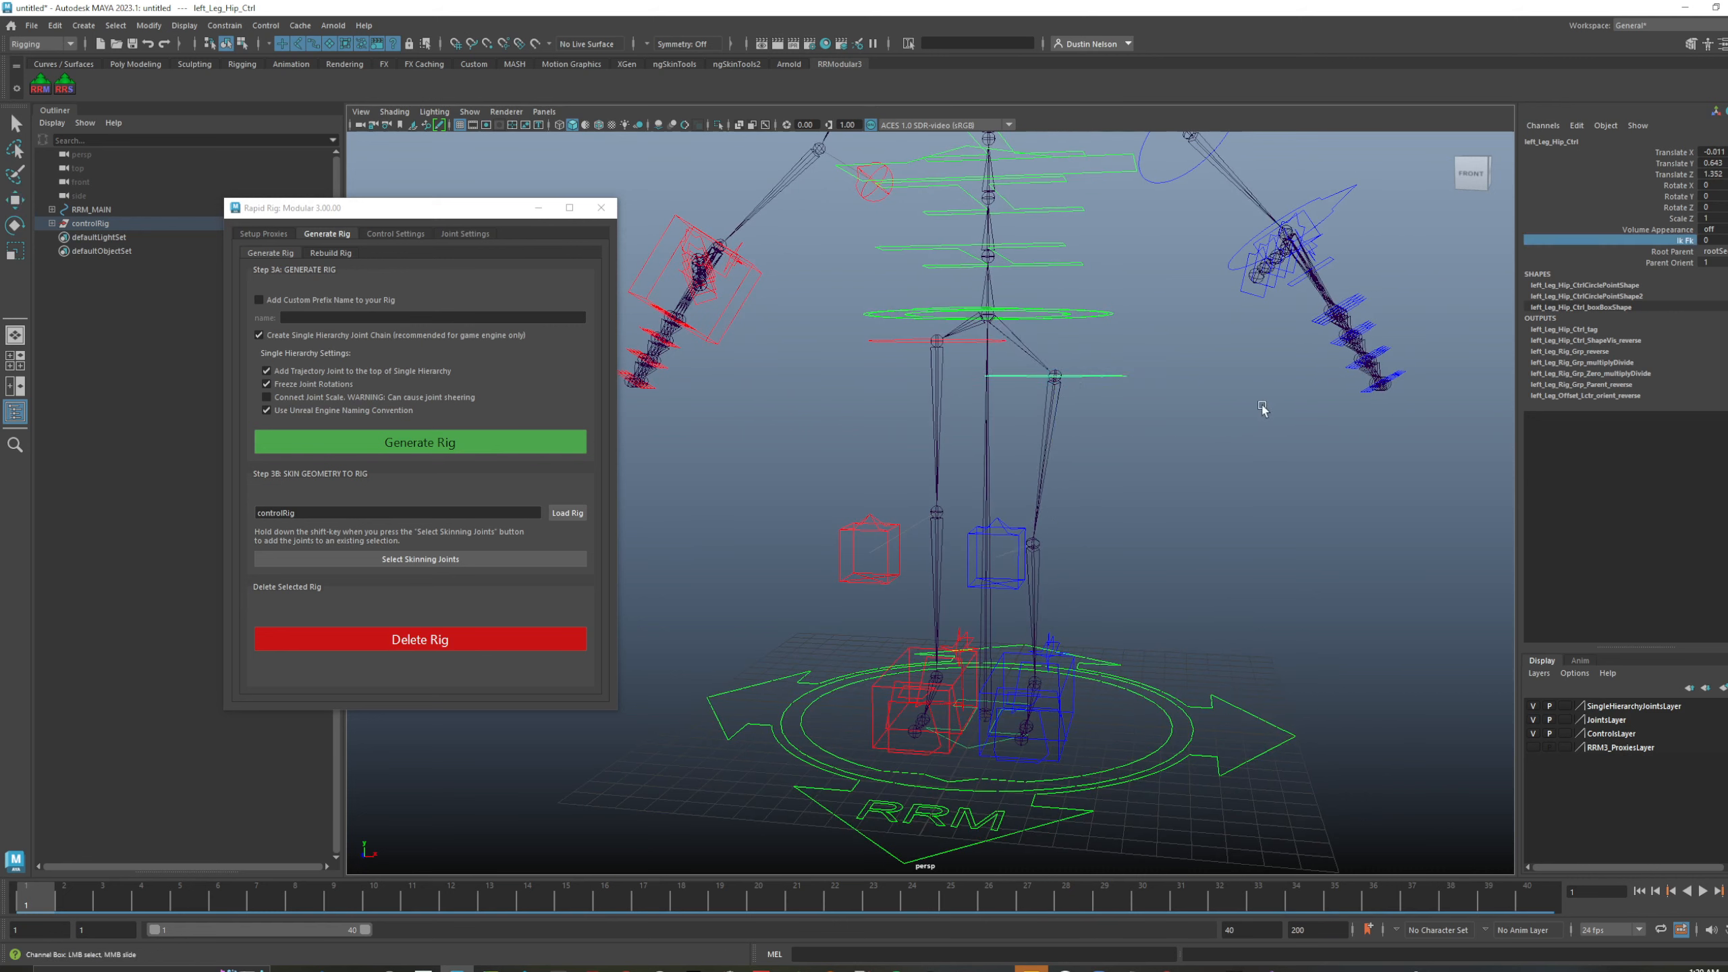
middle_drag(1261, 402, 1281, 403)
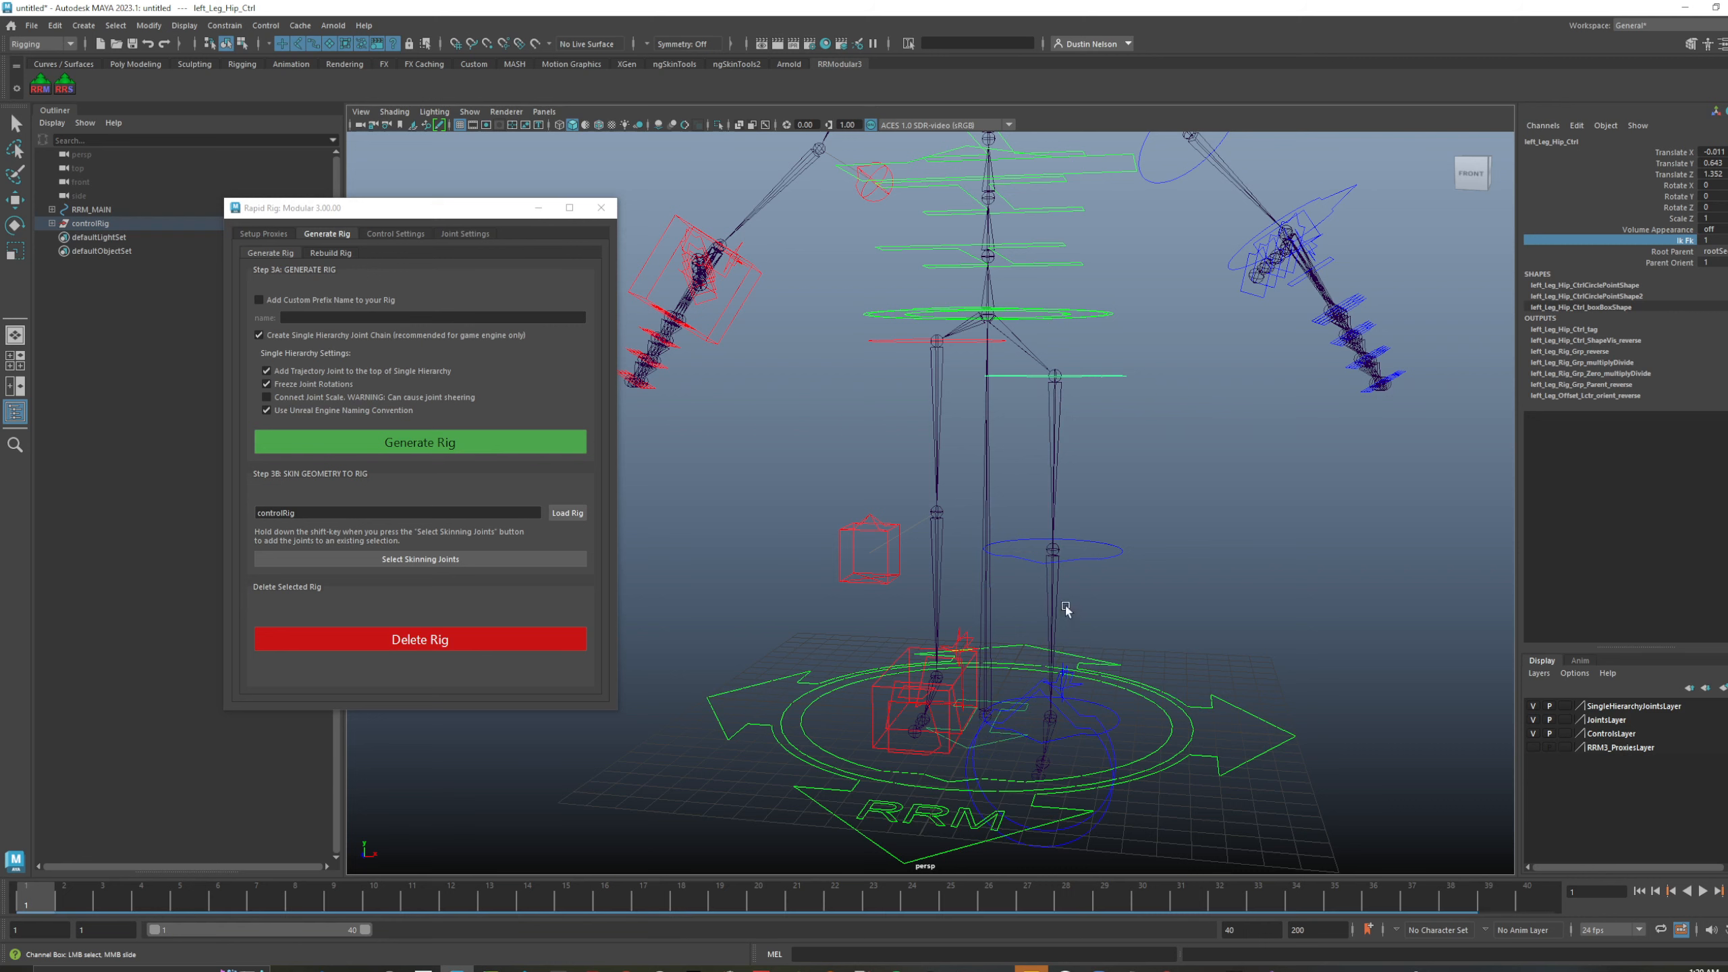
- Set Ik Fk to 0 on the left leg's switch control
drag(1129, 579, 1130, 580)
key(e)
drag(1030, 495, 1091, 551)
key(q)
click(1077, 545)
click(1686, 153)
middle_drag(1313, 398, 1224, 401)
- Move the left knee IK control to about 1.5, 0.06, 4.89 and toggle its Ik Fk, ending at 0
click(945, 550)
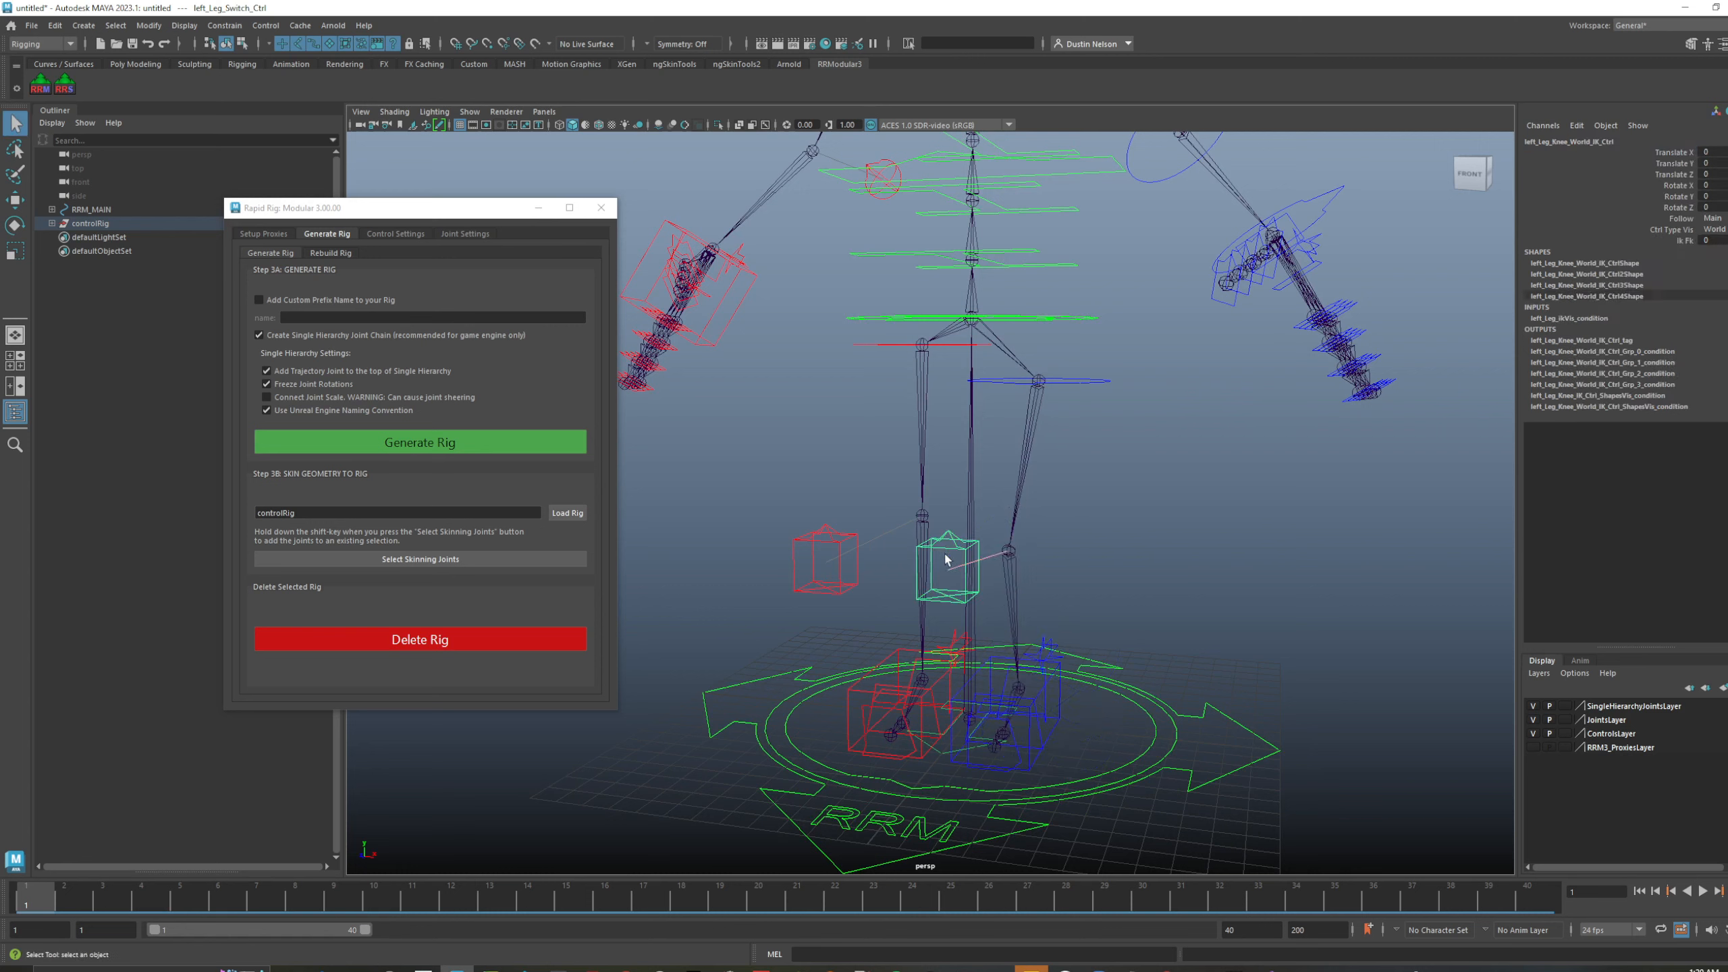
key(w)
drag(947, 569, 1119, 567)
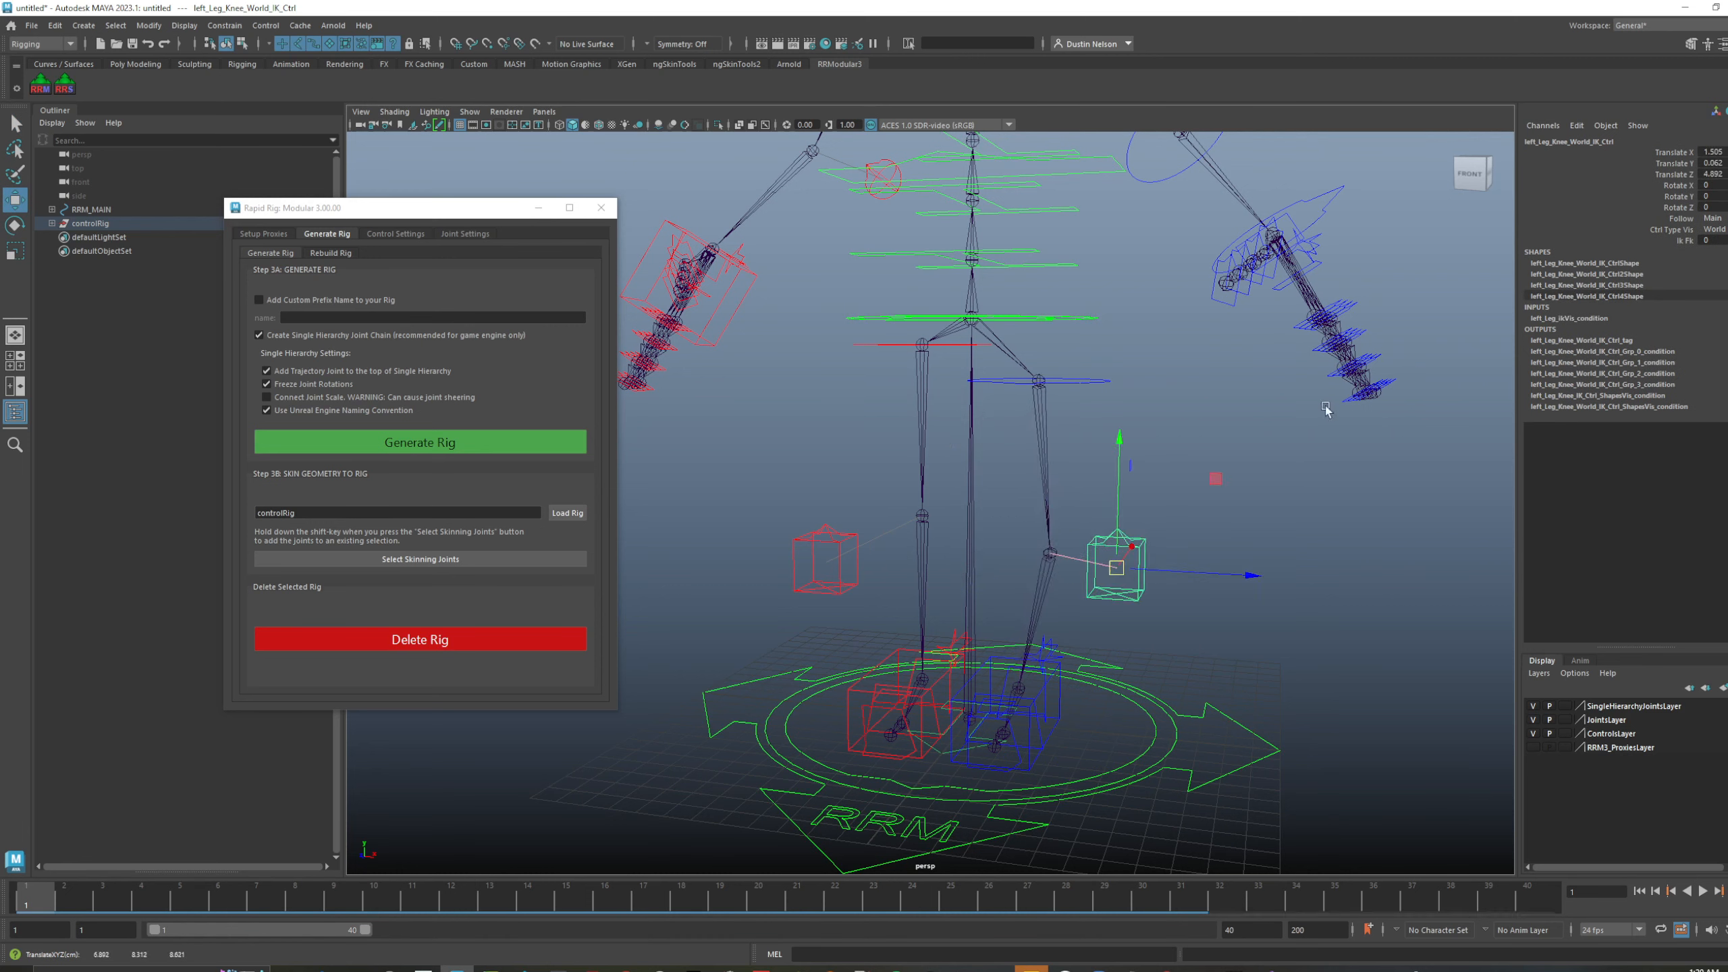
click(1680, 241)
middle_drag(1286, 330, 1239, 346)
- Examine the whole rig from several angles and clear the selection
scroll(1239, 360, down, 3)
alt+drag(1259, 399, 1170, 434)
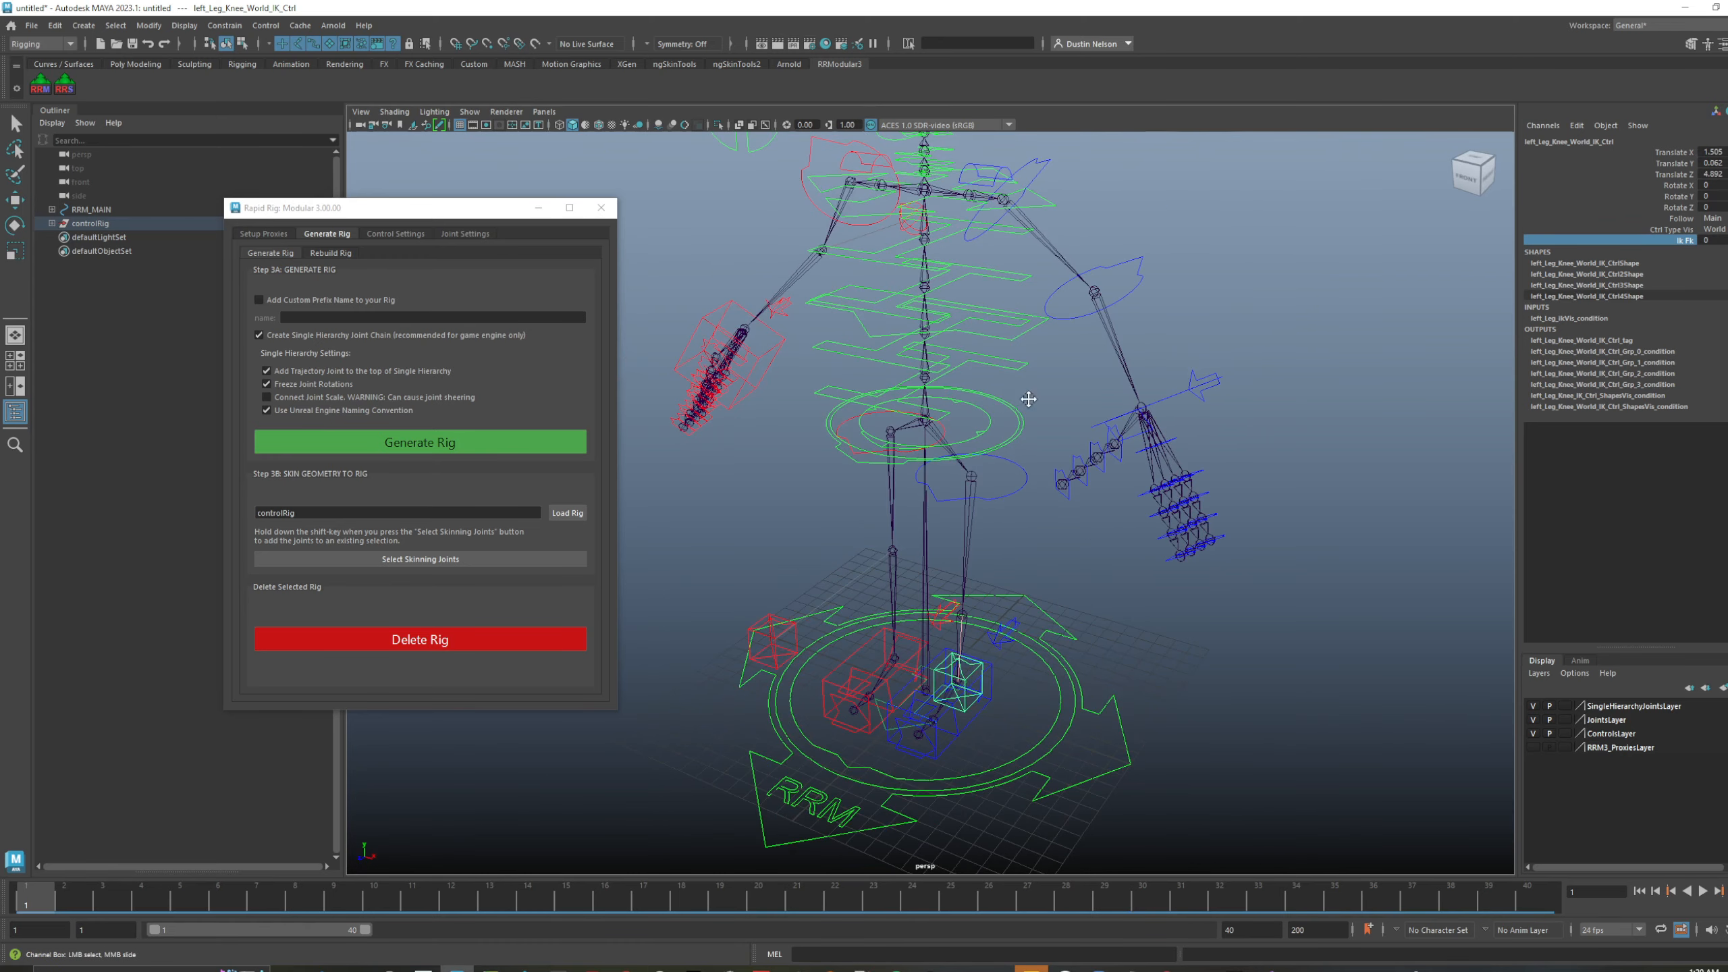
scroll(1026, 397, down, 3)
alt+middle_drag(1026, 397, 1135, 450)
alt+drag(1135, 451, 1300, 408)
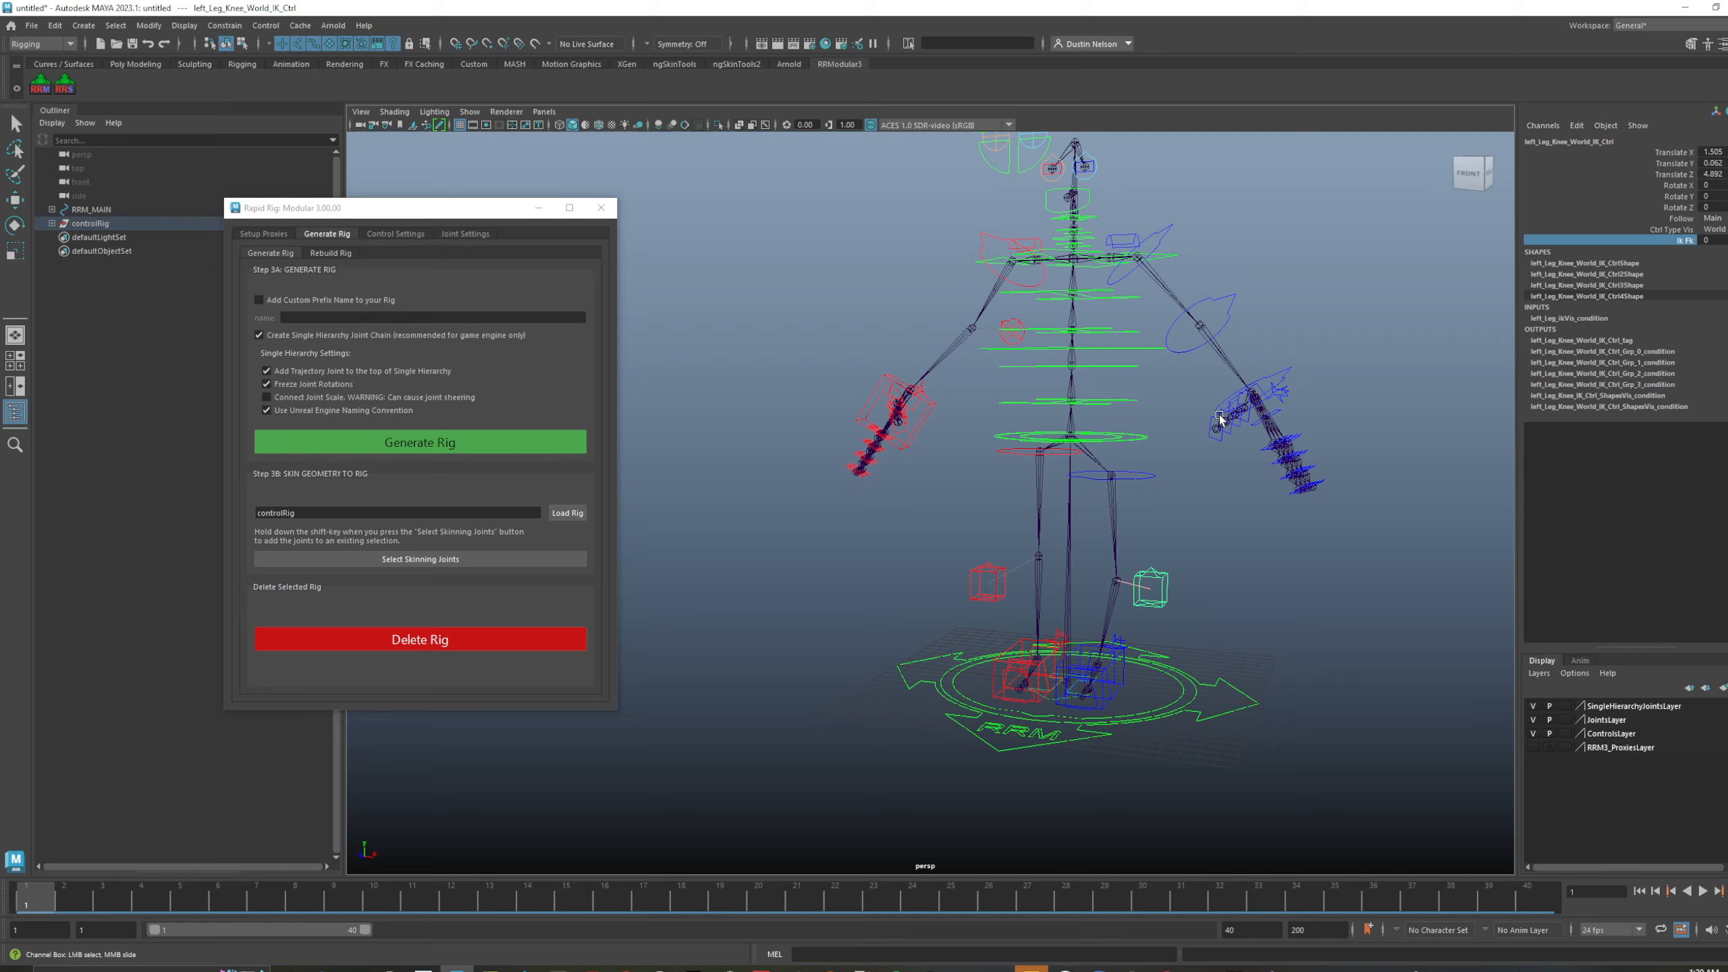
alt+drag(1257, 276, 1111, 455)
alt+middle_drag(1155, 621, 1129, 535)
scroll(1129, 534, up, 2)
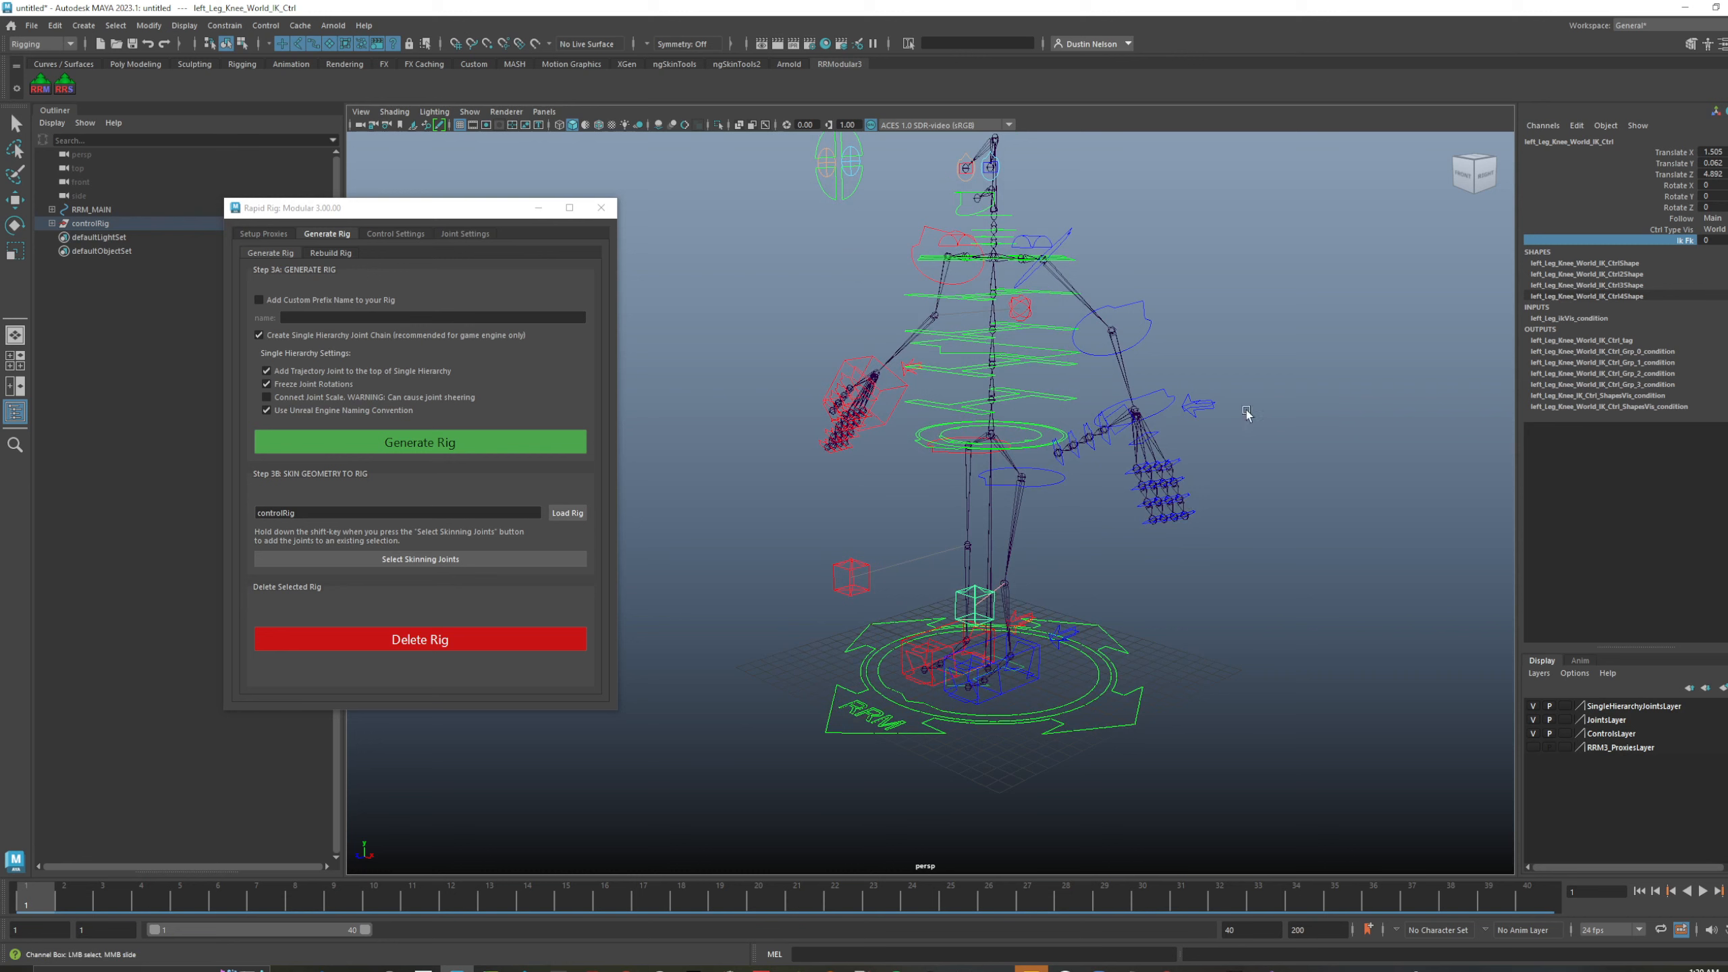
click(1264, 371)
key(w)
alt+drag(1264, 371, 669, 371)
- Show the rest pose options of the rig's Control Settings in Rapid Rig Modular
click(476, 225)
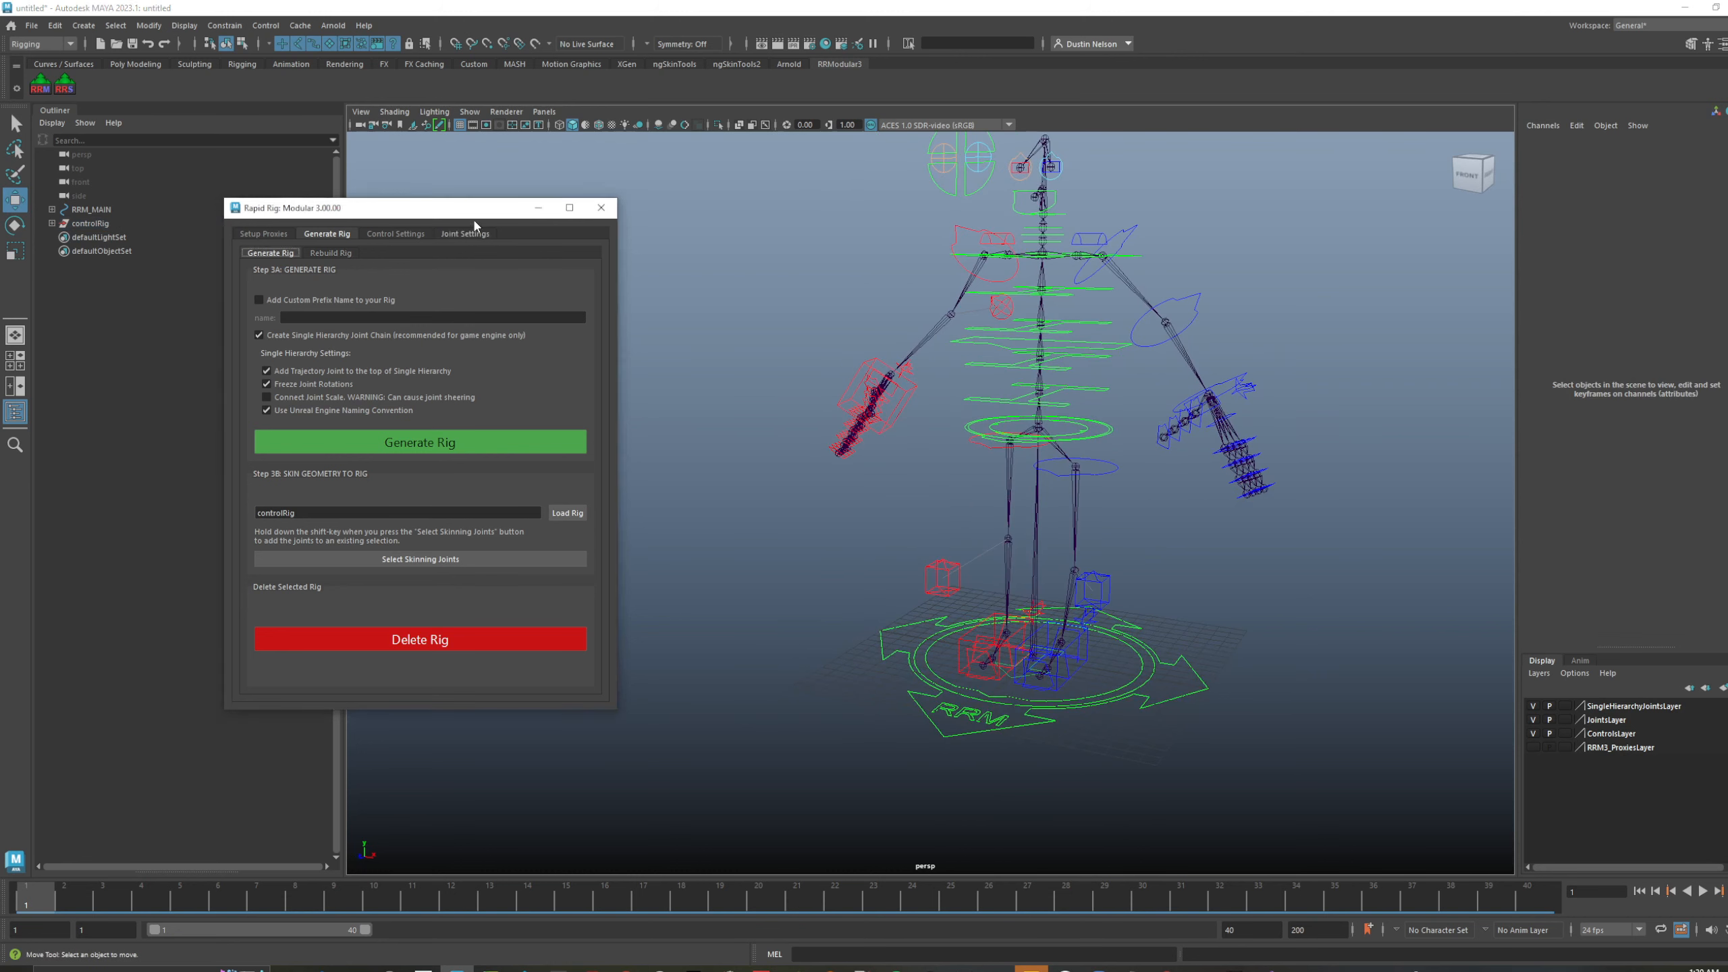
drag(487, 219, 508, 220)
click(422, 234)
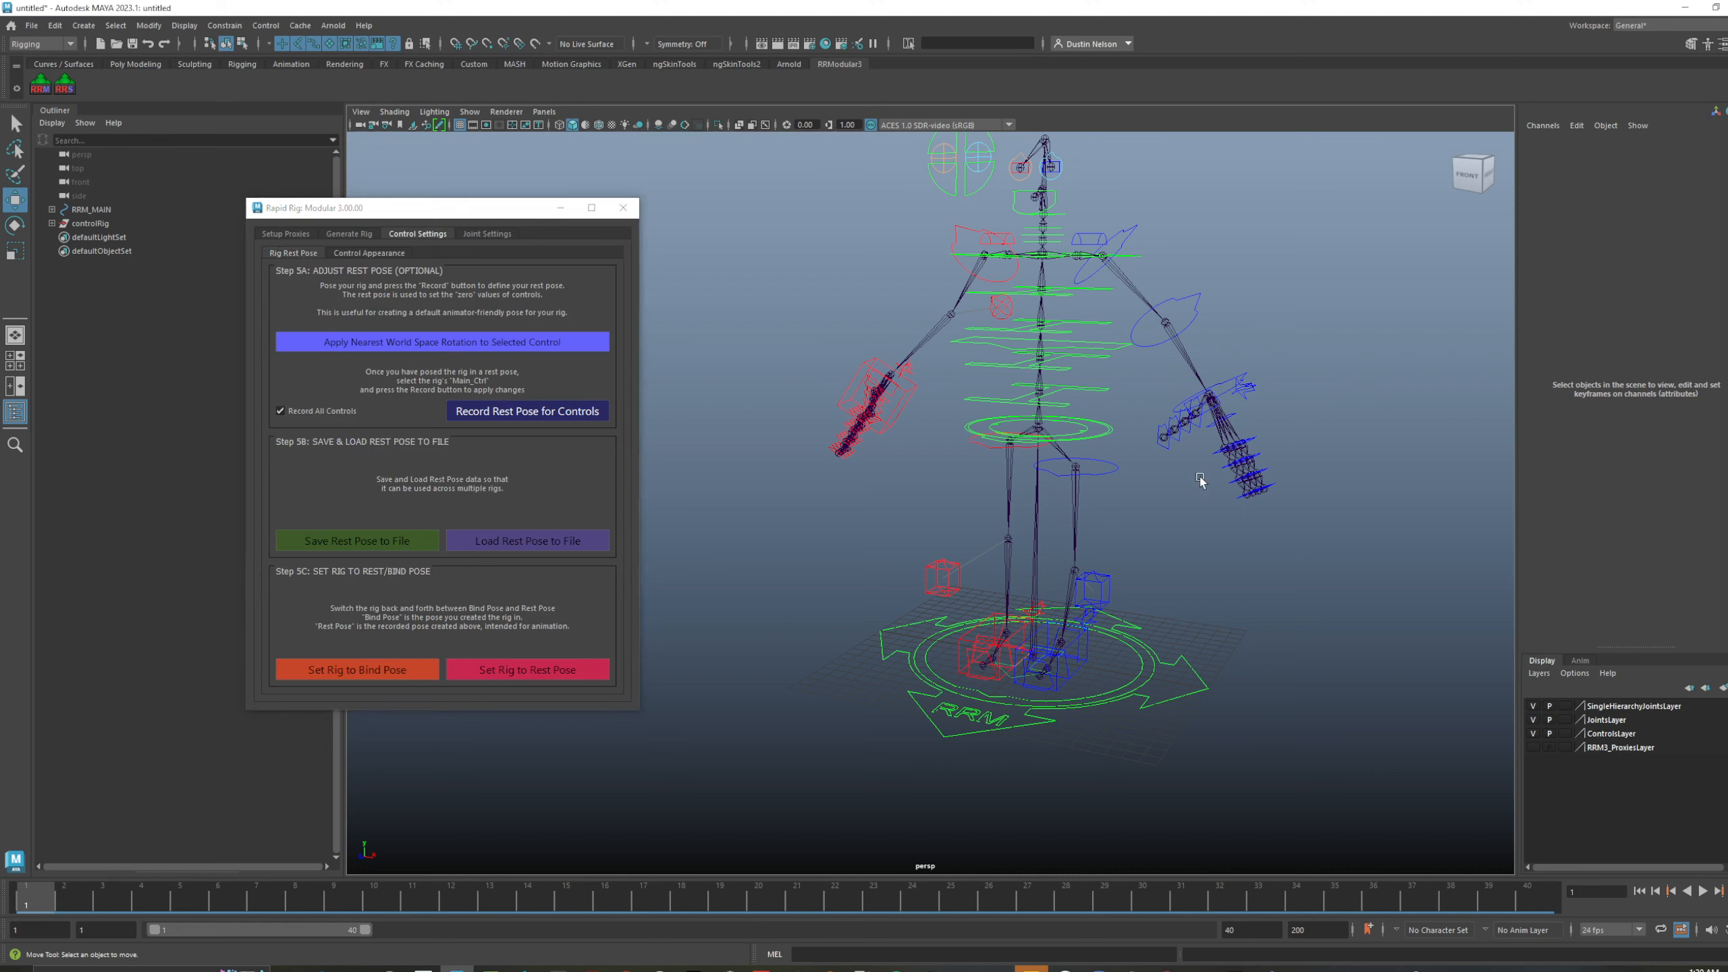
- Select all rig controls, reset their translations and rotations to 0 and scales to 1, and clear the selection
alt+right_drag(1167, 504, 959, 504)
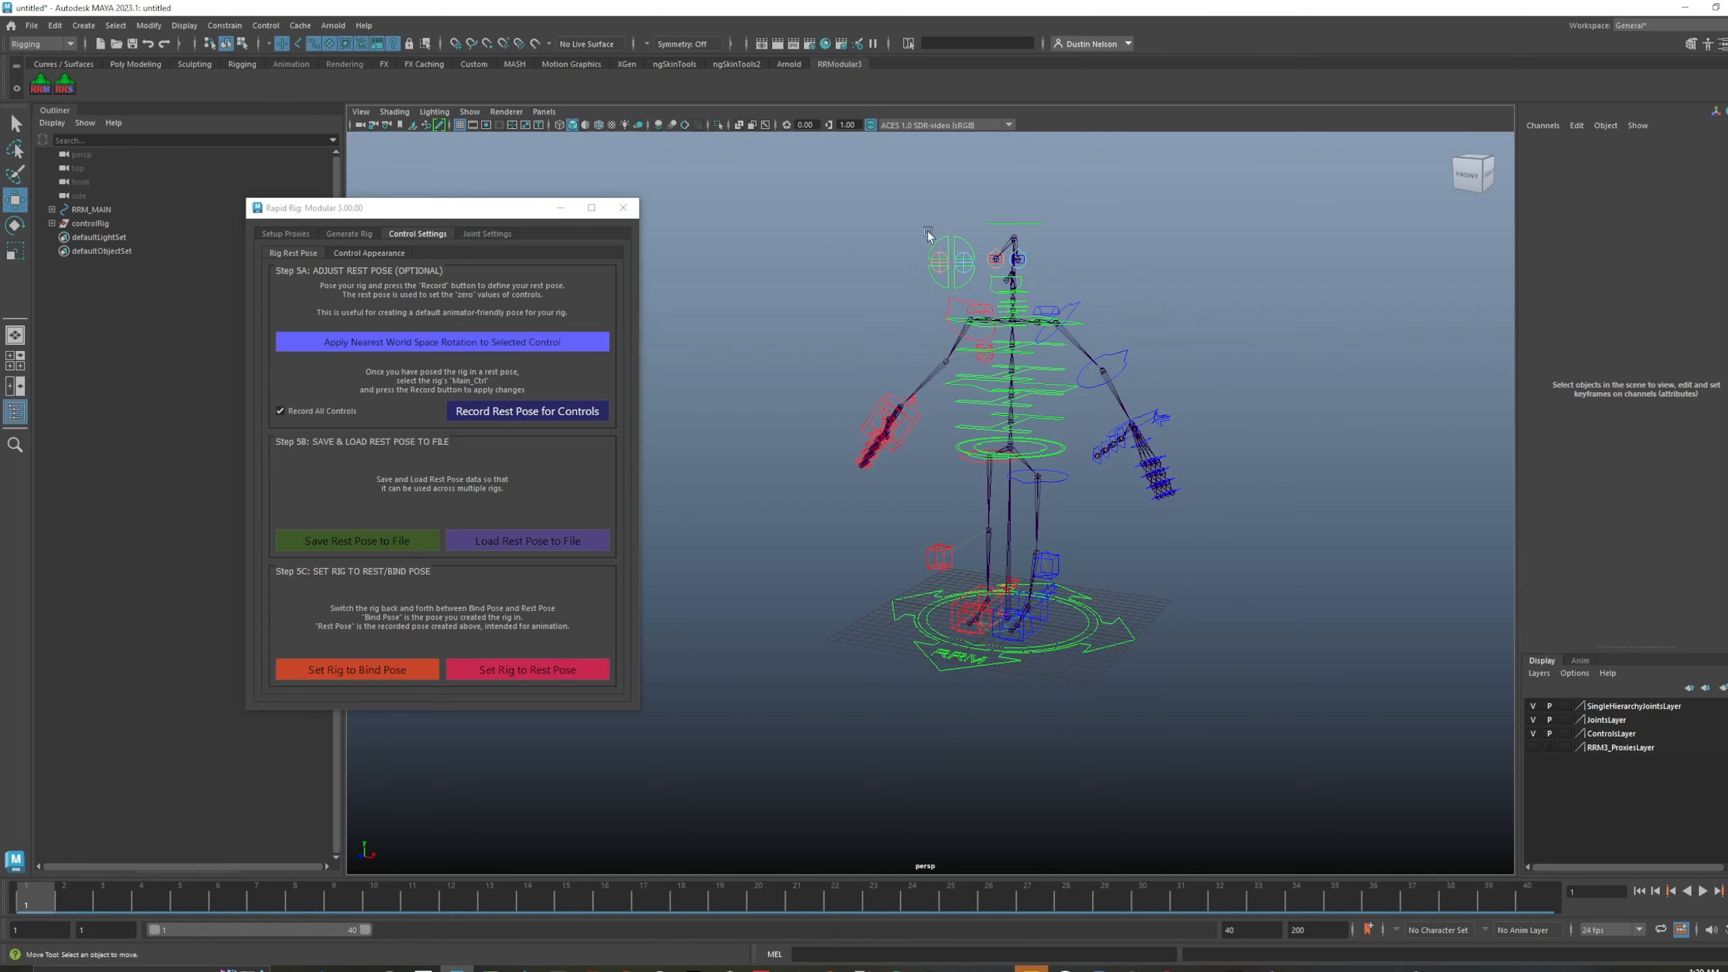
drag(772, 177, 1271, 713)
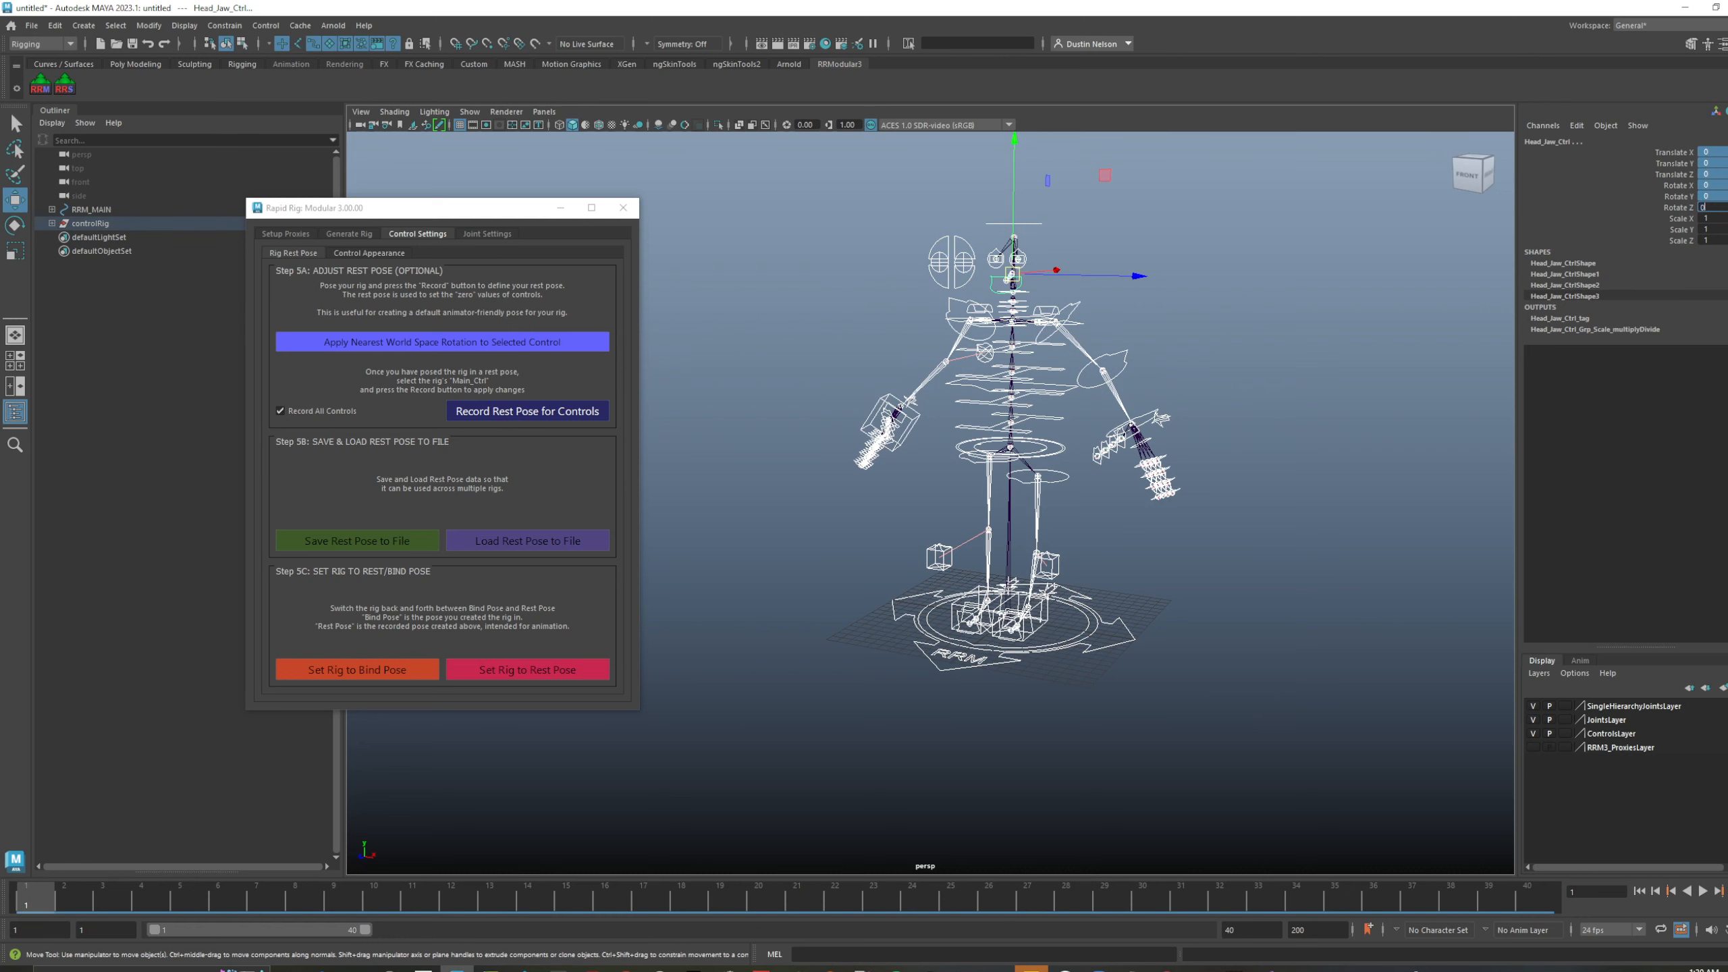
key(Return)
click(1722, 220)
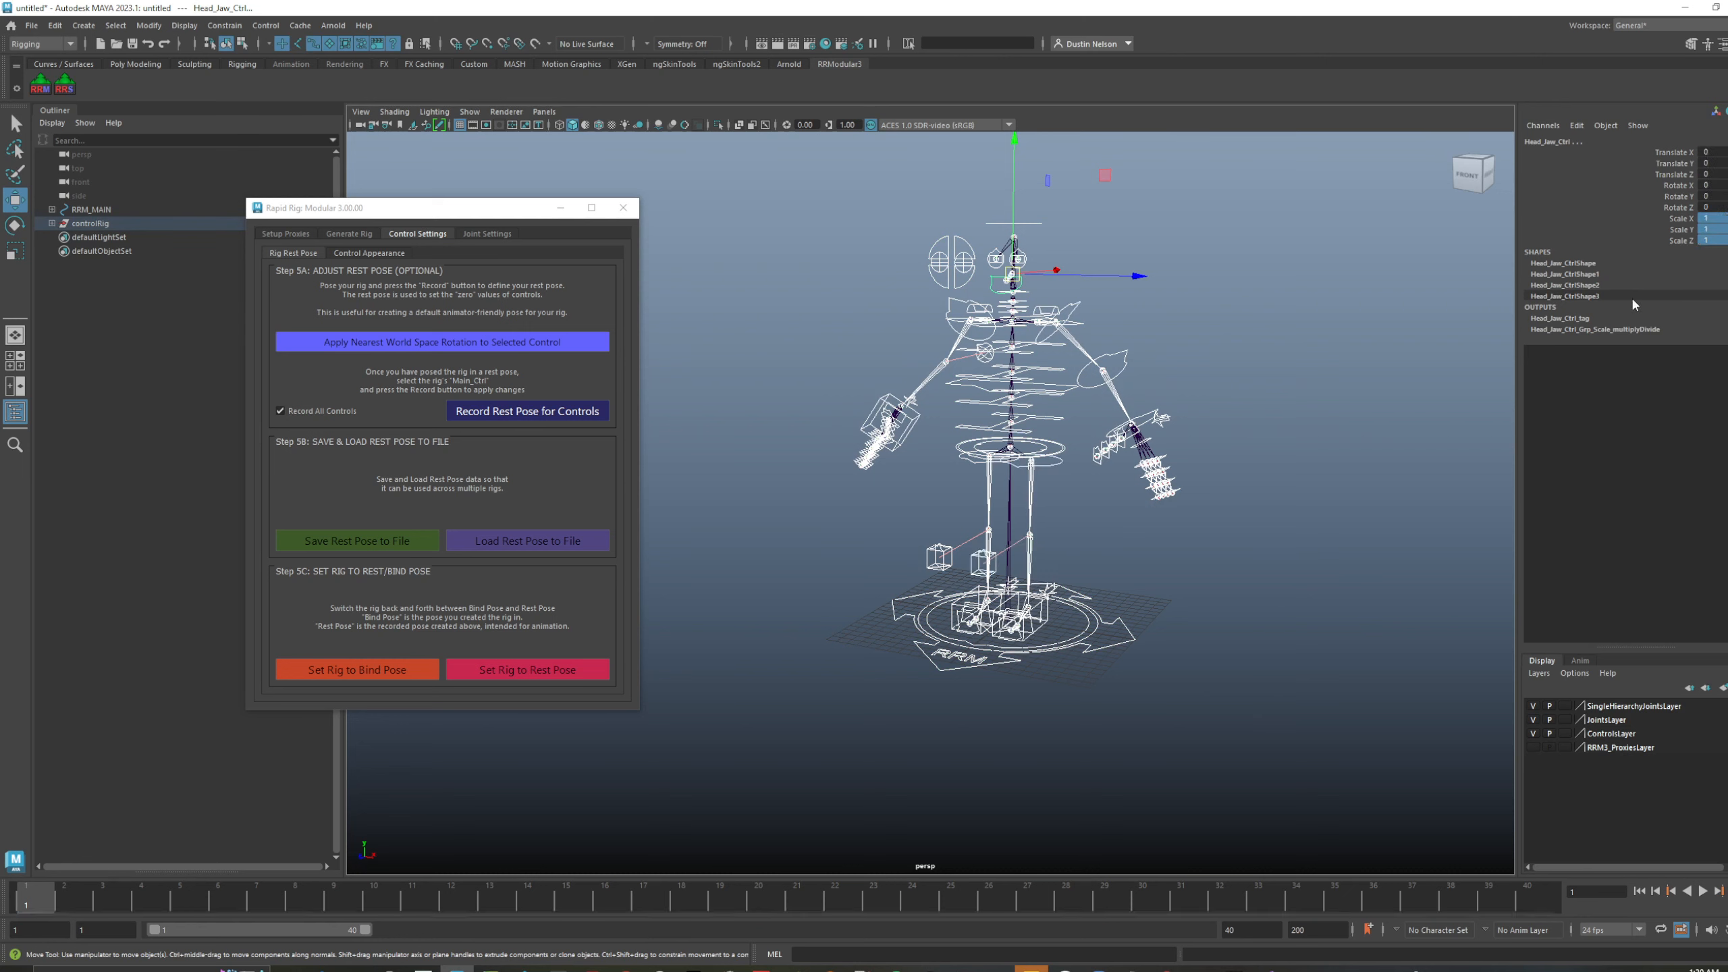
click(1245, 380)
- Select the left and right shoulder controls together
scroll(1060, 468, up, 3)
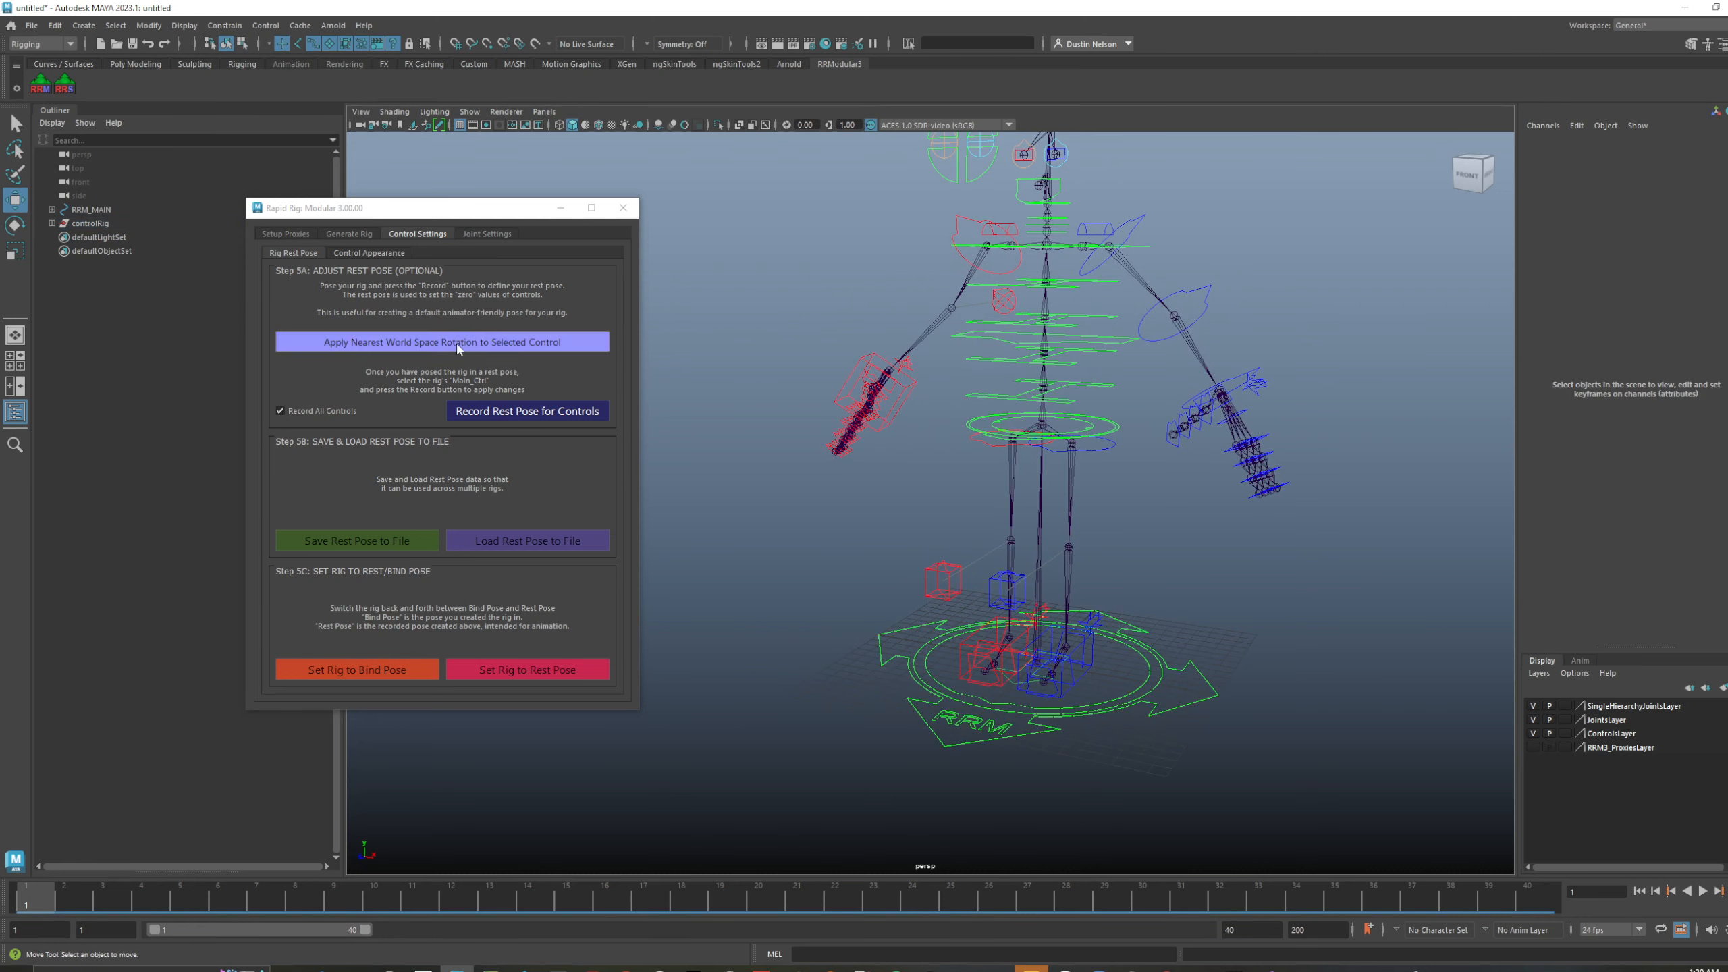
alt+drag(681, 326, 988, 293)
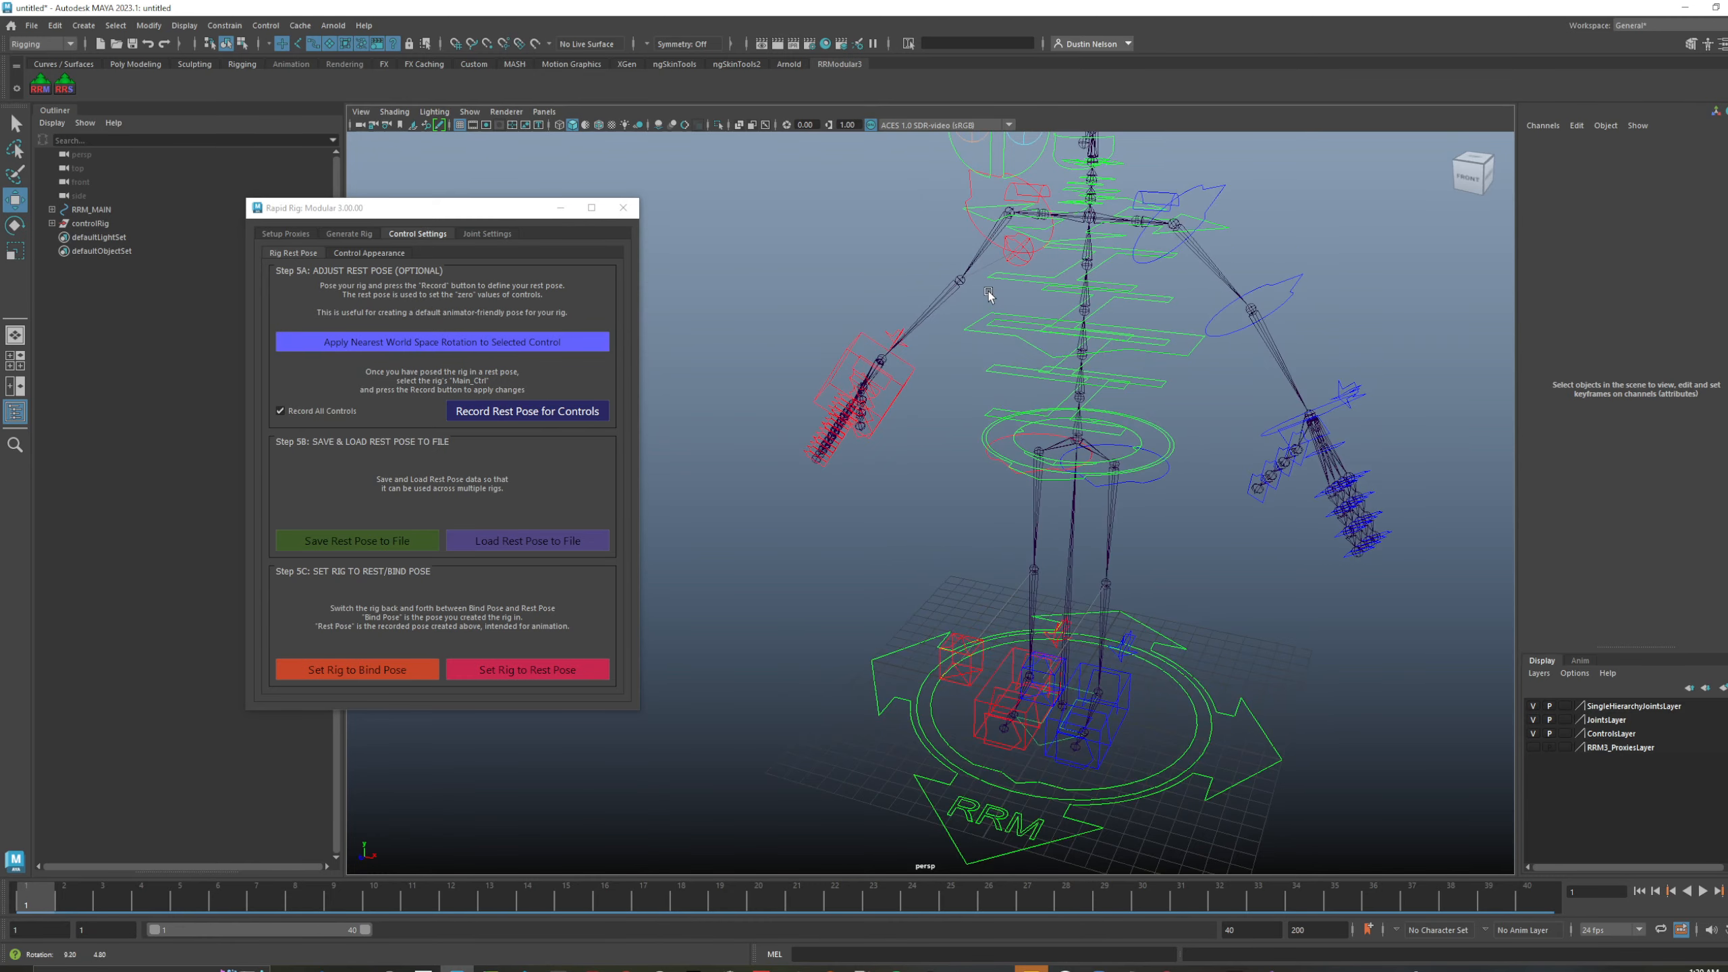
alt+drag(805, 395, 1133, 346)
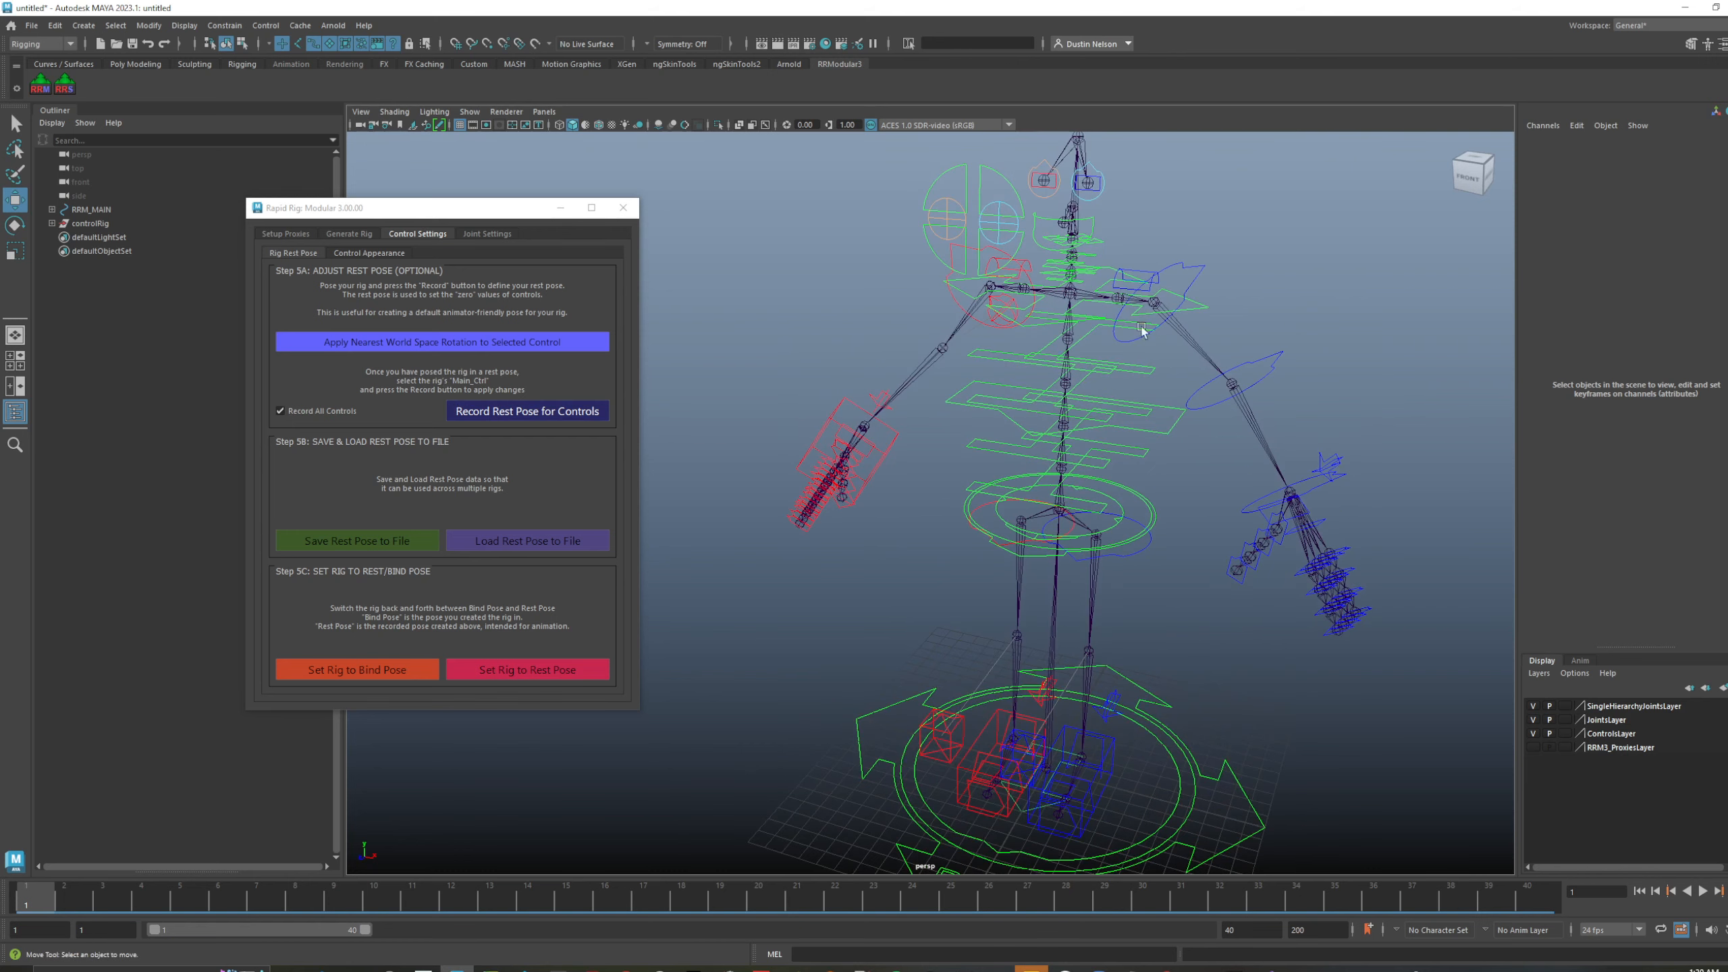
click(1198, 278)
alt+drag(1198, 279, 1130, 222)
click(997, 244)
key(e)
key(q)
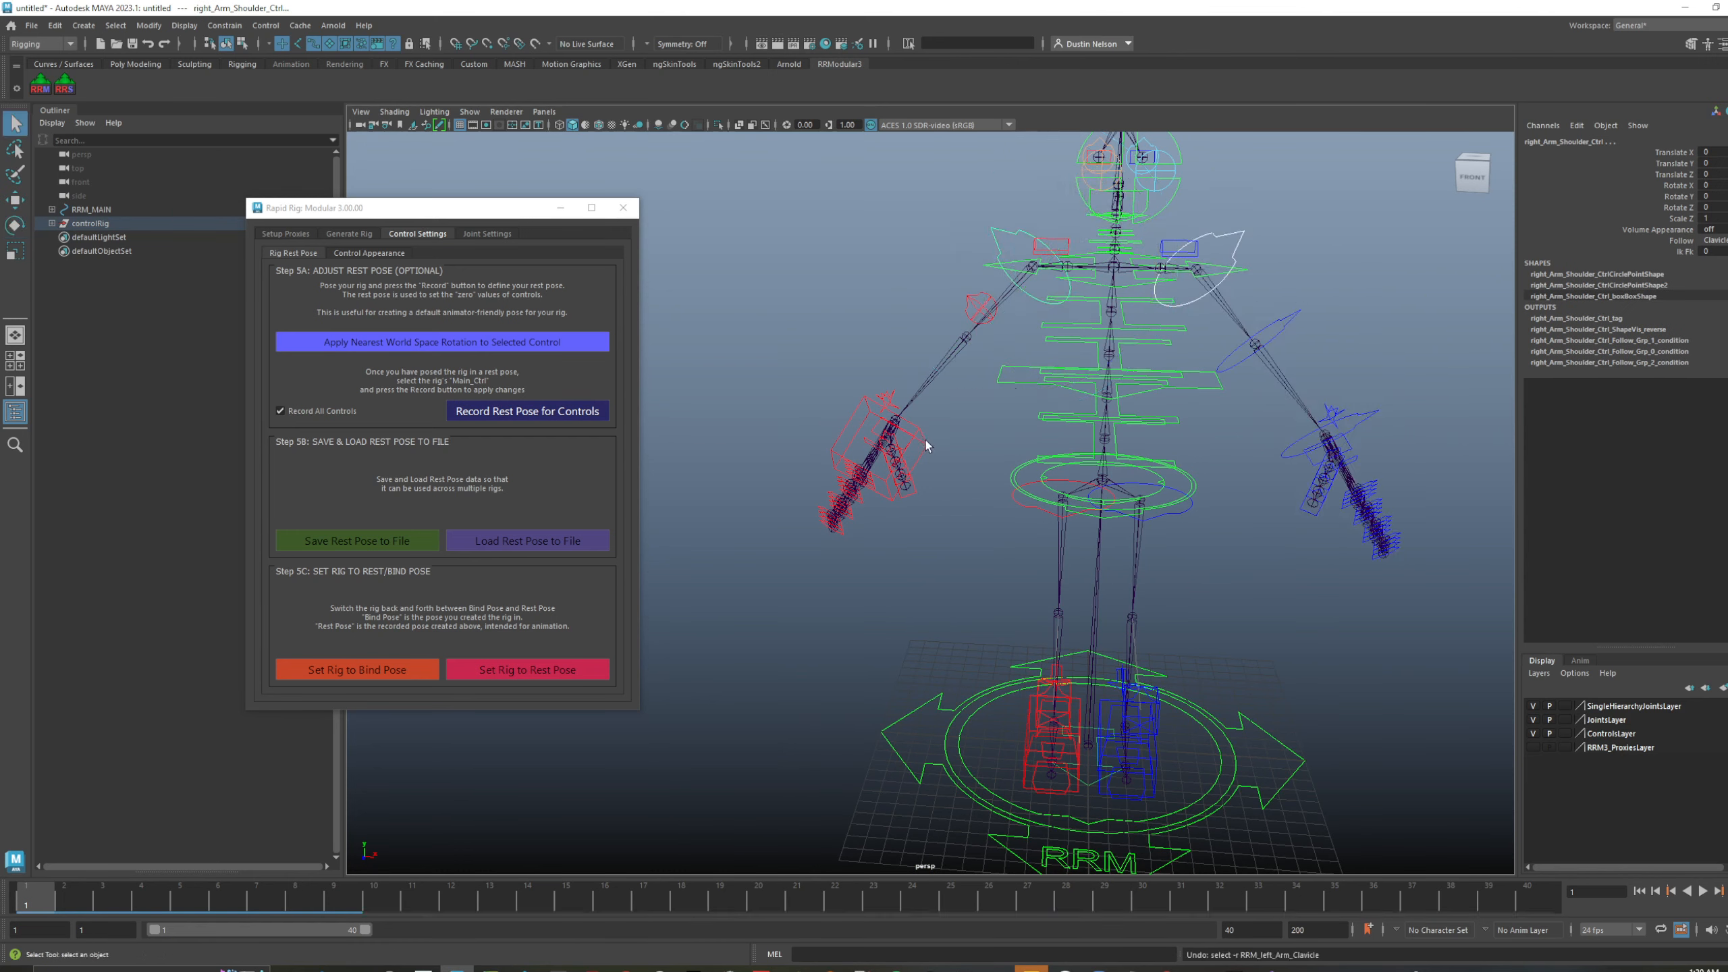
- Set Ik Fk to 1 on the right arm's switch control
click(888, 400)
click(1668, 154)
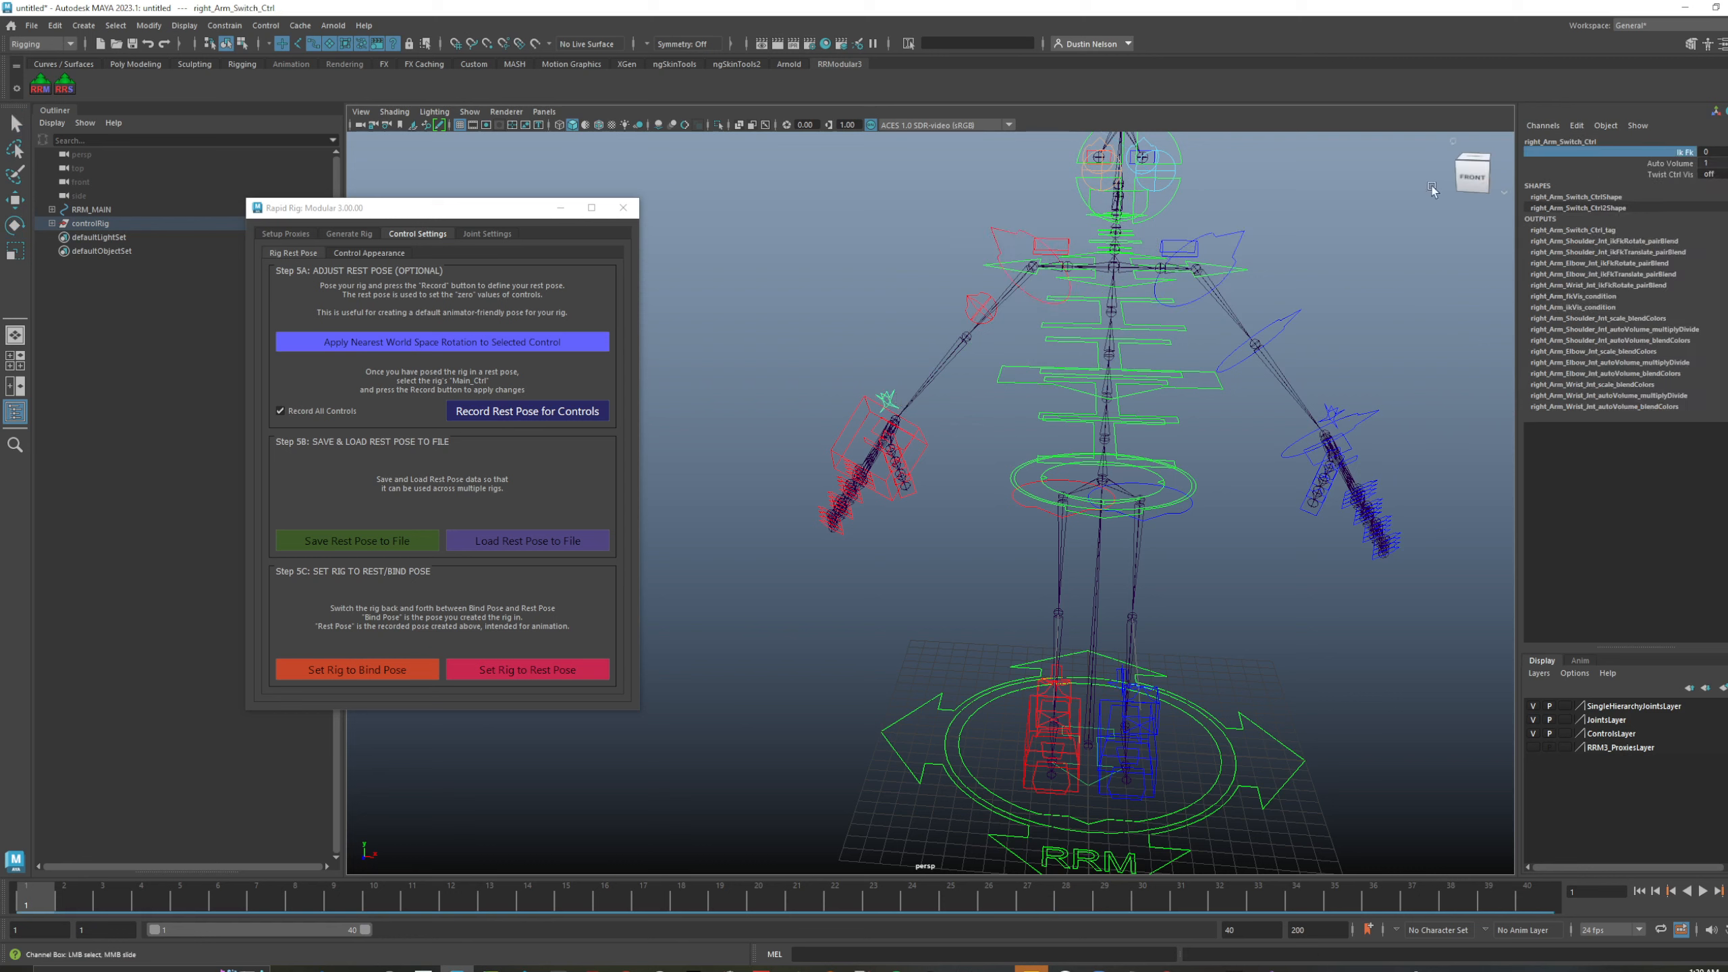
middle_drag(1089, 320, 1143, 326)
alt+right_drag(1142, 326, 1104, 291)
- Select the shoulder controls of both arms and try applying the nearest world space rotation to them
click(1026, 289)
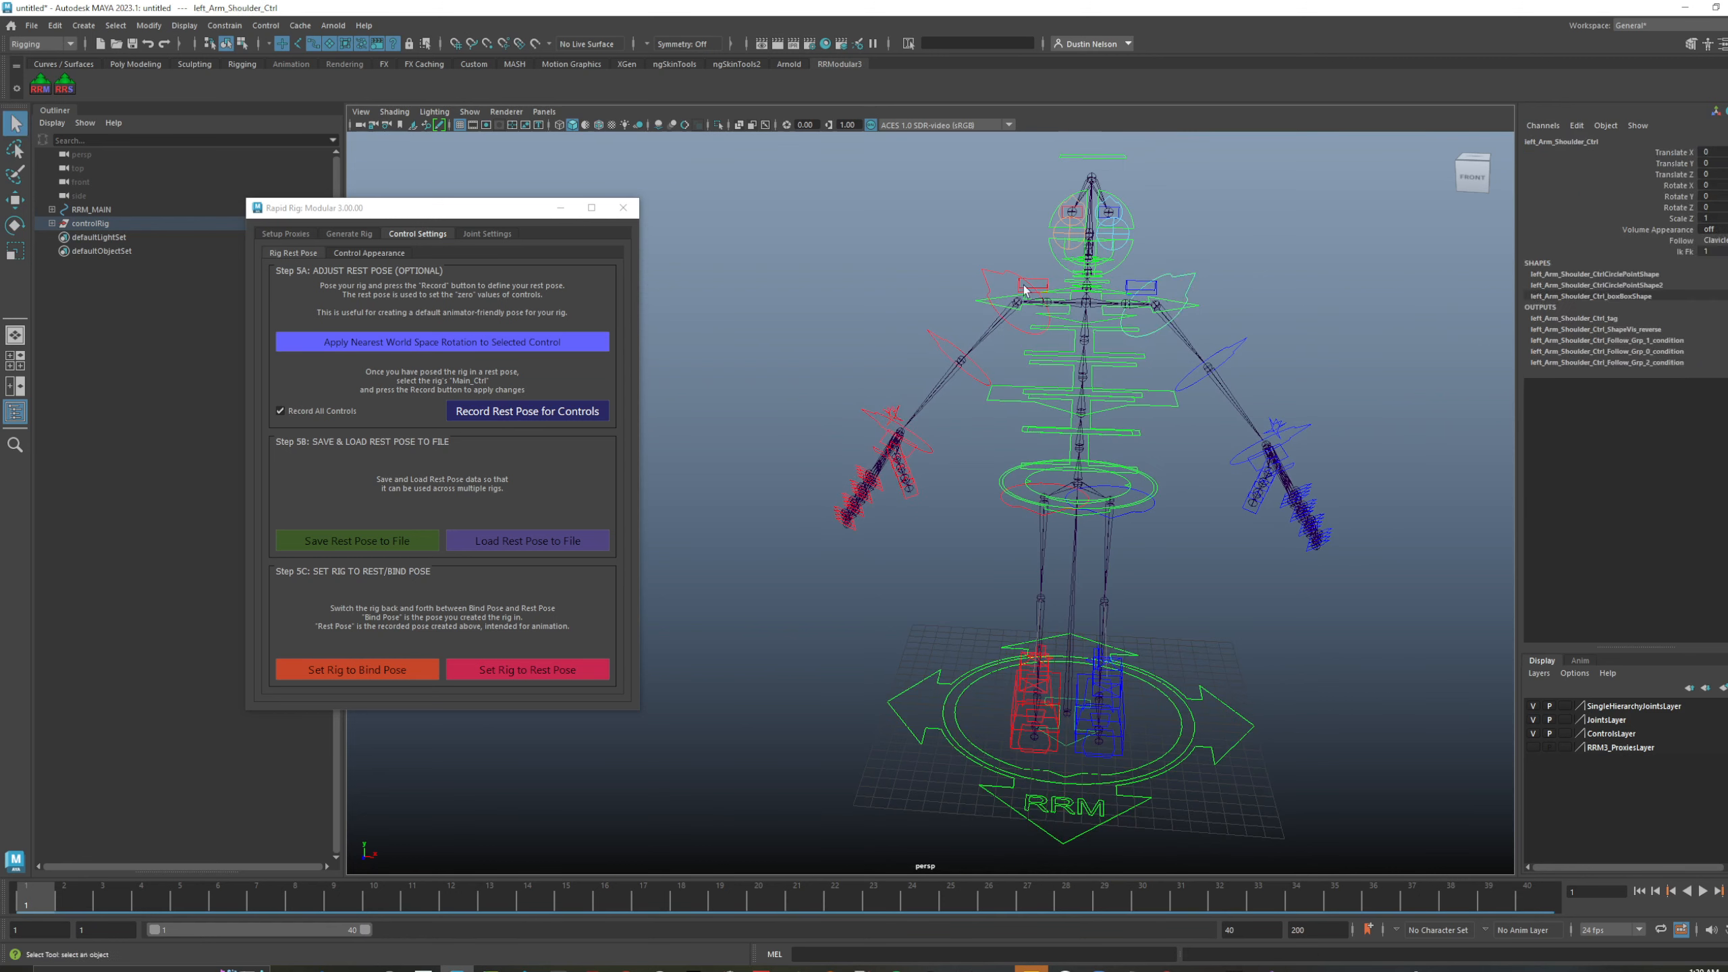
click(1171, 287)
key(e)
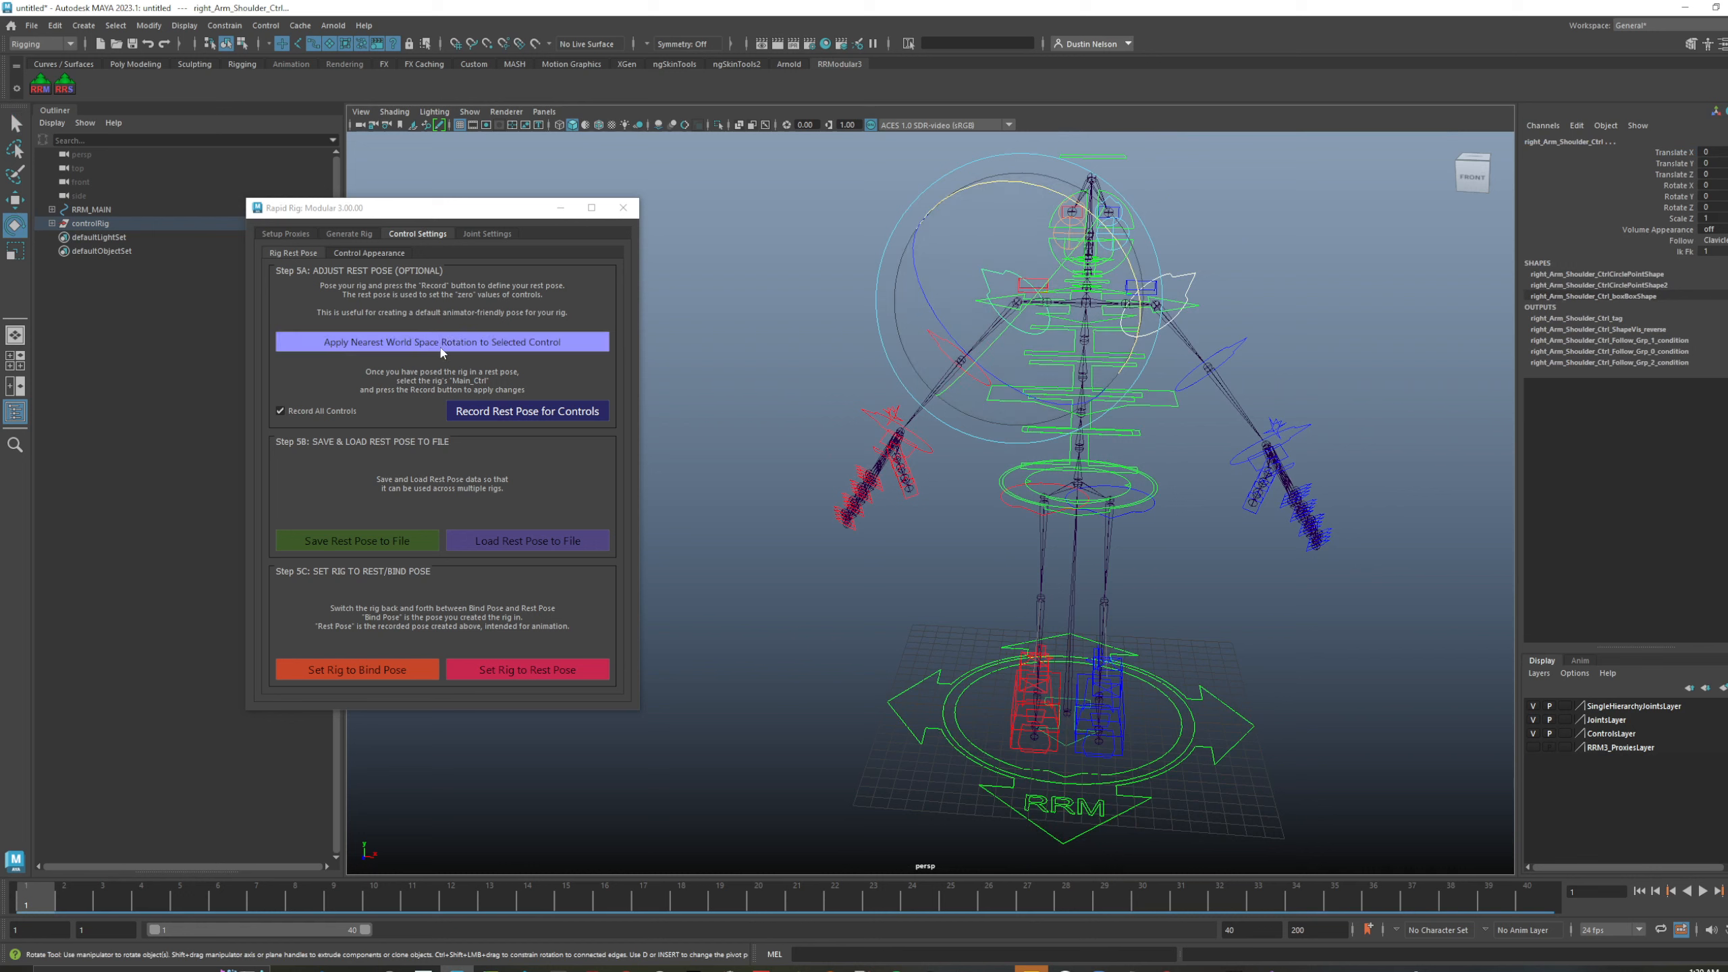
drag(495, 208, 431, 154)
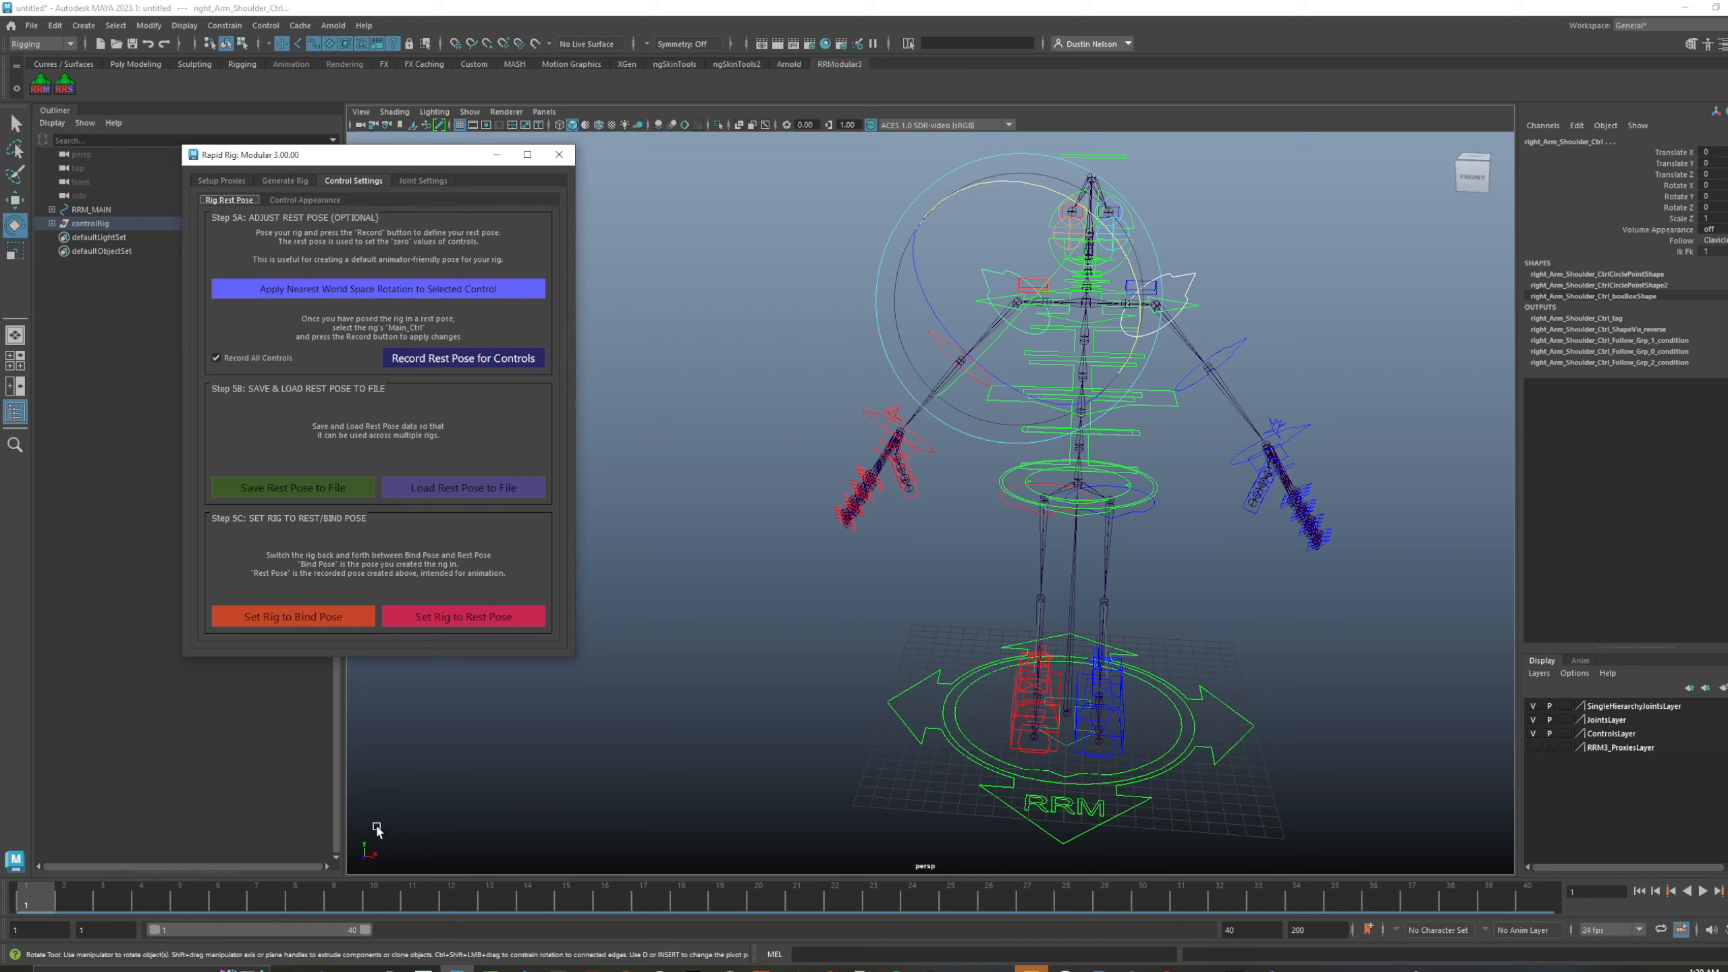
click(468, 292)
- Try the nearest world space rotation on both shoulder controls after each of two rotations, the second to about 41, -23 and -8 degrees
alt+drag(905, 417, 1064, 234)
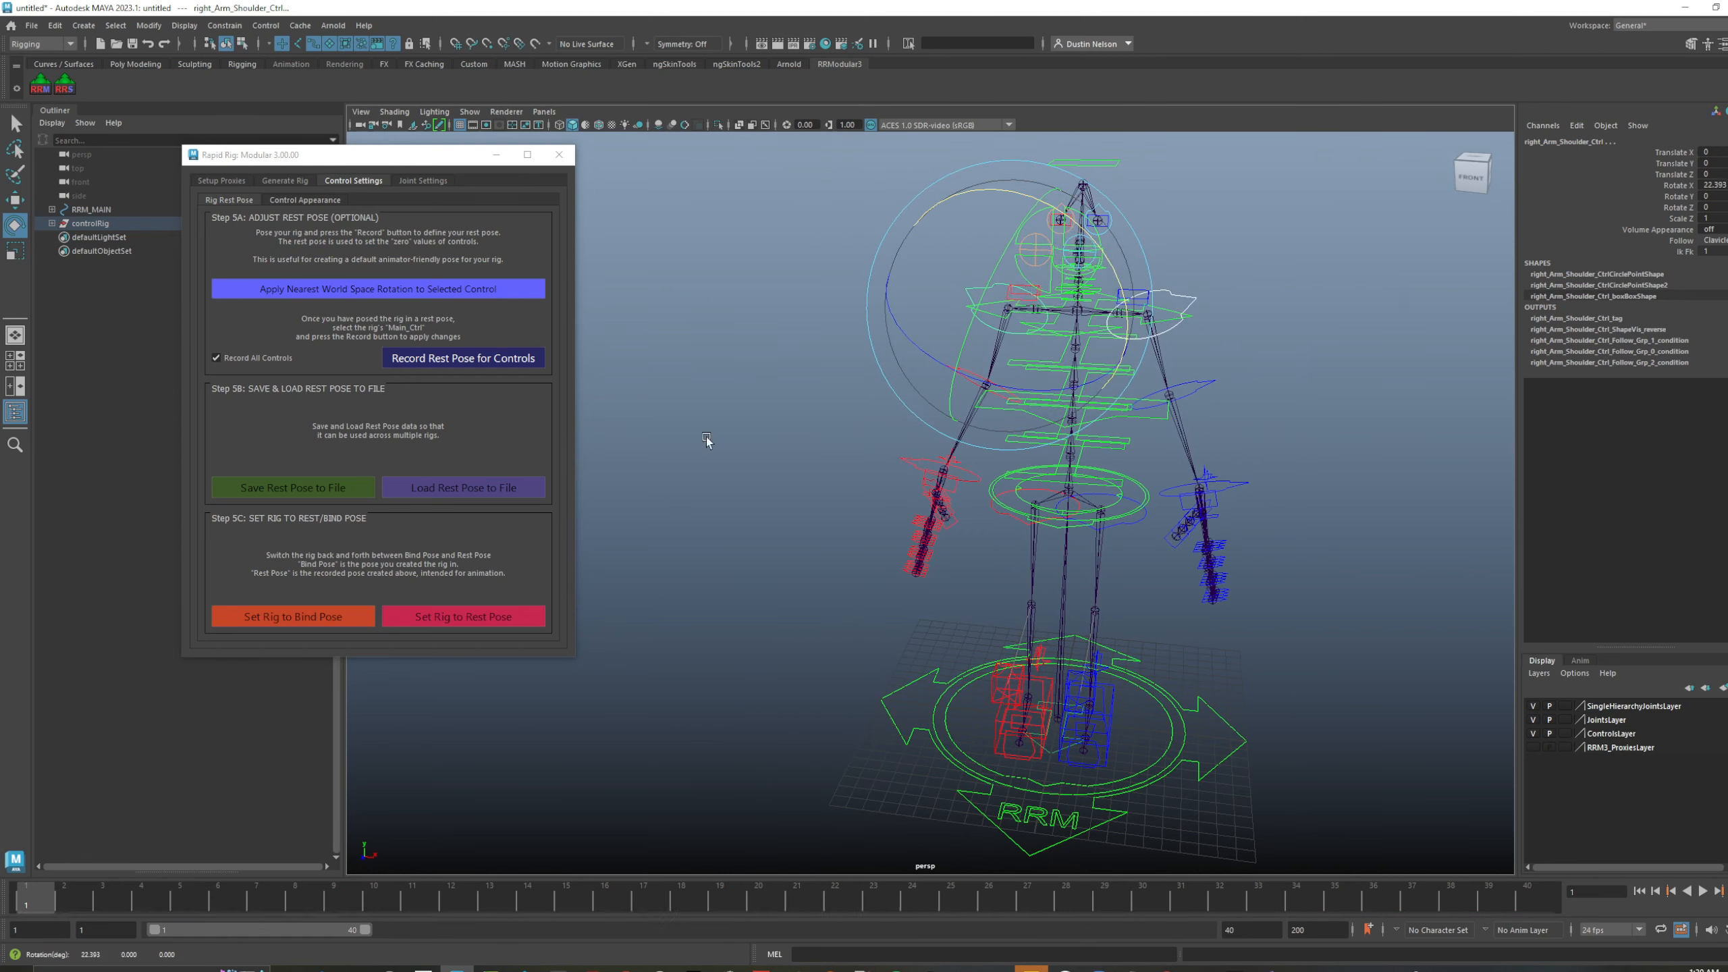
click(454, 294)
alt+drag(1061, 374, 966, 398)
key(w)
alt+drag(1081, 412, 567, 420)
key(e)
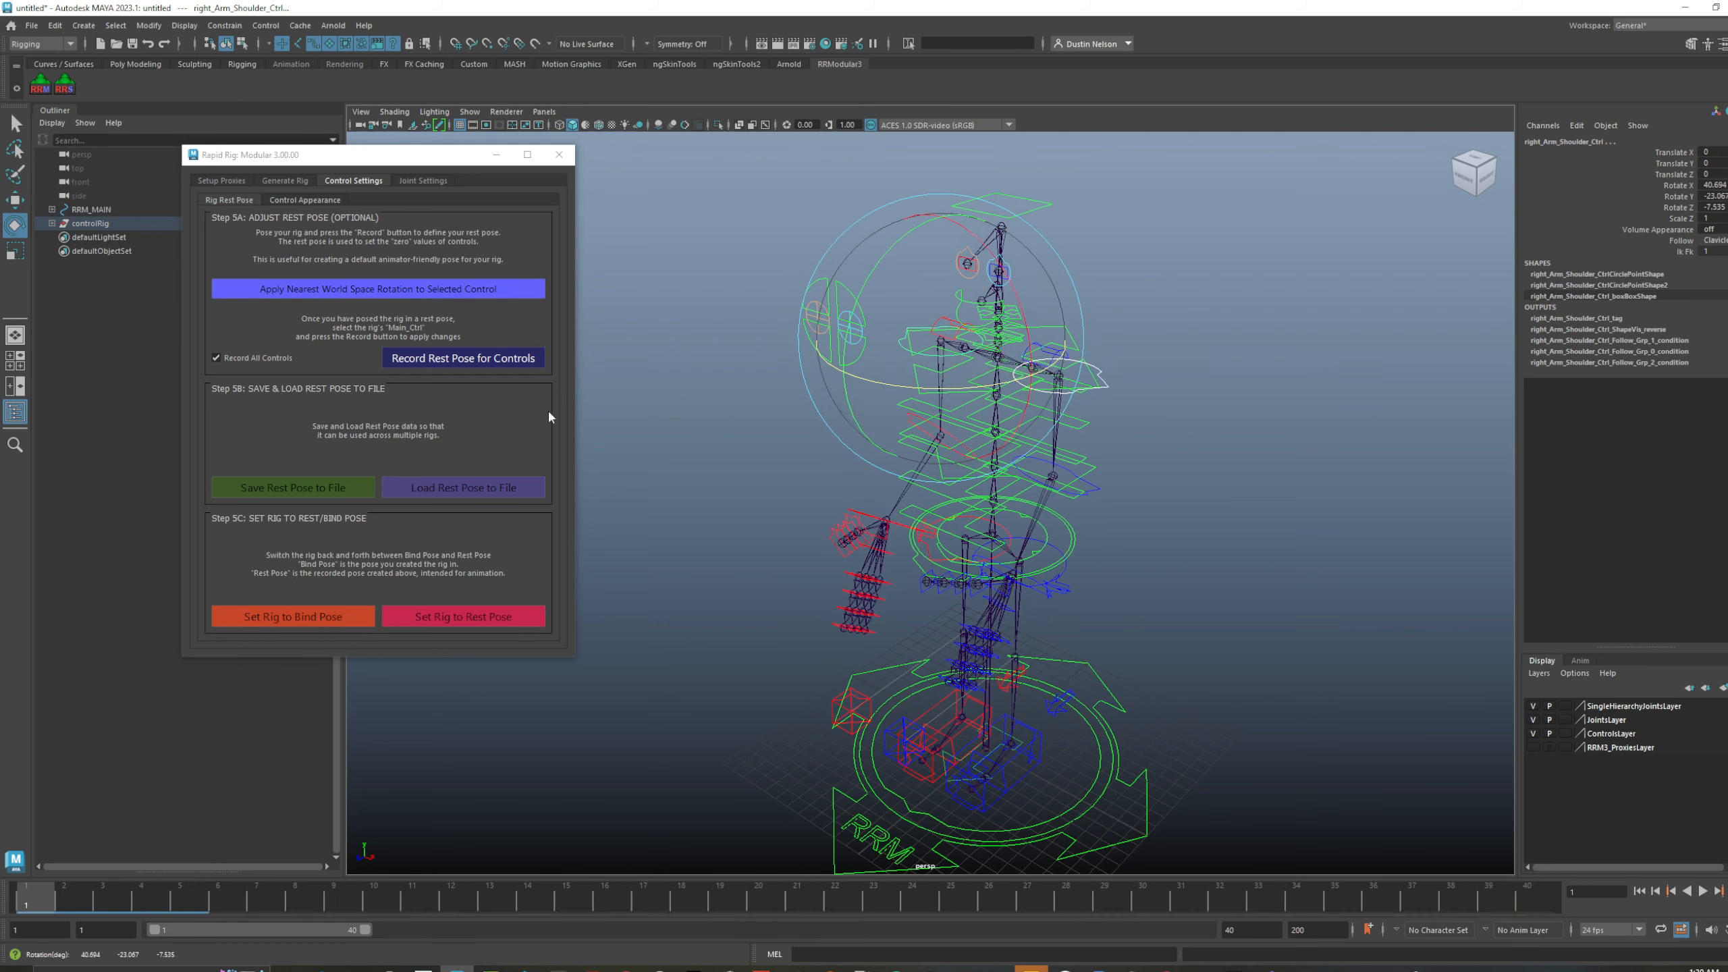
click(471, 289)
alt+drag(852, 390, 927, 378)
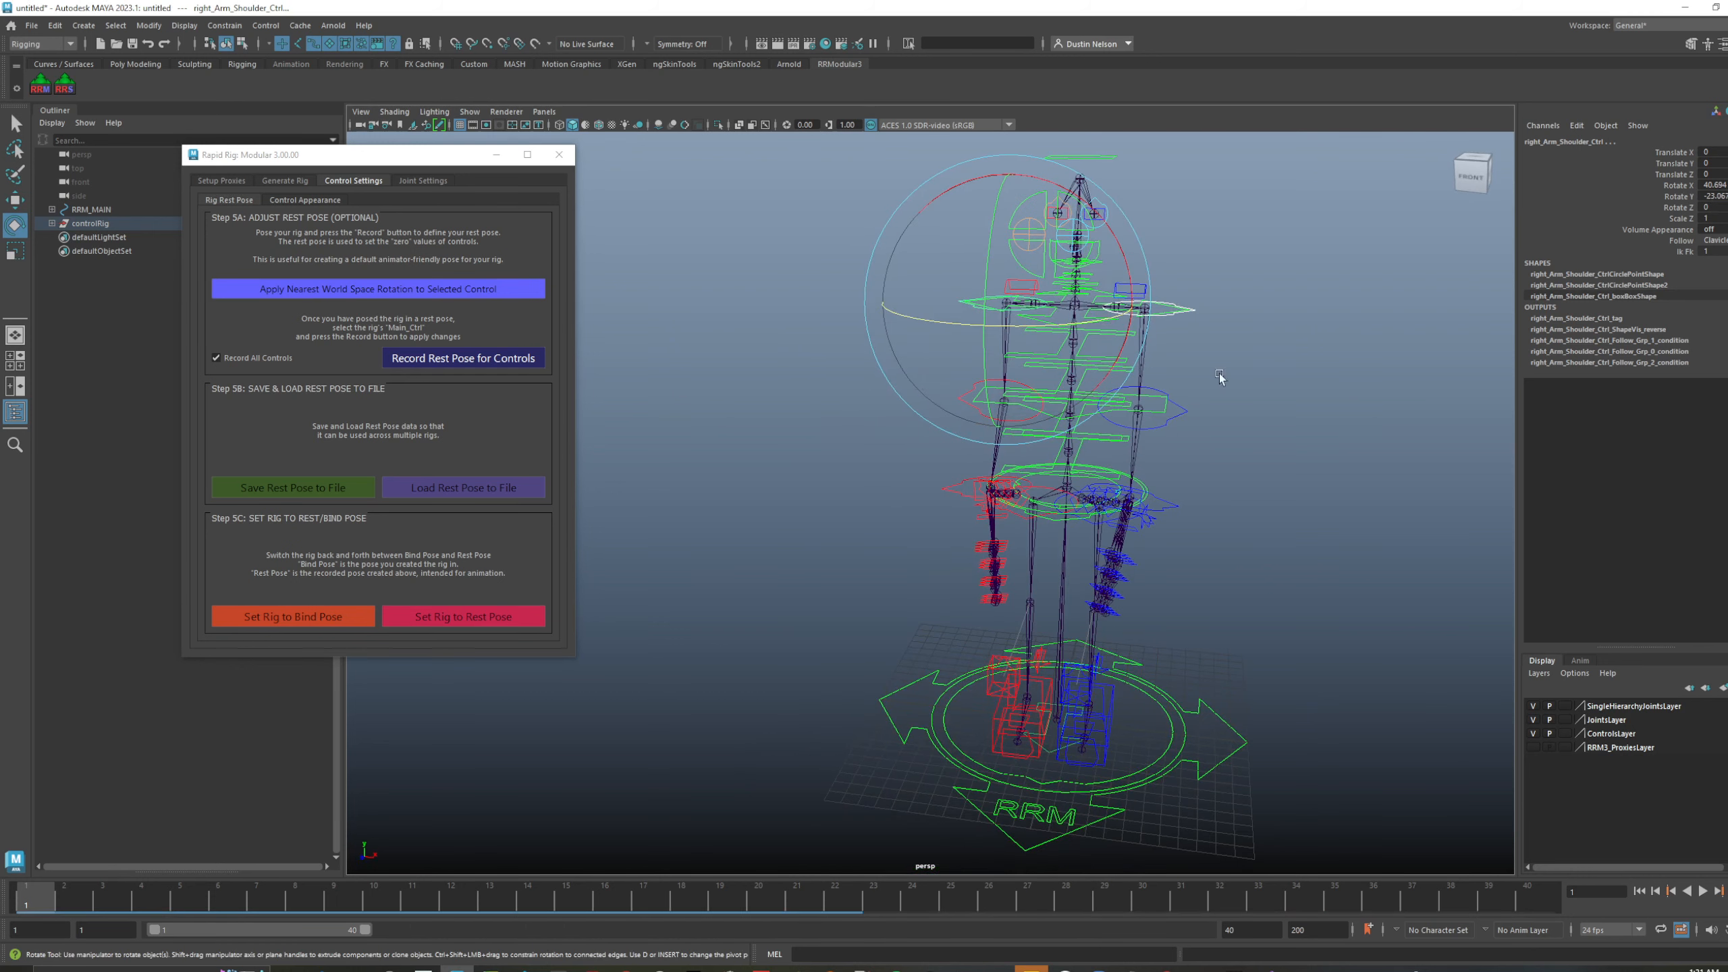
- Undo the shoulder rotations and nearest world space adjustments, and select the left shoulder control
key(ctrl+z)
key(ctrl+z)
key(ctrl+z)
key(ctrl+z)
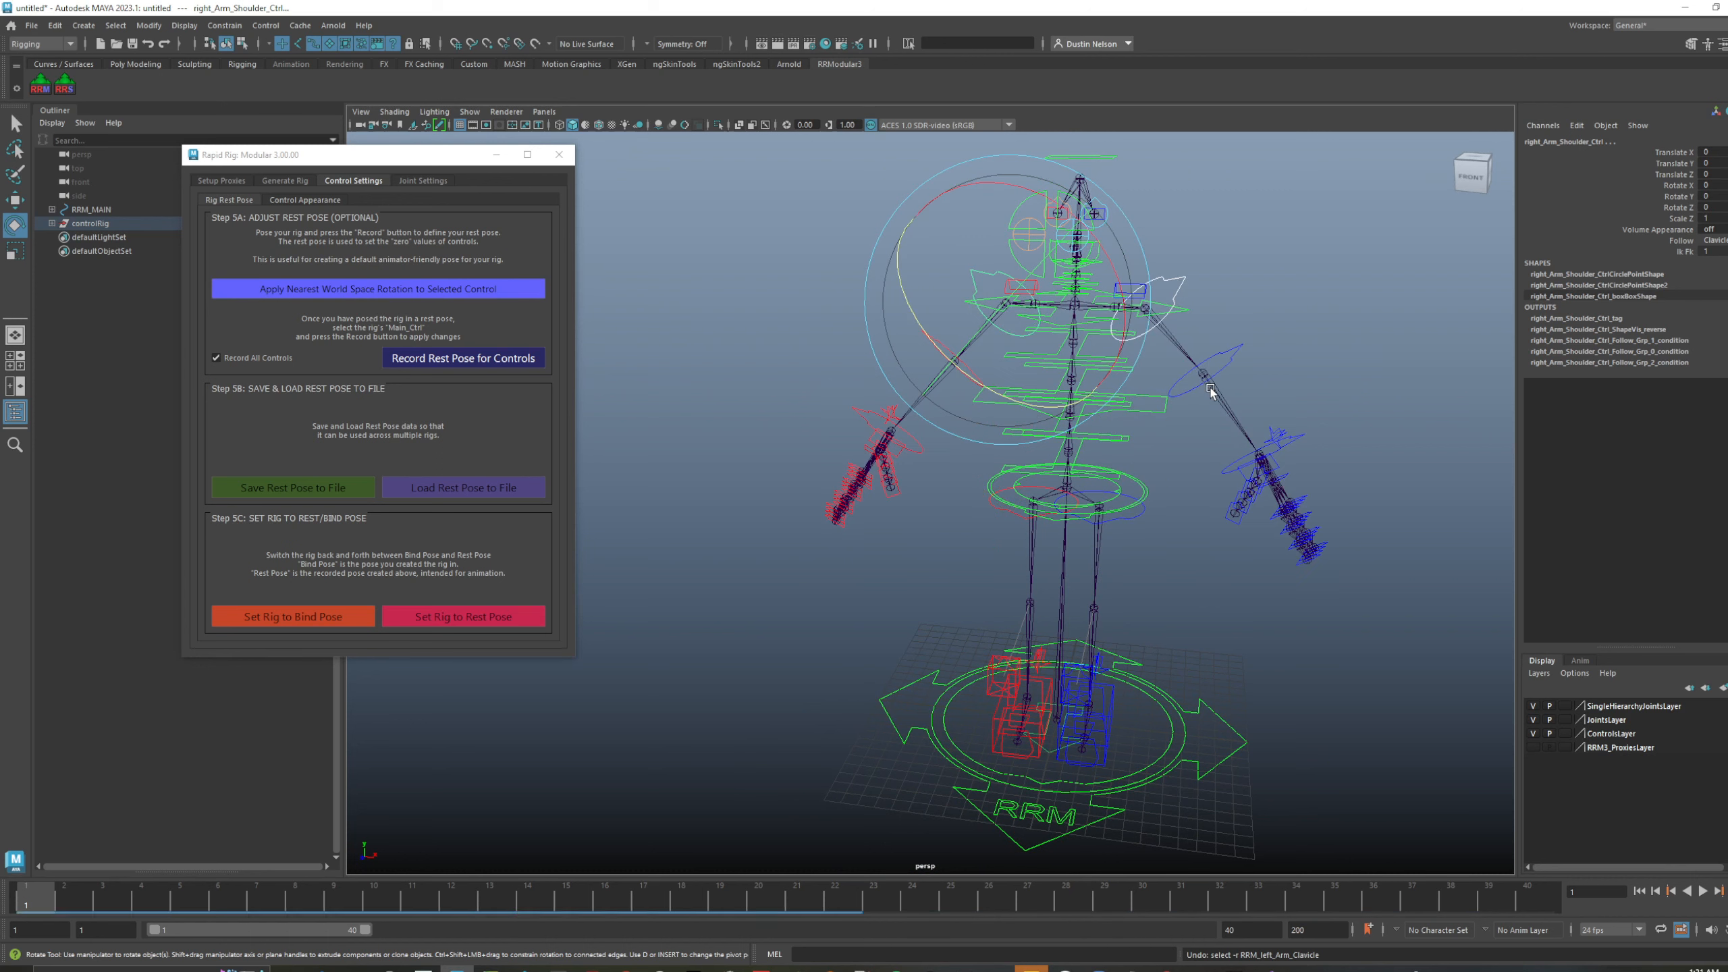
click(1209, 388)
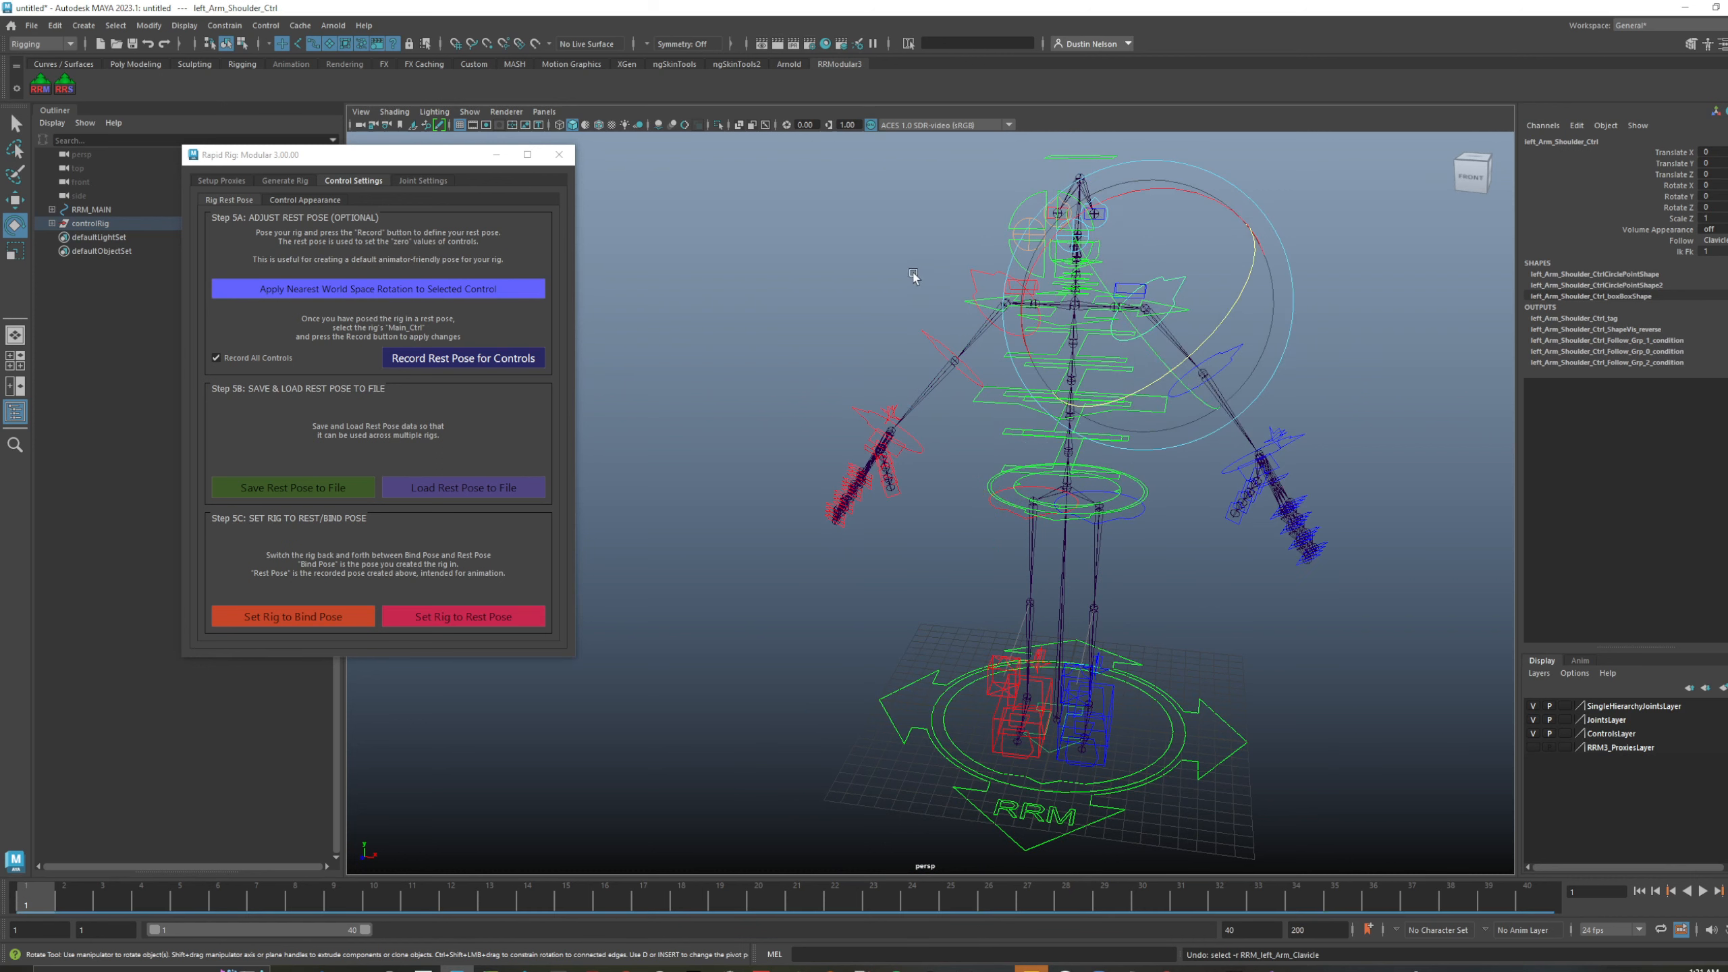
- Apply the nearest world space rotation to the shoulder controls of both arms
click(976, 267)
click(516, 289)
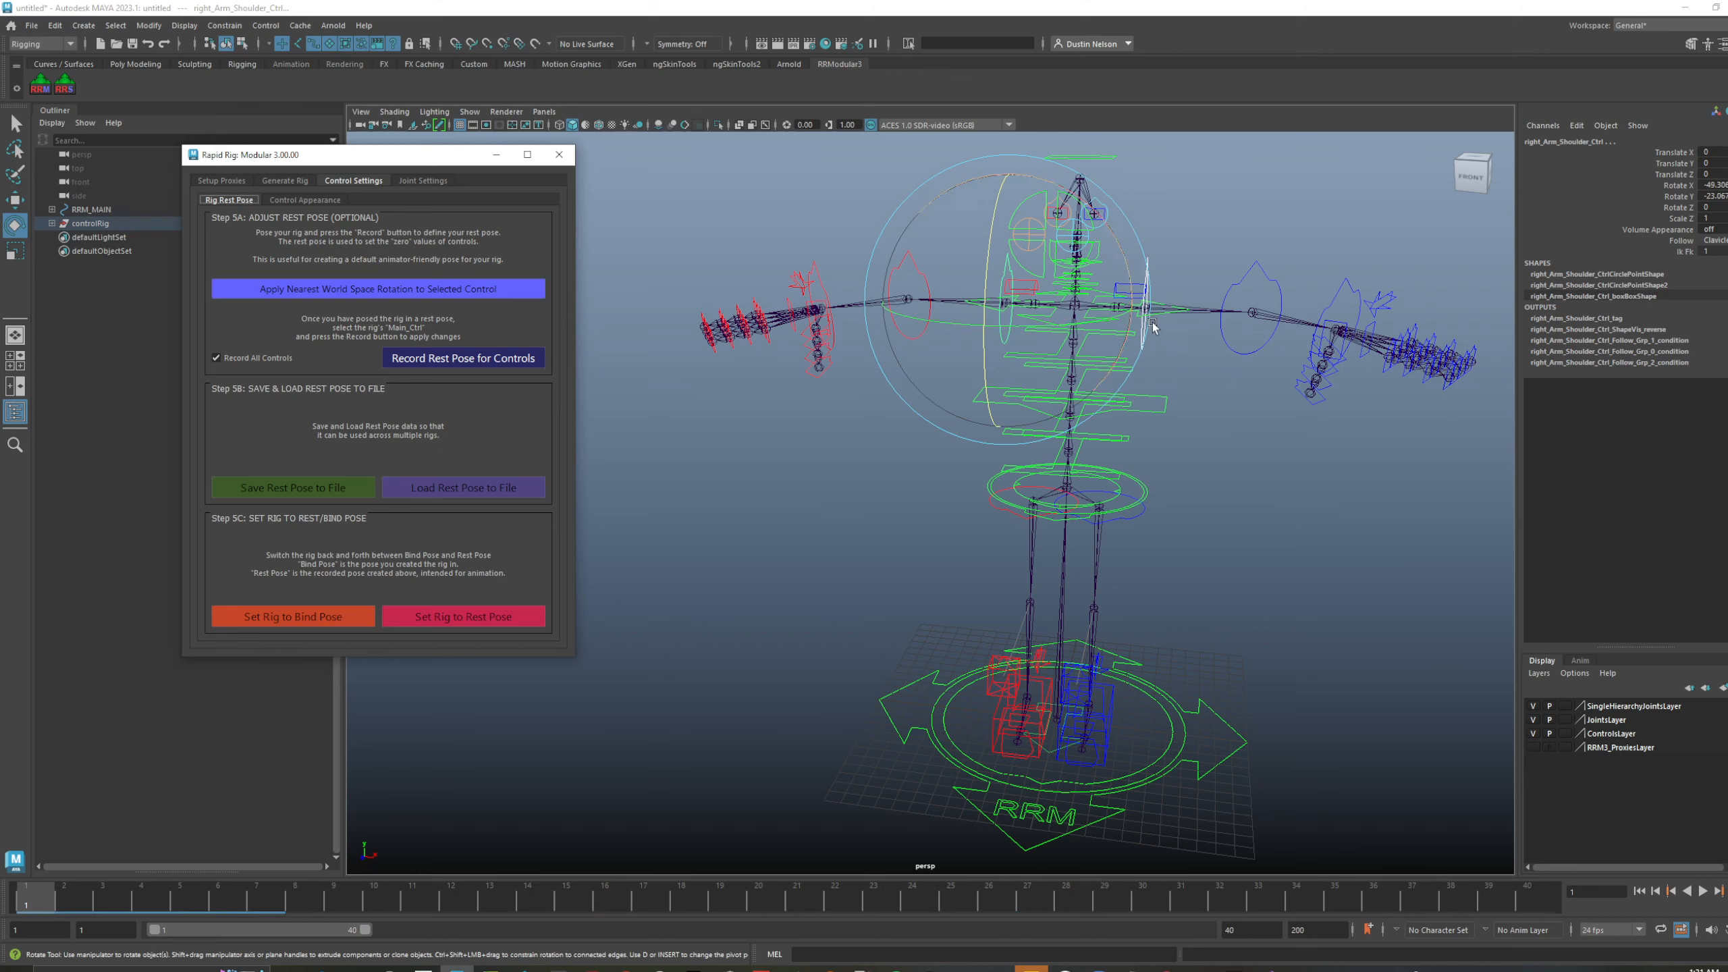
- Rotate both elbow FK controls to about 31 degrees in Y and apply the nearest world space rotation to them
key(q)
click(913, 274)
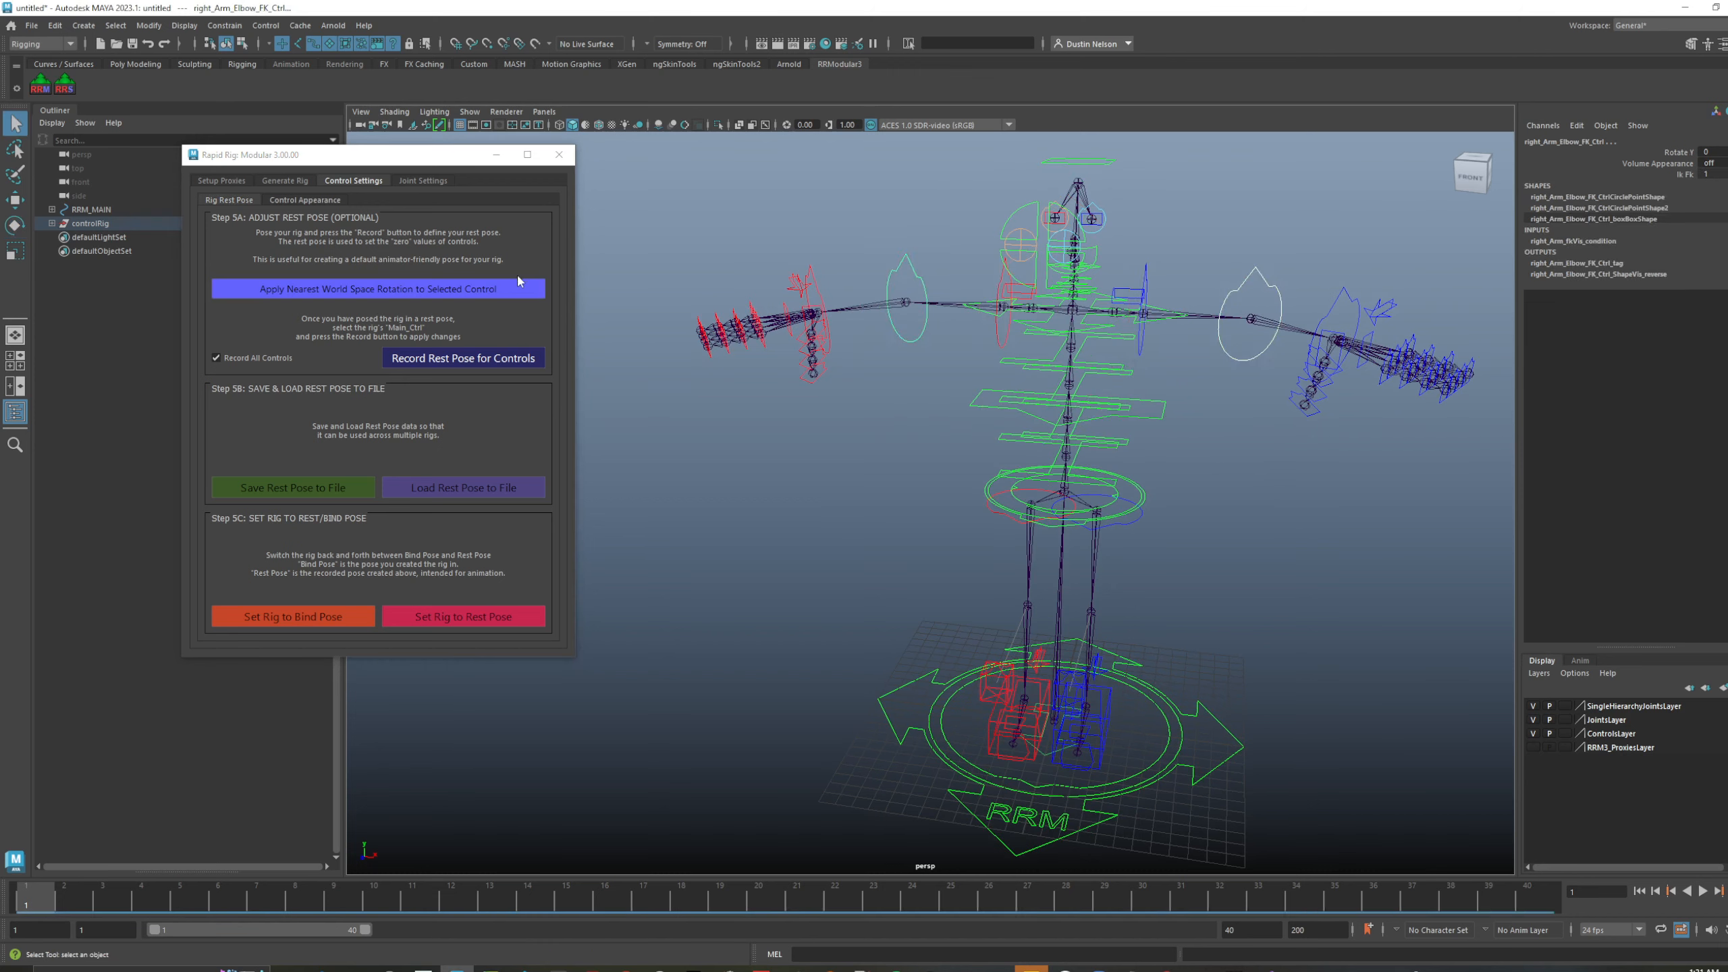
click(476, 289)
alt+drag(920, 330, 1020, 502)
key(ctrl+z)
key(e)
drag(1323, 470, 1289, 494)
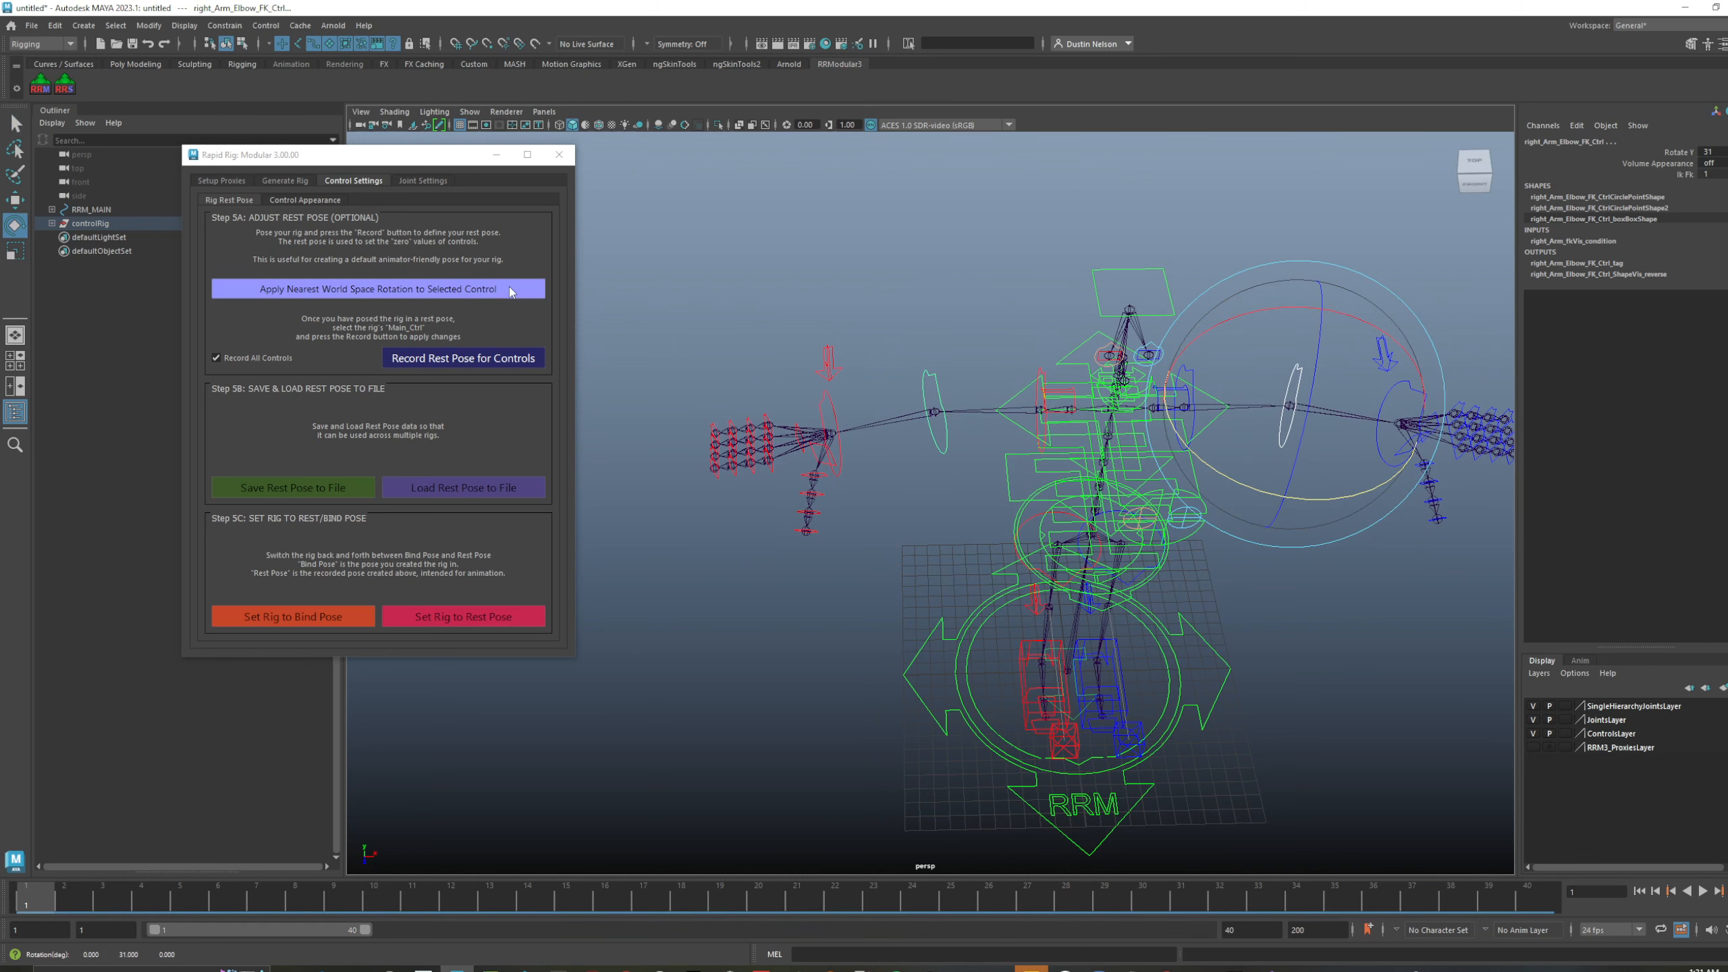
click(509, 287)
alt+drag(1275, 435, 1274, 393)
- Apply the nearest world space rotation to both wrist FK controls and record the rest pose for all controls
key(q)
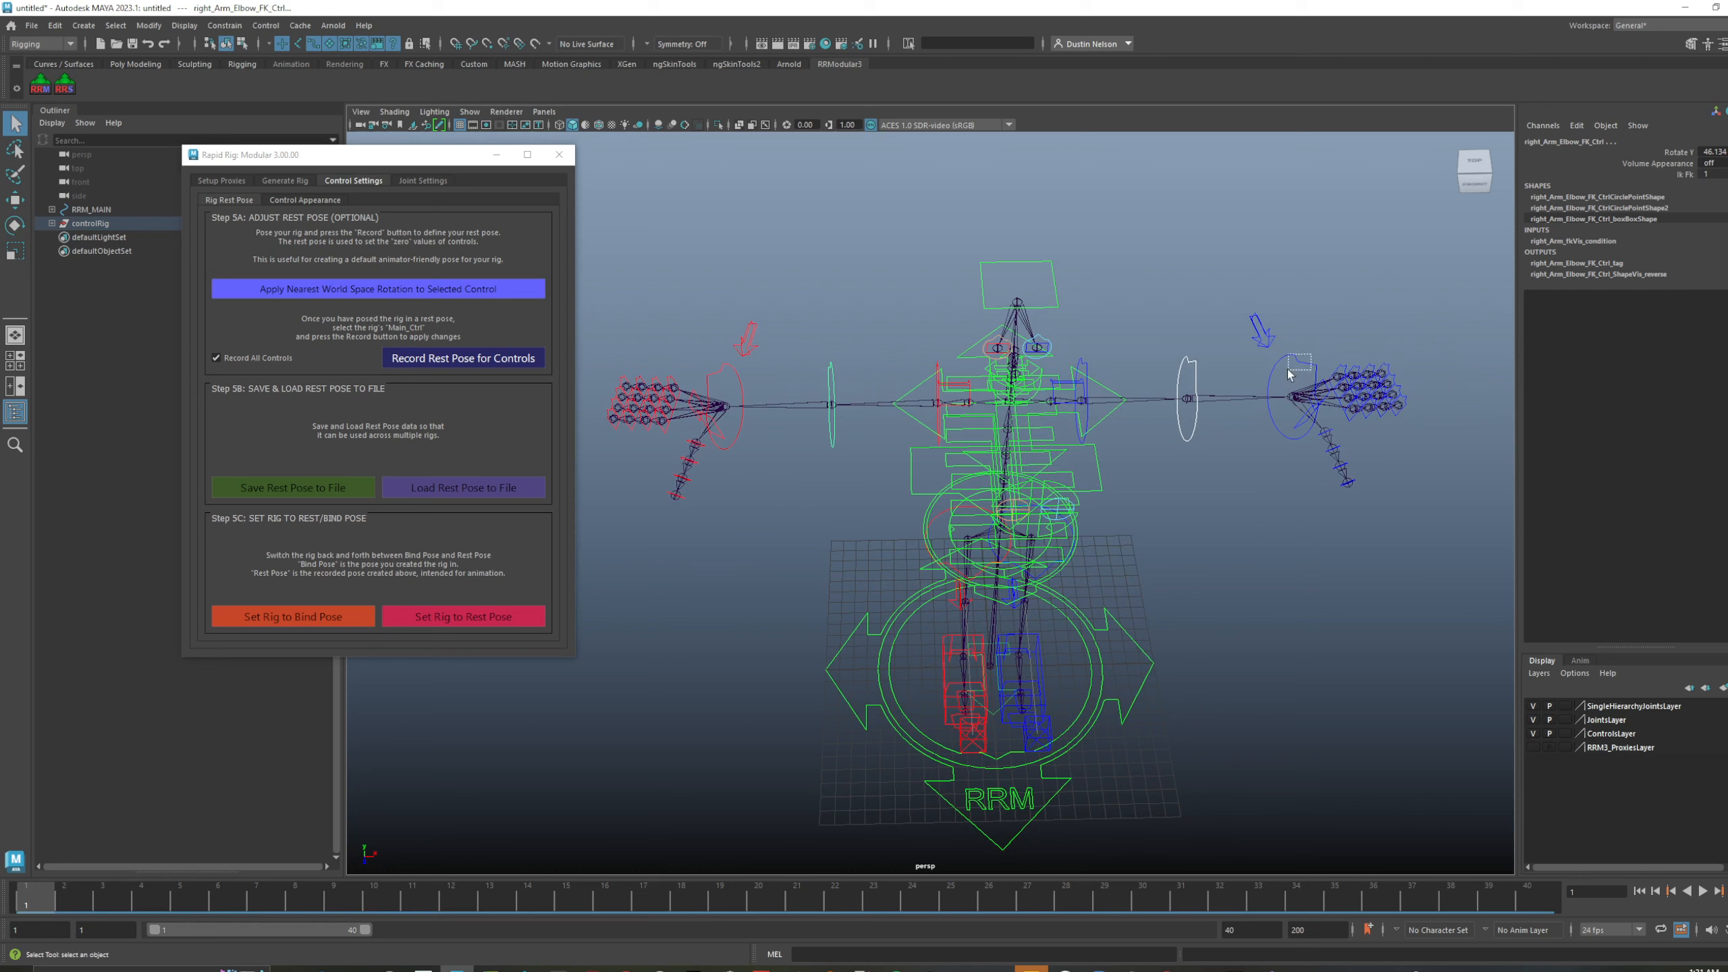
click(1276, 395)
click(524, 295)
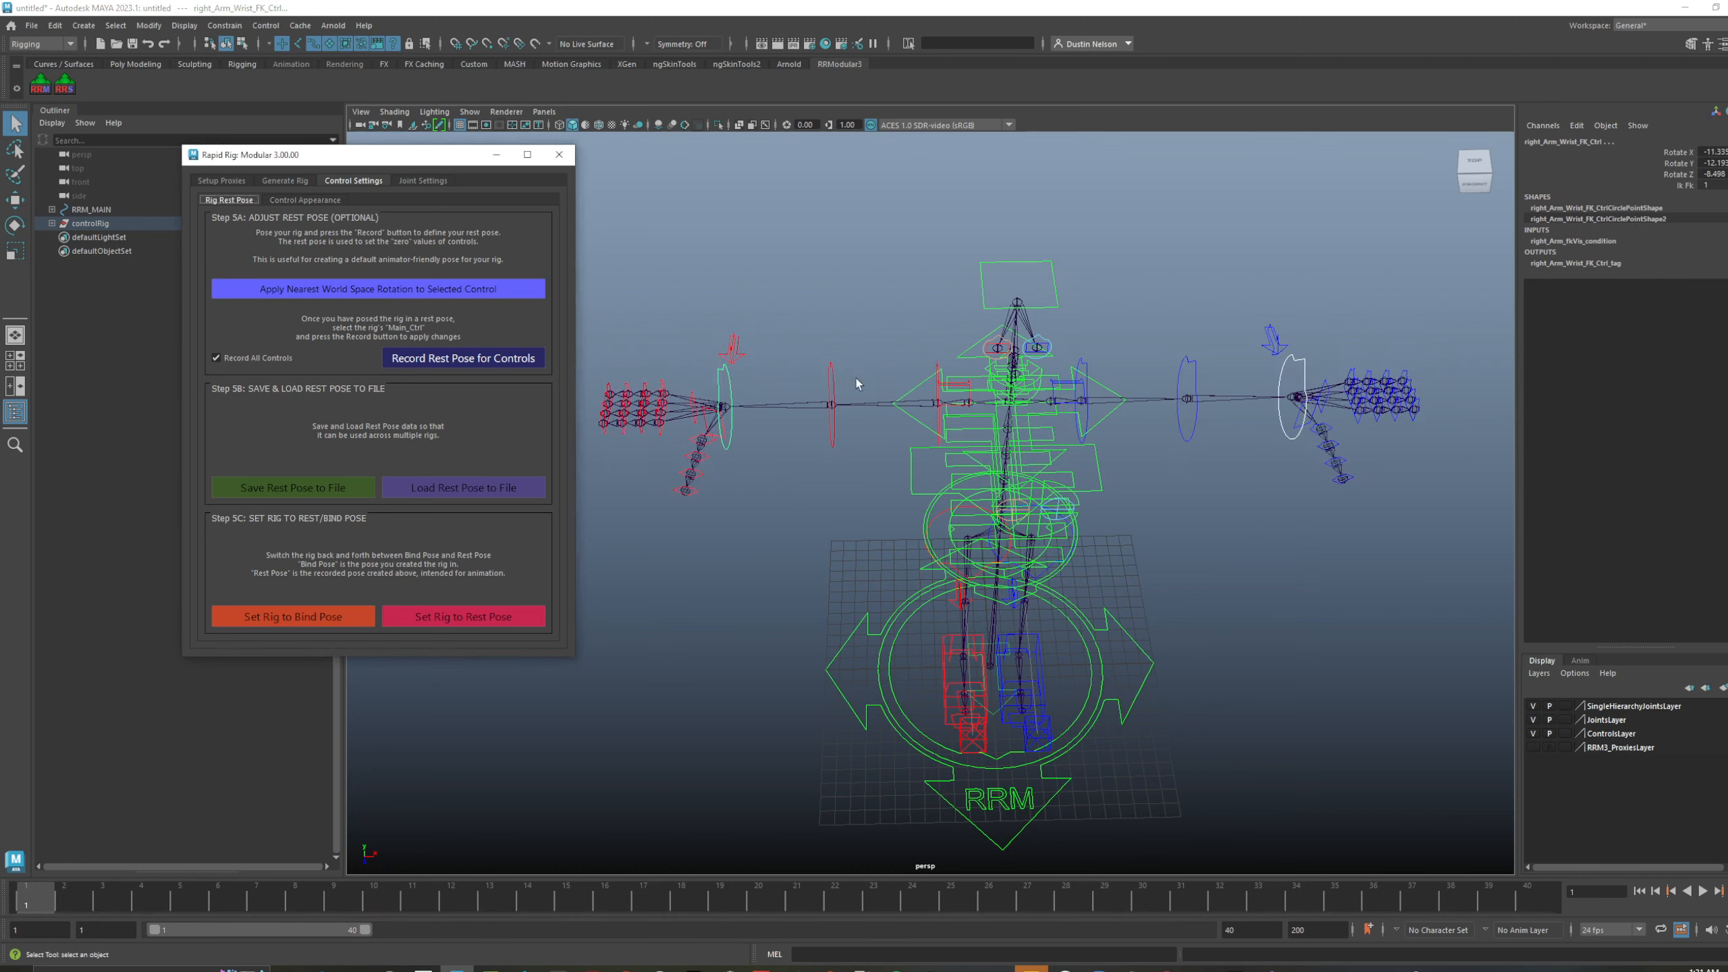
alt+drag(856, 379, 749, 381)
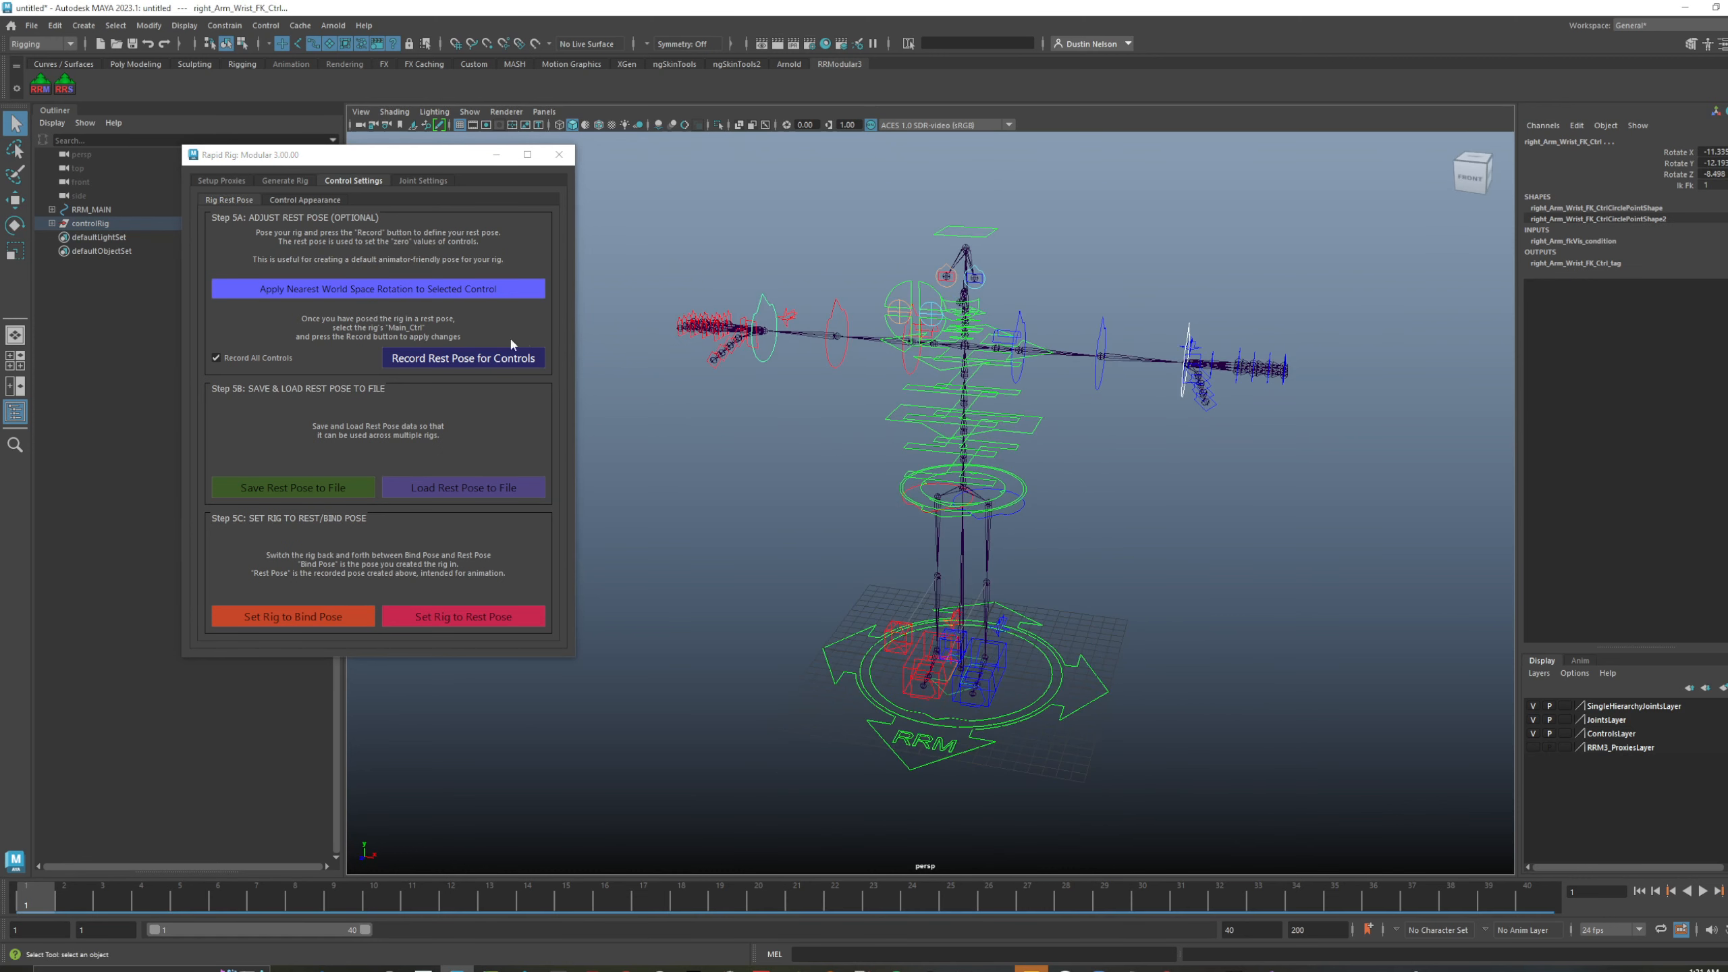
click(456, 362)
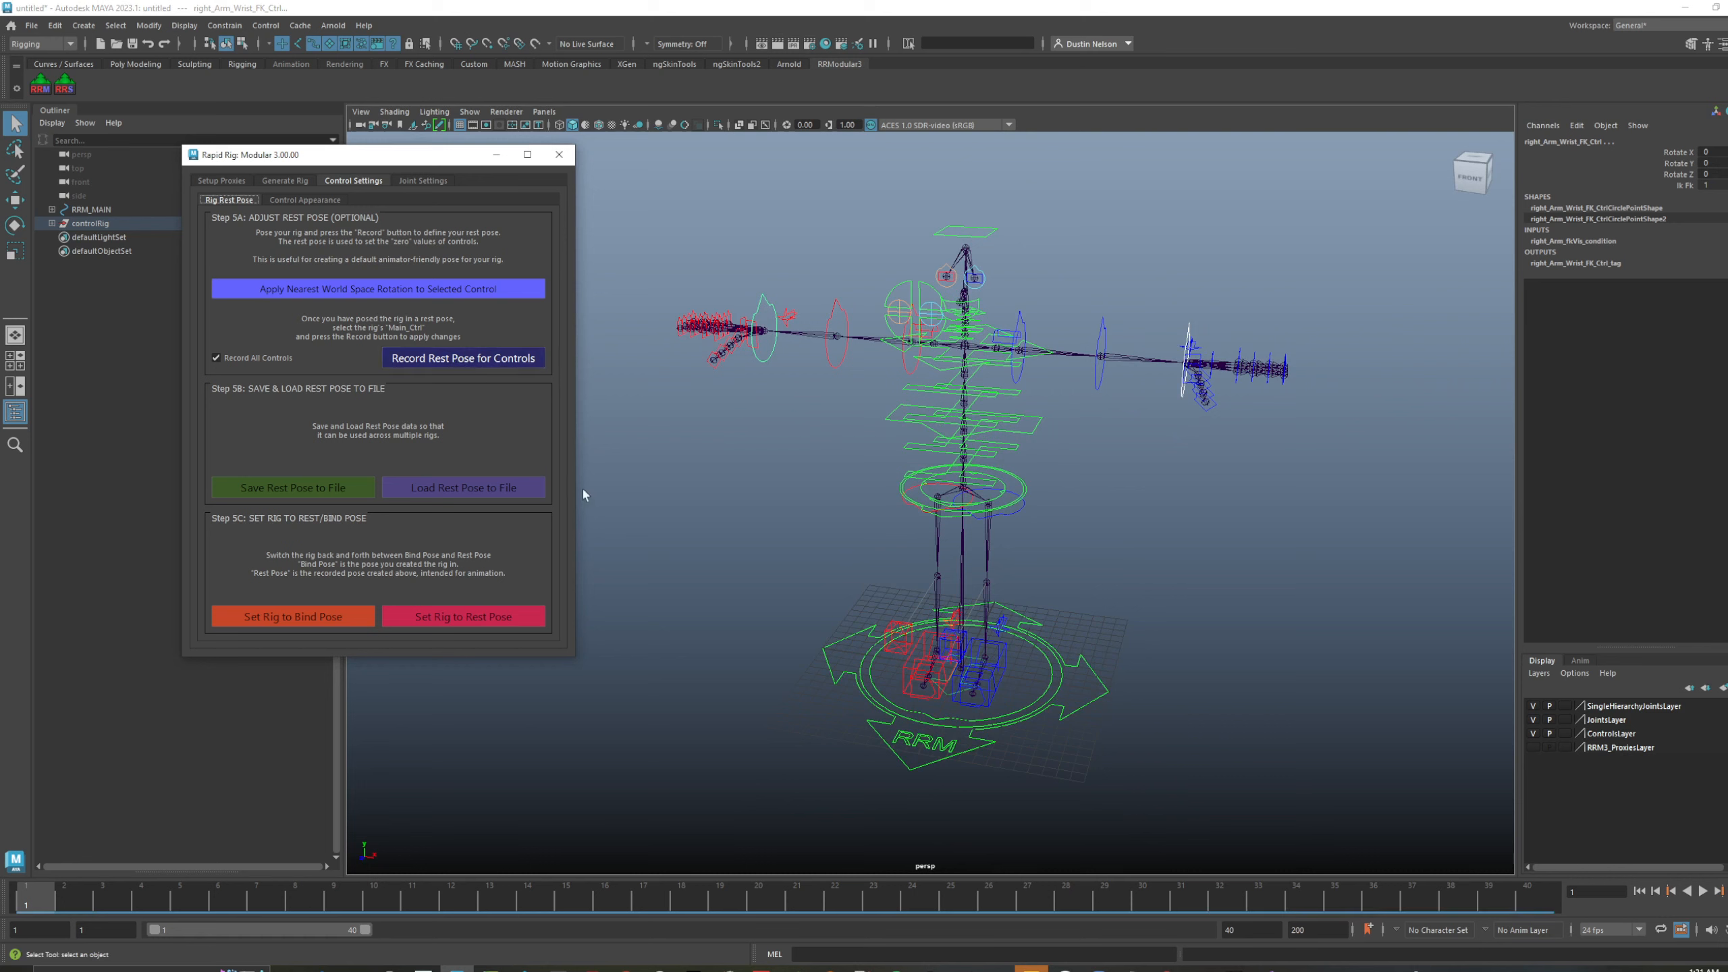
- Switch the rig to its bind pose and back to the recorded rest pose to compare them
alt+drag(672, 396, 849, 514)
alt+right_drag(848, 508, 744, 500)
click(333, 617)
click(392, 615)
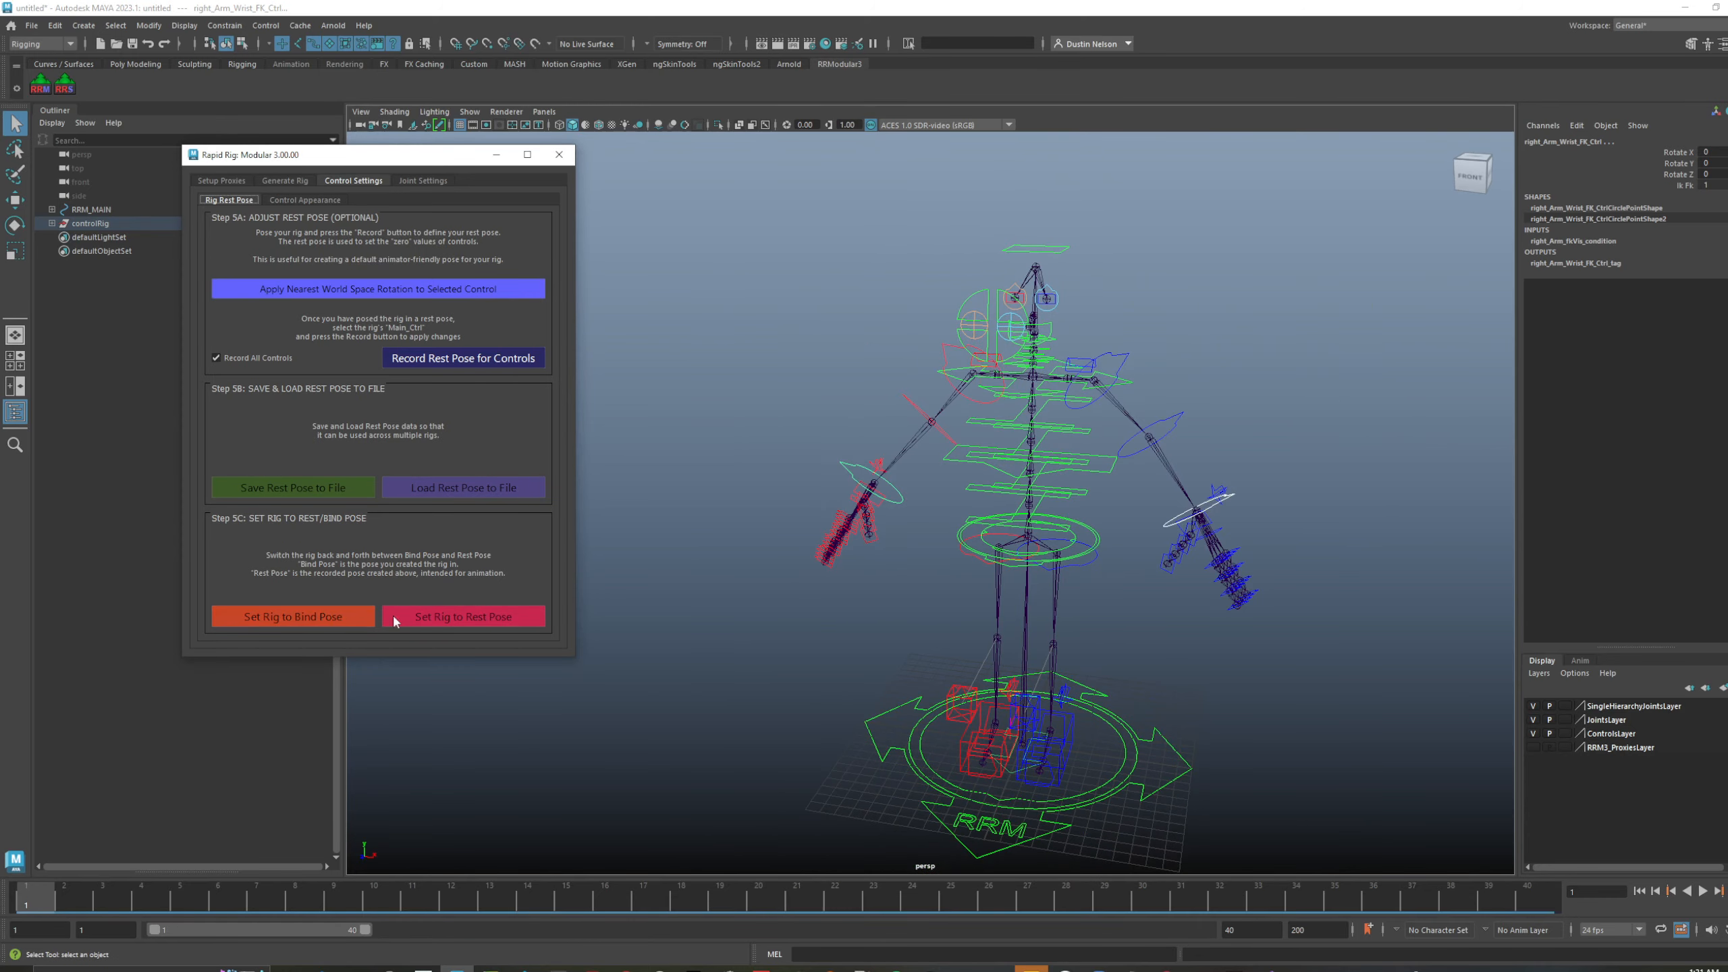
click(433, 615)
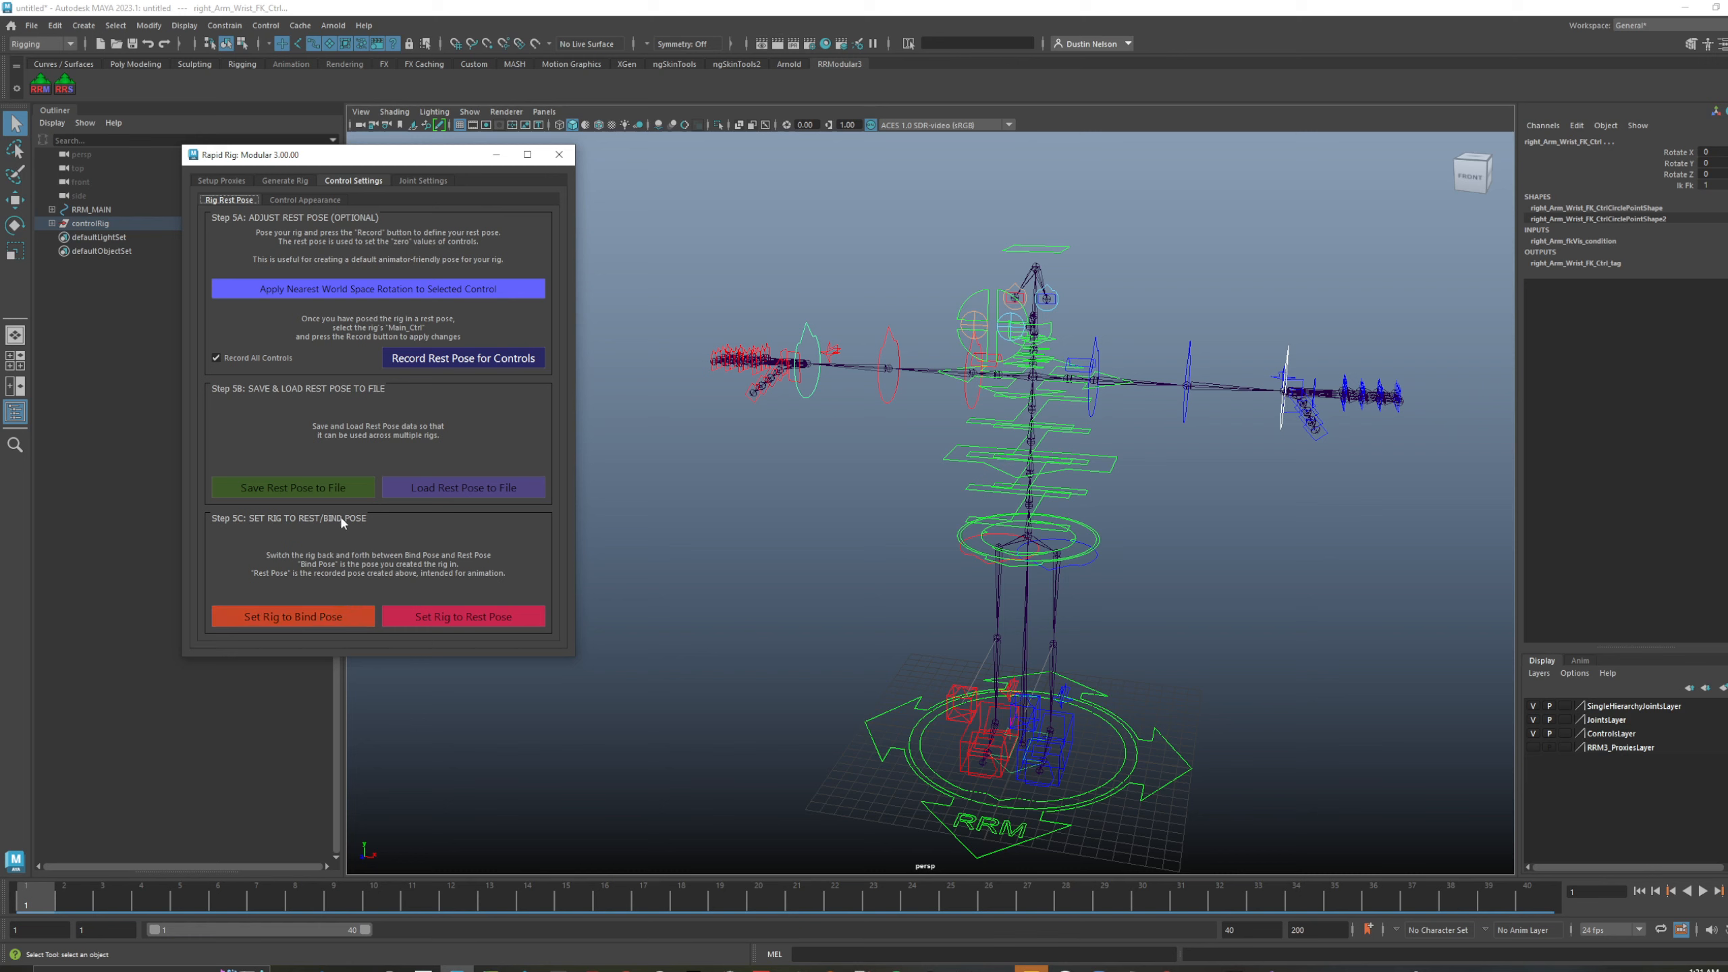
- View the rest pose files in the project's data folder through the save and load dialogs for the main control, without saving or loading
click(329, 485)
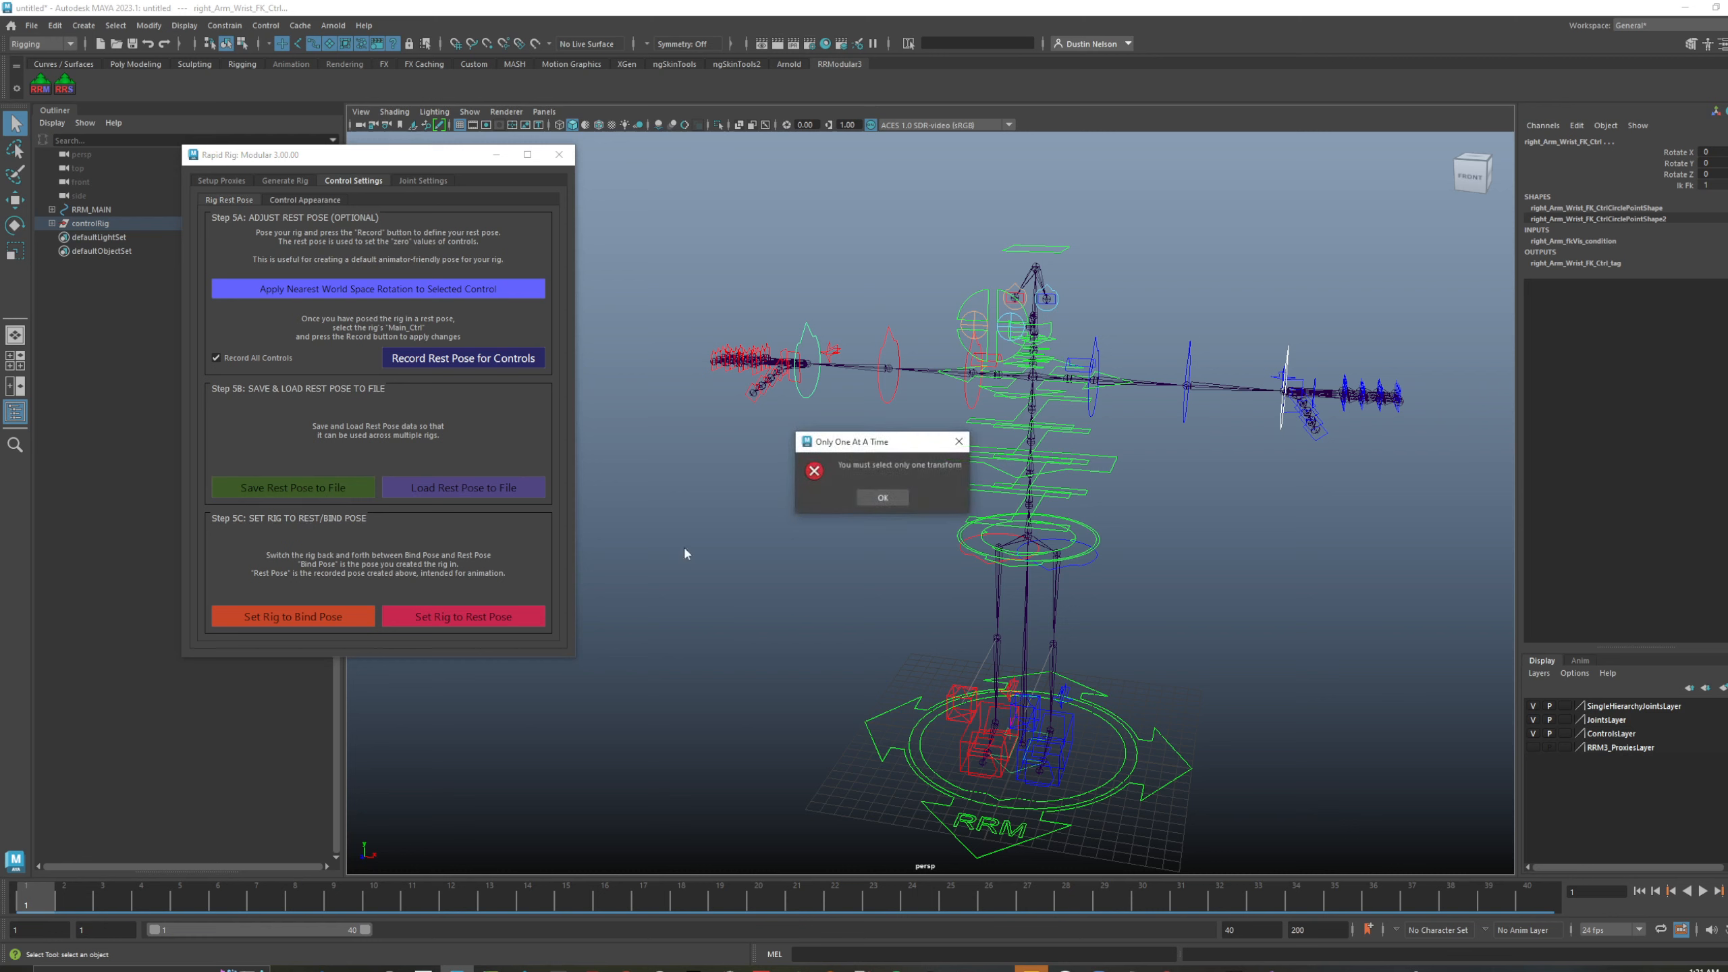
click(882, 497)
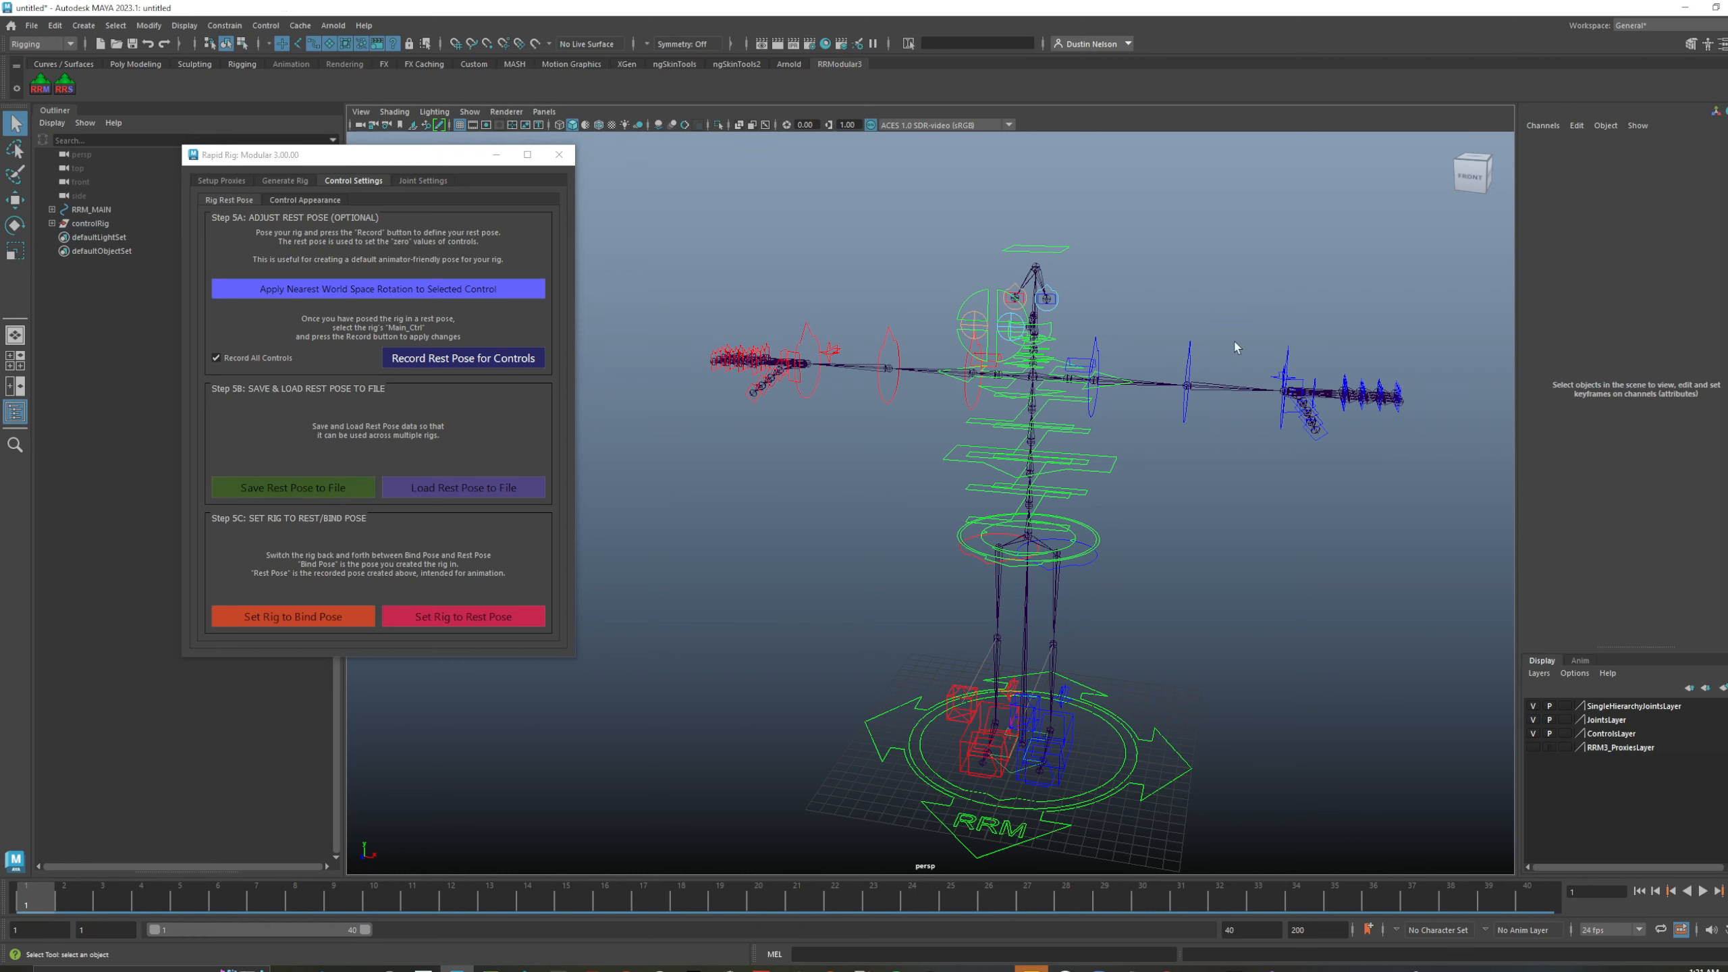
click(1168, 799)
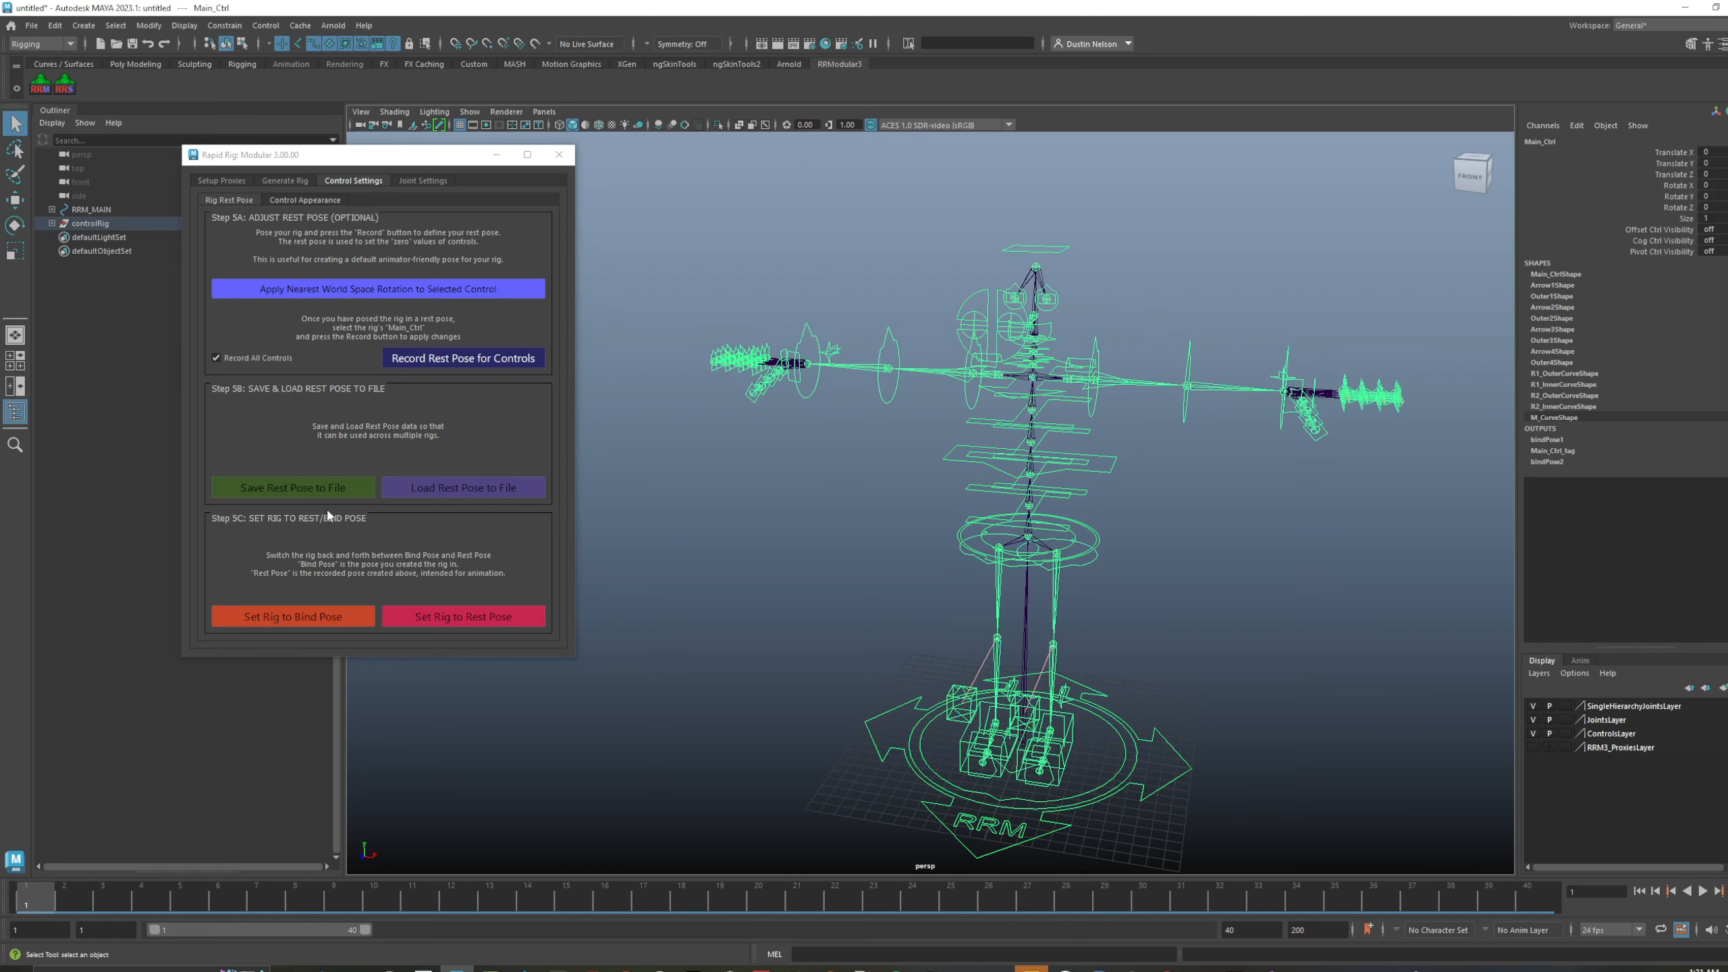
click(330, 486)
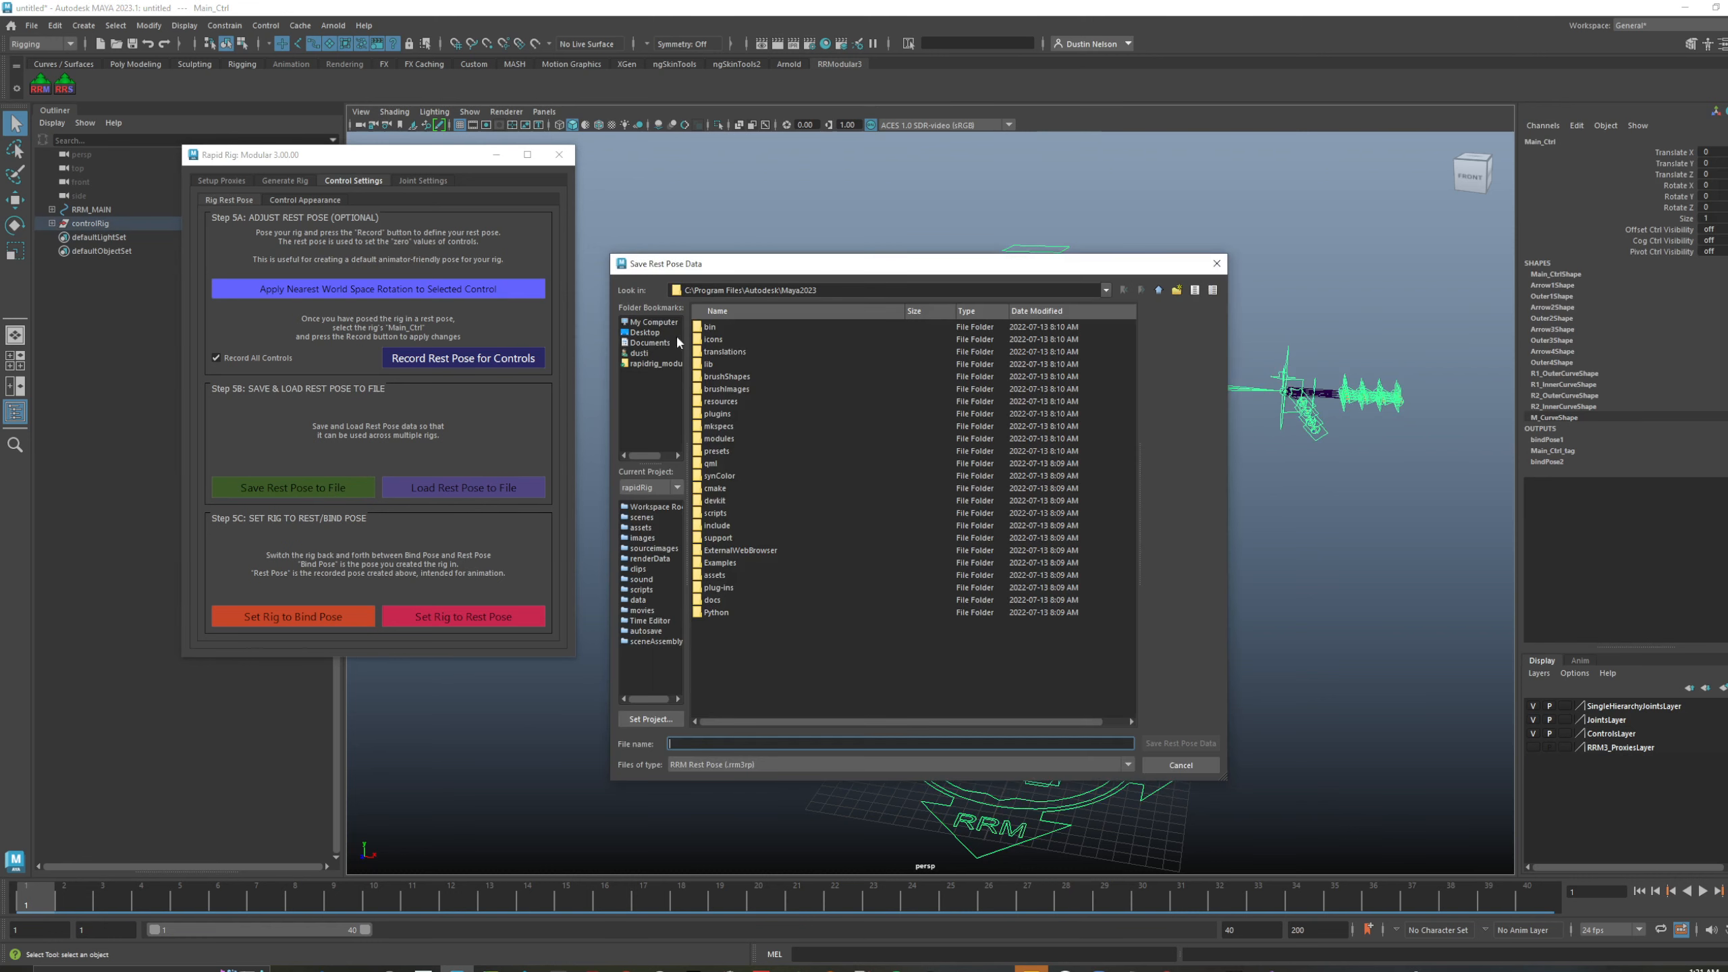
click(646, 600)
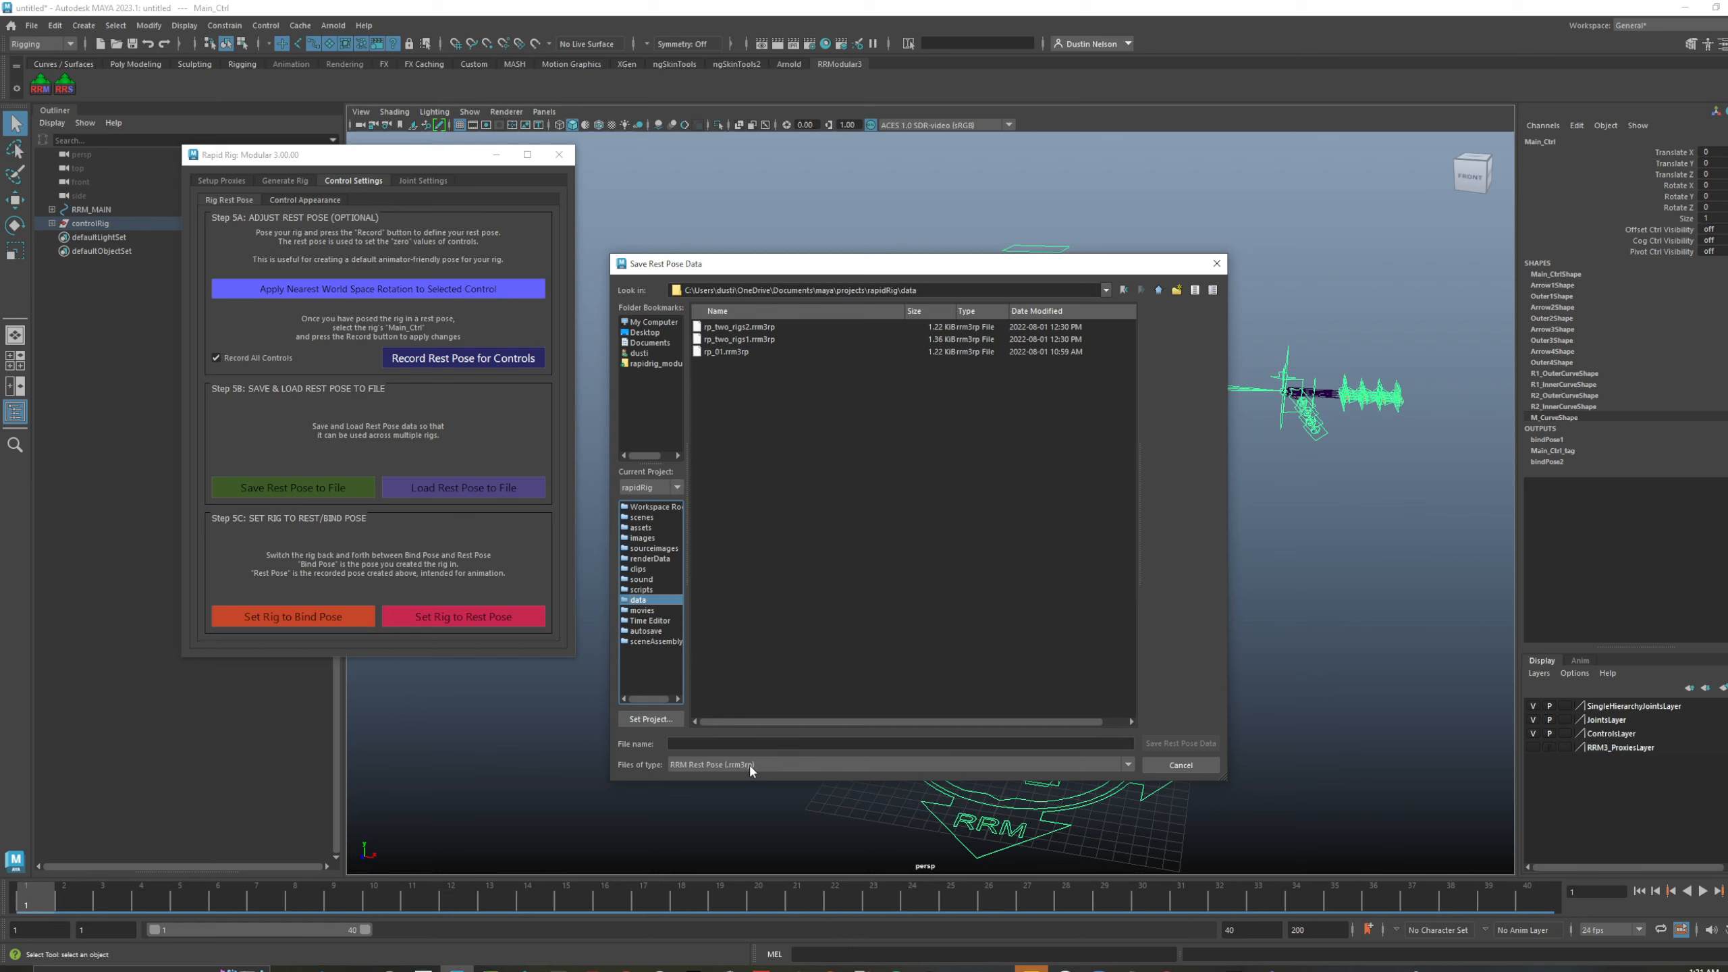
click(1207, 765)
click(505, 485)
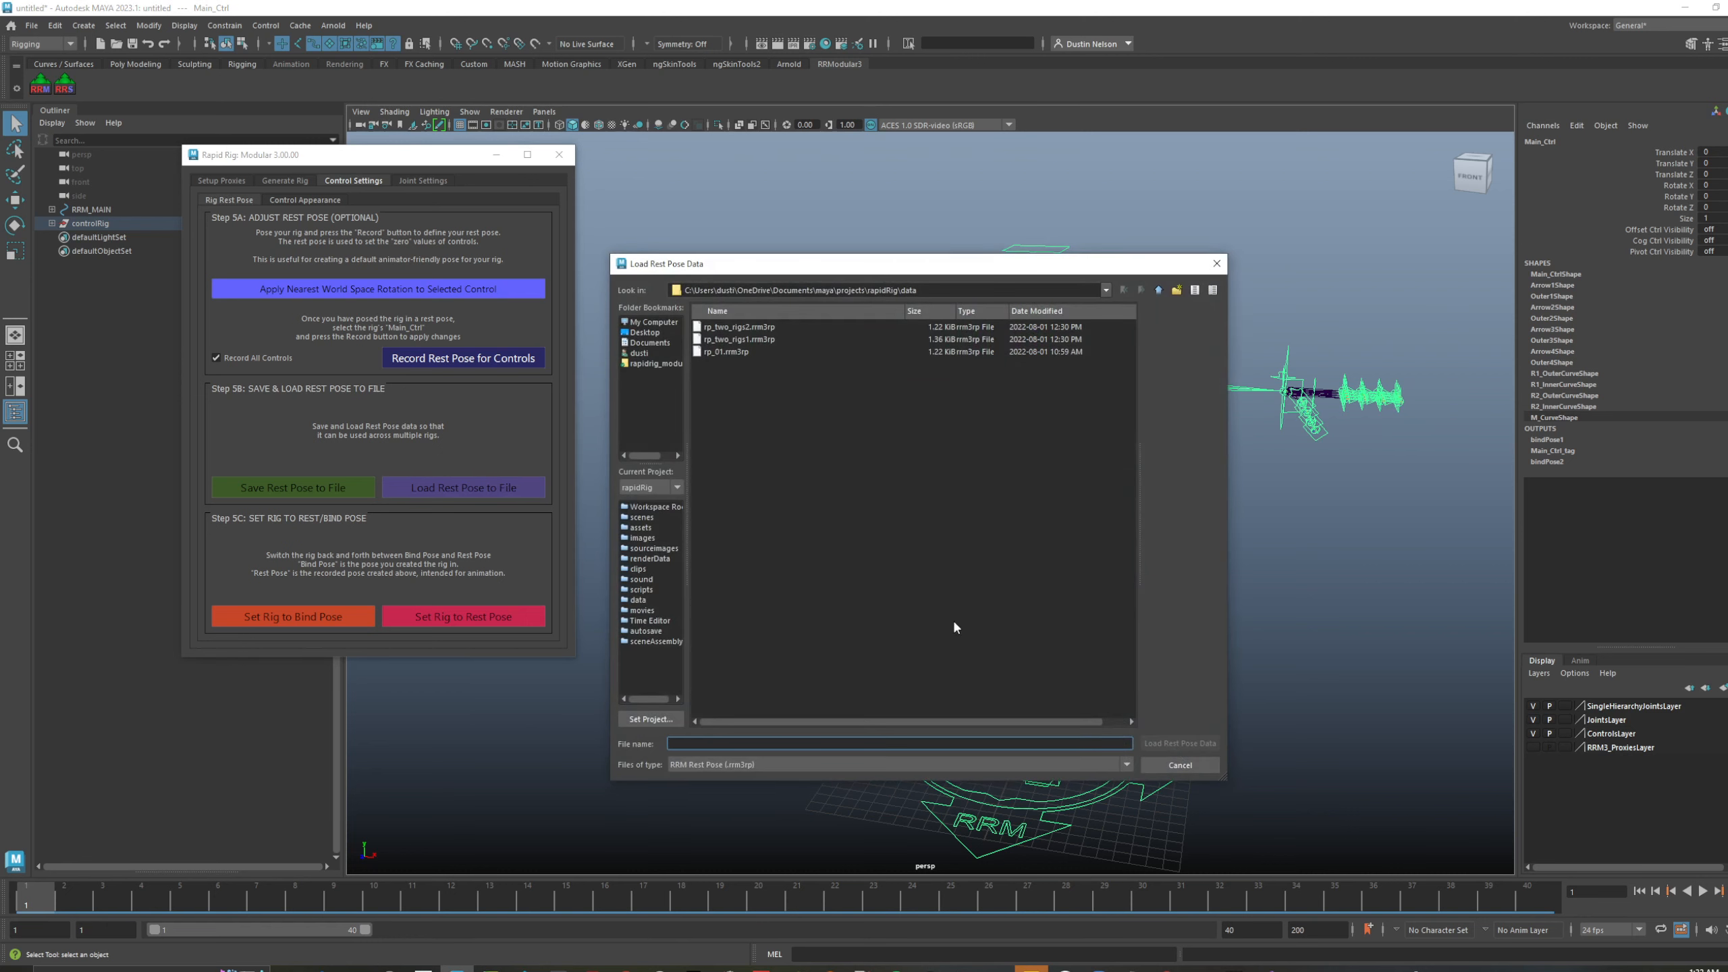
click(1202, 764)
- Set the rig to its bind pose using the main control, and clear the selection
click(1315, 603)
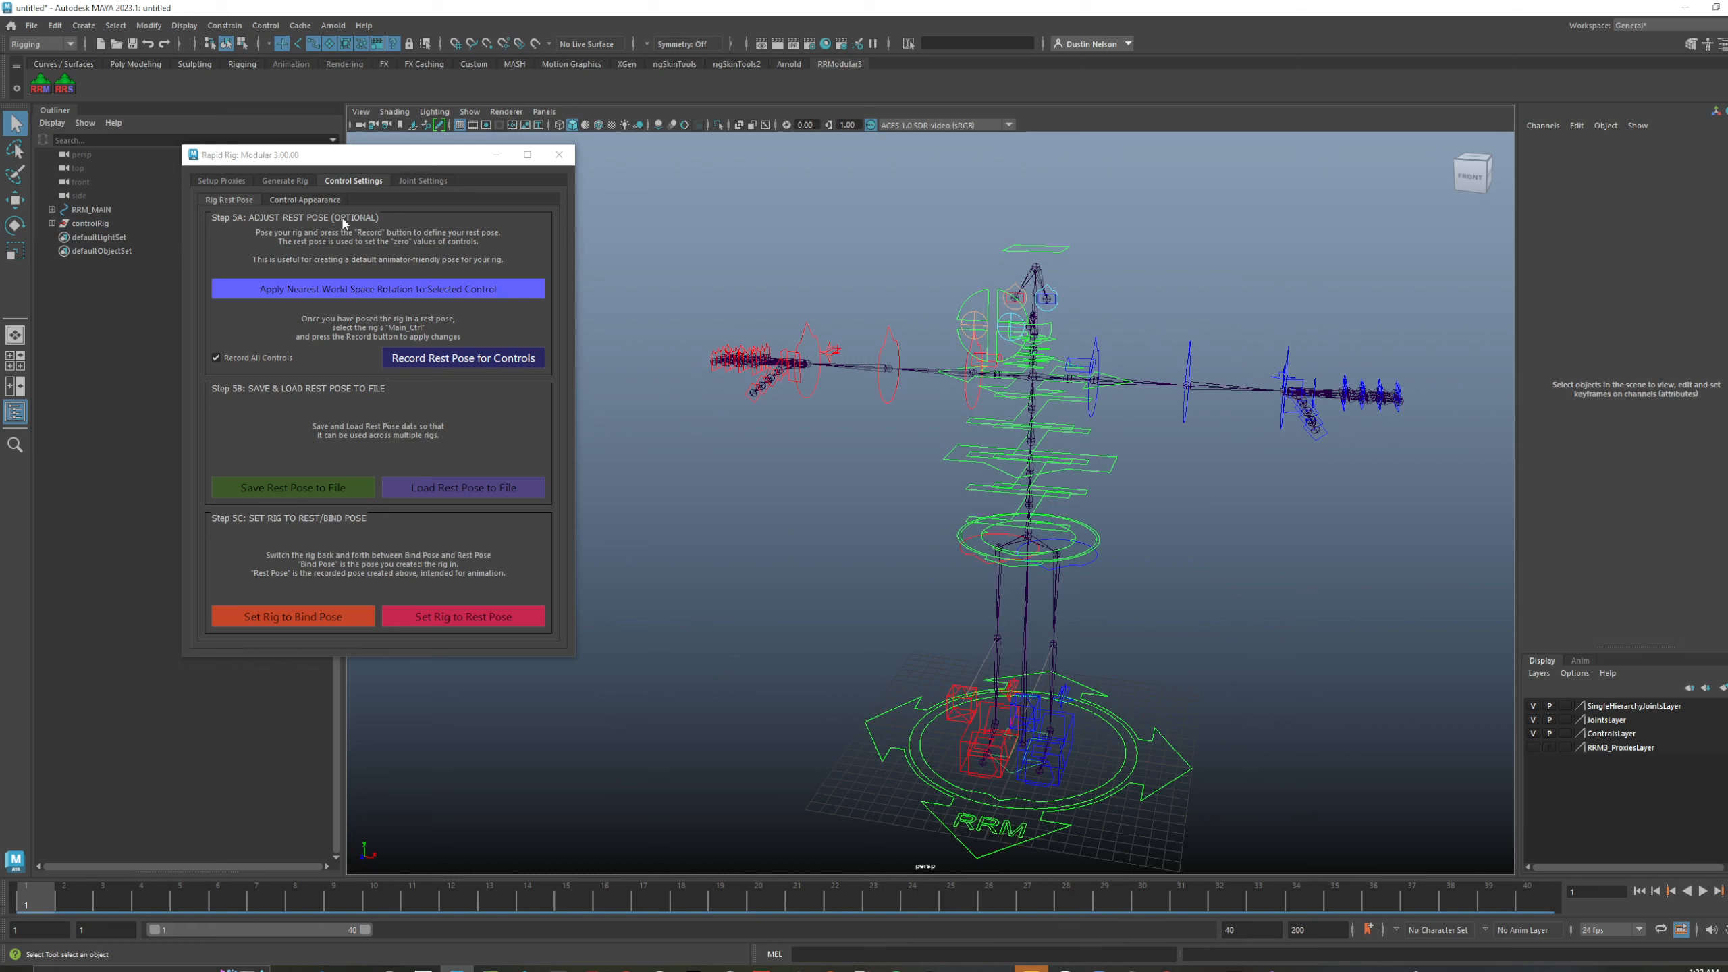
click(903, 705)
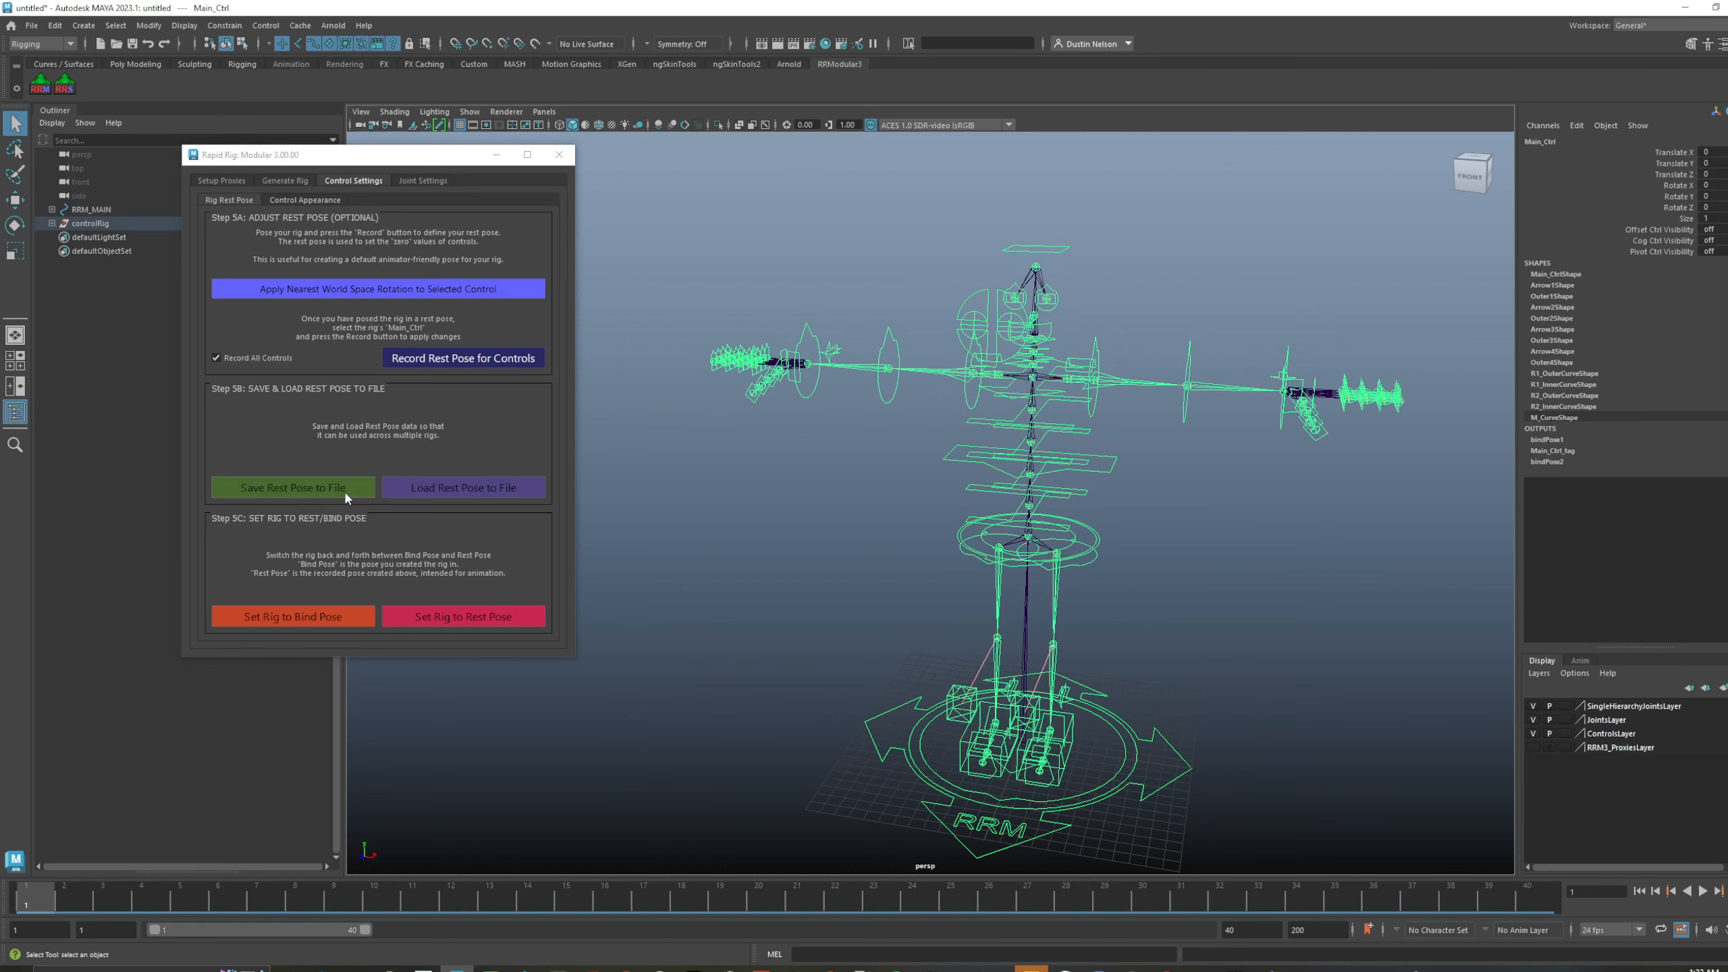
click(309, 615)
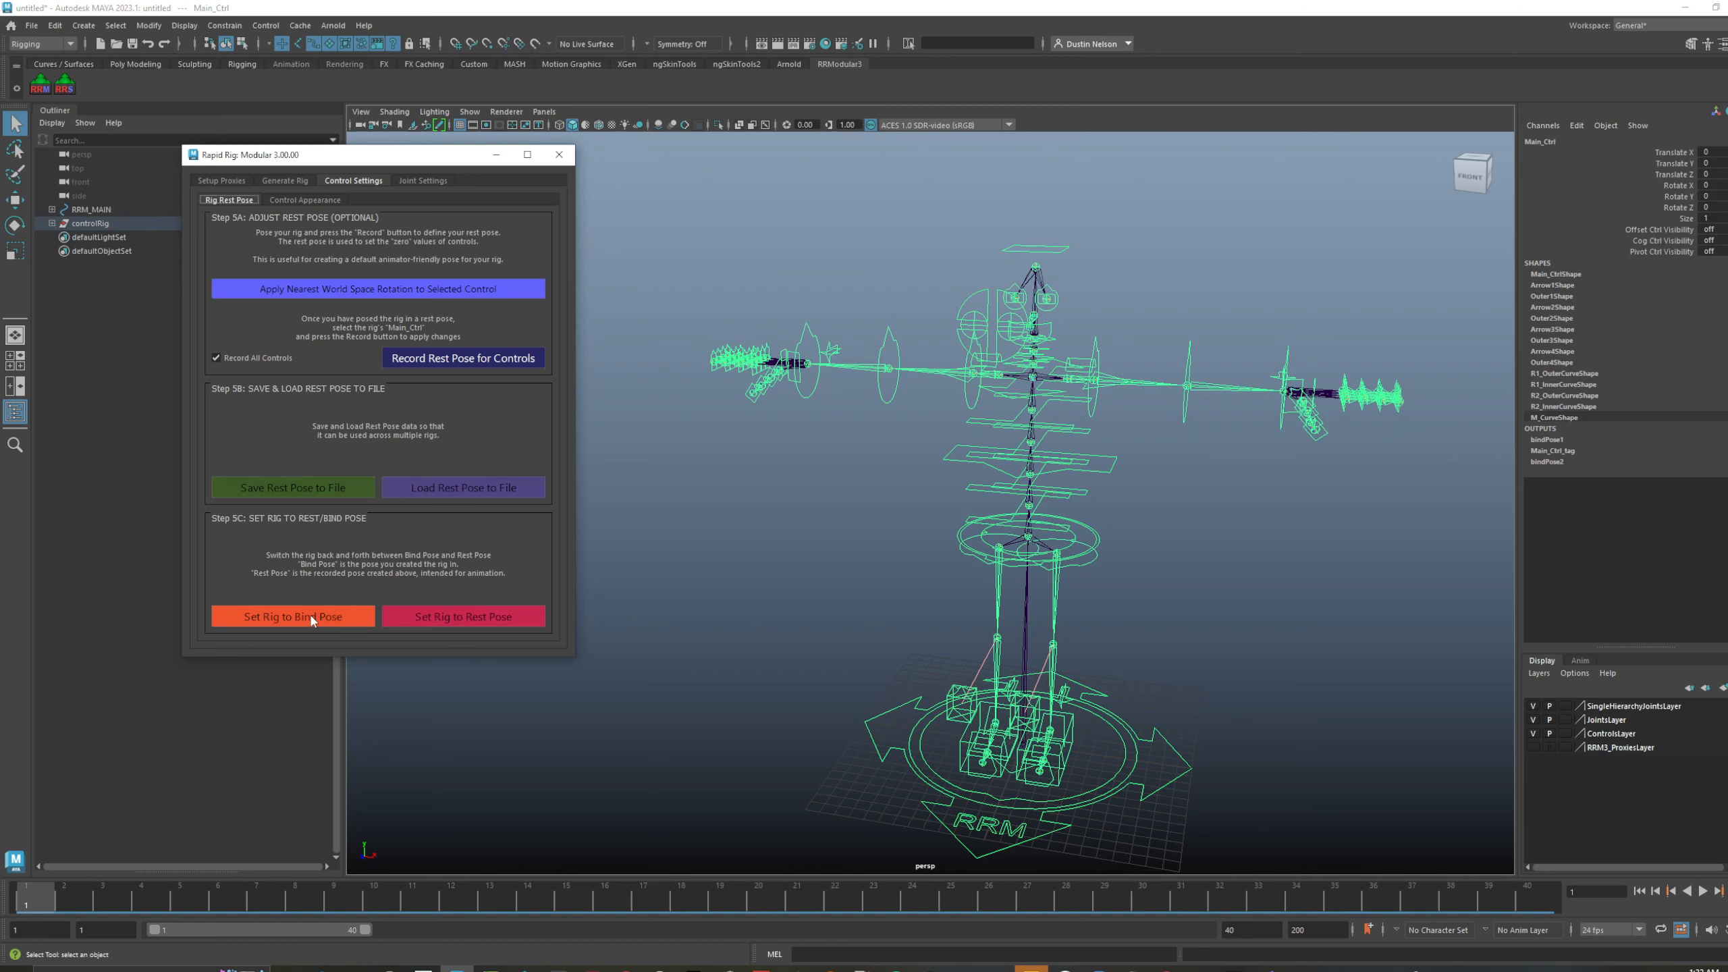
click(694, 208)
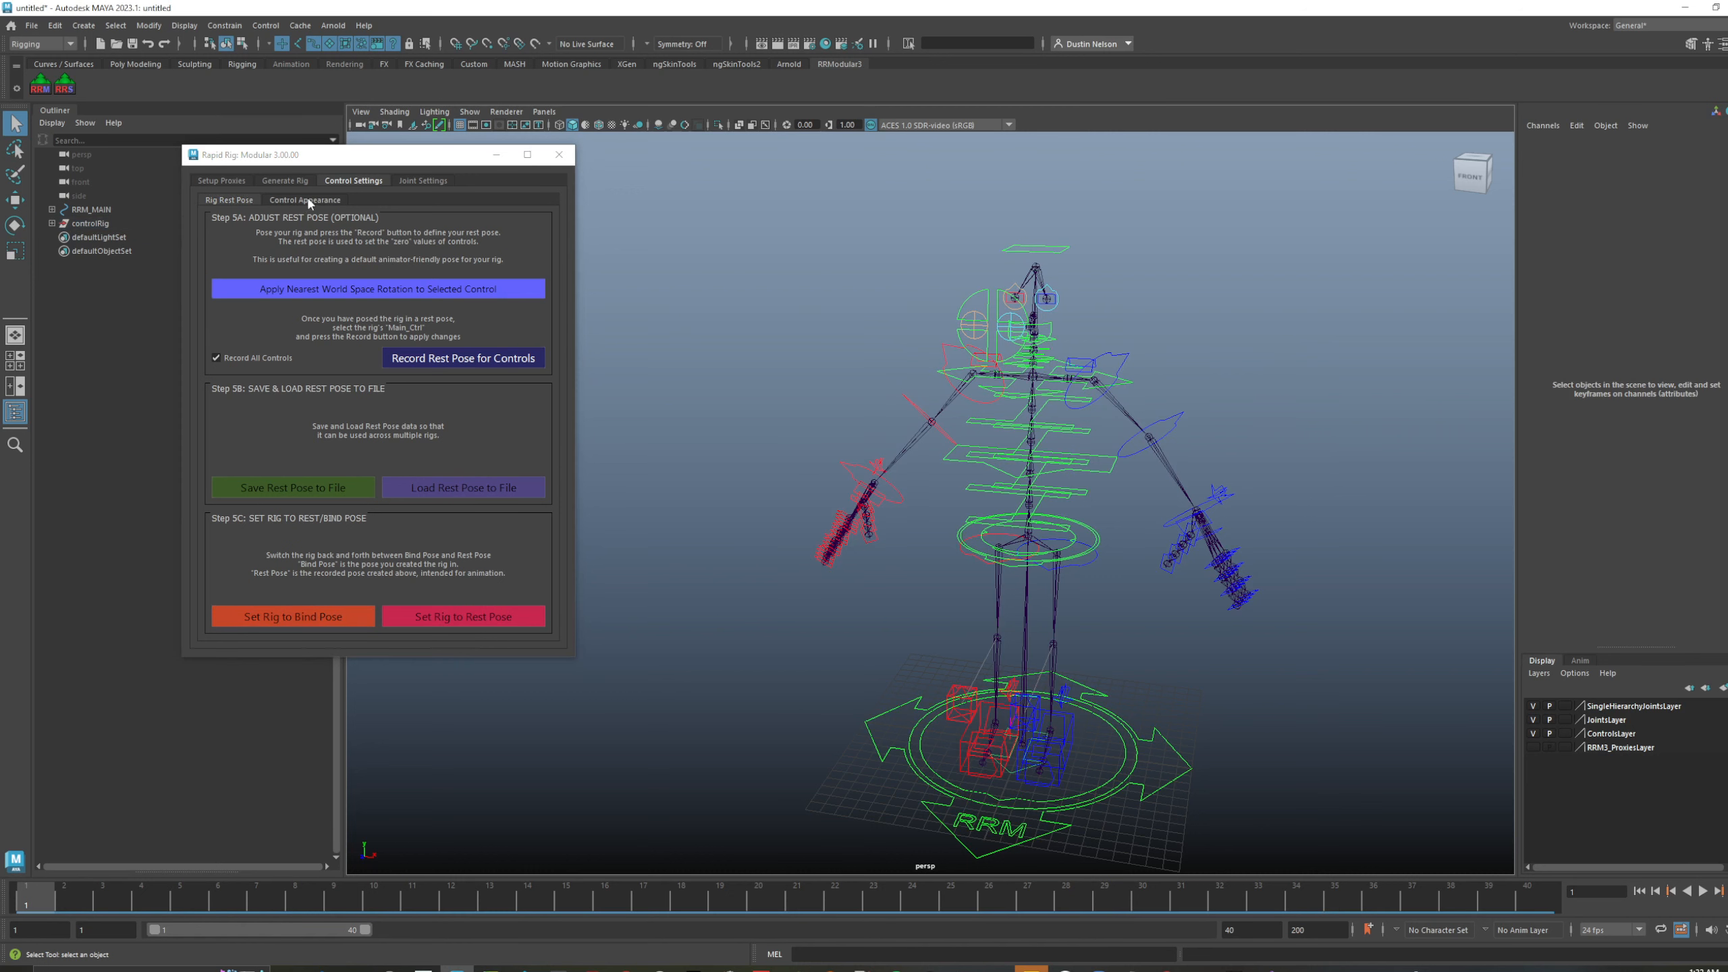
- Look over the control appearance settings and bring up the joint settings in a slightly shorter Rapid Rig Modular window
click(307, 199)
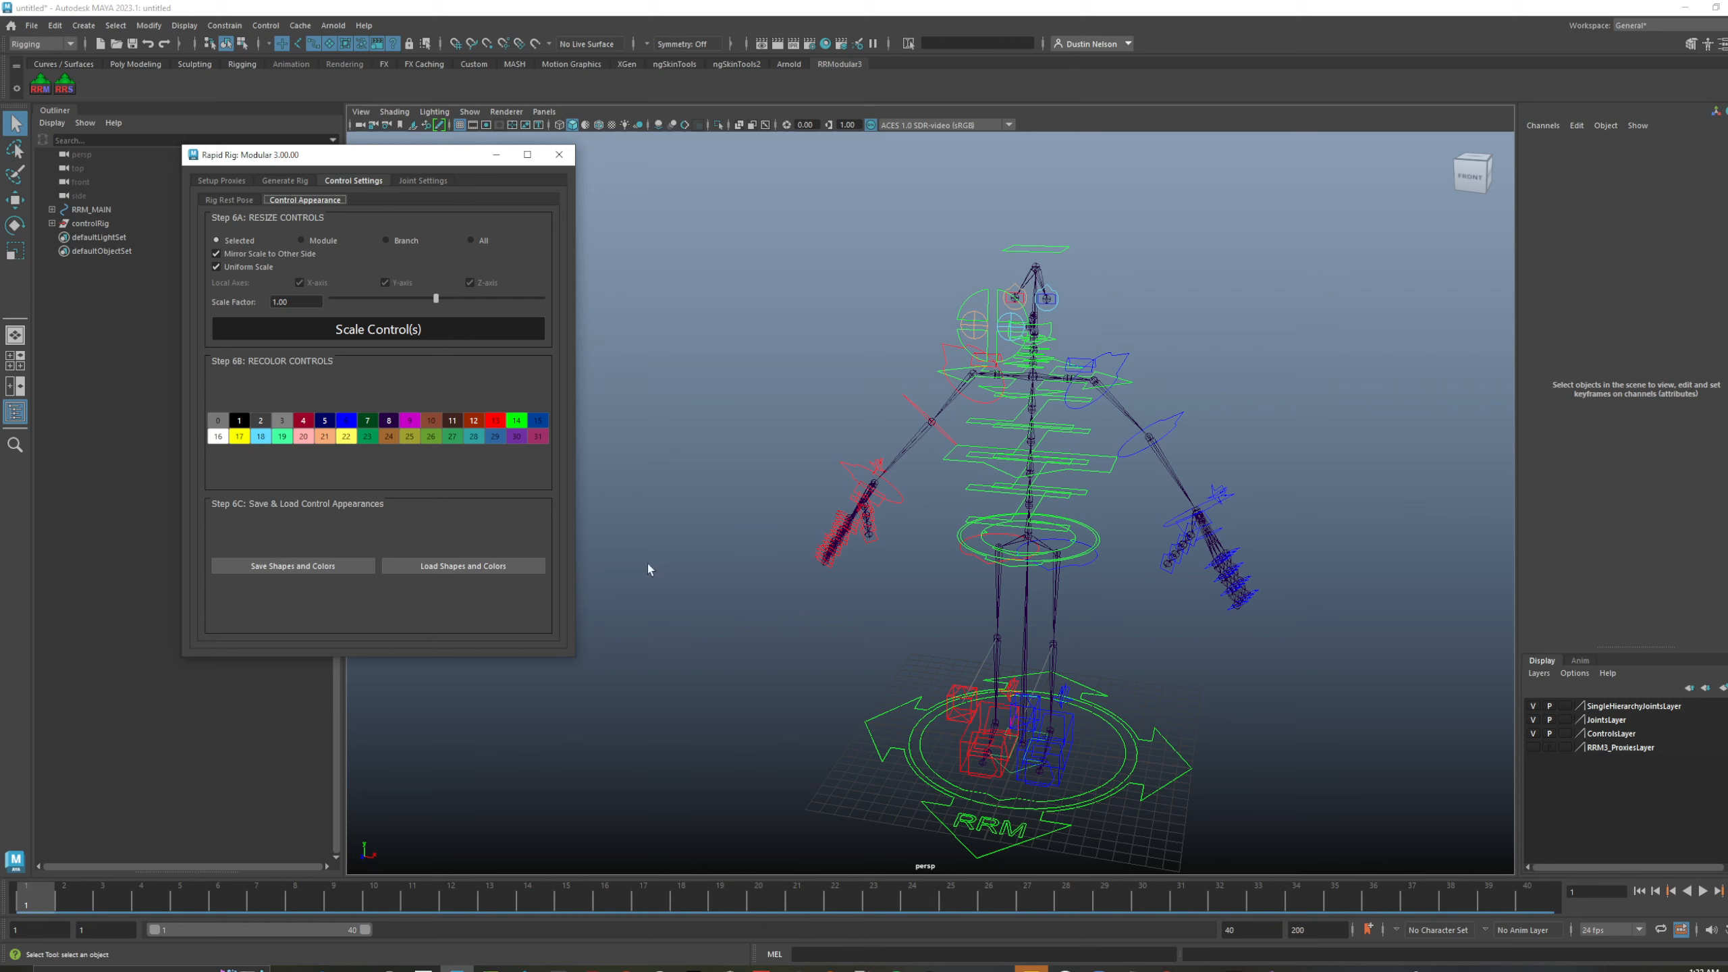
click(420, 183)
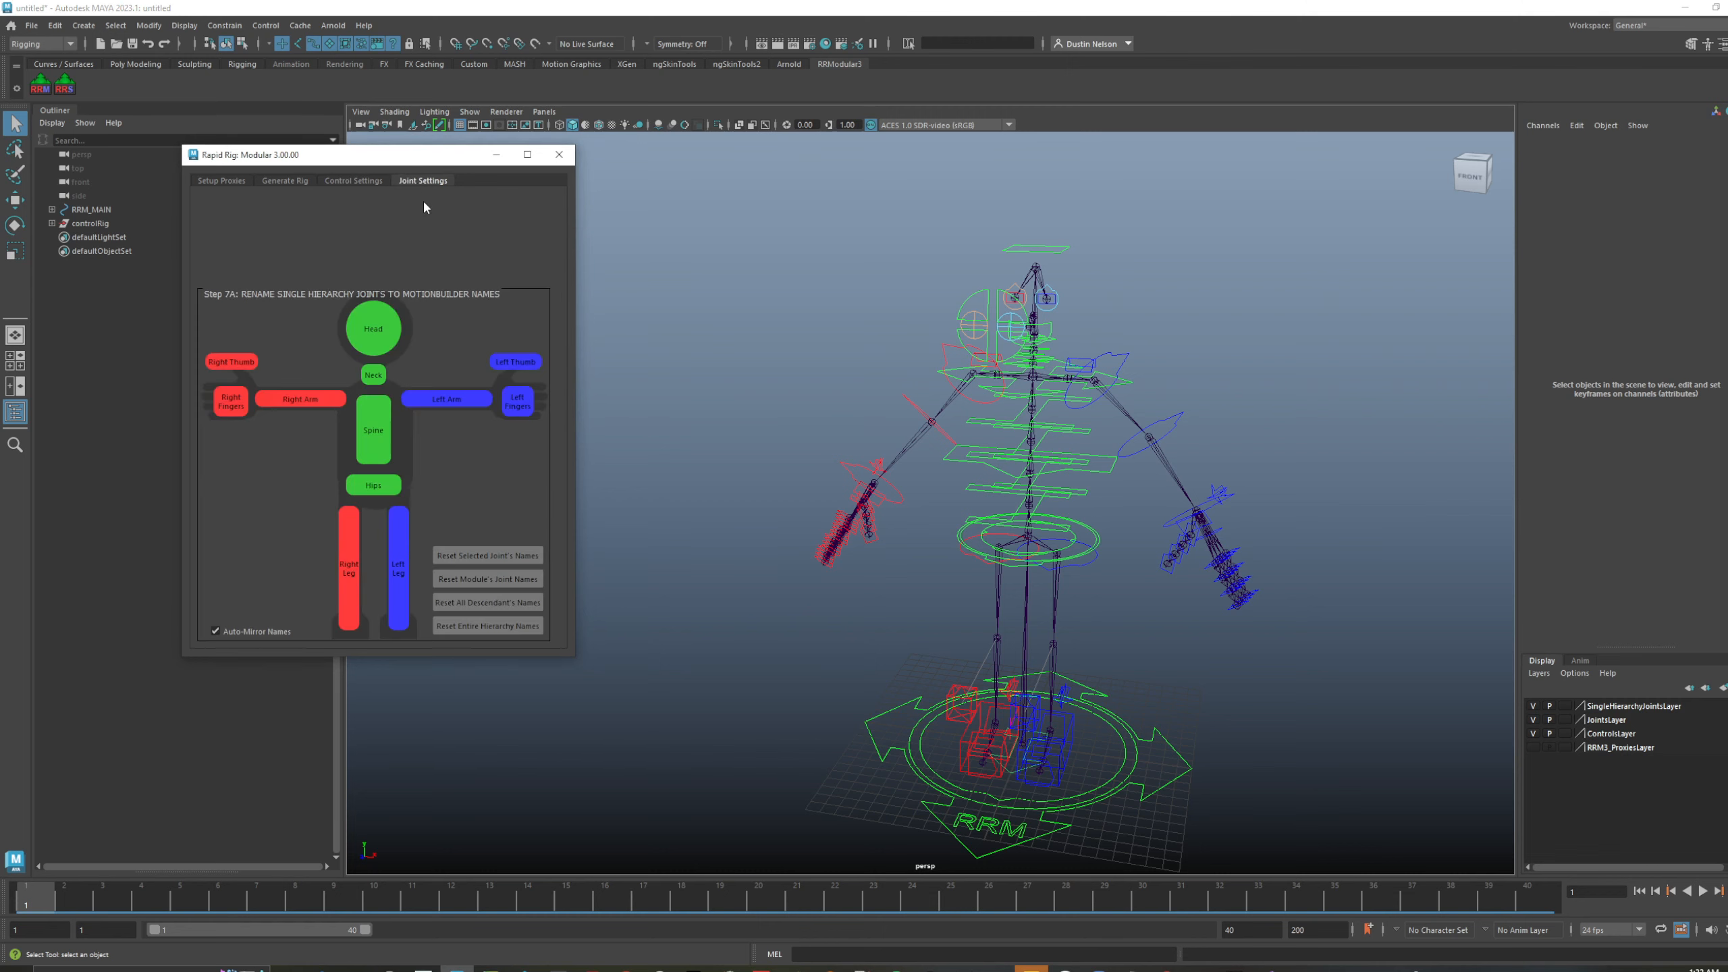
drag(445, 165, 465, 165)
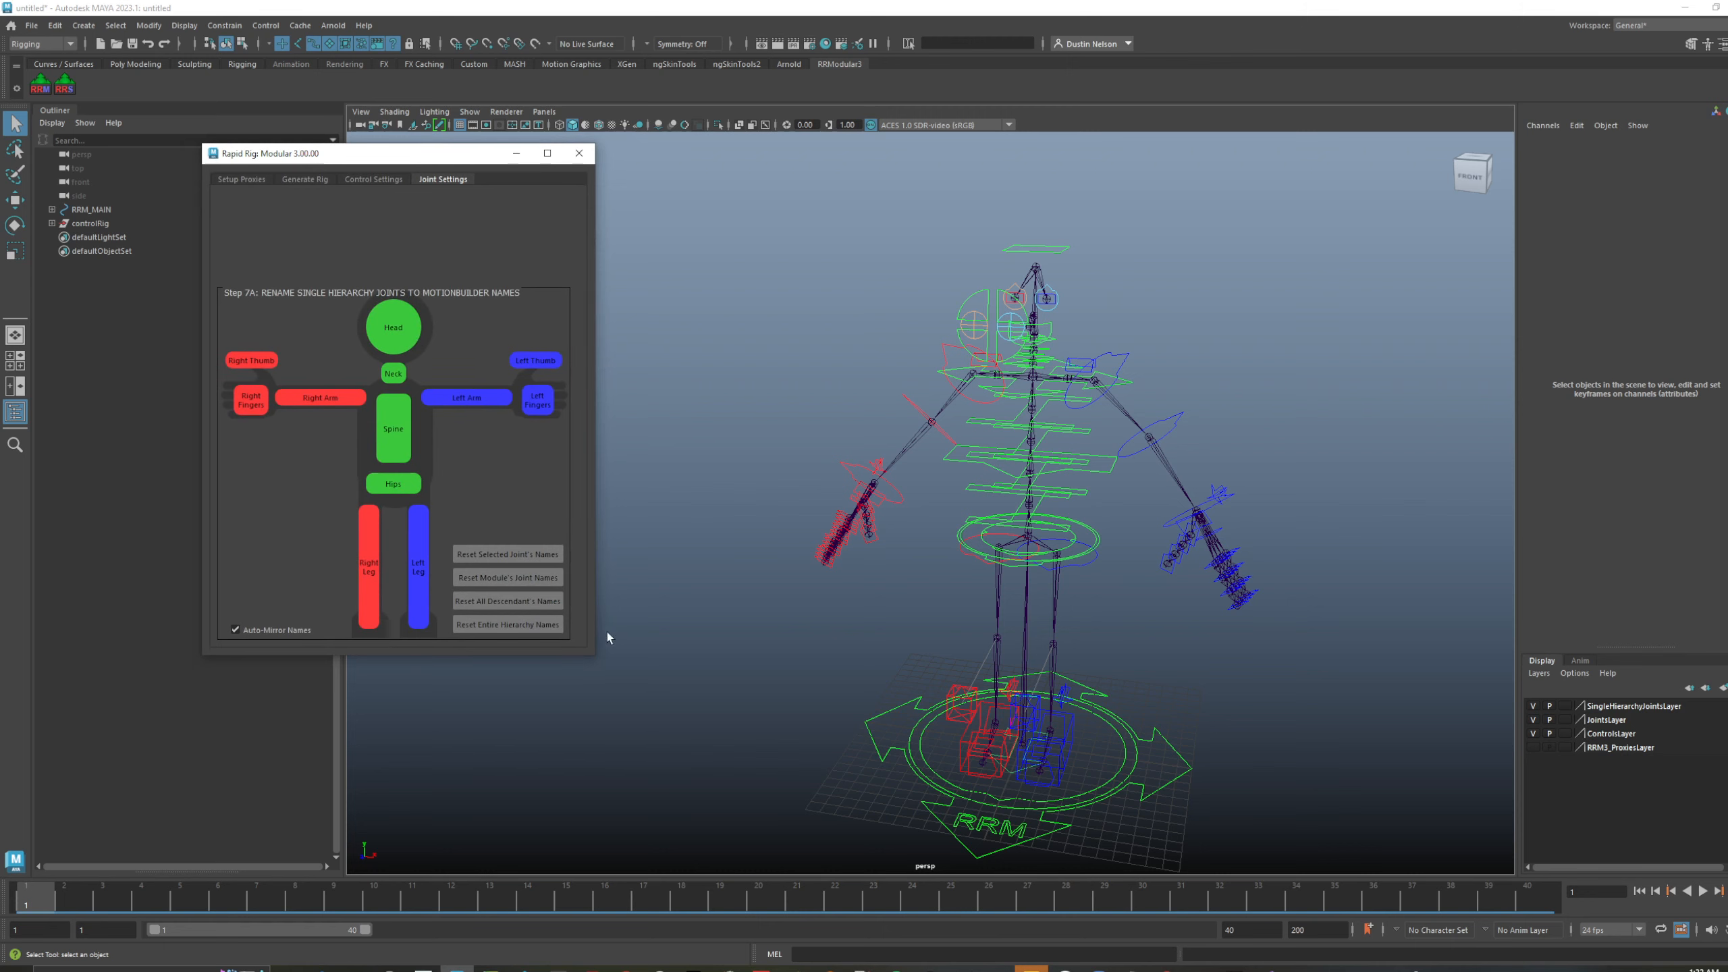
drag(594, 655, 594, 630)
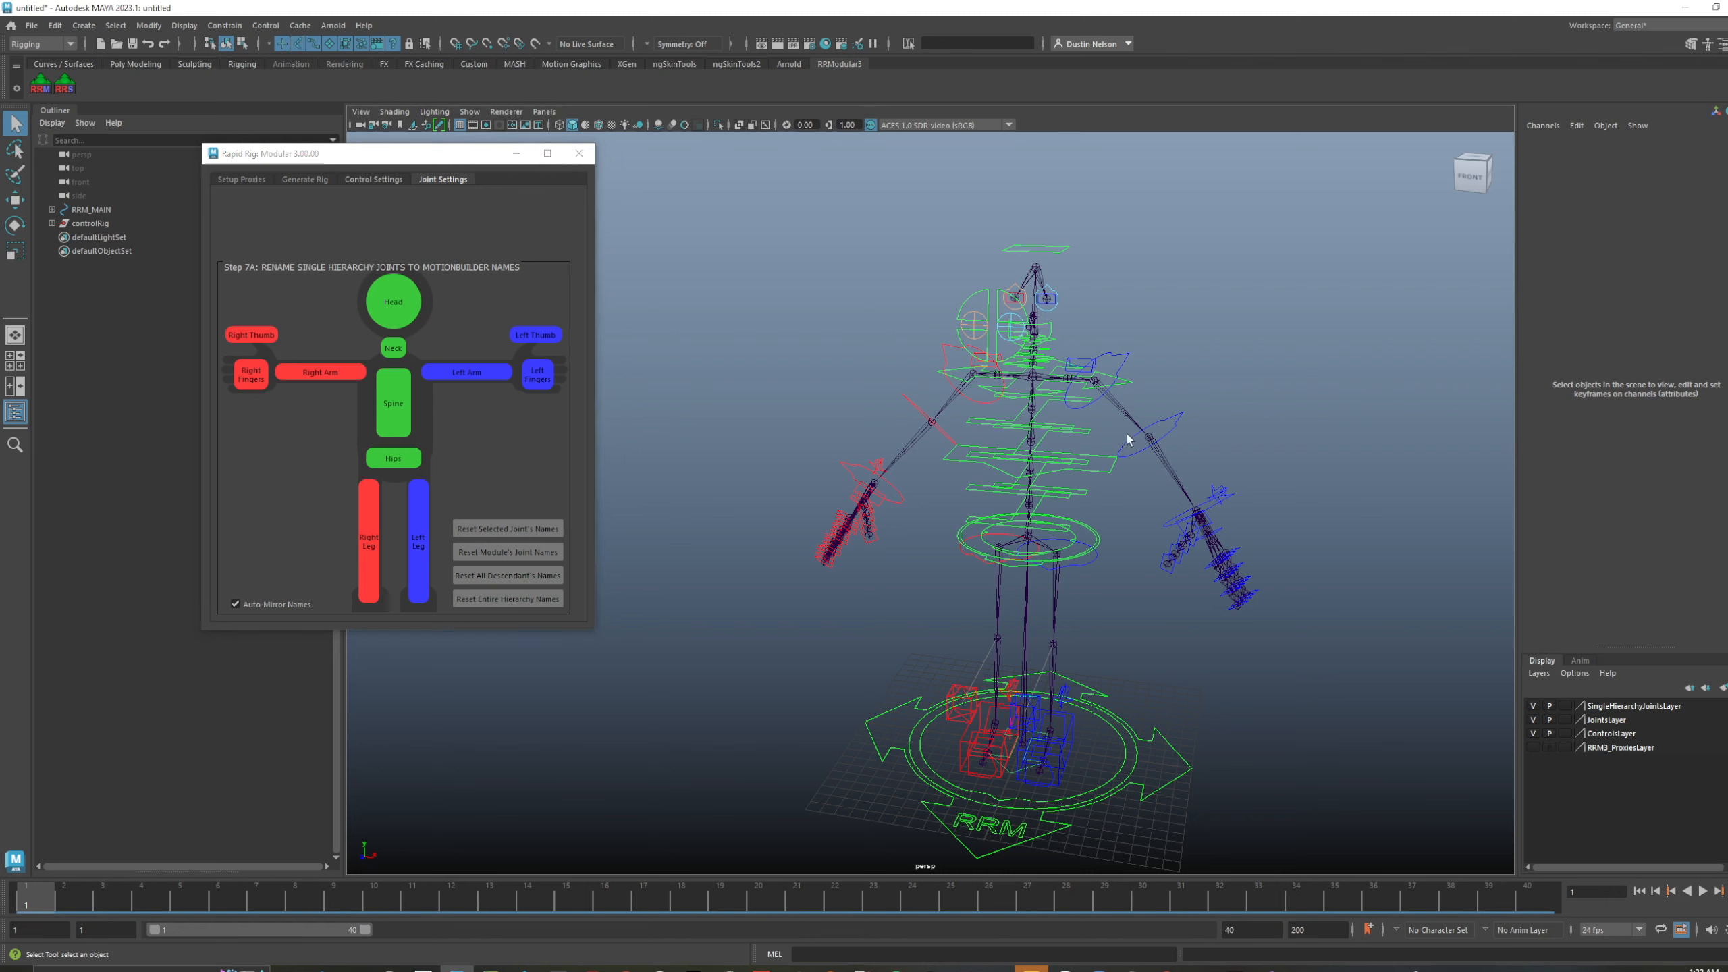
- Hide ControlsLayer and JointsLayer so that only the single hierarchy joints are displayed
click(1123, 413)
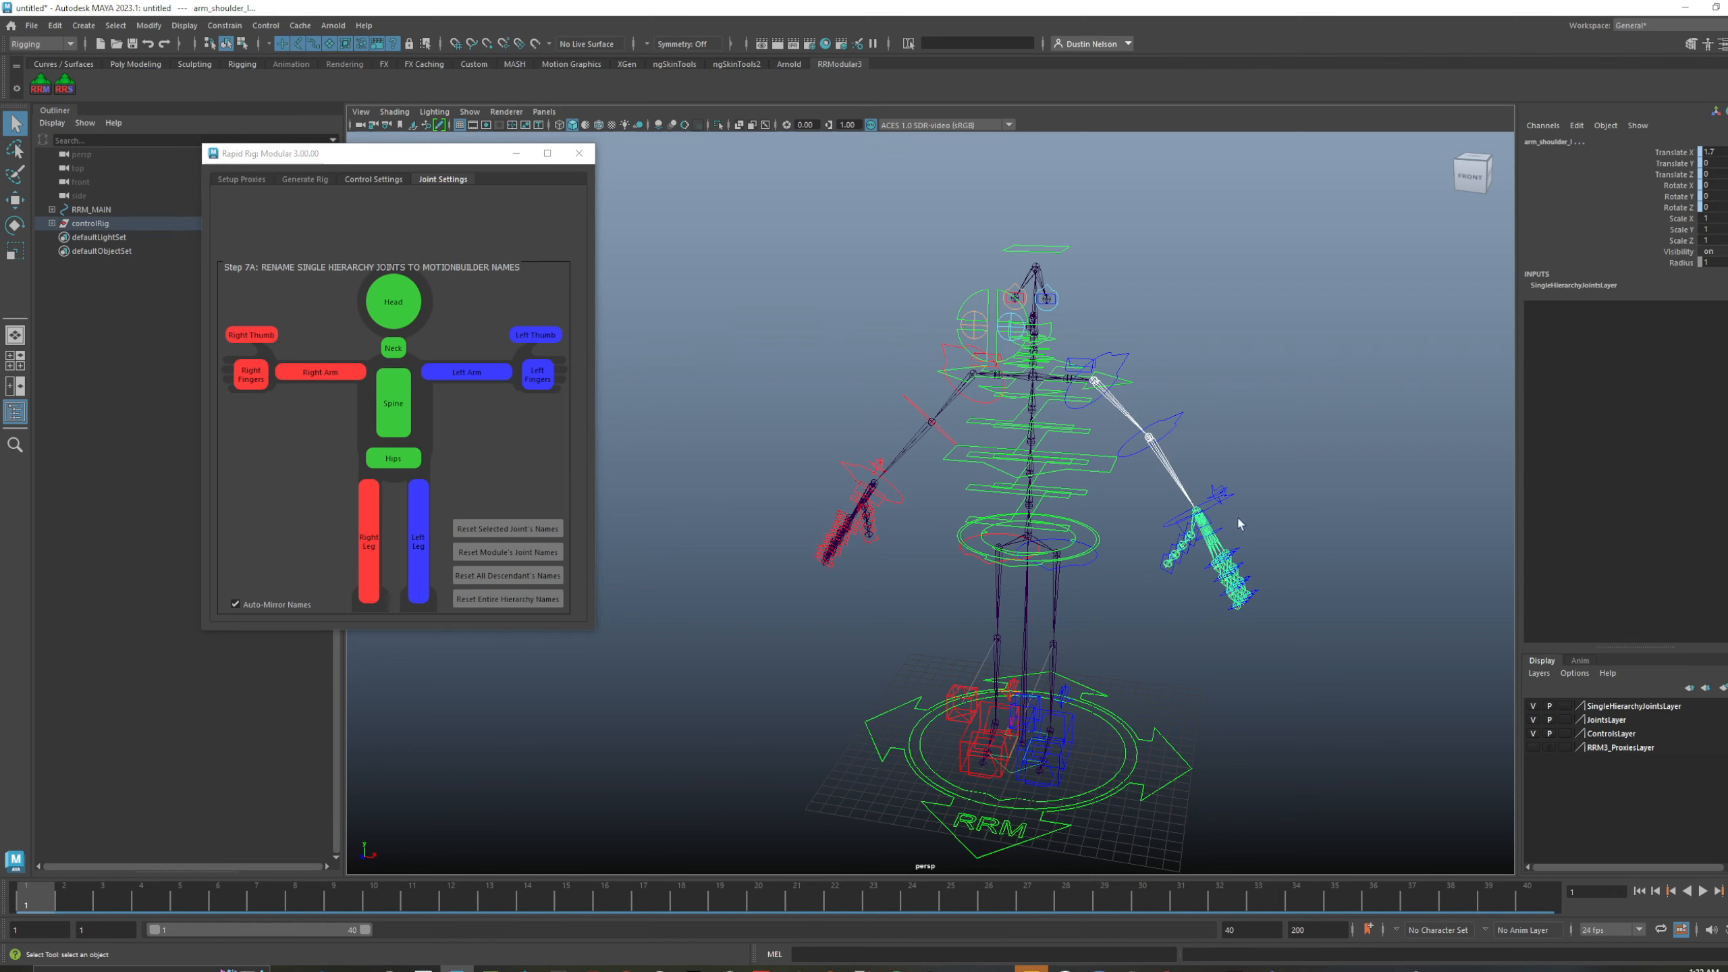
click(1533, 733)
click(1534, 709)
click(1534, 709)
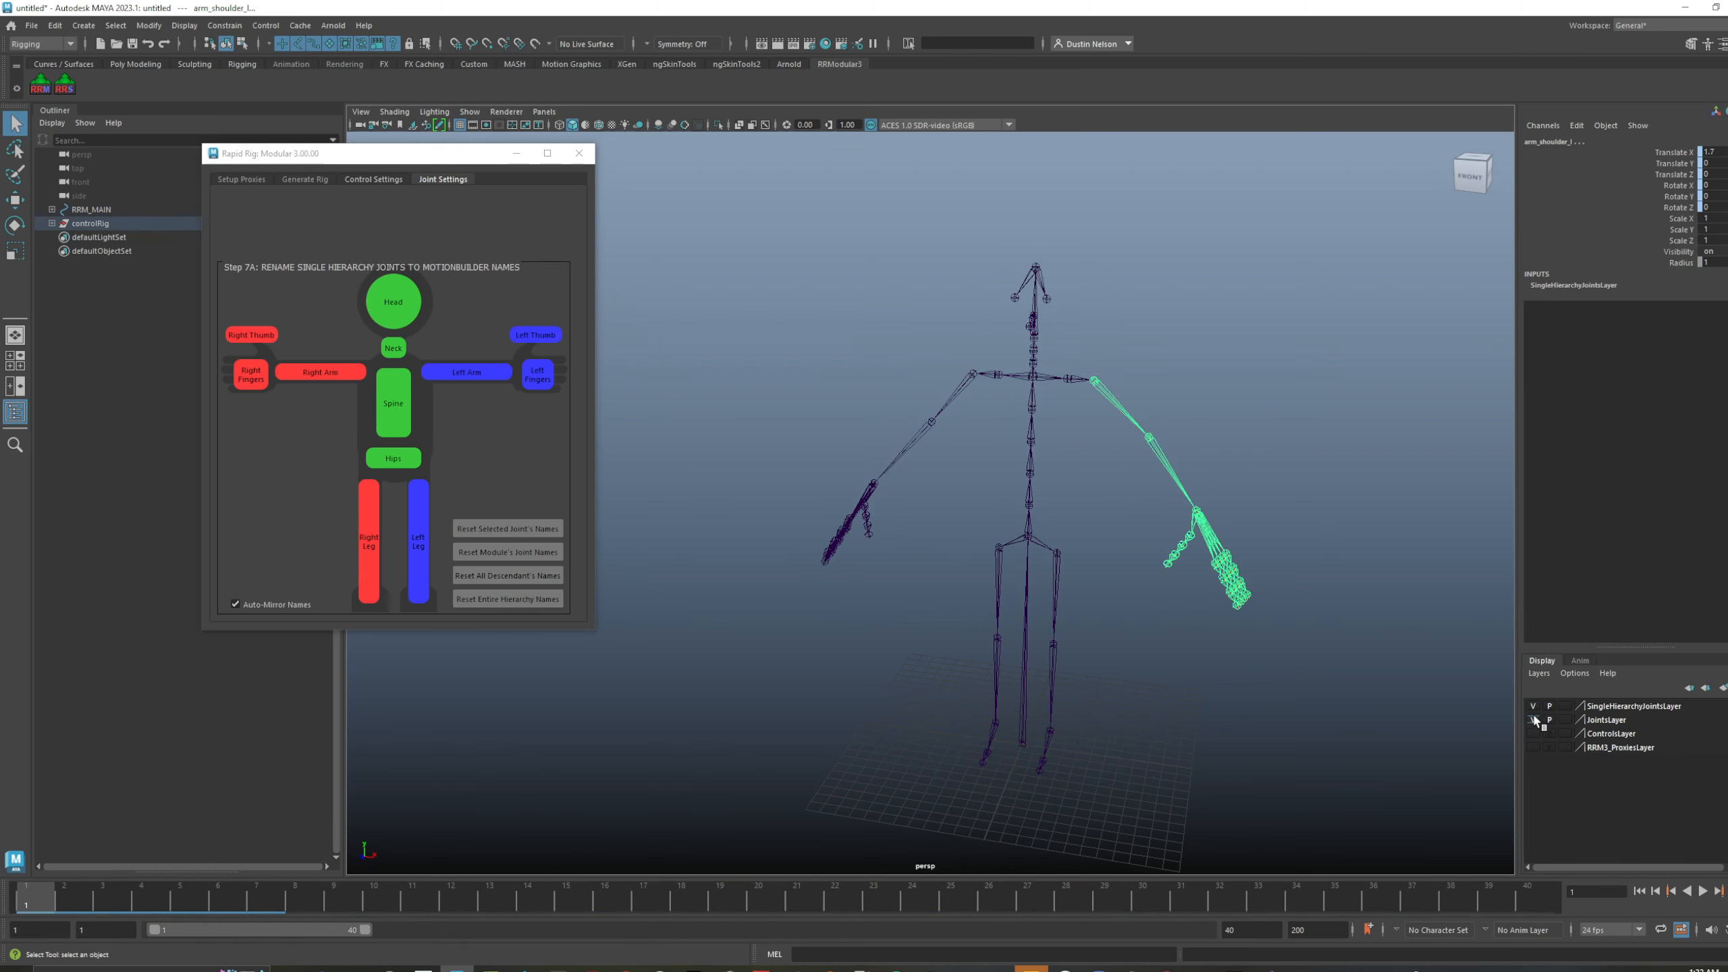
click(1534, 721)
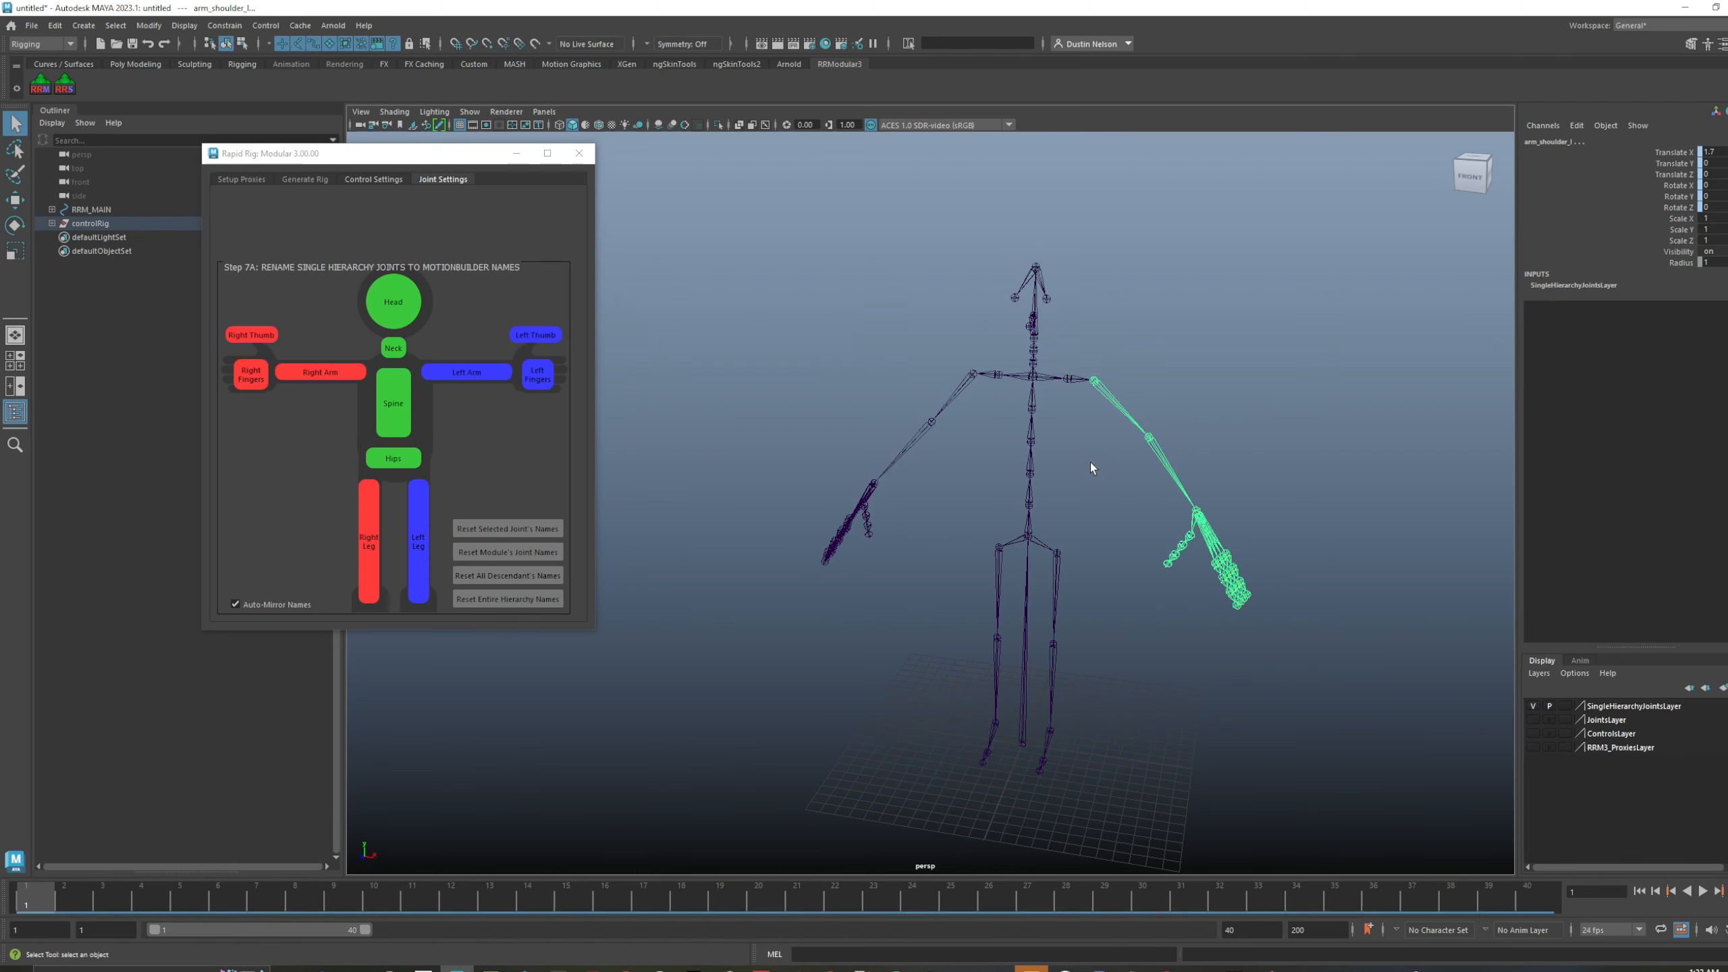
scroll(1091, 468, up, 4)
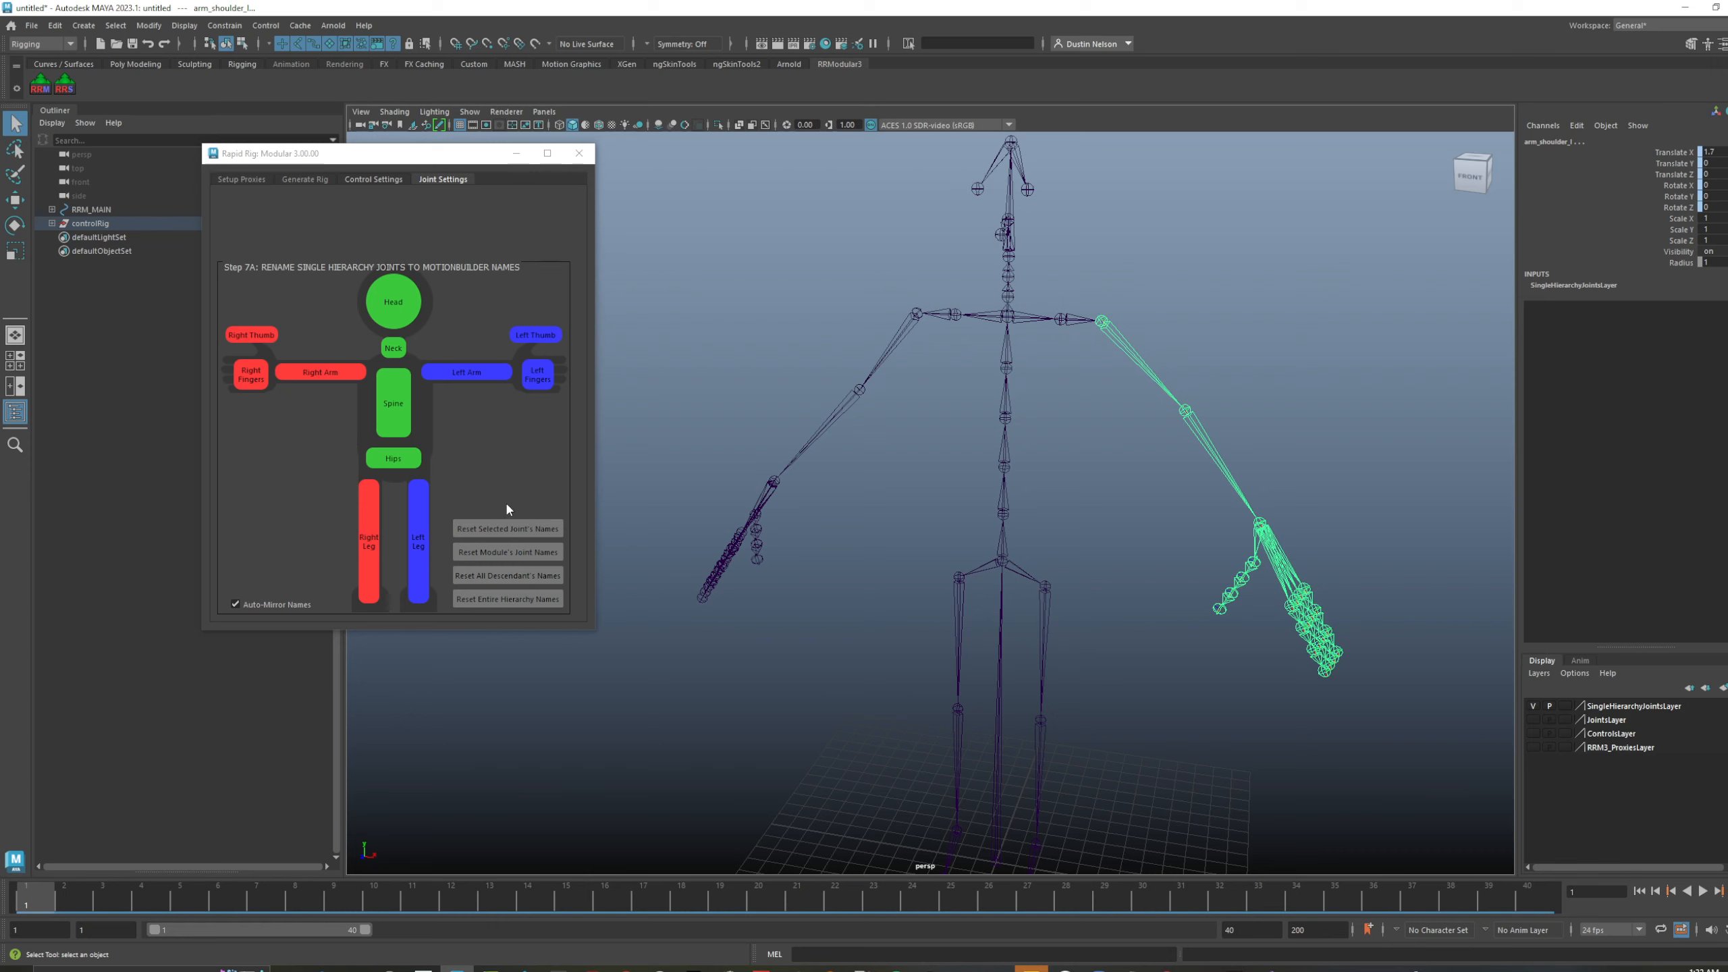
- Rename the left clavicle joint to the MotionBuilder name LeftShoulder with mirrored naming, and select the right clavicle joint to check its name
click(481, 372)
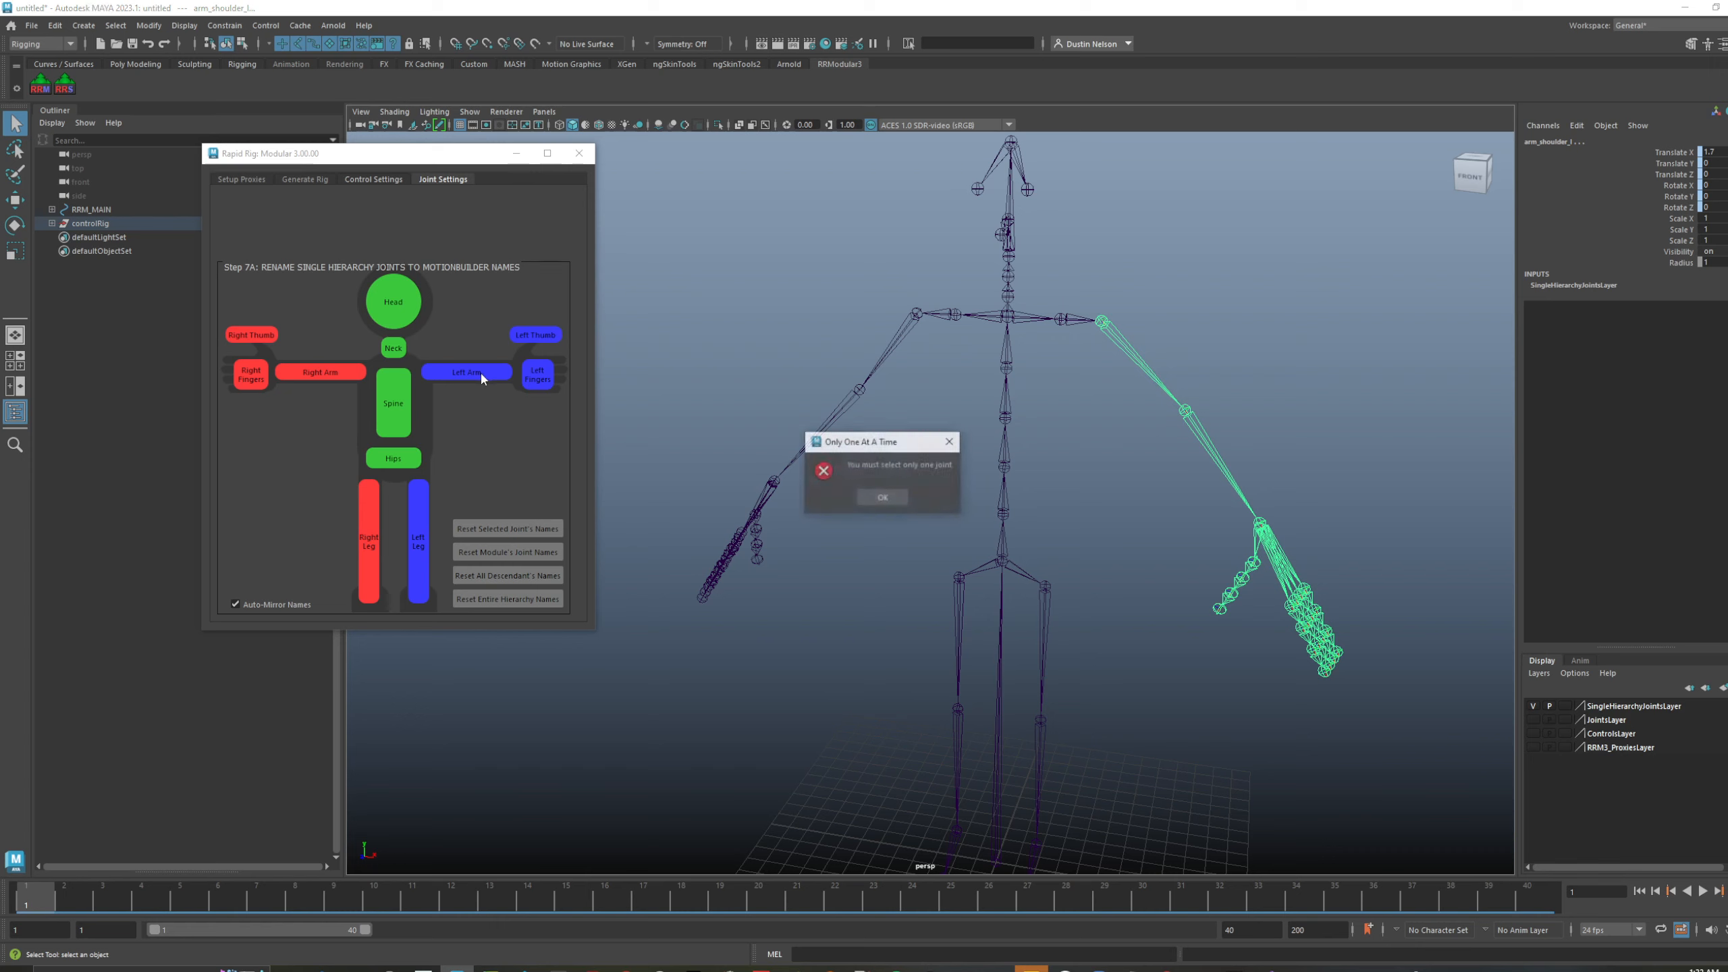
click(877, 497)
click(1090, 432)
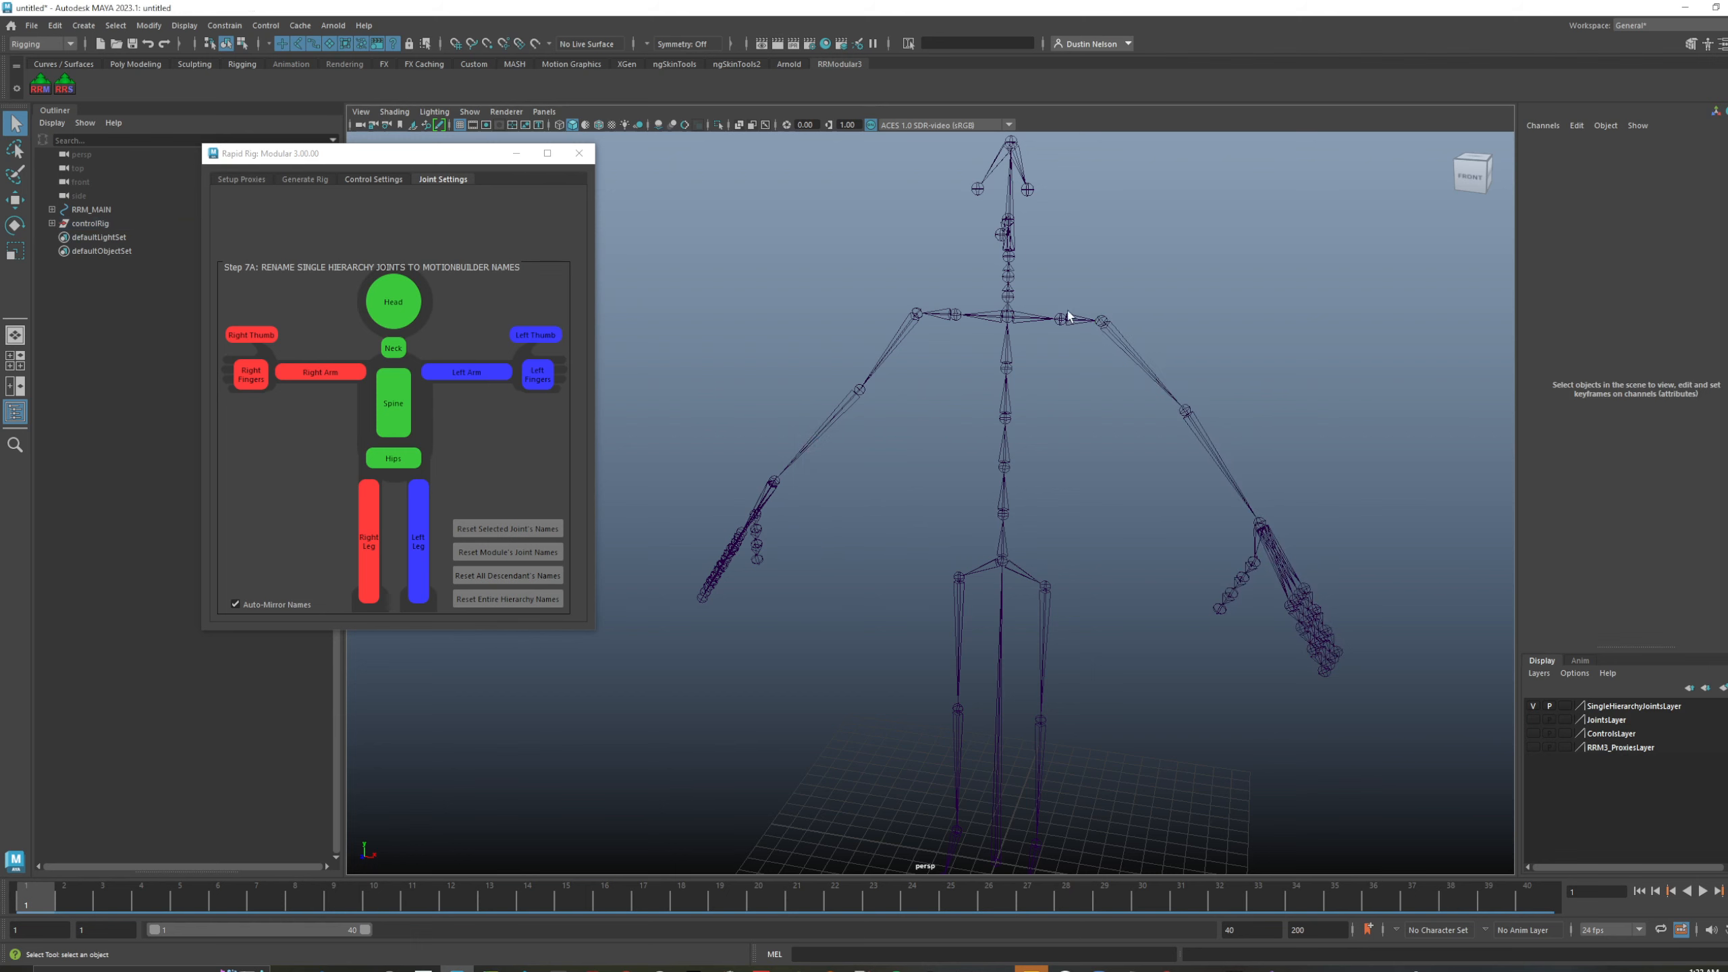
click(1074, 322)
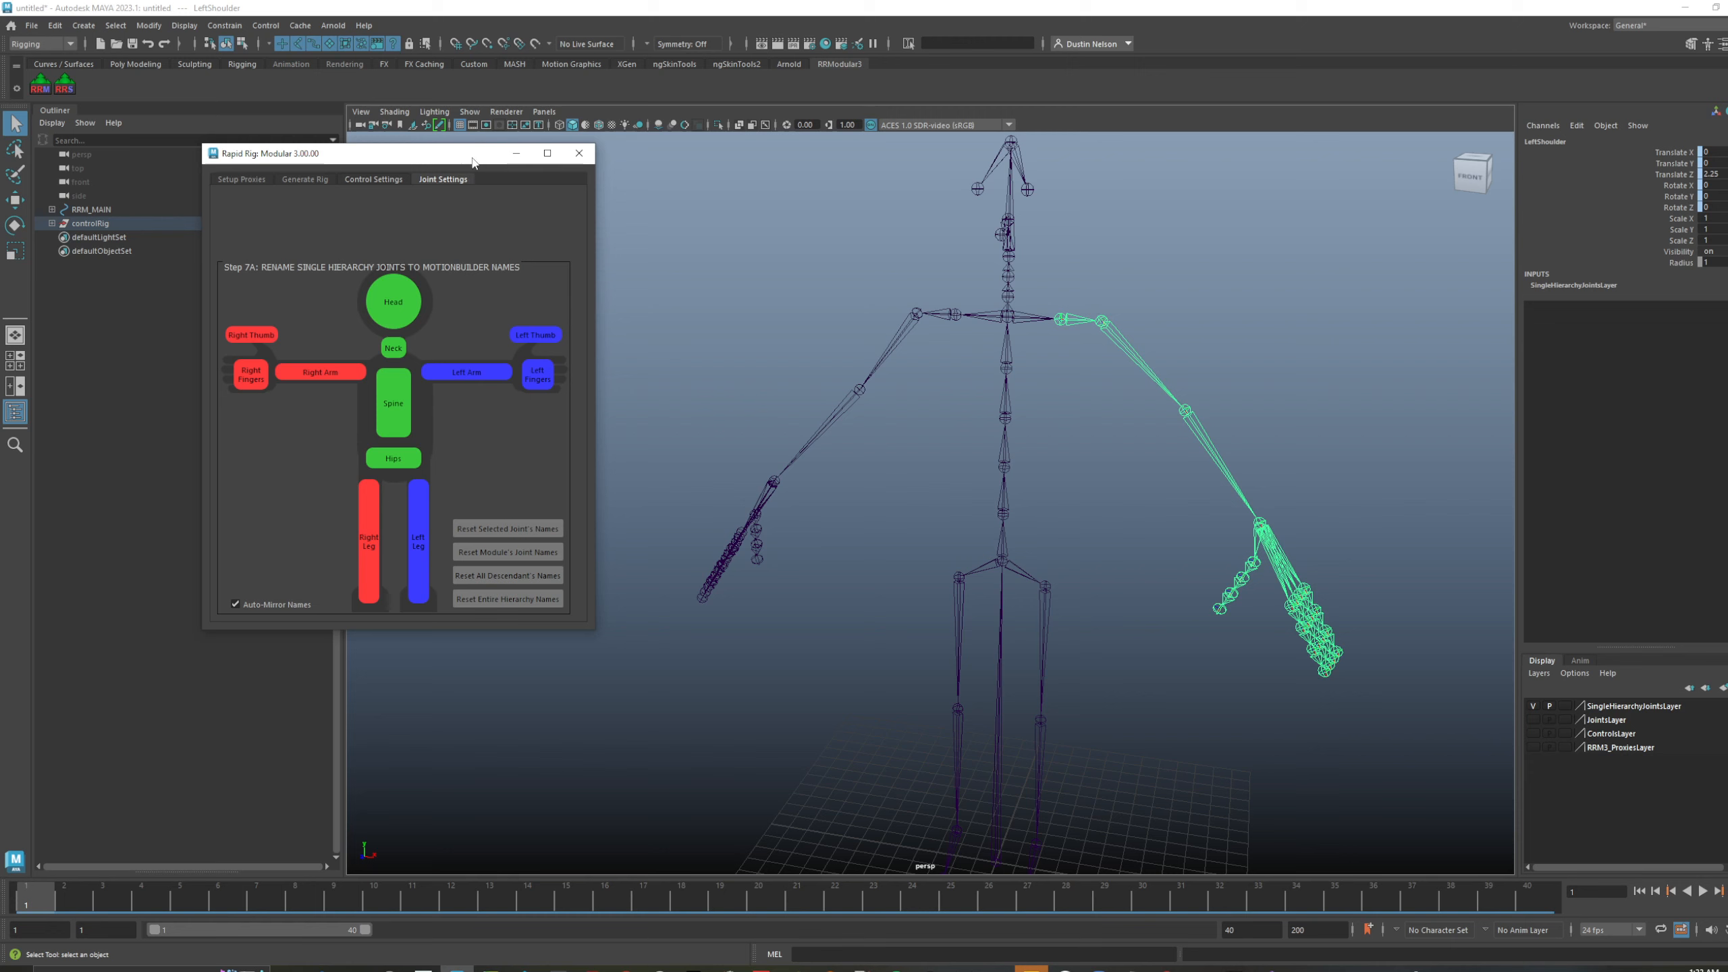
drag(471, 162, 489, 165)
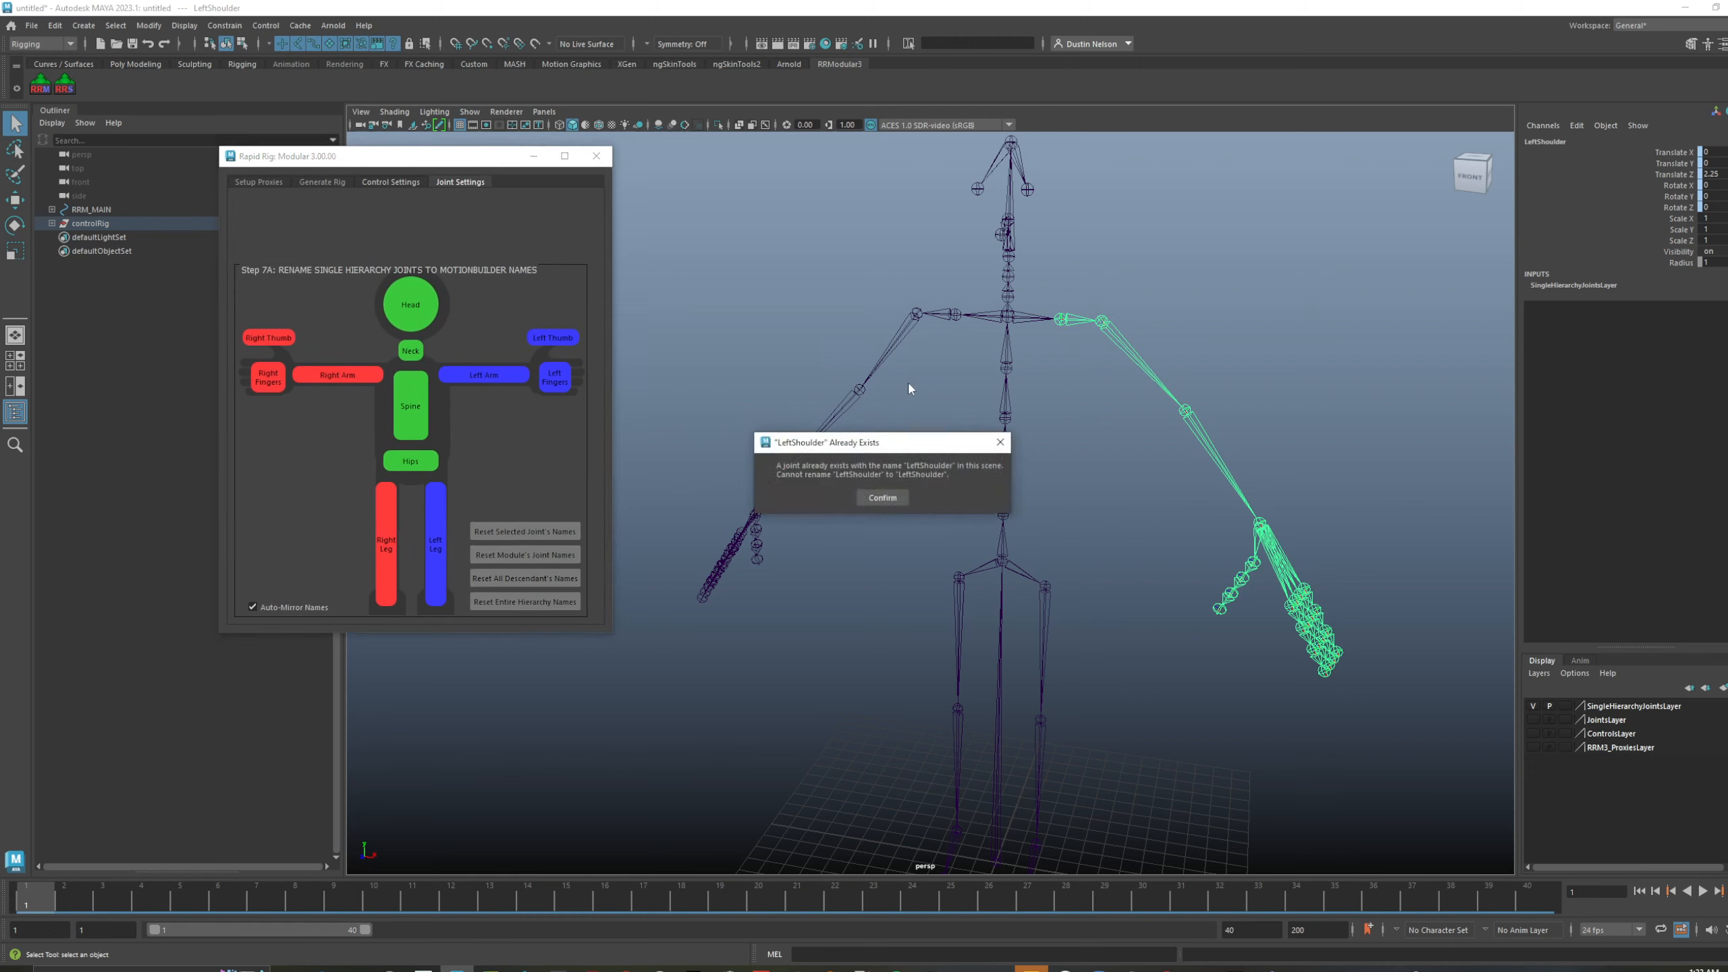
click(883, 497)
click(1093, 359)
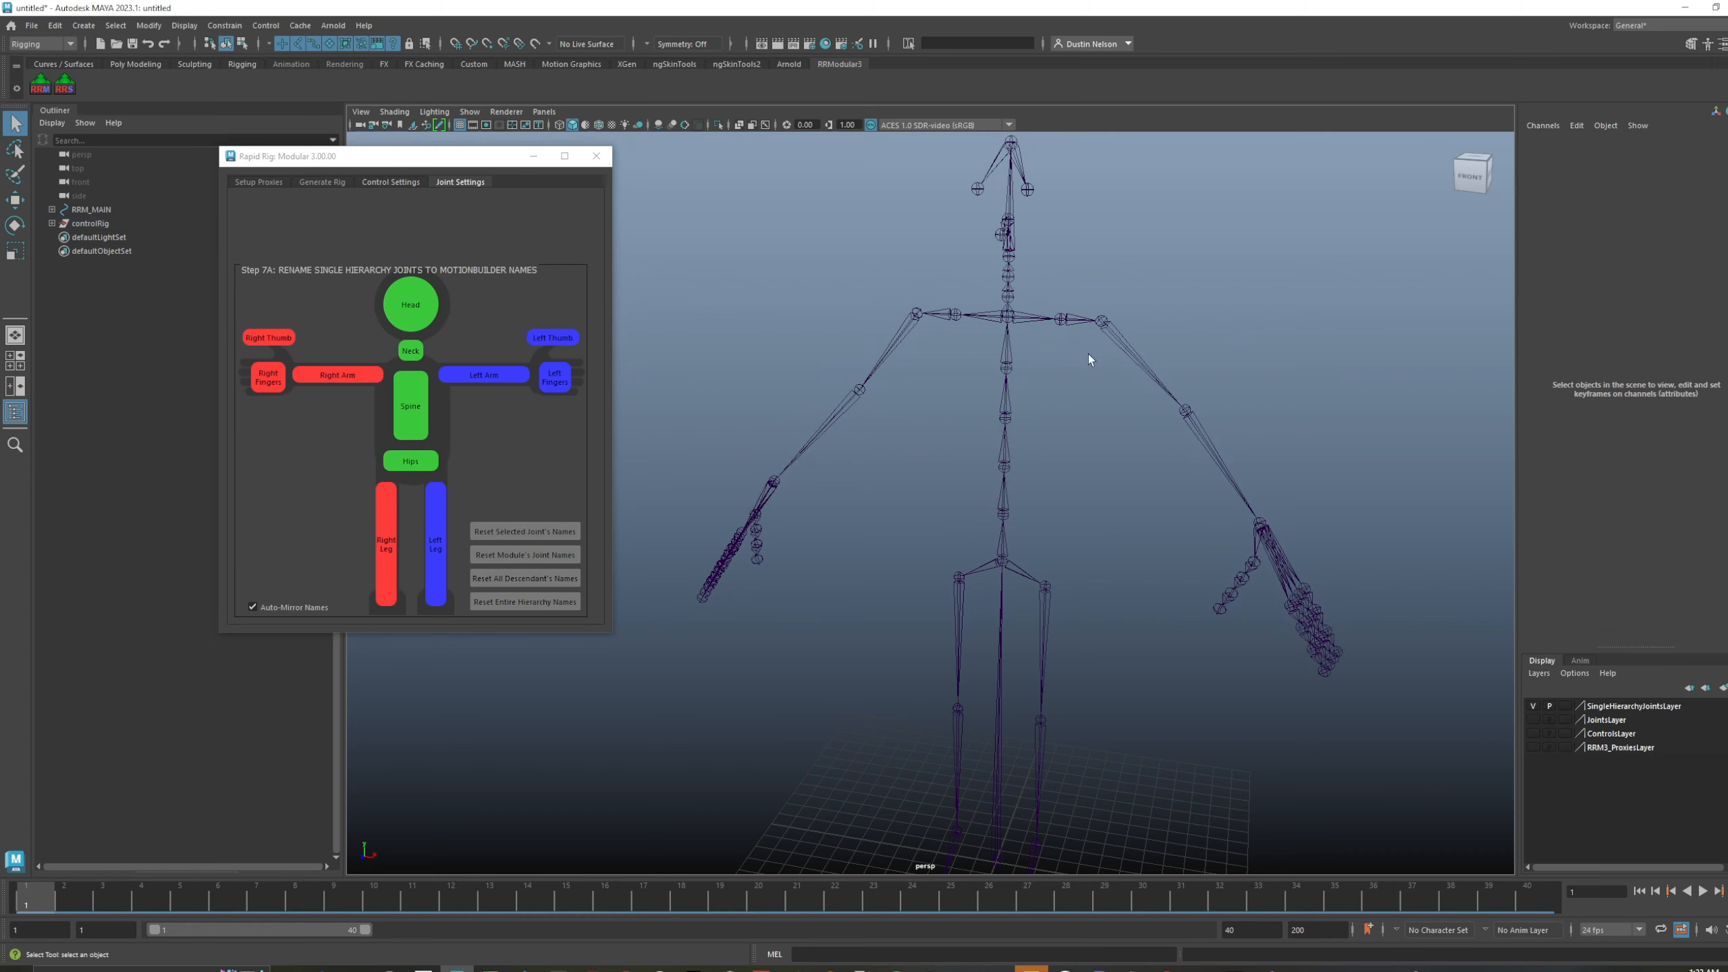
click(951, 314)
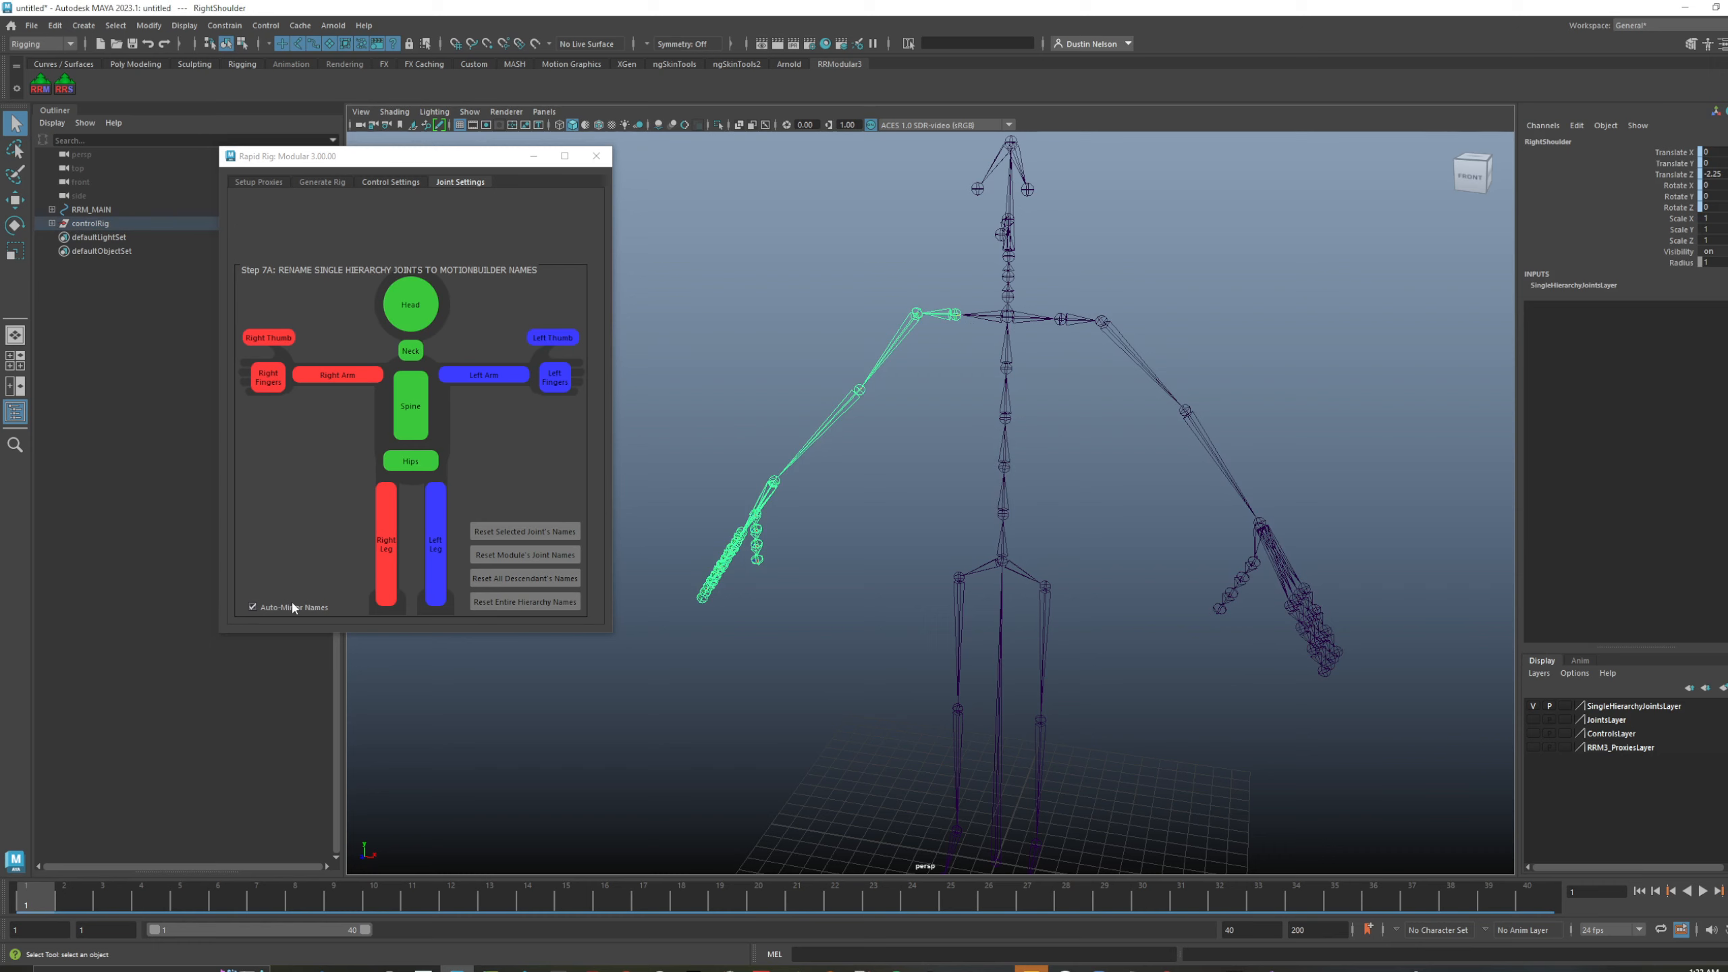
- Rename the right hip joint to its MotionBuilder leg name with mirrored naming, and select the left hip joint to check its name
drag(1037, 625, 936, 627)
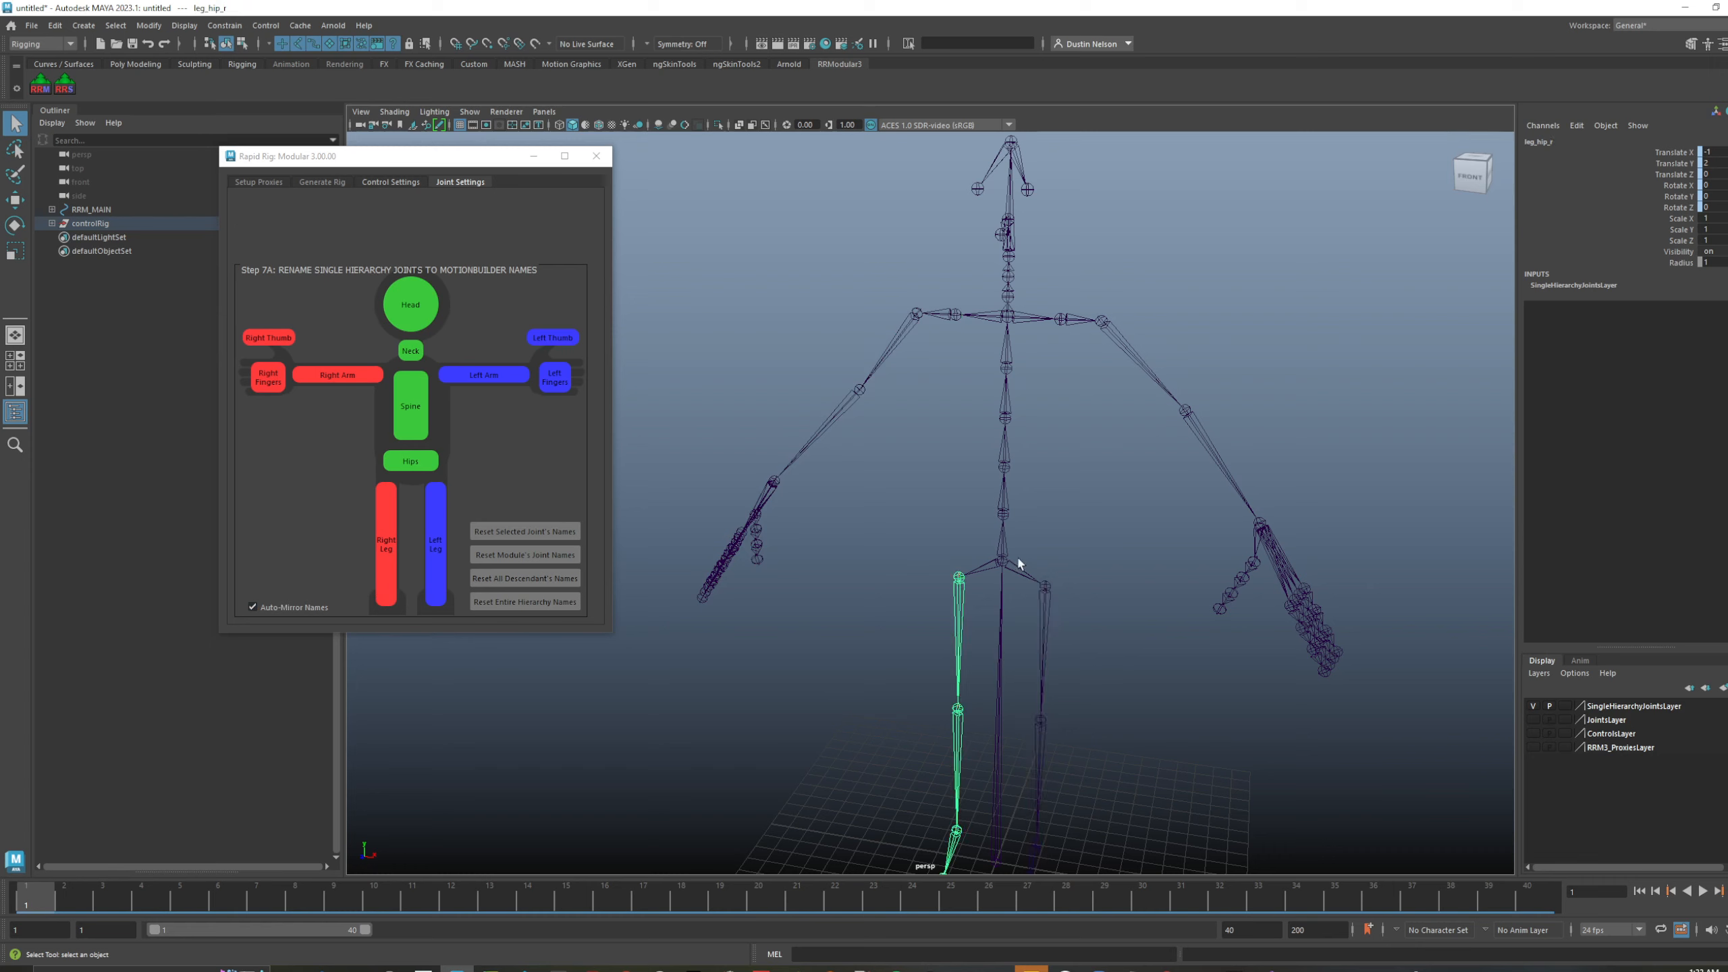
click(391, 535)
click(1032, 615)
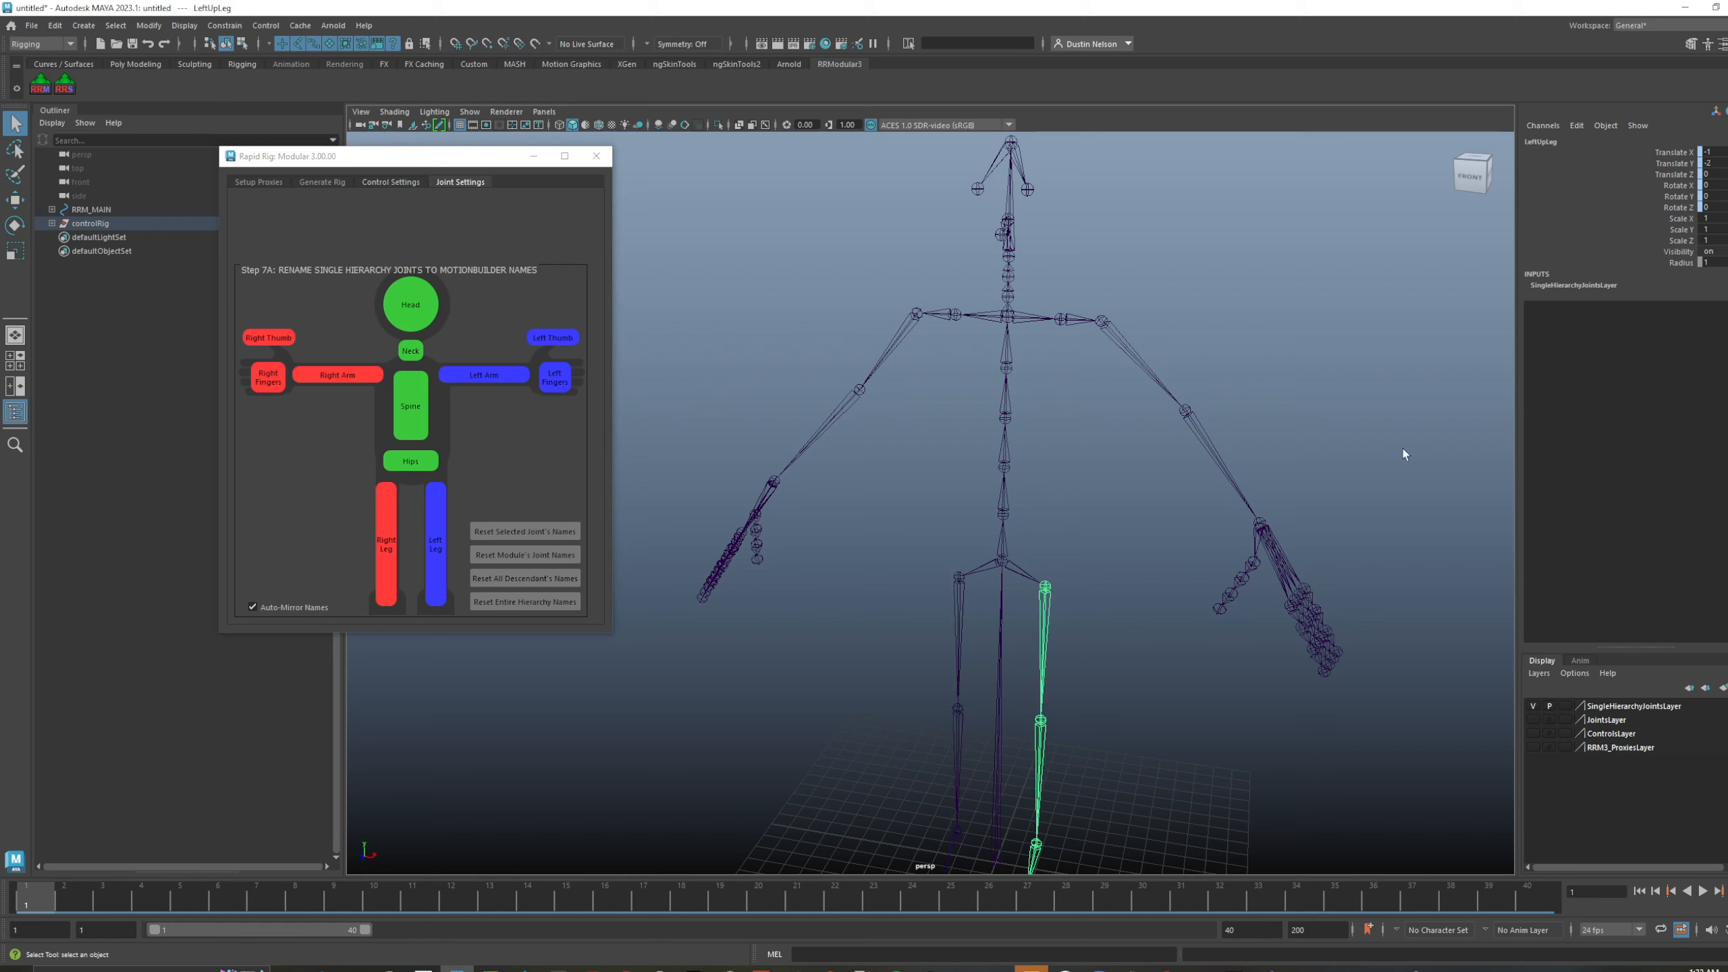
- Assign the MotionBuilder hips name to the single hierarchy root joint and the neck name to the second neck joint
click(1003, 560)
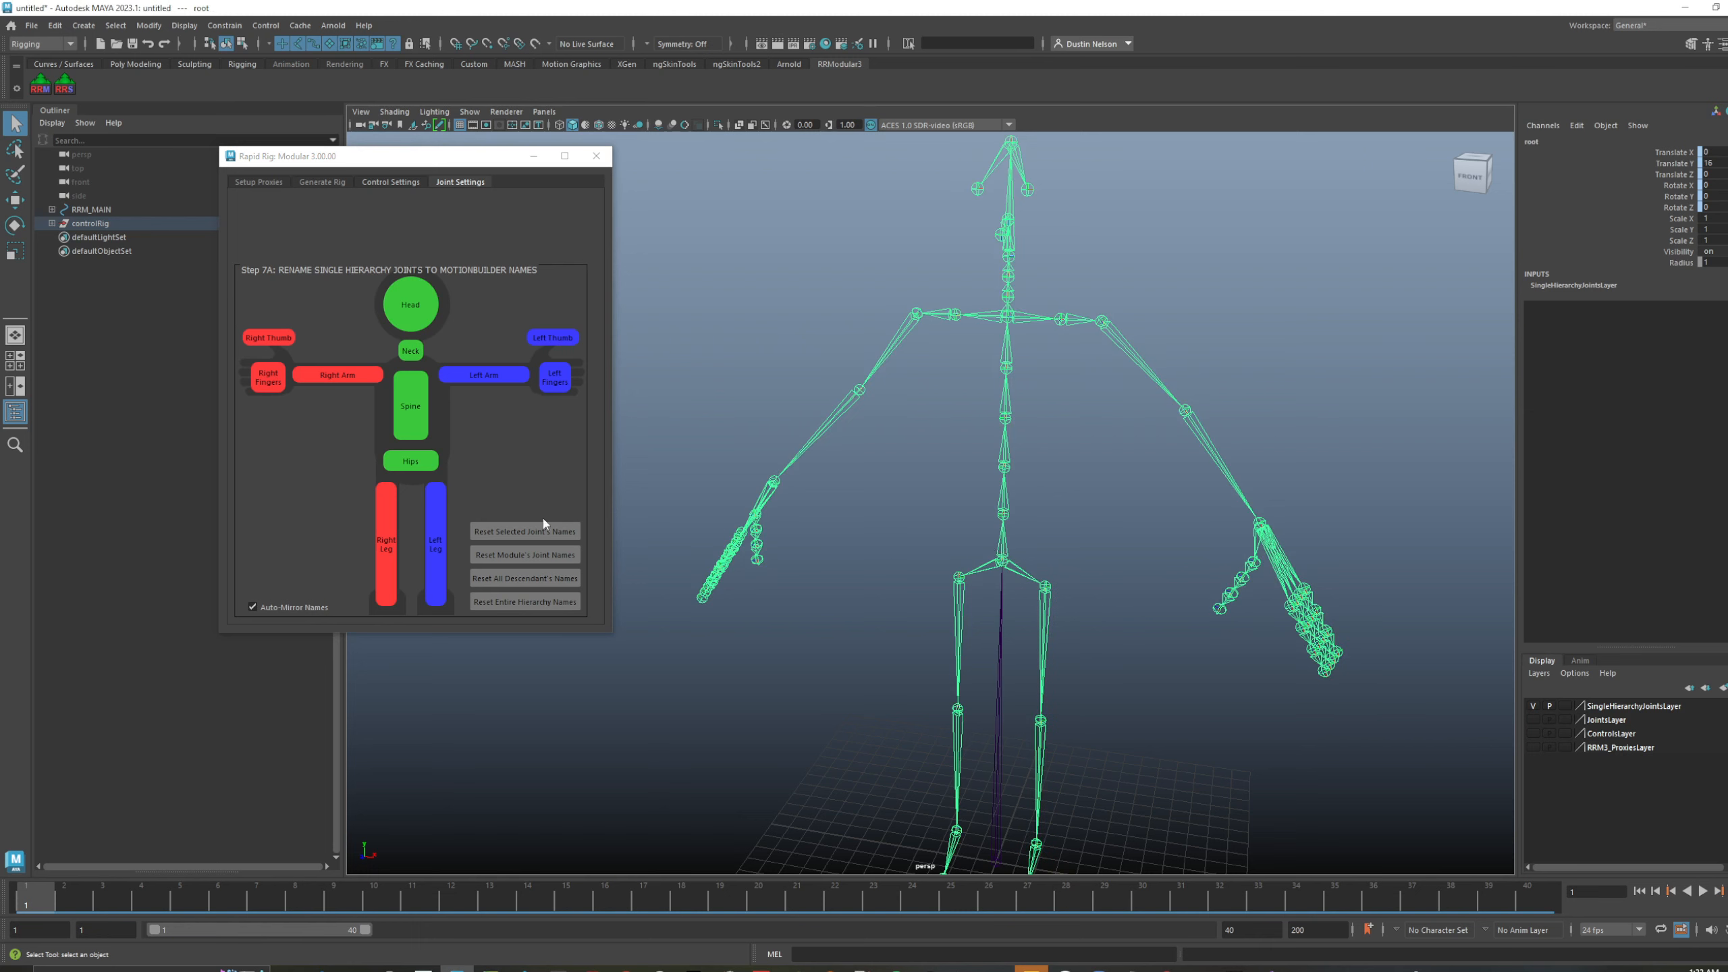
click(411, 464)
click(1004, 512)
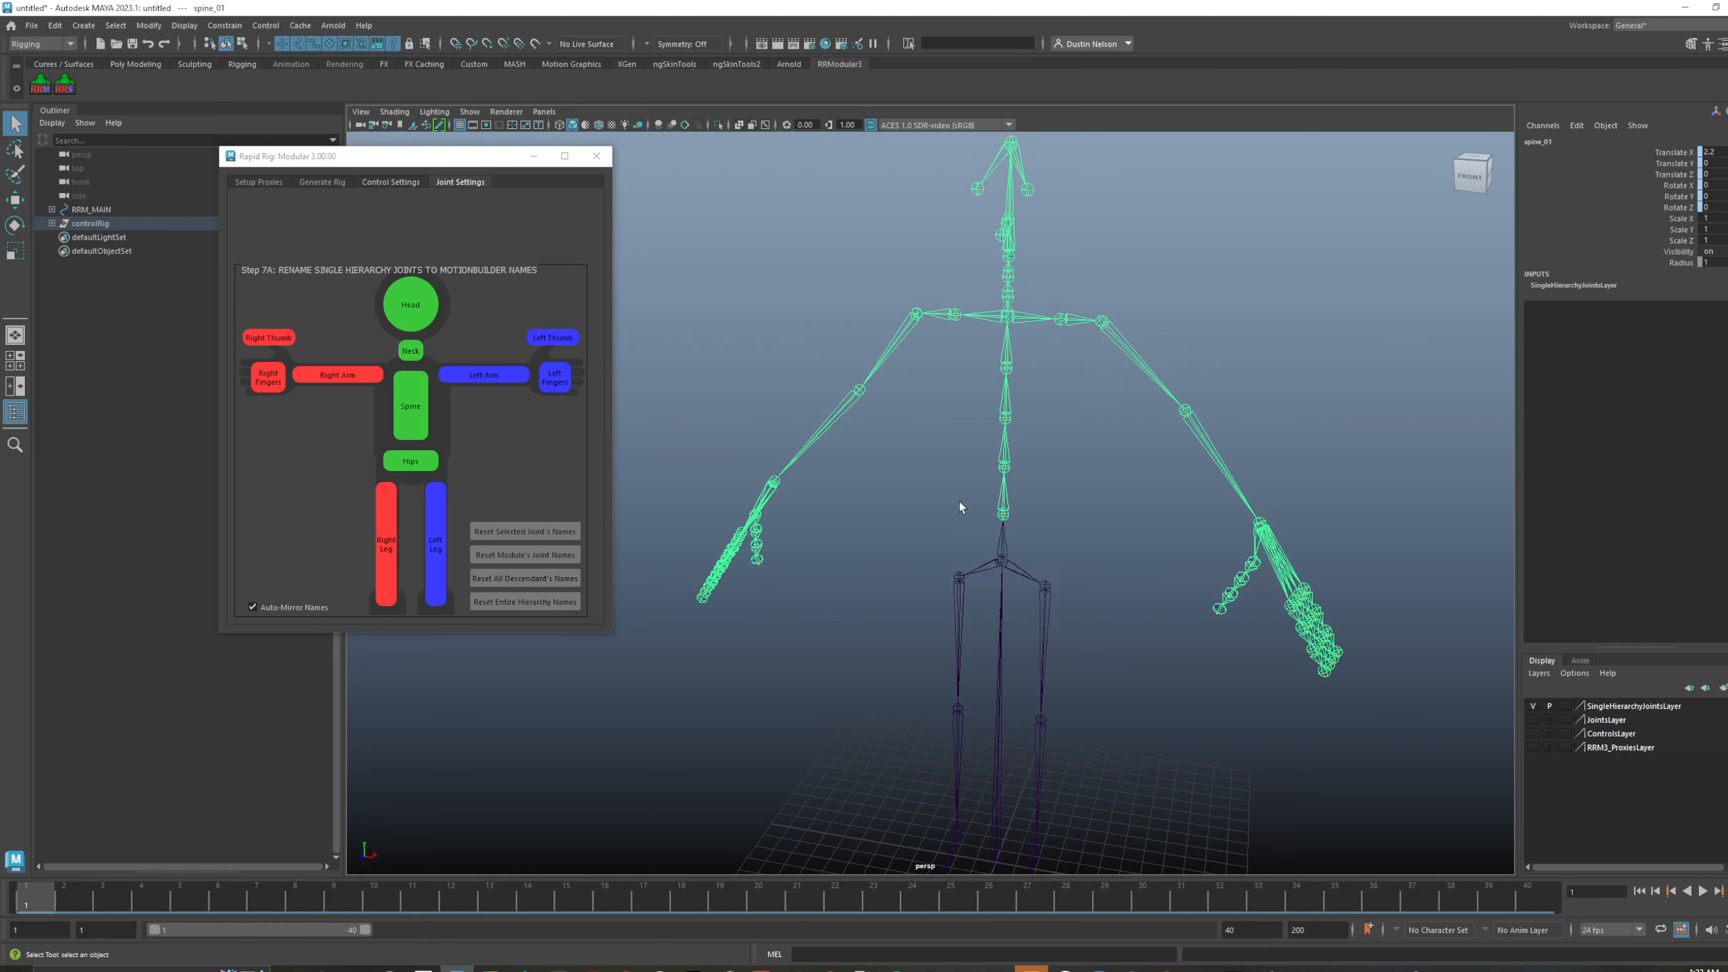
click(1010, 278)
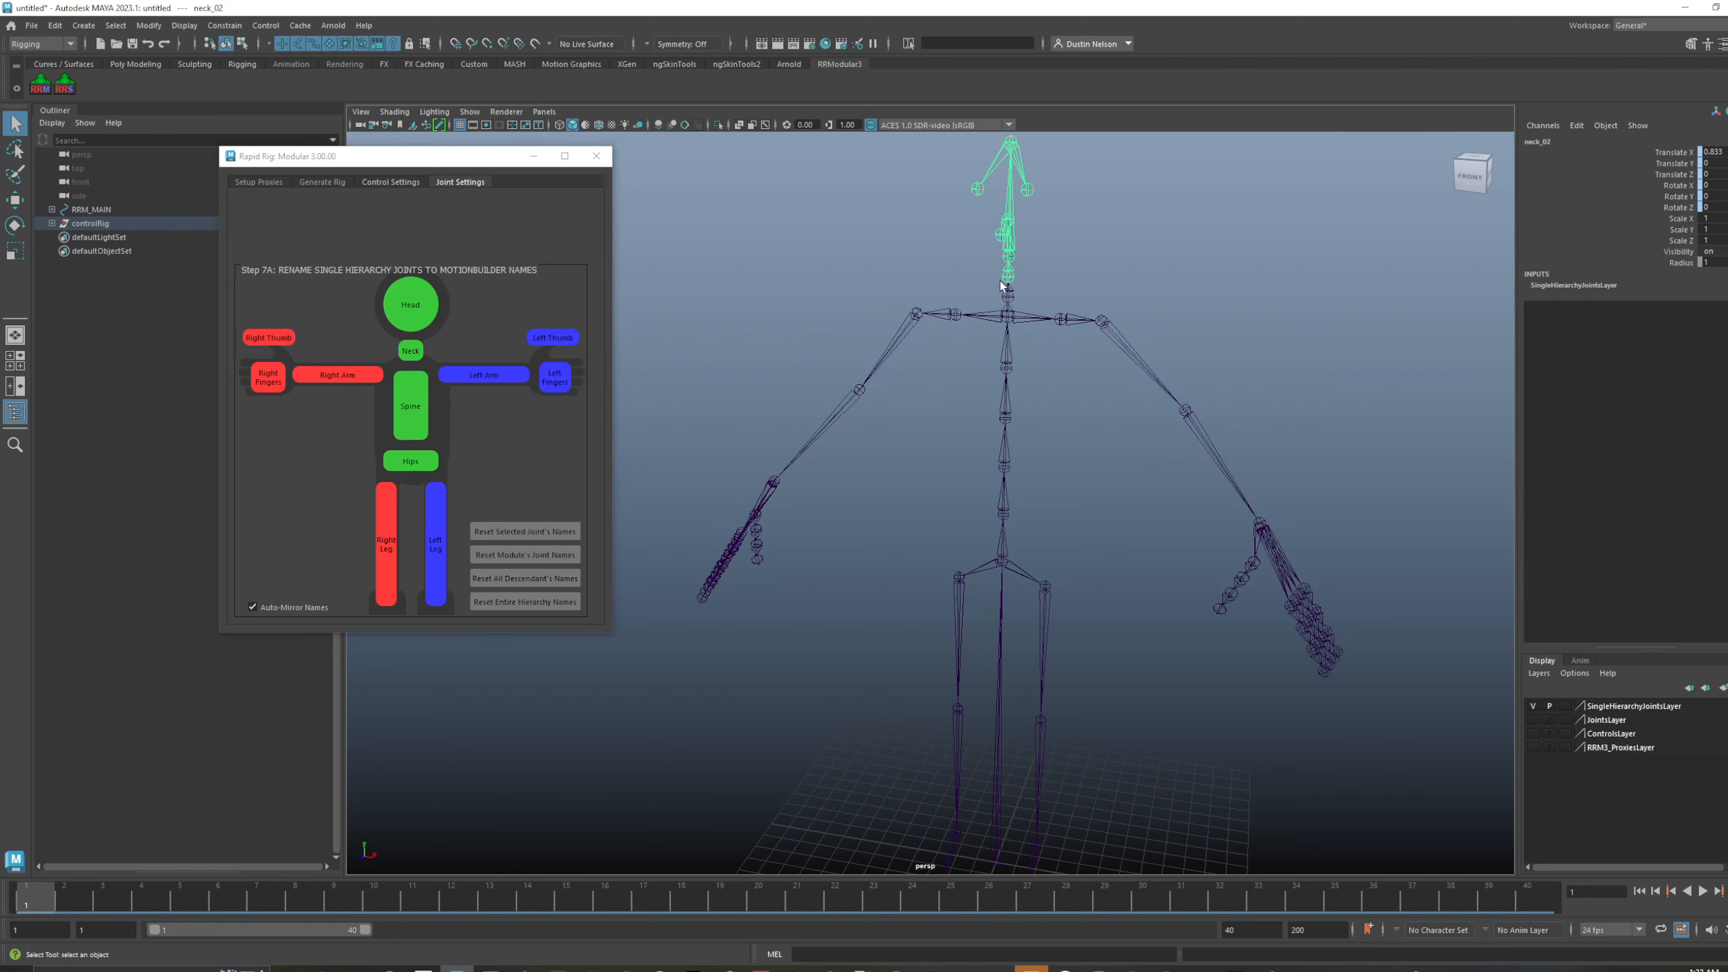
click(411, 350)
click(1004, 211)
- Rename the left index, middle, ring and pinky base joints to MotionBuilder finger names, declining the metacarpal "in" naming
alt+drag(1275, 589, 1165, 613)
alt+middle_drag(1165, 613, 1004, 495)
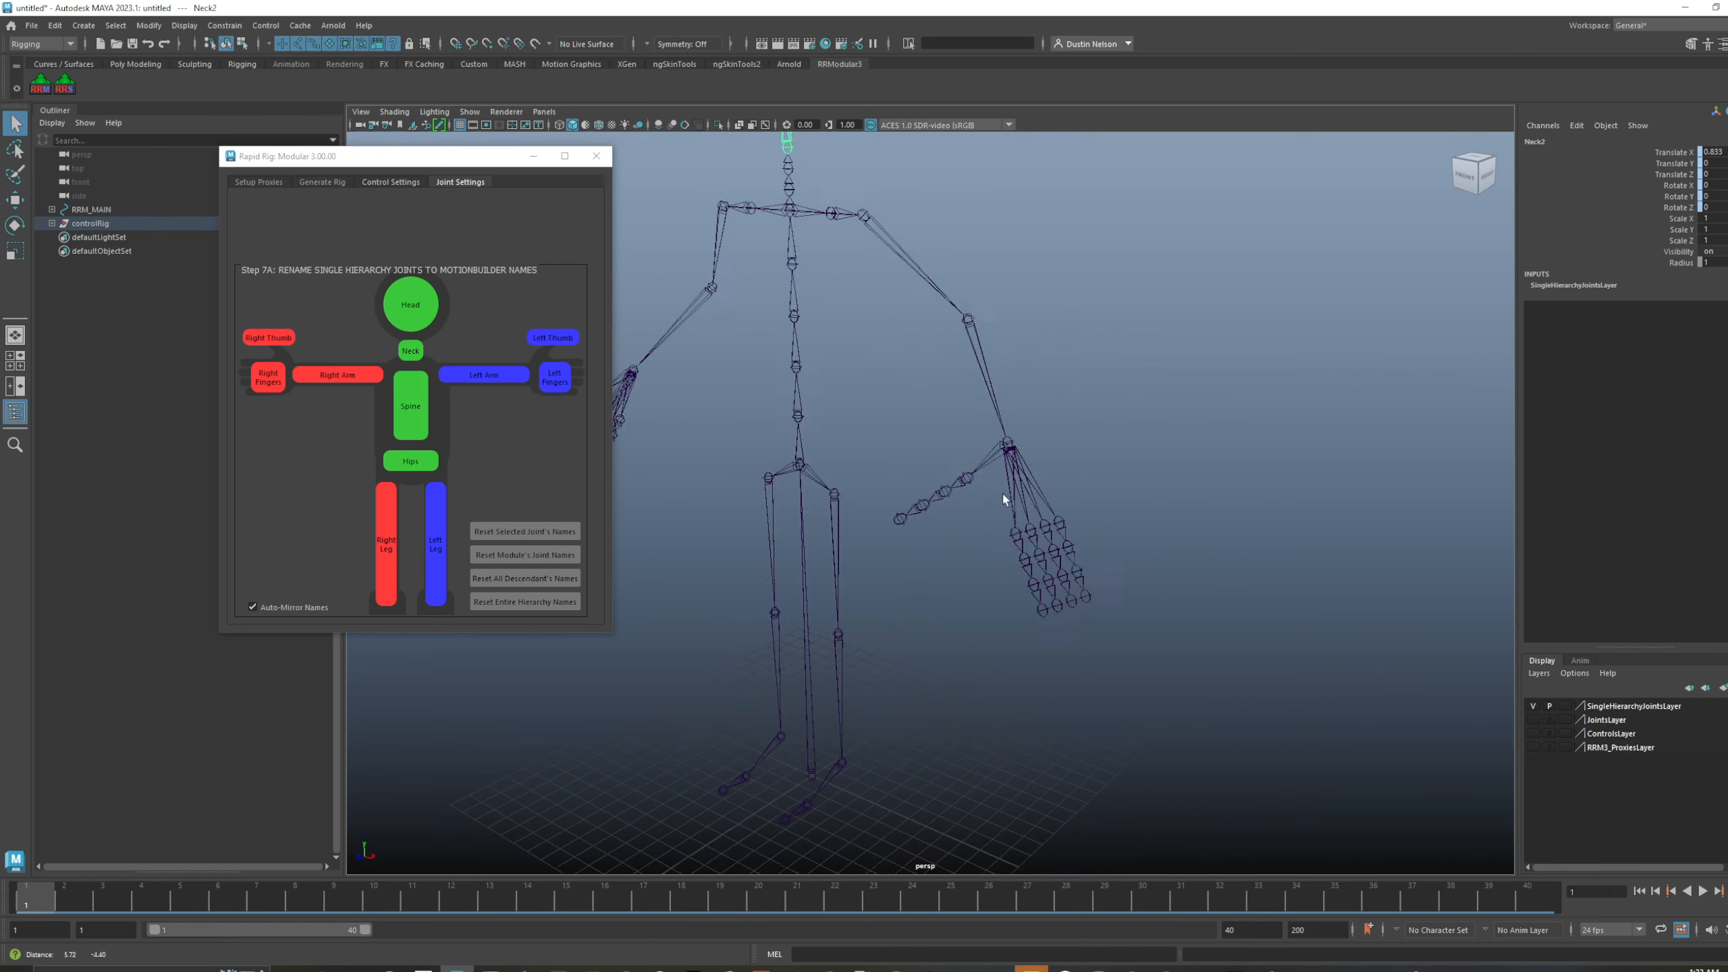
click(1018, 530)
shift+click(1034, 528)
shift+click(1046, 525)
shift+click(1061, 522)
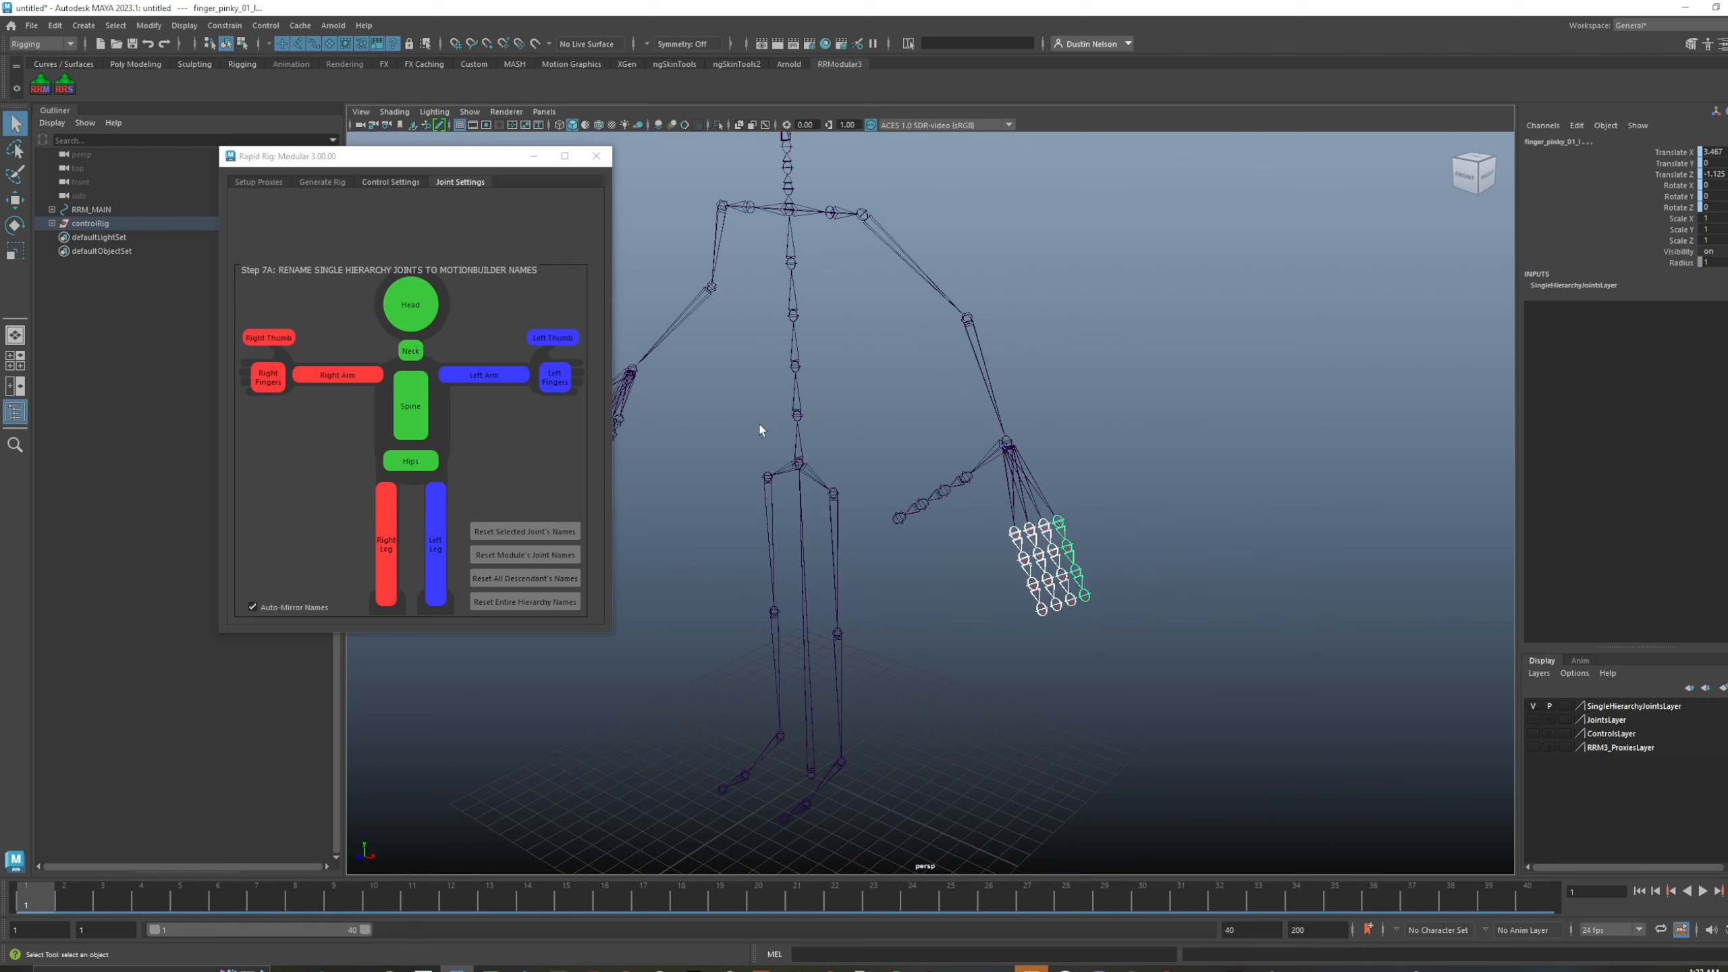
click(555, 380)
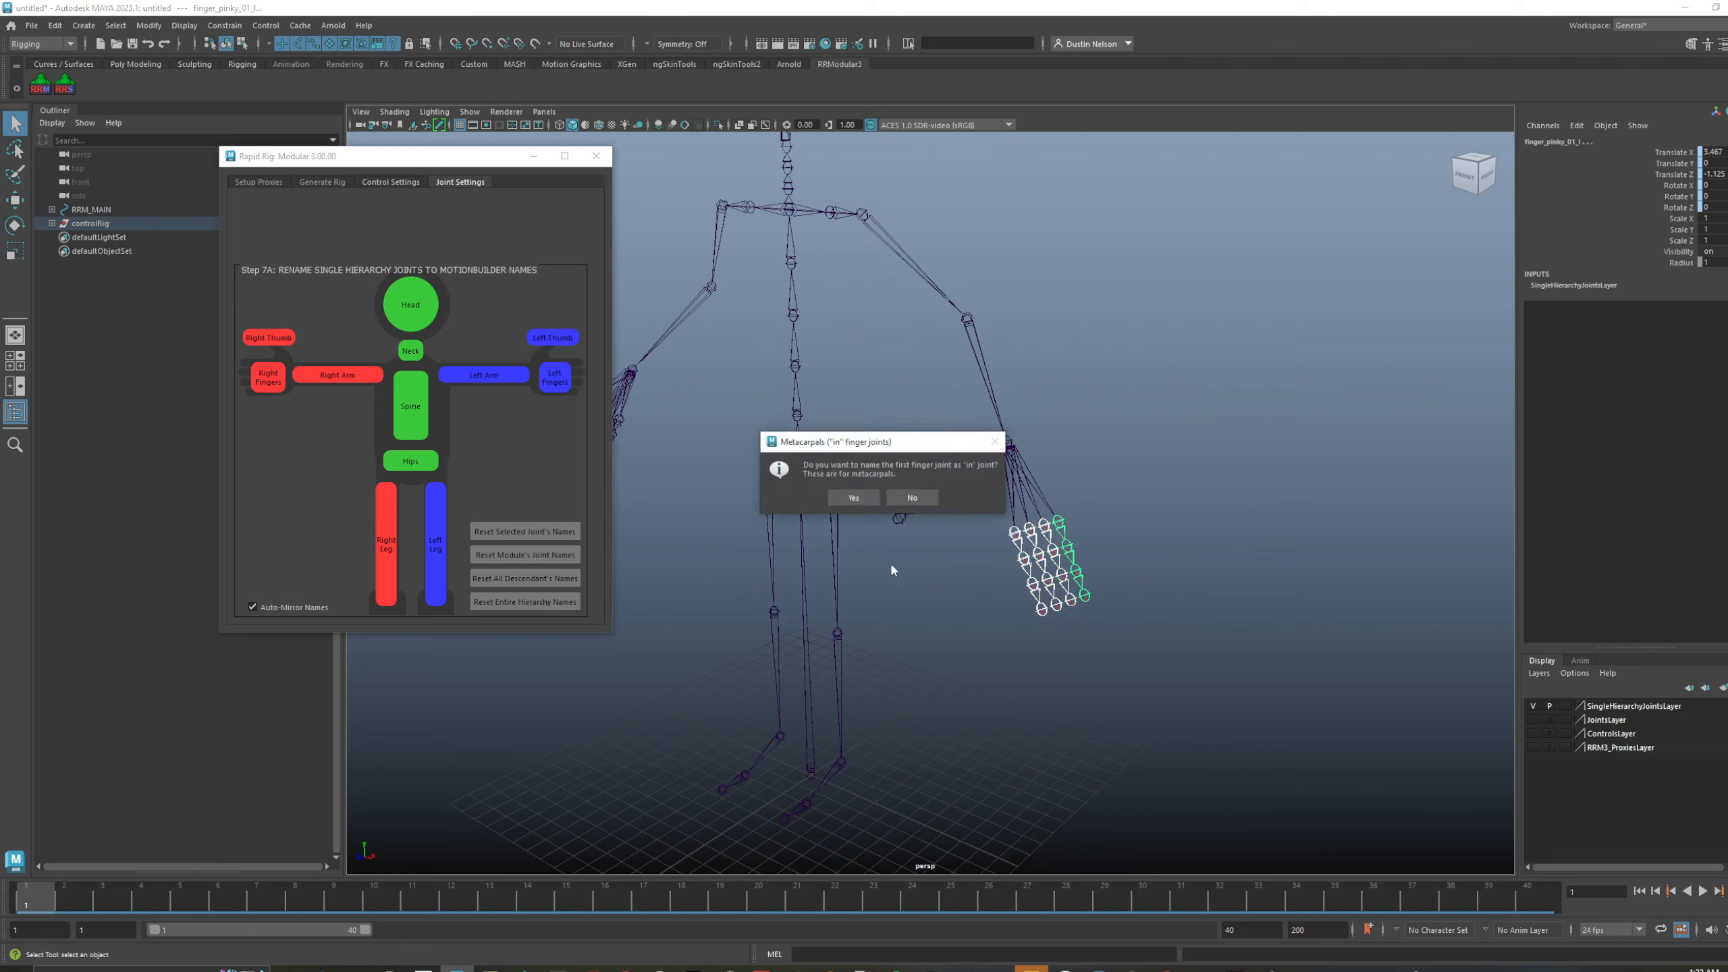
click(929, 500)
- Select the left middle, ring and pinky base joints one at a time to check their names
click(997, 521)
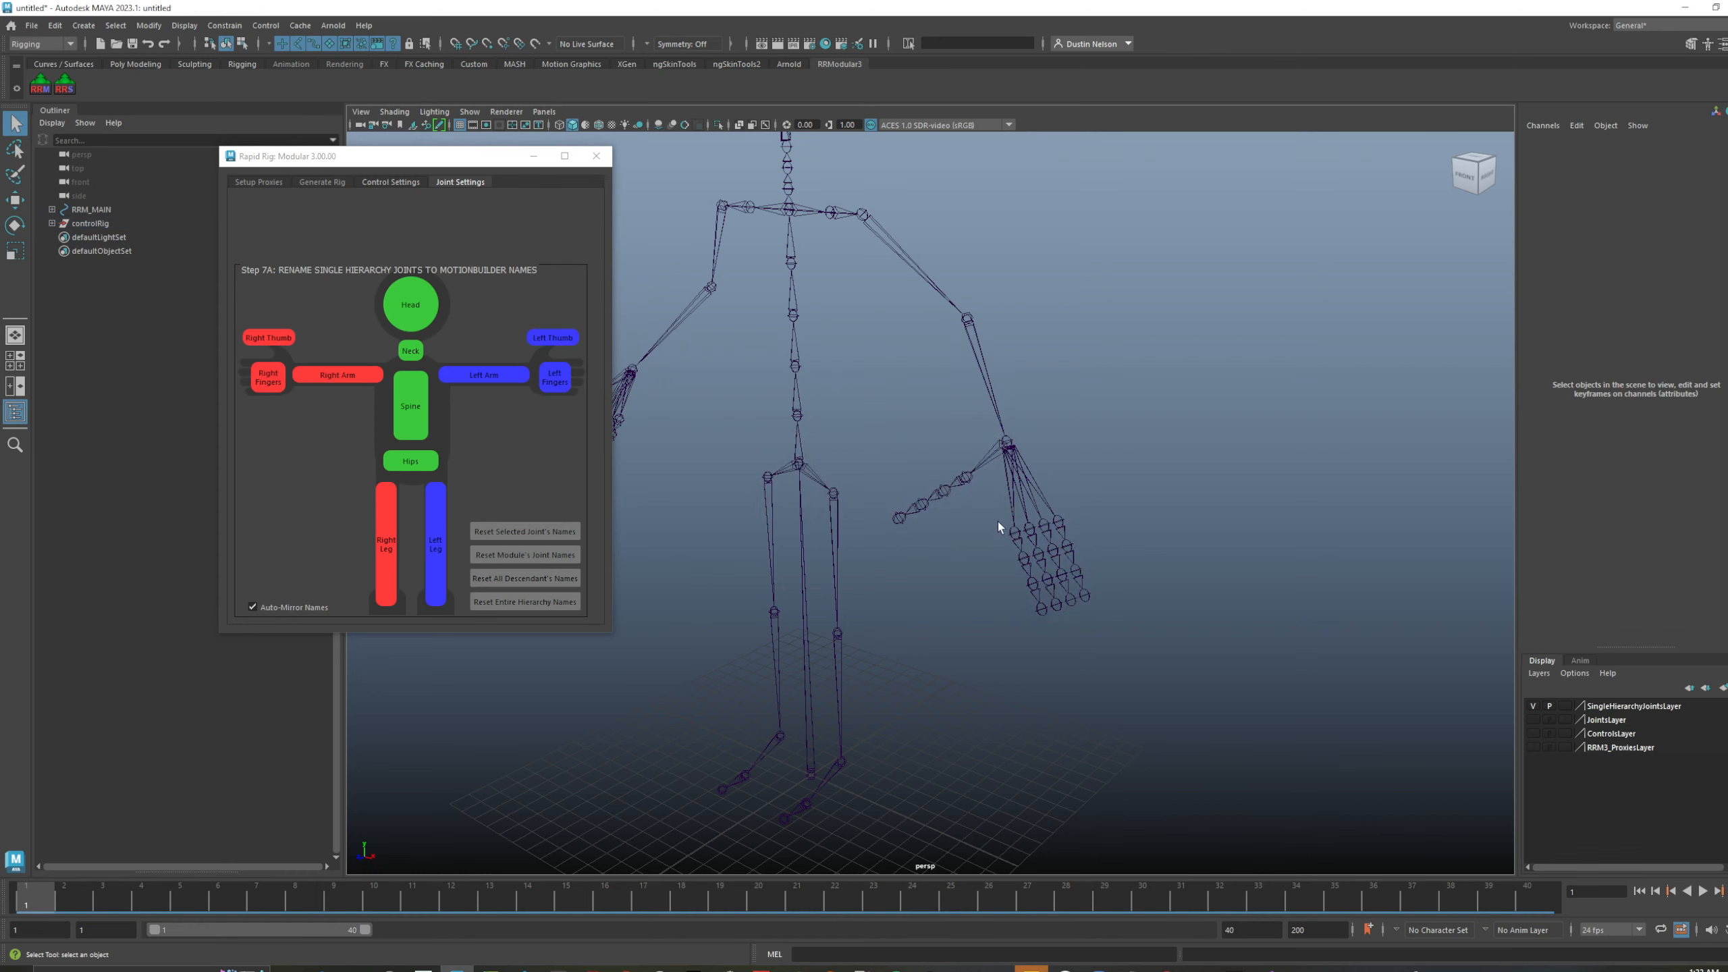
click(1041, 535)
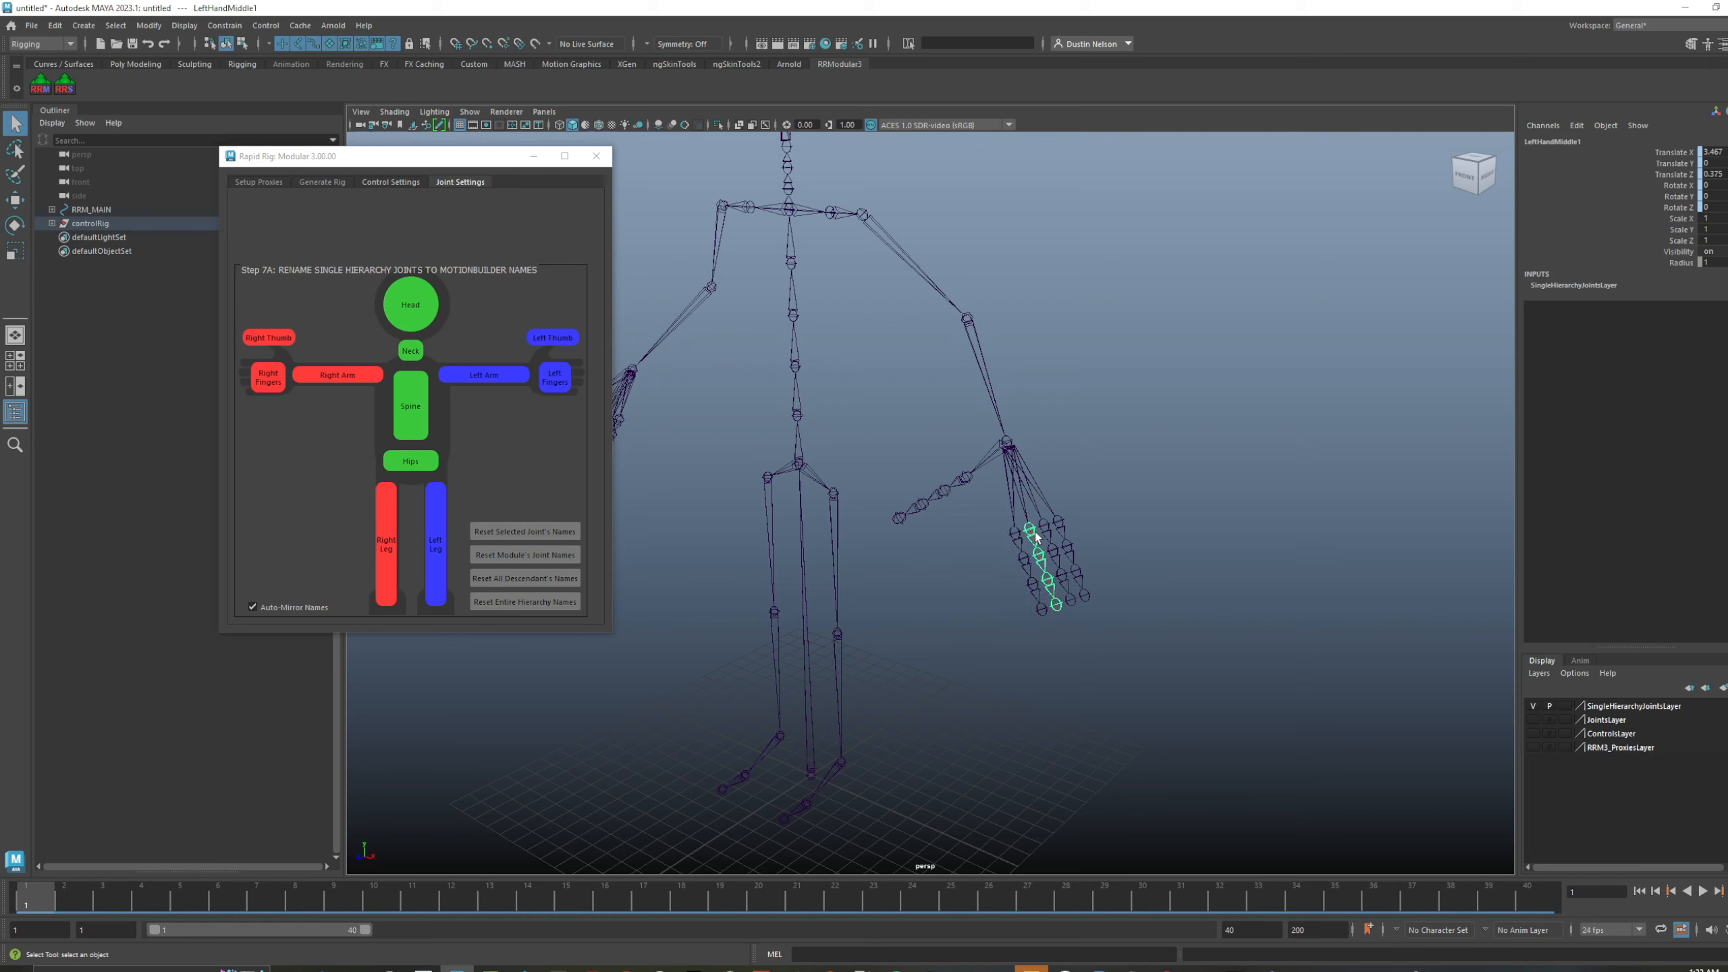
click(1044, 530)
click(1057, 524)
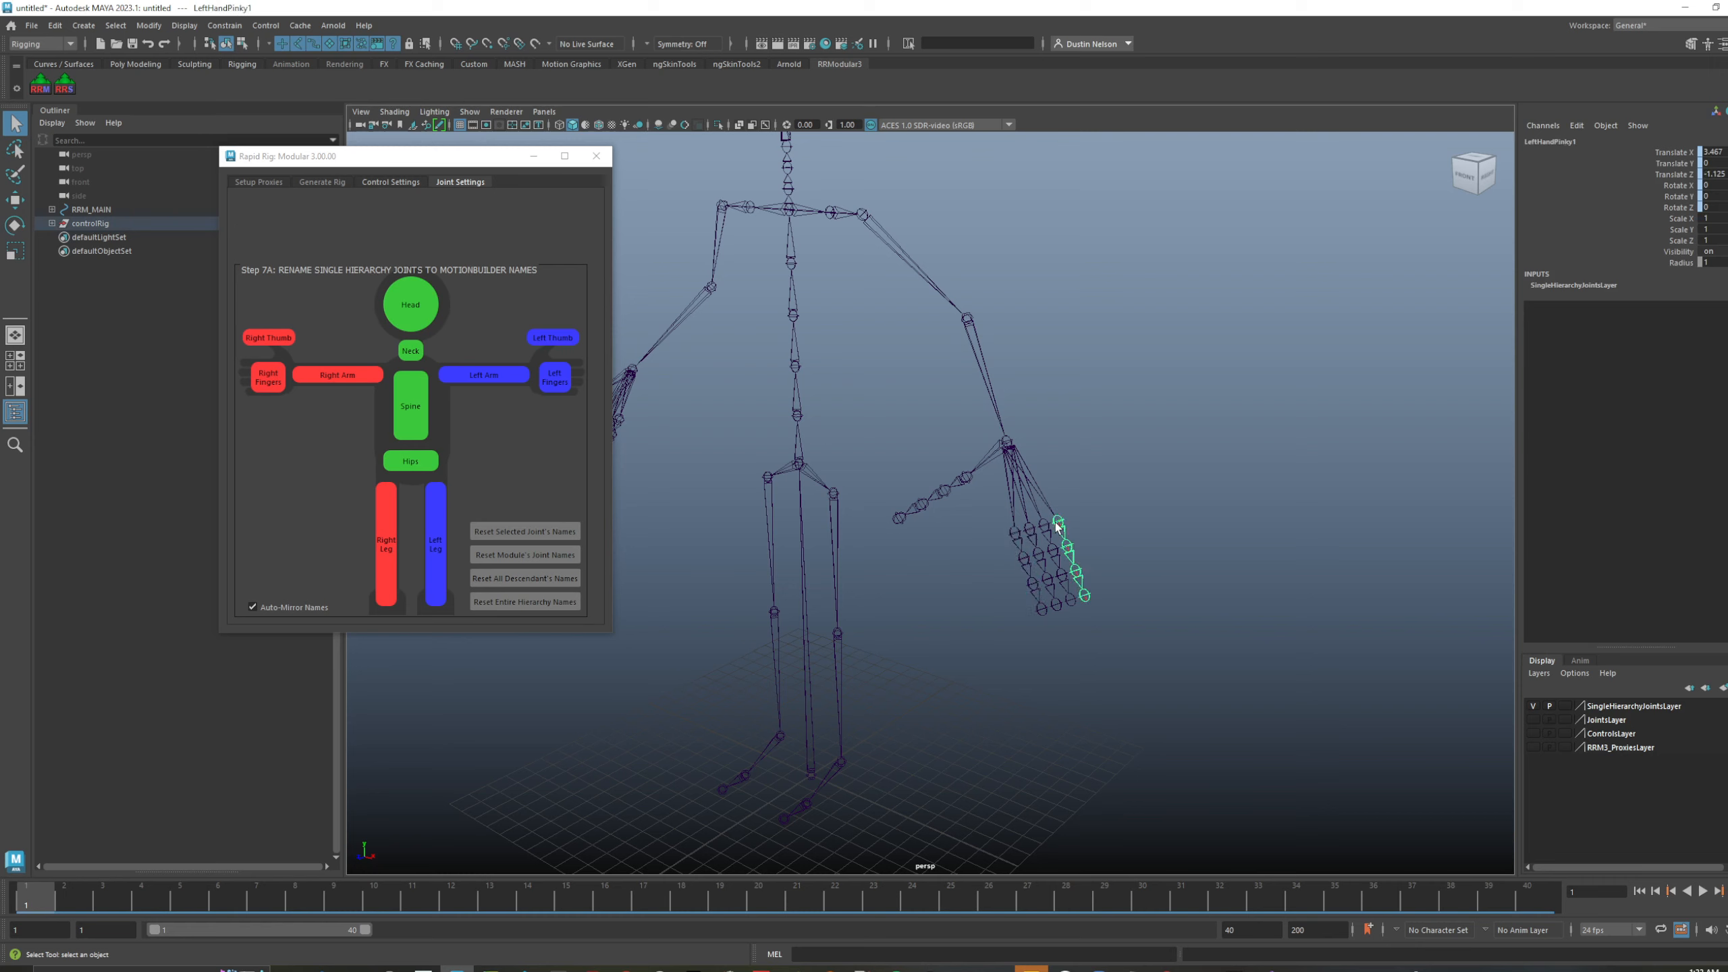
- Rename the left thumb joint to its MotionBuilder name with mirrored naming, and select the right hand's joints to check their names
click(958, 478)
click(564, 340)
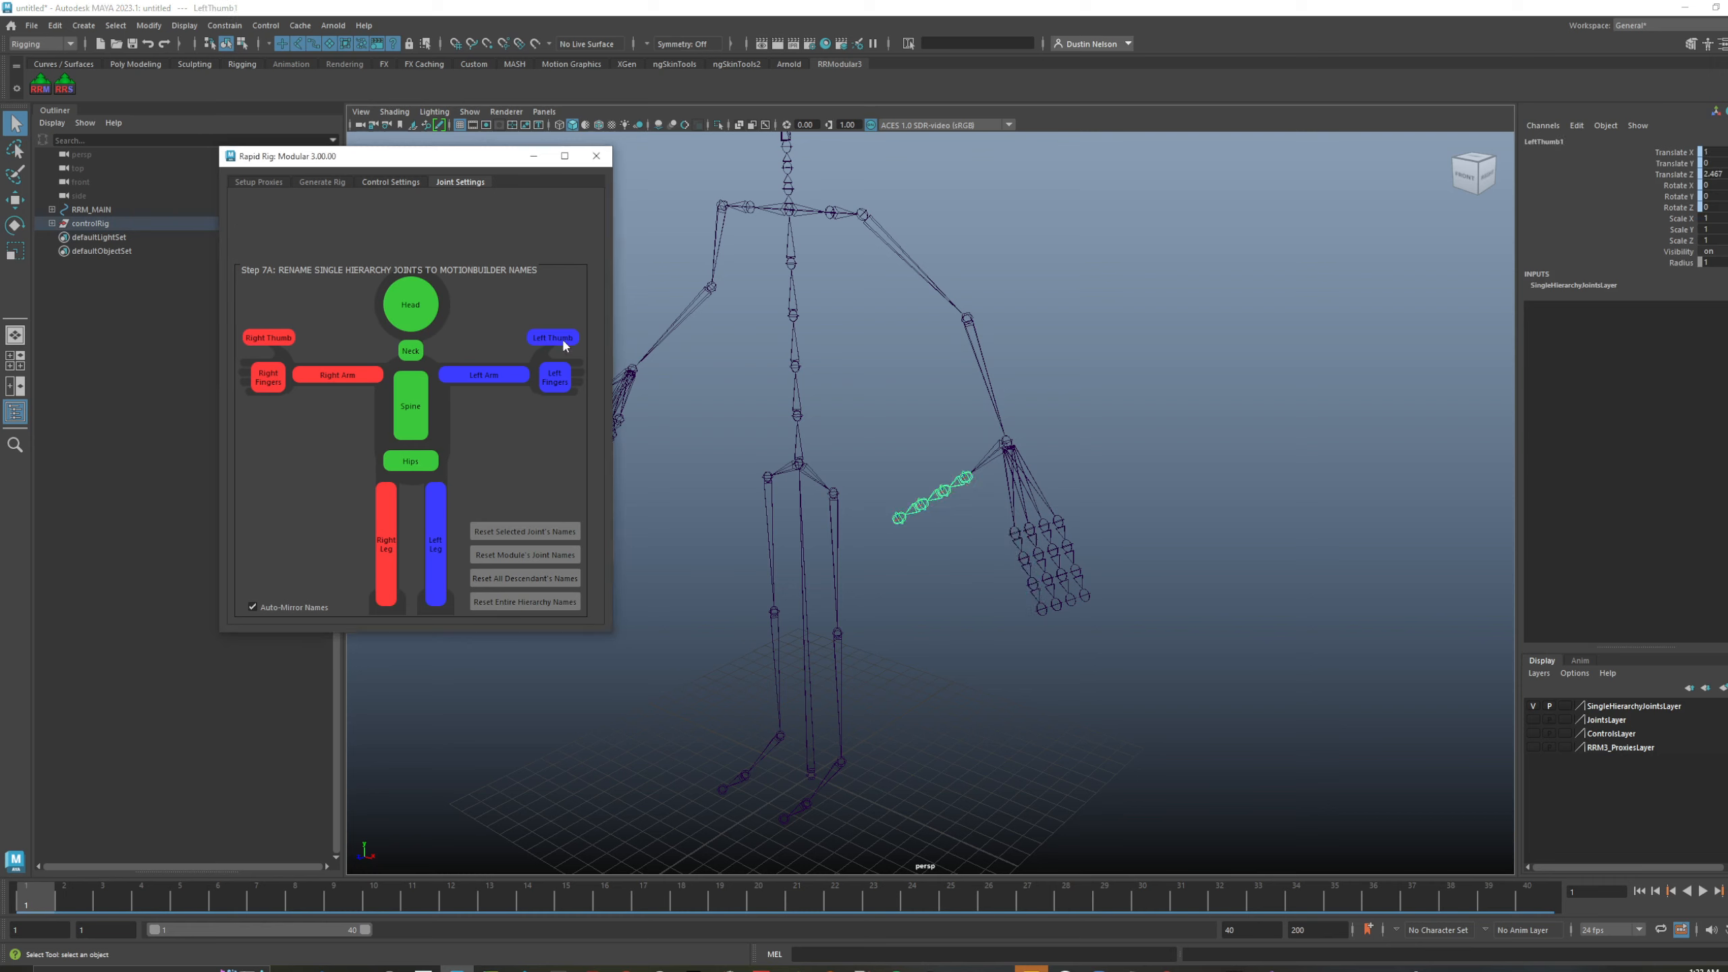
alt+drag(789, 460, 888, 470)
alt+middle_drag(888, 470, 1030, 475)
alt+drag(842, 455, 875, 498)
click(897, 460)
click(883, 507)
click(875, 503)
click(861, 503)
- Display JointsLayer and ControlsLayer alongside the single hierarchy joints and clear the selection
scroll(810, 507, down, 5)
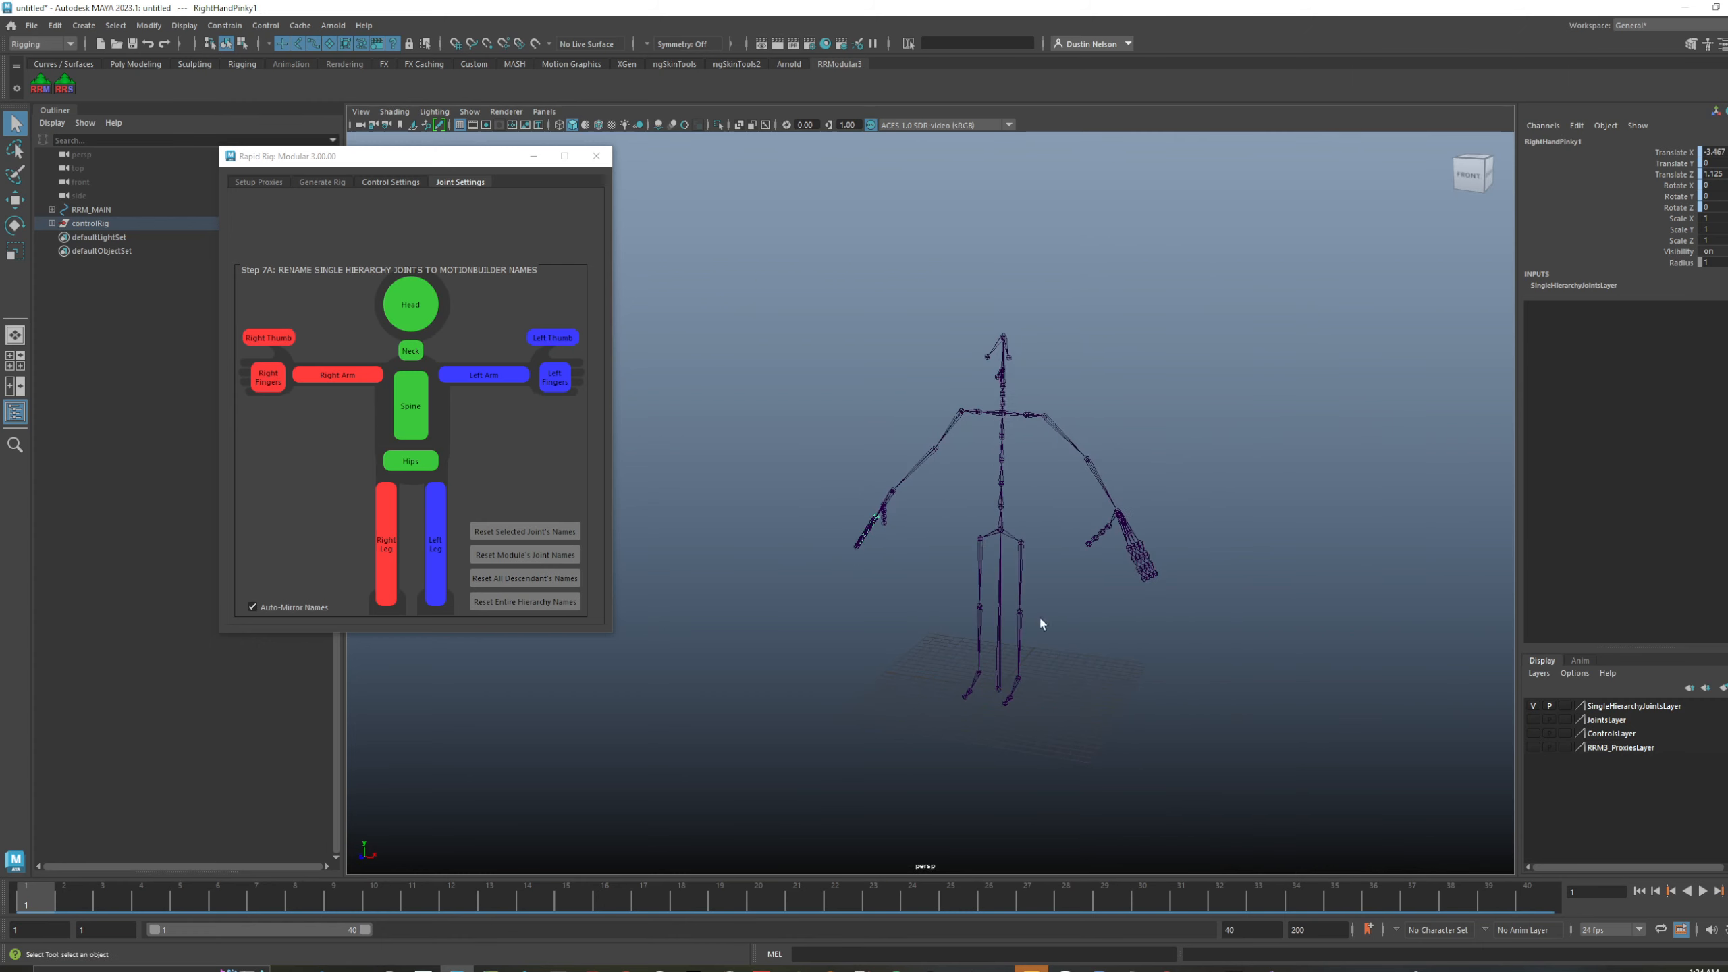
click(1533, 720)
click(1534, 733)
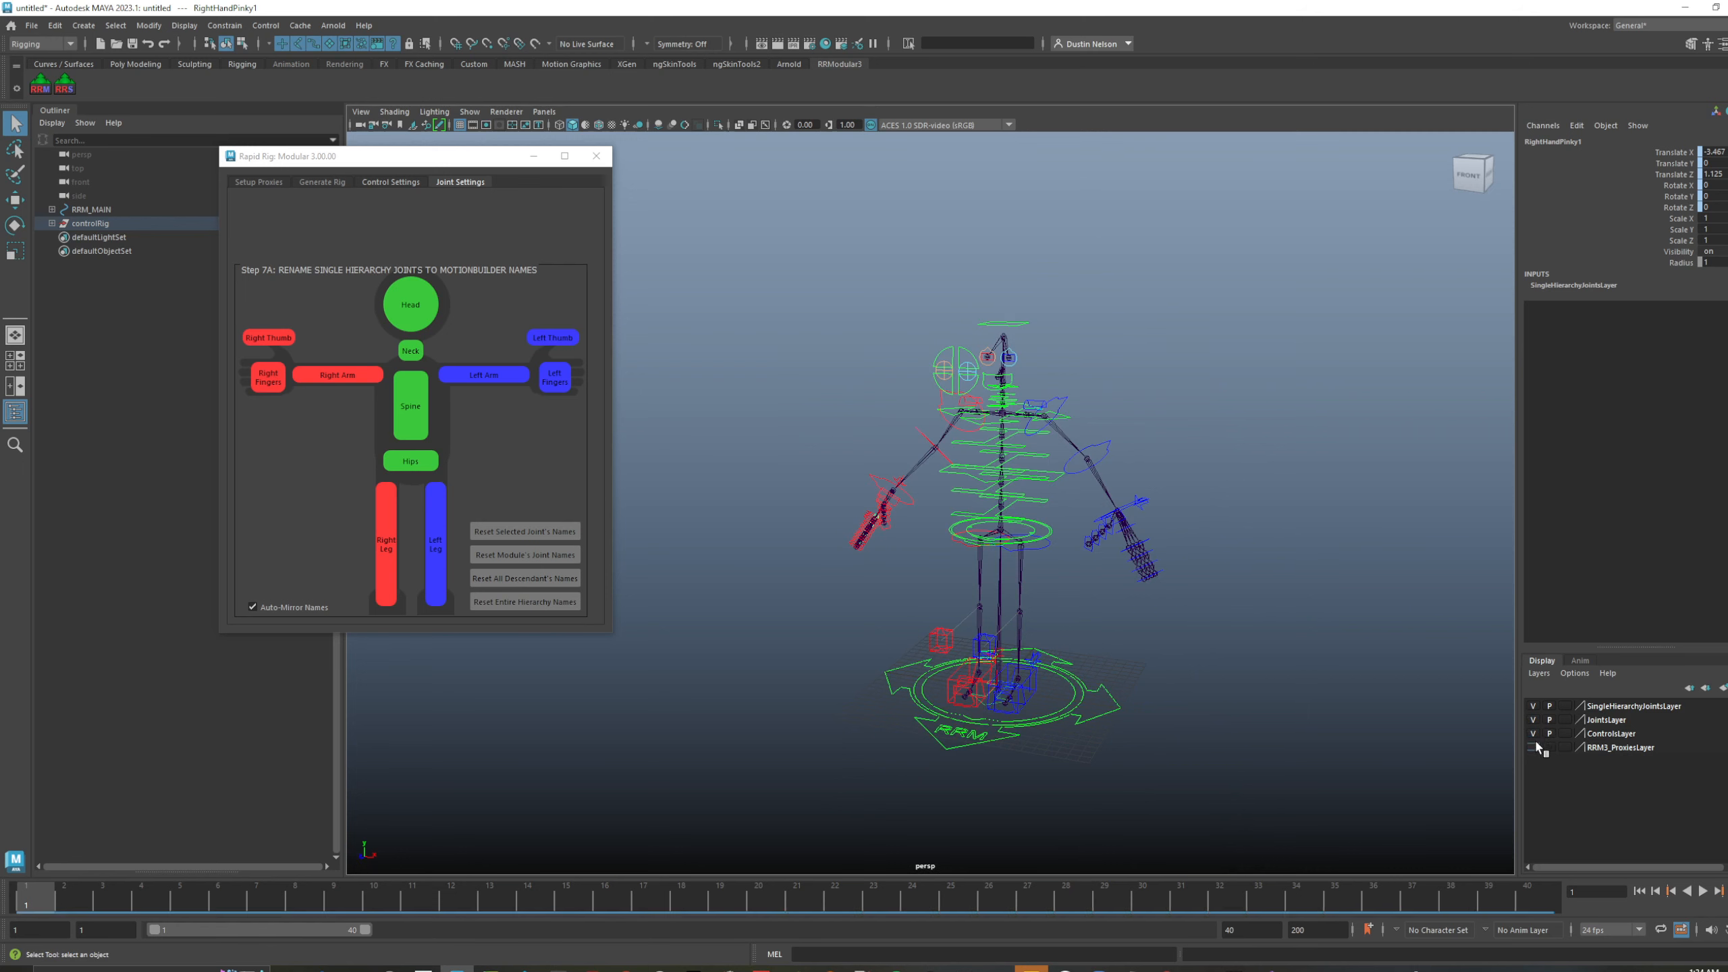
click(1181, 608)
- Look over the displayed rig controls, from the full figure to the left foot and the left hand
alt+drag(1181, 609, 844, 484)
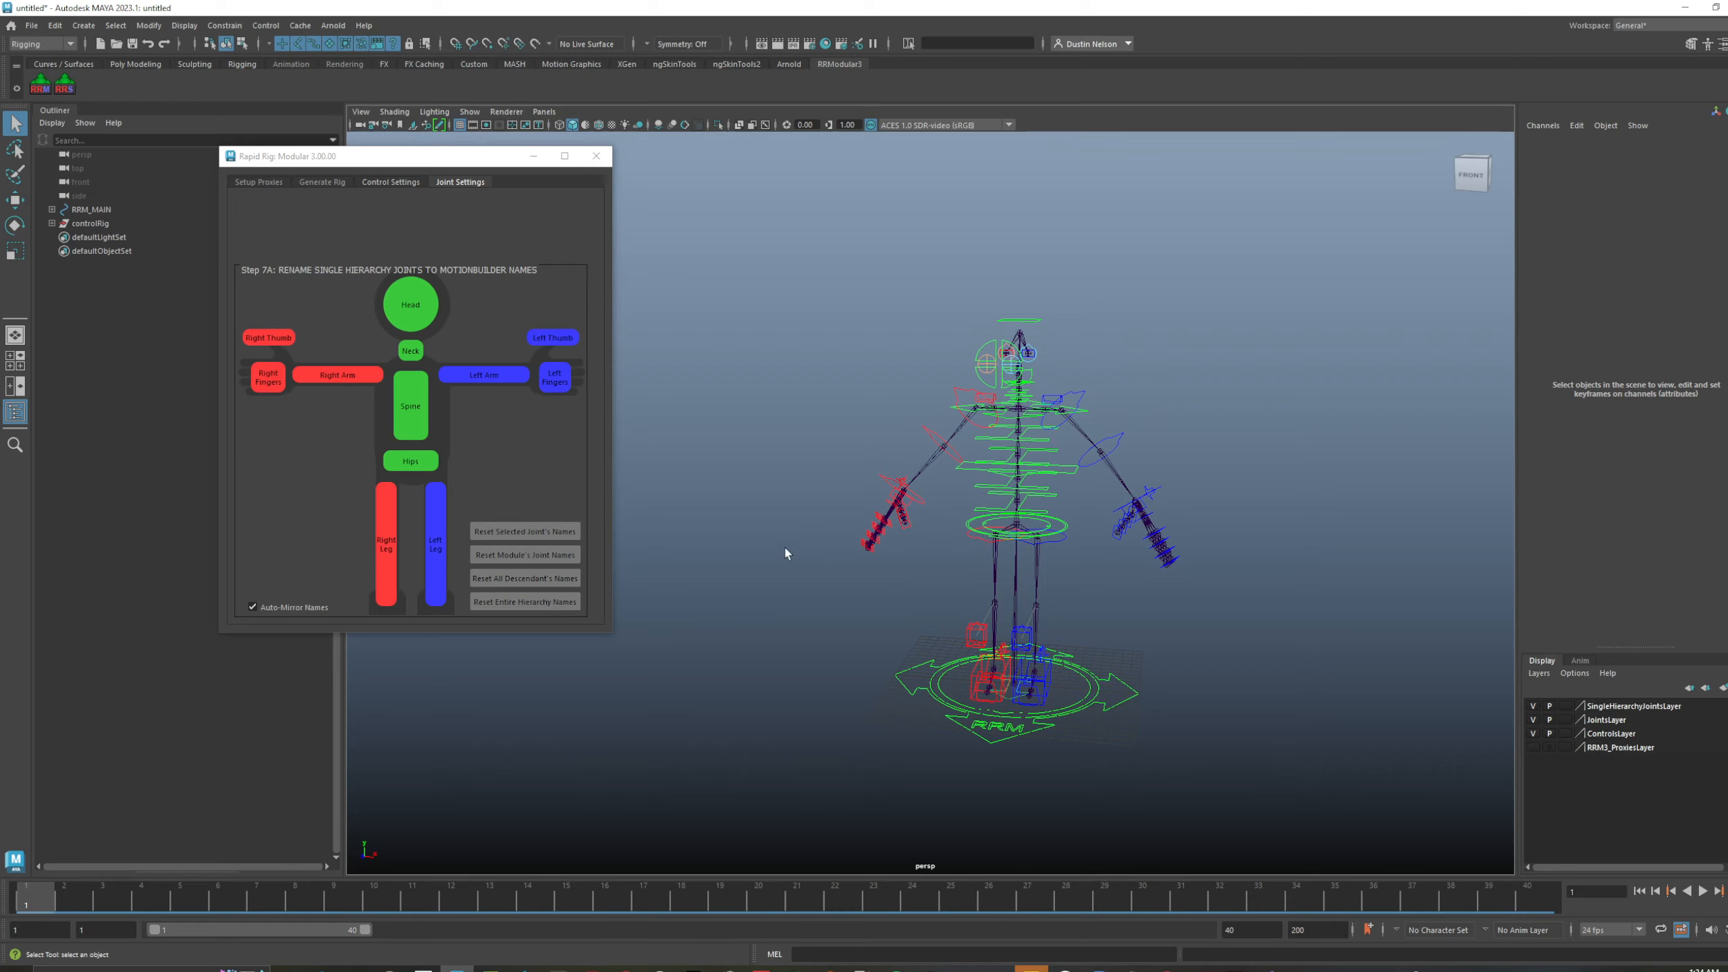
alt+drag(832, 534, 963, 529)
alt+right_drag(964, 529, 1104, 633)
alt+middle_drag(1041, 660, 931, 577)
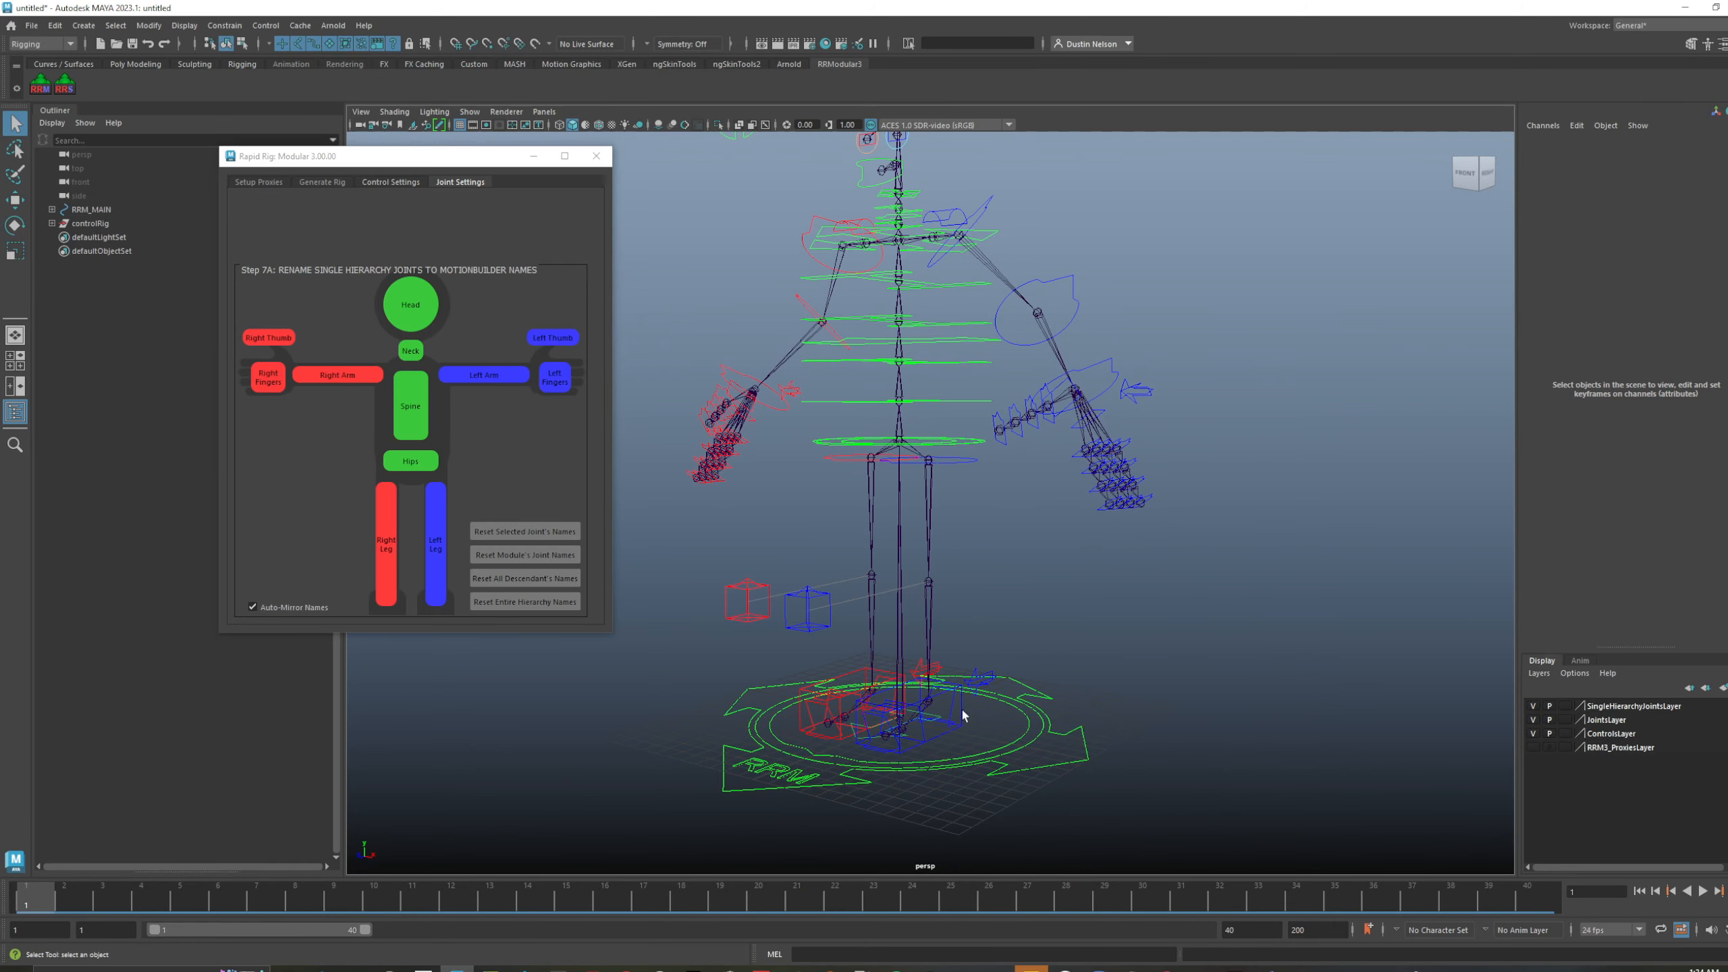
click(961, 710)
alt+drag(950, 715, 942, 707)
alt+right_drag(942, 707, 1014, 726)
alt+middle_drag(1014, 726, 1003, 686)
alt+middle_drag(1023, 367, 976, 467)
alt+right_drag(975, 466, 1106, 475)
- Select the left finger master control and the first two left pinky controls to compare their attributes
click(1099, 473)
alt+middle_drag(1098, 513, 1071, 510)
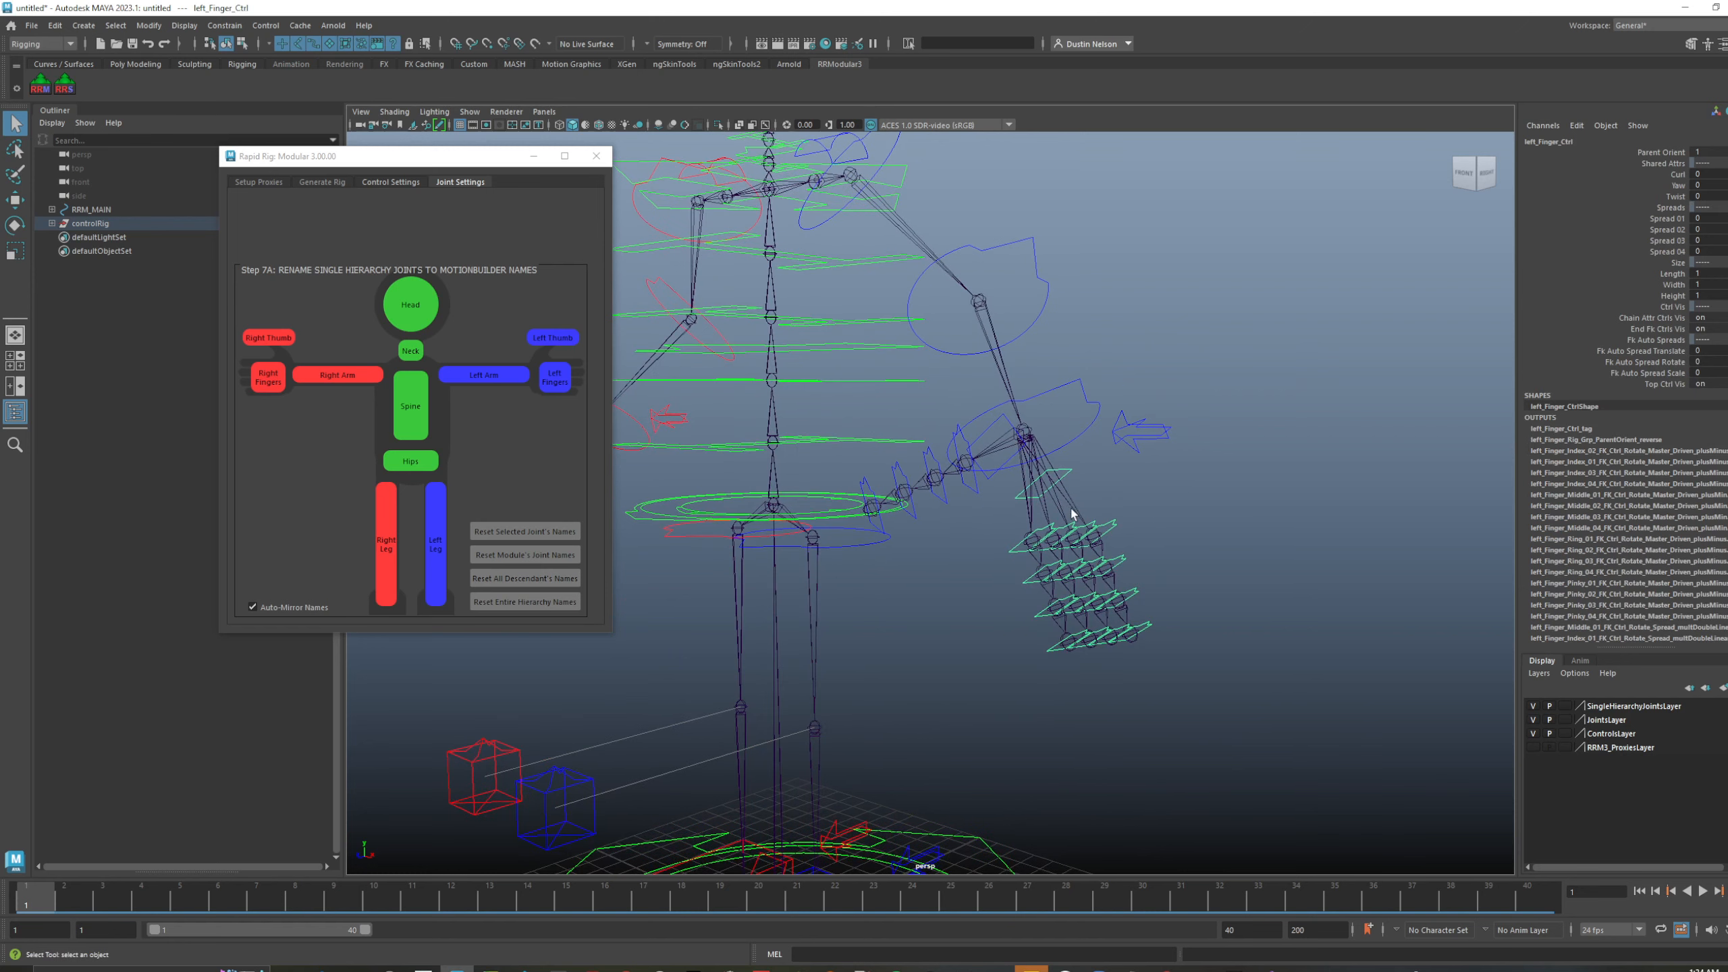
alt+drag(1072, 513, 1182, 469)
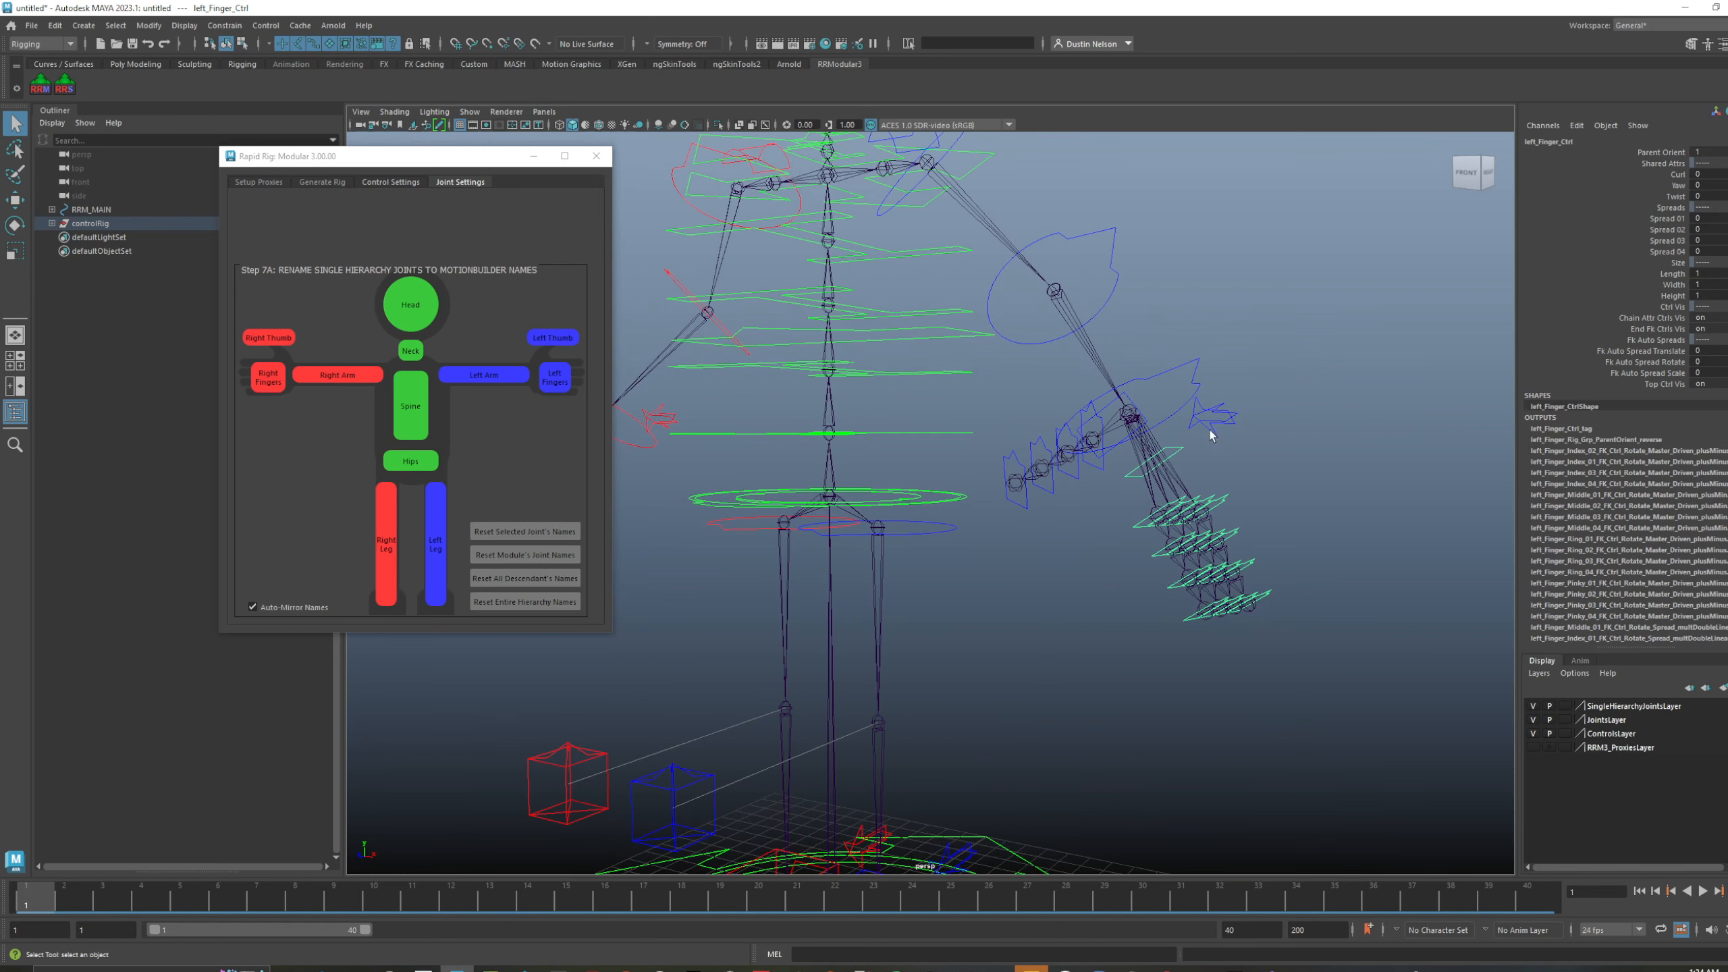
alt+middle_drag(1191, 454, 1124, 476)
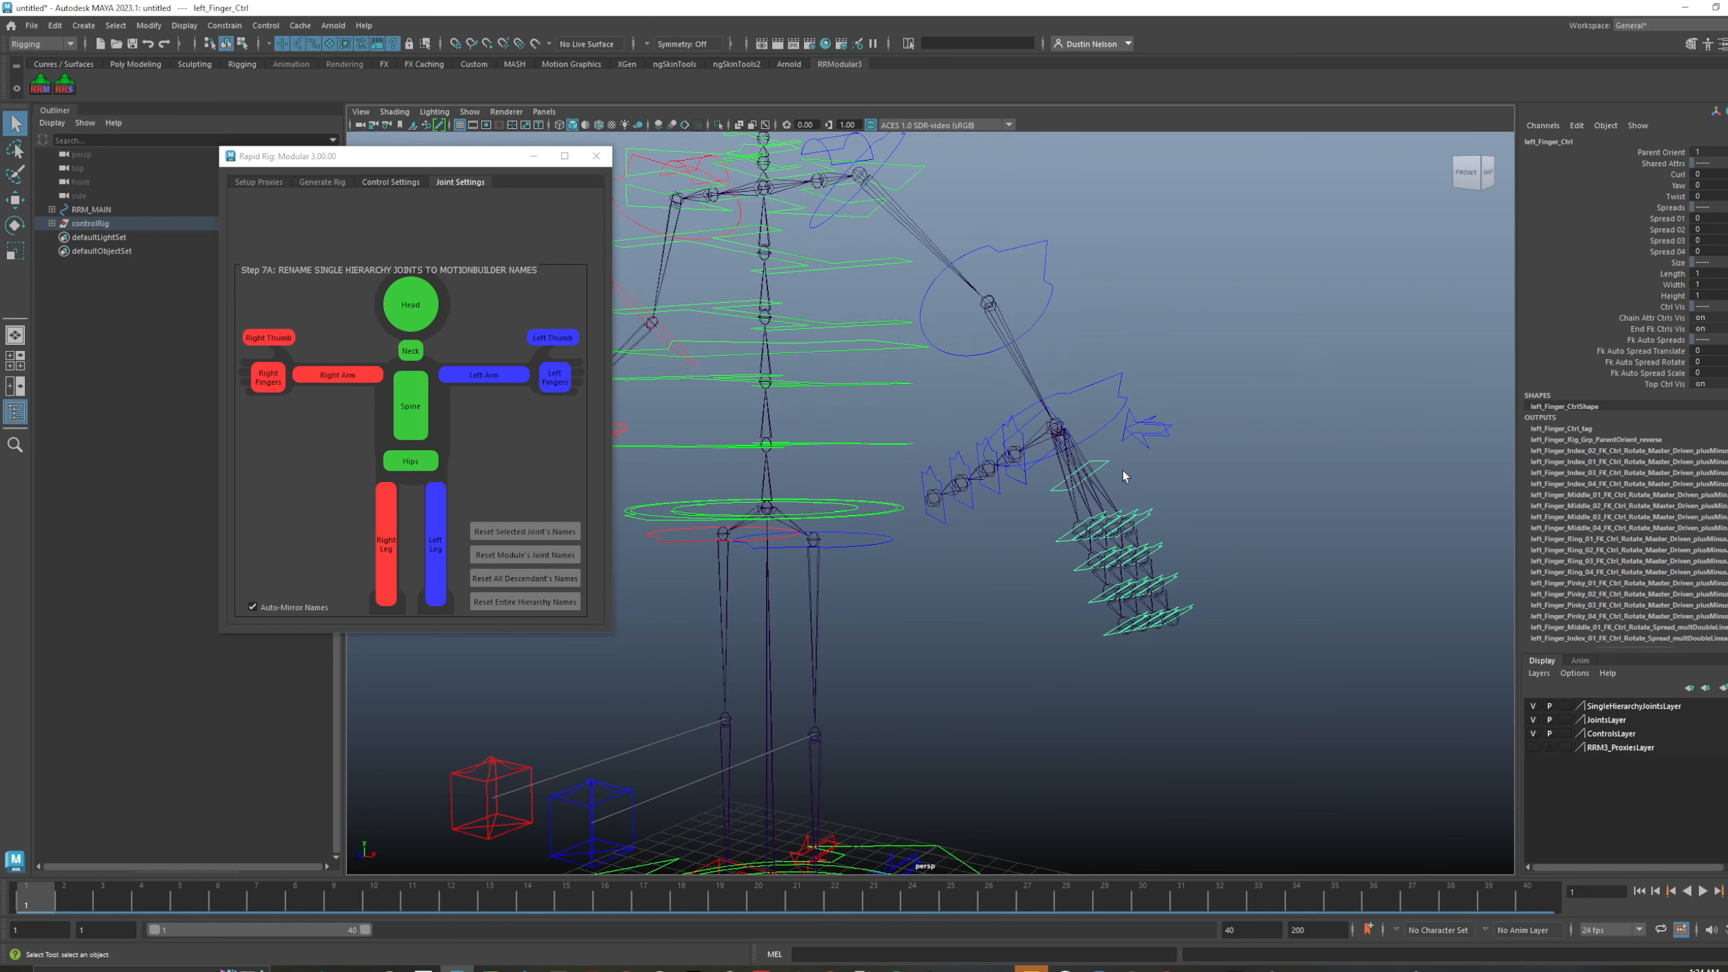
alt+right_drag(1011, 452, 1124, 502)
alt+middle_drag(1124, 502, 1039, 490)
click(1199, 521)
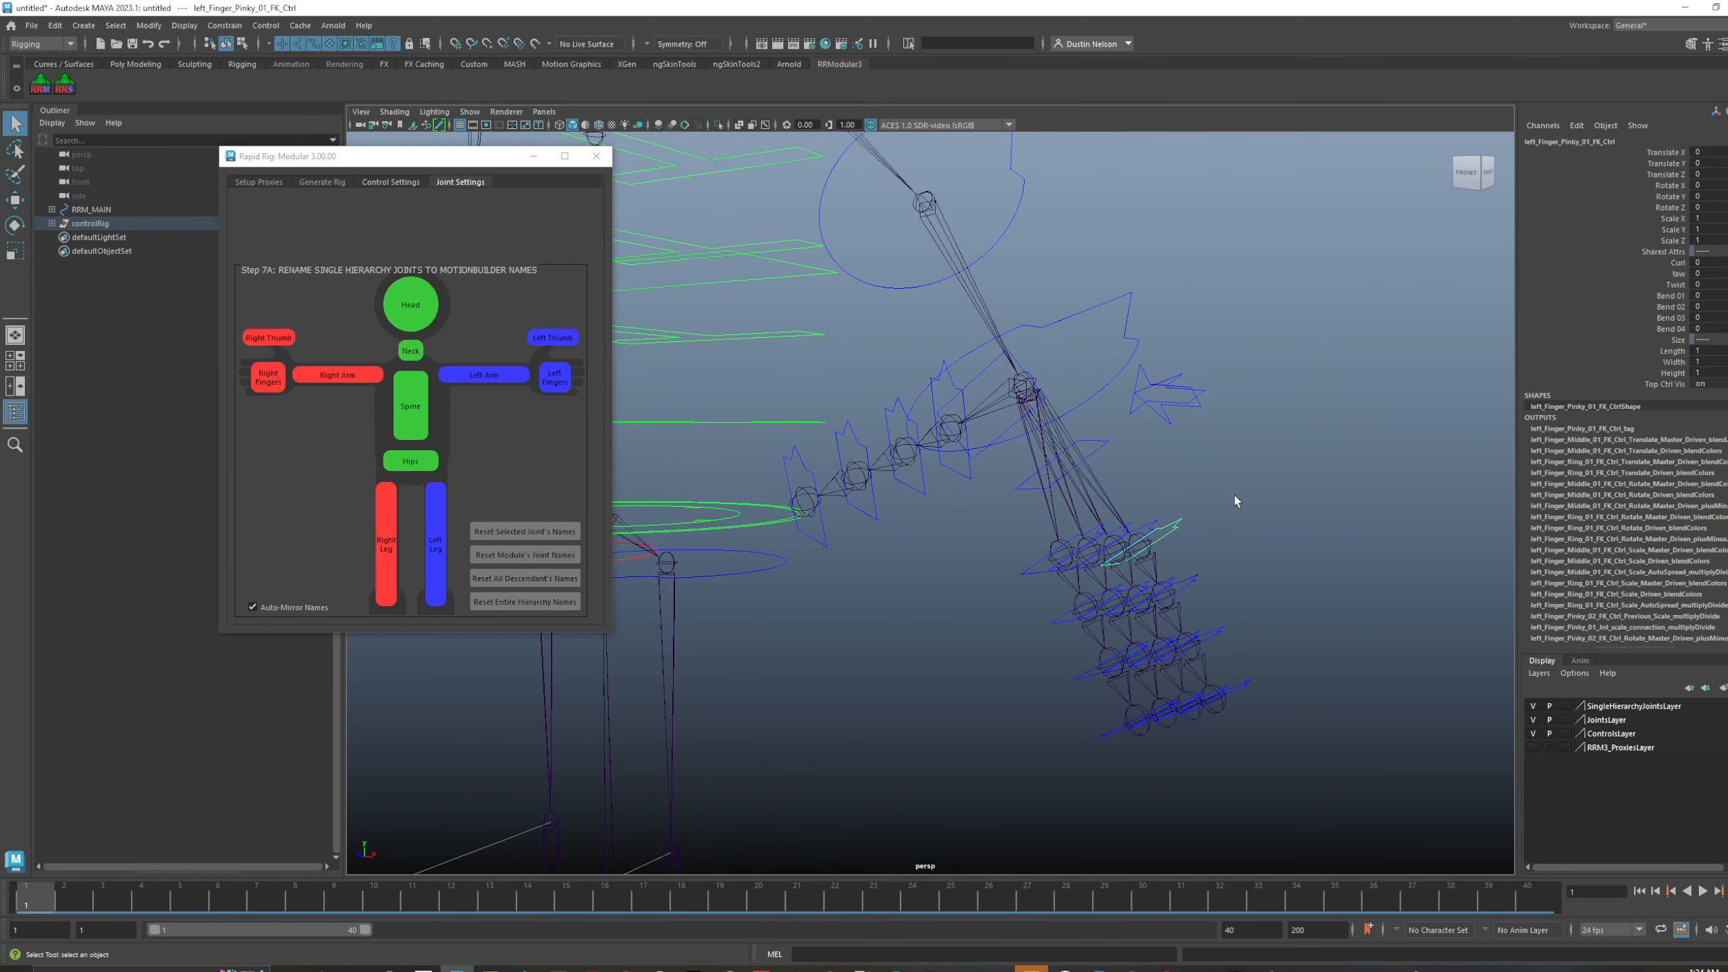
click(1200, 577)
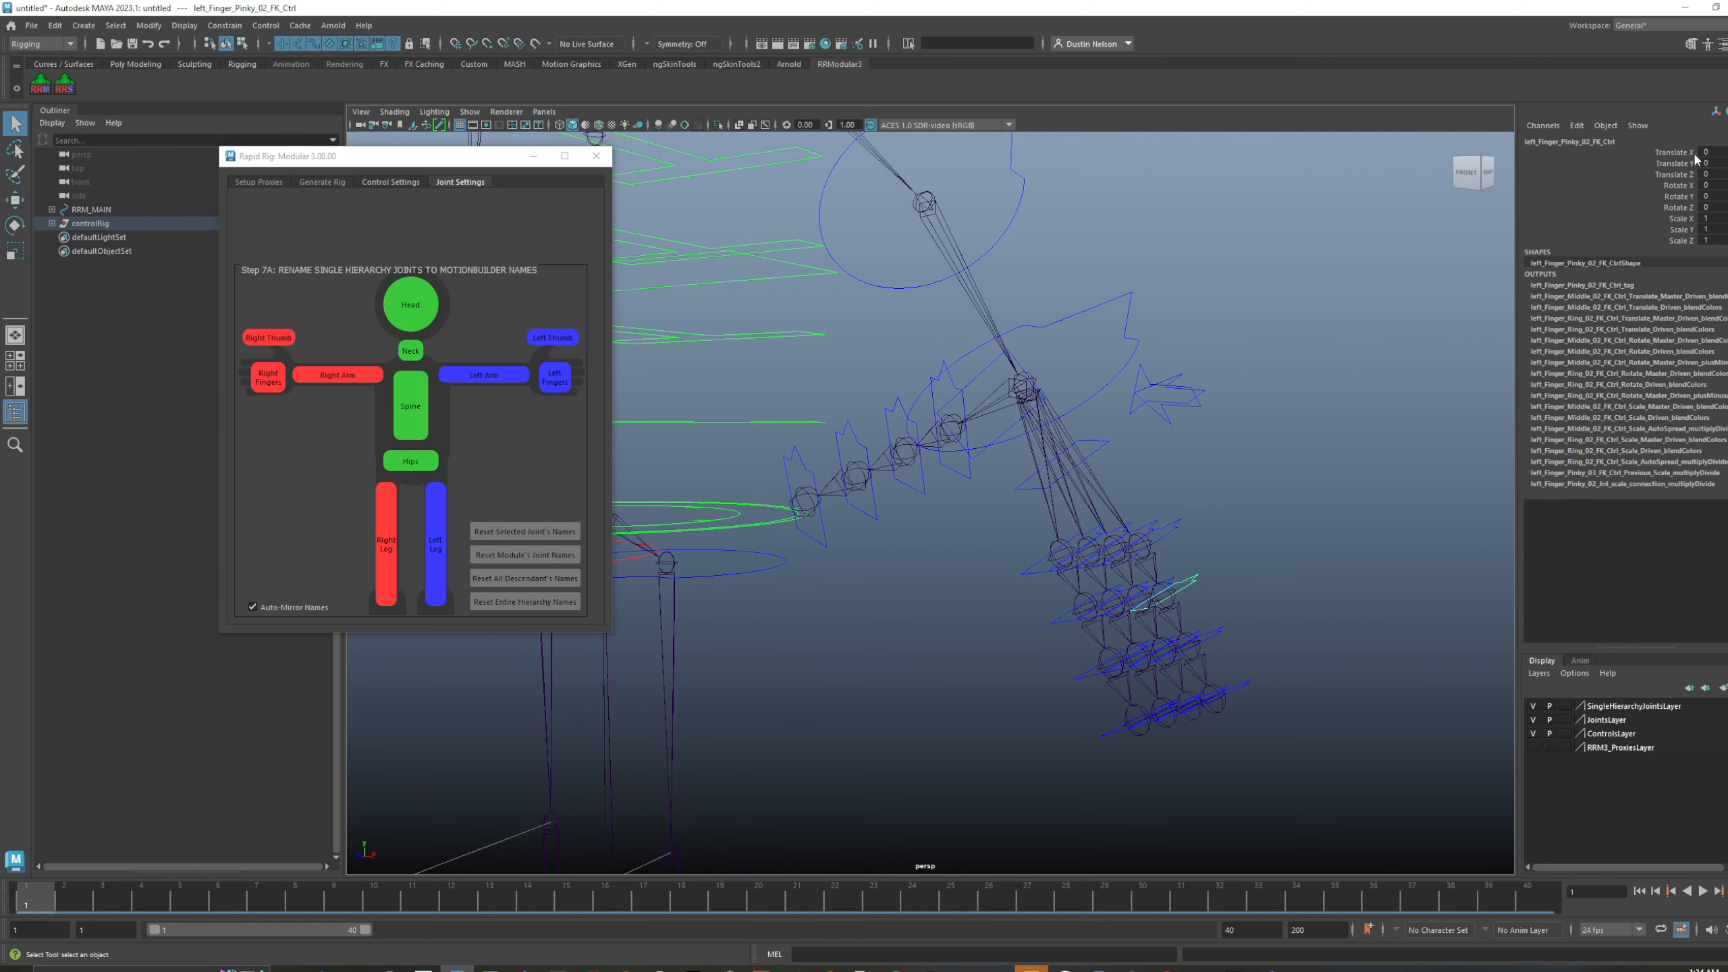
- Try the Curl and Yaw attributes on the first left pinky control, undoing each change
click(1190, 529)
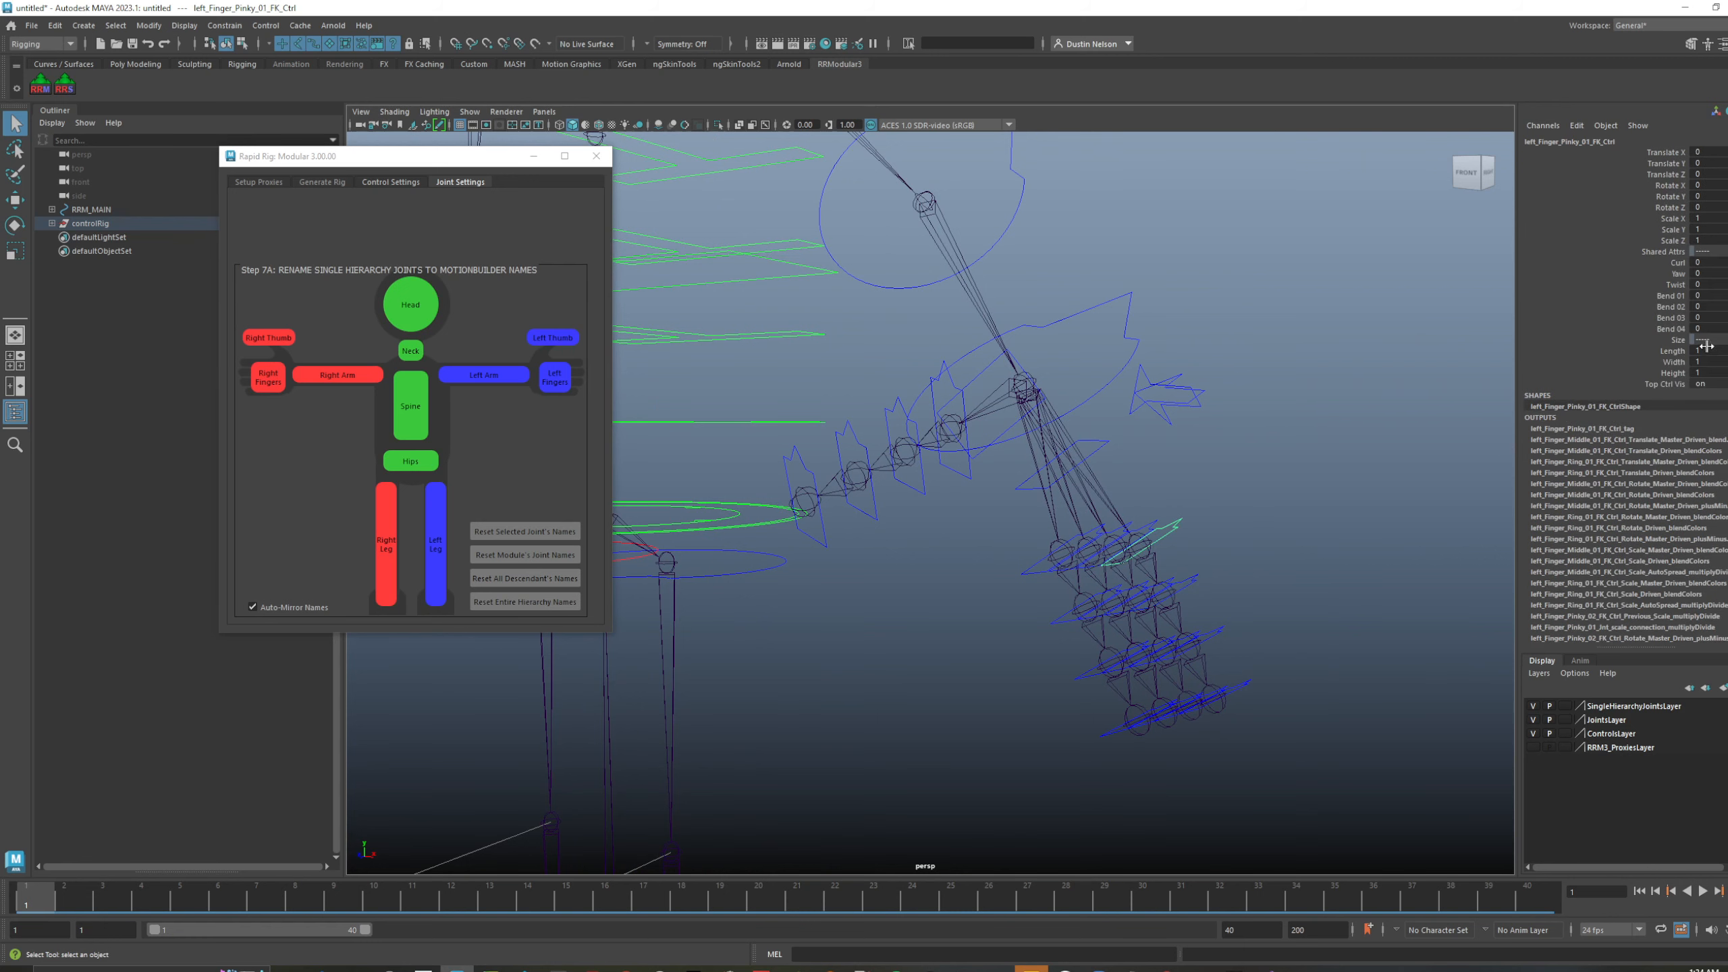
click(1676, 264)
middle_drag(1290, 332, 1370, 339)
key(ctrl+z)
click(1678, 274)
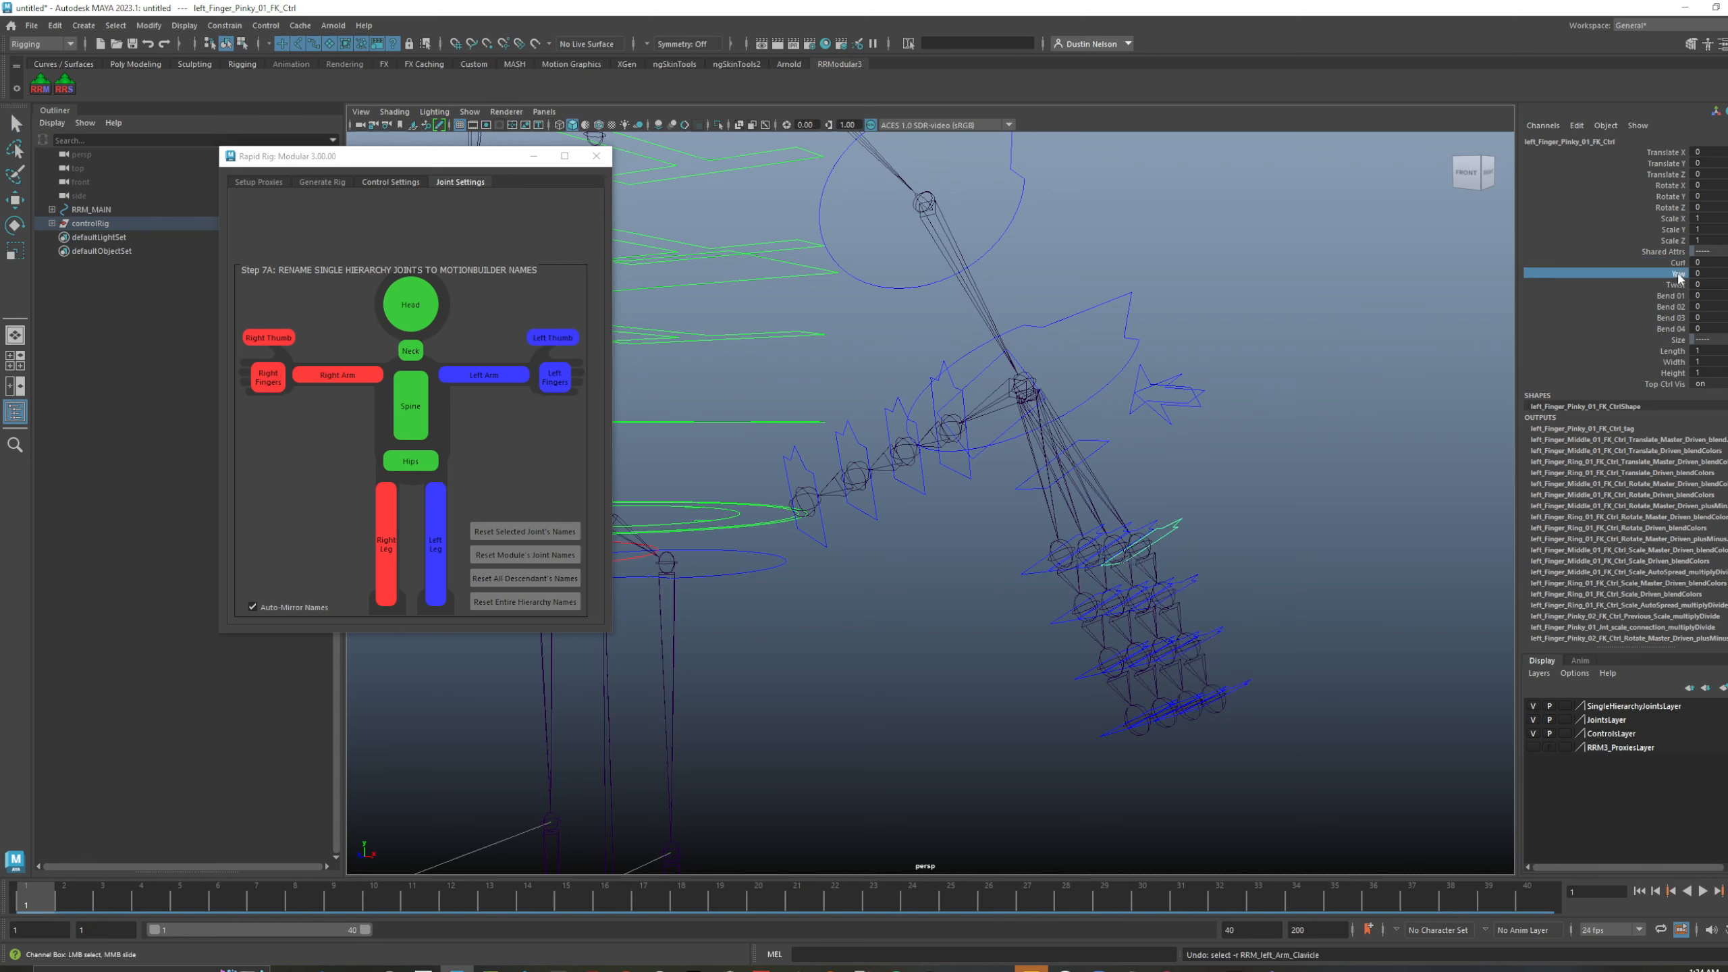
middle_drag(1233, 310, 1310, 418)
key(ctrl+z)
- Try the Twist attribute and once more the Curl attribute on the first left pinky control, undoing the changes
click(1683, 286)
key(ctrl+z)
scroll(1271, 513, down, 3)
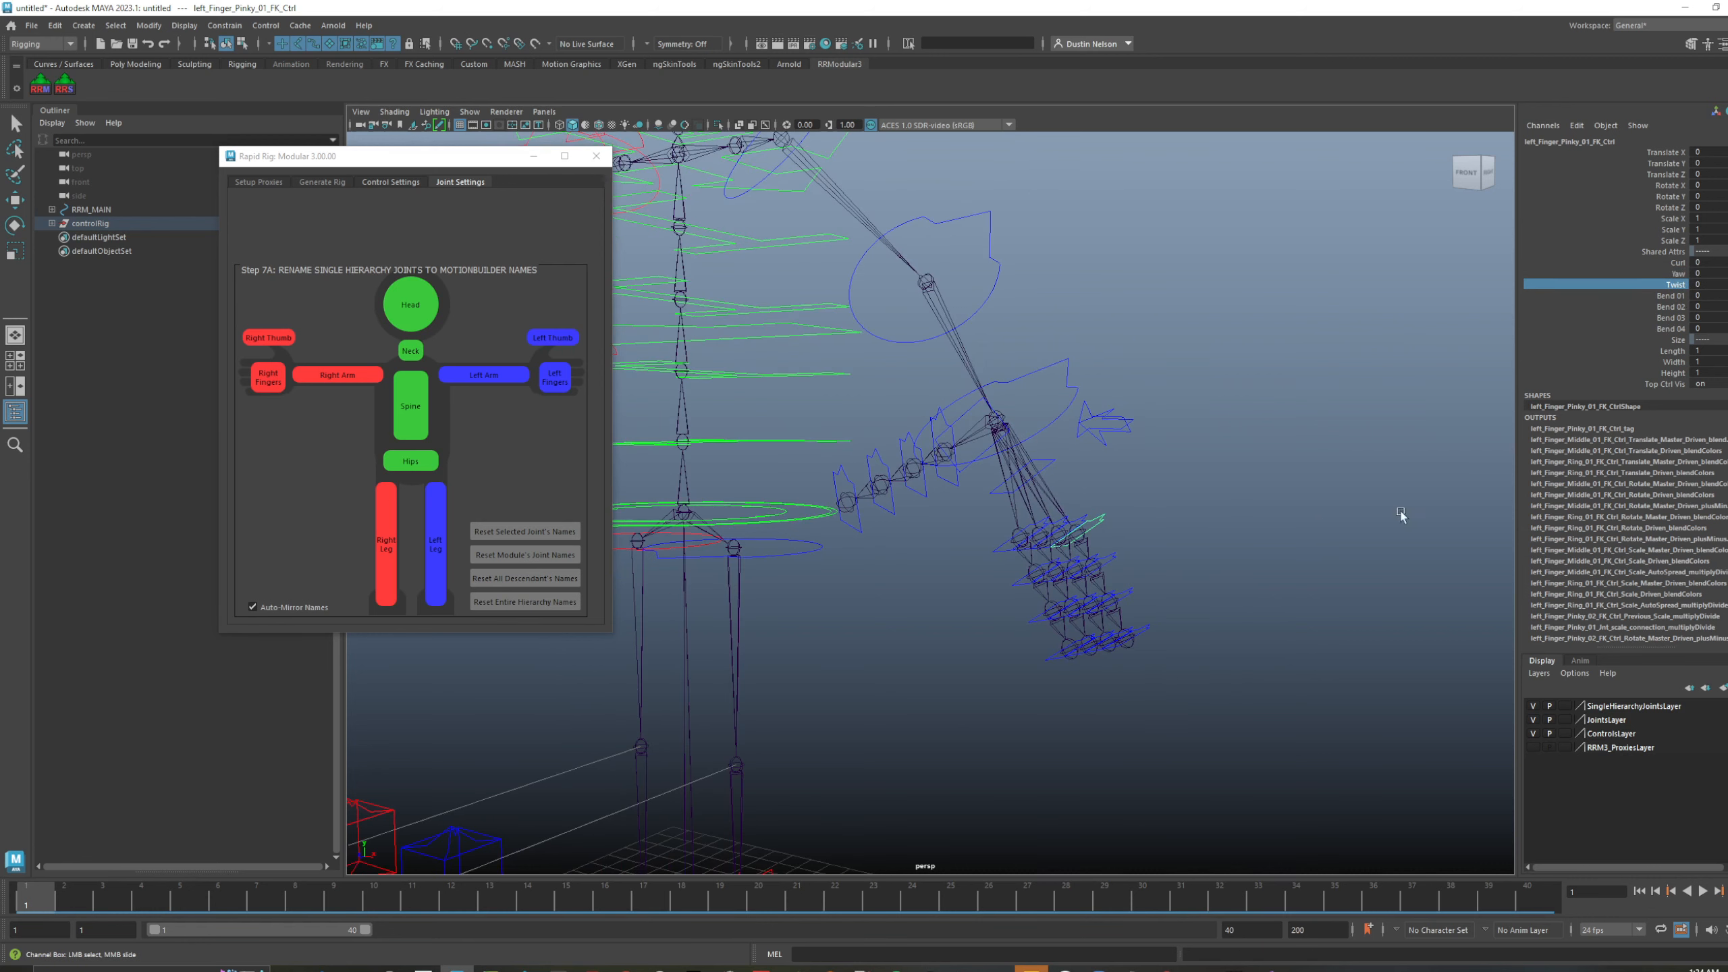
click(1678, 264)
middle_drag(1384, 315, 1429, 315)
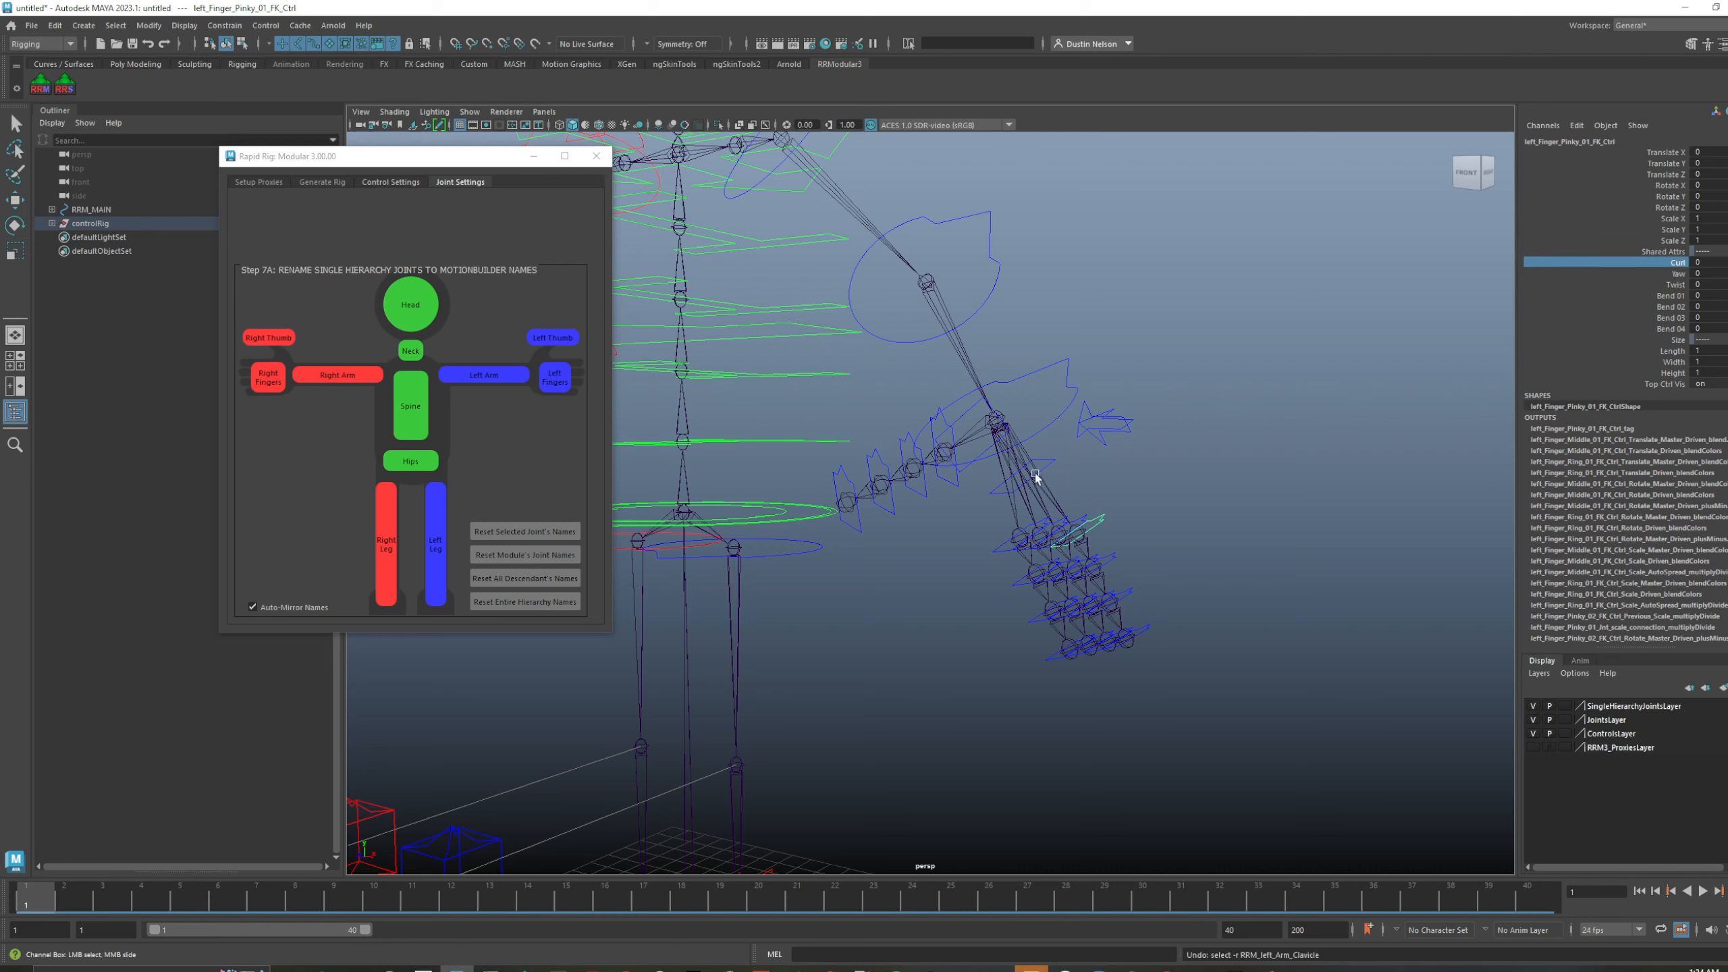
- Try the Curl, Spread 01 and Length attributes on the left finger master control, undoing each change
click(1055, 465)
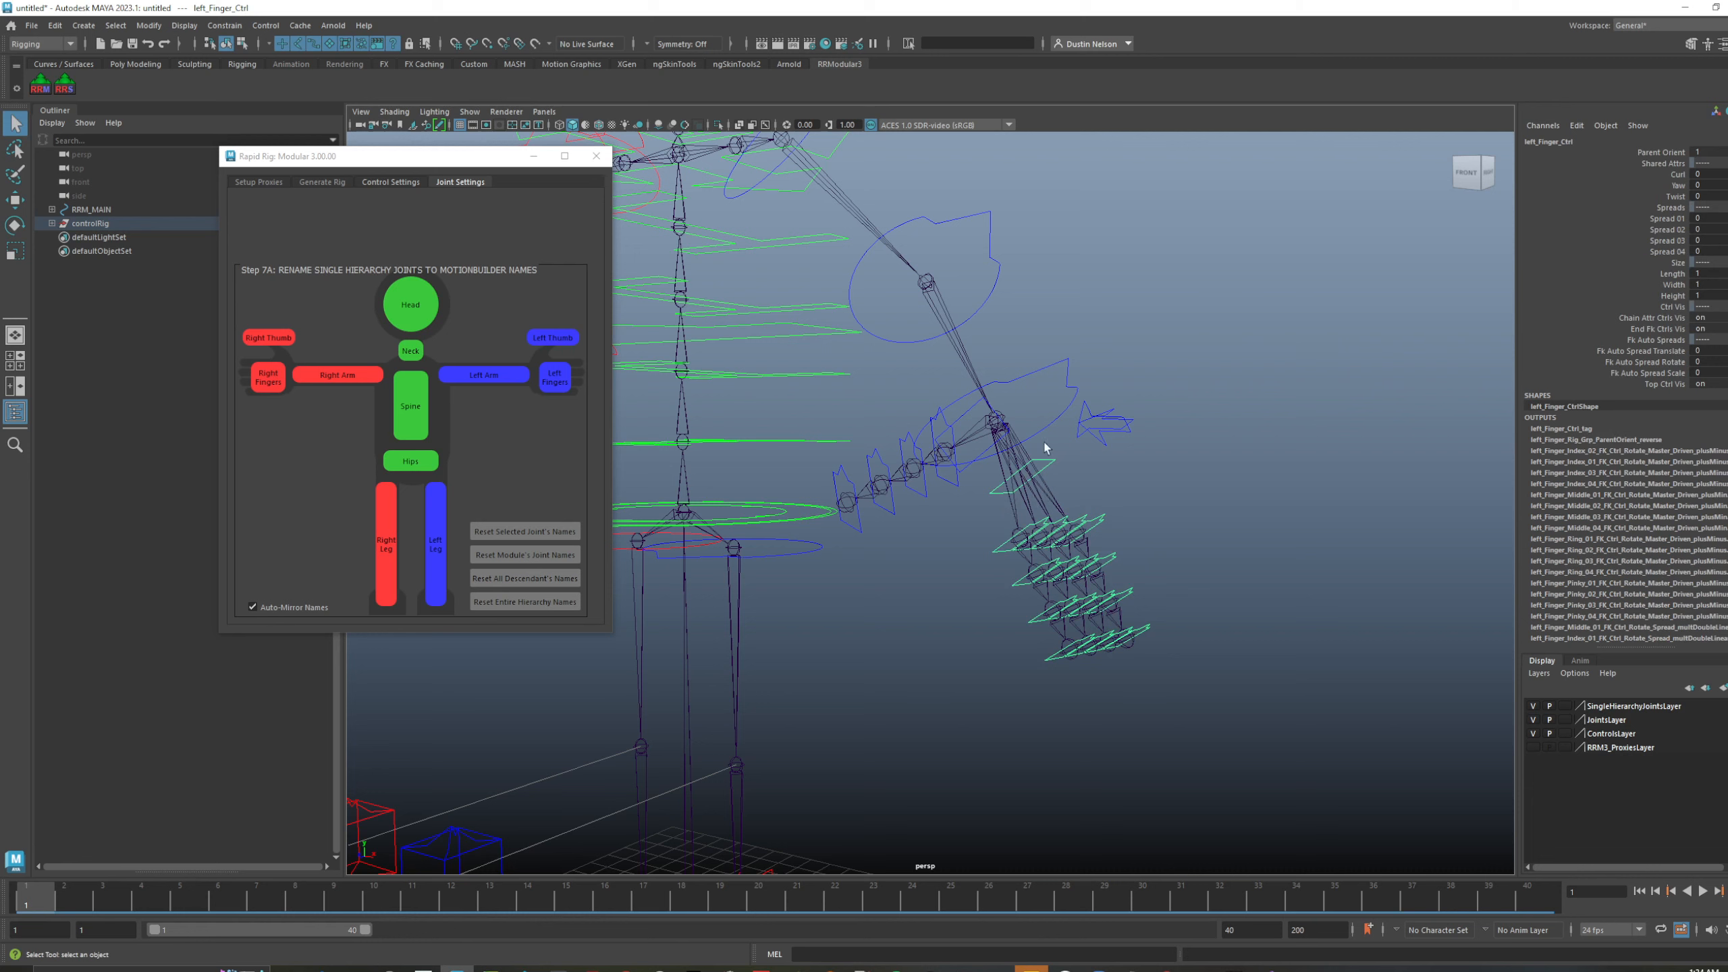
click(1677, 174)
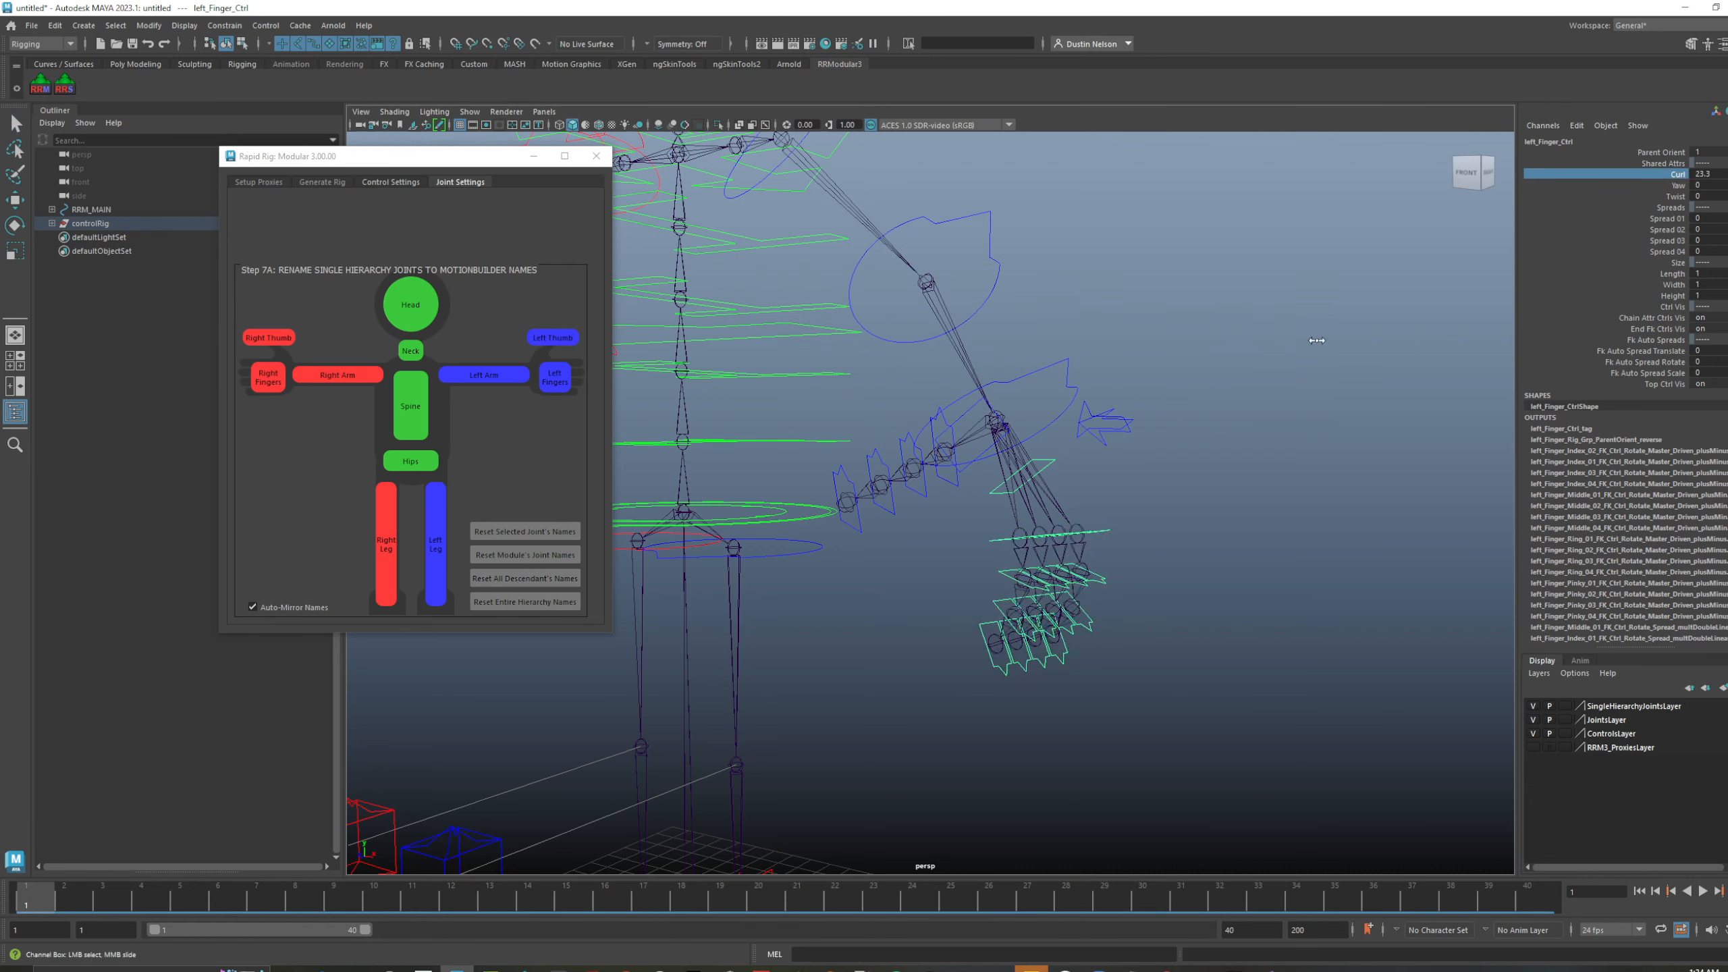
click(1667, 218)
middle_drag(1210, 312, 1166, 370)
key(ctrl+z)
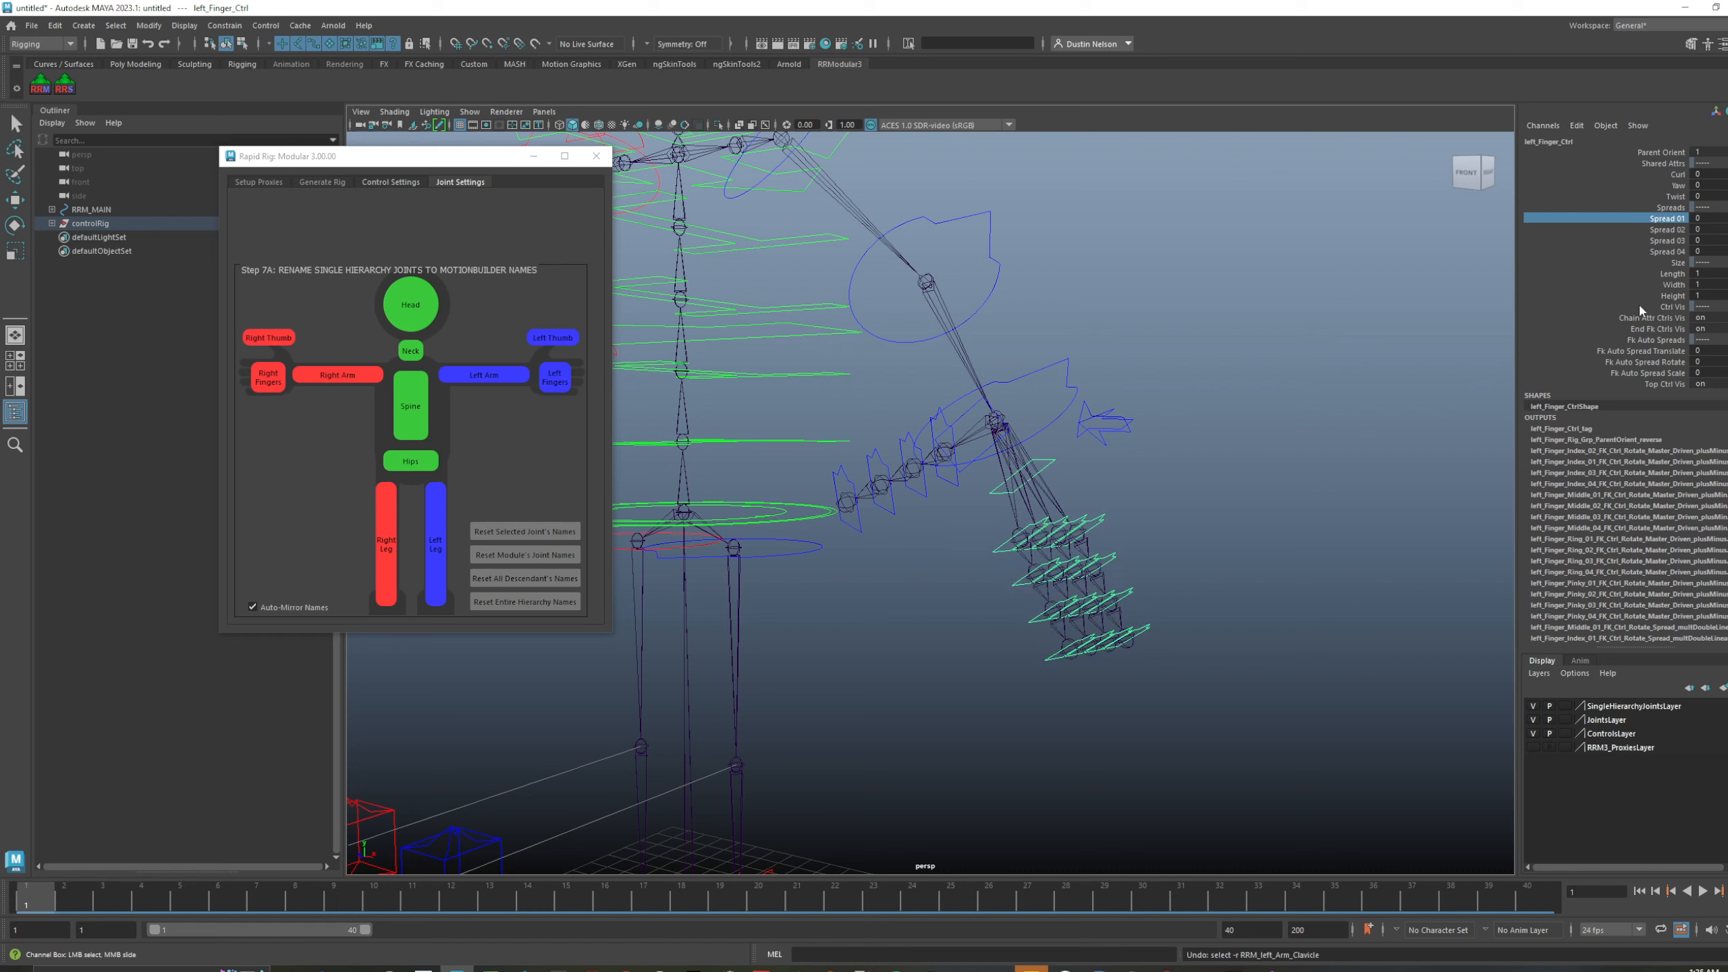
click(1645, 274)
middle_drag(1361, 320, 966, 548)
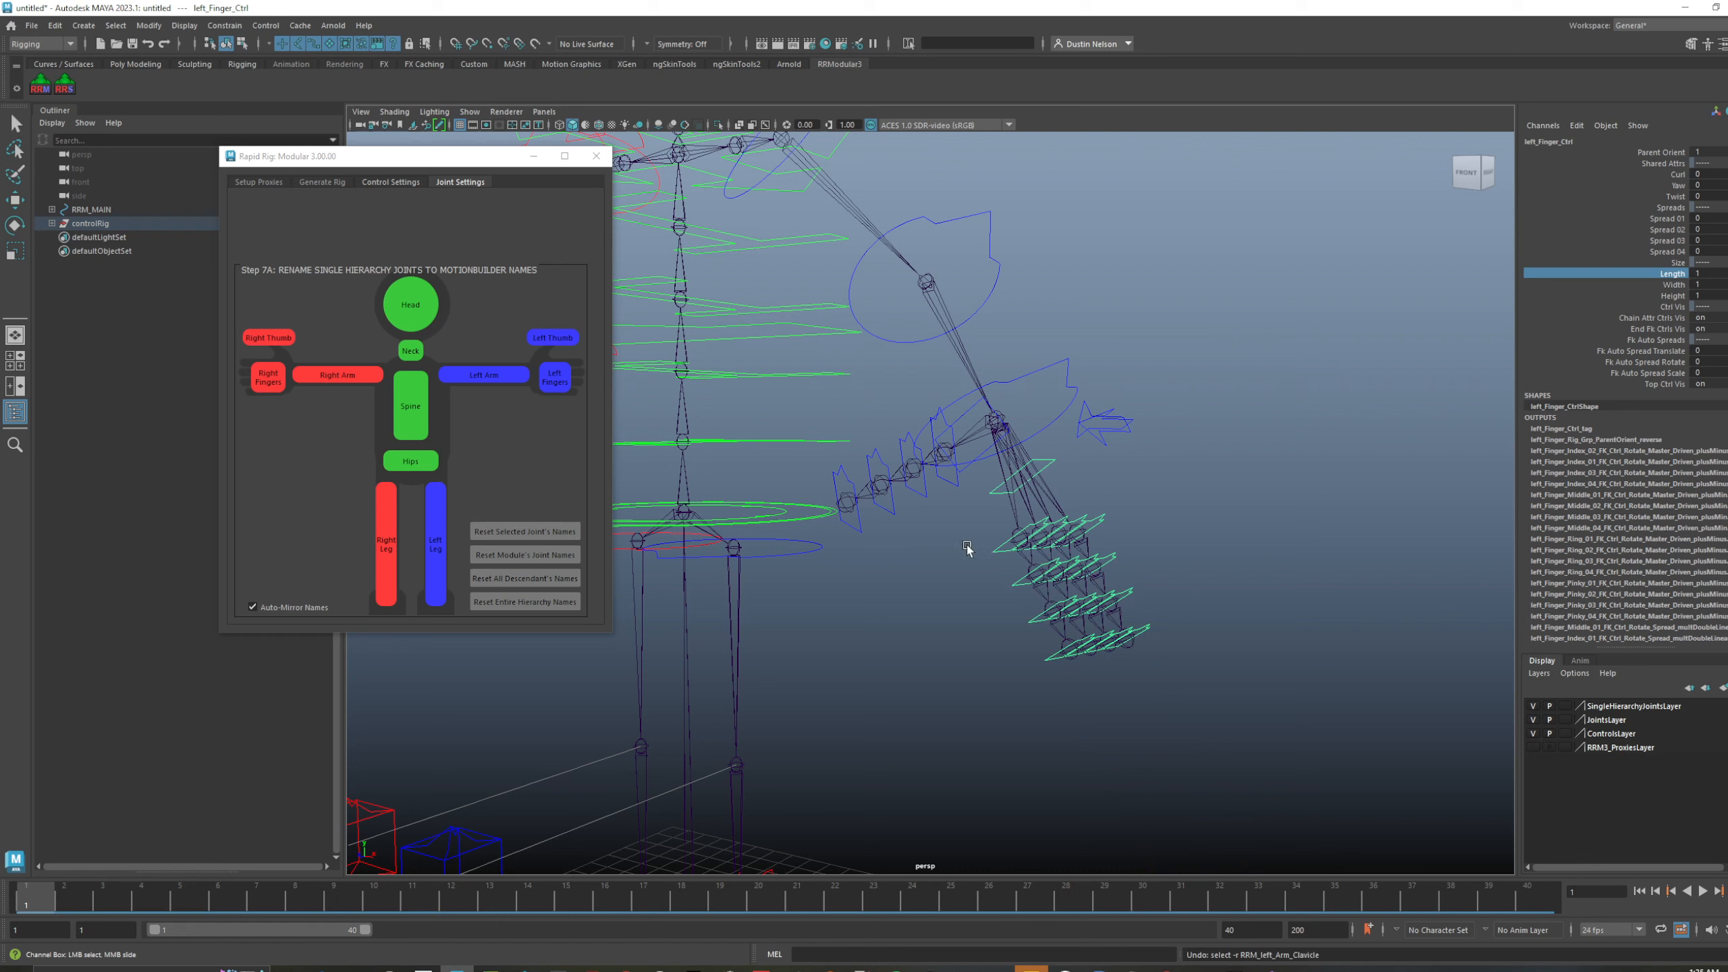
- Try the Bend 02 attribute on the first left index finger control and undo the change
click(1006, 555)
click(1677, 307)
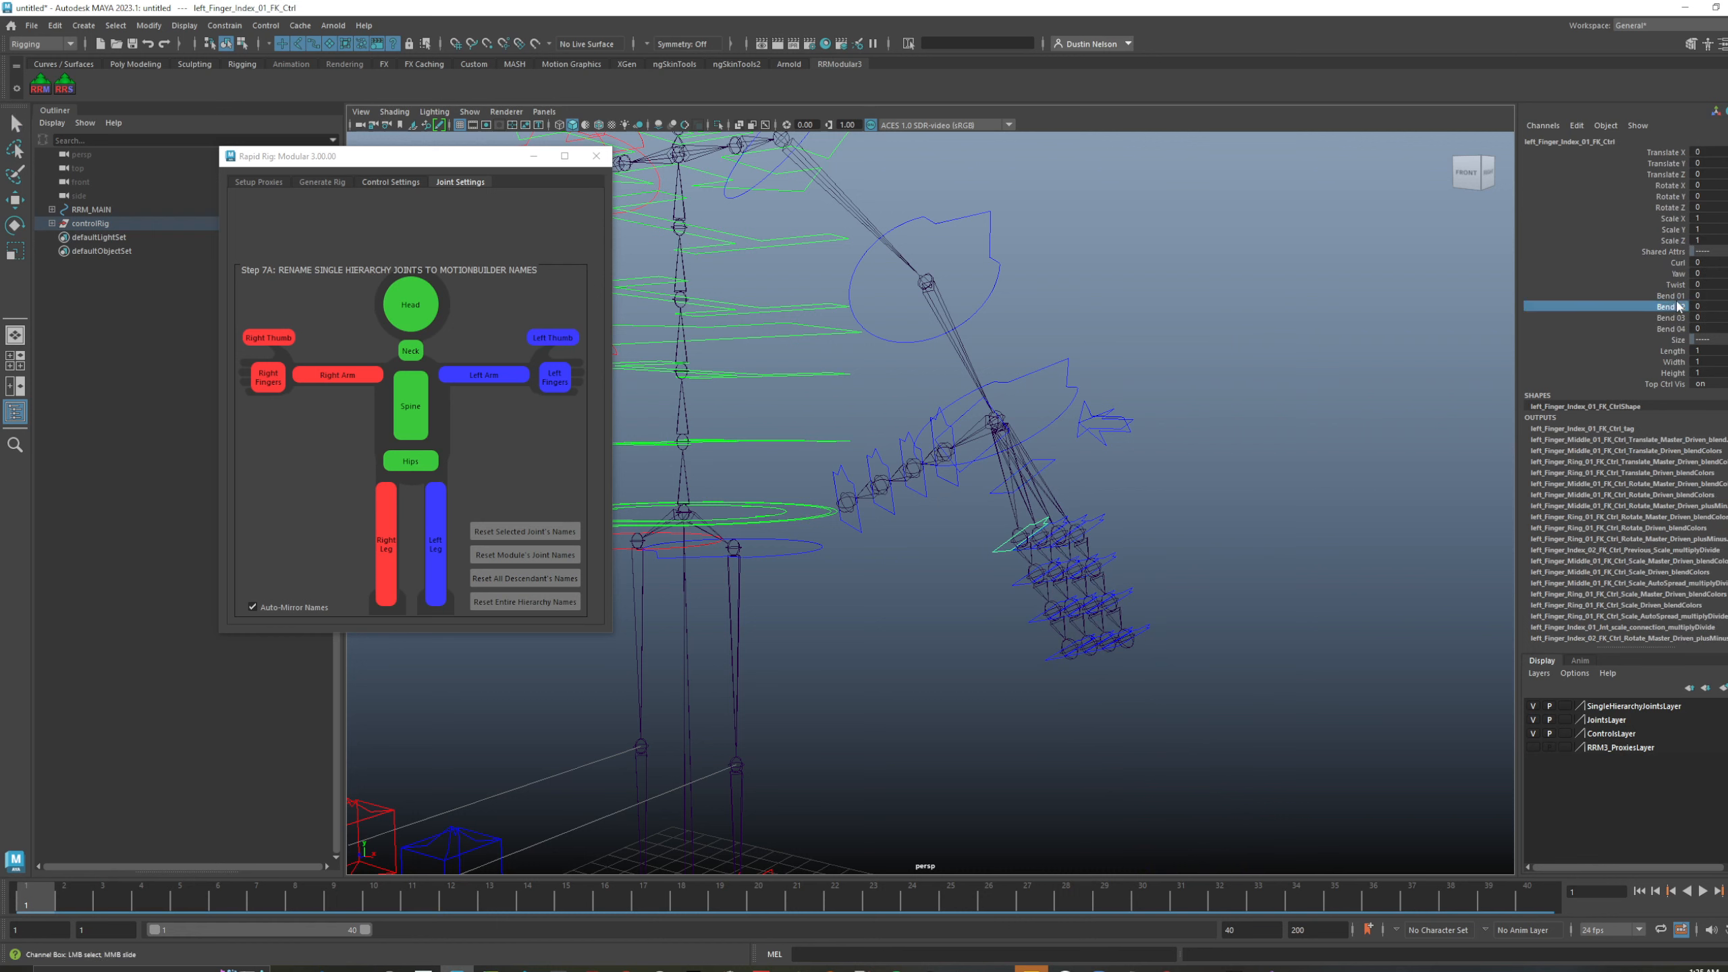
middle_drag(1361, 351, 1436, 370)
key(ctrl+z)
key(q)
- Turn Top Ctrl Vis off on the left finger master control to hide it
click(1052, 464)
click(1050, 461)
alt+right_drag(974, 456, 1144, 453)
alt+middle_drag(1255, 472, 1232, 438)
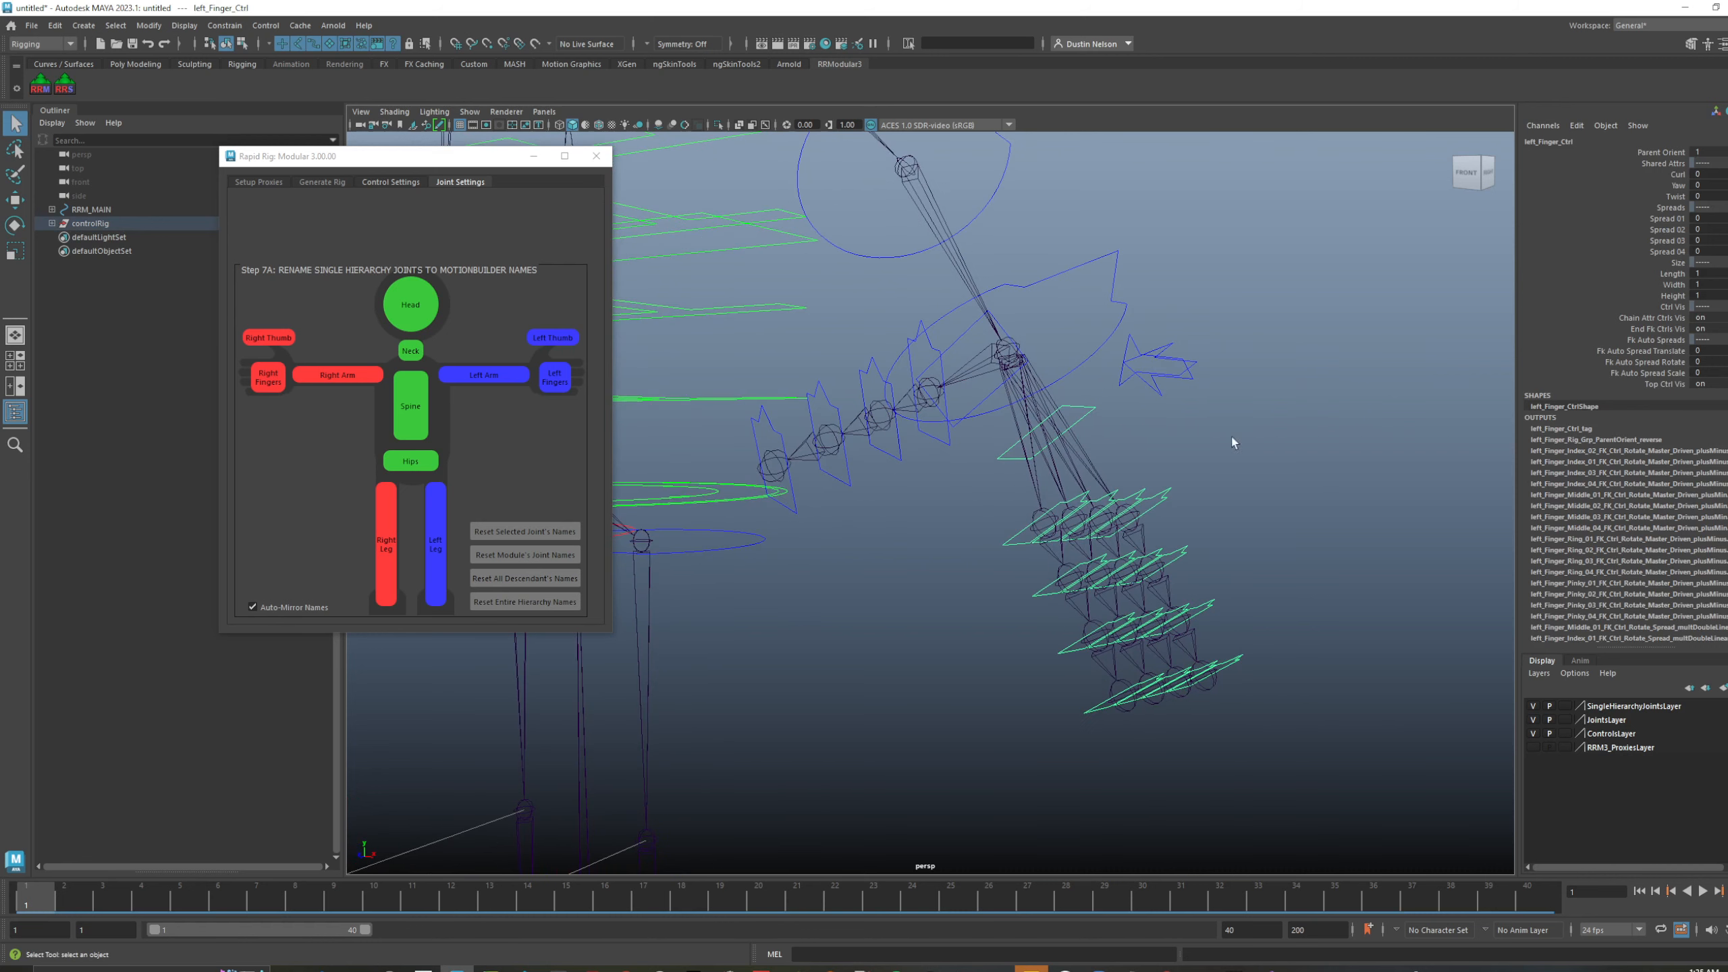
click(1677, 385)
middle_drag(1335, 407, 1259, 408)
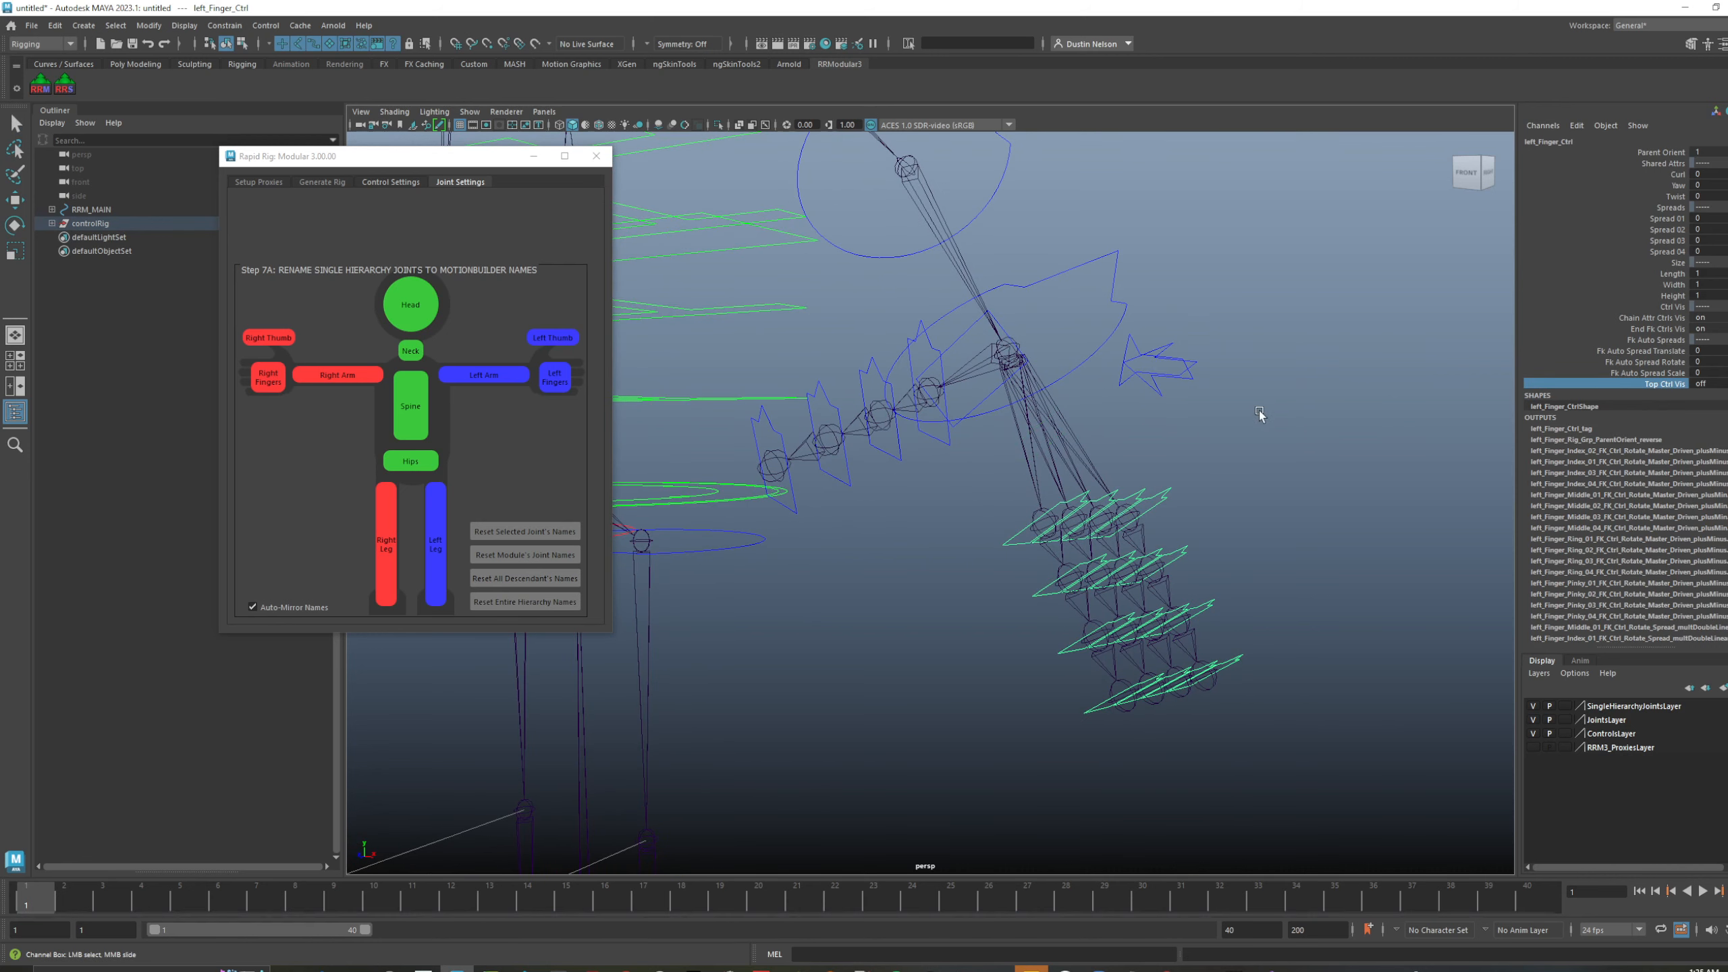
- Turn Top Ctrl Vis back on from the first left pinky control
click(1164, 505)
click(1174, 492)
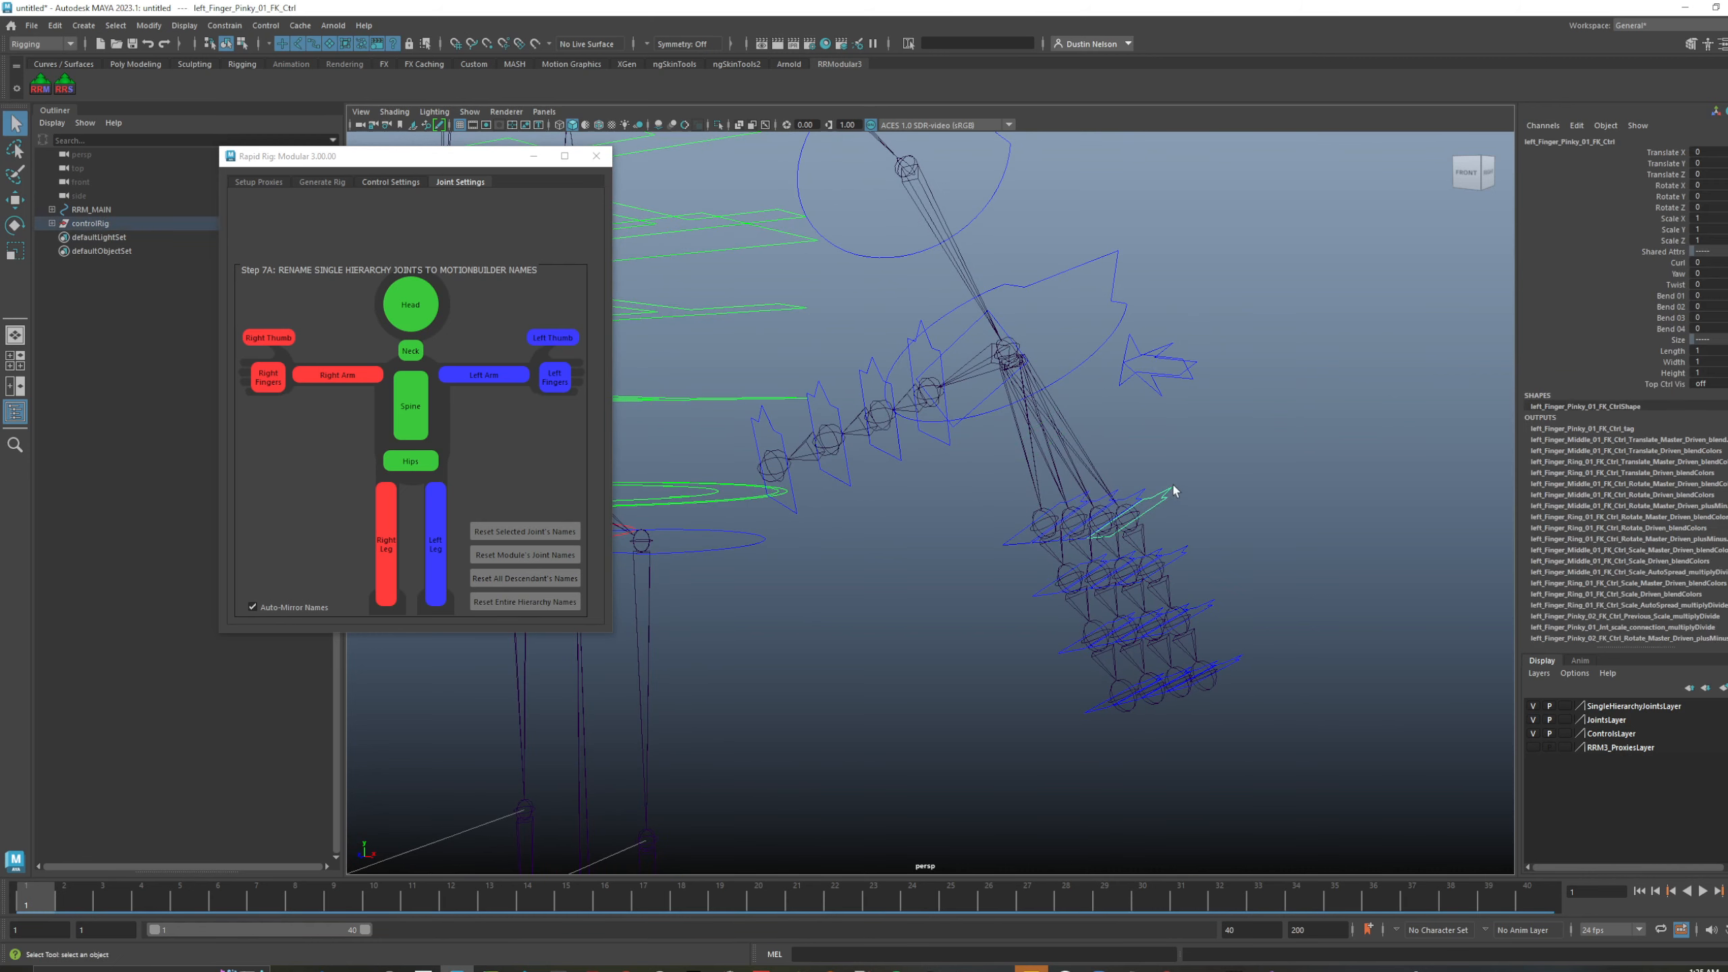
click(1677, 385)
middle_drag(1207, 451, 1250, 446)
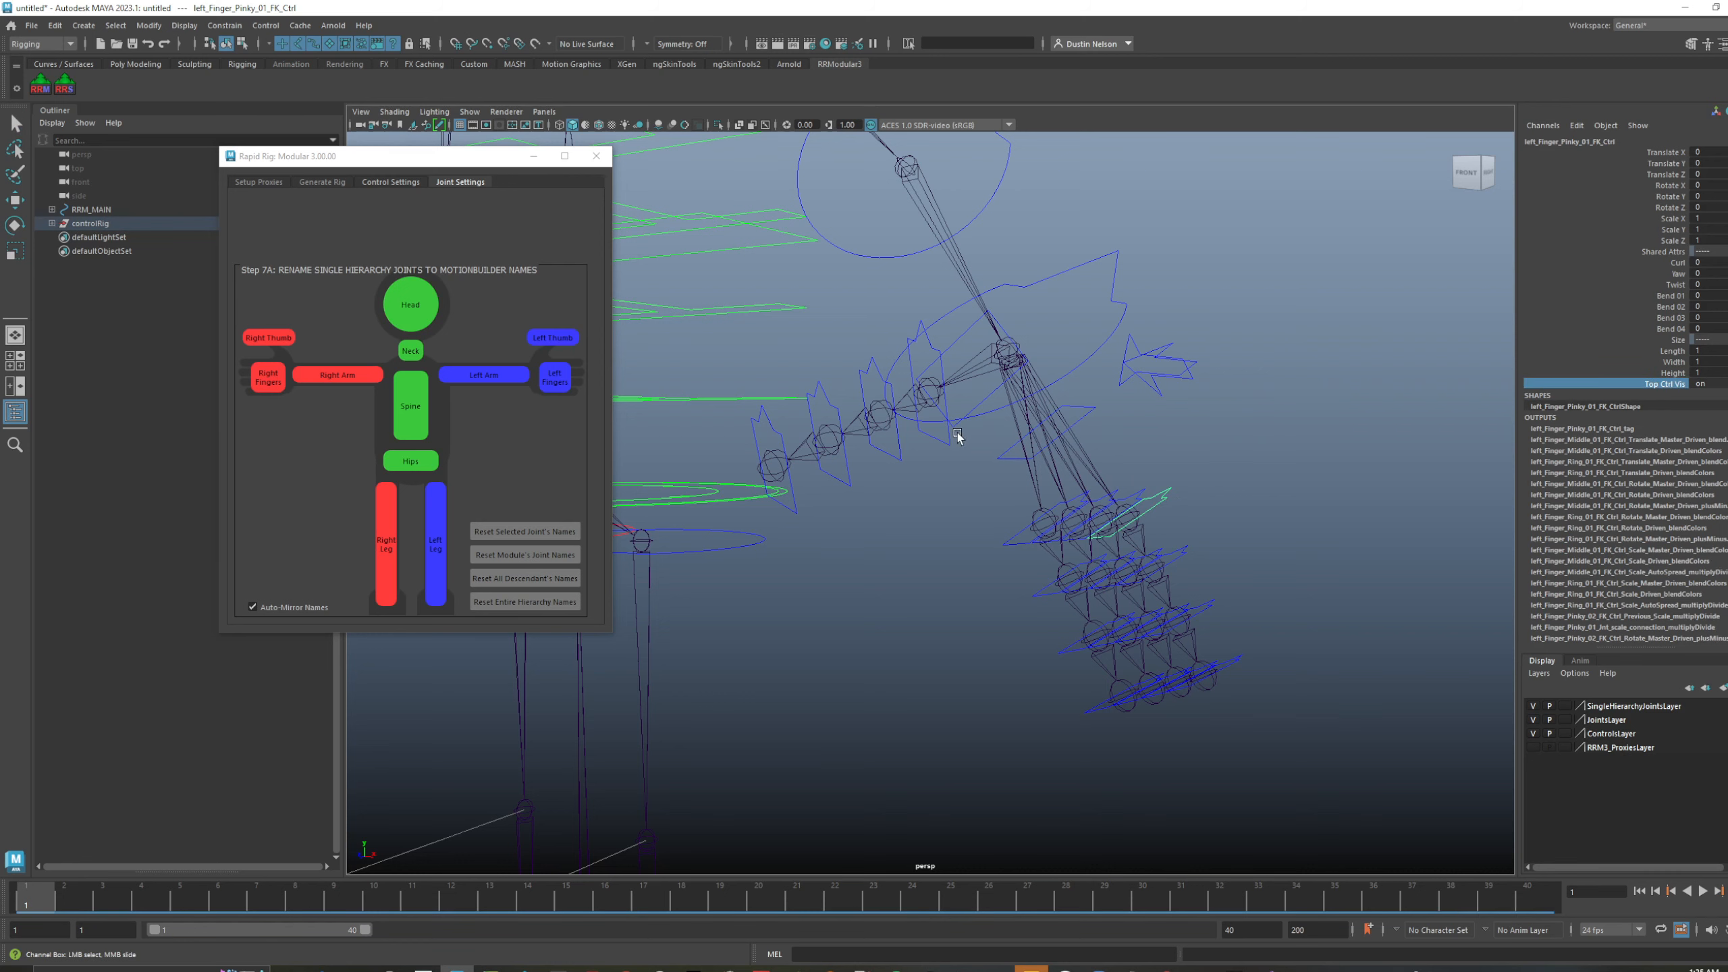
- Turn Top Ctrl Vis off on the first left thumb control
alt+drag(953, 439, 914, 385)
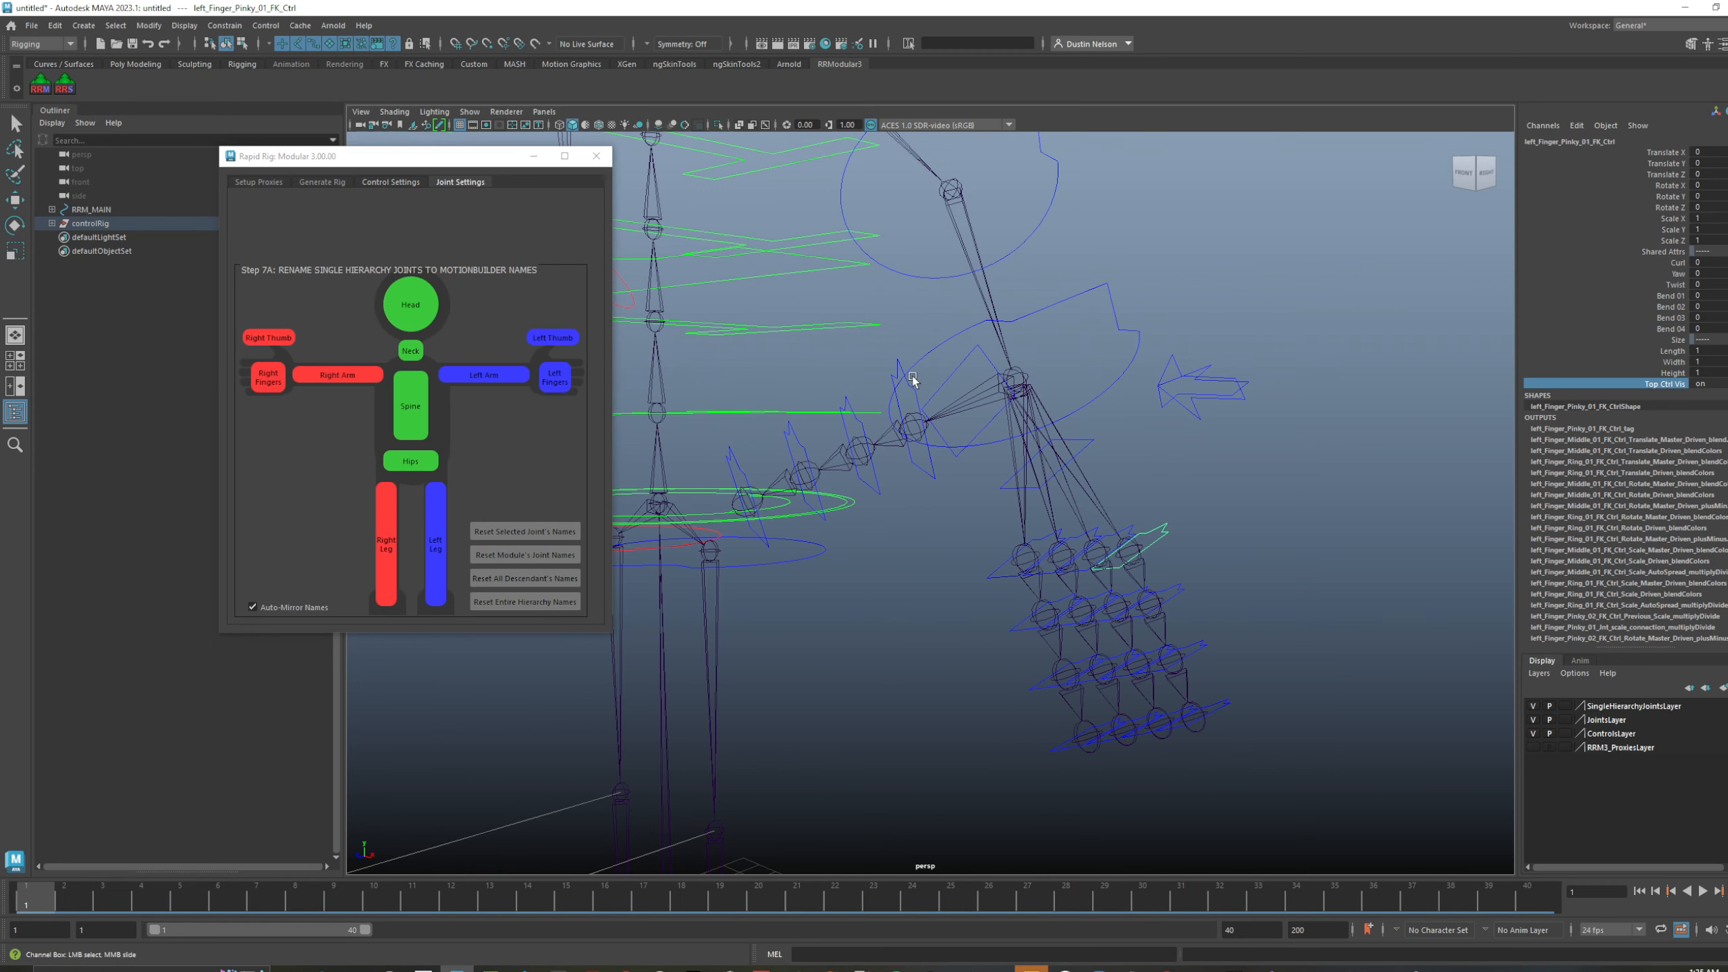
key(q)
click(911, 393)
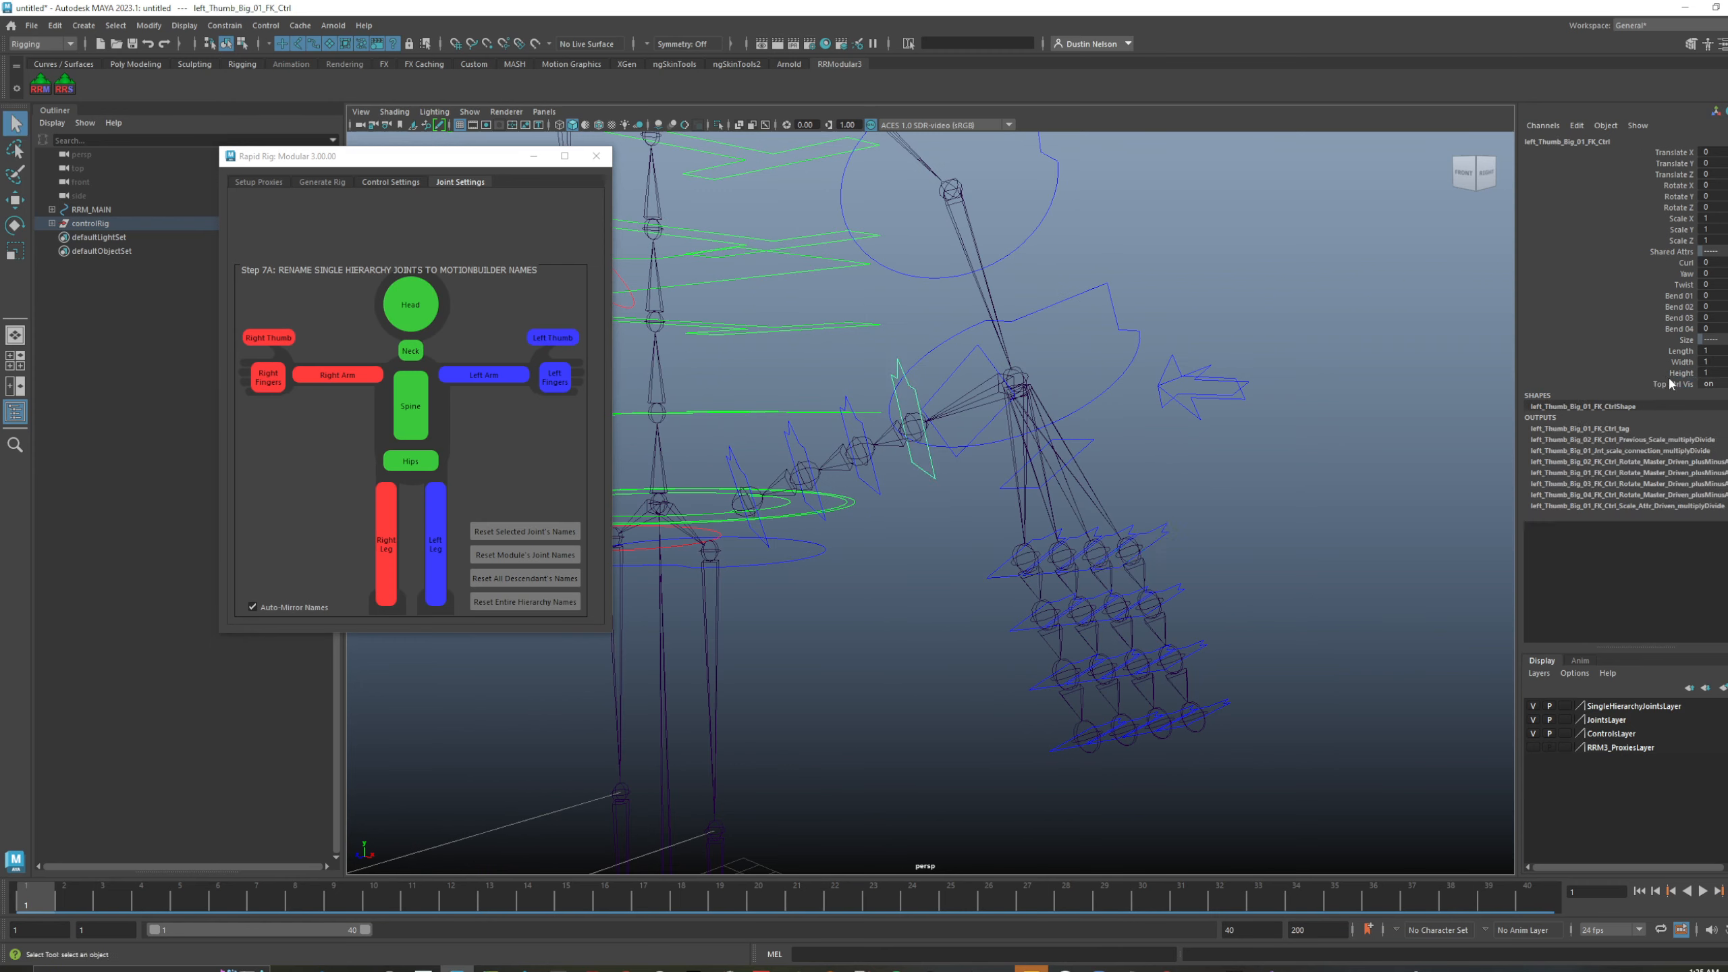
click(1670, 382)
middle_drag(1410, 416, 1016, 455)
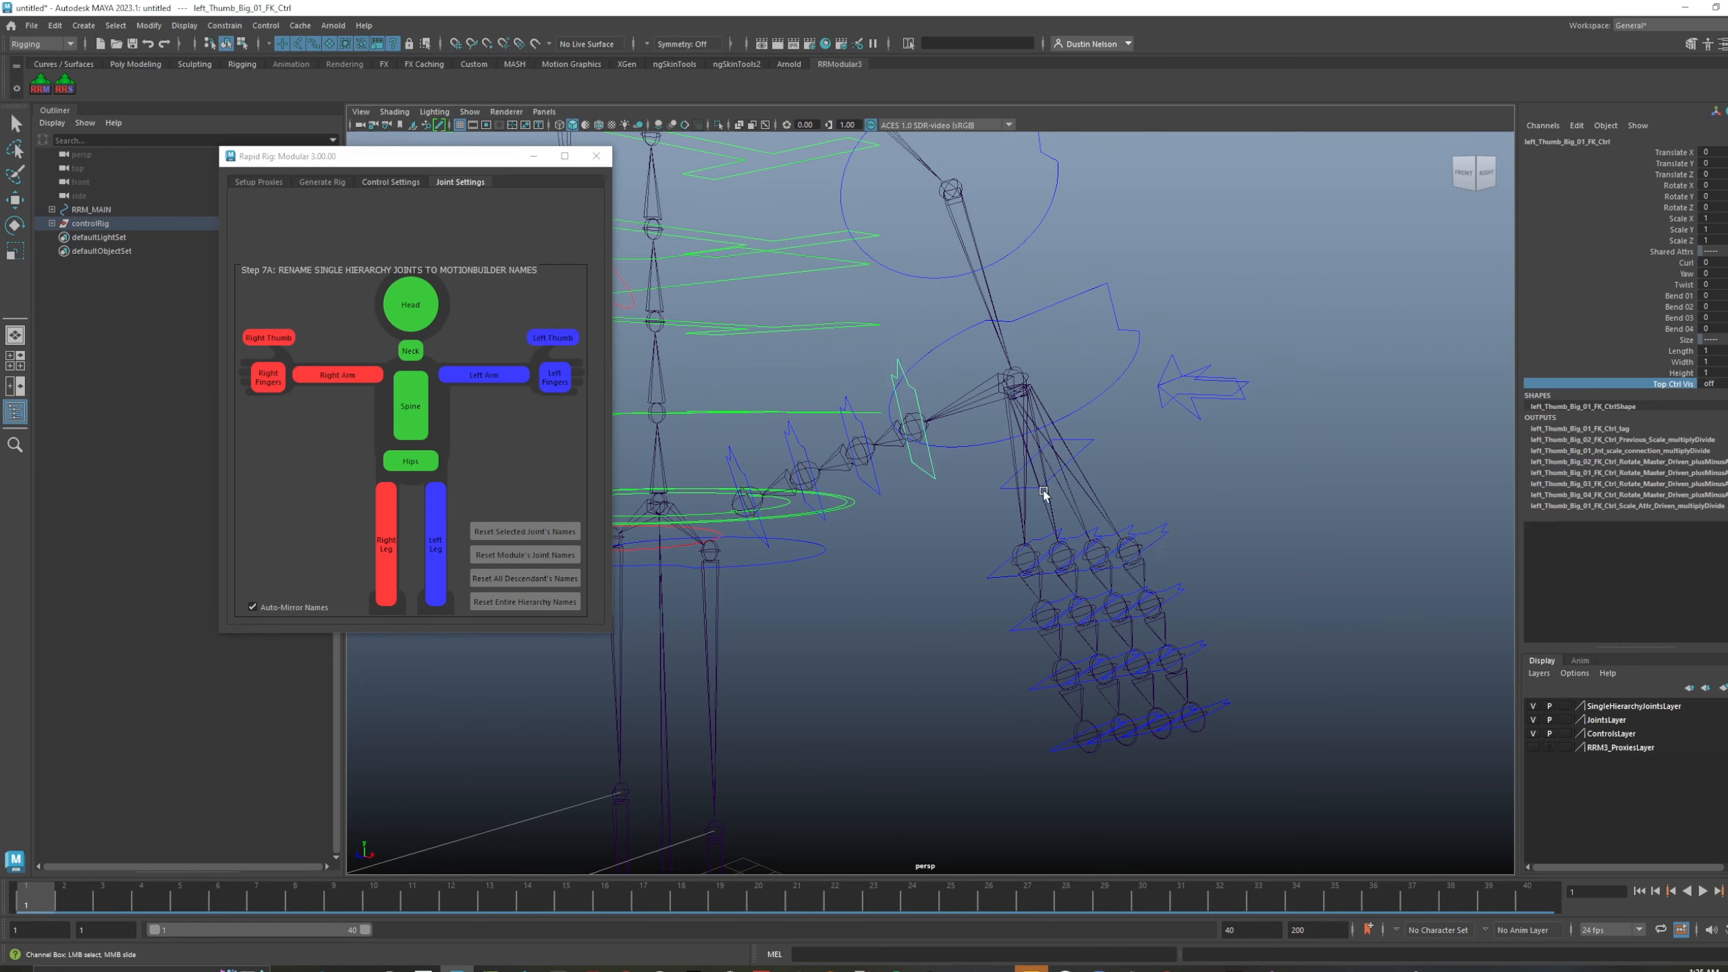
- Minimize the Rapid Rig Modular window, clear the control selection and open the Rapid Rig Modular Selector
alt+drag(1044, 490, 1187, 498)
alt+right_drag(1187, 498, 1063, 476)
alt+middle_drag(1063, 477, 1036, 490)
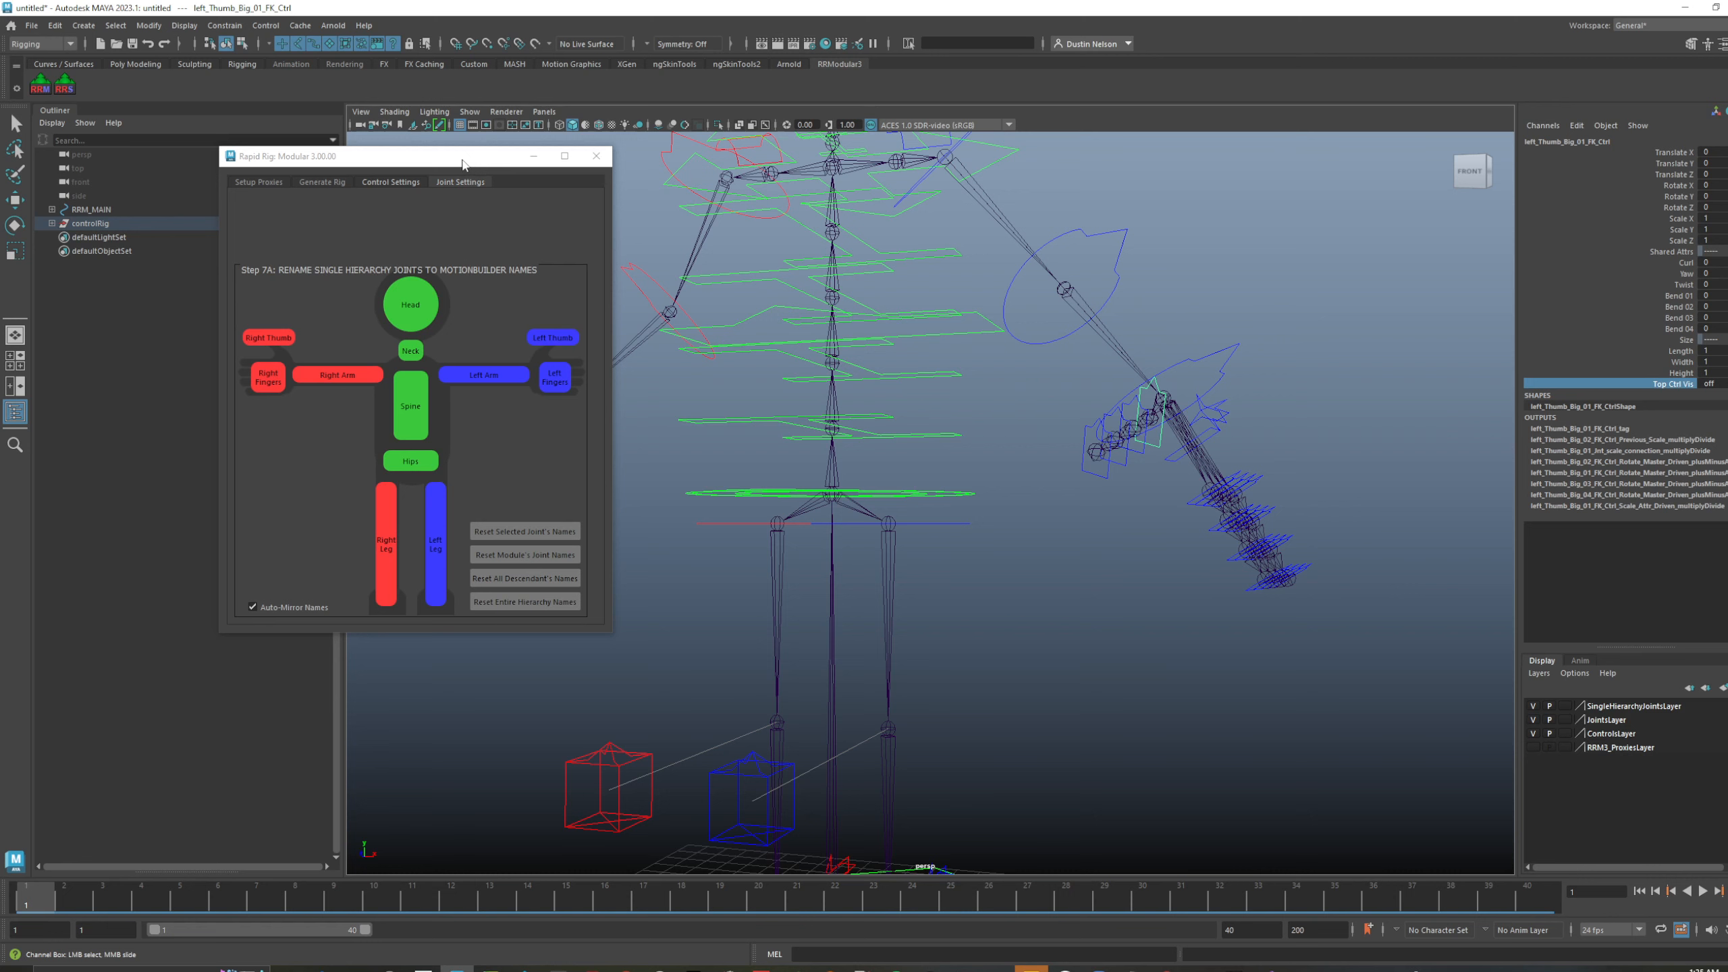
click(534, 157)
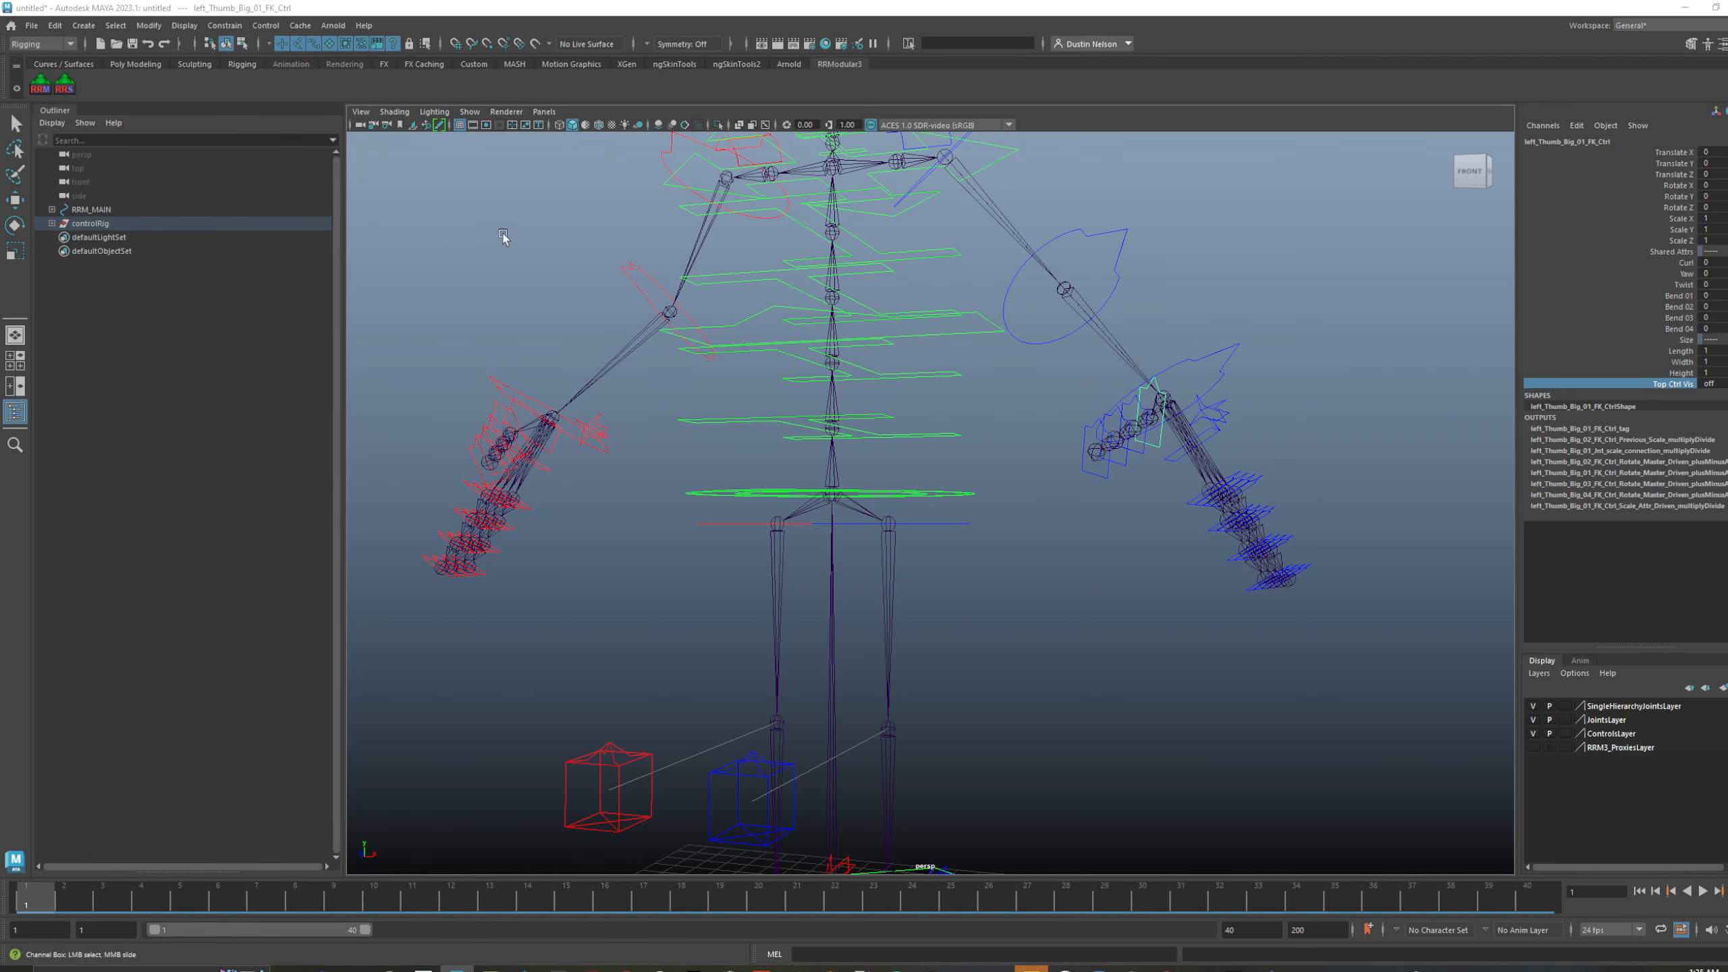
click(500, 238)
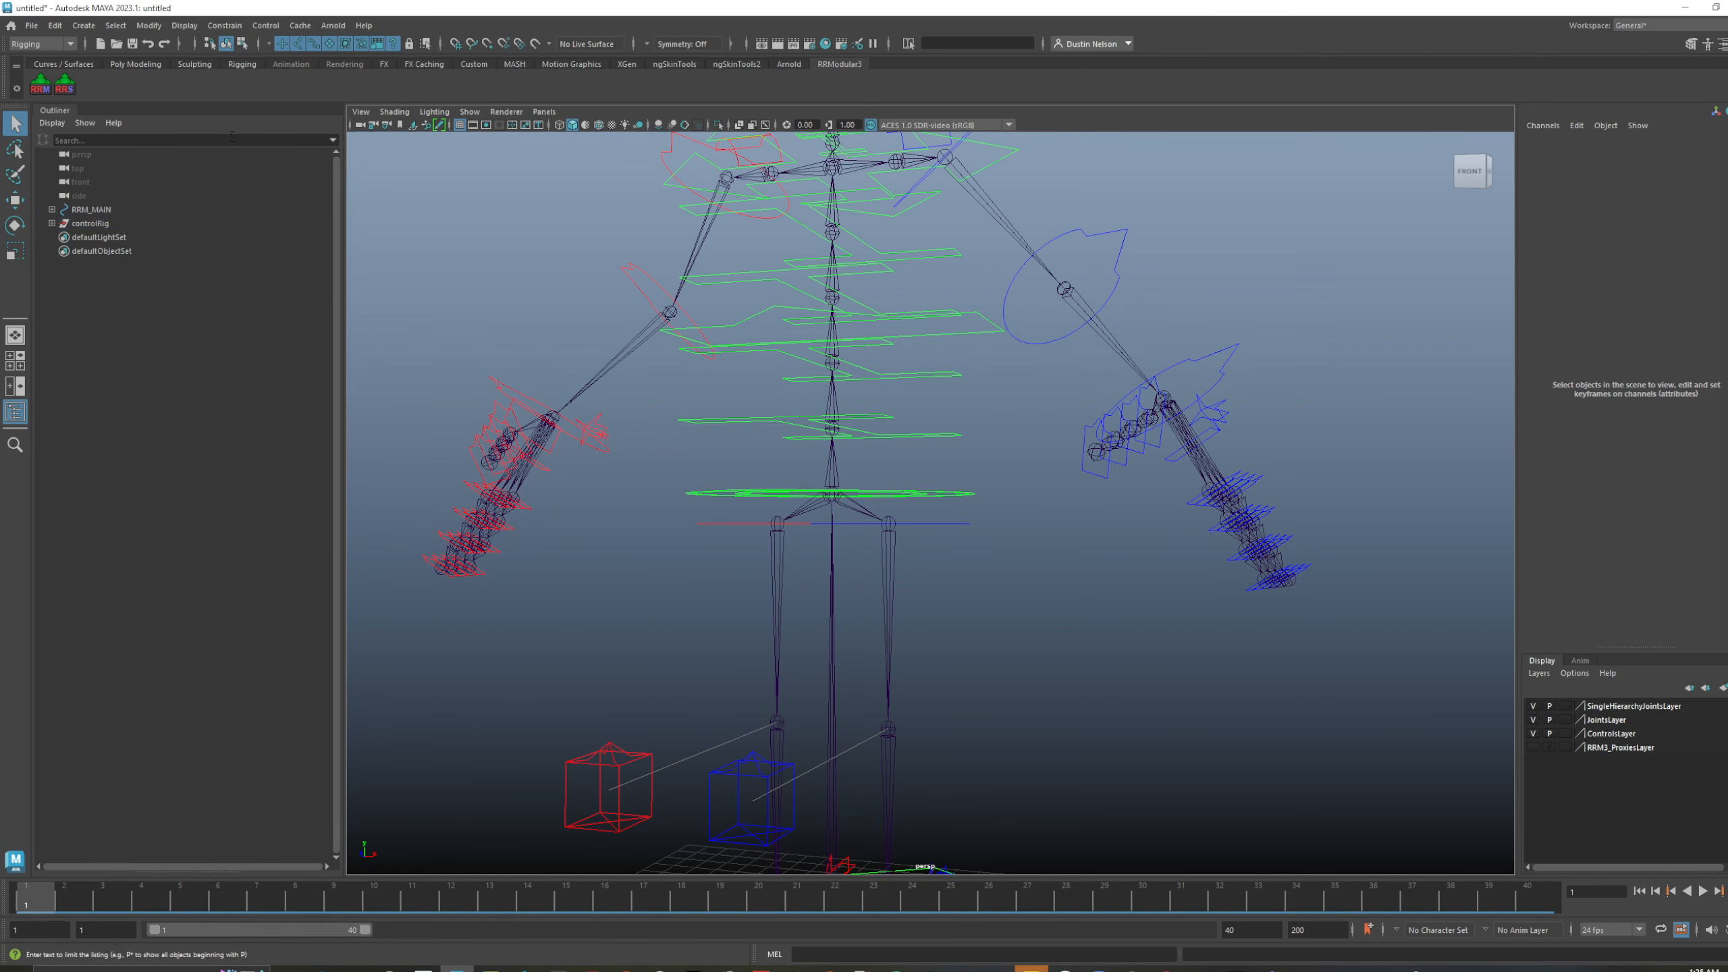
click(65, 87)
drag(1263, 235, 1333, 142)
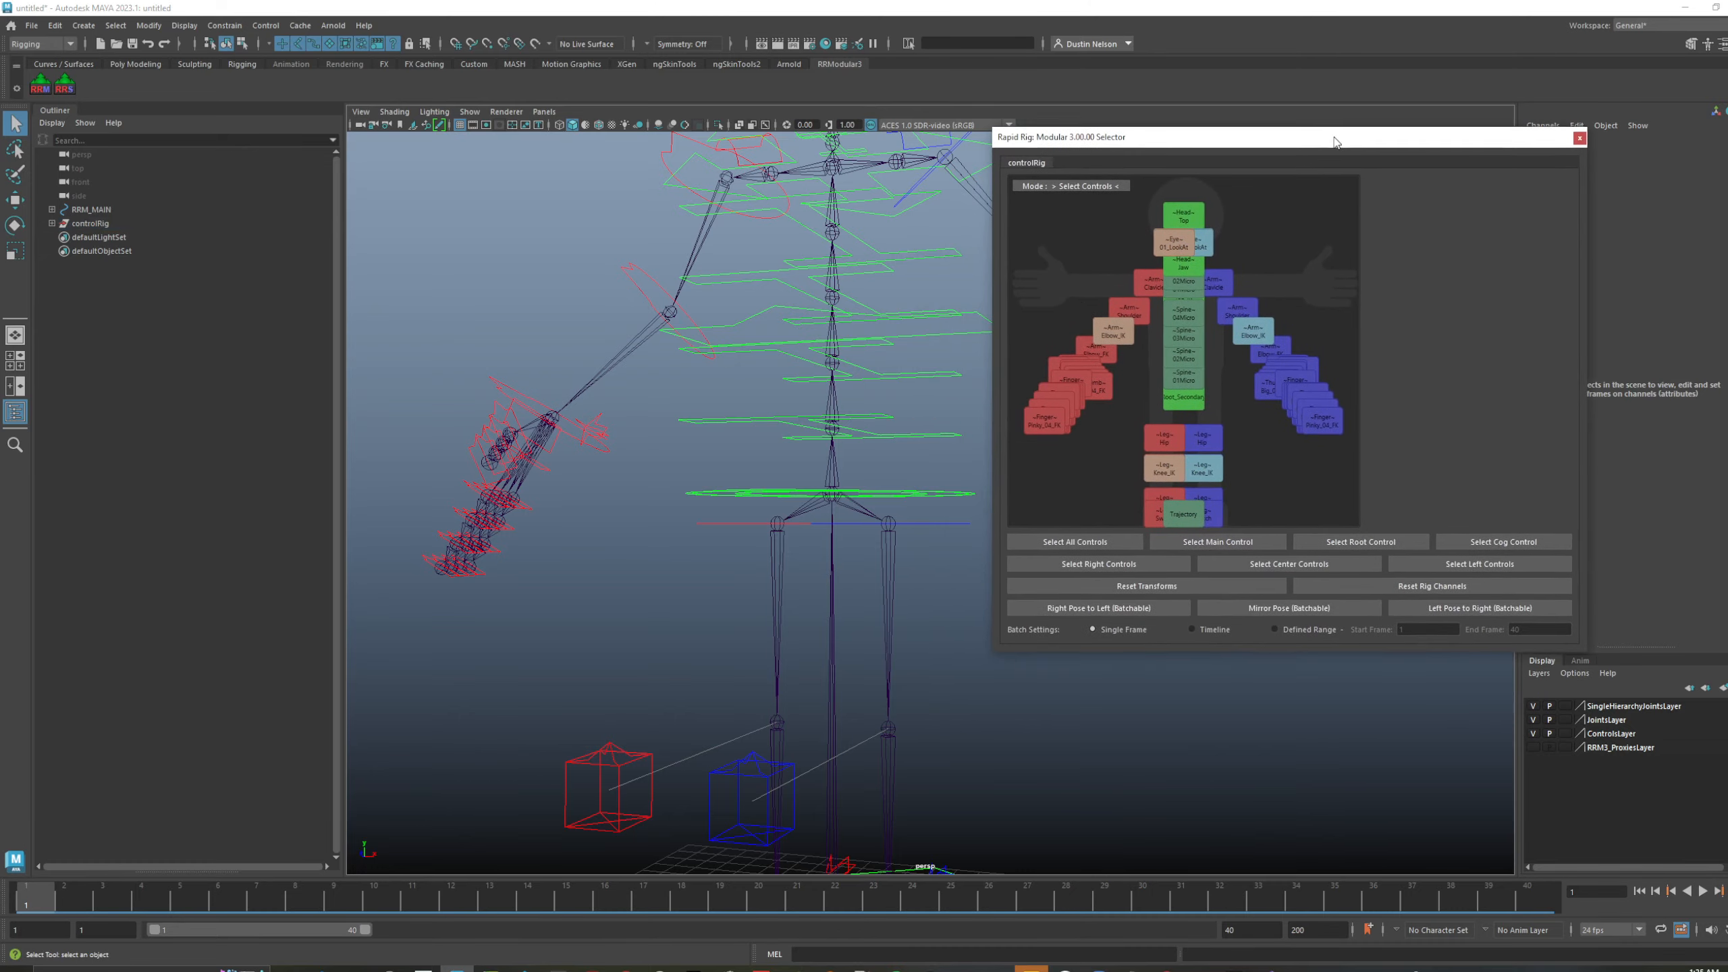
- Select all controls of the rig through the Selector, reset their transforms and clear the selection
alt+drag(606, 456, 798, 505)
scroll(798, 505, down, 3)
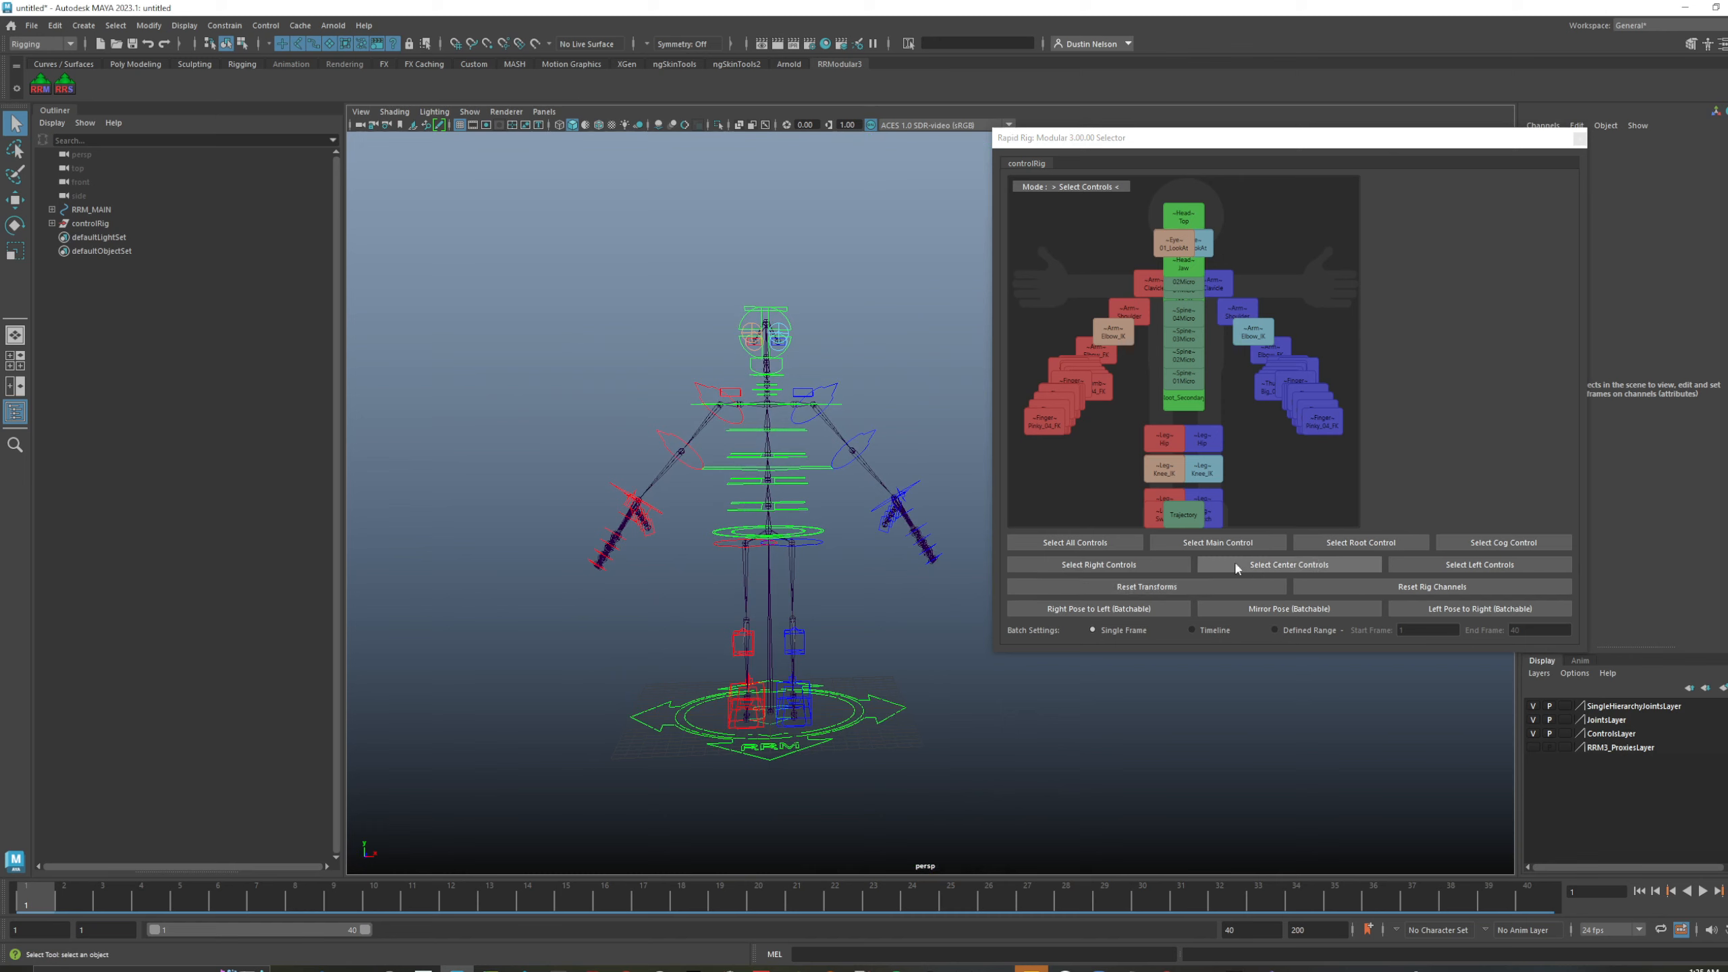
click(1116, 543)
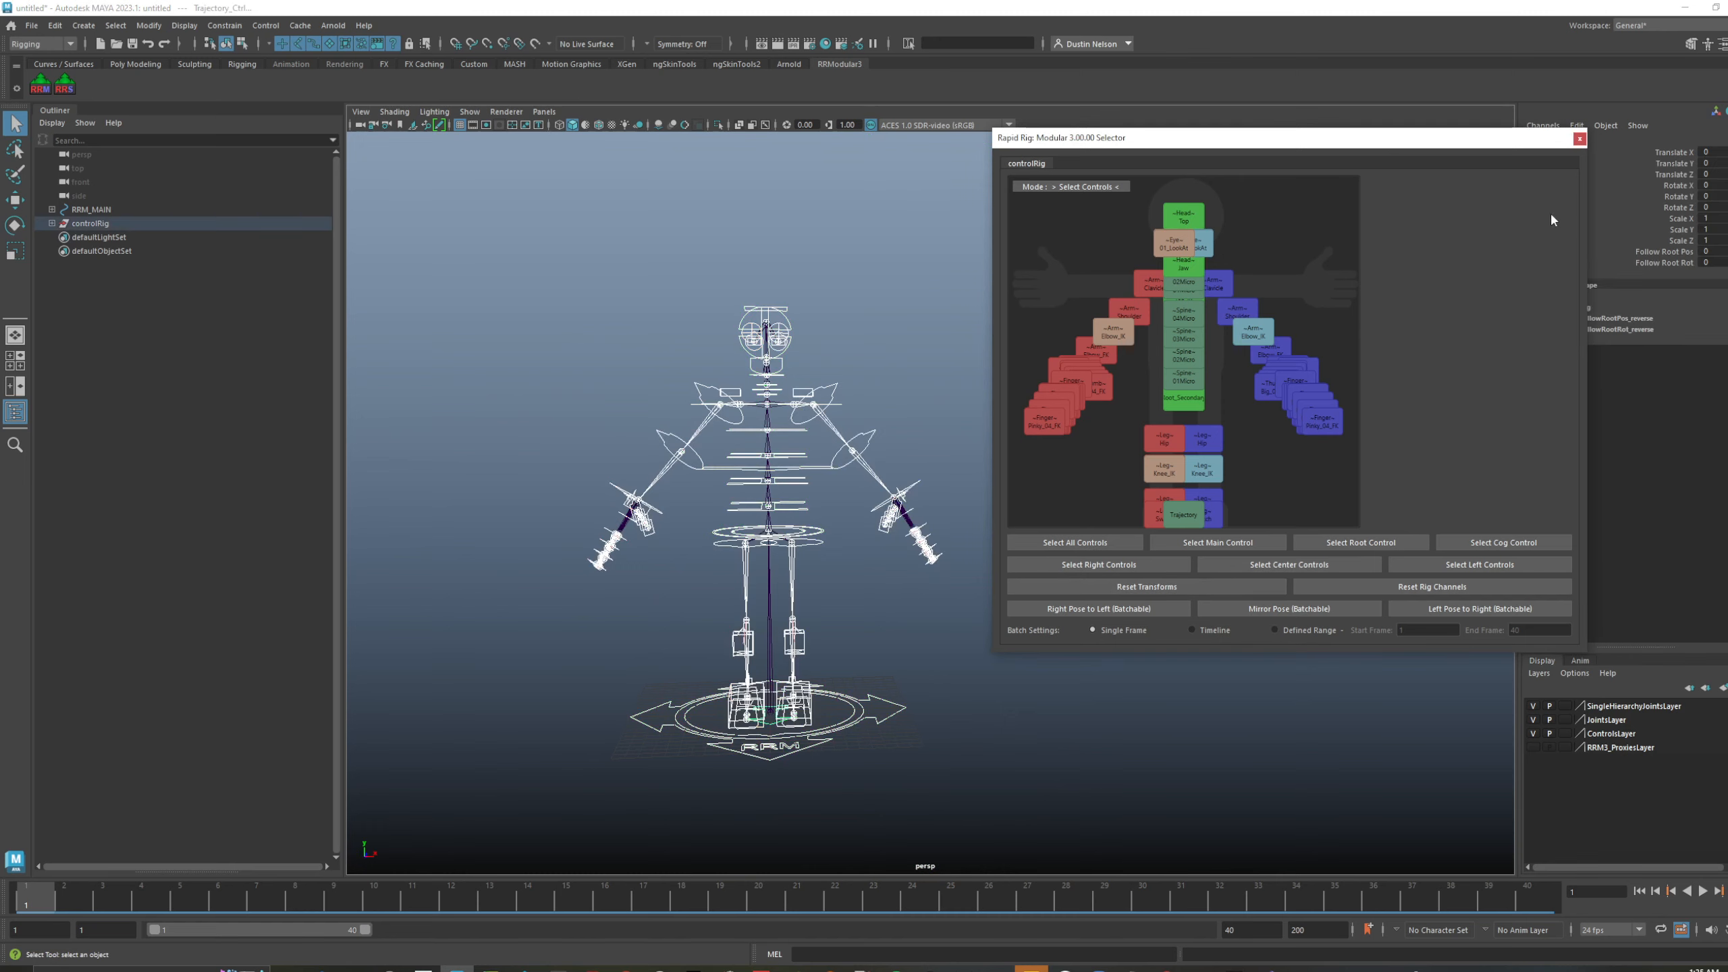
drag(1715, 153, 1715, 208)
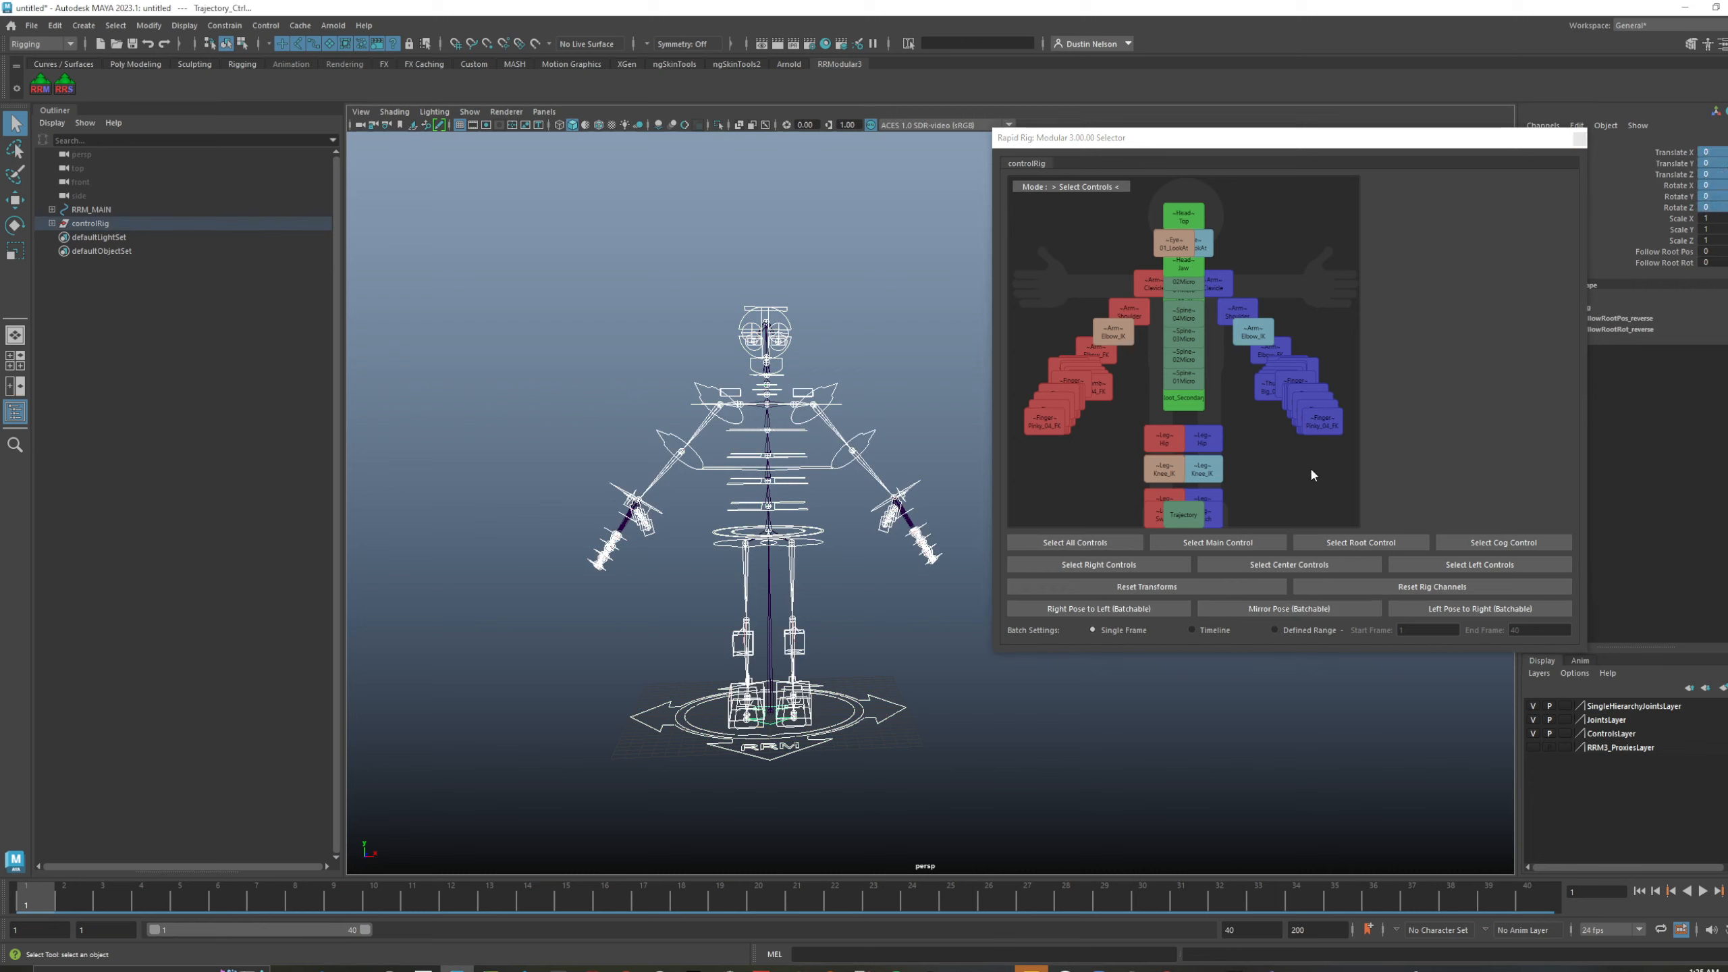
click(1278, 591)
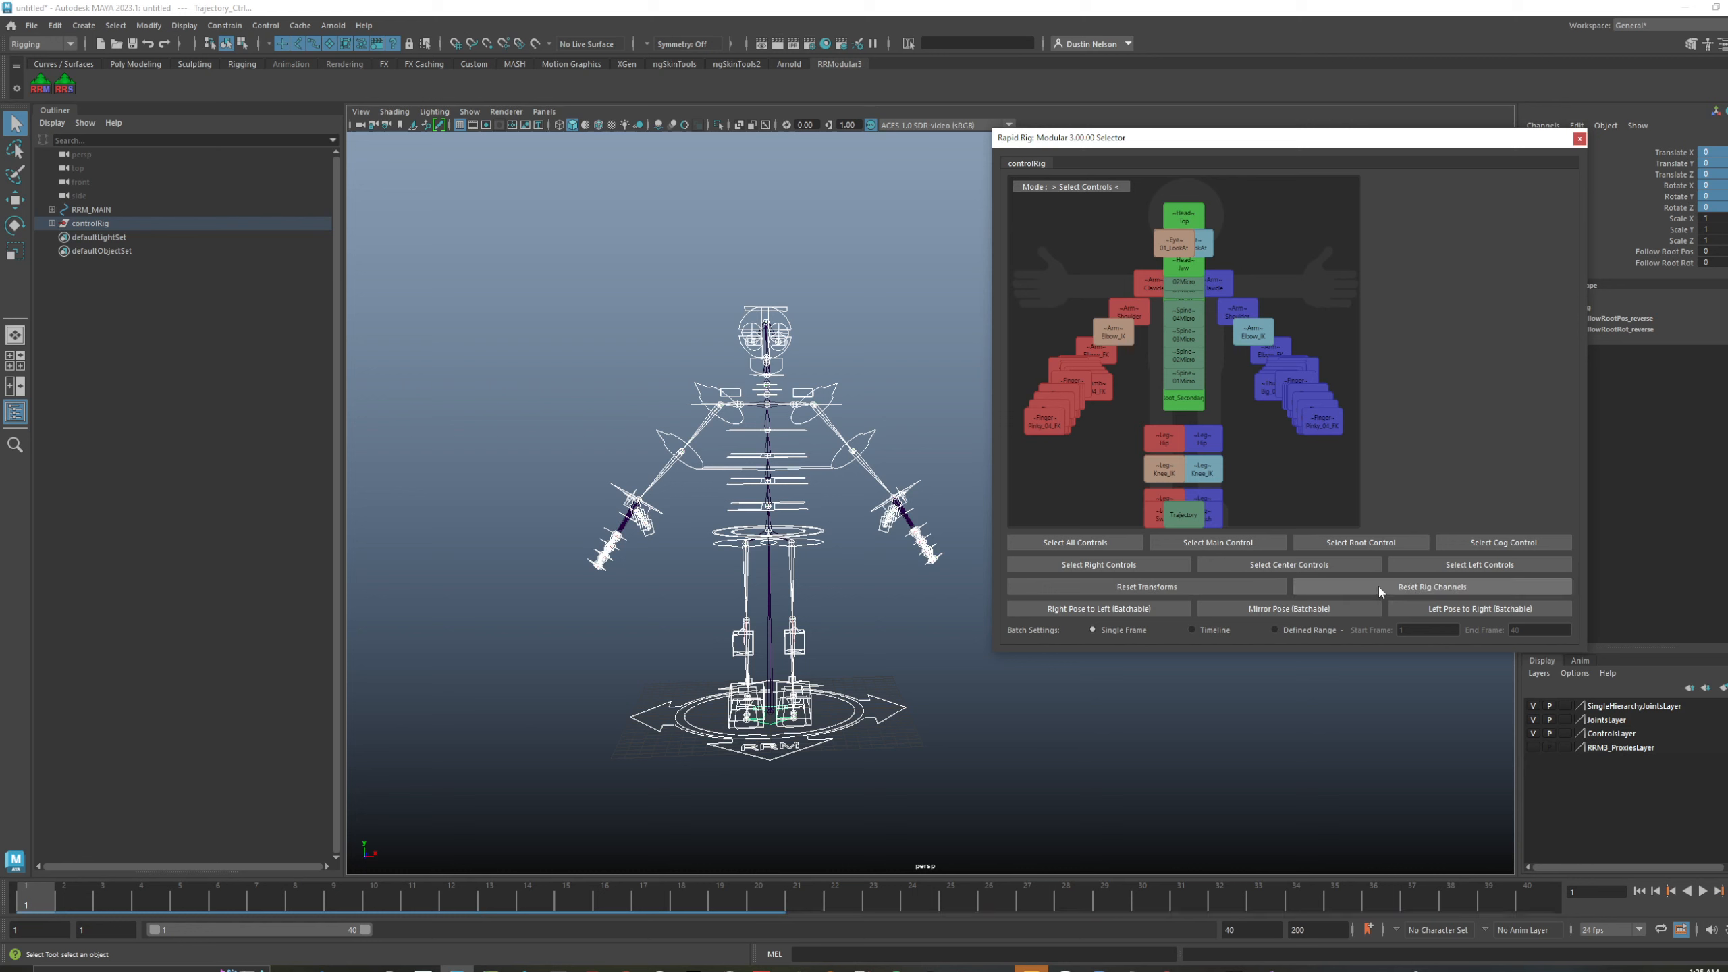
click(915, 374)
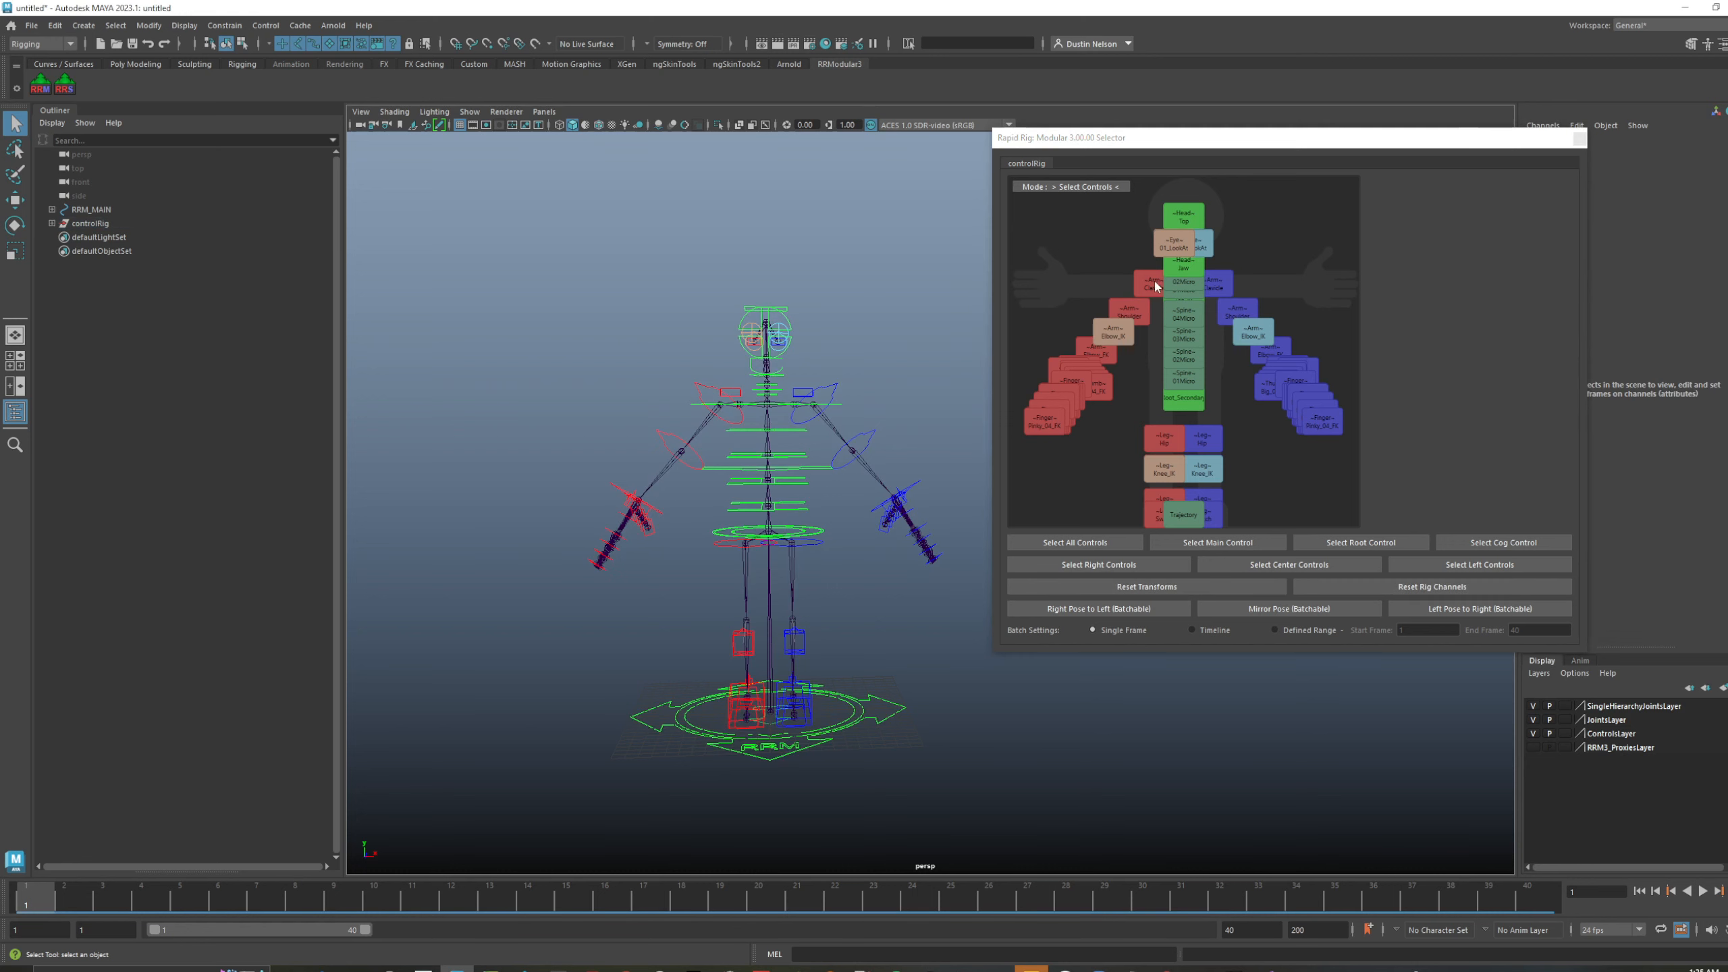
- Narrow the Rapid Rig Modular Selector window and place it beside the rig so the channel values stay uncovered
click(1227, 143)
drag(1304, 145, 1364, 189)
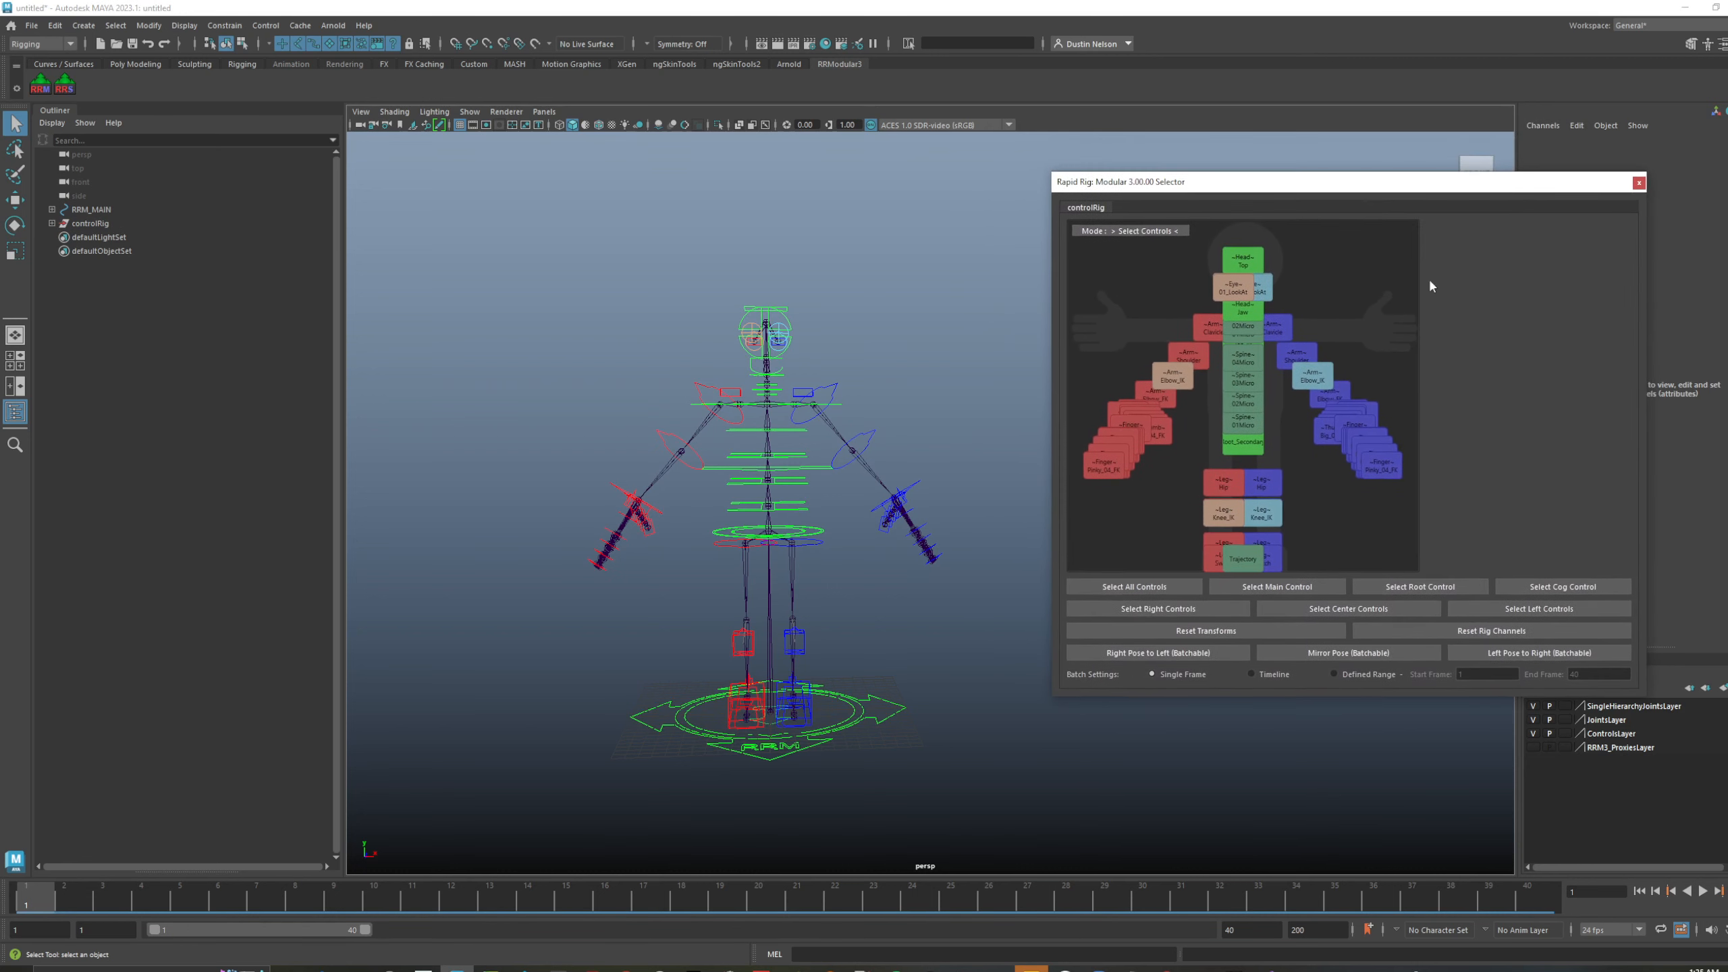
drag(1649, 500, 1385, 520)
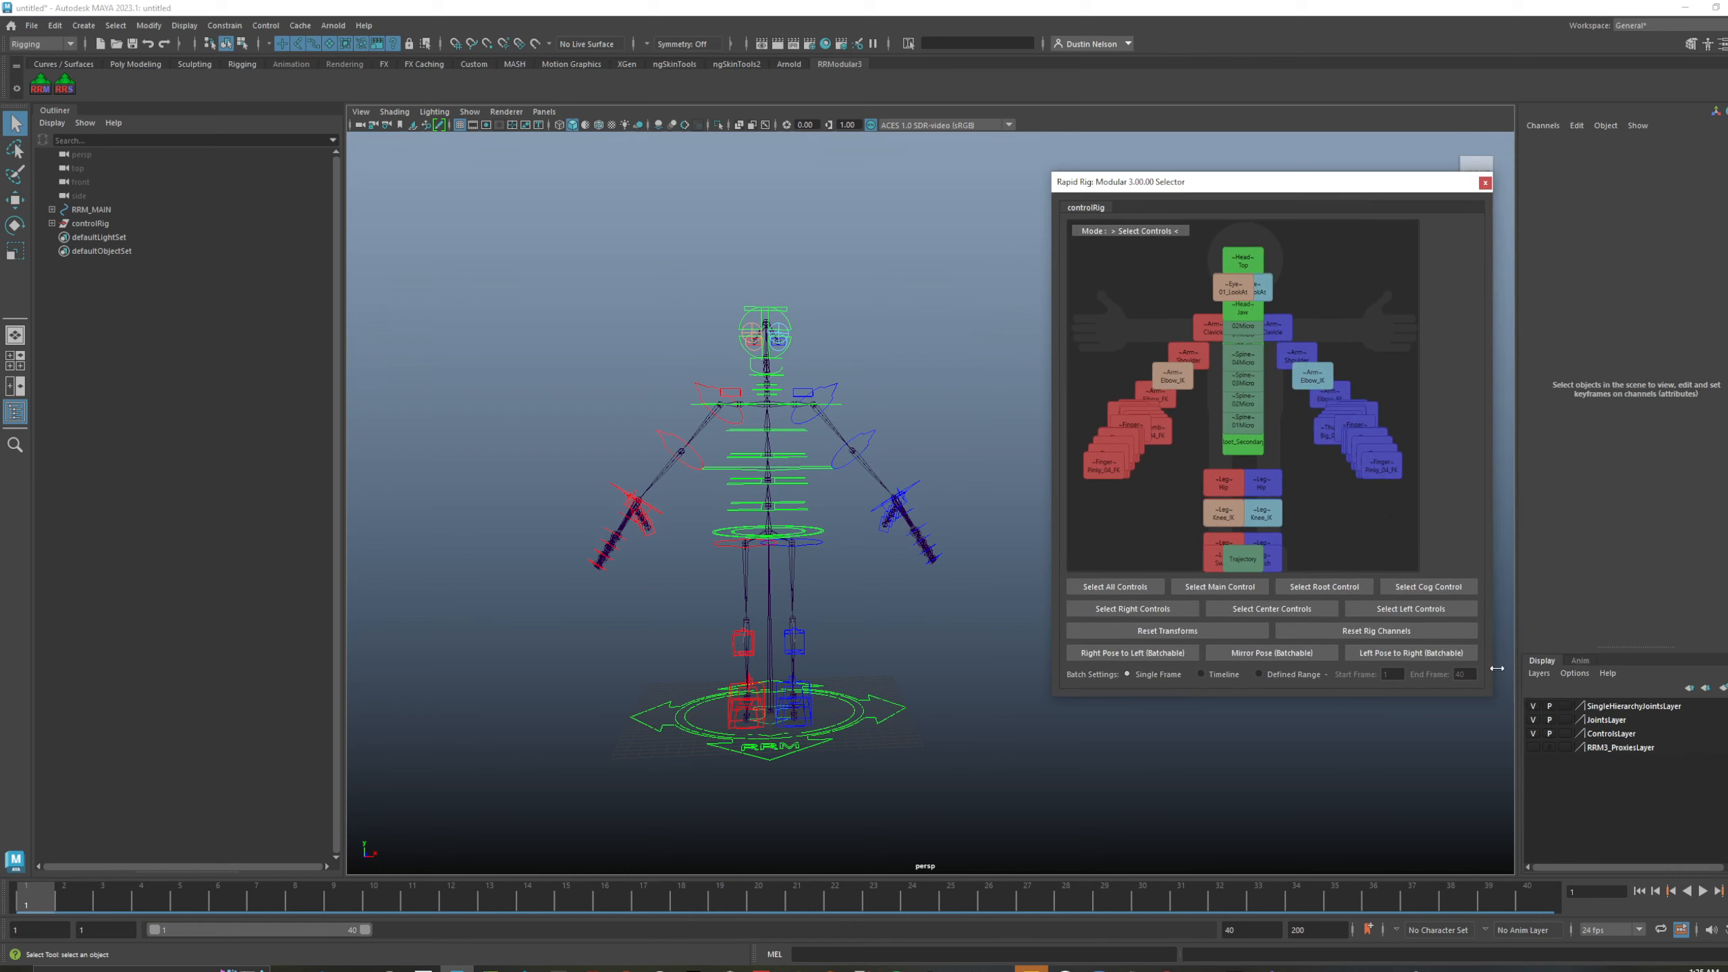
drag(1313, 198, 1351, 179)
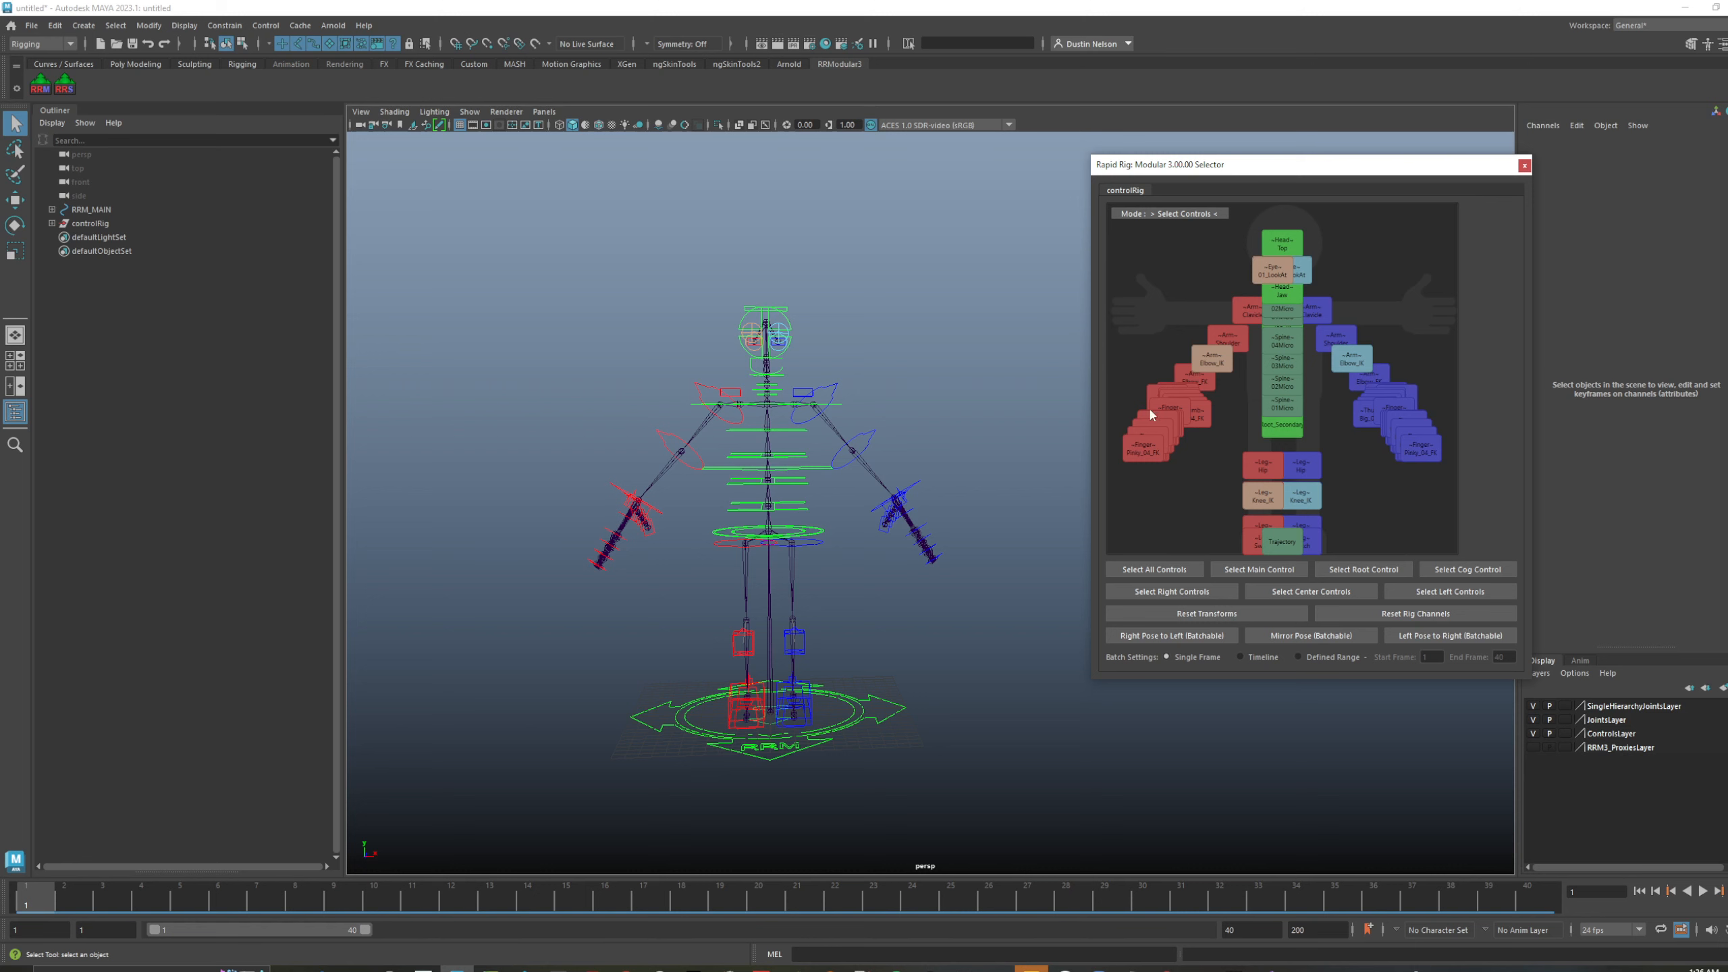
click(1039, 424)
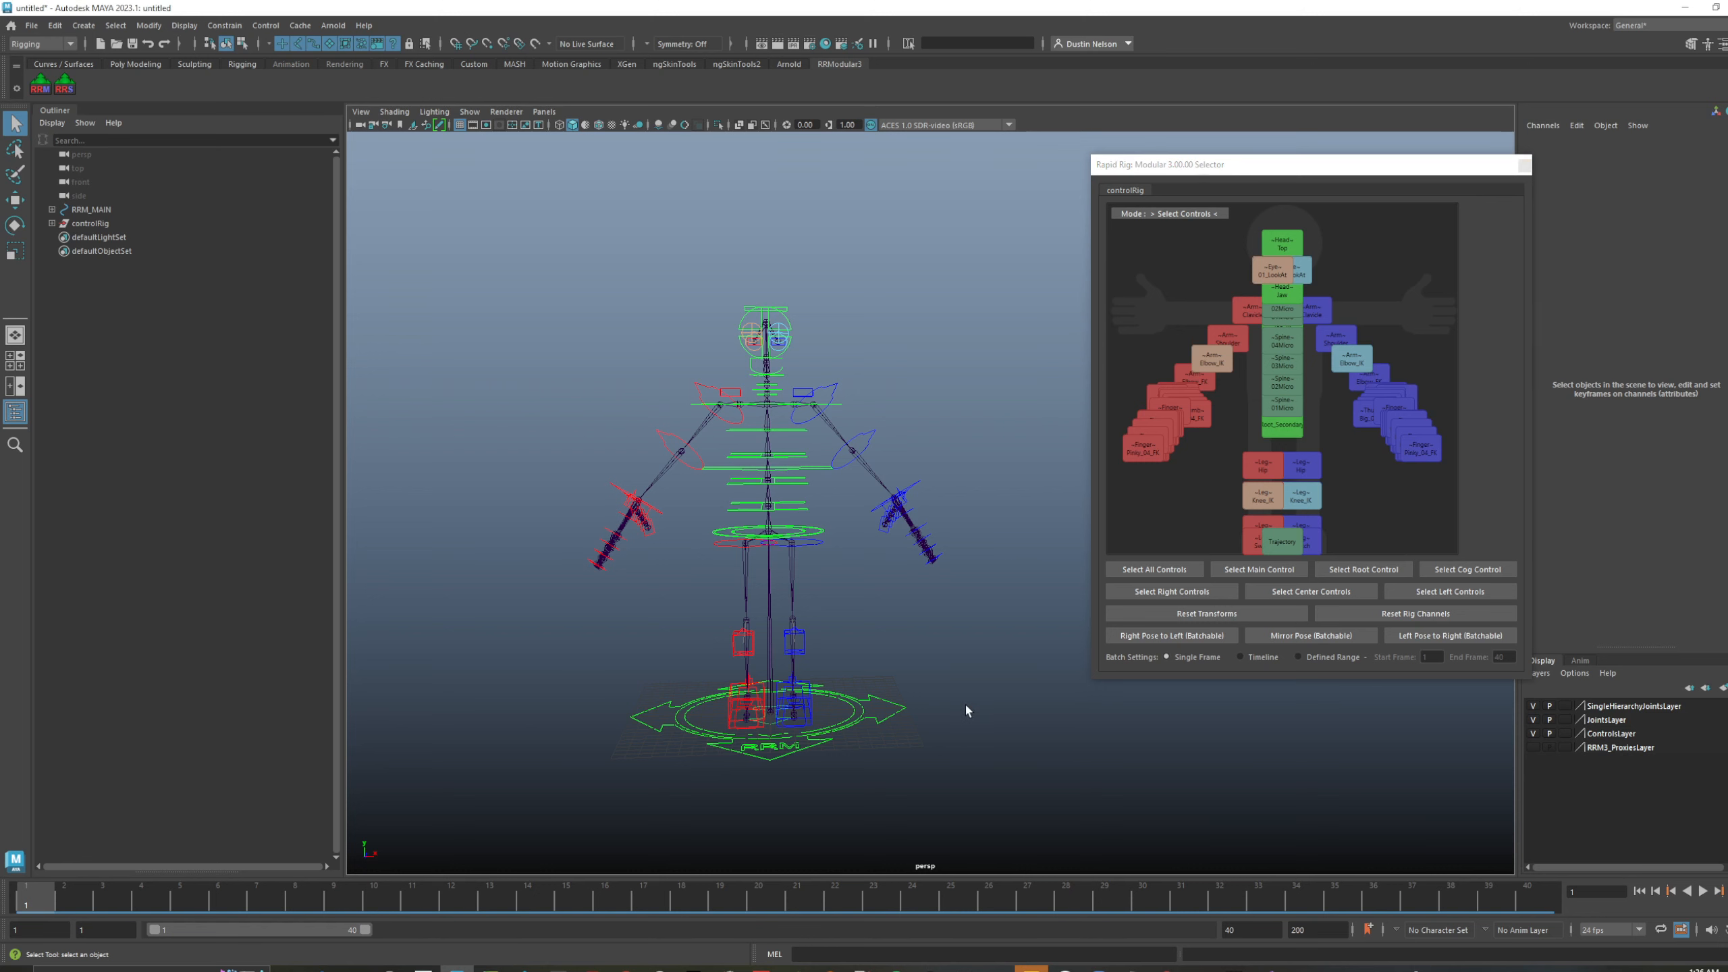
key(space)
key(space)
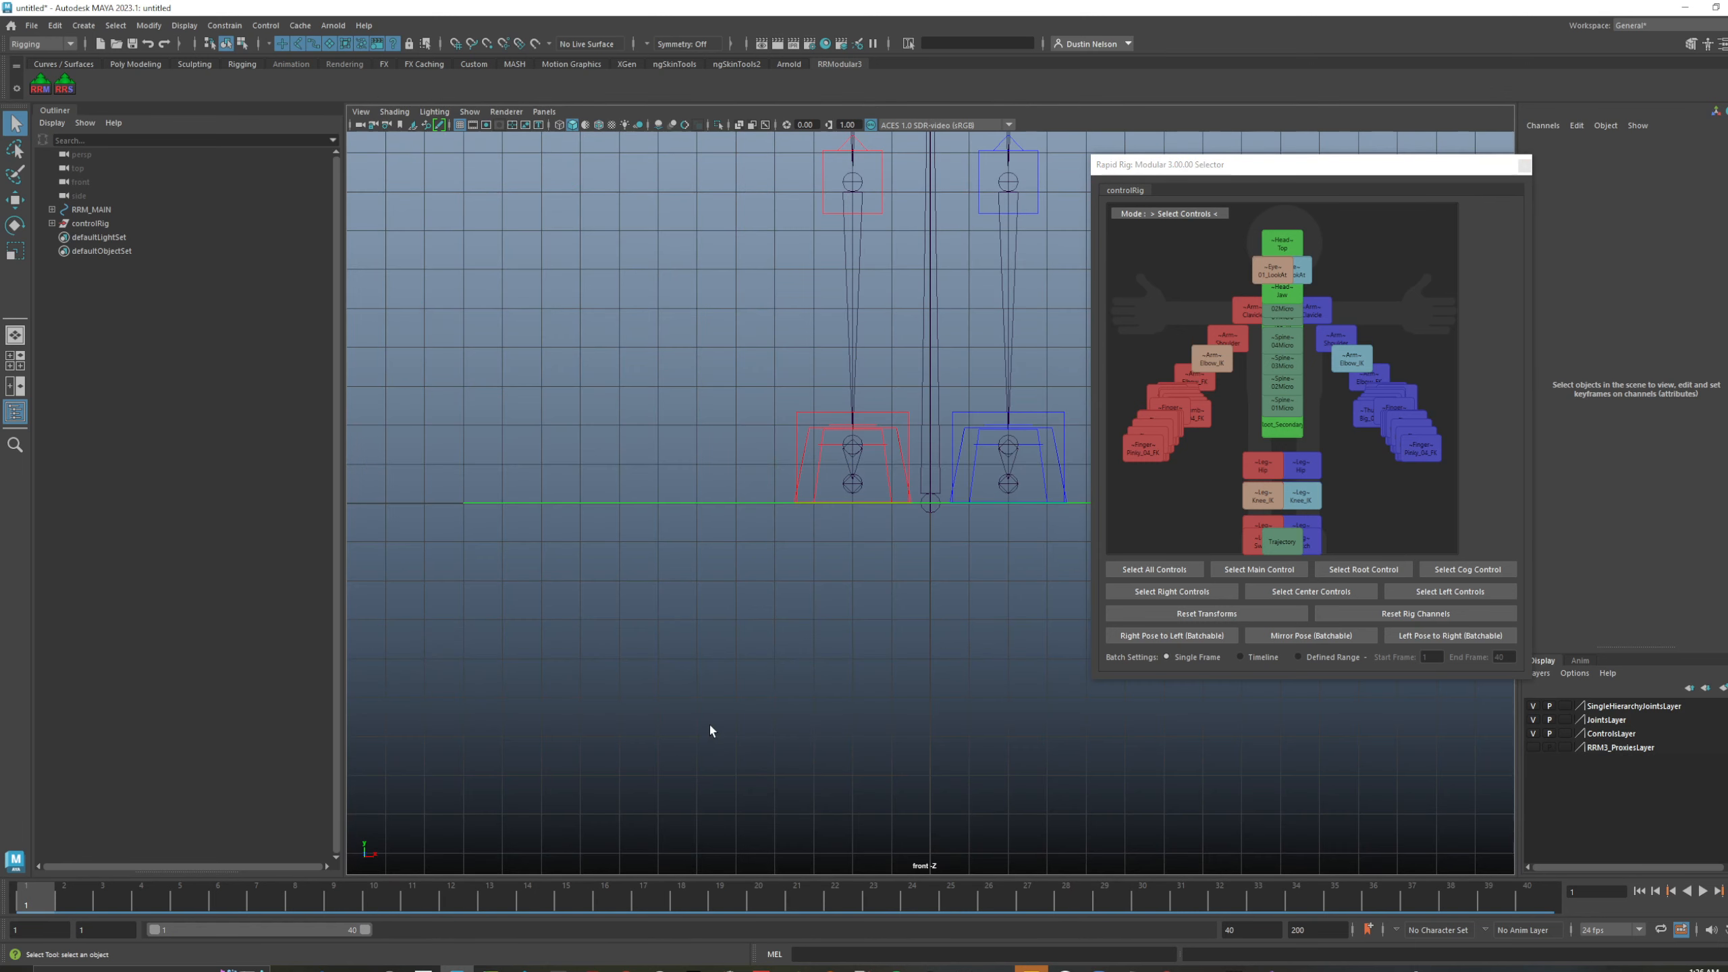
key(space)
key(space)
mouse_move(844, 513)
alt+mouse_down()
mouse_move(803, 498)
mouse_move(839, 508)
mouse_move(819, 502)
alt+mouse_up()
alt+right_drag(818, 503, 1003, 534)
- Reopen the main Rapid Rig Modular window, display its Rig Rest Pose control settings and place the window beside the rig
click(40, 84)
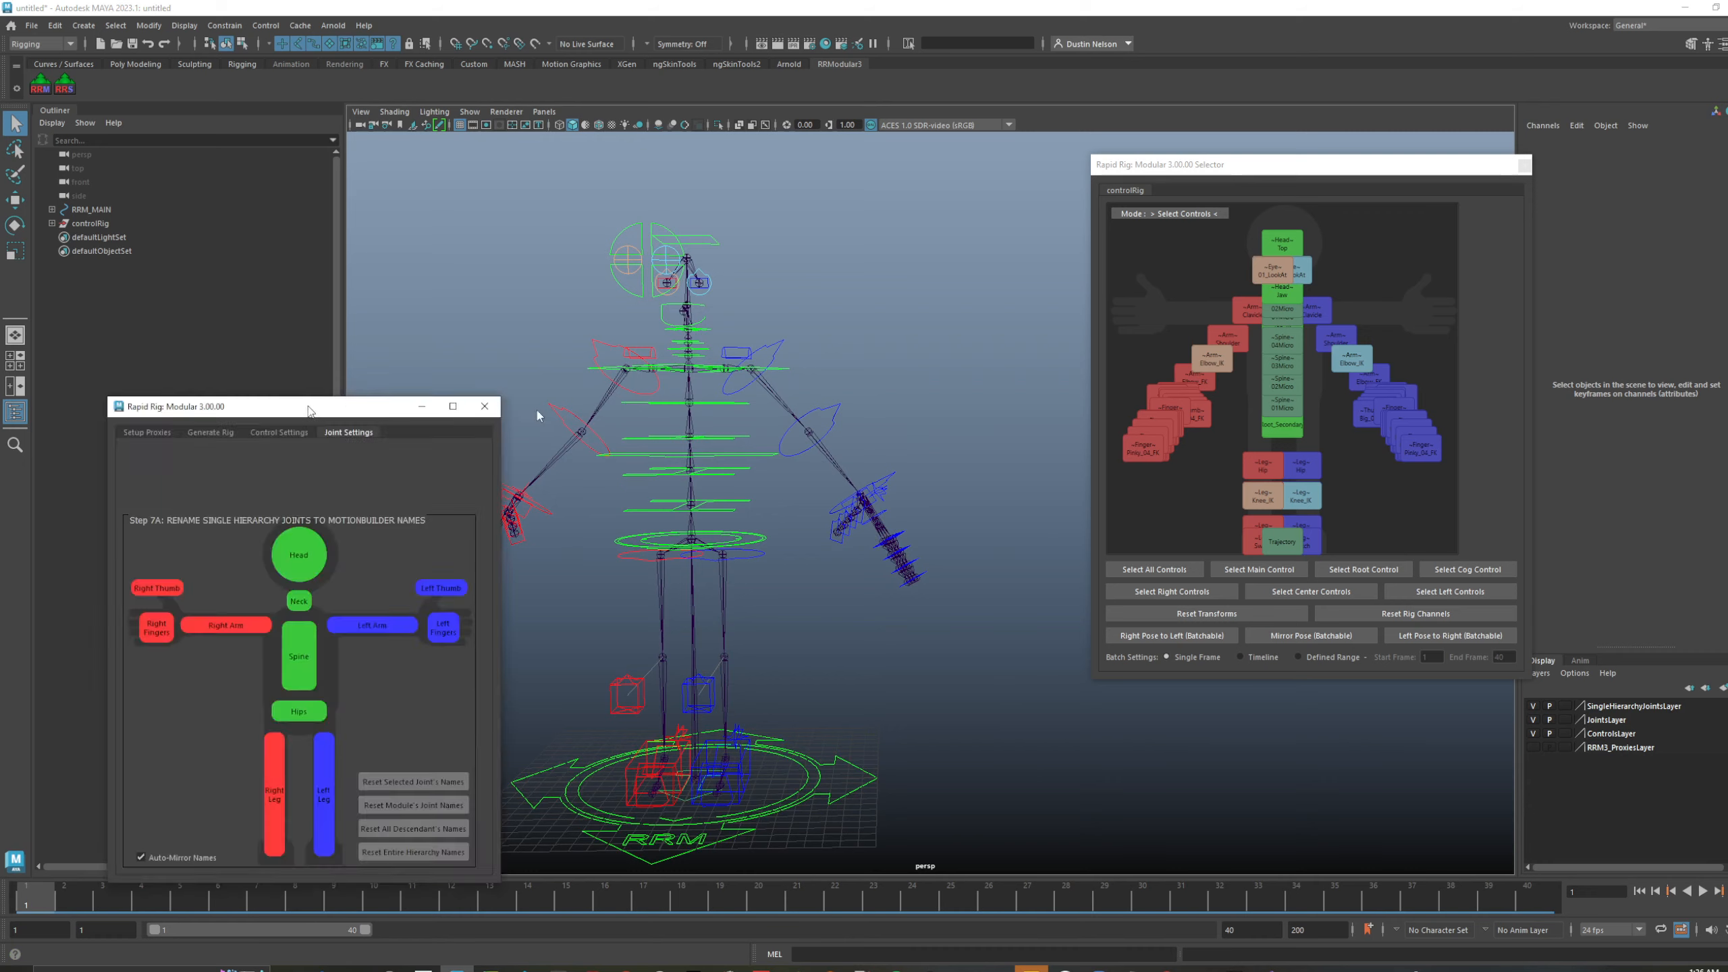
click(879, 298)
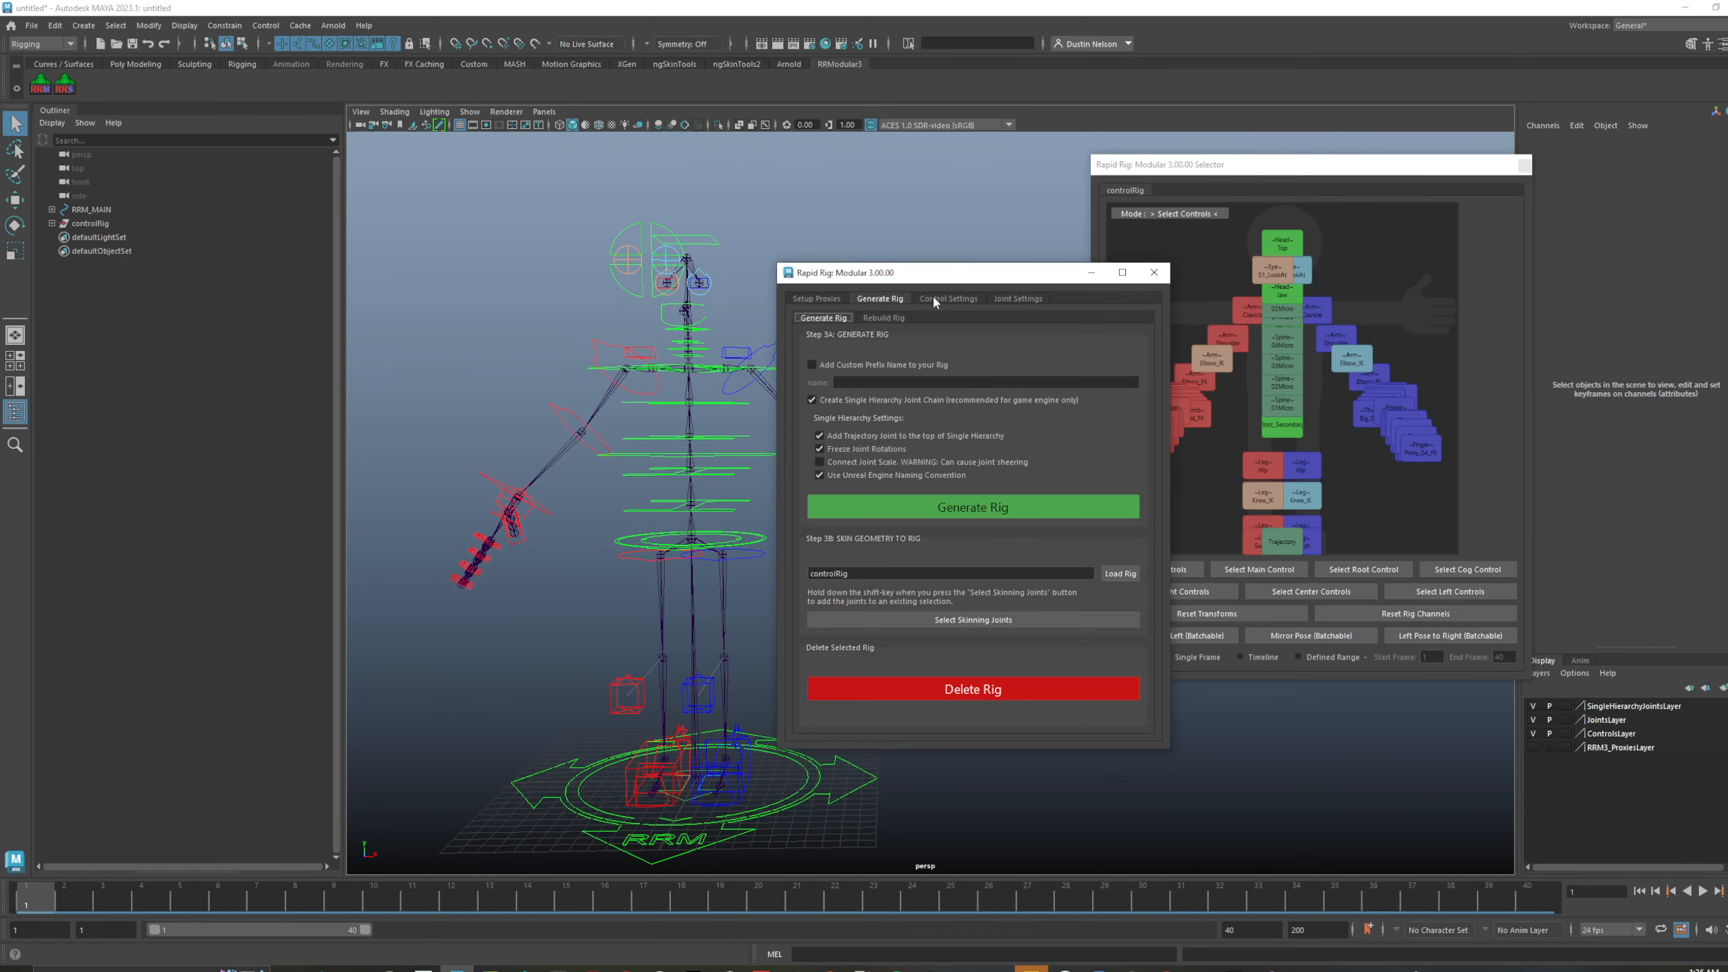
click(899, 320)
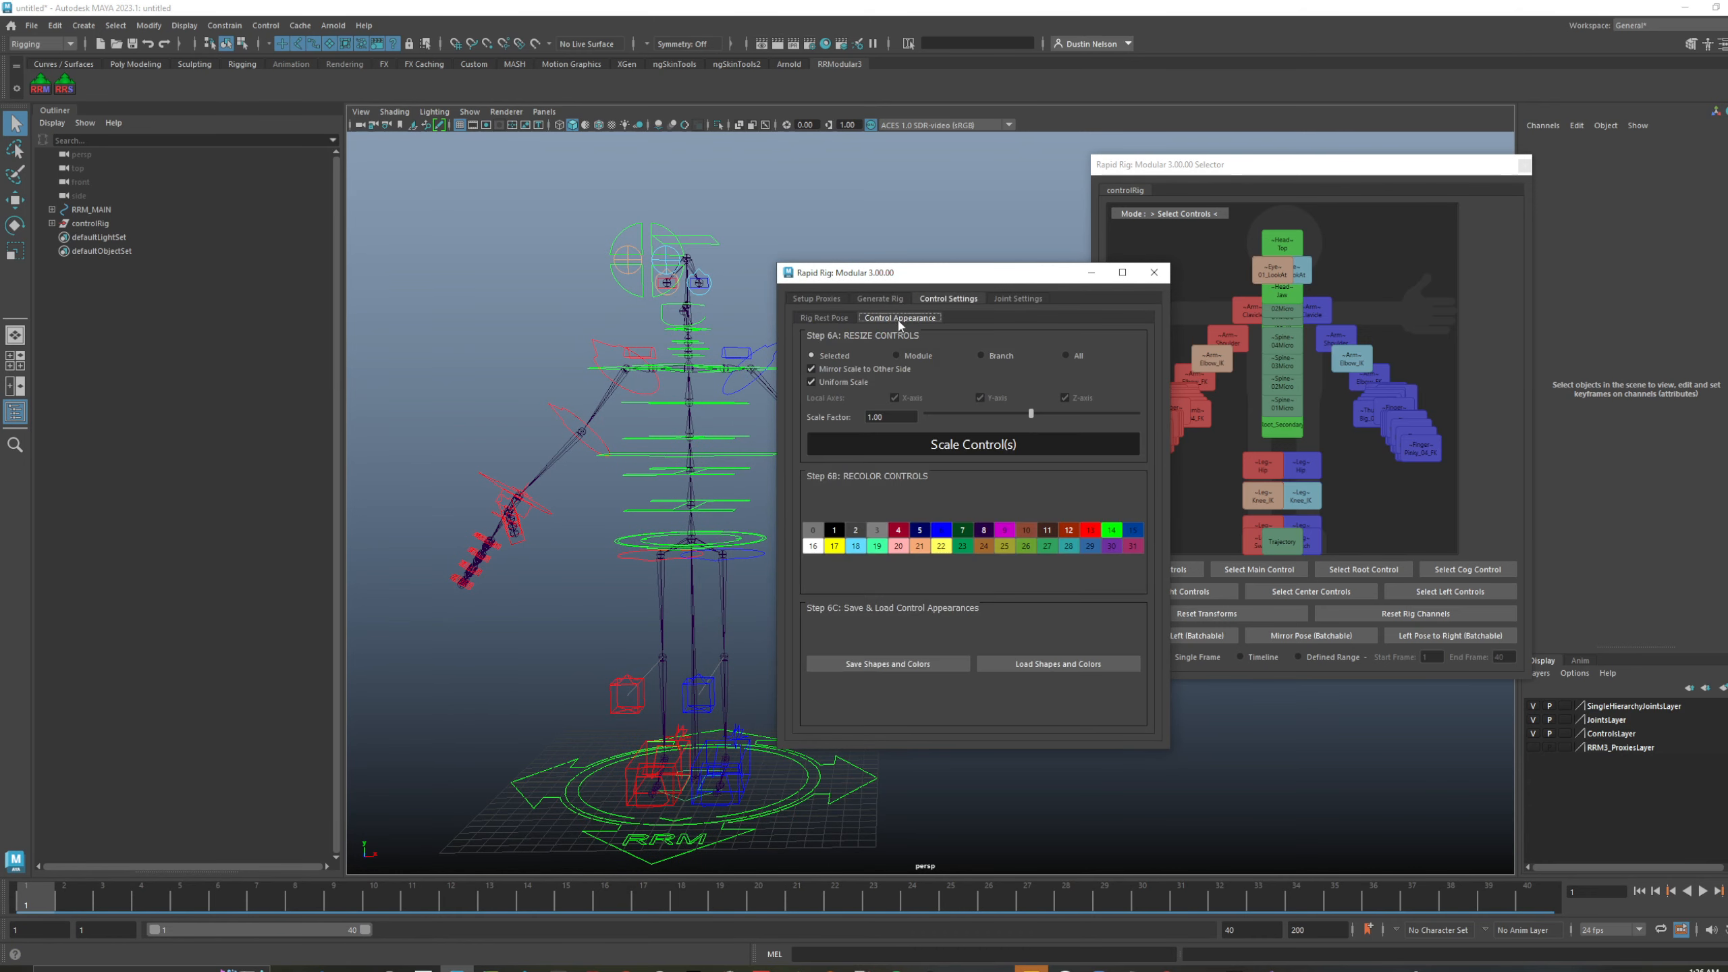
click(832, 321)
drag(899, 273, 1047, 269)
scroll(664, 461, down, 2)
alt+middle_drag(710, 493, 654, 480)
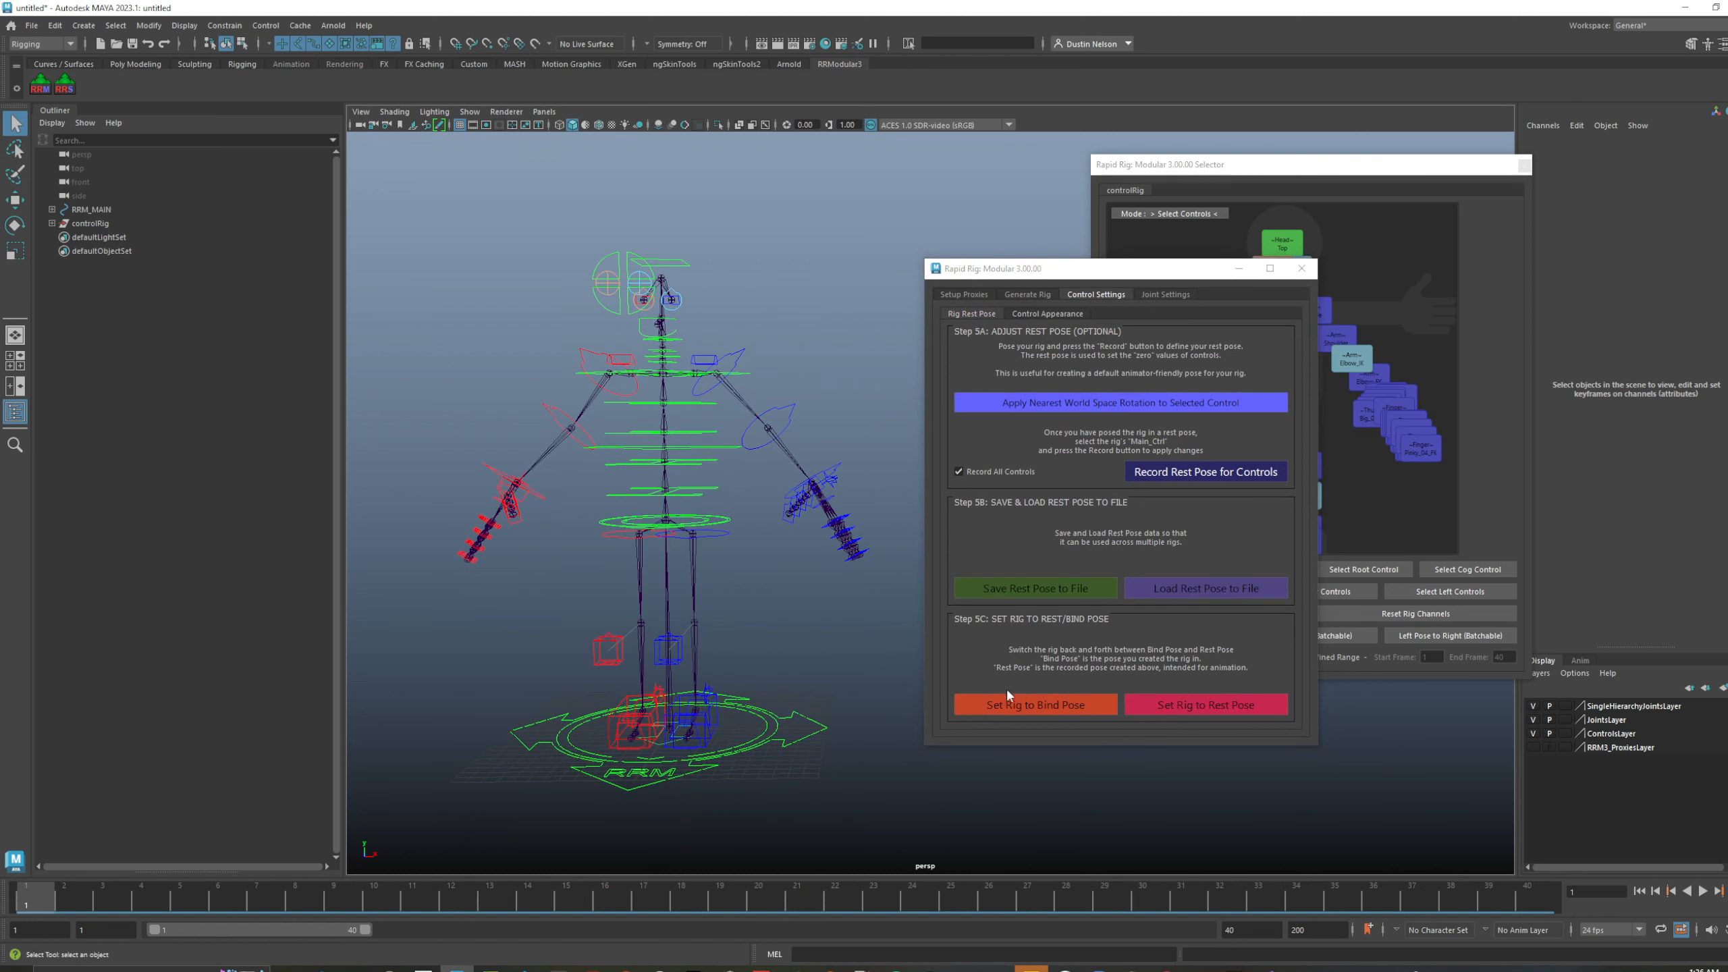
- Select the rig's main control, set the rig to its rest pose, and move the settings window off the control picker
click(821, 744)
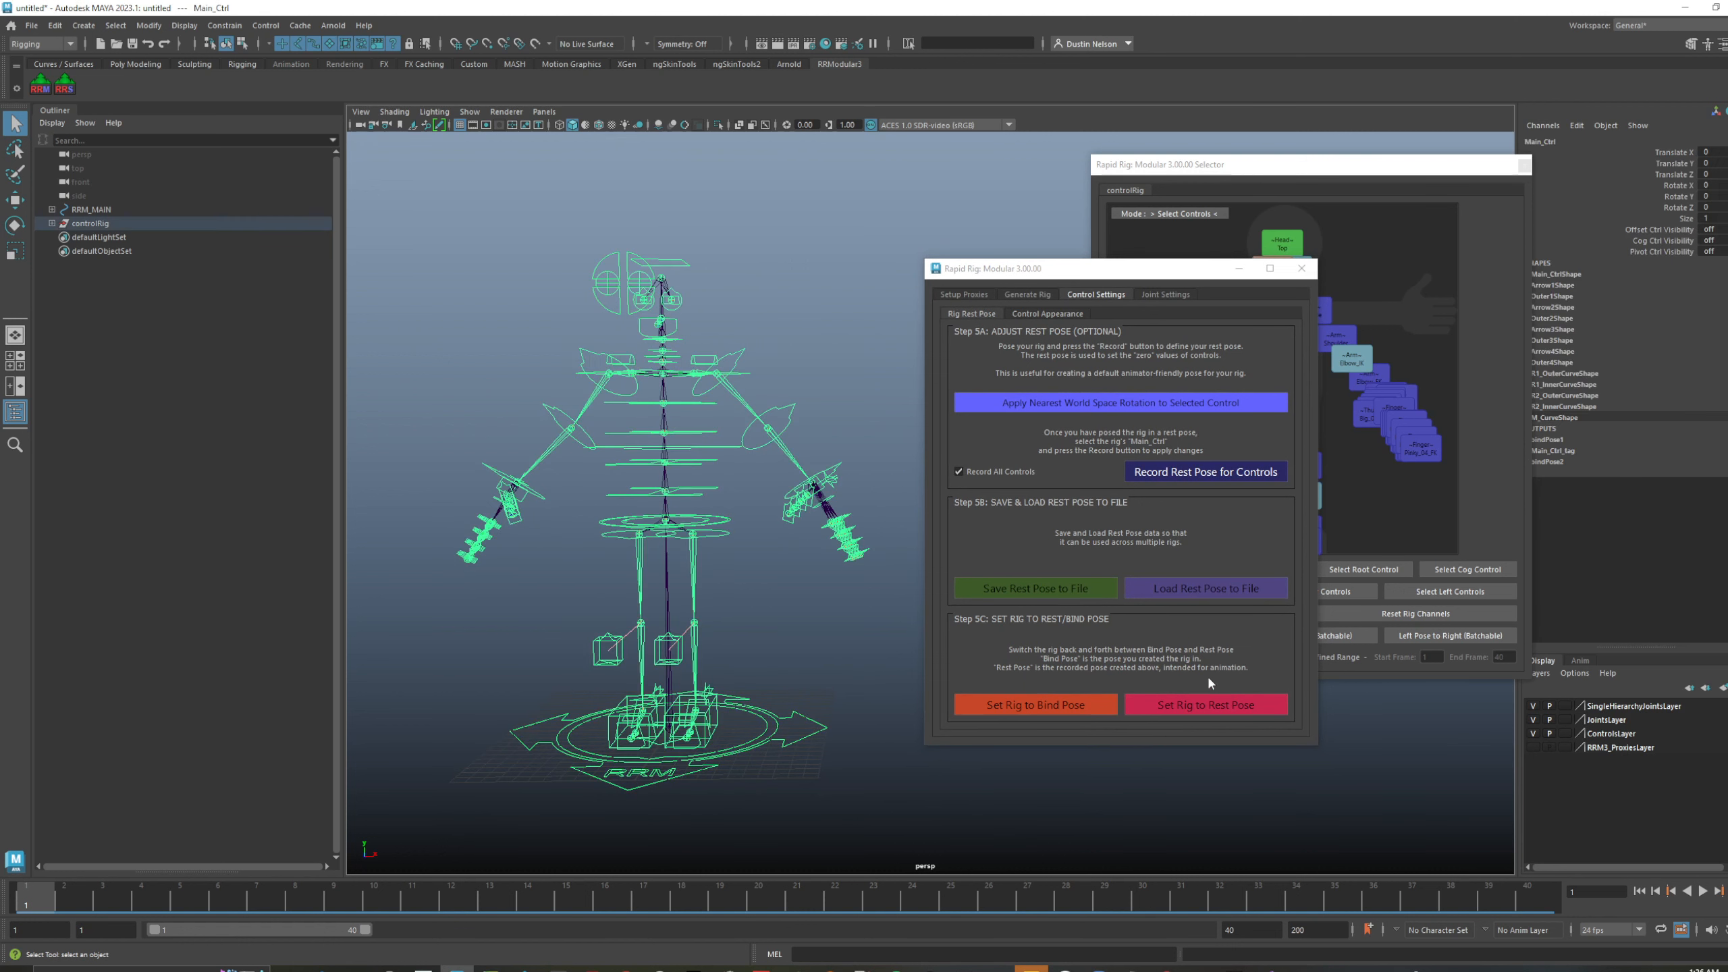
click(1208, 713)
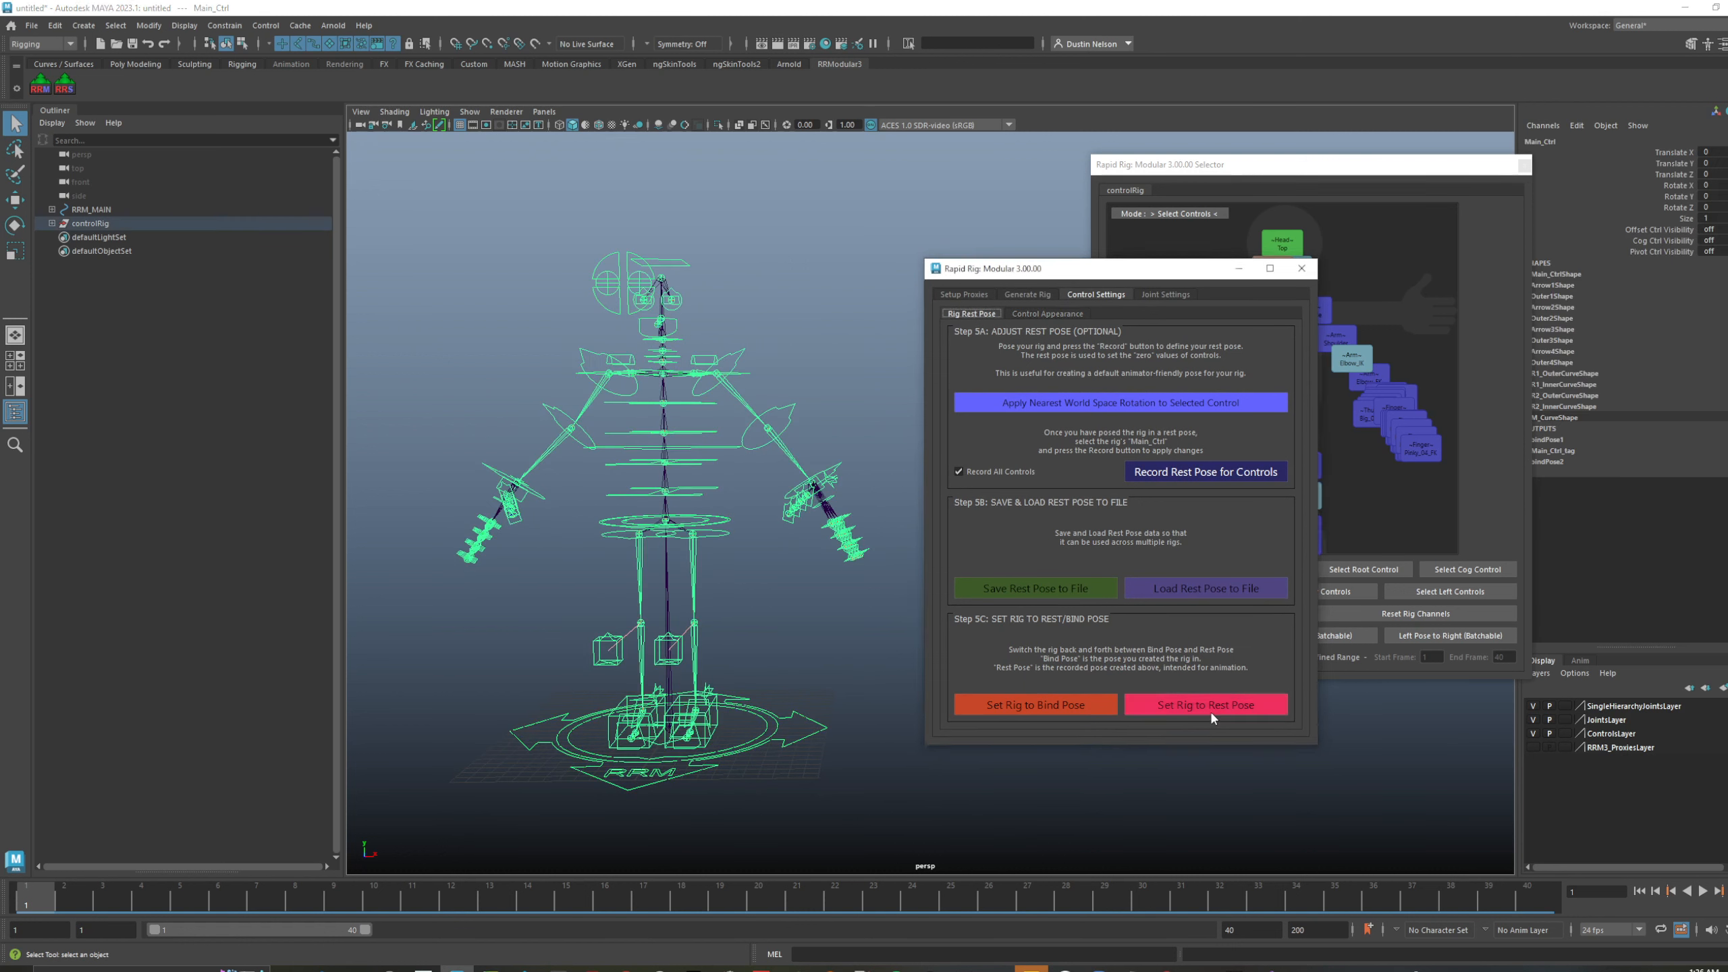
drag(1065, 272, 763, 698)
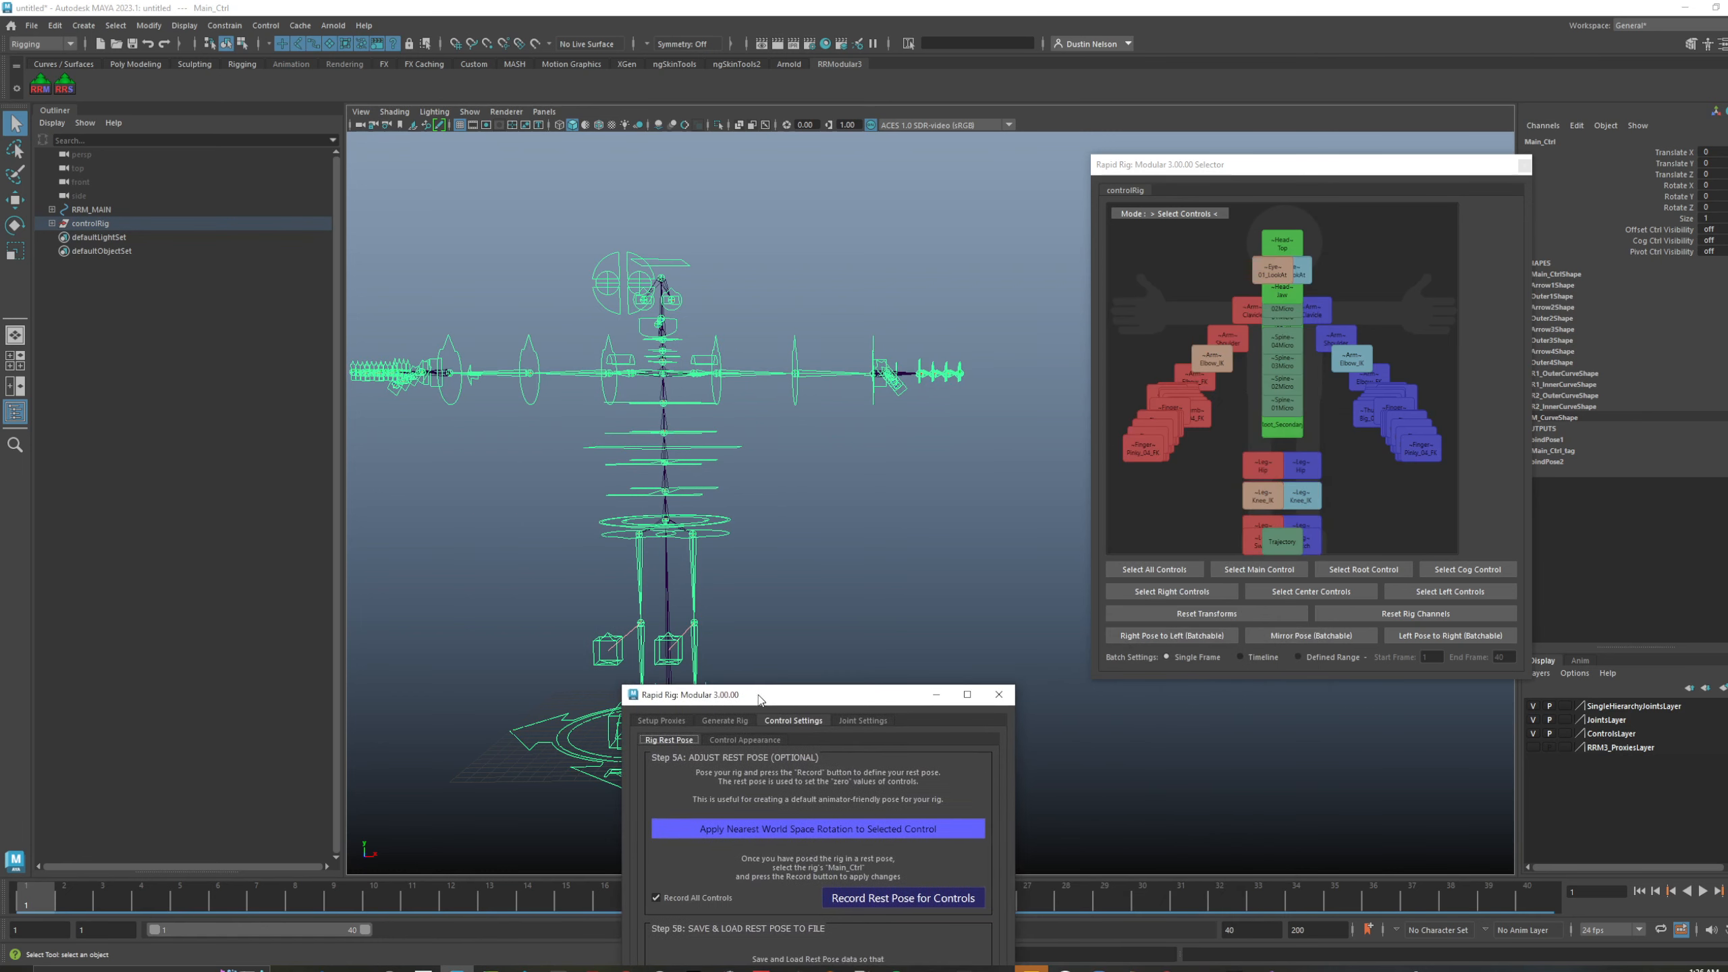
- Retake the selector's snapshot with the rig in its T-shaped rest pose
click(1196, 313)
right_click(1180, 278)
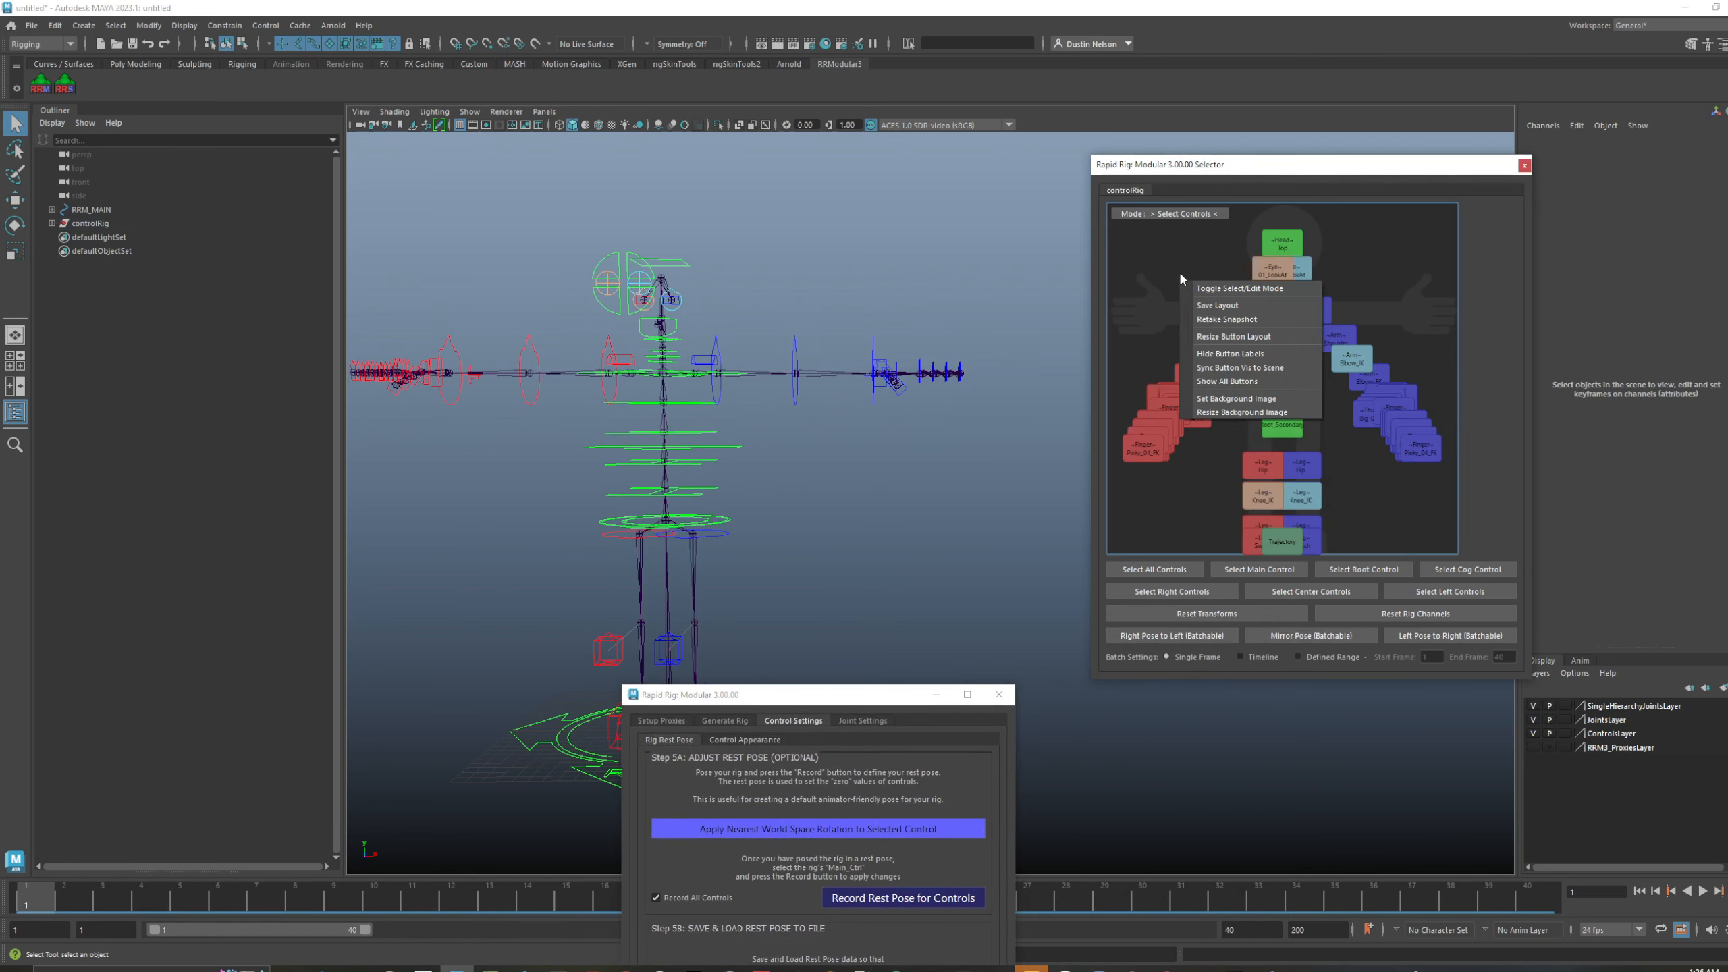
click(1269, 320)
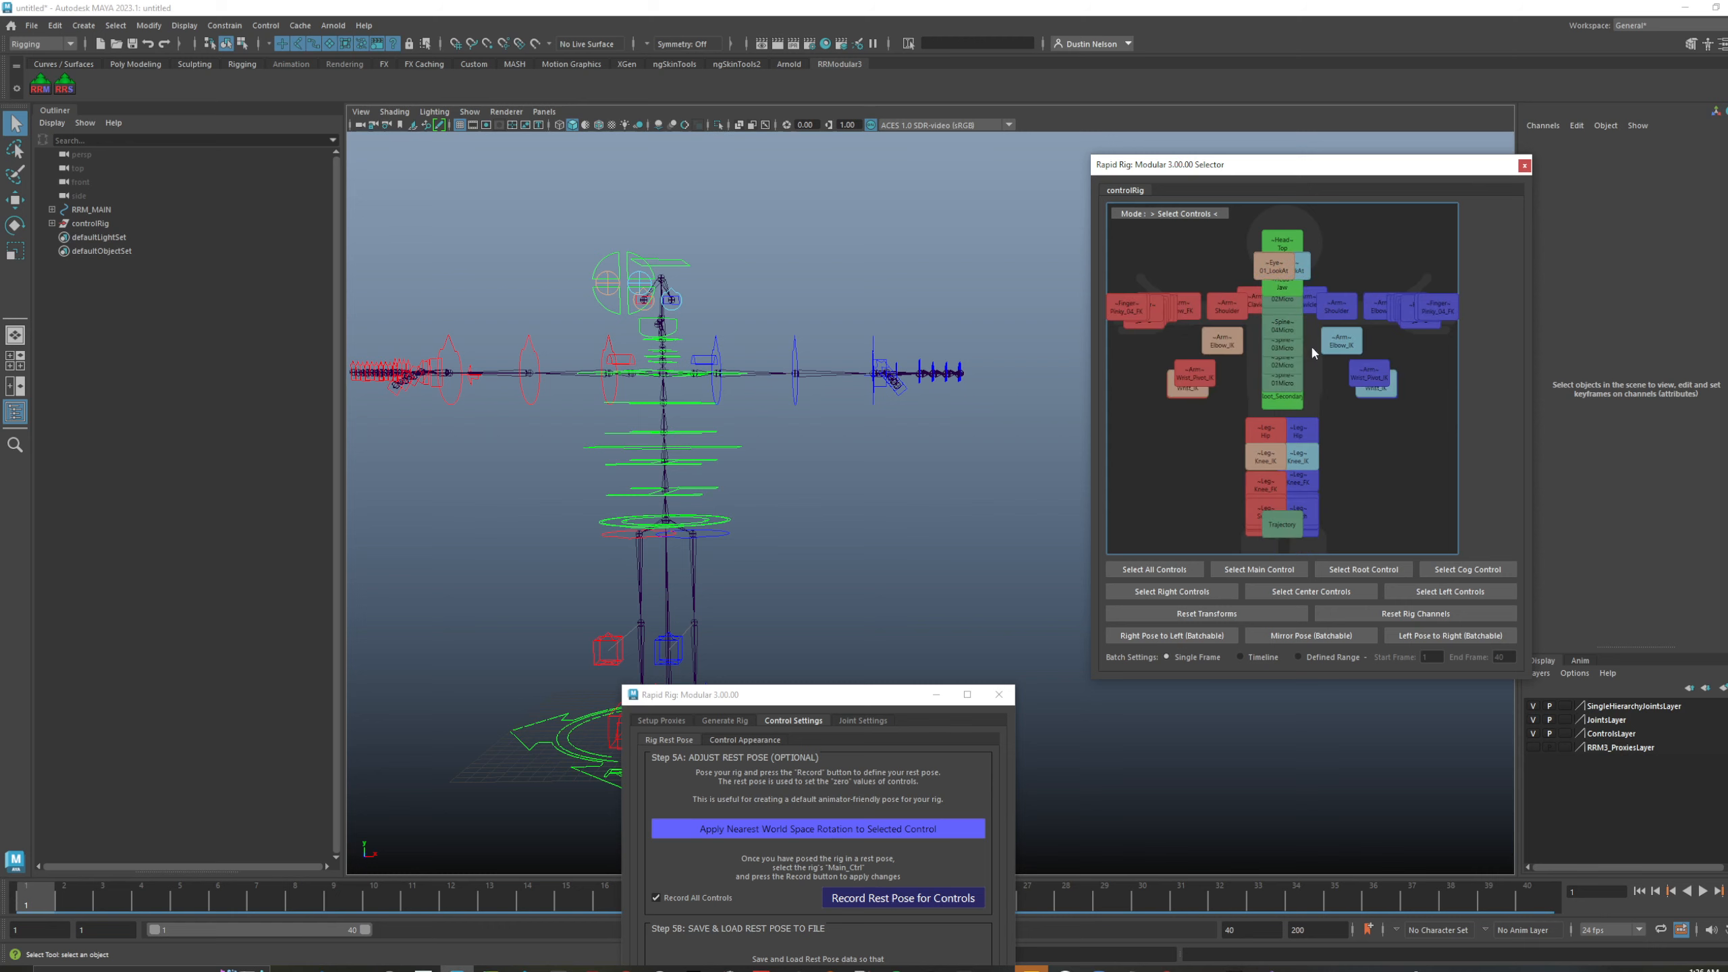
- Rotate both FK wrist controls together to -90 degrees on Z
alt+drag(886, 376, 844, 381)
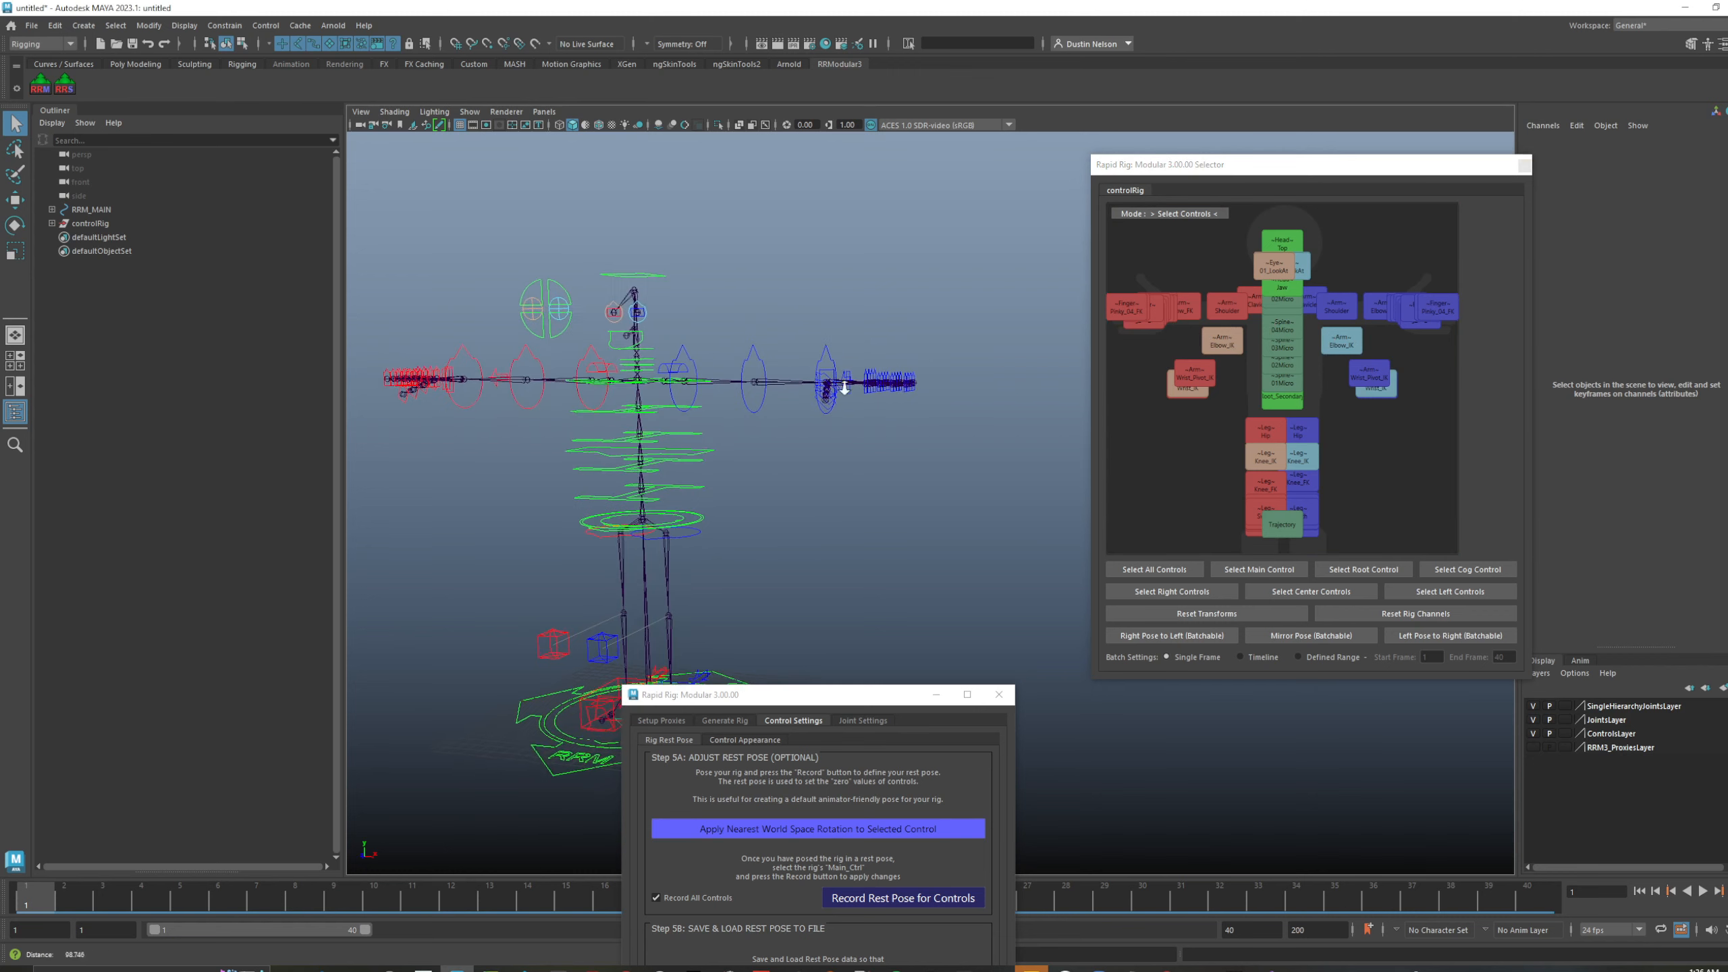
alt+right_drag(844, 382, 862, 379)
drag(818, 324, 790, 330)
alt+middle_drag(357, 346, 548, 383)
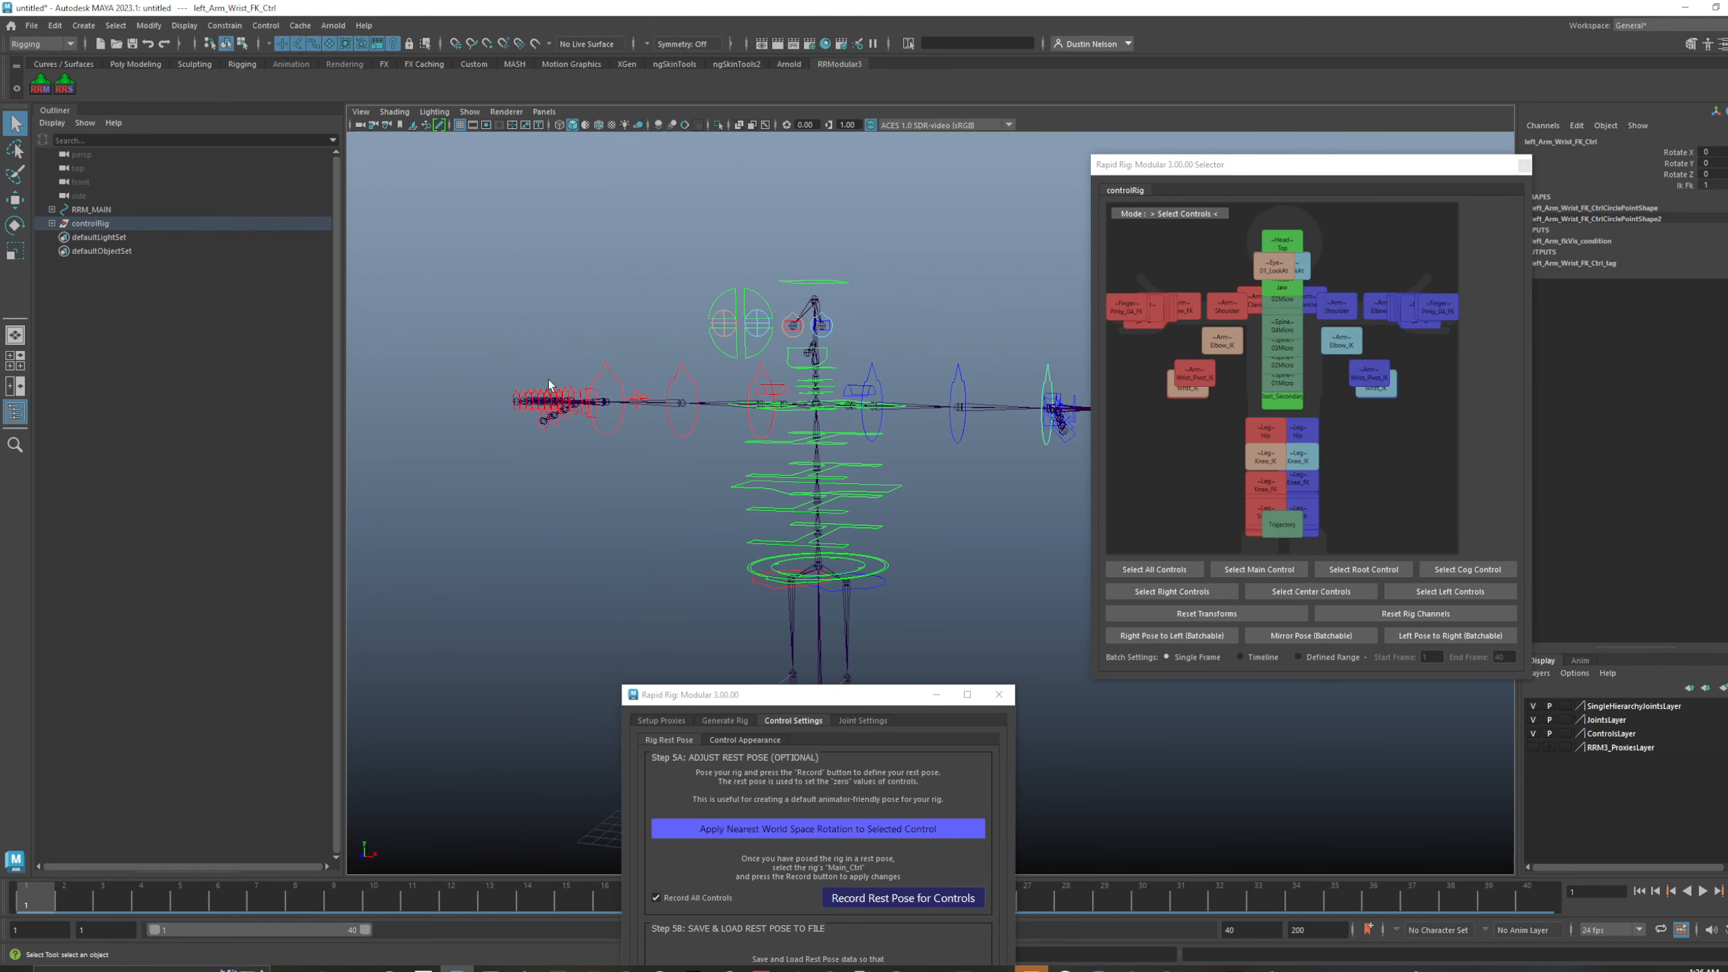
click(622, 382)
key(e)
drag(536, 368, 616, 302)
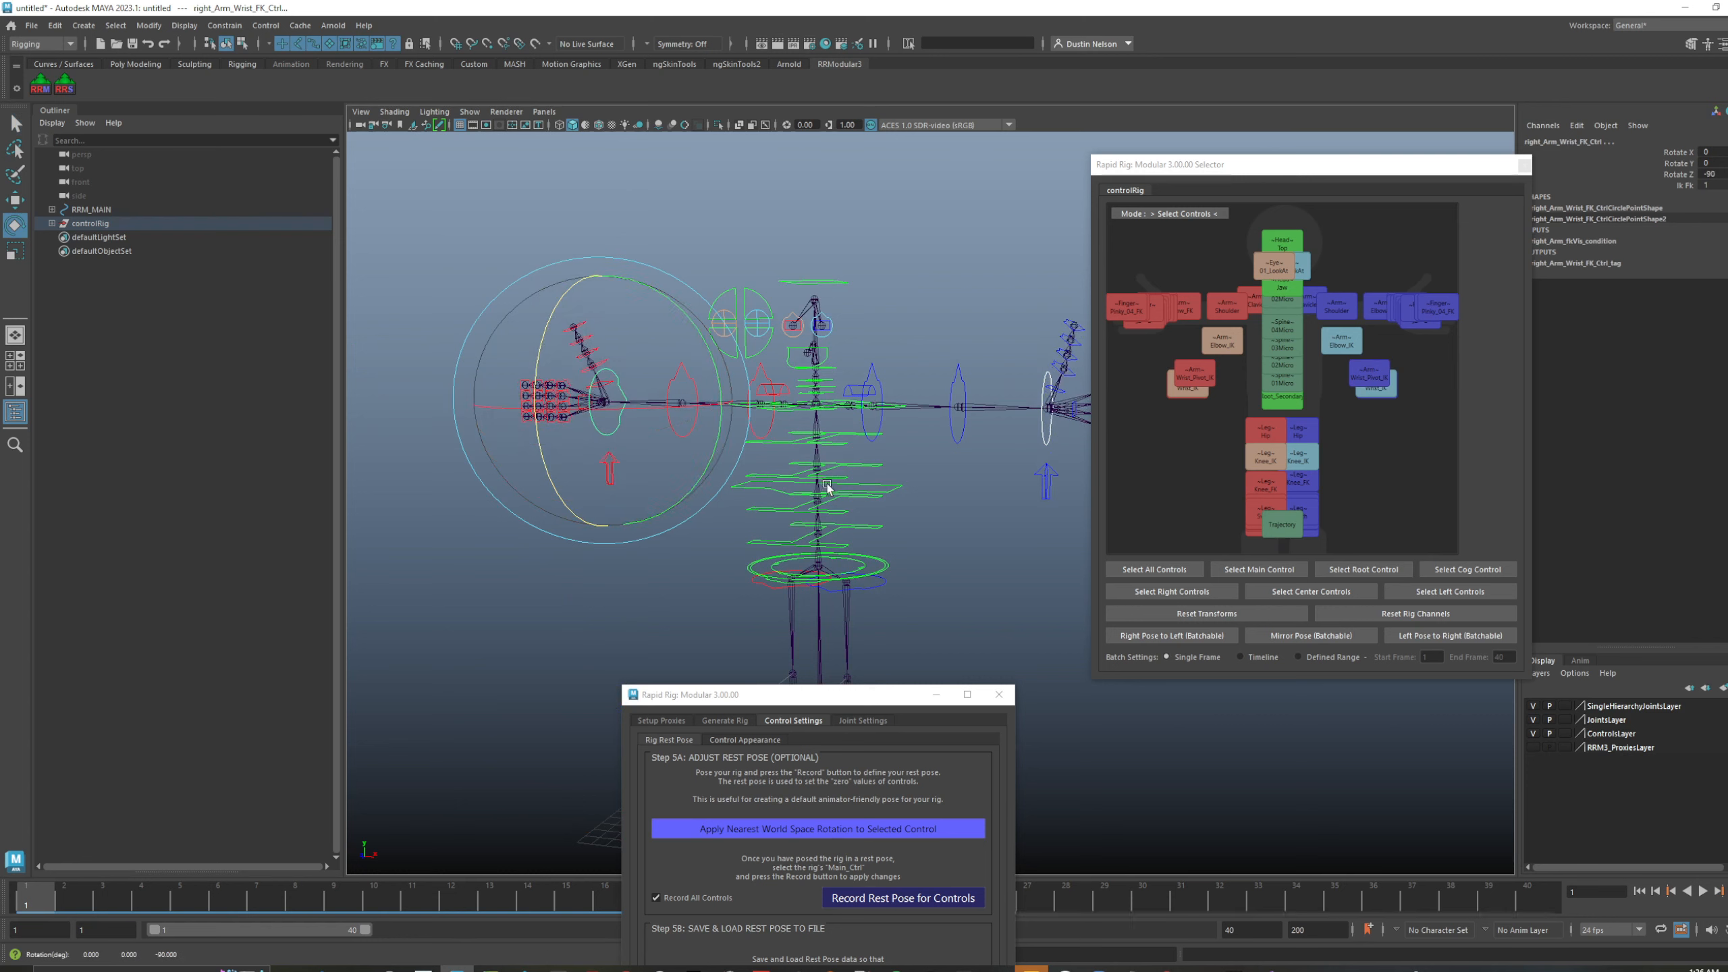
- Deselect the wrist controls and retake the selector's snapshot with the hands in the rotated position
scroll(827, 486, down, 5)
click(918, 528)
right_click(1196, 276)
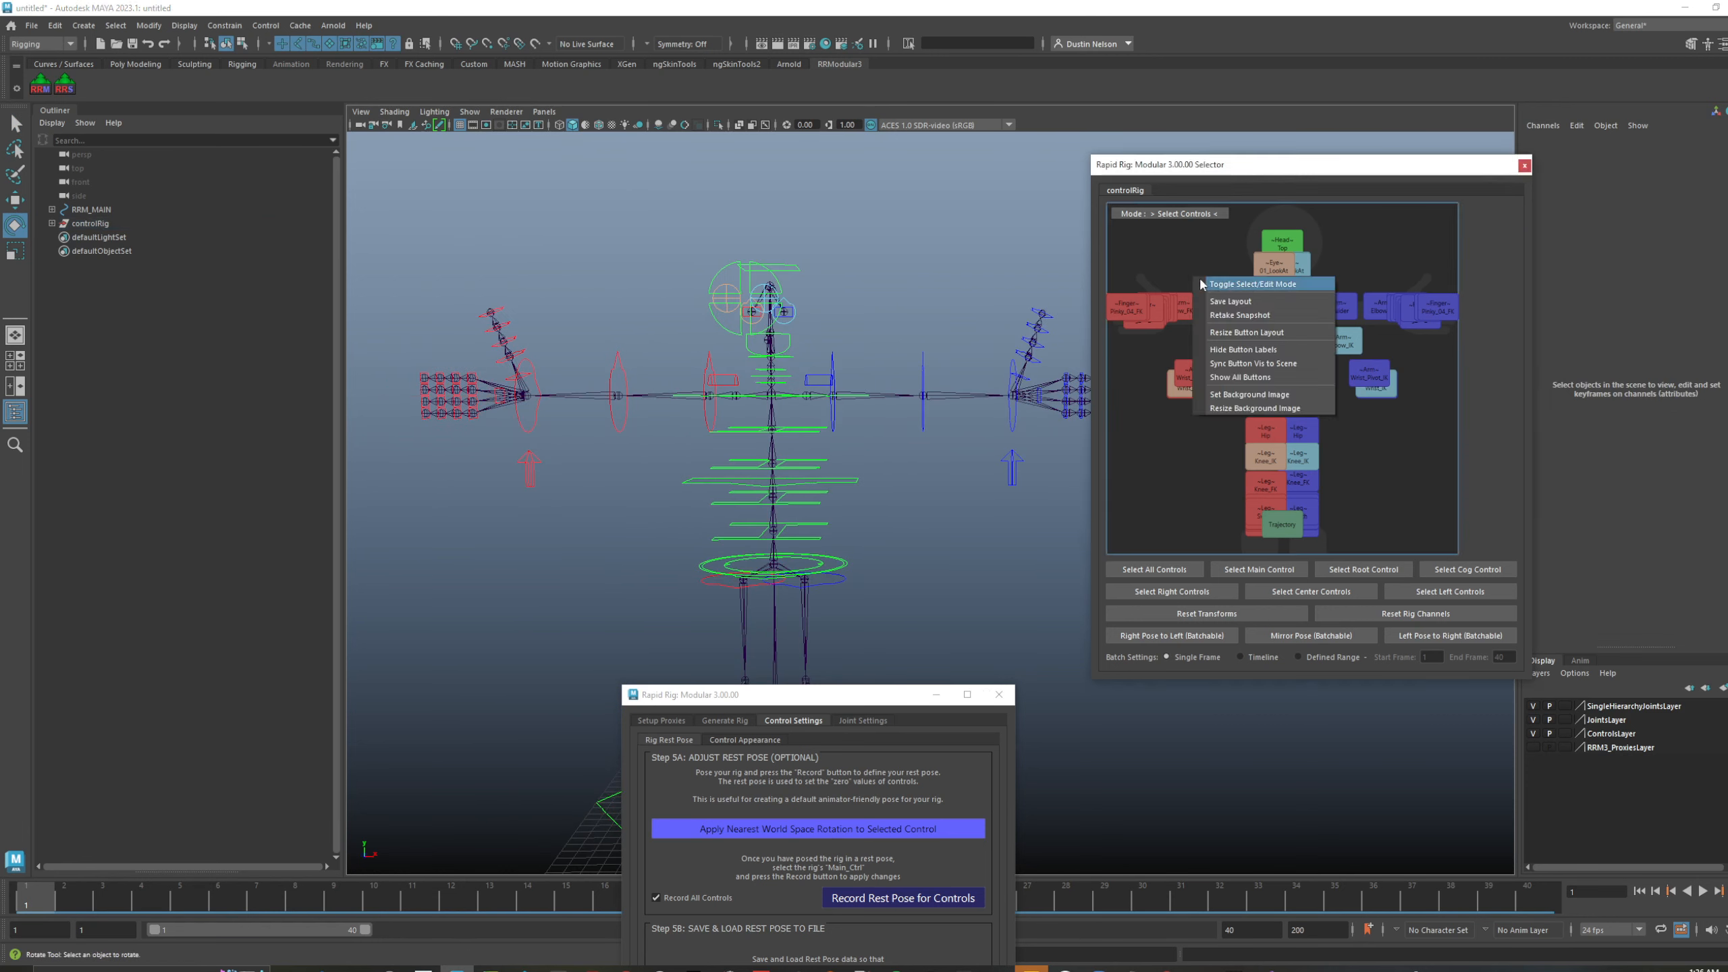
click(1263, 324)
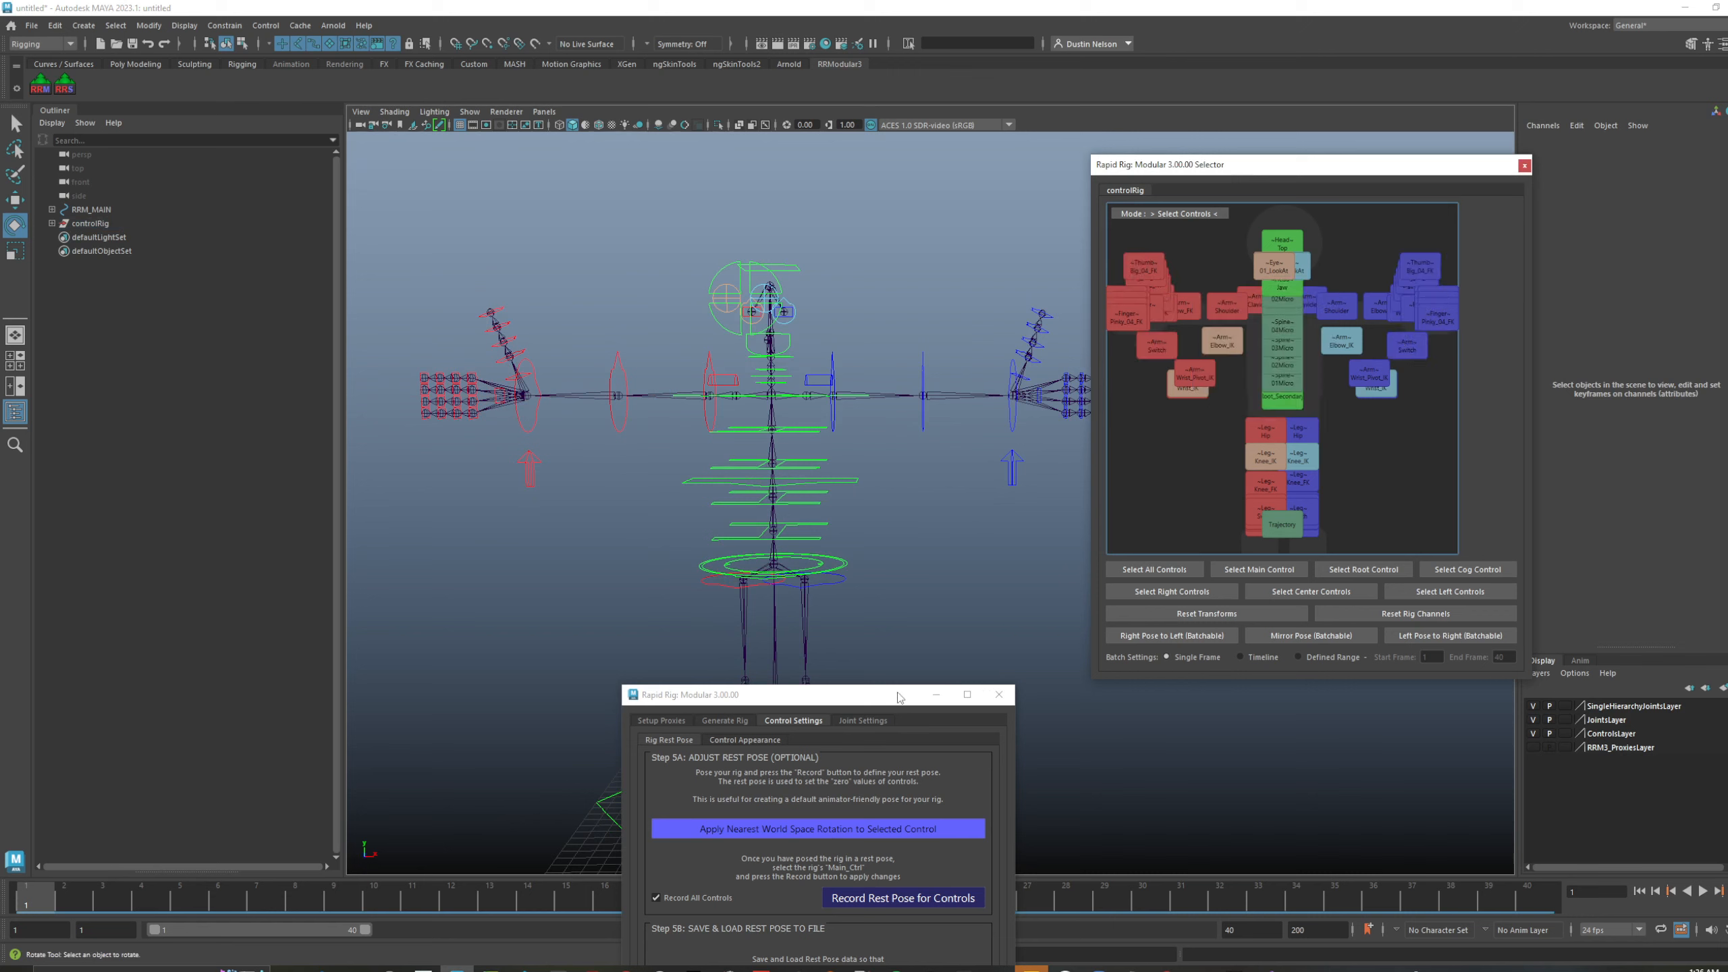
- Select the left arm switch control and scrub its Ik Fk value, ending back at 1
drag(888, 697, 386, 587)
scroll(888, 486, up, 1)
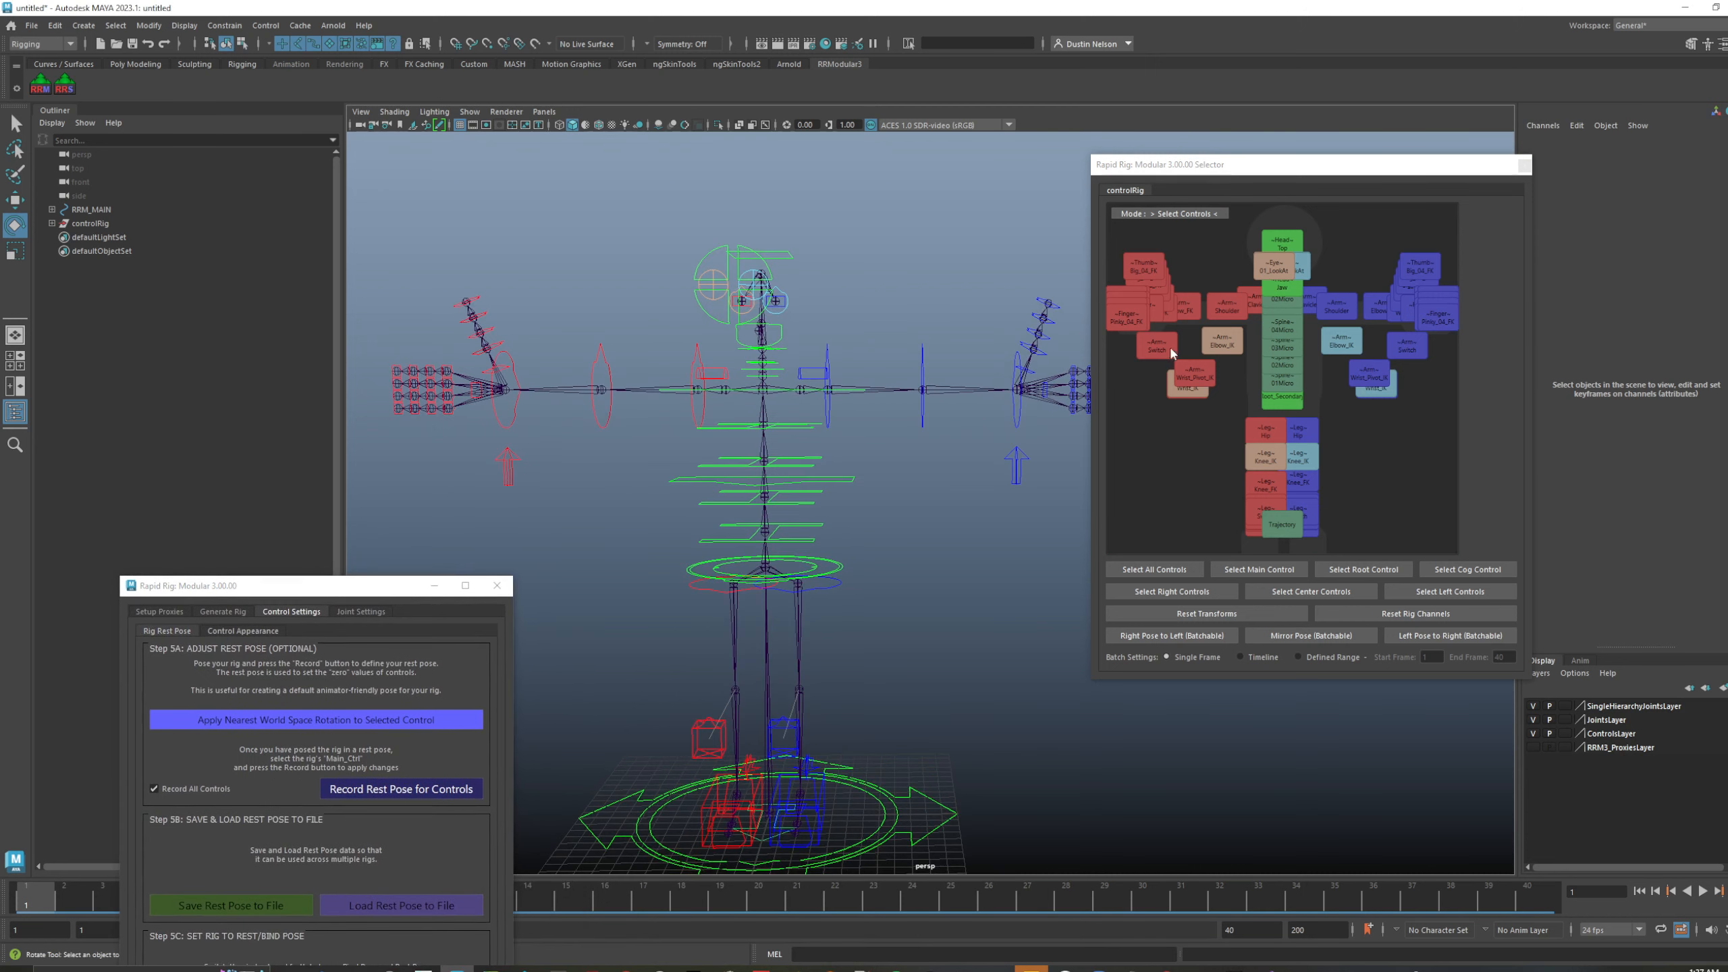
click(1039, 469)
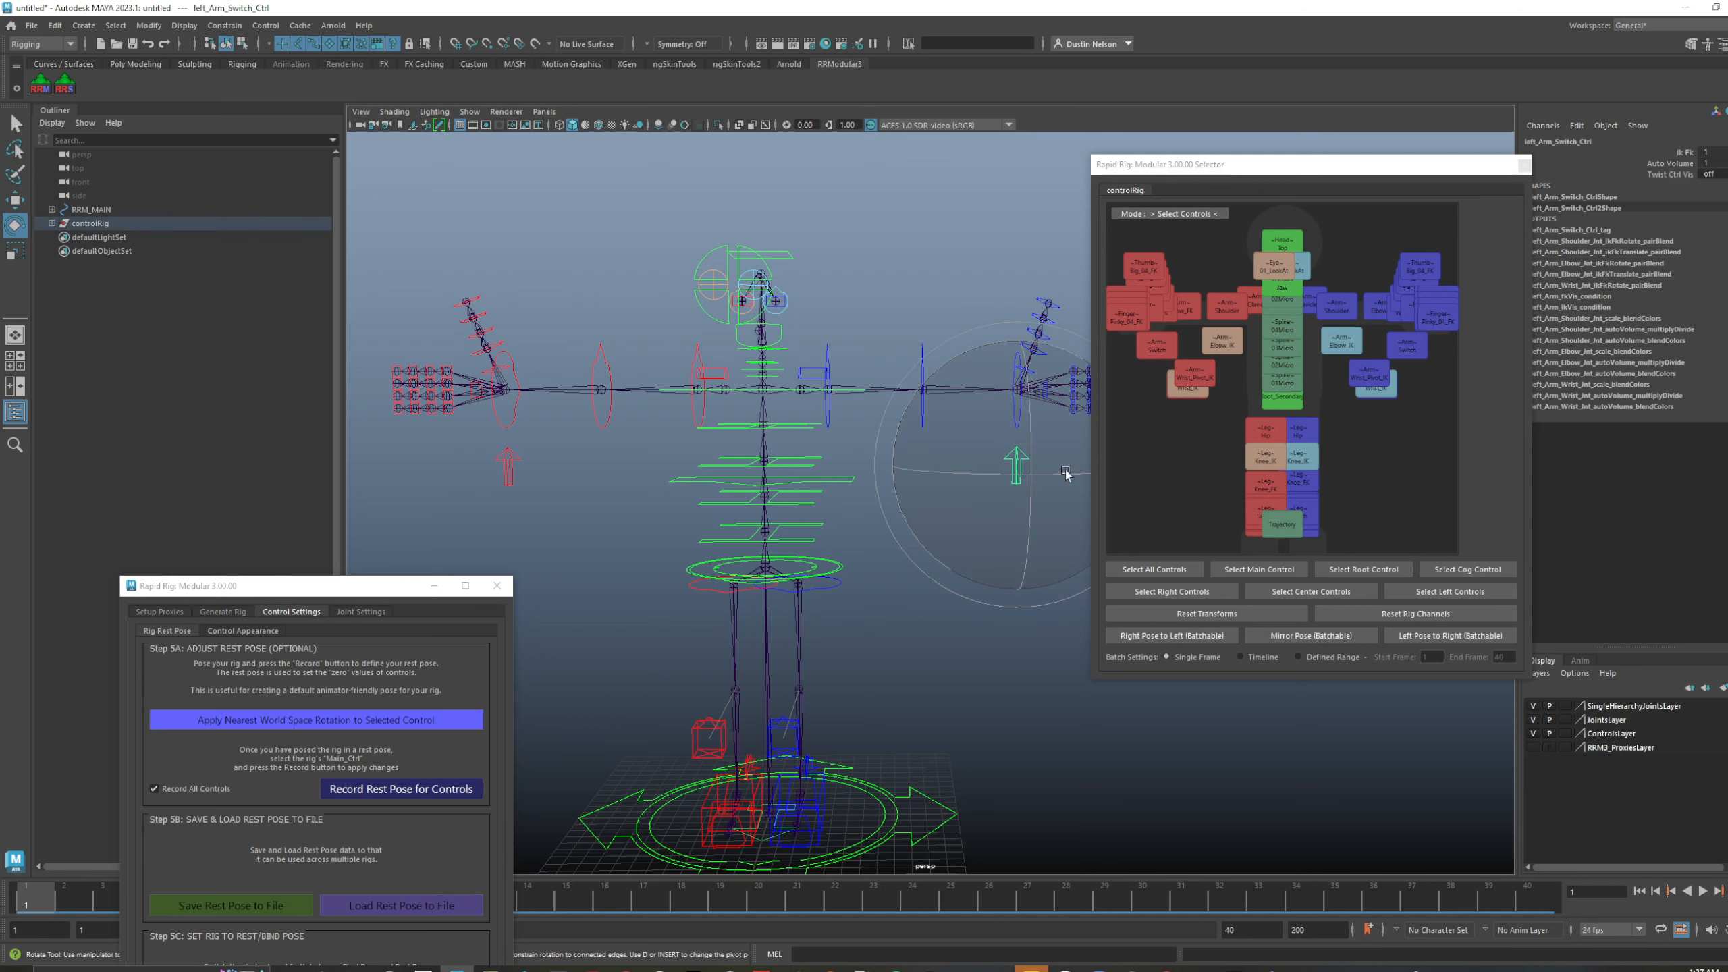
click(1685, 164)
click(1683, 142)
click(1683, 152)
middle_drag(1078, 223, 1022, 230)
alt+middle_drag(916, 278, 857, 289)
middle_drag(886, 385, 906, 336)
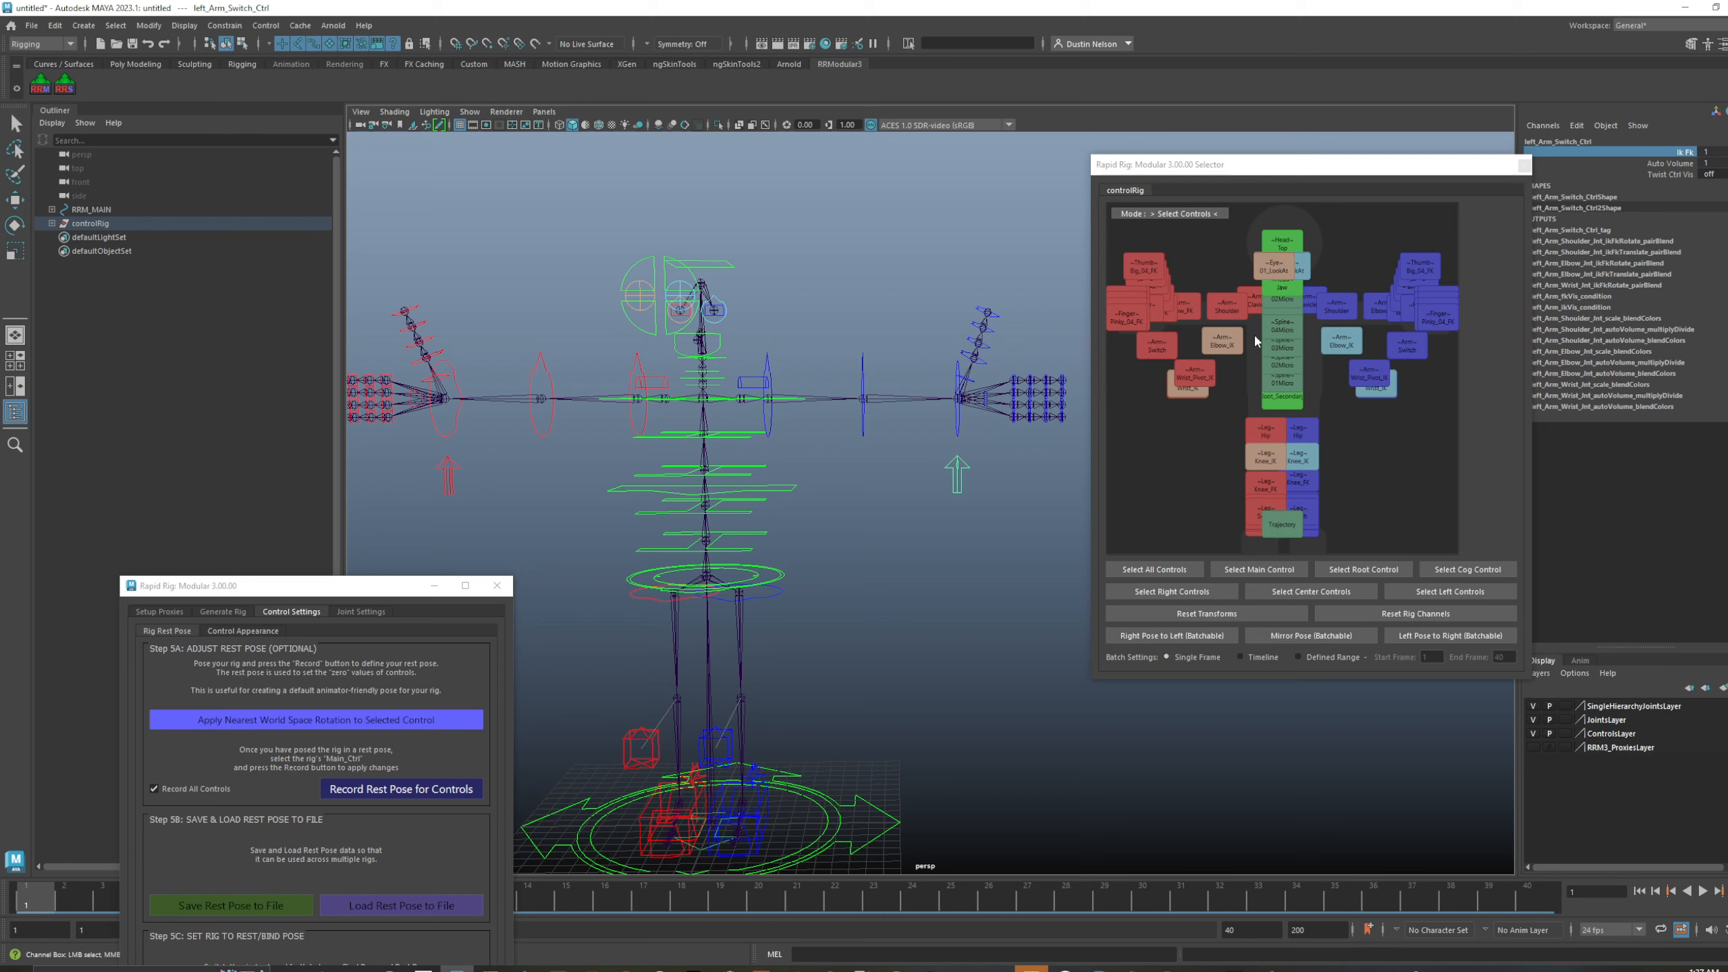
- Select the right hand, torso, left hand and leg controls in turn in the selector, and clear the selection
drag(1129, 238, 1153, 377)
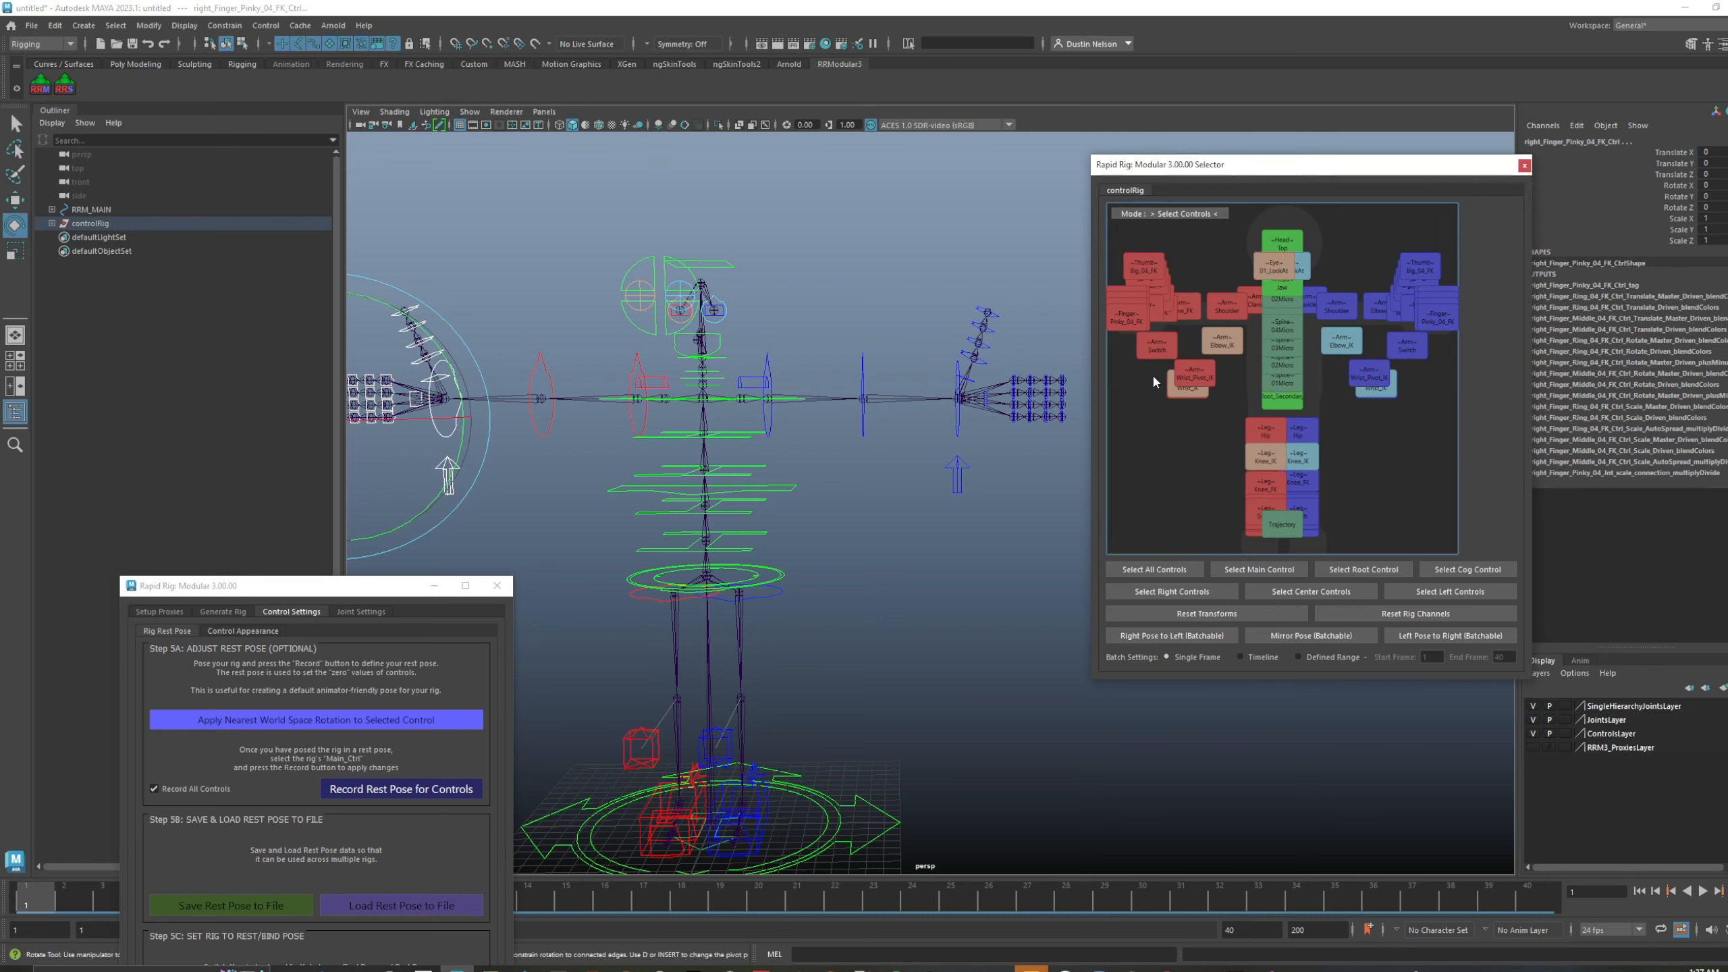
alt+middle_drag(766, 458, 860, 469)
alt+right_drag(860, 469, 828, 465)
drag(1227, 256, 1325, 376)
drag(1435, 233, 1411, 372)
drag(1358, 443, 1232, 527)
click(1426, 395)
- Switch the left arm to IK by setting its switch control's Ik Fk value to 0
alt+middle_drag(970, 412, 924, 415)
click(992, 478)
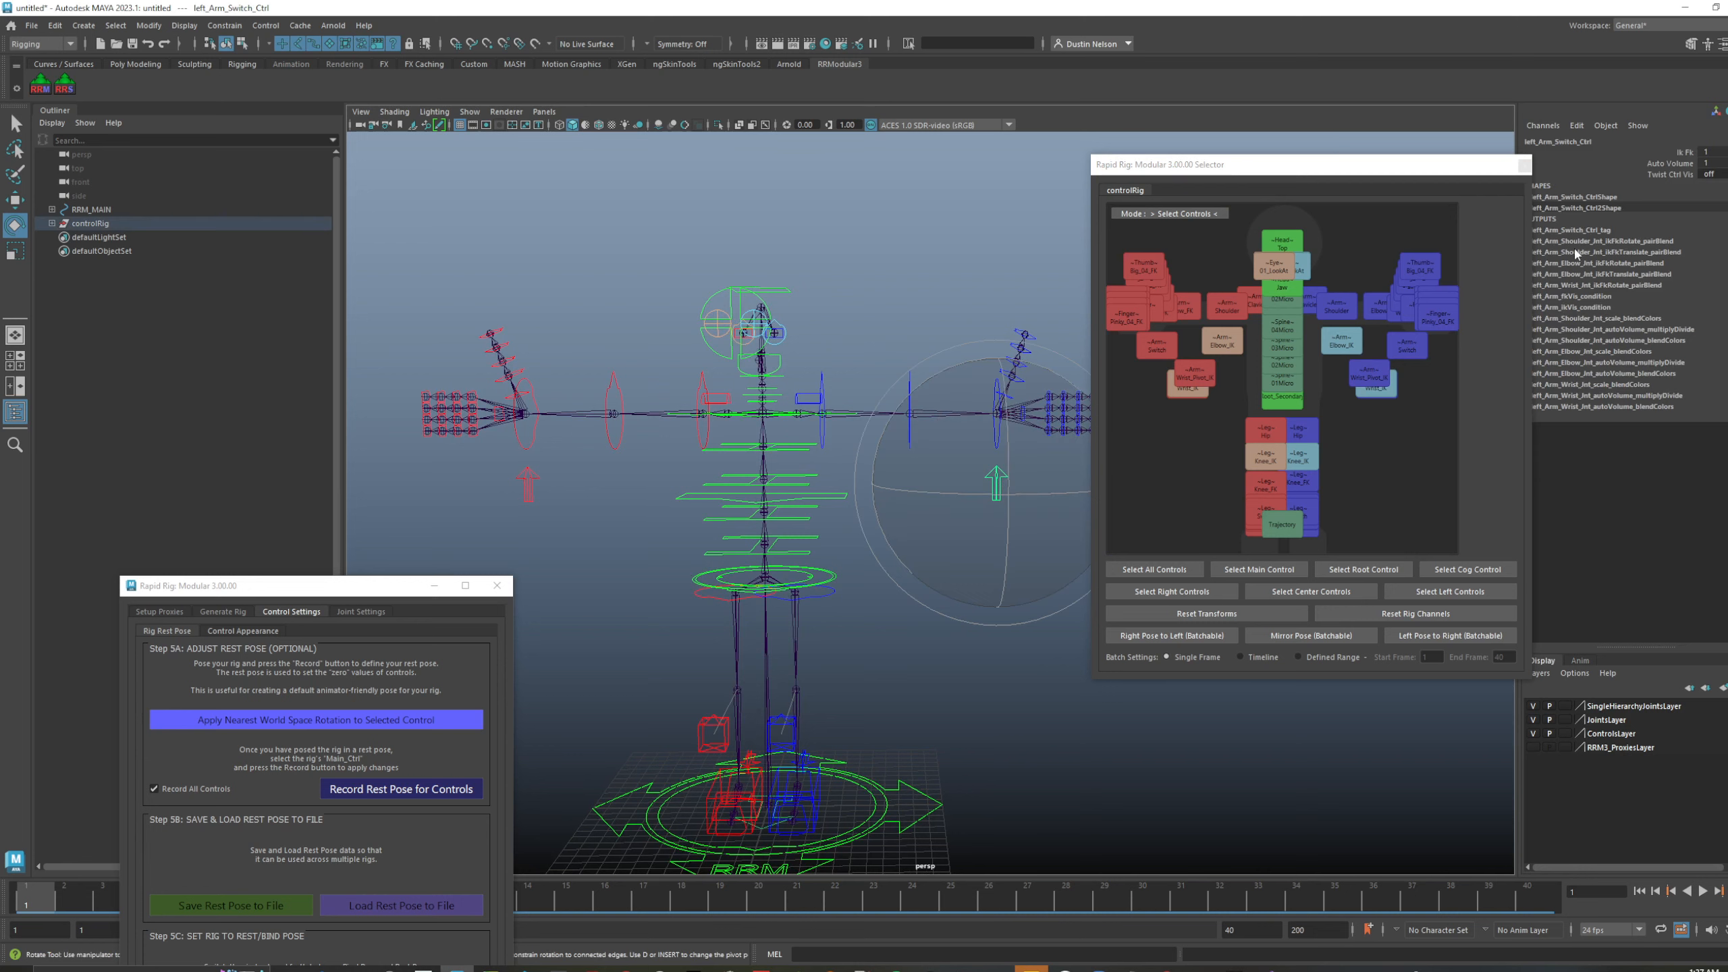
click(1694, 153)
middle_drag(1022, 297, 934, 304)
scroll(961, 380, up, 3)
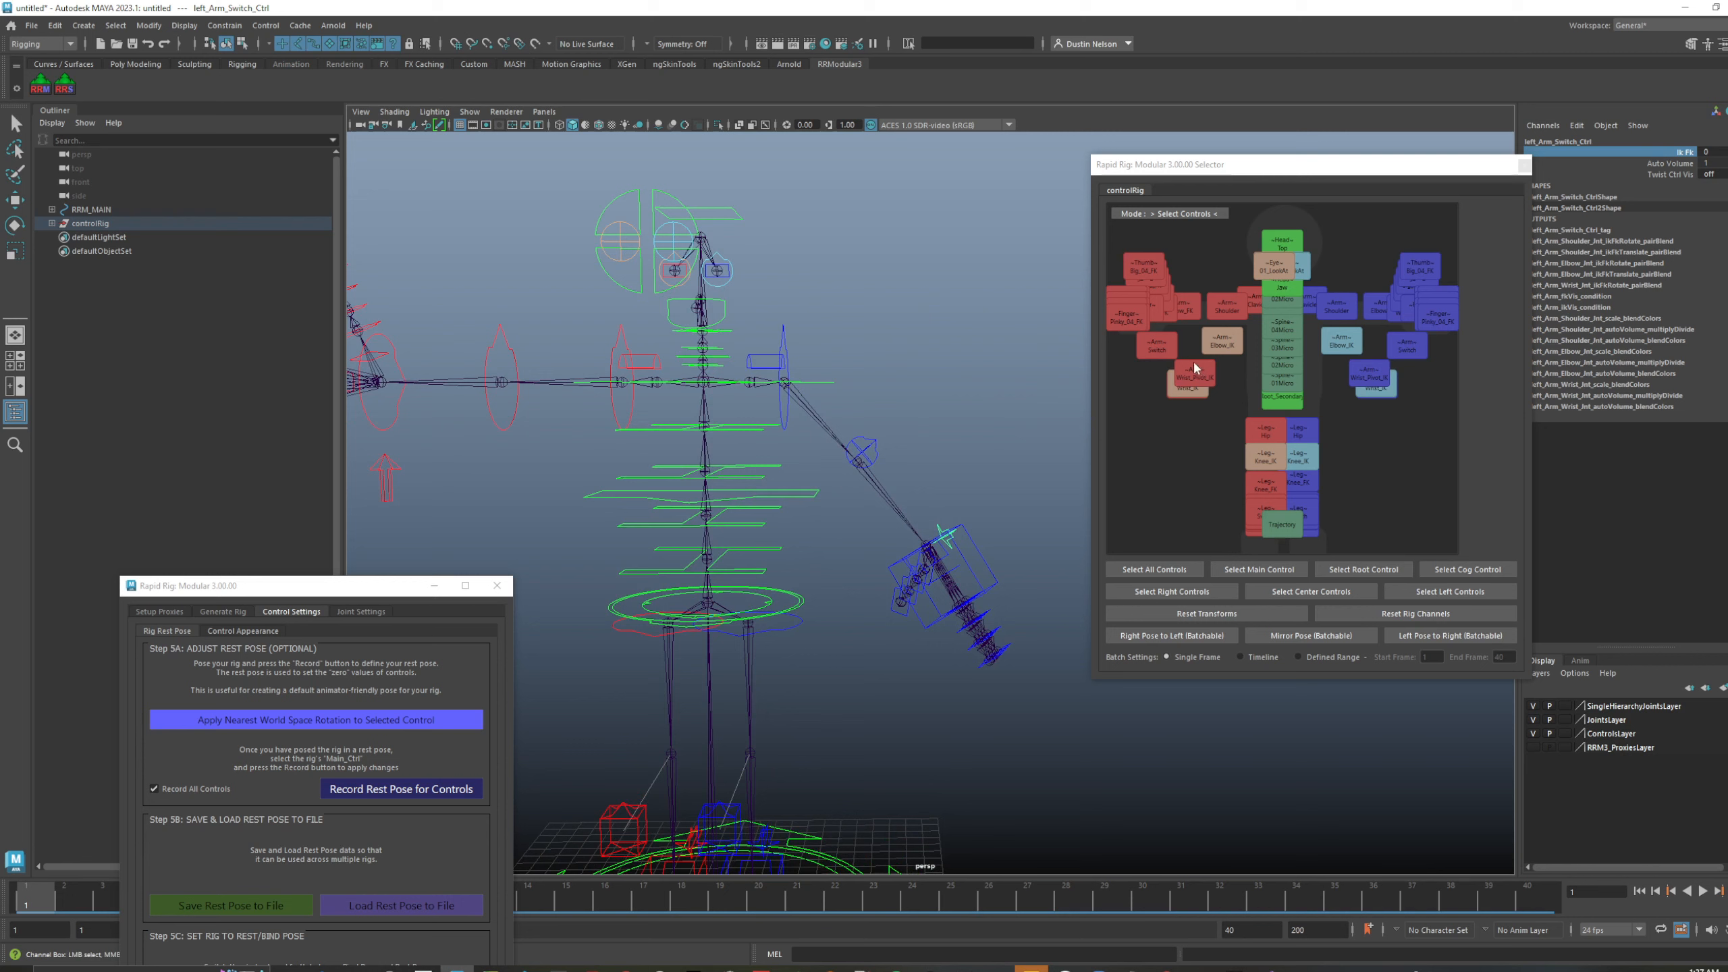
- Match the left arm's IK controls to its FK controls from the elbow control, and undo the match
click(975, 552)
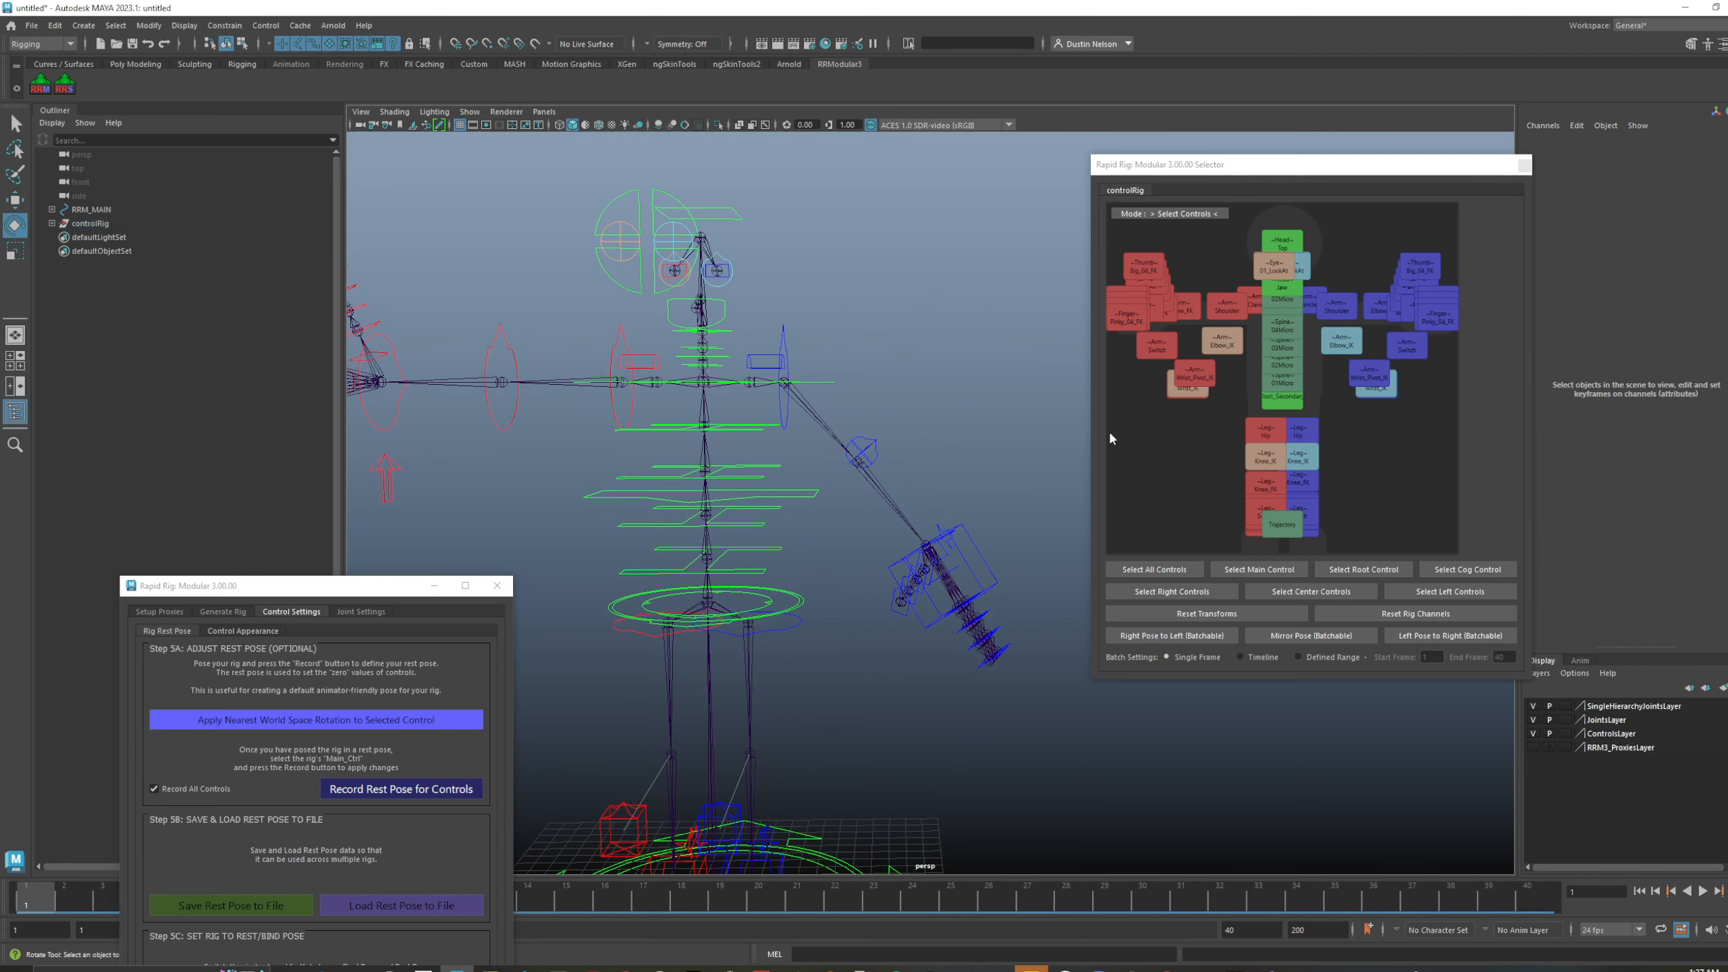
right_click(1345, 346)
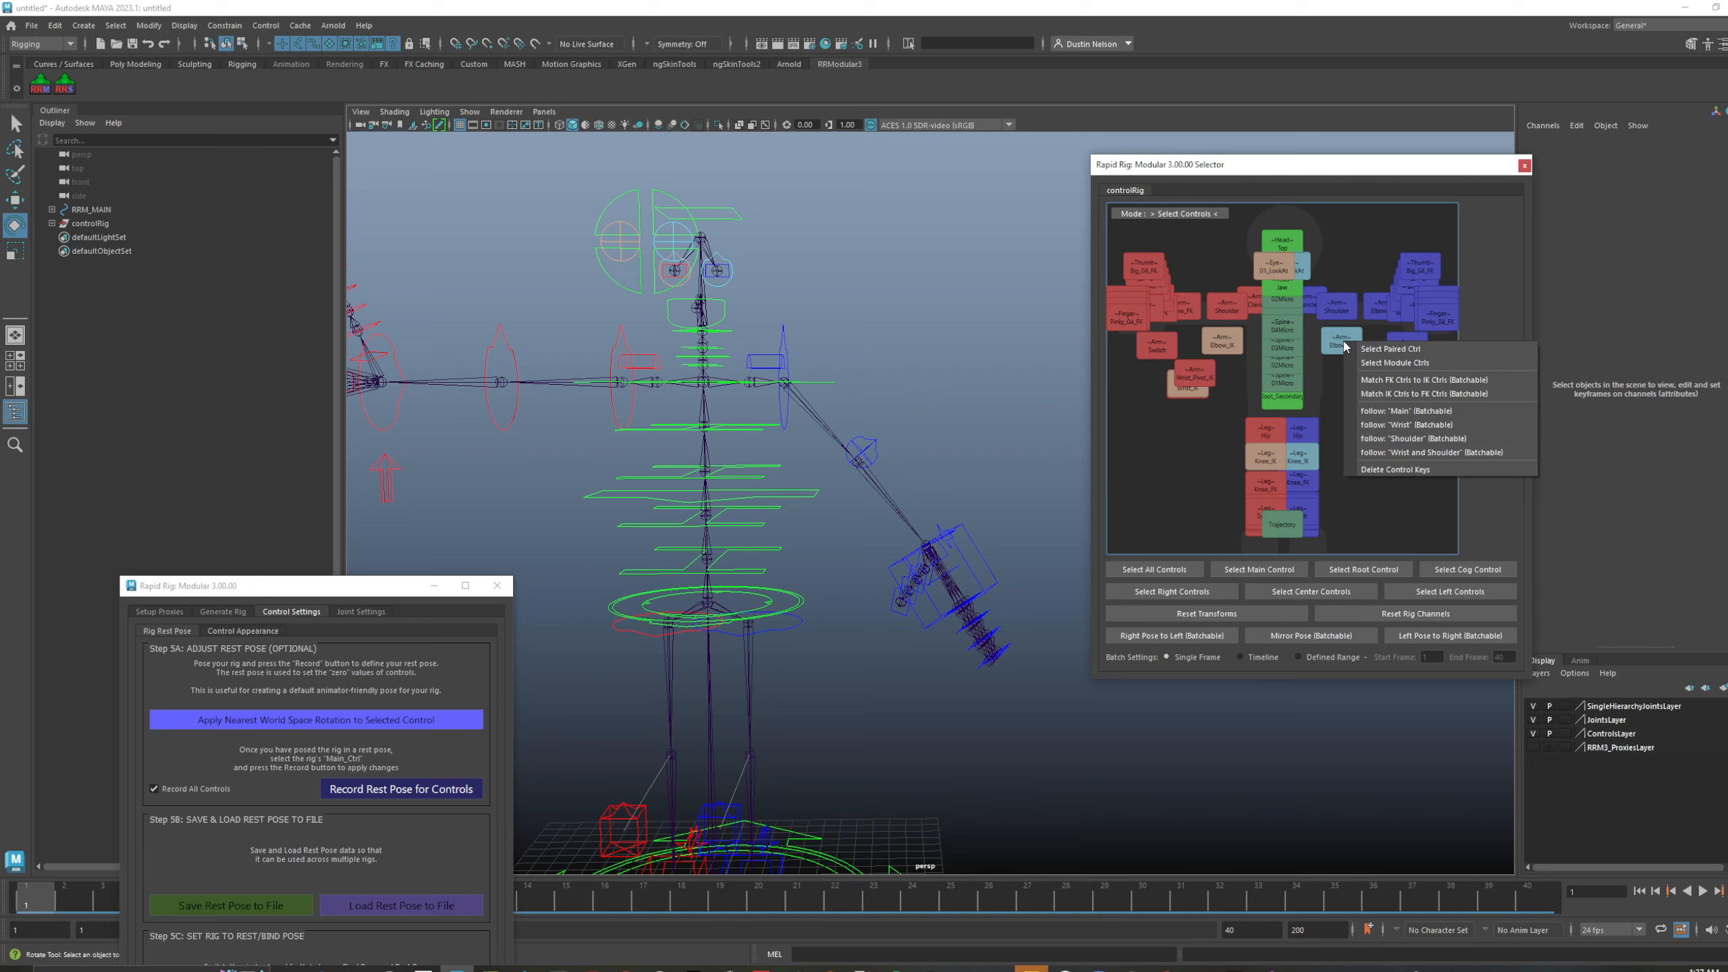
click(1396, 395)
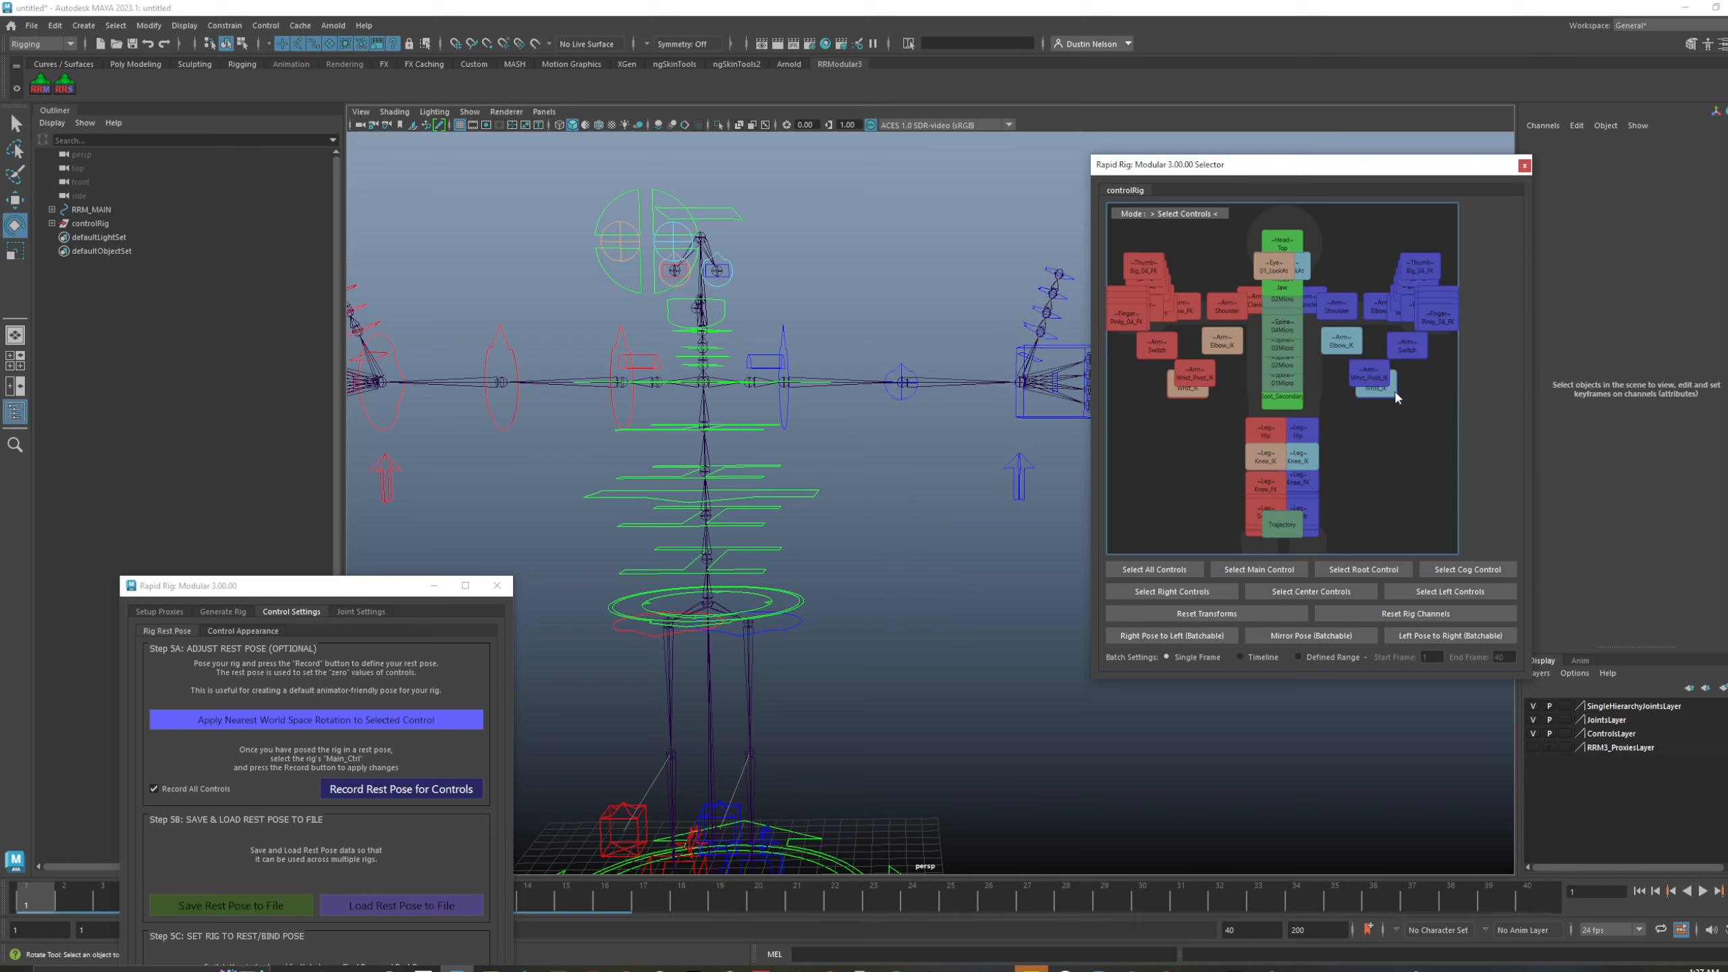
key(ctrl+z)
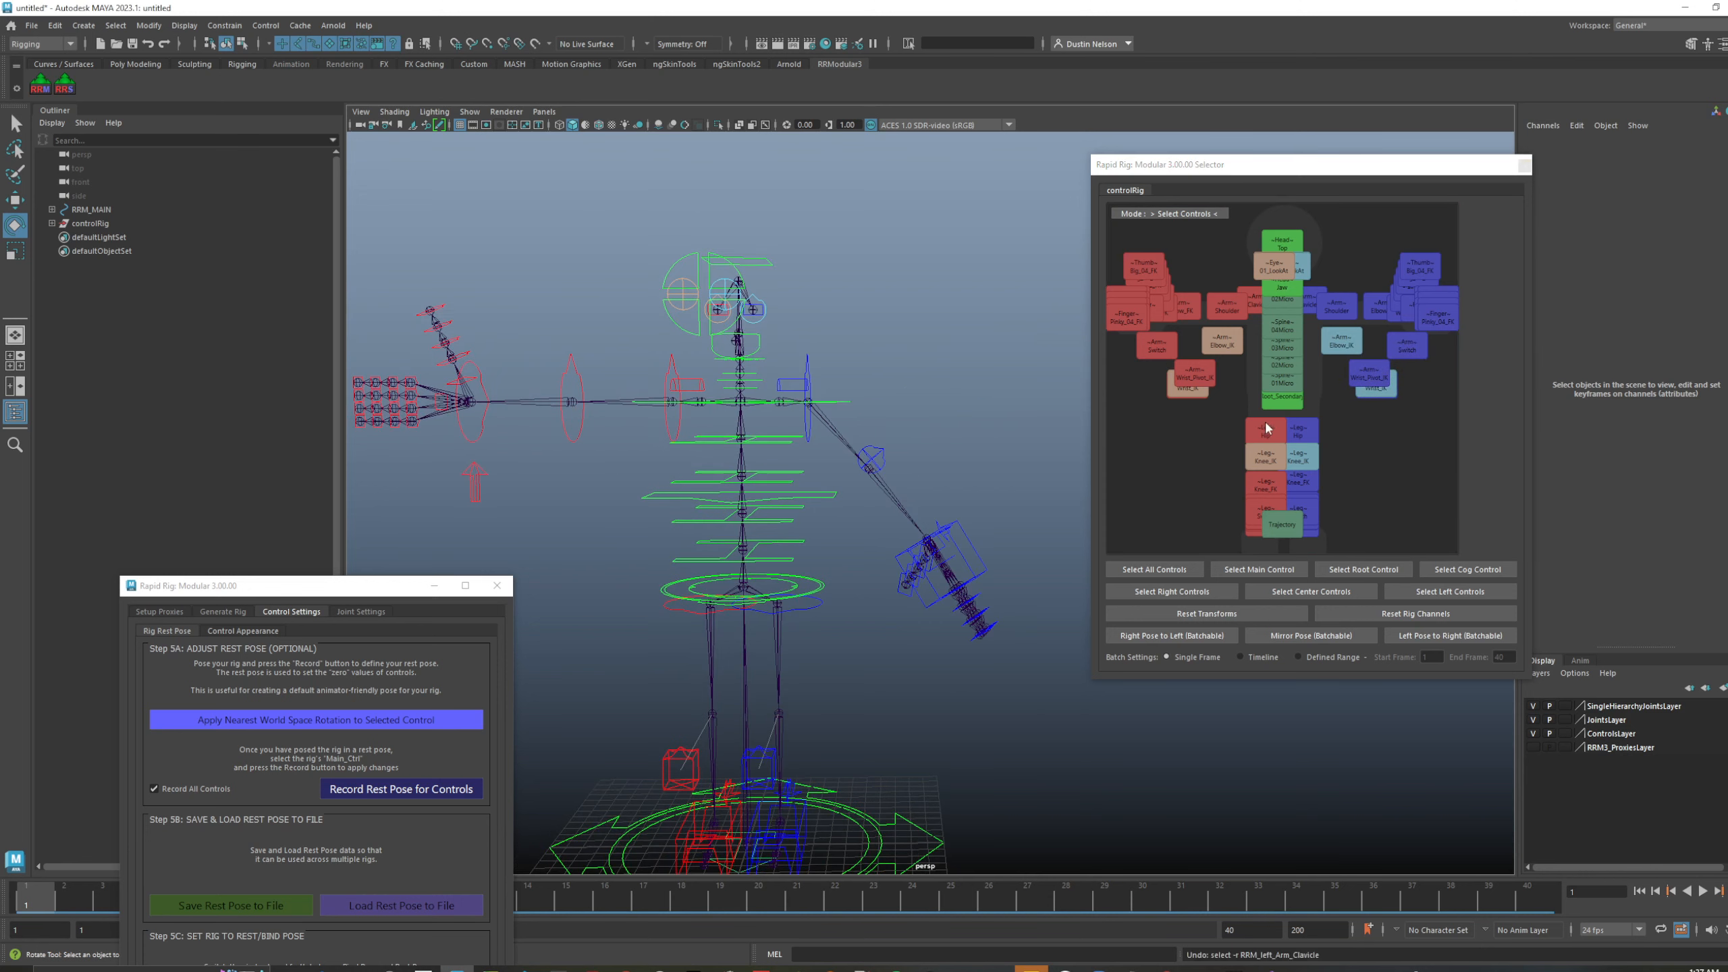
- Match the IK controls to the FK controls on both arms using the right and left elbow IK controls
click(1226, 345)
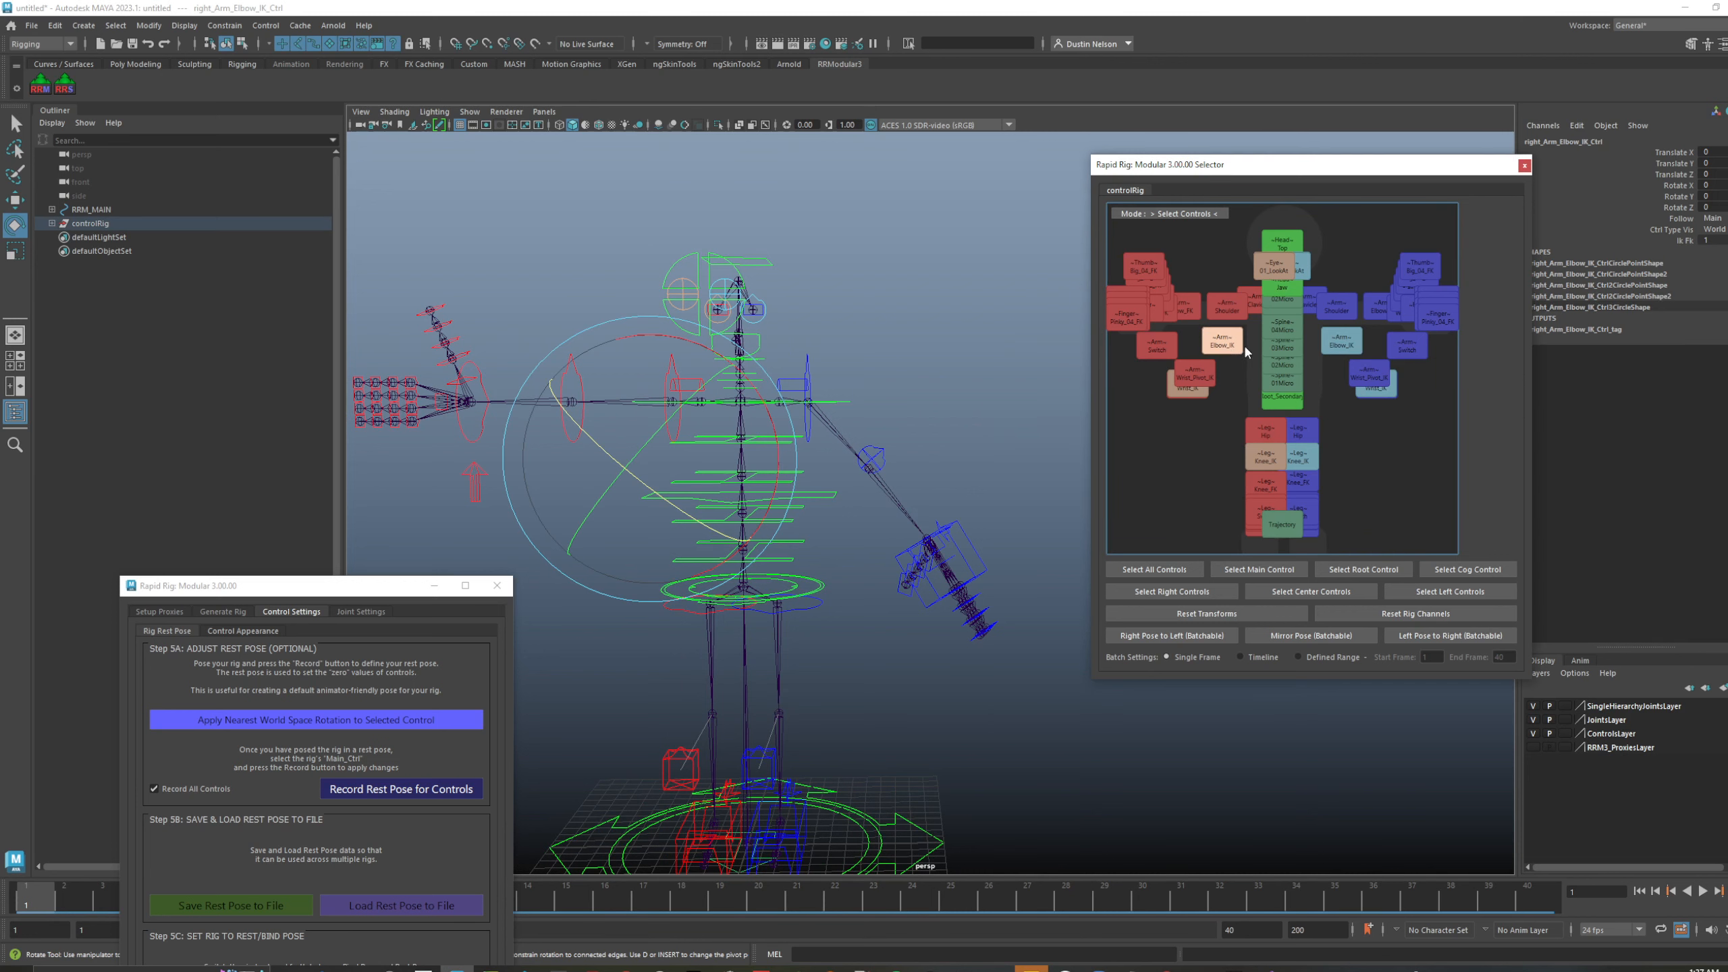
right_click(1351, 343)
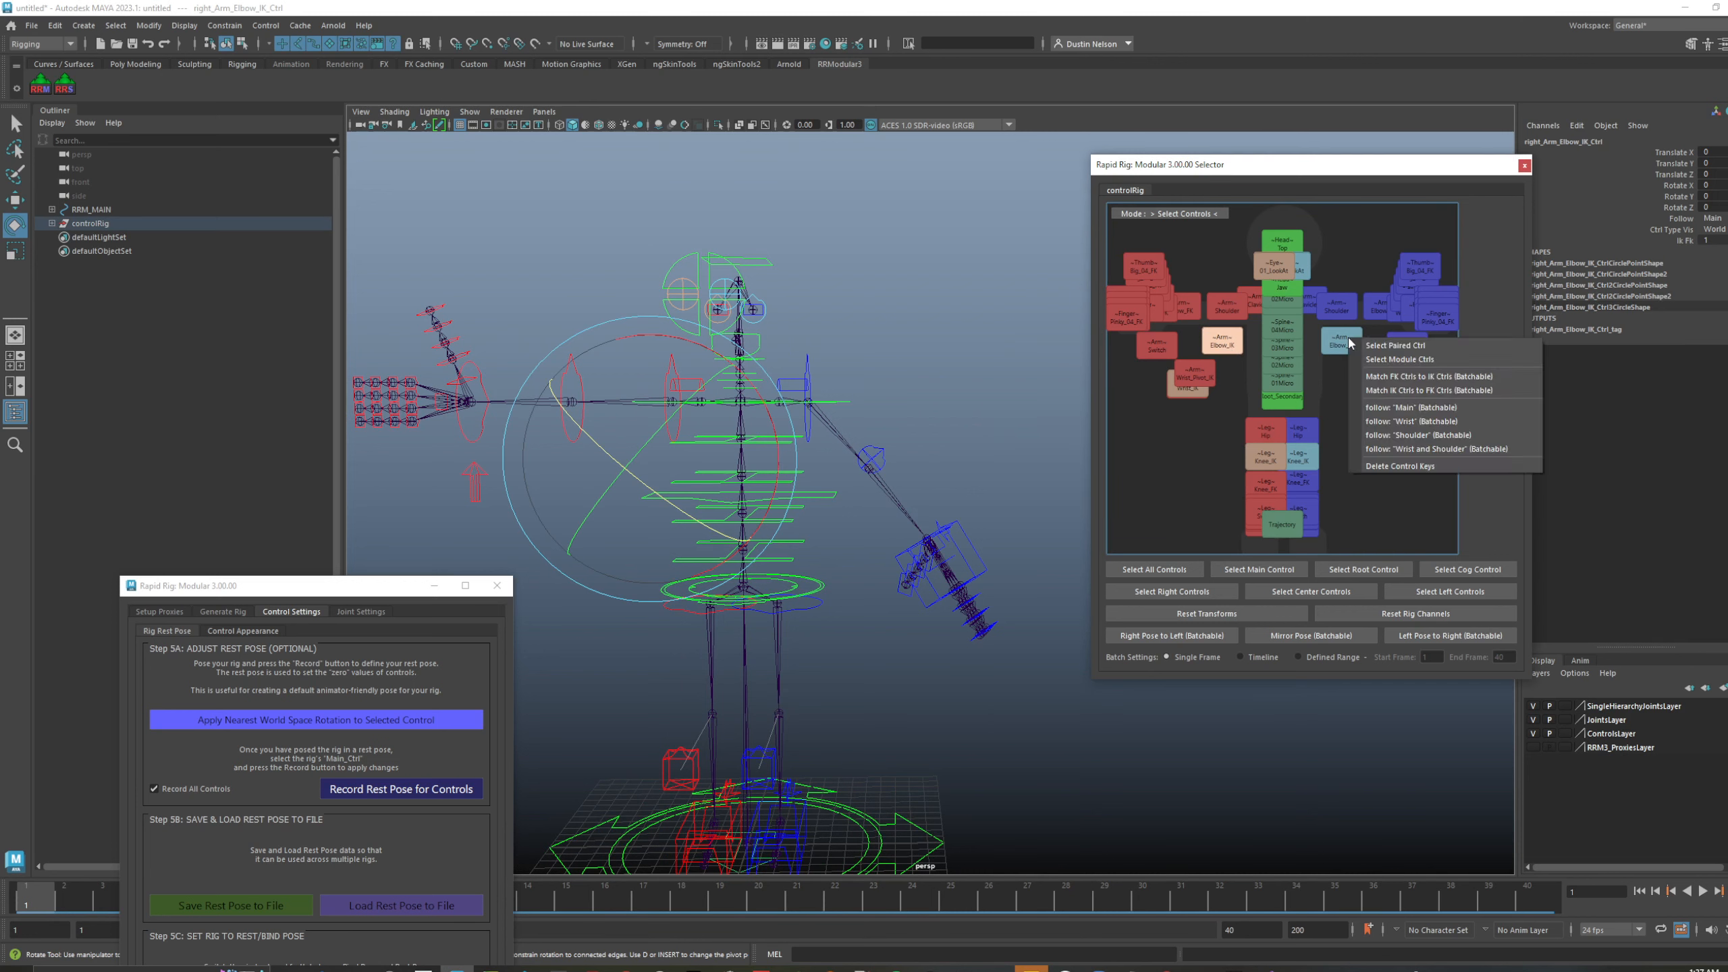
click(1421, 390)
alt+right_drag(844, 496, 783, 498)
key(ctrl+z)
key(ctrl+z)
key(ctrl+z)
key(ctrl+z)
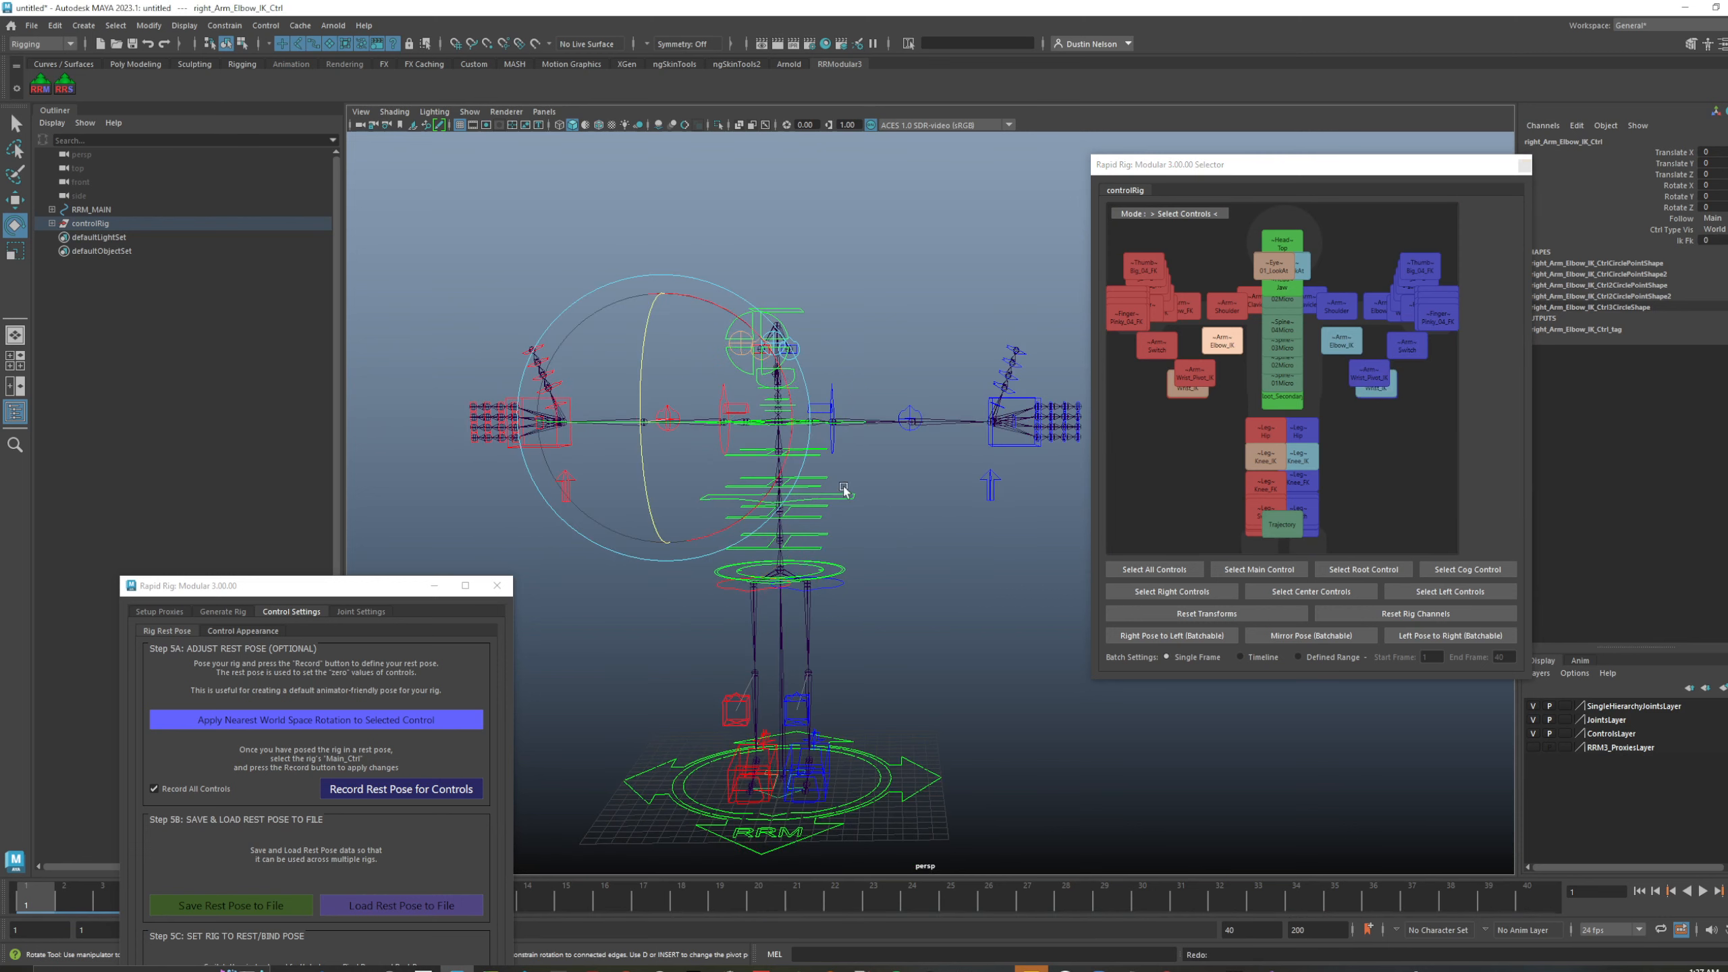
- Retake the selector's snapshot with both arms showing their IK controls in the T-pose
alt+drag(968, 555, 933, 534)
alt+middle_drag(933, 534, 918, 524)
alt+right_drag(918, 525, 939, 521)
alt+drag(930, 529, 935, 542)
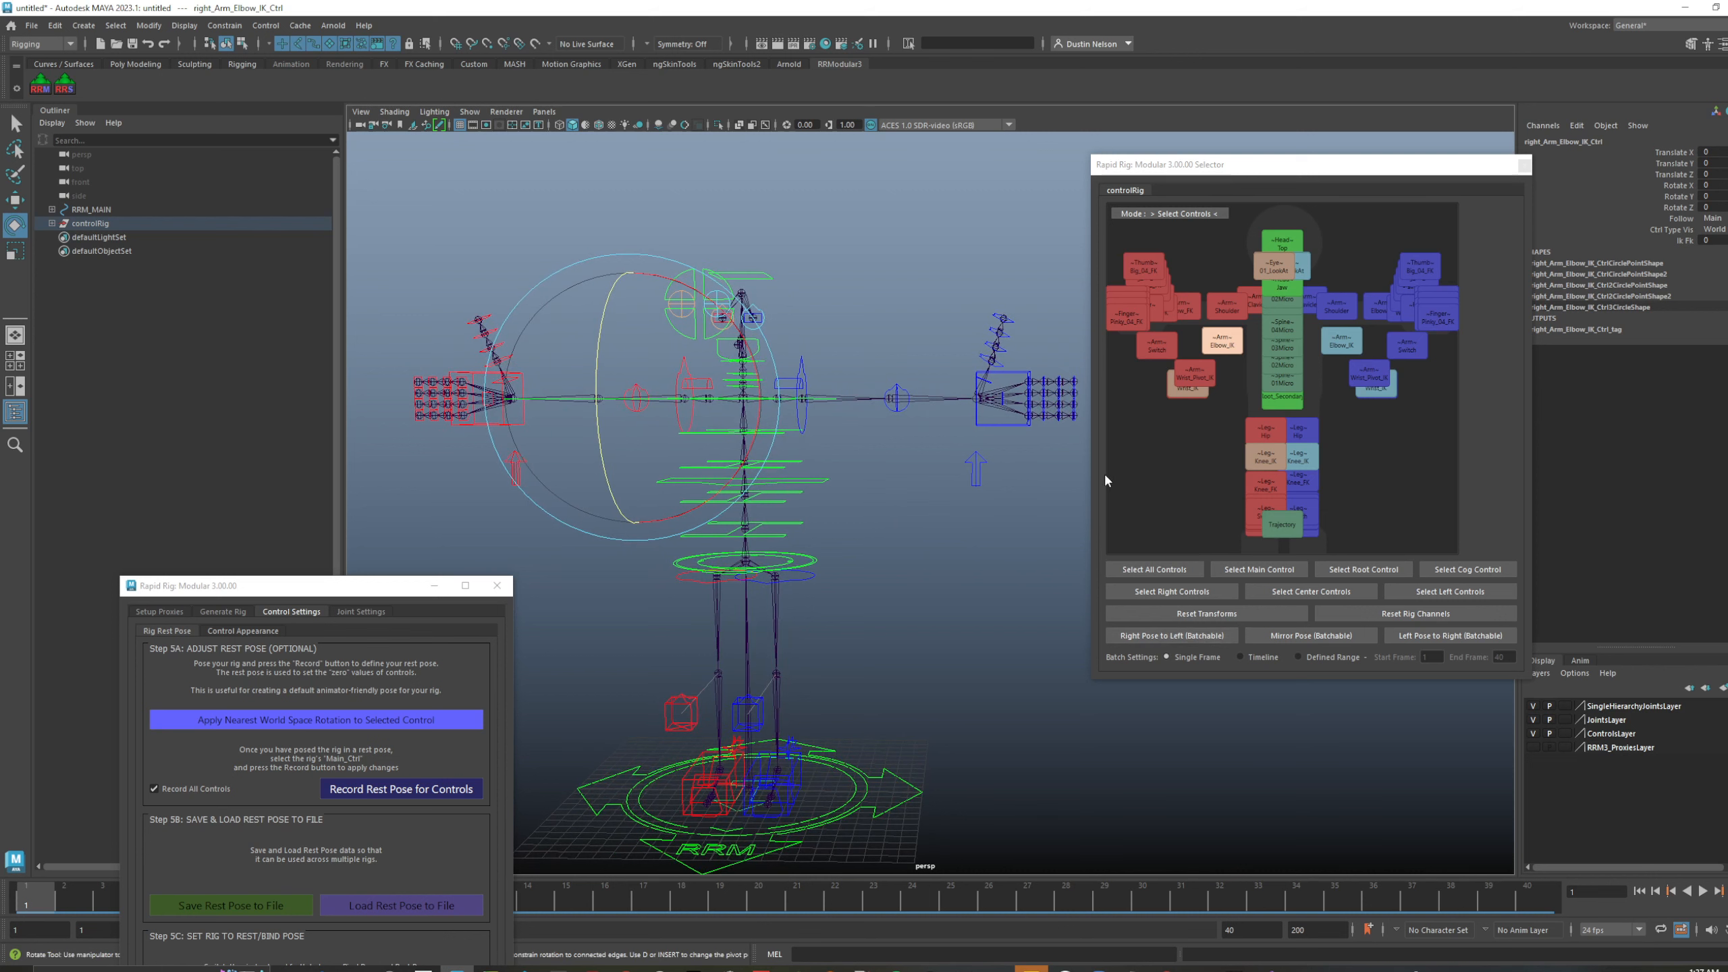
right_click(1190, 448)
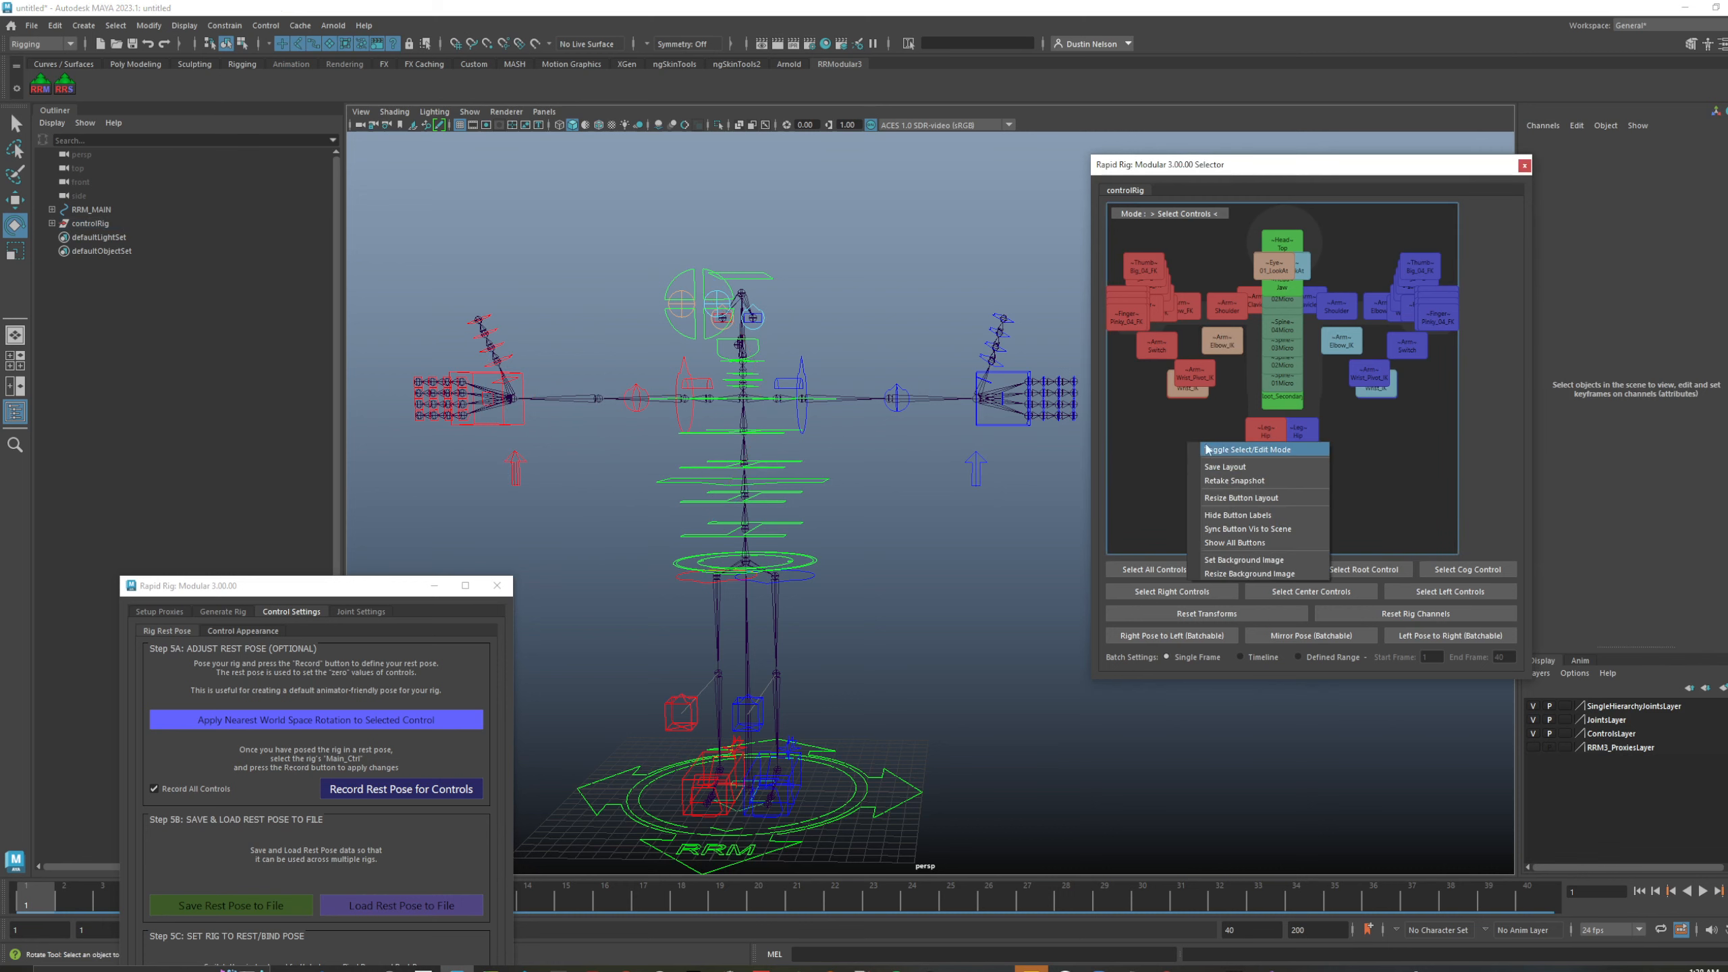
click(1263, 481)
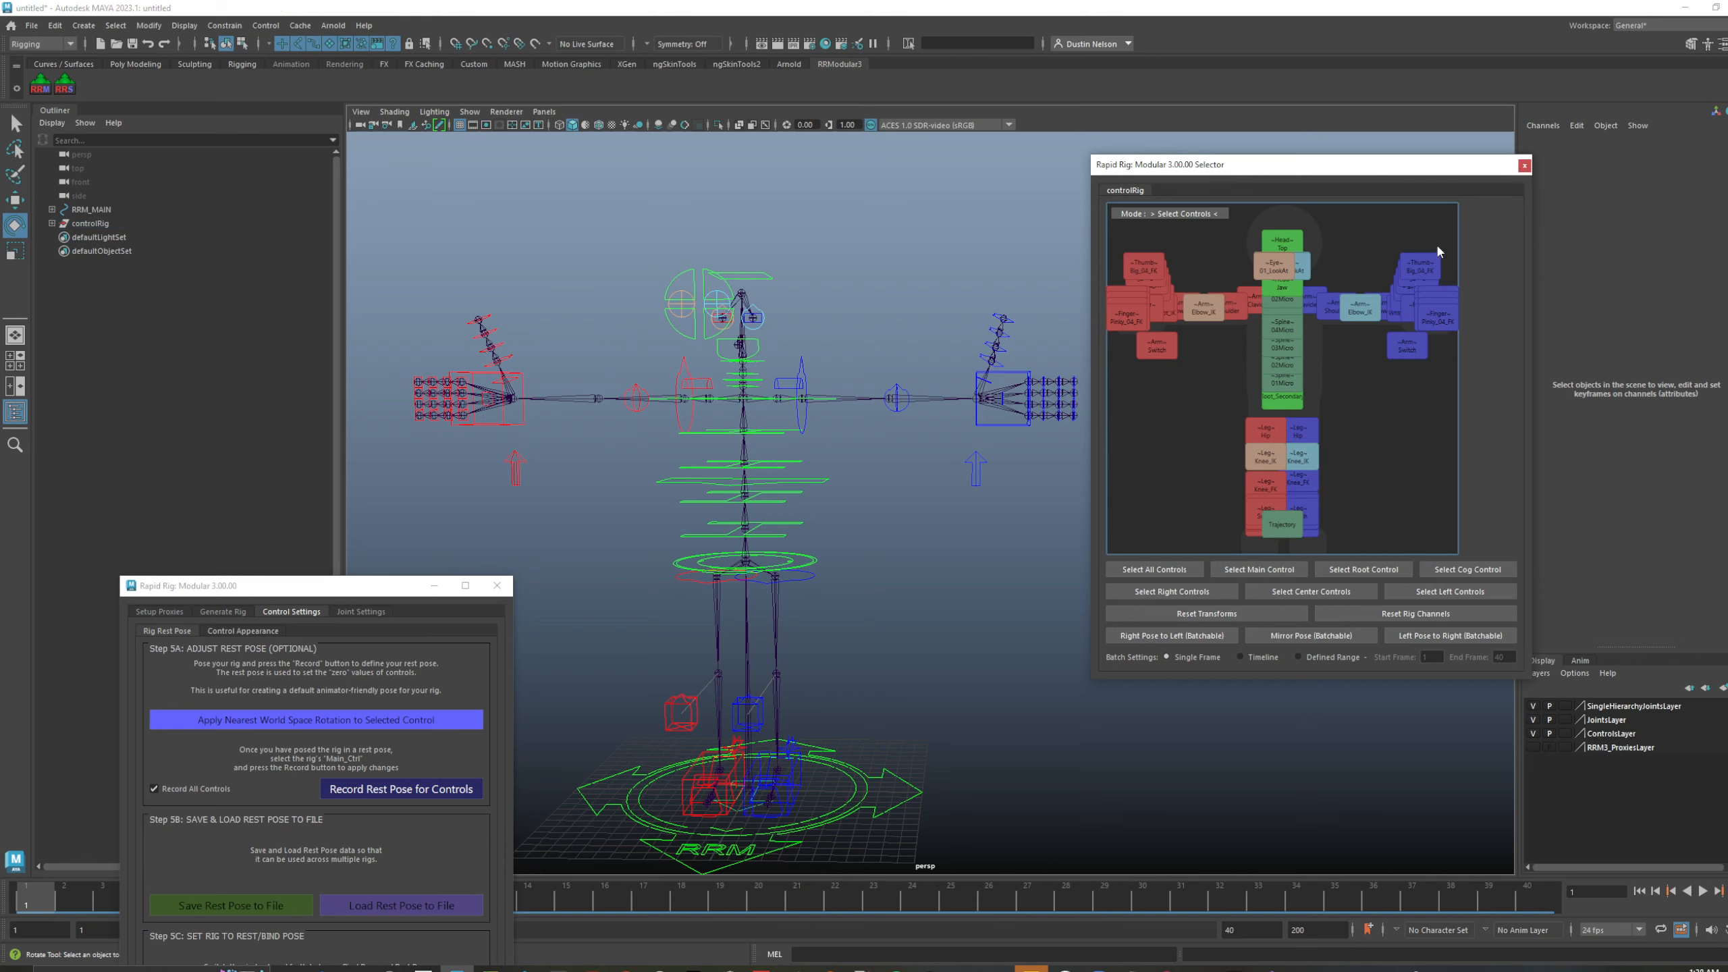
- Select the left hand's controls in the selector and switch the selection to their paired controls
click(1436, 316)
right_click(1418, 271)
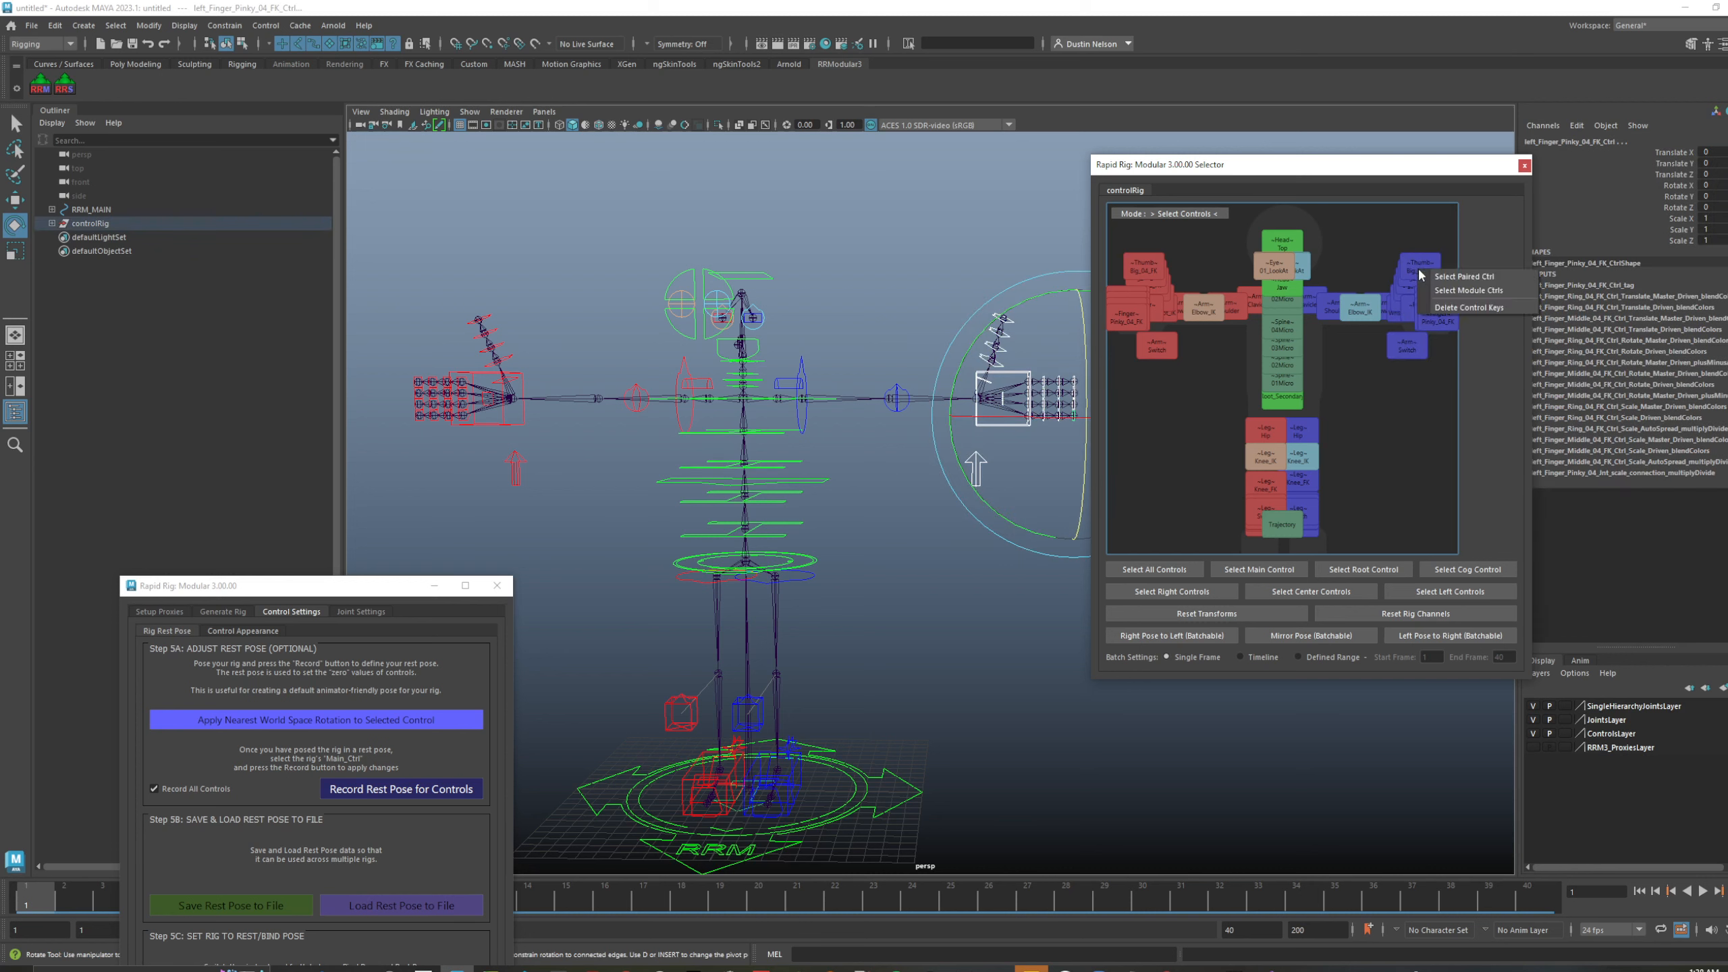
click(1455, 279)
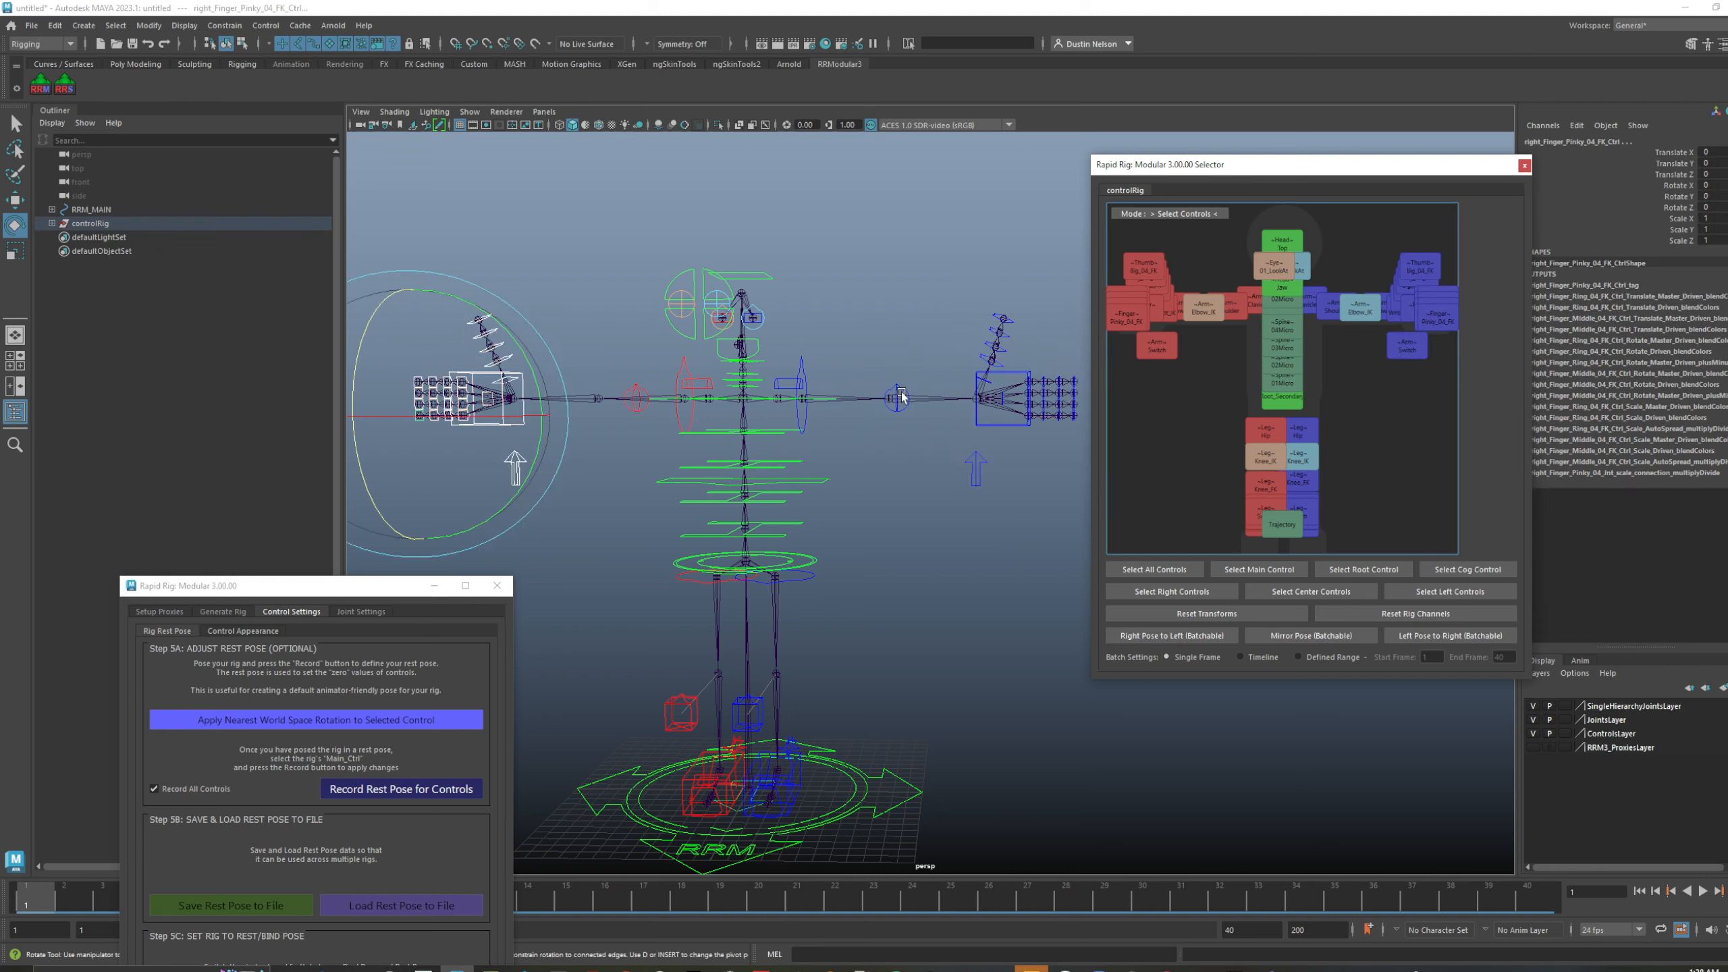
- Reselect the left hand's controls, add the right hand and torso controls, and remove those additions from the selection
click(1428, 315)
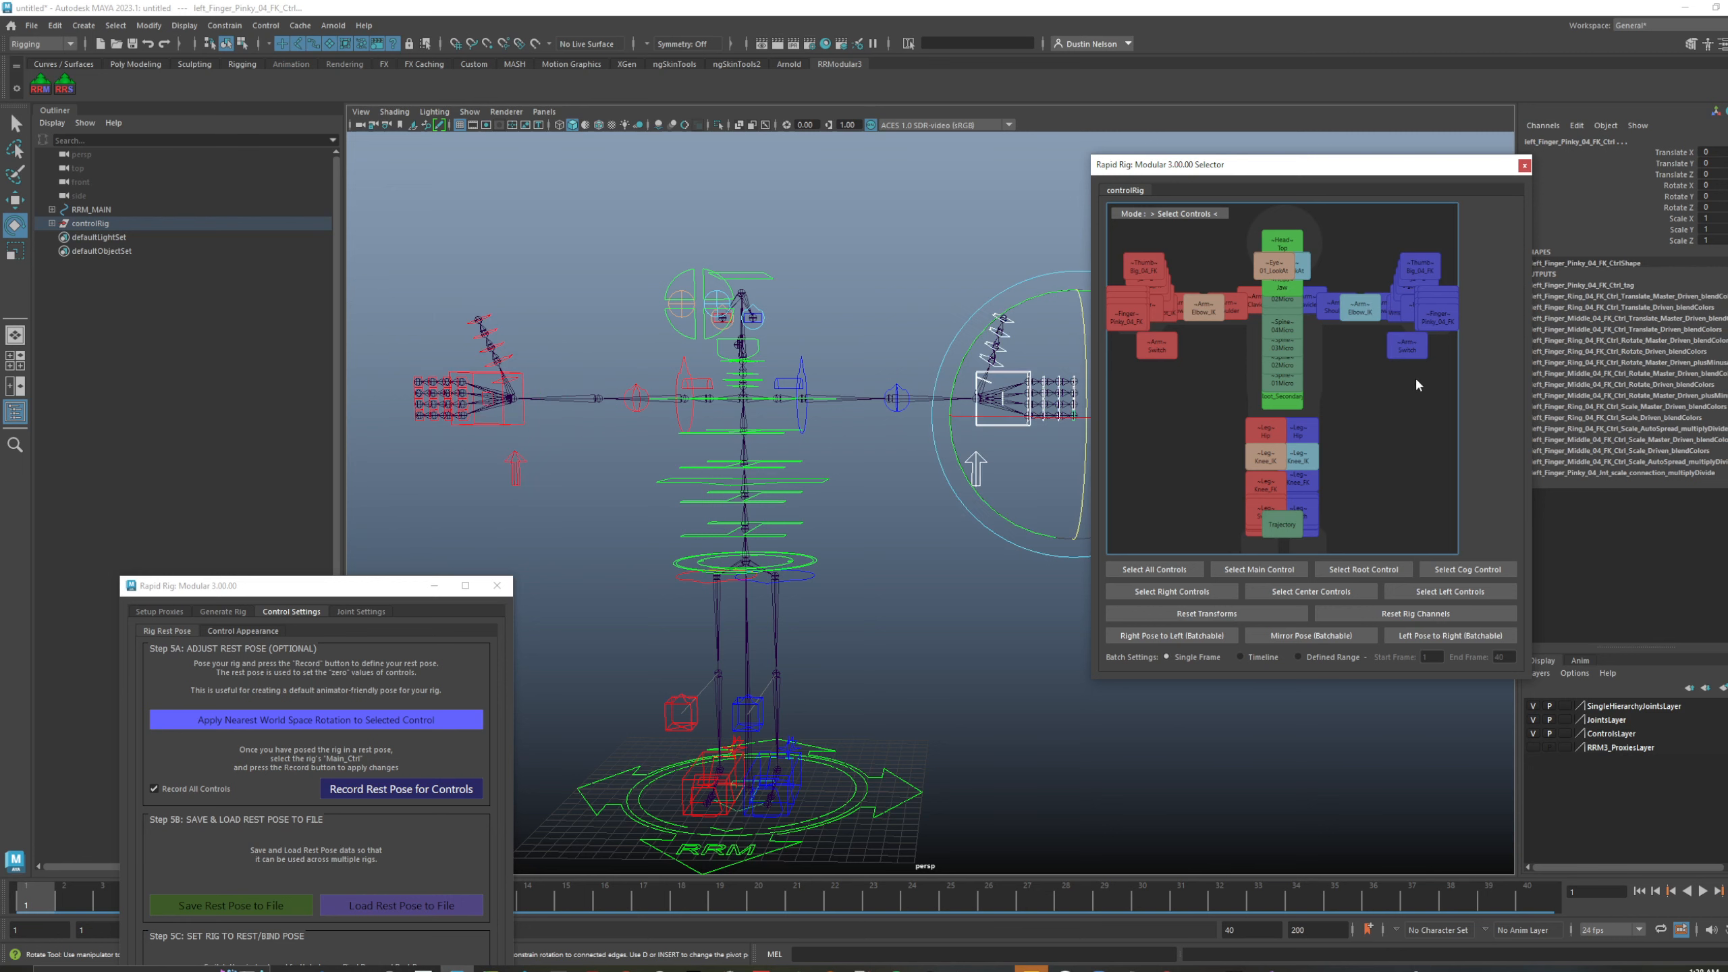
shift+drag(1155, 246, 1140, 383)
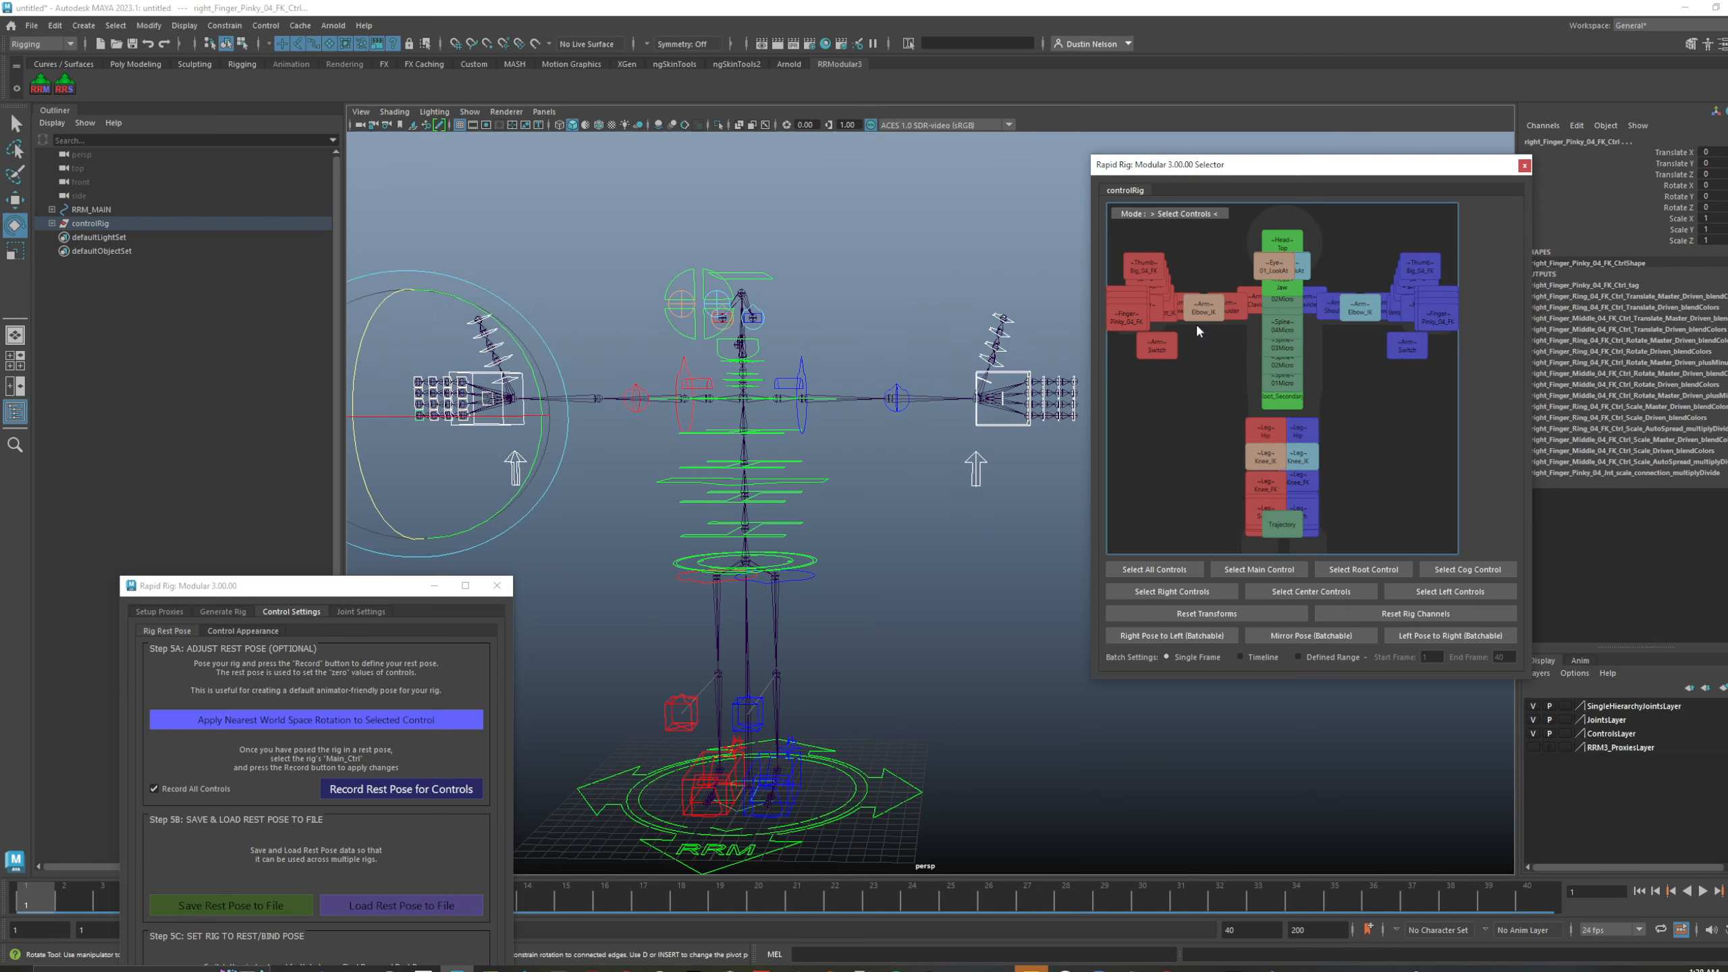
shift+drag(1213, 272, 1301, 466)
ctrl+drag(1365, 388, 1261, 327)
ctrl+drag(1308, 287, 1201, 332)
ctrl+drag(1205, 290, 1156, 363)
ctrl+drag(1199, 241, 1118, 355)
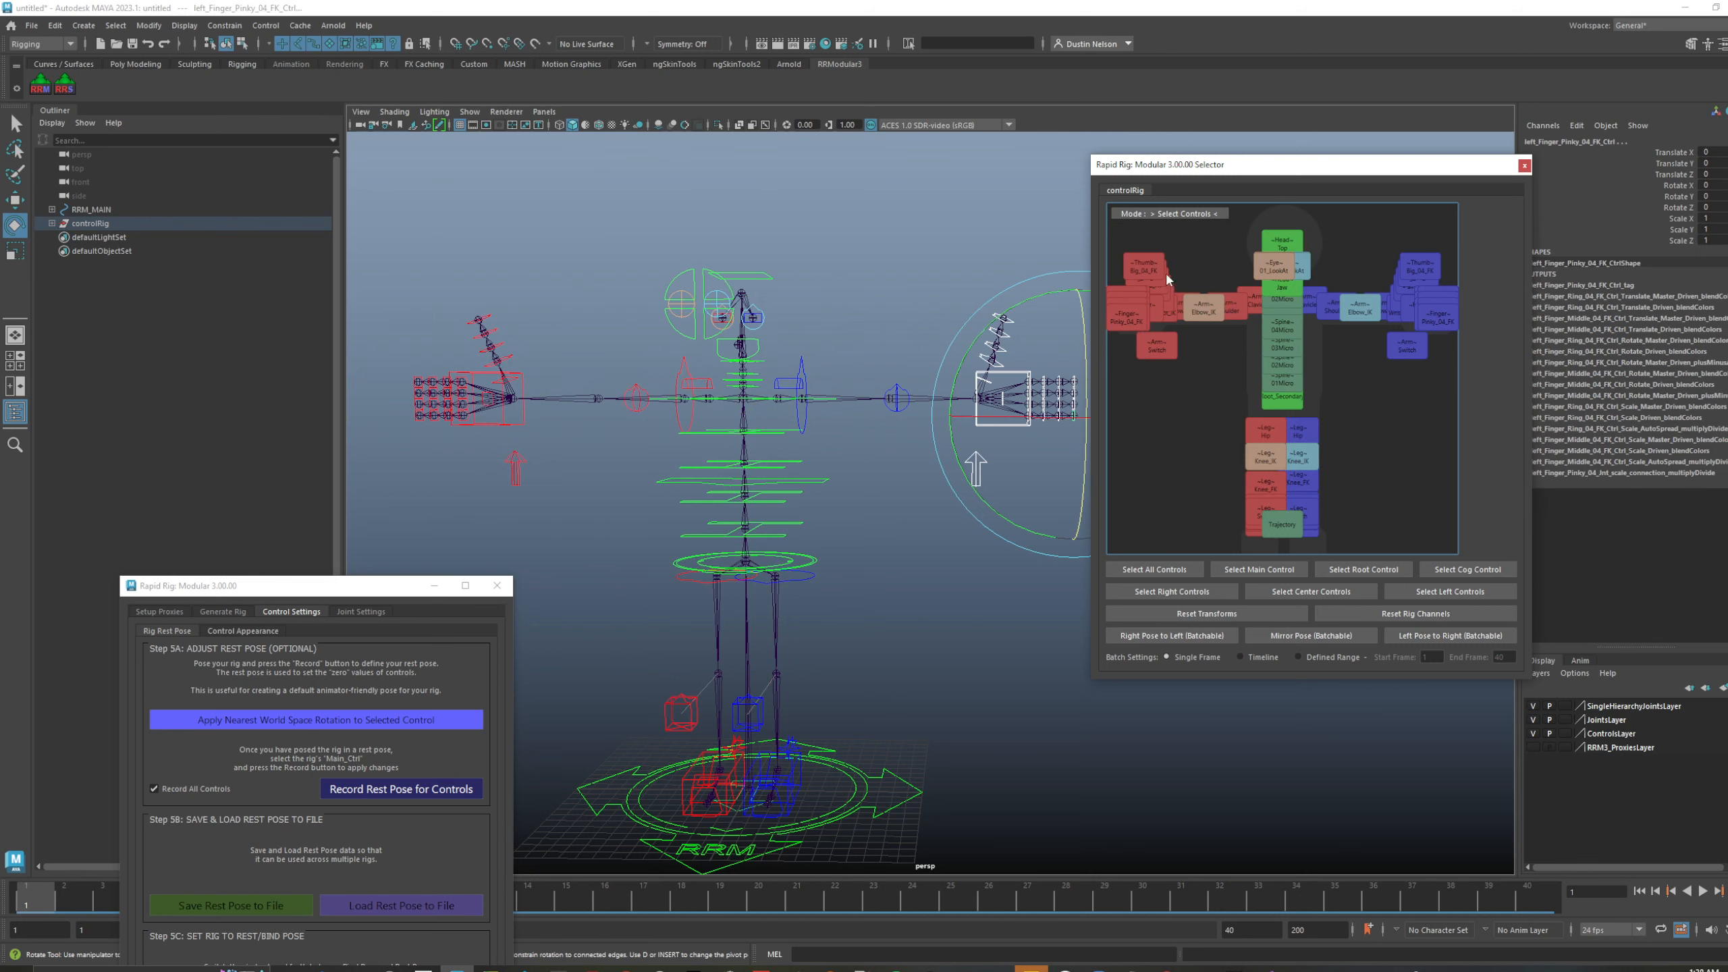
- Select the head and torso controls, replace them with the left hand's controls, and switch to their paired controls
drag(1214, 250, 1353, 429)
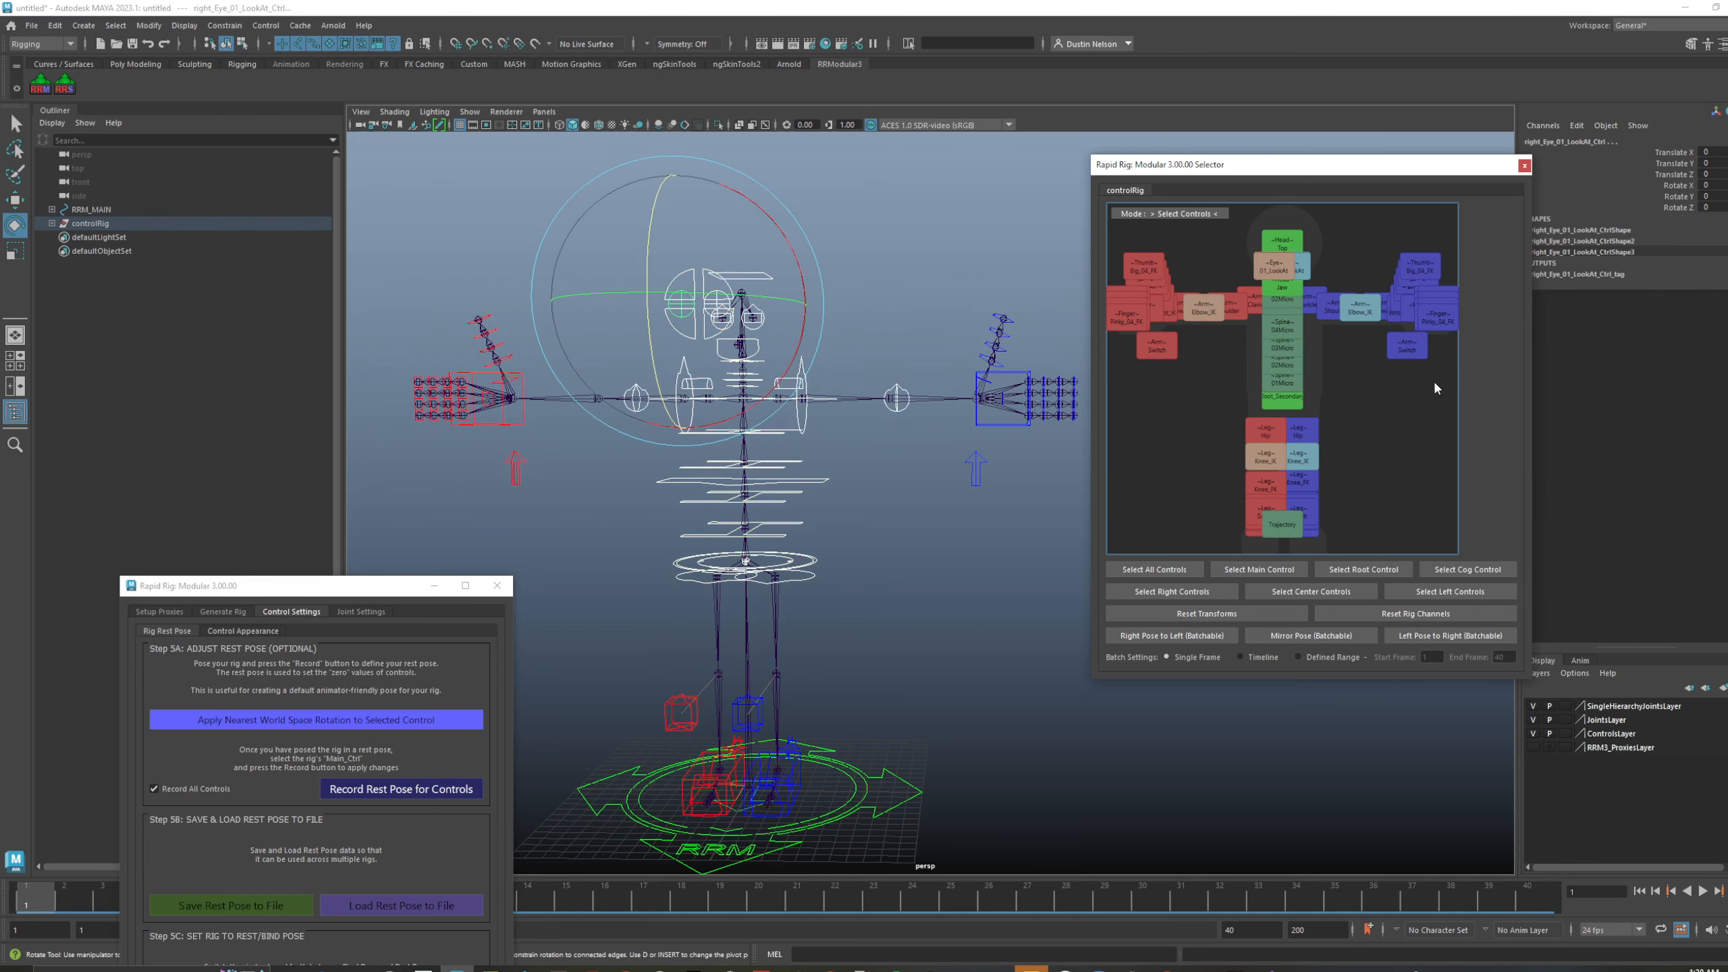
drag(1436, 384, 1436, 385)
right_click(1412, 265)
click(1441, 274)
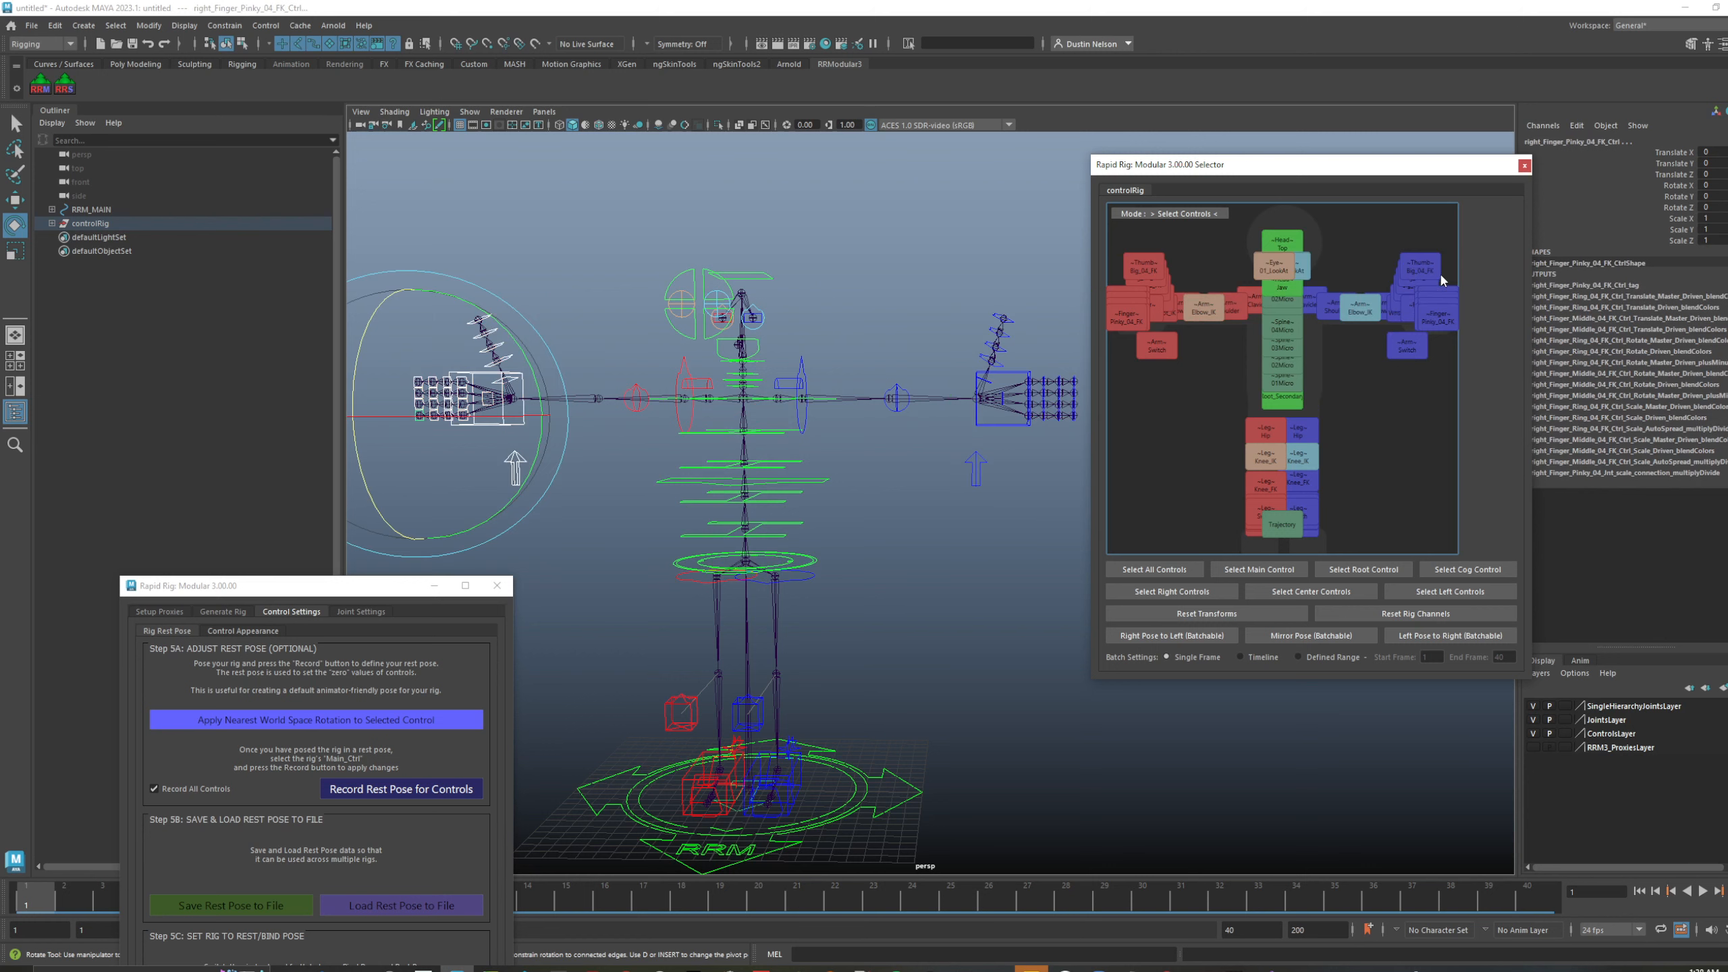
- Select the left hand's controls in the selector and switch to their paired right-hand controls
drag(1418, 228, 1434, 370)
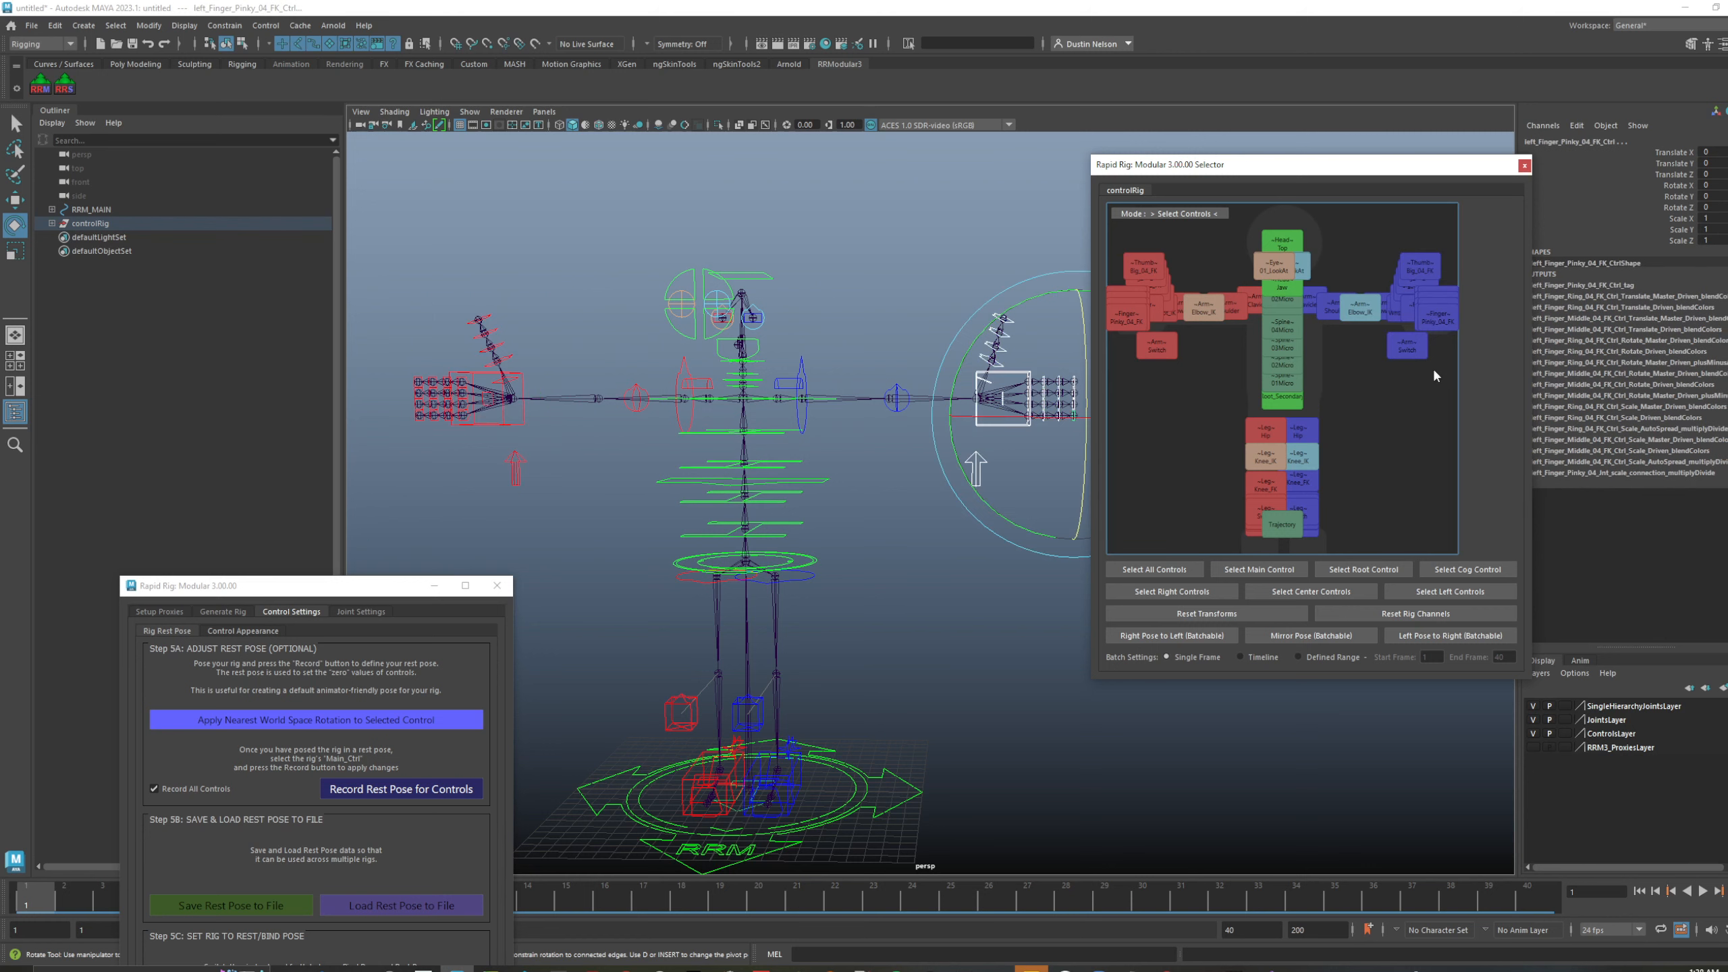
right_click(1427, 270)
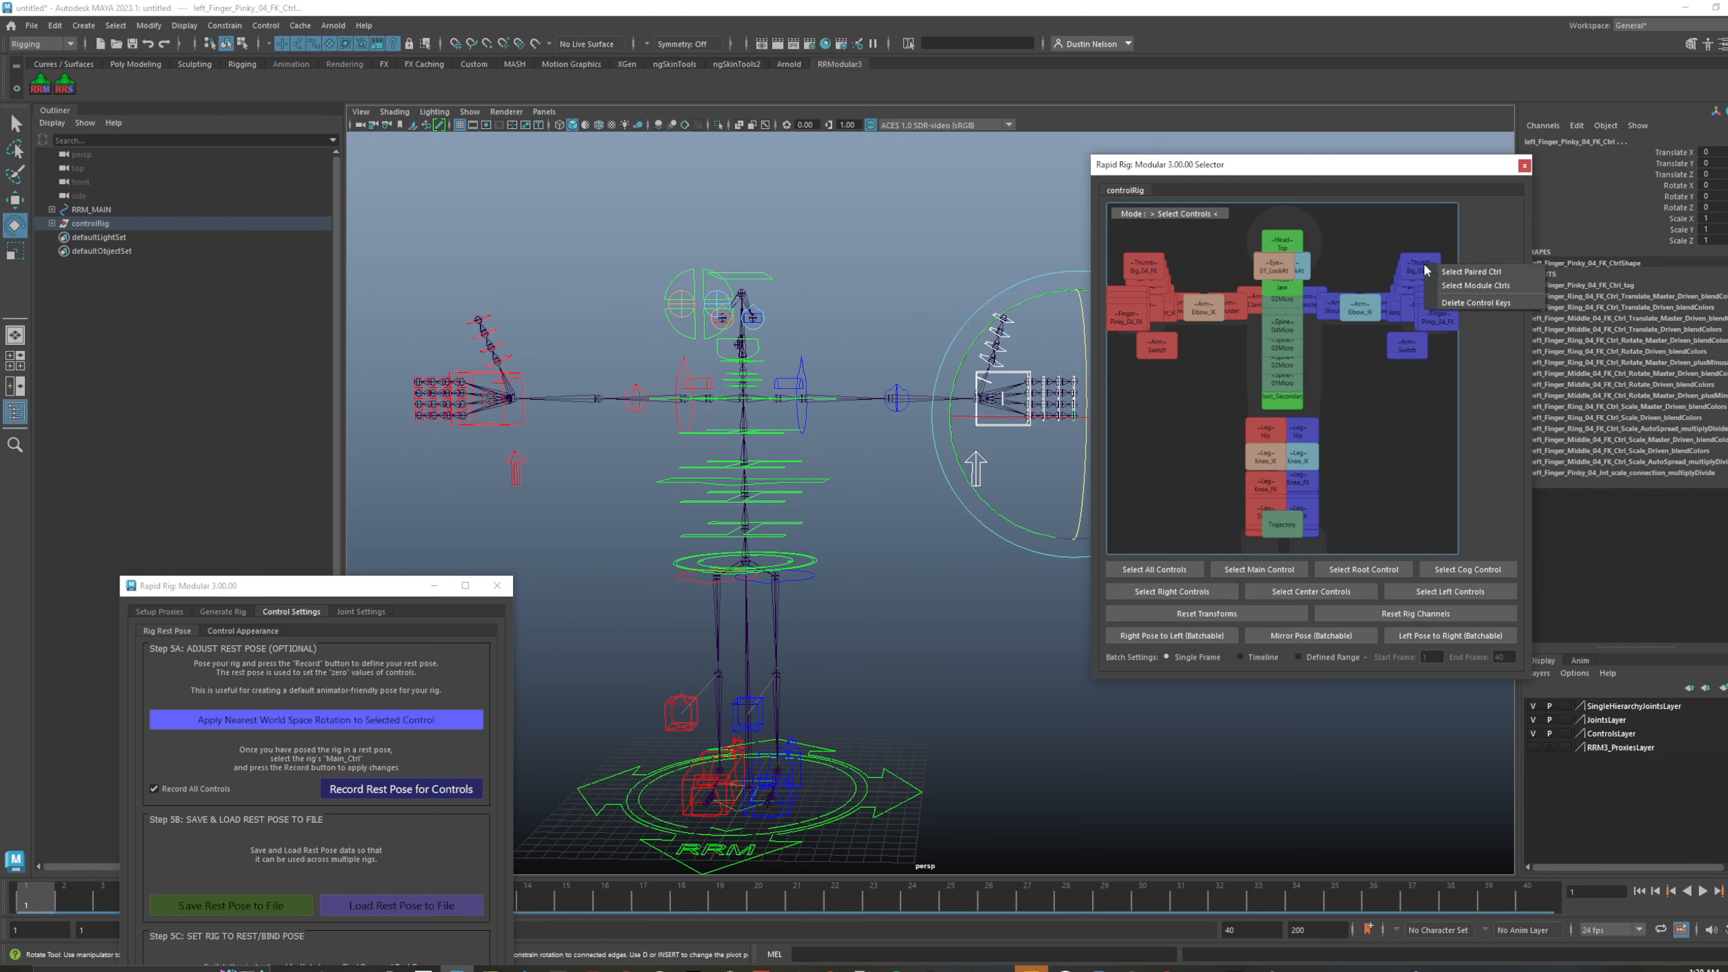
click(1466, 275)
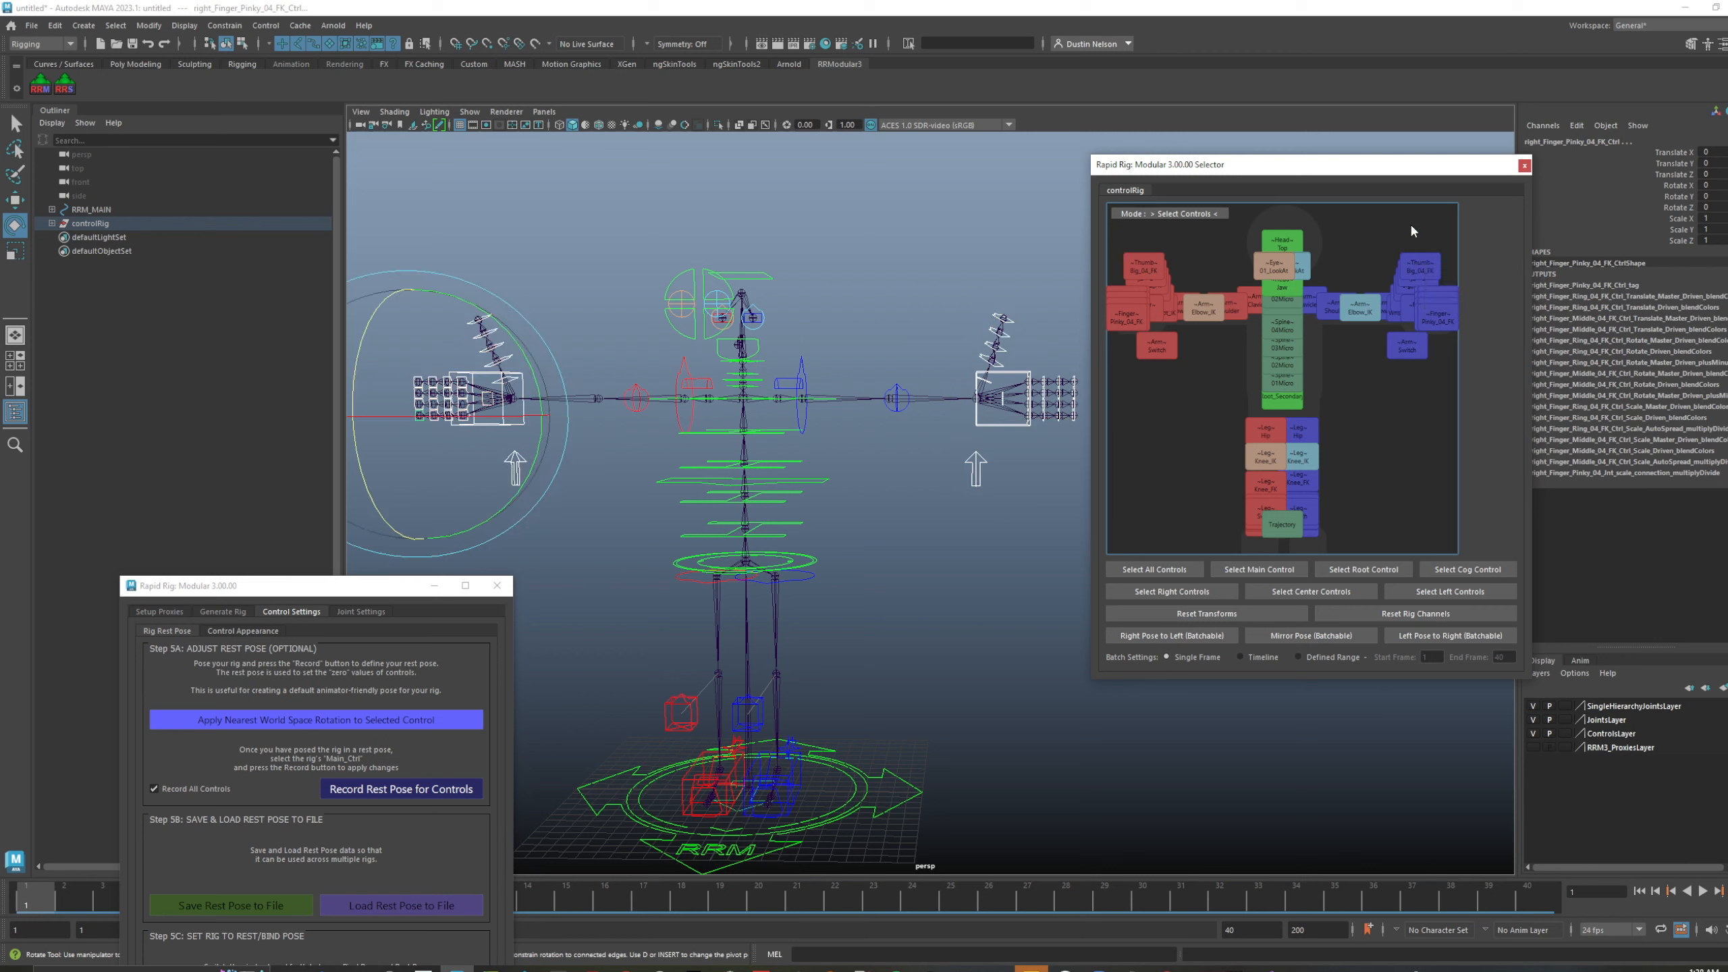
- Select the left shoulder control in the selector and extend the selection to all controls of its arm module
click(1435, 301)
click(1332, 307)
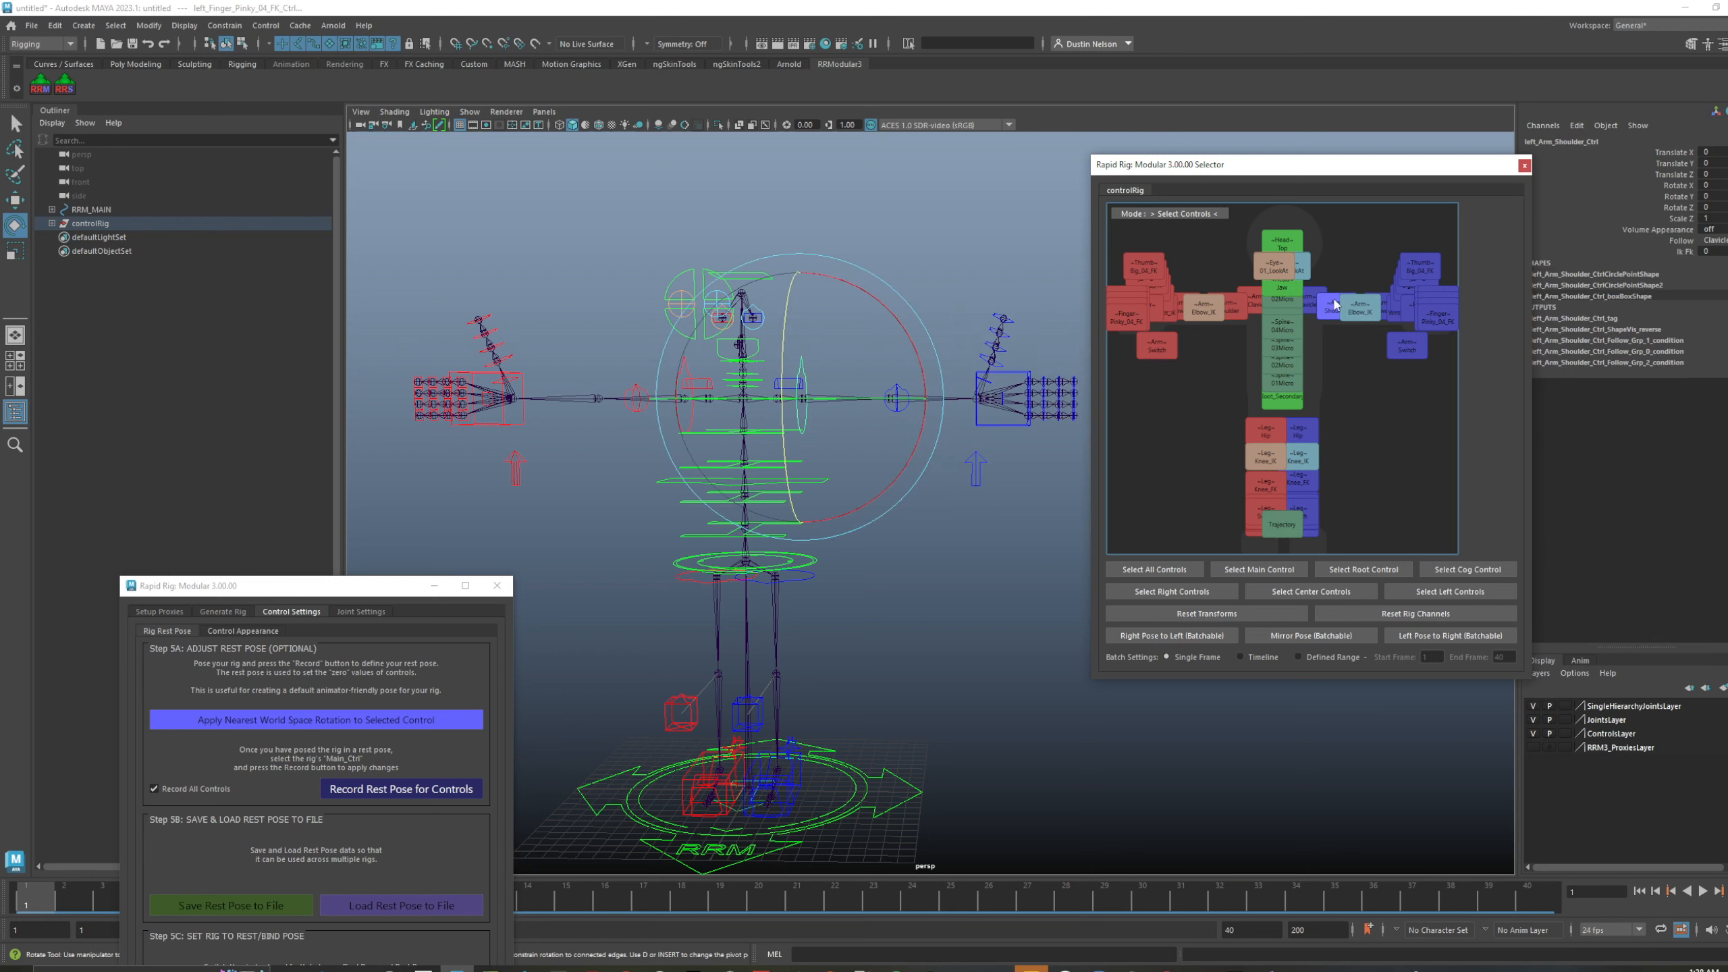
right_click(1335, 304)
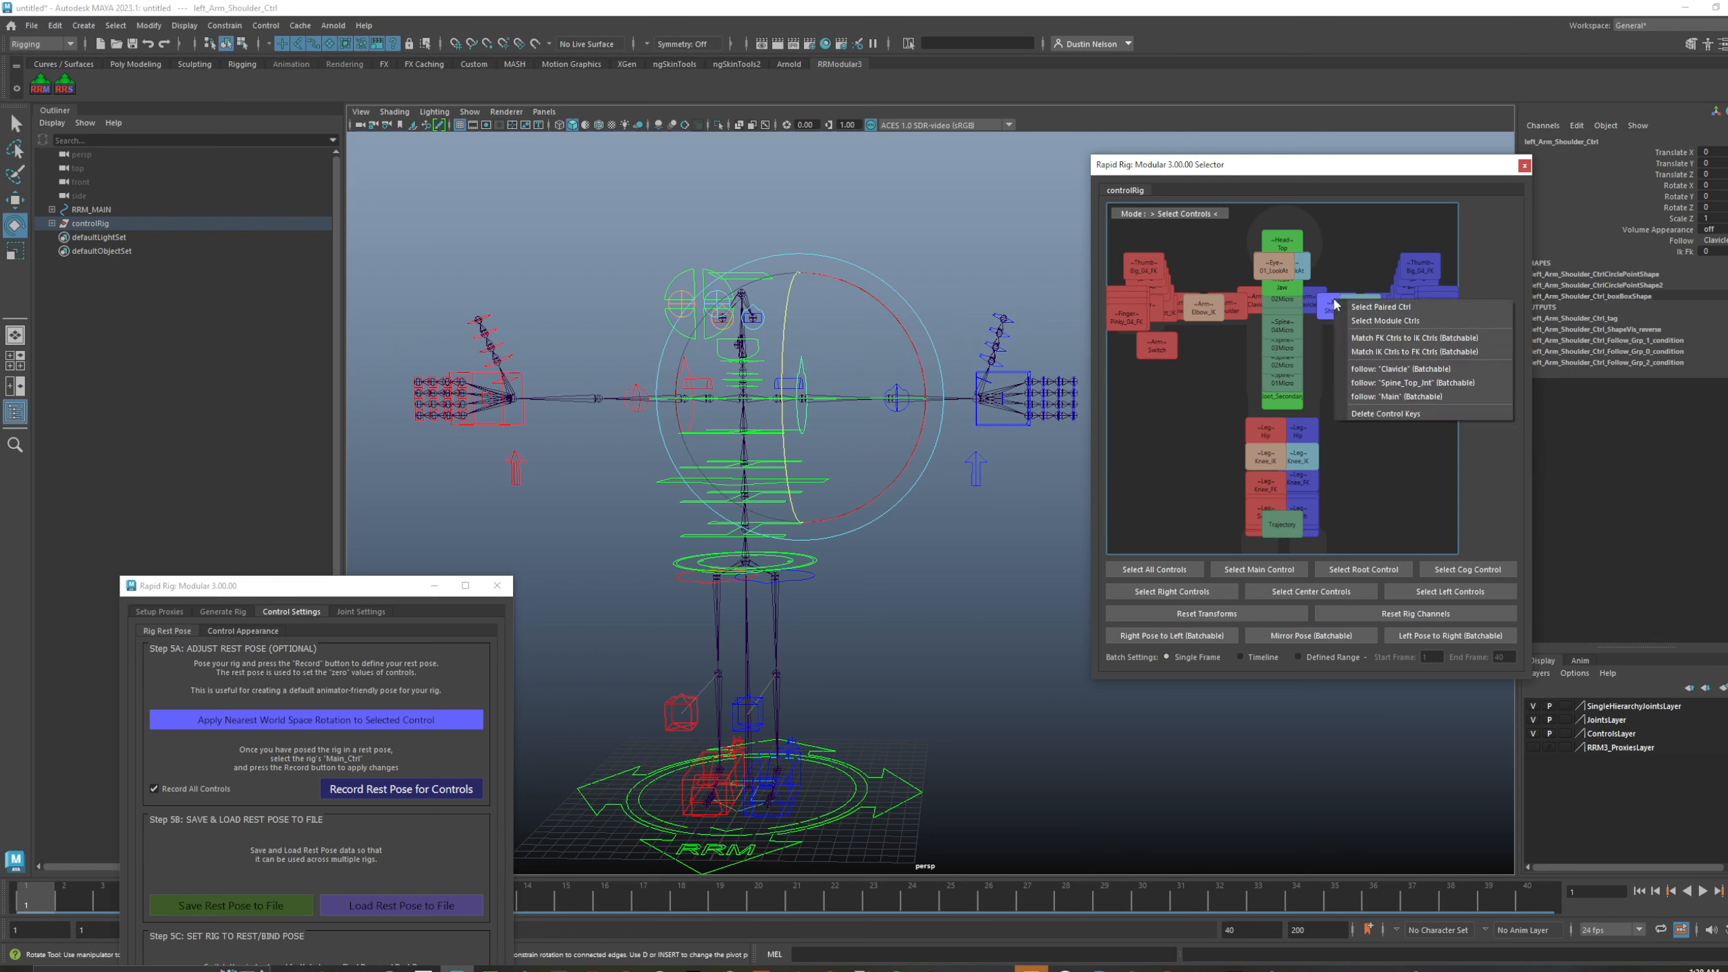
click(1384, 320)
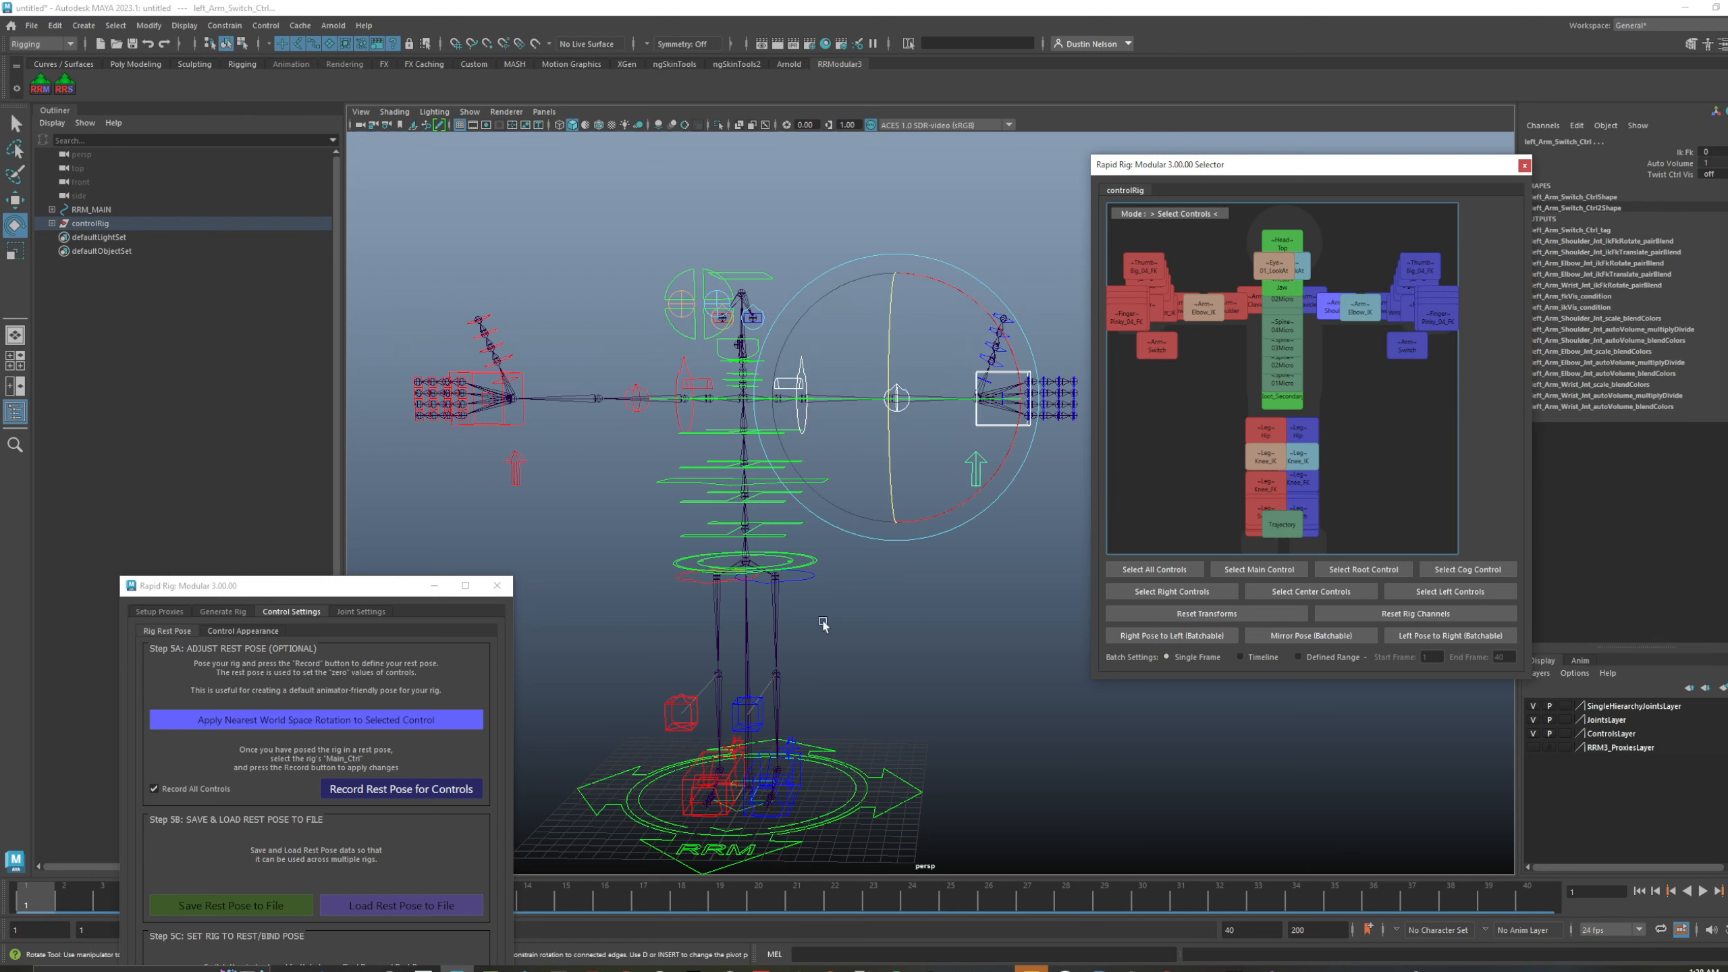
- Add the spine module's controls to the selection with Select Module Ctrls, and clear the selection
right_click(1290, 351)
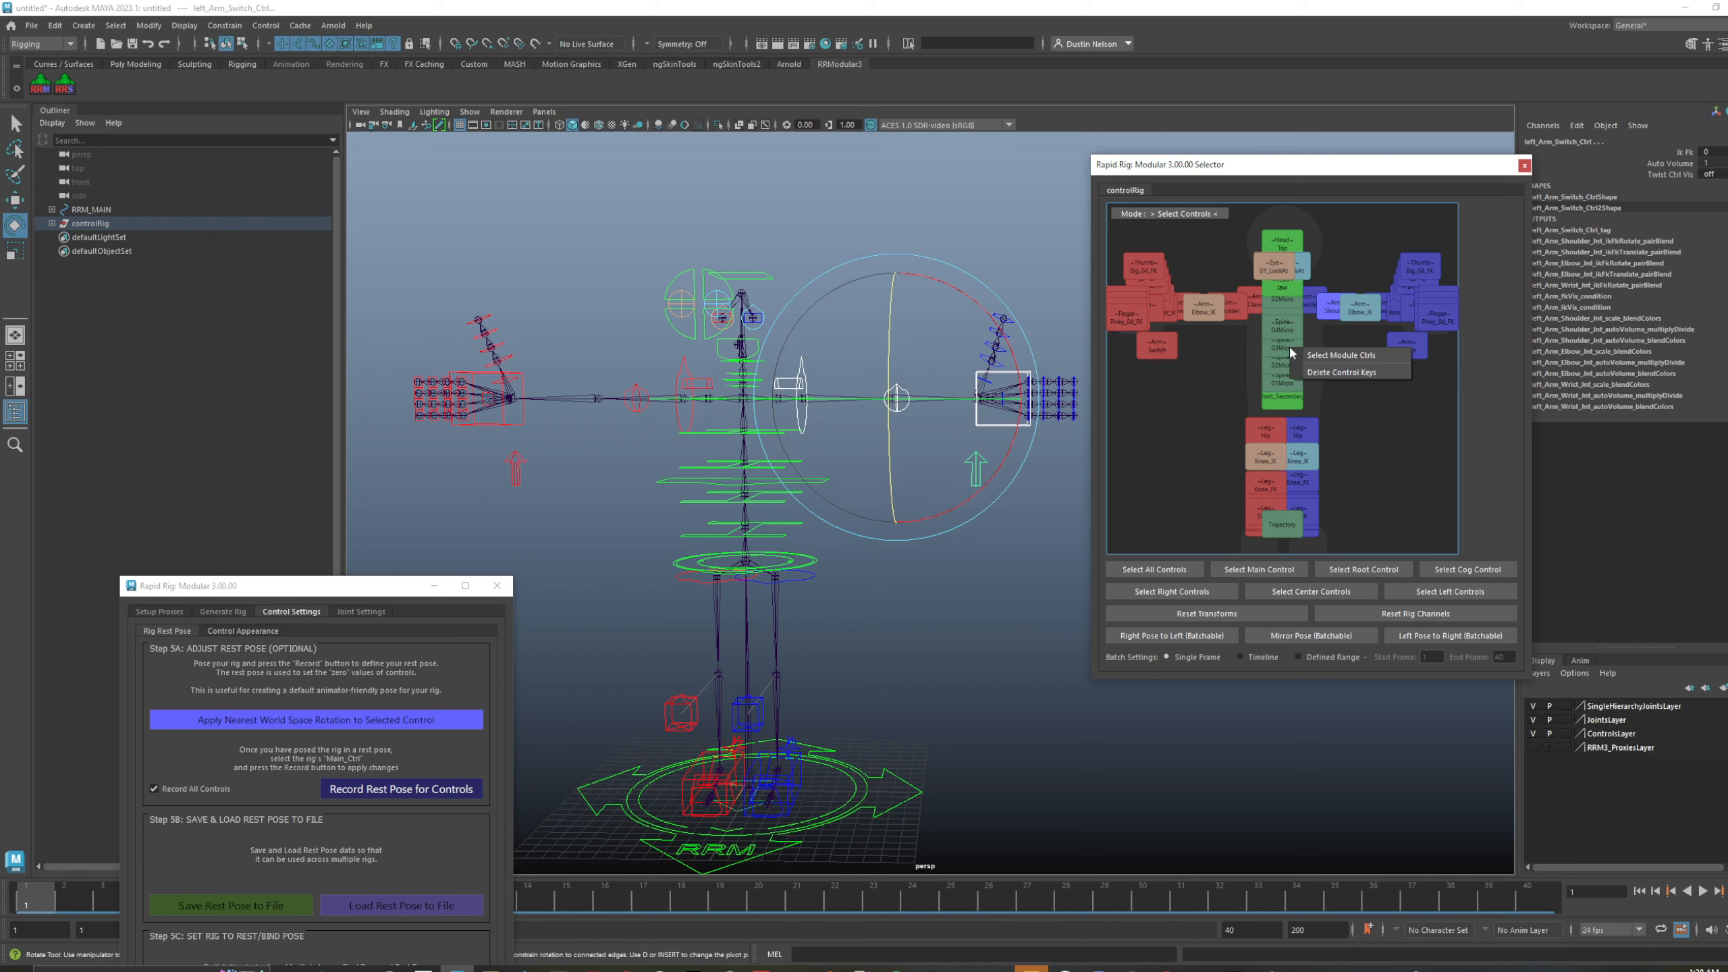
click(1320, 354)
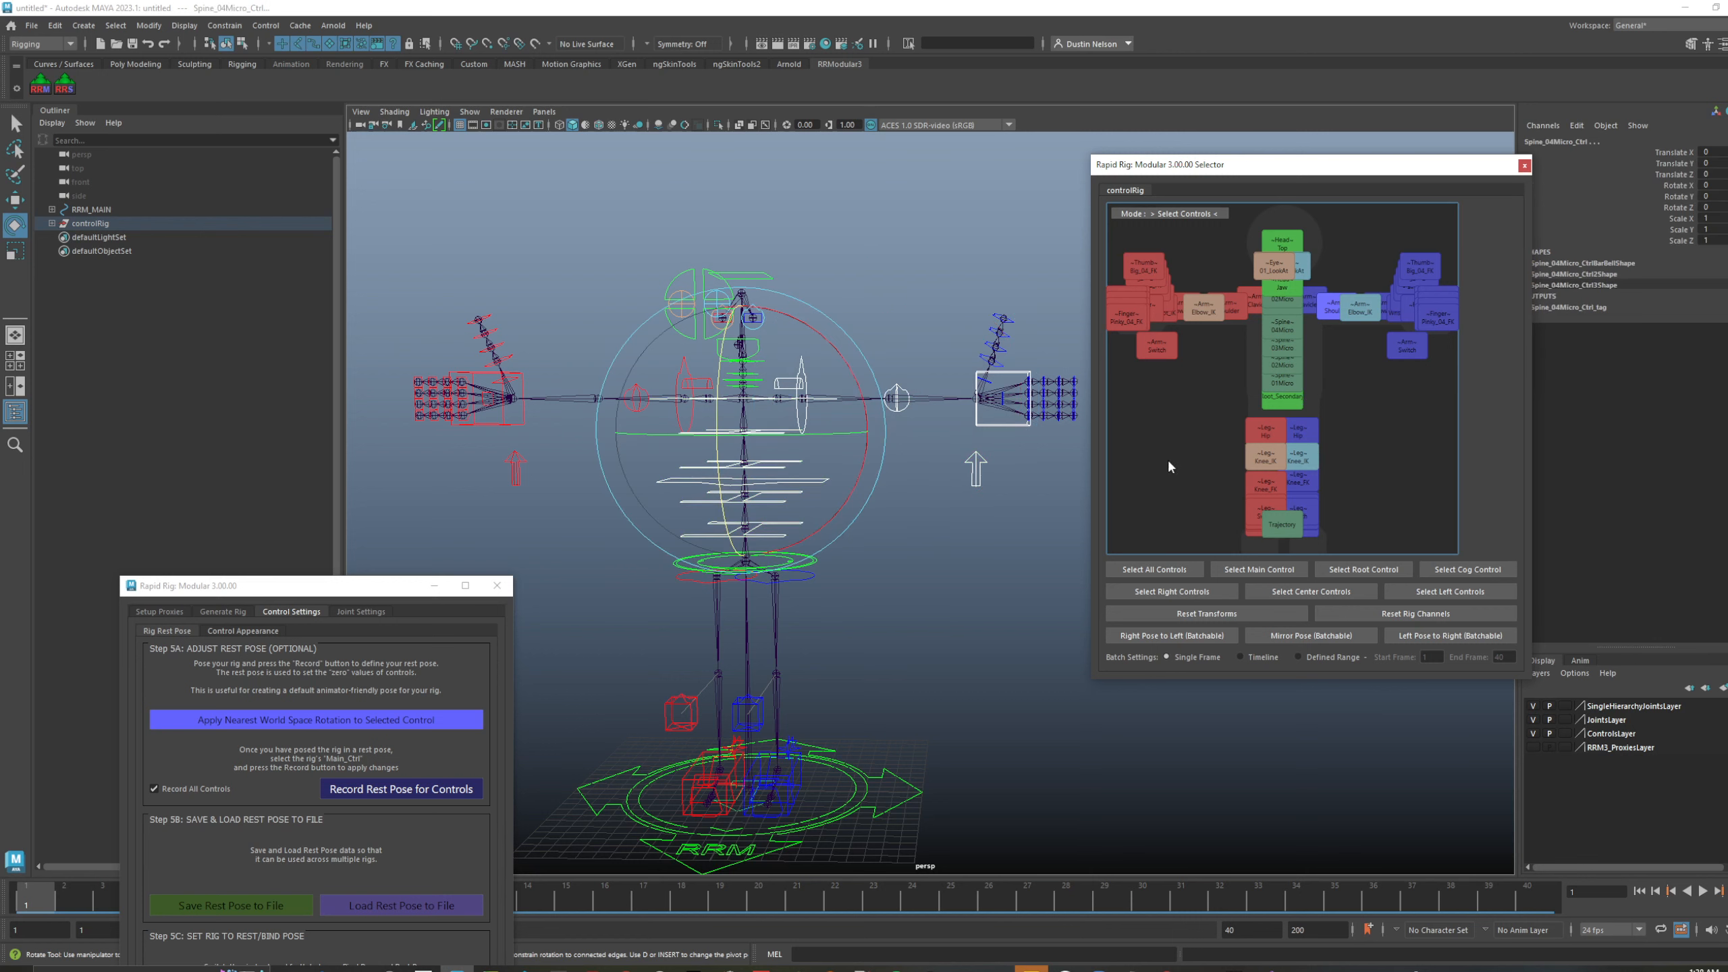
click(1185, 442)
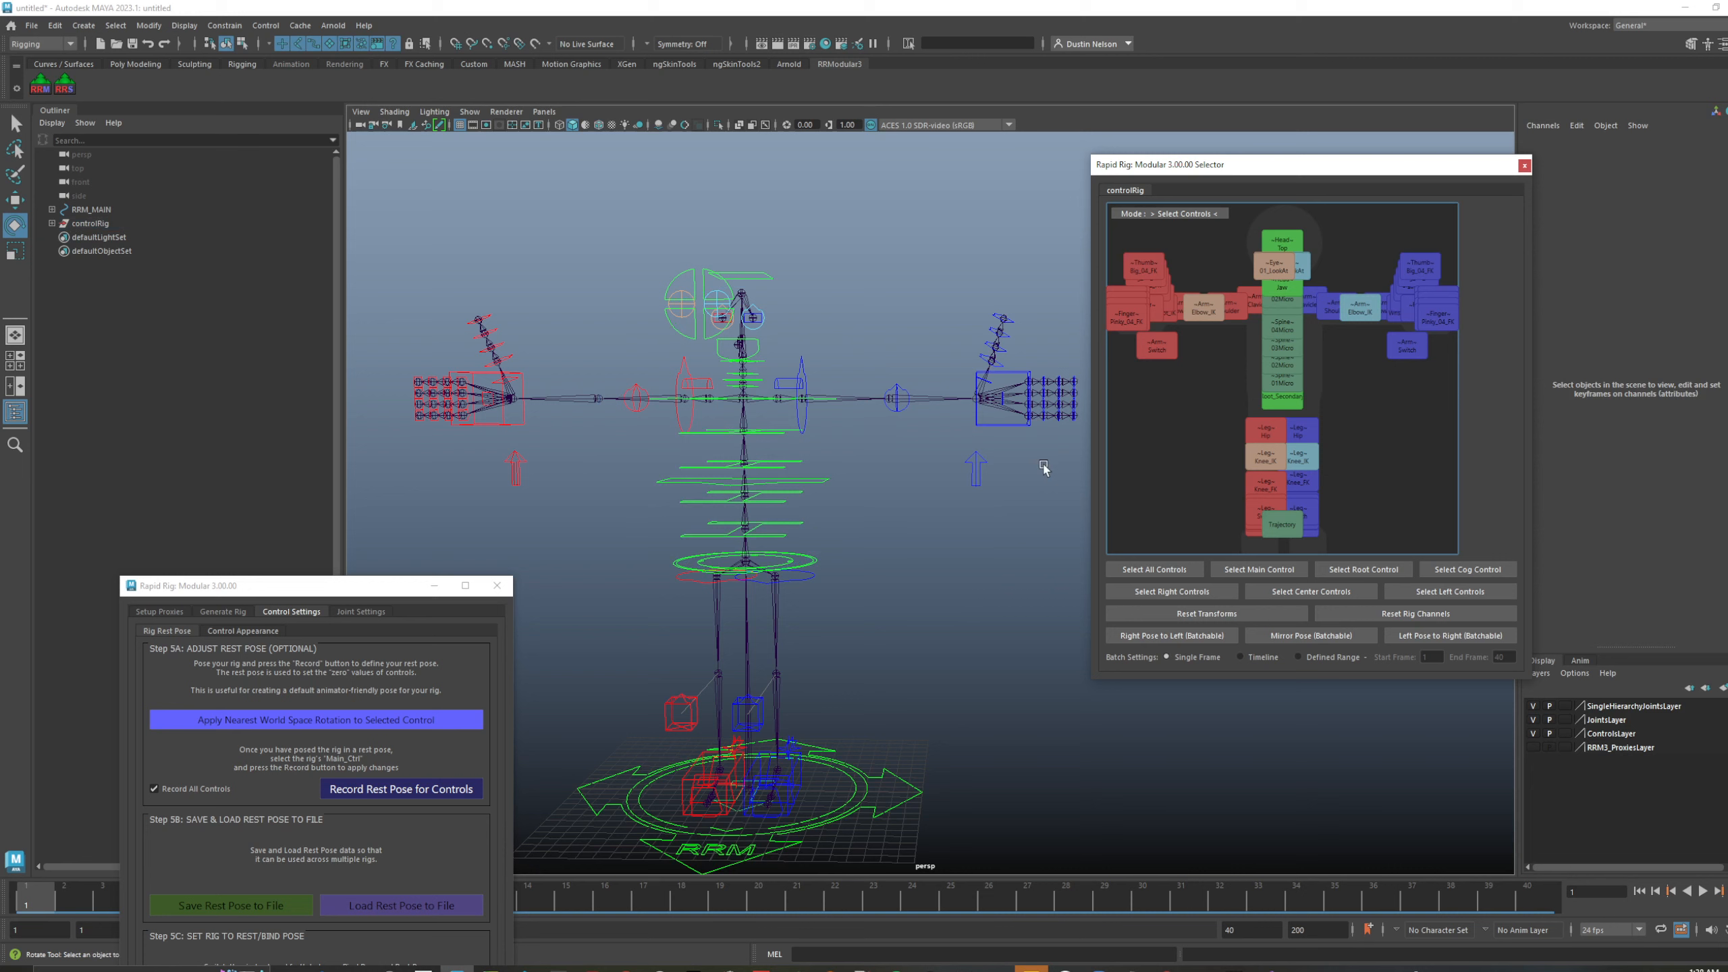
right_click(1174, 394)
click(1168, 370)
right_click(1196, 316)
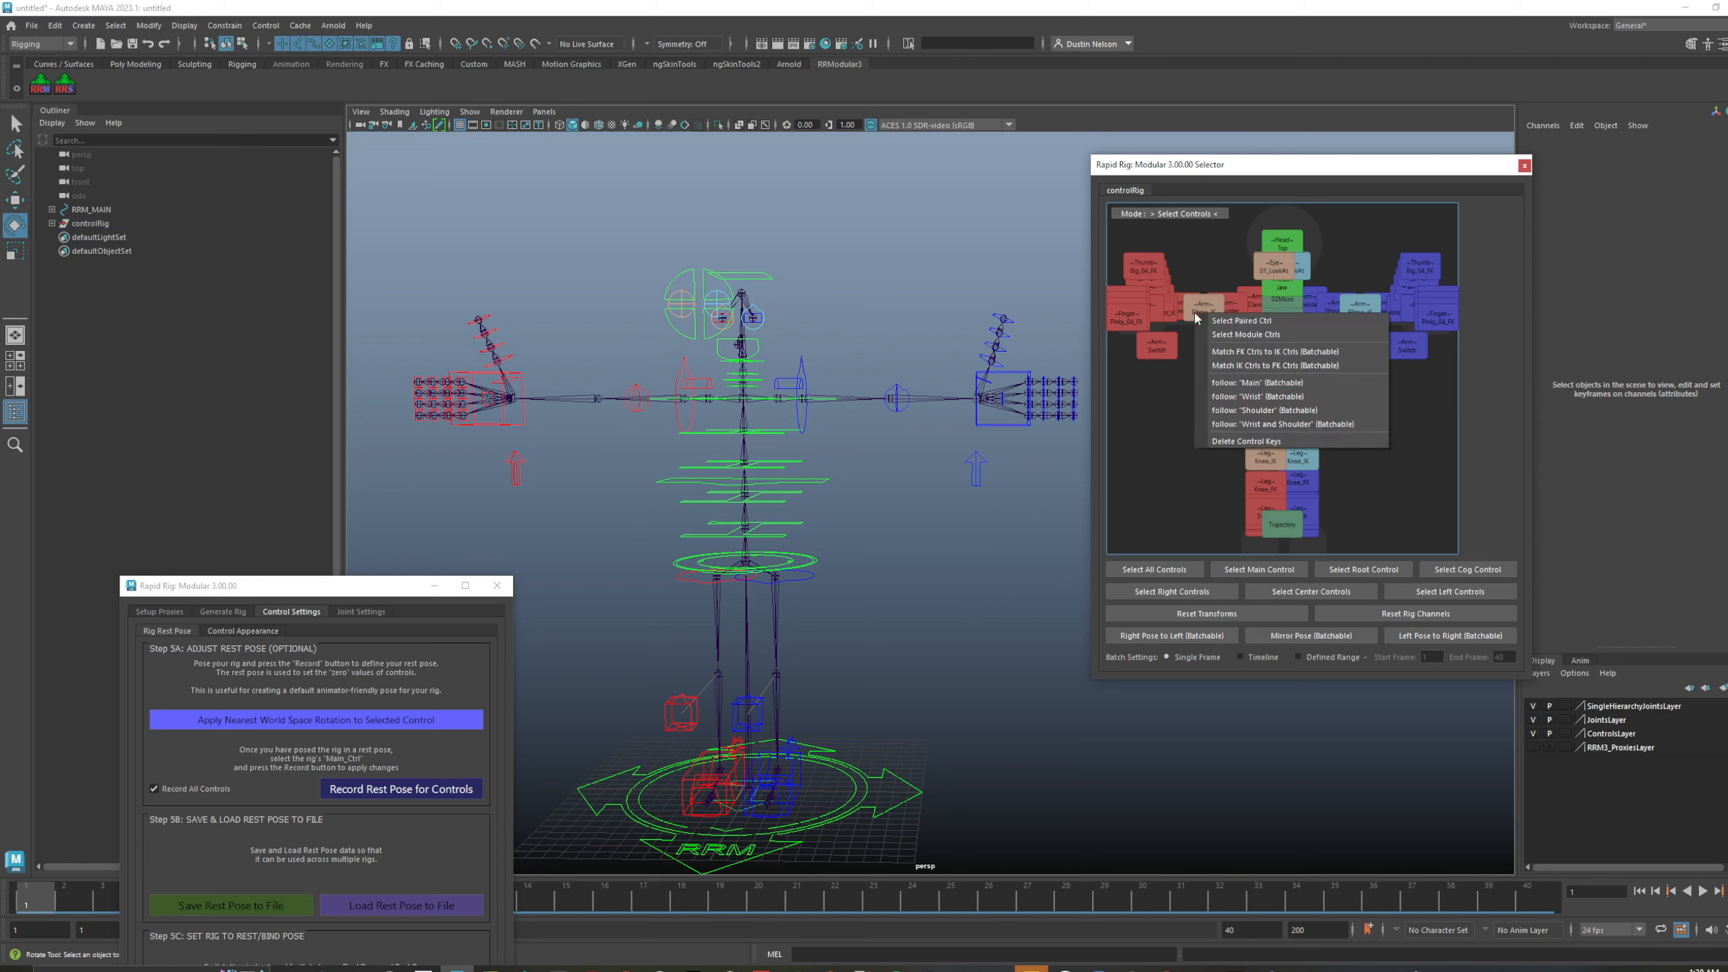
right_click(1282, 261)
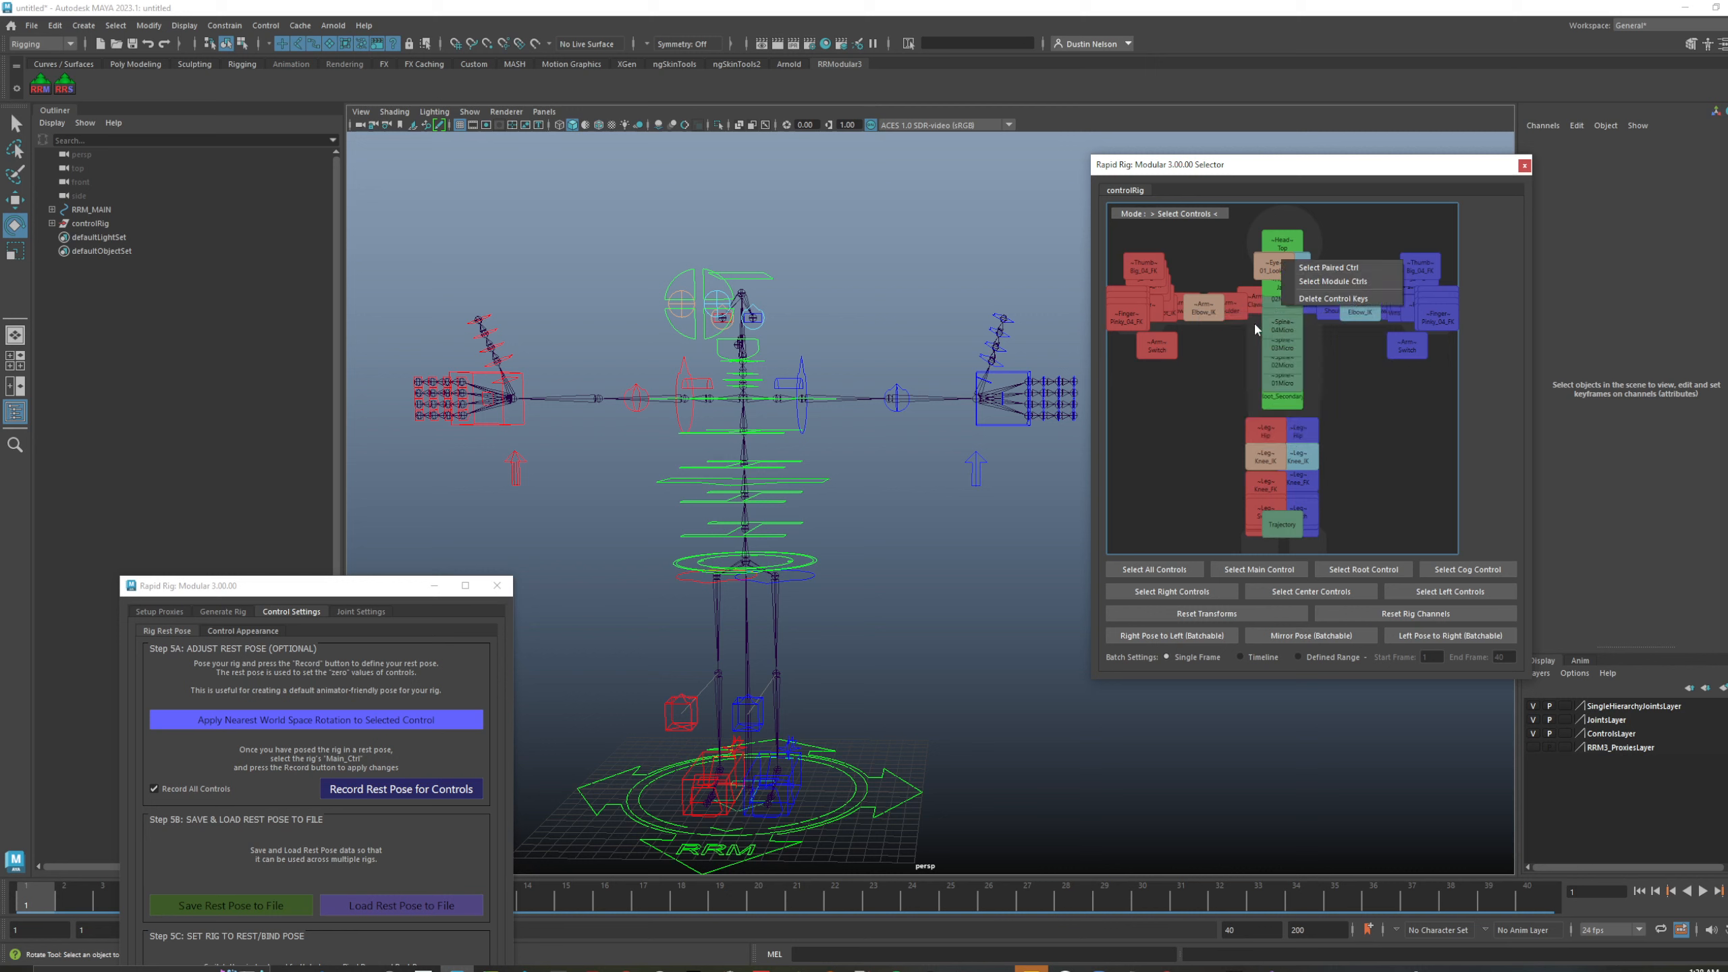
click(787, 385)
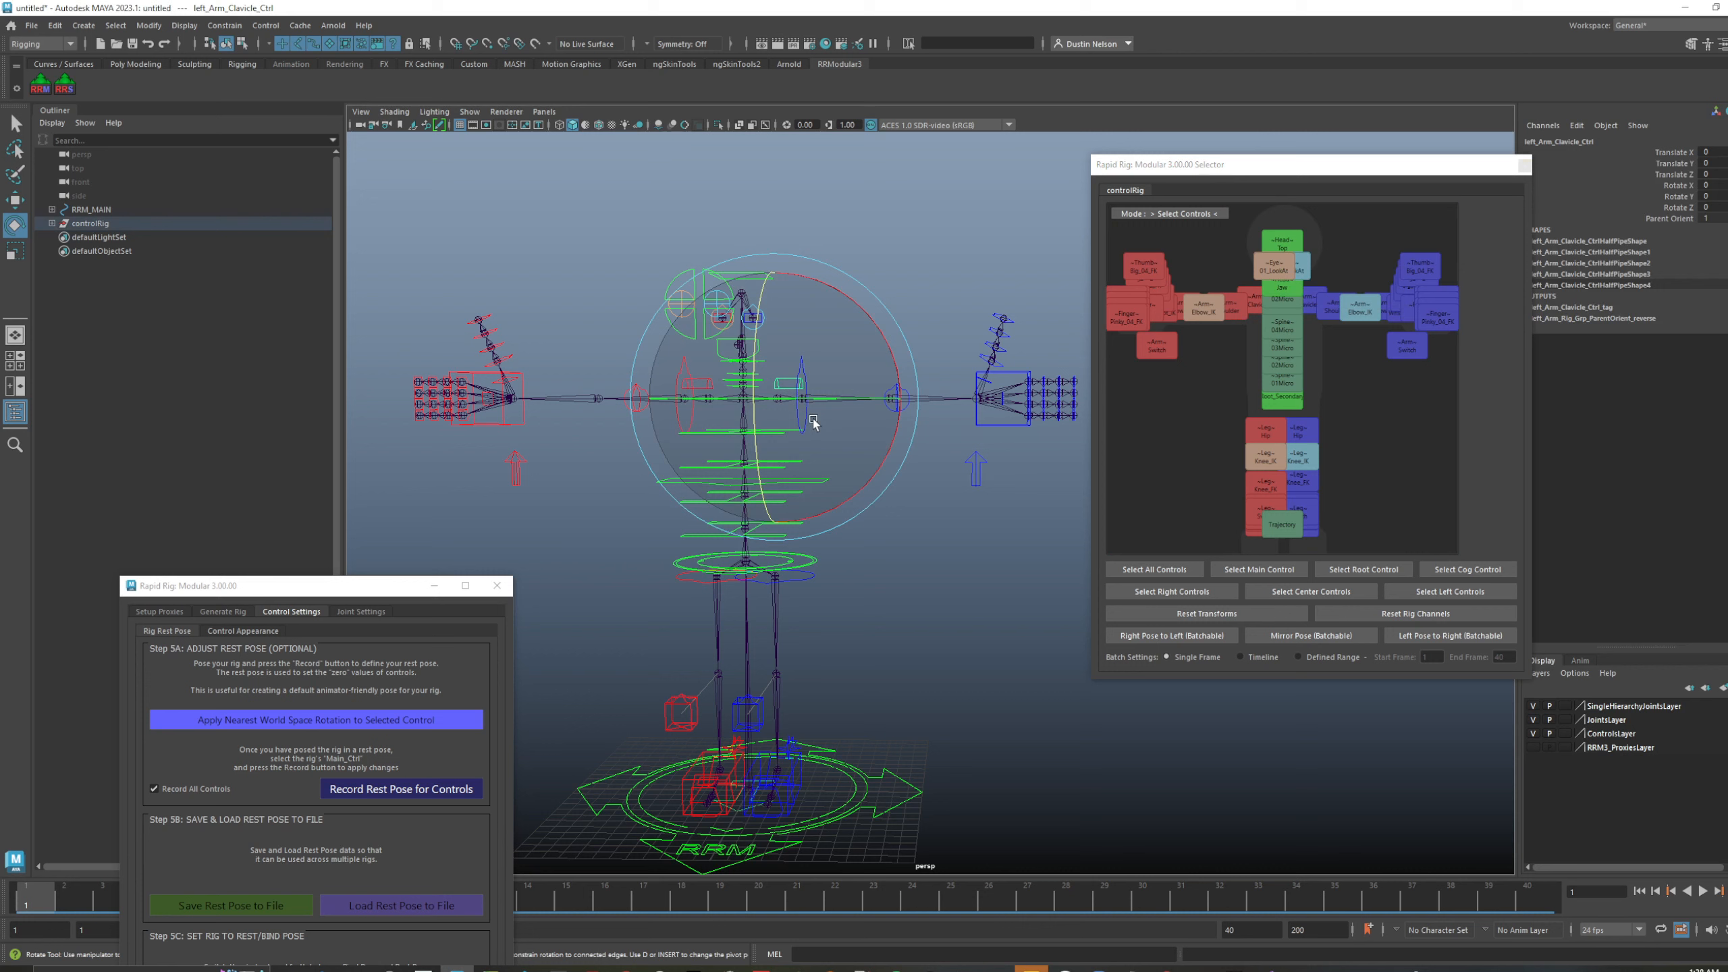
key(q)
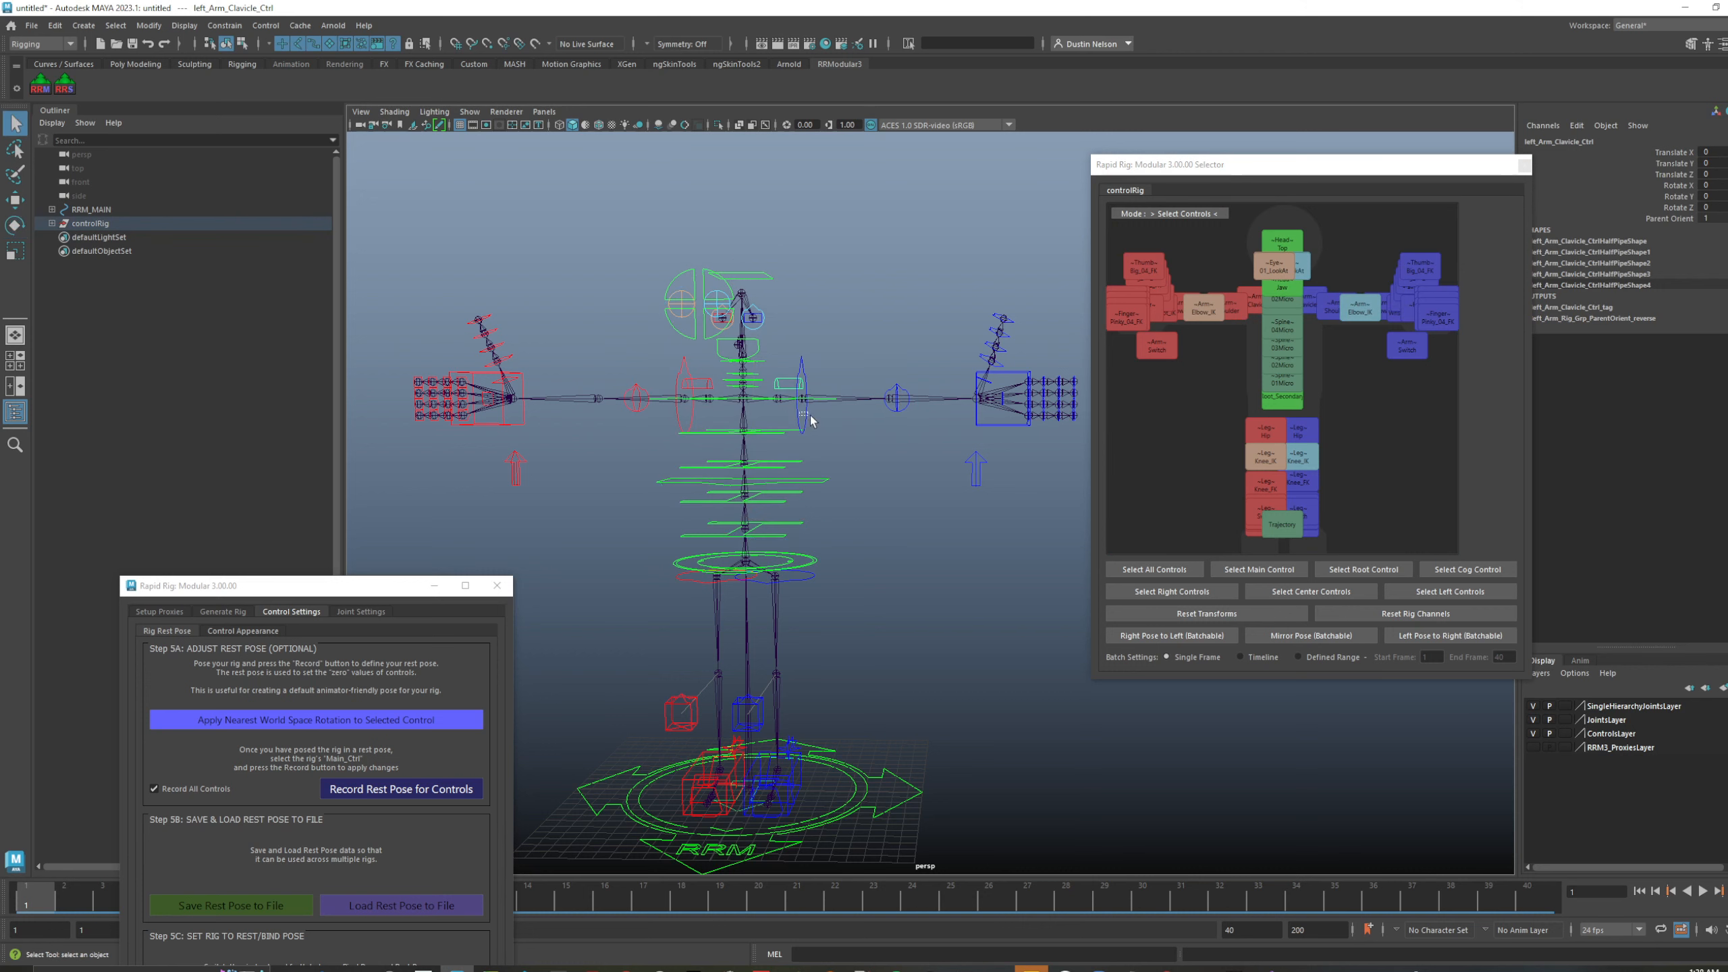
click(808, 418)
key(e)
drag(856, 400, 866, 460)
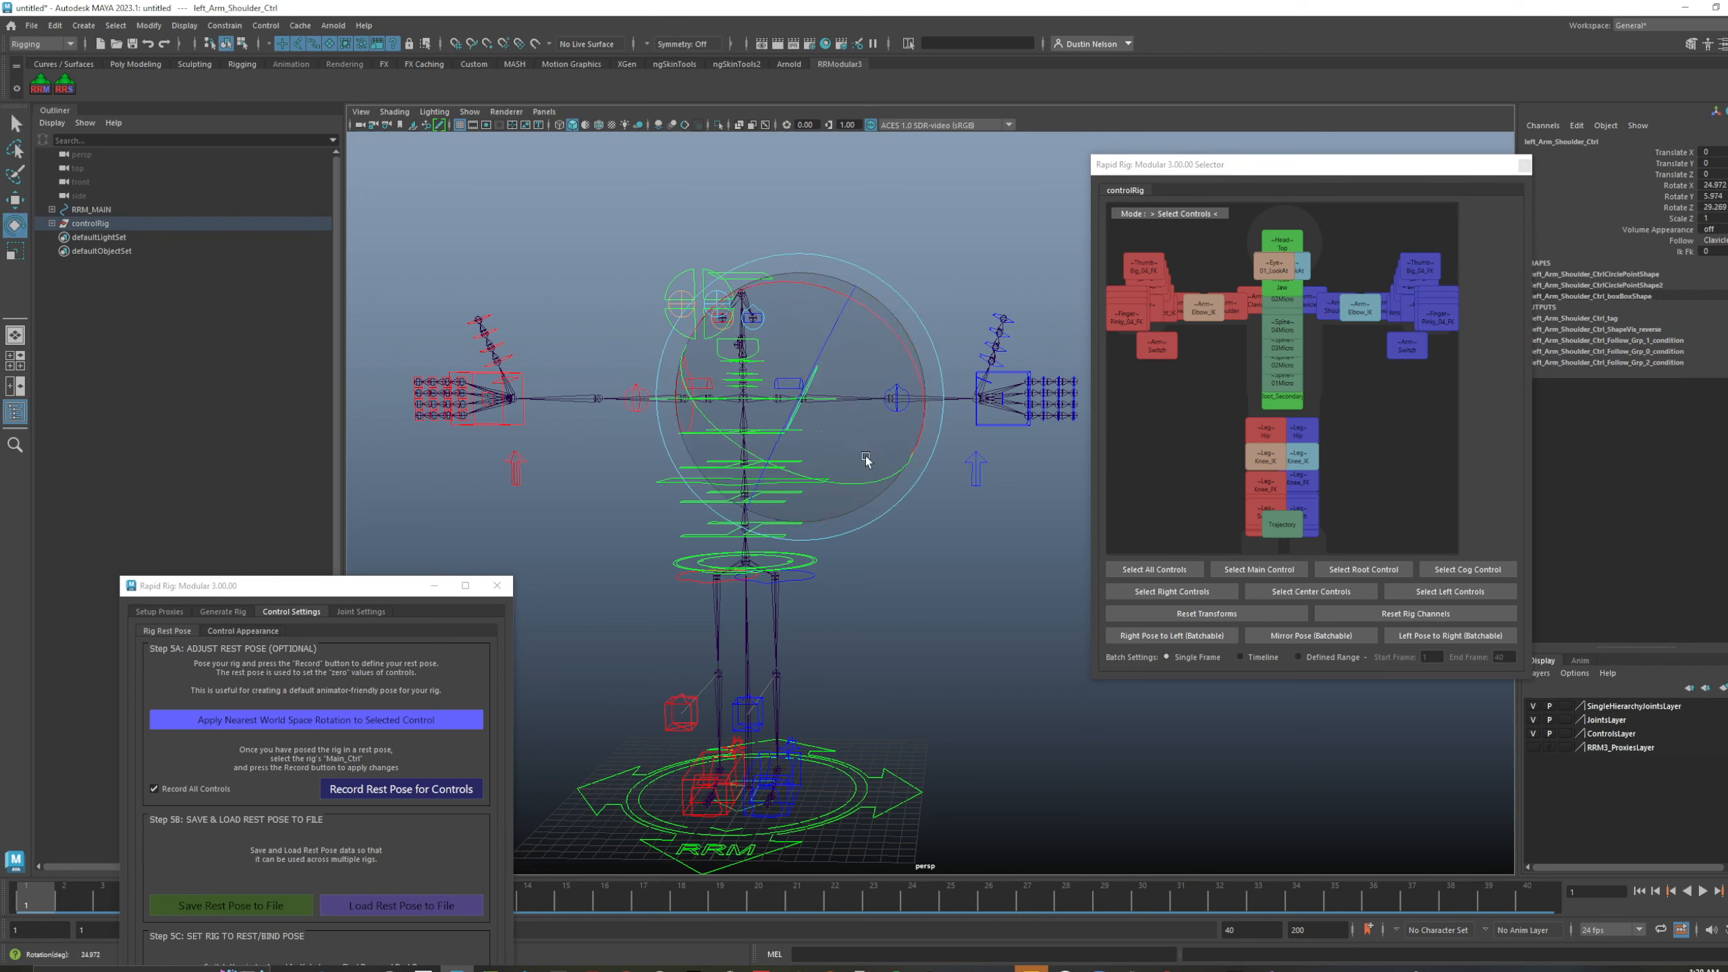
key(ctrl+z)
key(ctrl+z)
- Select the left arm's switch control and set its Ik Fk attribute to 1
key(q)
alt+drag(972, 437, 990, 497)
click(990, 502)
click(1677, 153)
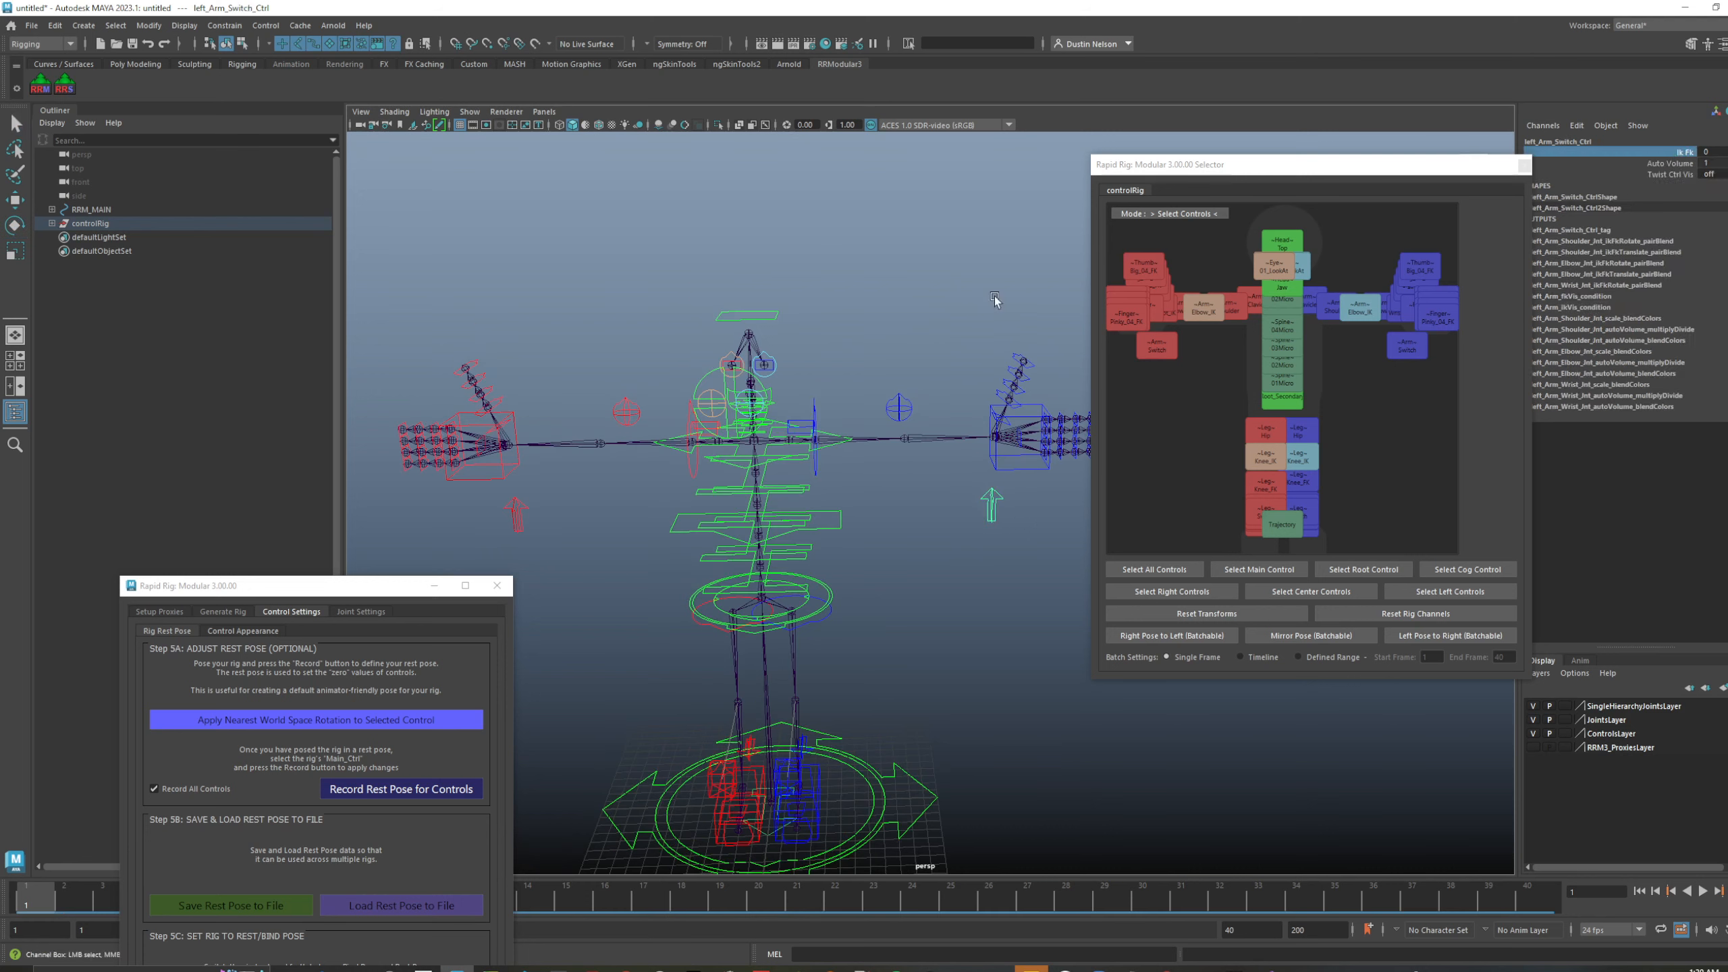
middle_drag(995, 298, 1048, 299)
- Rotate the left clavicle control so that the left arm swings upward
alt+drag(844, 418, 830, 409)
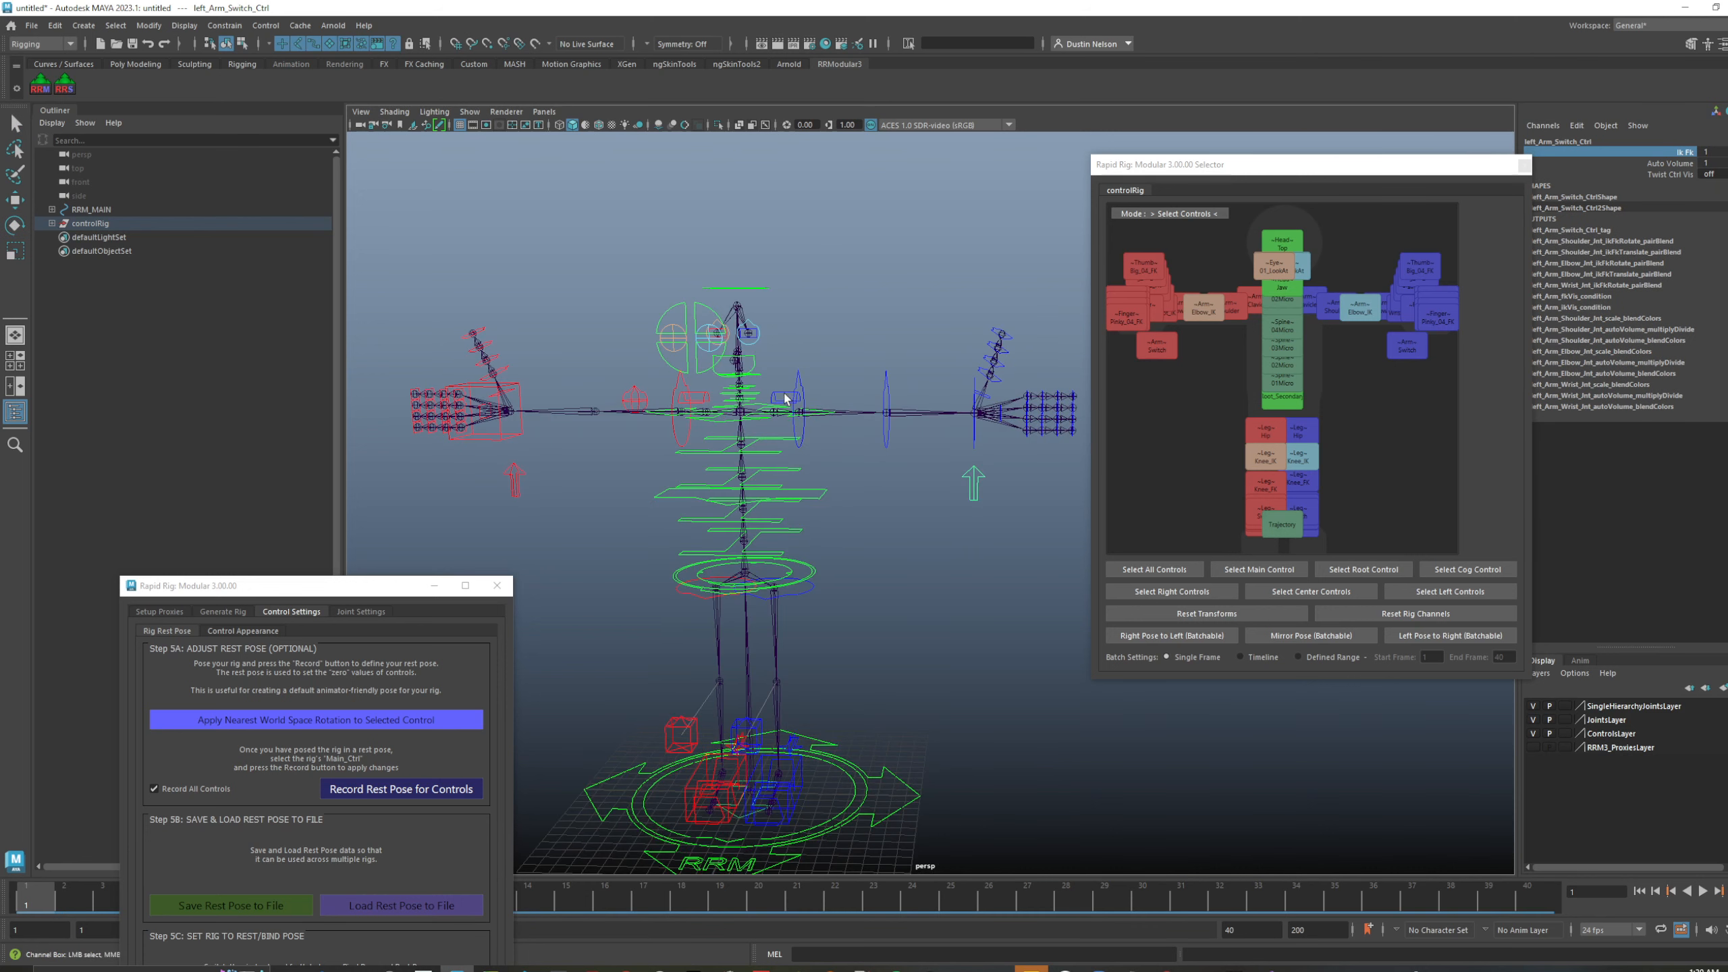
click(791, 399)
key(e)
drag(878, 337, 805, 301)
key(q)
- Try setting the left shoulder control's Follow attribute to Main directly, and undo the change
click(809, 426)
click(1715, 240)
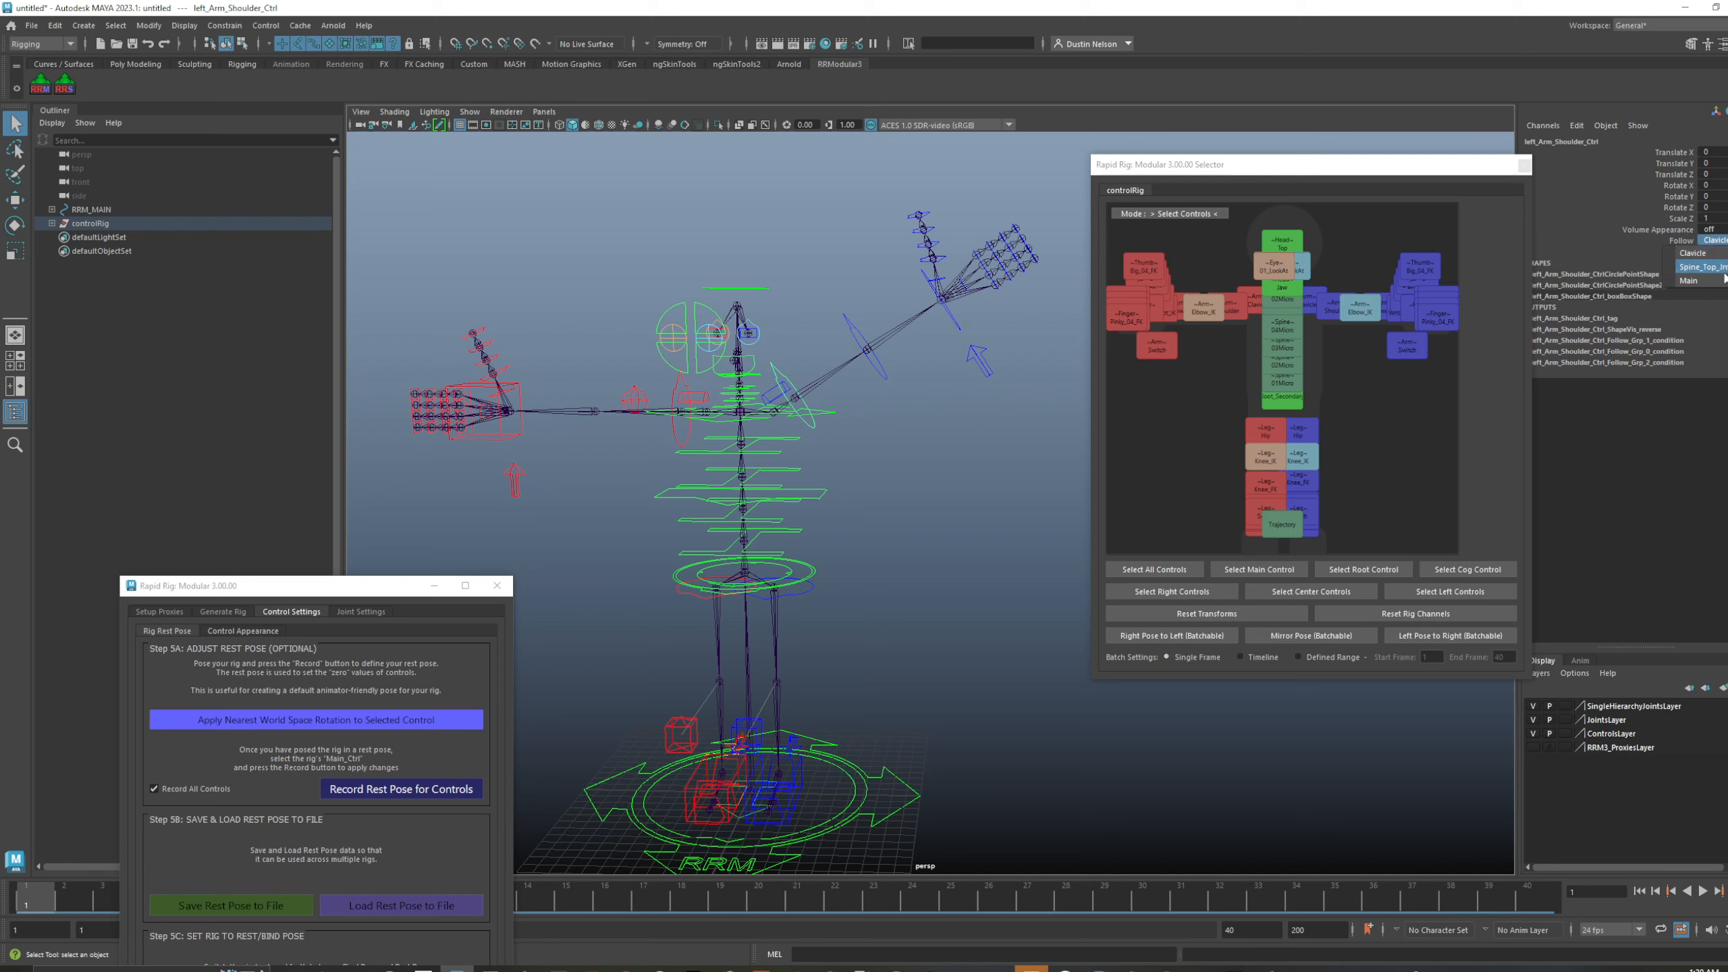
click(1723, 281)
alt+middle_drag(894, 431, 921, 429)
key(ctrl+z)
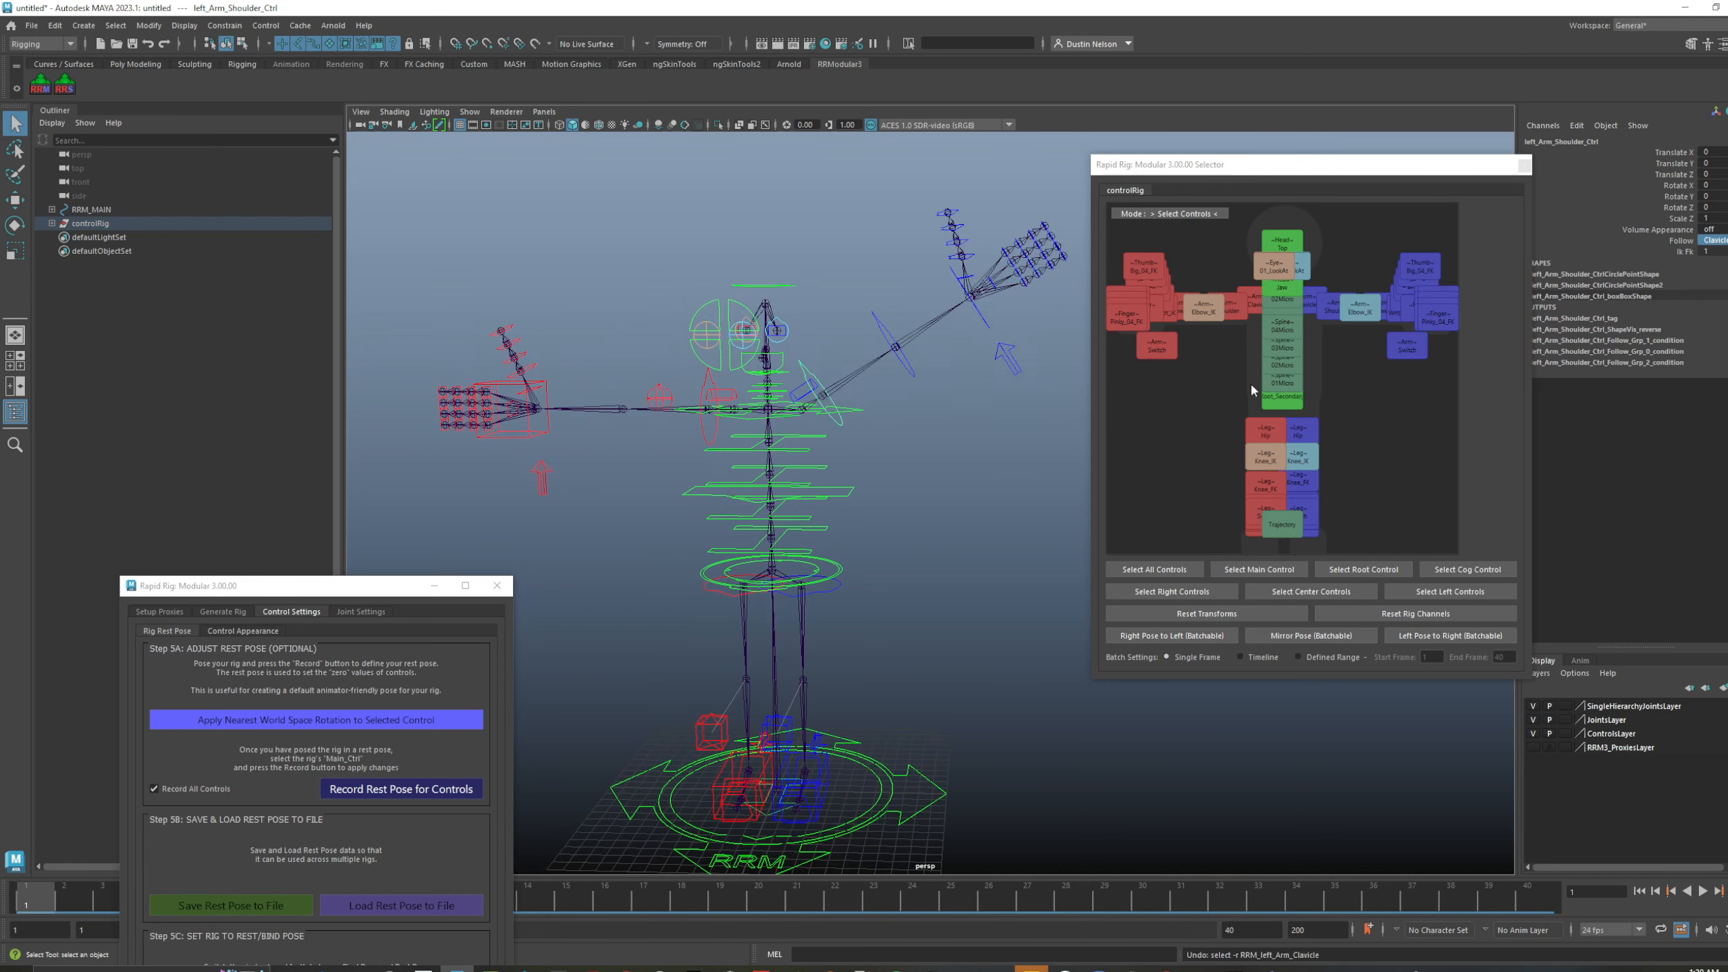
- Switch the left shoulder control's follow to Main with the selector's batchable option, and rotate the left clavicle to test it
right_click(1330, 308)
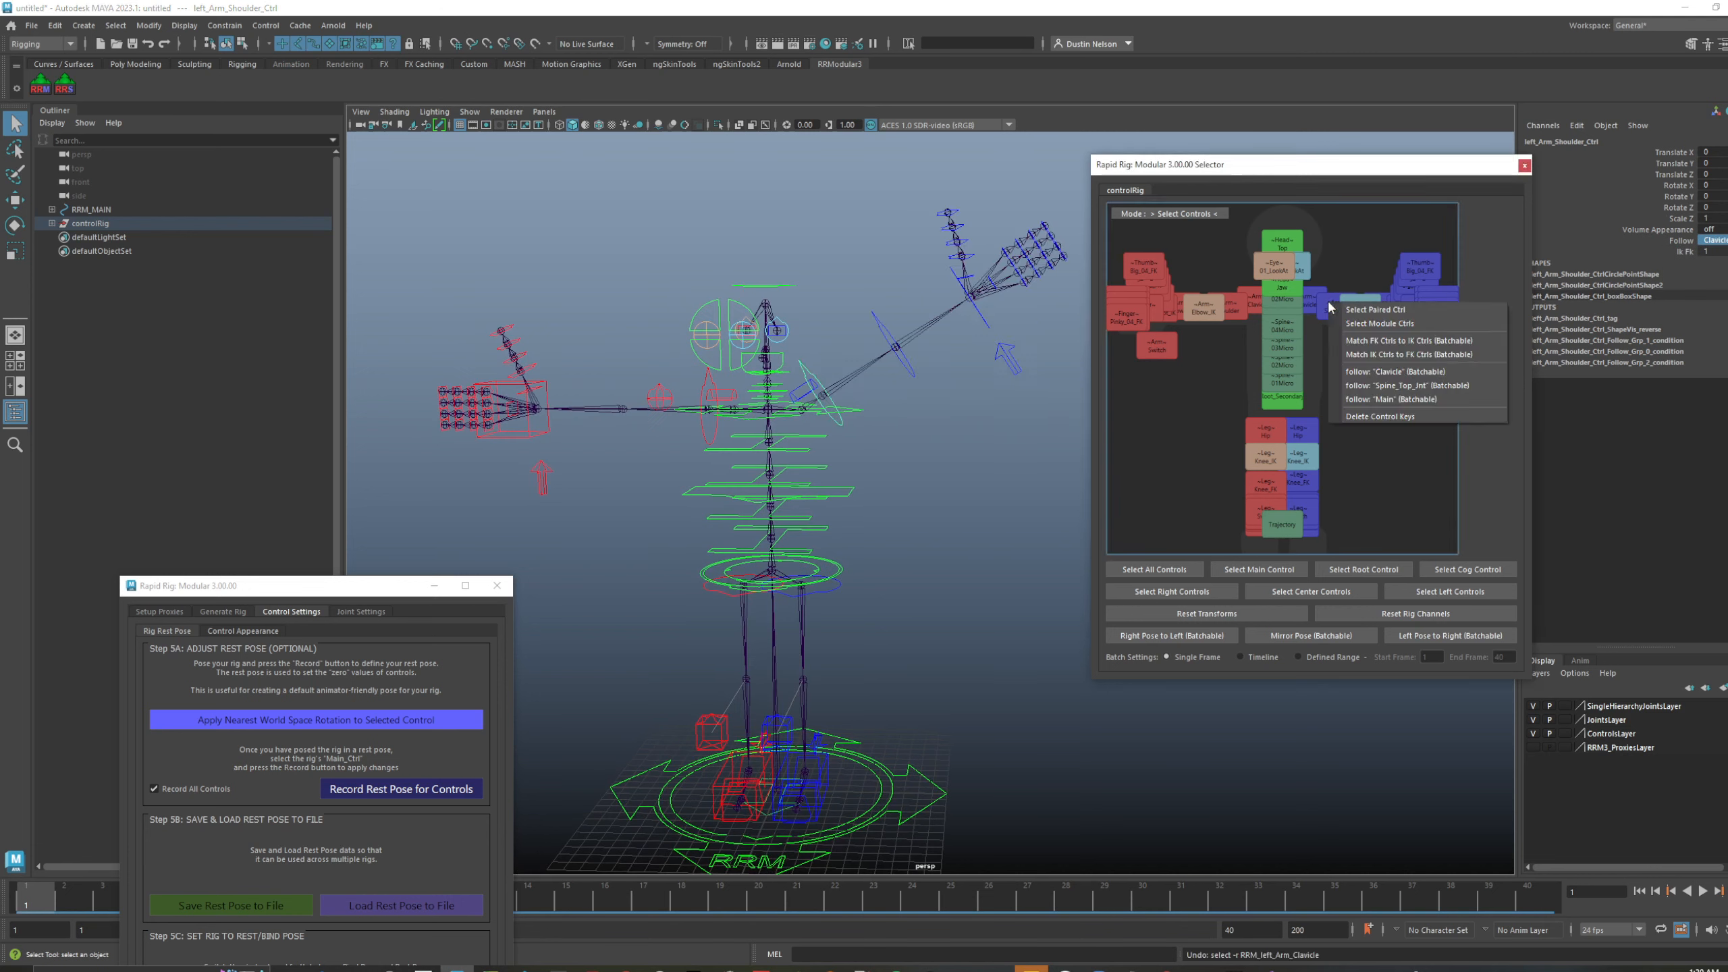
click(1416, 399)
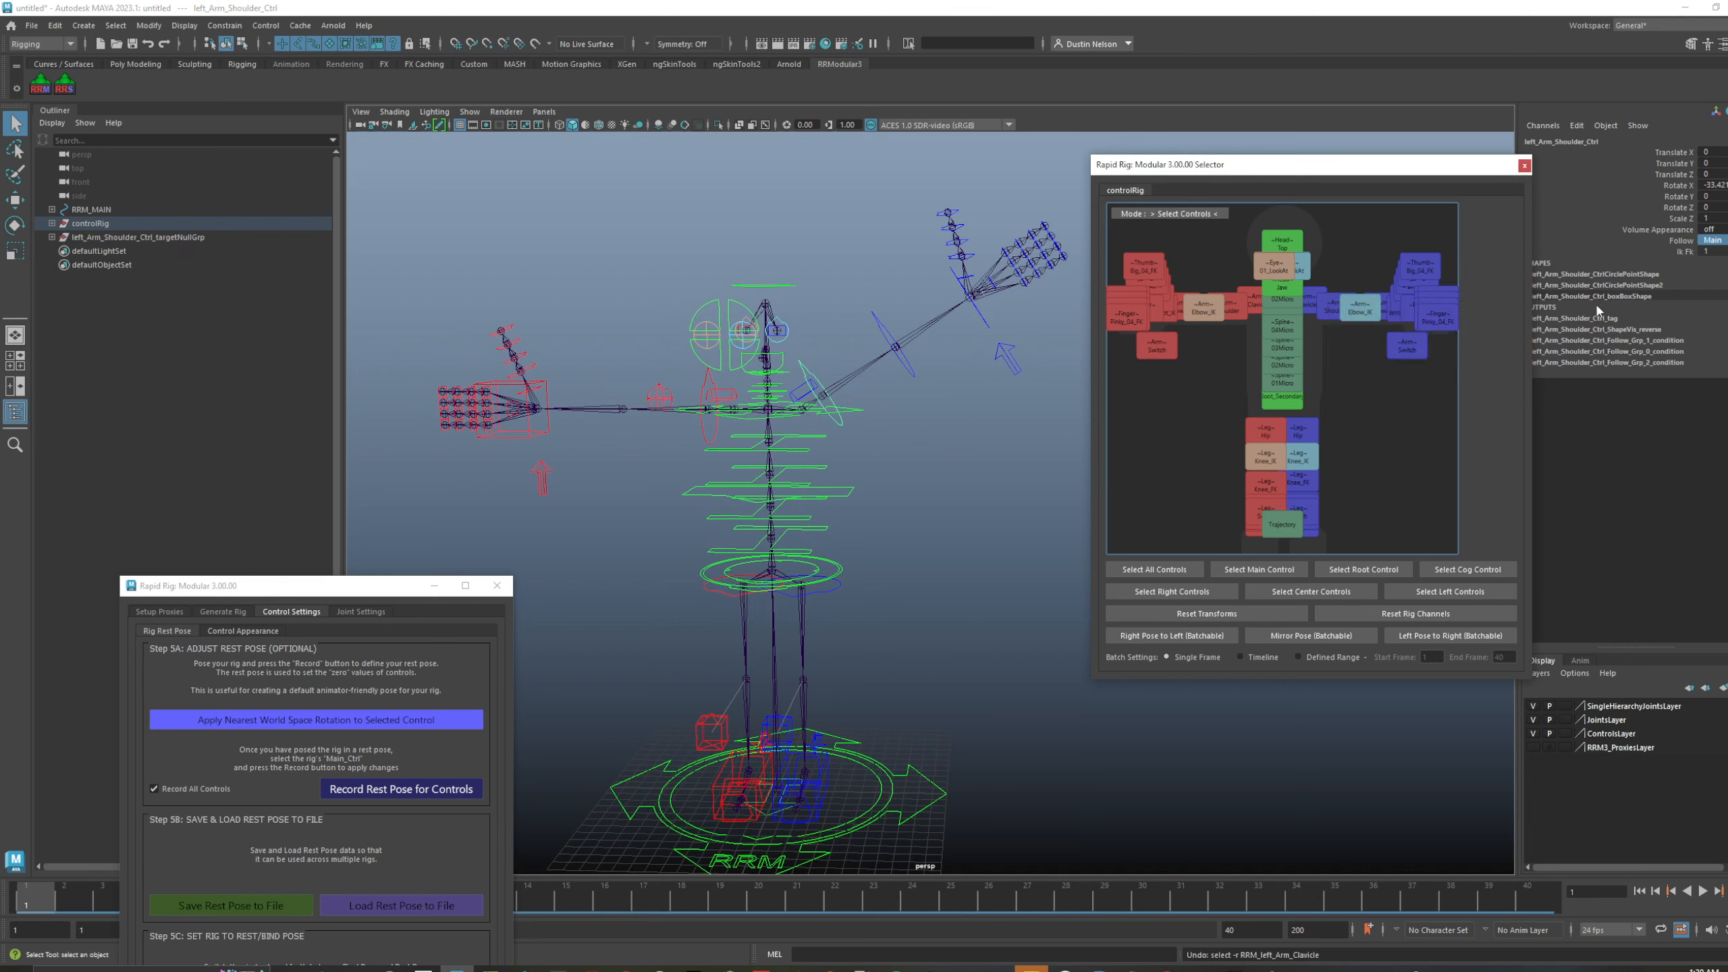
click(805, 386)
key(e)
drag(859, 359, 886, 330)
- Undo the left clavicle rotations and the shoulder's follow switch, and clear the control selection
key(ctrl+z)
key(ctrl+z)
key(ctrl+z)
key(ctrl+z)
key(ctrl+z)
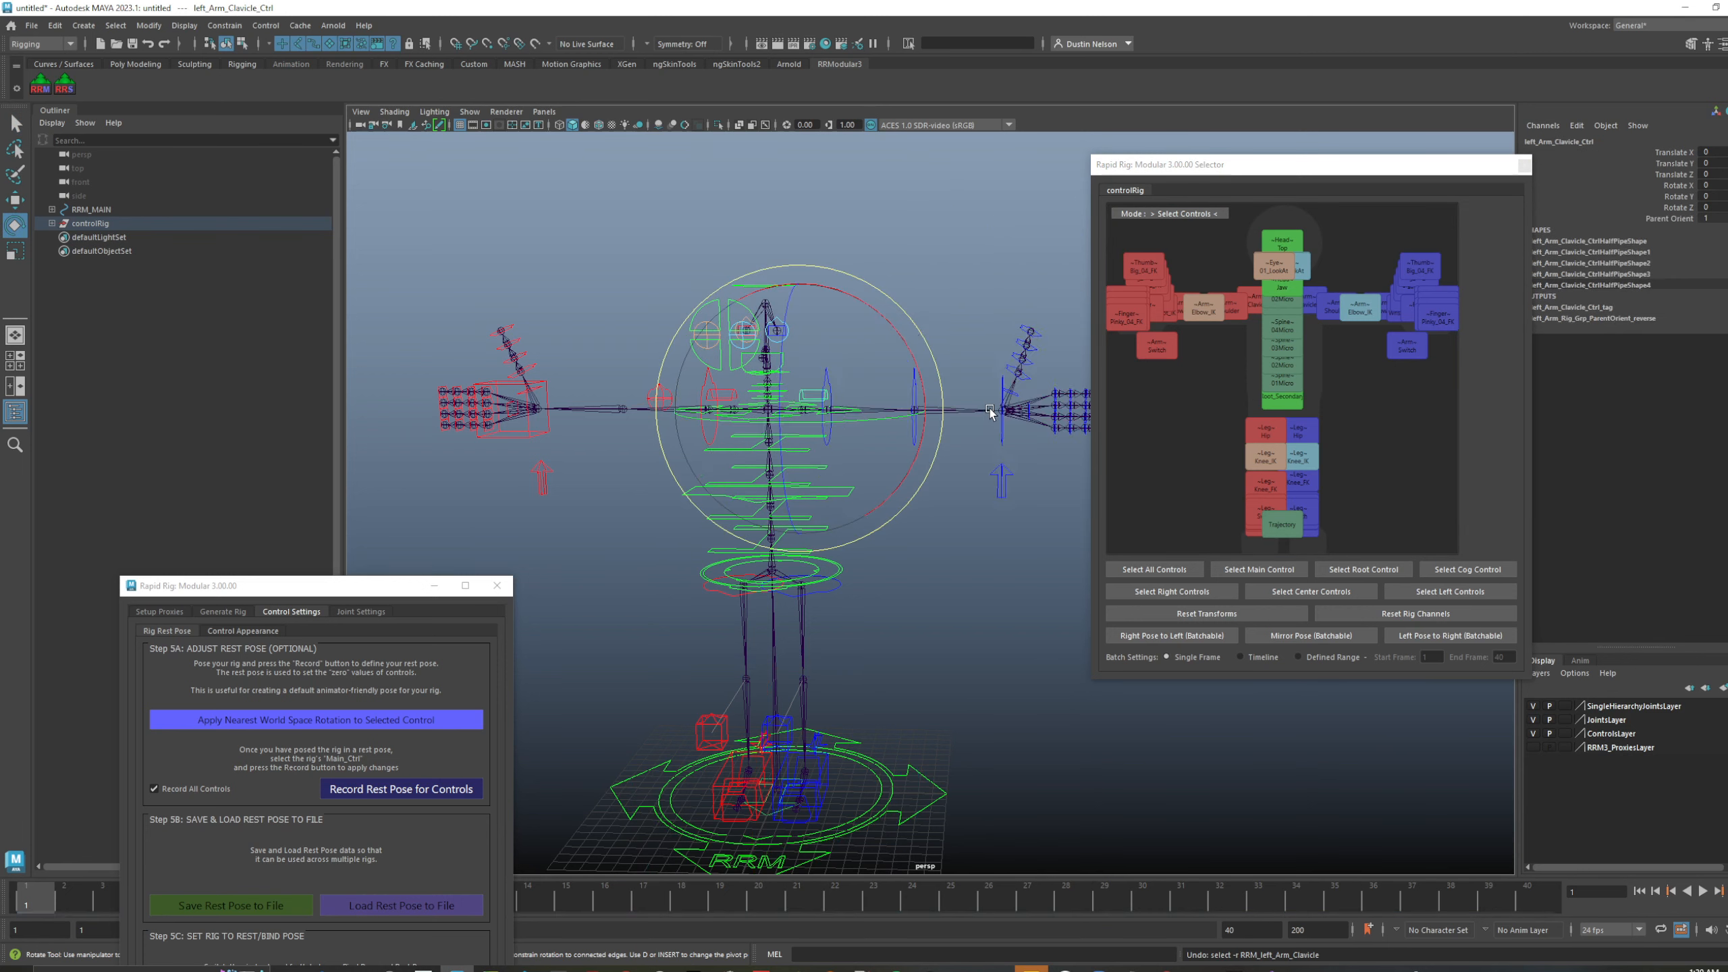
click(990, 321)
click(823, 376)
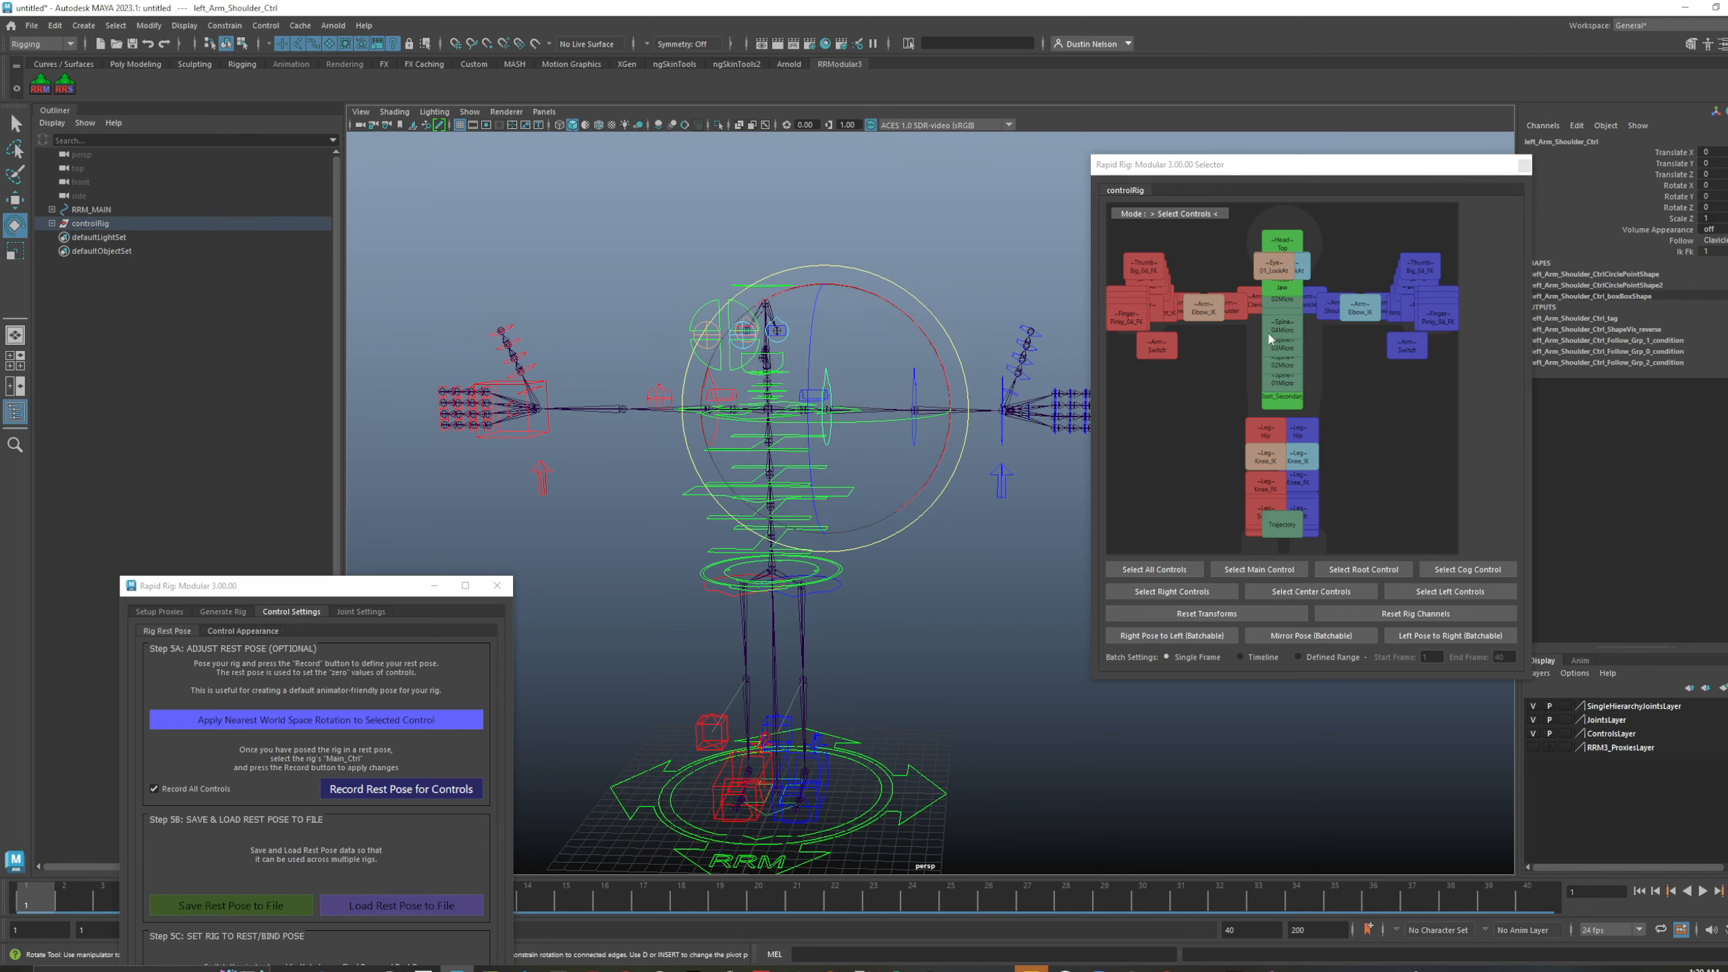
click(998, 269)
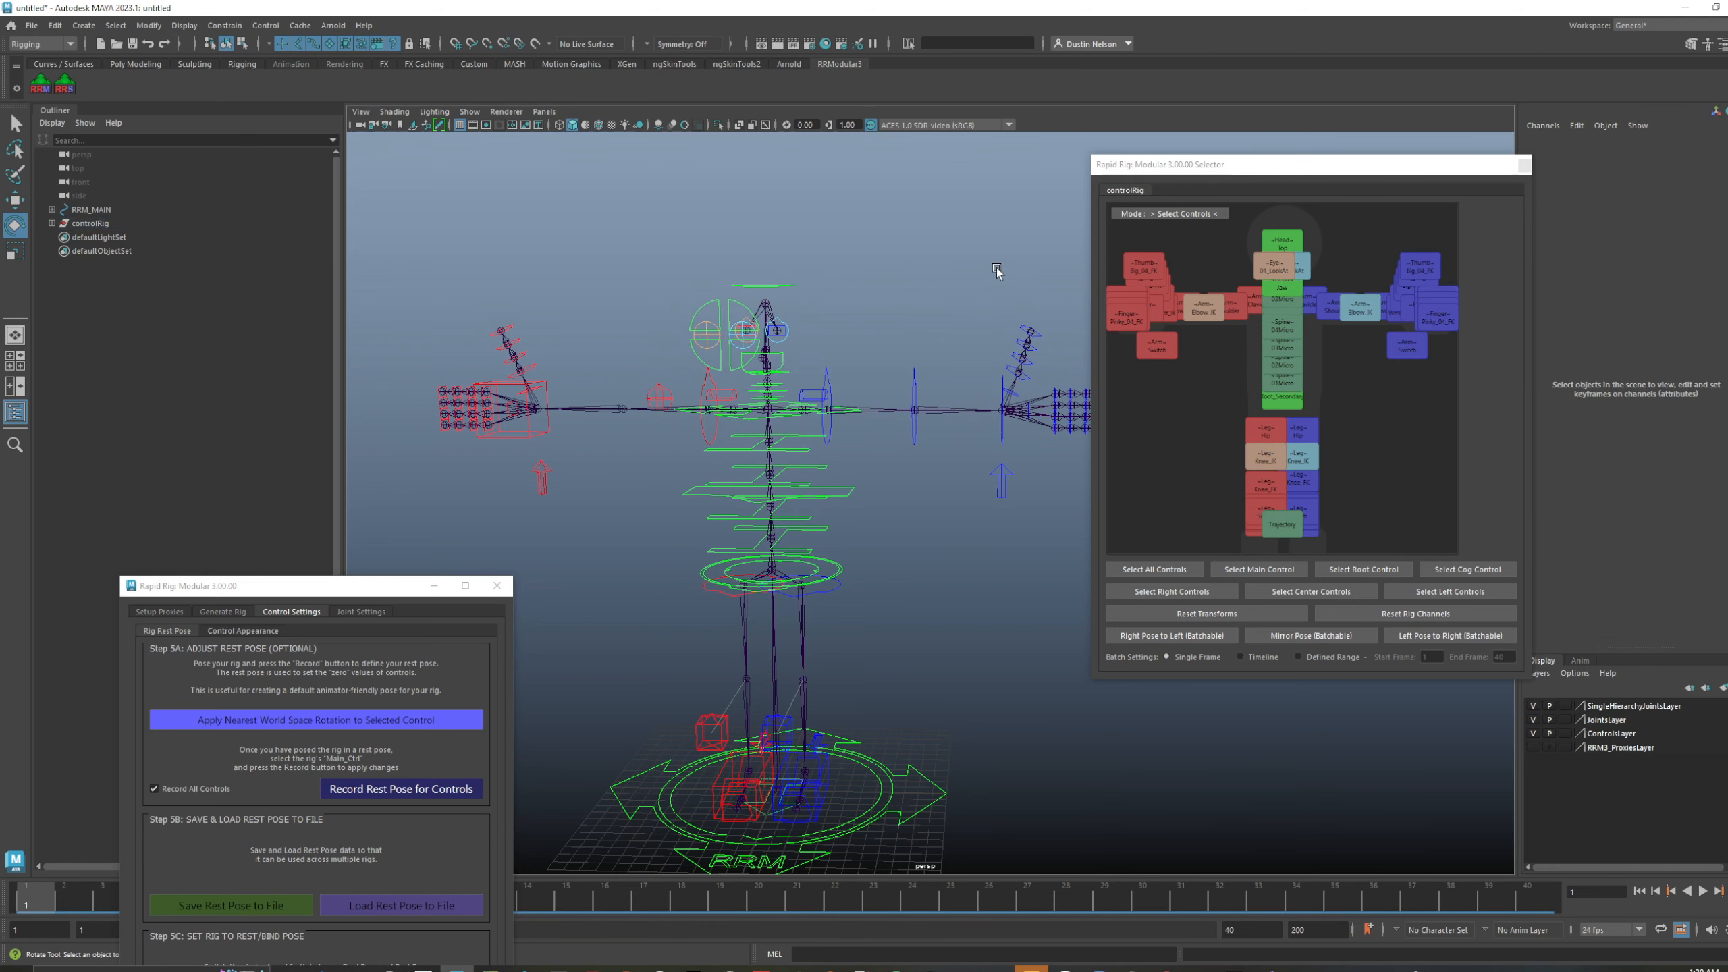
- Hide the selector's button labels and show them again
alt+right_drag(884, 337, 918, 353)
alt+middle_drag(808, 386, 814, 390)
alt+right_drag(815, 390, 846, 412)
right_click(1194, 401)
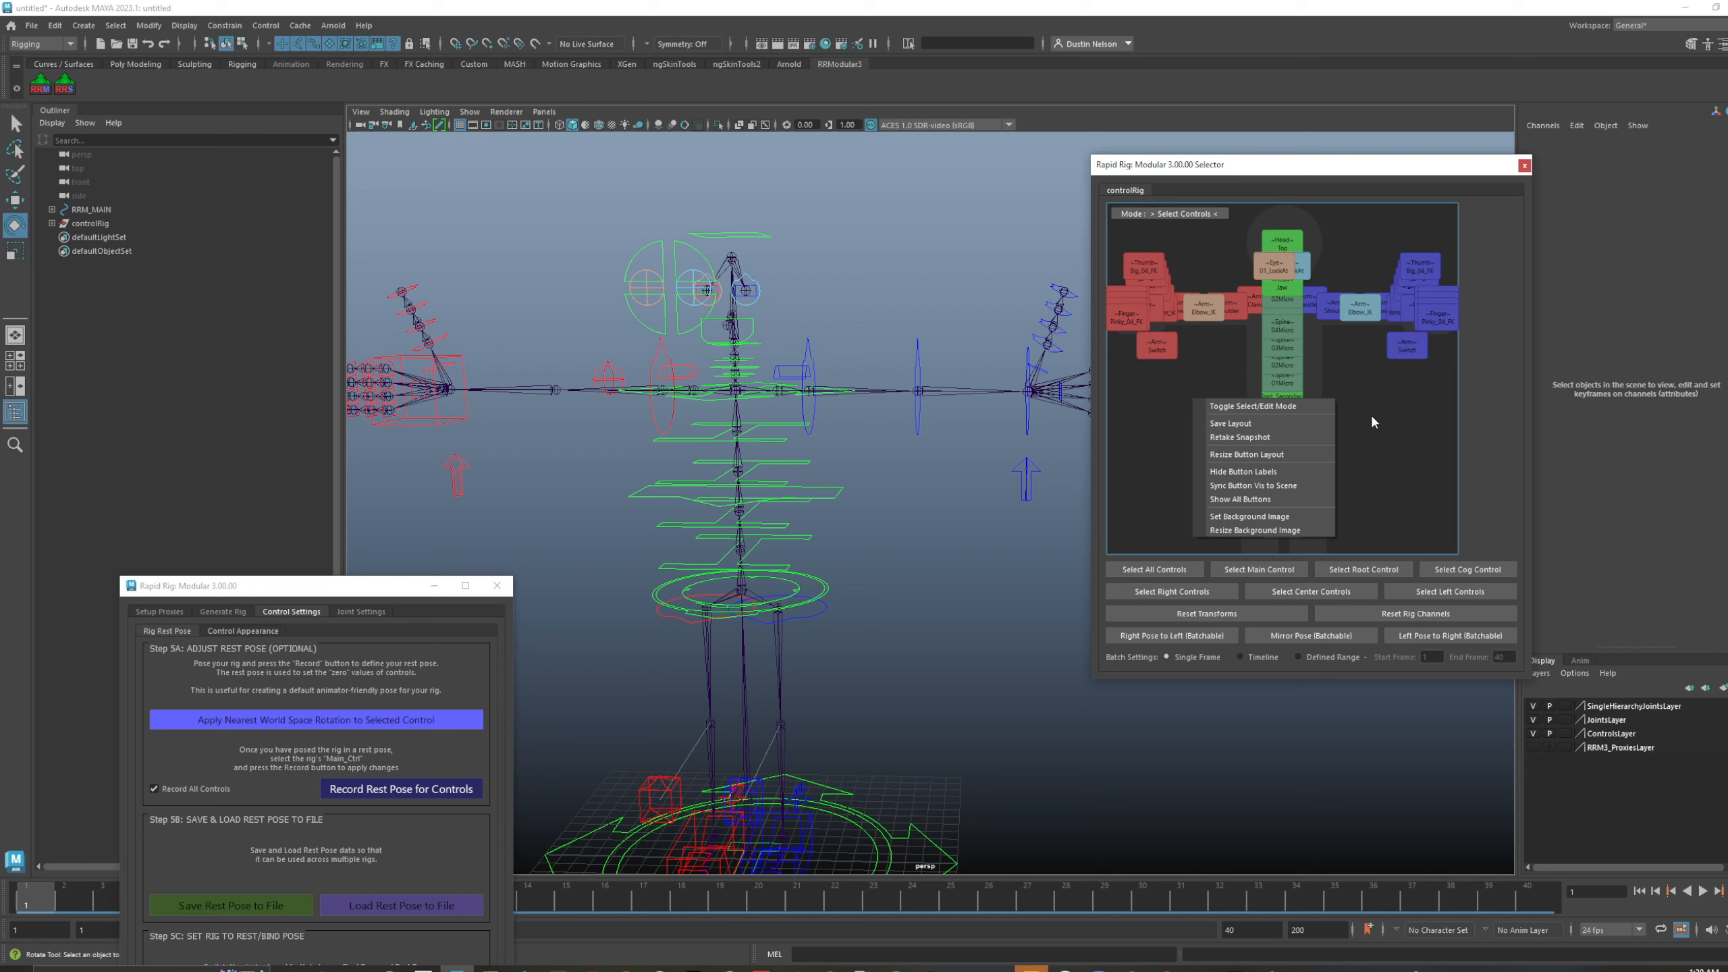
click(1279, 472)
right_click(1185, 439)
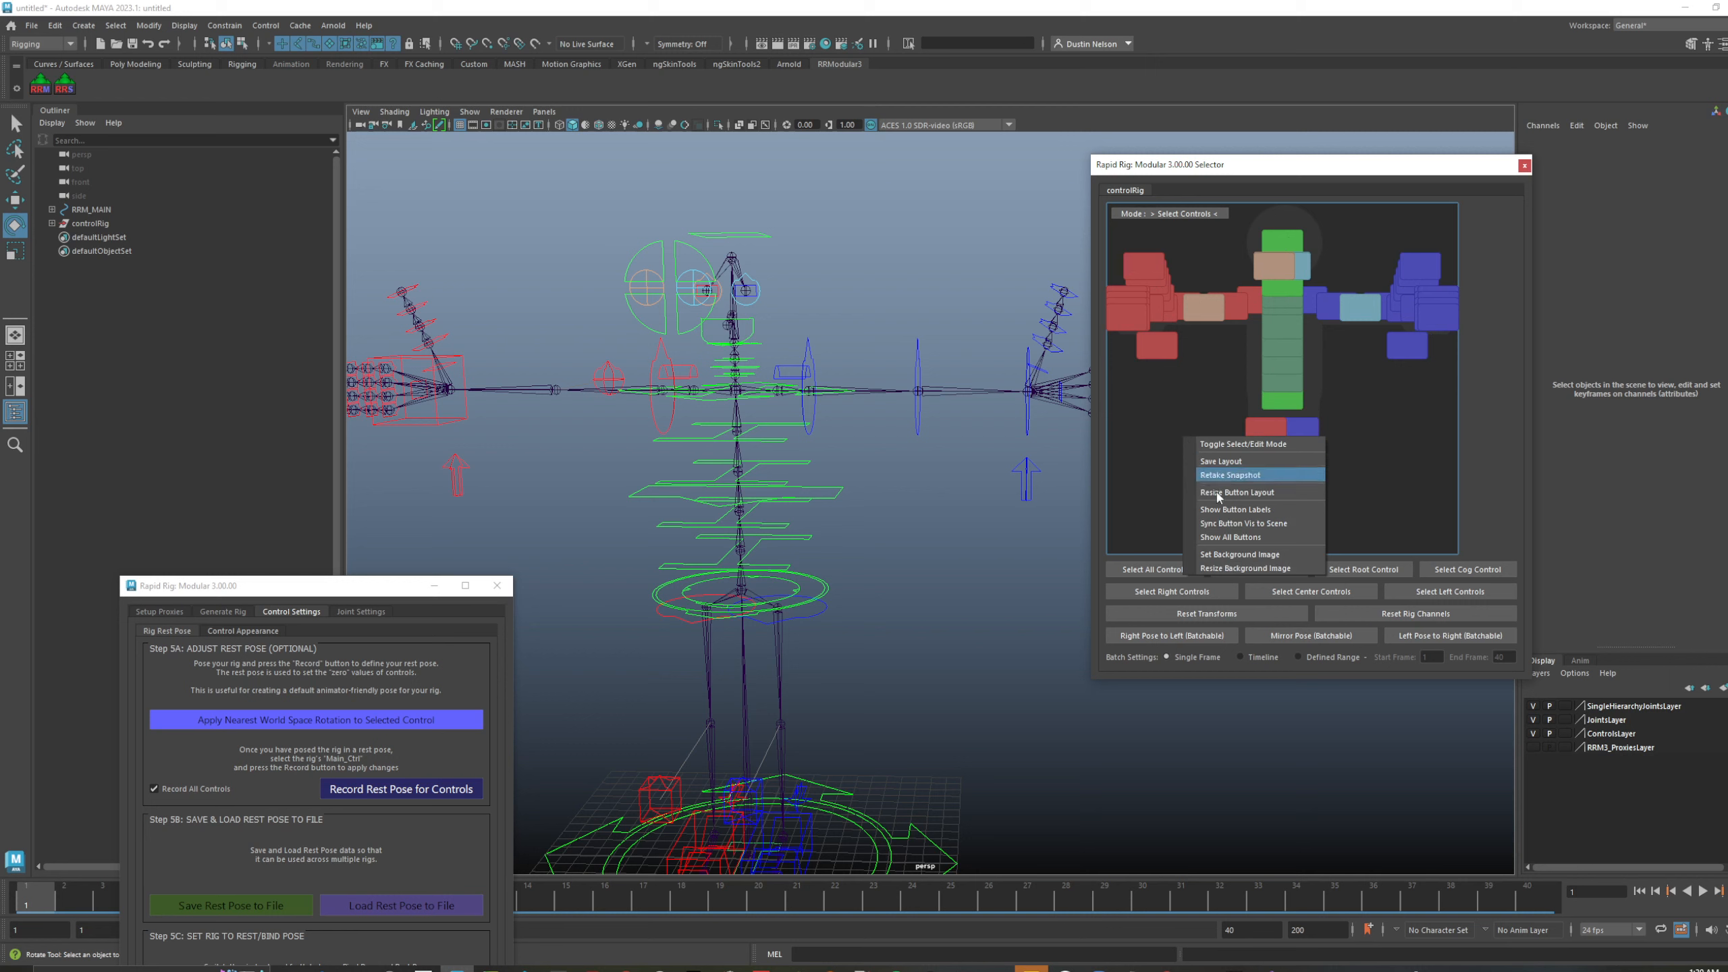
click(1235, 511)
- Sync the selector's button visibility to the scene, and restore all of its buttons
right_click(1166, 467)
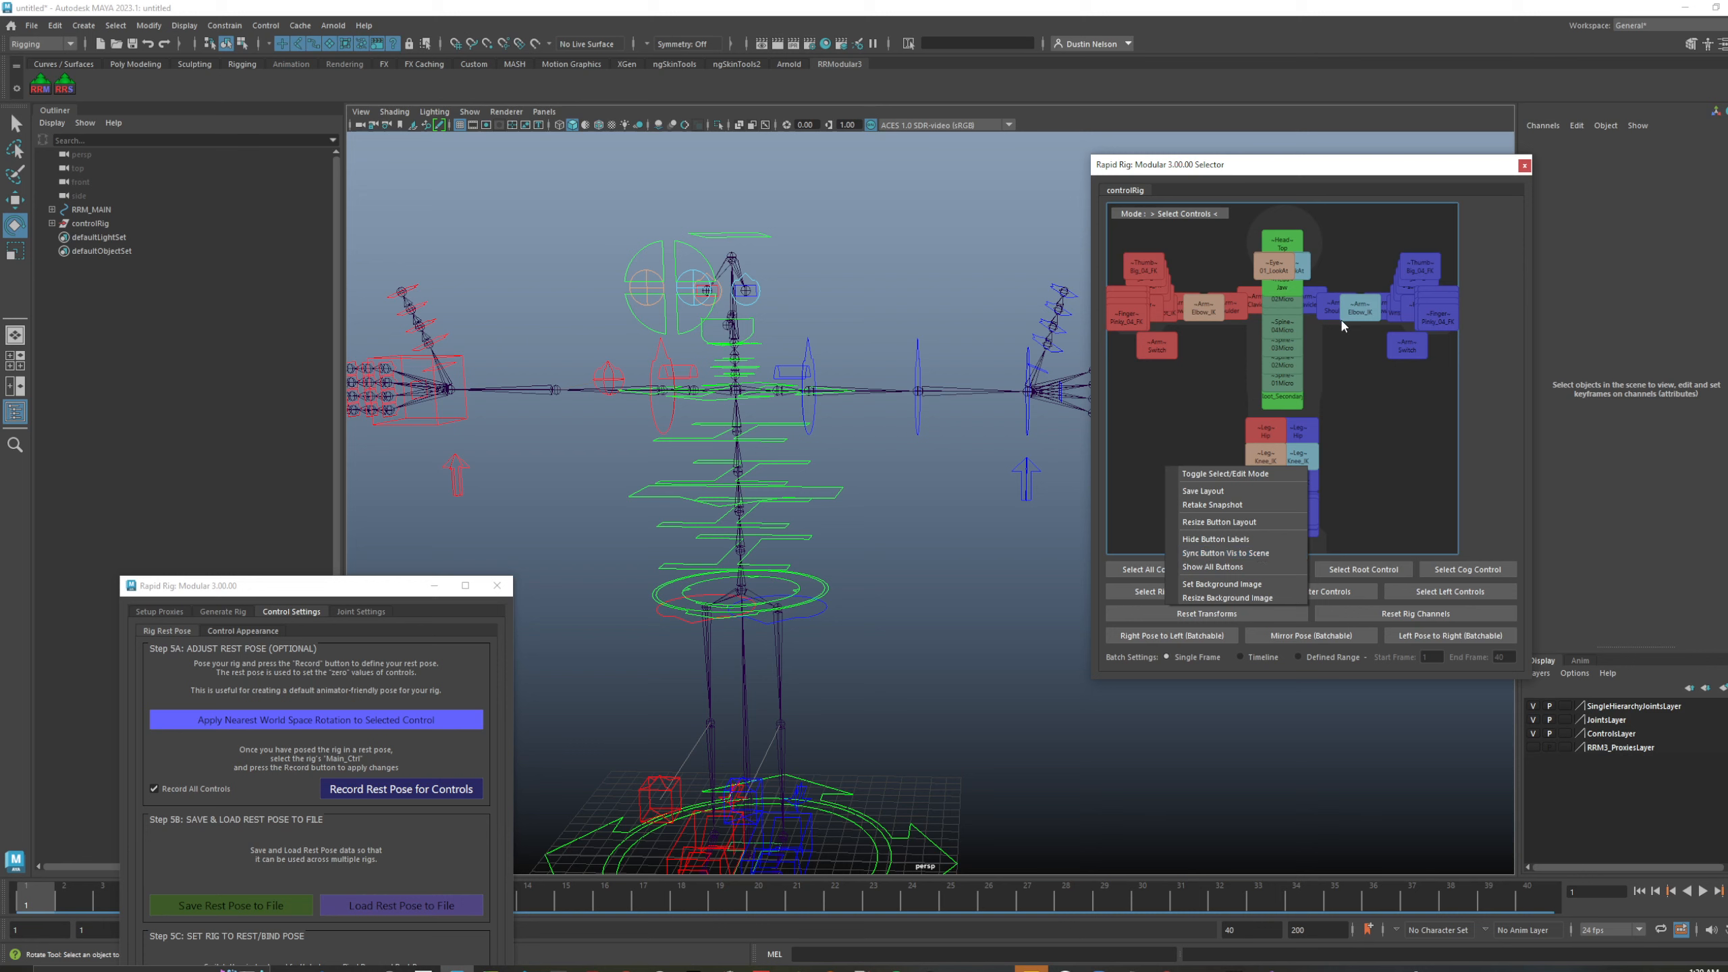
click(1267, 557)
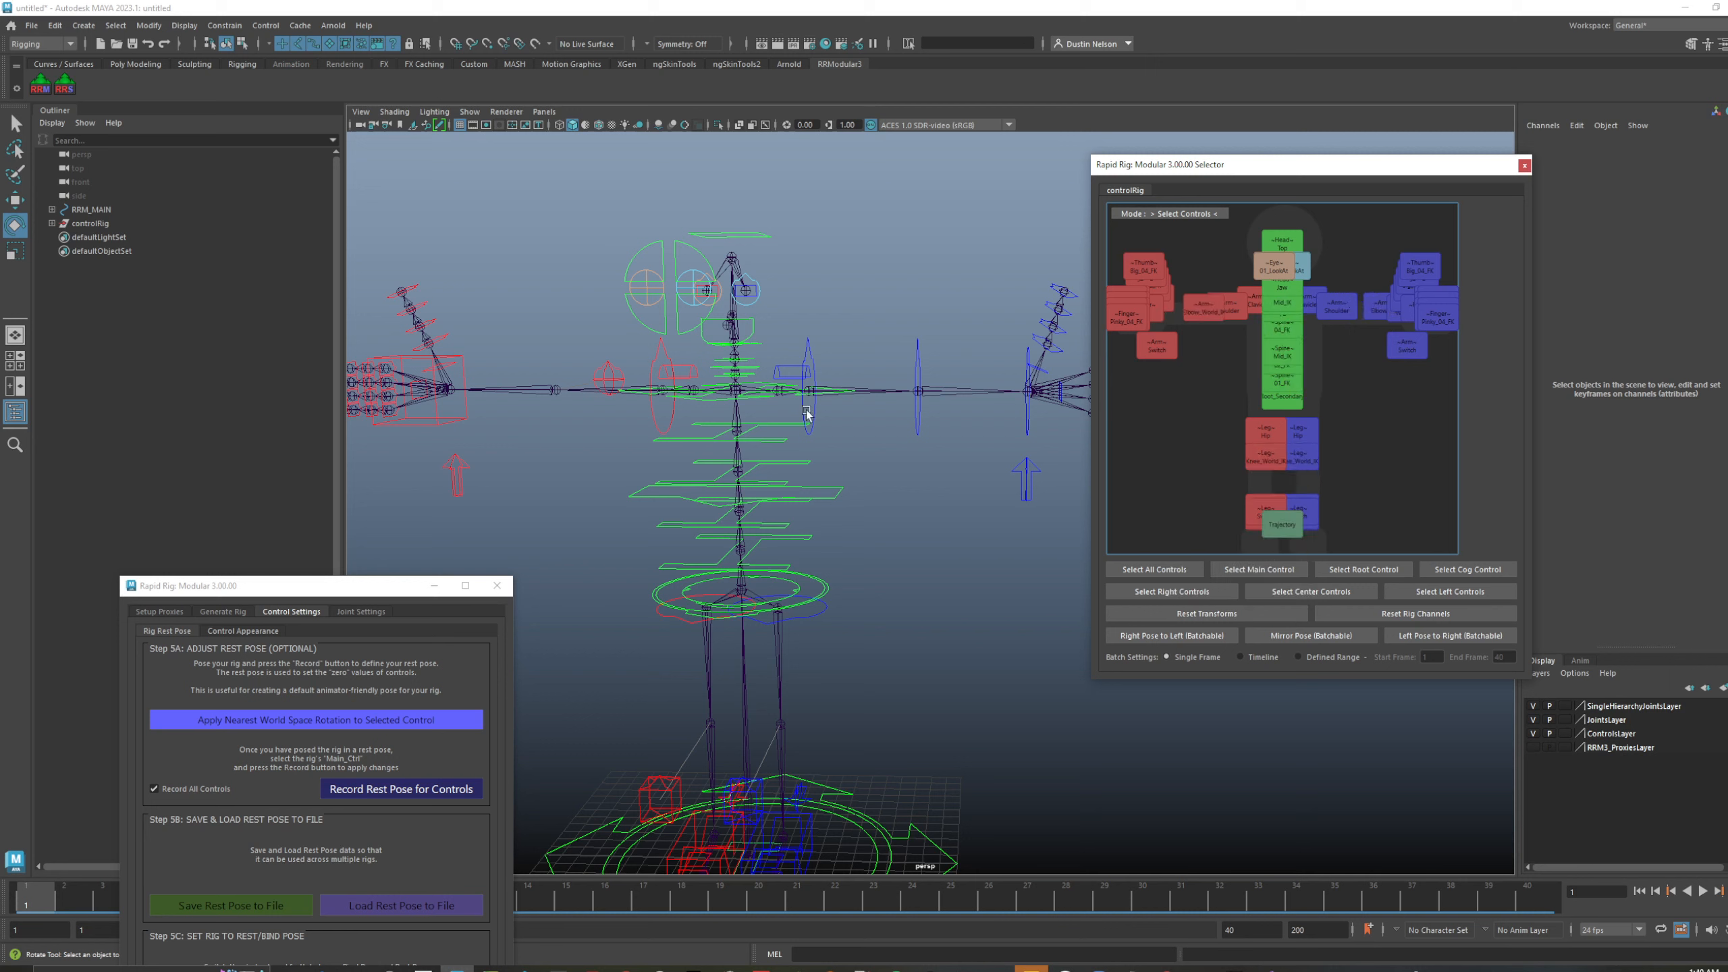
right_click(1190, 380)
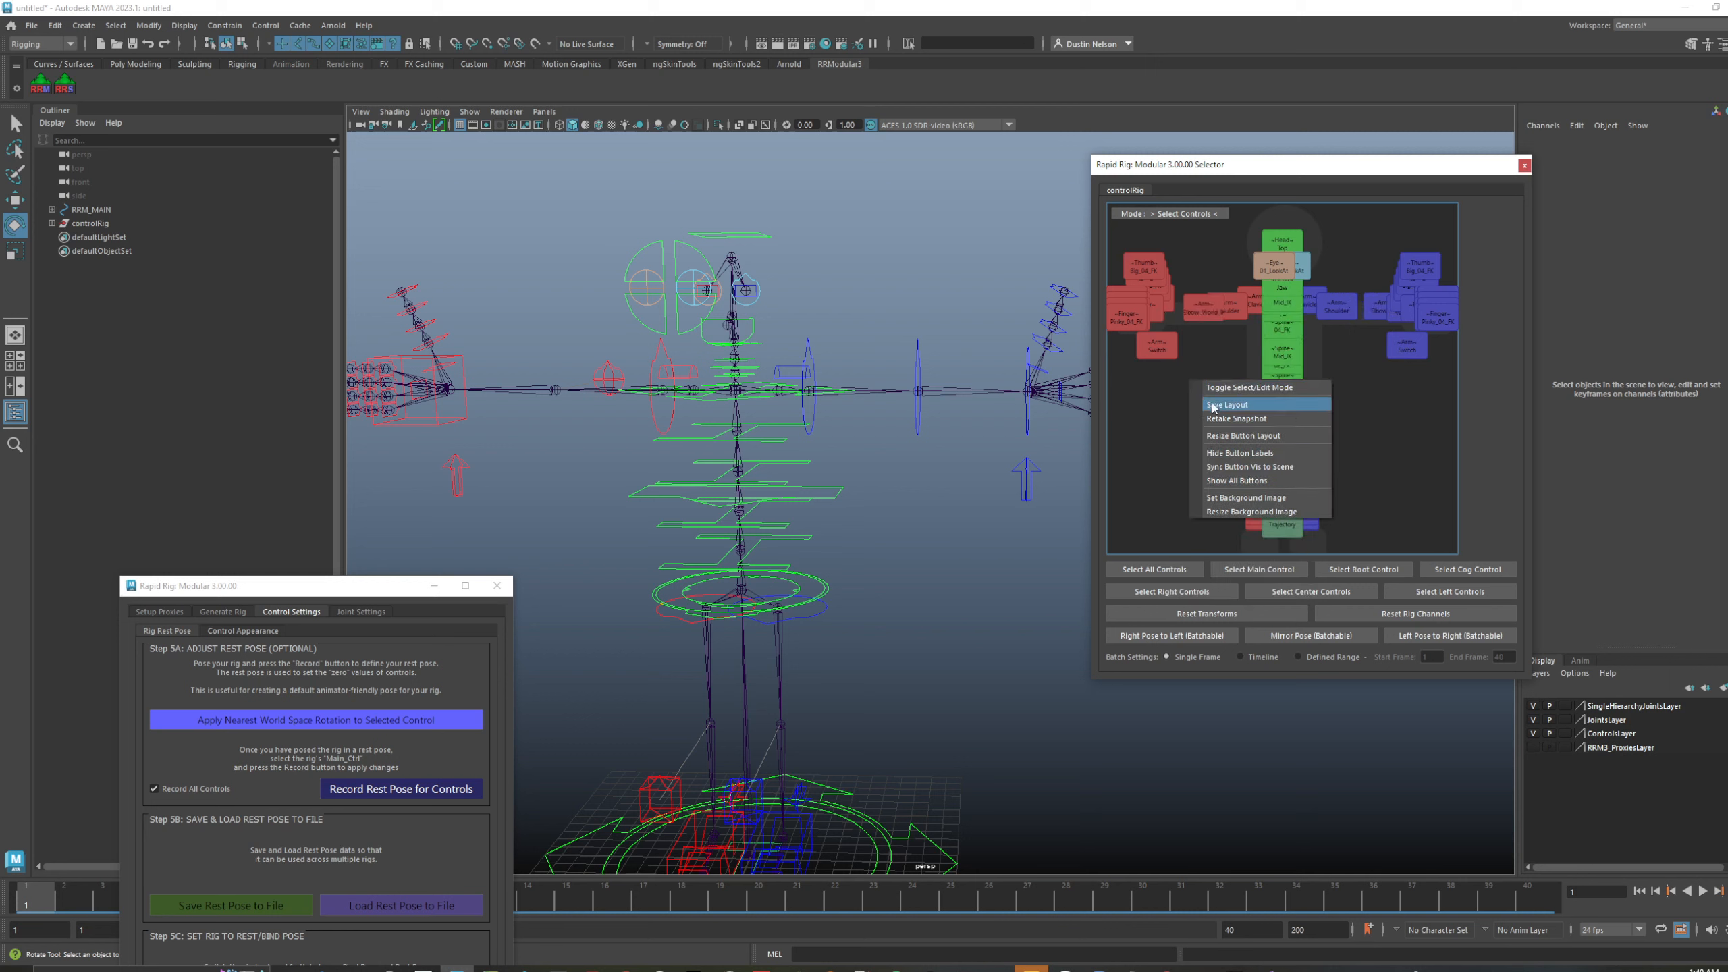
click(1258, 481)
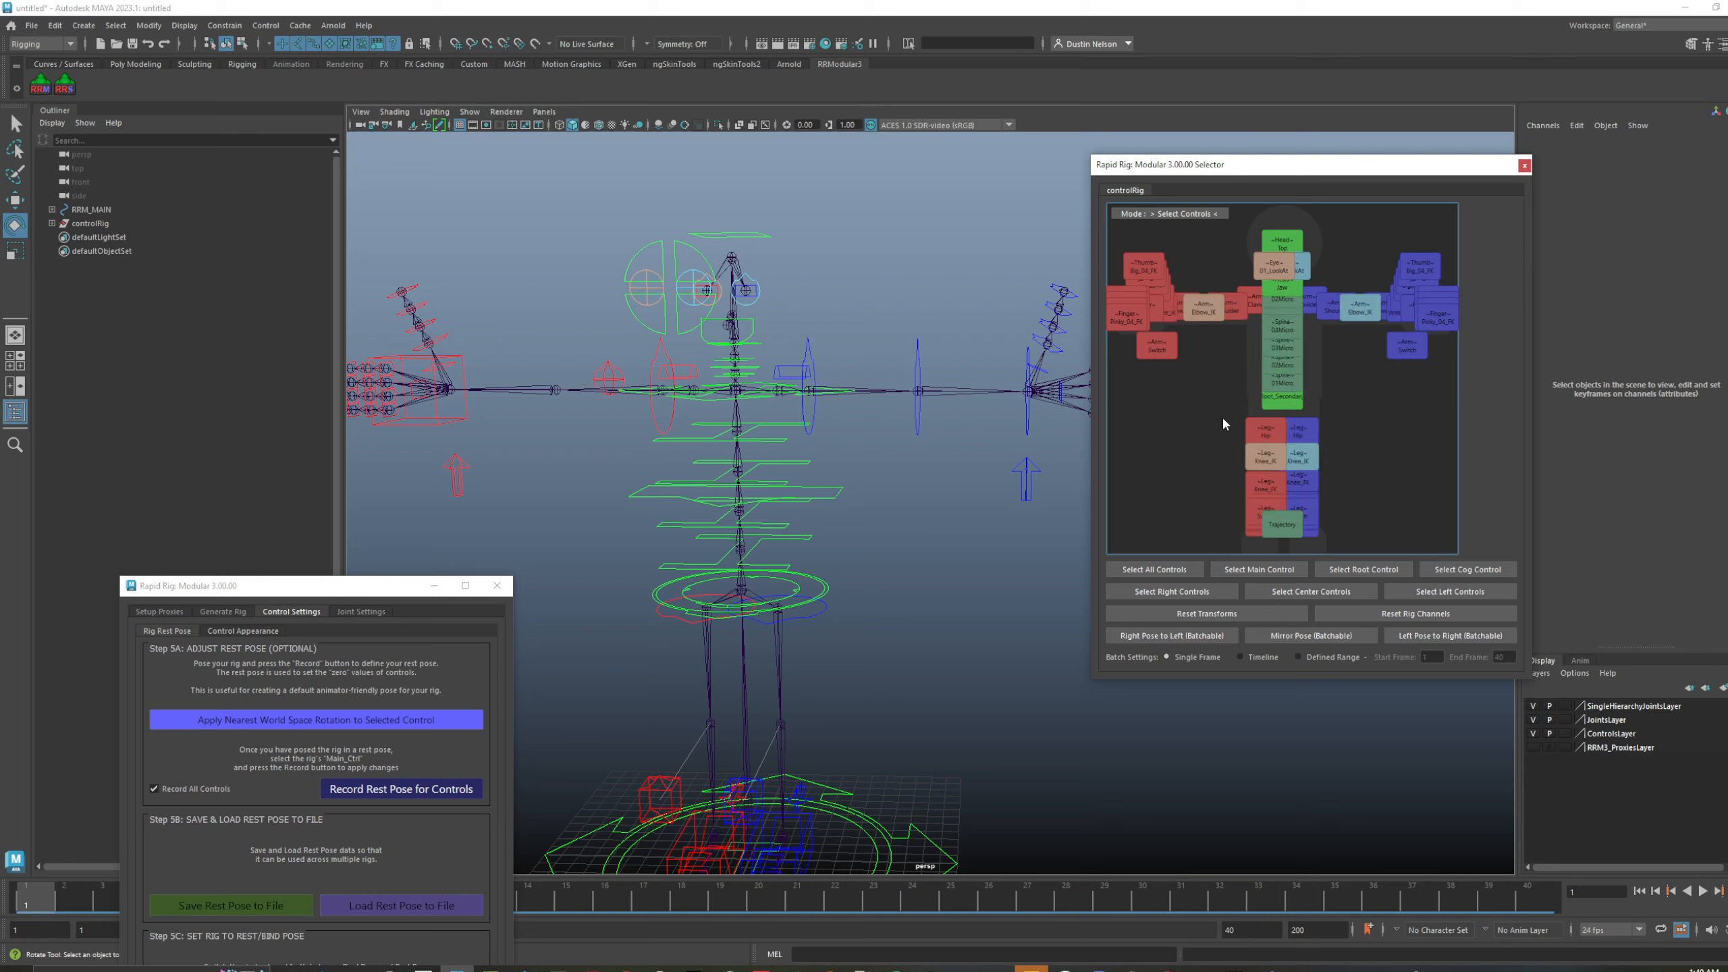
- Select the right leg's controls in the selector, replace them with a marquee over the torso and legs, and clear the selection
click(1252, 495)
right_click(1256, 488)
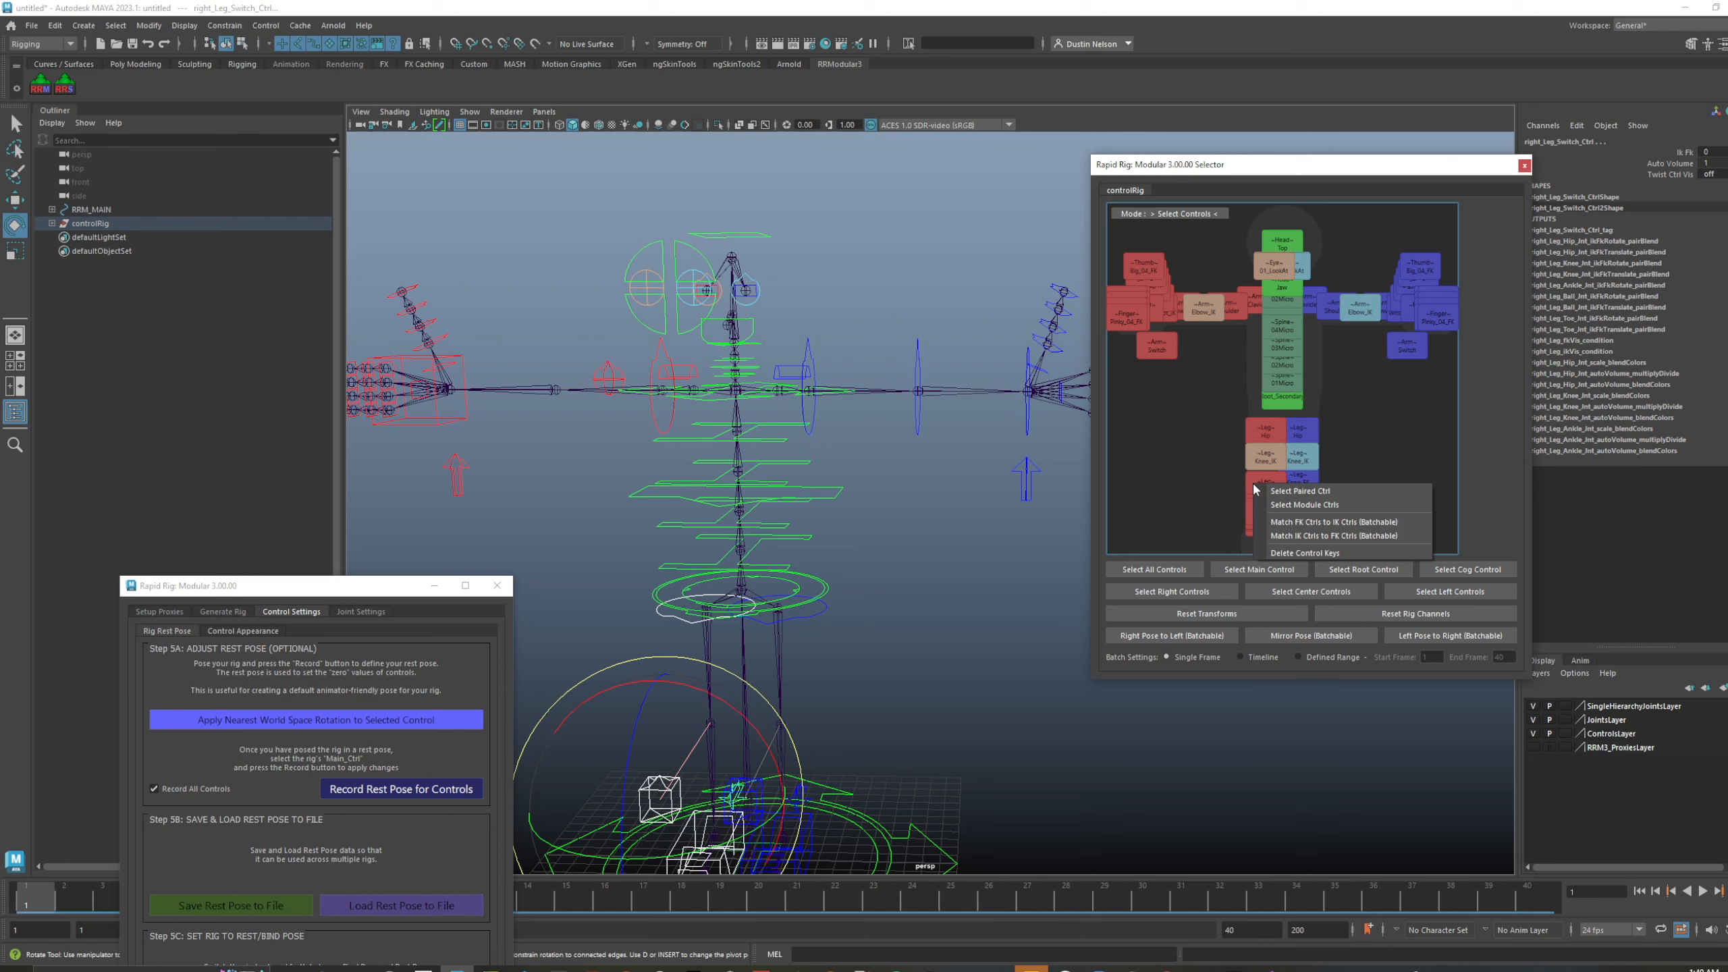
click(1226, 456)
drag(1194, 393, 1256, 530)
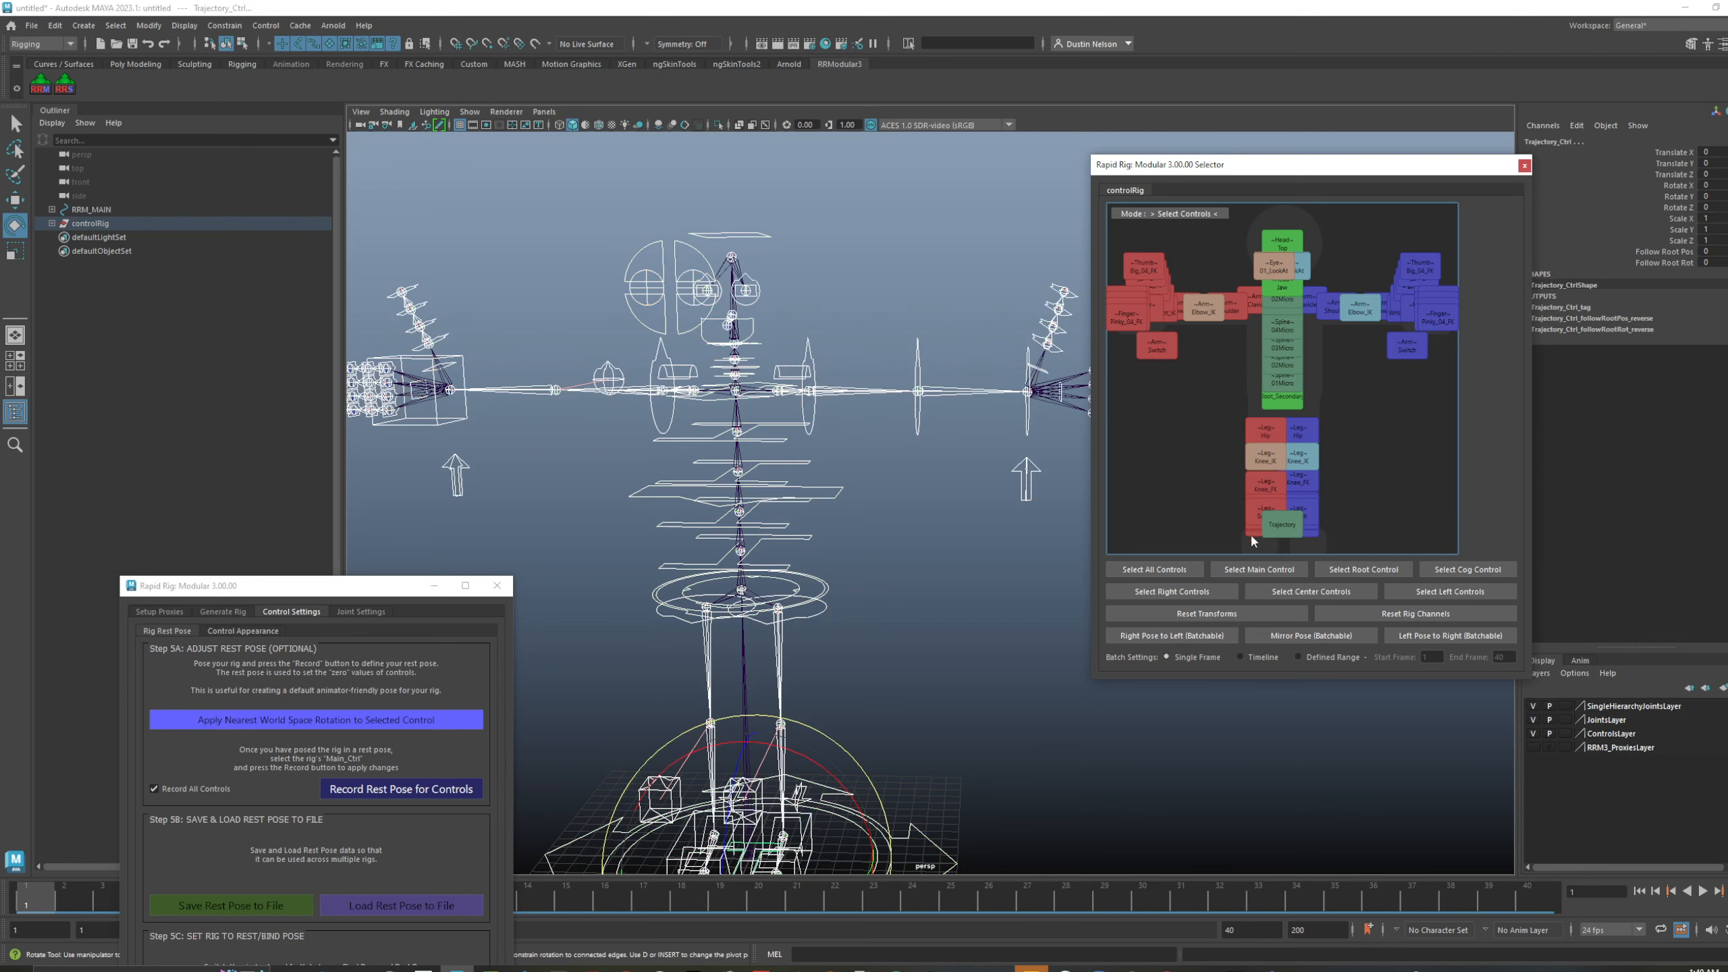
right_click(1214, 456)
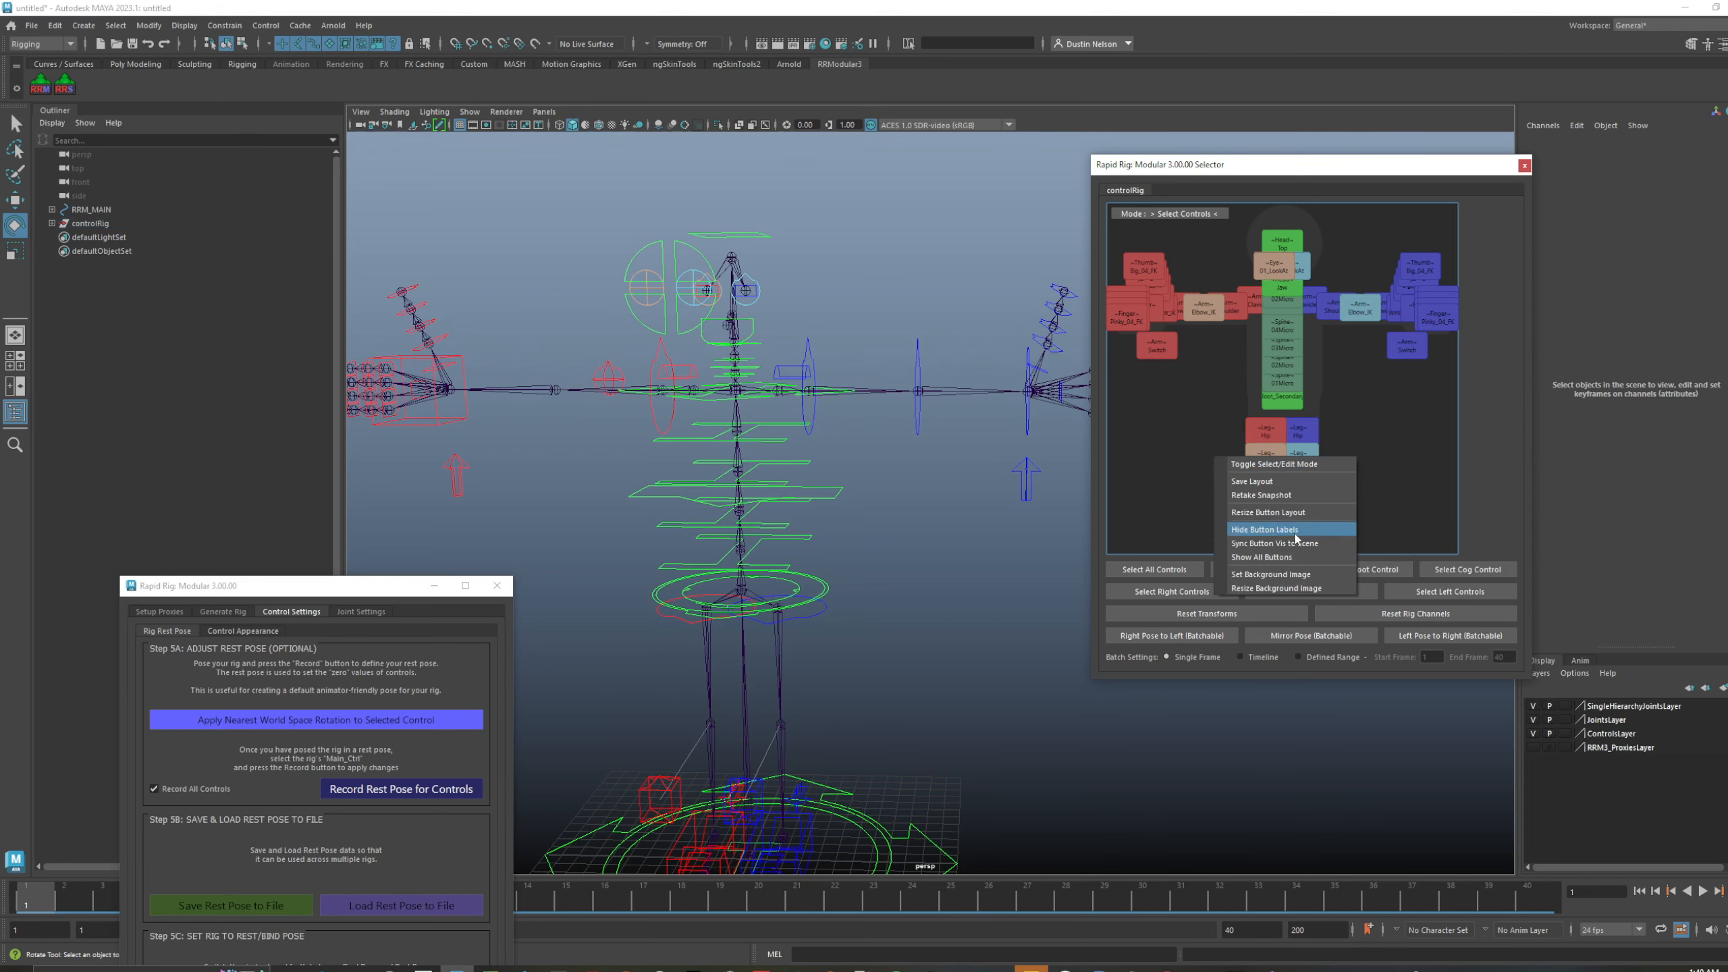
click(1199, 406)
- Marquee-select the leg area's buttons and the whole button layout in turn, clearing the selection after each
drag(1200, 409, 1365, 541)
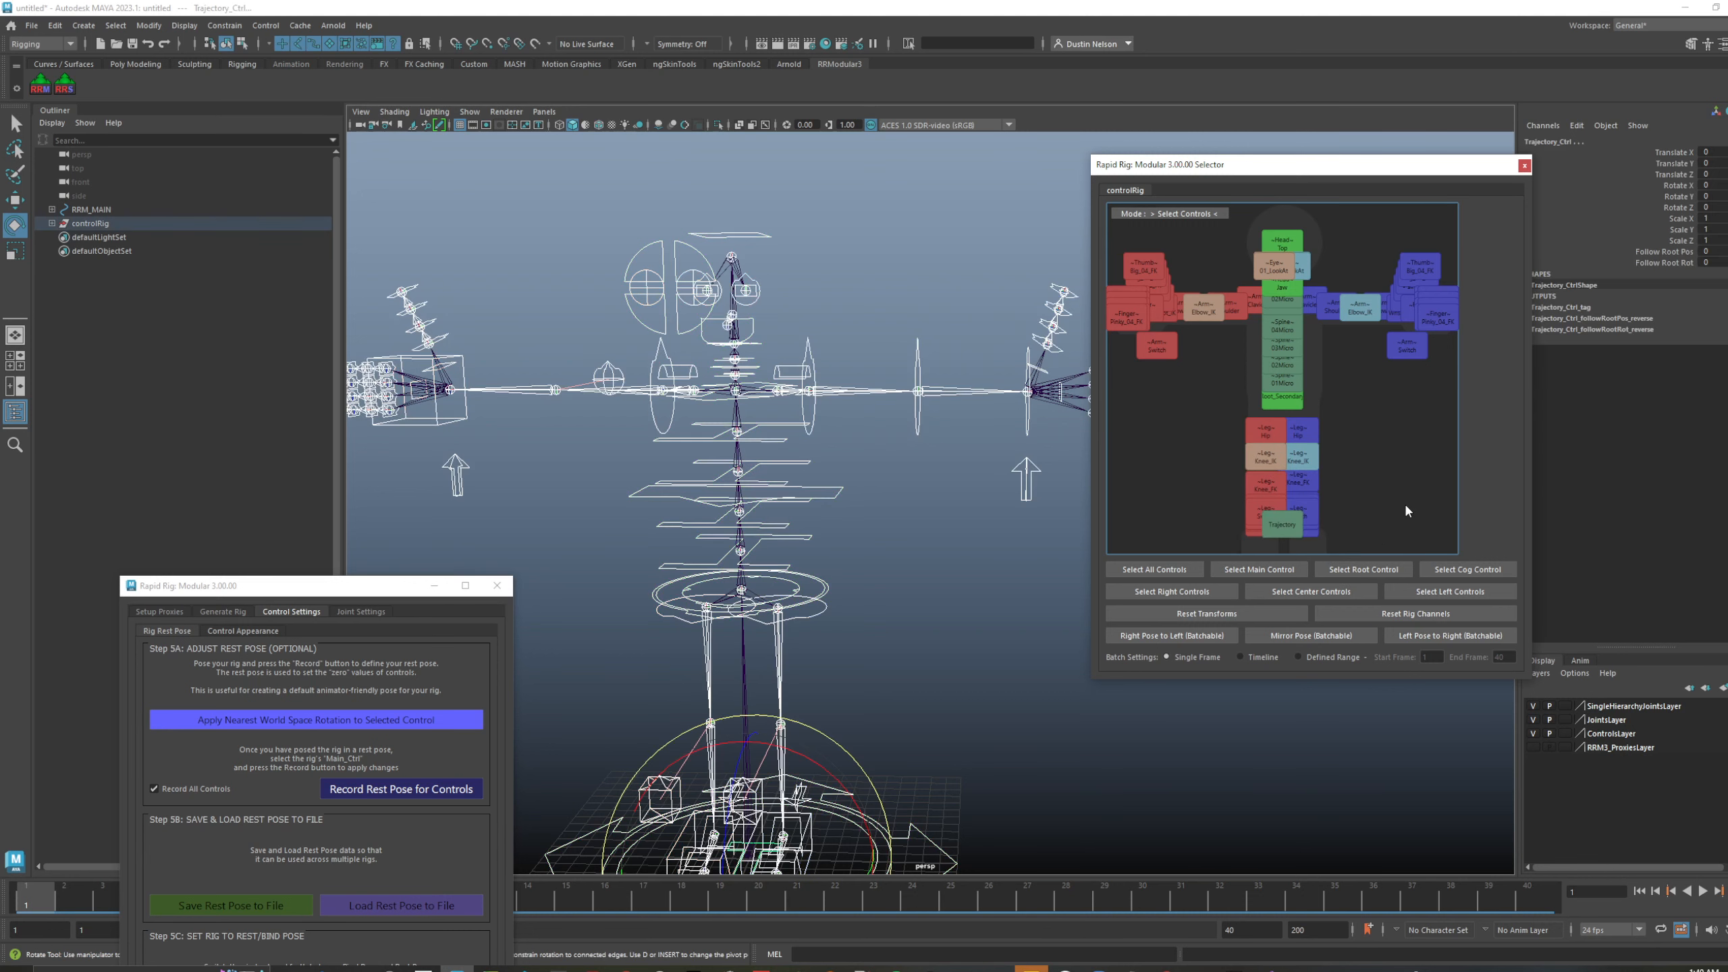
click(1404, 505)
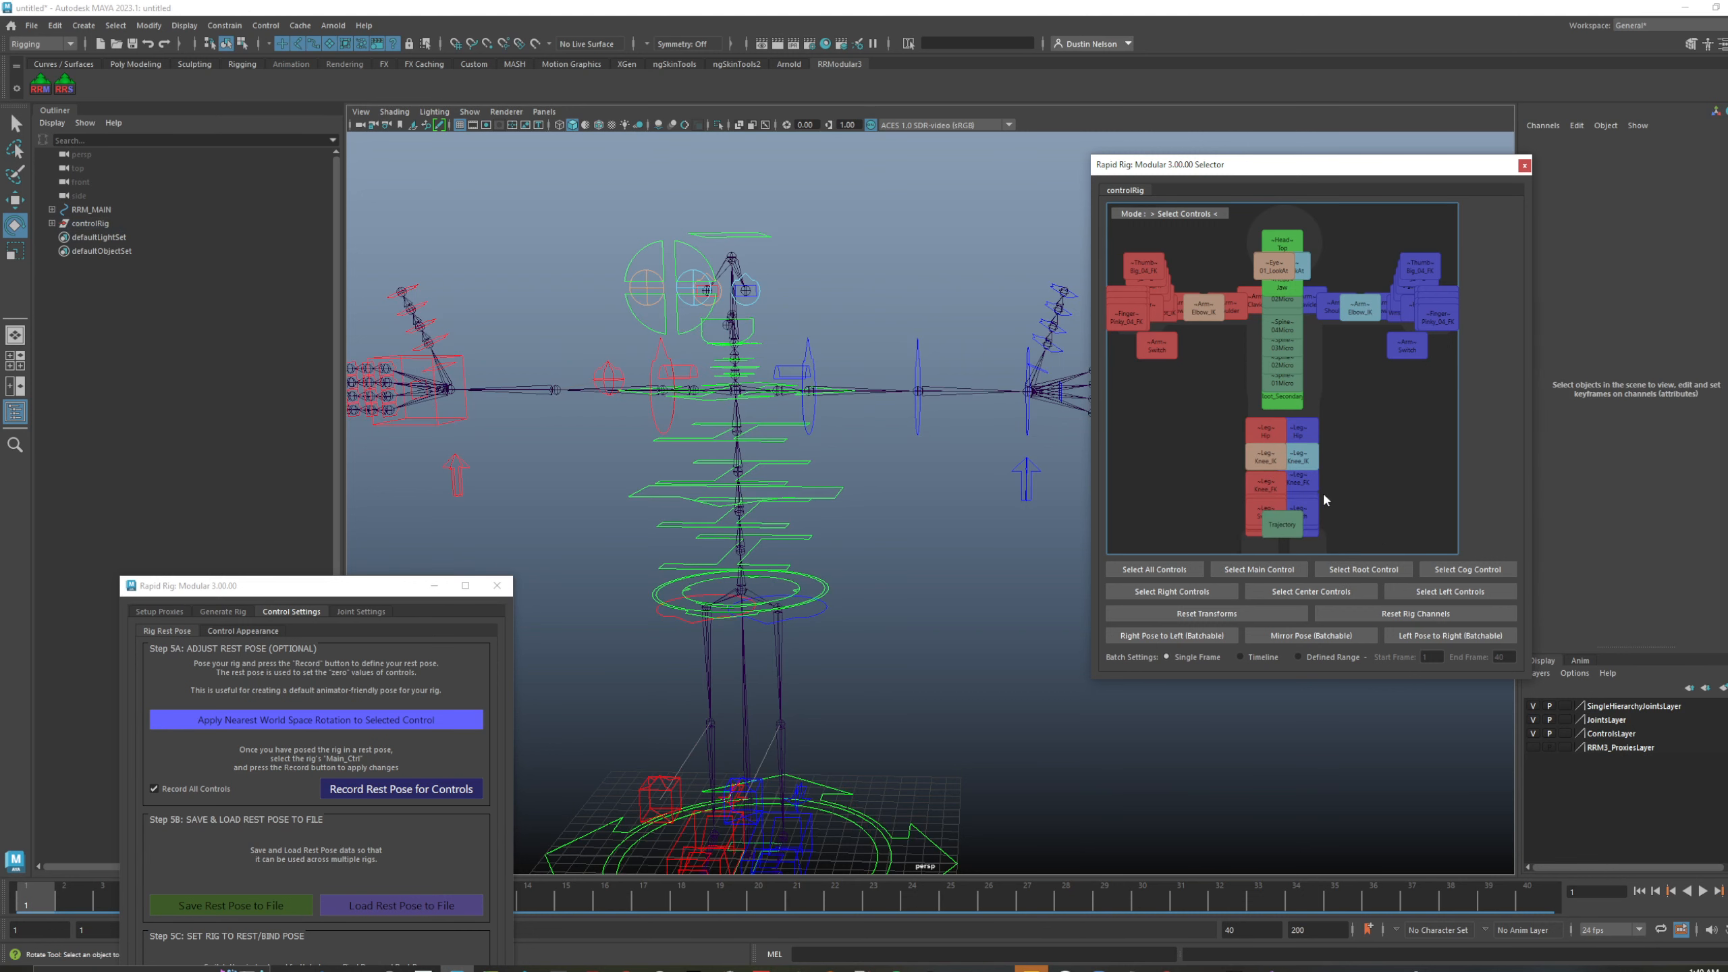
drag(1128, 227, 1431, 512)
click(1371, 413)
- Resize the selector's button layout to 80%
right_click(1373, 419)
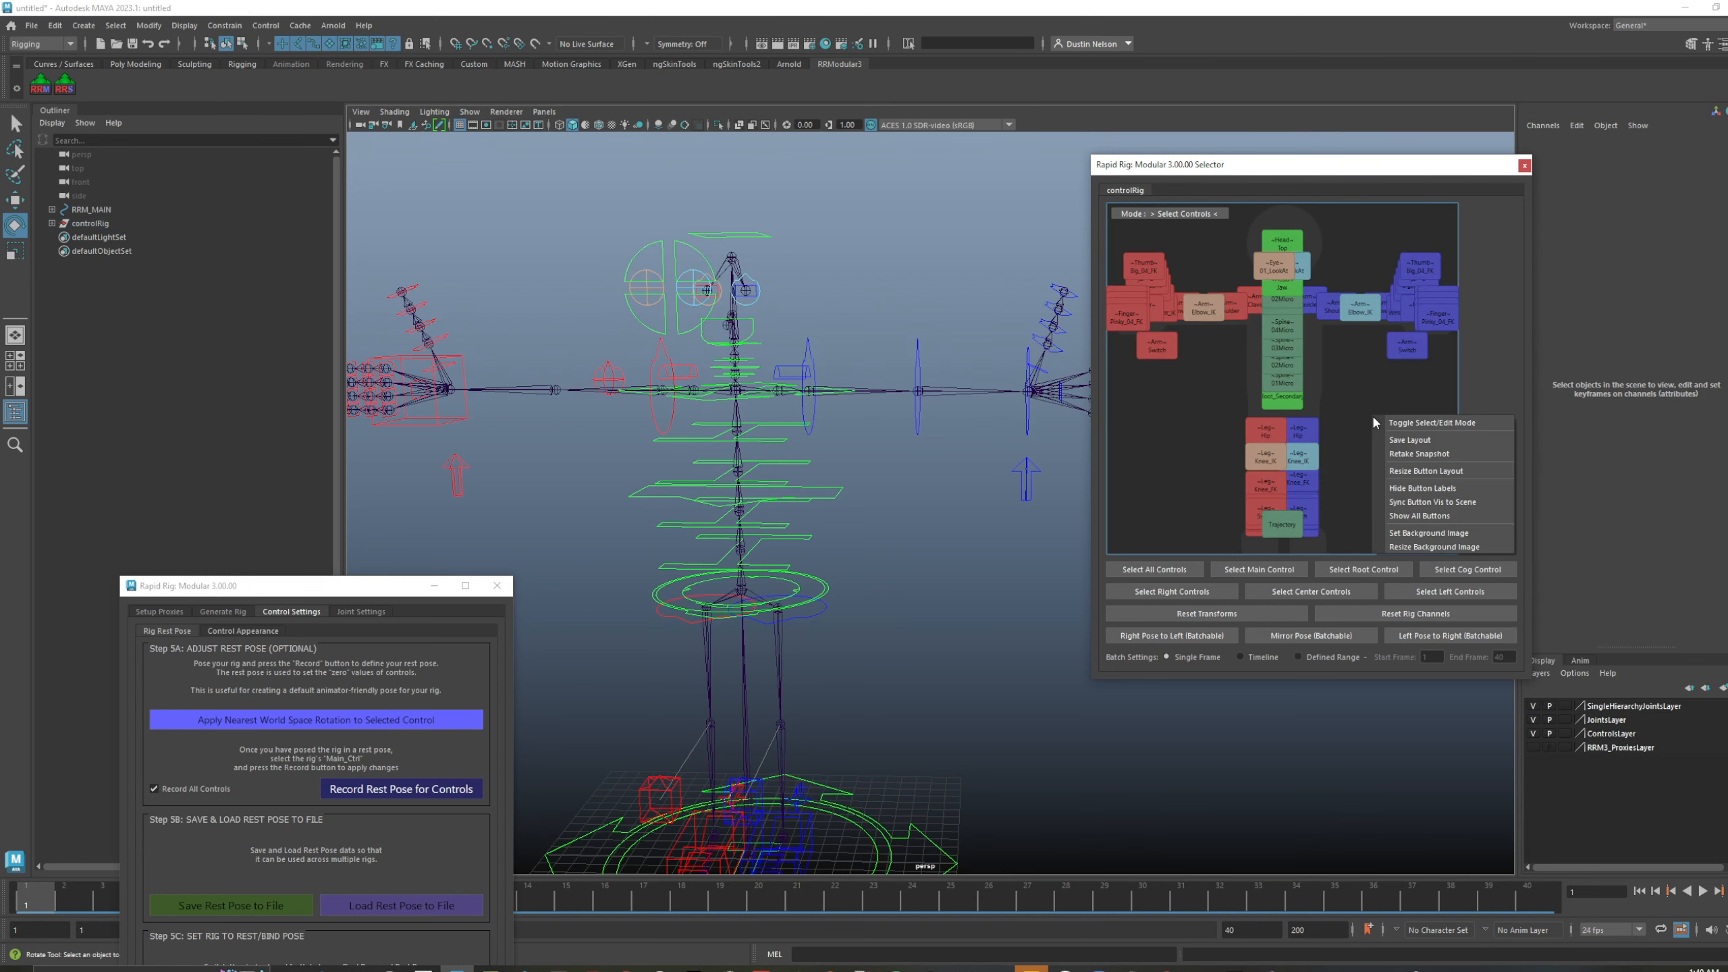
click(1429, 471)
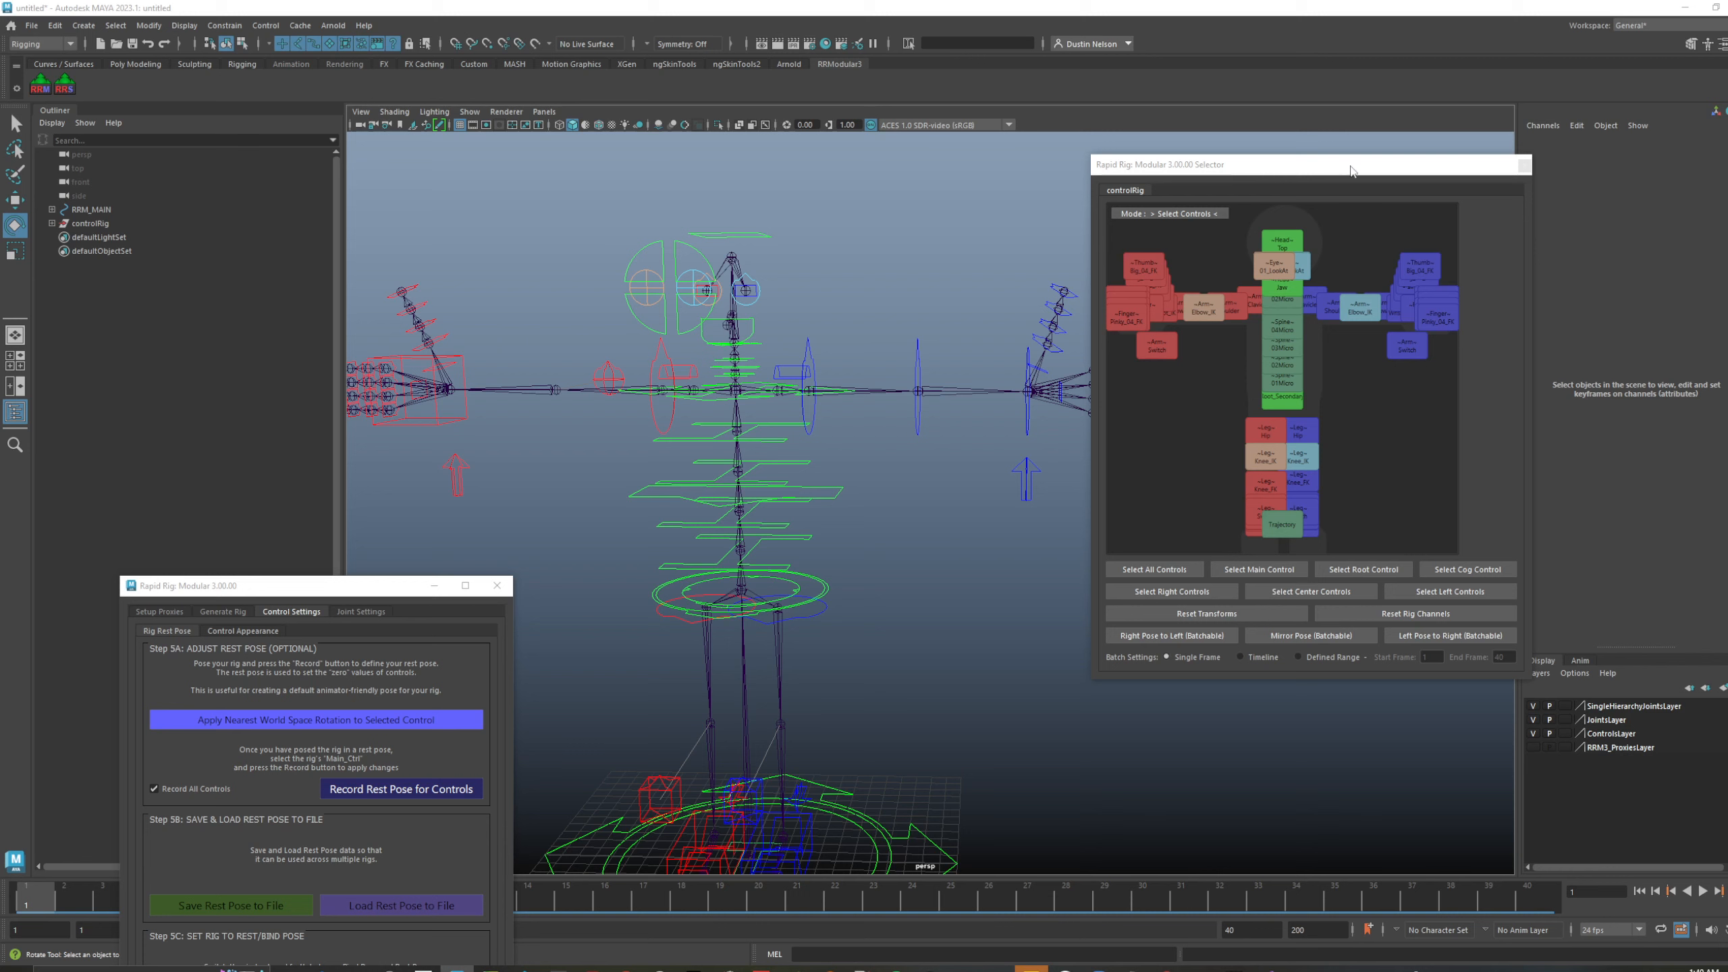
drag(856, 460, 904, 470)
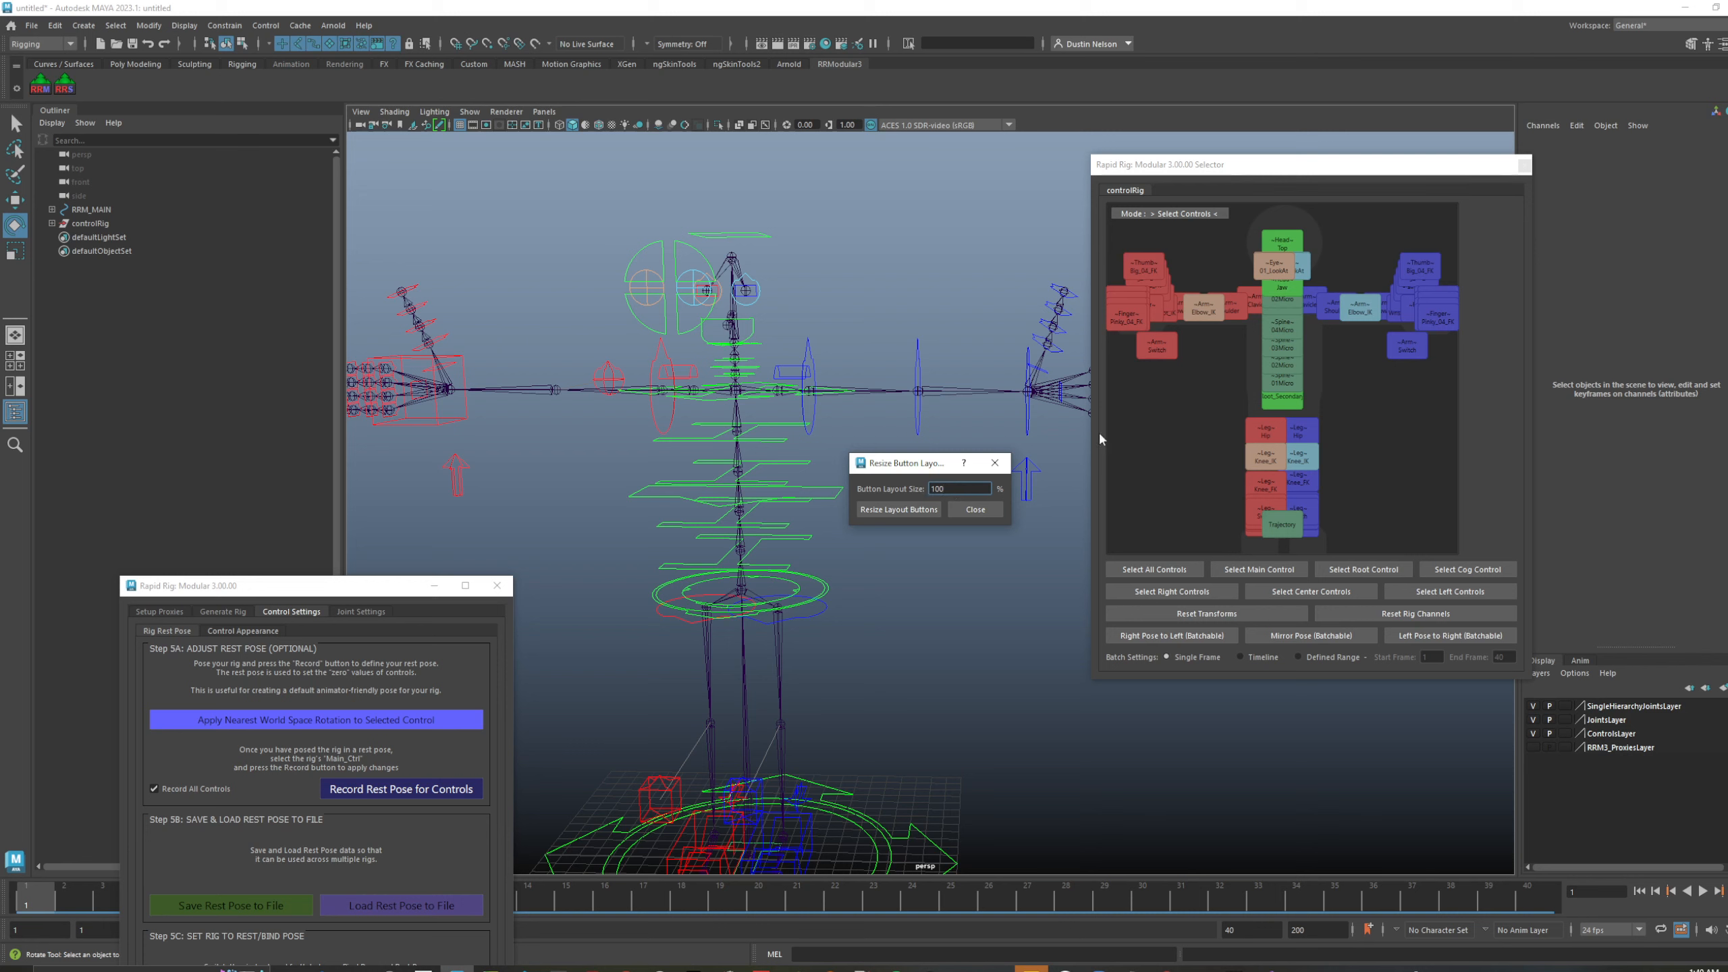
double_click(969, 487)
text(80)
click(914, 512)
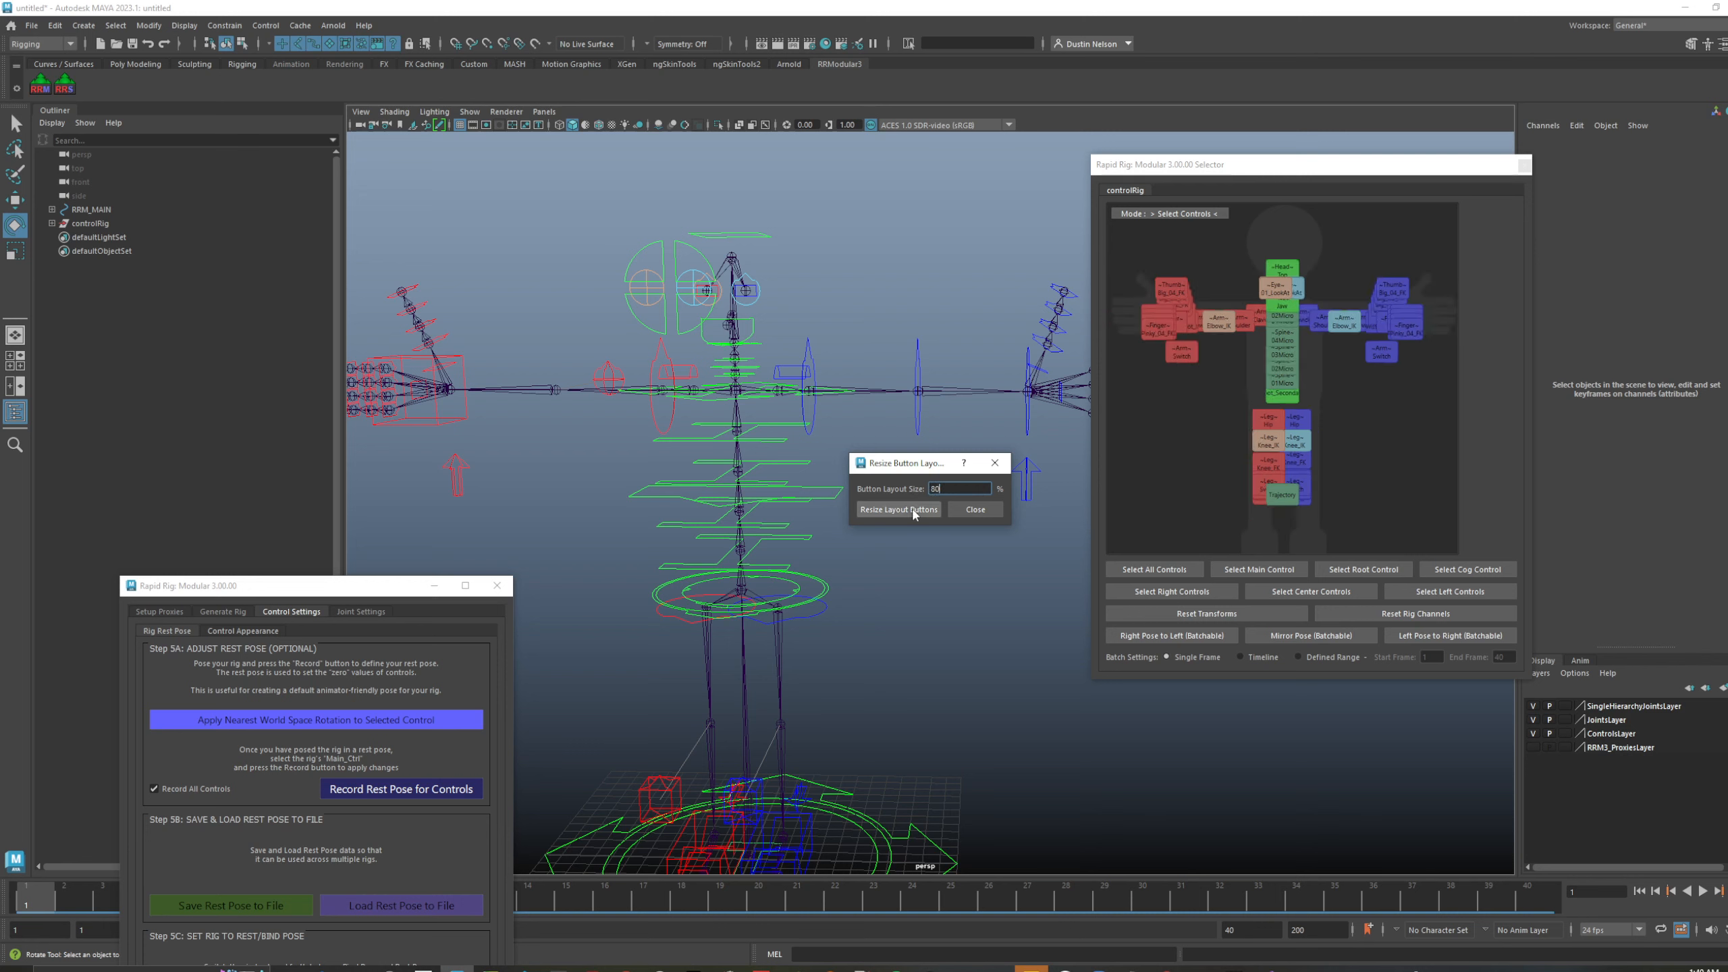
click(995, 463)
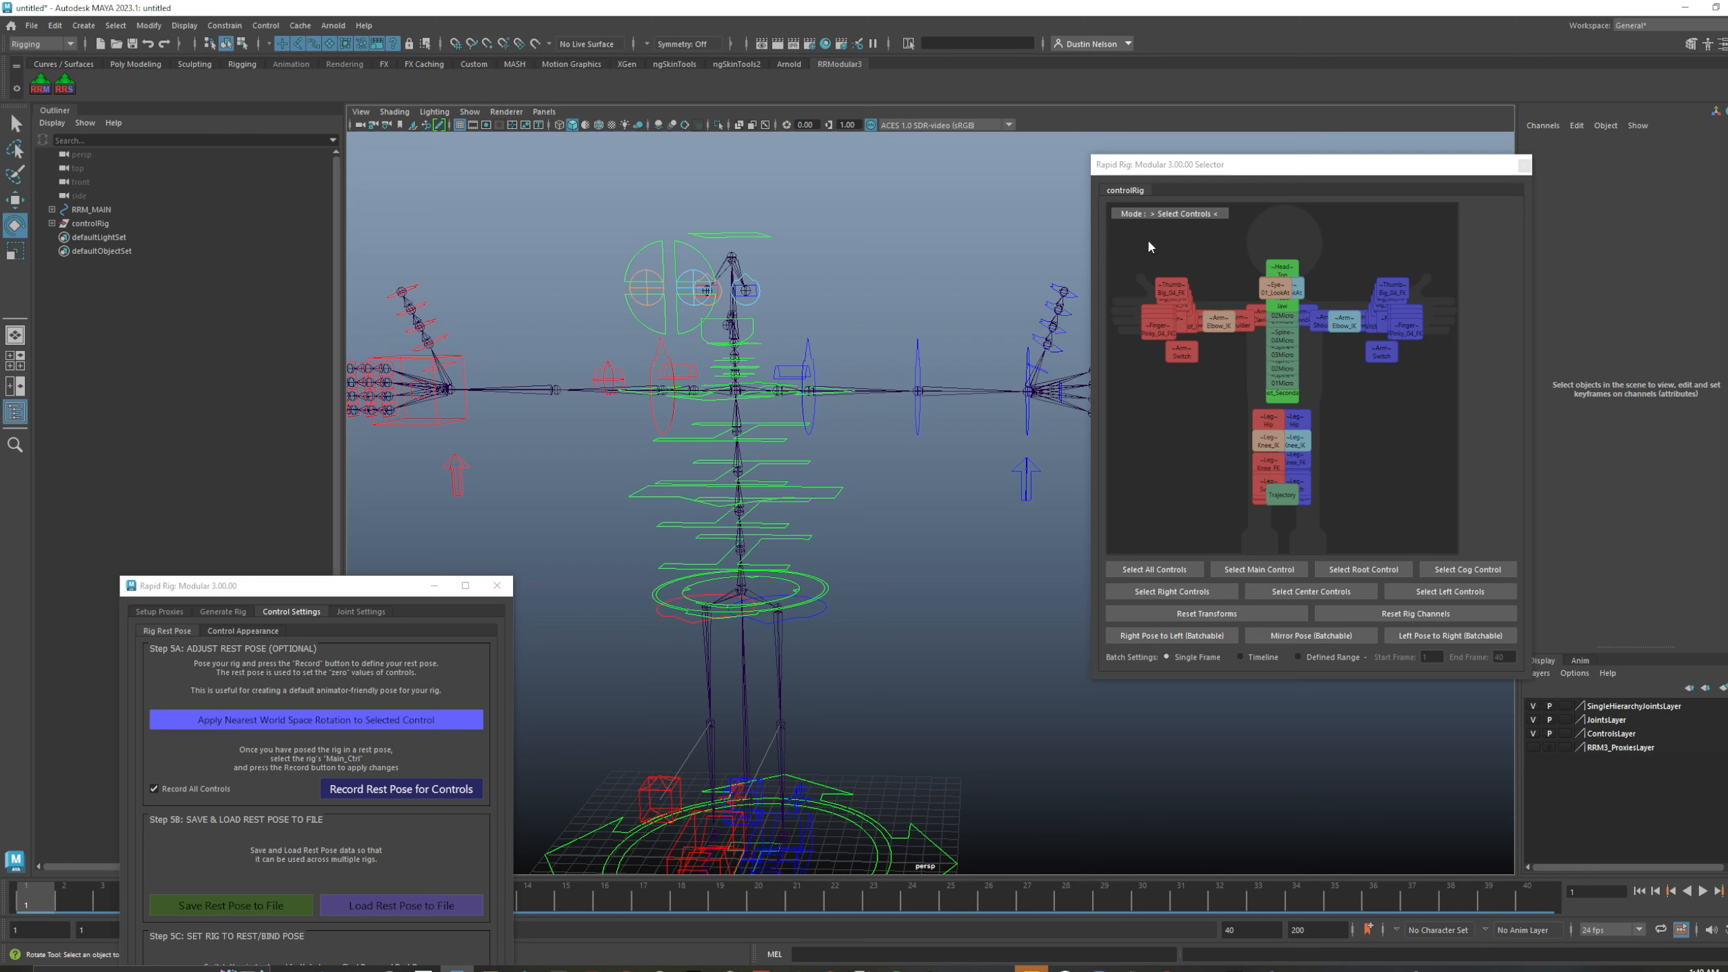
- Shrink the selector's button layout again using a layout size of 90%, and retake the snapshot to reset it
right_click(1357, 418)
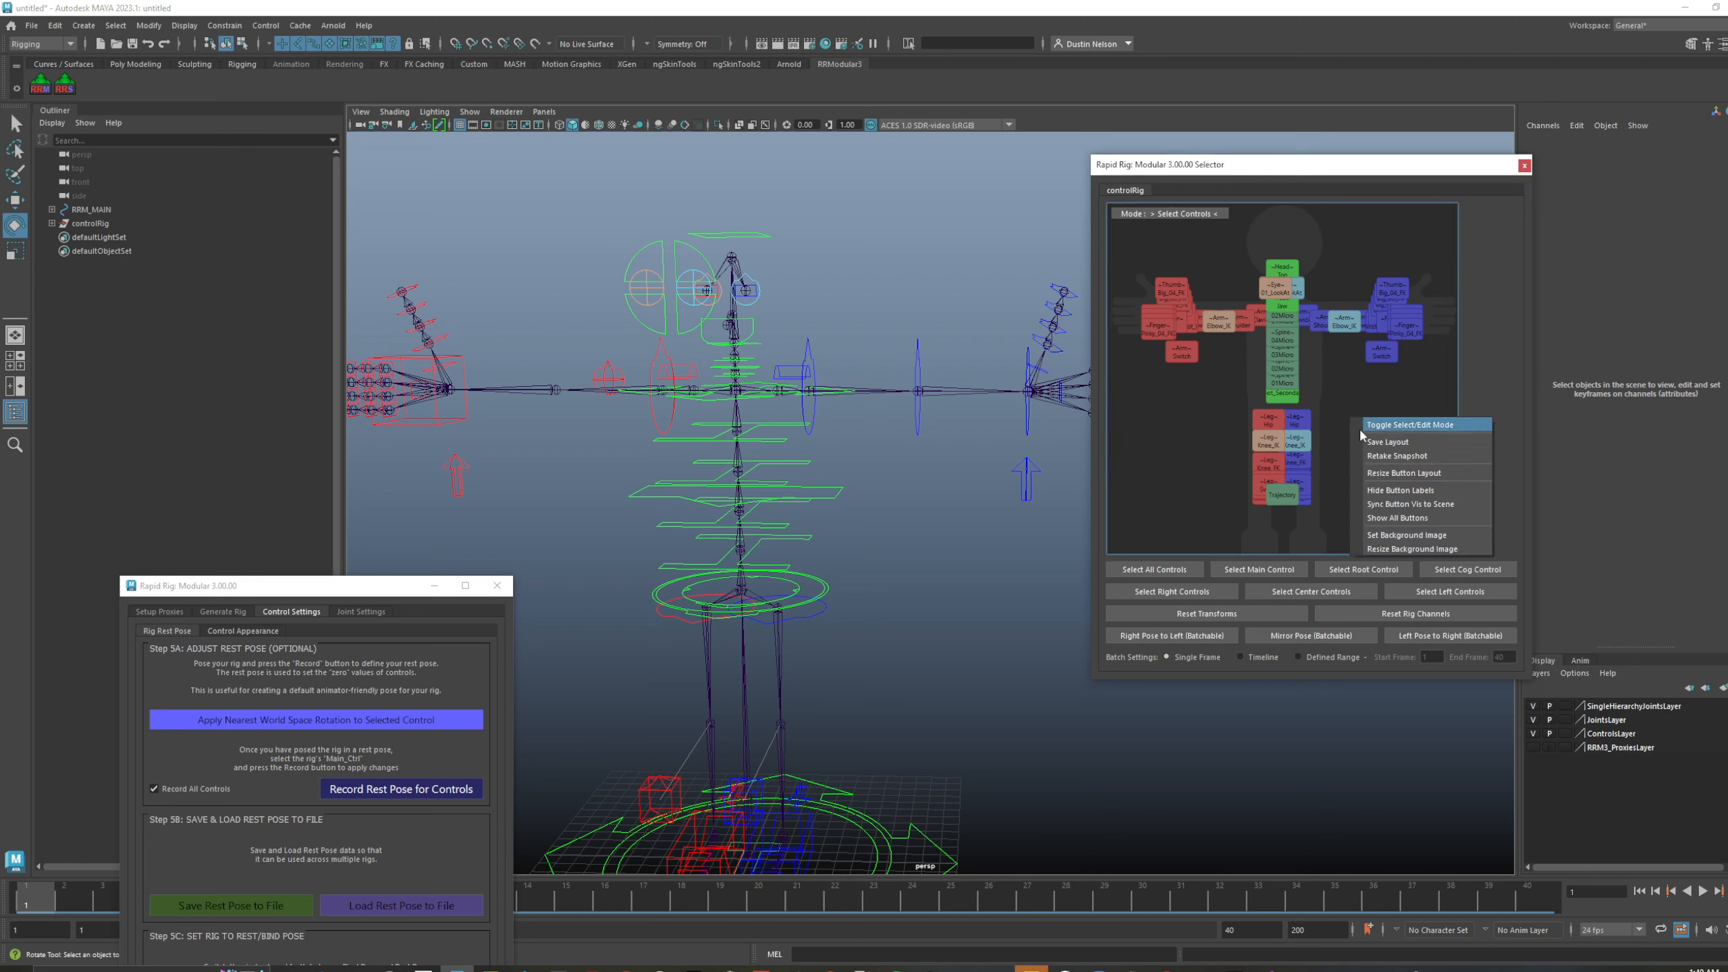
click(1392, 472)
double_click(900, 480)
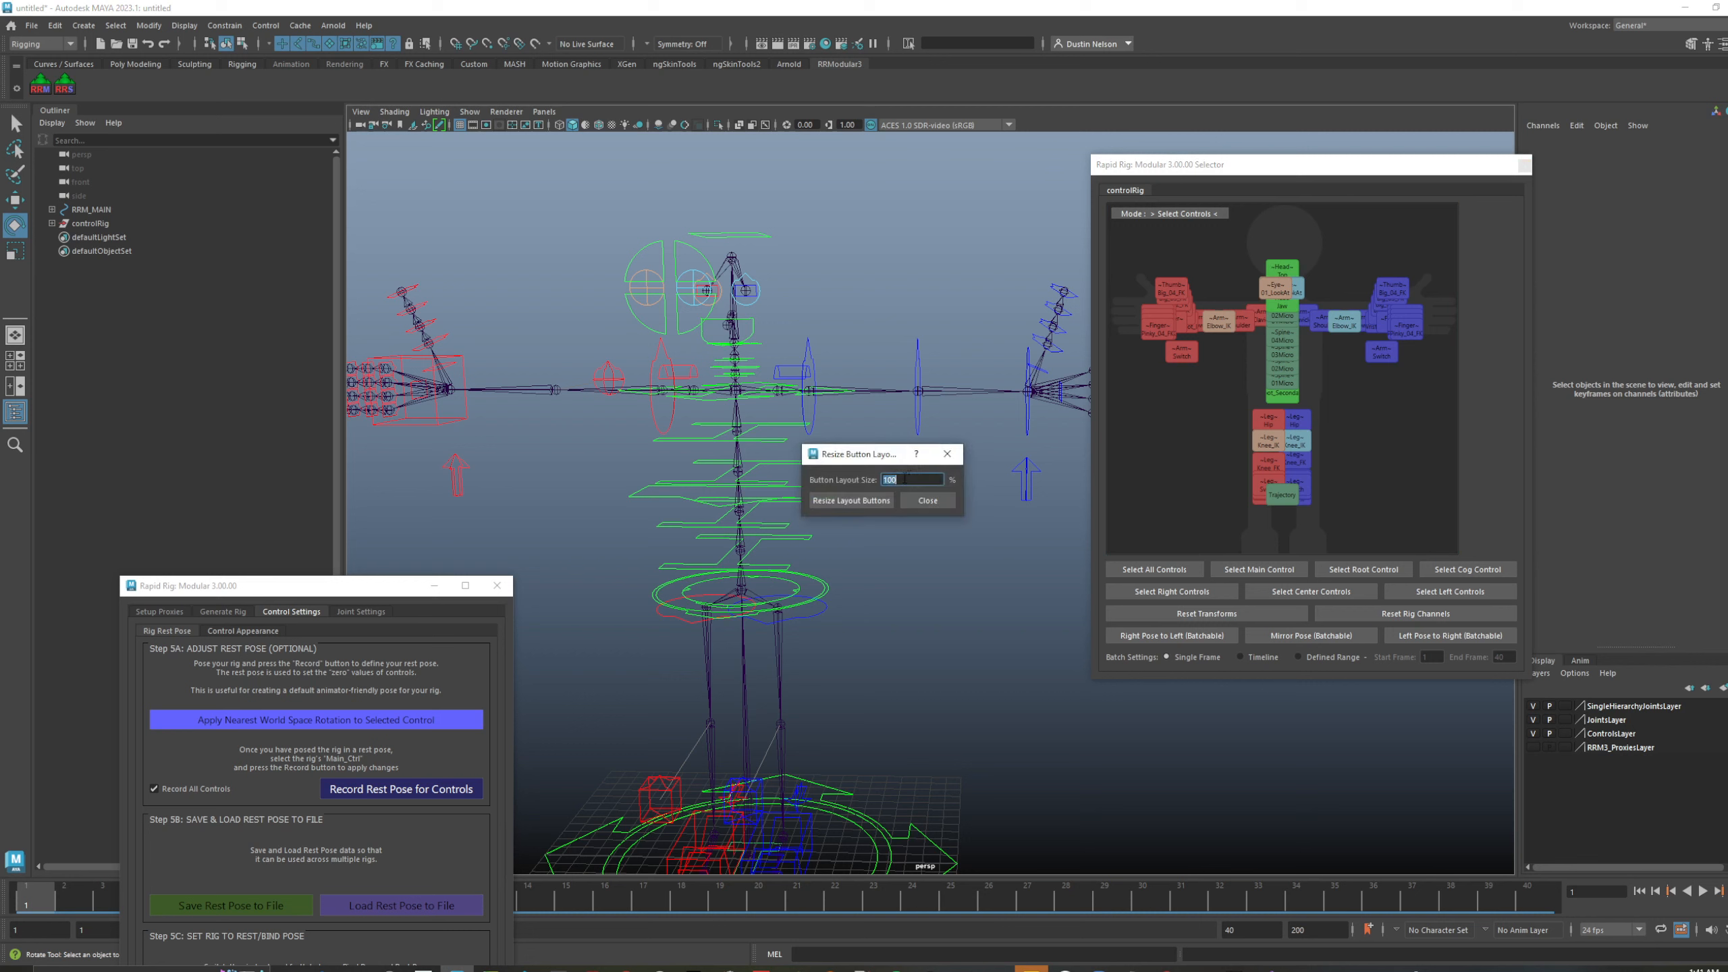
text(90)
click(836, 500)
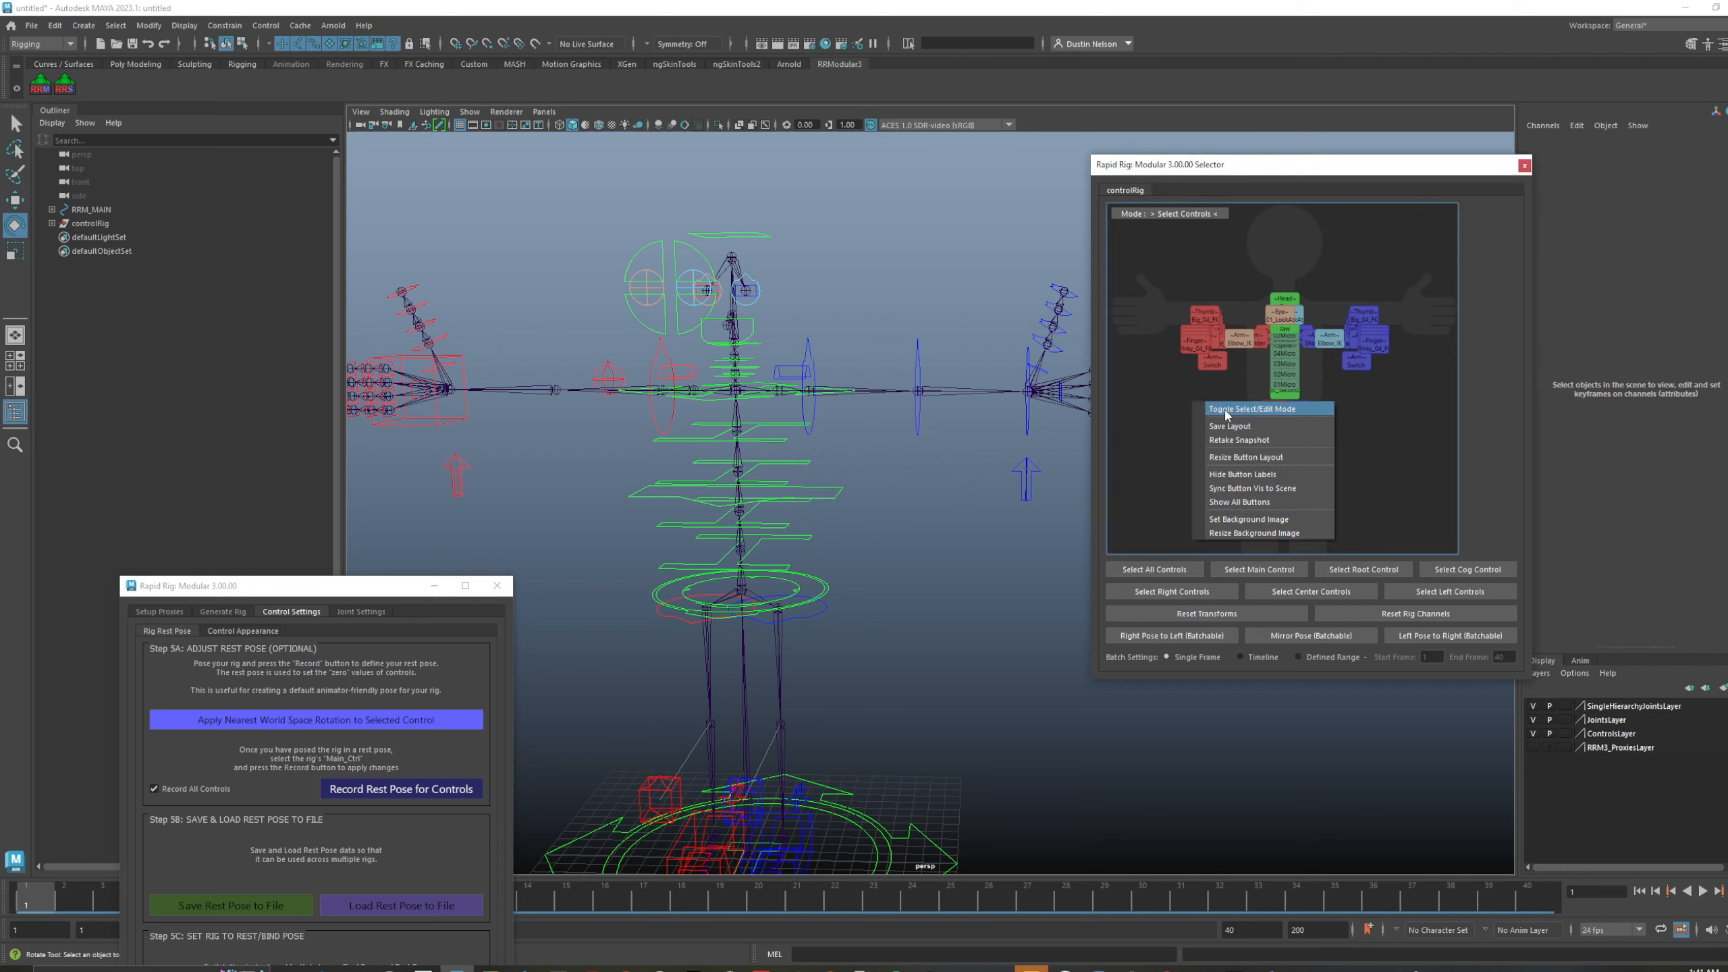
click(1251, 438)
- Resize the selector's button layout to 70% and close the resize dialog
right_click(1338, 390)
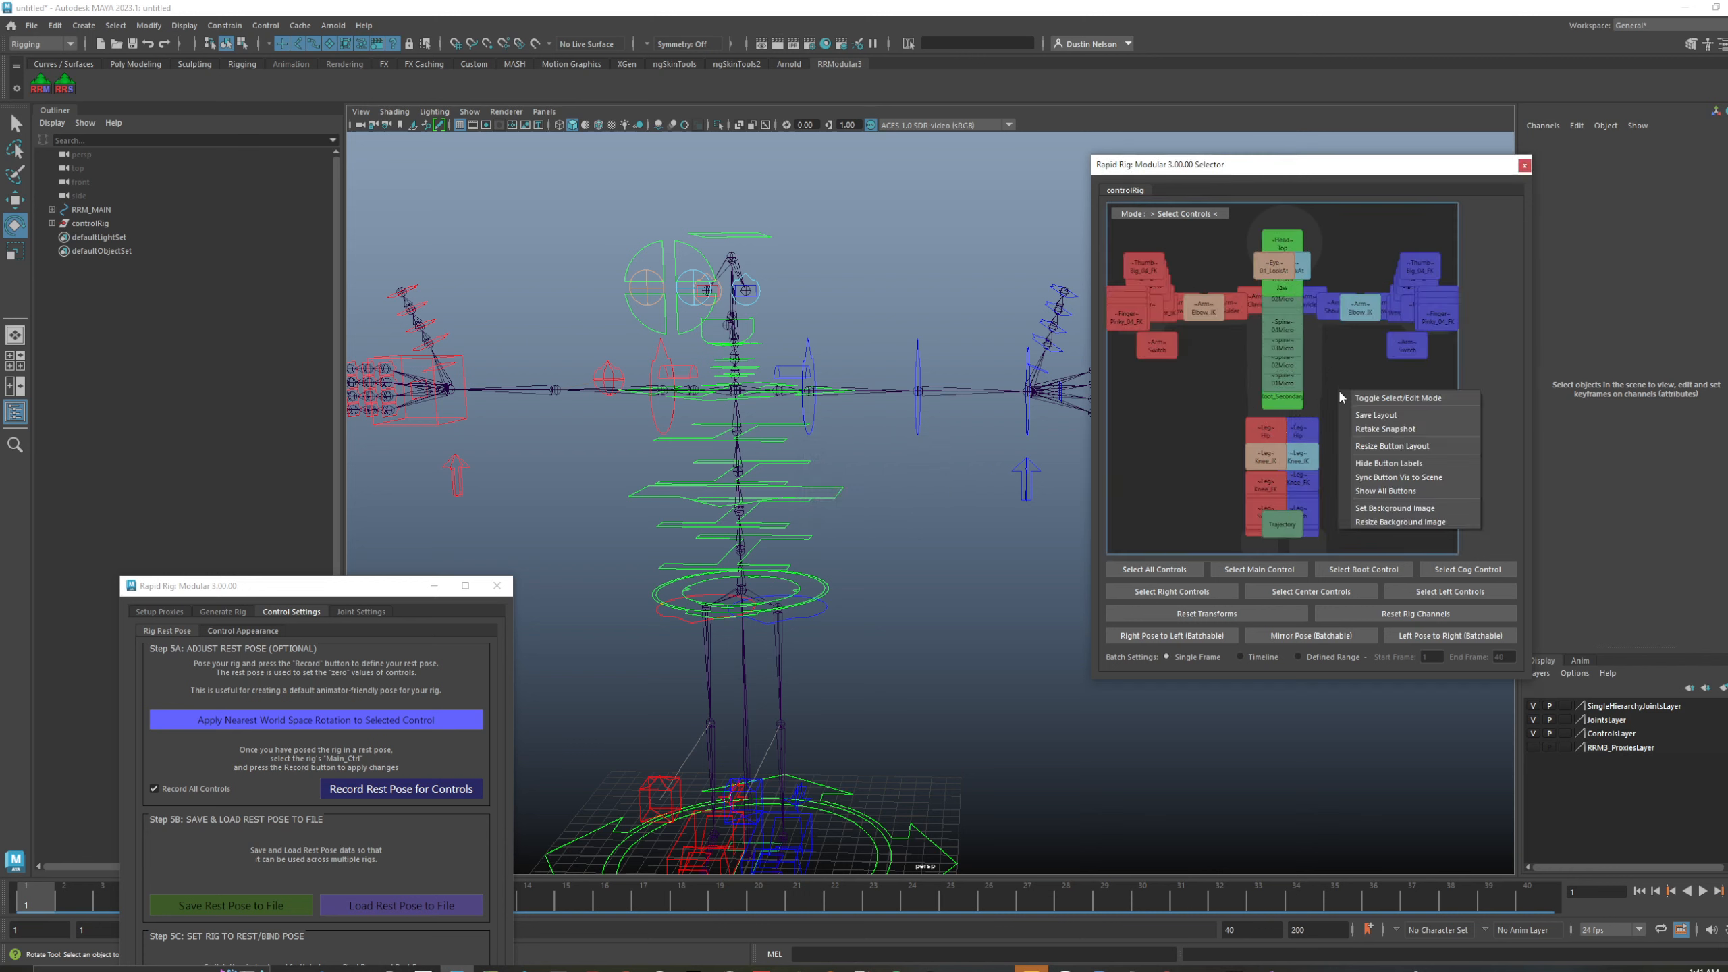
click(1400, 453)
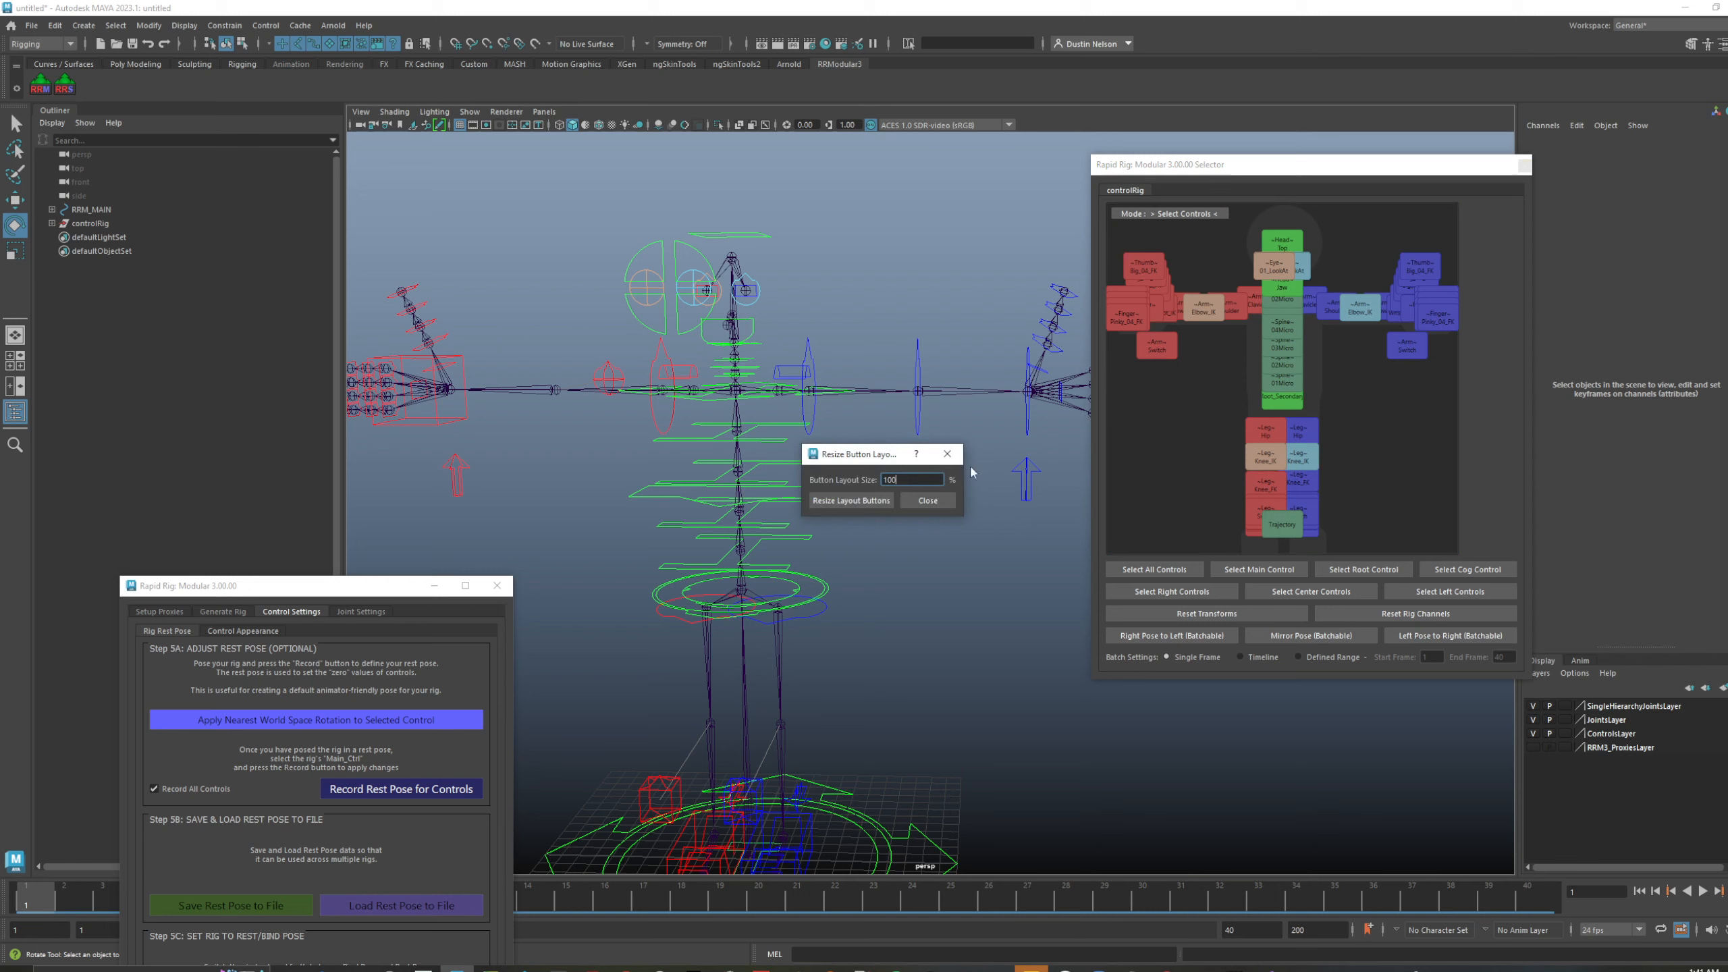
double_click(908, 480)
text(80)
text(70)
click(858, 502)
click(927, 500)
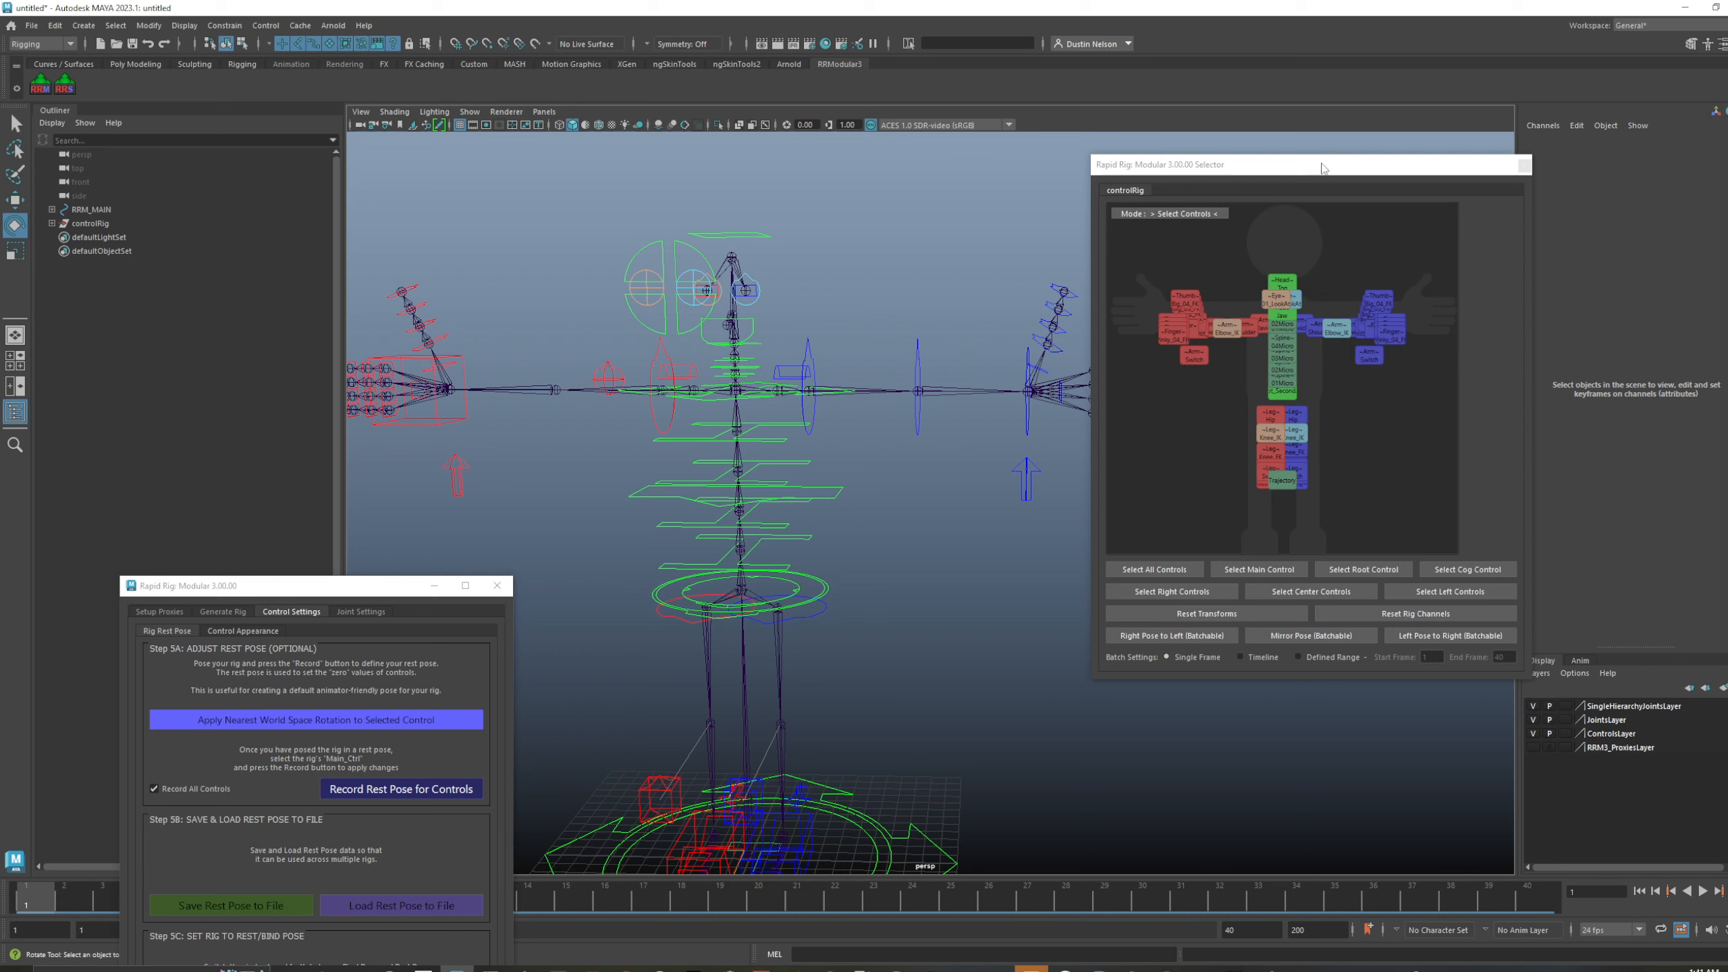
- Move the selector window aside and close the main Rapid Rig: Modular window
drag(1322, 168, 1141, 154)
right_click(1164, 232)
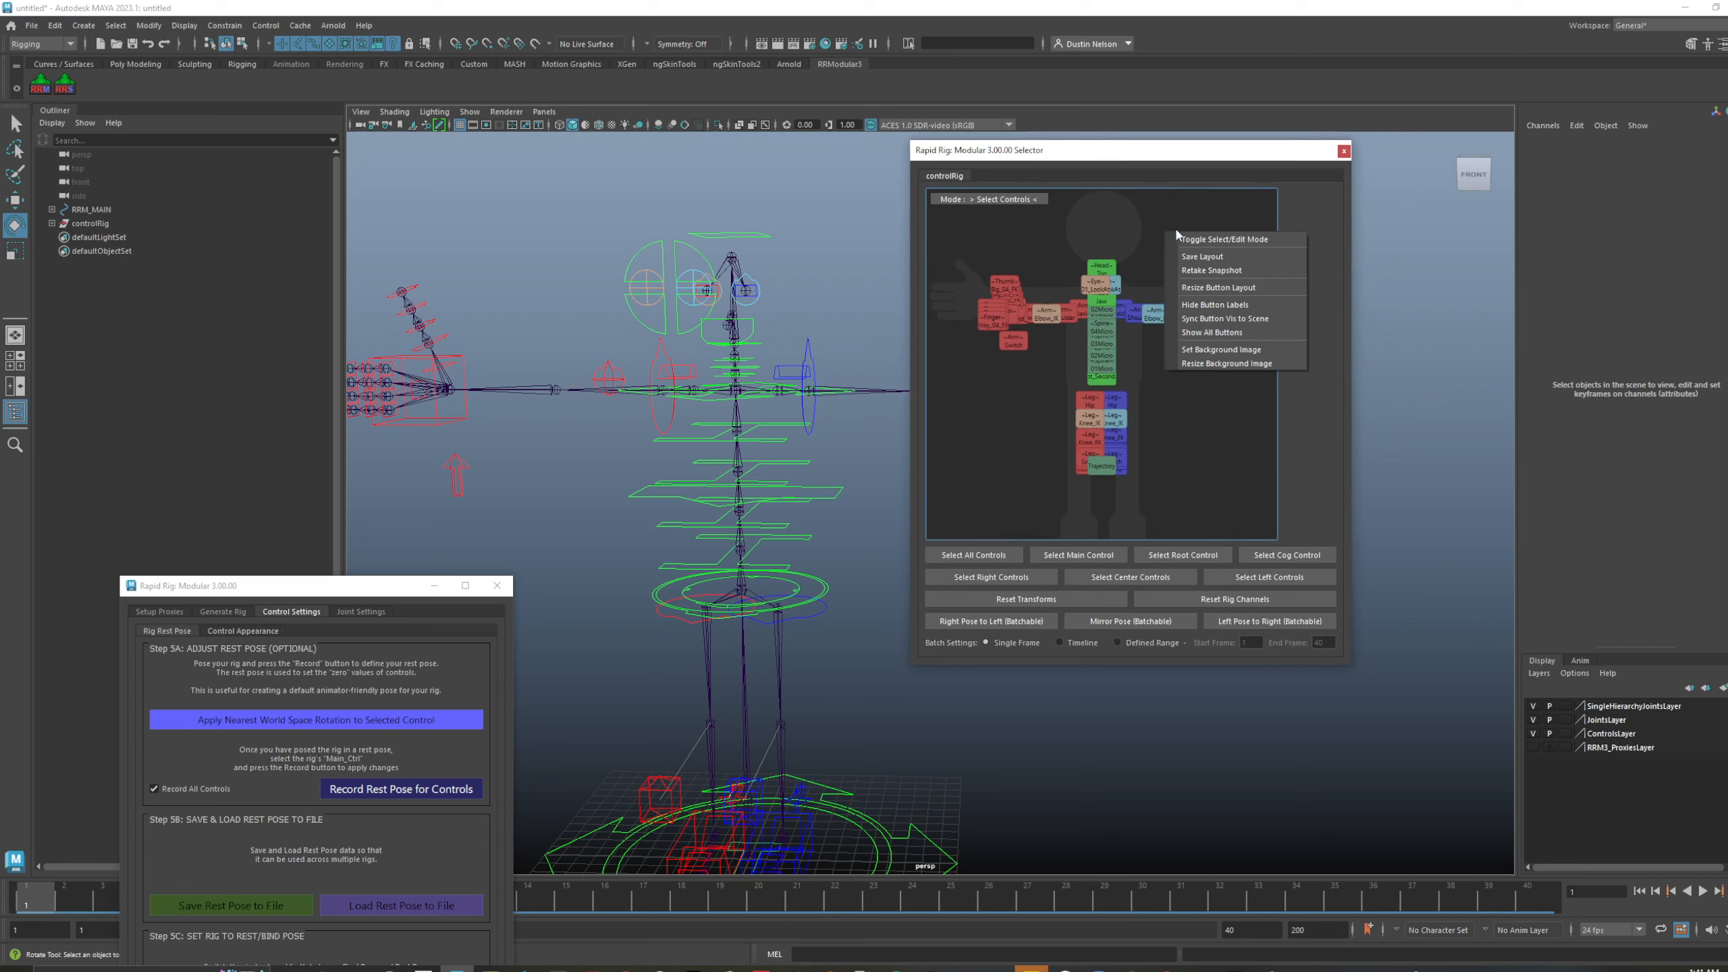
click(1158, 164)
drag(1191, 165, 1452, 152)
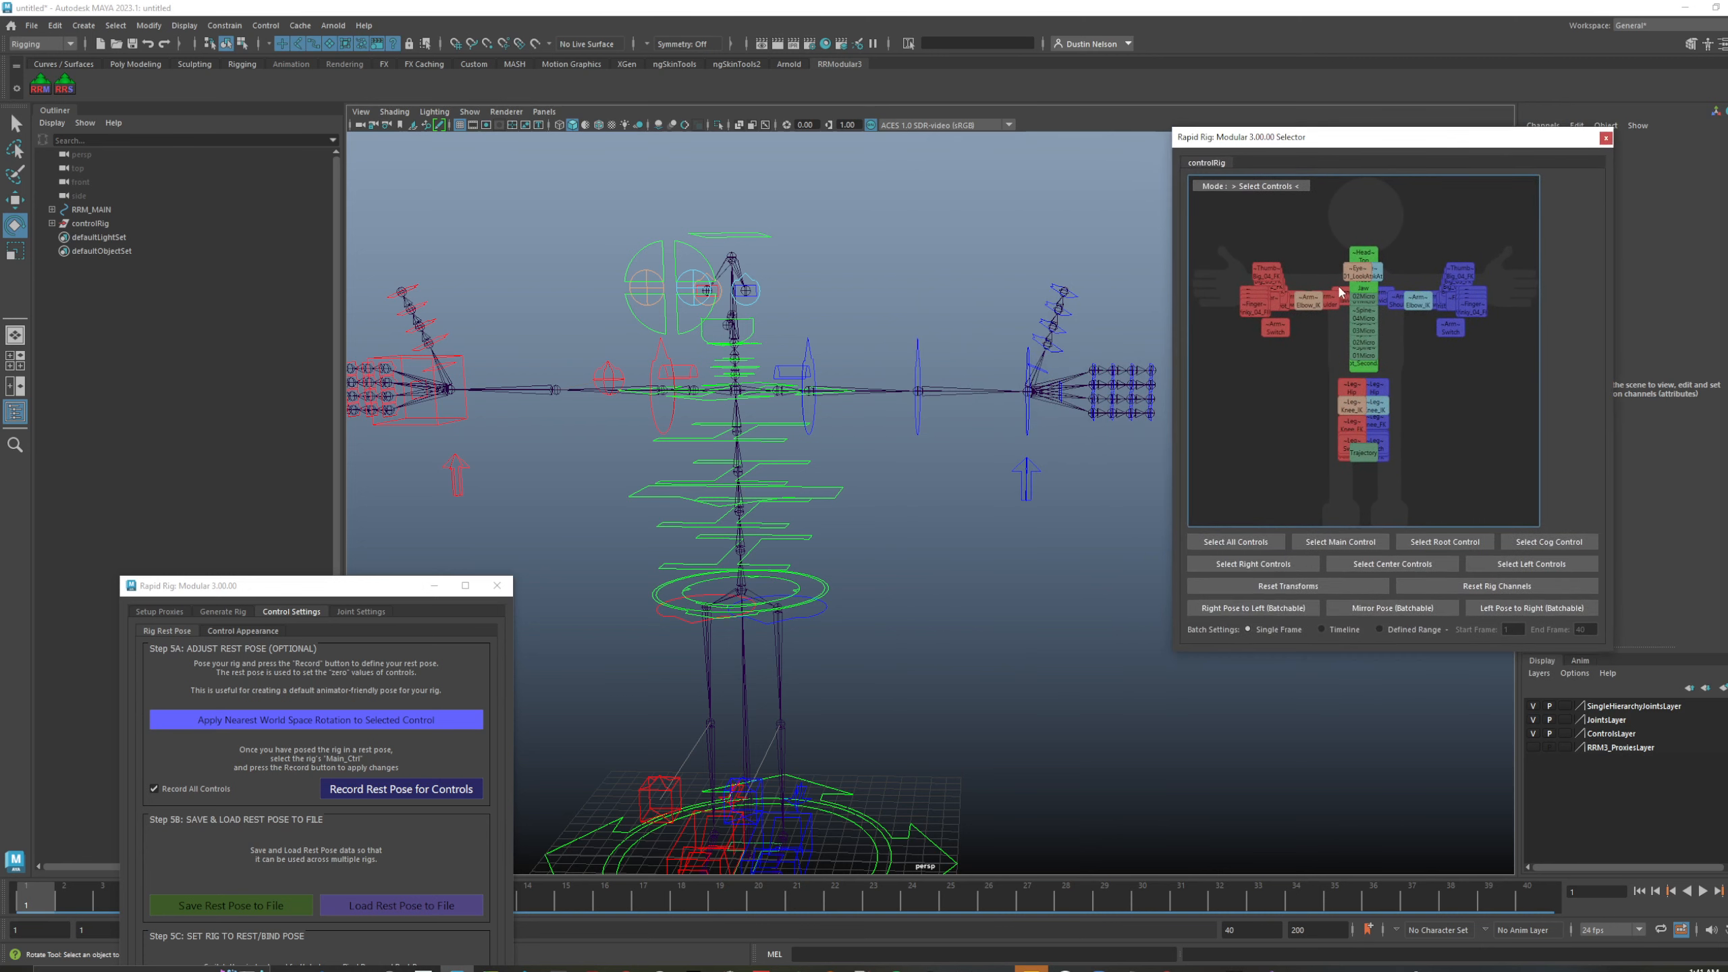
click(874, 293)
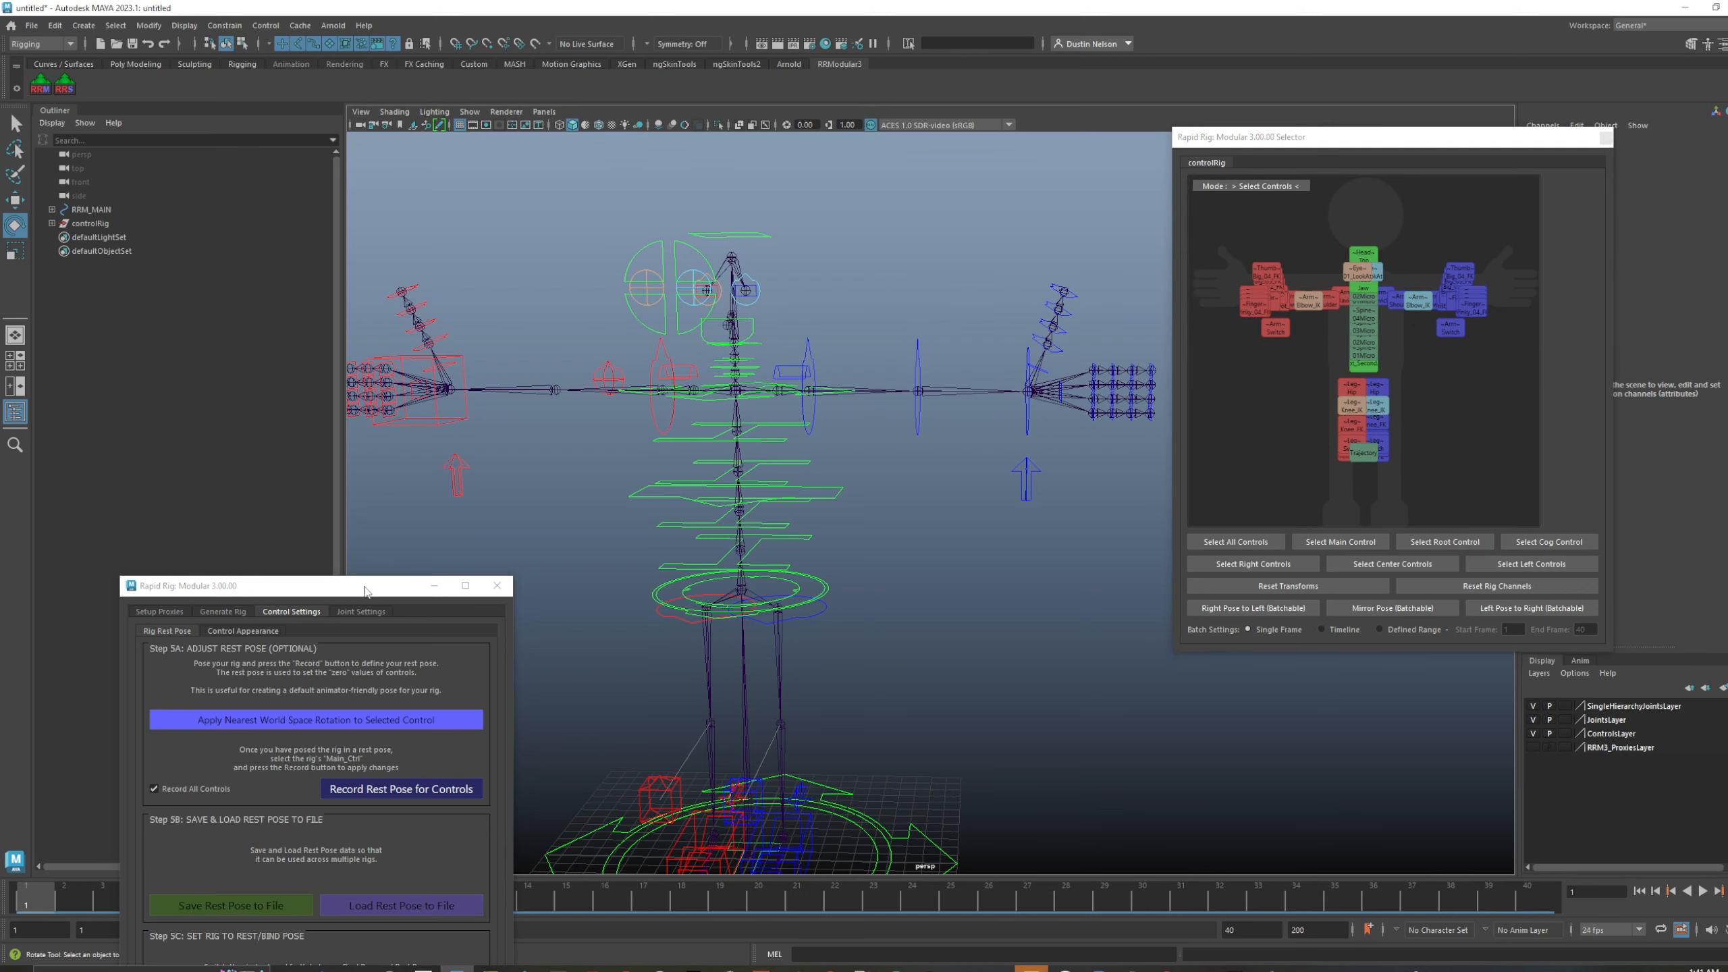
click(497, 585)
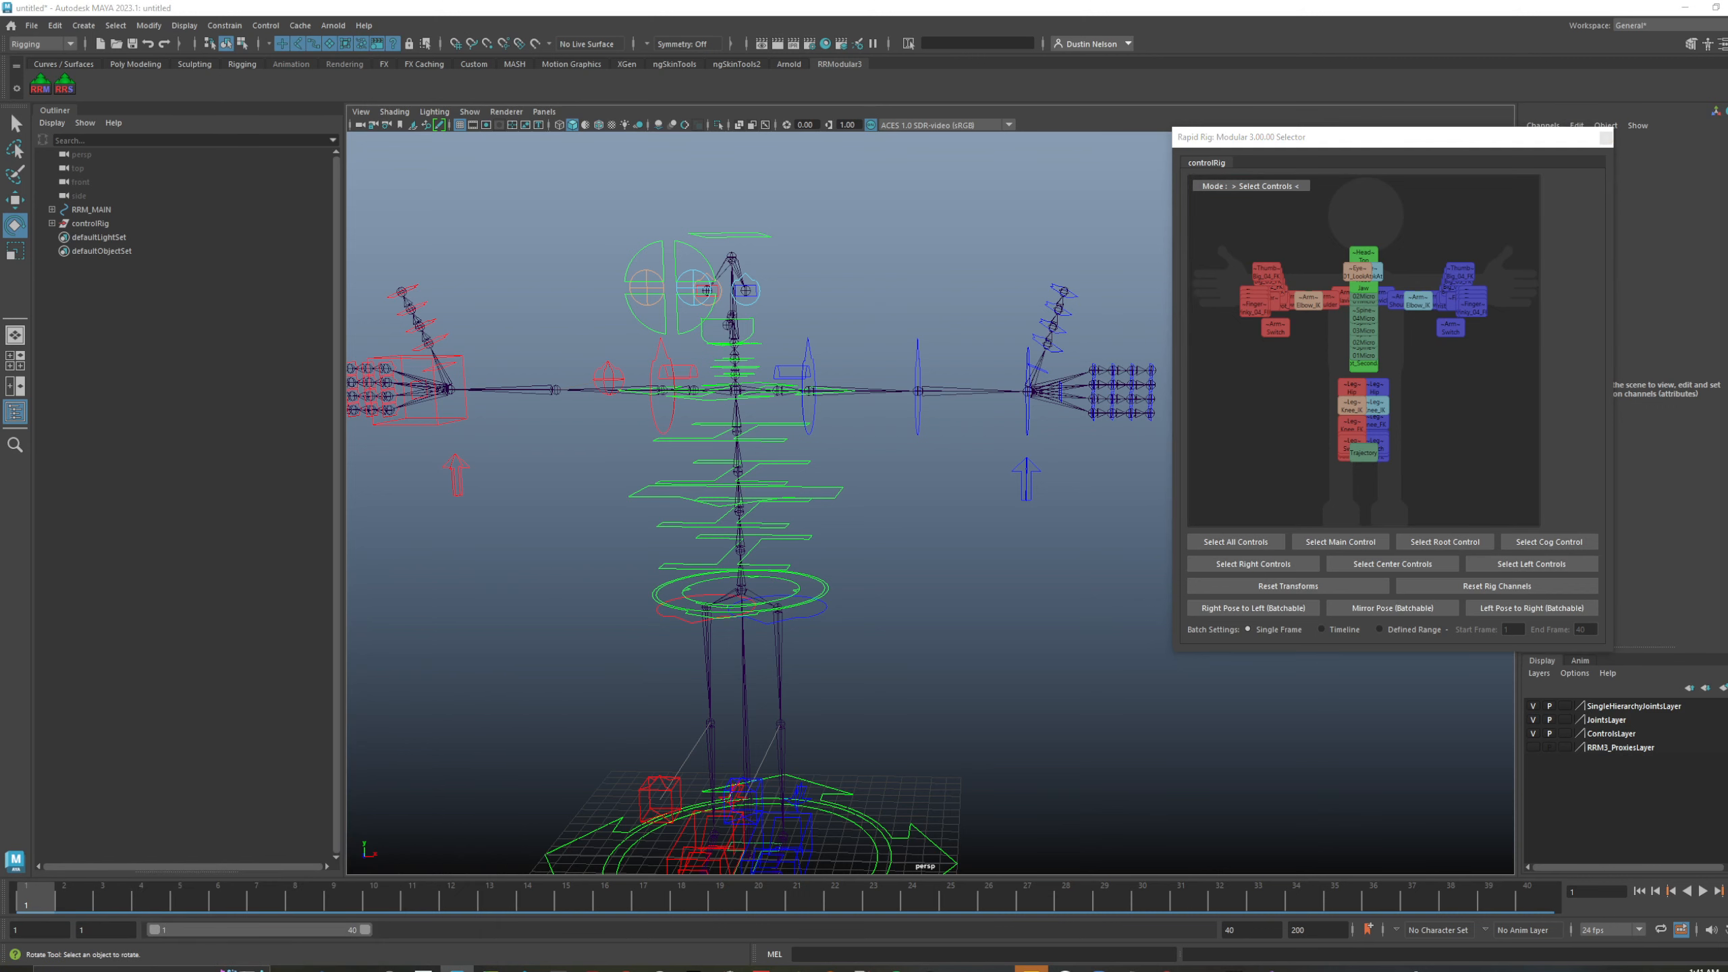
- Switch the viewport to the front view and hide its grid
key(space)
key(space)
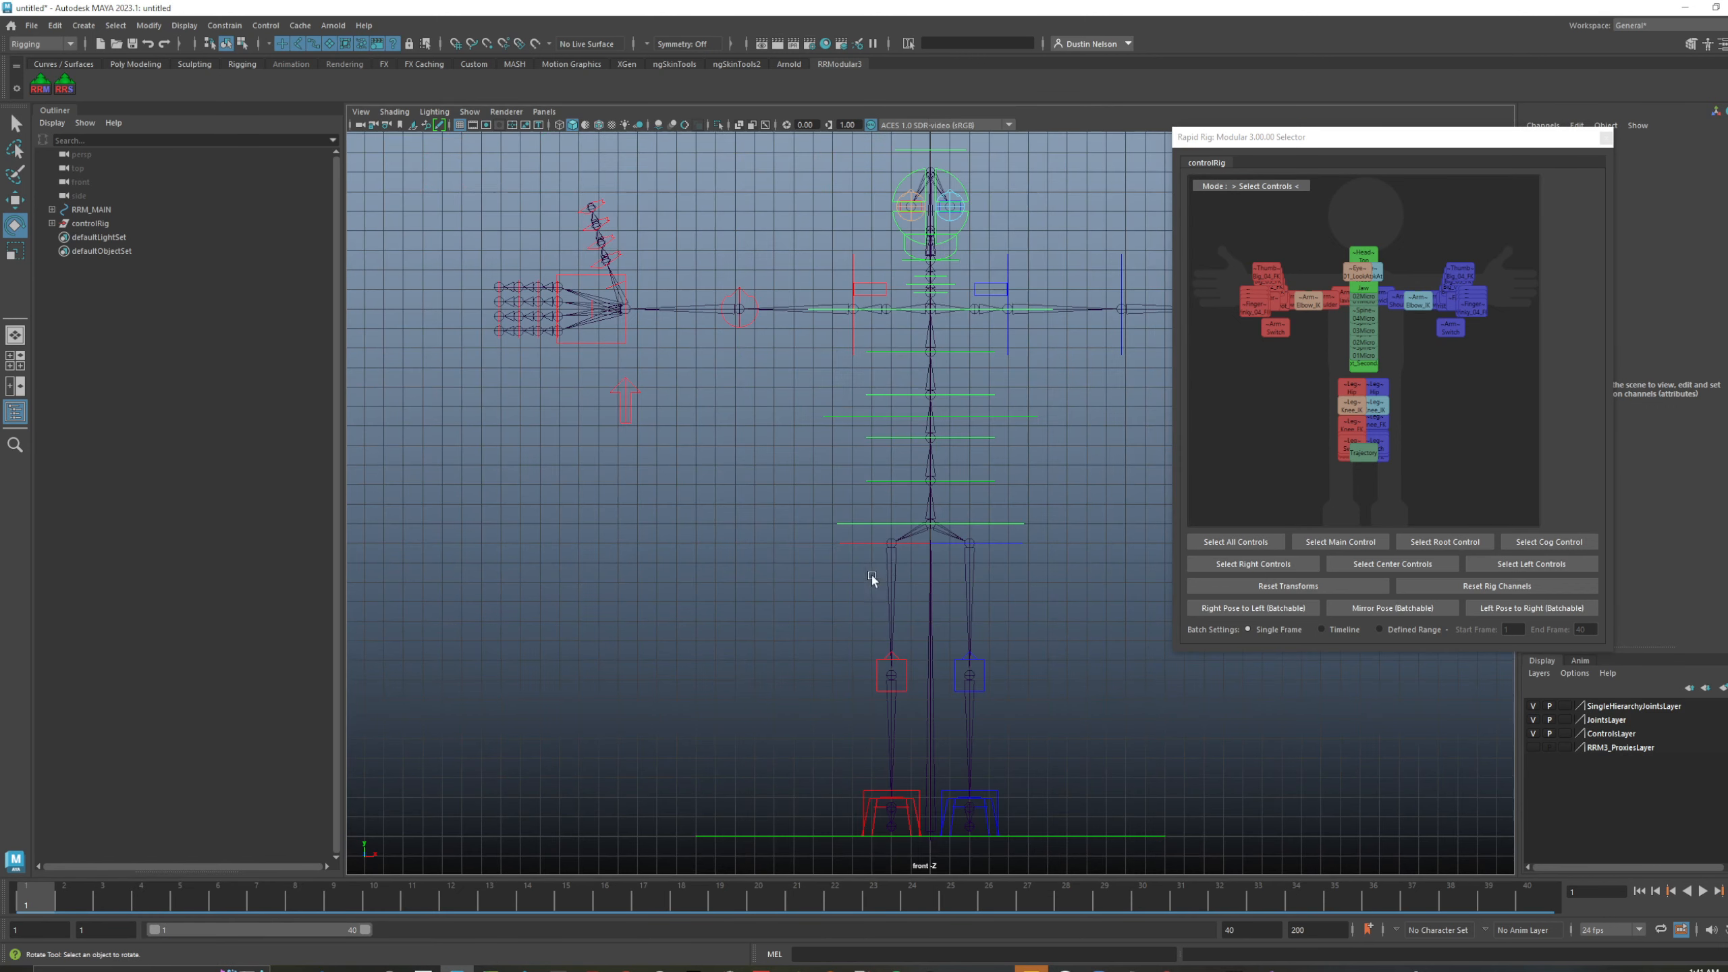
alt+right_drag(996, 513, 923, 513)
alt+middle_drag(923, 513, 803, 501)
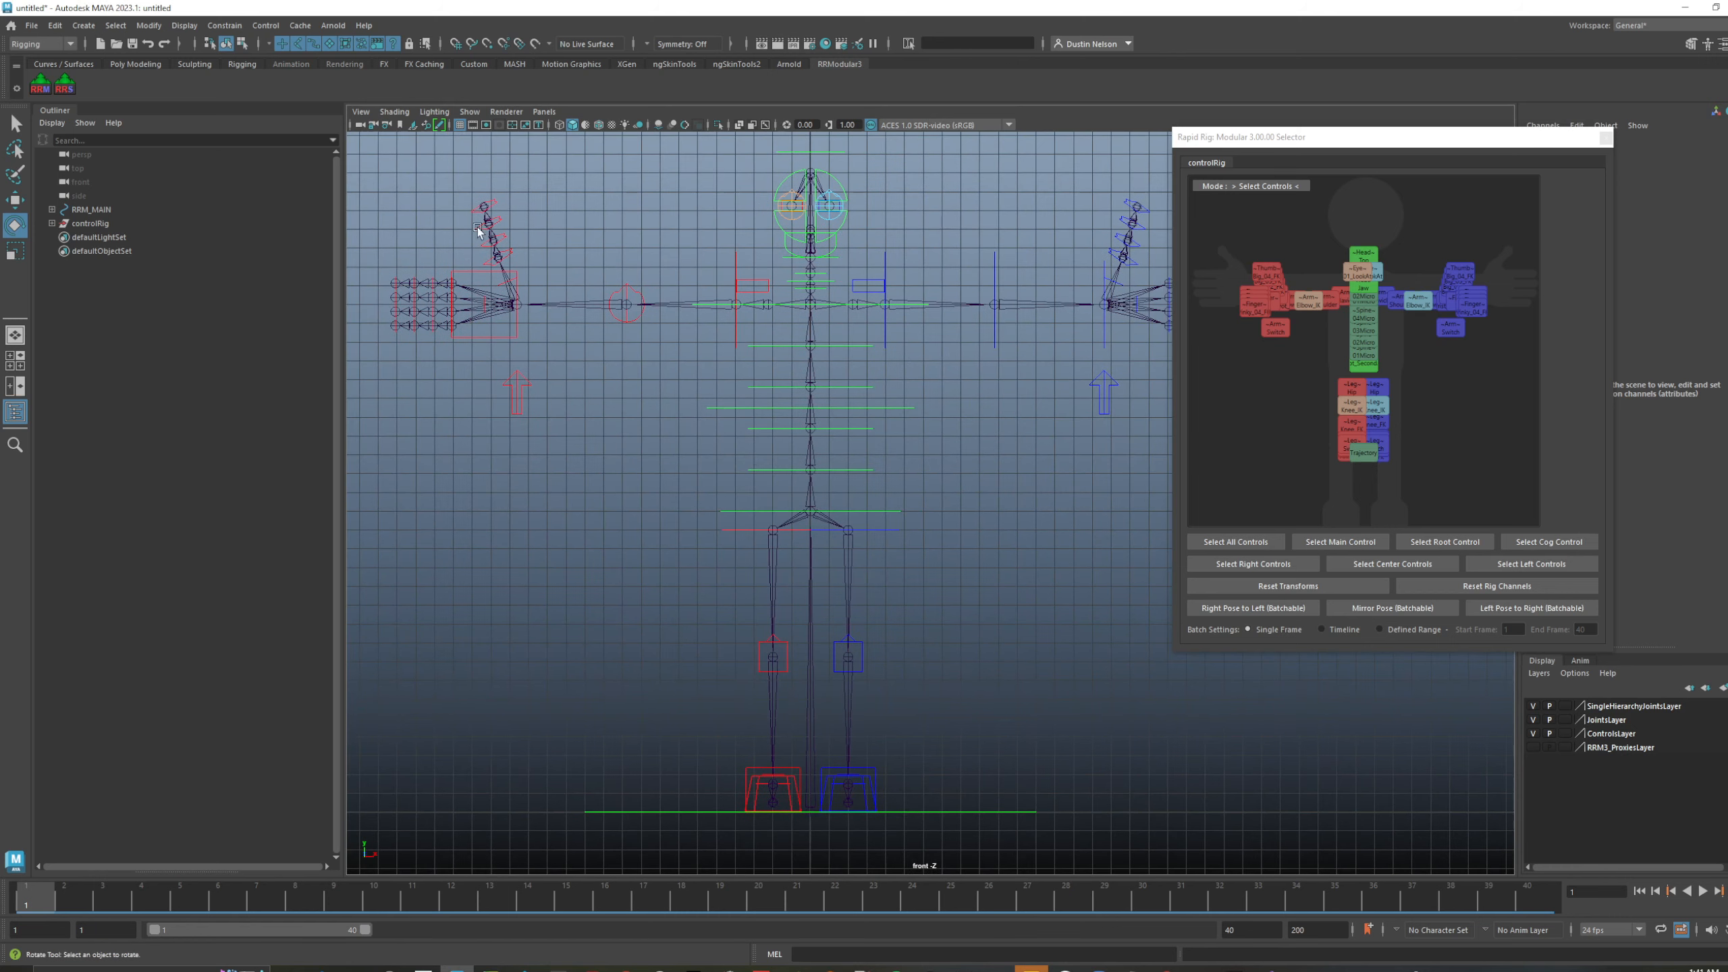
click(460, 125)
- Move the selector window over the Outliner and widen the Outliner, keeping the whole rig framed in the front view
drag(1401, 137, 36, 337)
key(f)
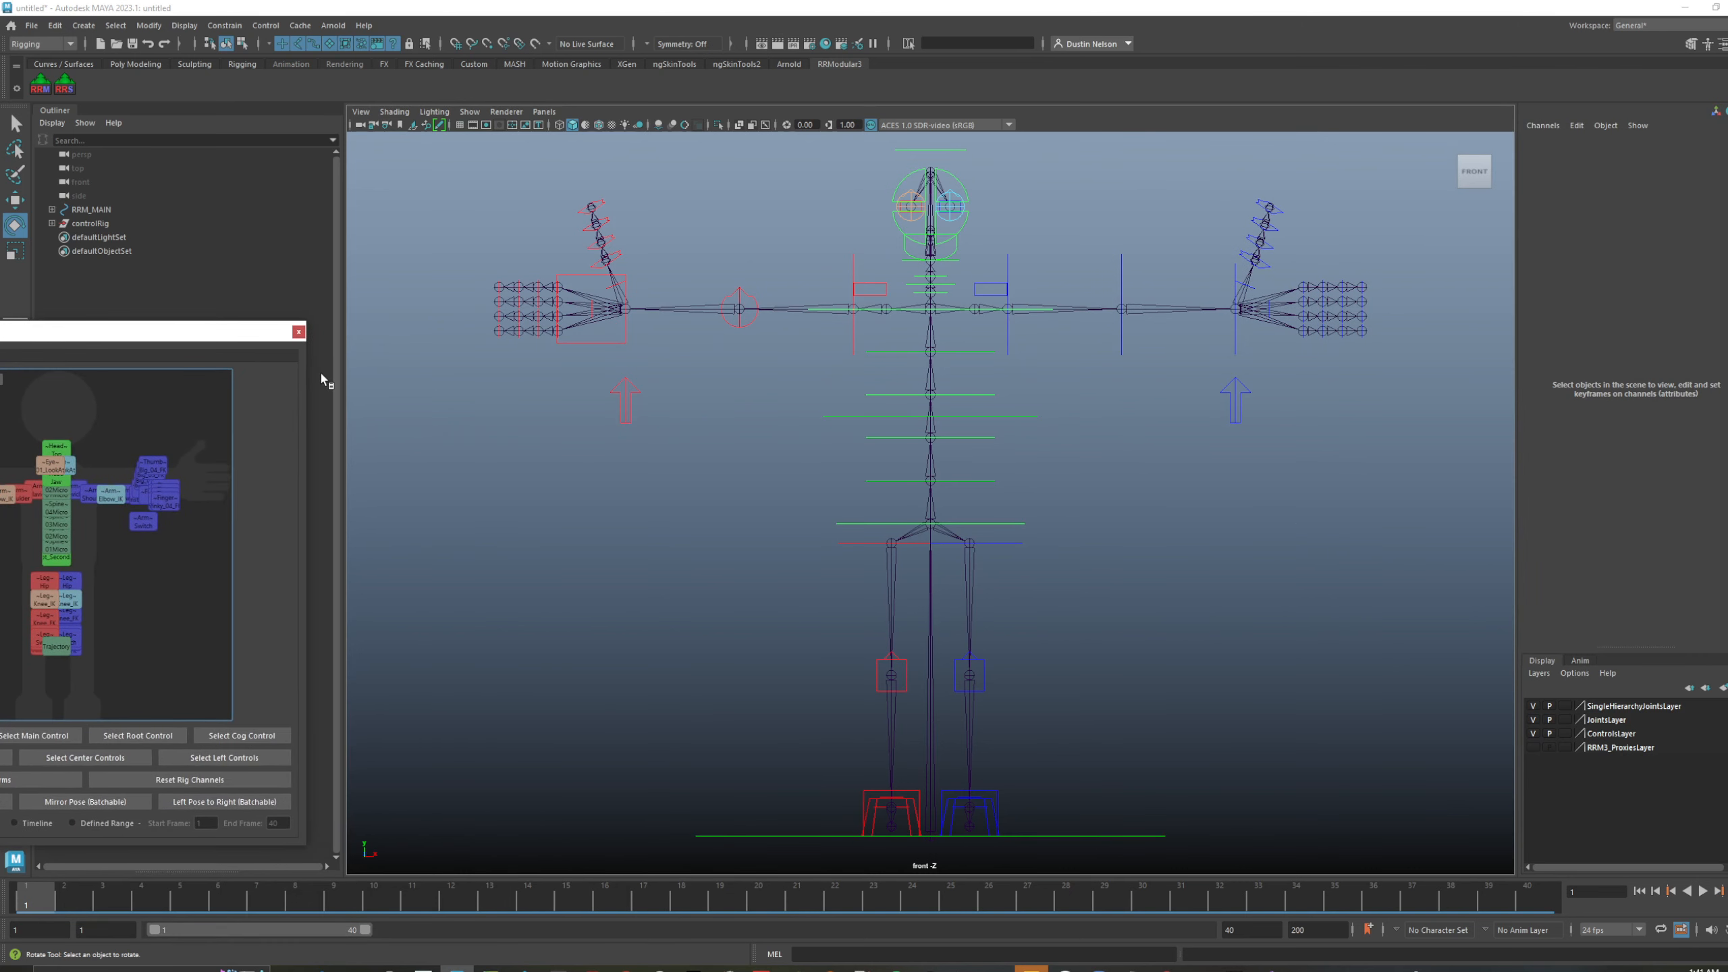
drag(340, 375, 528, 374)
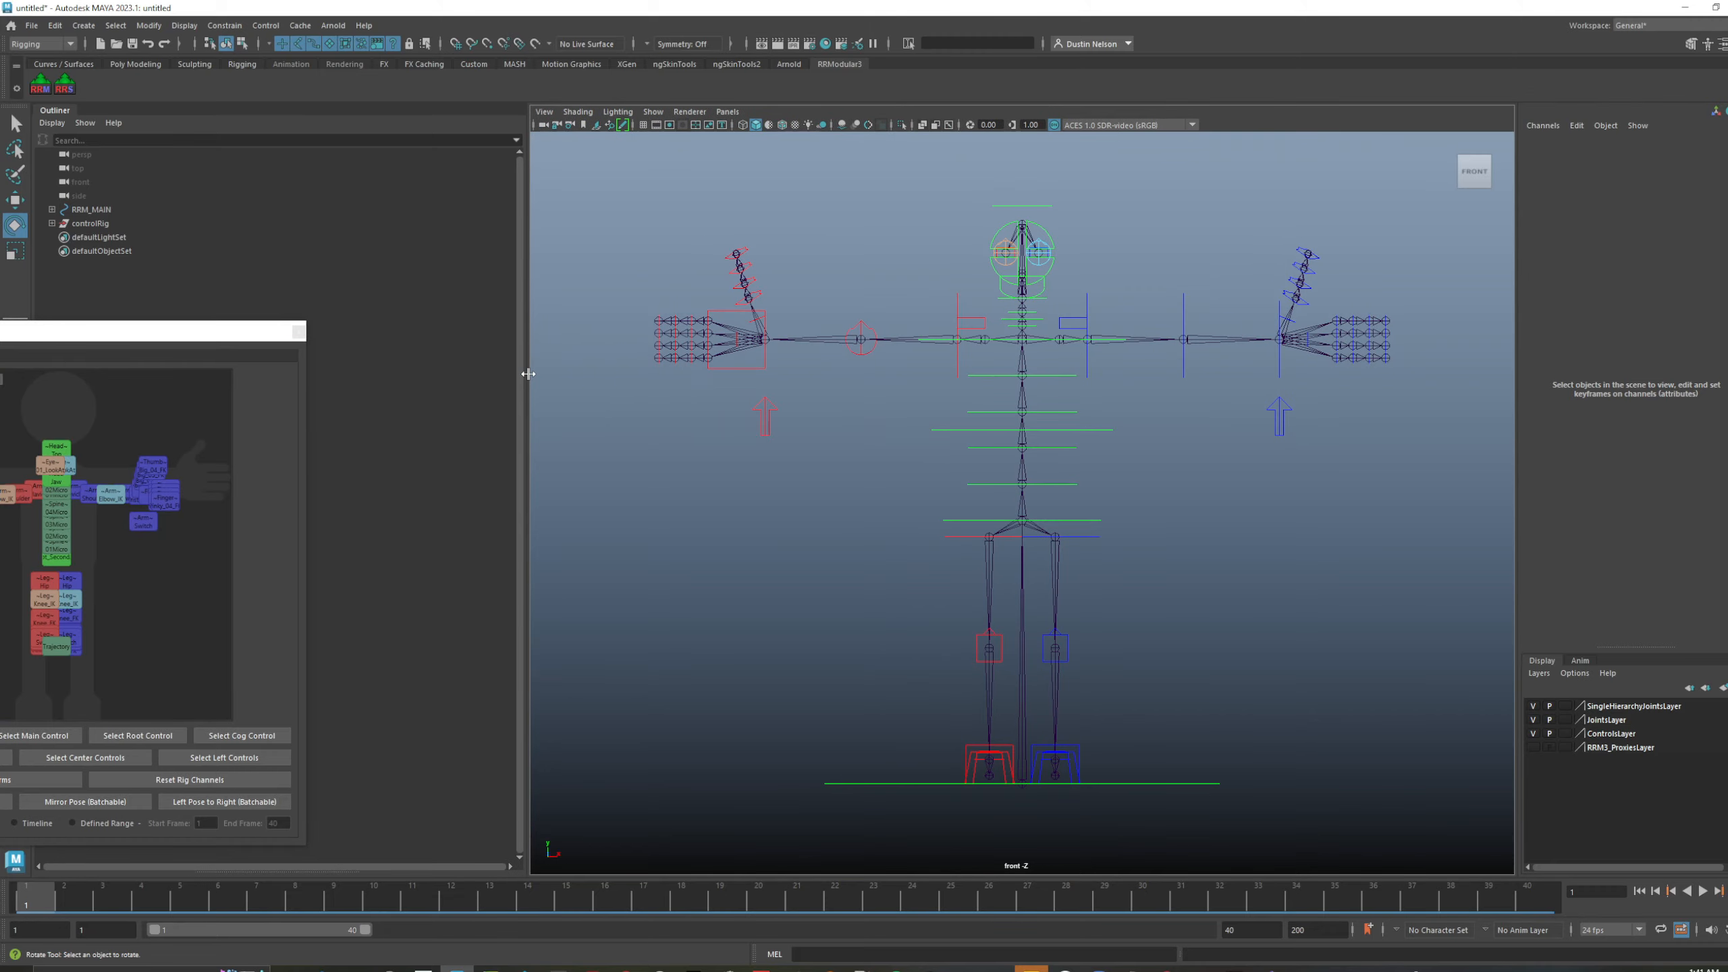
- Capture a rectangular screen snip of the front-view rig, open it in Snip & Sketch and enlarge the window to show it
key(super+shift+s)
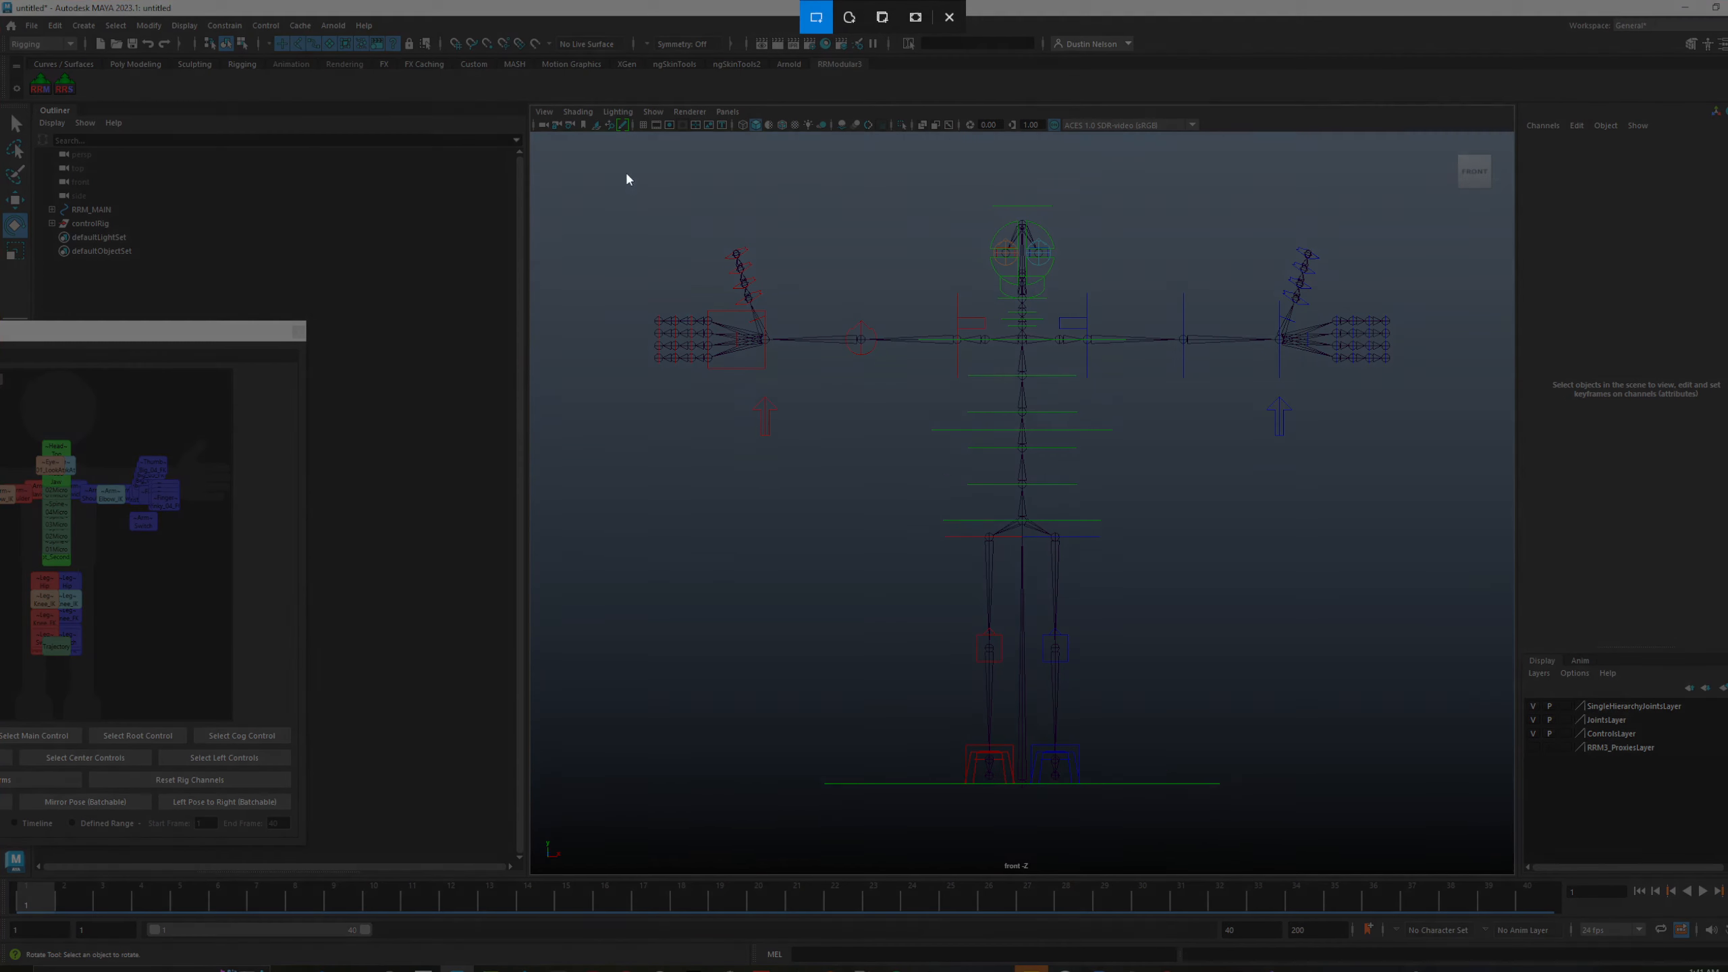
drag(629, 173, 1420, 818)
click(1726, 970)
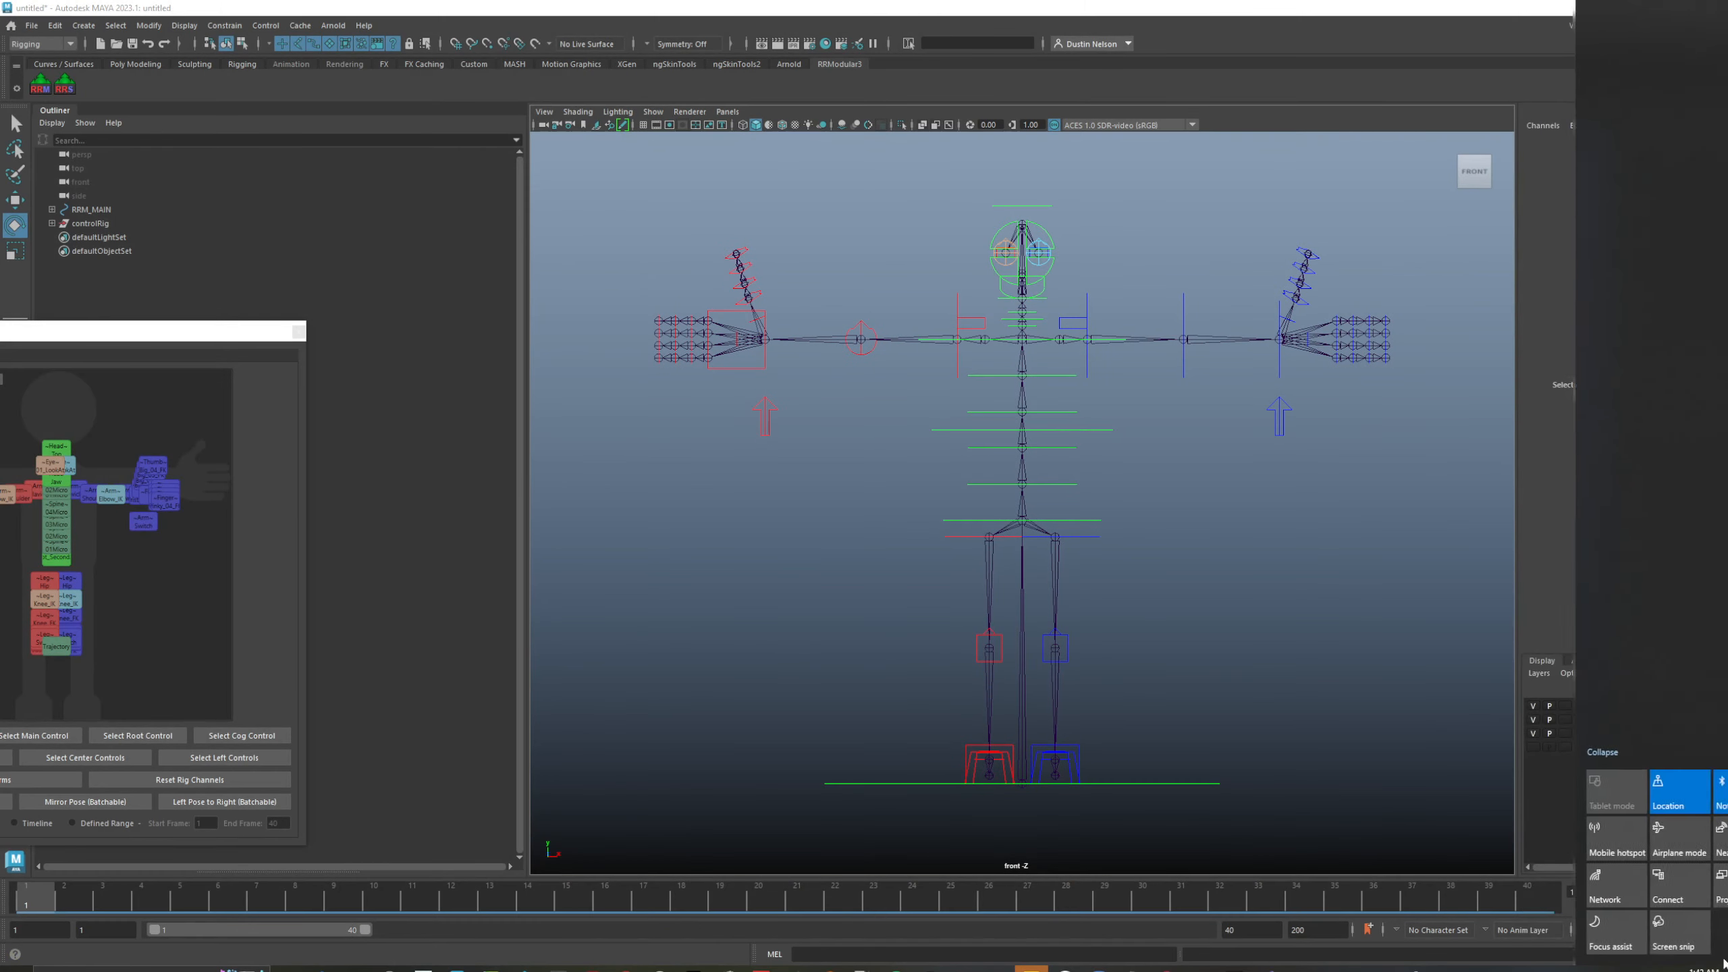
click(1664, 188)
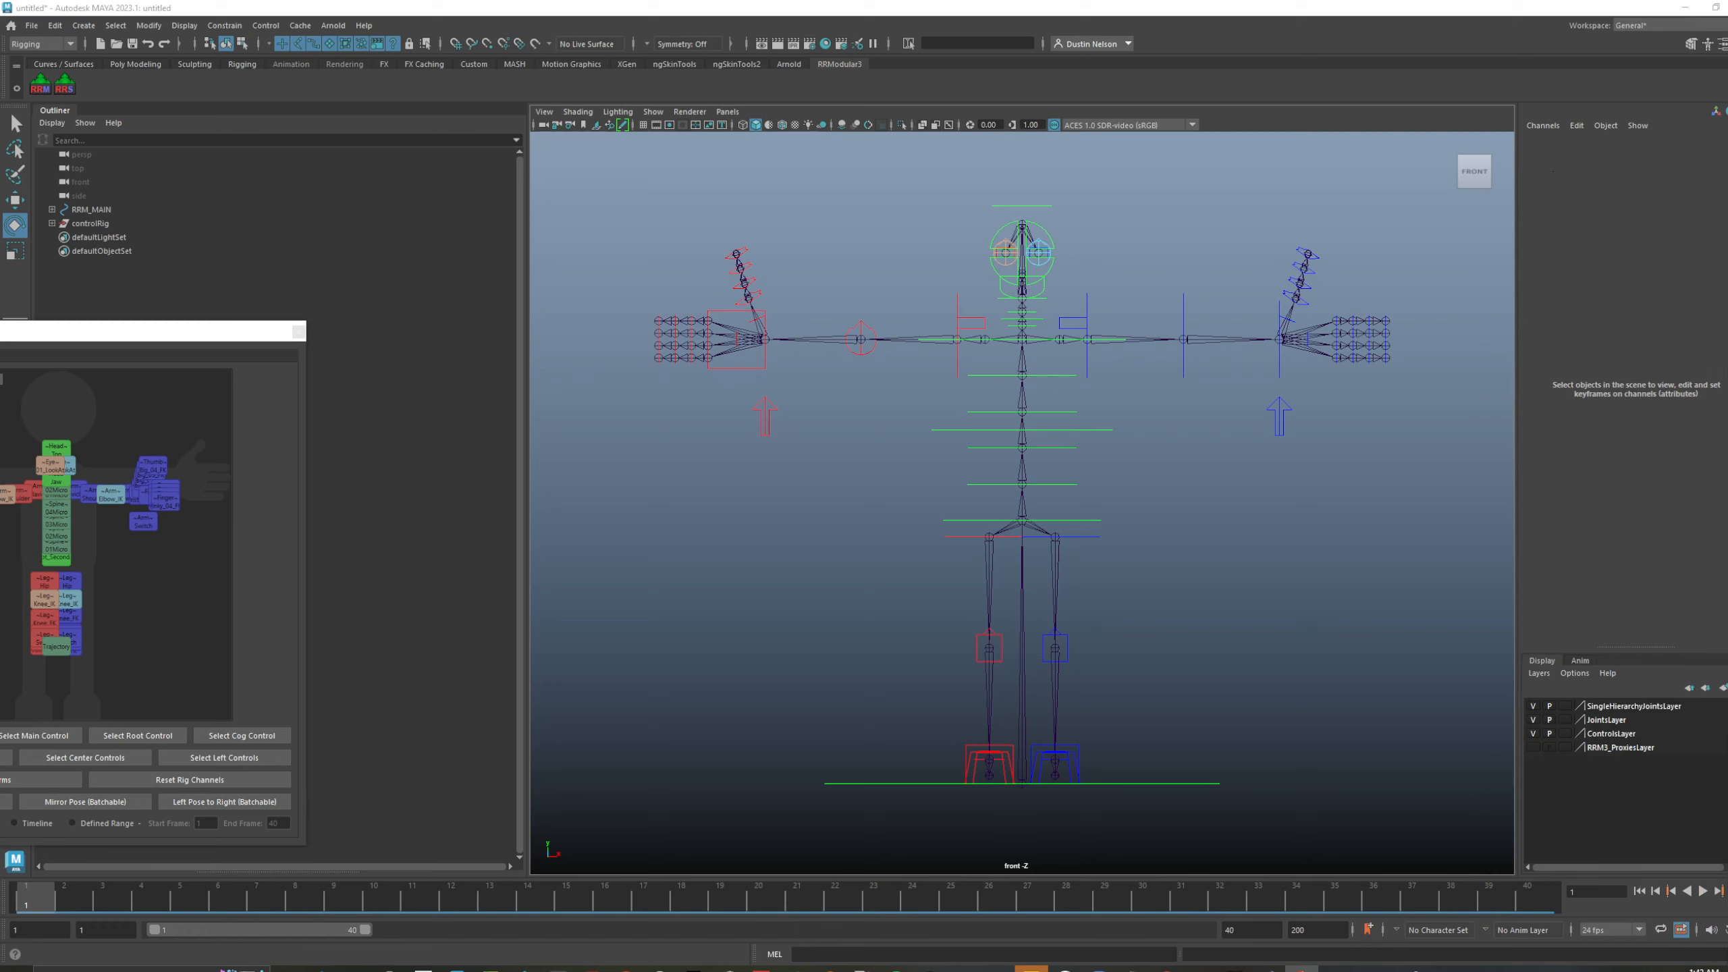
drag(1142, 466, 1188, 243)
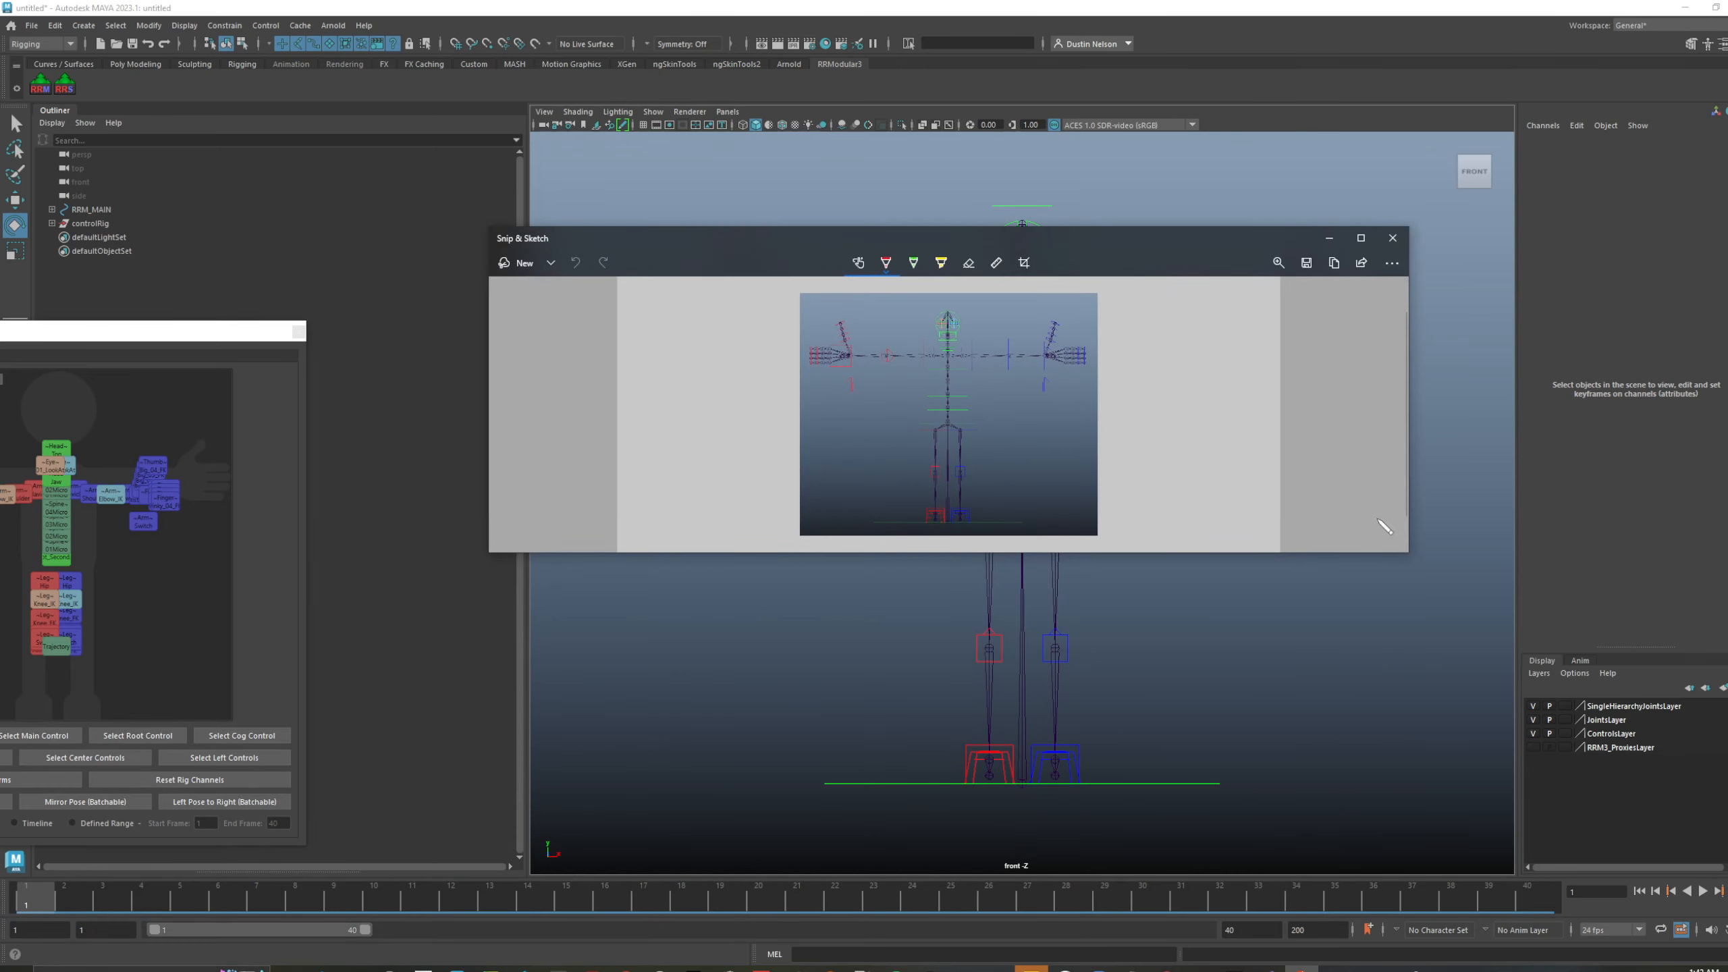
mouse_move(1407, 557)
mouse_down()
mouse_move(1227, 865)
mouse_move(1355, 897)
mouse_up()
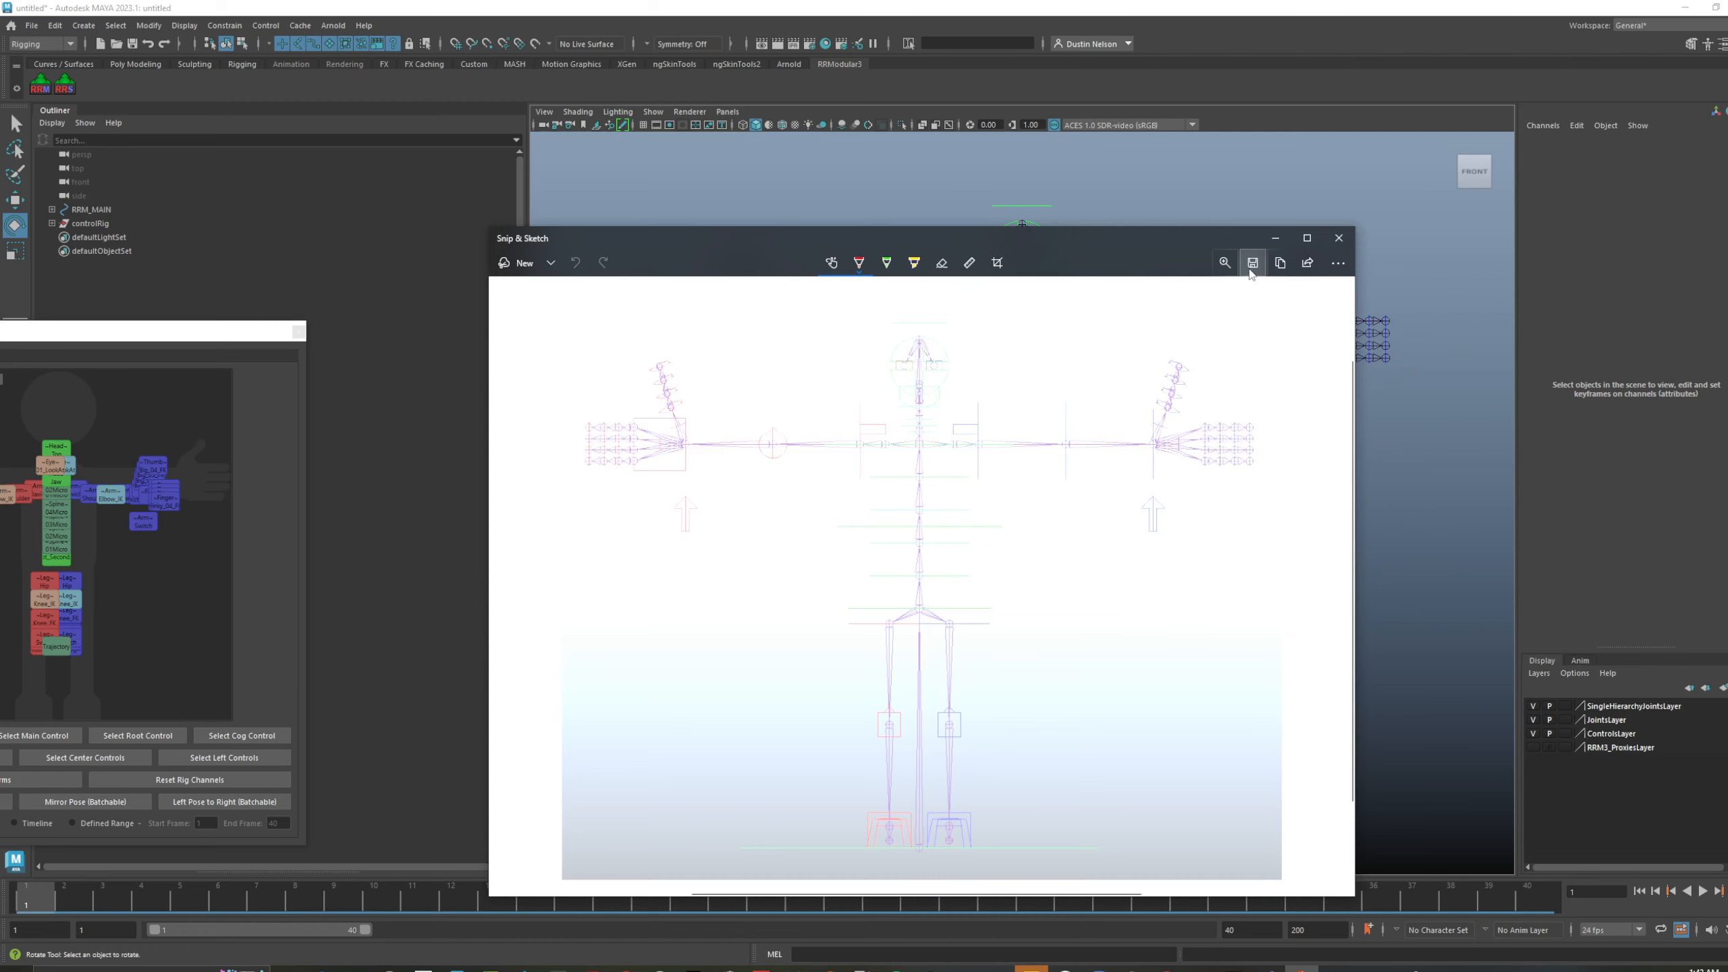
- Save the snip to the Desktop as demo_char_bg.png and close Snip & Sketch
mouse_move(1078, 246)
mouse_down()
mouse_move(1145, 227)
mouse_move(1088, 226)
mouse_up()
click(1178, 248)
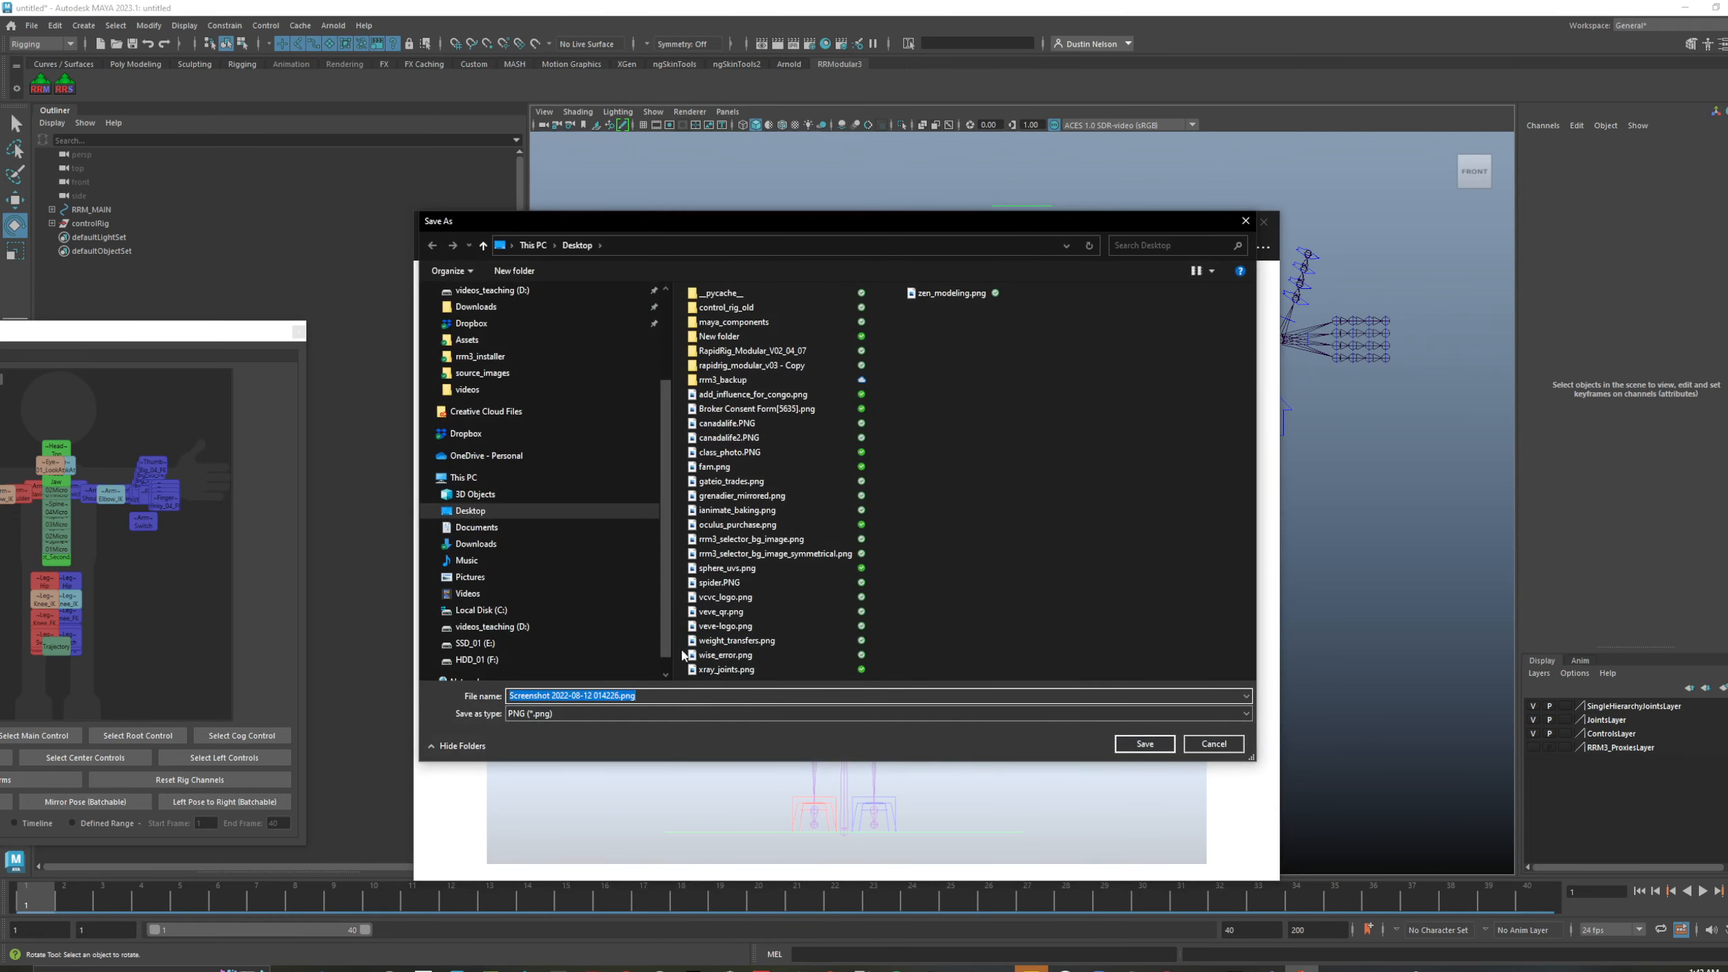
click(616, 695)
key(shift+Home)
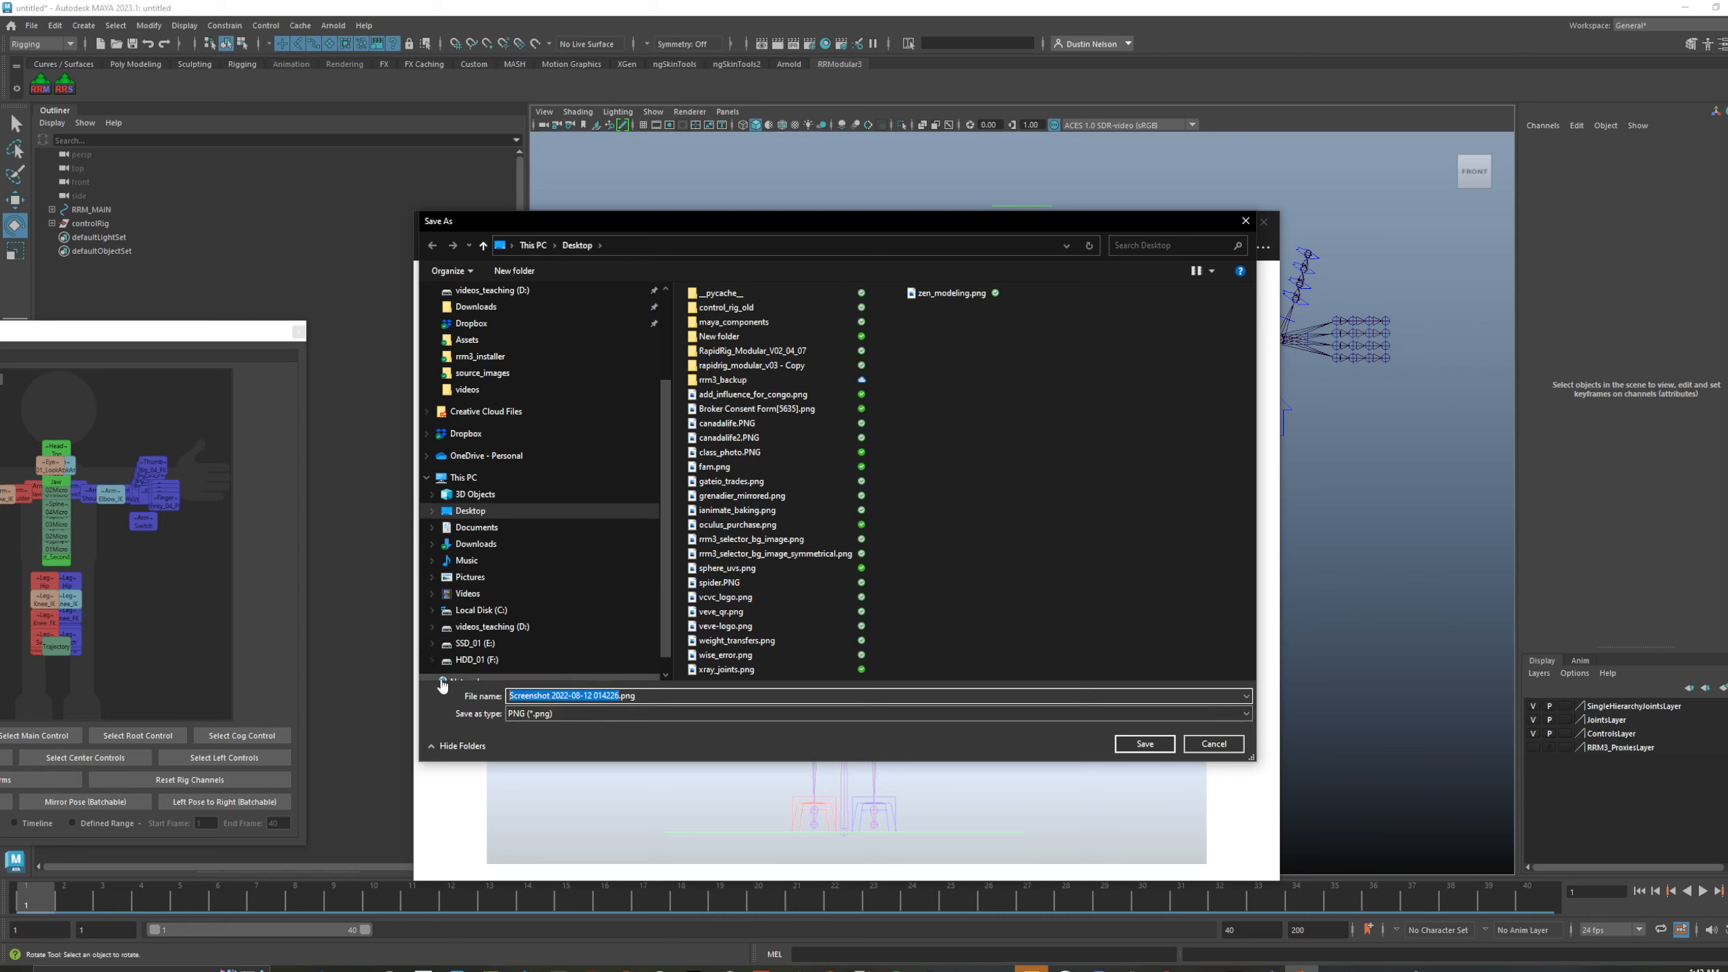
text(demo_char_bg)
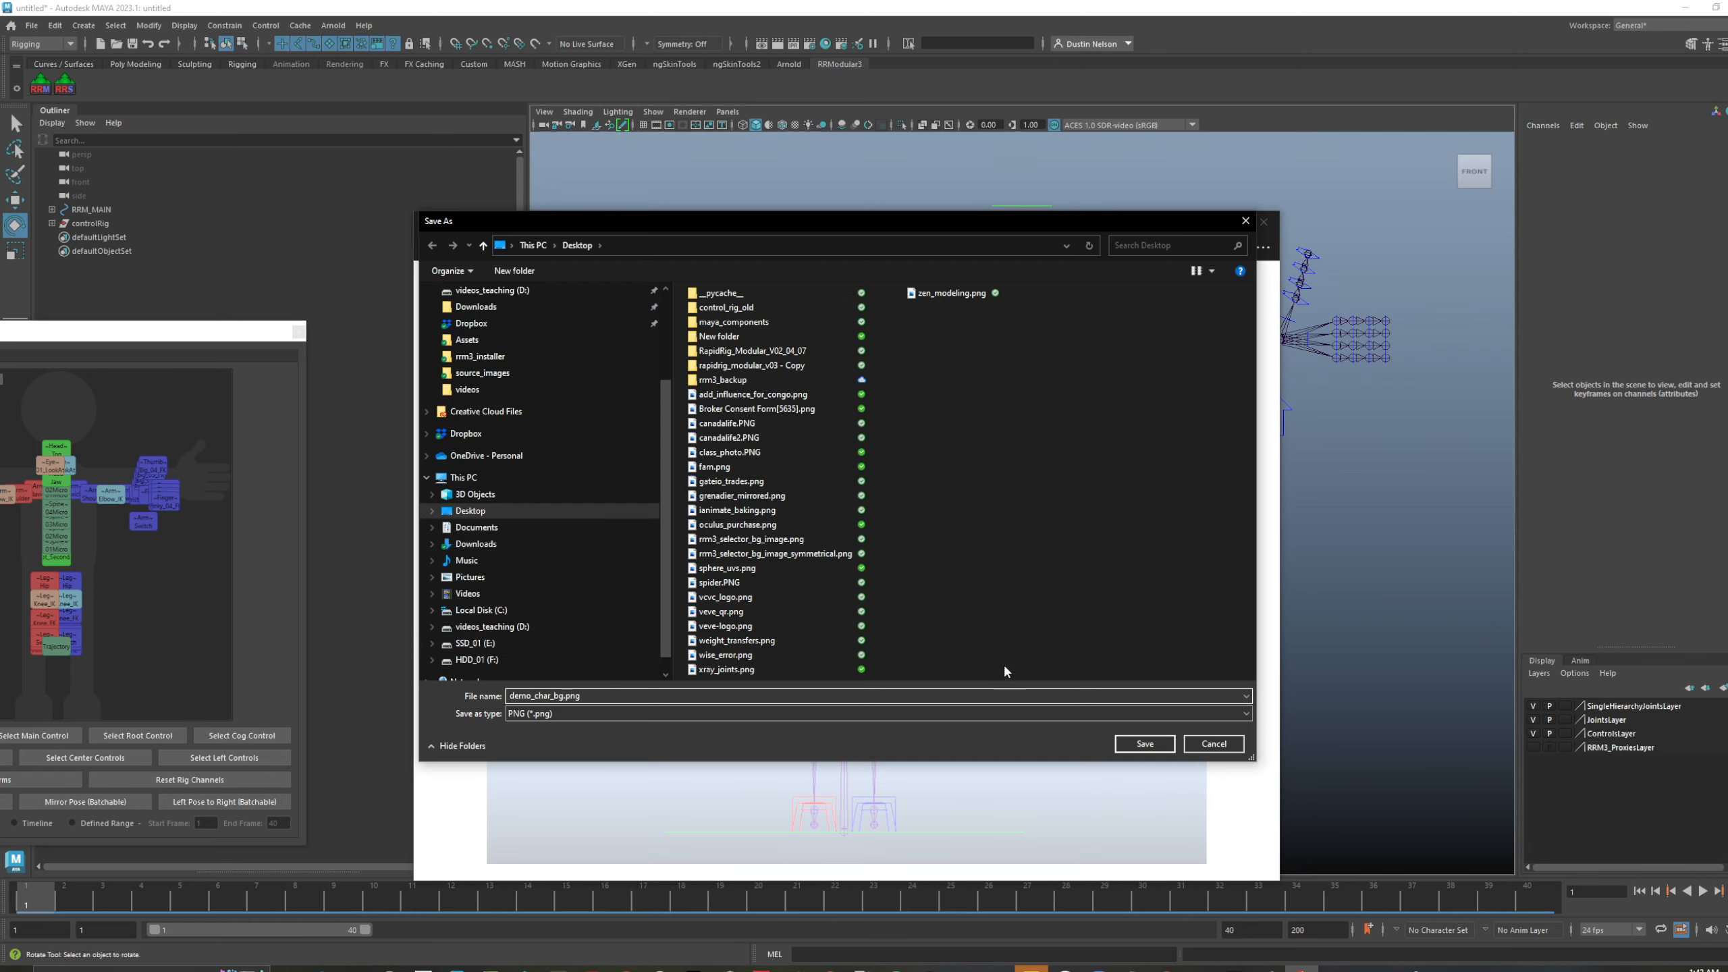
click(1144, 743)
click(1201, 96)
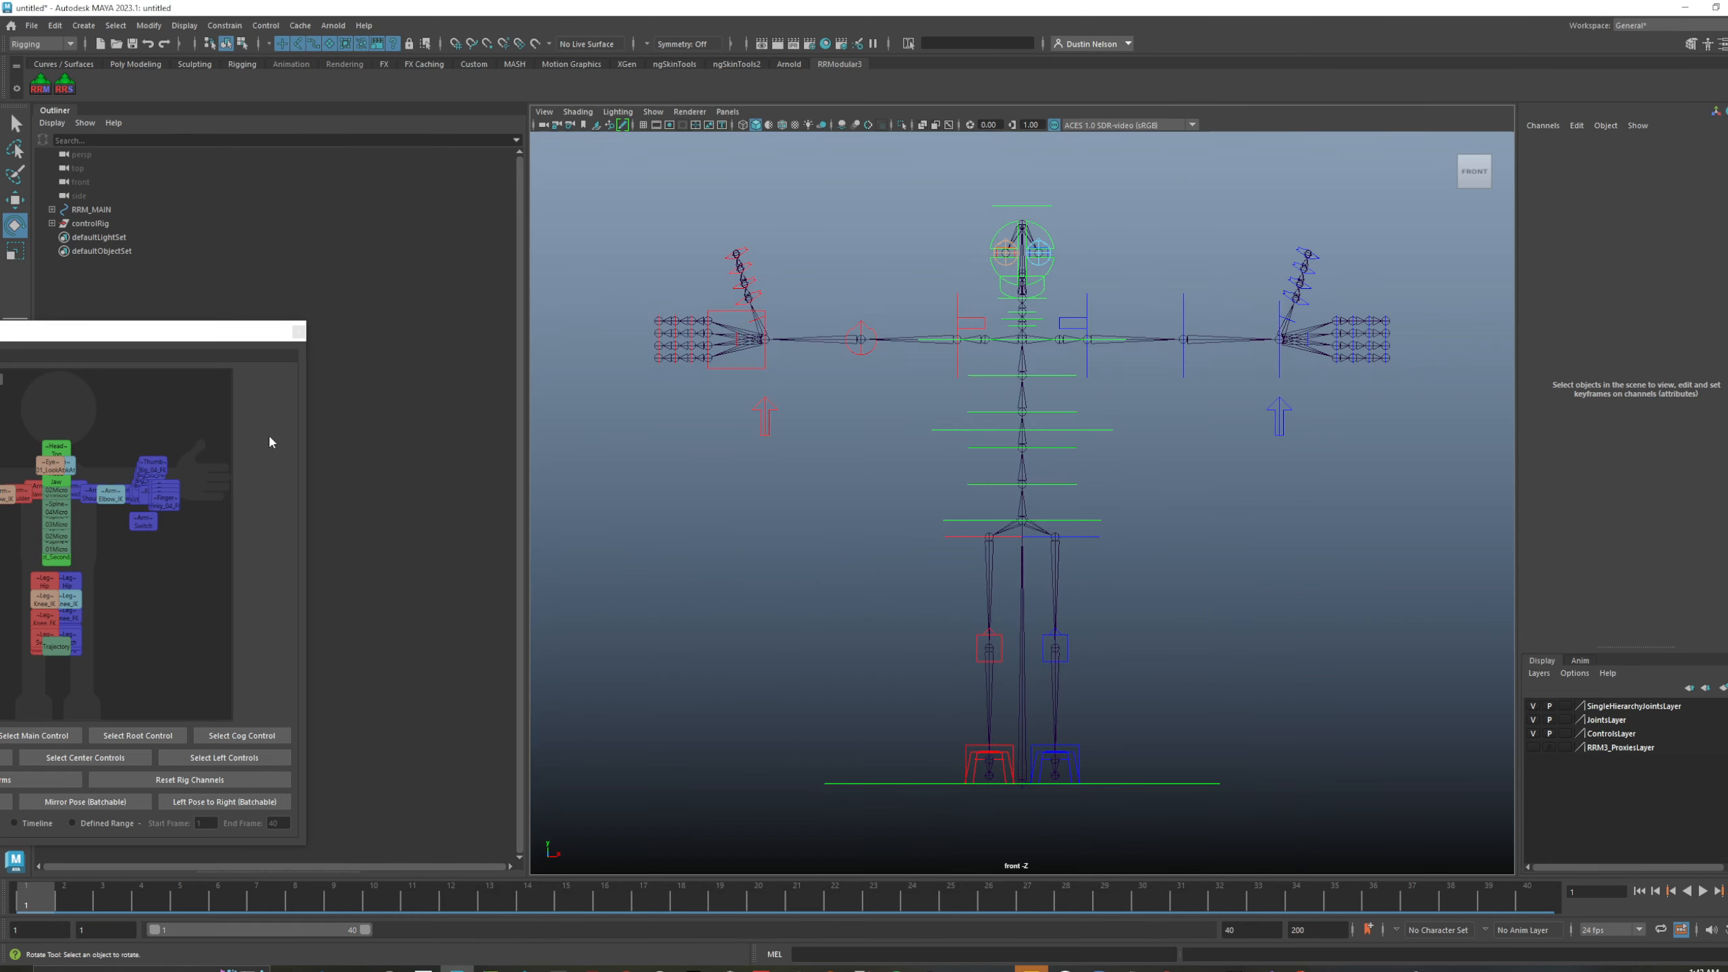
- Set demo_char_bg.png from the Desktop as the selector's background image and reposition the enlarged selector window
drag(205, 352, 1166, 228)
right_click(1147, 281)
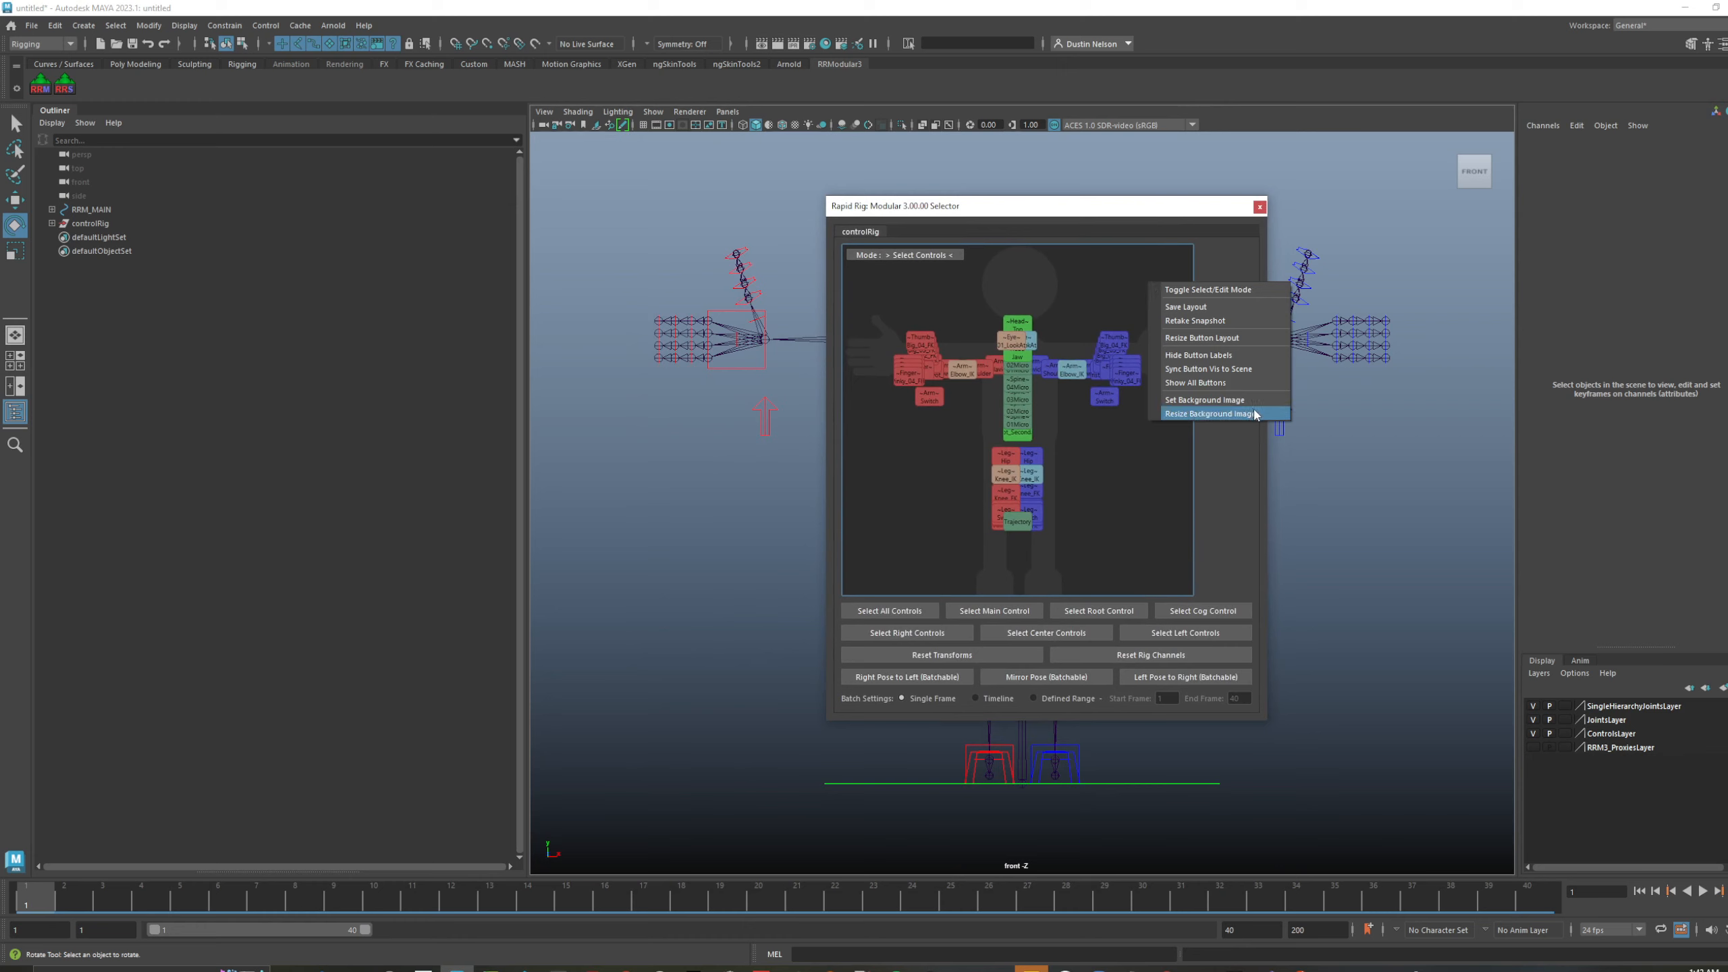
click(1205, 400)
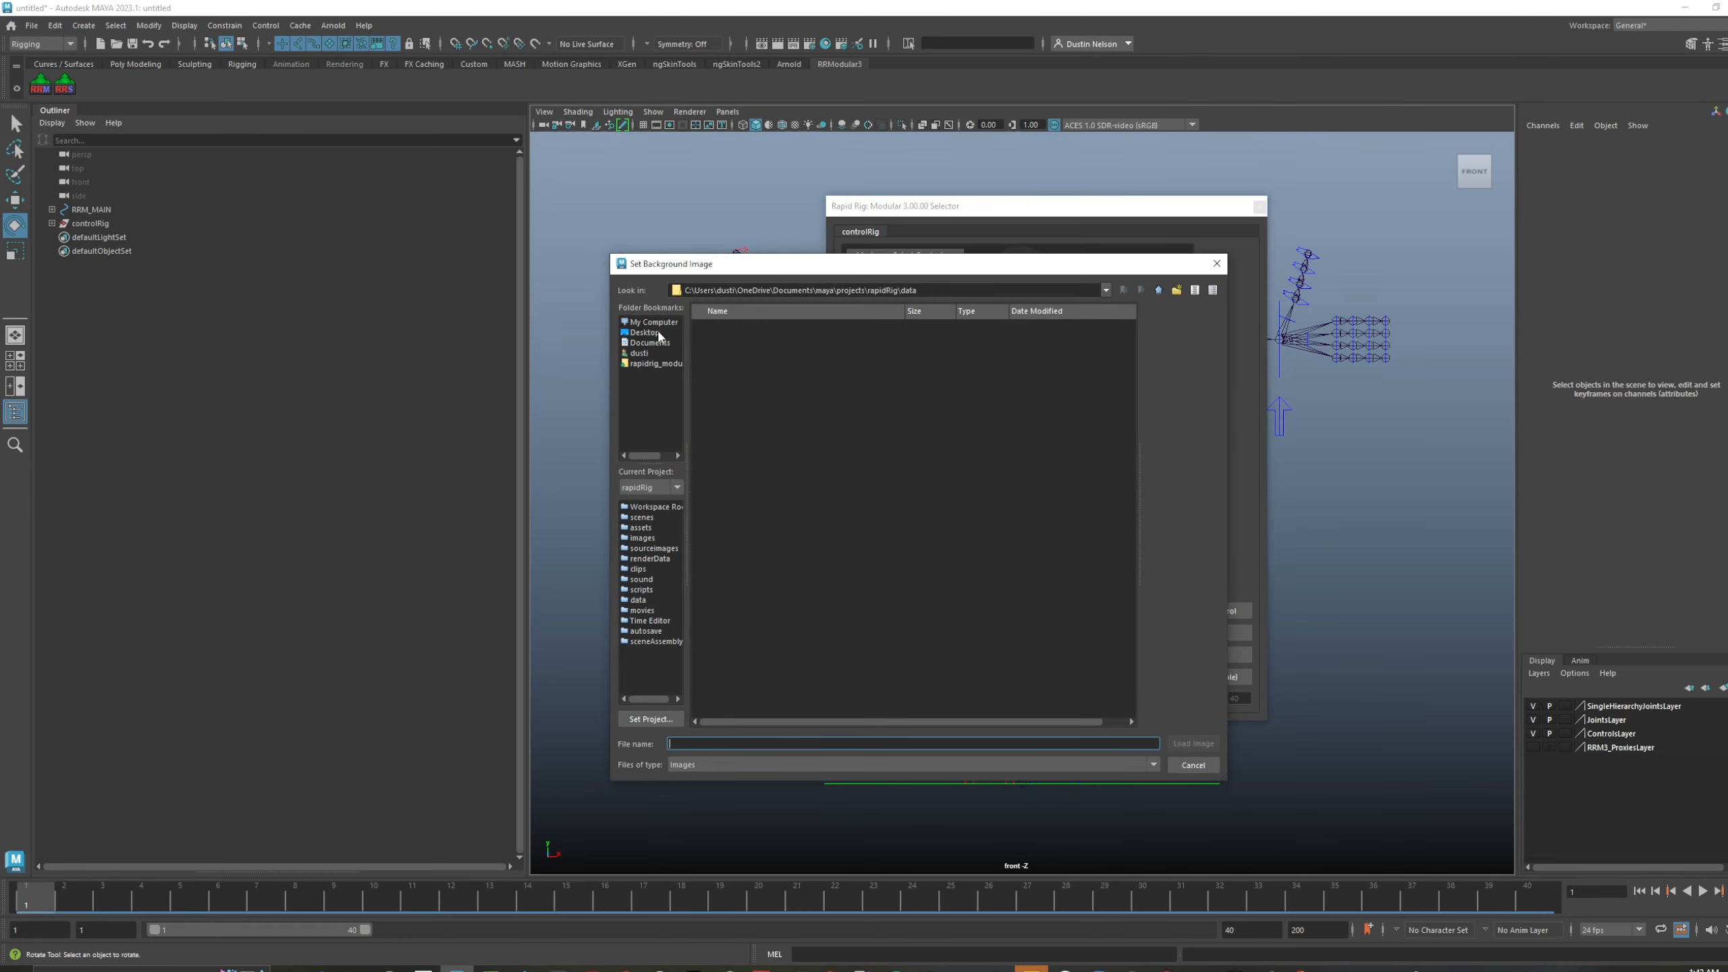
click(655, 333)
double_click(765, 332)
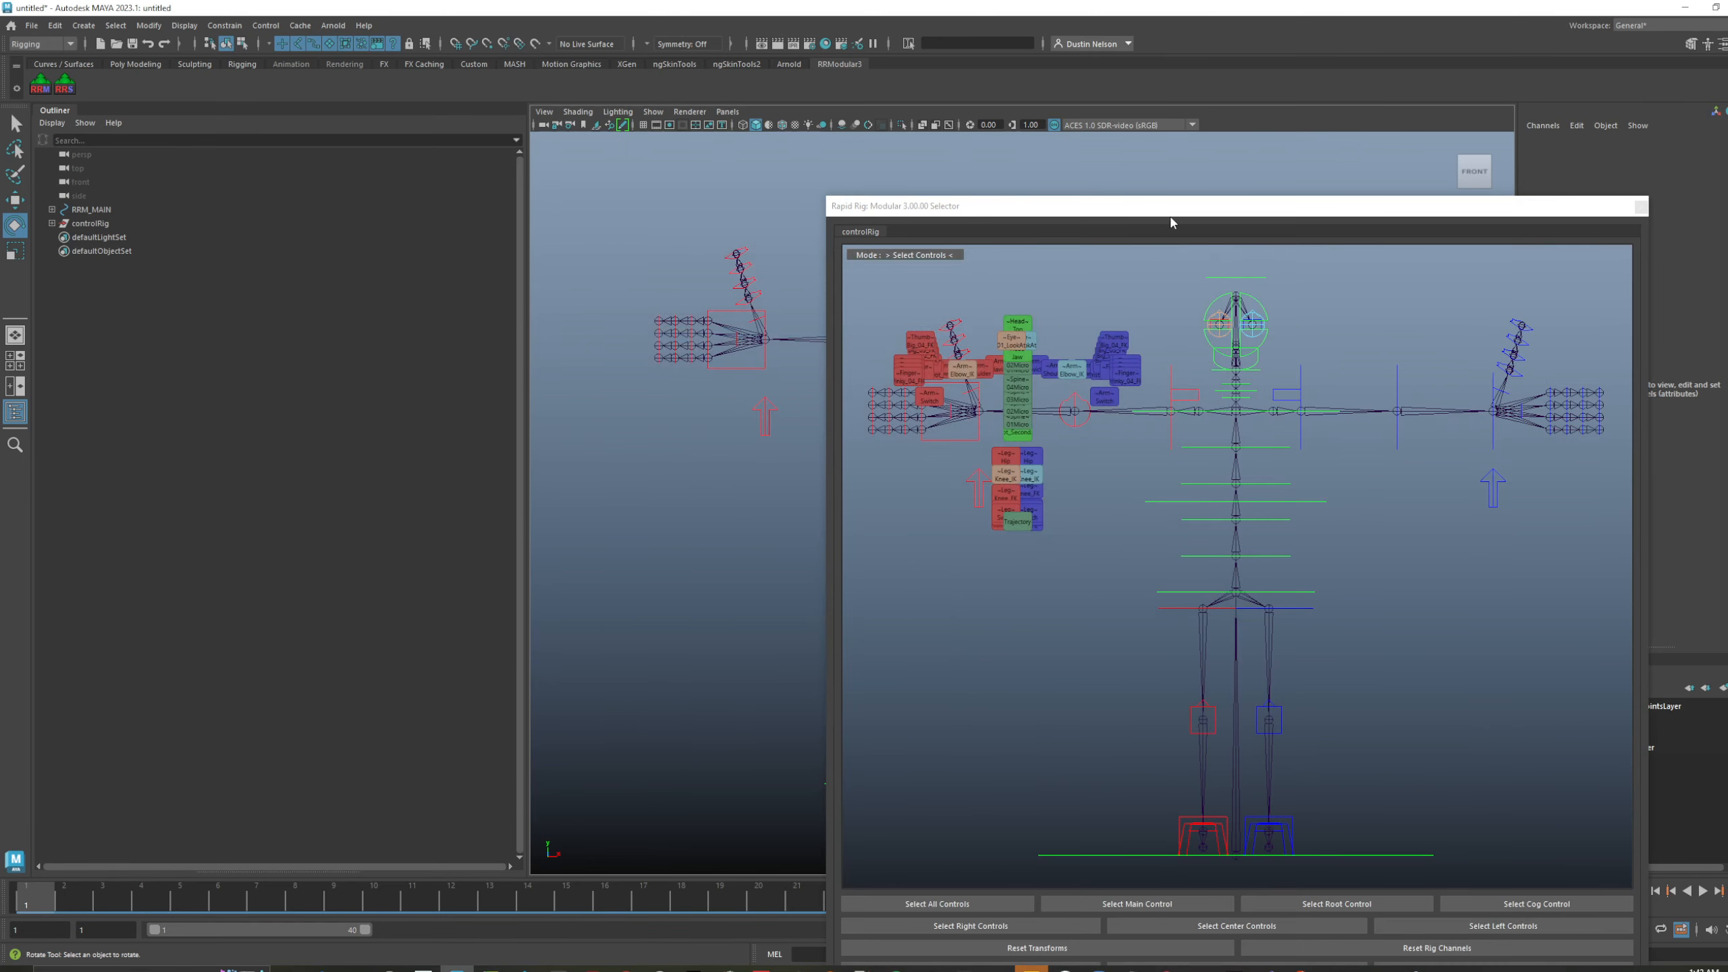
drag(1171, 211, 646, 91)
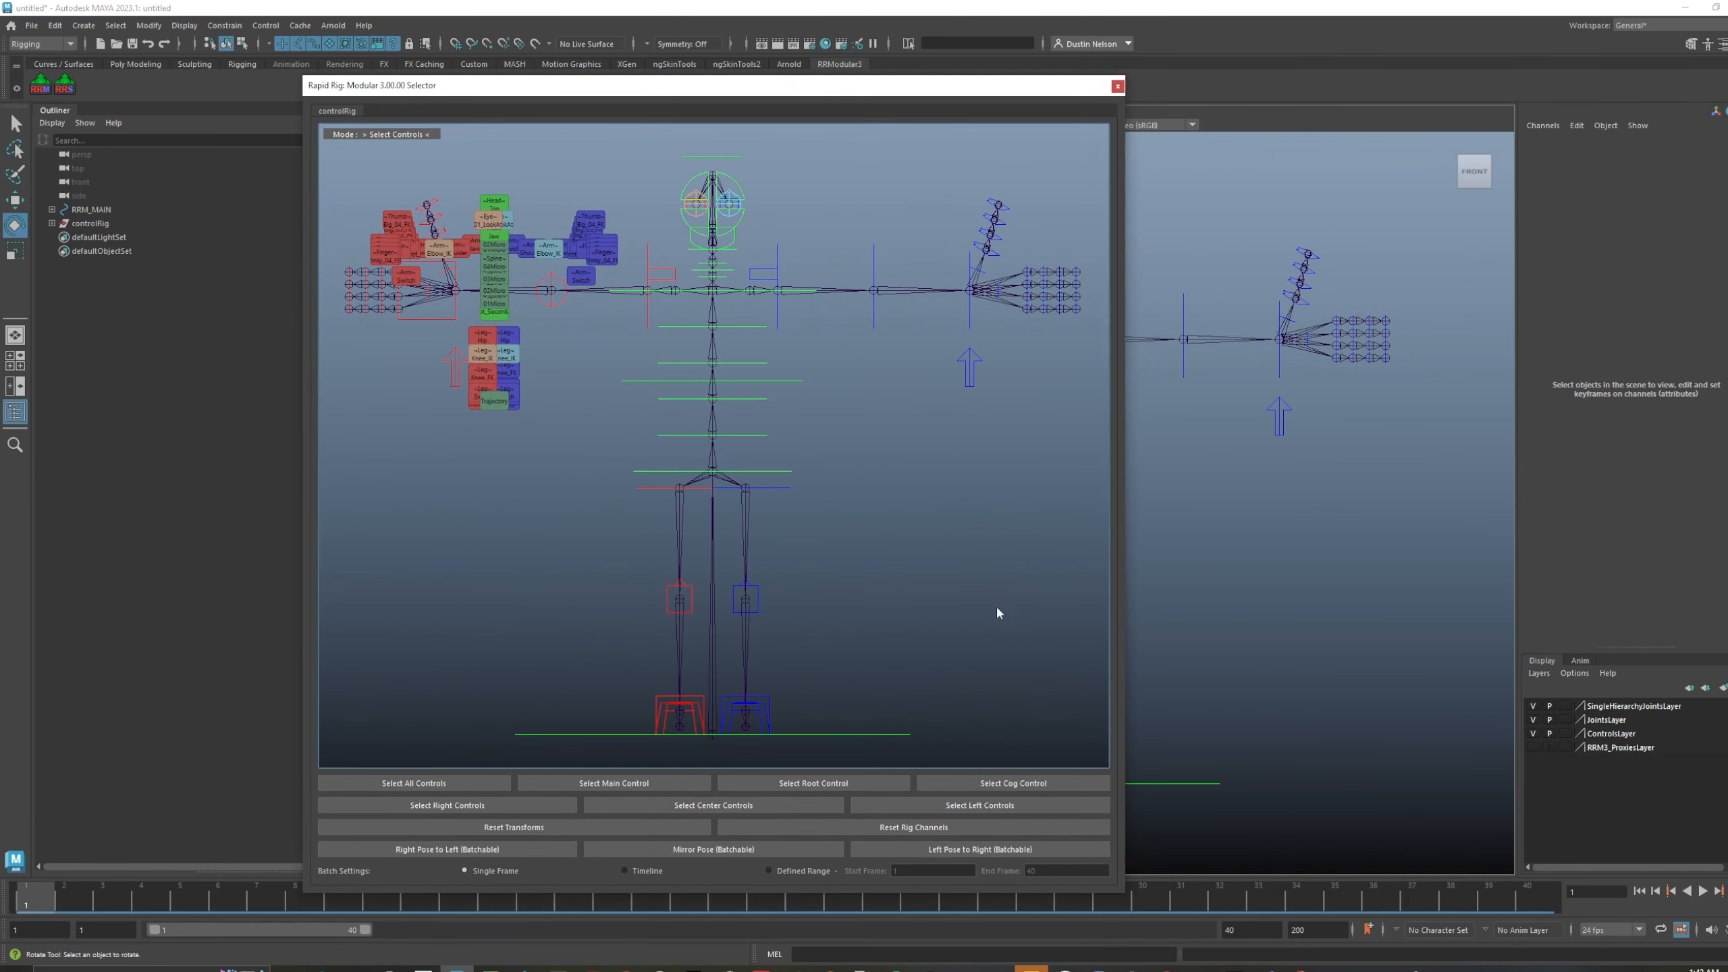
mouse_move(1123, 897)
mouse_down()
mouse_move(1234, 933)
mouse_move(1123, 897)
mouse_up()
- Resize the selector's background image to 80%, keeping button positions adjusted to match
right_click(835, 425)
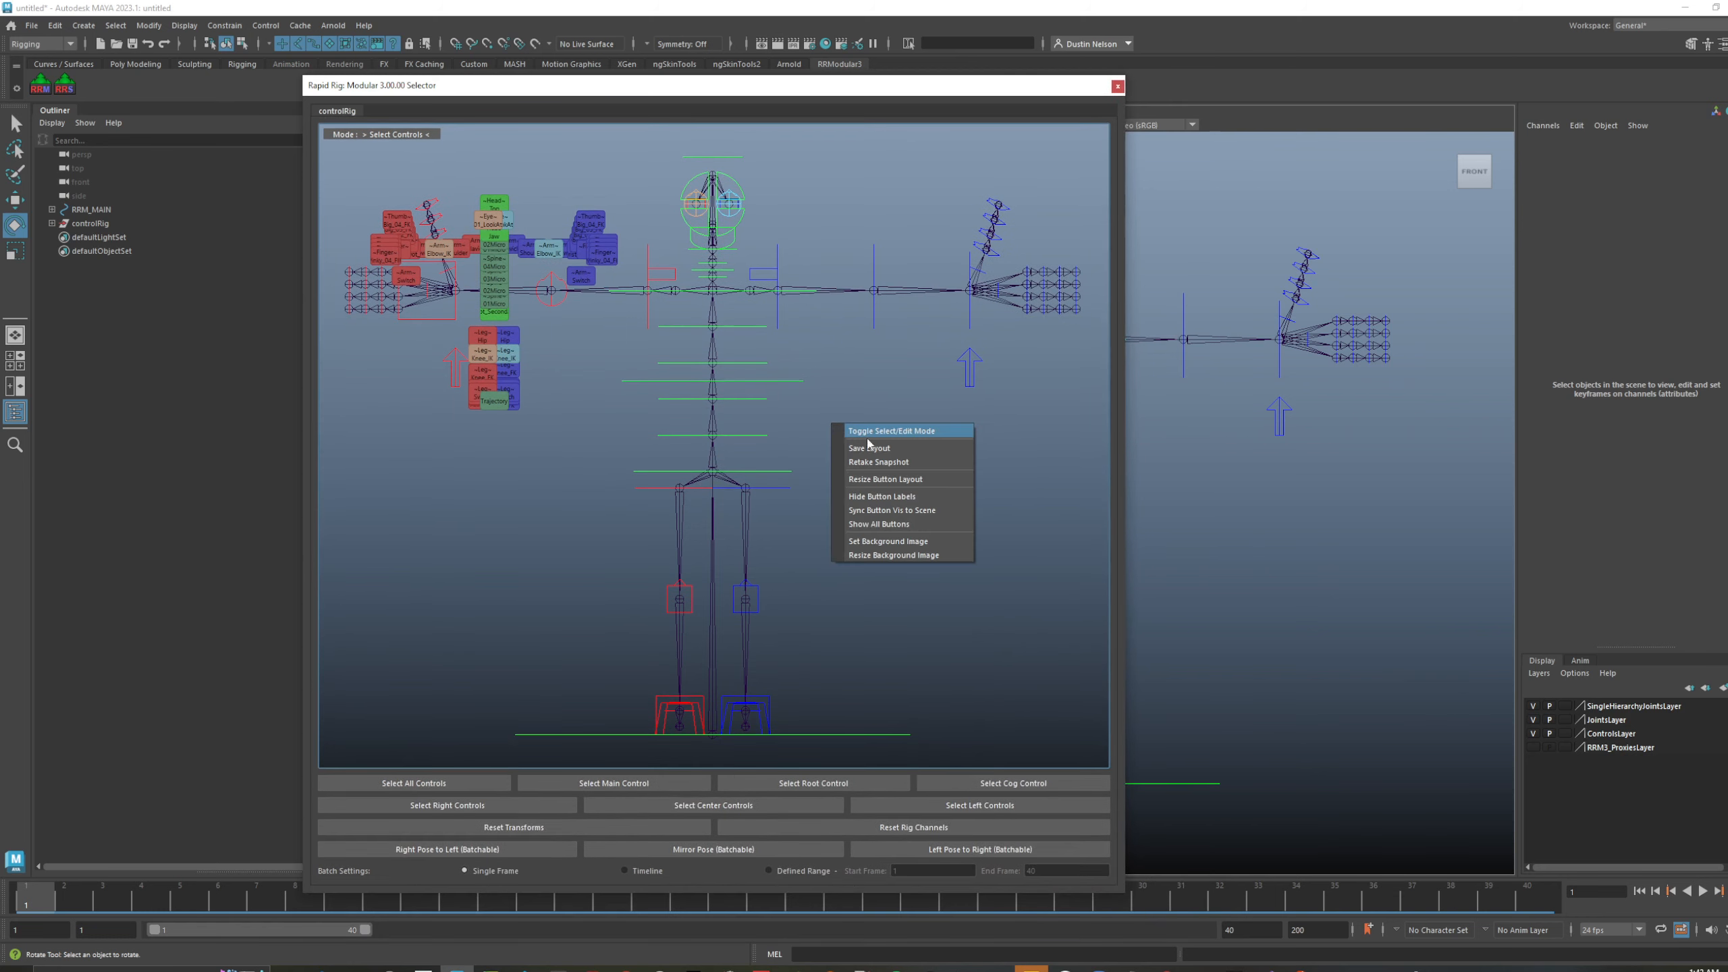
click(922, 557)
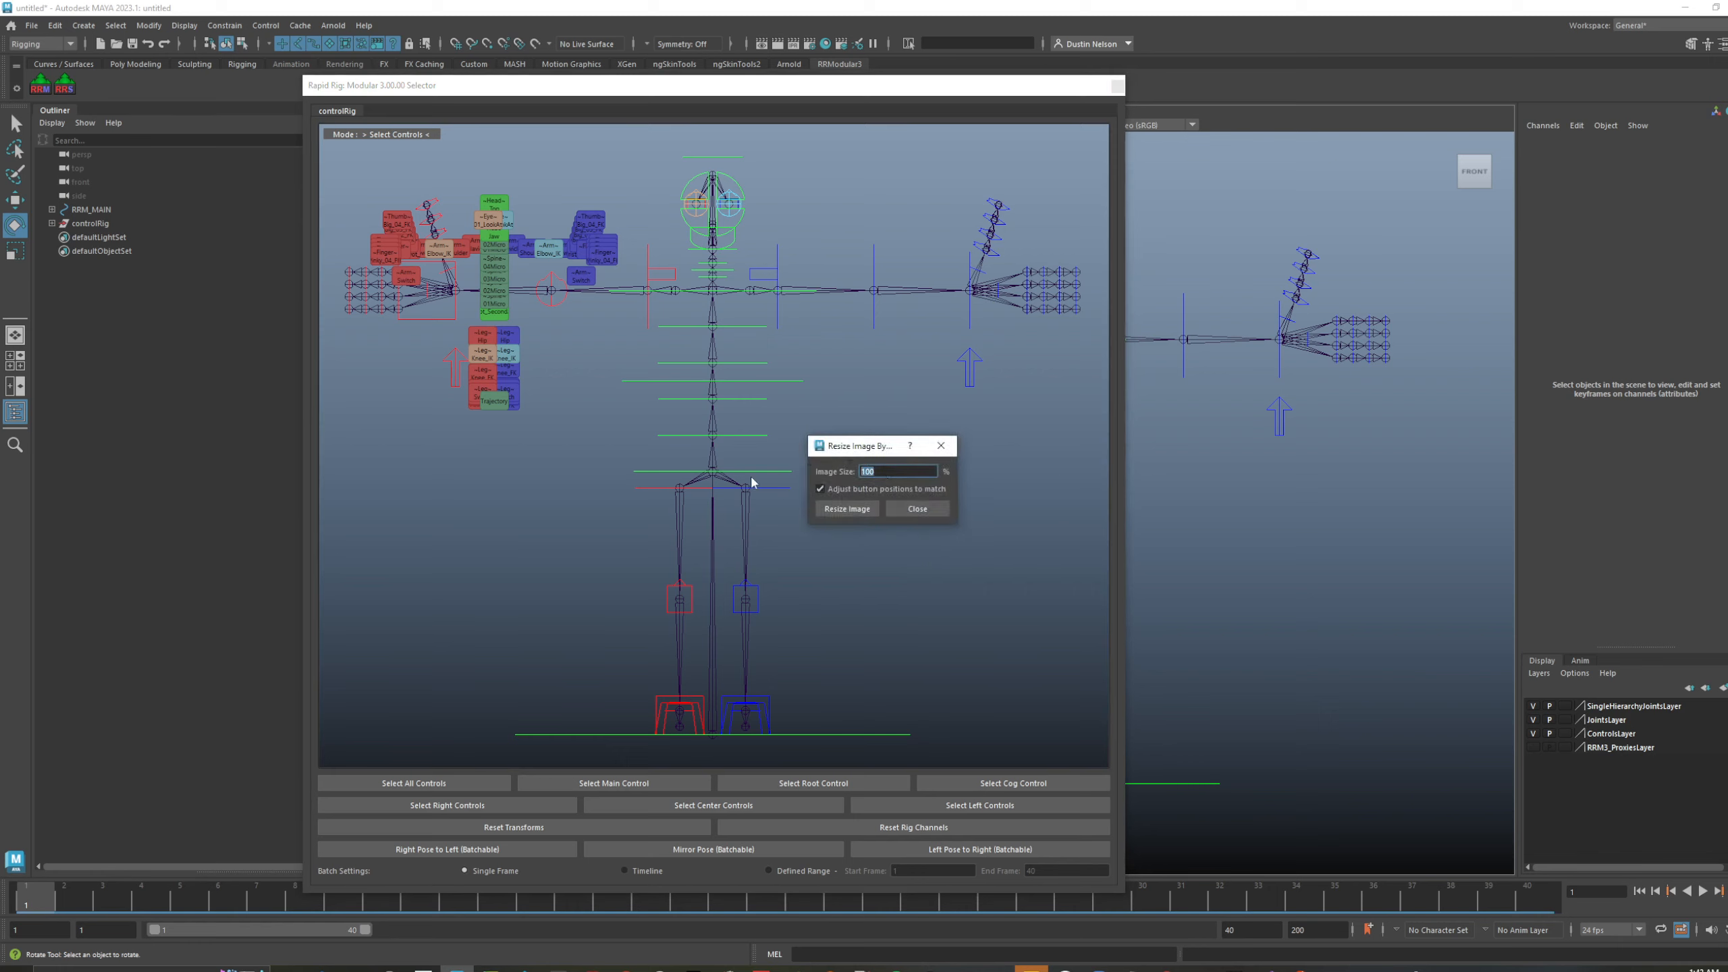
text(80)
click(867, 511)
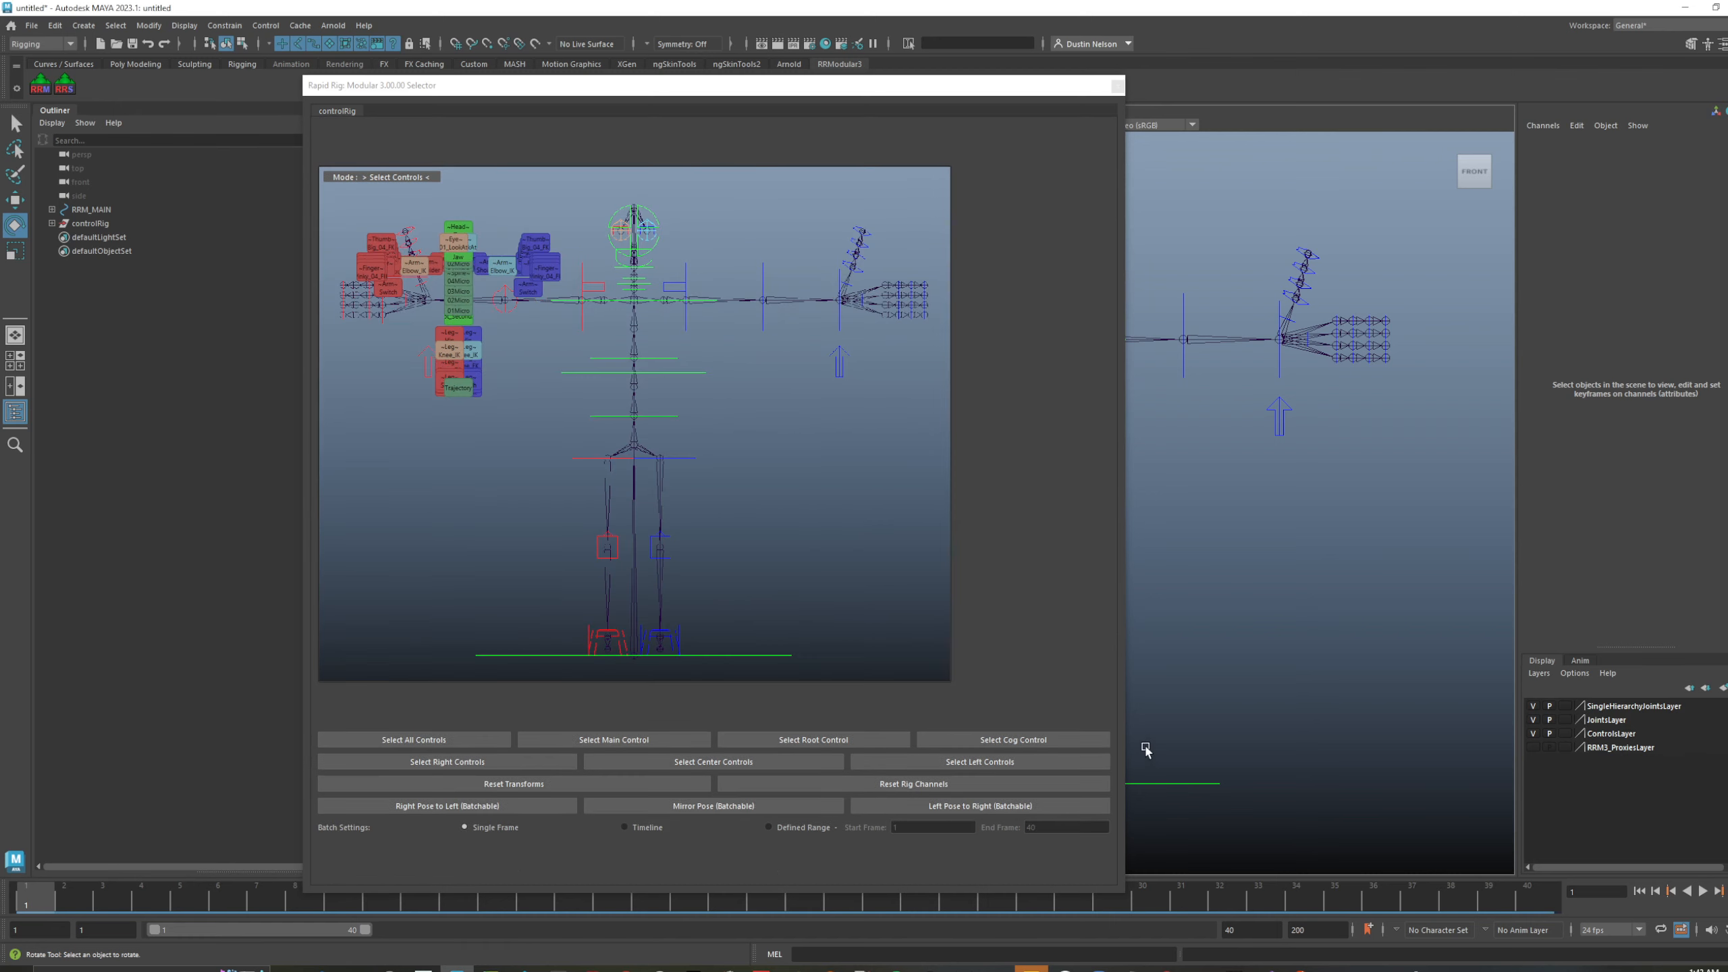
- Shrink the selector window and reduce its background image by another 80%, keeping the button positions adjusted to match
drag(1121, 714, 730, 673)
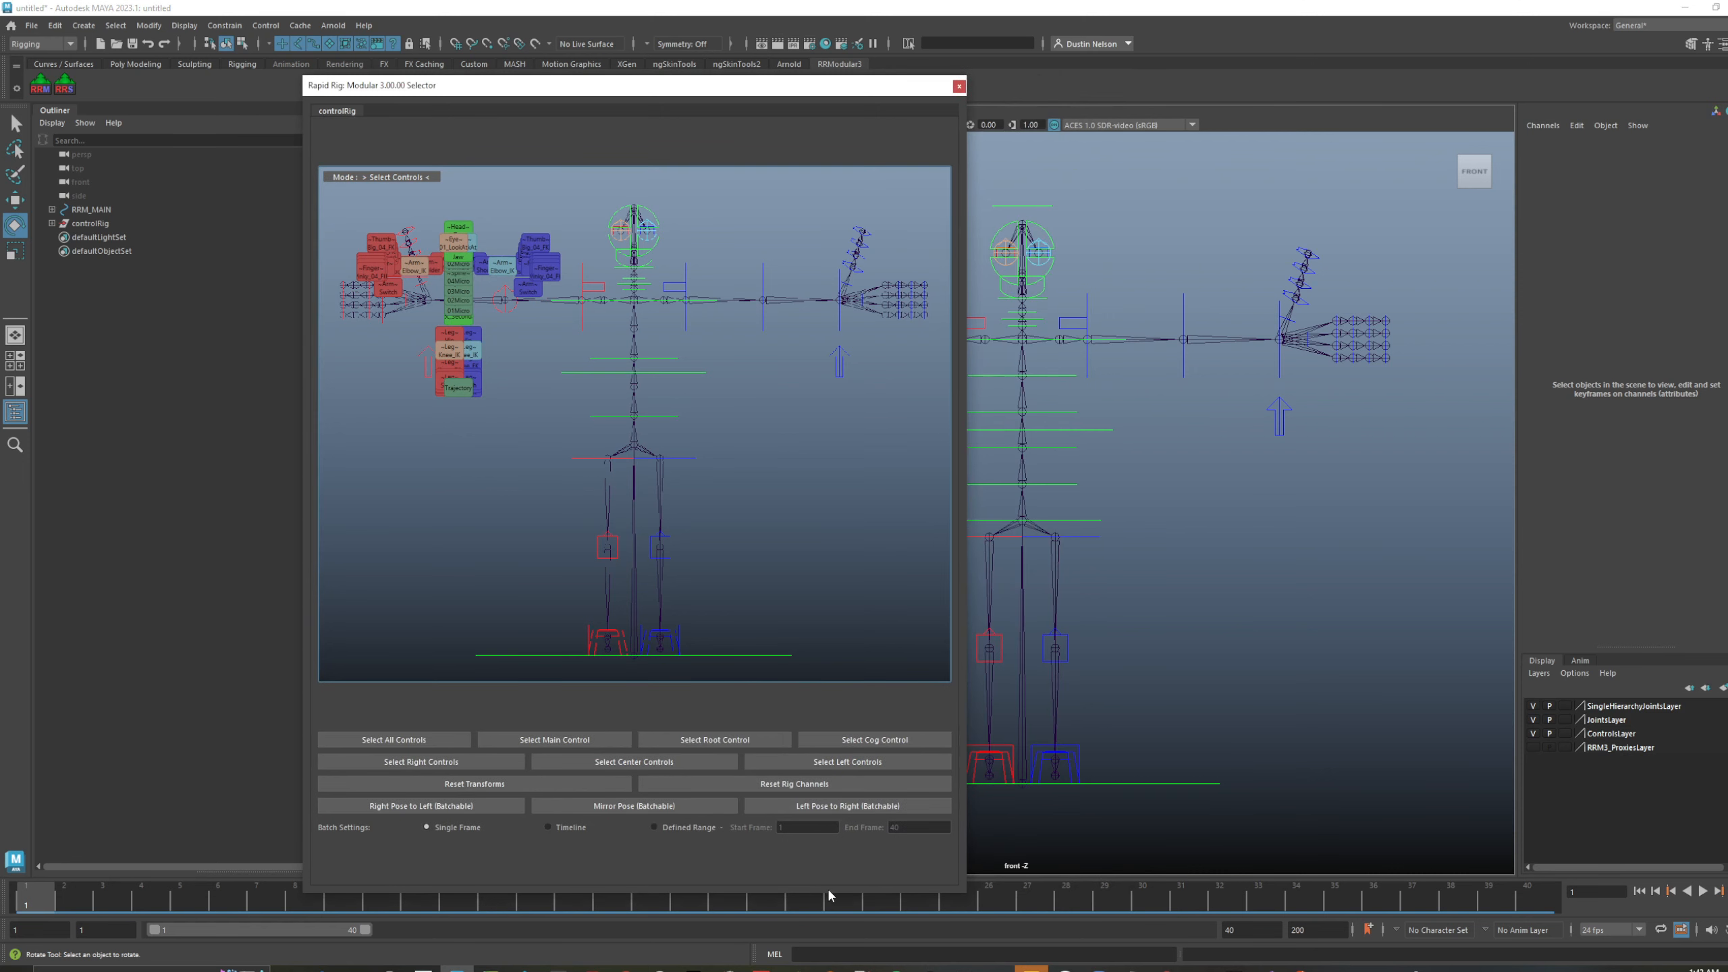
drag(836, 893, 837, 767)
right_click(773, 464)
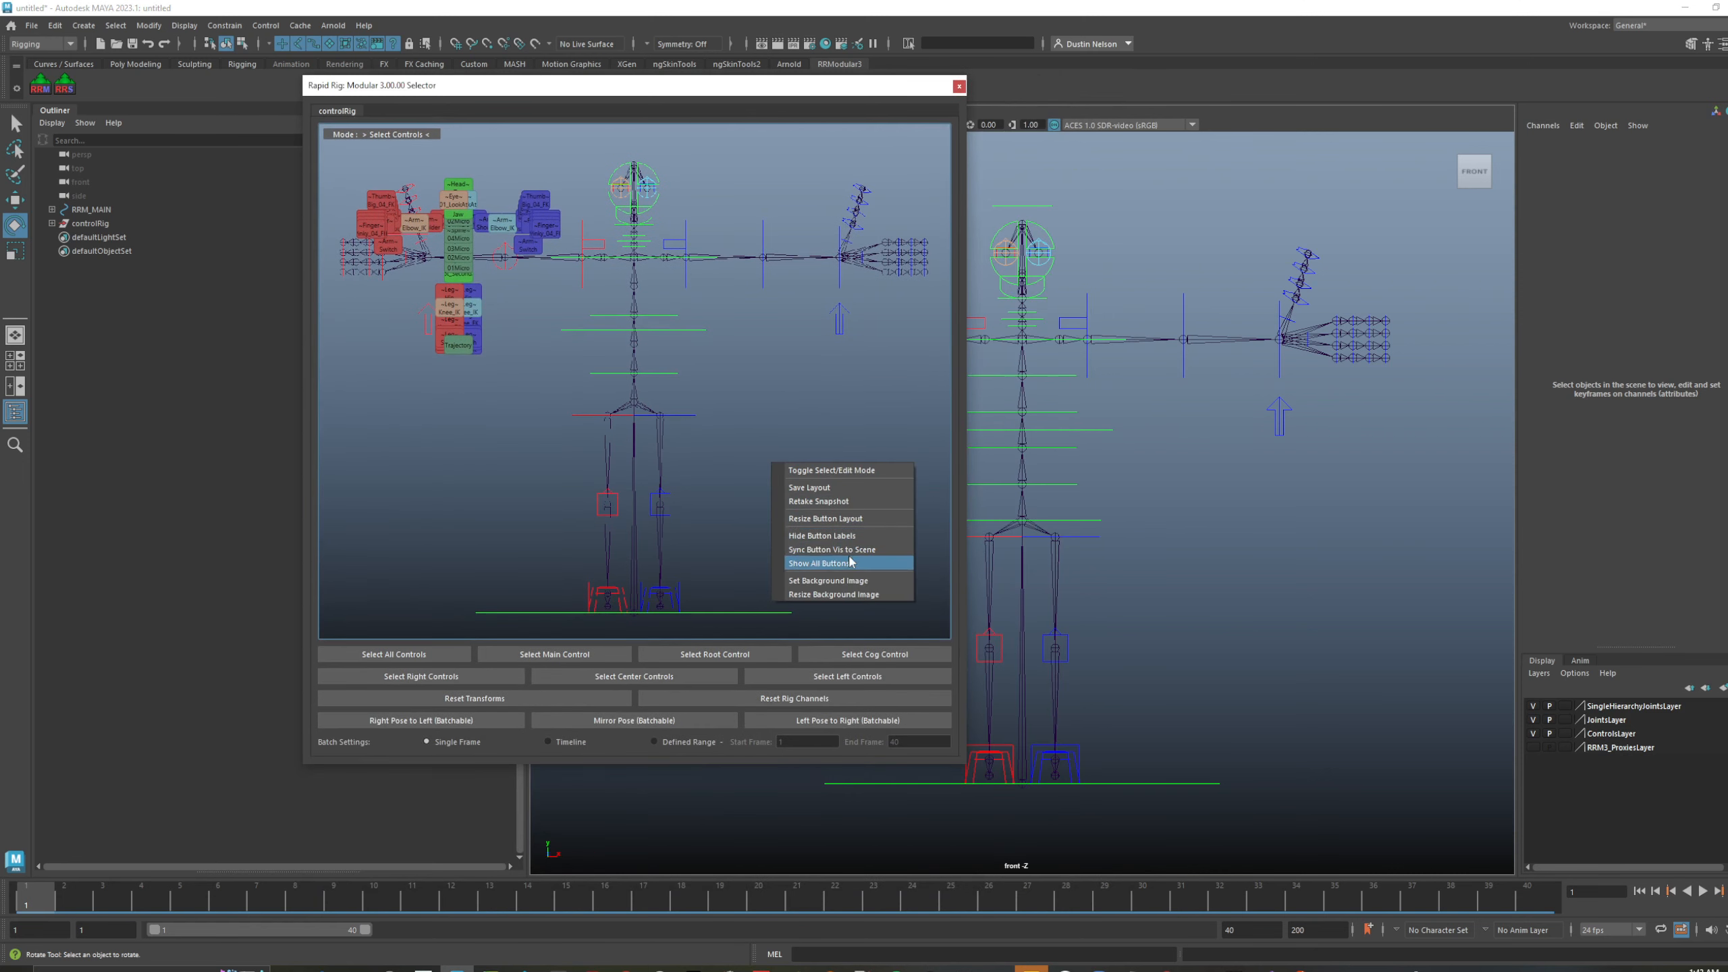
click(856, 595)
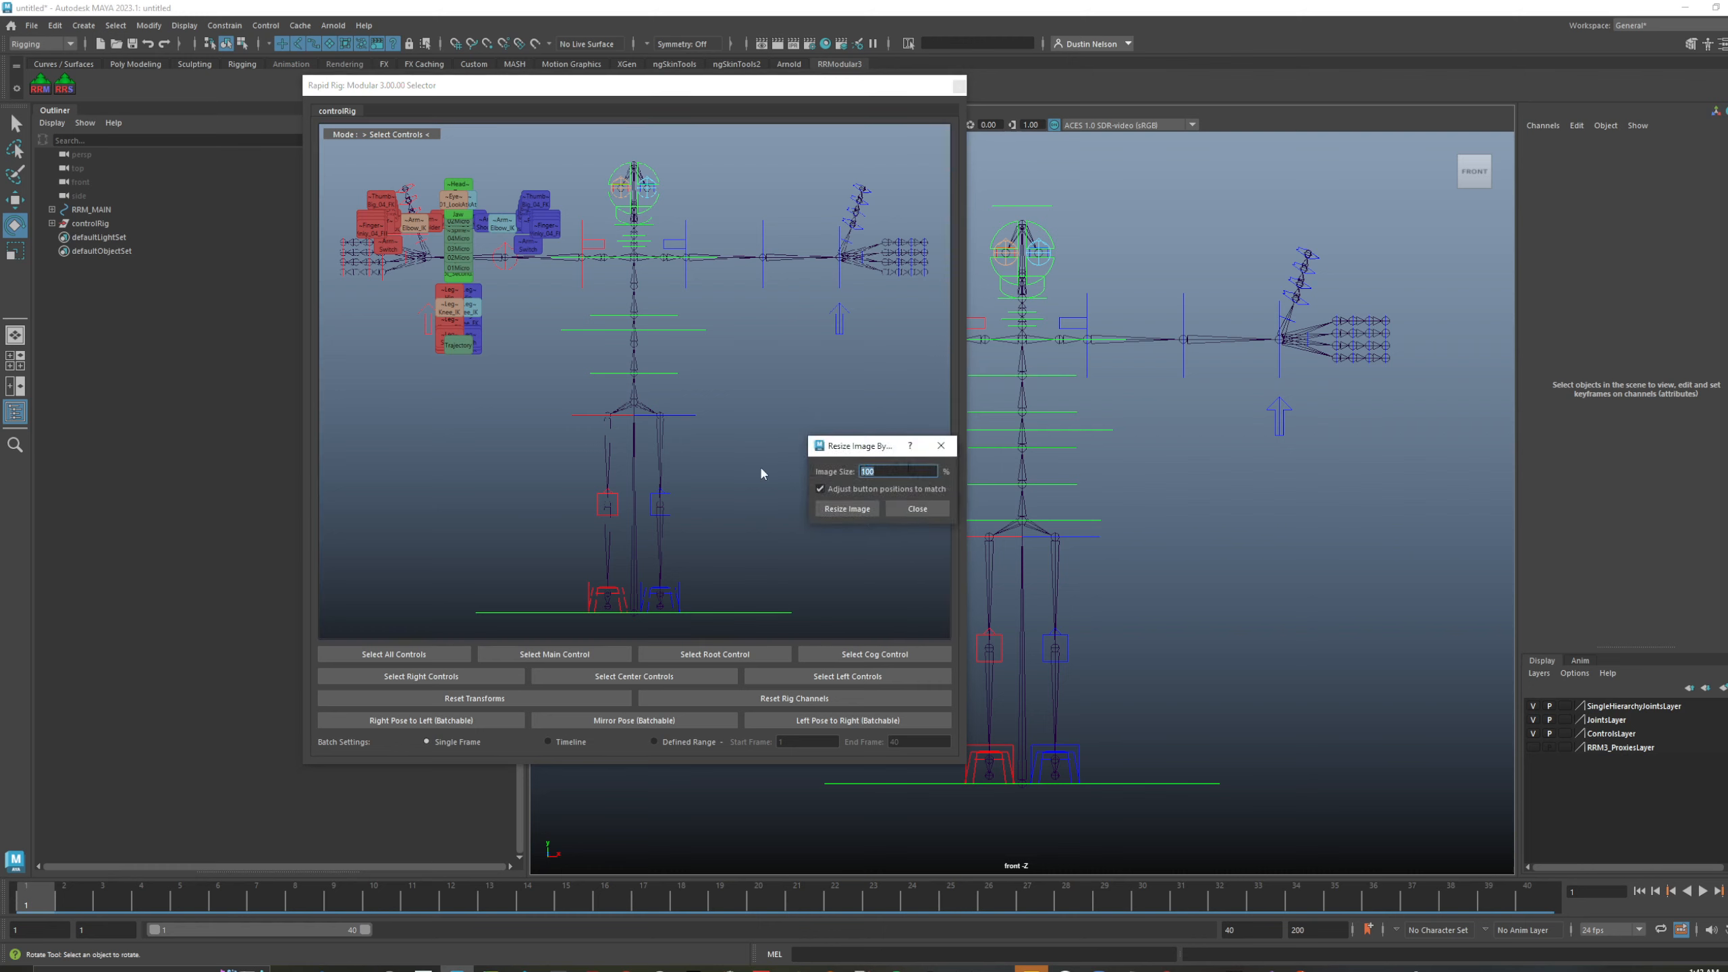
text(80)
click(848, 510)
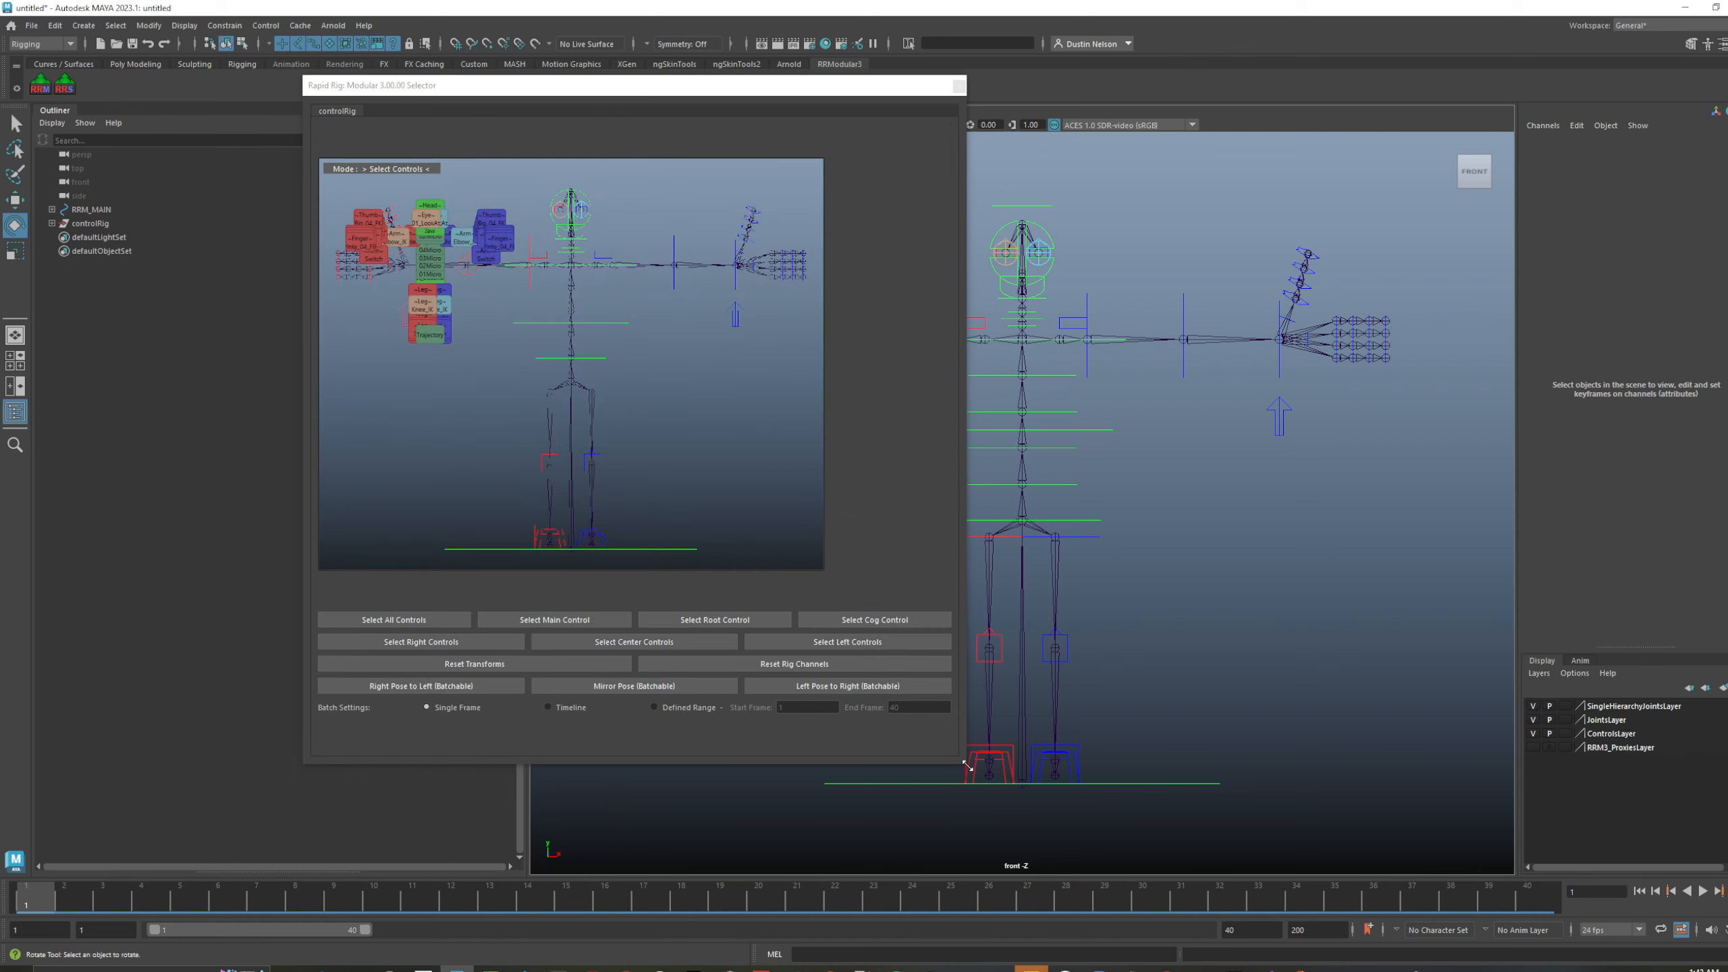
- Fit the selector window around the smaller background, reposition it, and retake the snapshot to regenerate the button layout
drag(966, 765, 615, 635)
drag(637, 87, 836, 143)
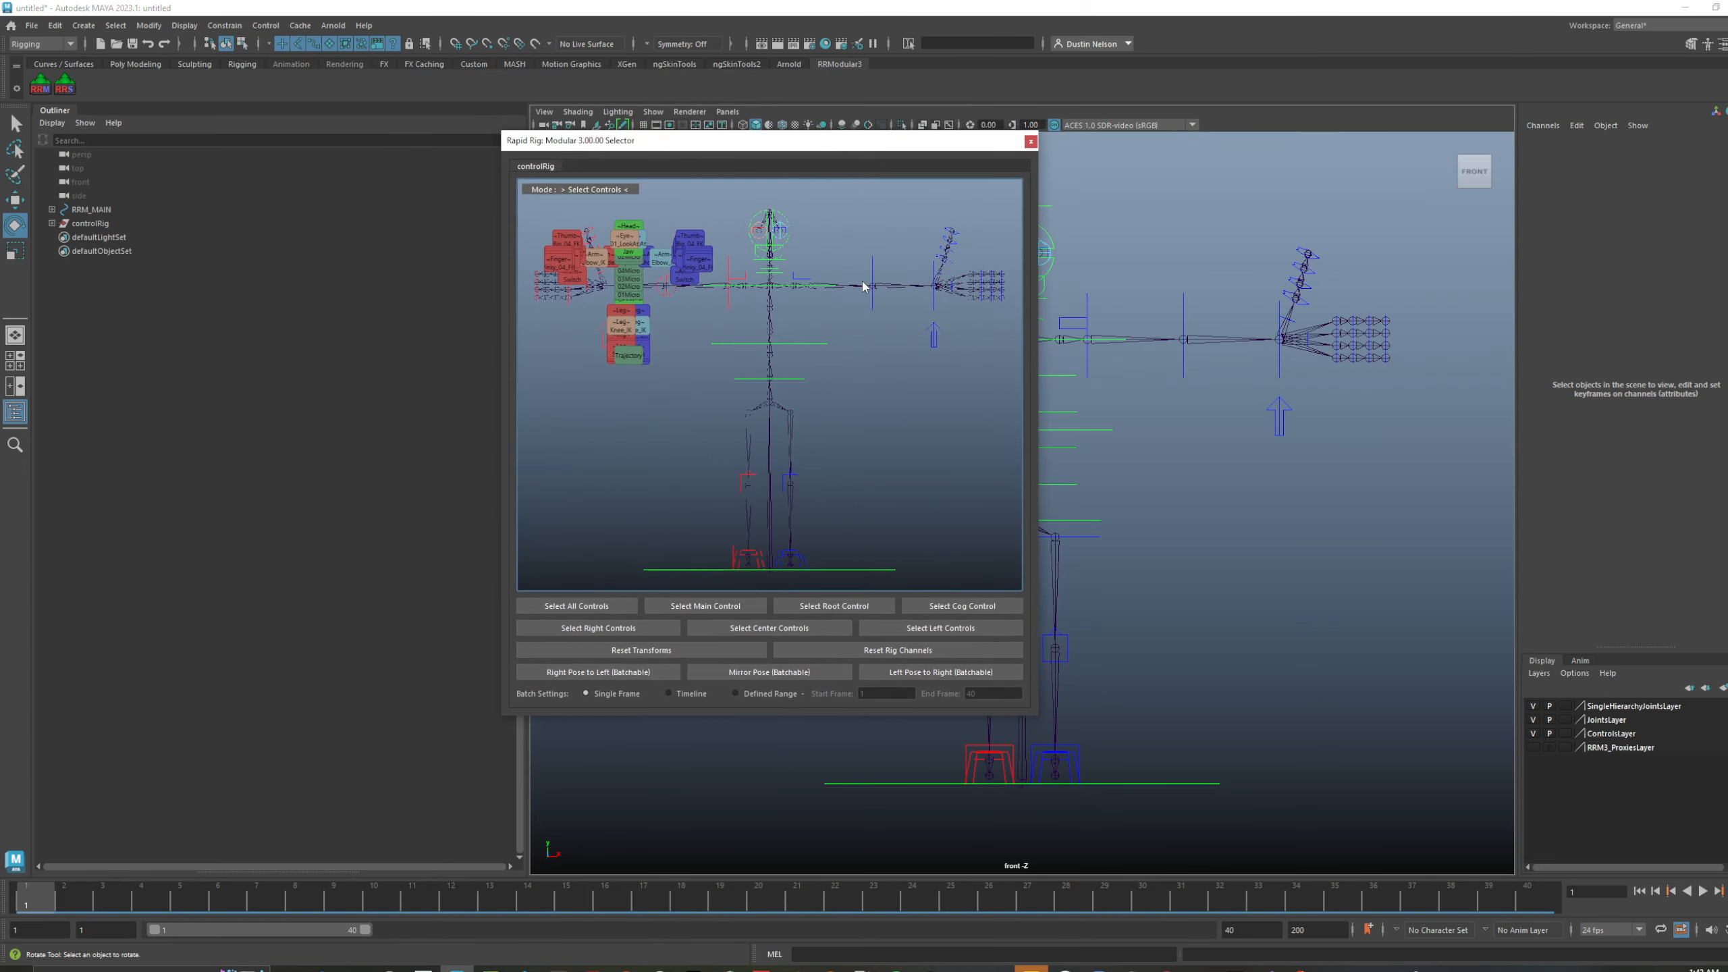
right_click(861, 280)
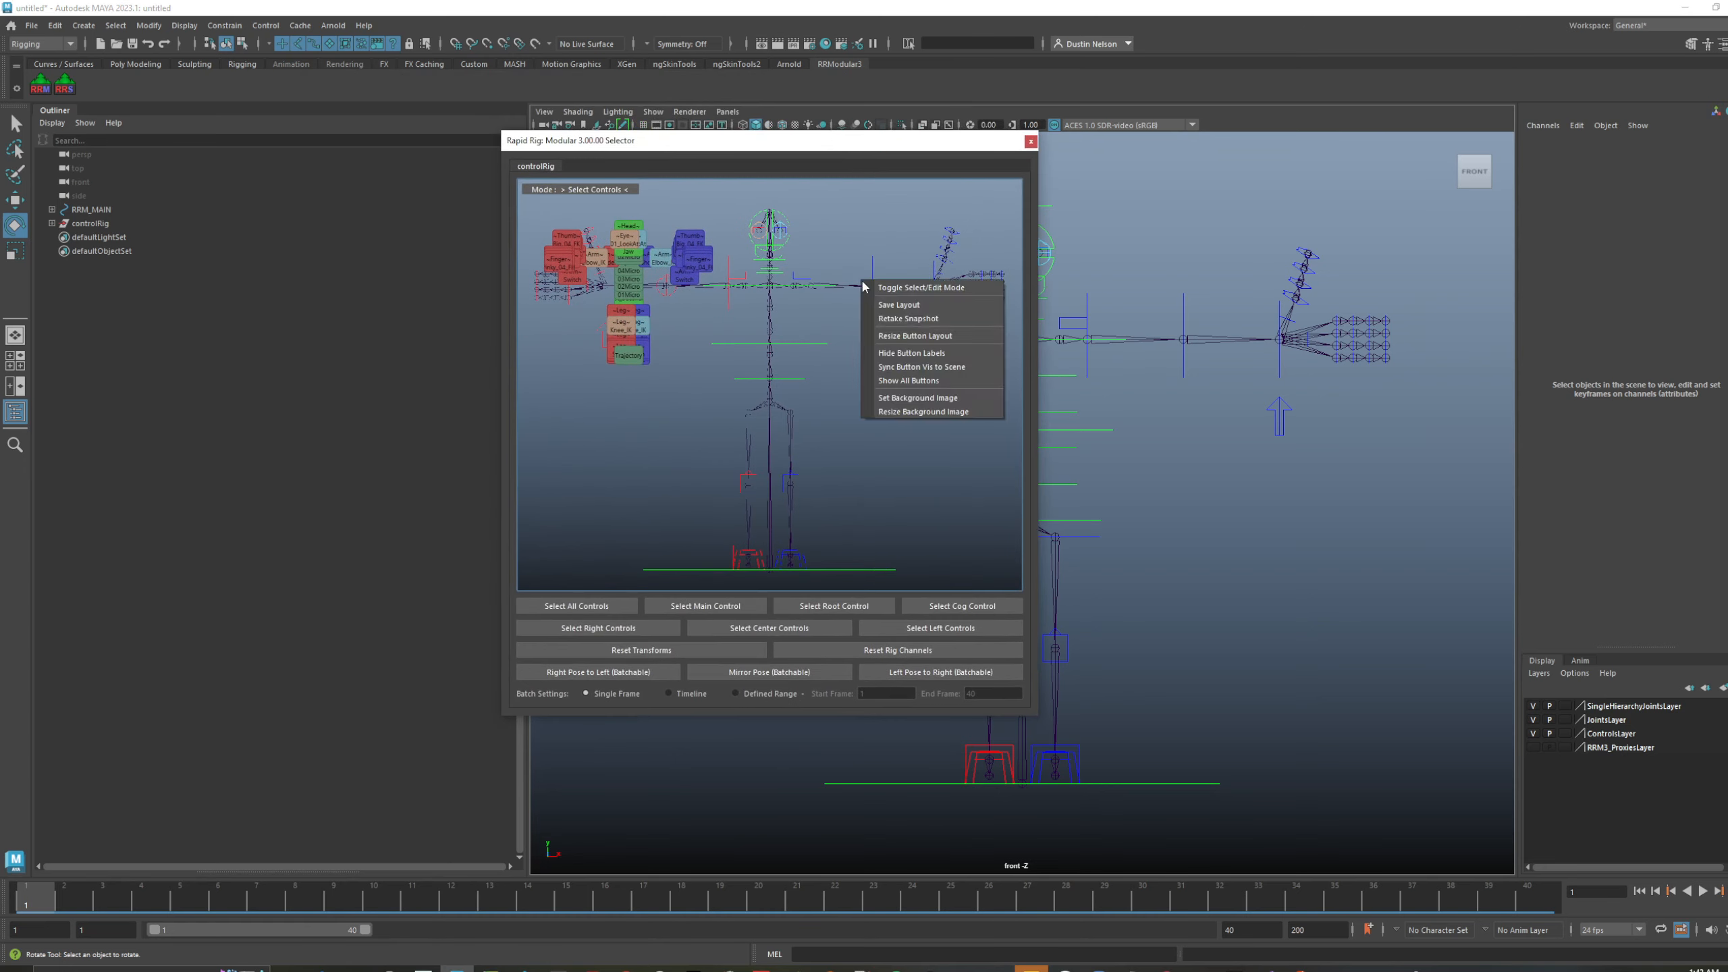
click(939, 320)
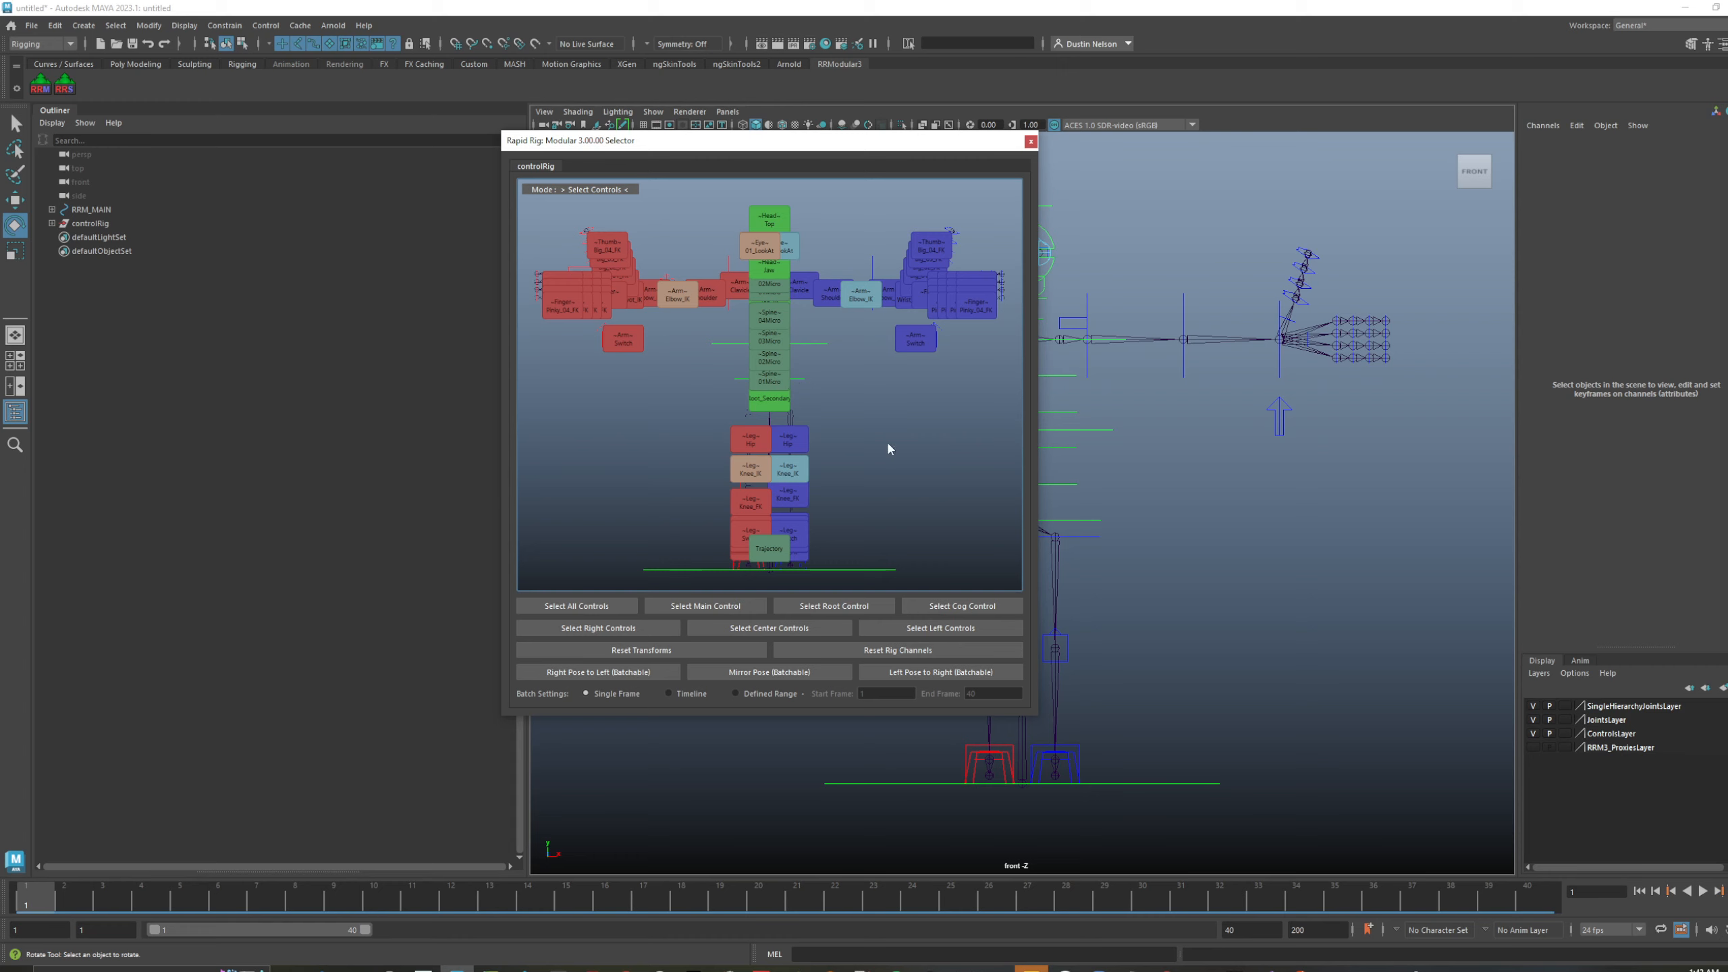
- Select the right-hand finger controls through their selector buttons in Select Controls mode and clear the selection
right_click(967, 225)
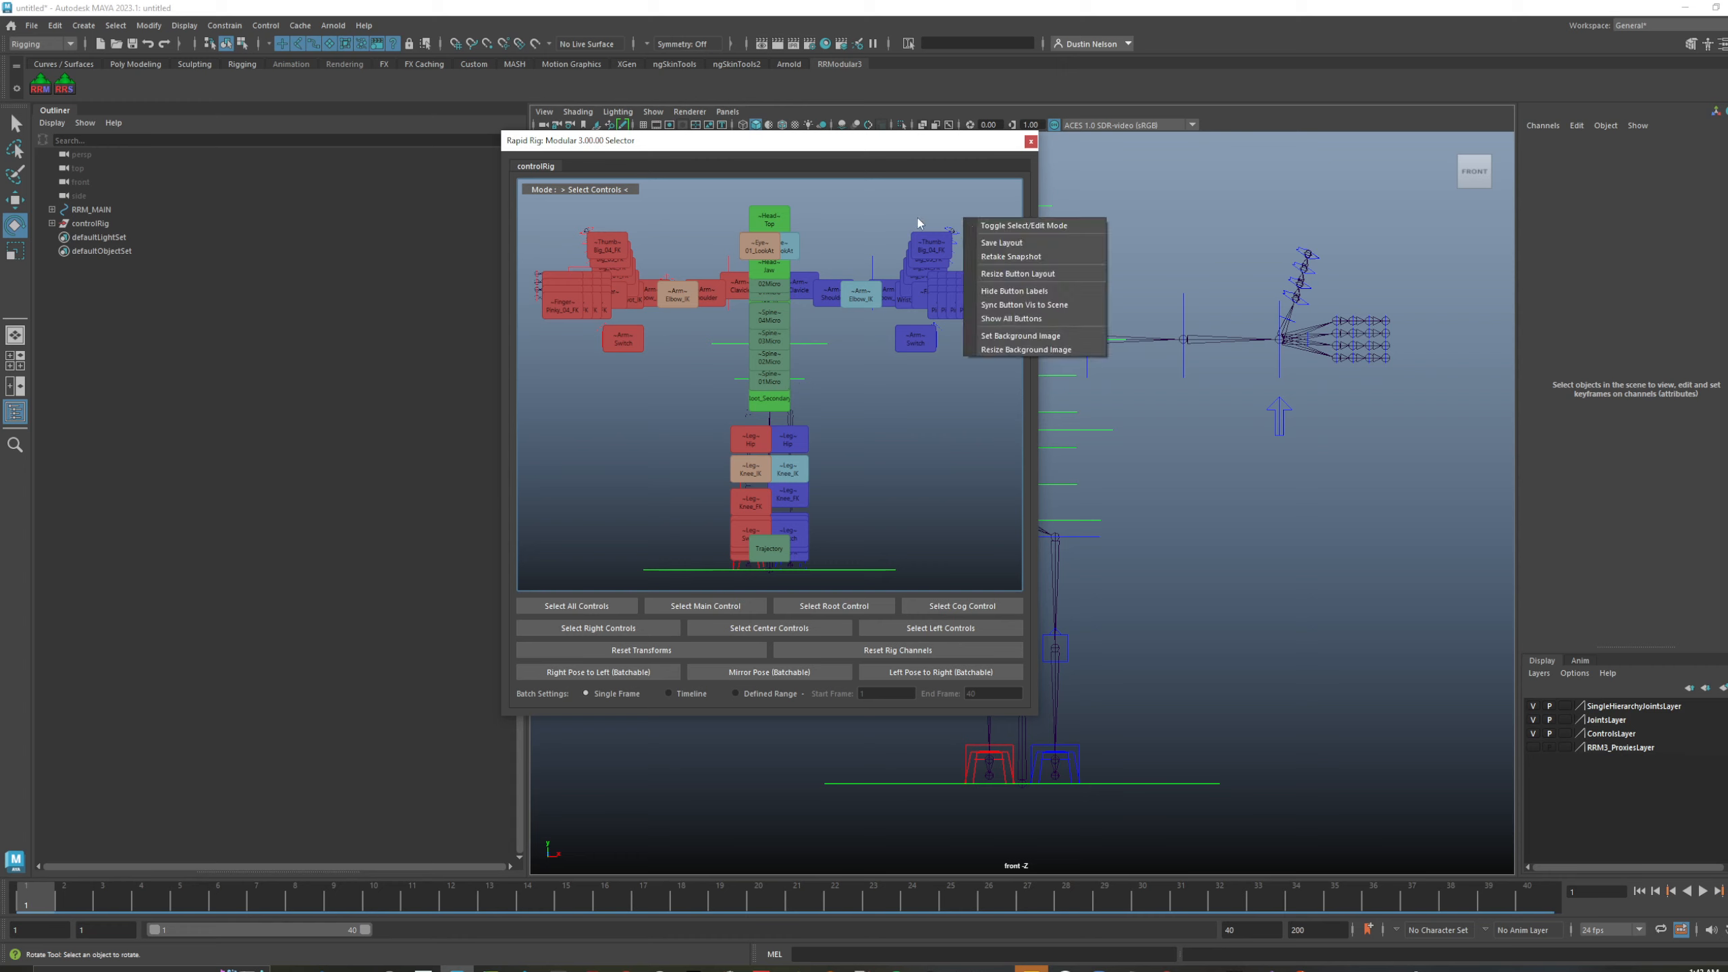
click(677, 202)
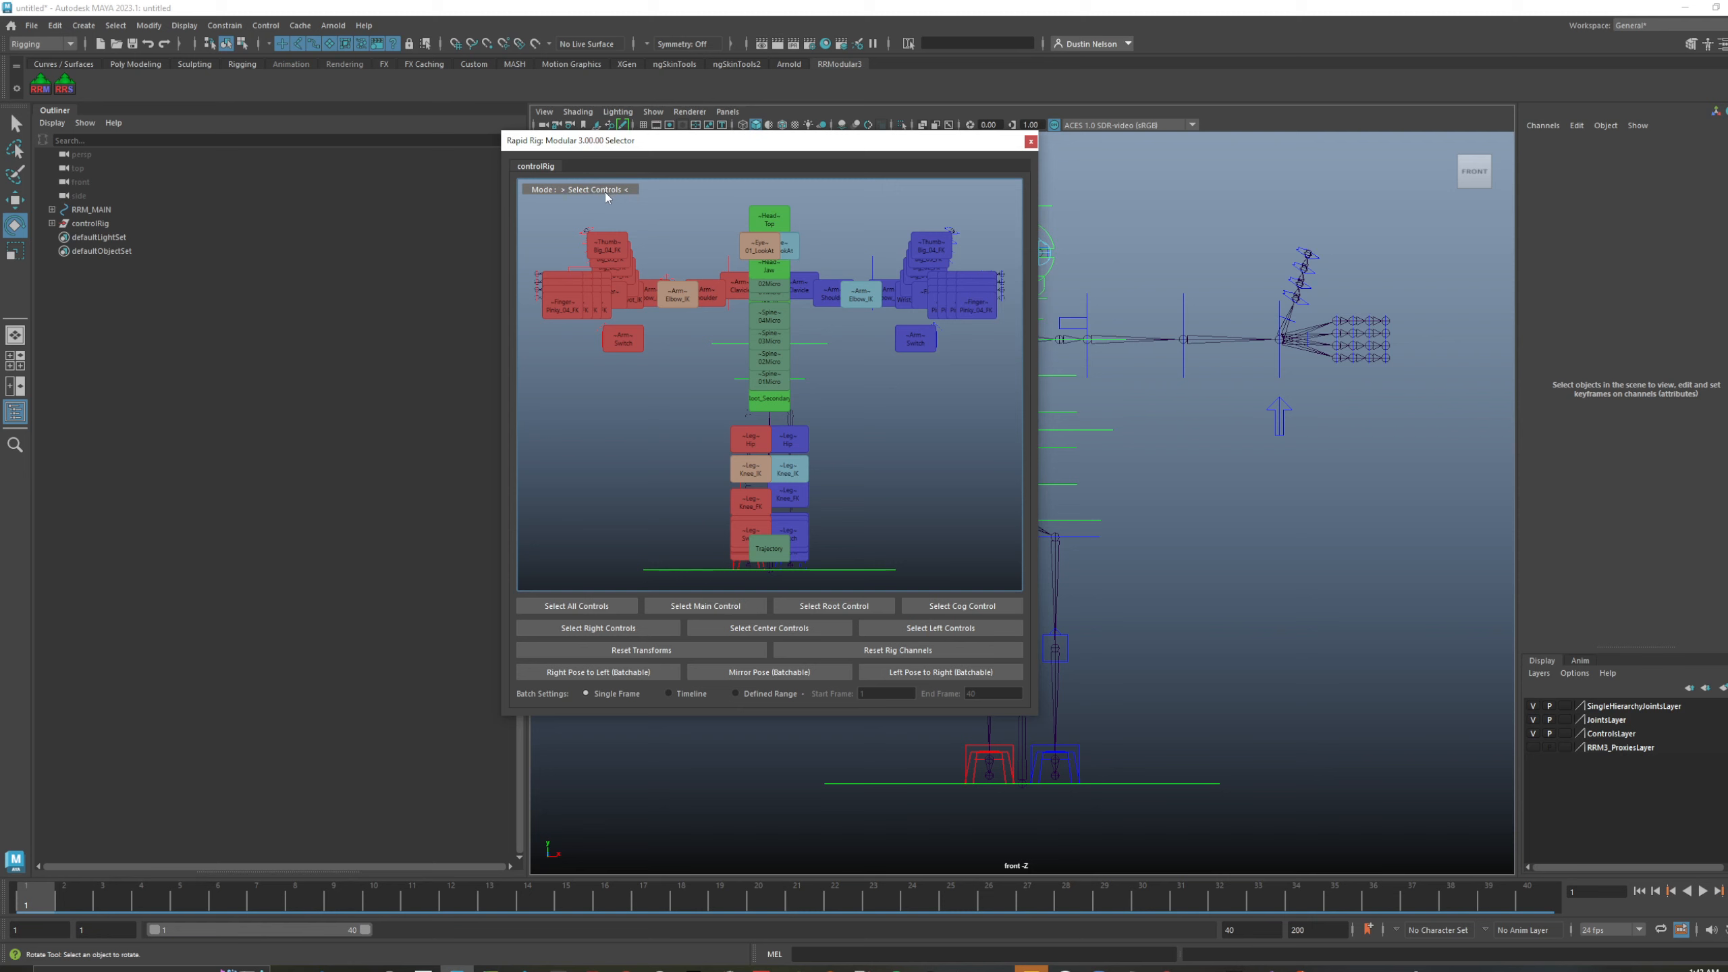
click(623, 338)
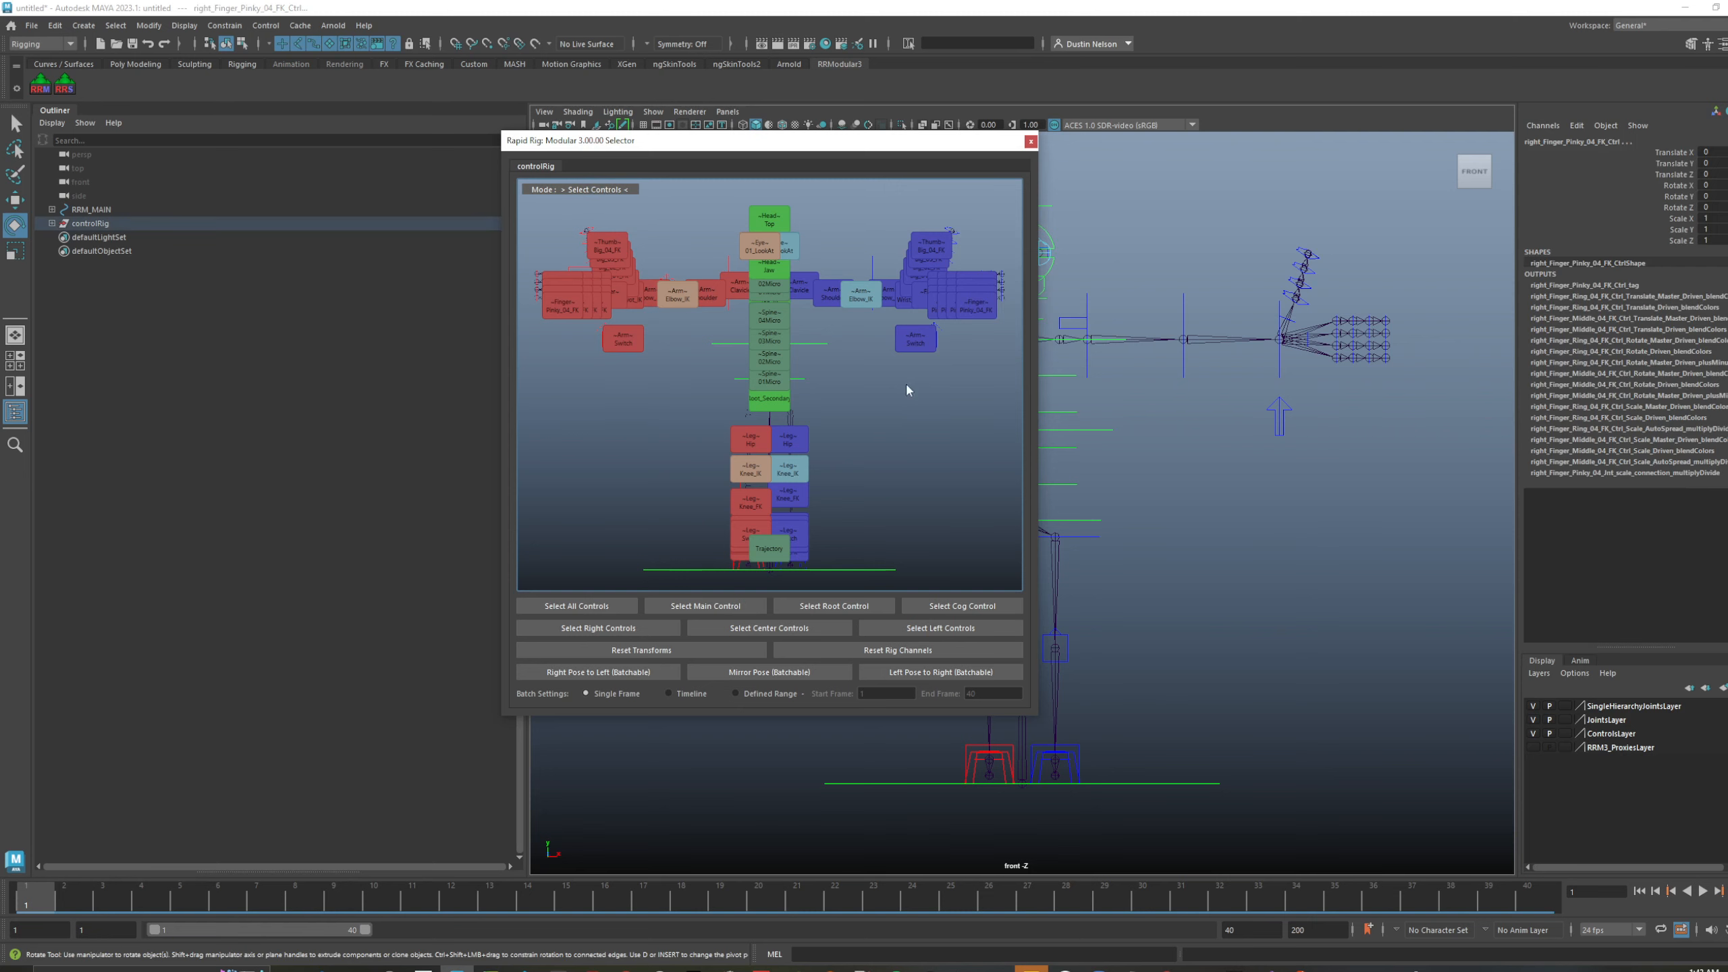
click(669, 201)
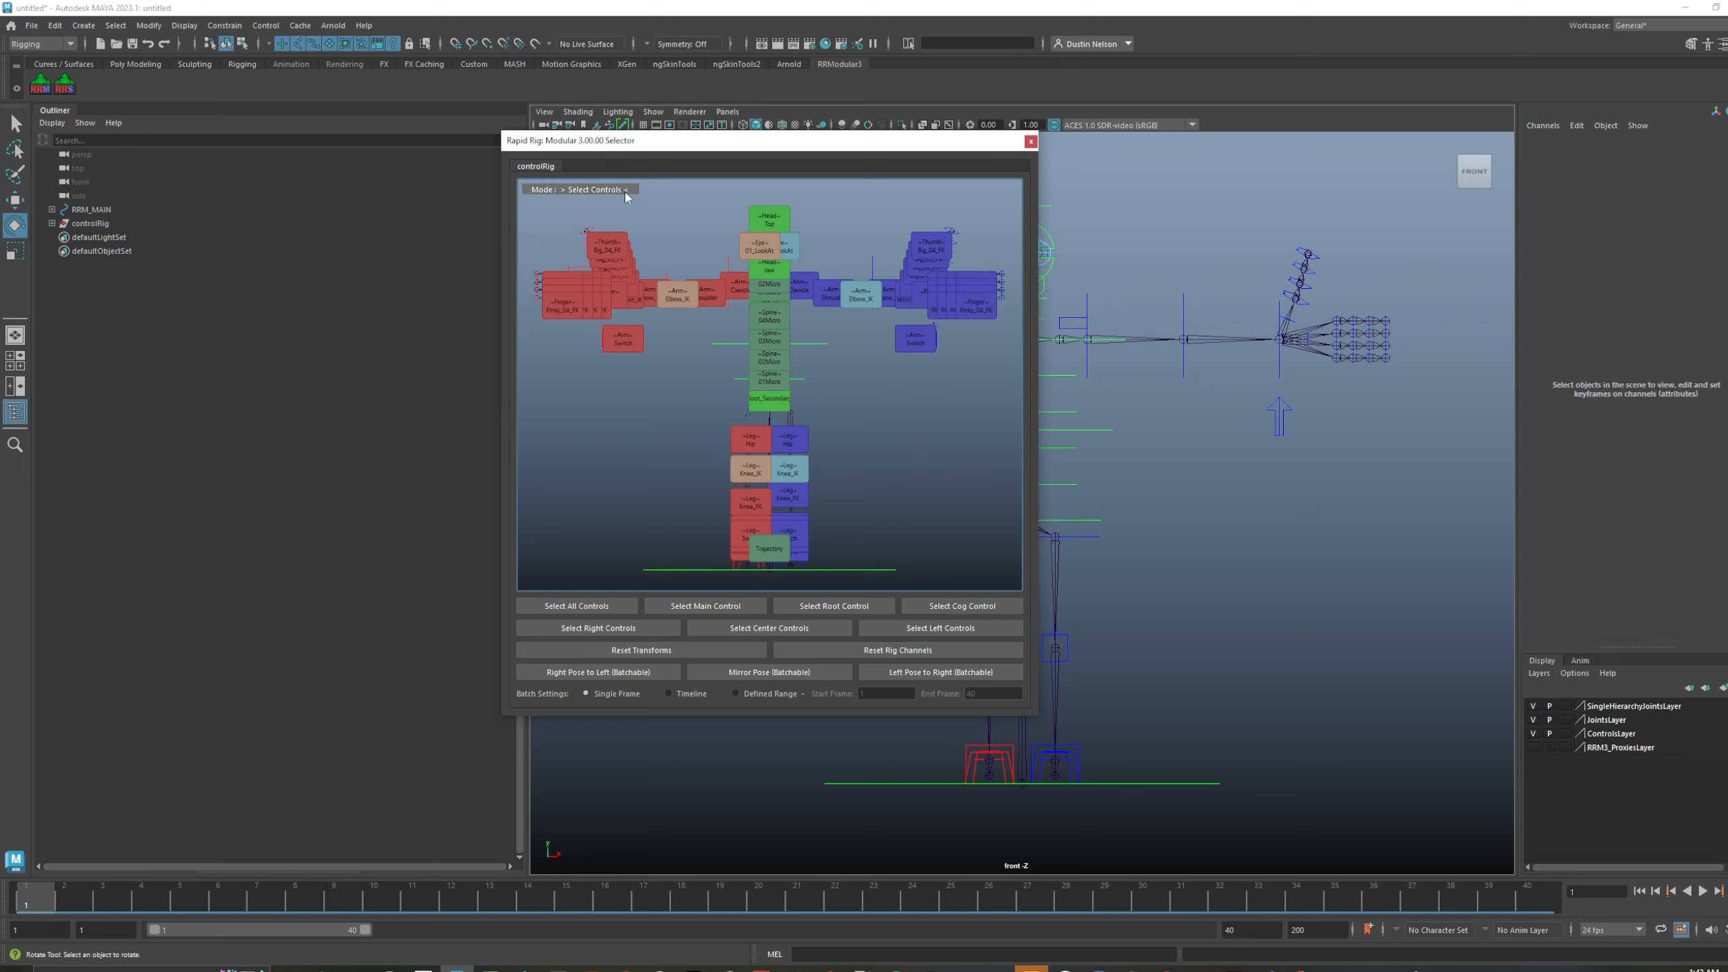
- Toggle the selector between Select Controls and Edit Buttons, leaving it in Edit Buttons mode
click(610, 190)
right_click(699, 194)
click(729, 199)
right_click(716, 189)
click(739, 200)
right_click(713, 194)
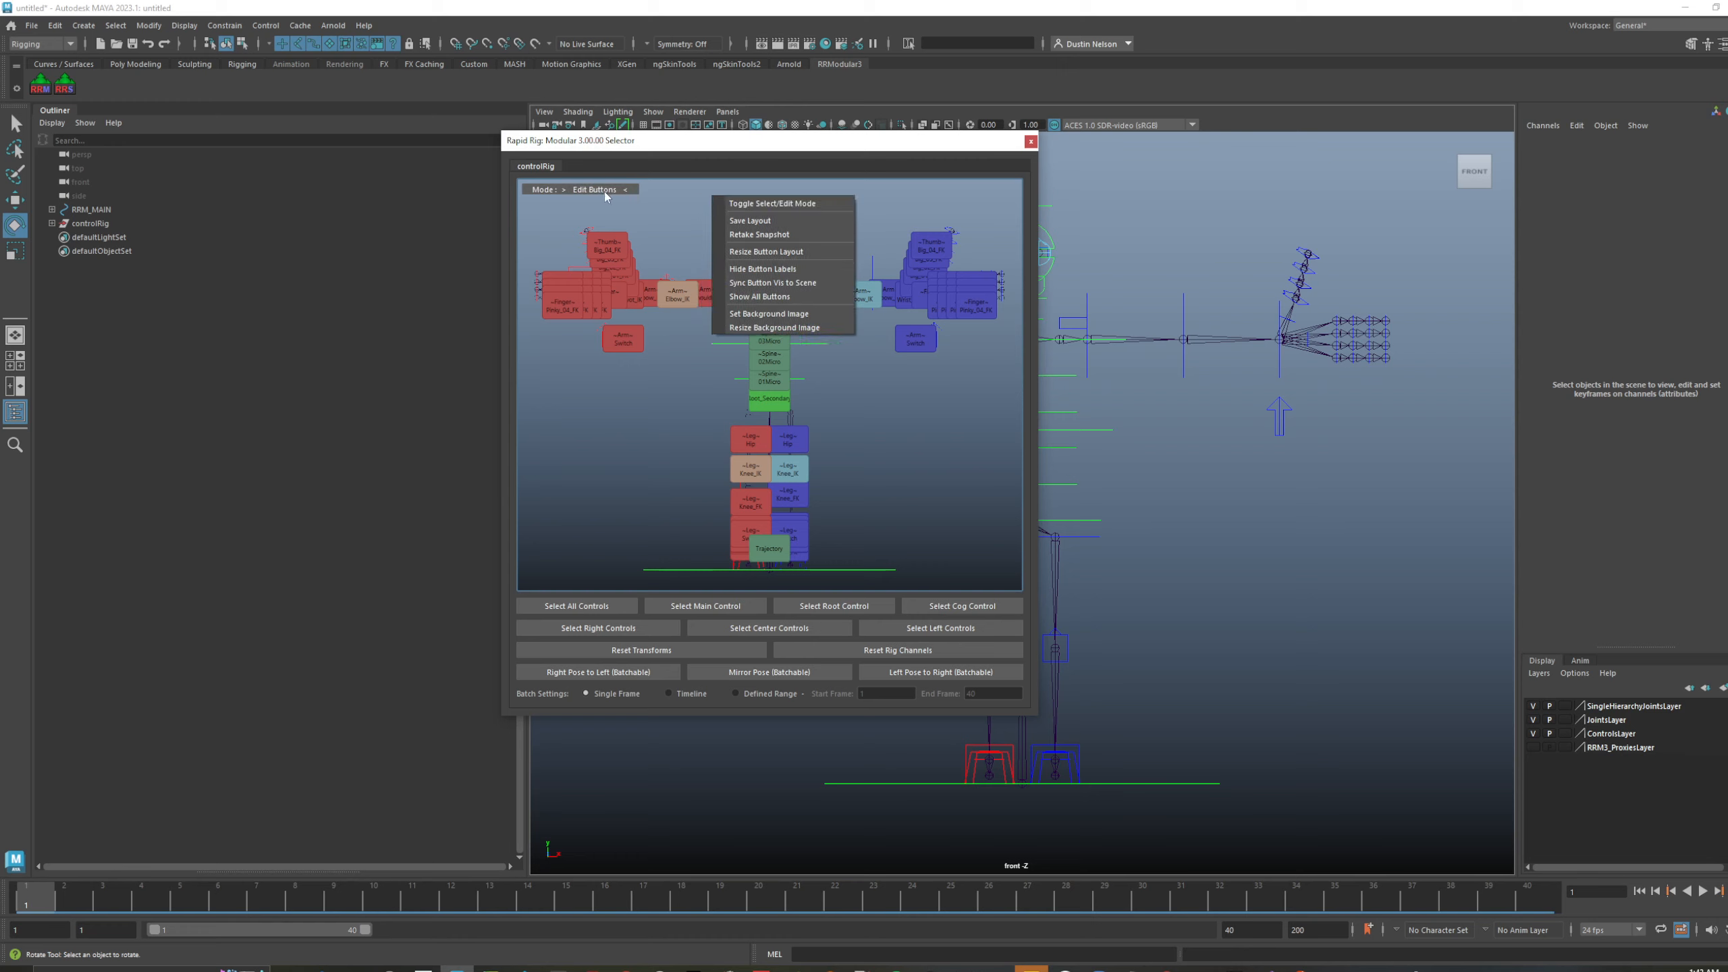
click(658, 192)
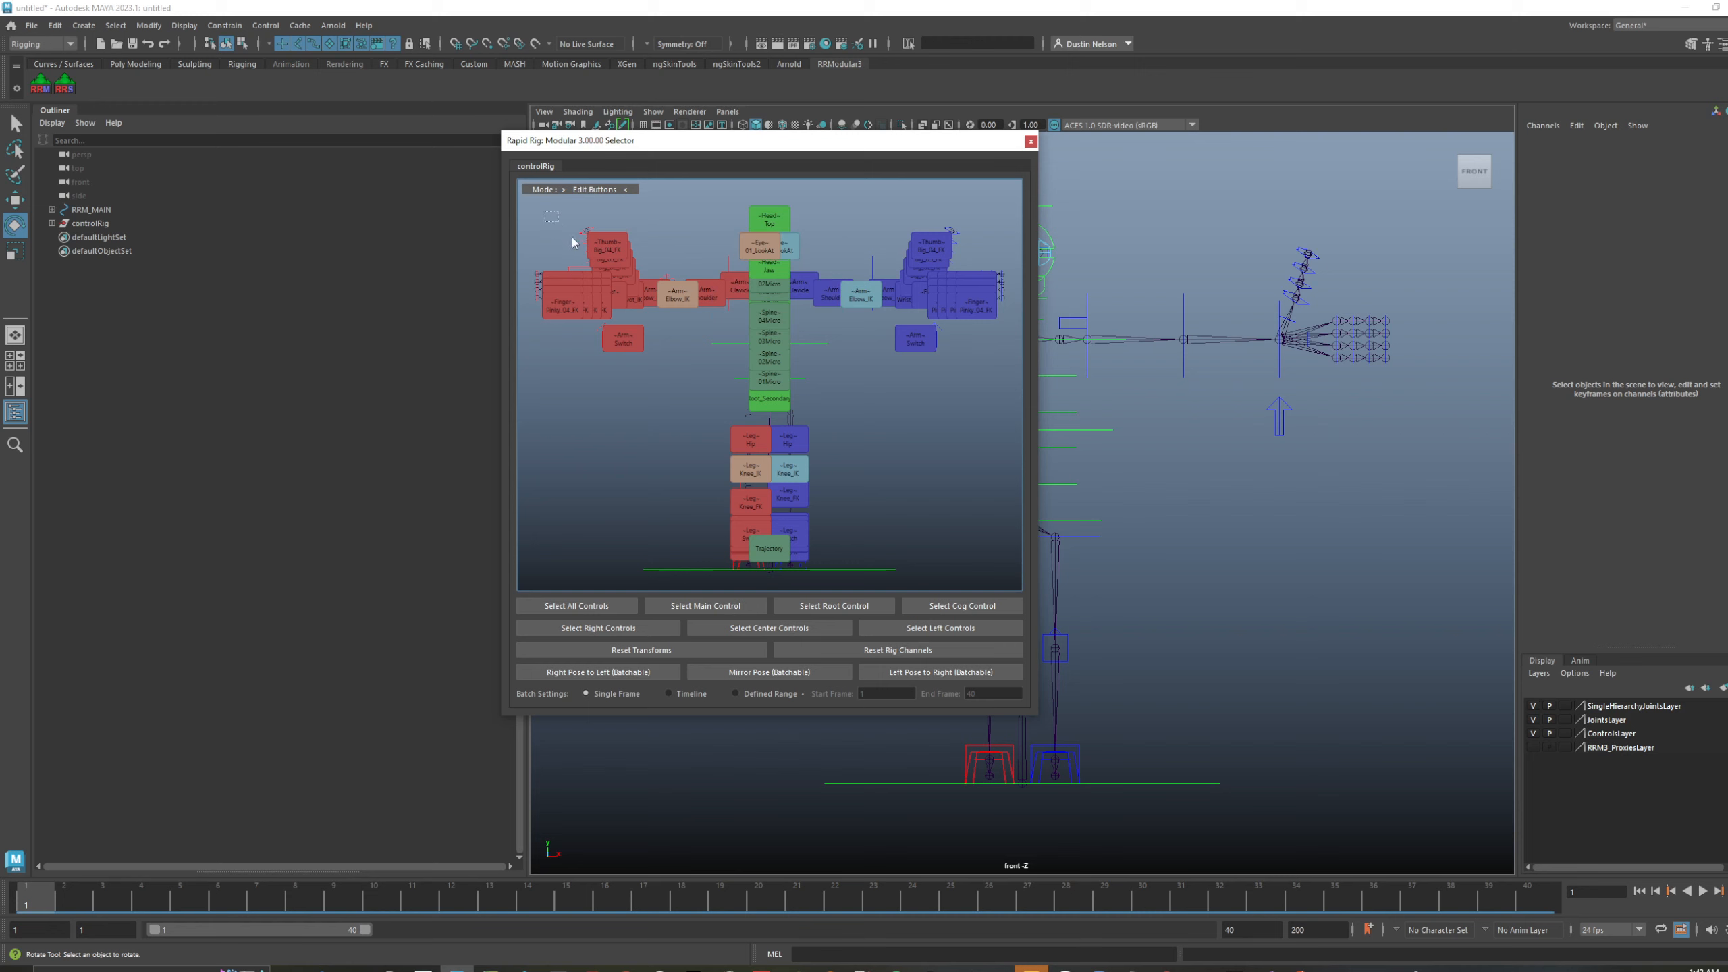
- Marquee-select the right-hand buttons, move the selector clear of the rig, marquee-select the left-hand buttons, and clear the selection
drag(573, 237, 625, 391)
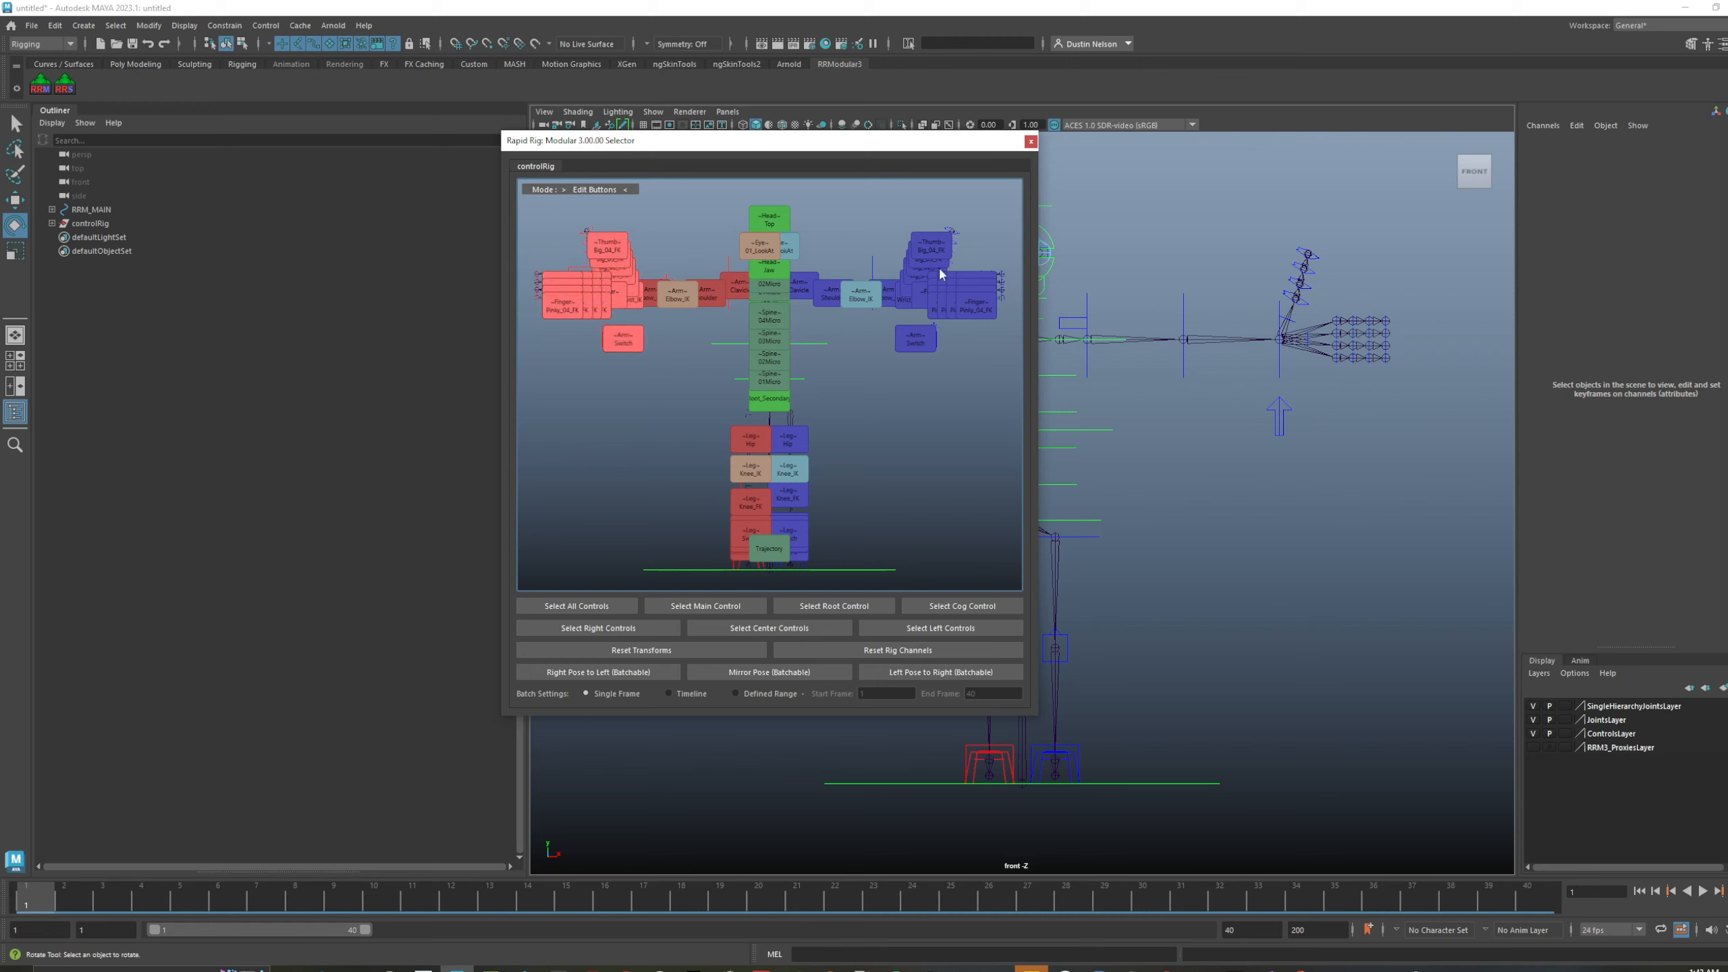
drag(906, 141, 576, 174)
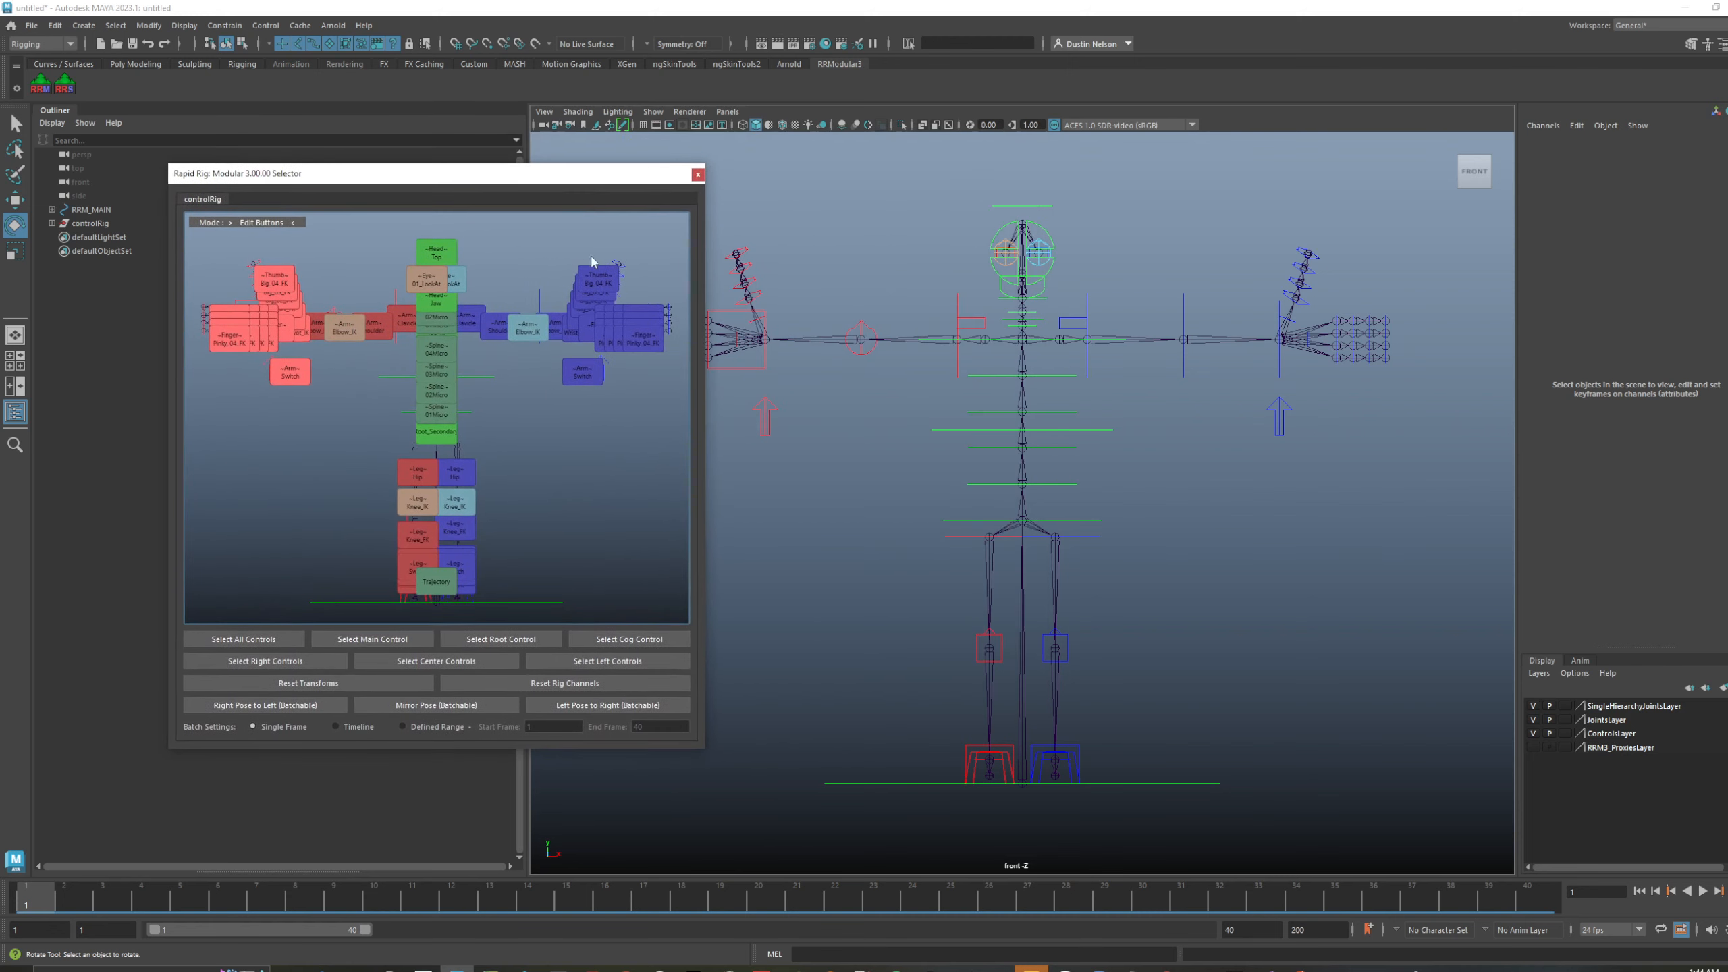
drag(592, 261, 657, 430)
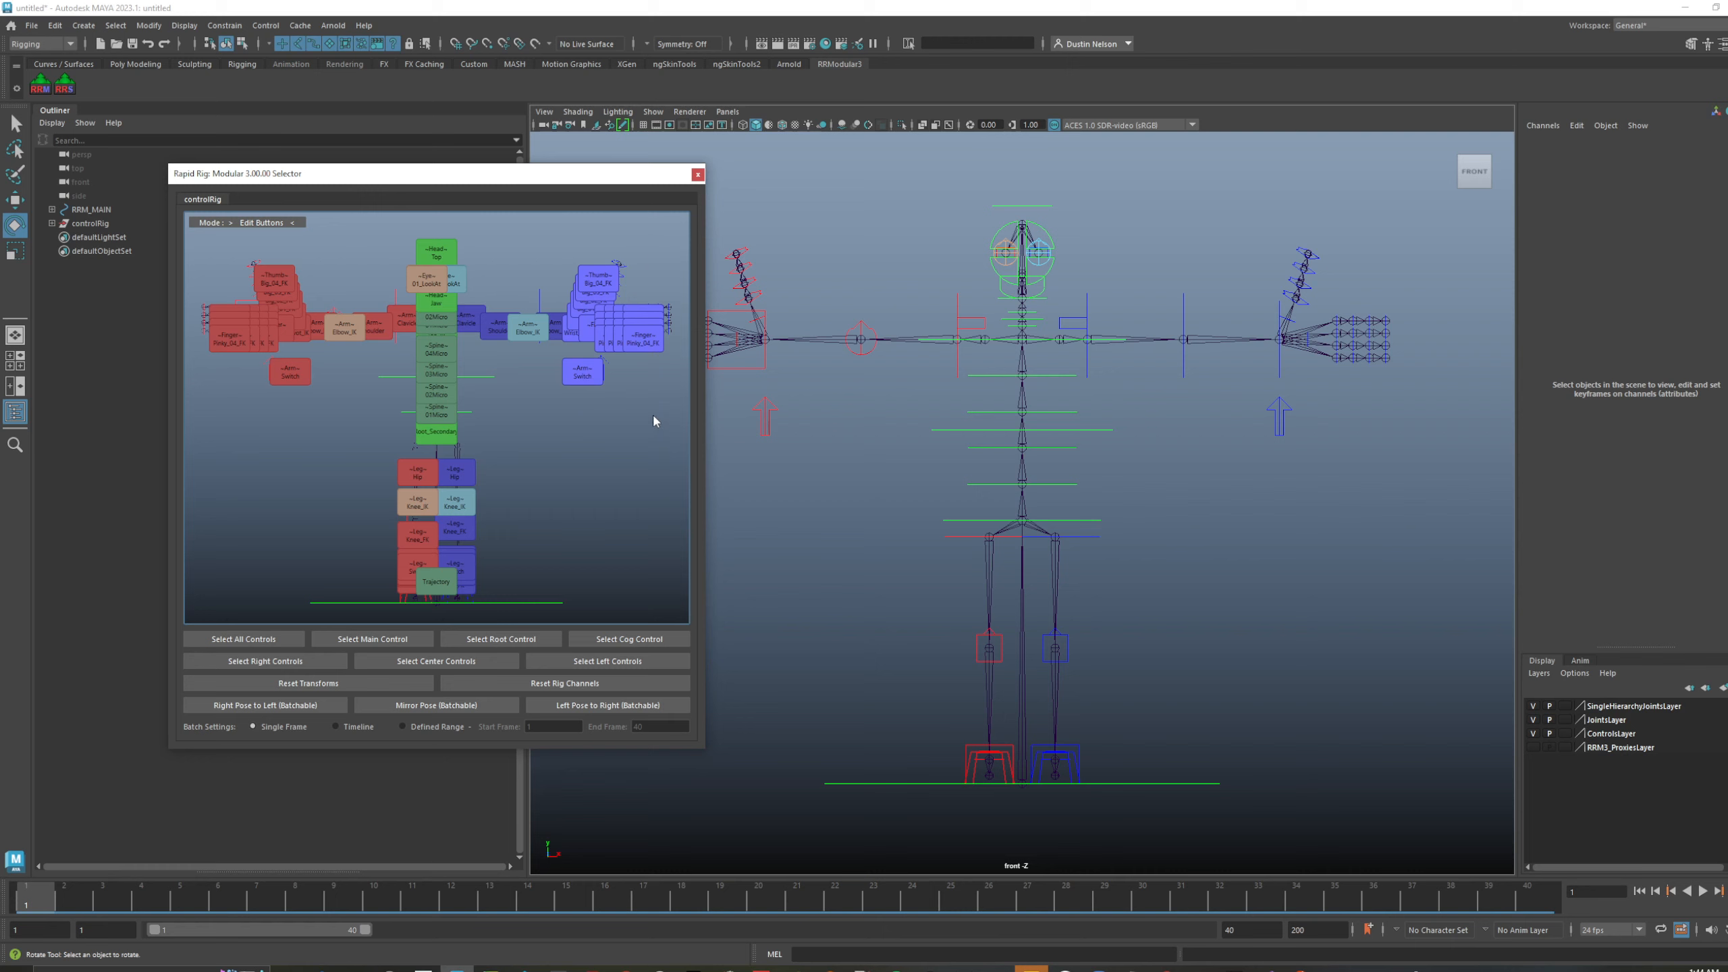
click(647, 409)
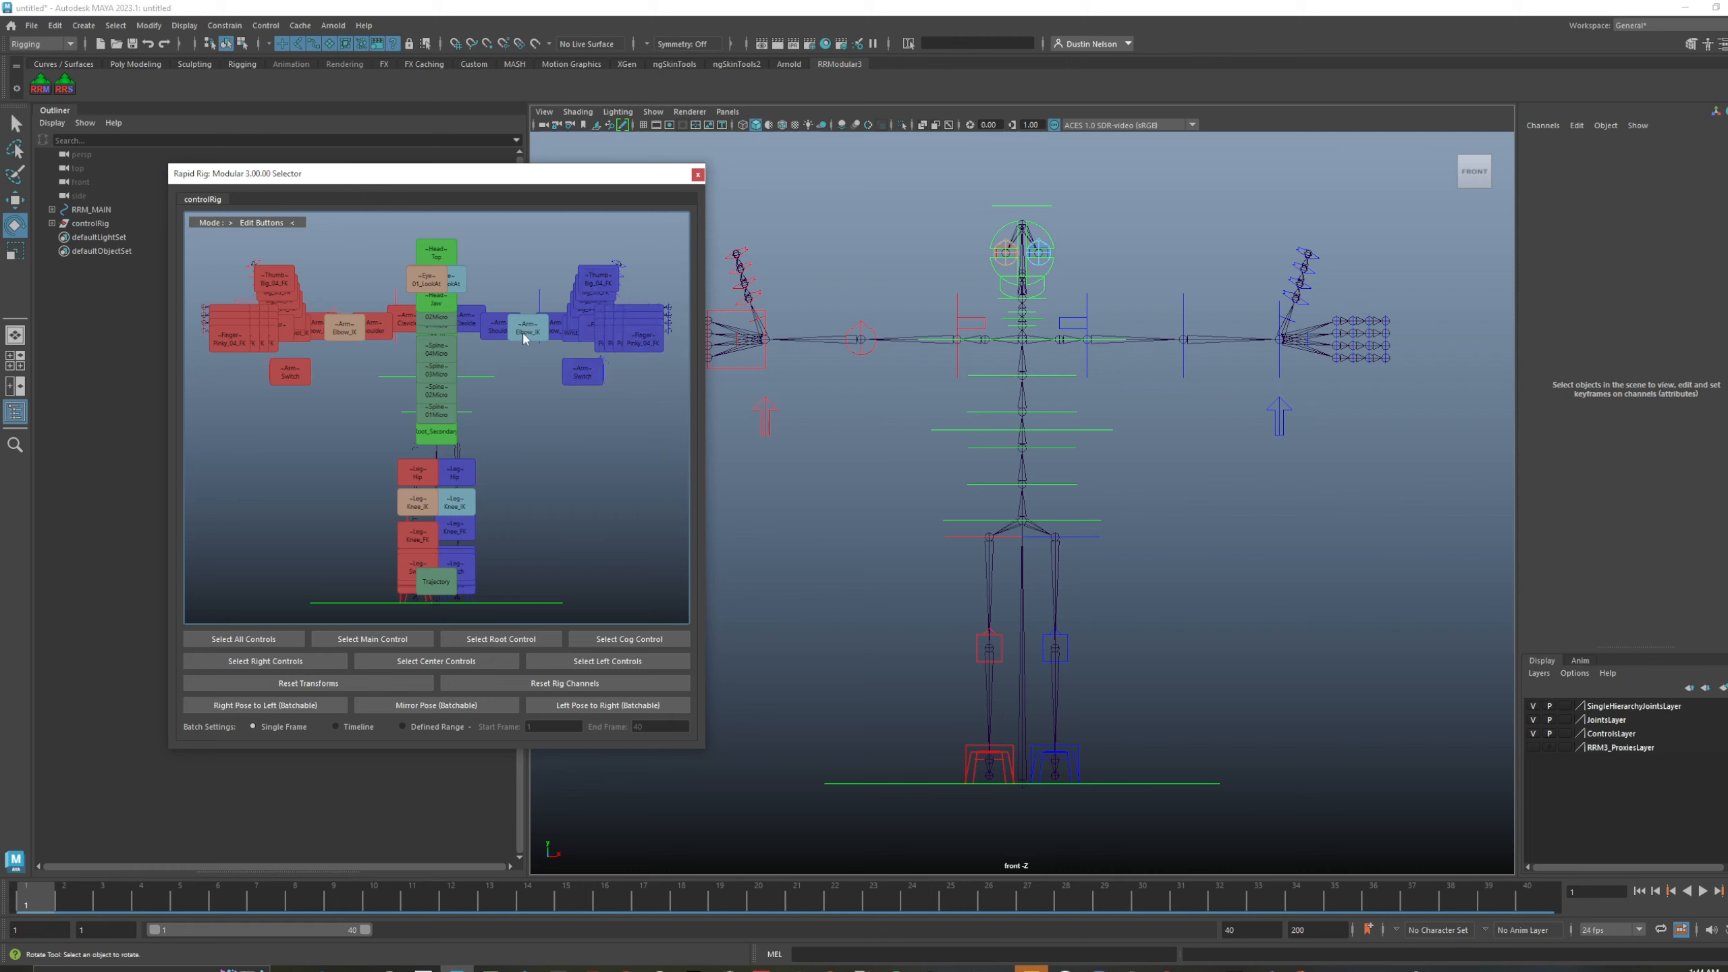
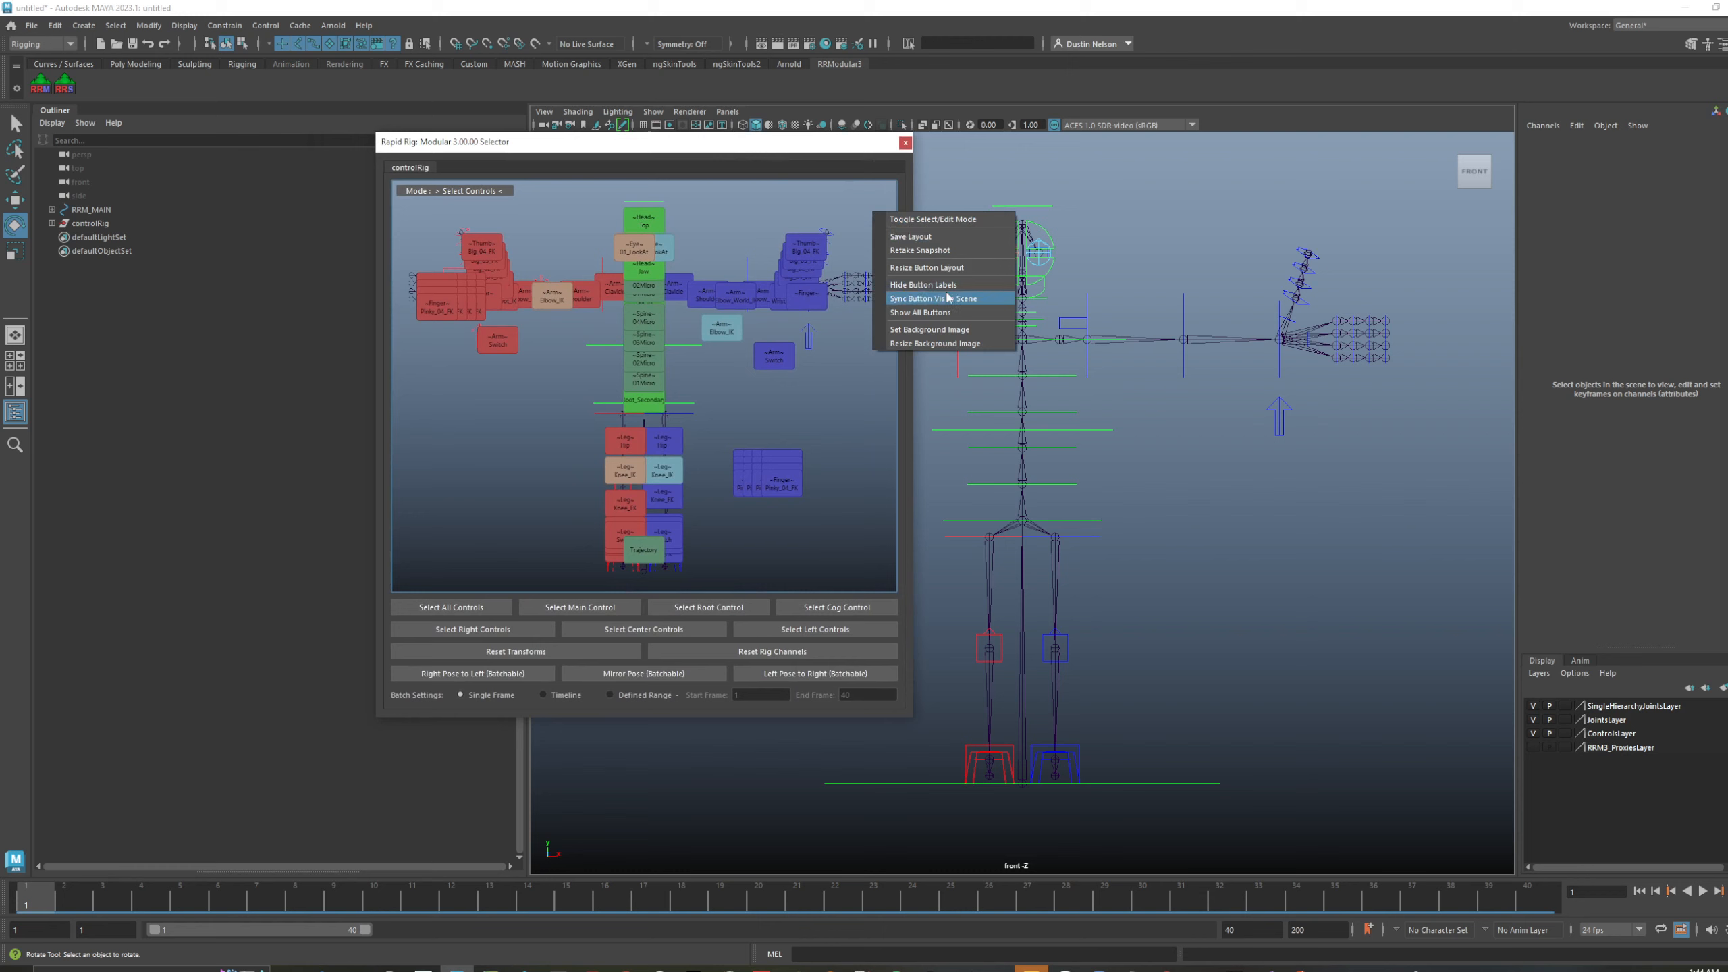
- In Edit Buttons mode, pull the left pinky's 04, 03 and 02 FK buttons out of the left finger group
click(932, 225)
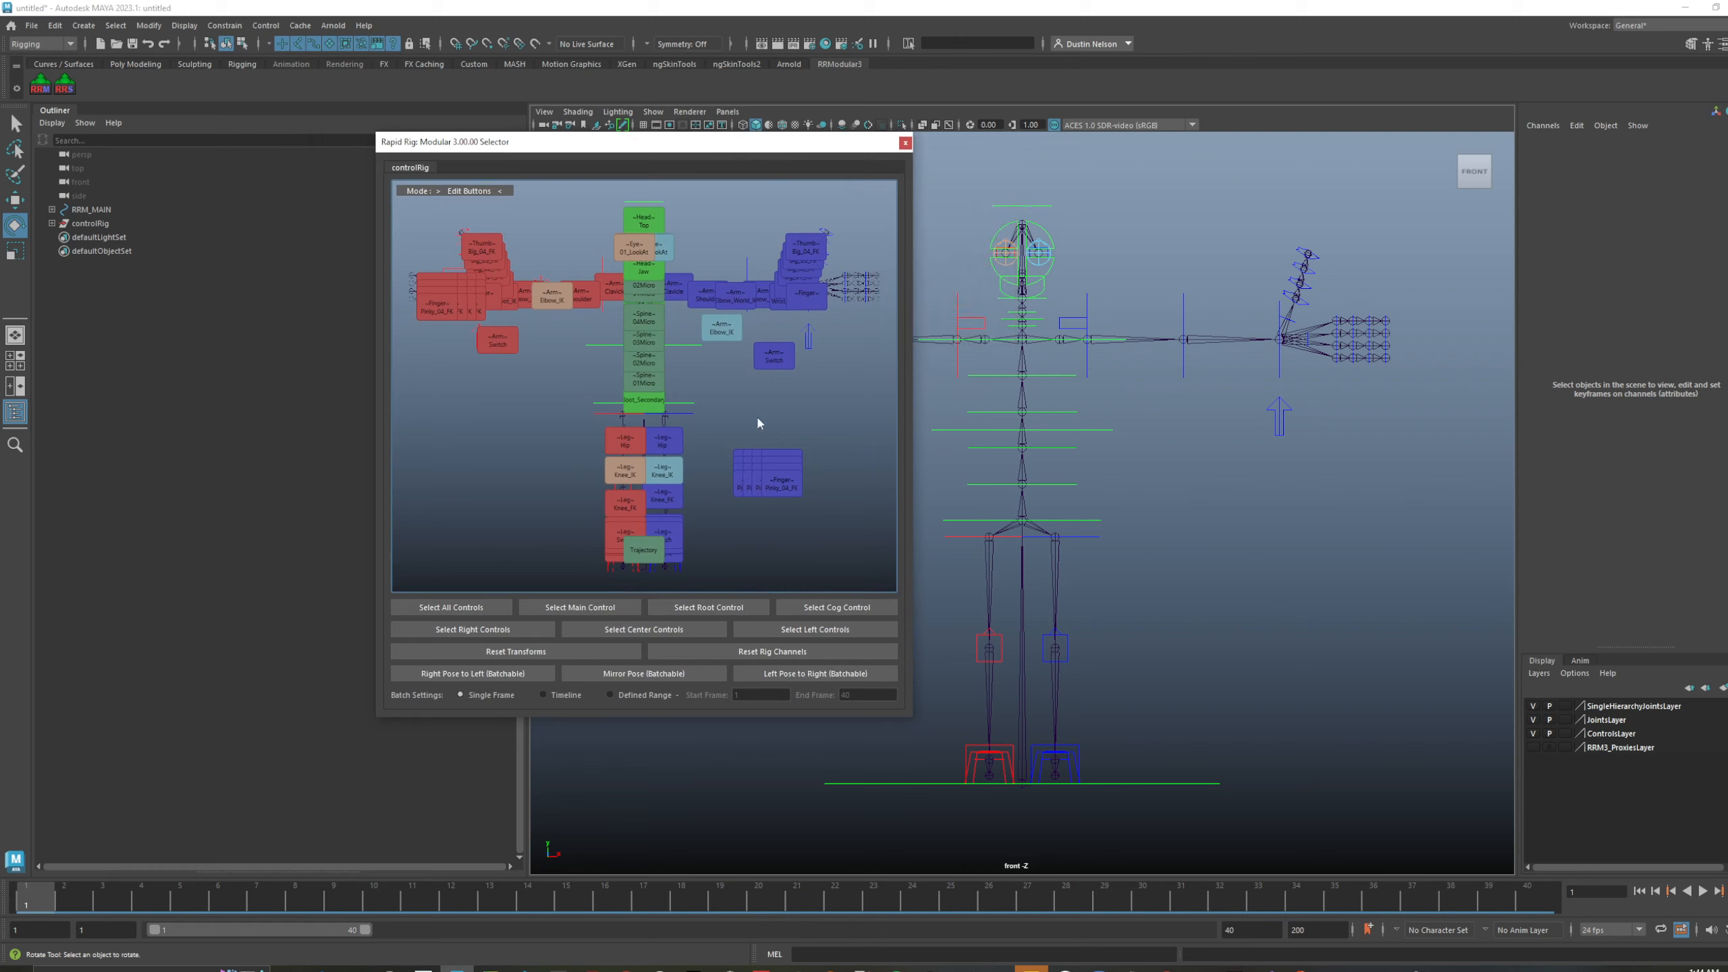
drag(732, 436, 926, 514)
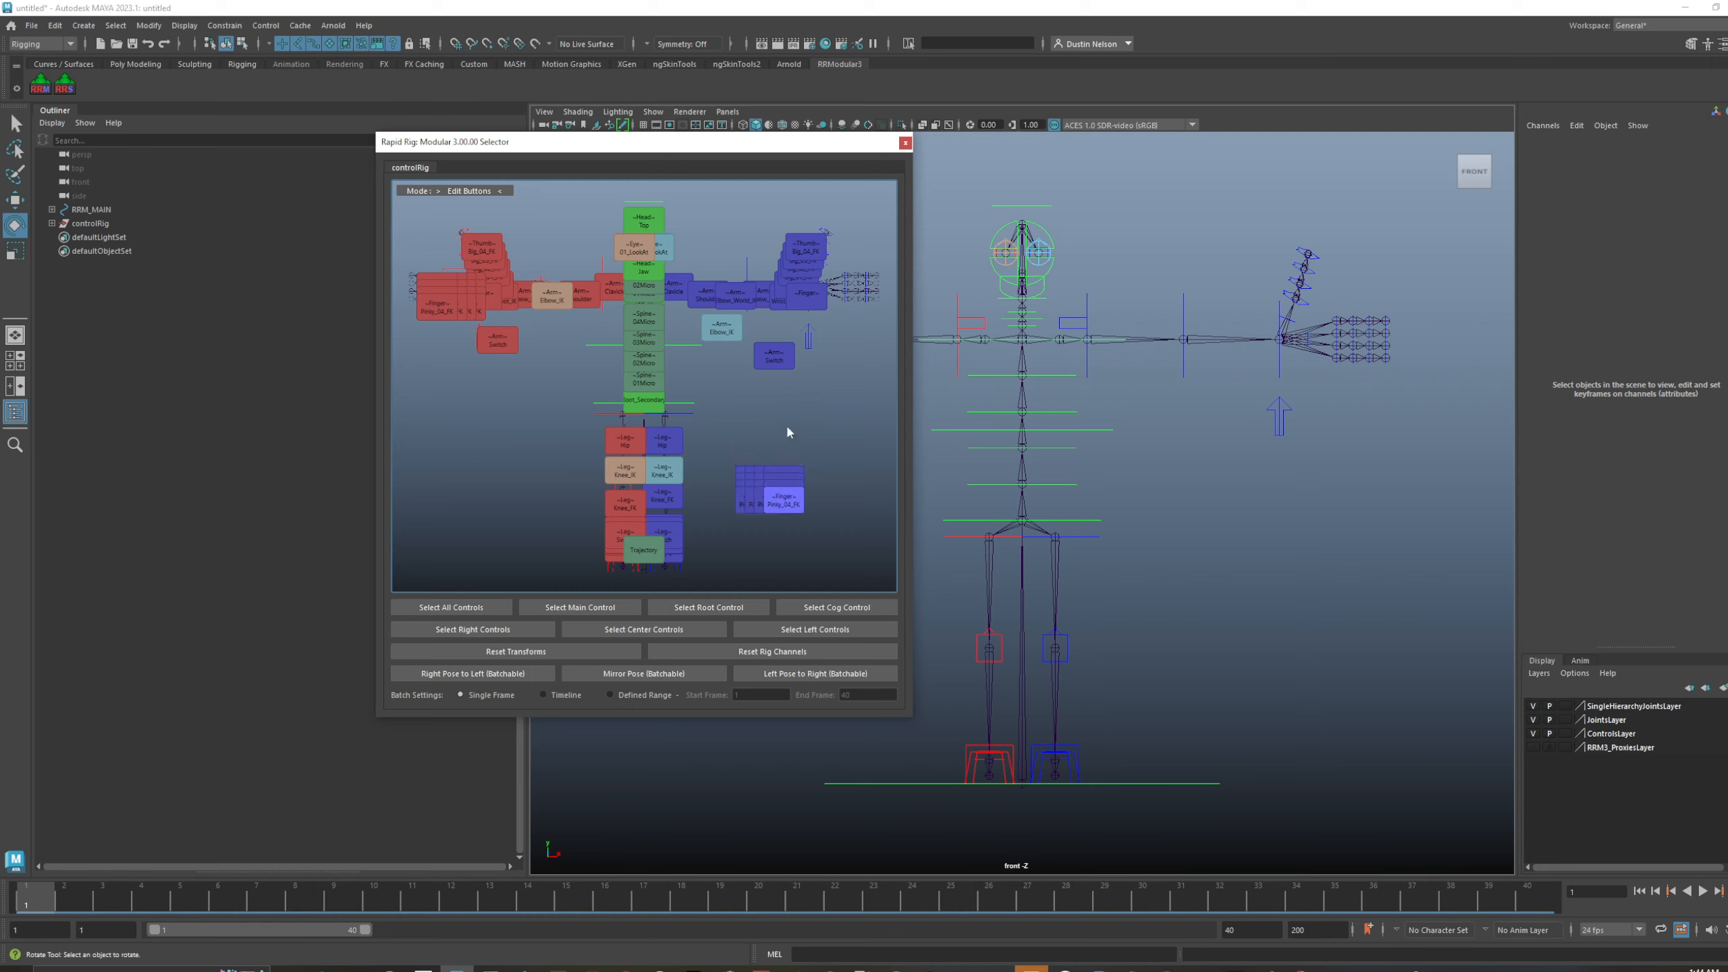
click(780, 503)
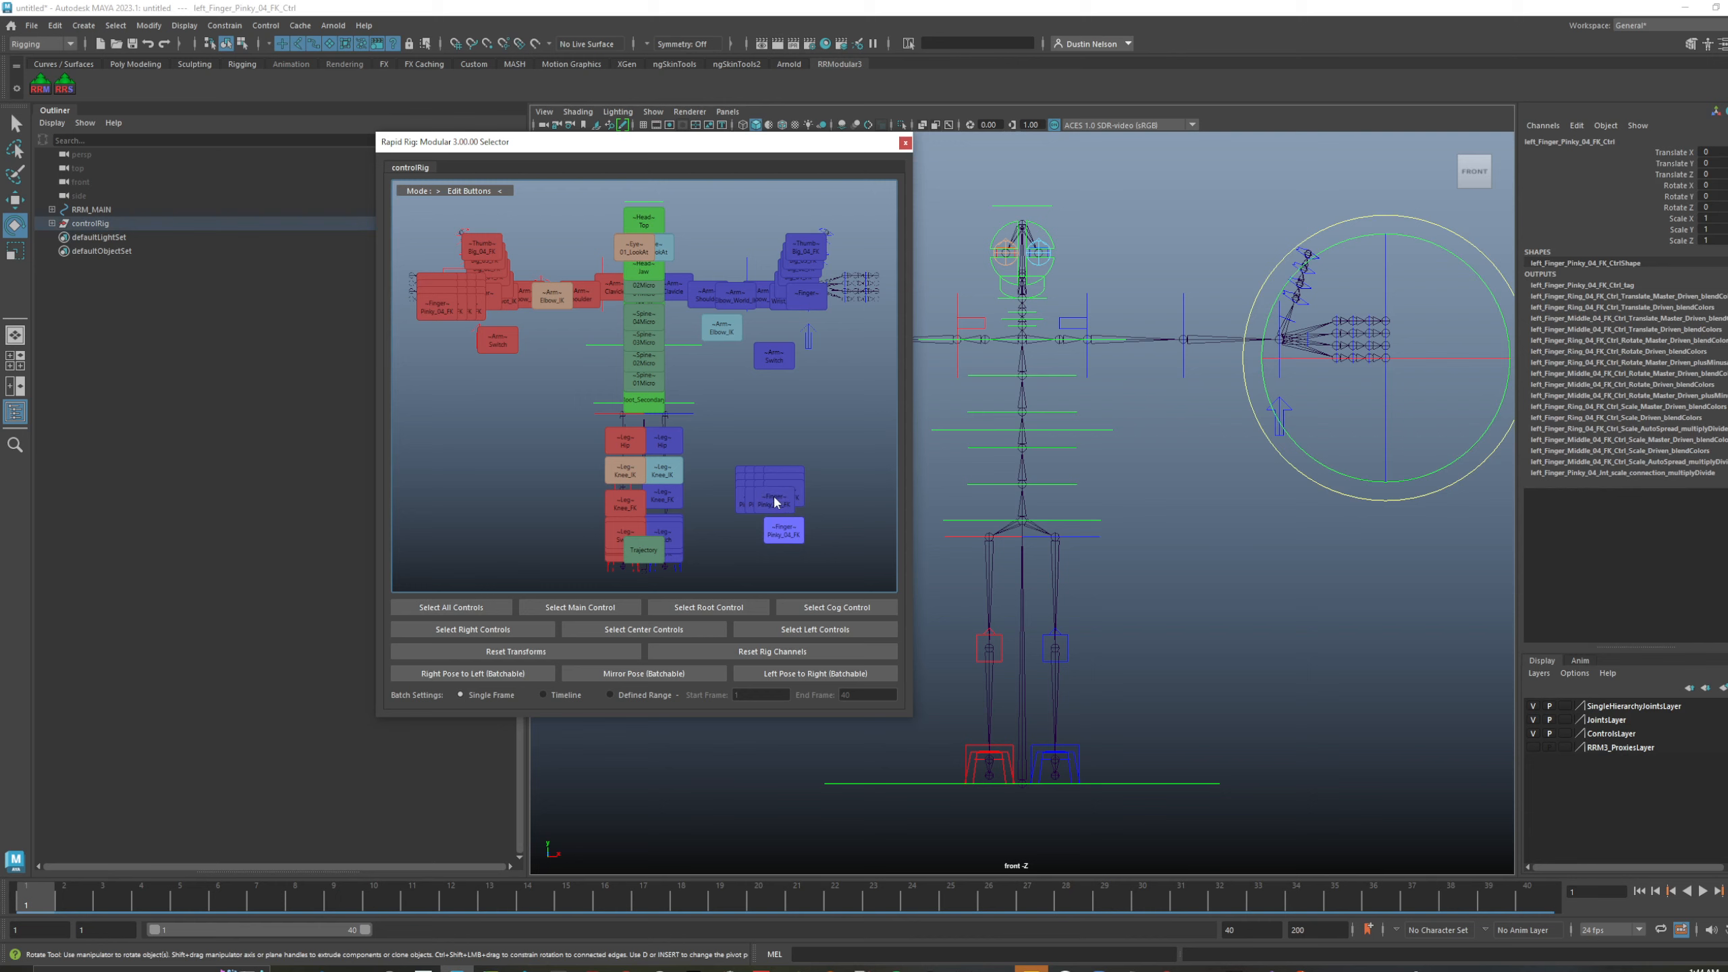
drag(774, 502, 698, 532)
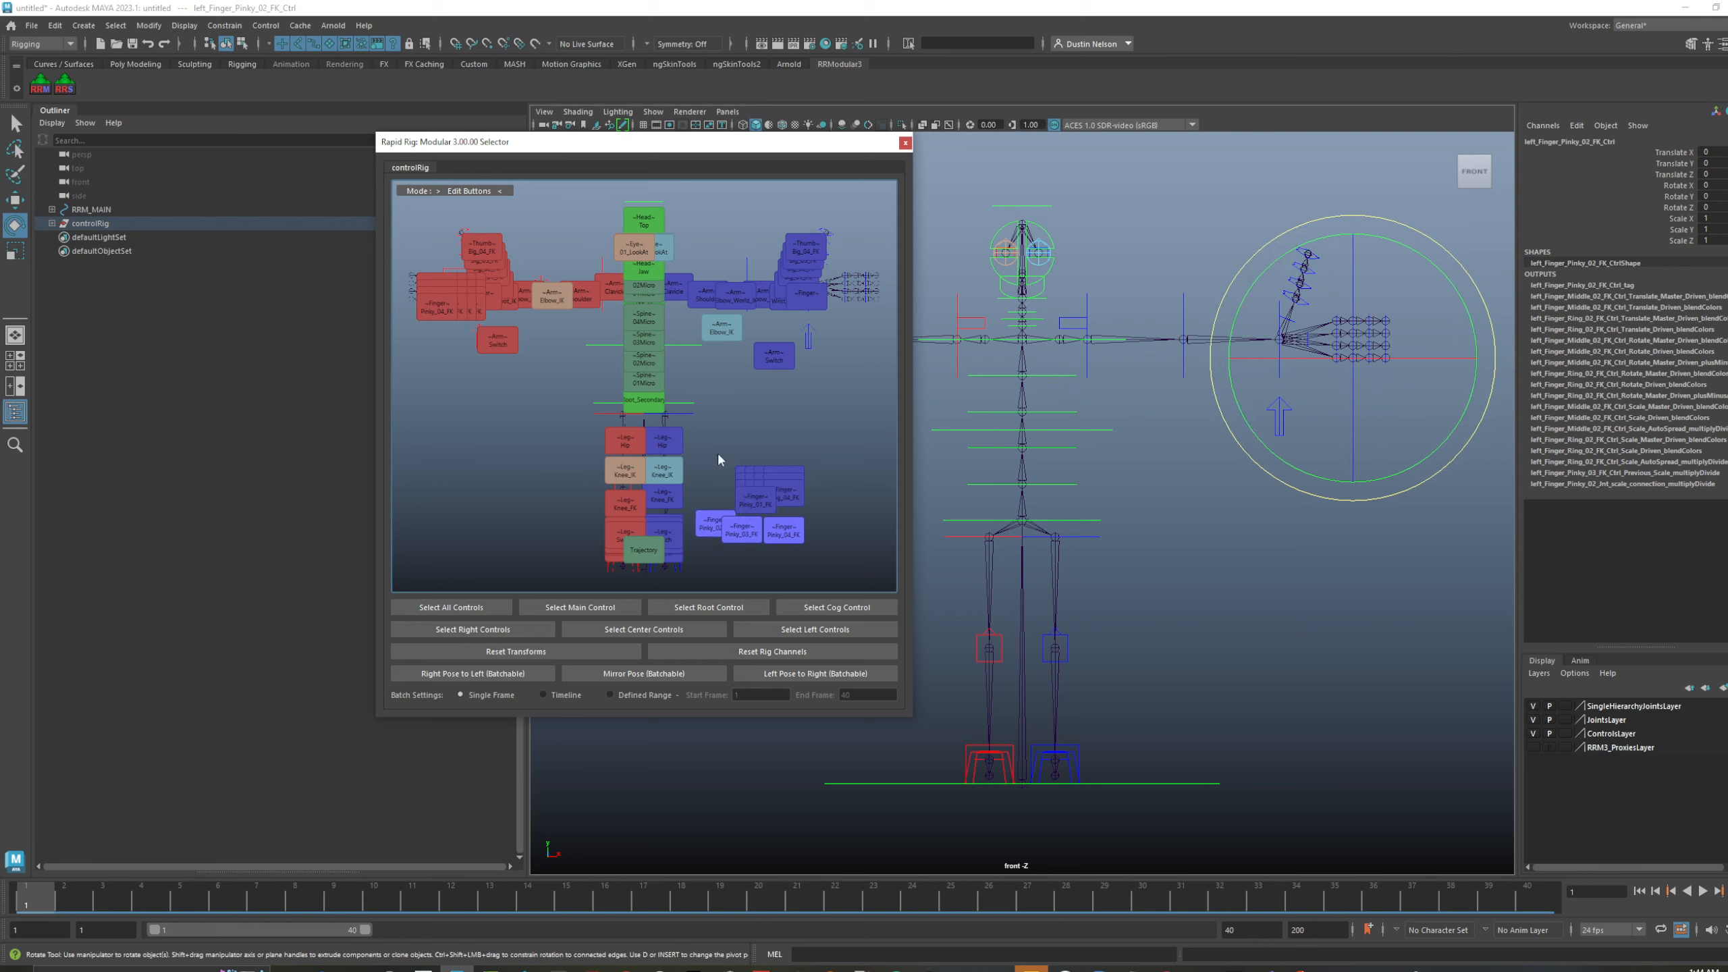
- Resize all the left finger buttons to a width of 30 and a height of 30
drag(718, 460, 783, 539)
right_click(783, 540)
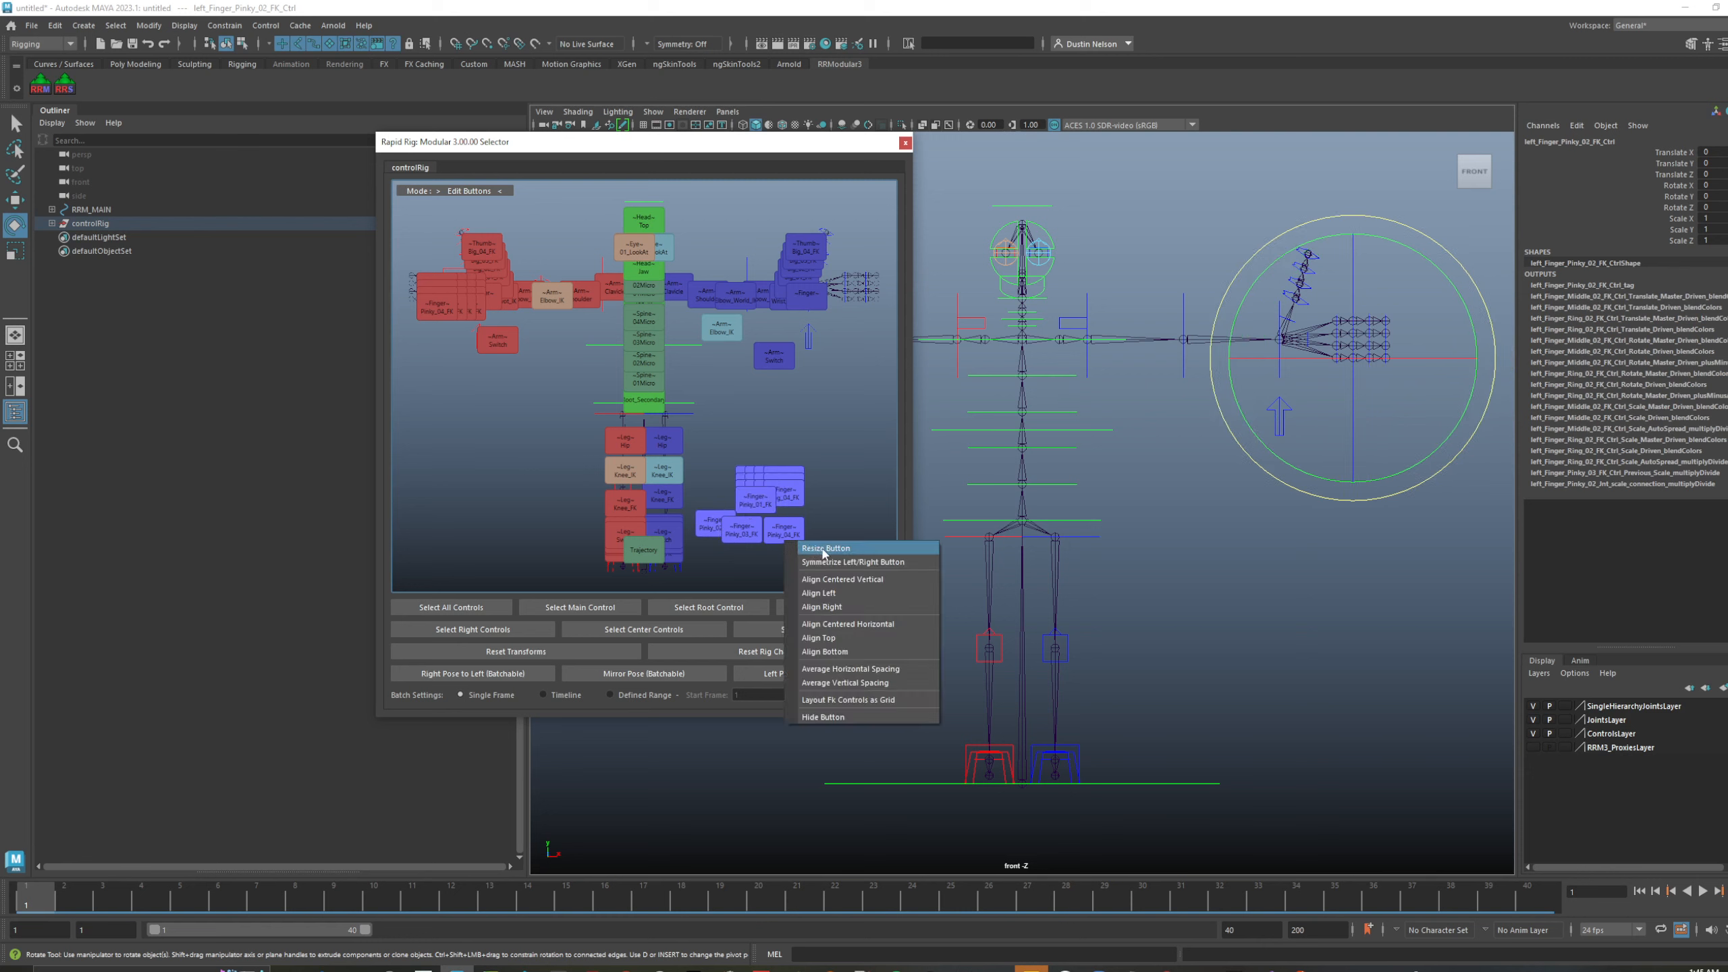
click(824, 549)
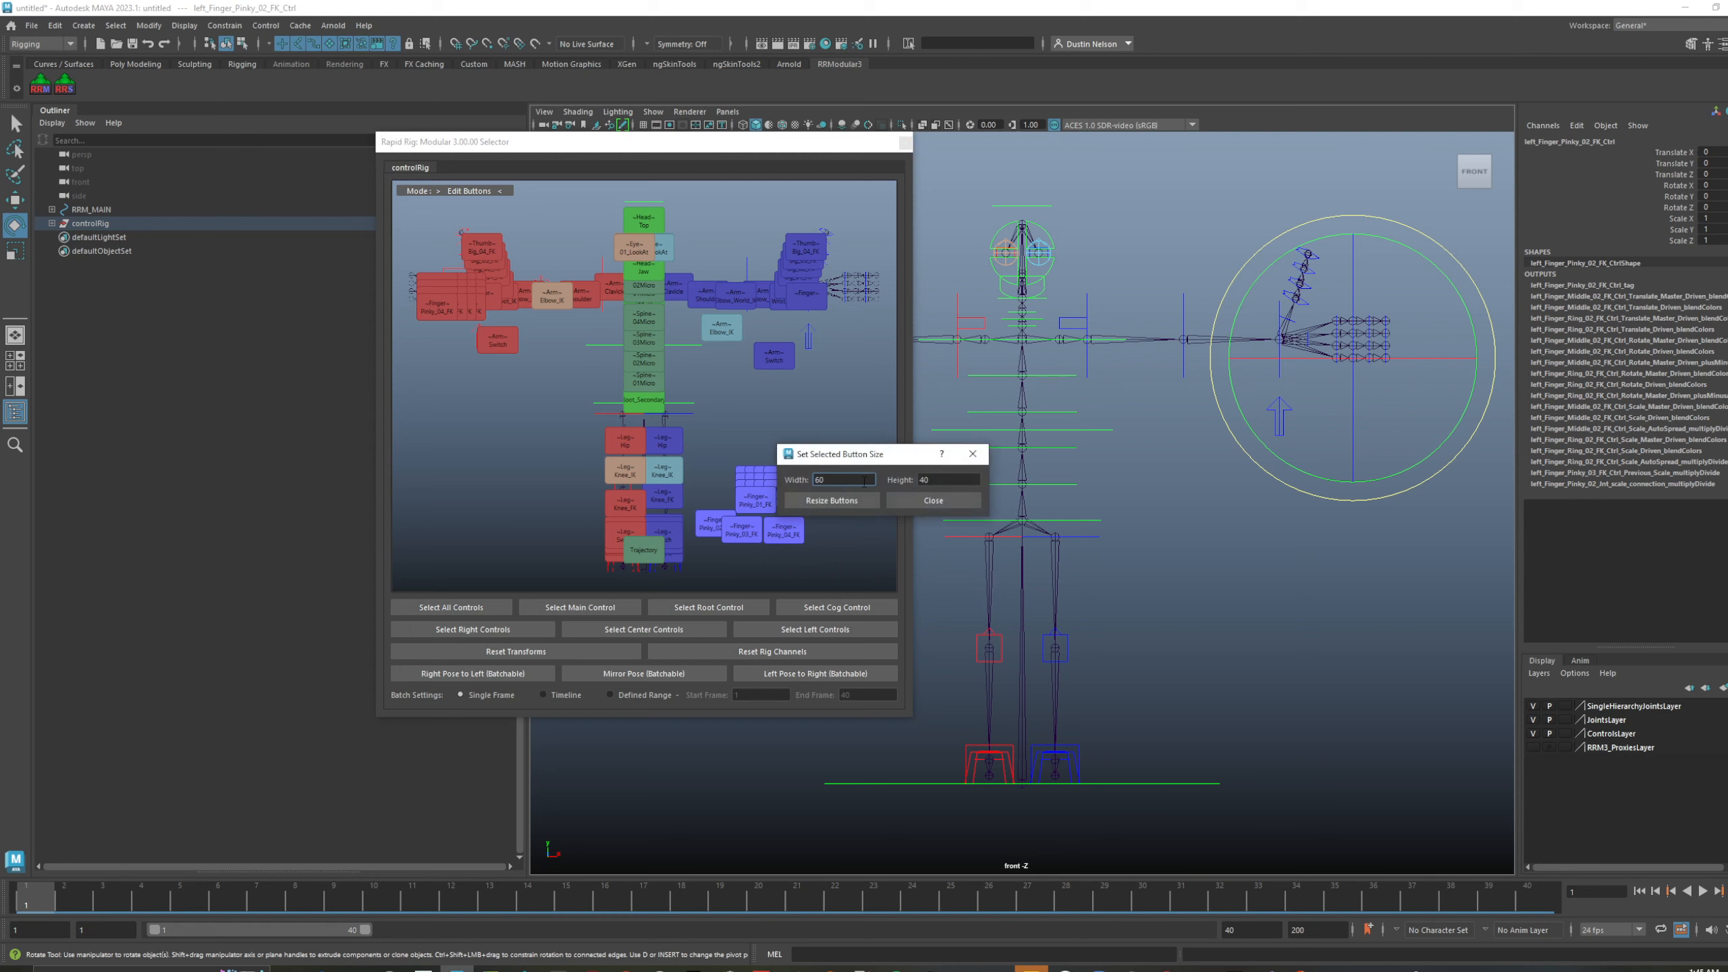
double_click(865, 478)
text(30)
key(Tab)
text(30)
click(870, 502)
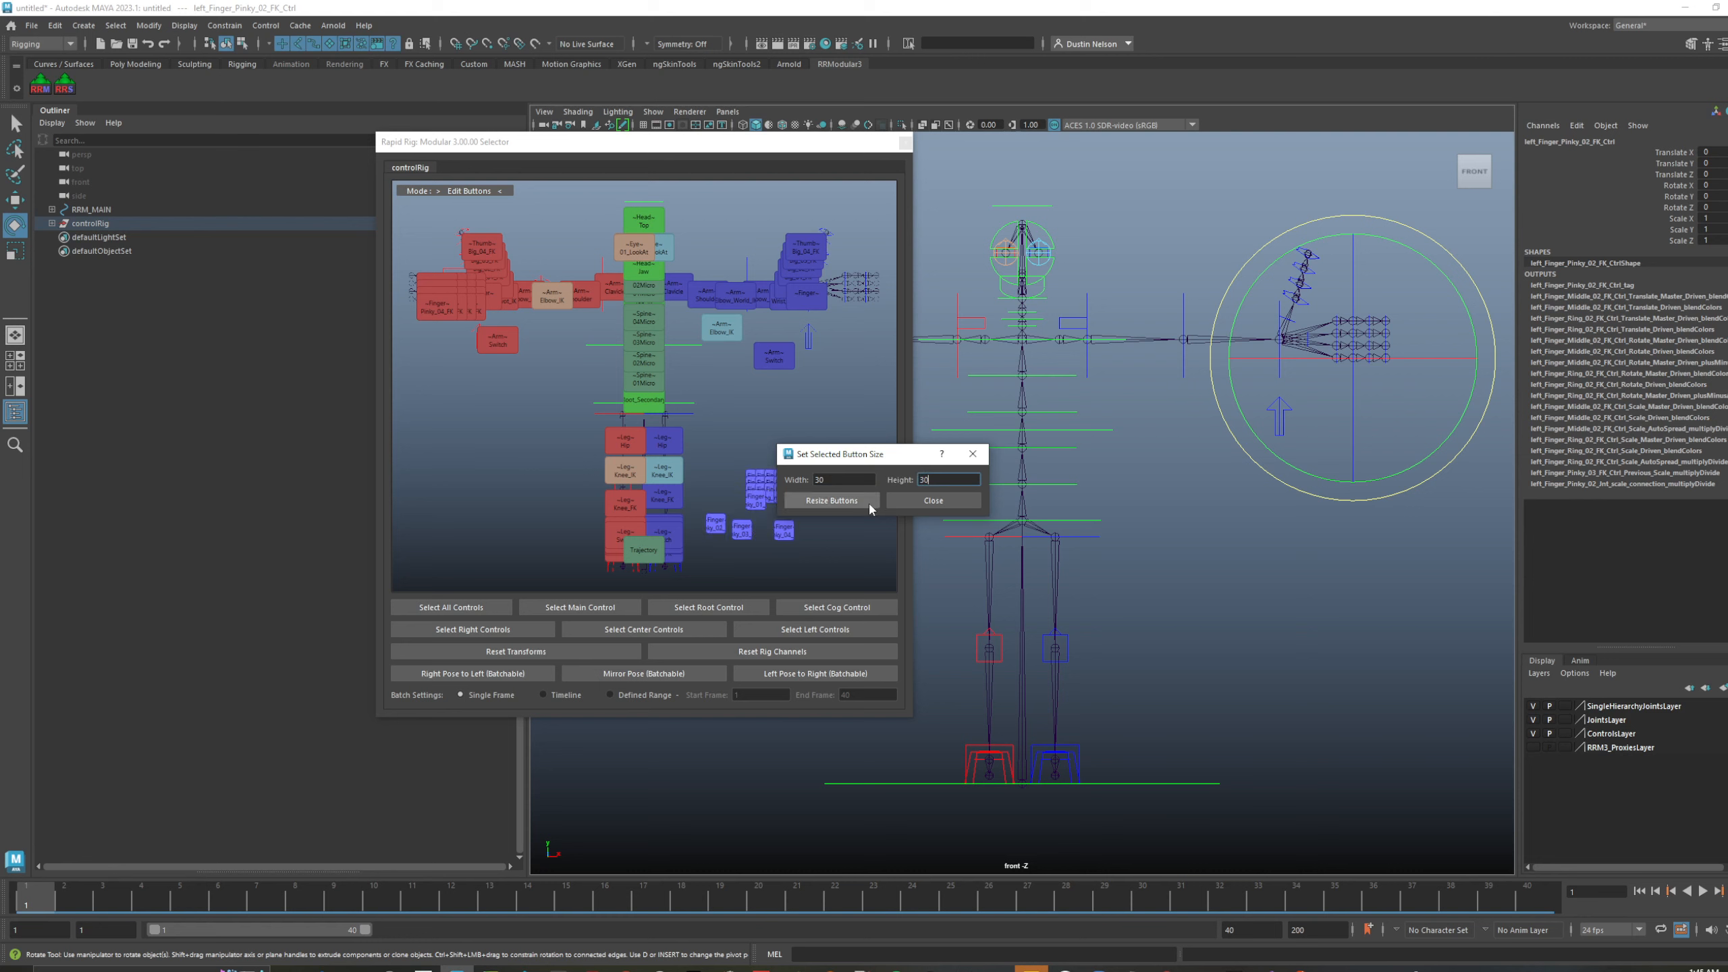
click(914, 500)
- Move the left fingers' 04 FK buttons out of the group into a loose vertical column
click(782, 527)
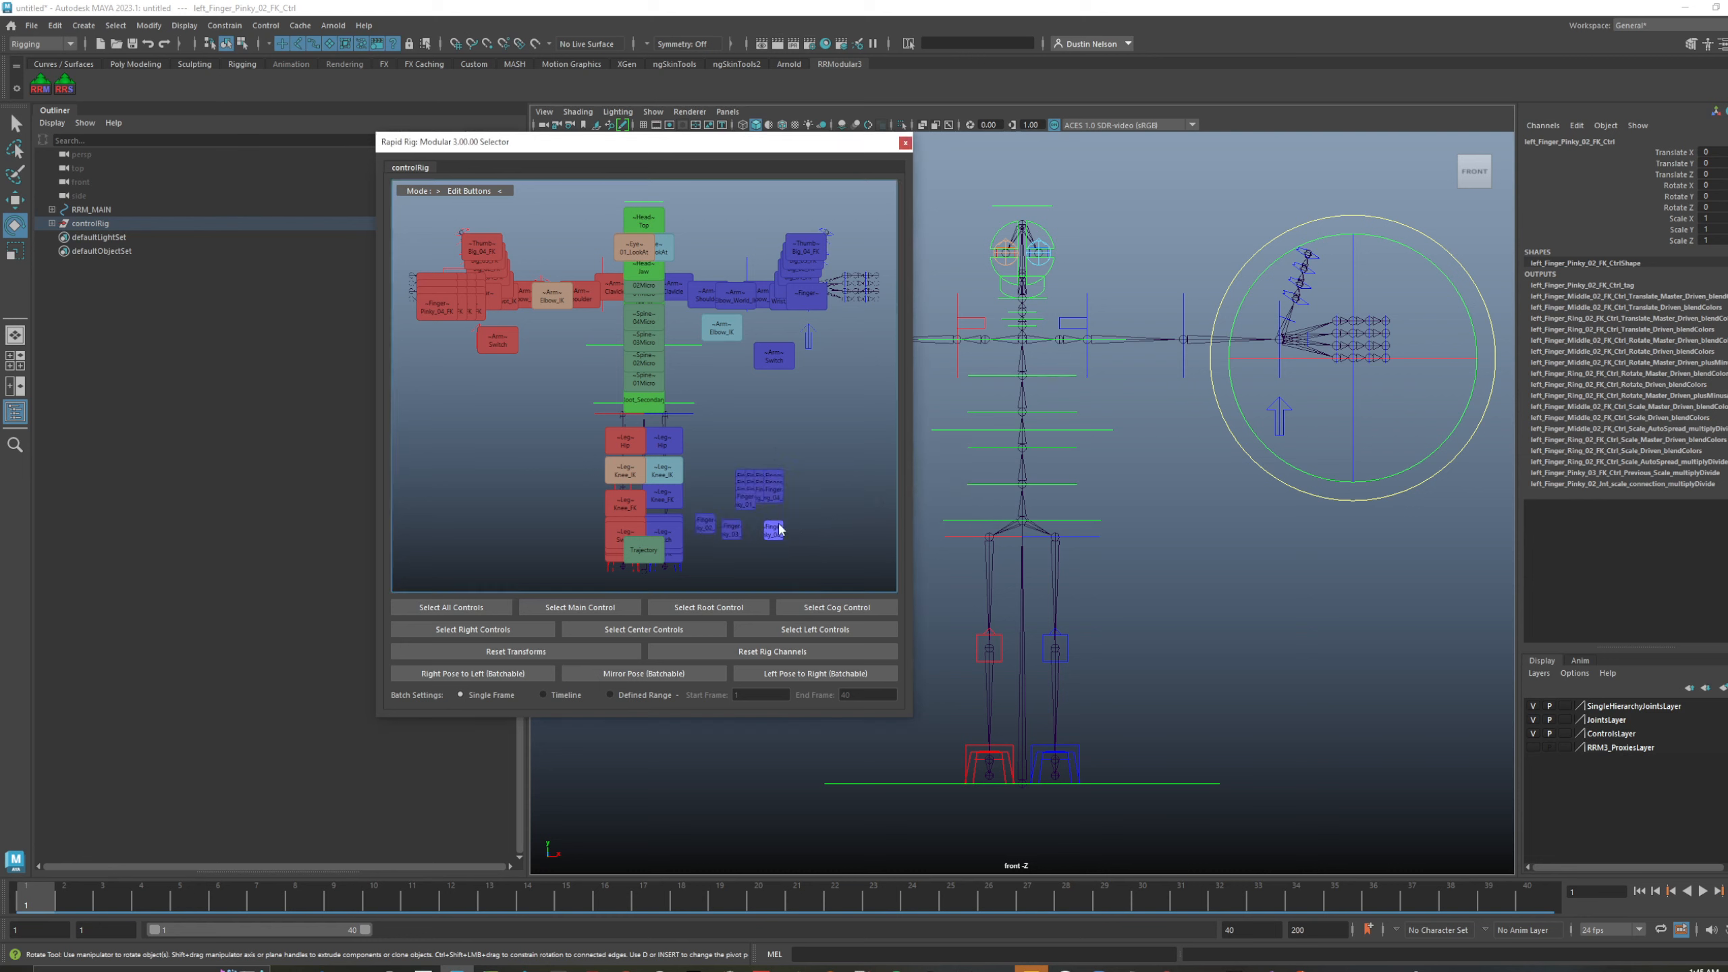
drag(766, 522, 770, 469)
click(767, 544)
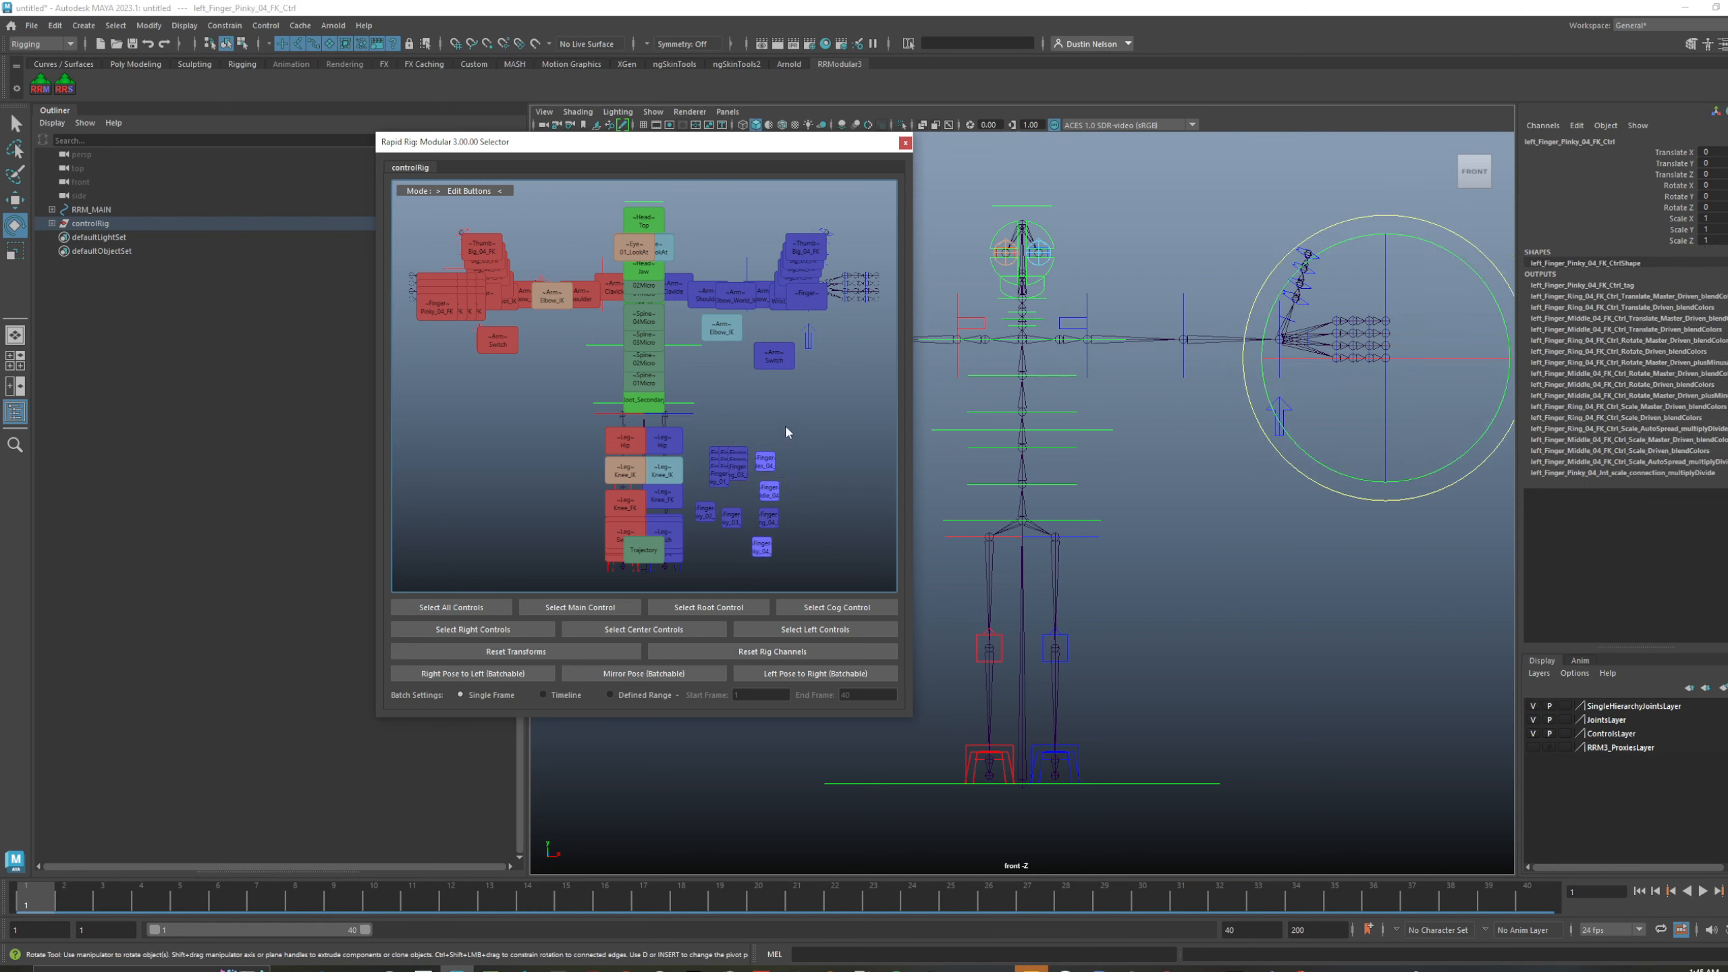
- Try Align Centered Horizontal on the four 04 finger buttons and spread them back into a vertical column
right_click(762, 555)
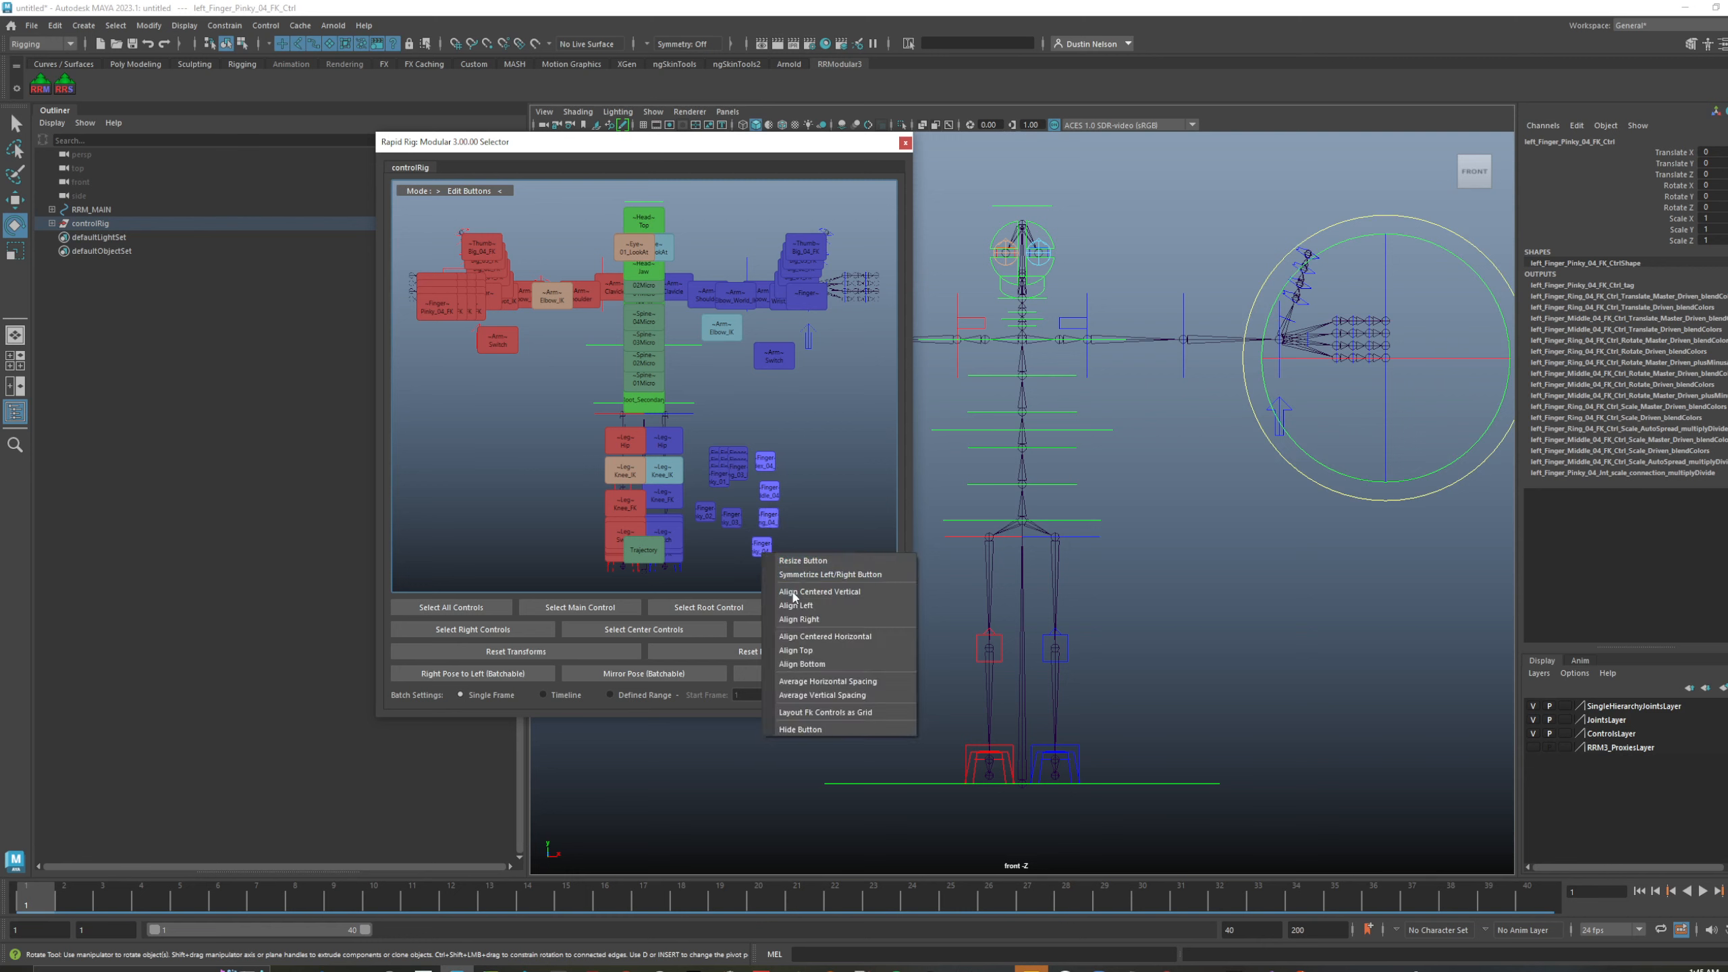
click(823, 639)
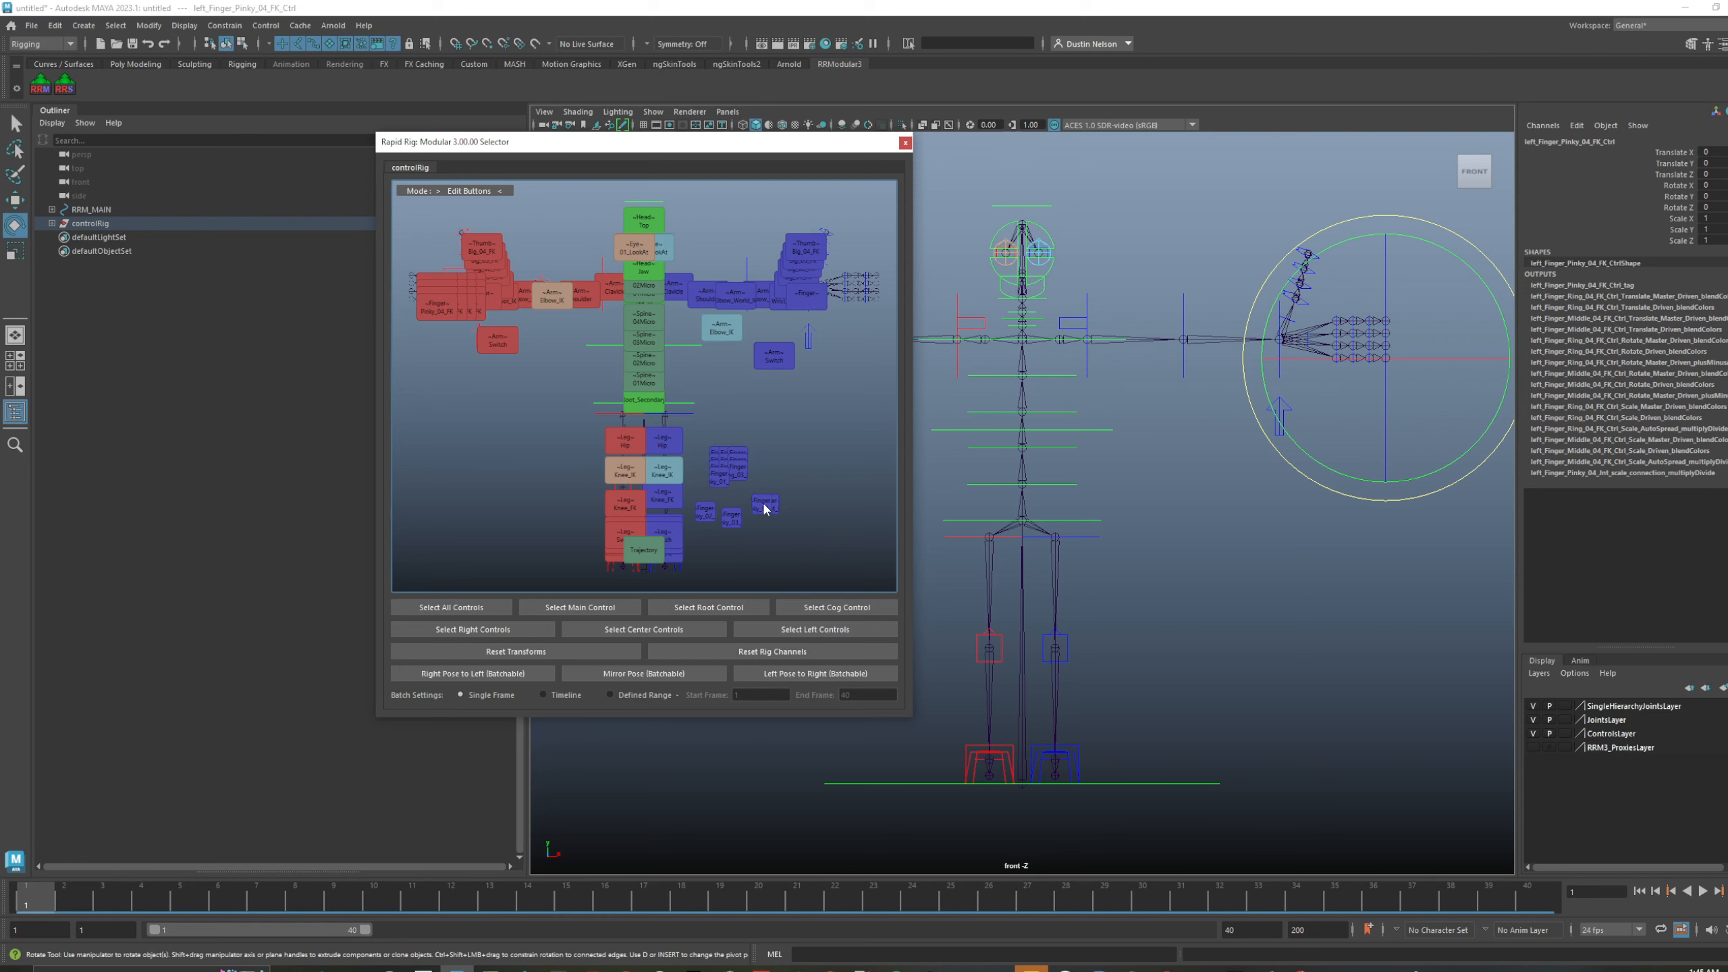
drag(764, 509, 774, 458)
mouse_move(783, 517)
mouse_down()
mouse_move(774, 490)
mouse_move(772, 545)
mouse_move(774, 515)
mouse_up()
- Align the column of four 04 finger buttons to the left and average their vertical spacing
drag(764, 436, 771, 556)
right_click(769, 543)
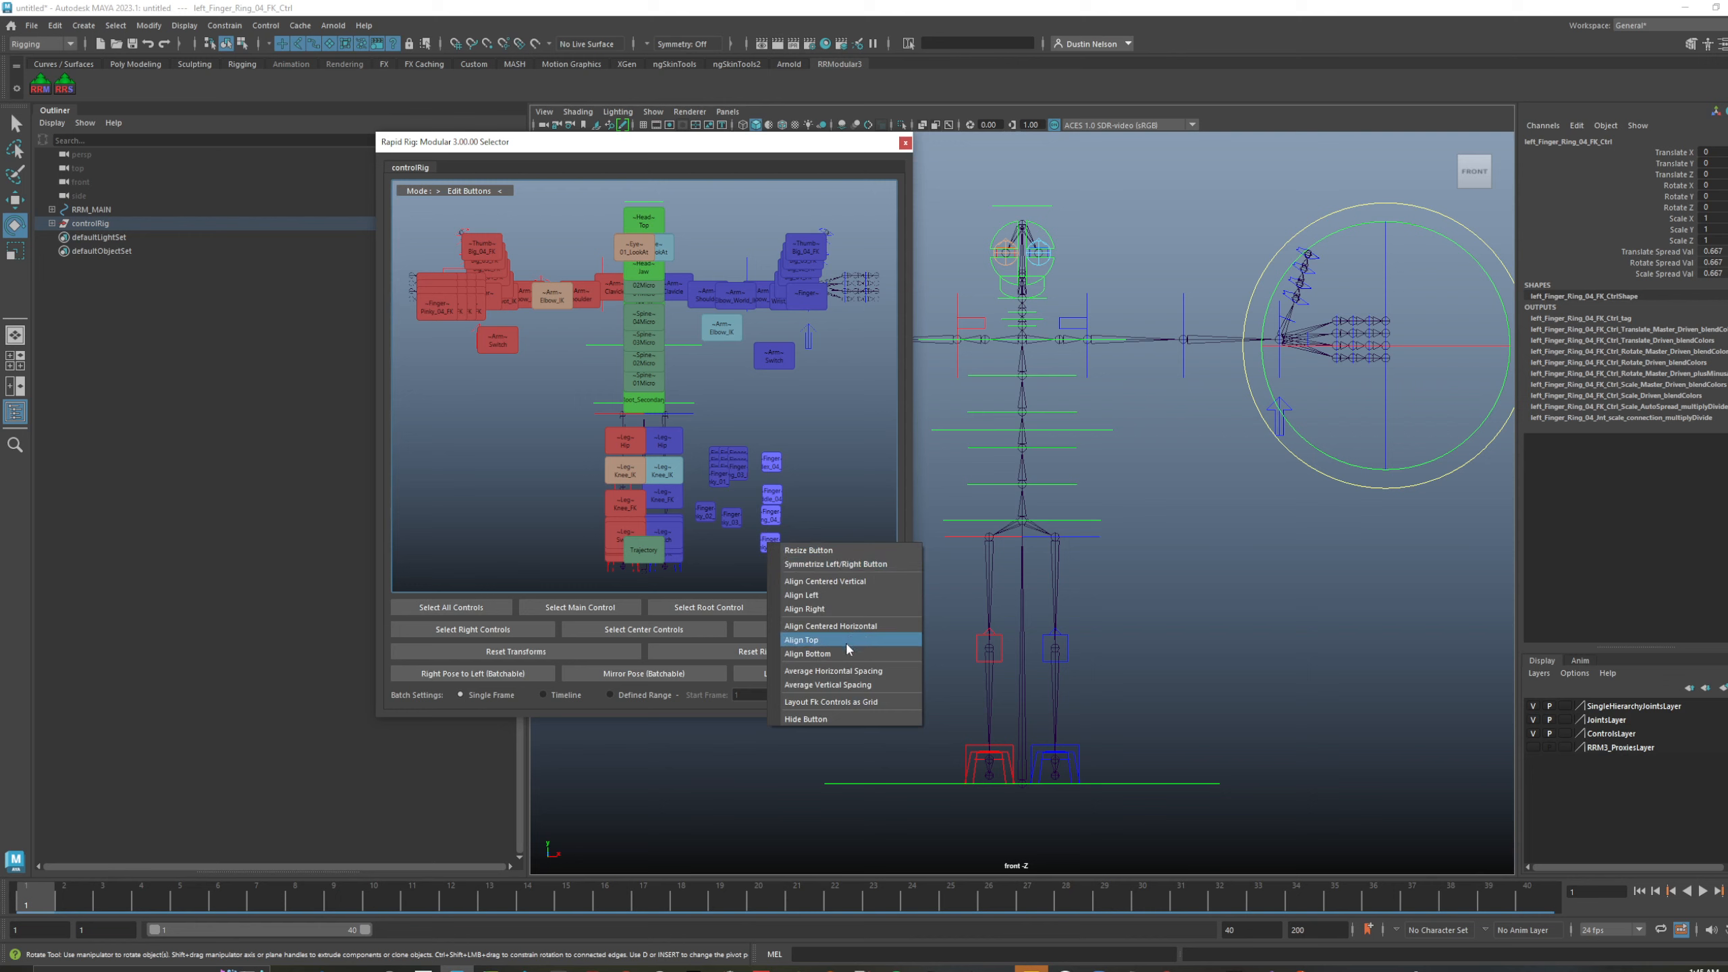
click(840, 594)
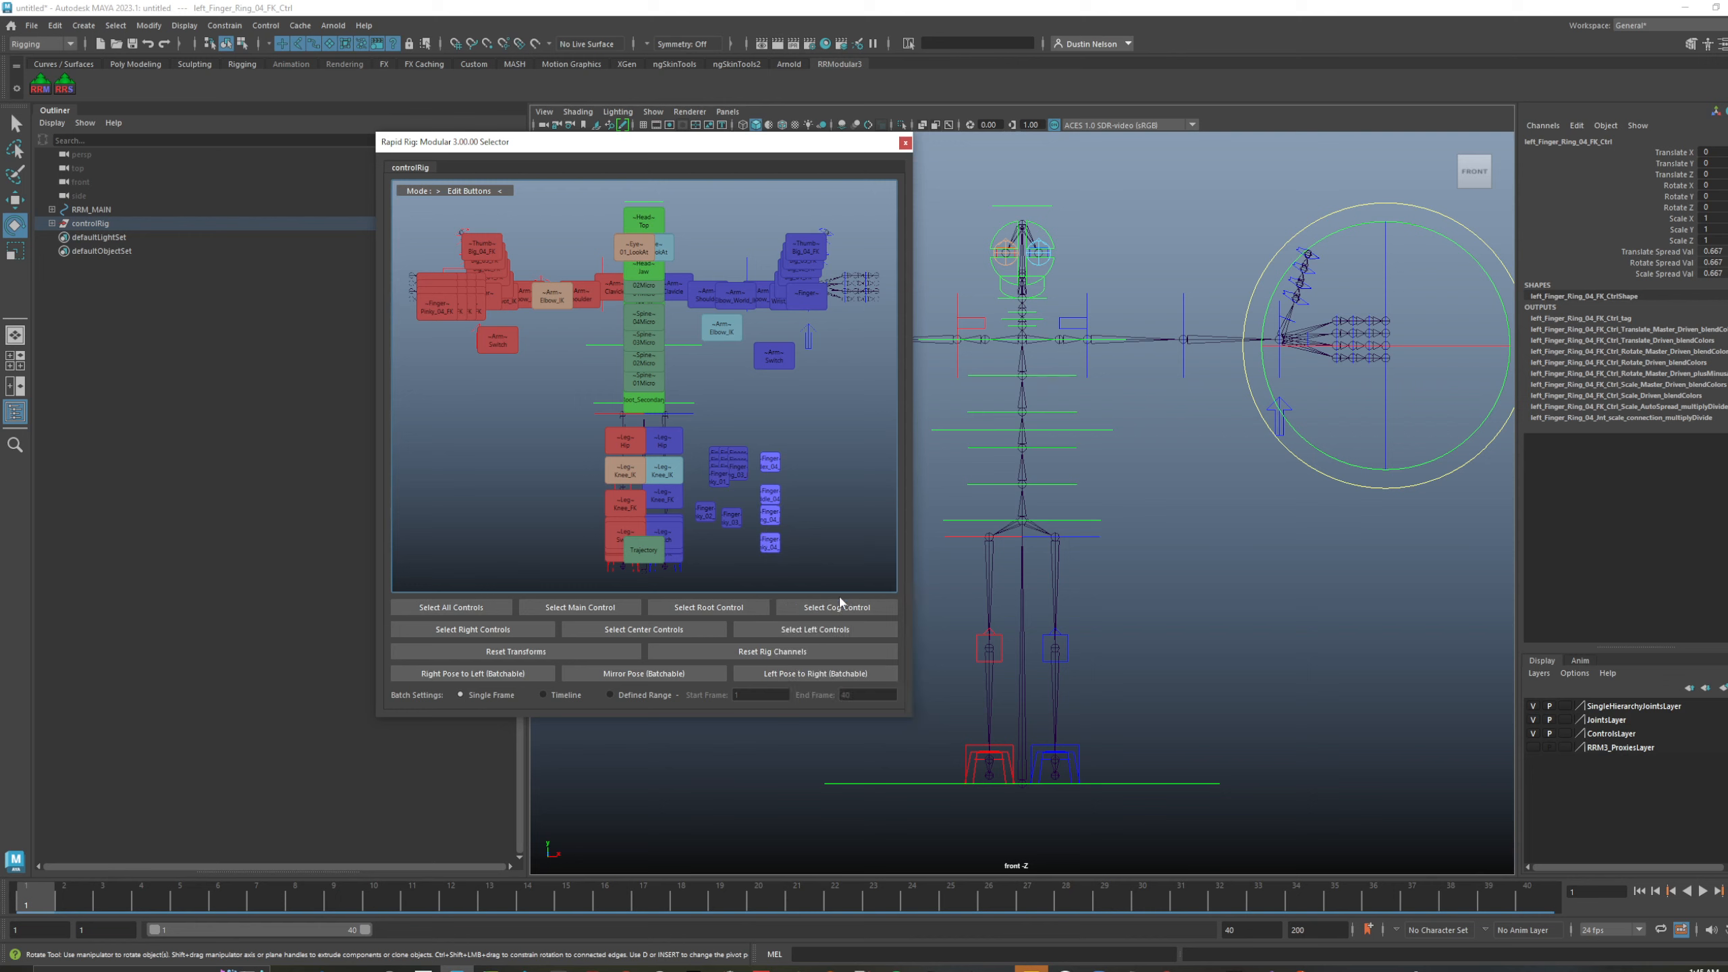
right_click(774, 546)
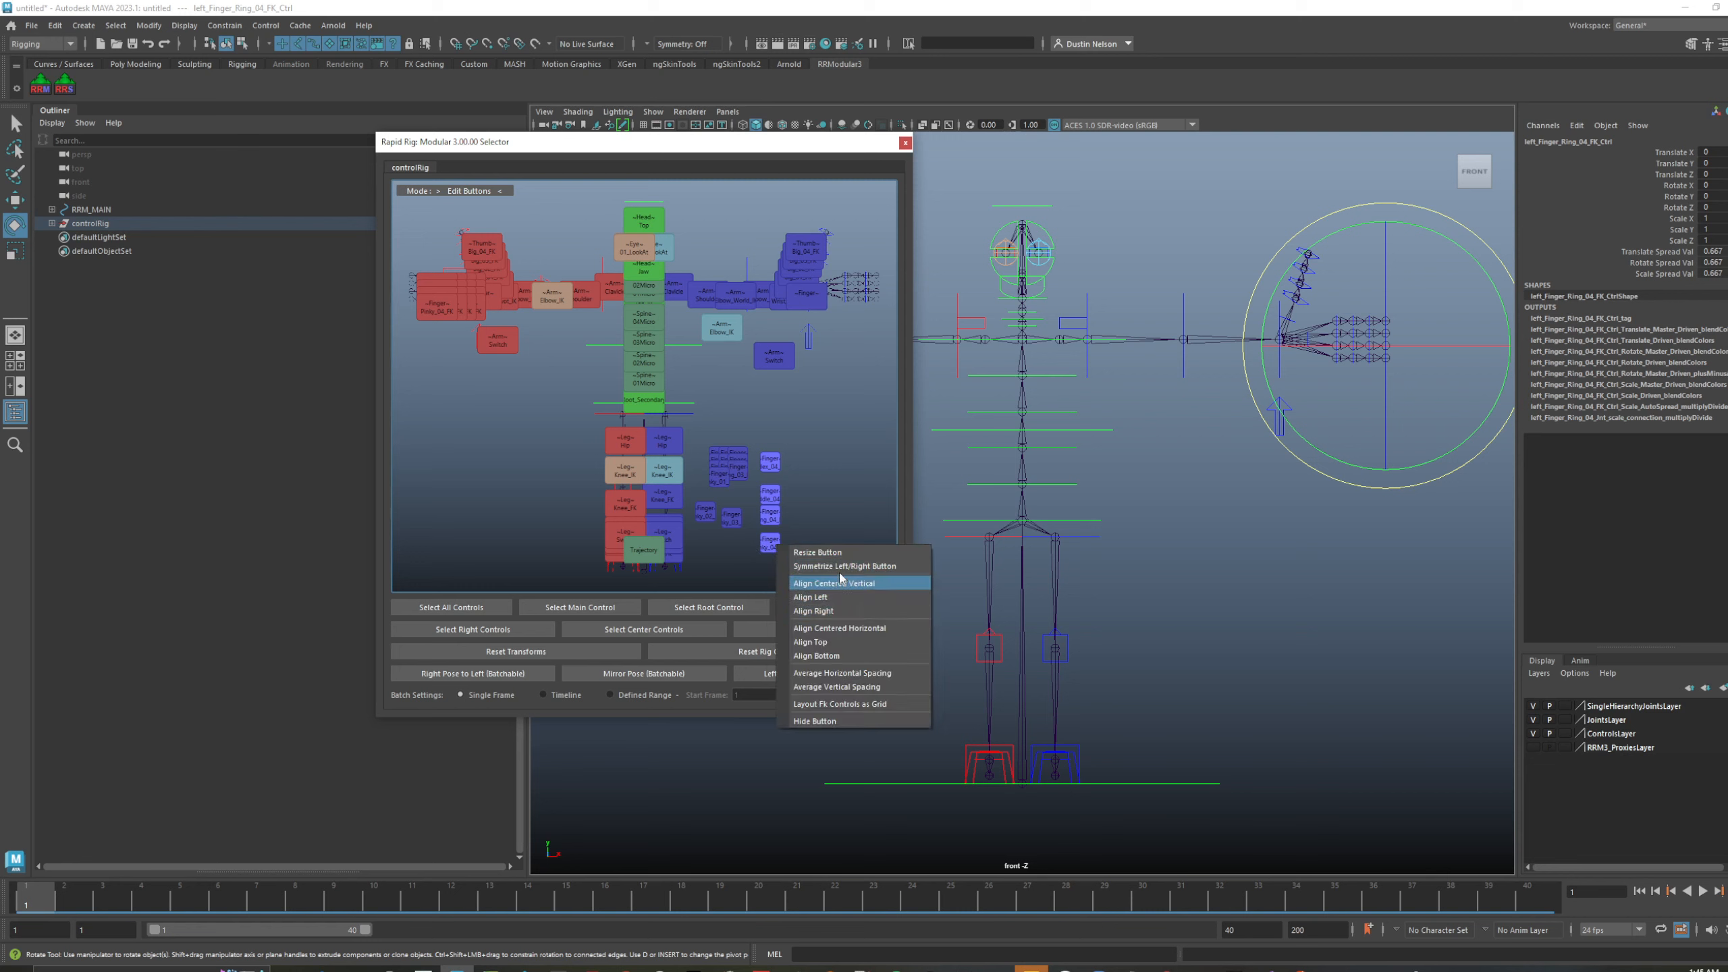
click(856, 686)
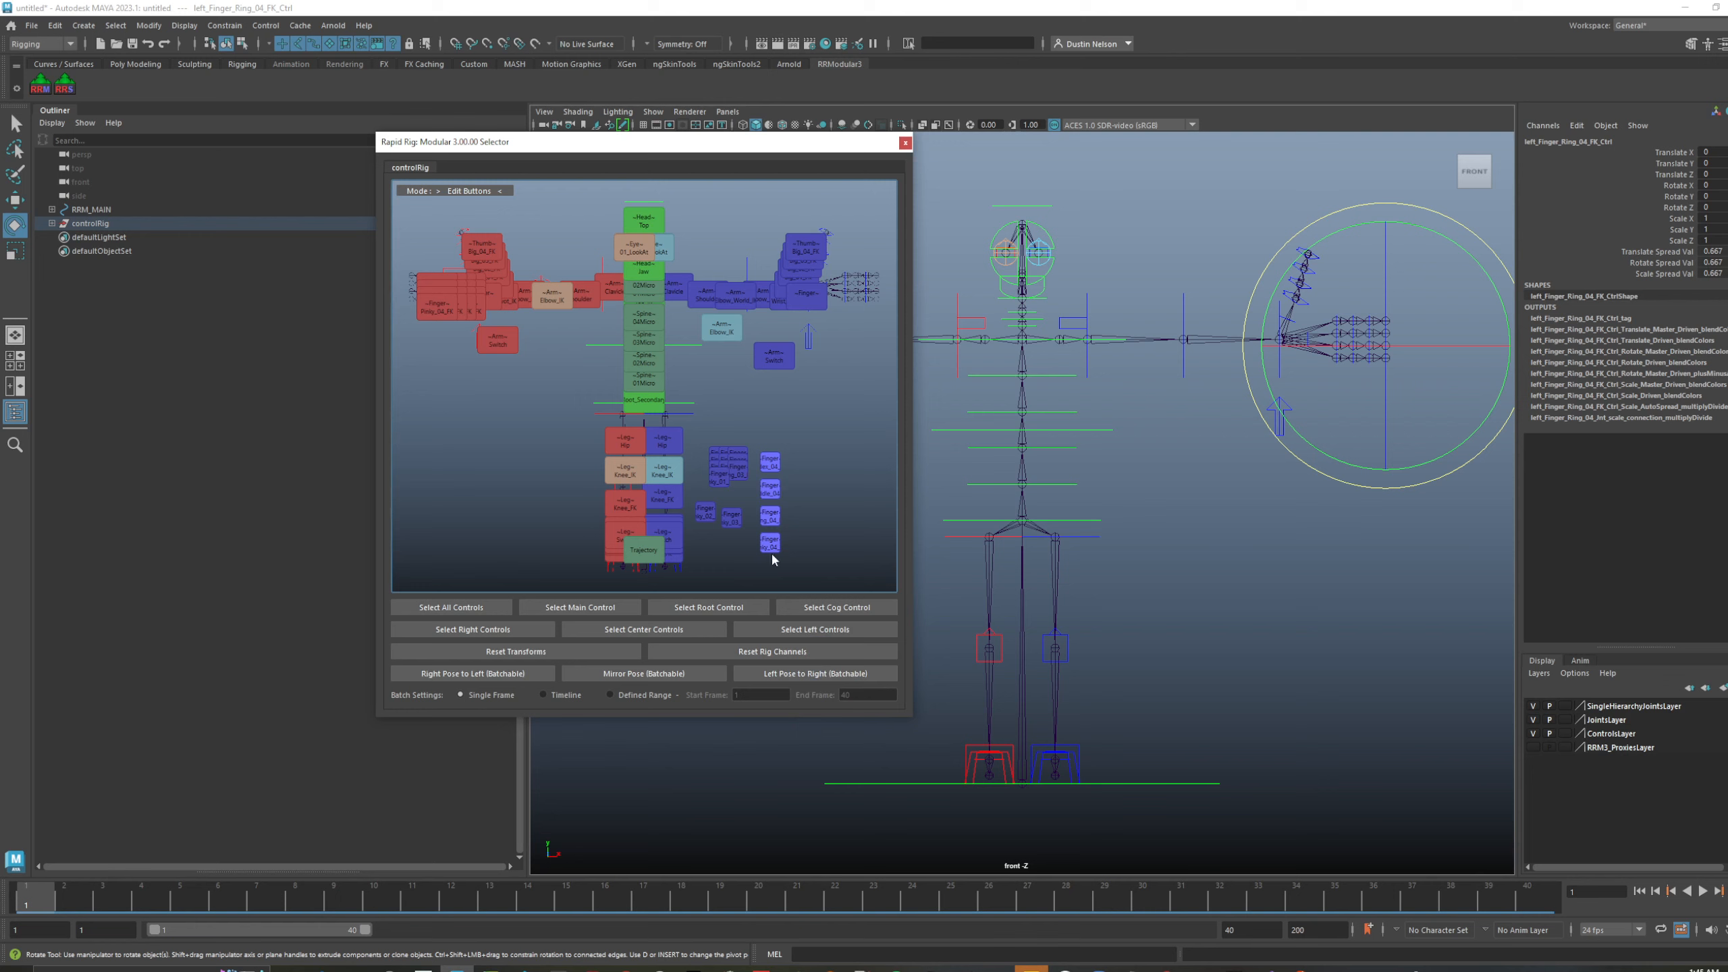
- Move the left Pinky_01 and Index_01 FK buttons out of the finger group toward the leg buttons
click(764, 530)
drag(726, 494, 707, 497)
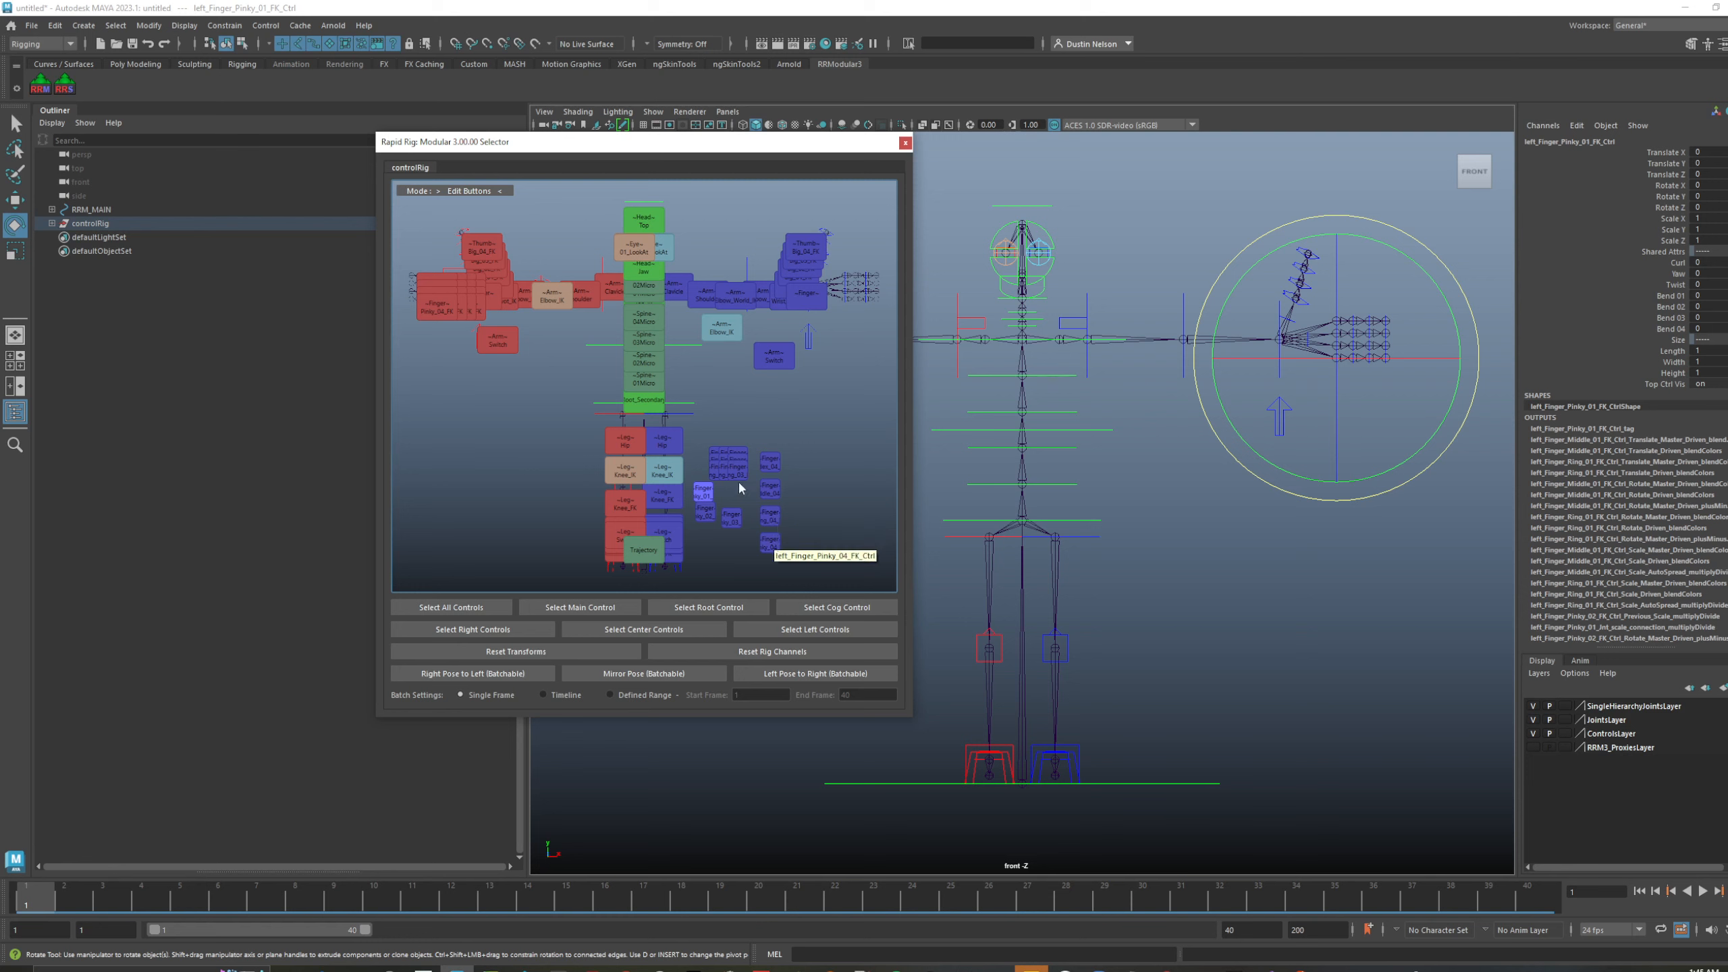
drag(714, 454, 705, 440)
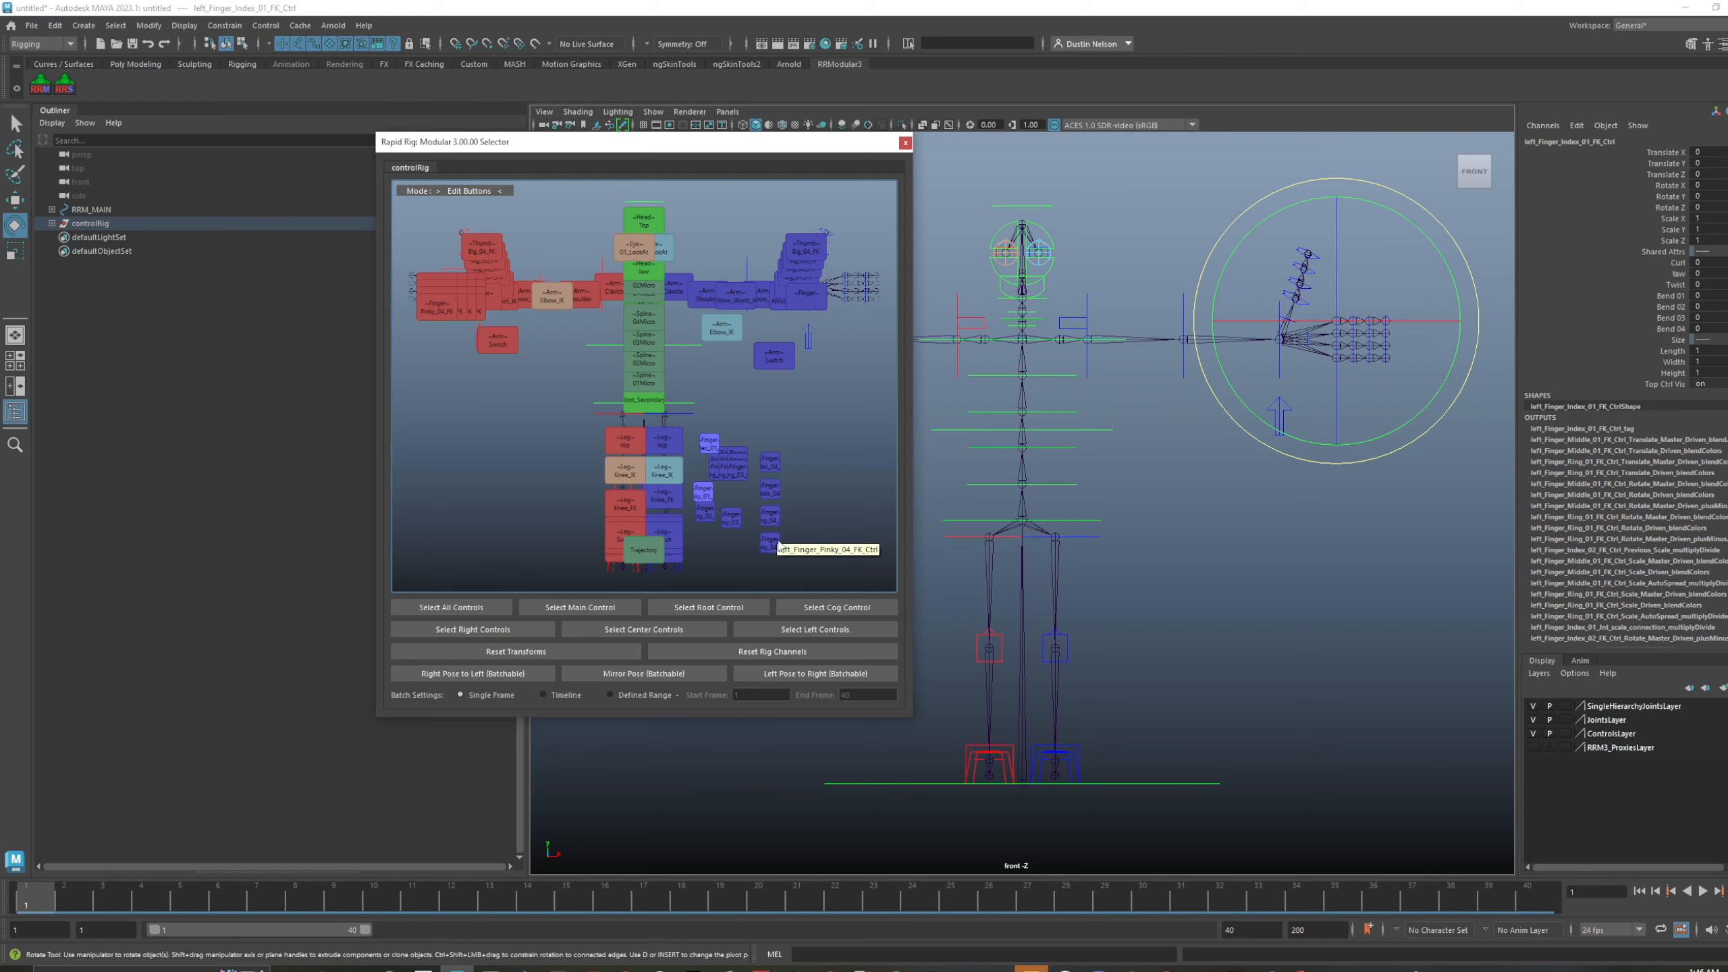
- Nudge the left Index_01 and Pinky_04 finger buttons into position as opposite corners of the finger layout
drag(710, 448, 704, 440)
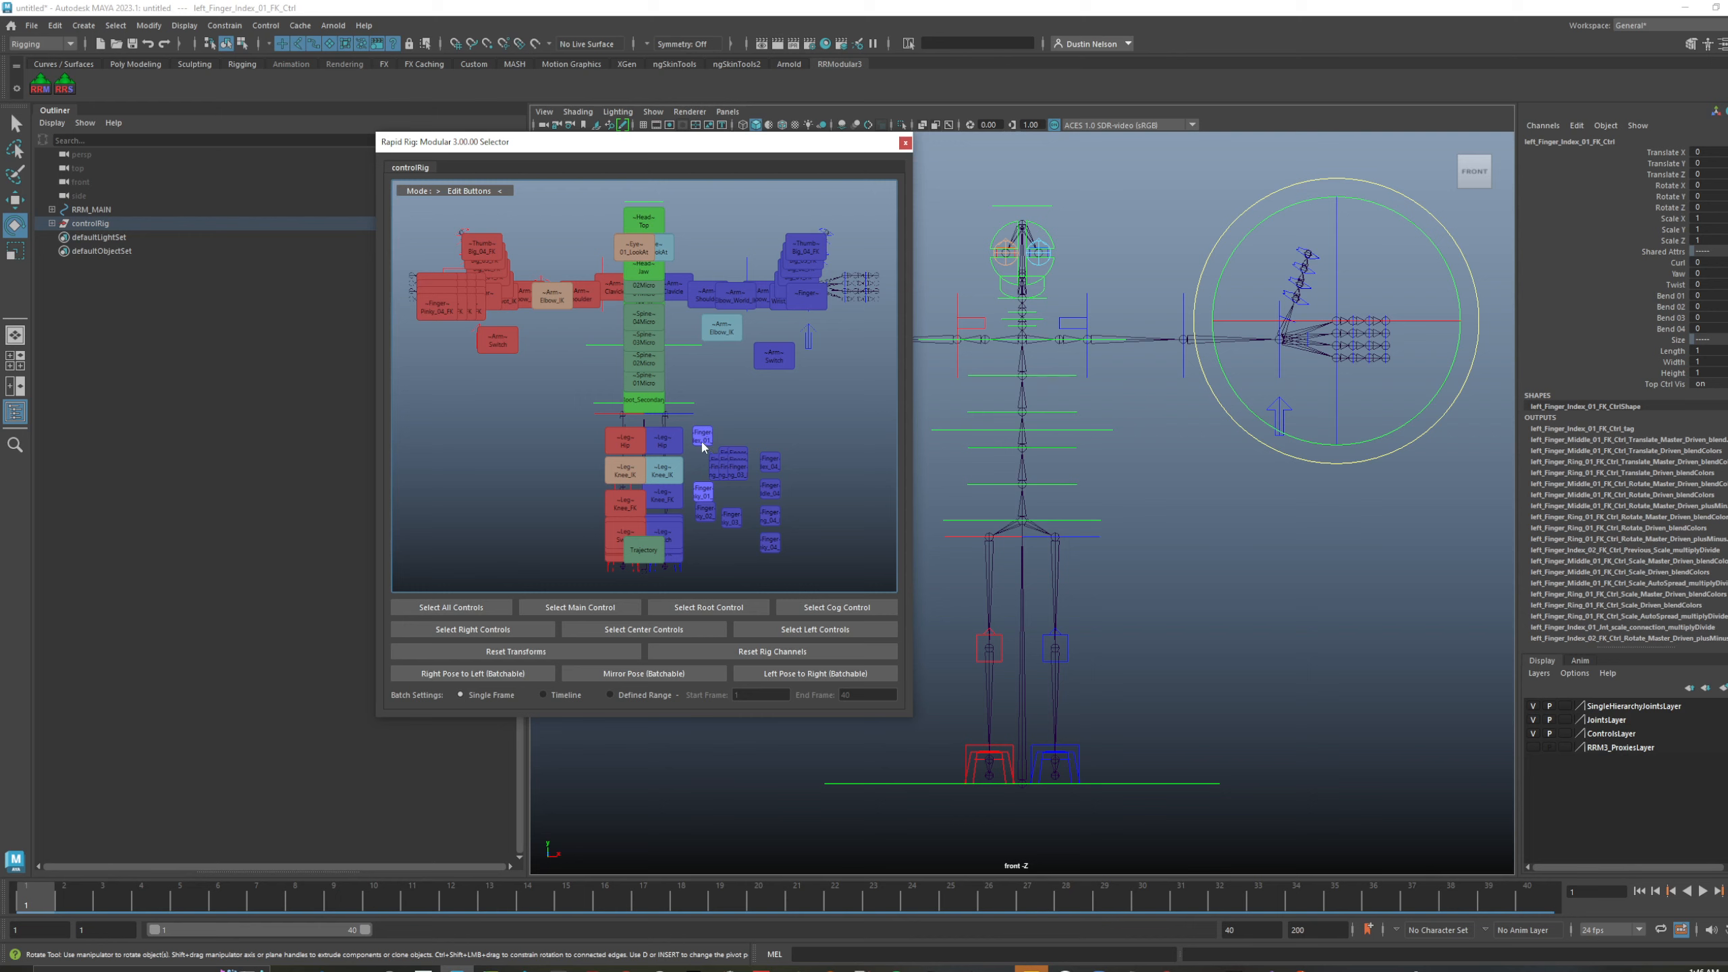
mouse_move(703, 445)
mouse_down()
mouse_move(710, 461)
mouse_move(705, 441)
mouse_up()
click(777, 543)
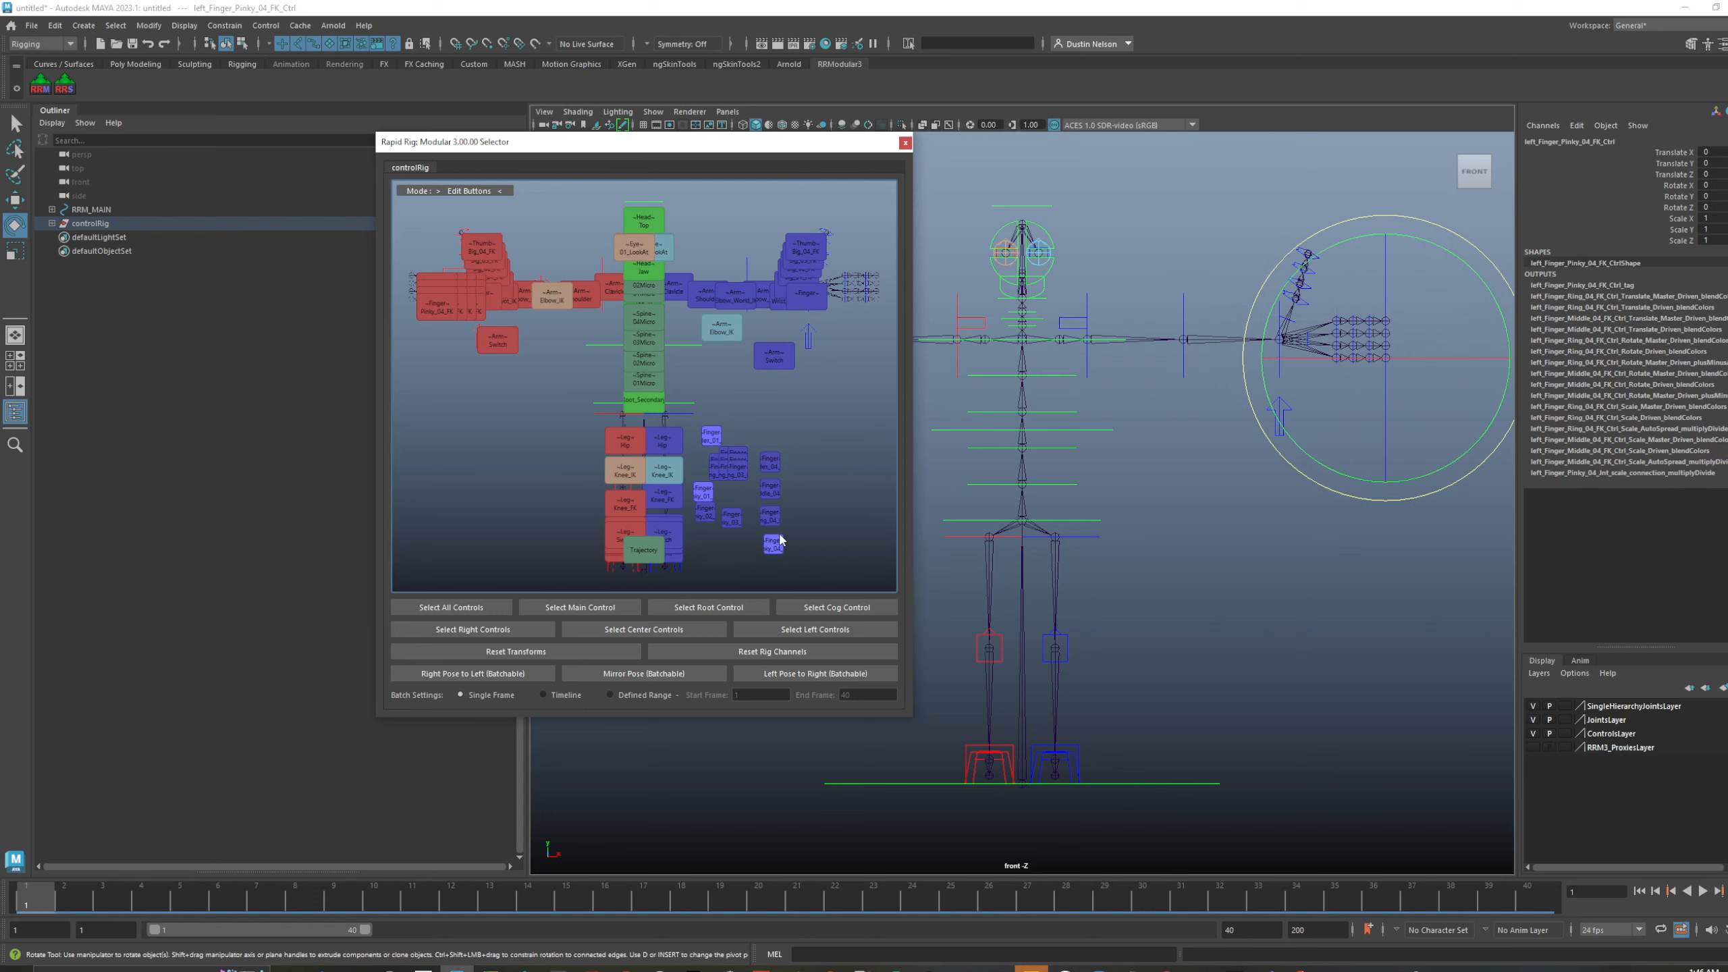
click(705, 441)
- Apply Layout FK Controls as Grid to the left finger buttons beside the leg buttons
right_click(707, 446)
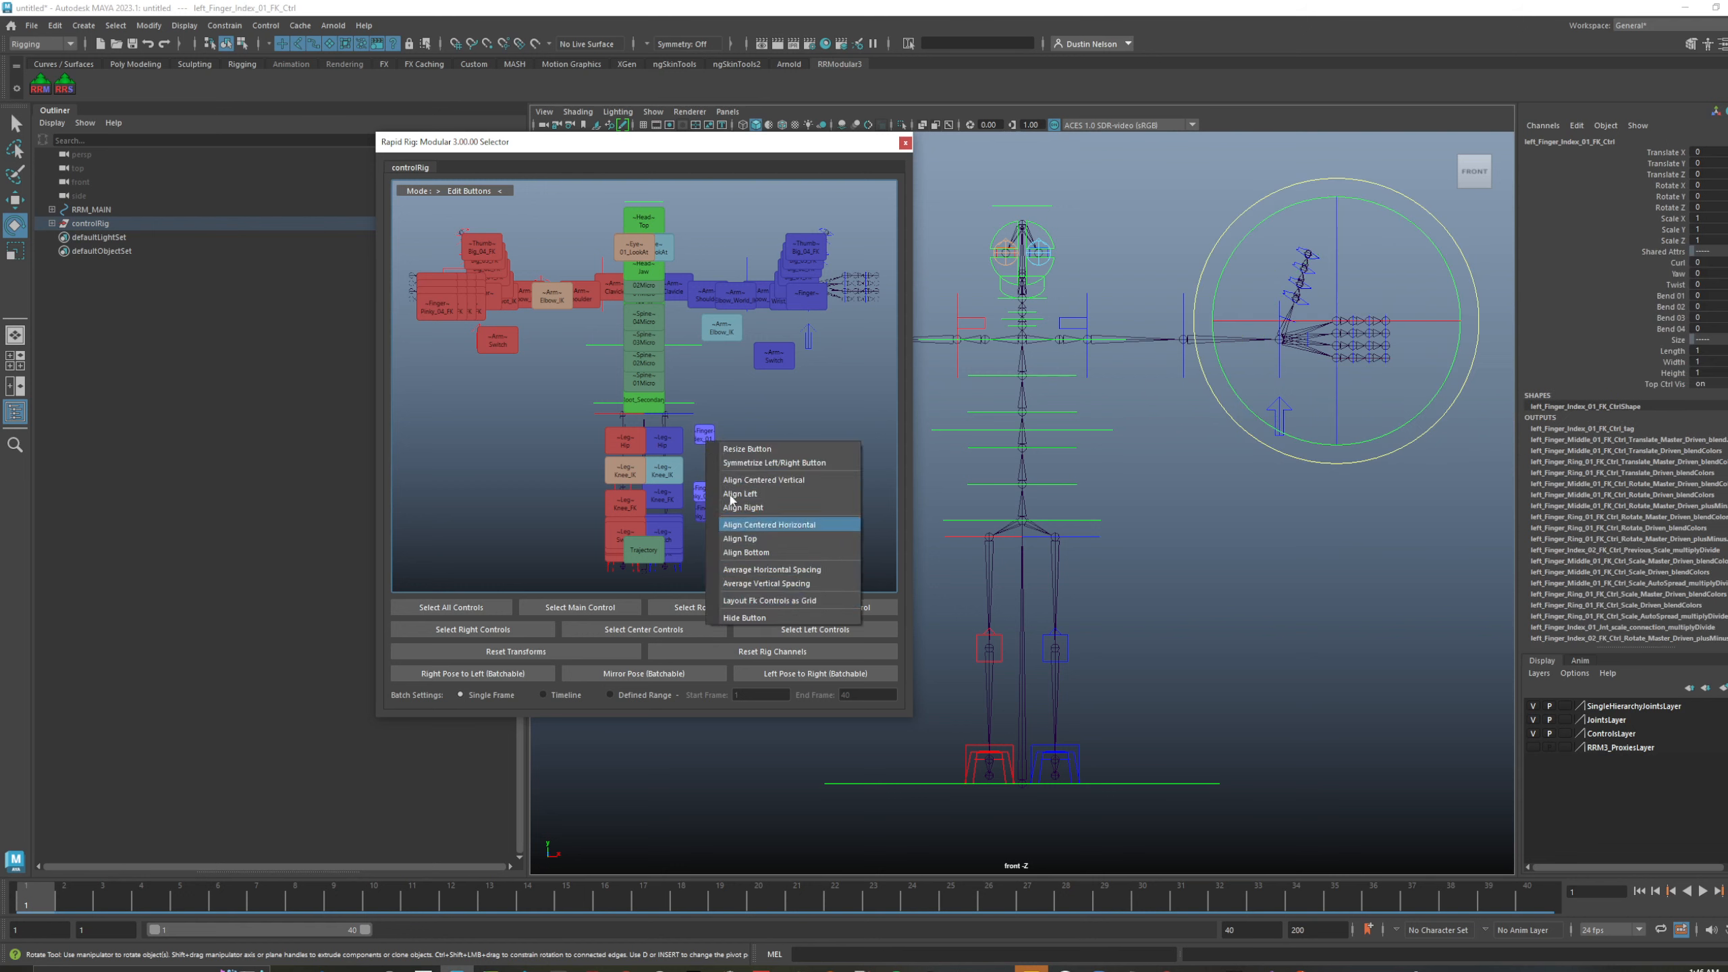
right_click(655, 390)
click(706, 424)
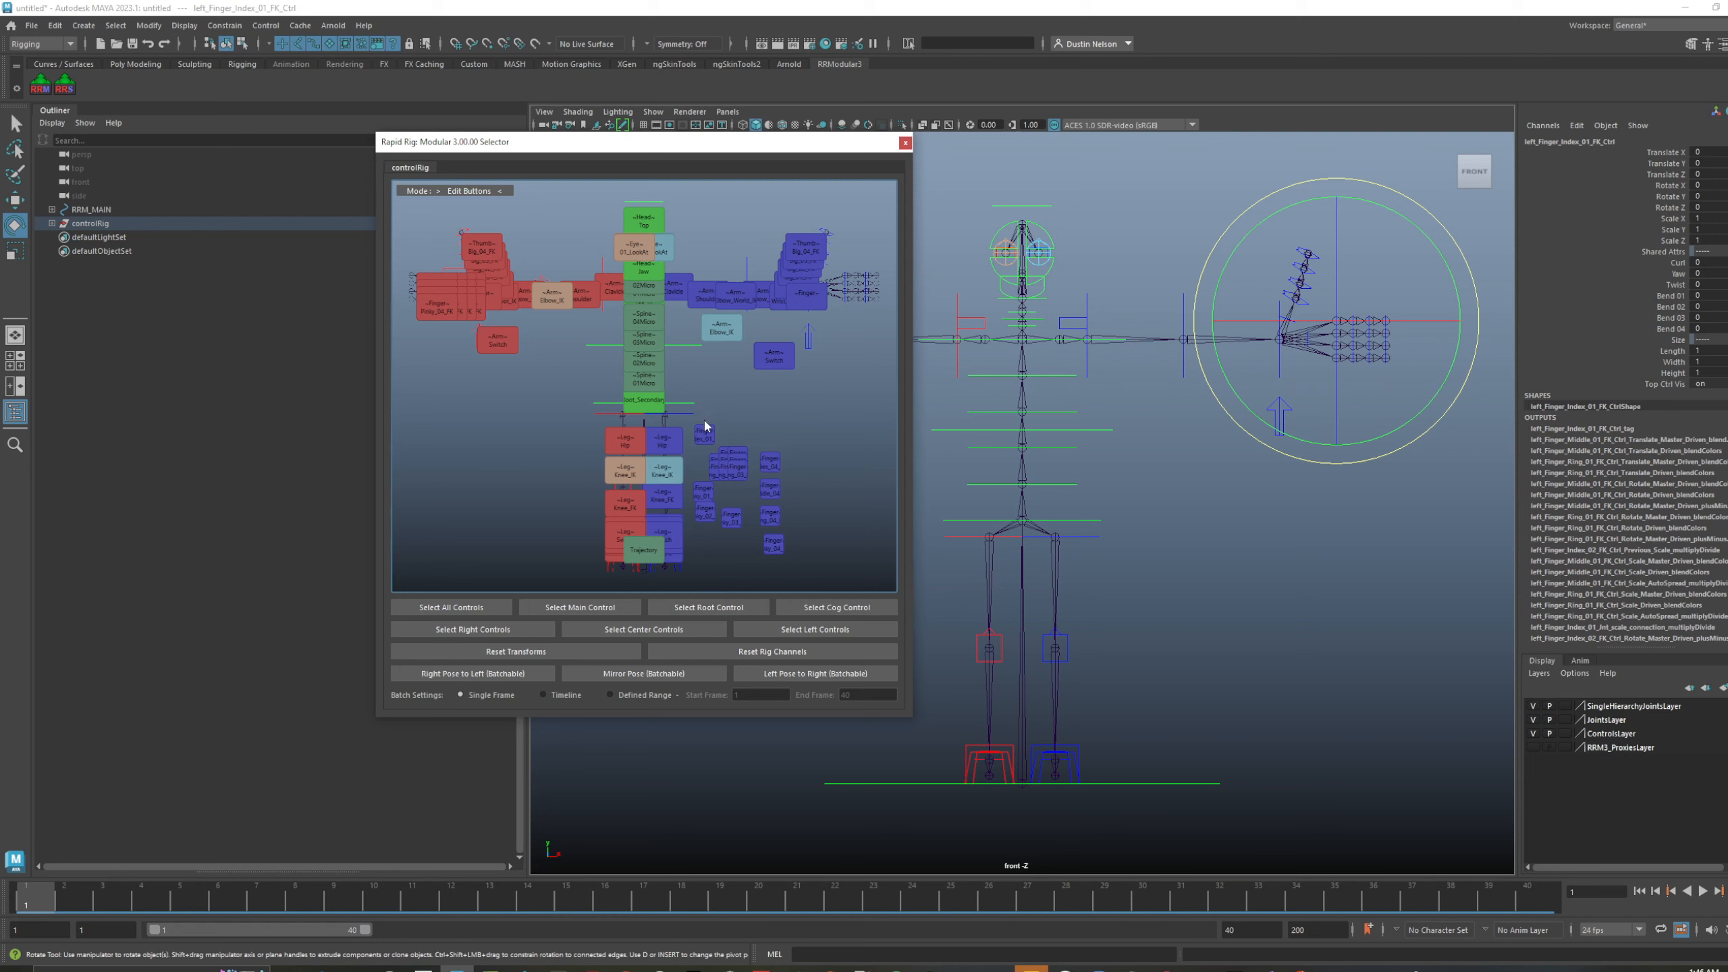
right_click(706, 439)
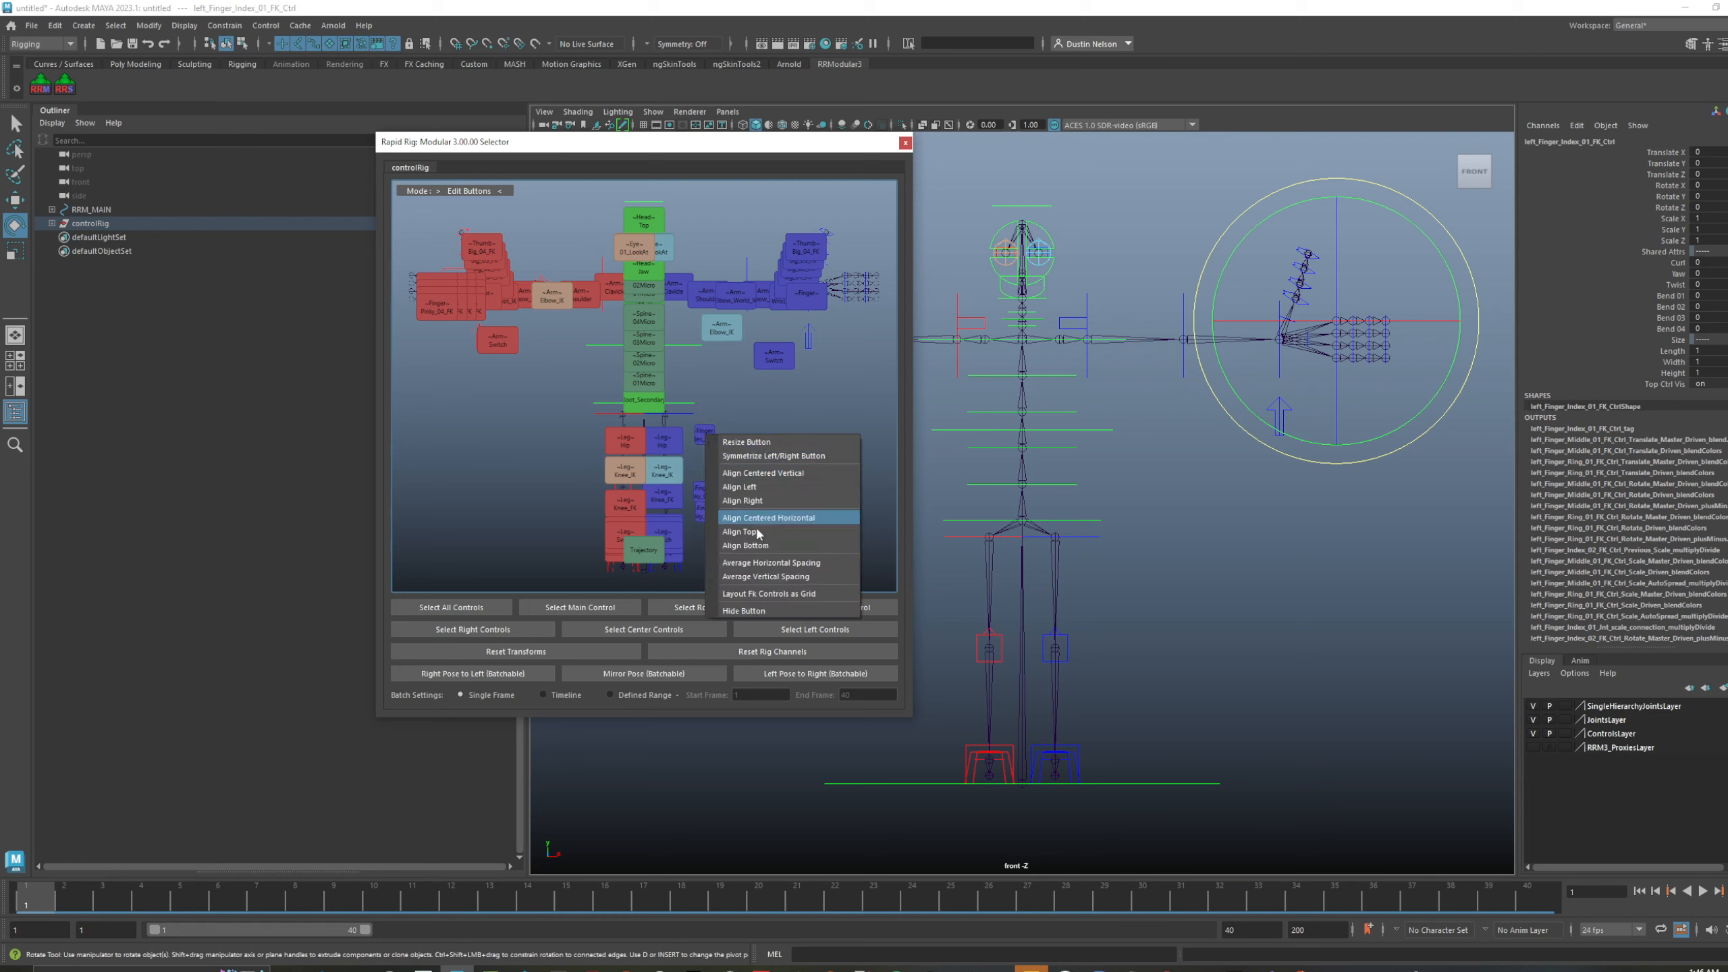
click(792, 594)
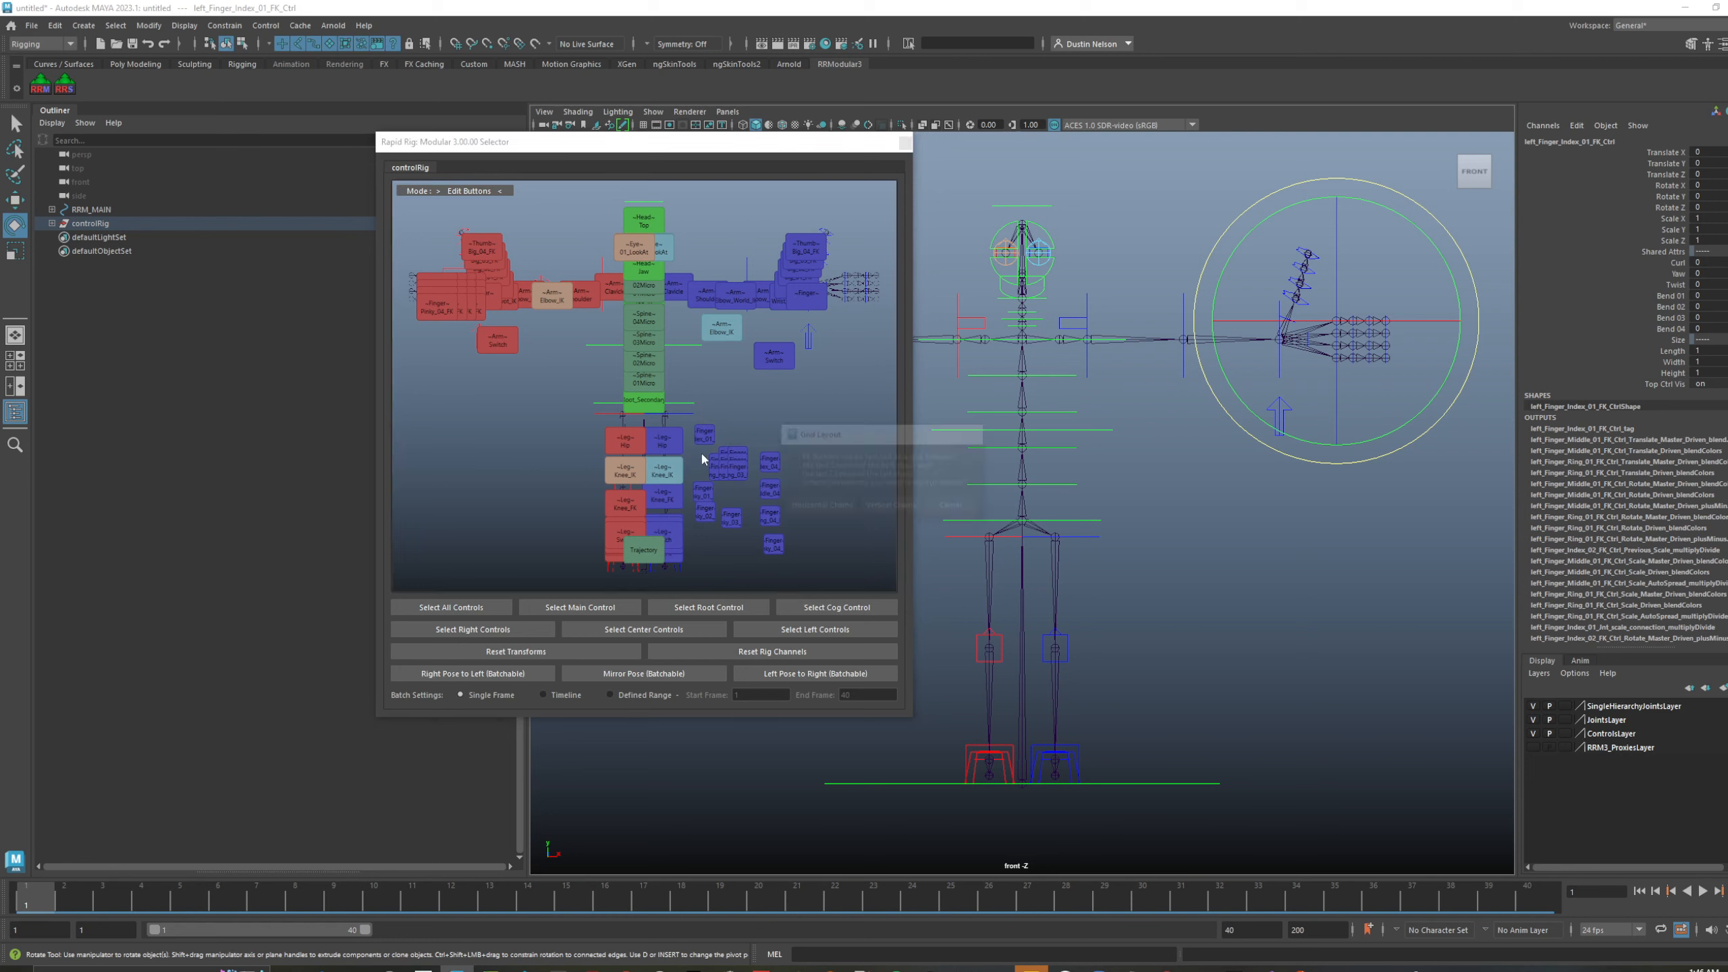
click(832, 508)
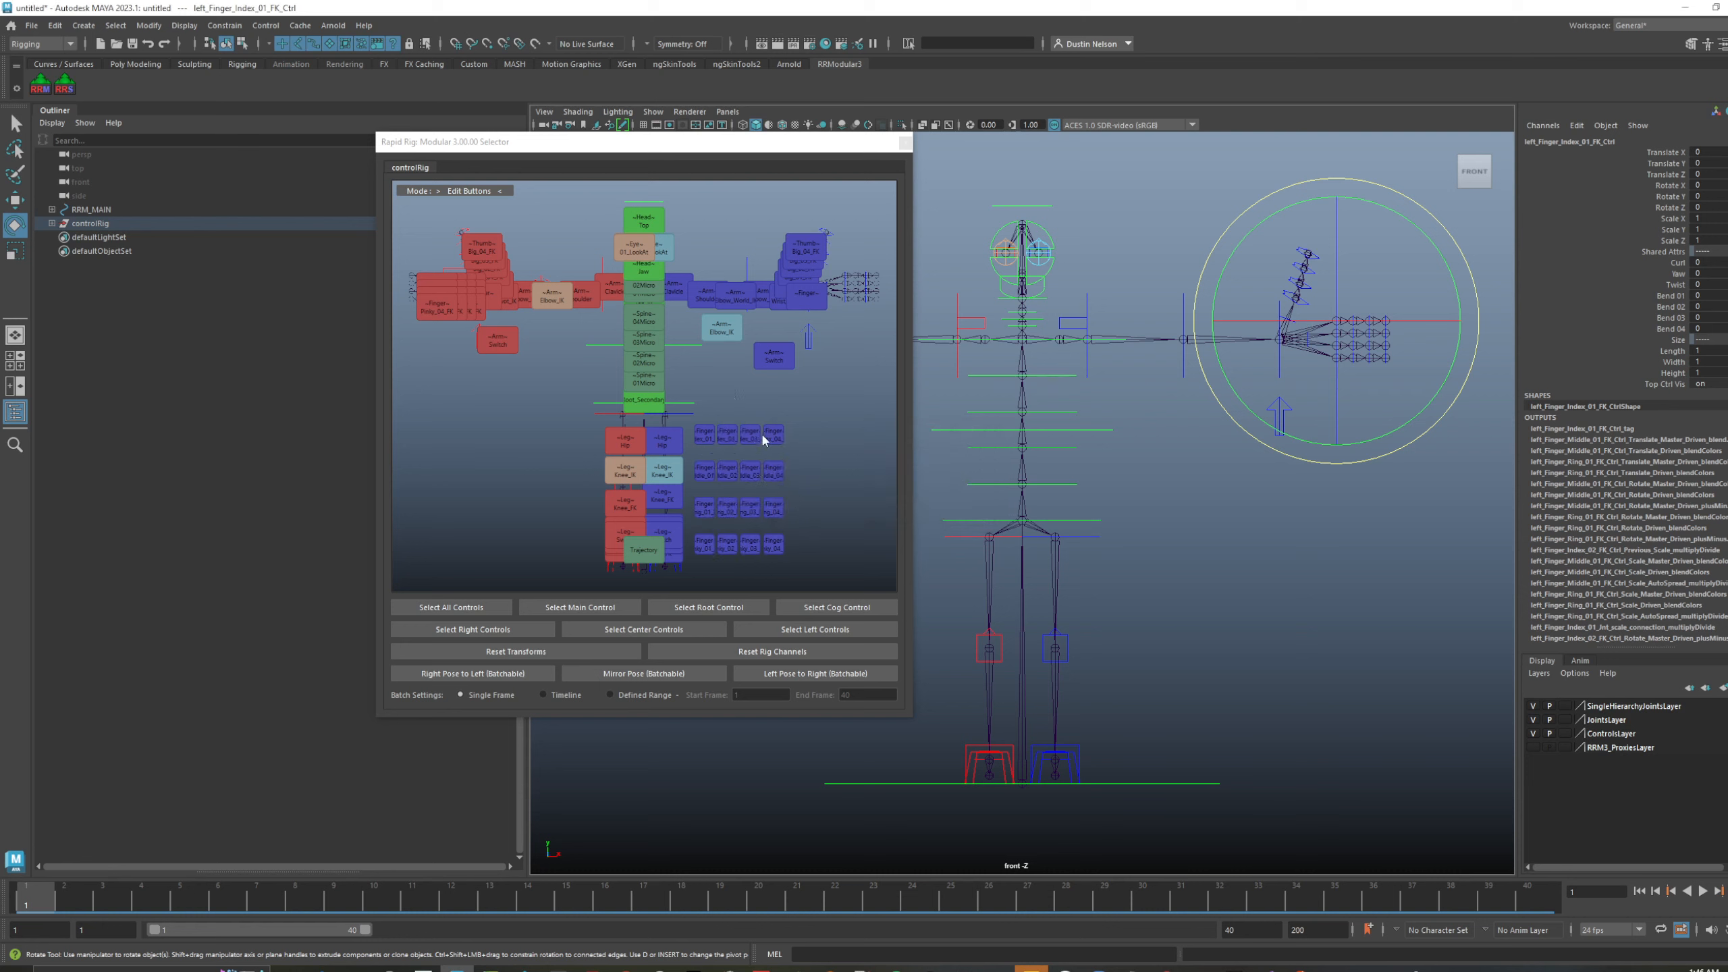
- Symmetrize the whole grid of left finger buttons onto the right side of the layout
drag(784, 405, 722, 553)
right_click(773, 550)
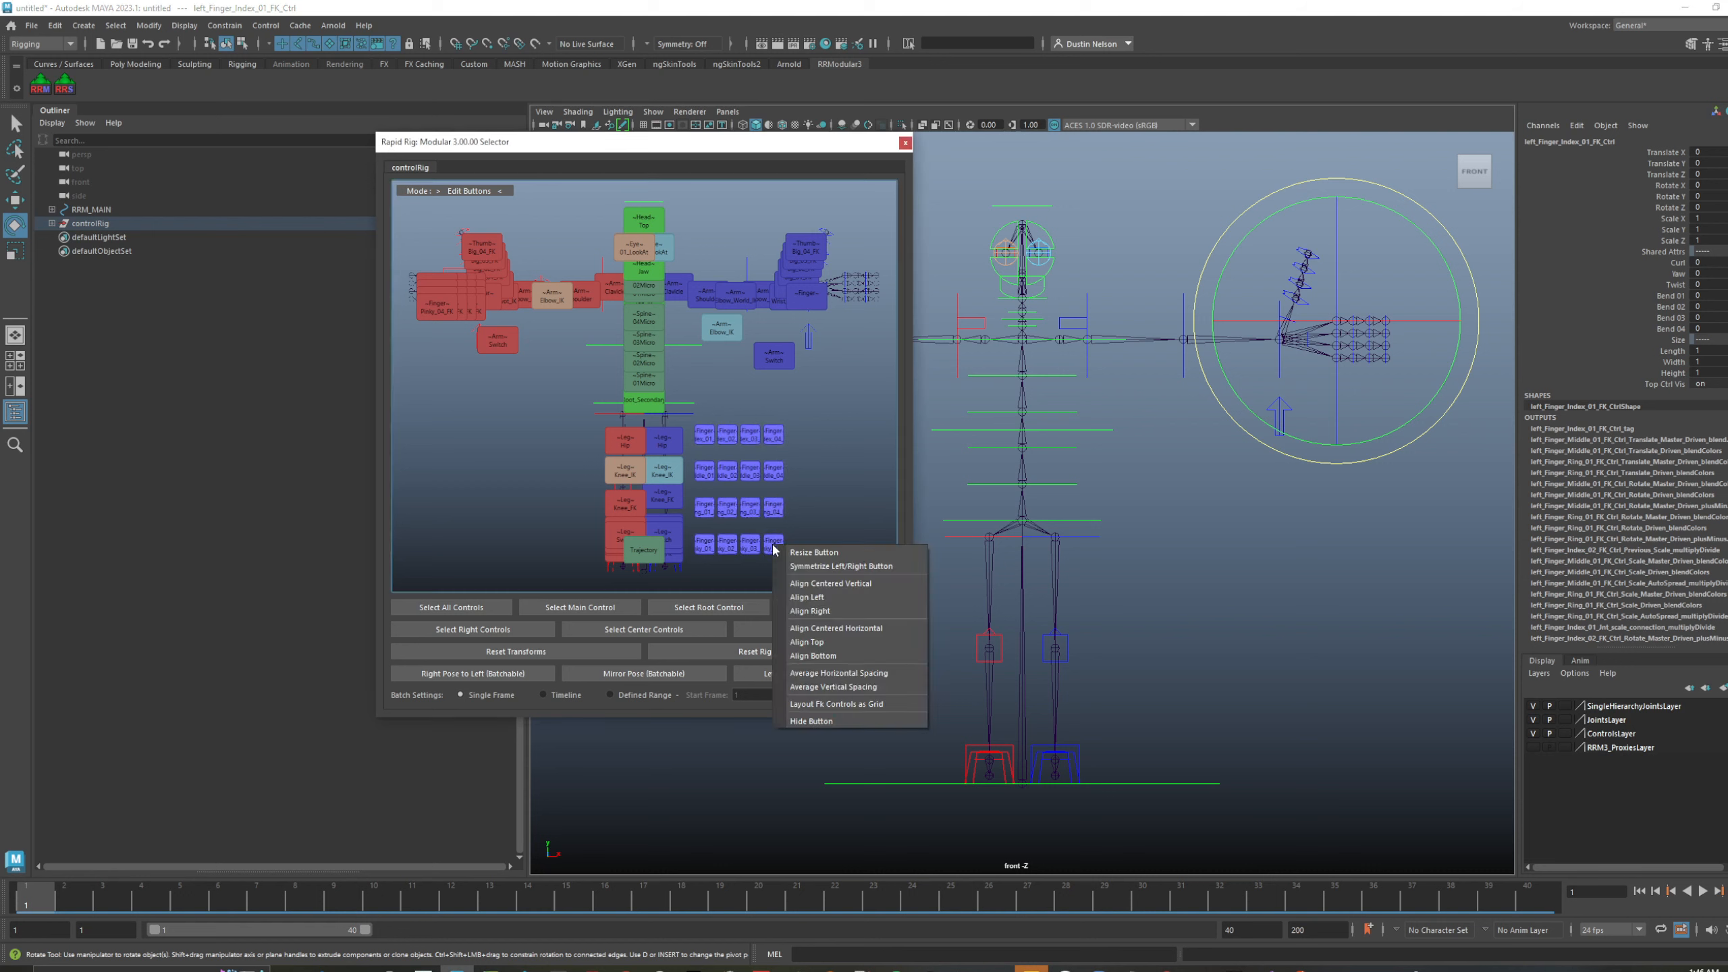
click(826, 567)
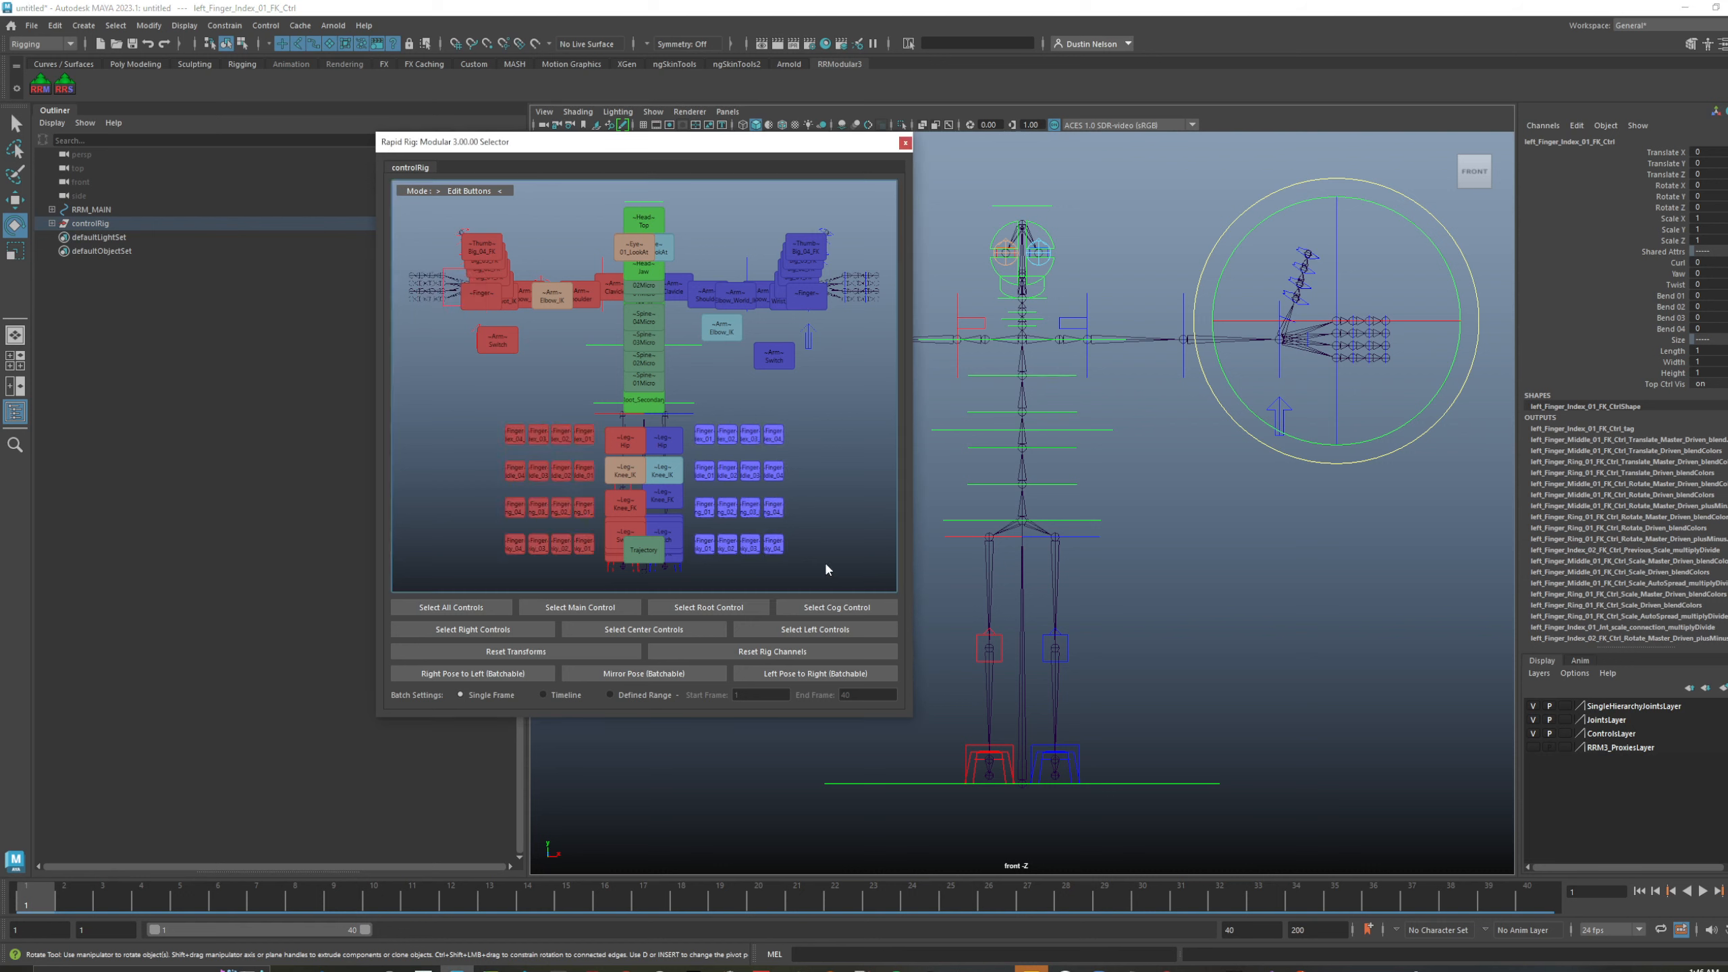
right_click(750, 400)
click(805, 423)
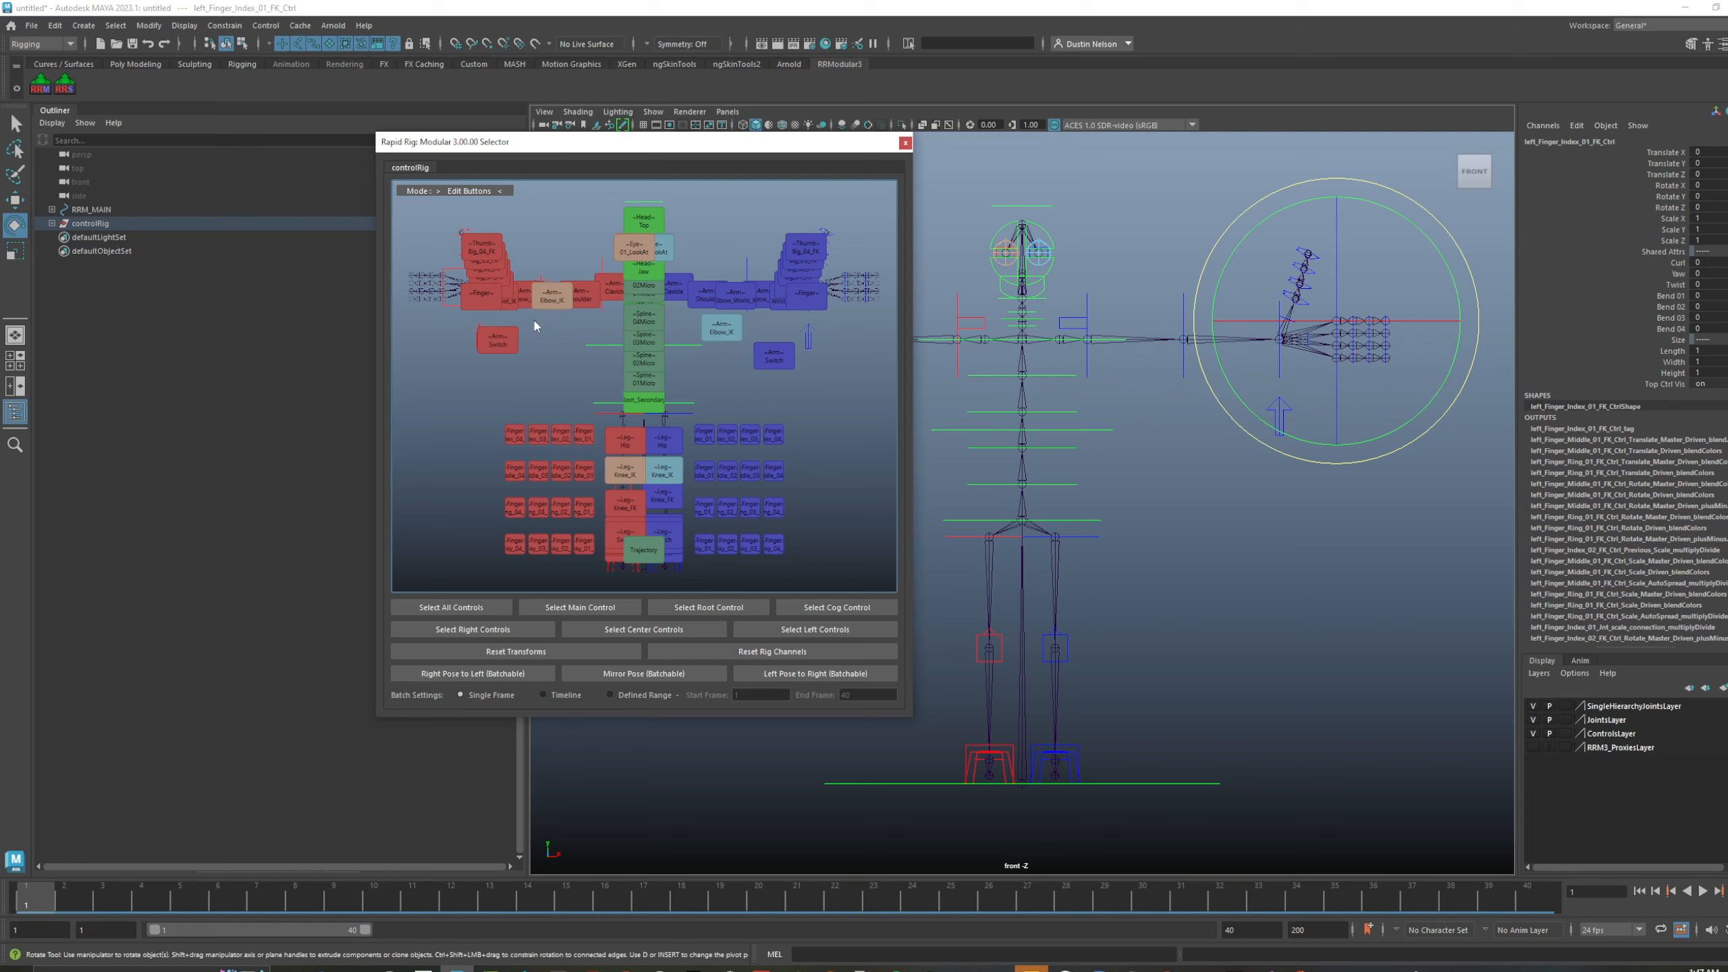
- Move the right arm's Elbow_IK button below the arm buttons and switch the selector to Select Controls mode
drag(561, 299, 568, 335)
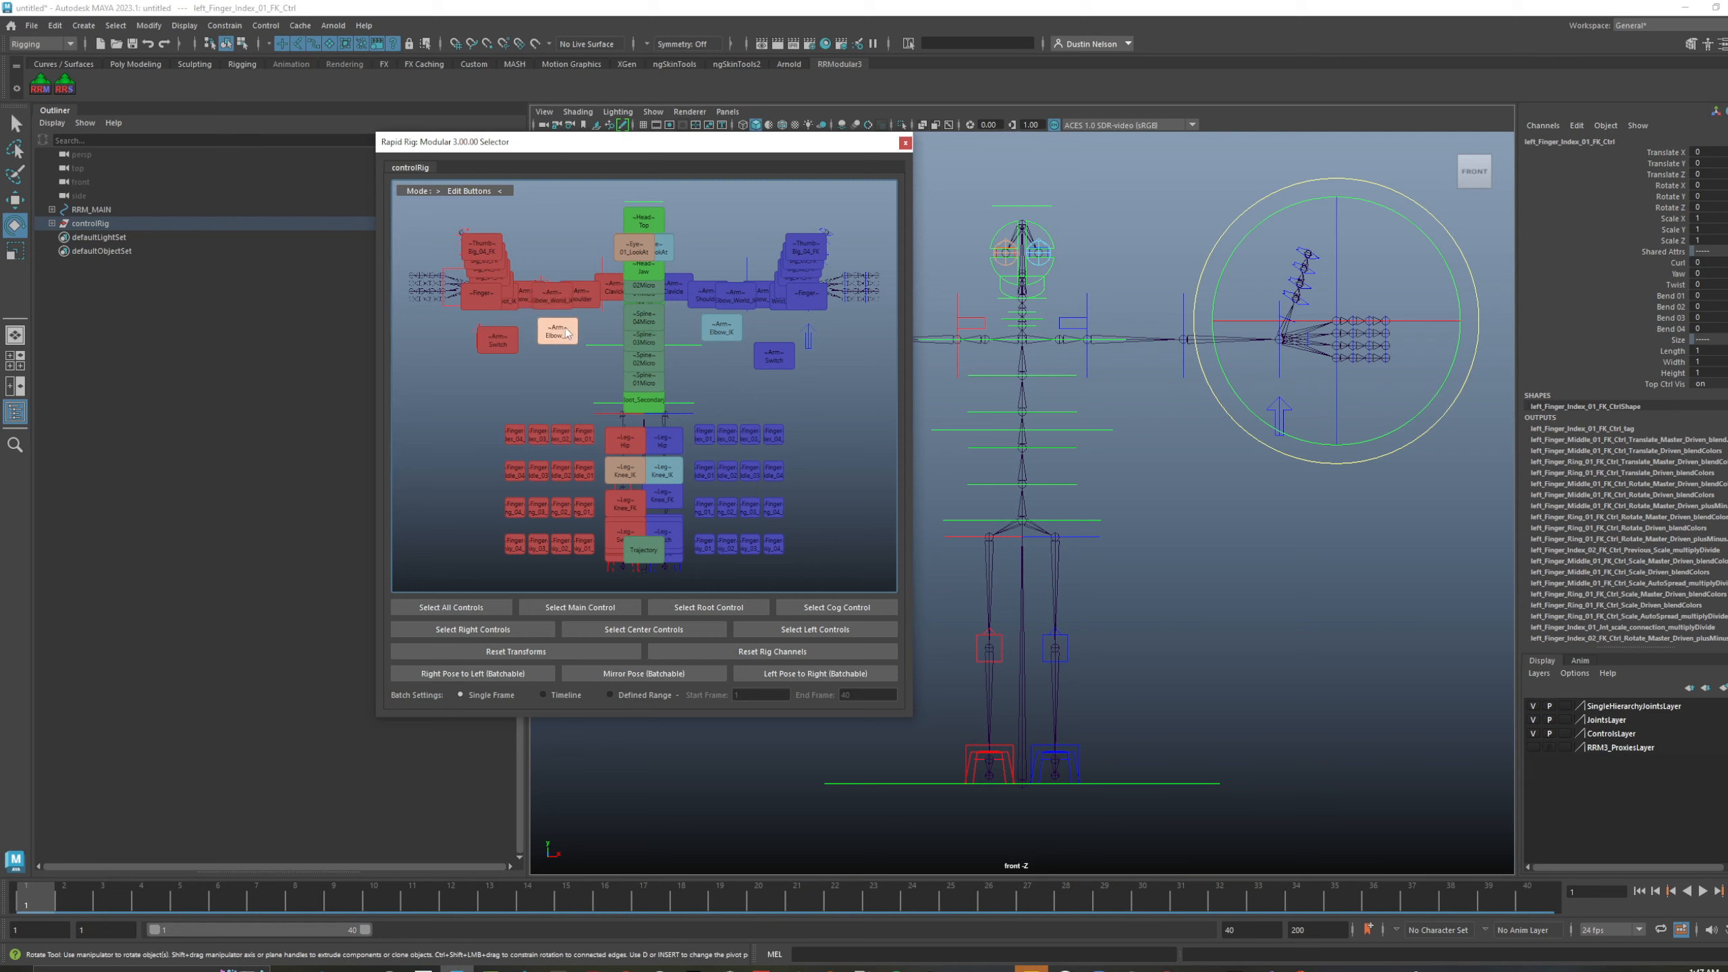
click(723, 331)
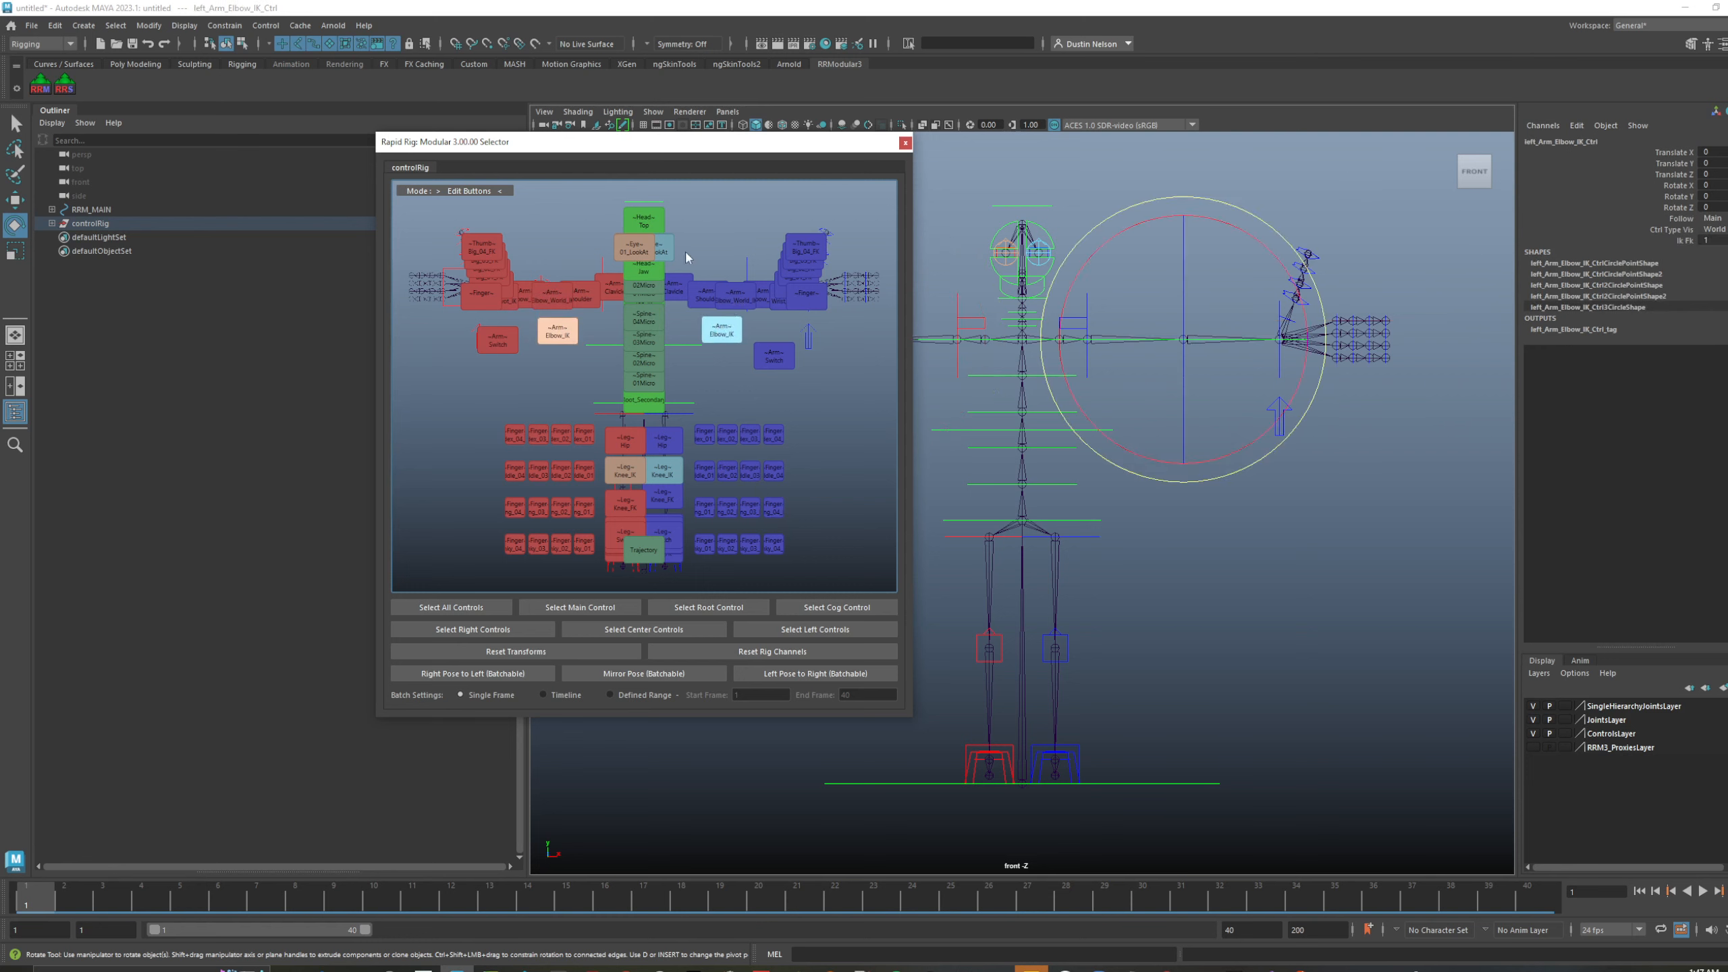
right_click(683, 203)
click(727, 203)
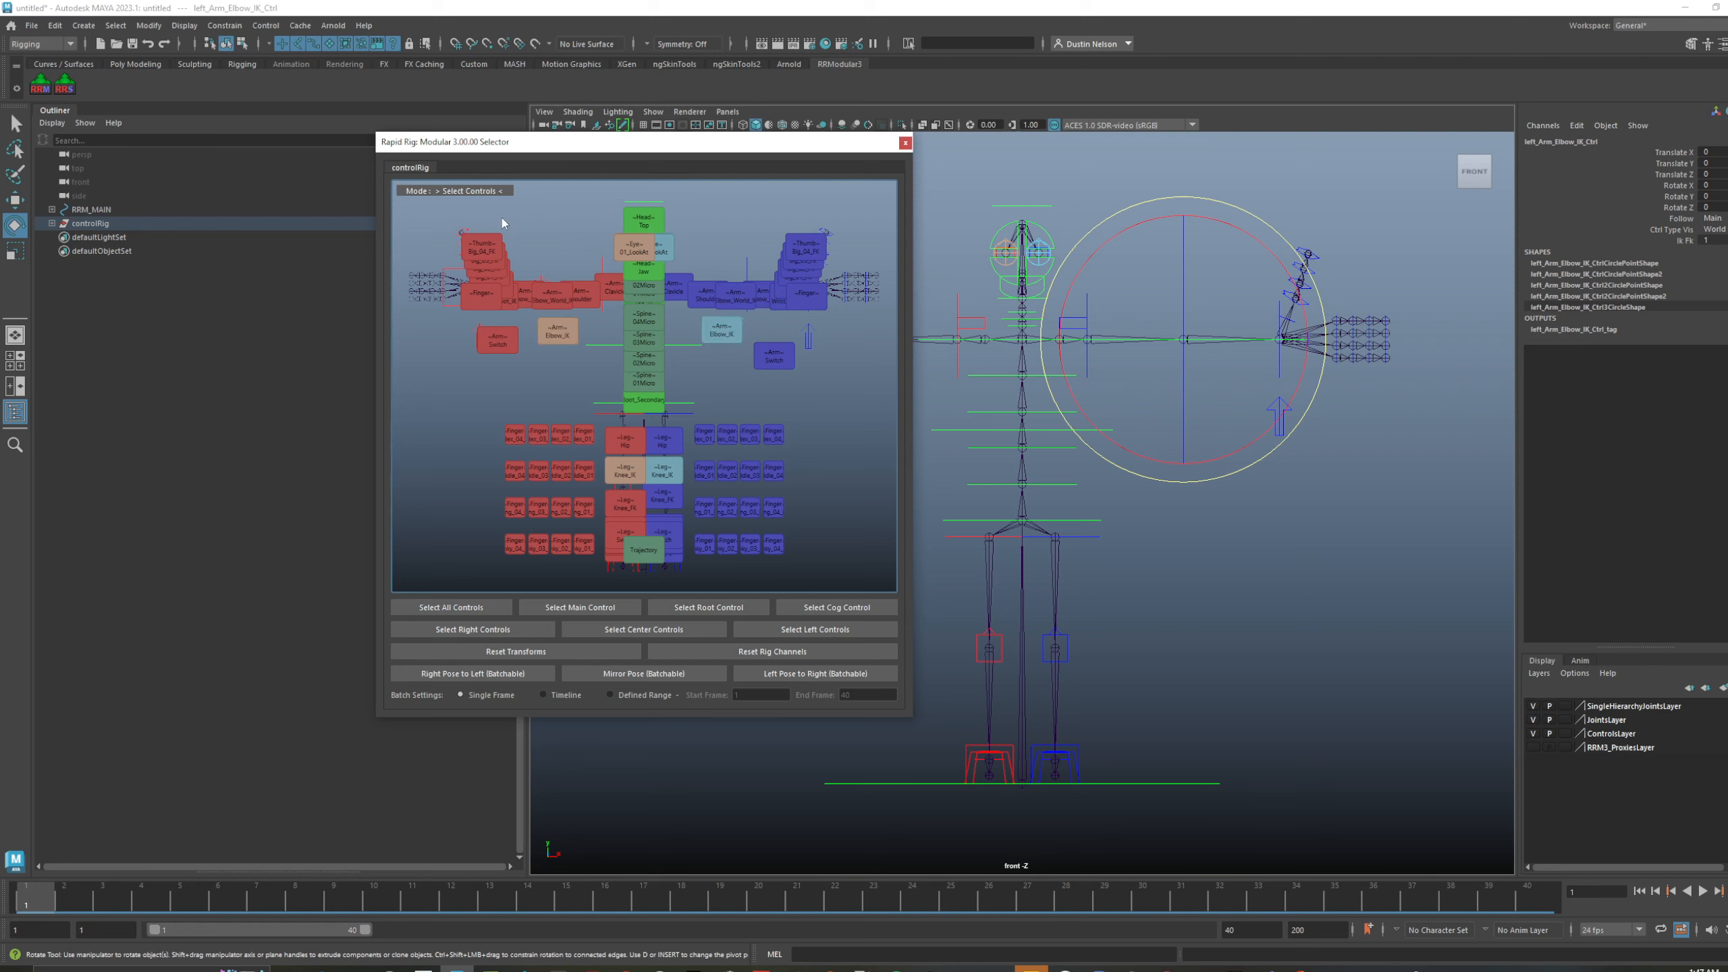
- Select left finger controls row by row and column by column through the new button grid
click(710, 435)
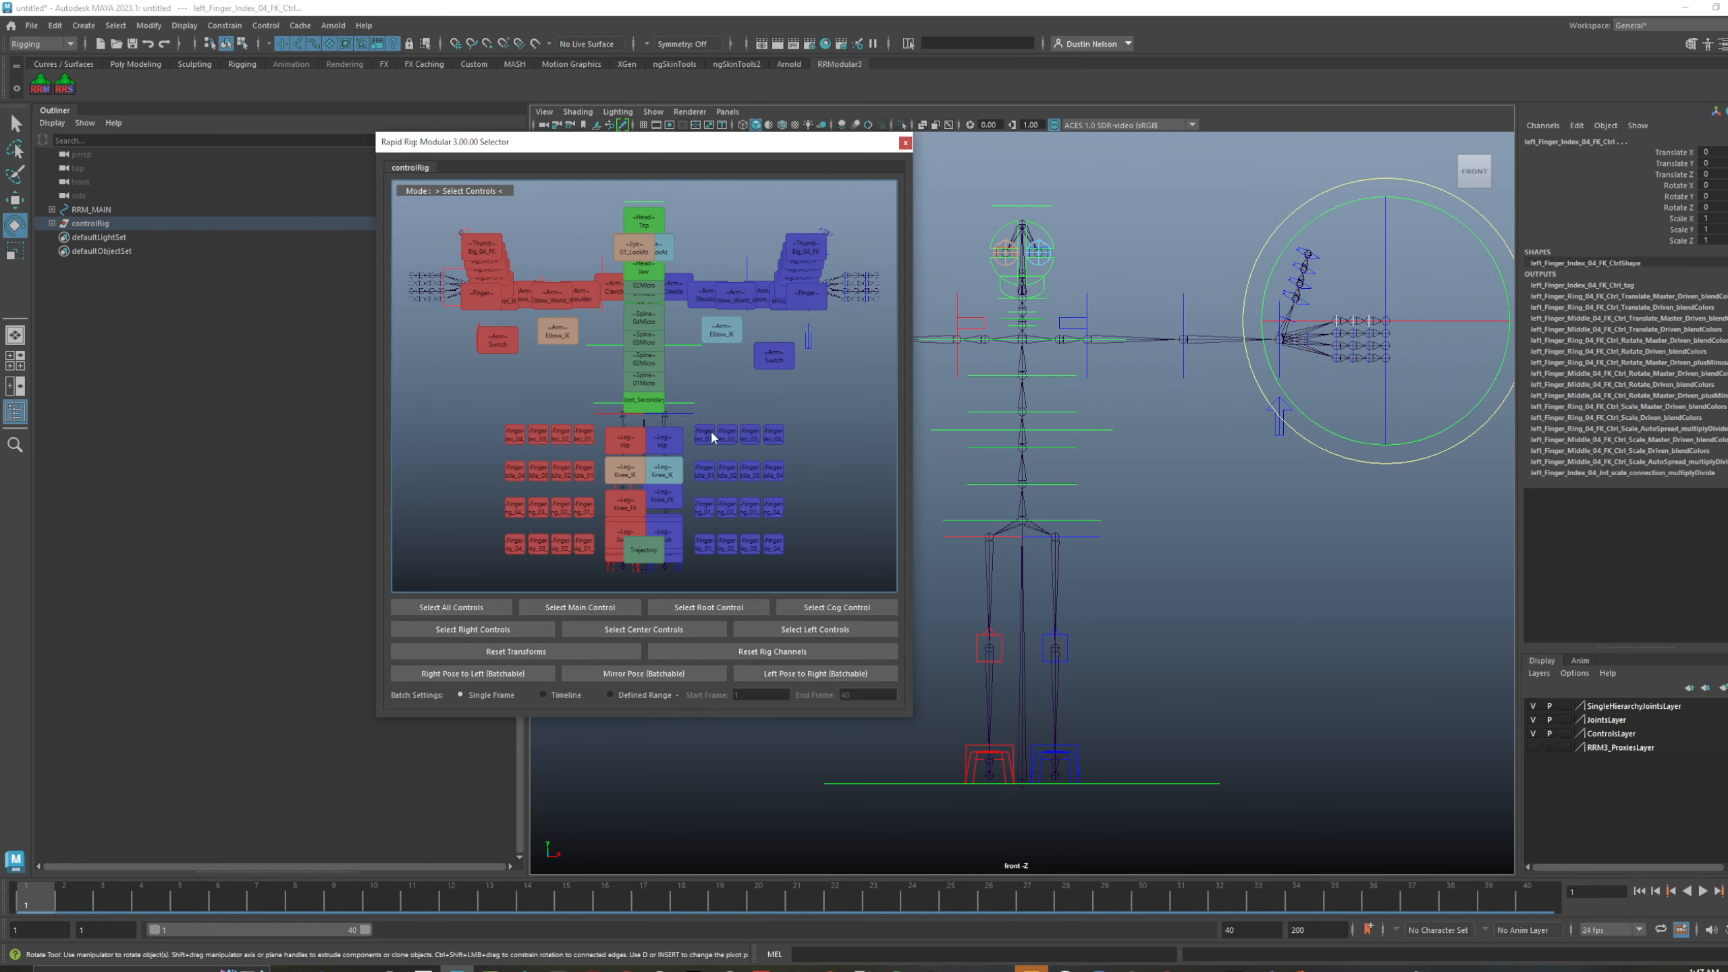
drag(792, 462, 688, 484)
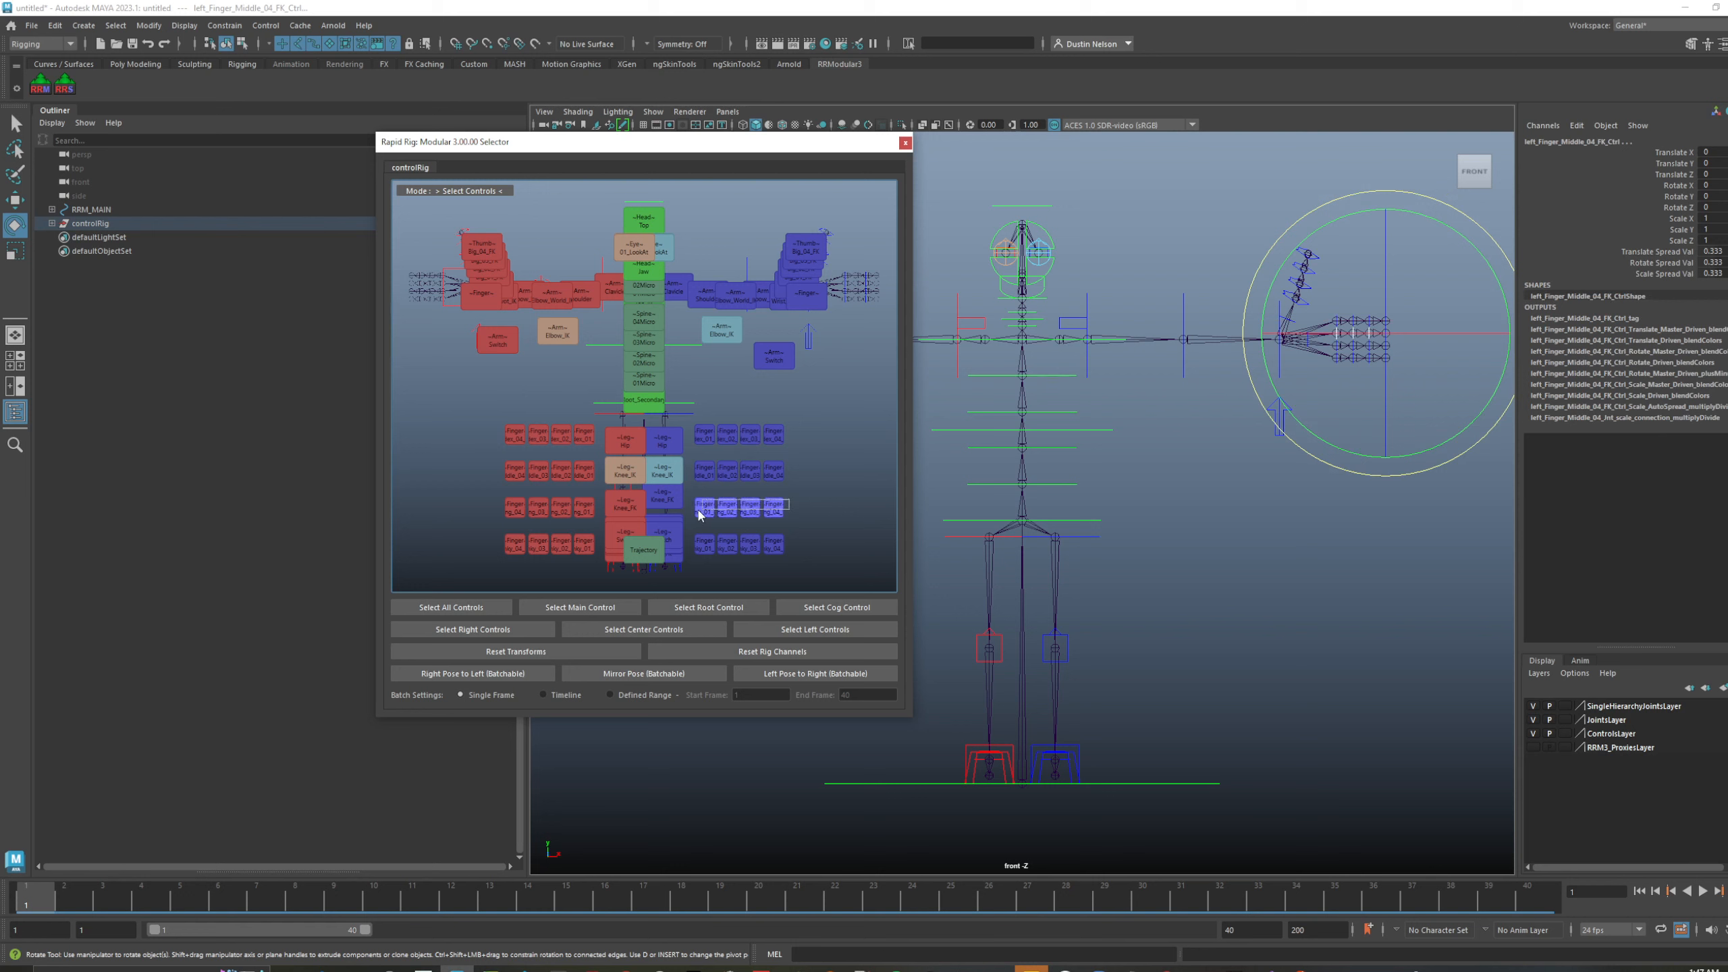
drag(787, 447, 773, 557)
drag(744, 417, 754, 549)
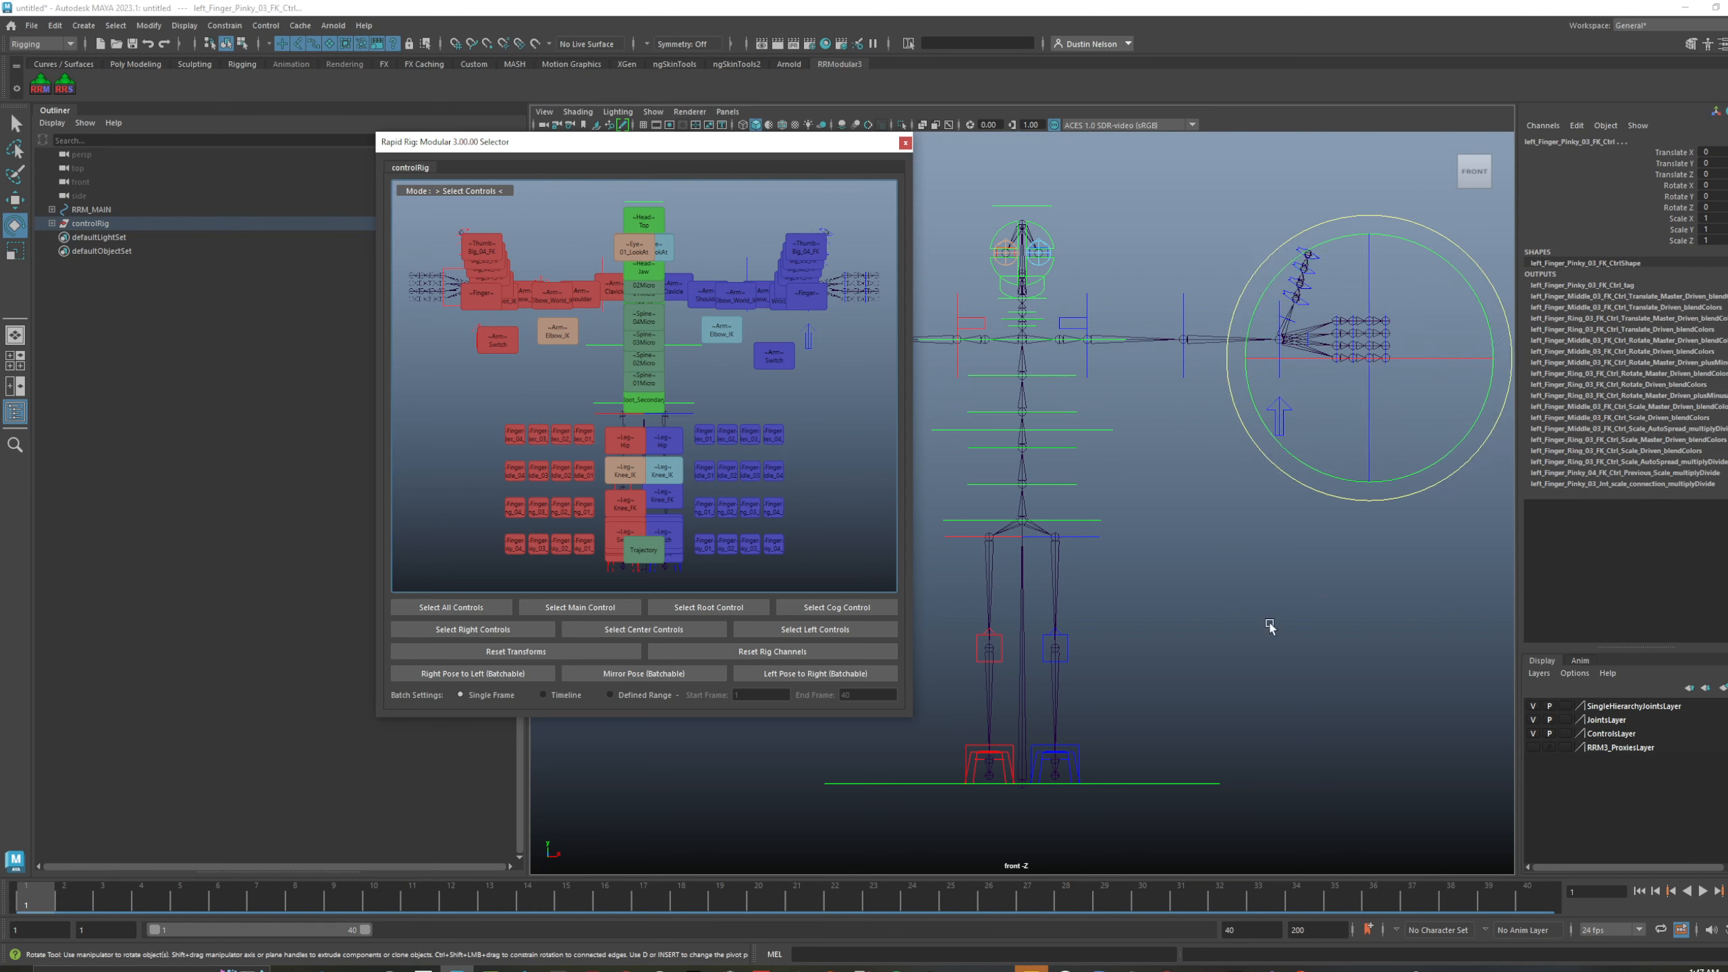
- Switch to the perspective view of the left hand and test selecting its finger controls by column and row
click(1290, 569)
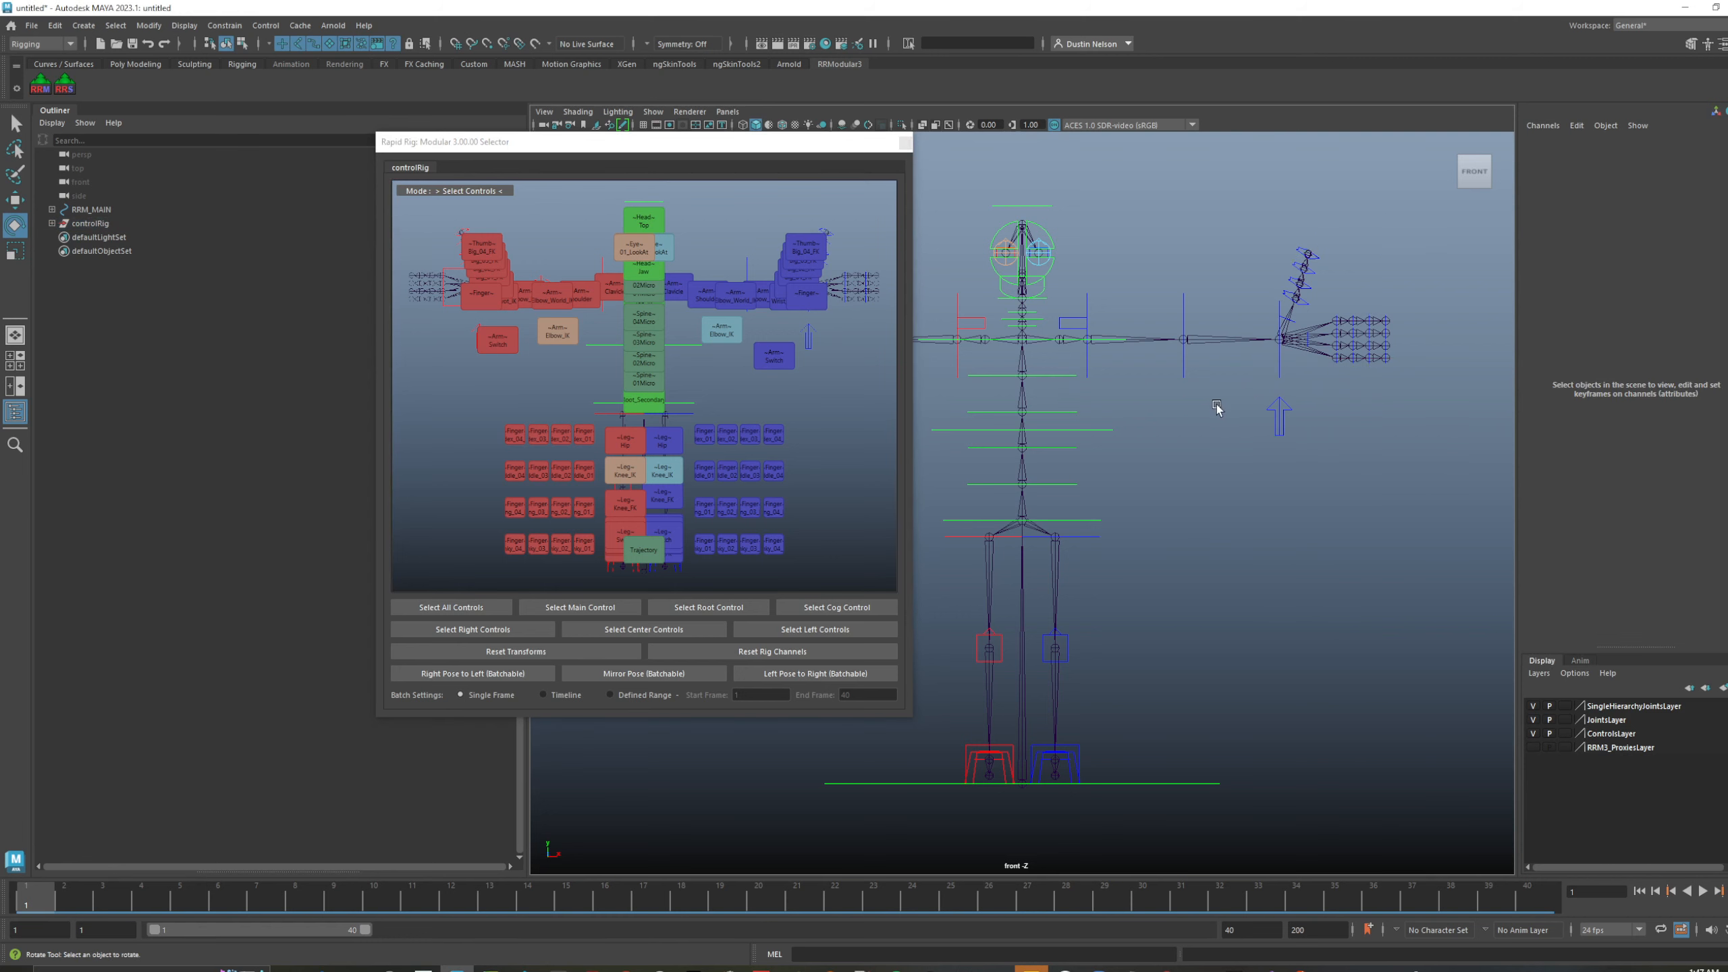
key(space)
key(space)
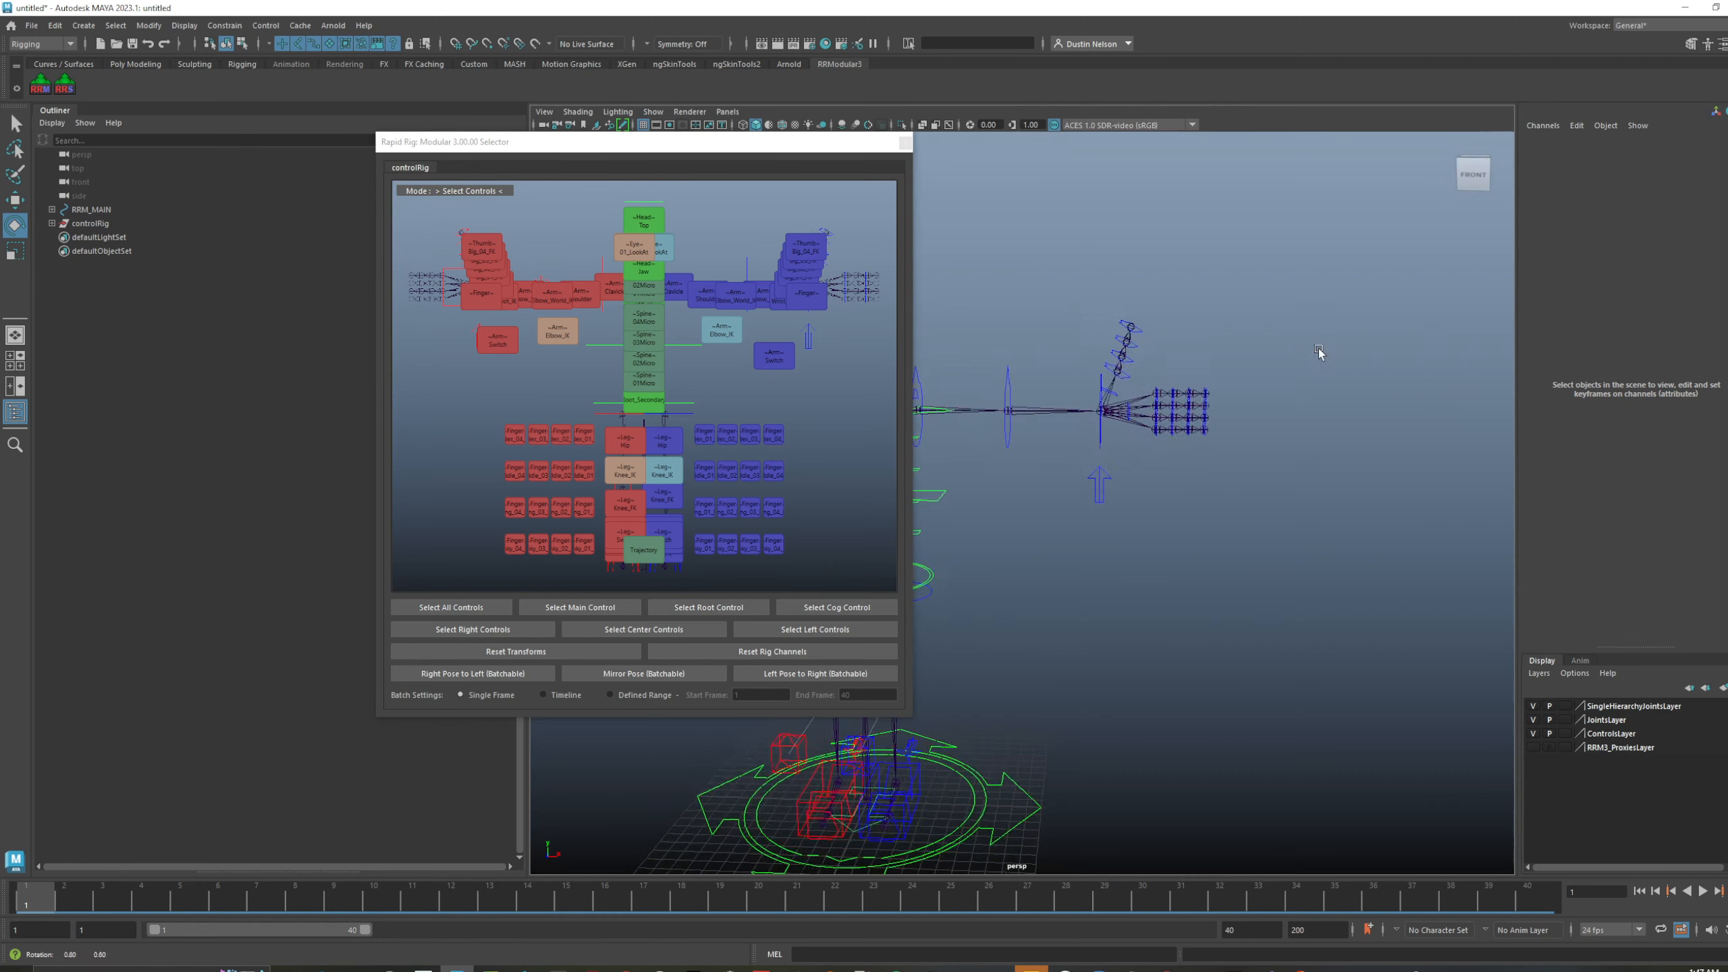
alt+drag(1320, 354, 1143, 517)
click(774, 544)
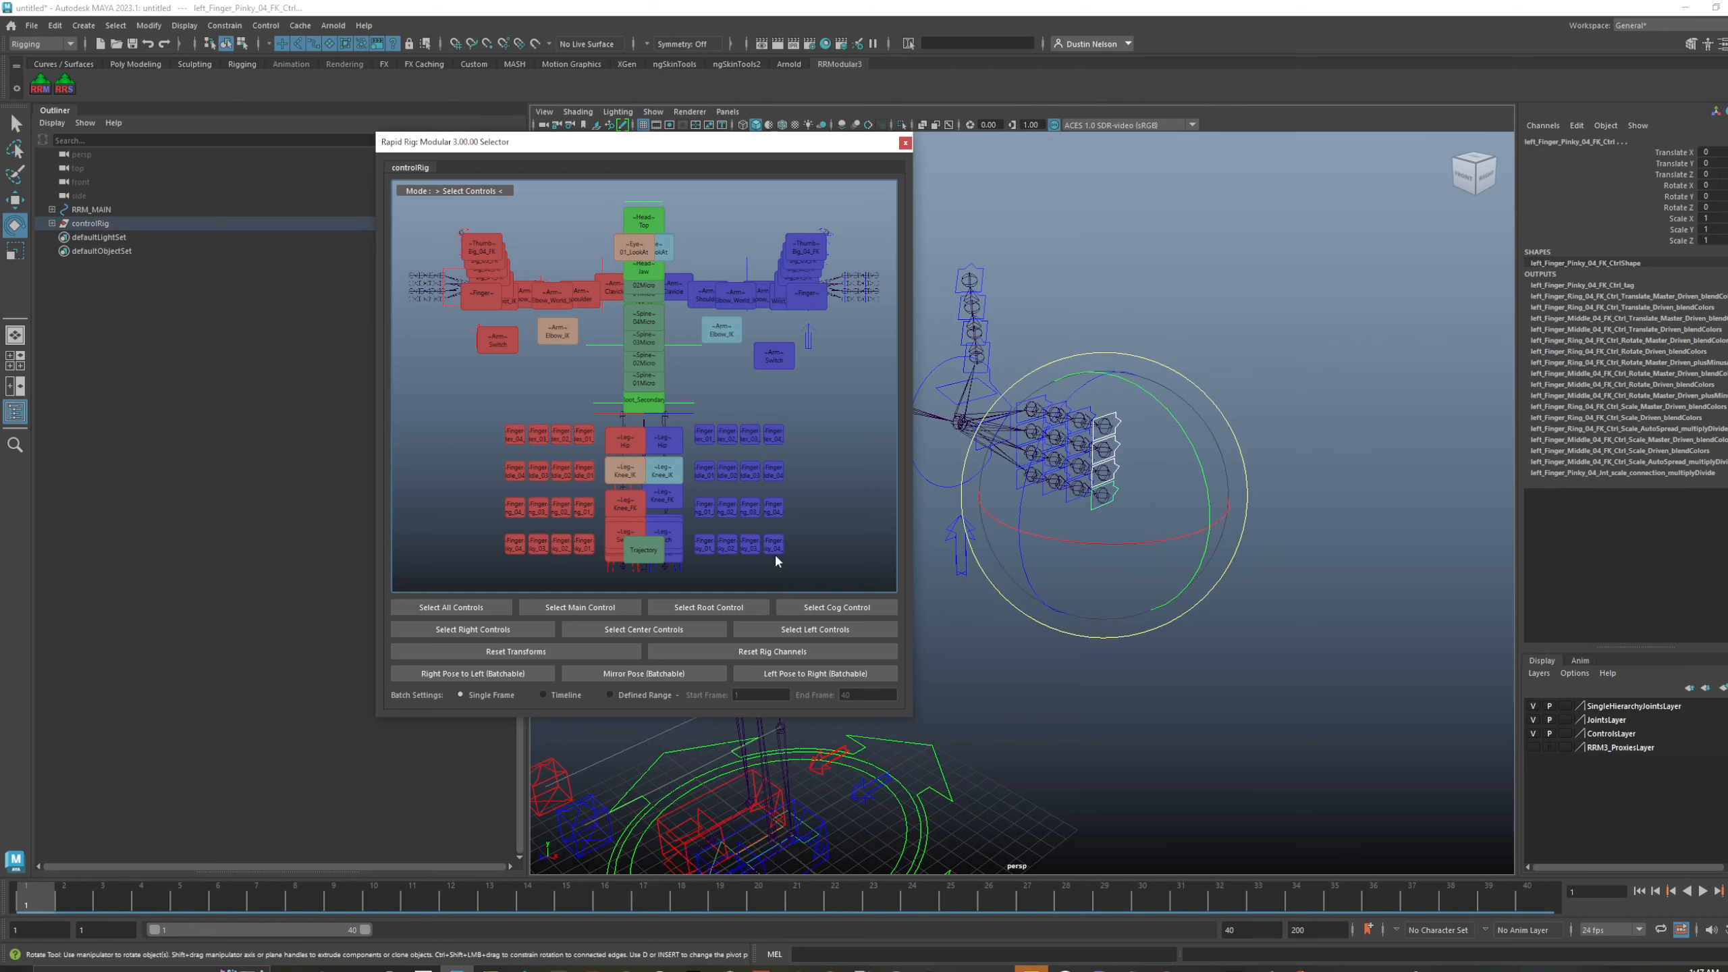
click(757, 549)
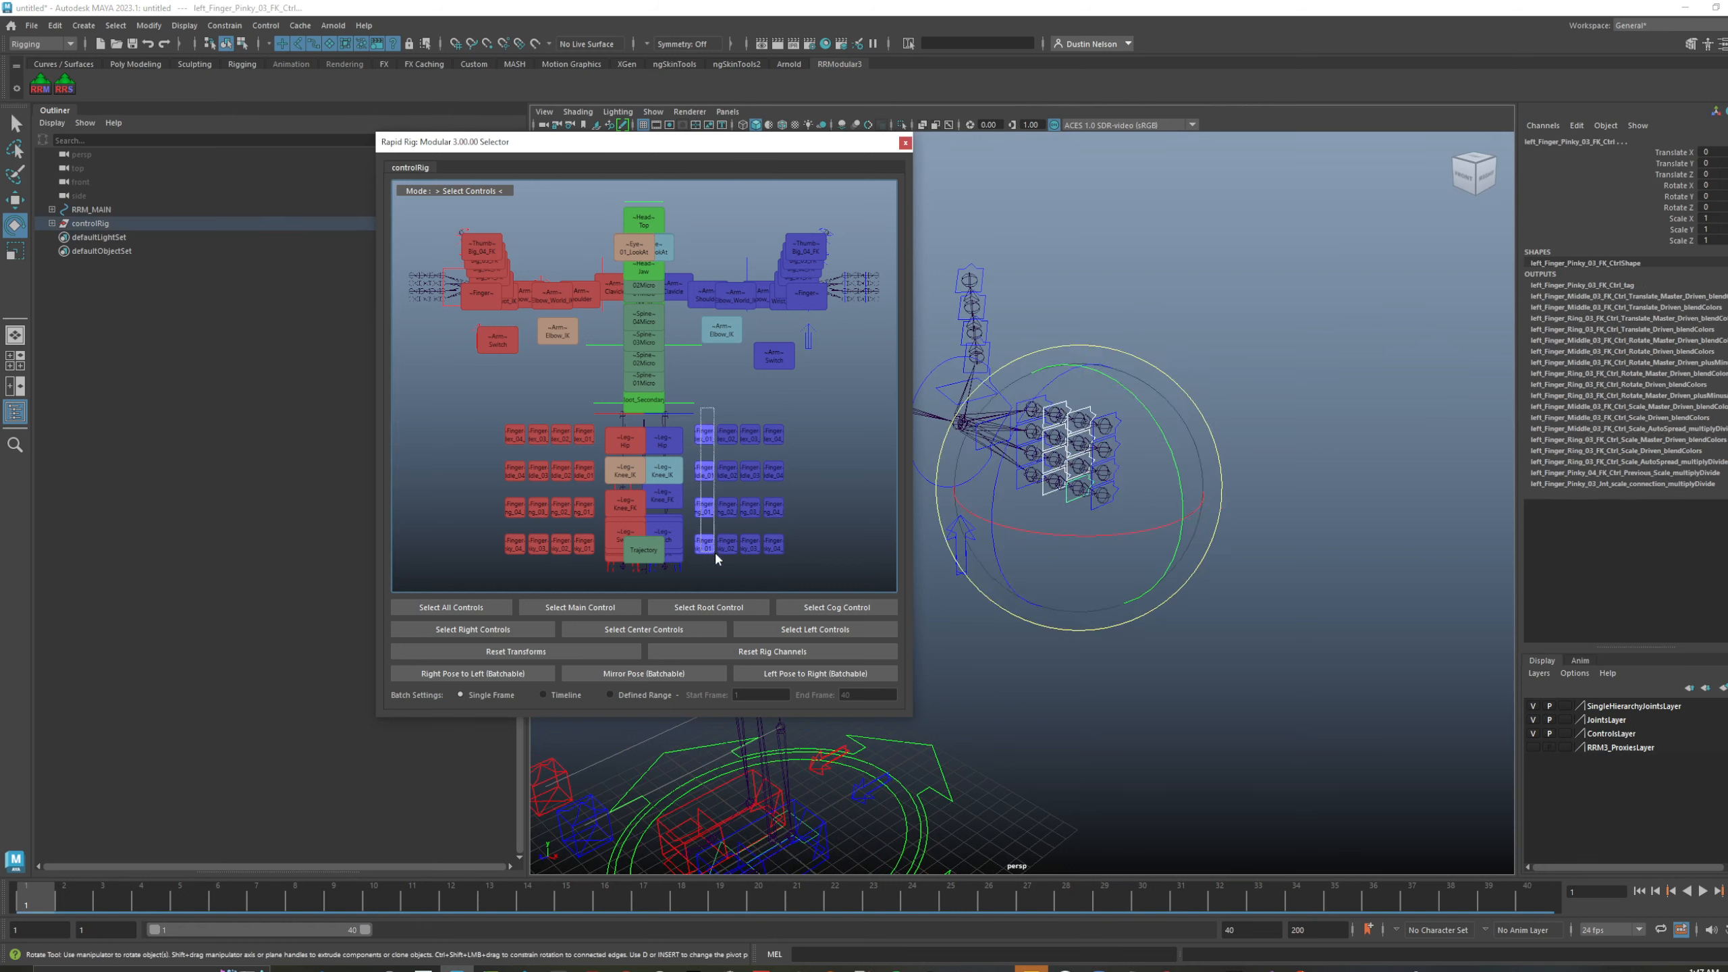
drag(716, 555, 714, 553)
drag(716, 491, 793, 515)
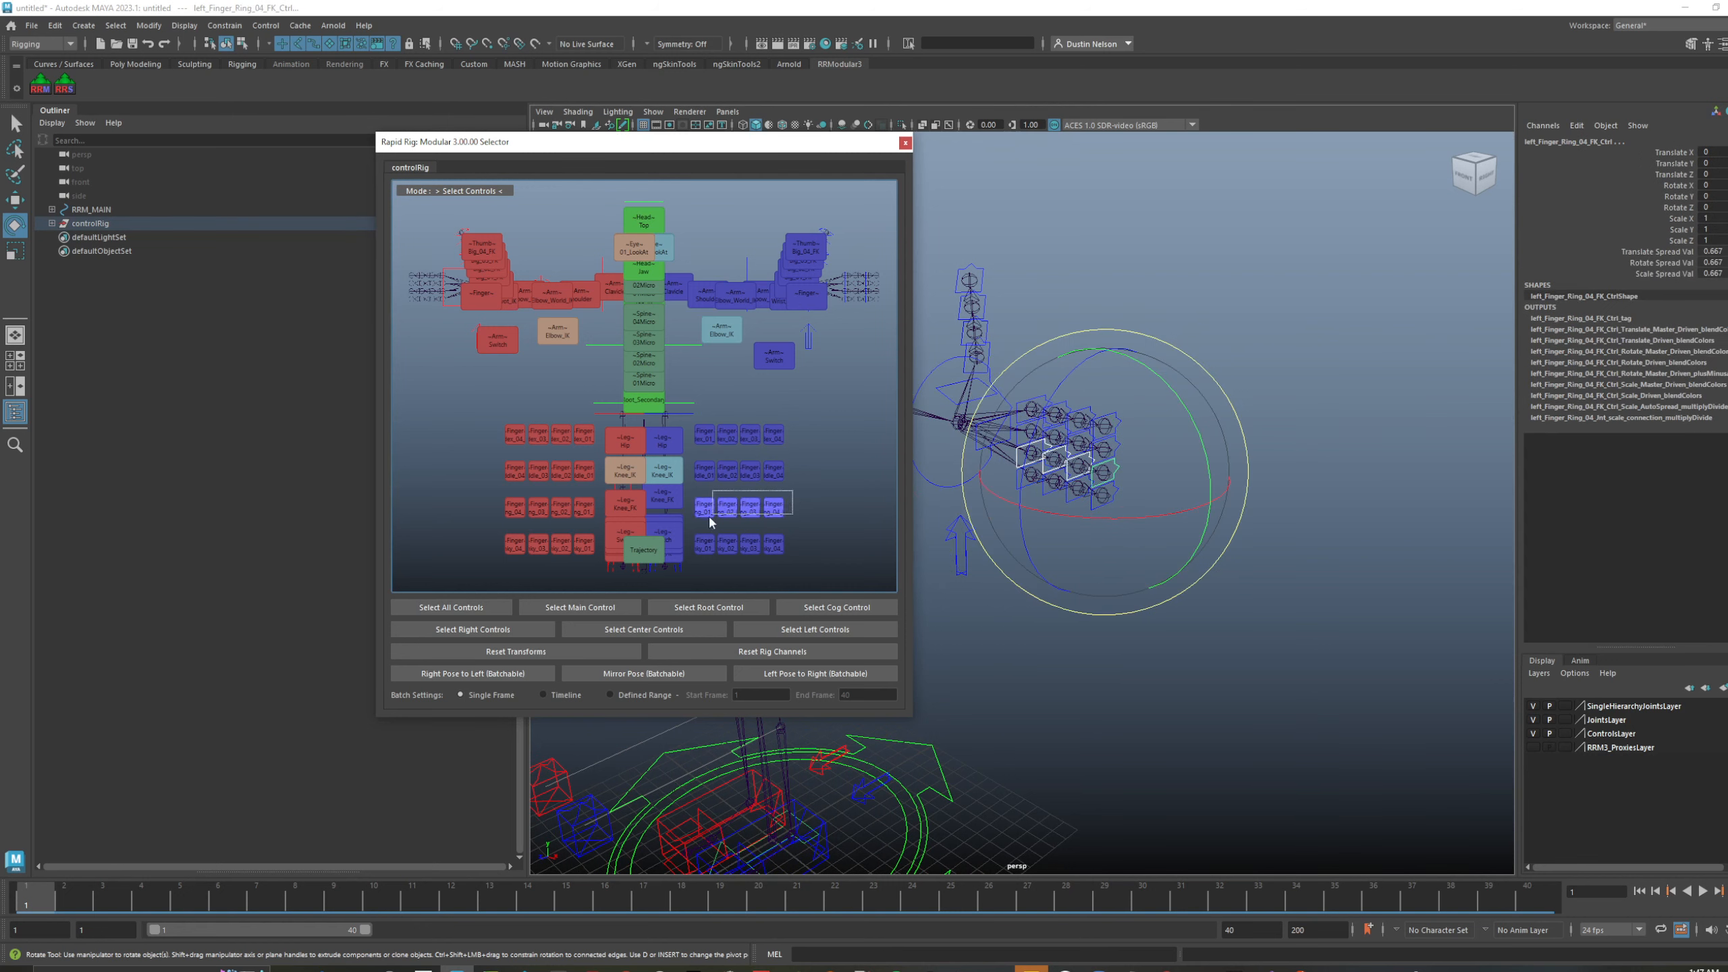
click(827, 518)
- Select the left ring finger controls, try Select Paired Ctrl on them, and undo that selection
scroll(979, 517, down, 4)
alt+drag(1007, 519, 1207, 513)
alt+middle_drag(1208, 513, 1334, 526)
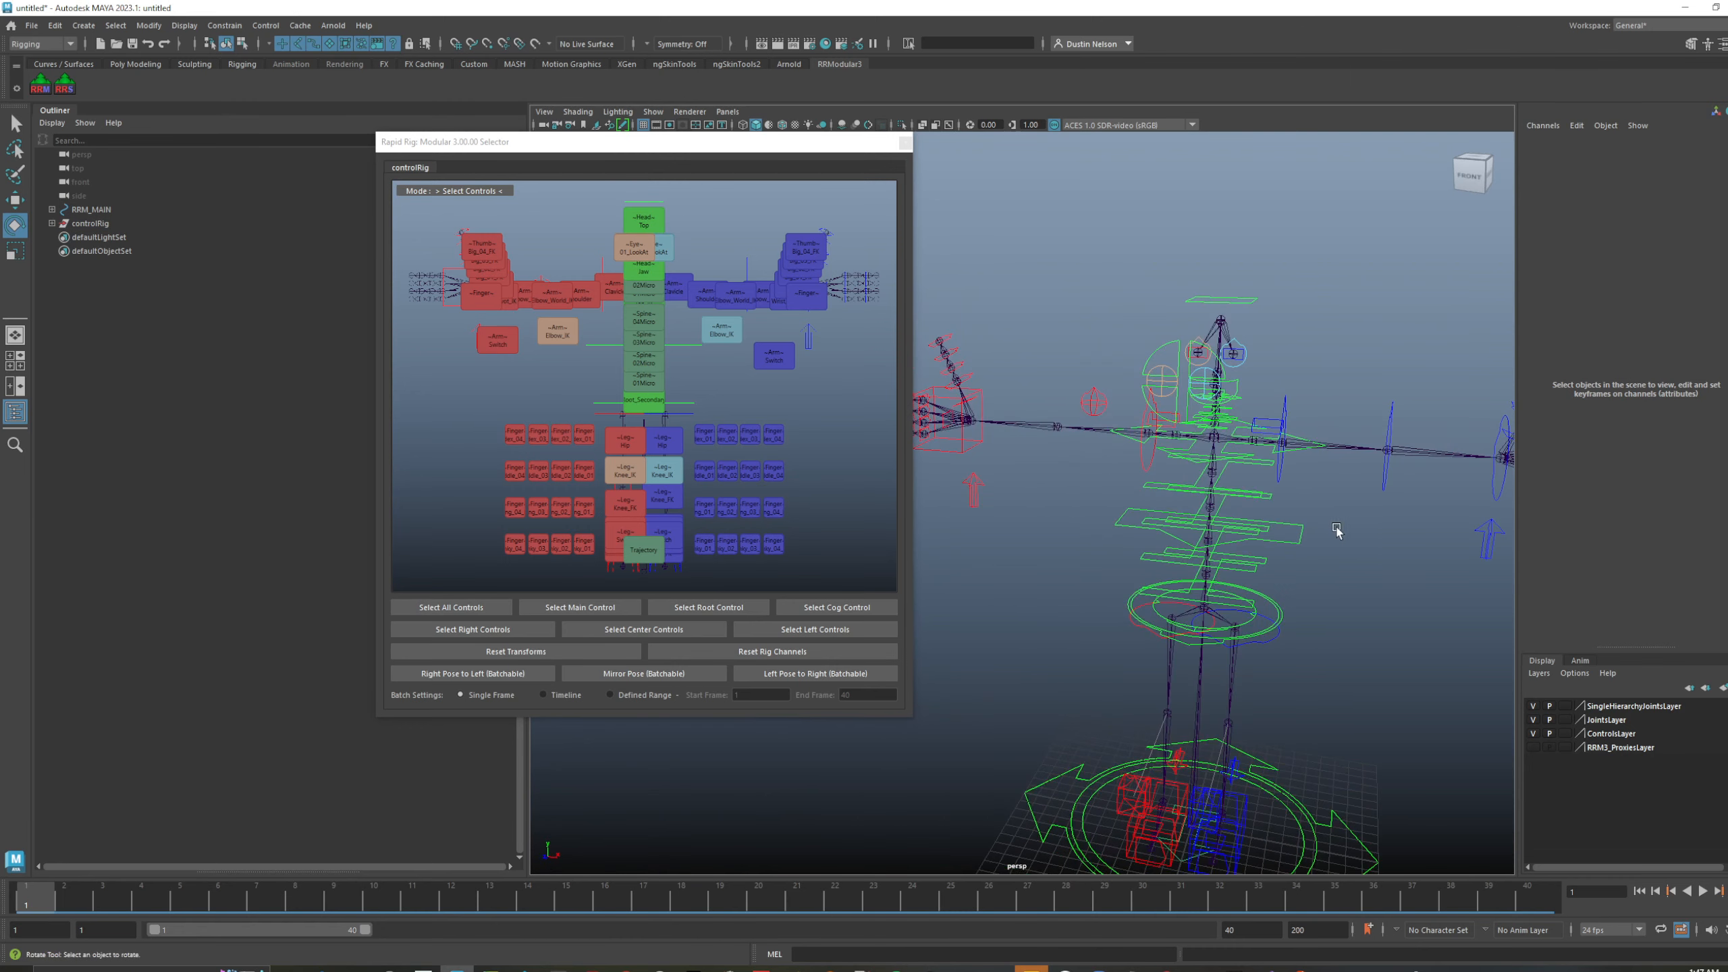
alt+right_drag(1337, 532, 956, 521)
drag(801, 500, 706, 515)
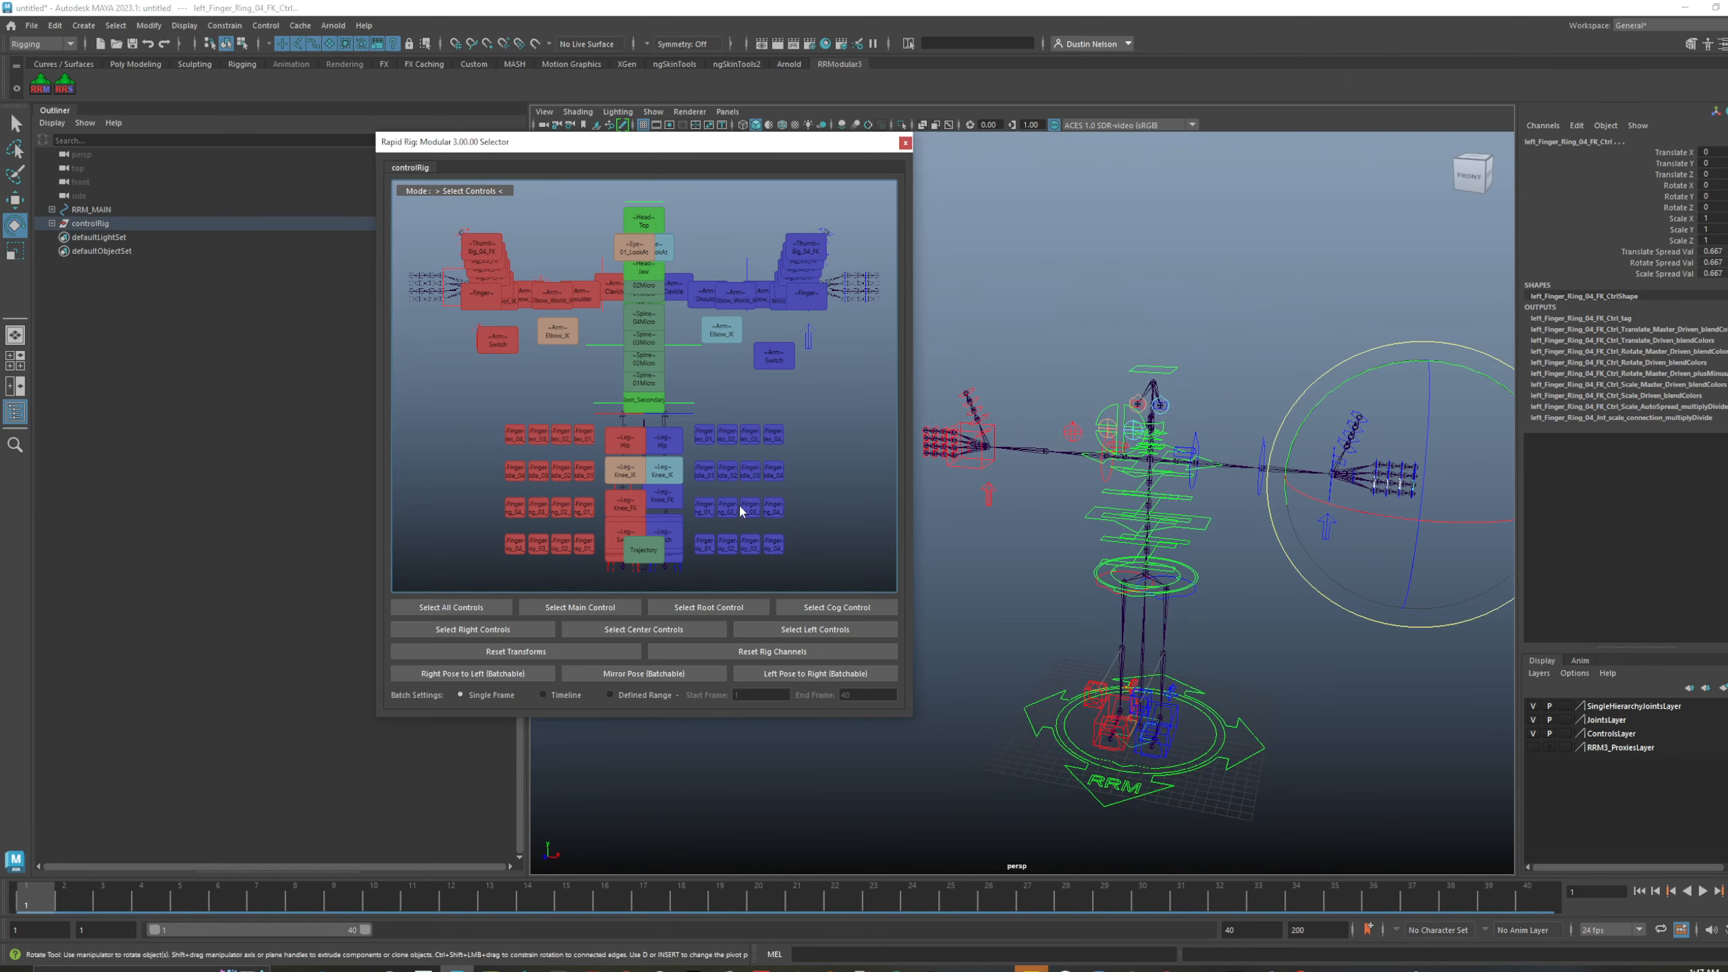
right_click(772, 506)
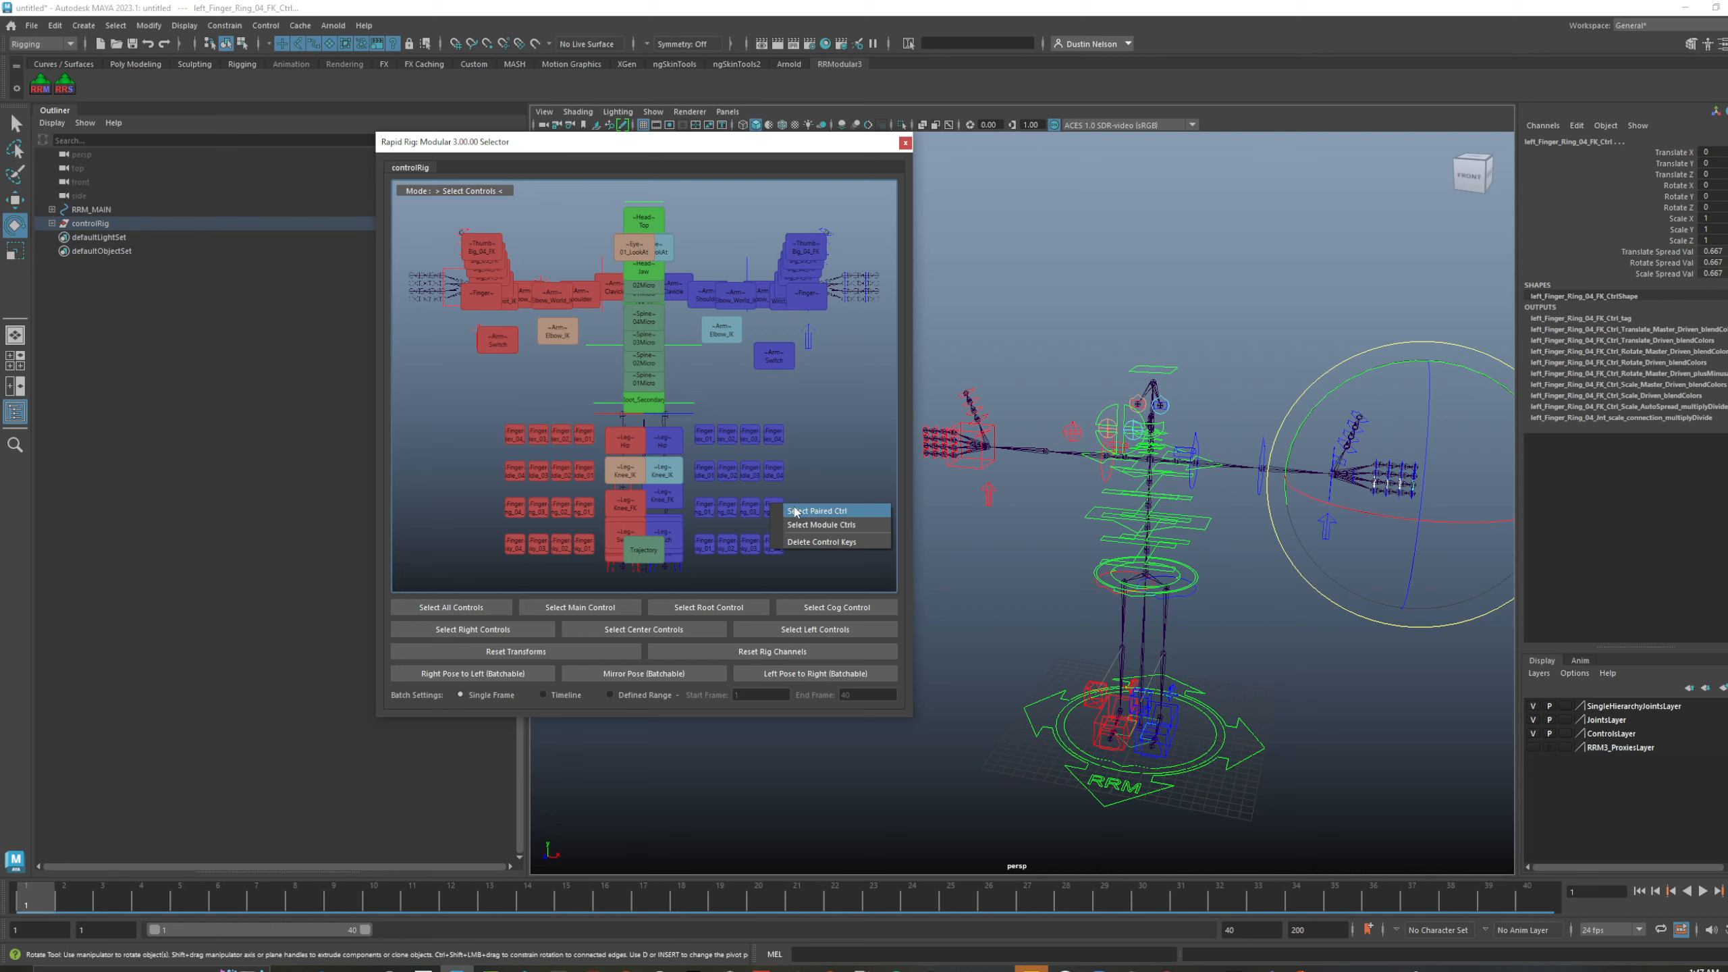
click(794, 508)
alt+right_drag(1218, 541, 1089, 544)
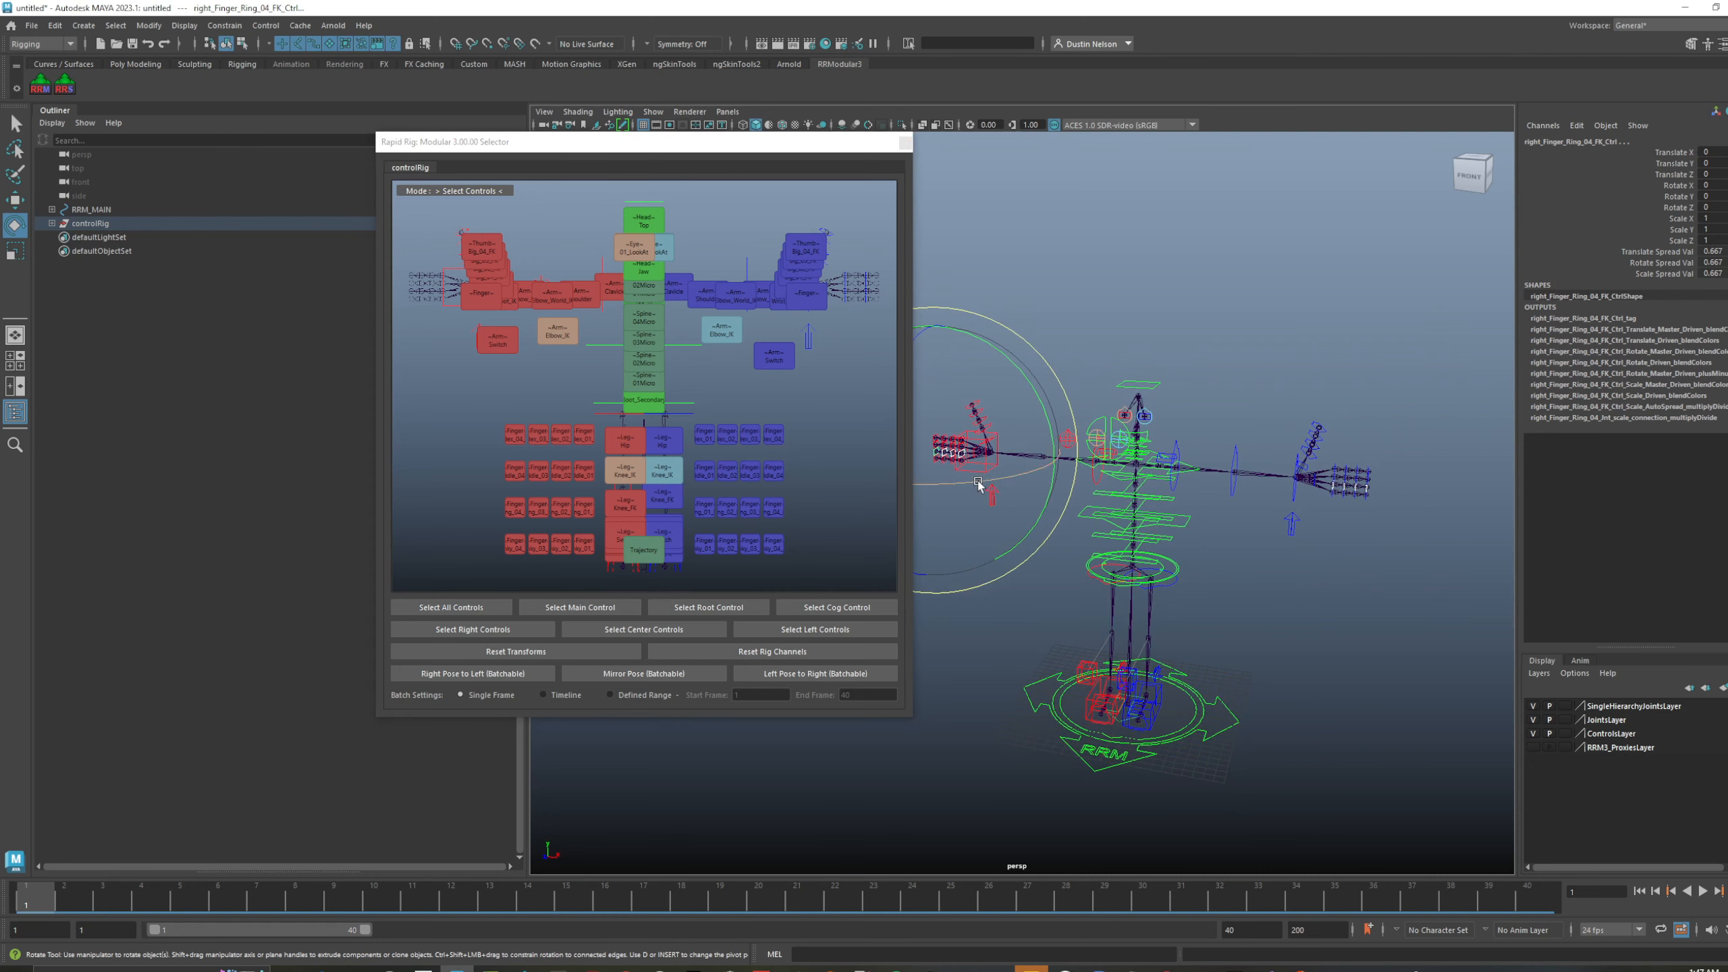
key(ctrl+z)
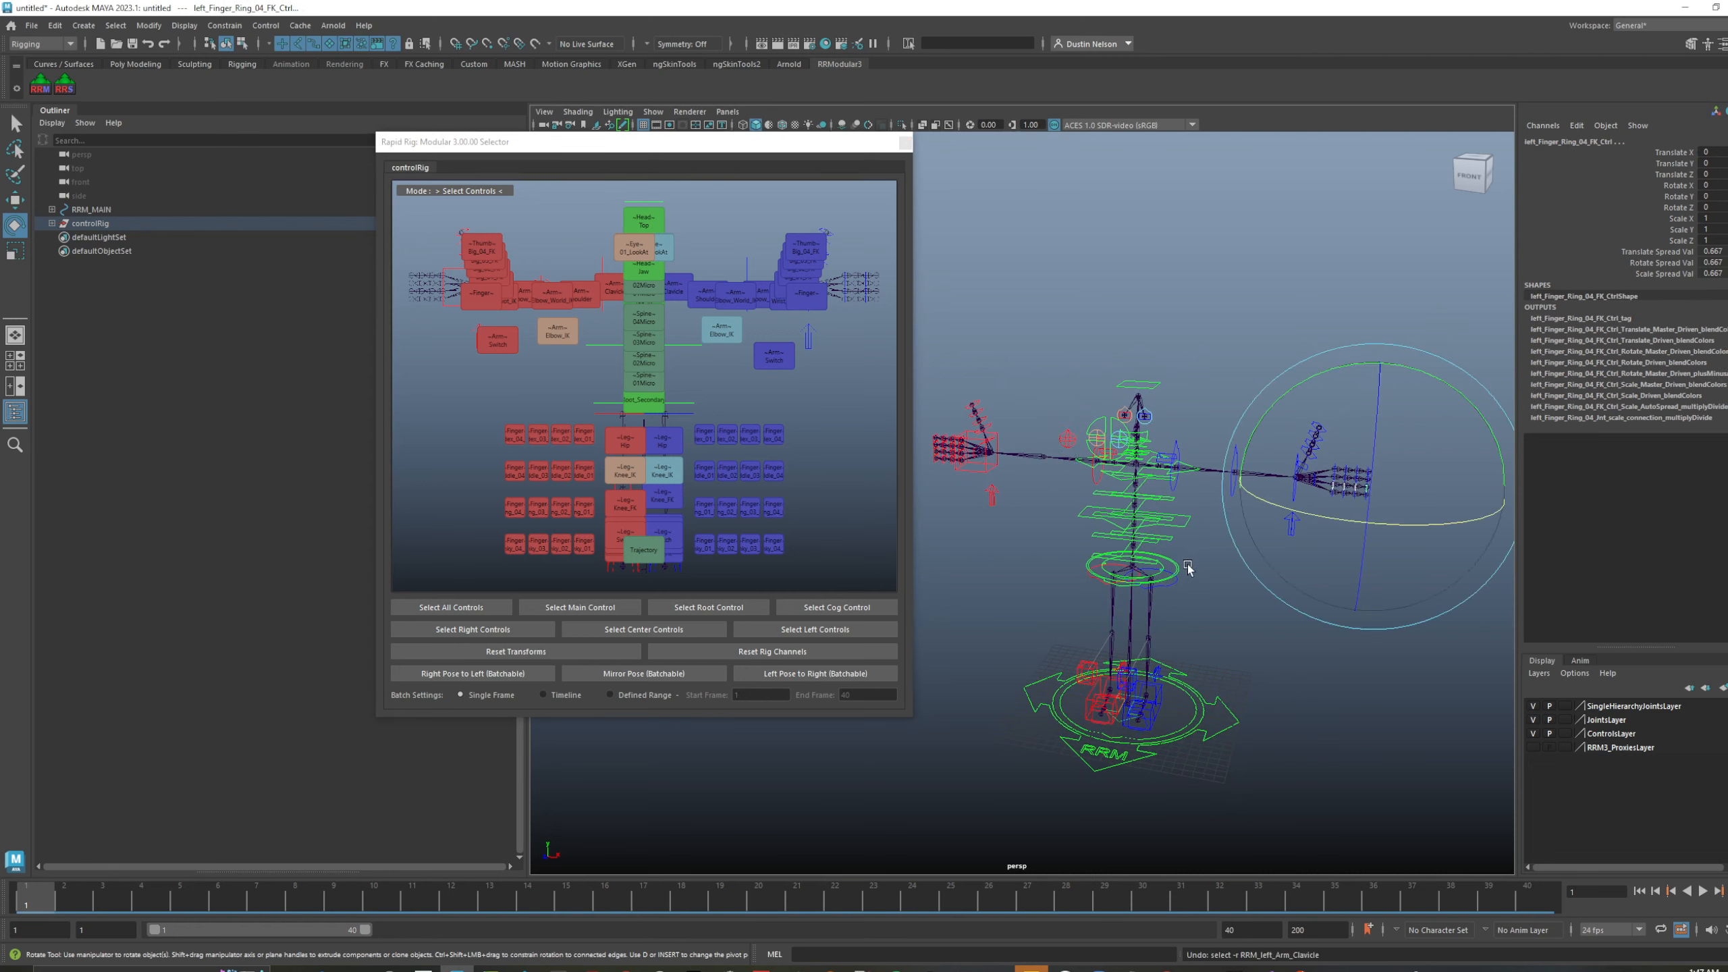
- Clear the control selection, then reset the rig channels and the transforms
click(1187, 568)
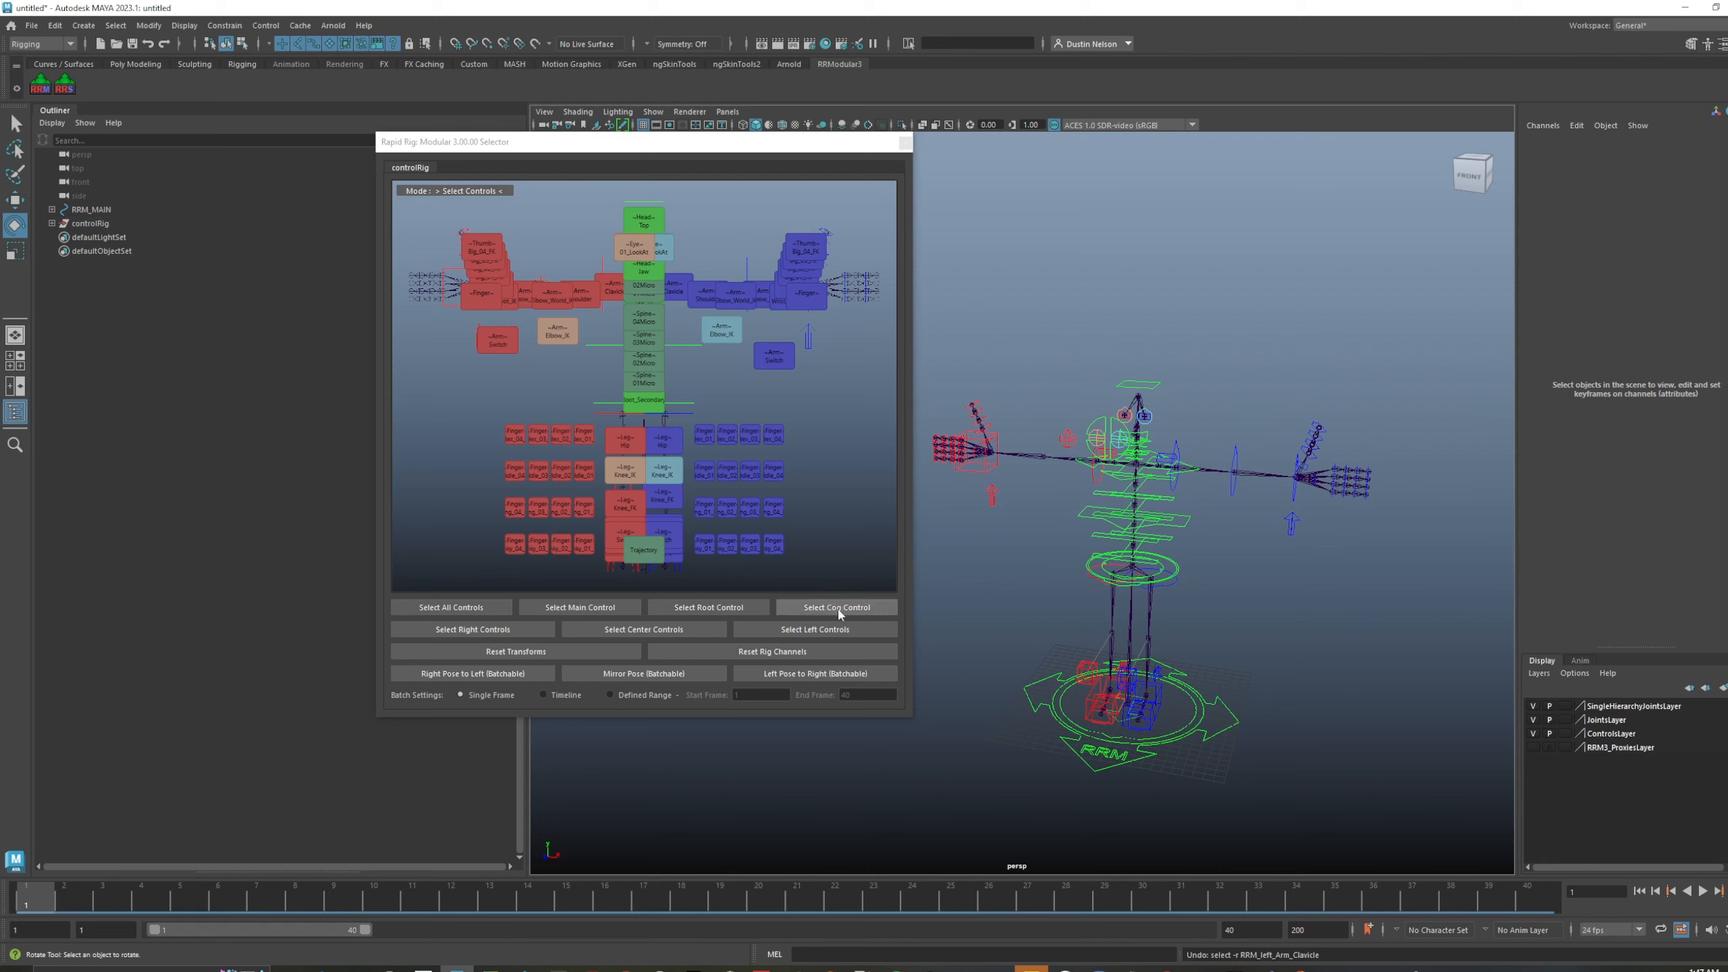
click(833, 655)
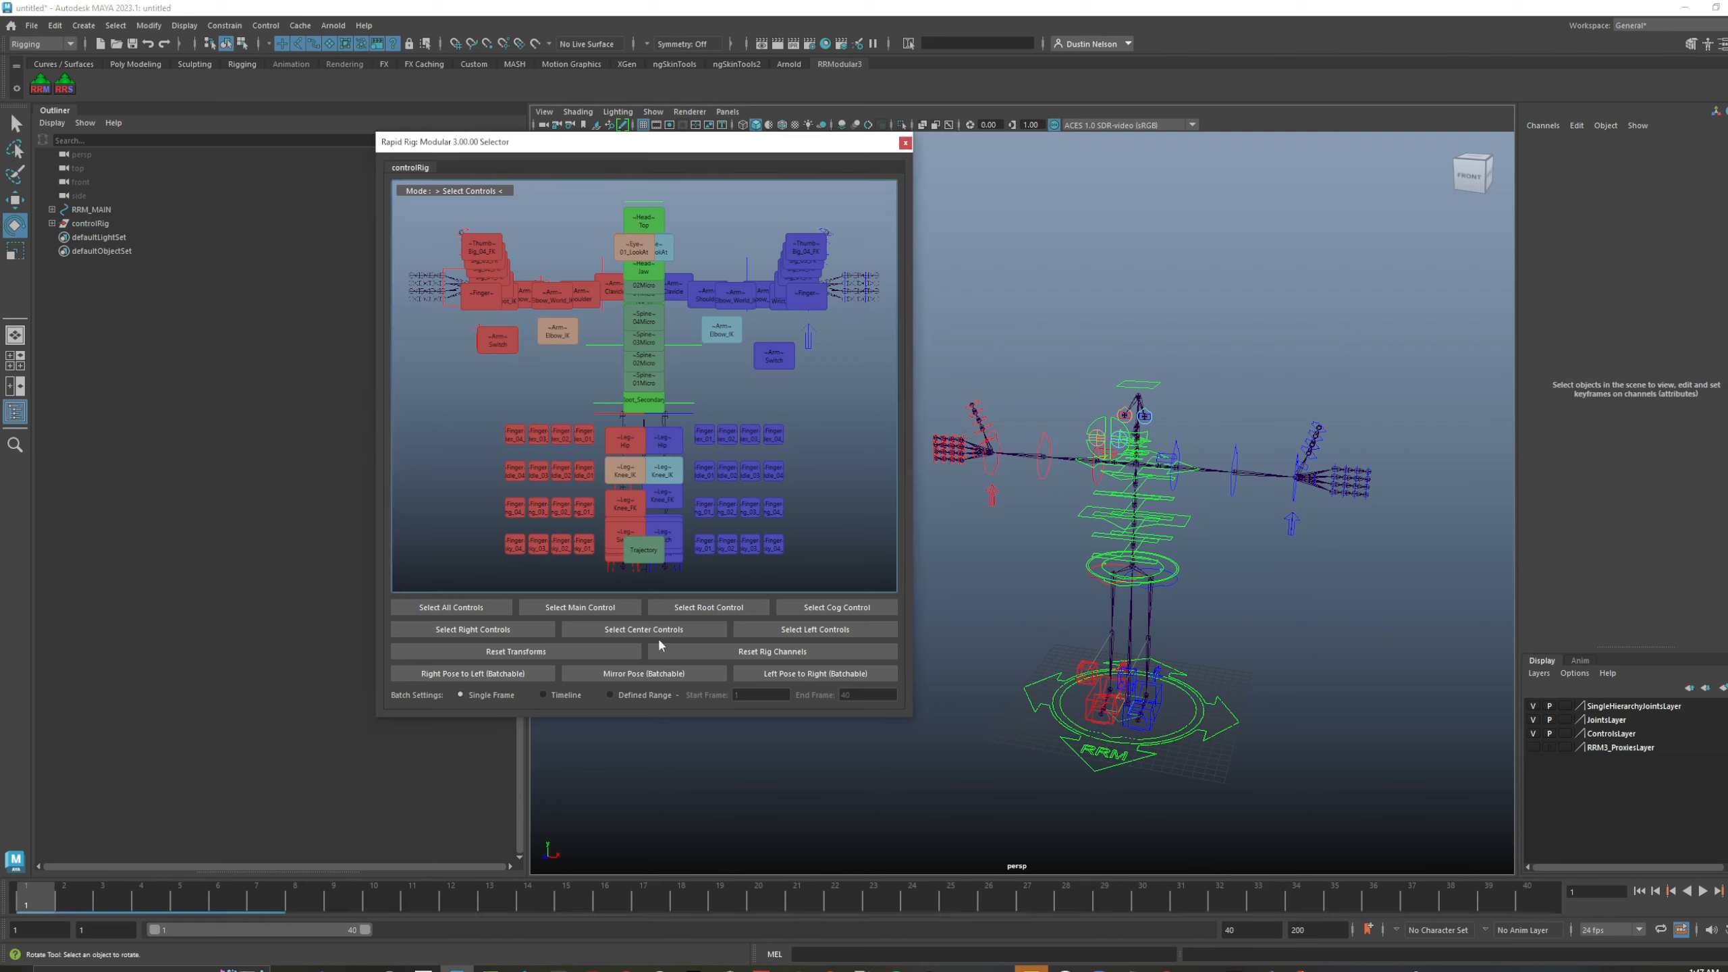
click(592, 650)
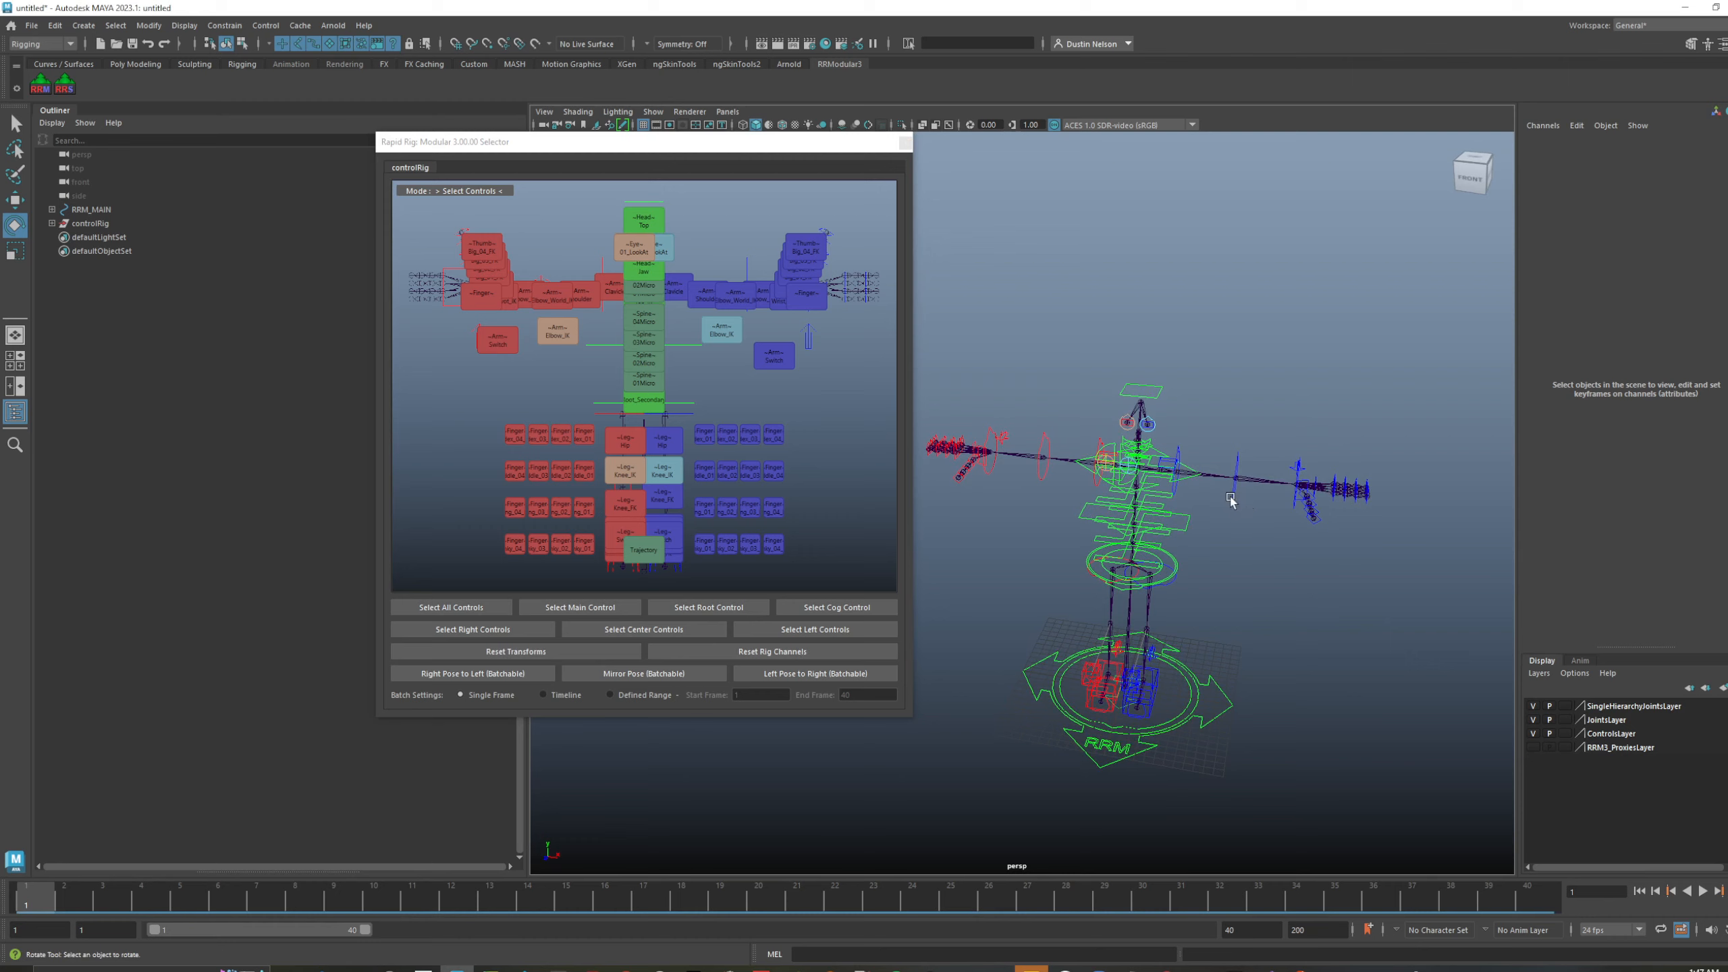
- Select the left arm's Shoulder control, undo its trial rotation, and key it at frame 1
alt+drag(1230, 501, 1187, 497)
alt+drag(1227, 613, 1211, 610)
scroll(1211, 610, up, 3)
alt+middle_drag(1199, 545, 1081, 573)
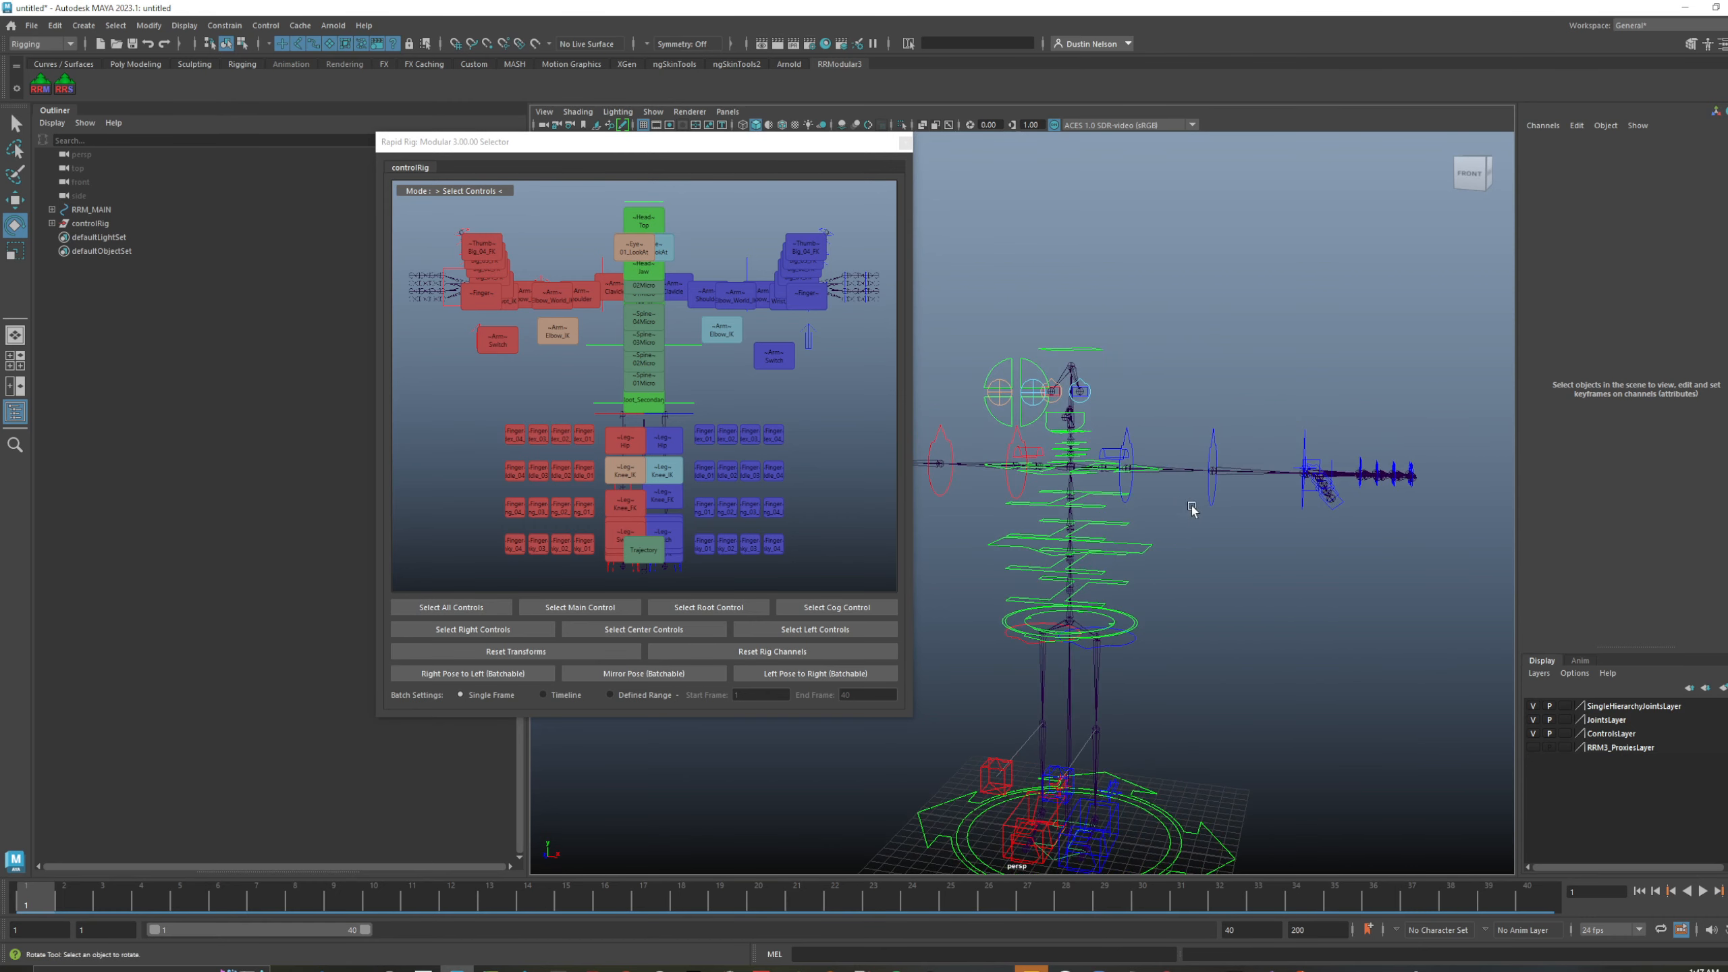
click(1134, 484)
drag(1219, 428, 1183, 373)
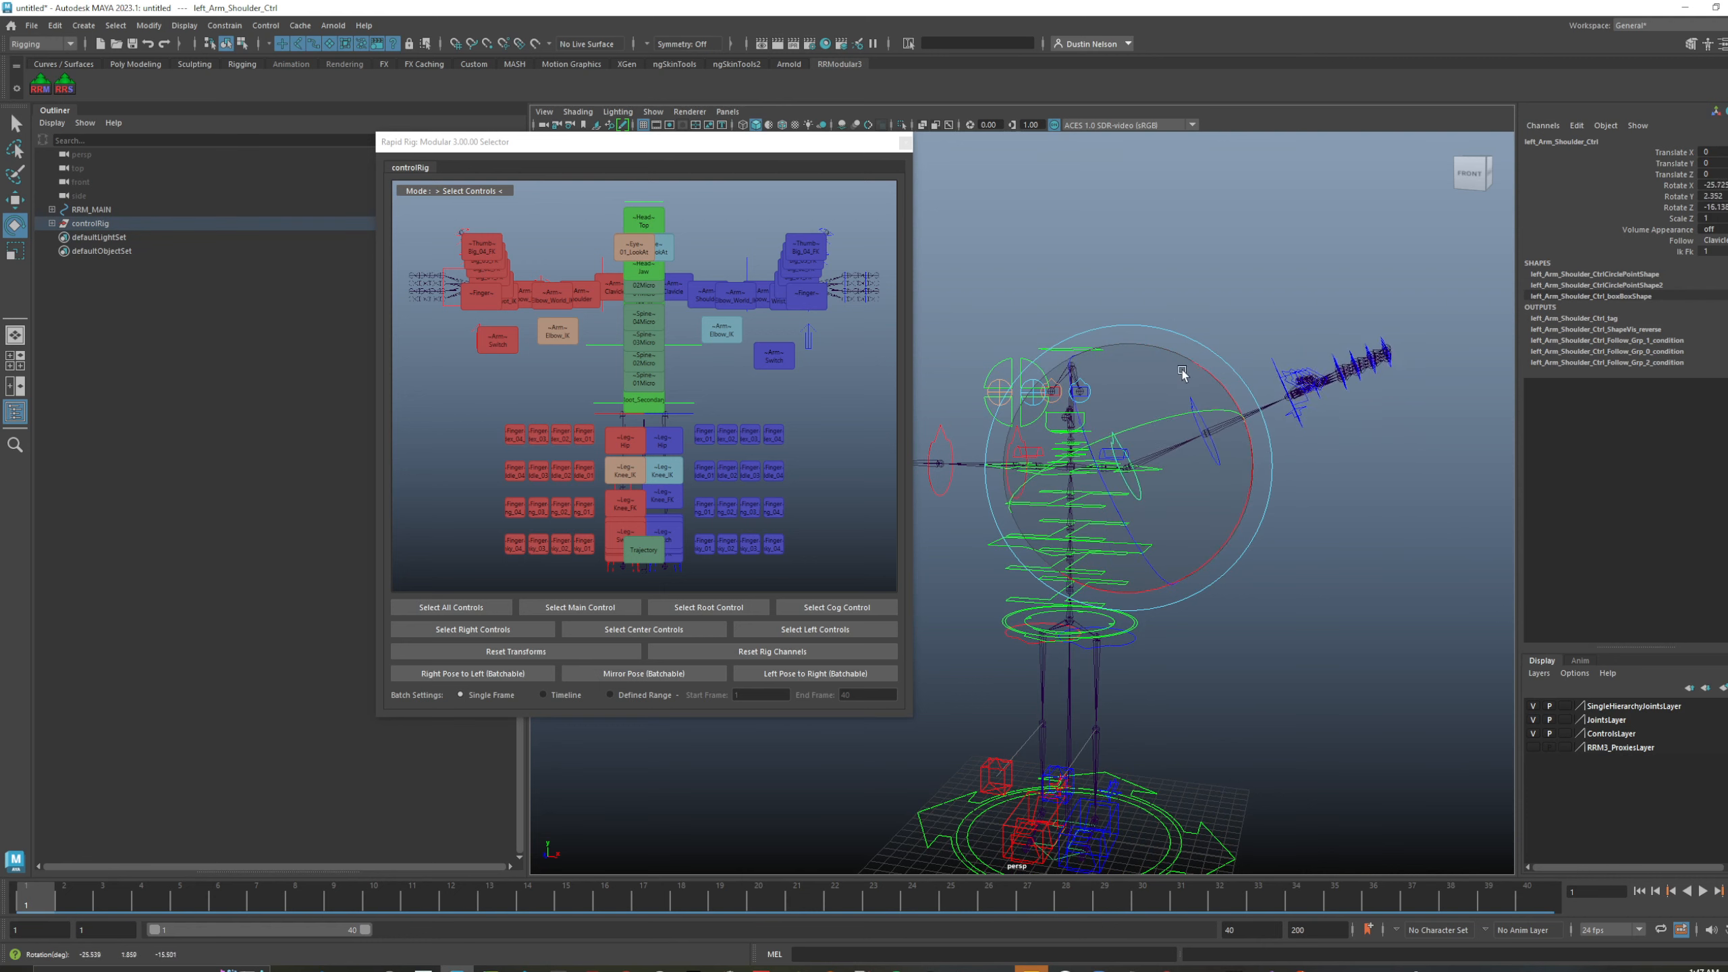
key(ctrl+z)
alt+middle_drag(1062, 640, 1121, 620)
key(s)
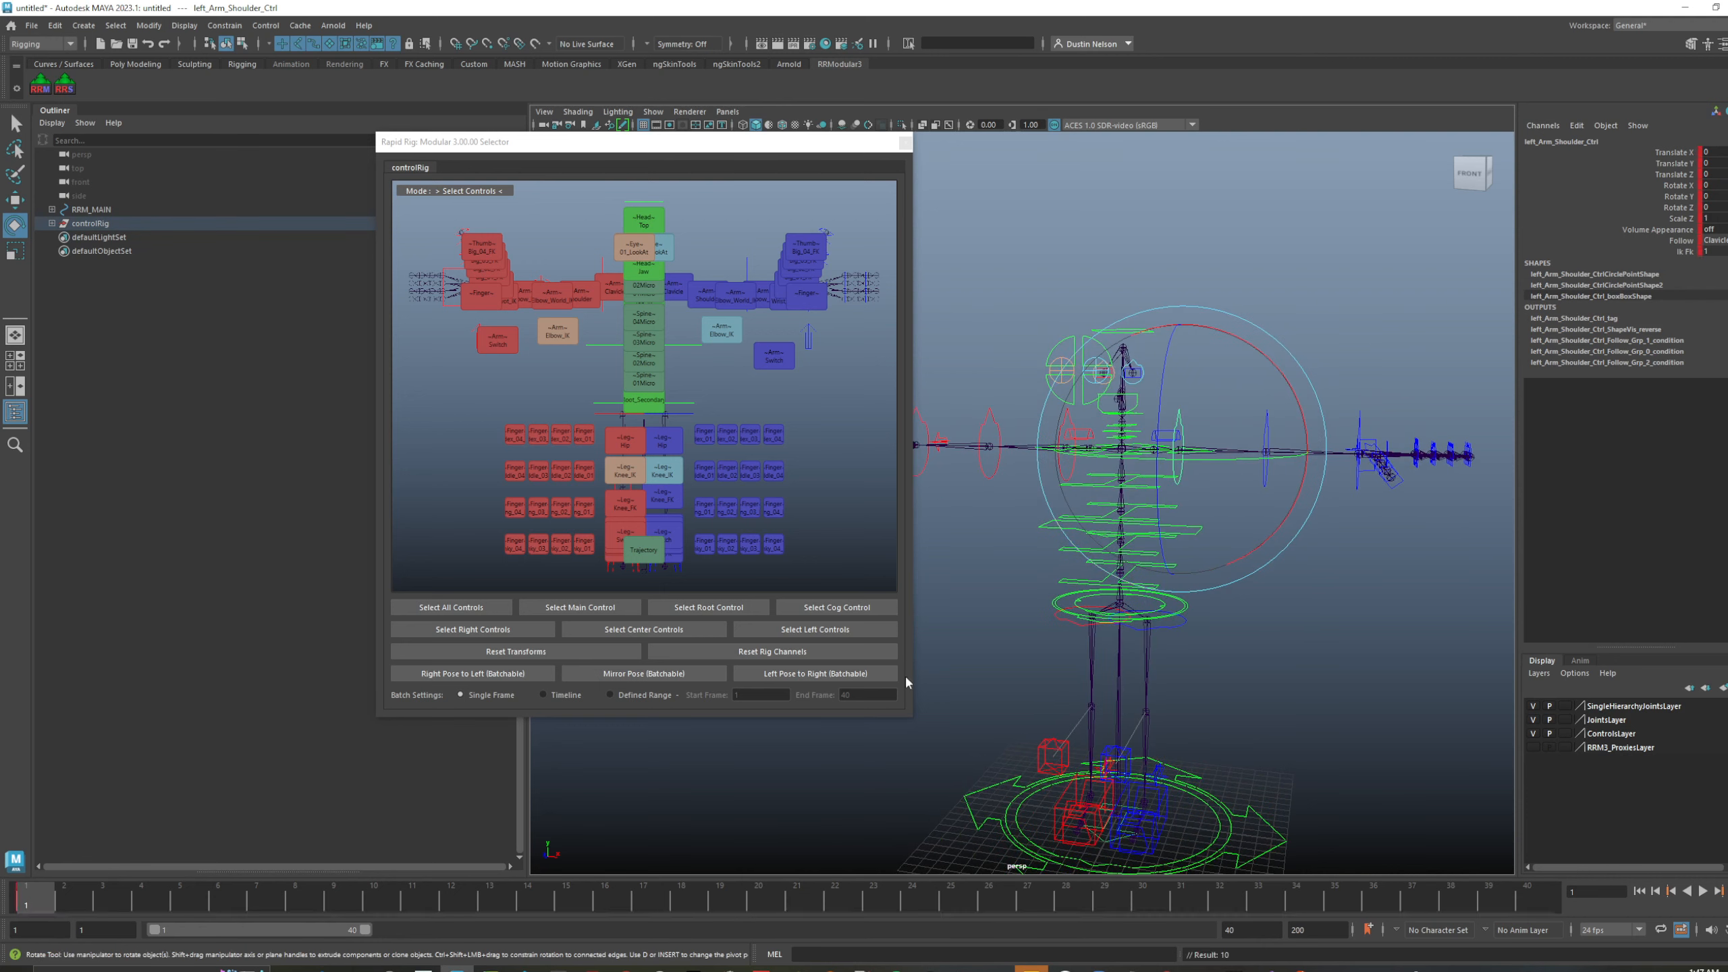
- Rotate the left Shoulder control upward at frame 11 to about -41, -7, -62 degrees, key it, and play the animation back
click(425, 897)
mouse_move(1259, 417)
mouse_down()
mouse_move(1185, 337)
mouse_move(1261, 420)
mouse_up()
key(s)
key(q)
key(alt+v)
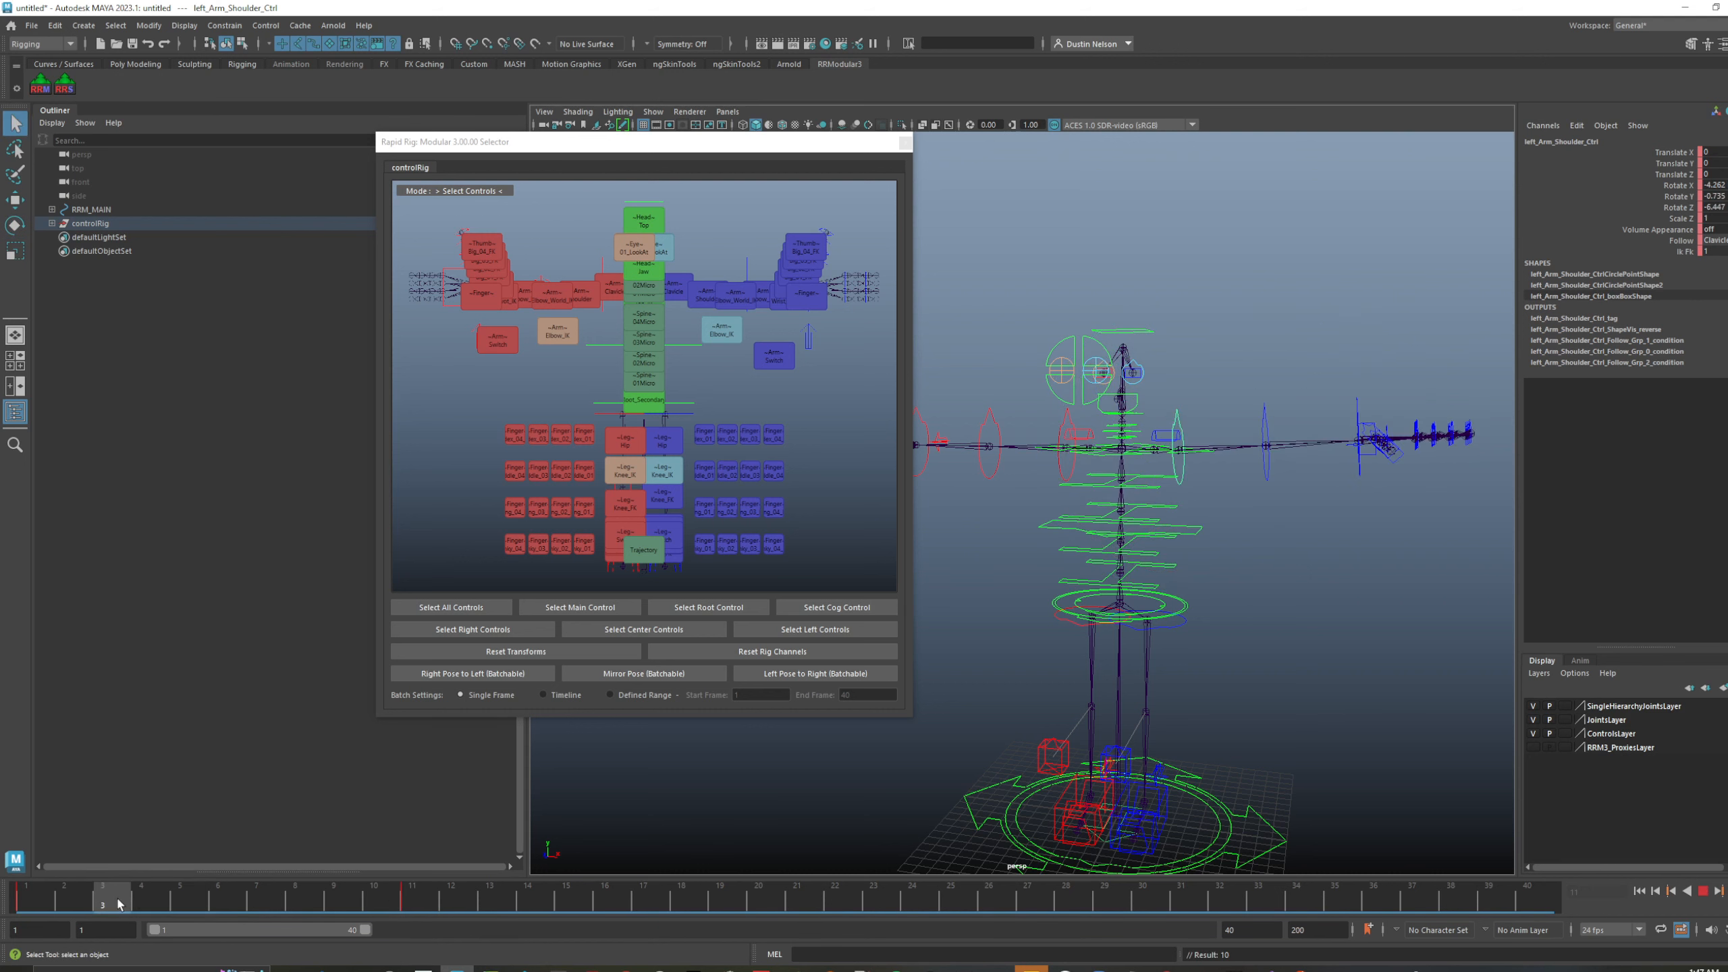
key(Escape)
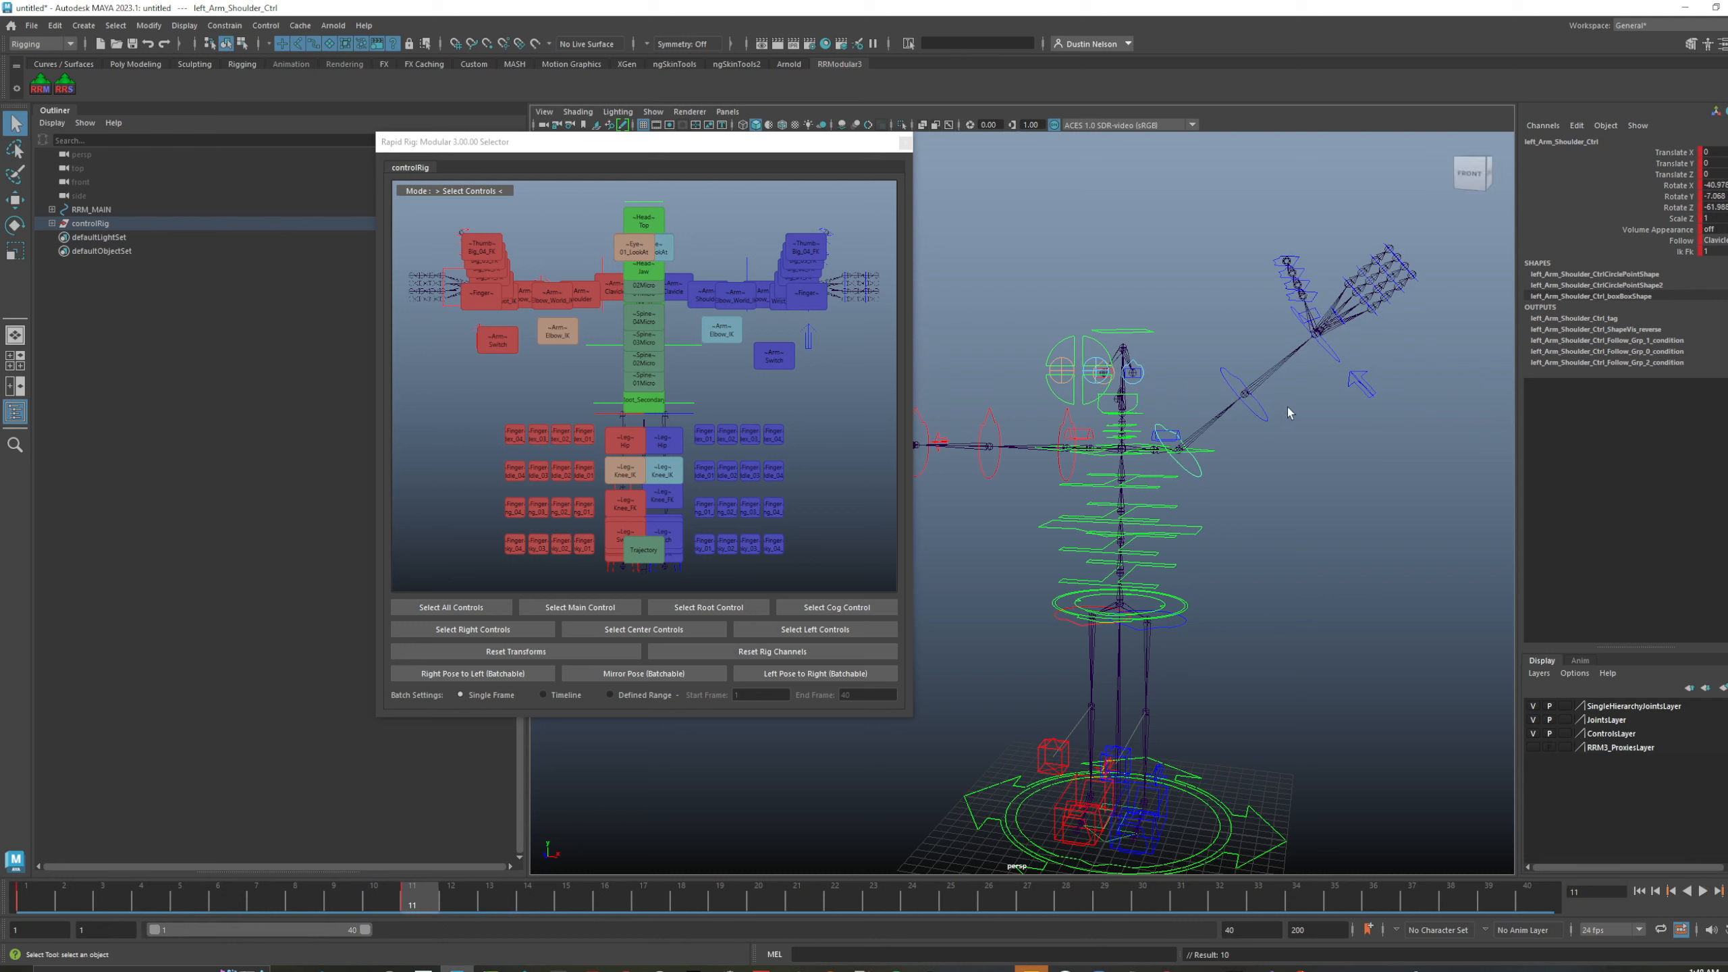
- Select the left arm's Elbow FK control, rotate it at frame 24 to bend the forearm upward, and key it
click(1266, 415)
mouse_move(723, 898)
mouse_down()
mouse_move(1073, 902)
mouse_move(906, 924)
mouse_up()
key(e)
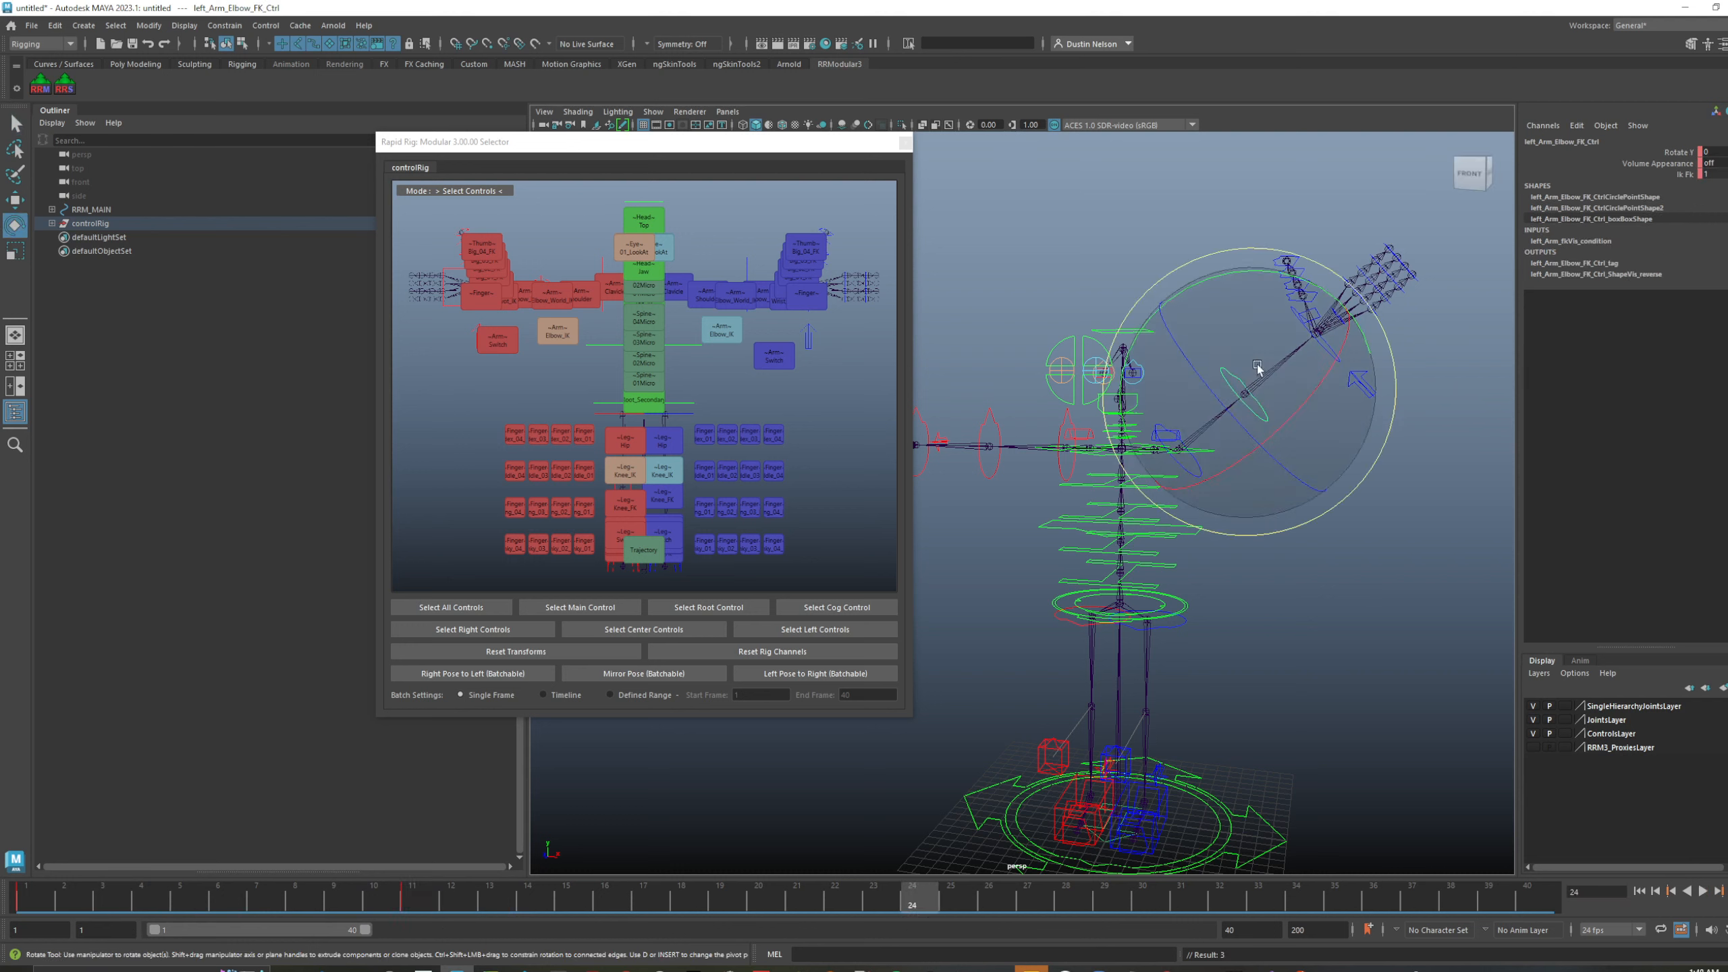
drag(1248, 285, 1282, 326)
key(q)
- Key the left Wrist FK control at frame 1, then rotate it at frame 40 to about -9, 10, 45 degrees and key it
drag(689, 900, 32, 907)
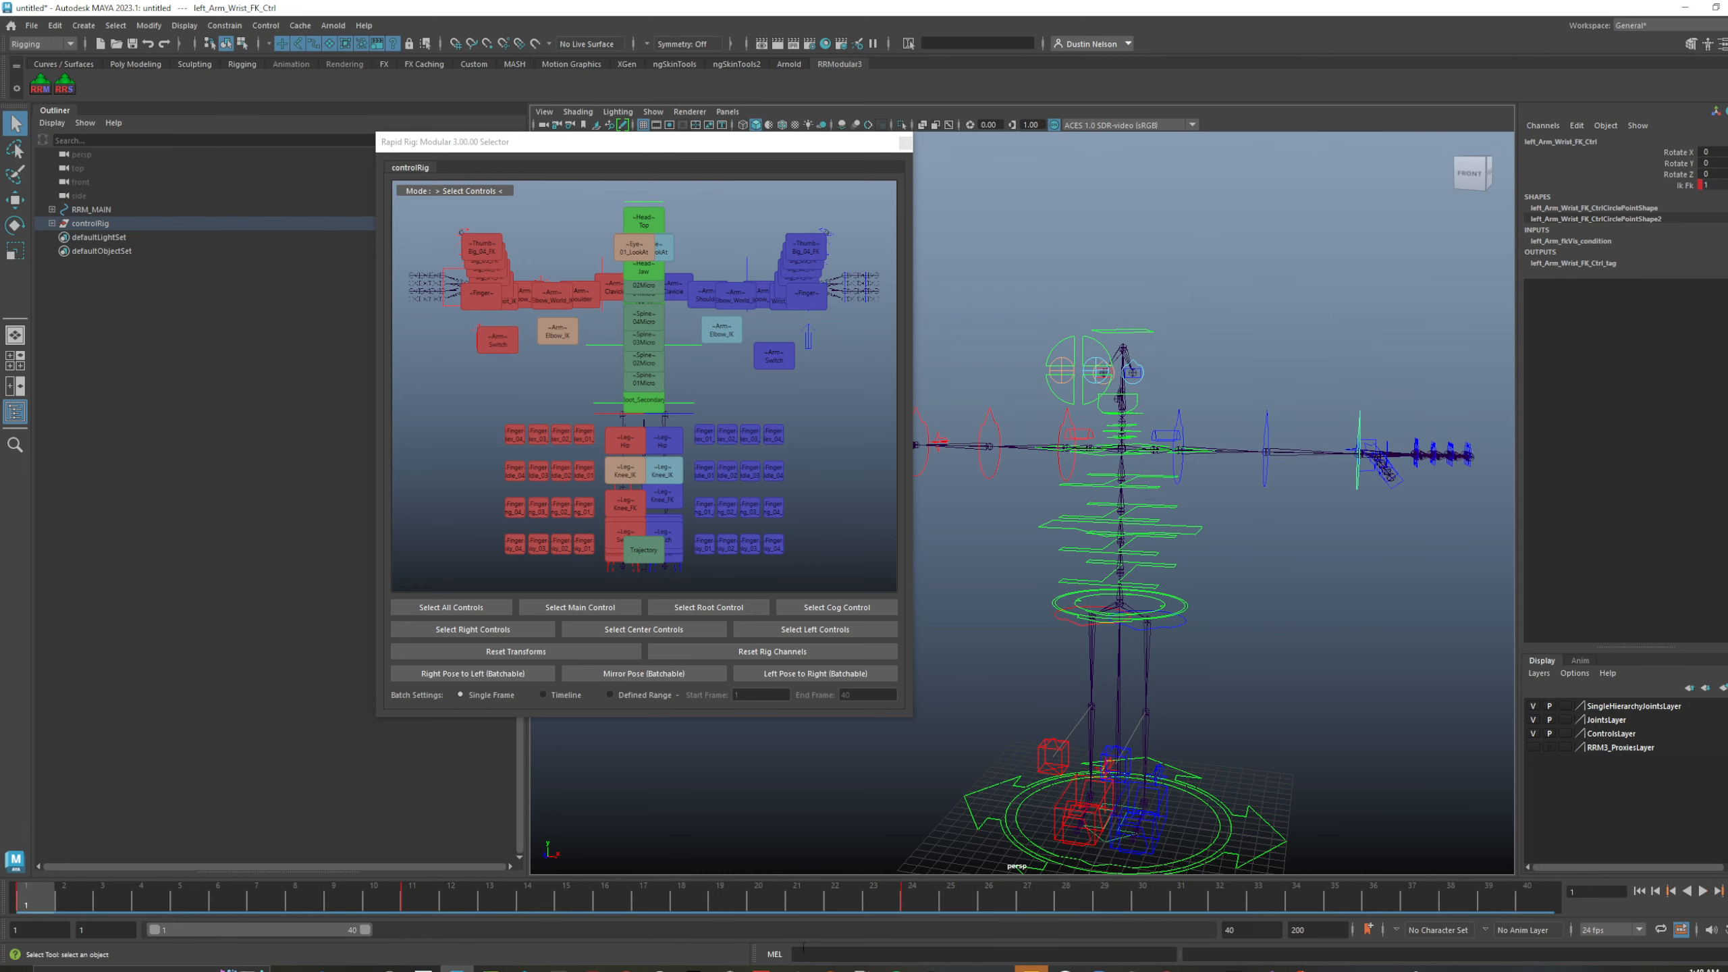
key(s)
click(1526, 900)
key(e)
drag(1268, 274, 1313, 278)
drag(1168, 326, 1271, 322)
key(s)
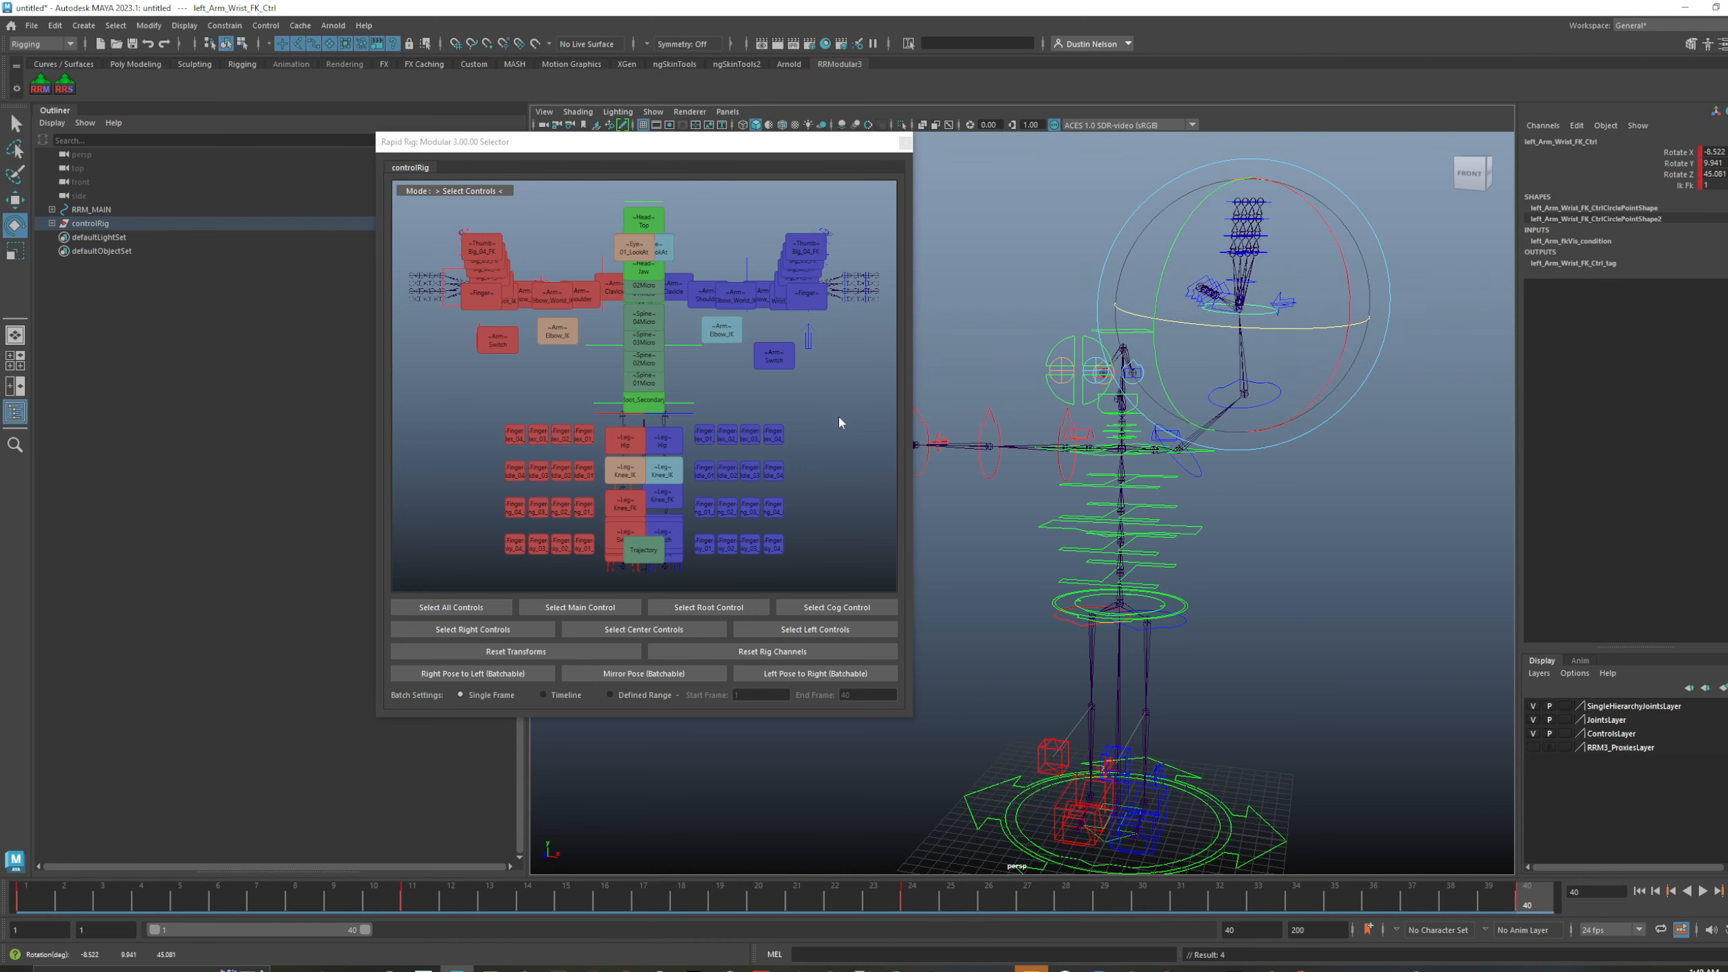
- Try Match IK Ctrls to FK Ctrls on the left arm's Switch control at frame 40, and undo the match
click(838, 413)
right_click(764, 368)
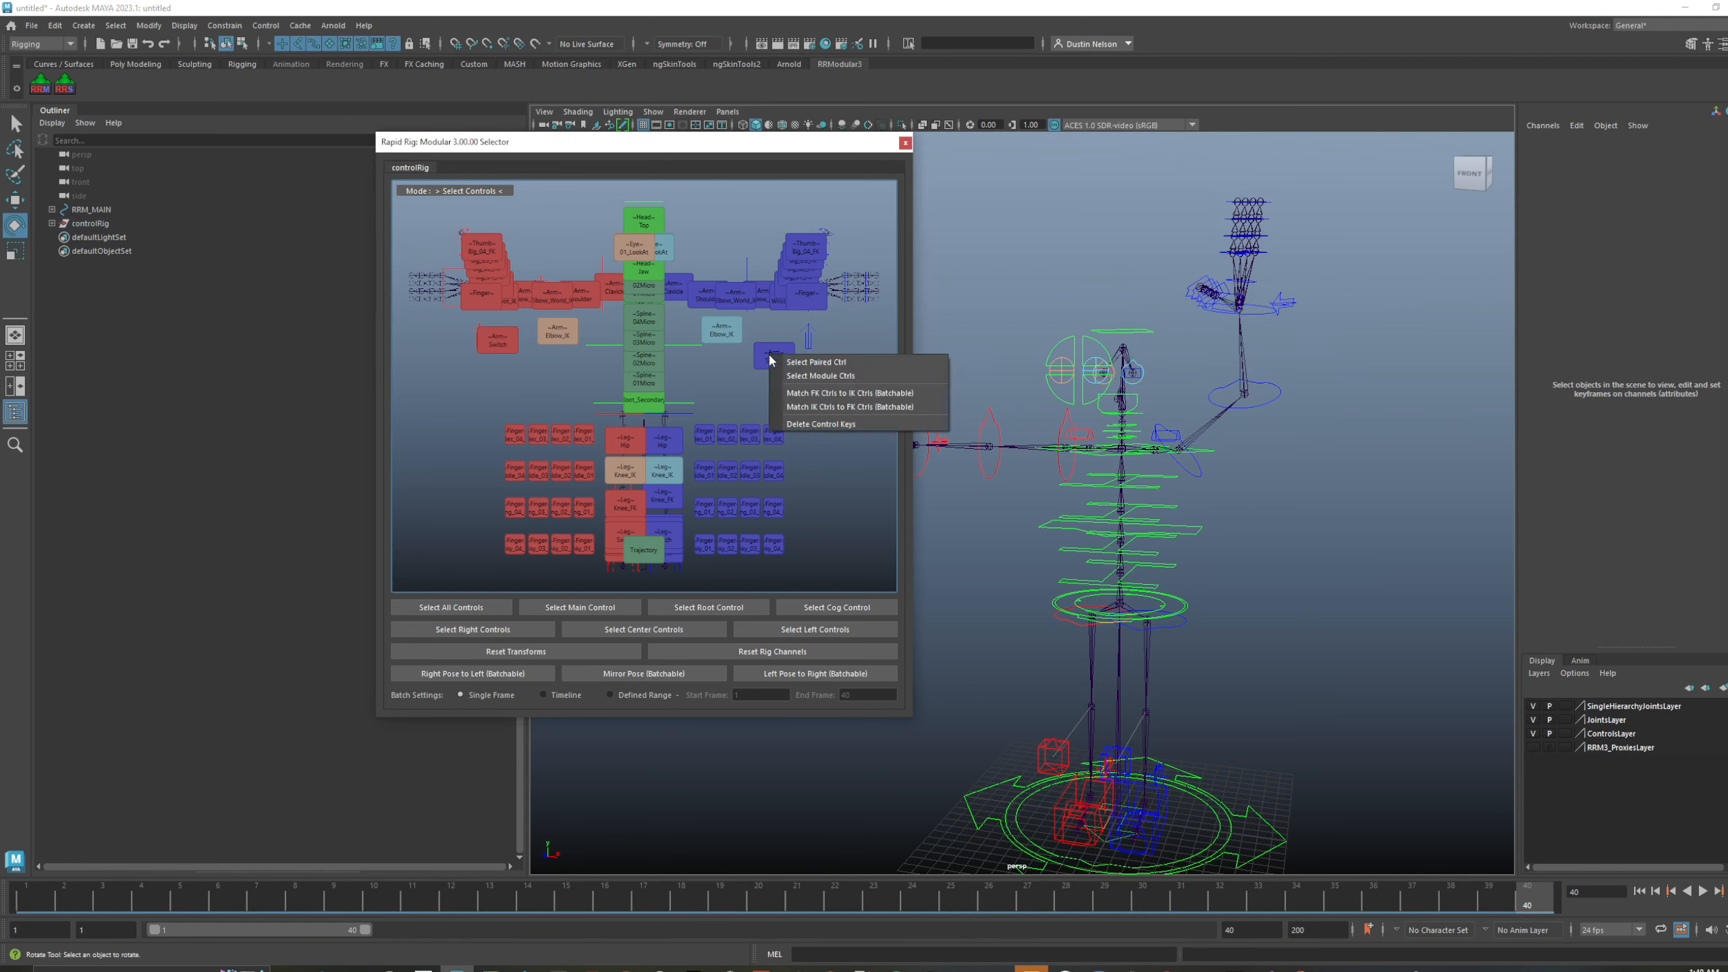
click(850, 407)
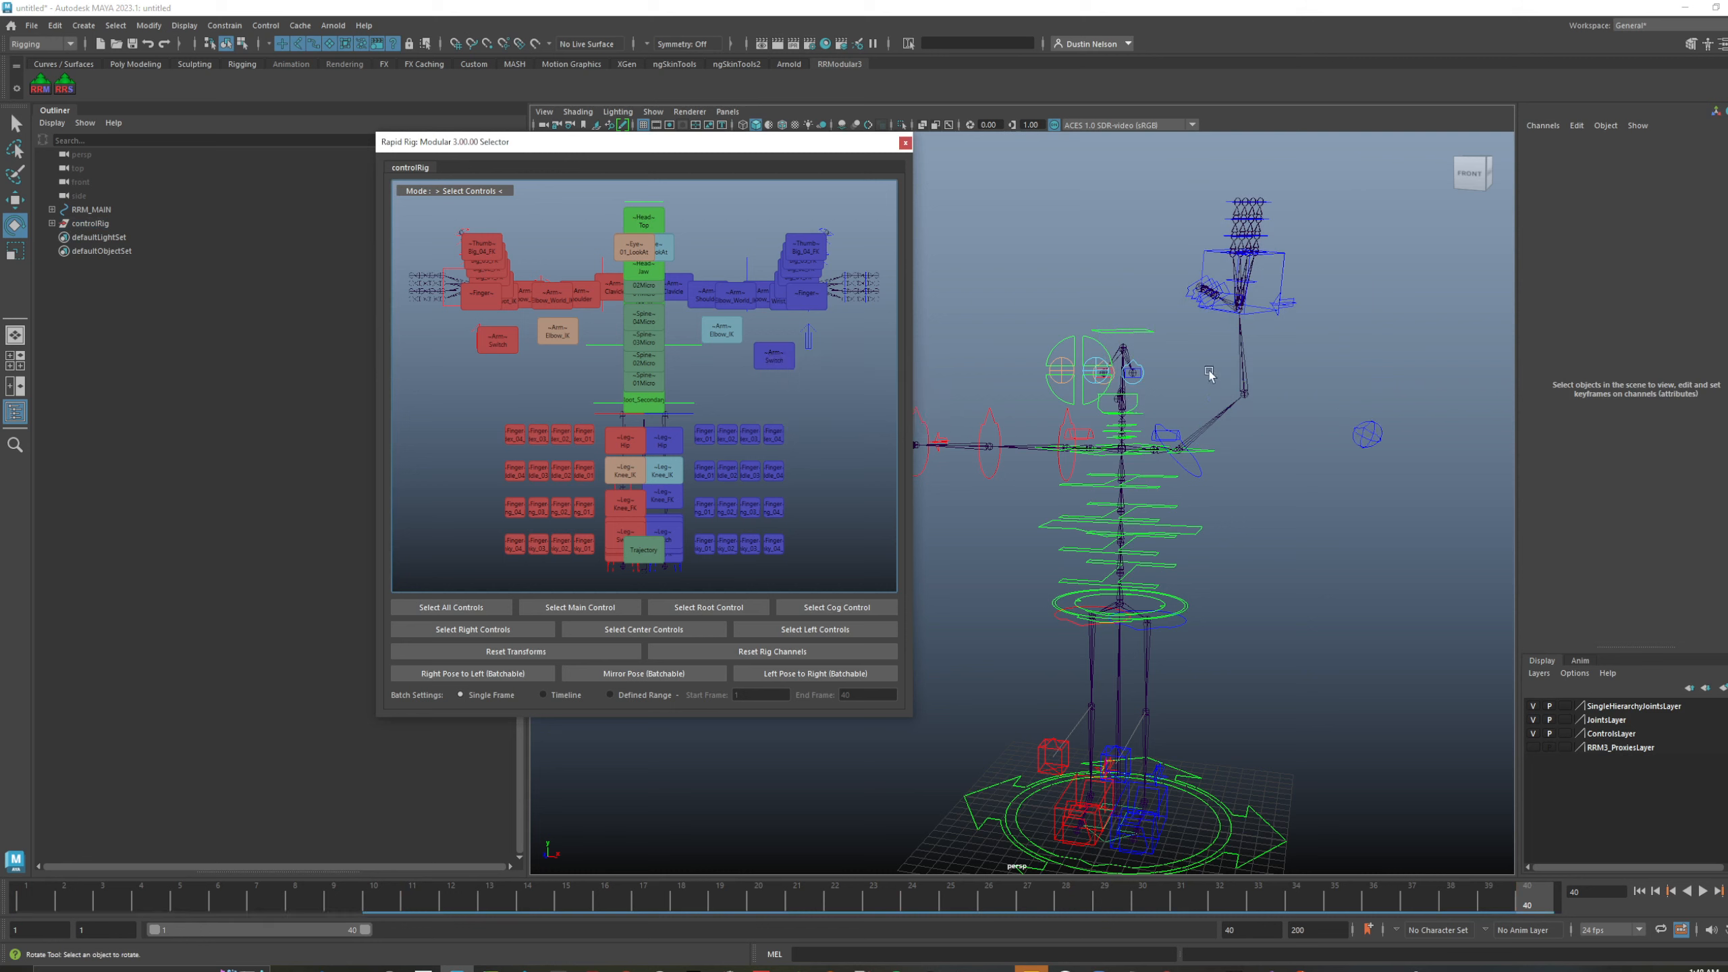
key(ctrl+z)
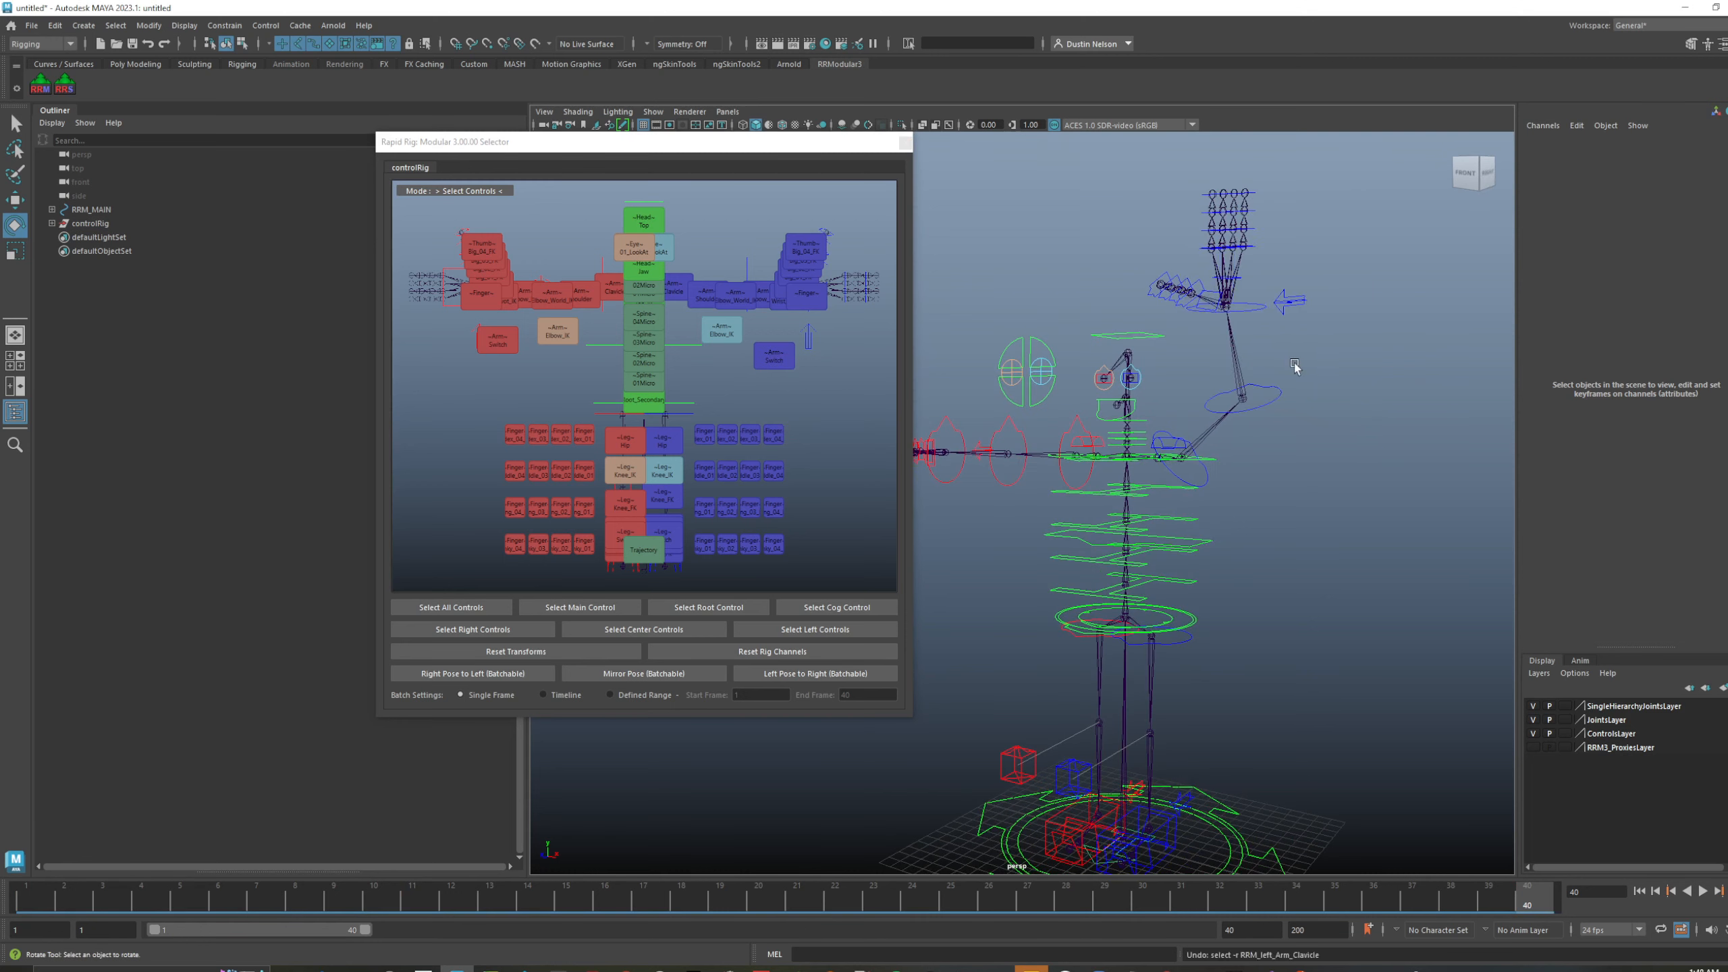
- Set the batch range to Timeline and run Match IK Ctrls to FK Ctrls from the left arm's Switch control
click(576, 694)
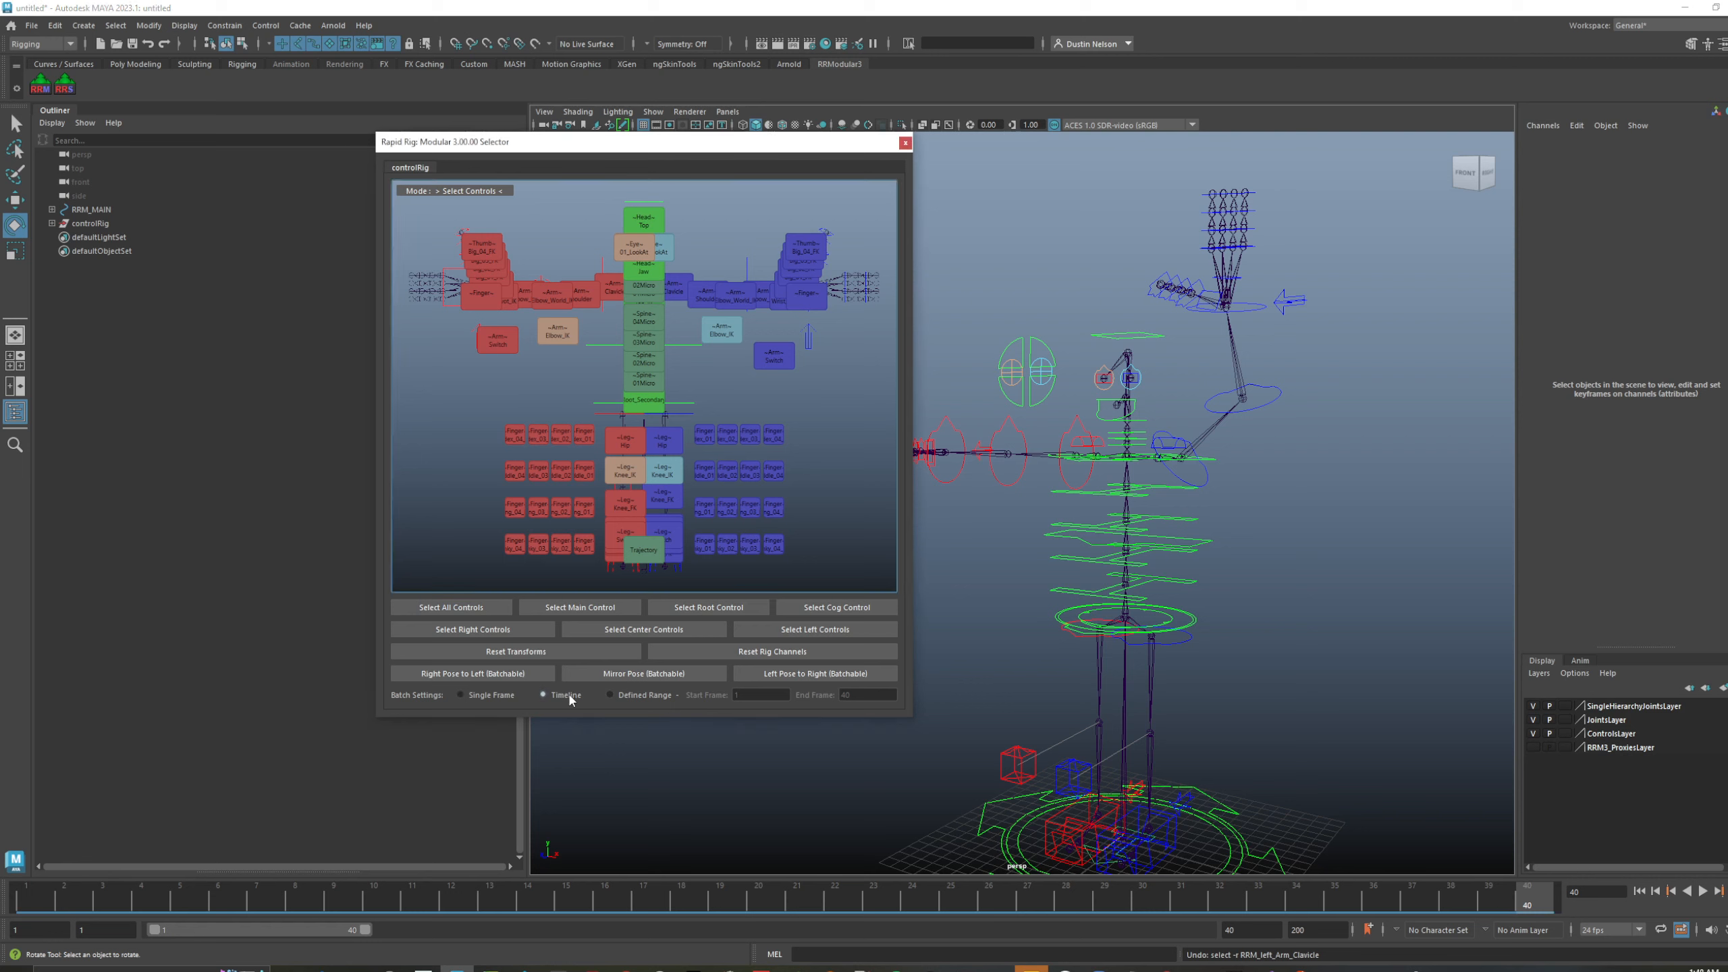
right_click(825, 305)
right_click(779, 360)
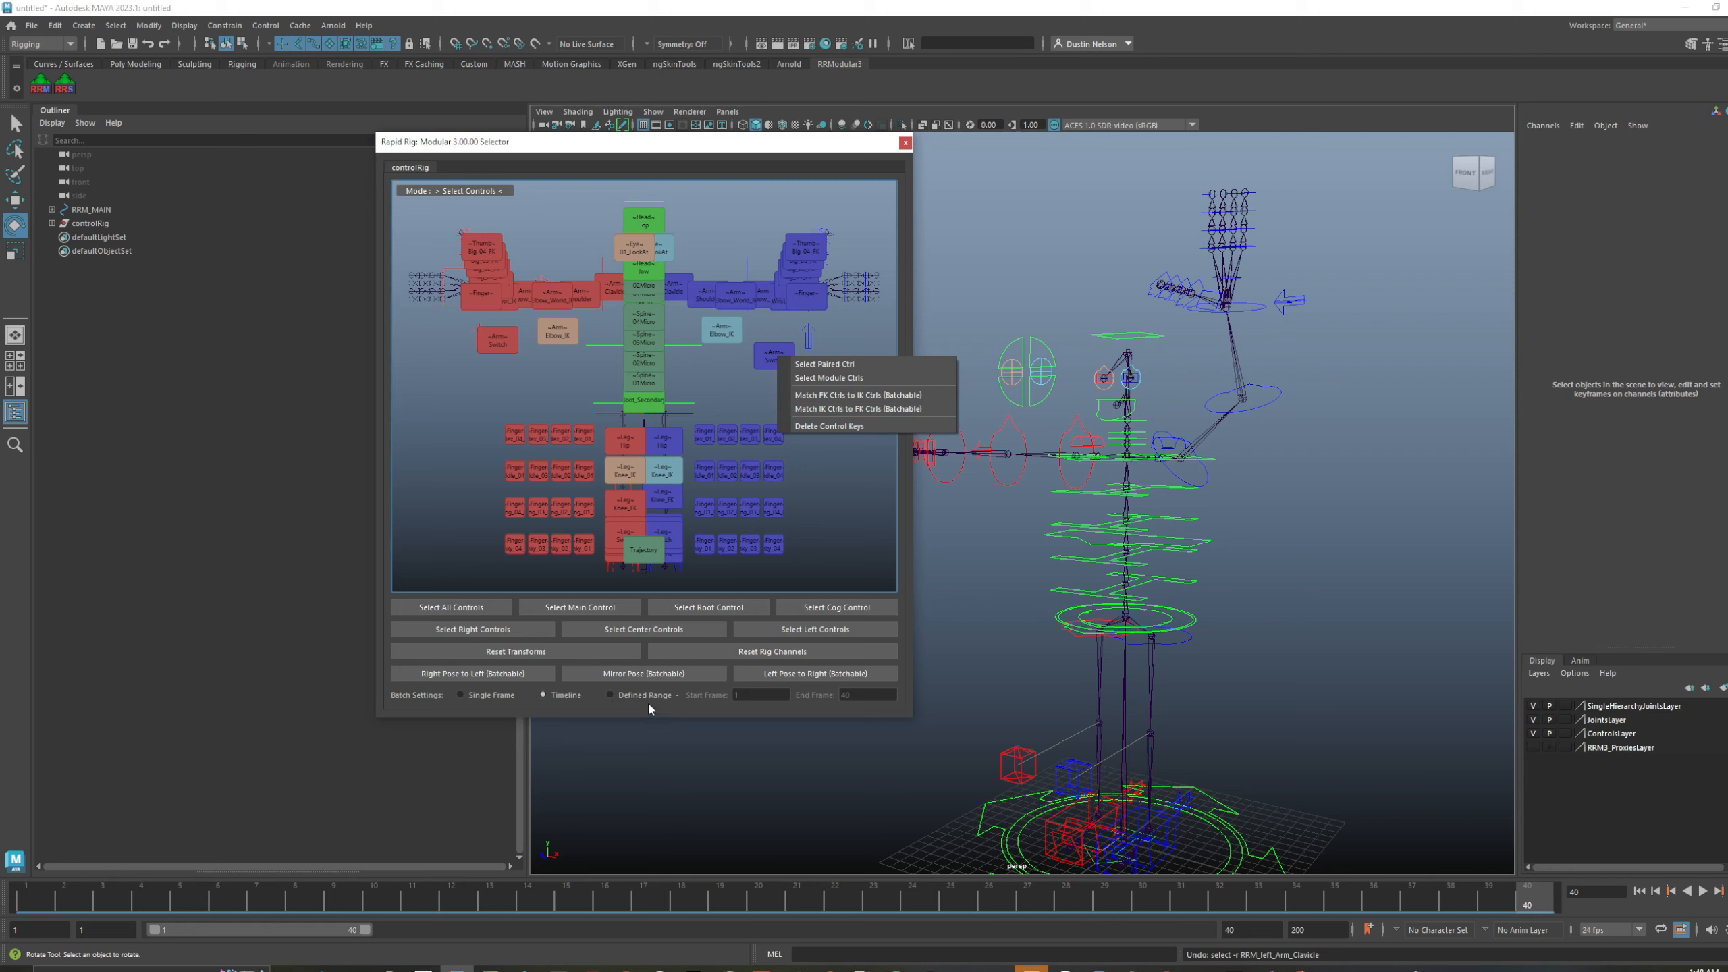
click(868, 410)
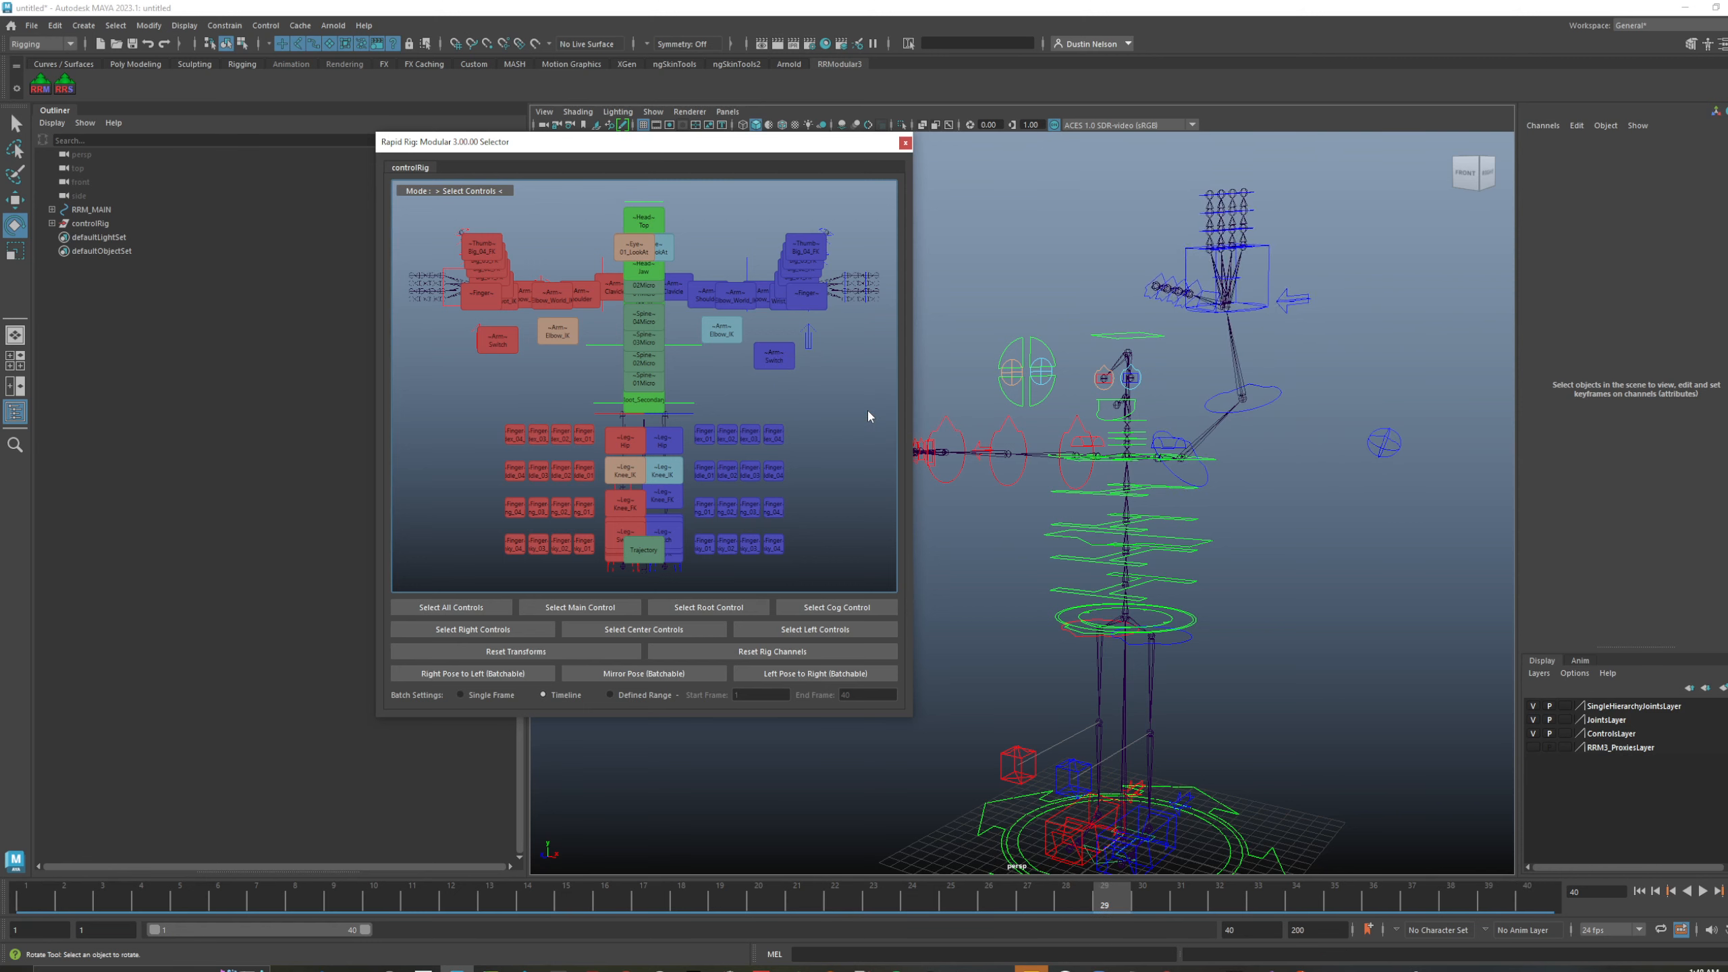
- Scrub through the timeline and play the animation to check the left arm's IK controls against its FK motion
drag(51, 898, 1186, 919)
key(alt+v)
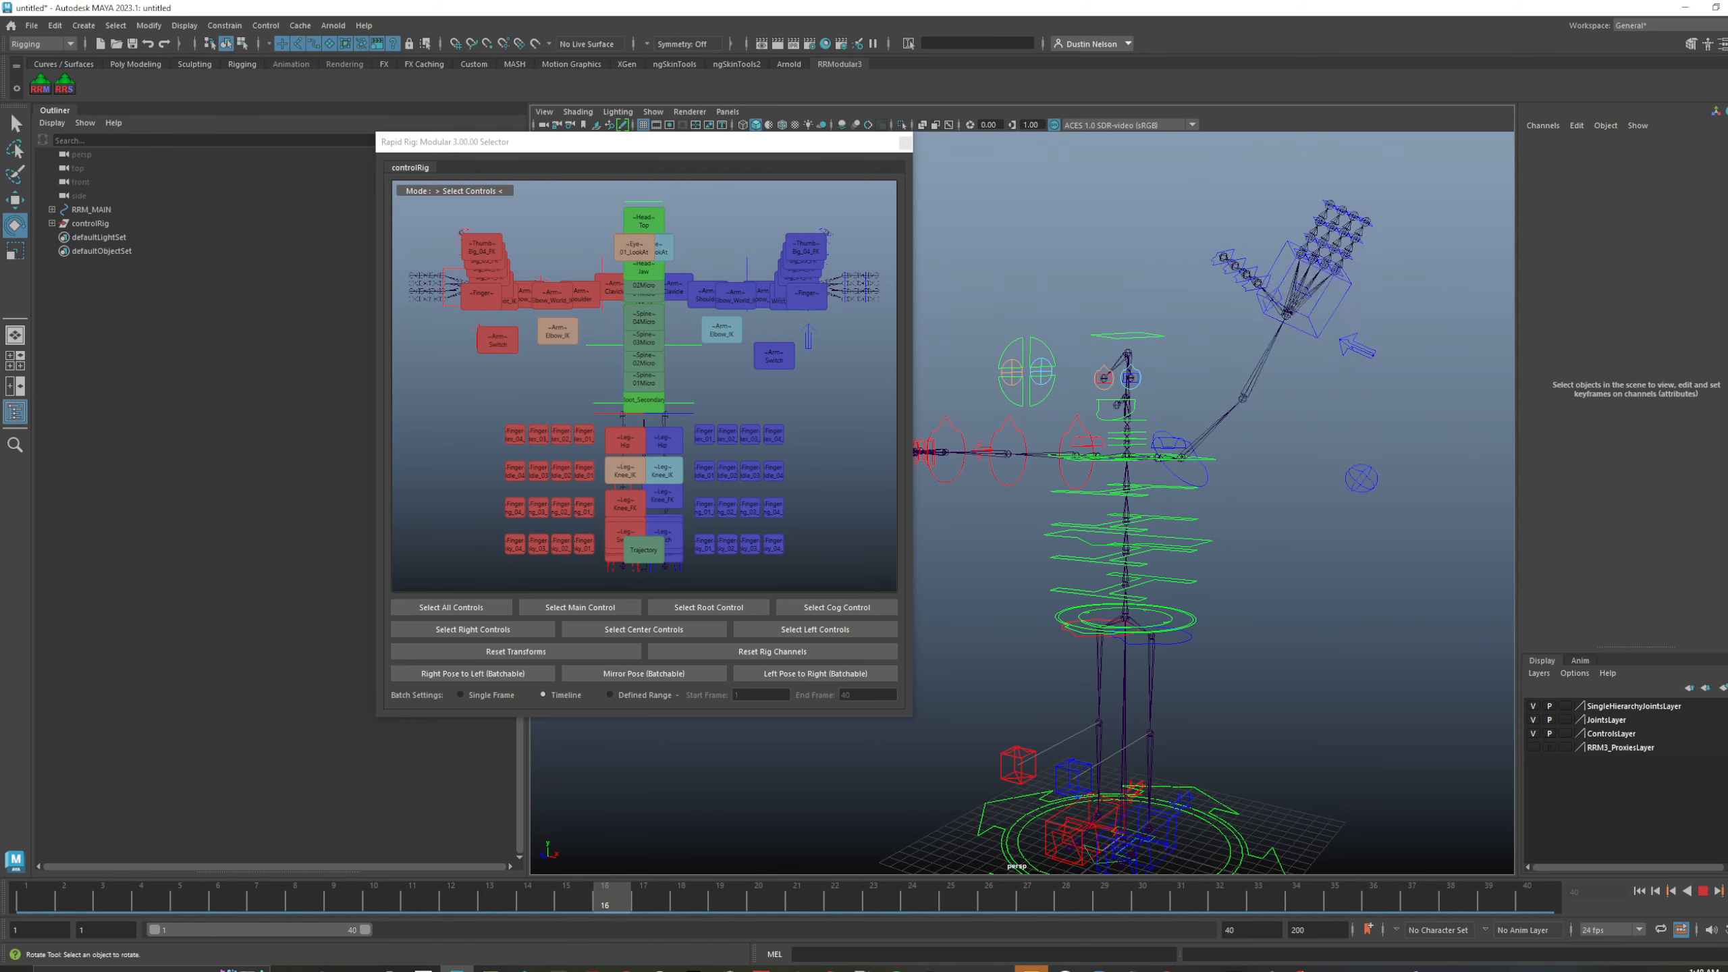
key(Escape)
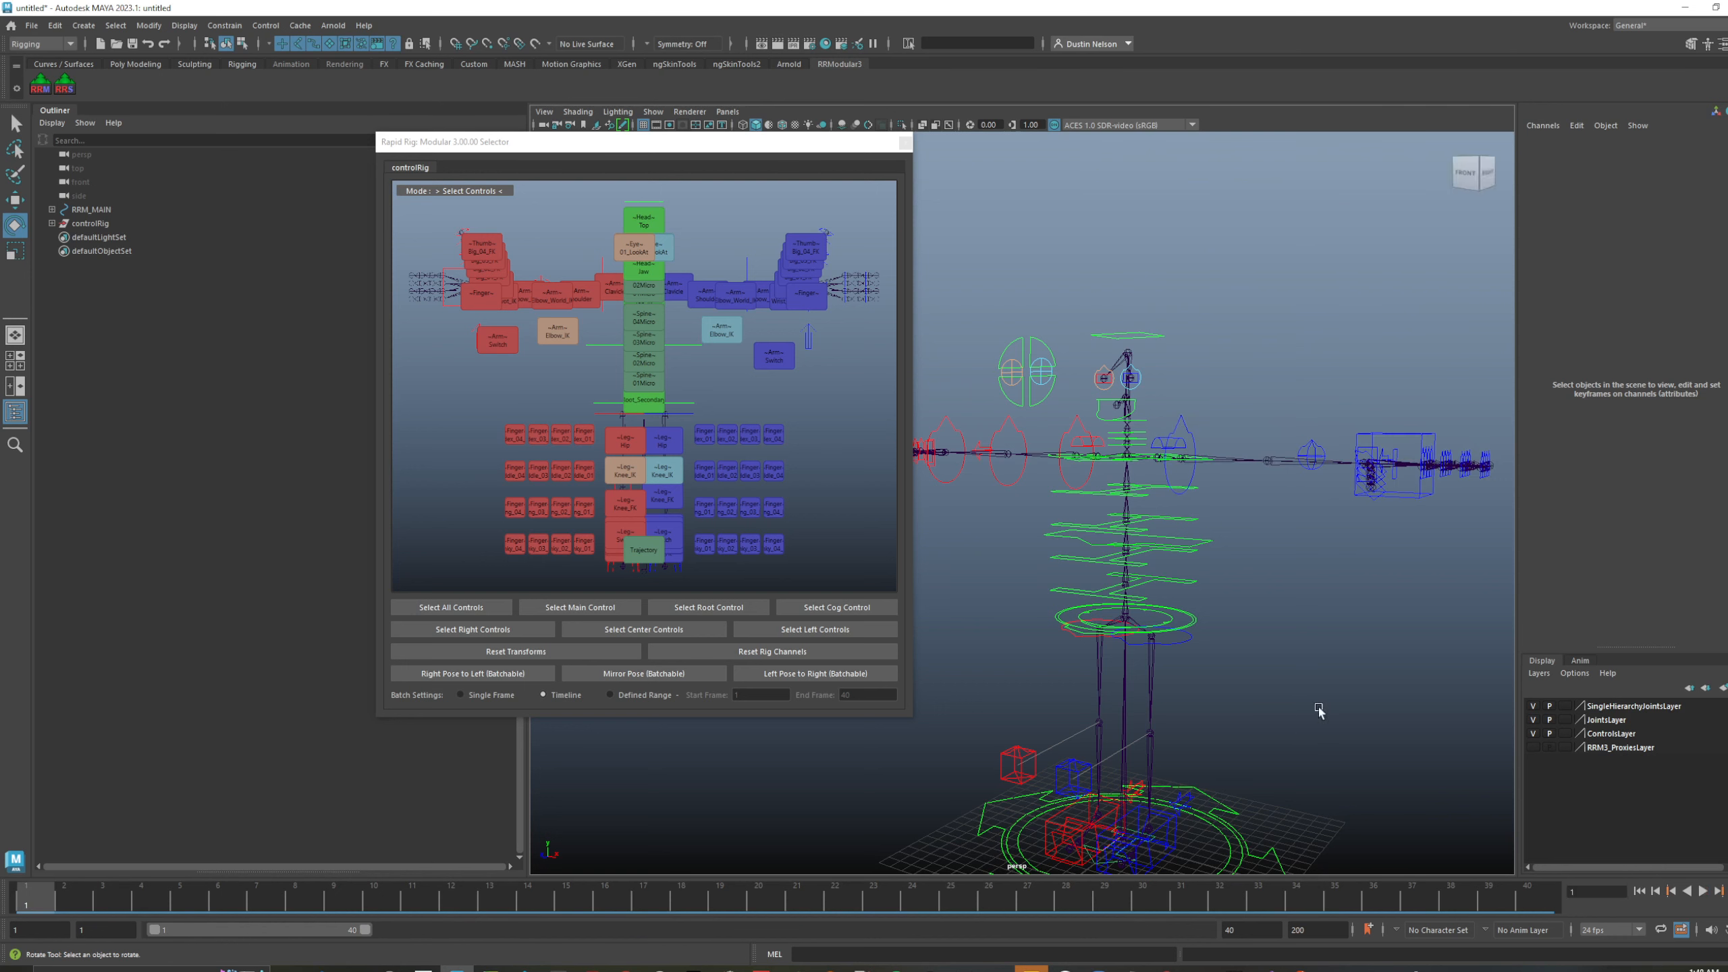
- Key the left arm's Clavicle control at frame 1, then rotate it slightly and key it at frame 40
alt+drag(1184, 495, 1241, 504)
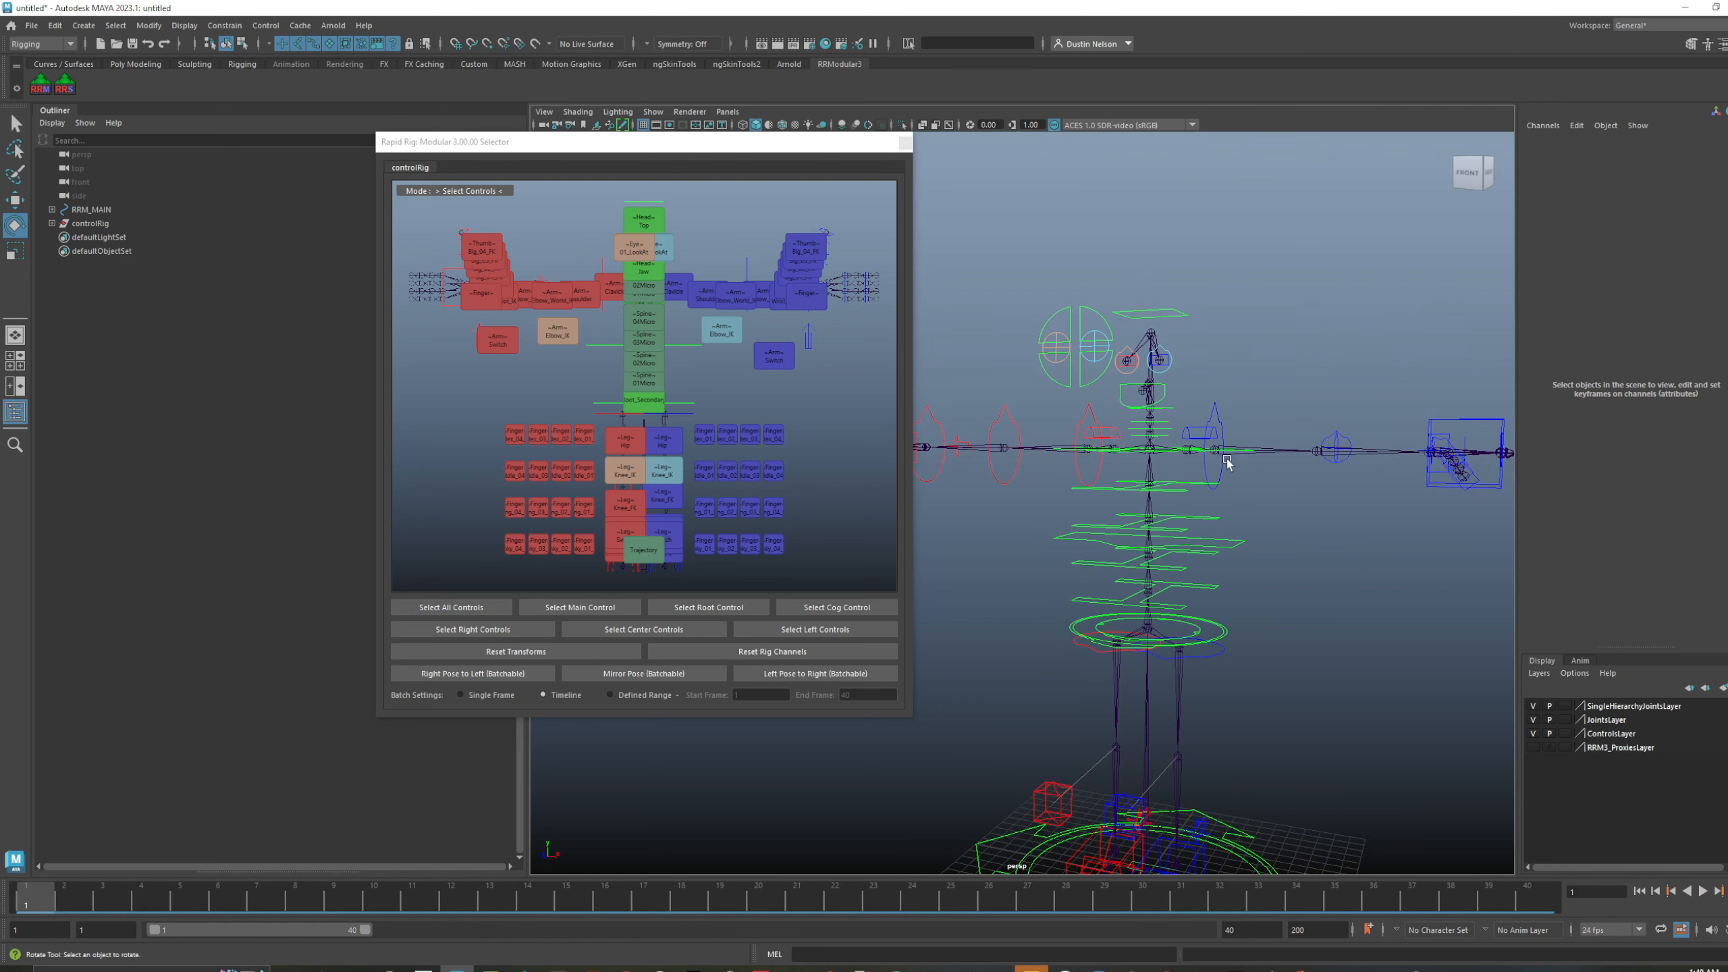
click(1199, 433)
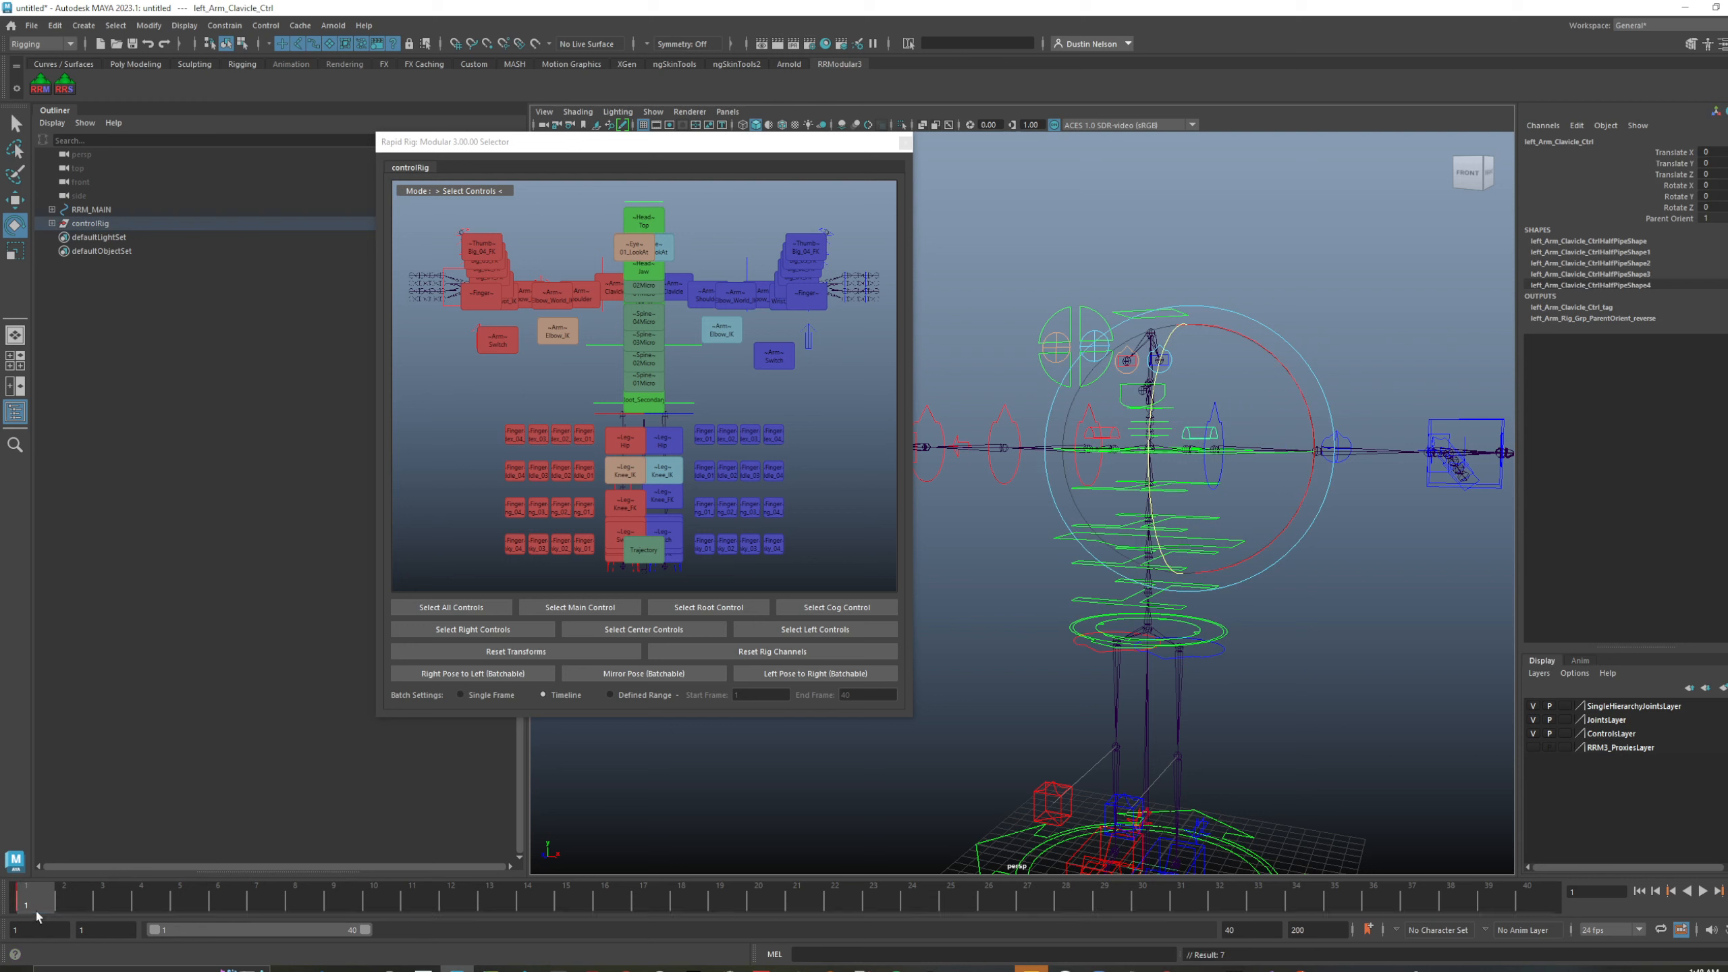
drag(38, 904, 1535, 898)
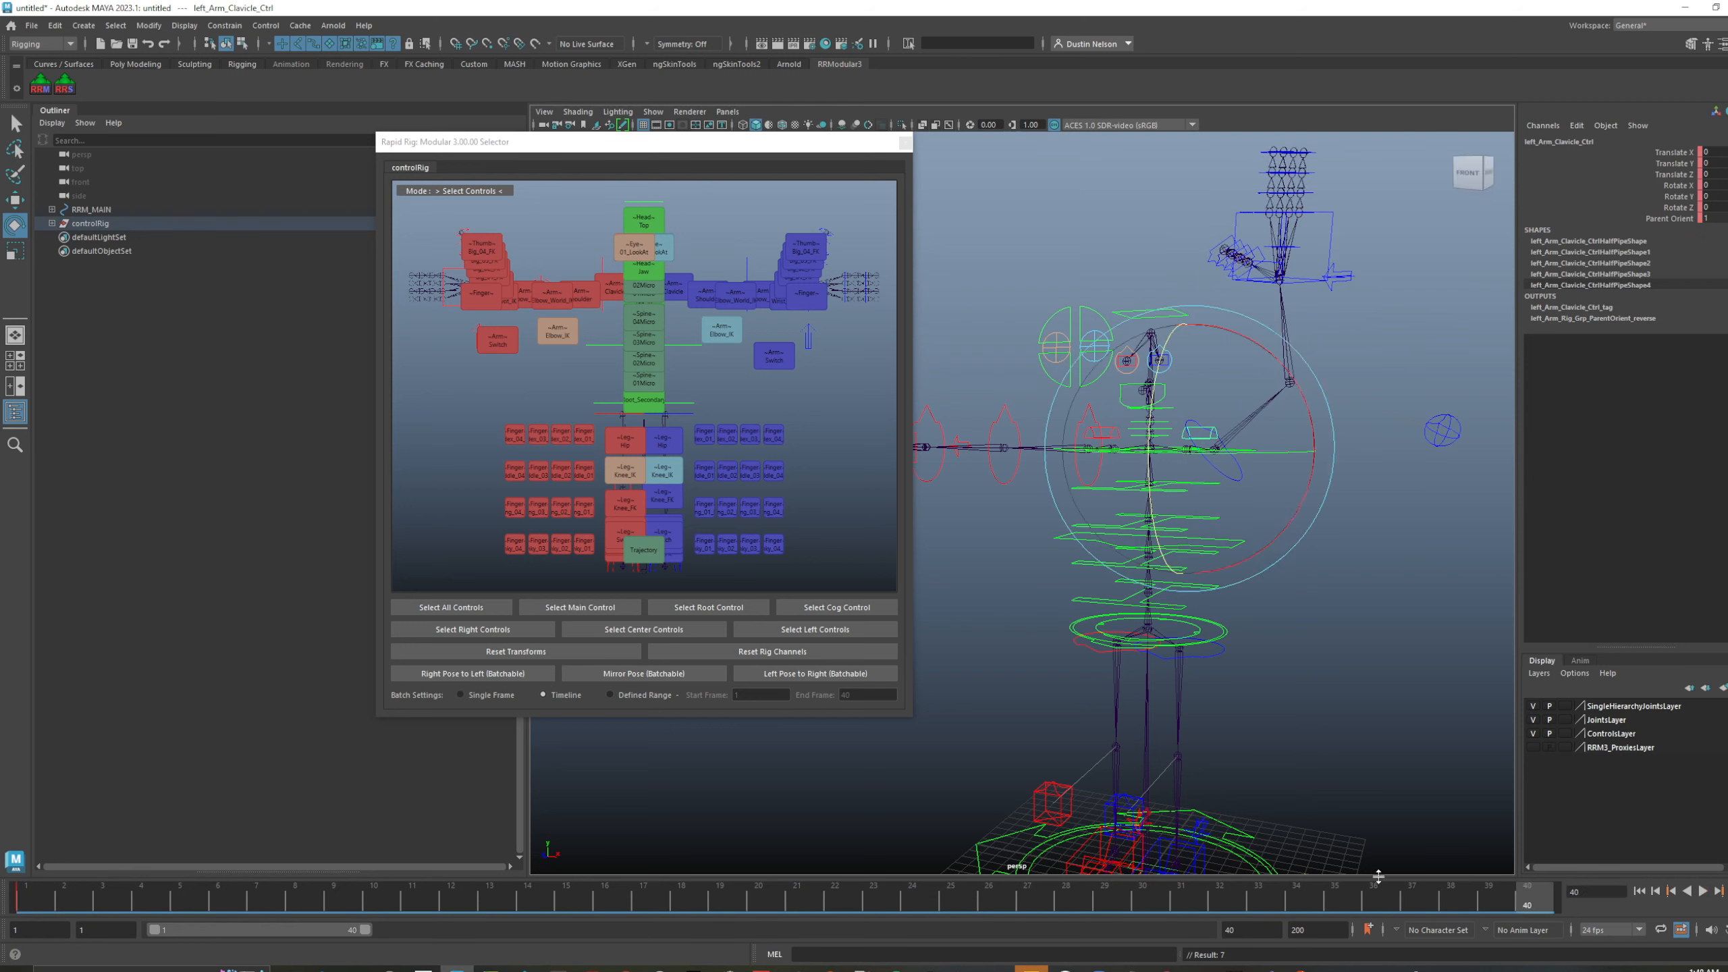
mouse_move(1201, 336)
mouse_down()
mouse_move(1227, 347)
mouse_move(1195, 338)
mouse_up()
key(s)
- Return to frame 1, select the Root control at the hips, and key it
drag(1546, 905, 27, 902)
key(q)
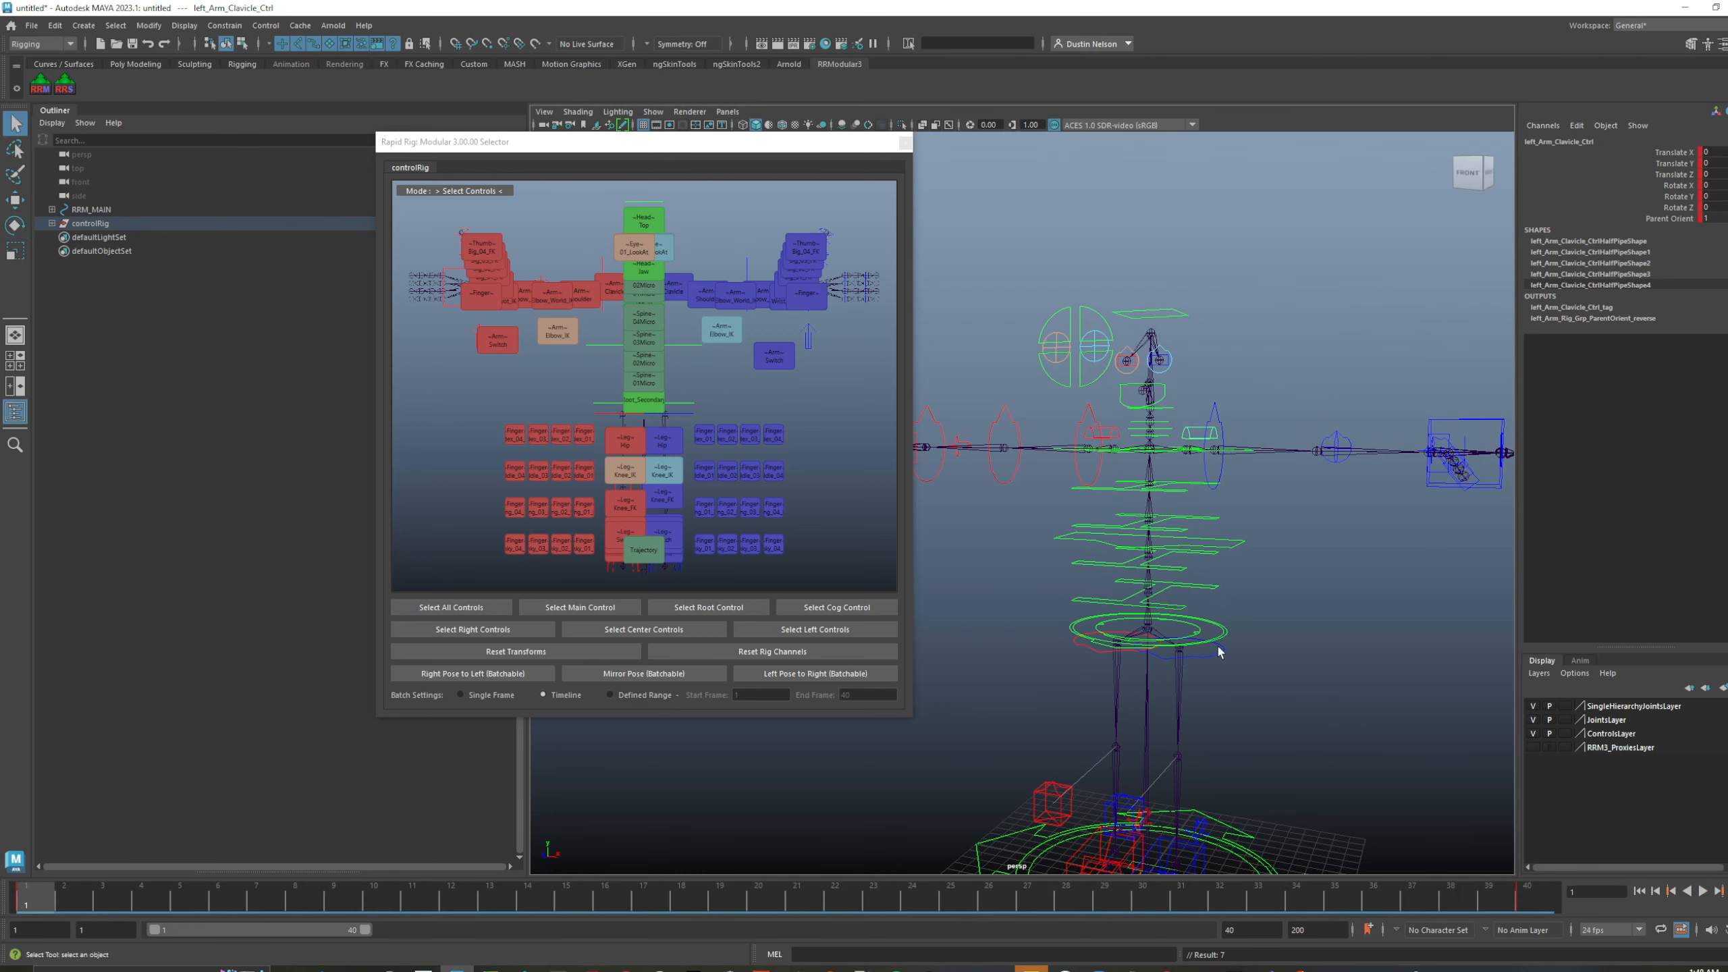
click(1225, 639)
scroll(1184, 534, up, 2)
alt+drag(1185, 535, 1171, 608)
alt+middle_drag(1172, 608, 1168, 592)
alt+drag(1168, 591, 1181, 408)
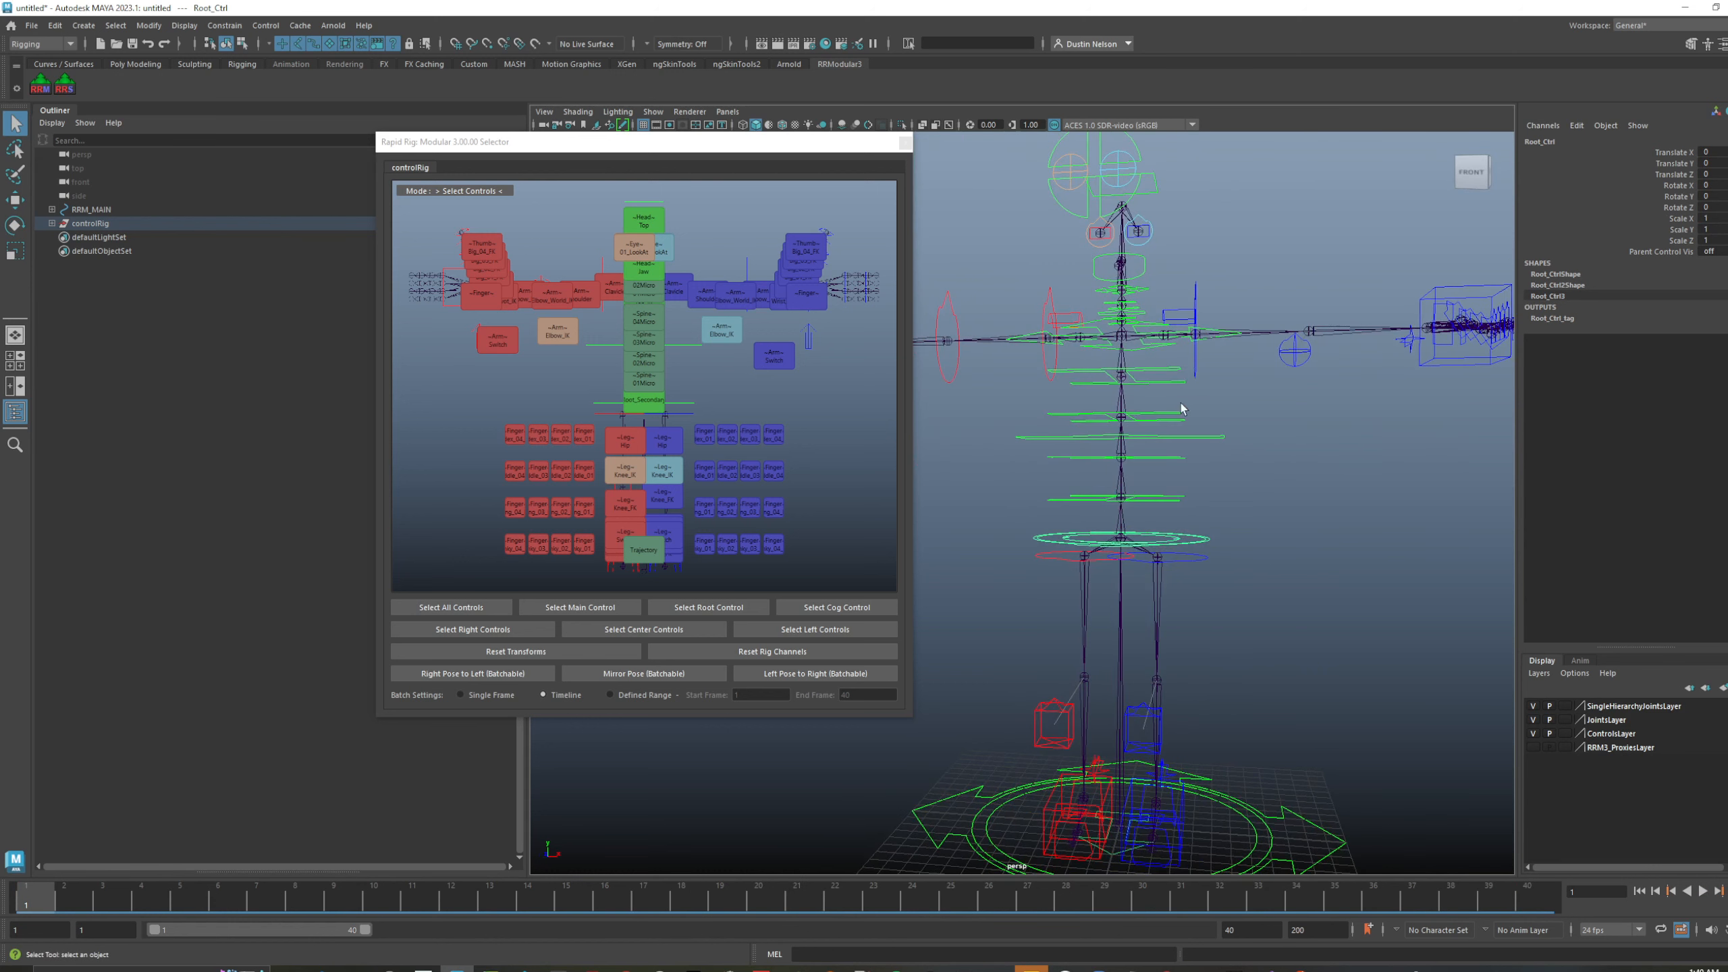
click(1154, 354)
click(1203, 544)
- Rotate the Root control about 36 degrees in X at frame 40, key it, and play the animation back
drag(39, 903, 1528, 900)
key(e)
drag(1186, 480, 1262, 523)
key(s)
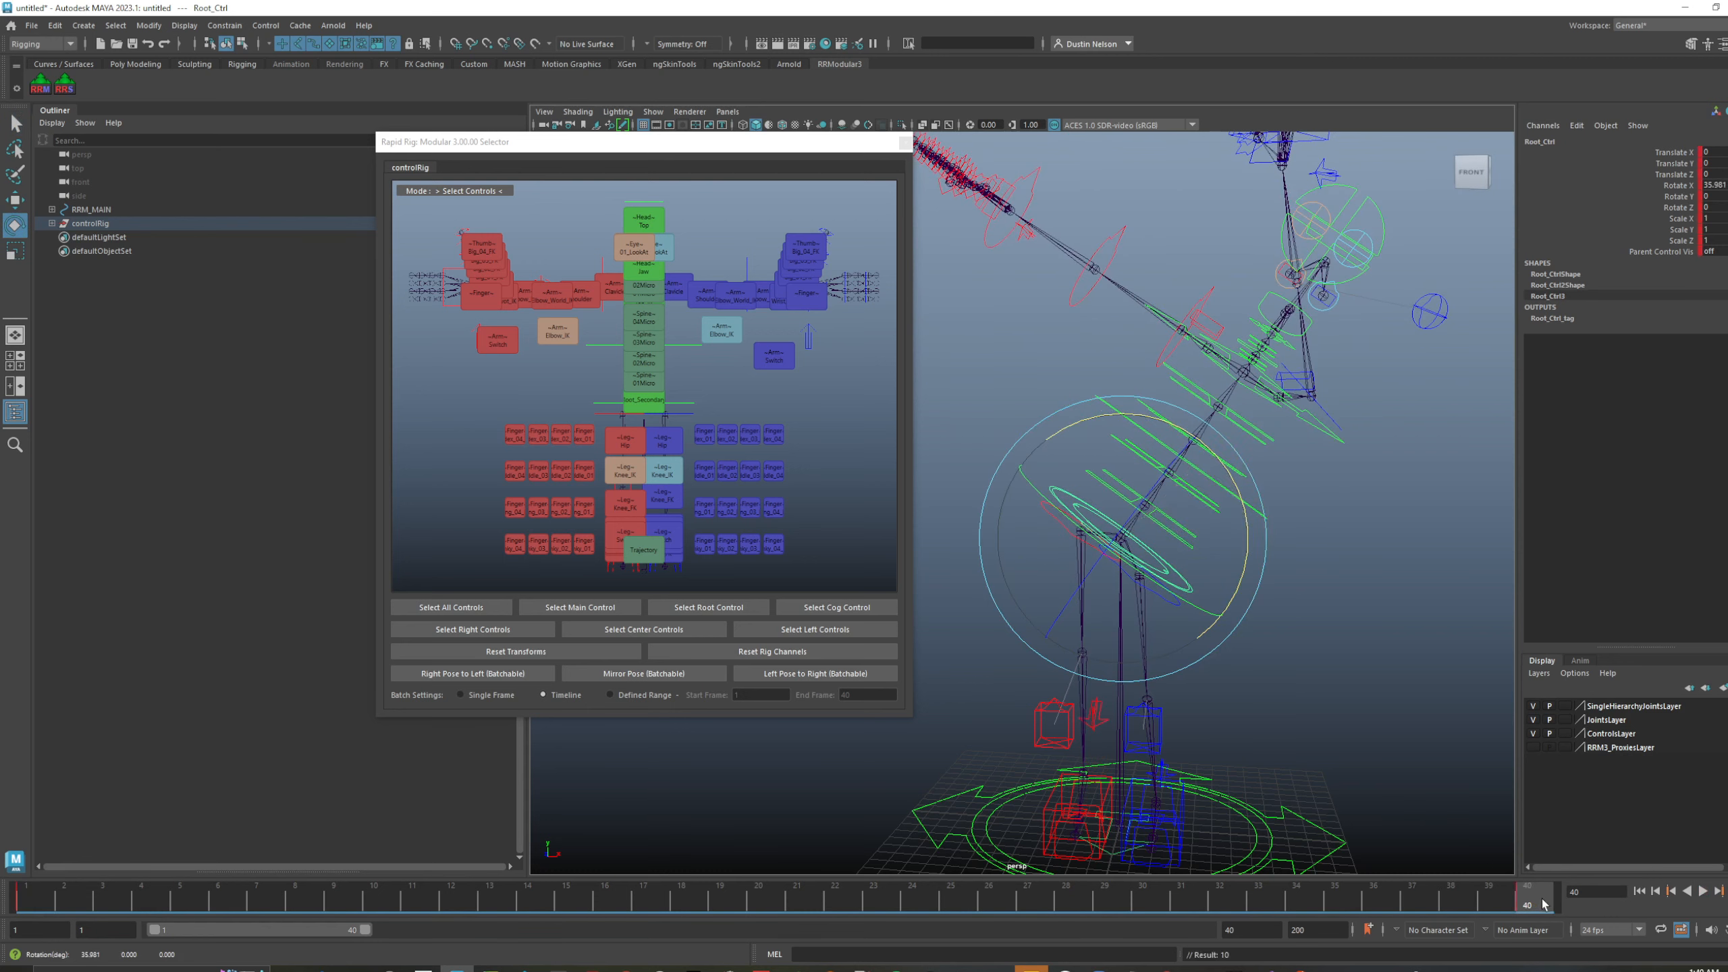
key(alt+v)
key(alt+v)
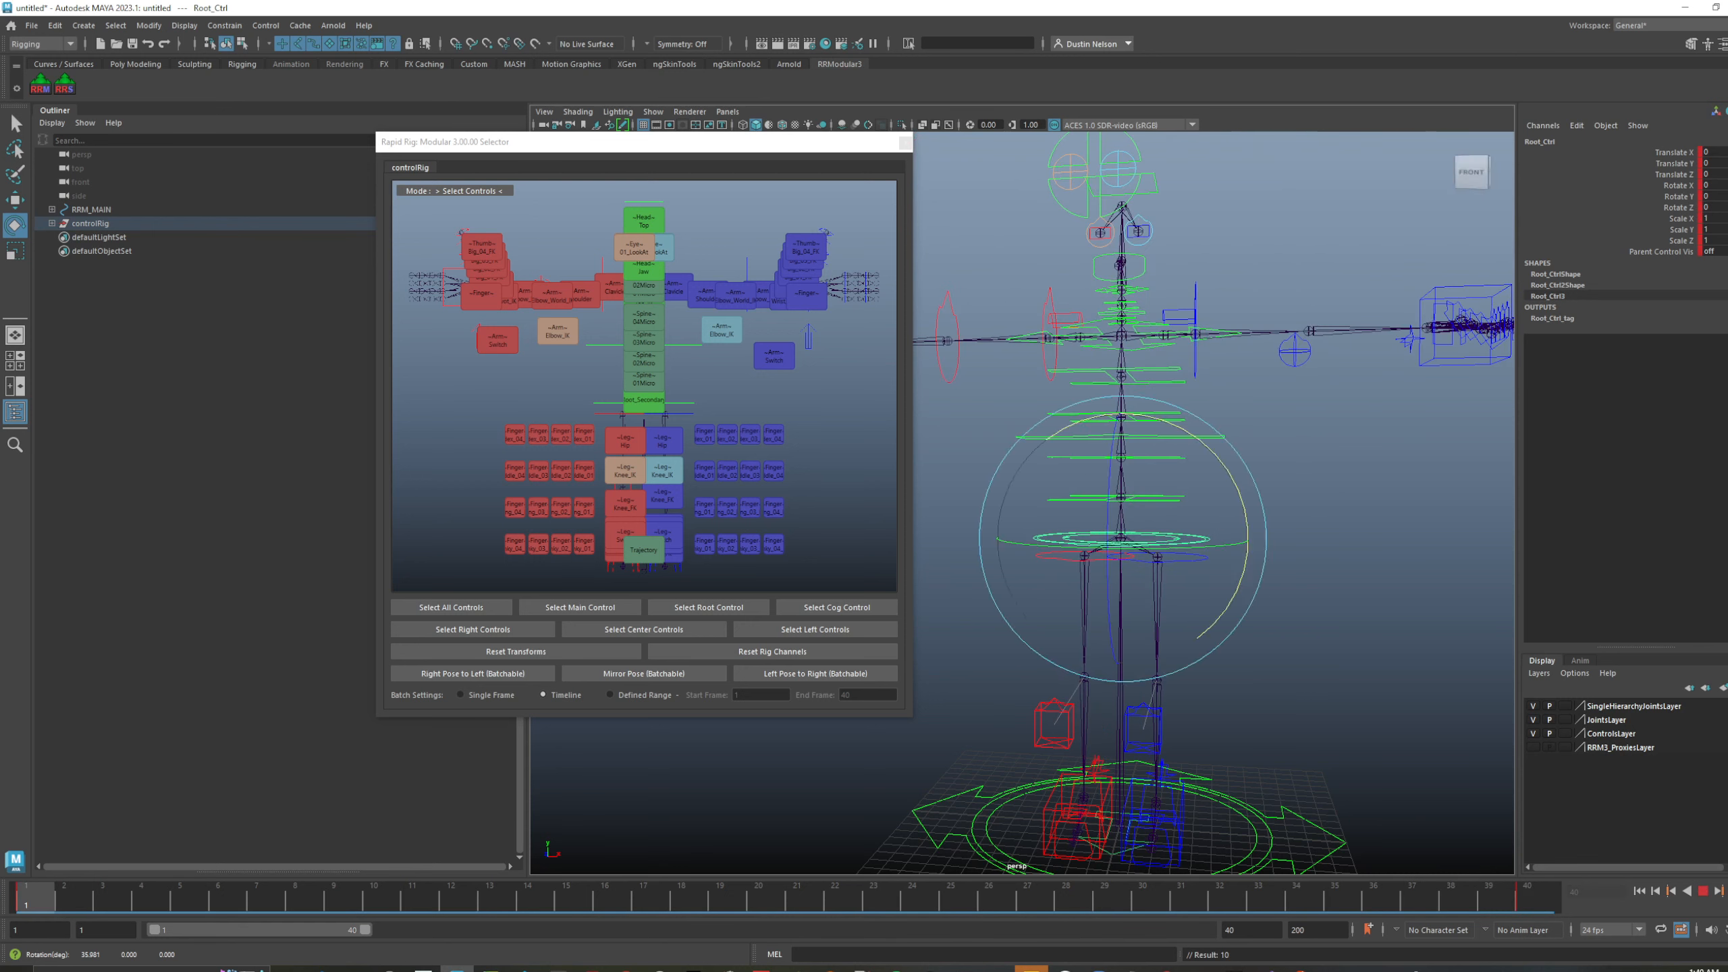
- Examine the Root Parent options of the top spine IK control at frame 37
click(1160, 349)
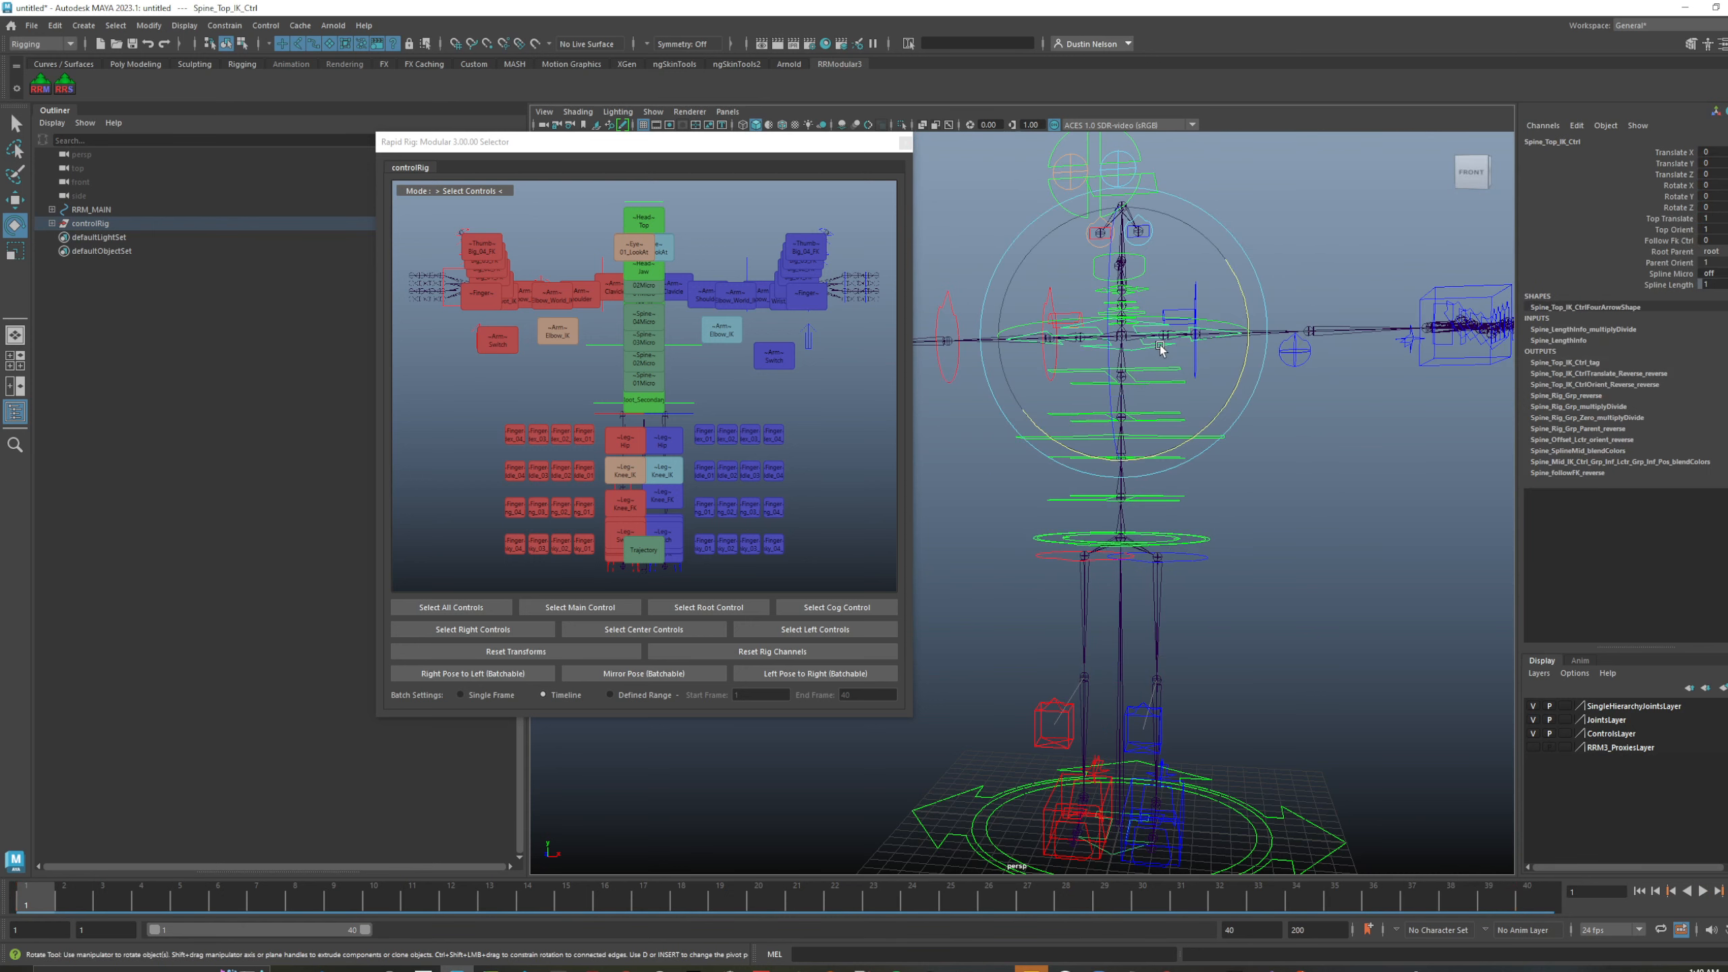
click(1411, 901)
click(1710, 252)
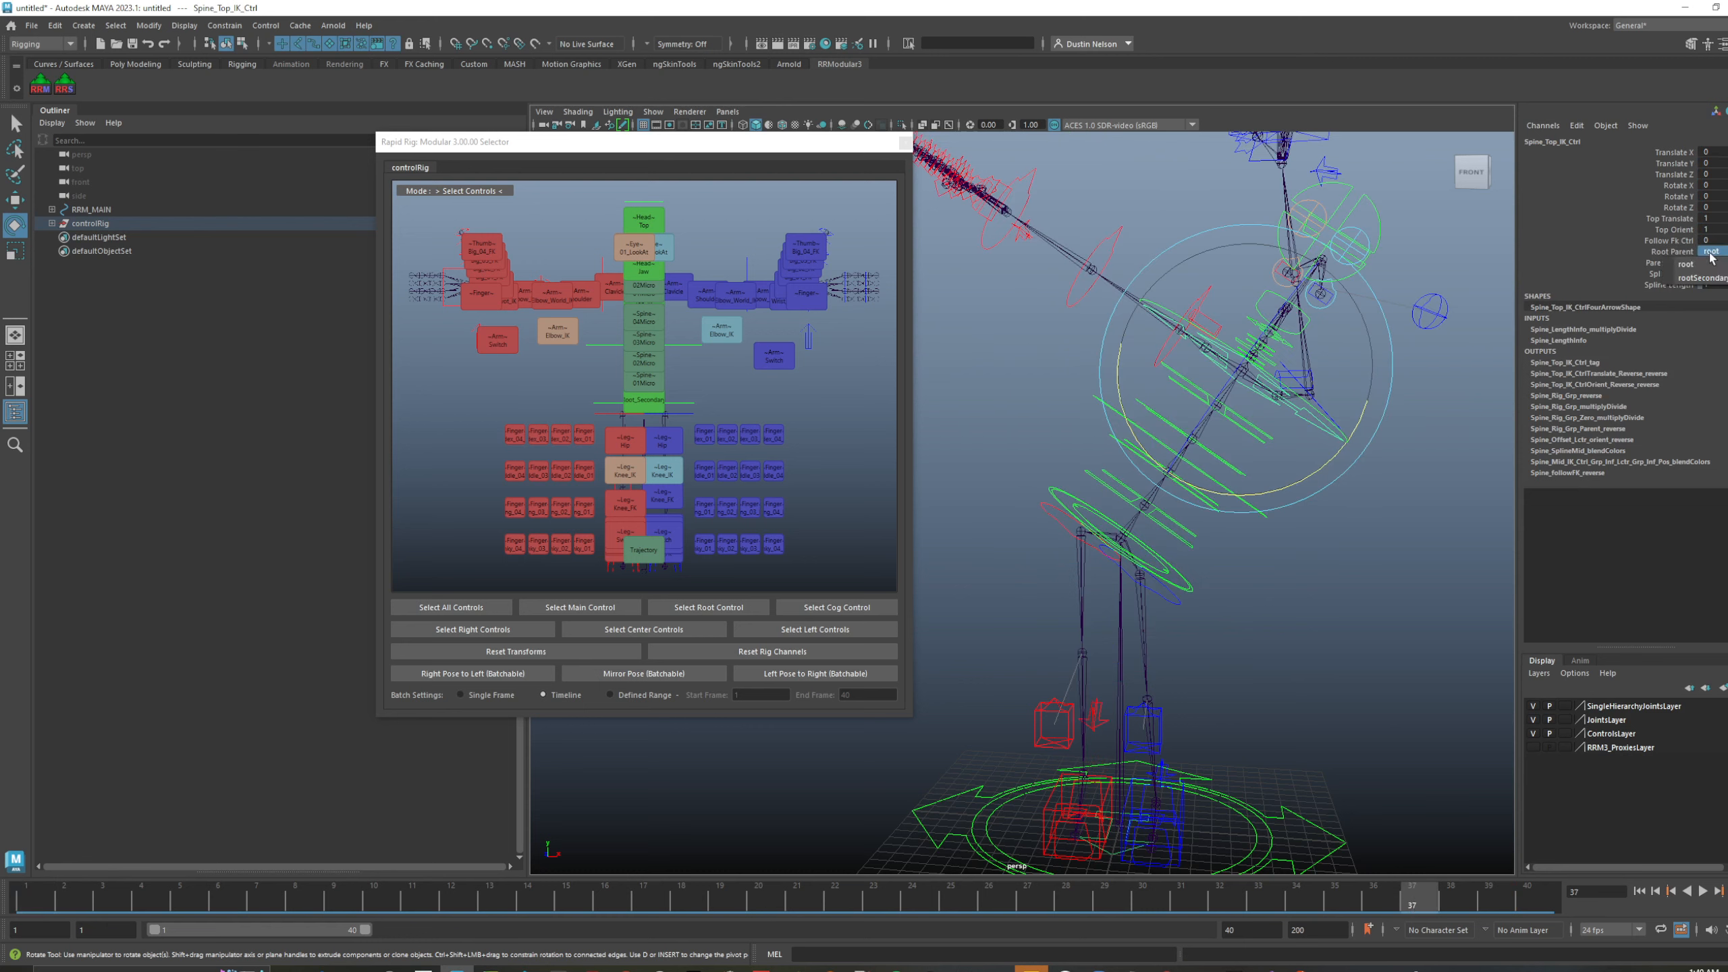
key(Escape)
key(ctrl+z)
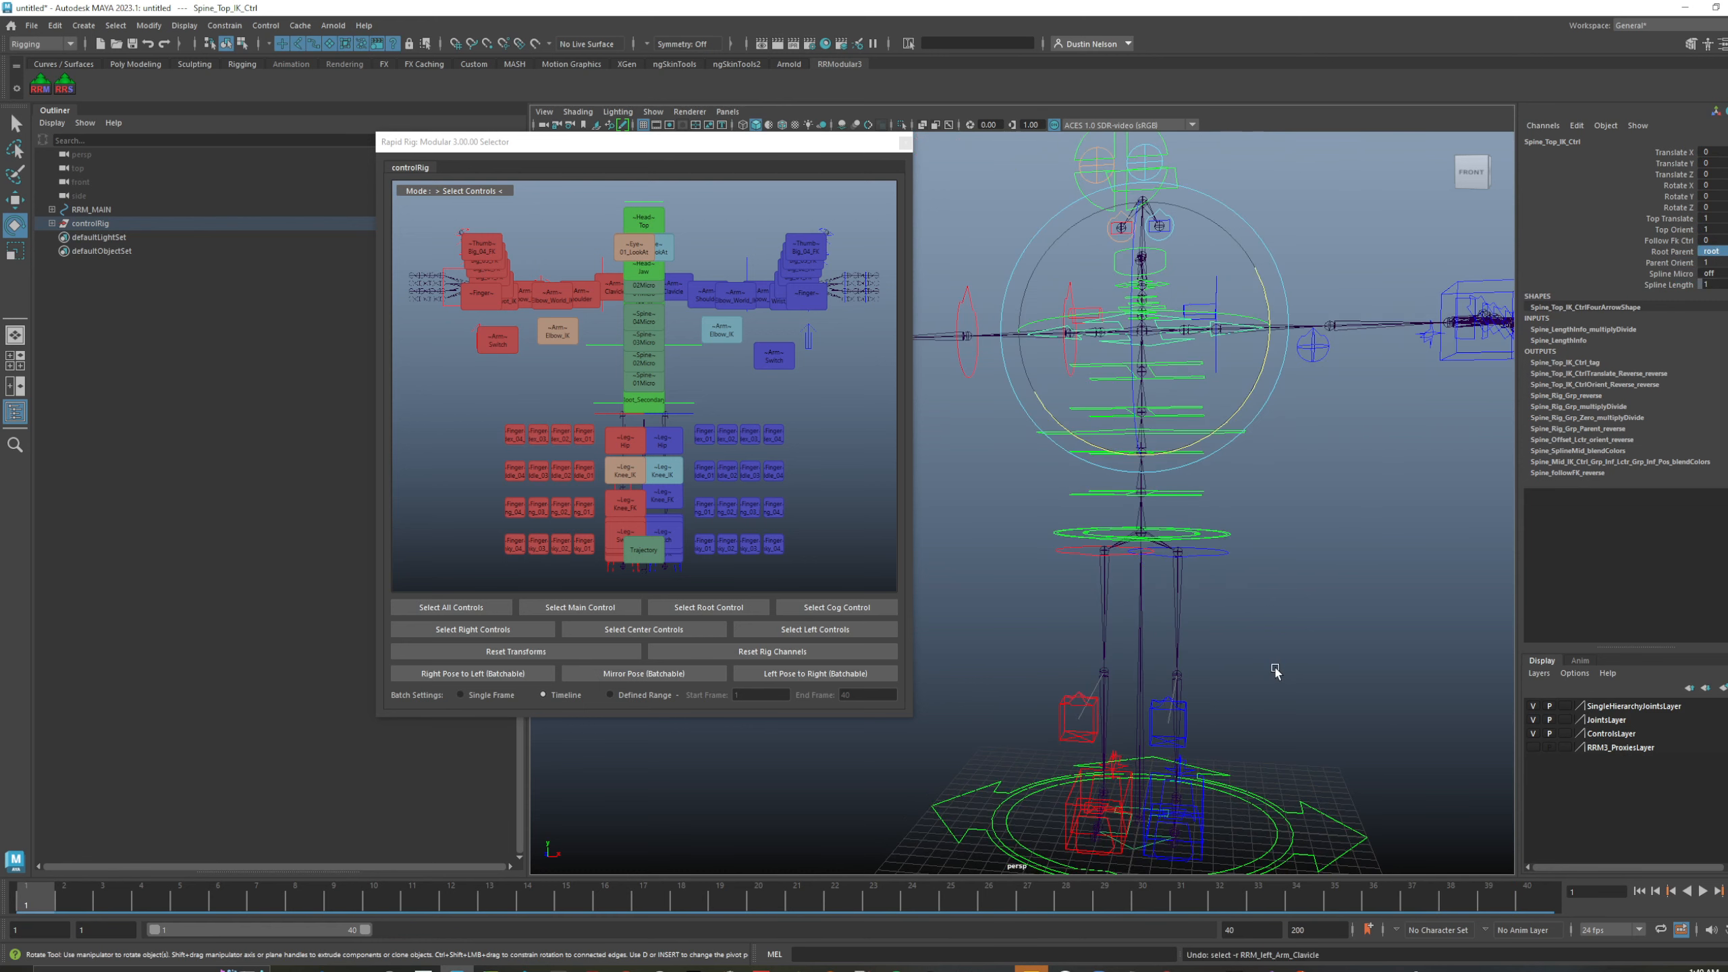
- Select the Root control and delete its rotation key at frame 40
alt+drag(1205, 549, 1200, 563)
click(1199, 552)
key(period)
key(Delete)
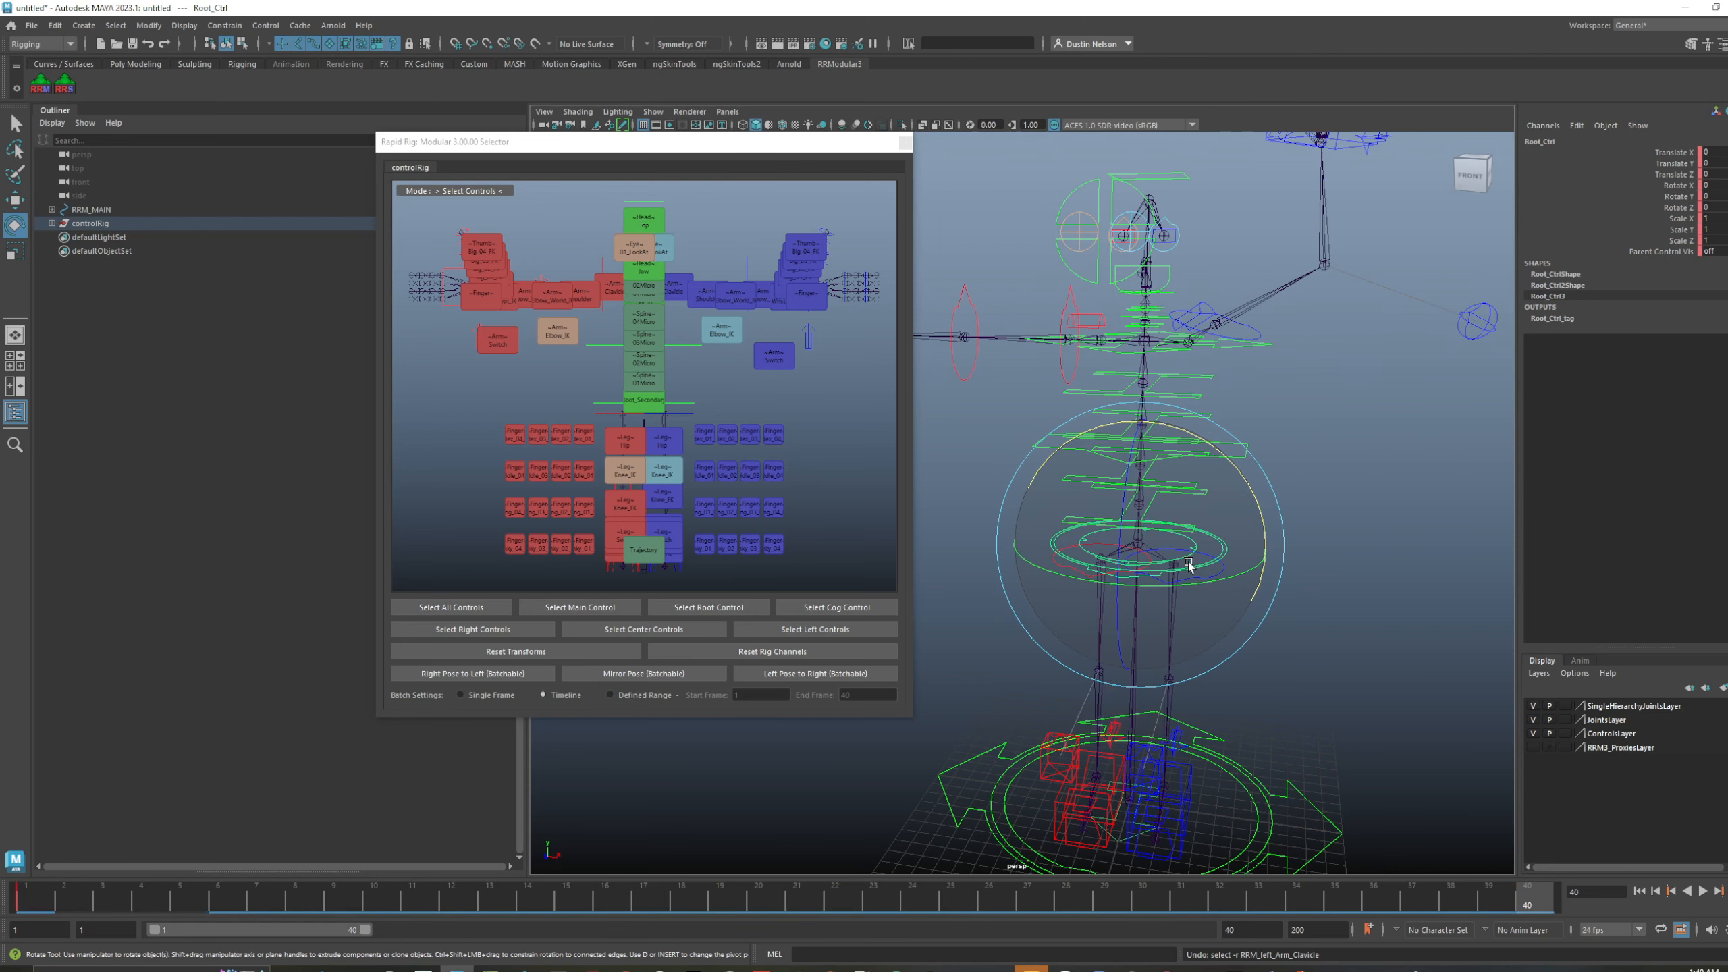
- Key the Root Secondary control at frame 1, then rotate it about 31 degrees in X at frame 25 and key it
key(q)
click(1195, 554)
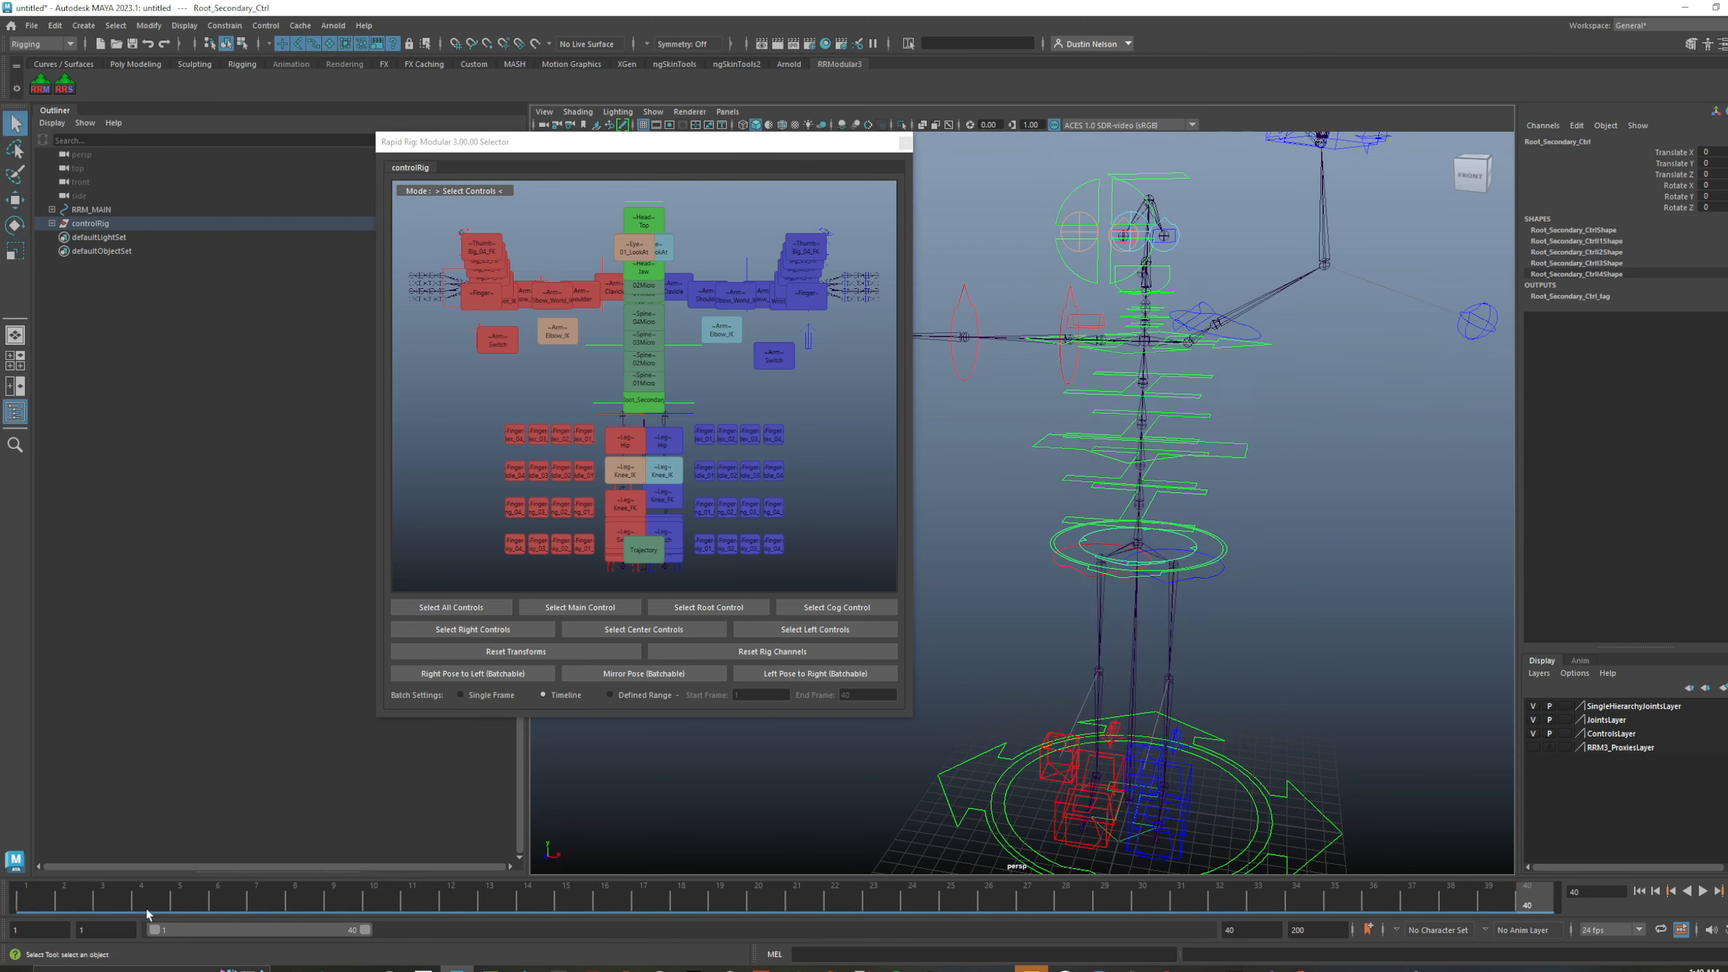
drag(23, 912, 950, 912)
key(e)
drag(1216, 455, 1255, 529)
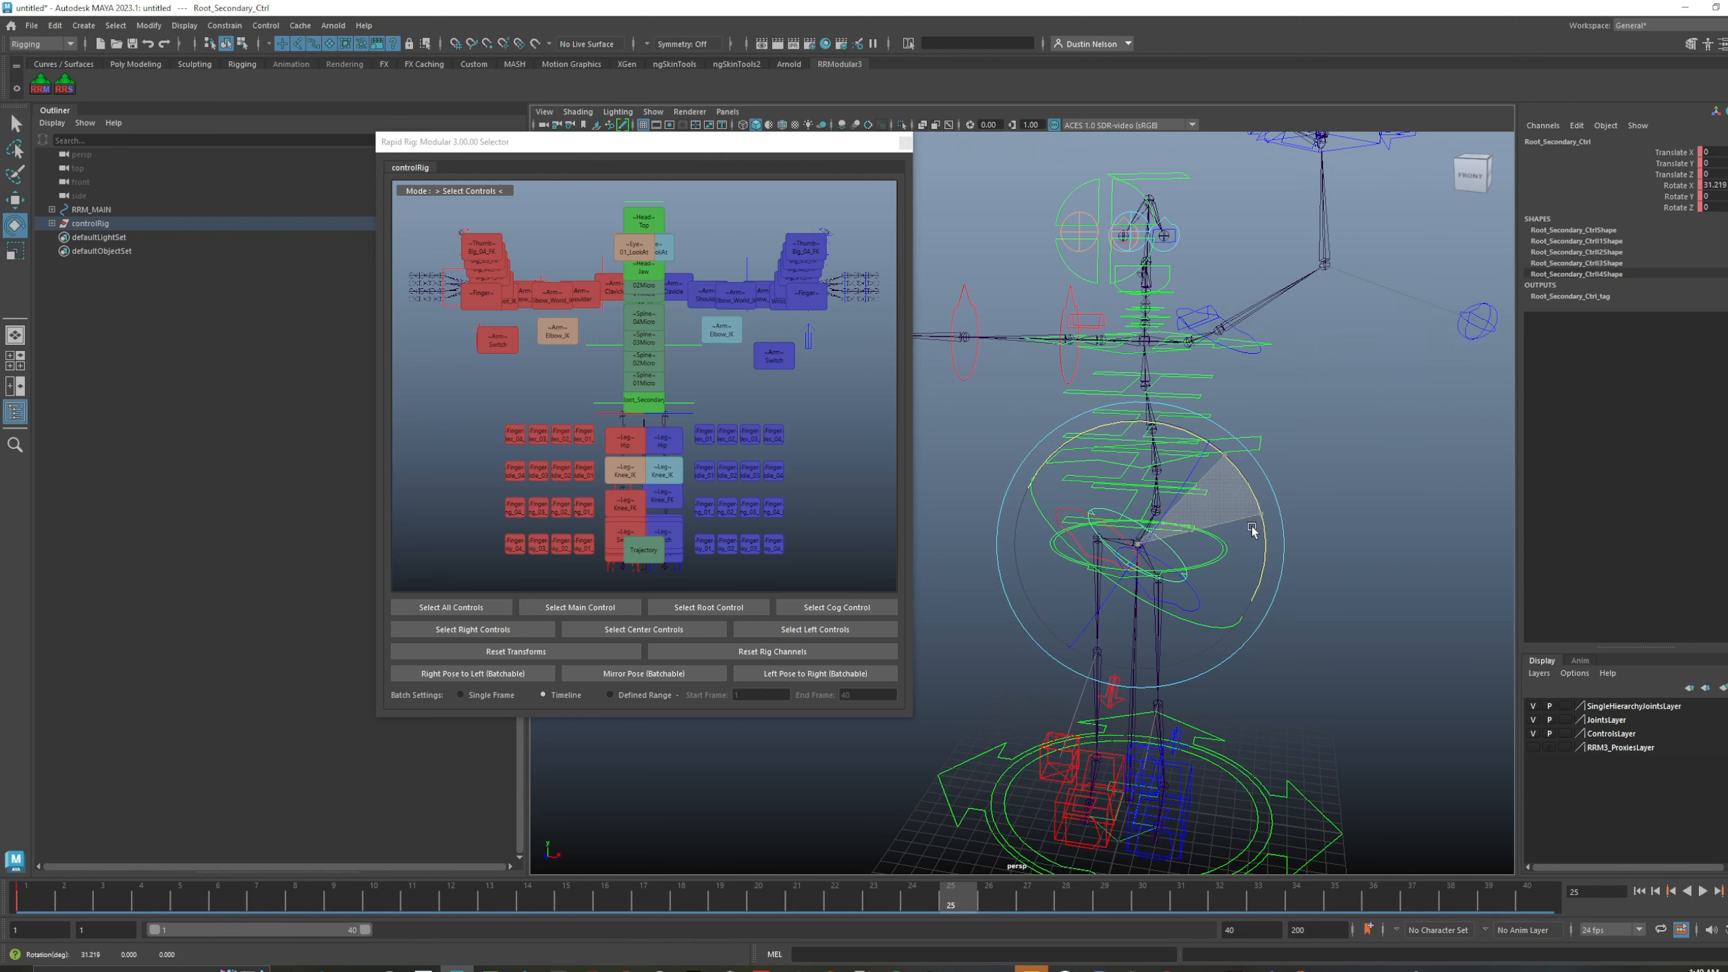
key(ctrl+z)
key(s)
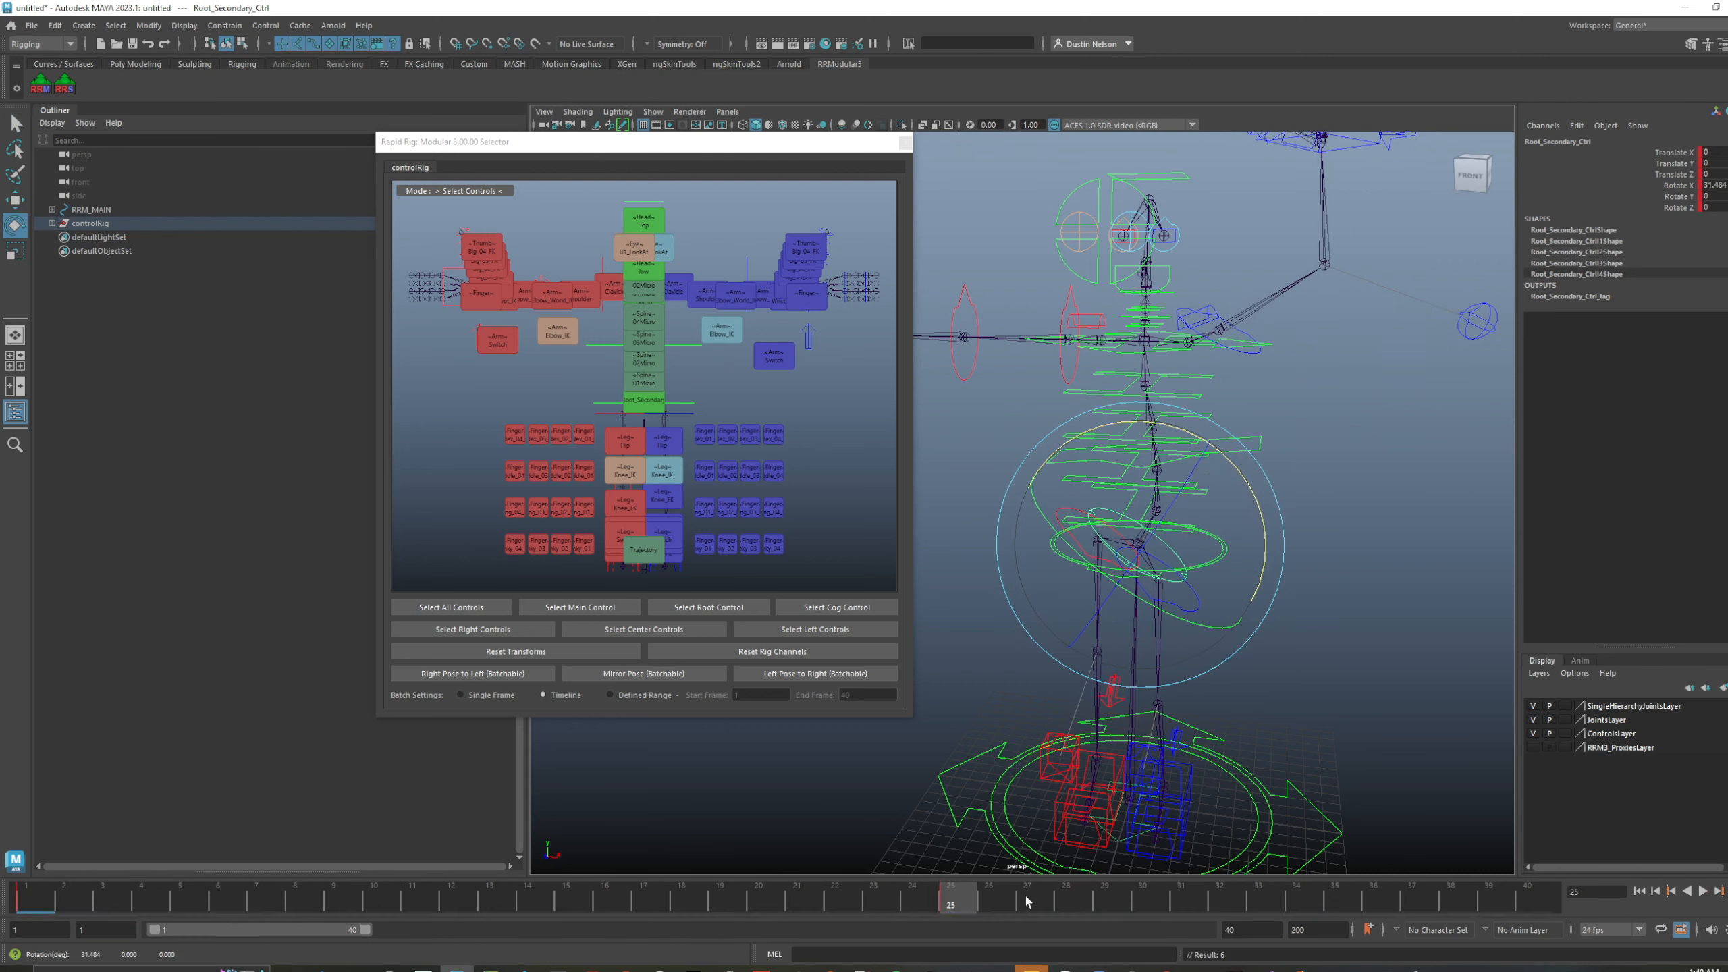
- Rotate the Root Secondary control freely at frame 40, key it, and play the animation back
click(1528, 900)
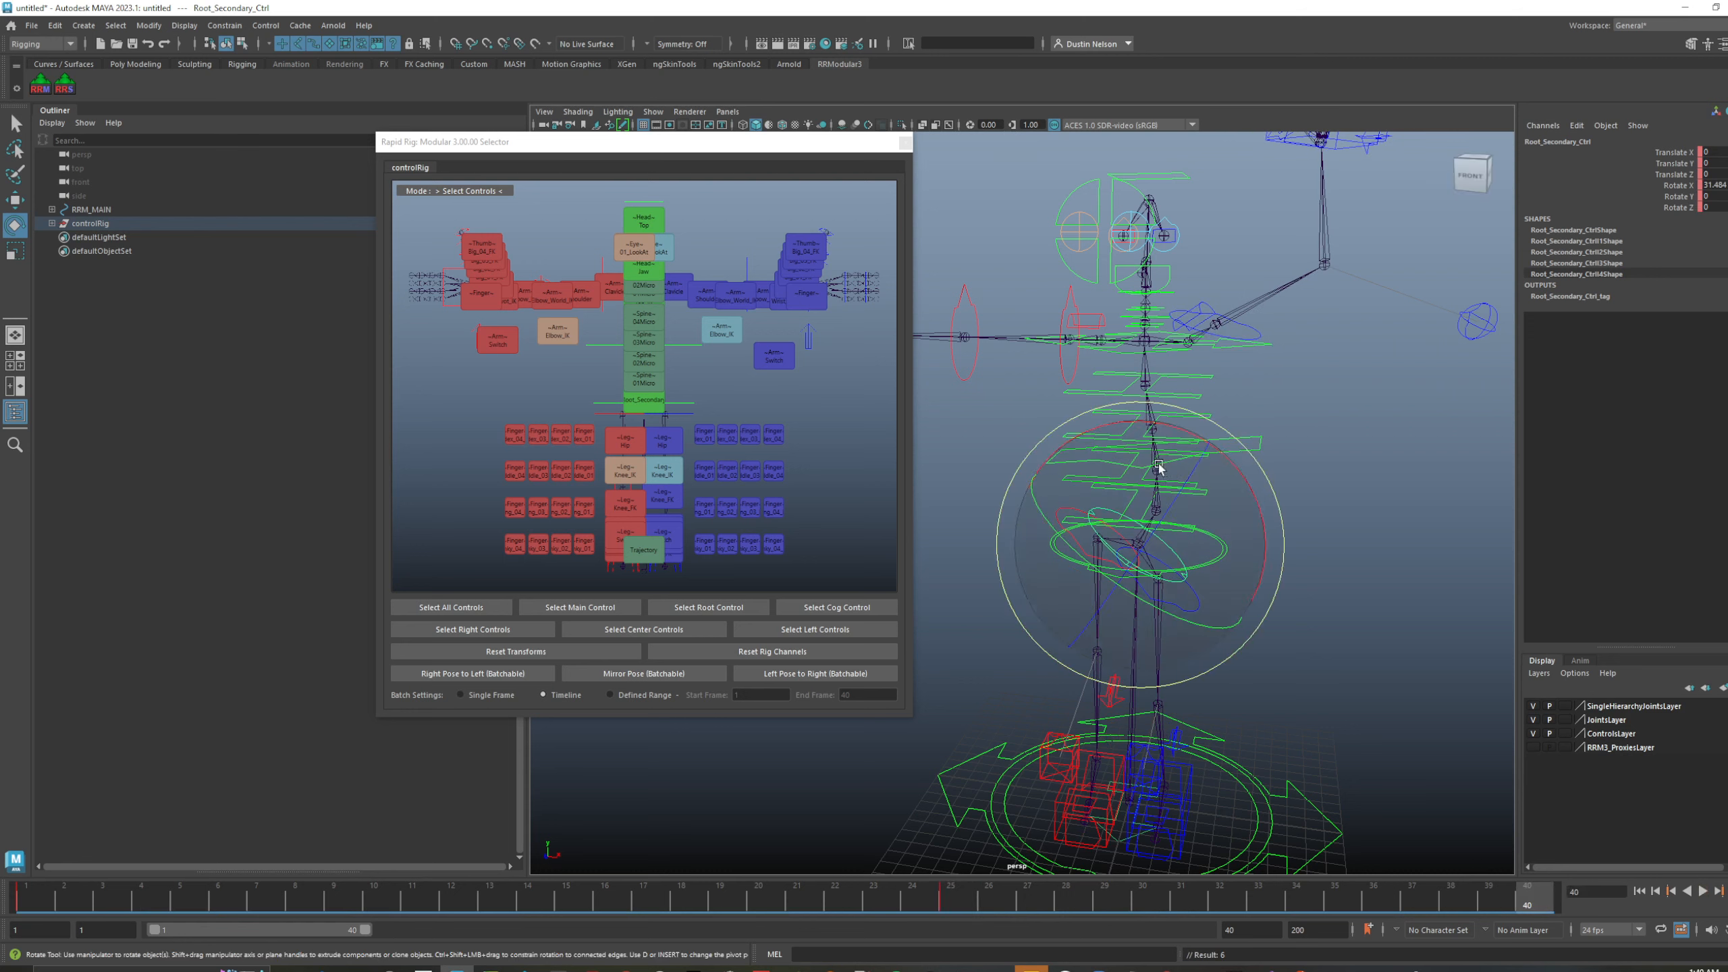
drag(1158, 467, 1368, 863)
key(alt+v)
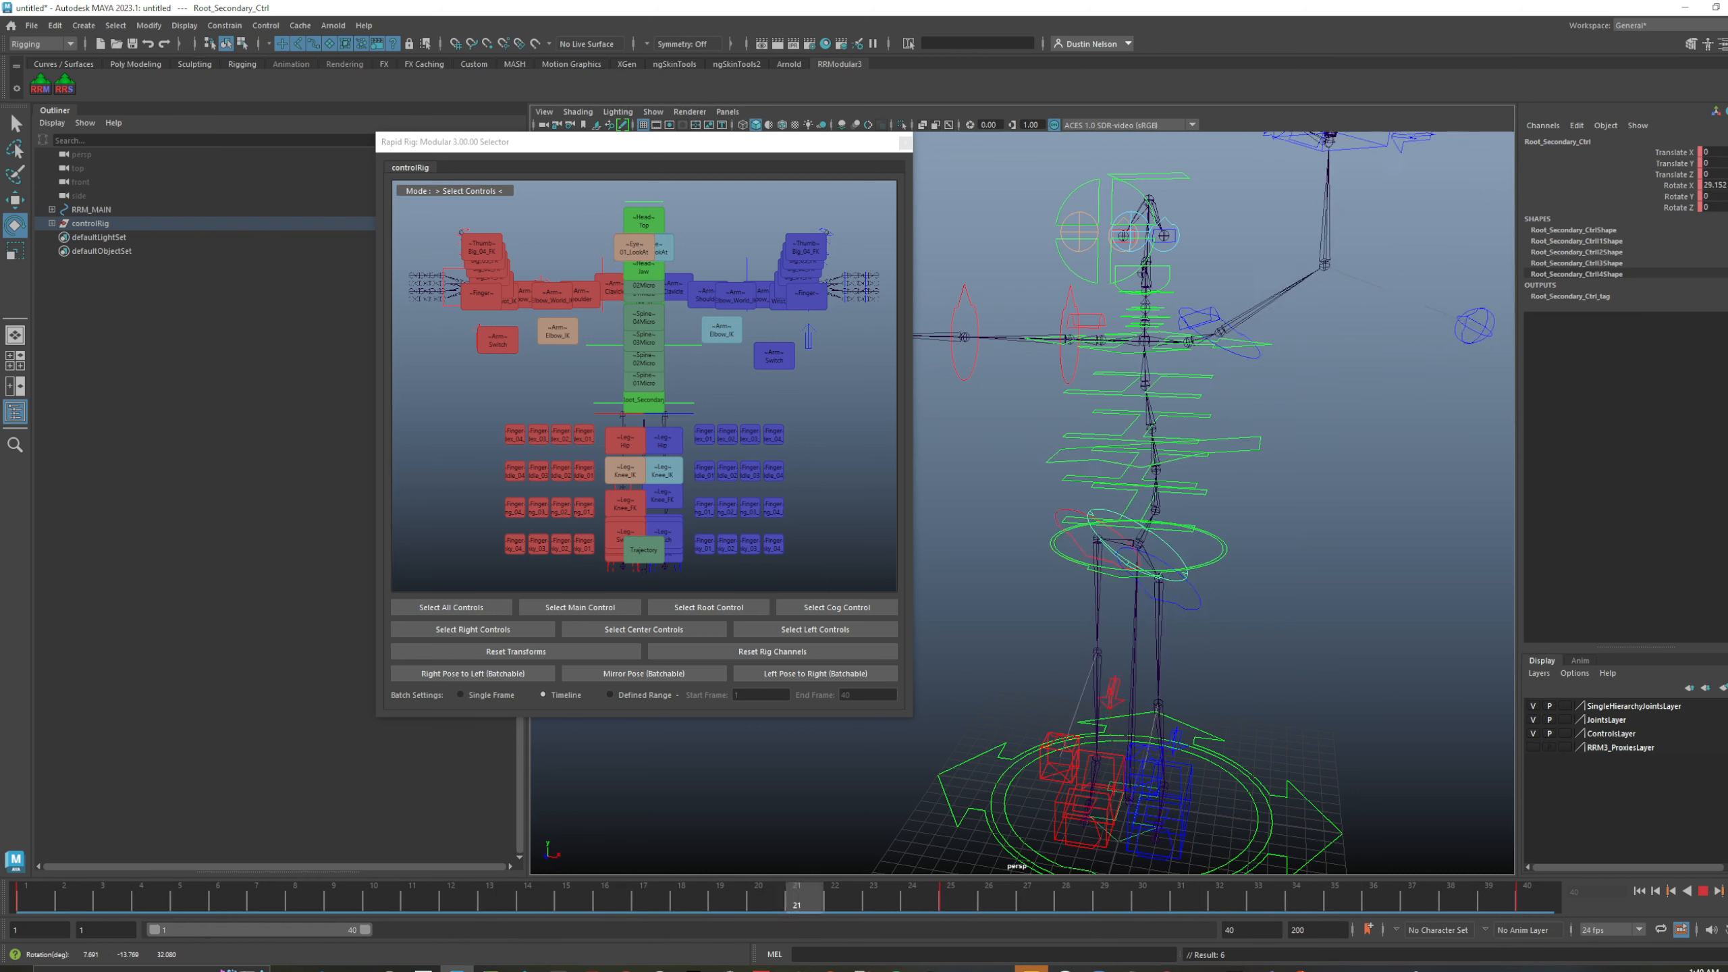
key(alt+v)
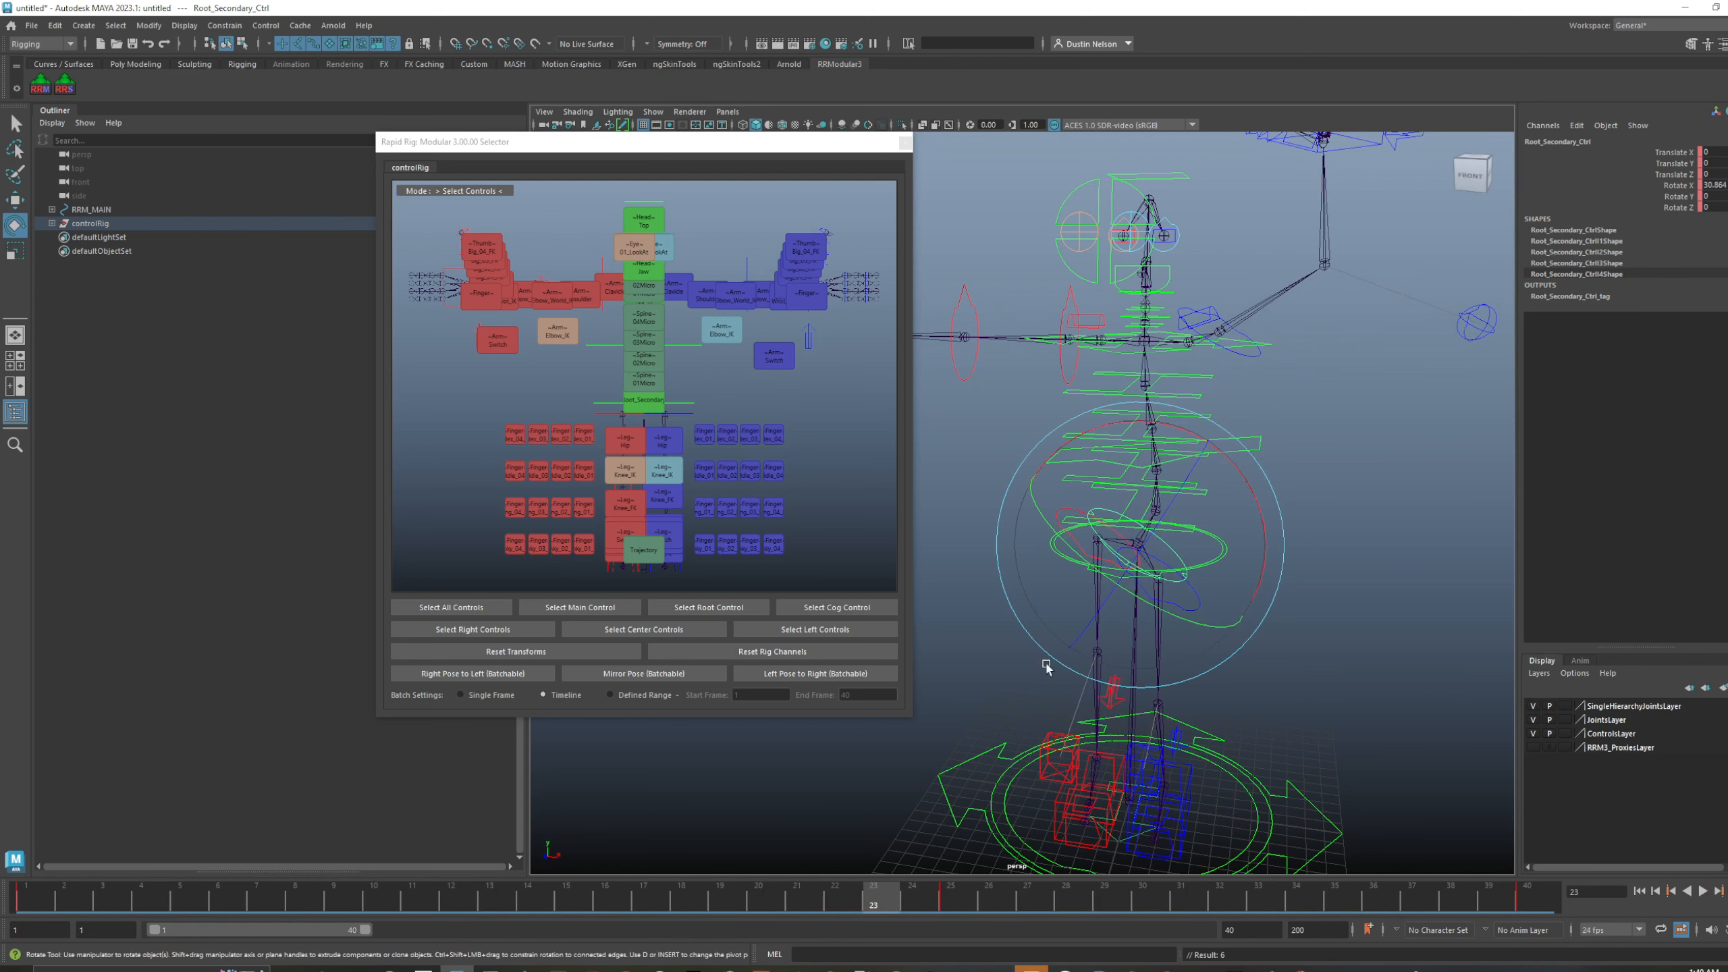
- Try switching the top spine IK control's Root Parent to rootSecondary at frame 23, and undo the change
click(1131, 364)
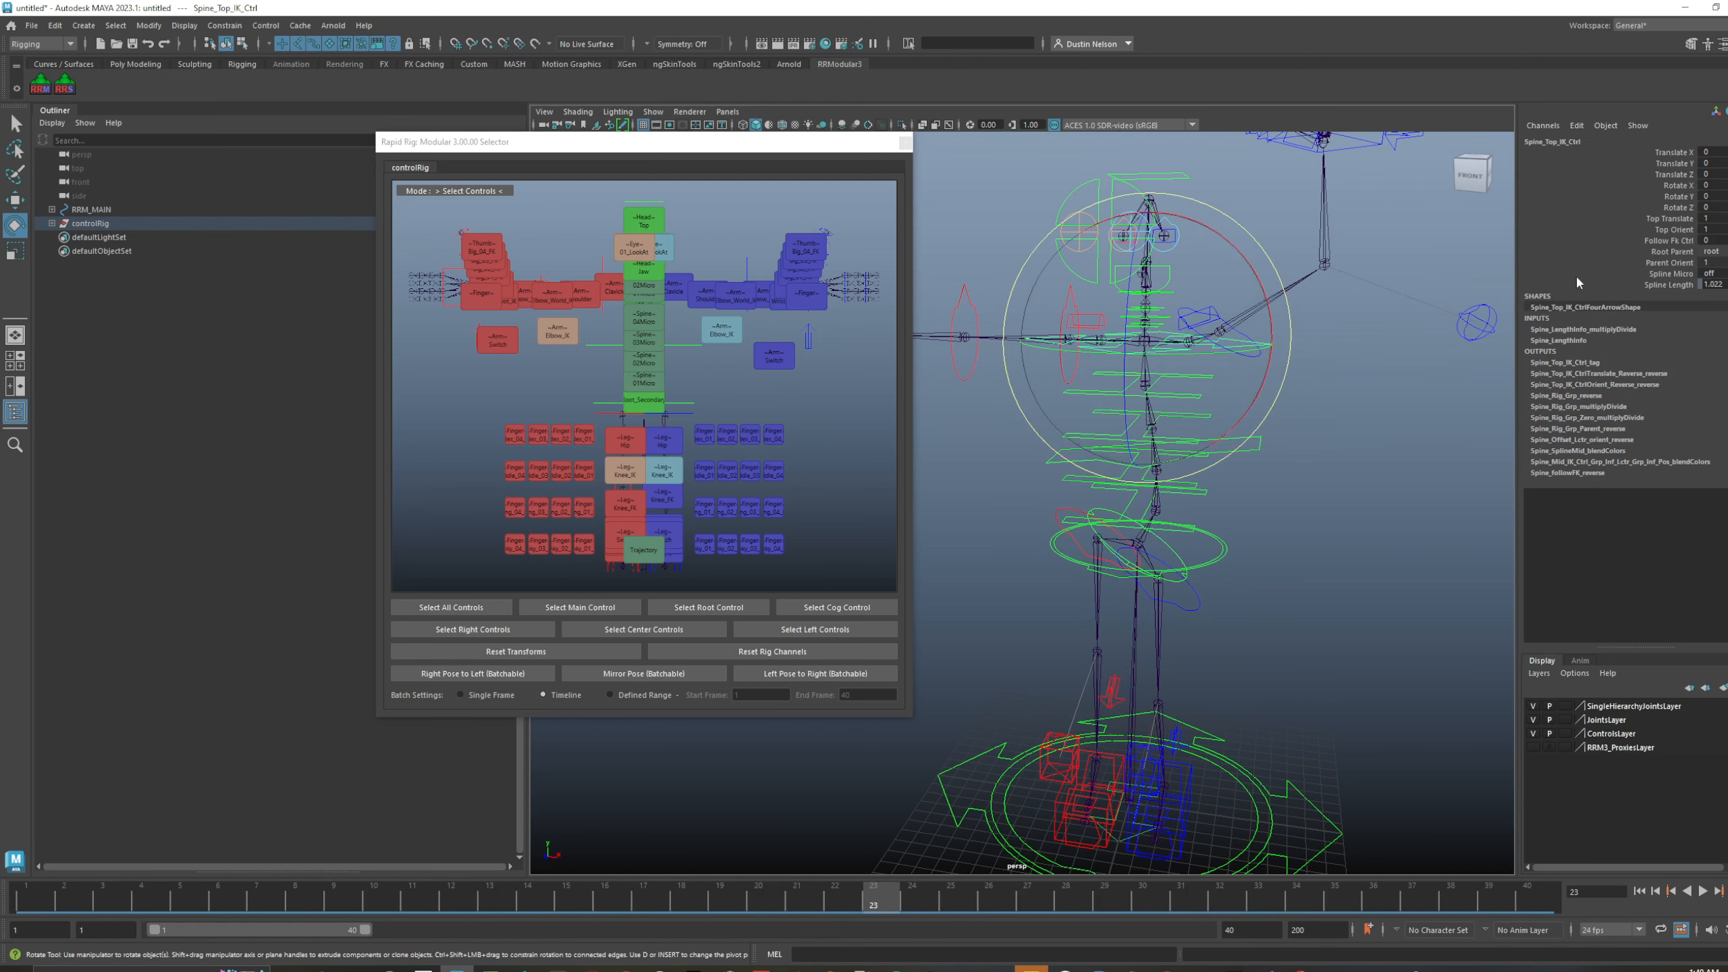
click(1722, 252)
click(1721, 277)
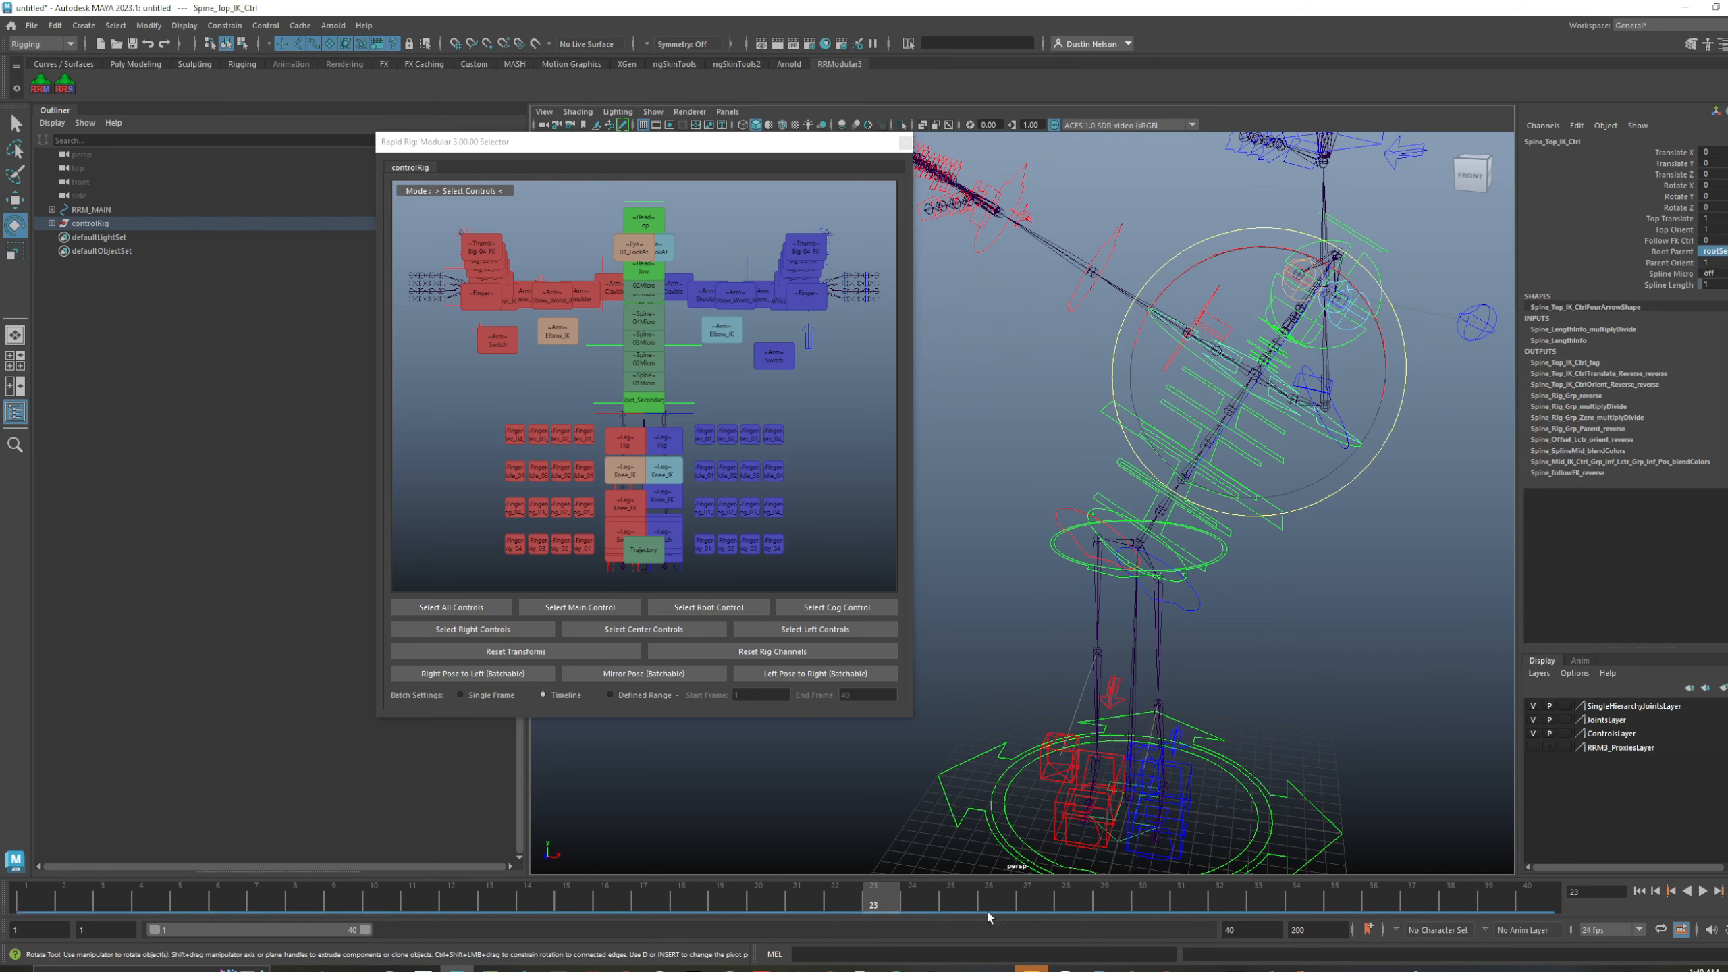
key(ctrl+z)
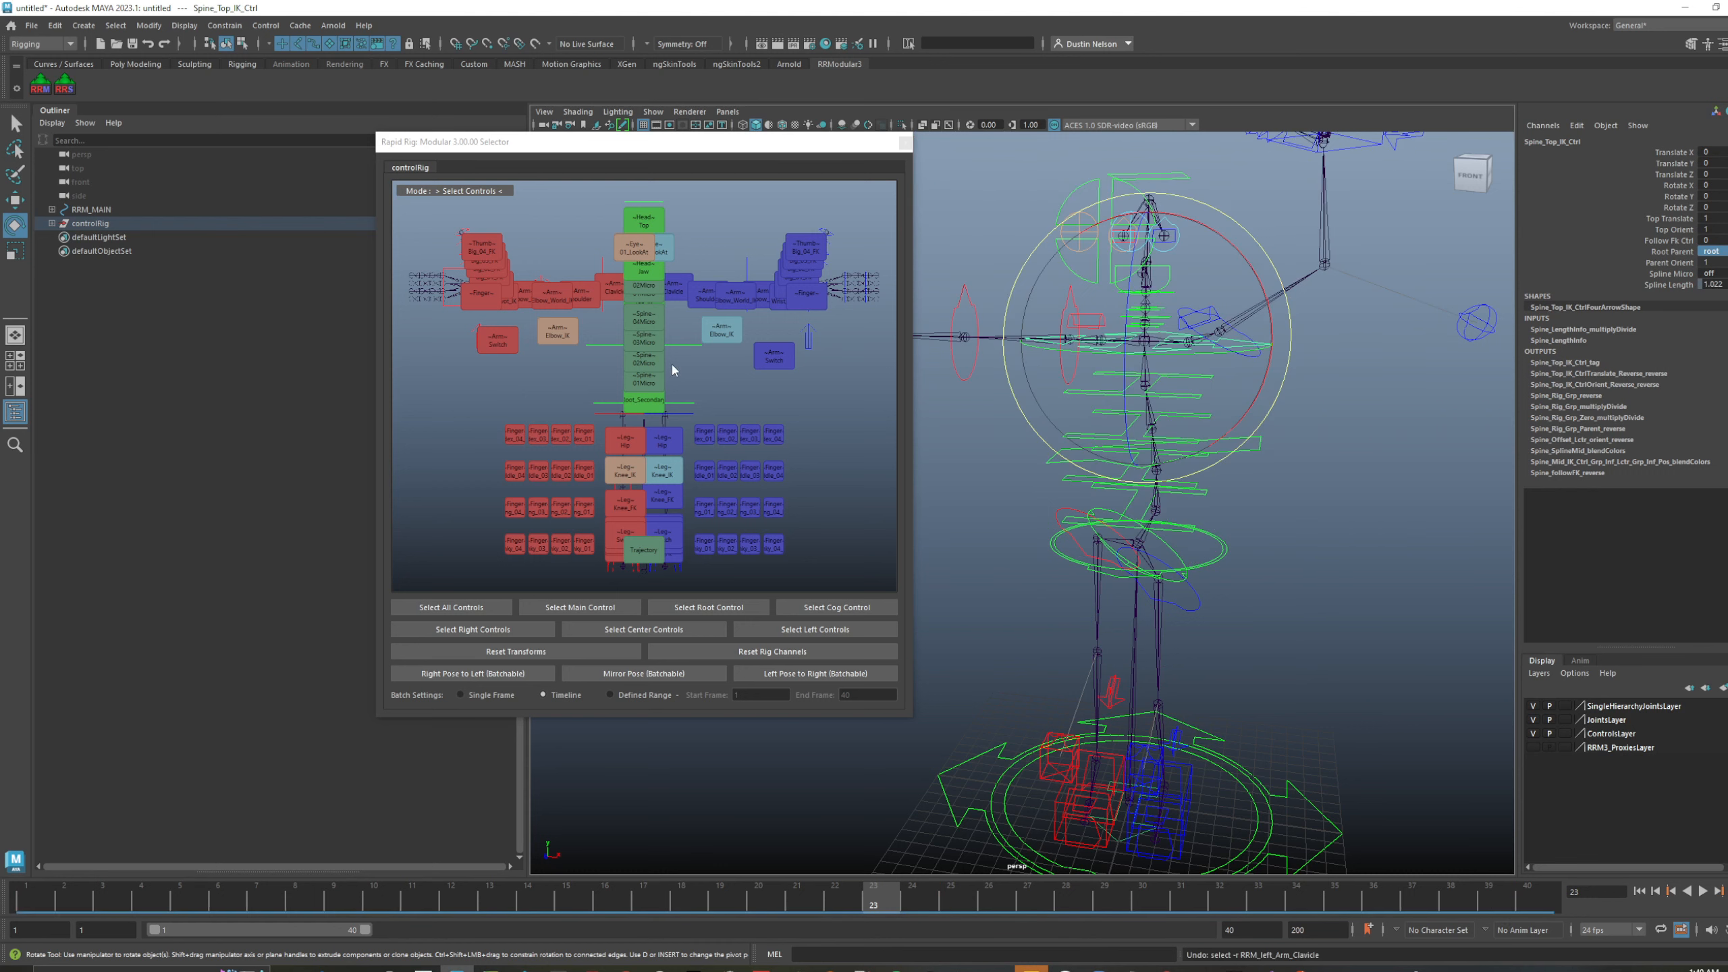
- Sync the selector's button visibility to the scene and switch the selector to Edit Buttons mode
right_click(775, 229)
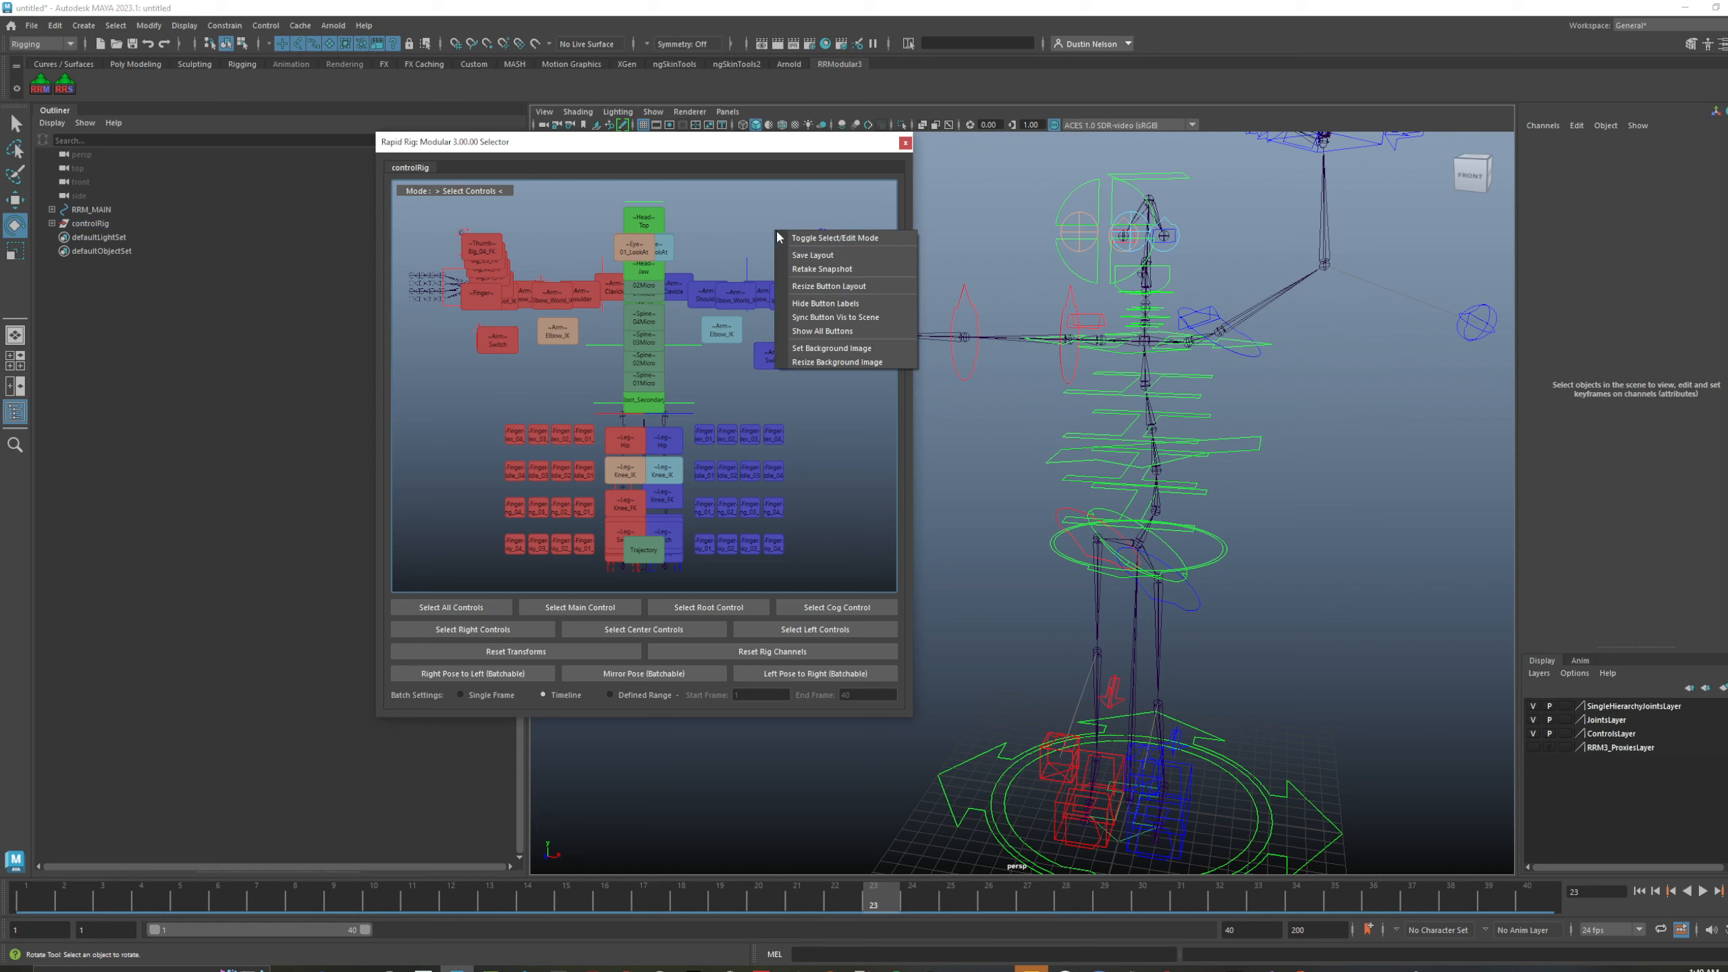
click(854, 317)
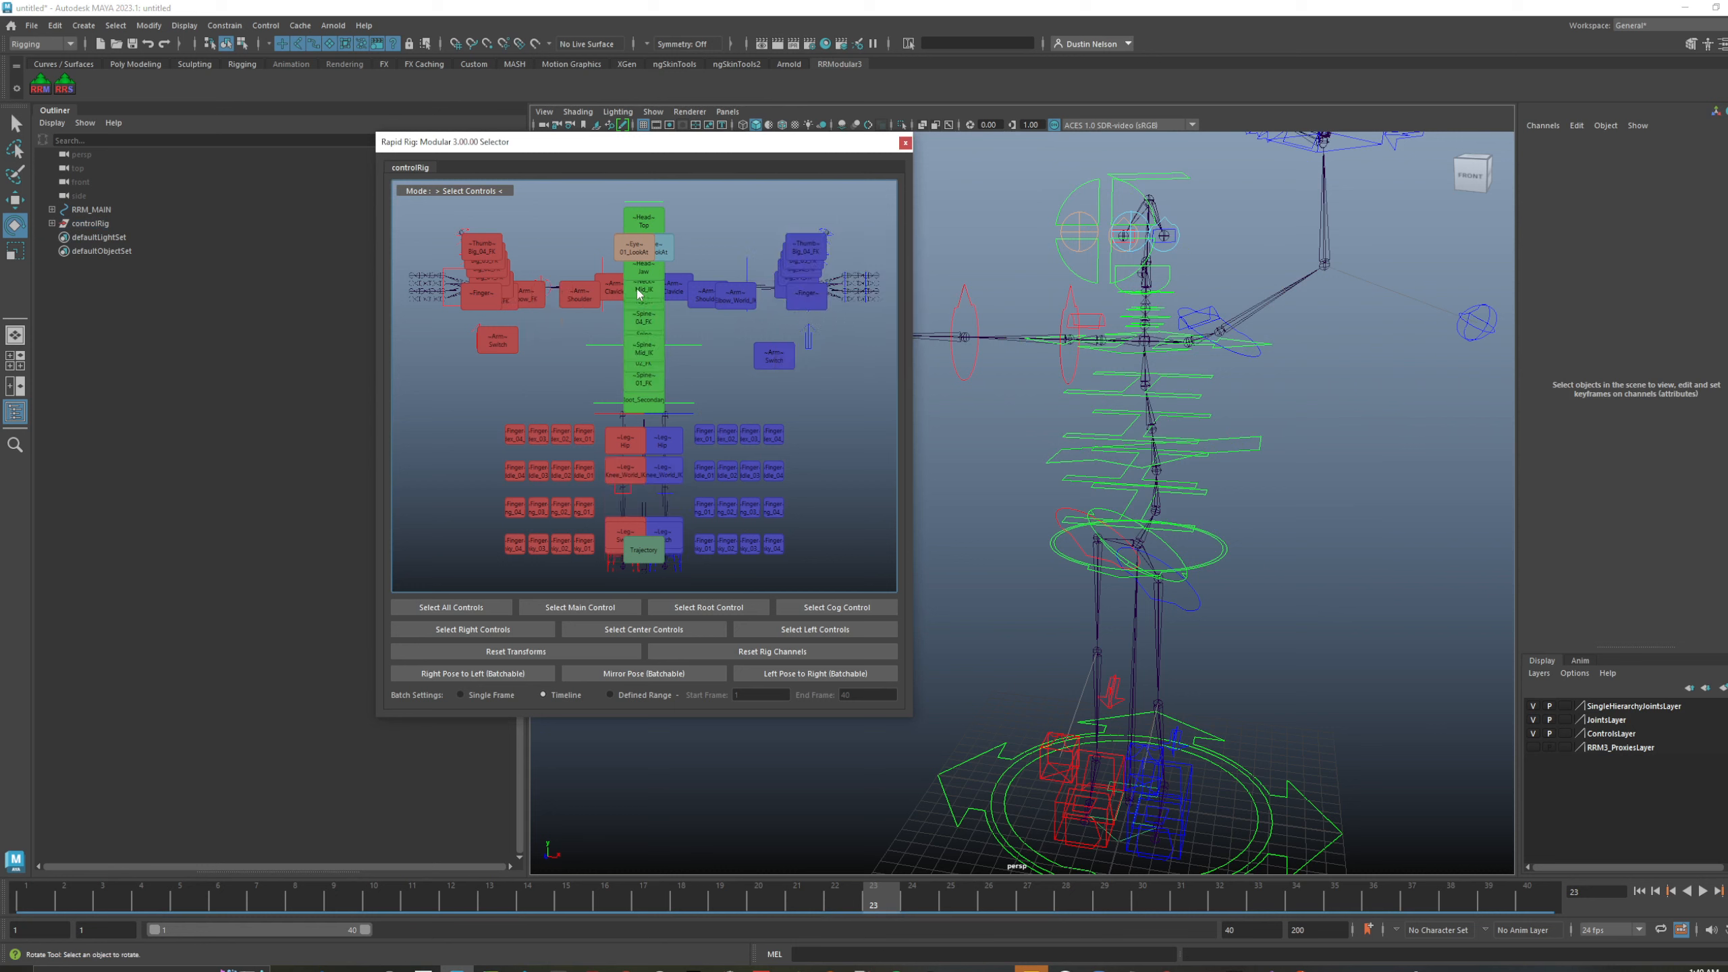
right_click(675, 316)
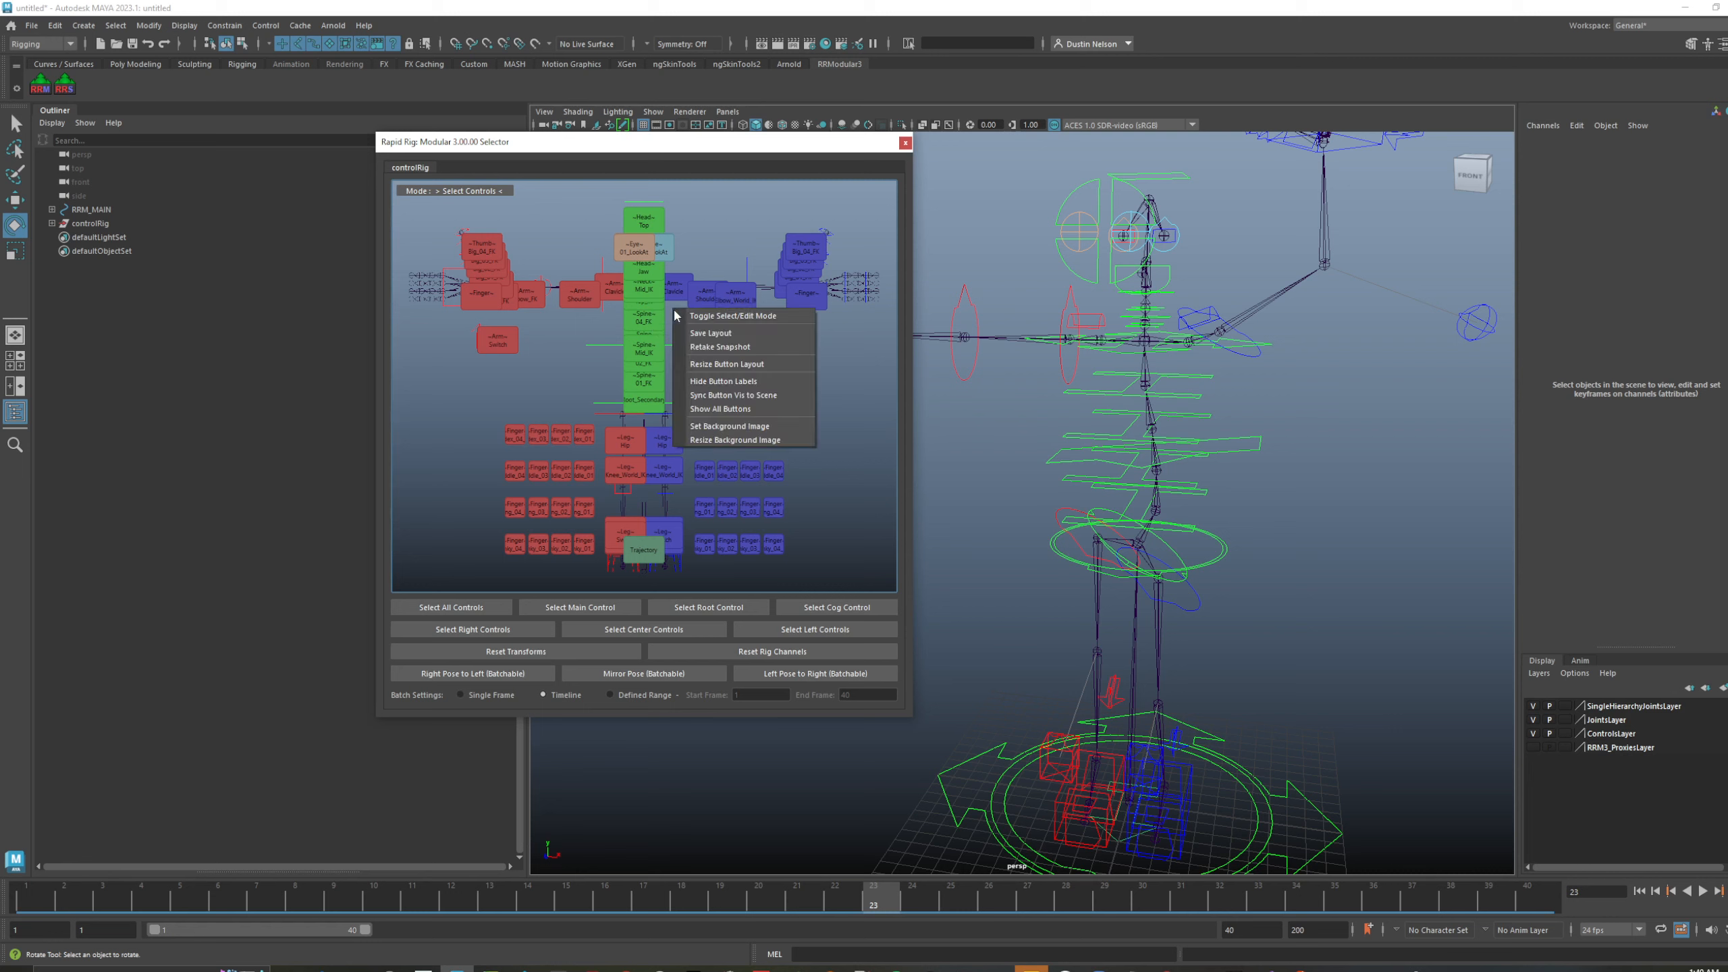
click(704, 318)
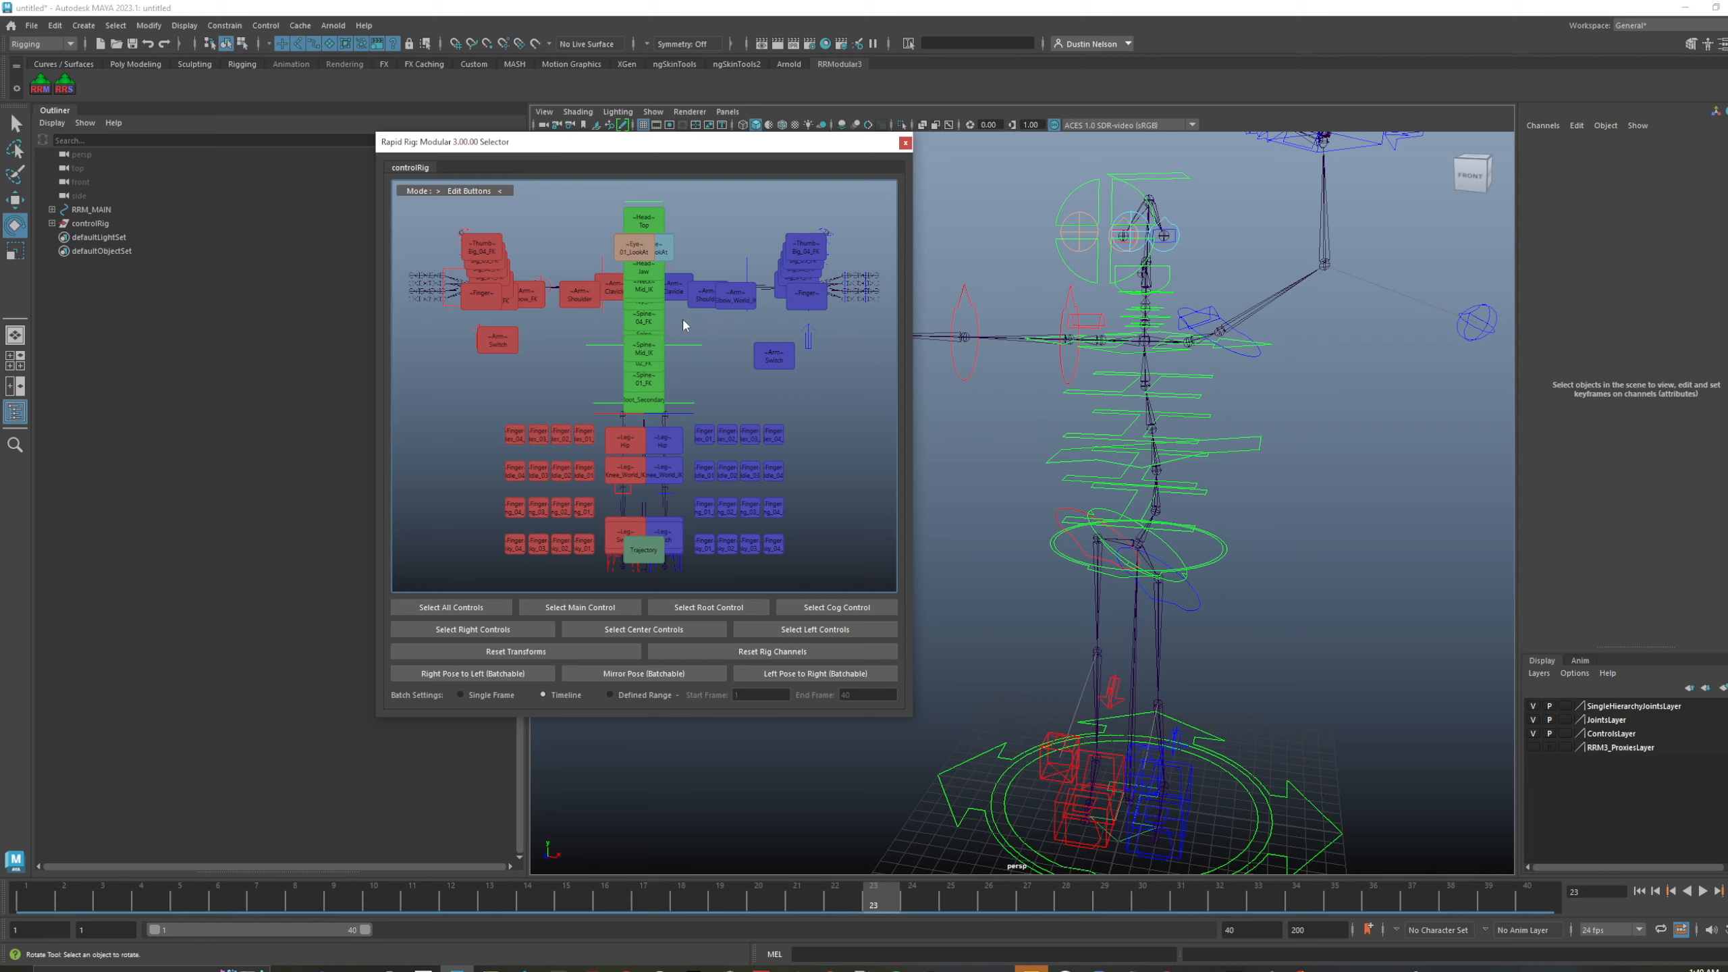
- Resize the selector's spine buttons to 40 wide and 20 high
drag(704, 314, 623, 384)
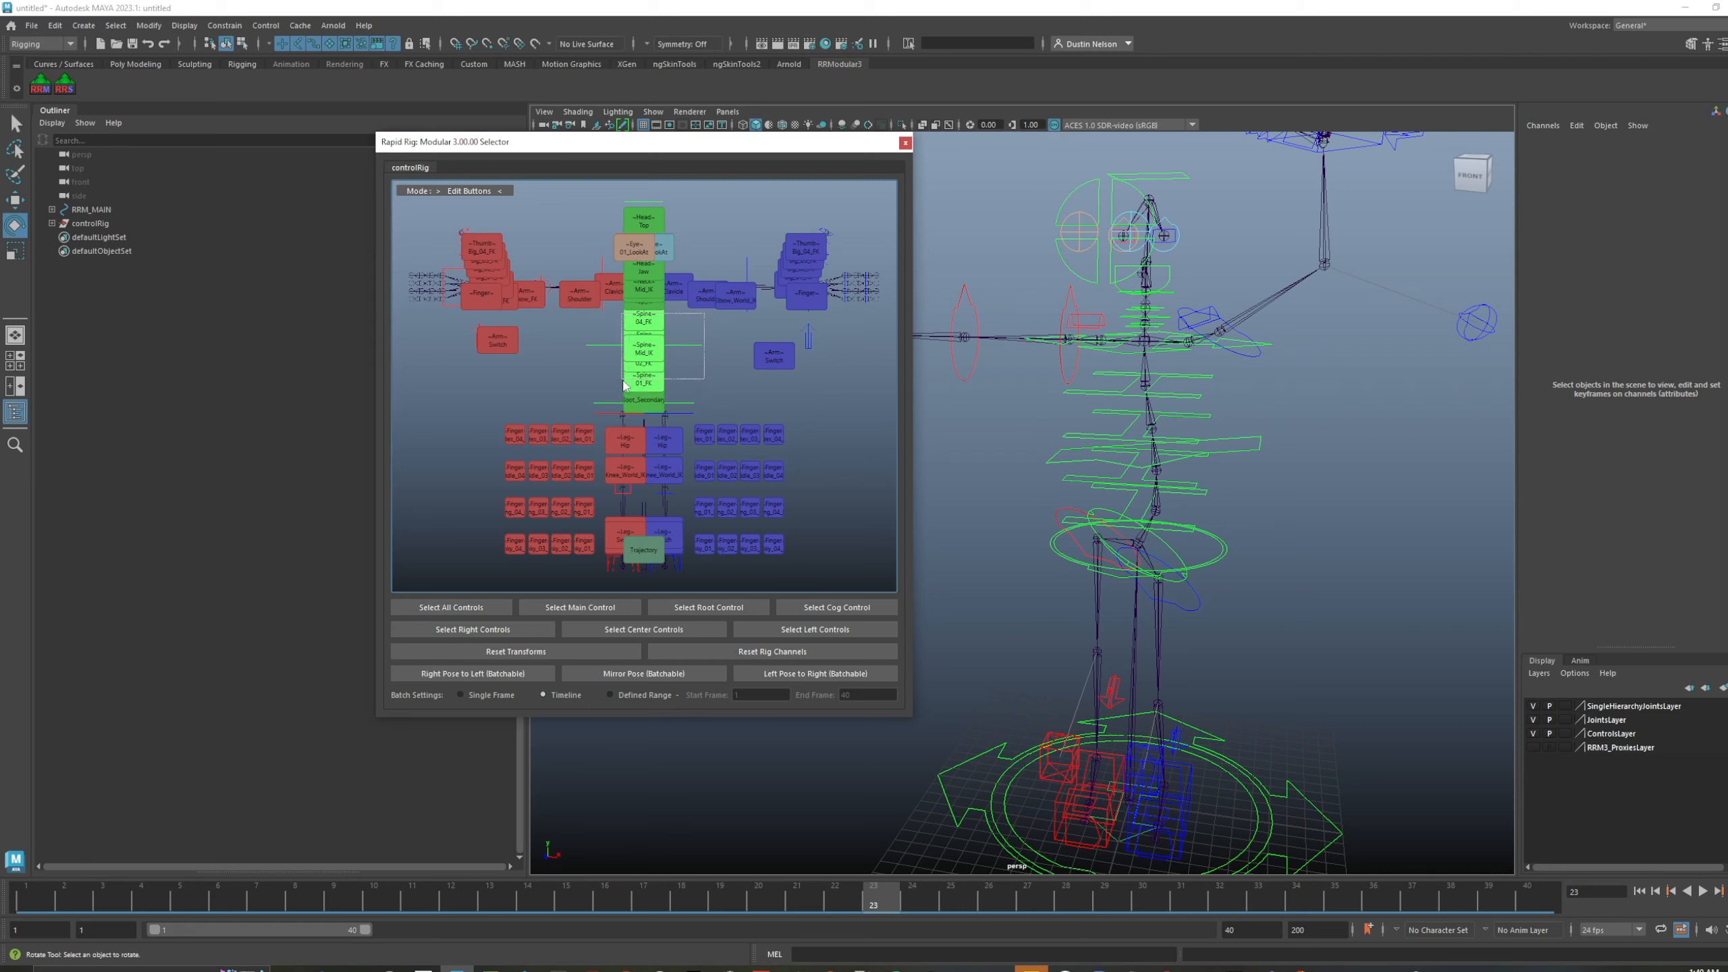
right_click(644, 342)
click(687, 348)
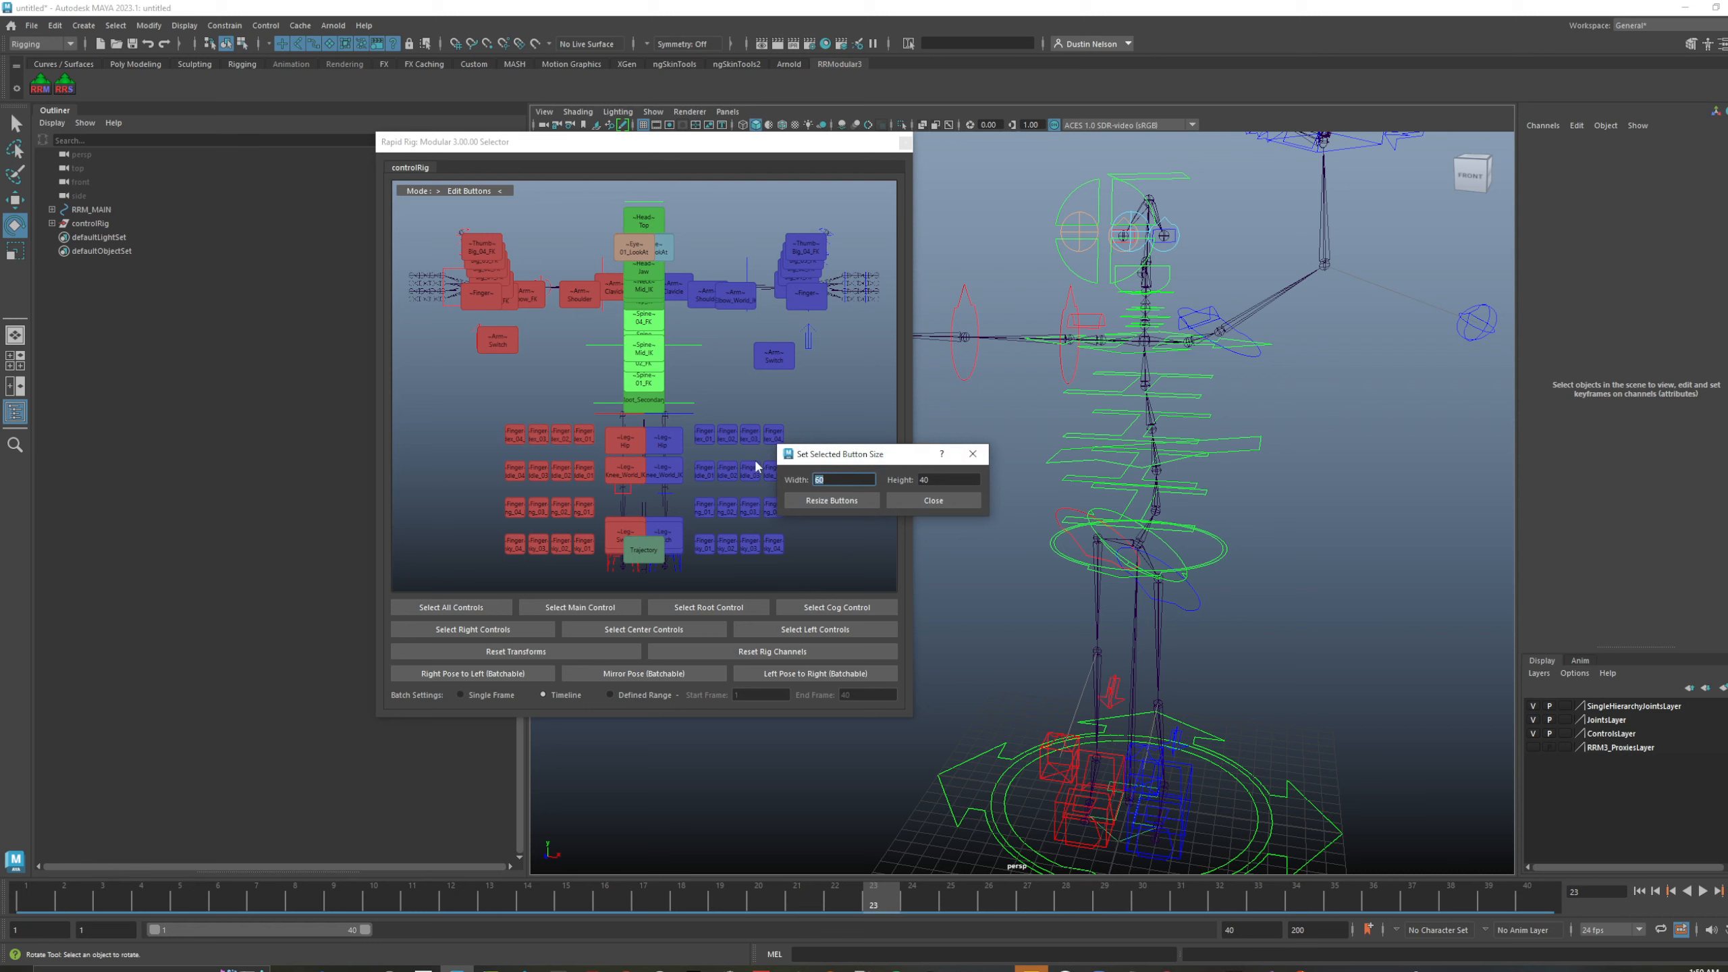
text(40)
key(Tab)
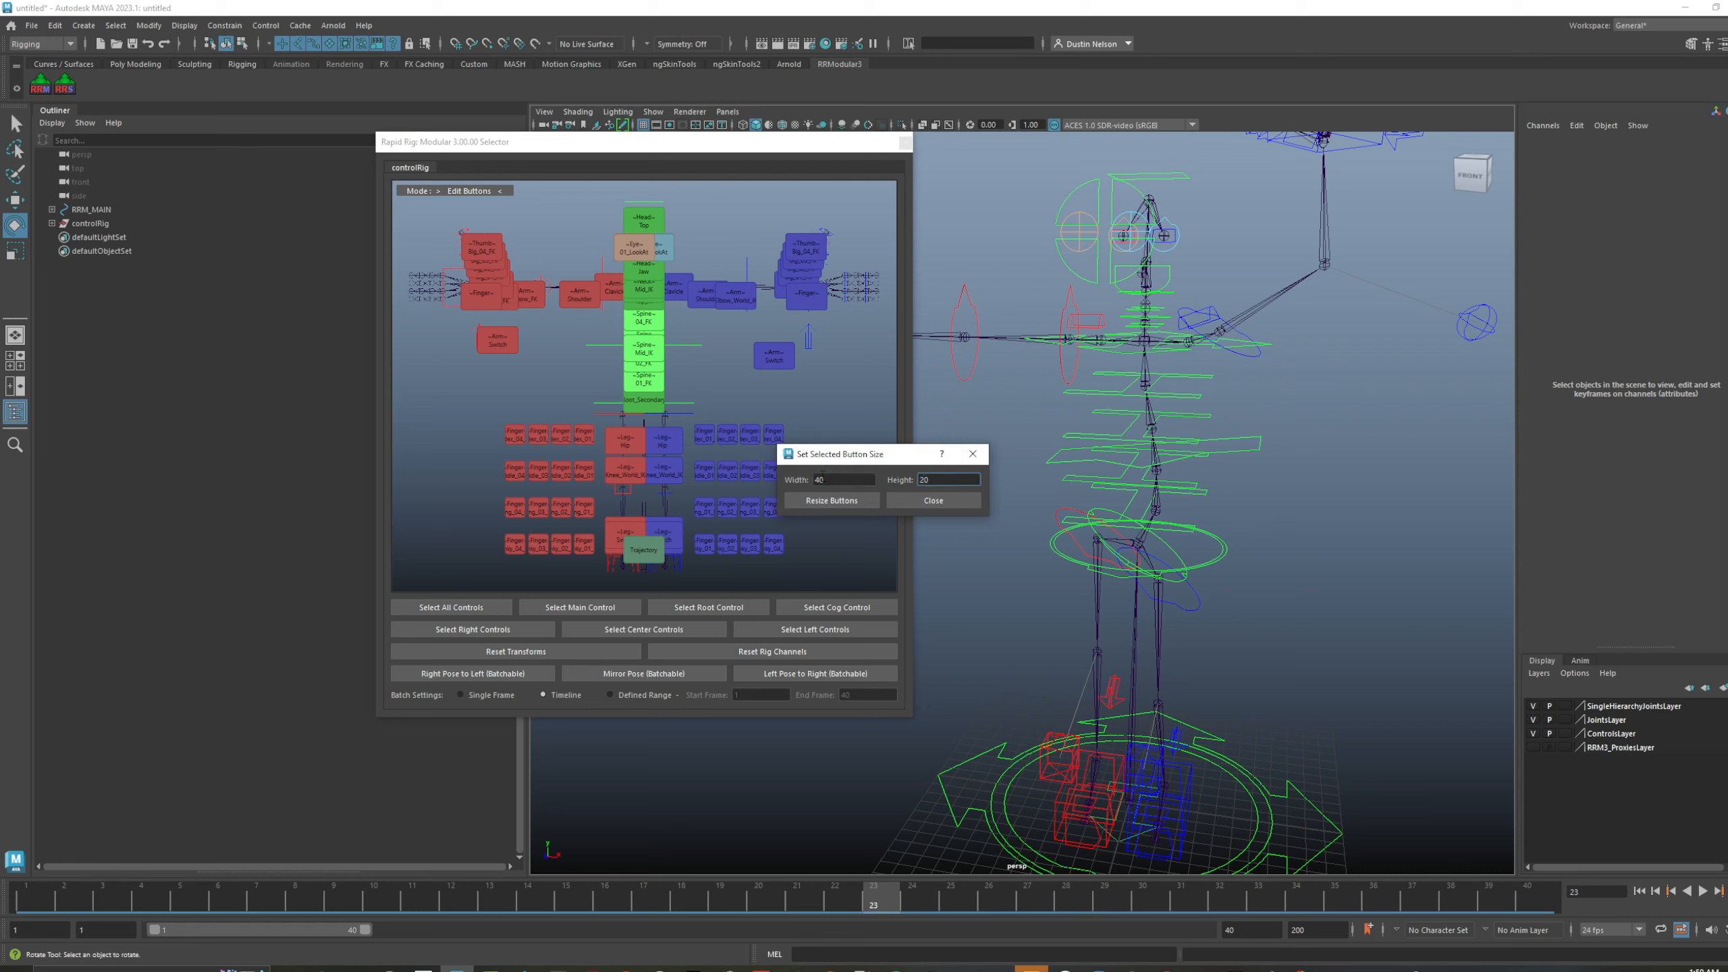
click(831, 504)
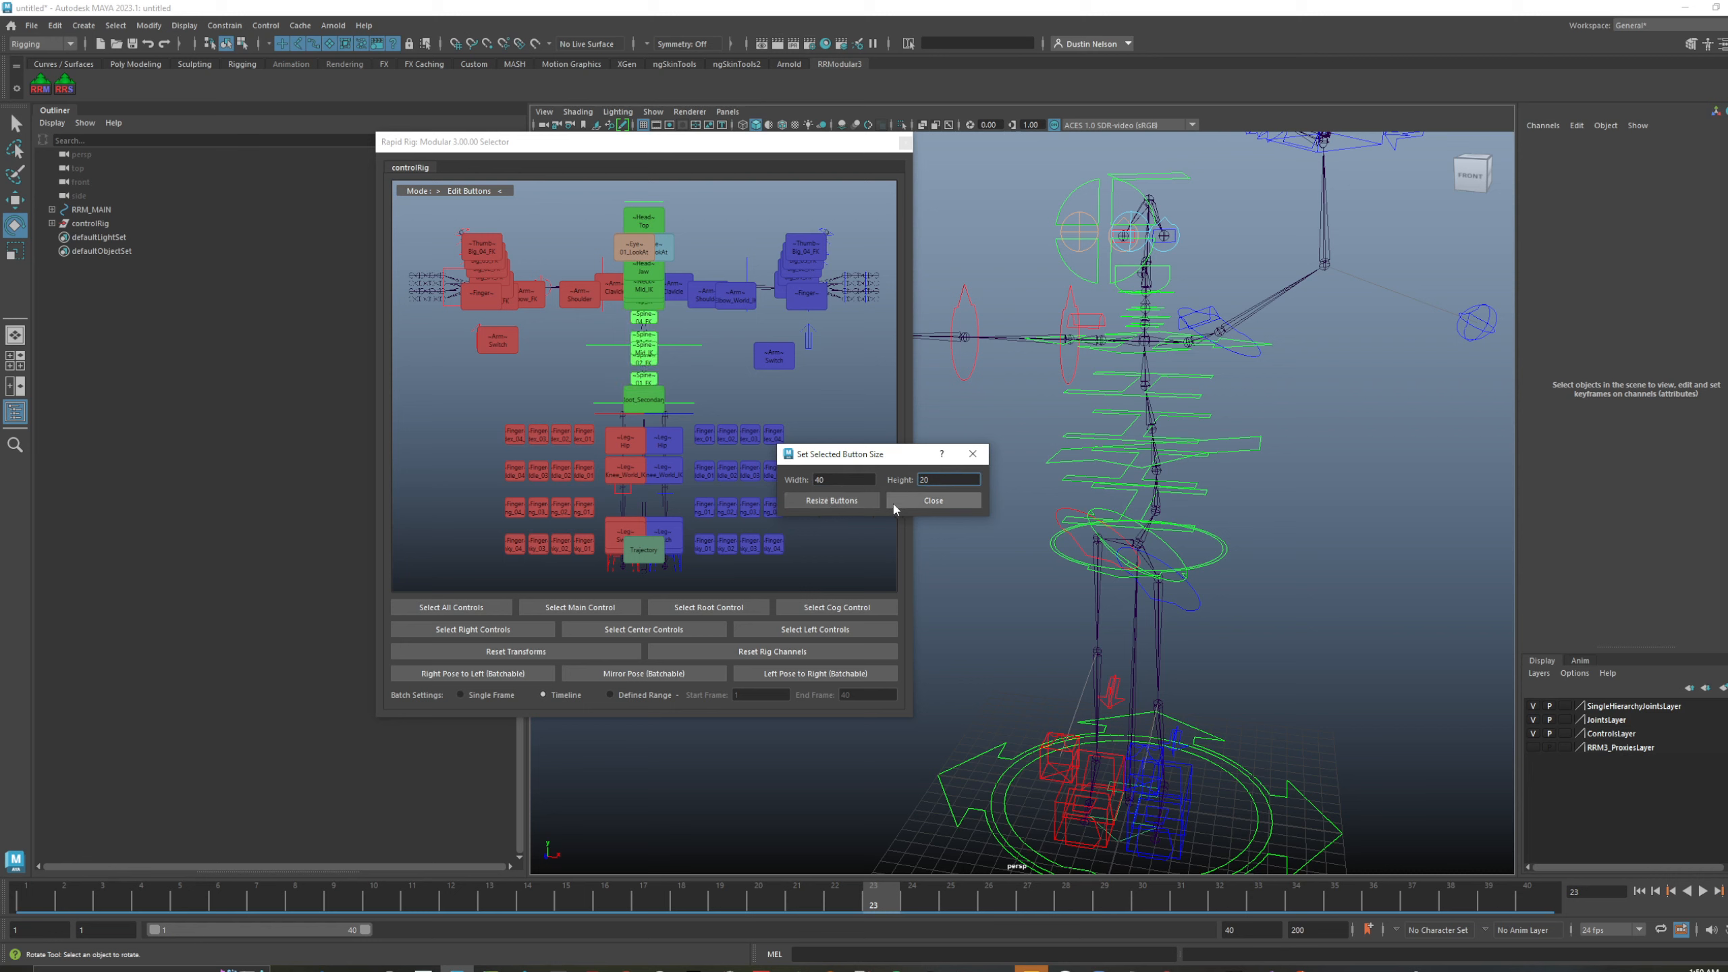
click(915, 499)
- Rearrange the selector buttons, separating Root from Root_Secondary and placing Spine Top_IK above the resized spine FK buttons
drag(644, 308, 643, 319)
drag(649, 401, 610, 410)
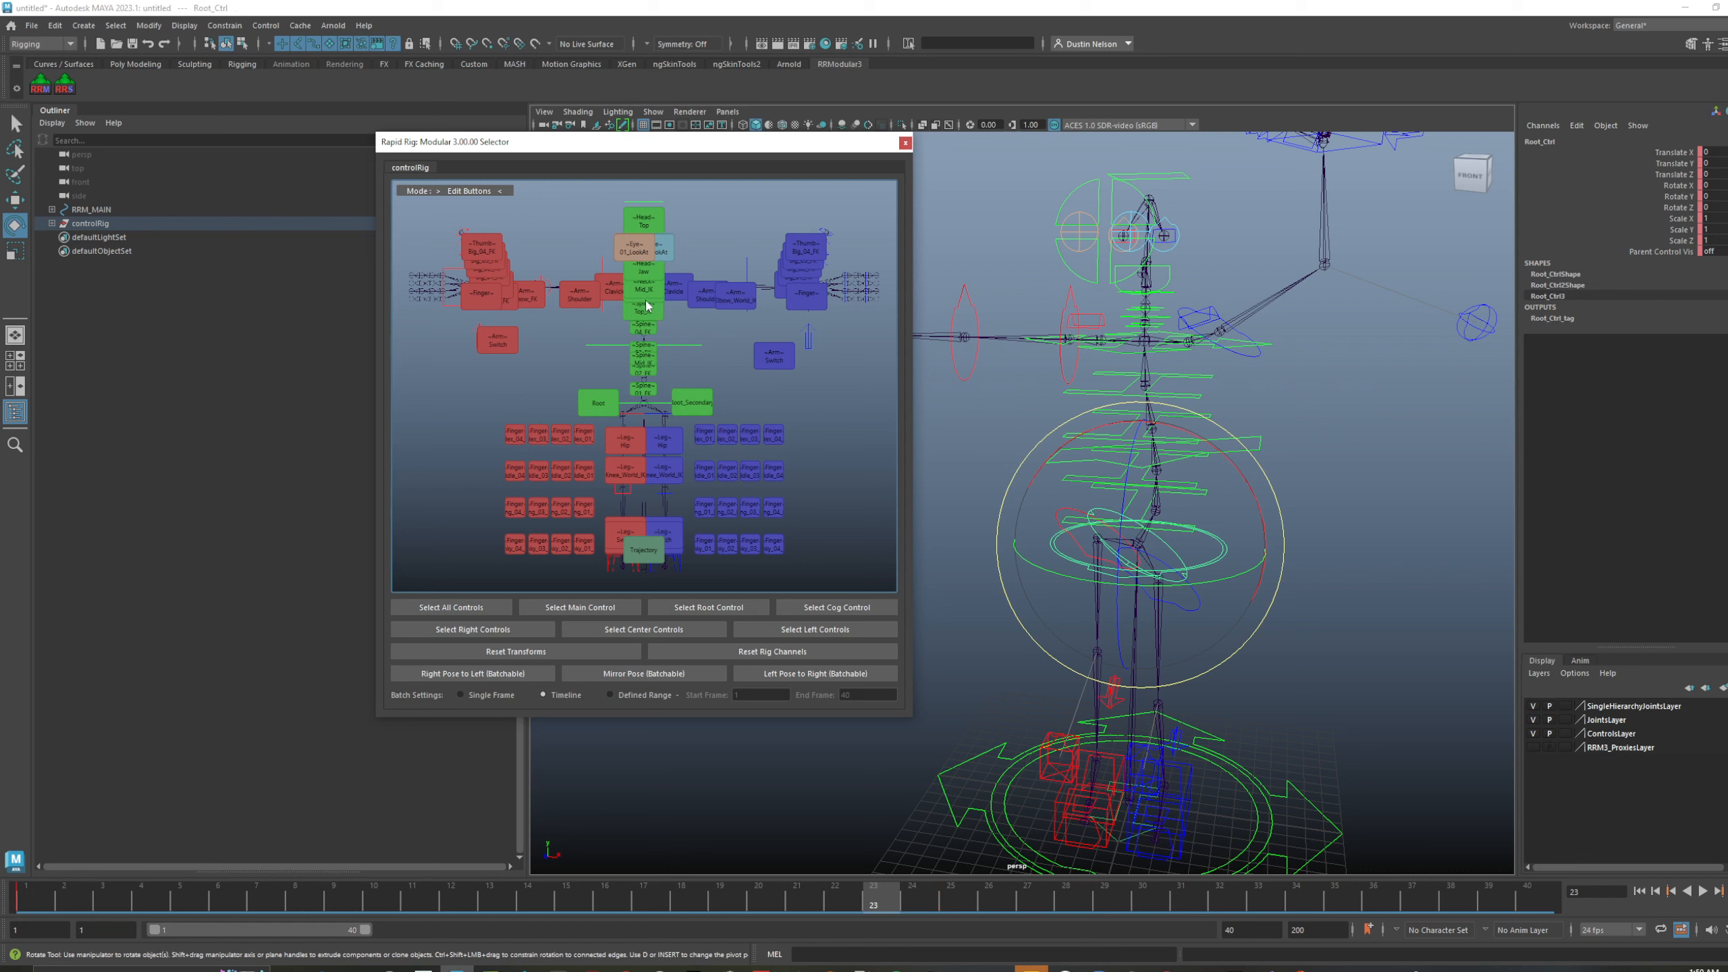
drag(654, 313, 647, 337)
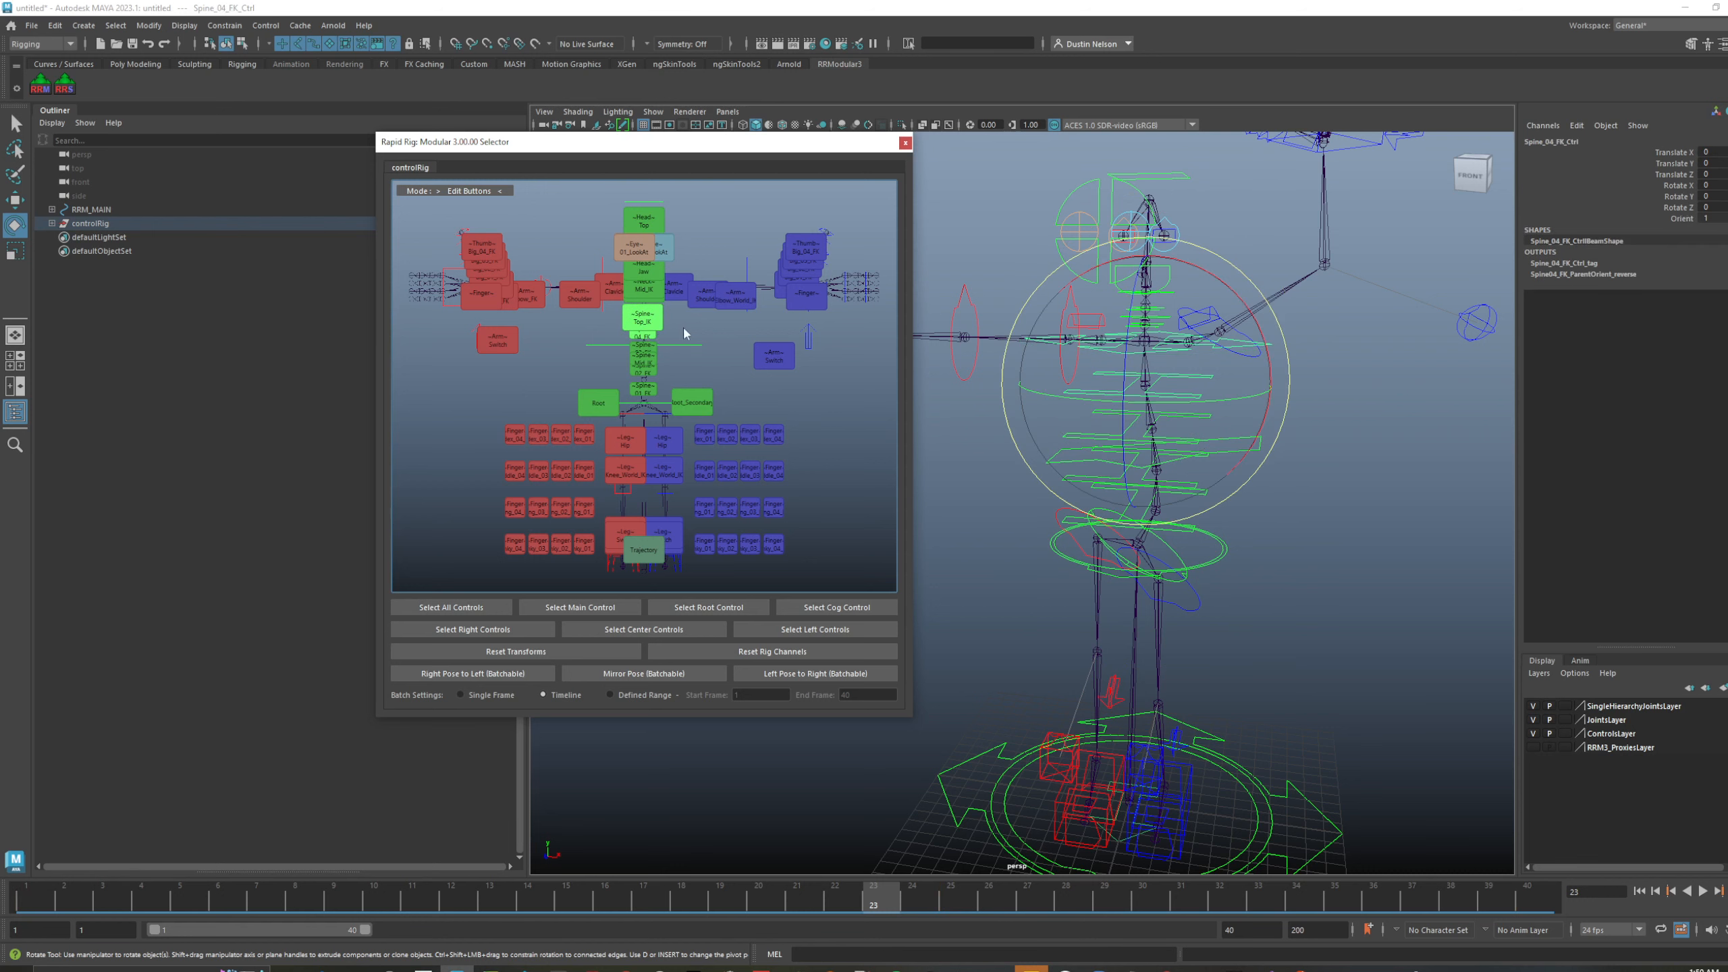
click(656, 322)
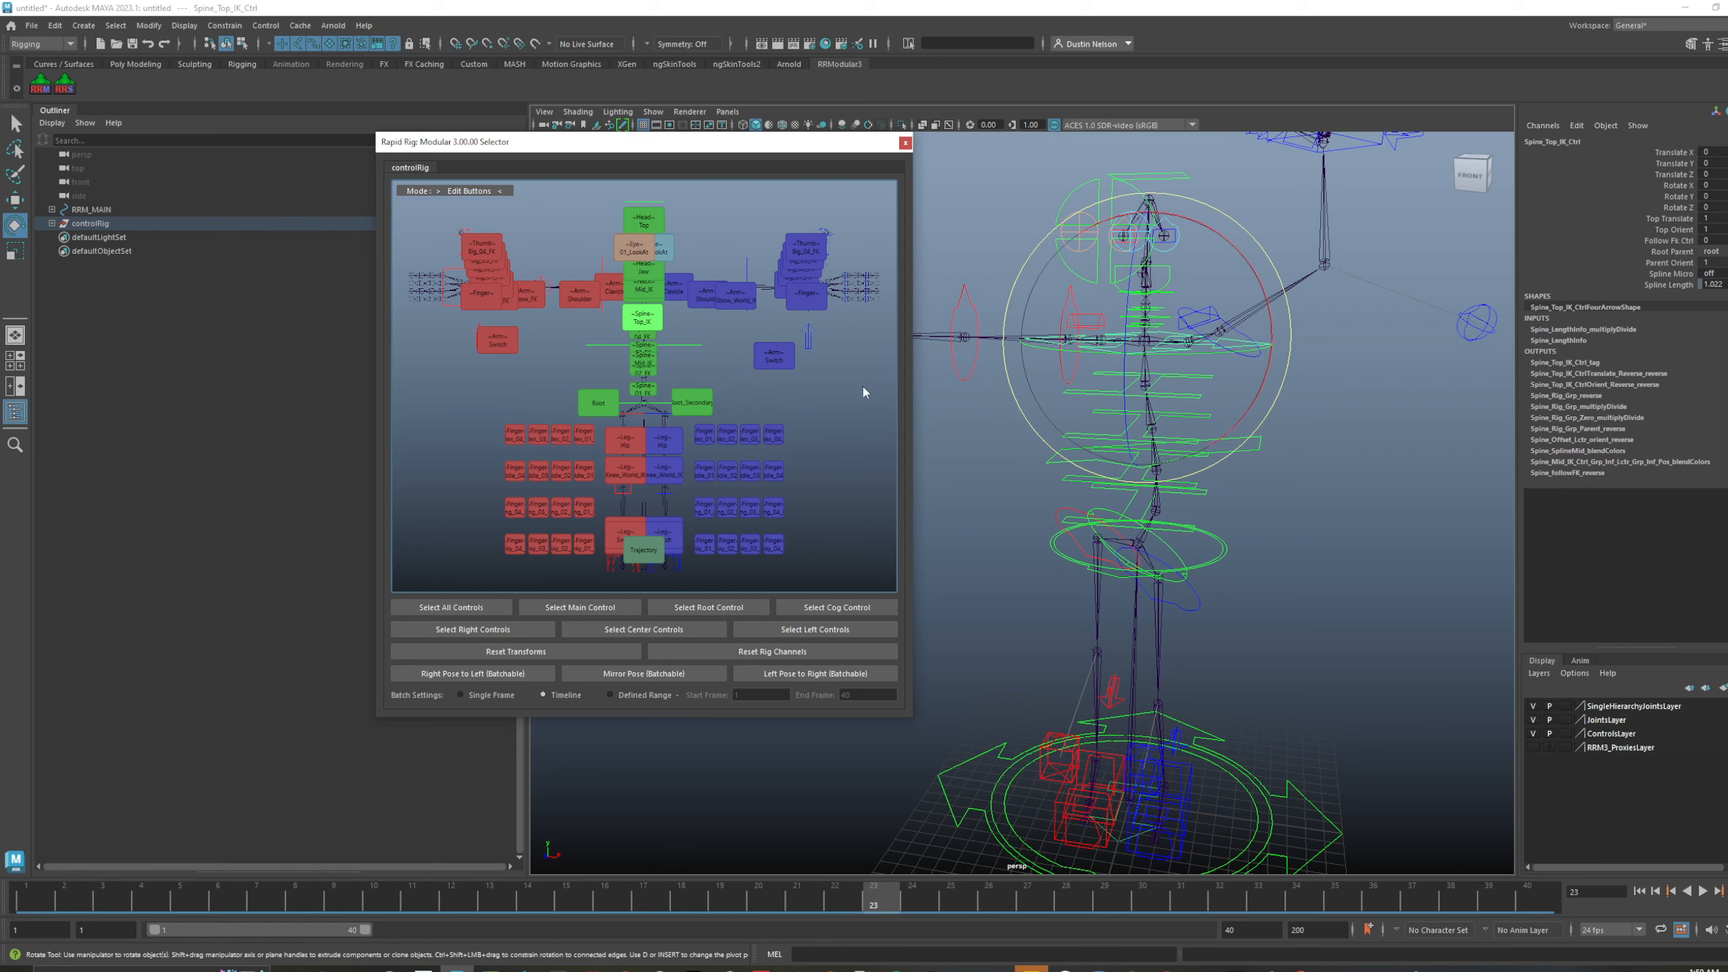
- Return the selector to Select Controls mode and batch-switch the spine's top IK control to follow rootSecondary
right_click(679, 336)
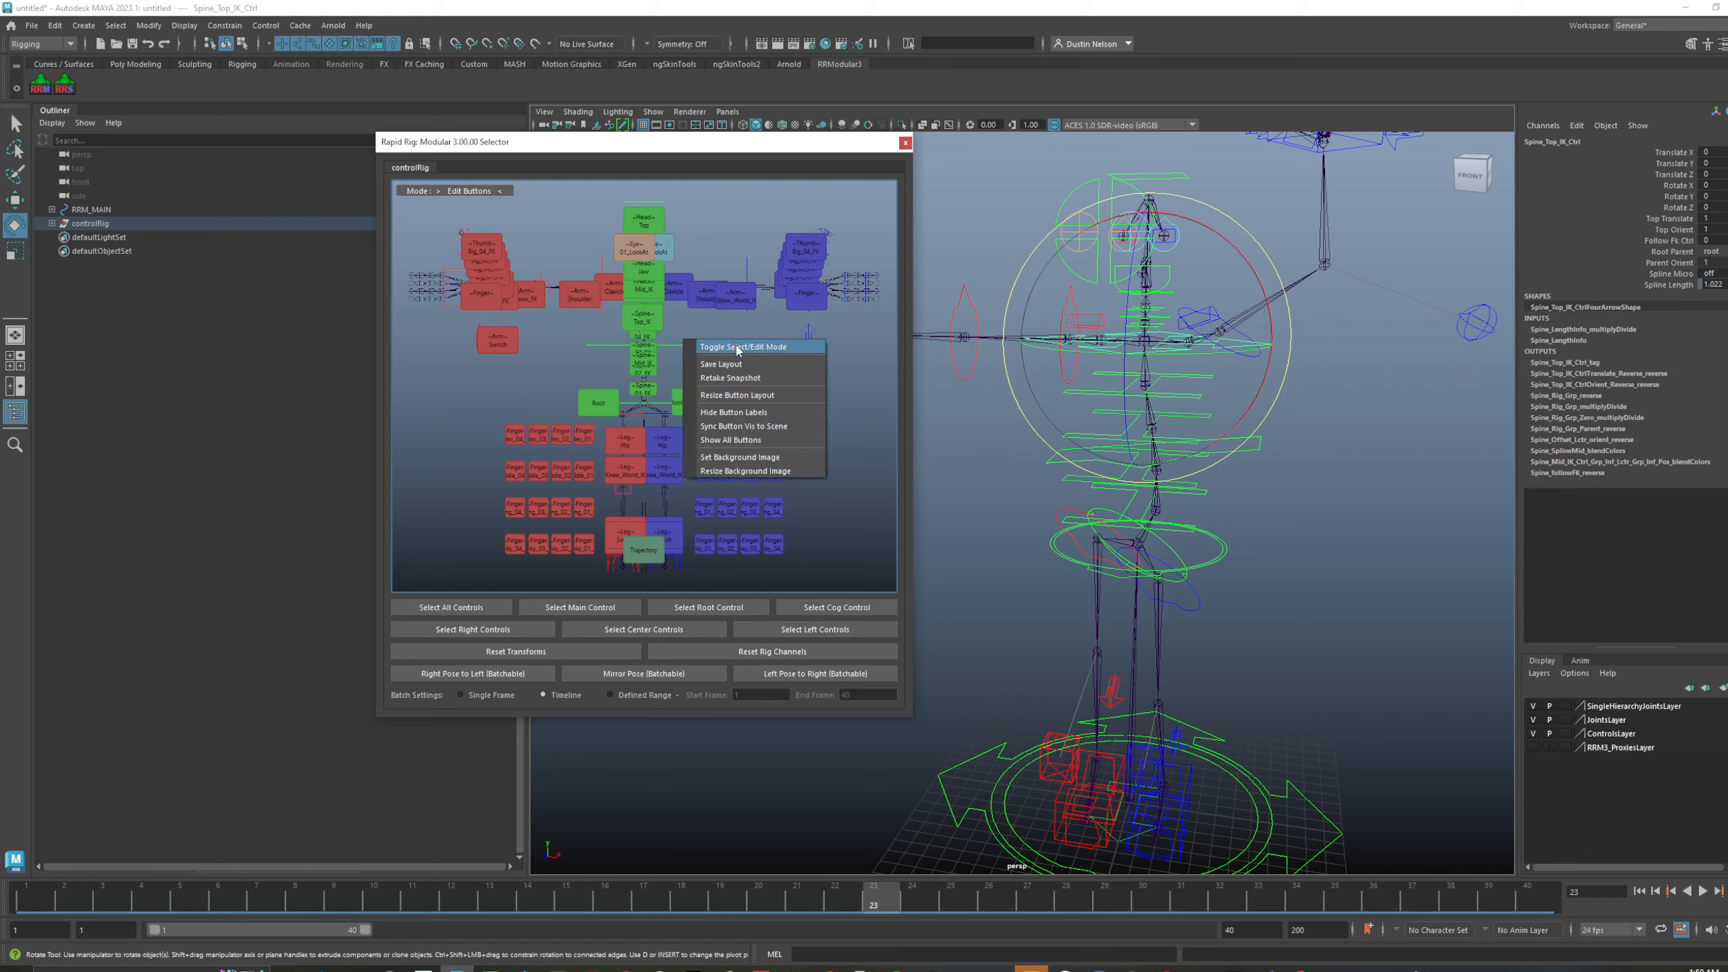
click(708, 347)
click(683, 339)
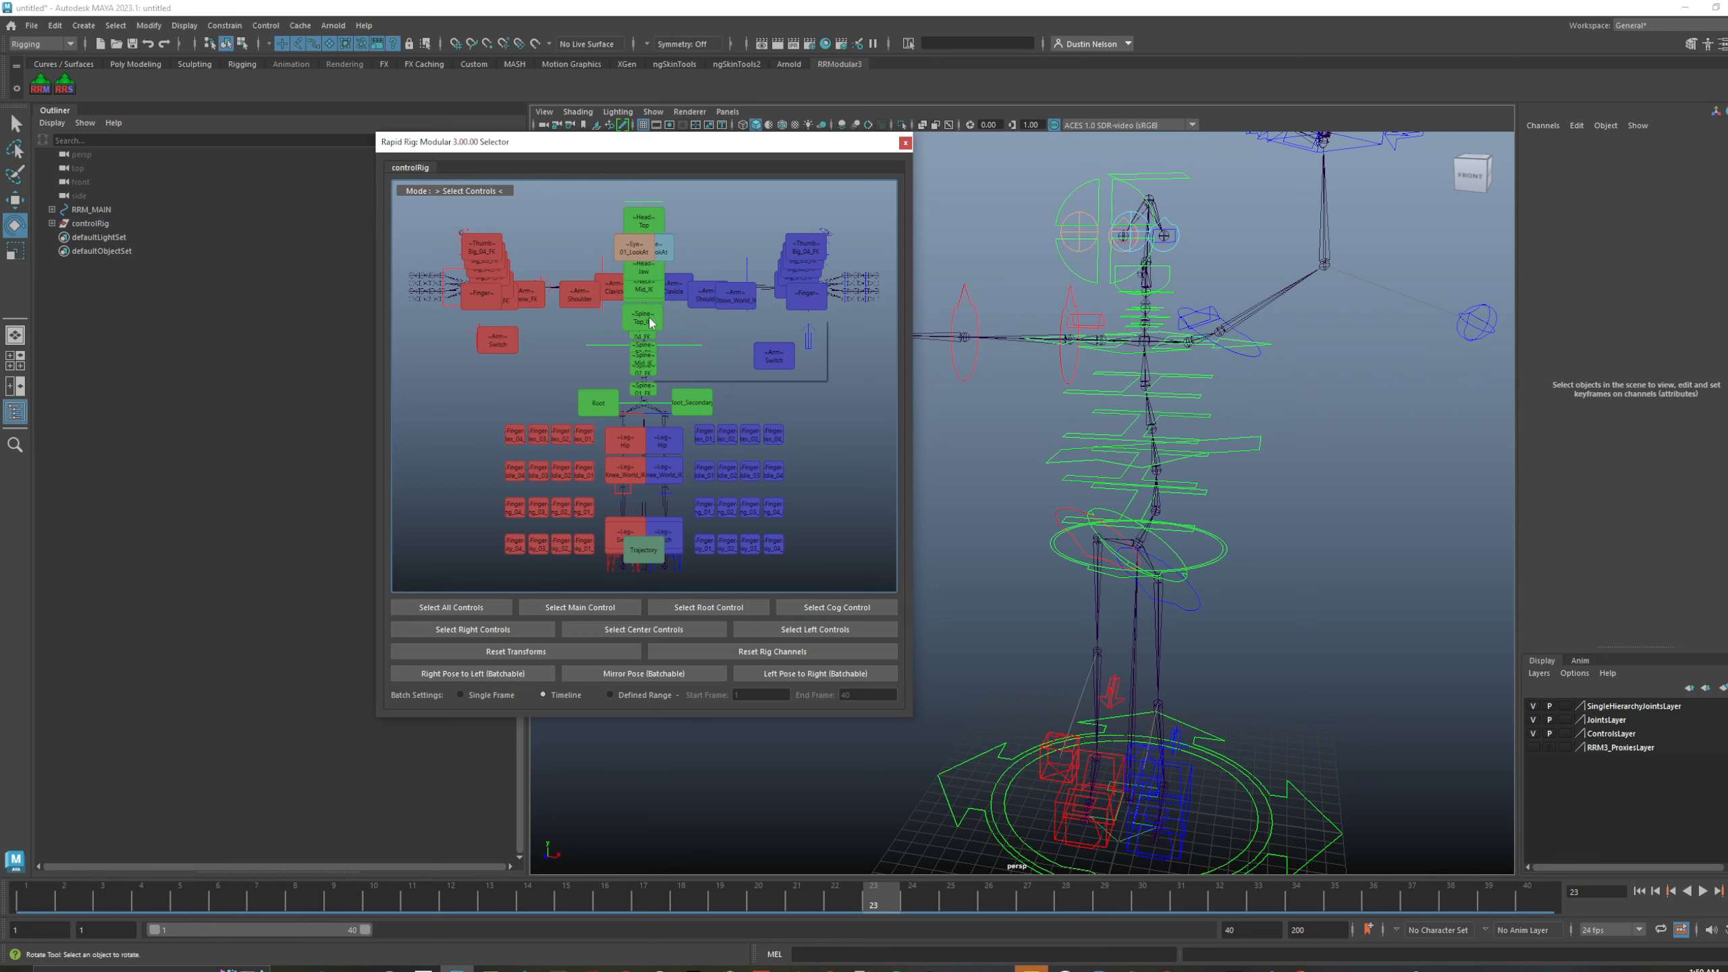
right_click(652, 323)
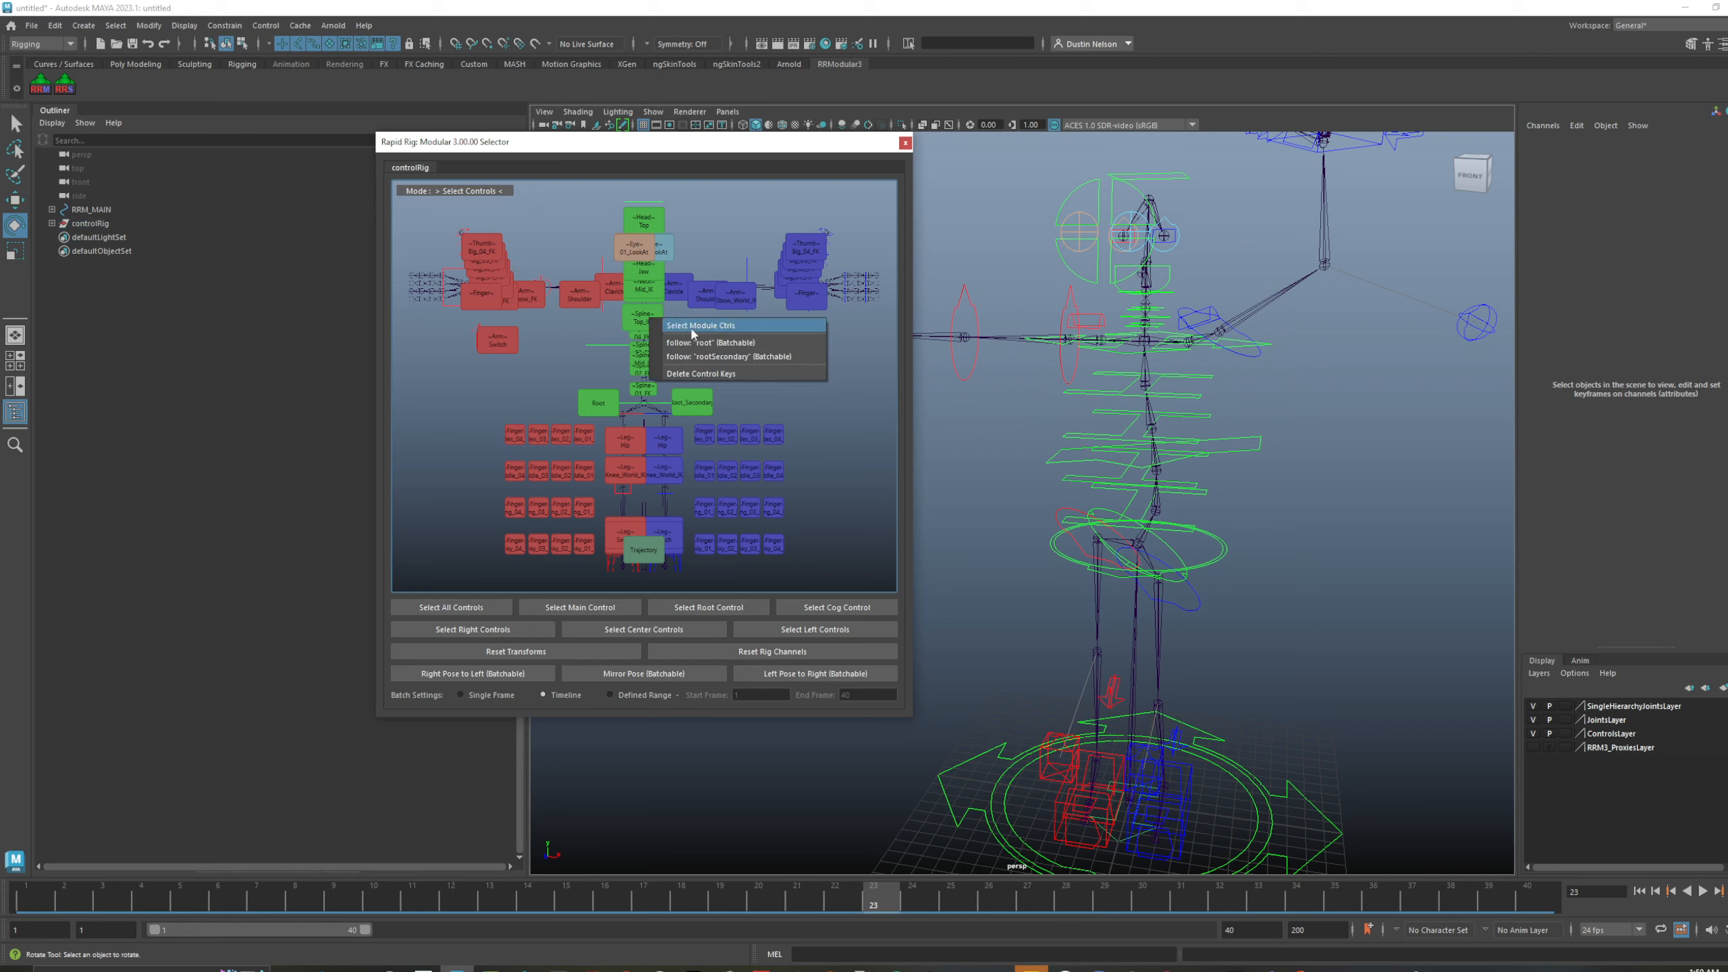
click(726, 356)
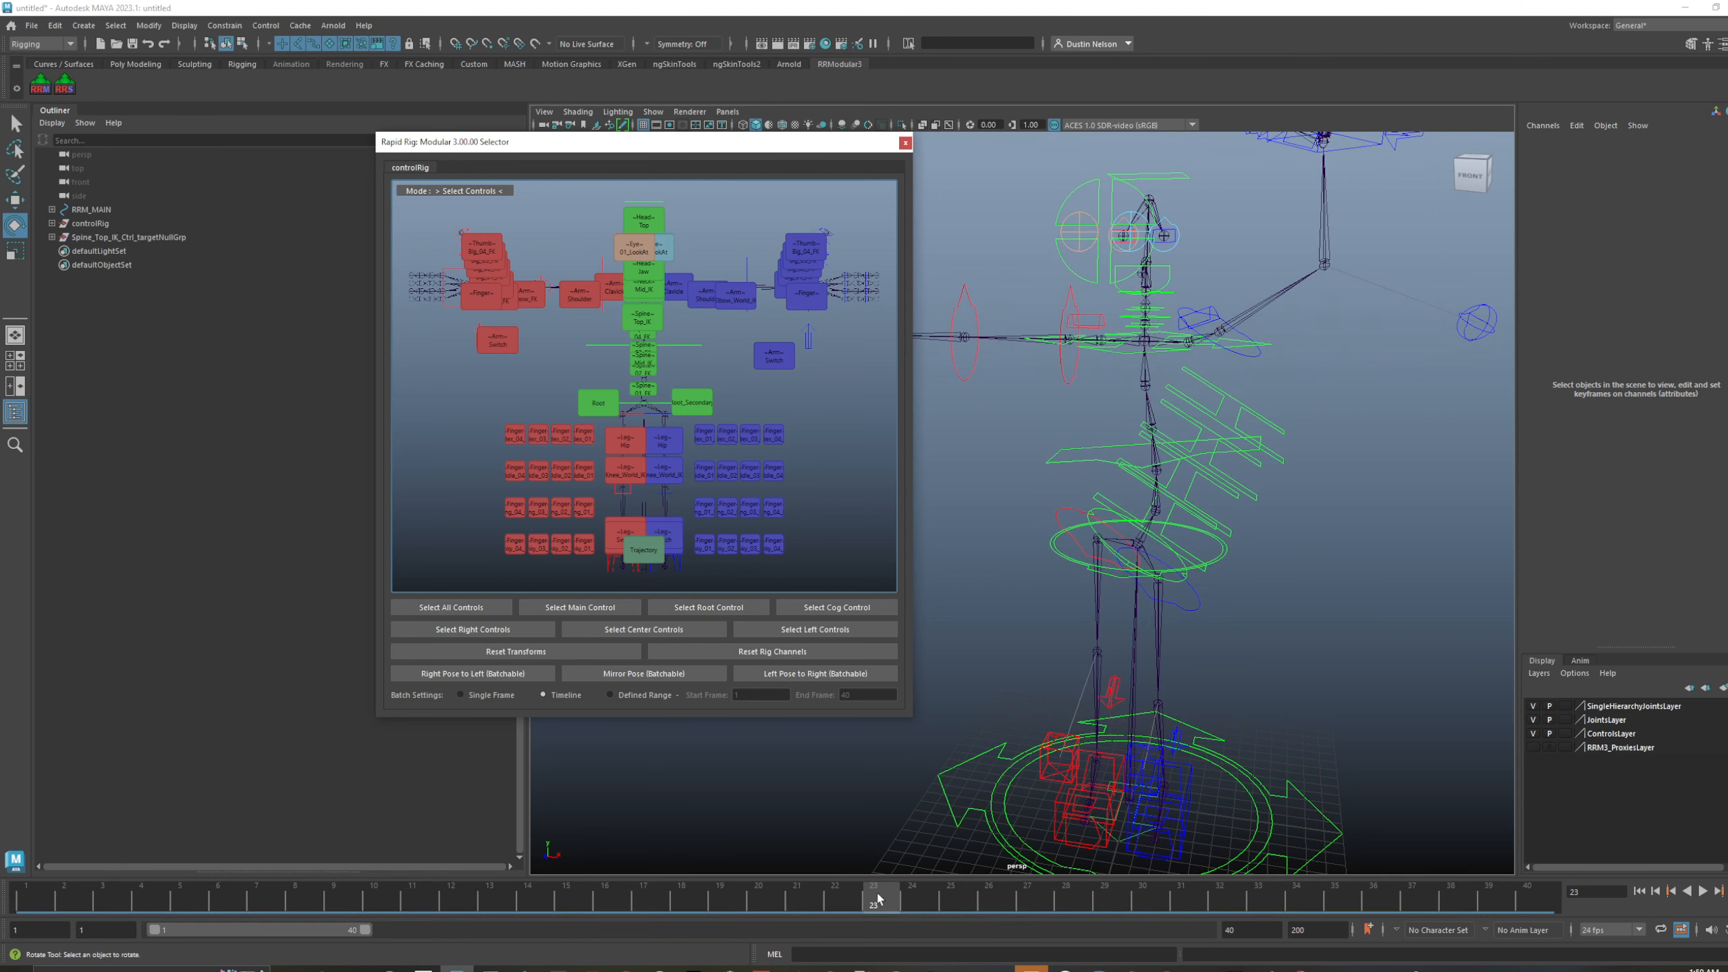
- Scrub to frame 31, select the spine's top IK control and play the animation back
drag(877, 899, 1188, 897)
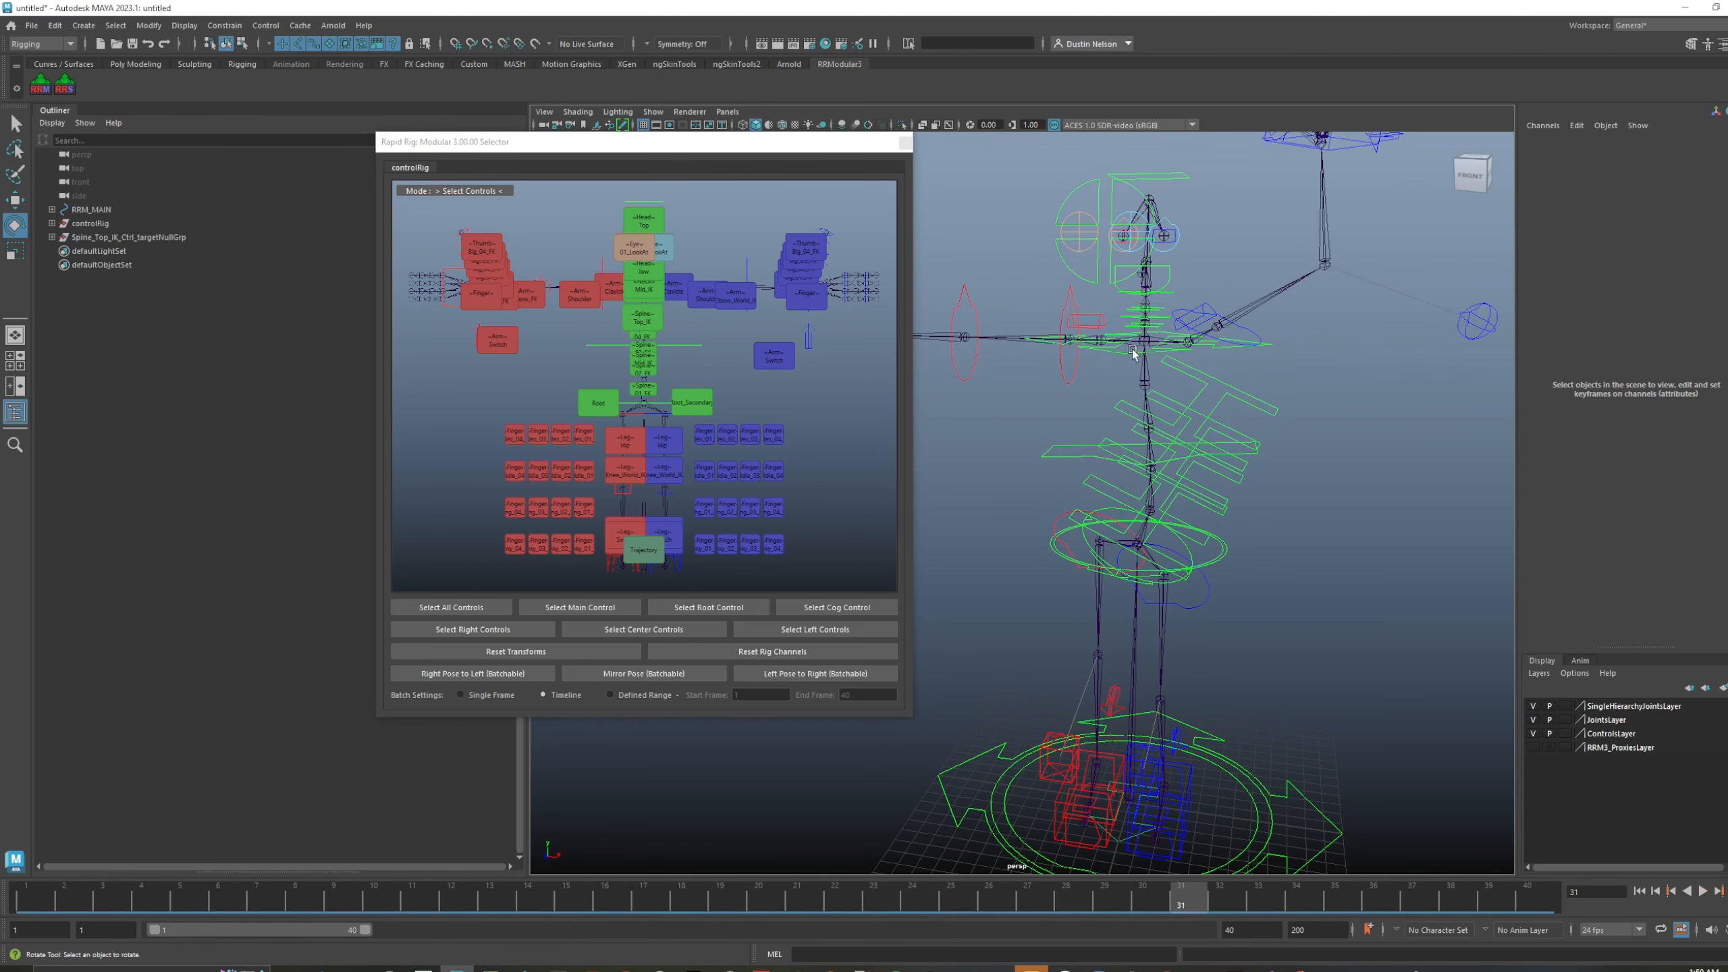
click(1123, 372)
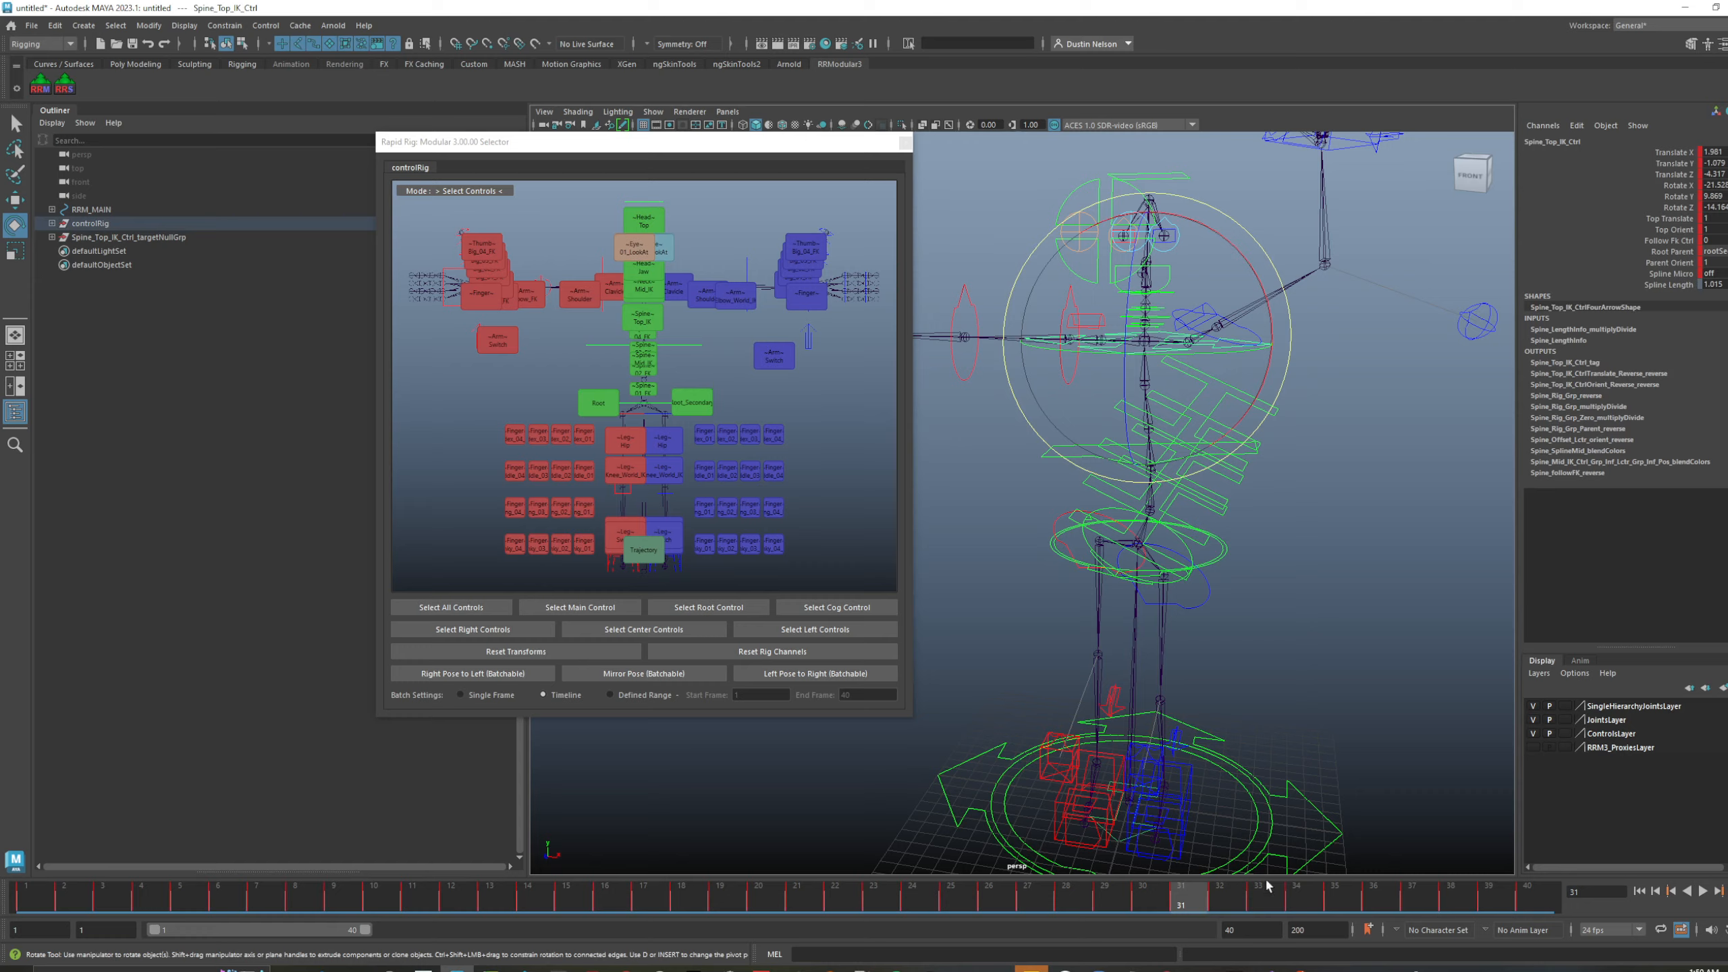
key(alt+v)
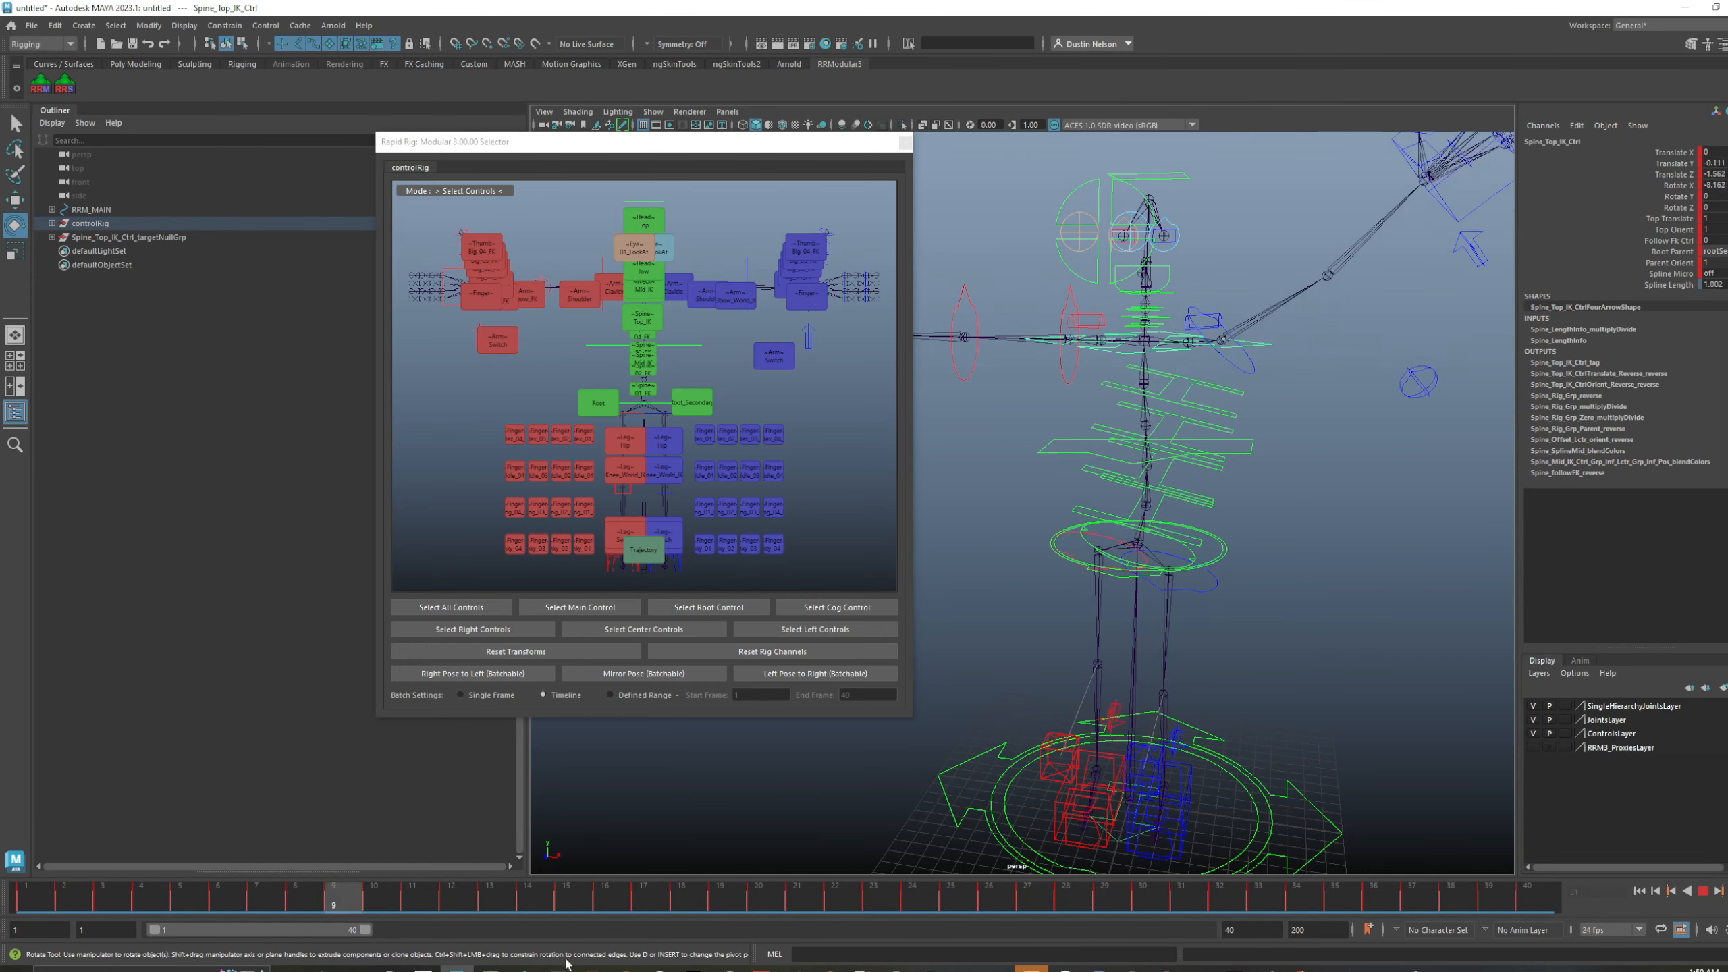
click(1196, 872)
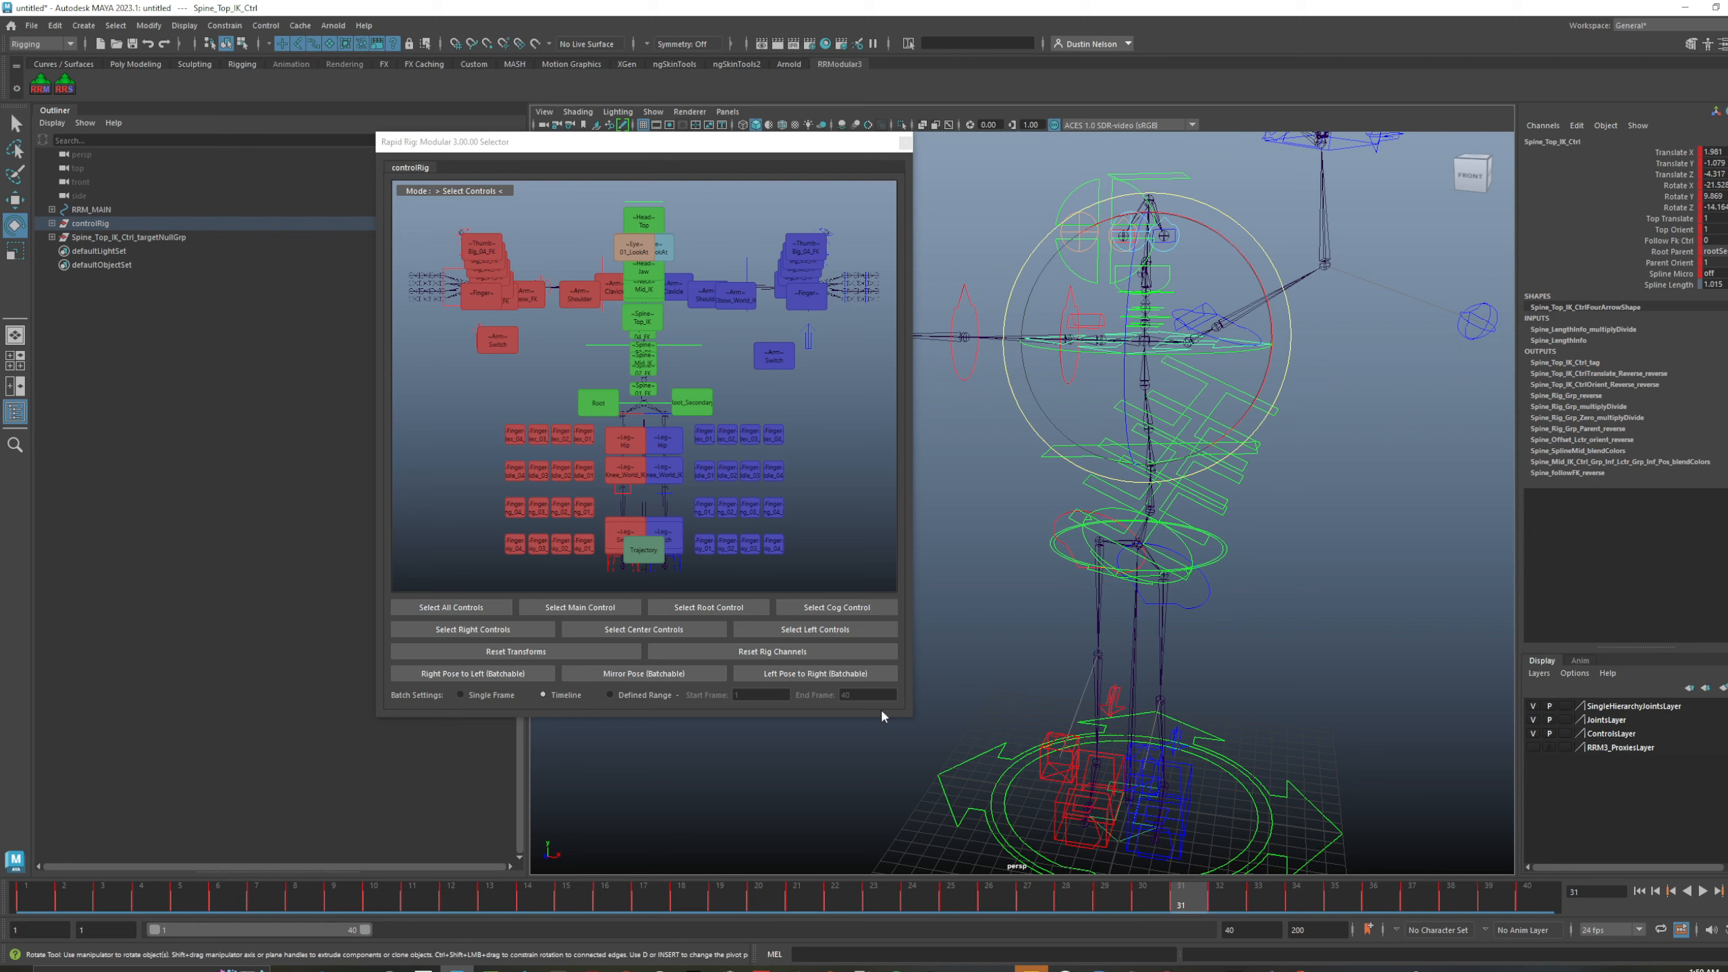
- Try out the selector's left, right and center control selections, including left and right combined, and clear the selection
click(841, 648)
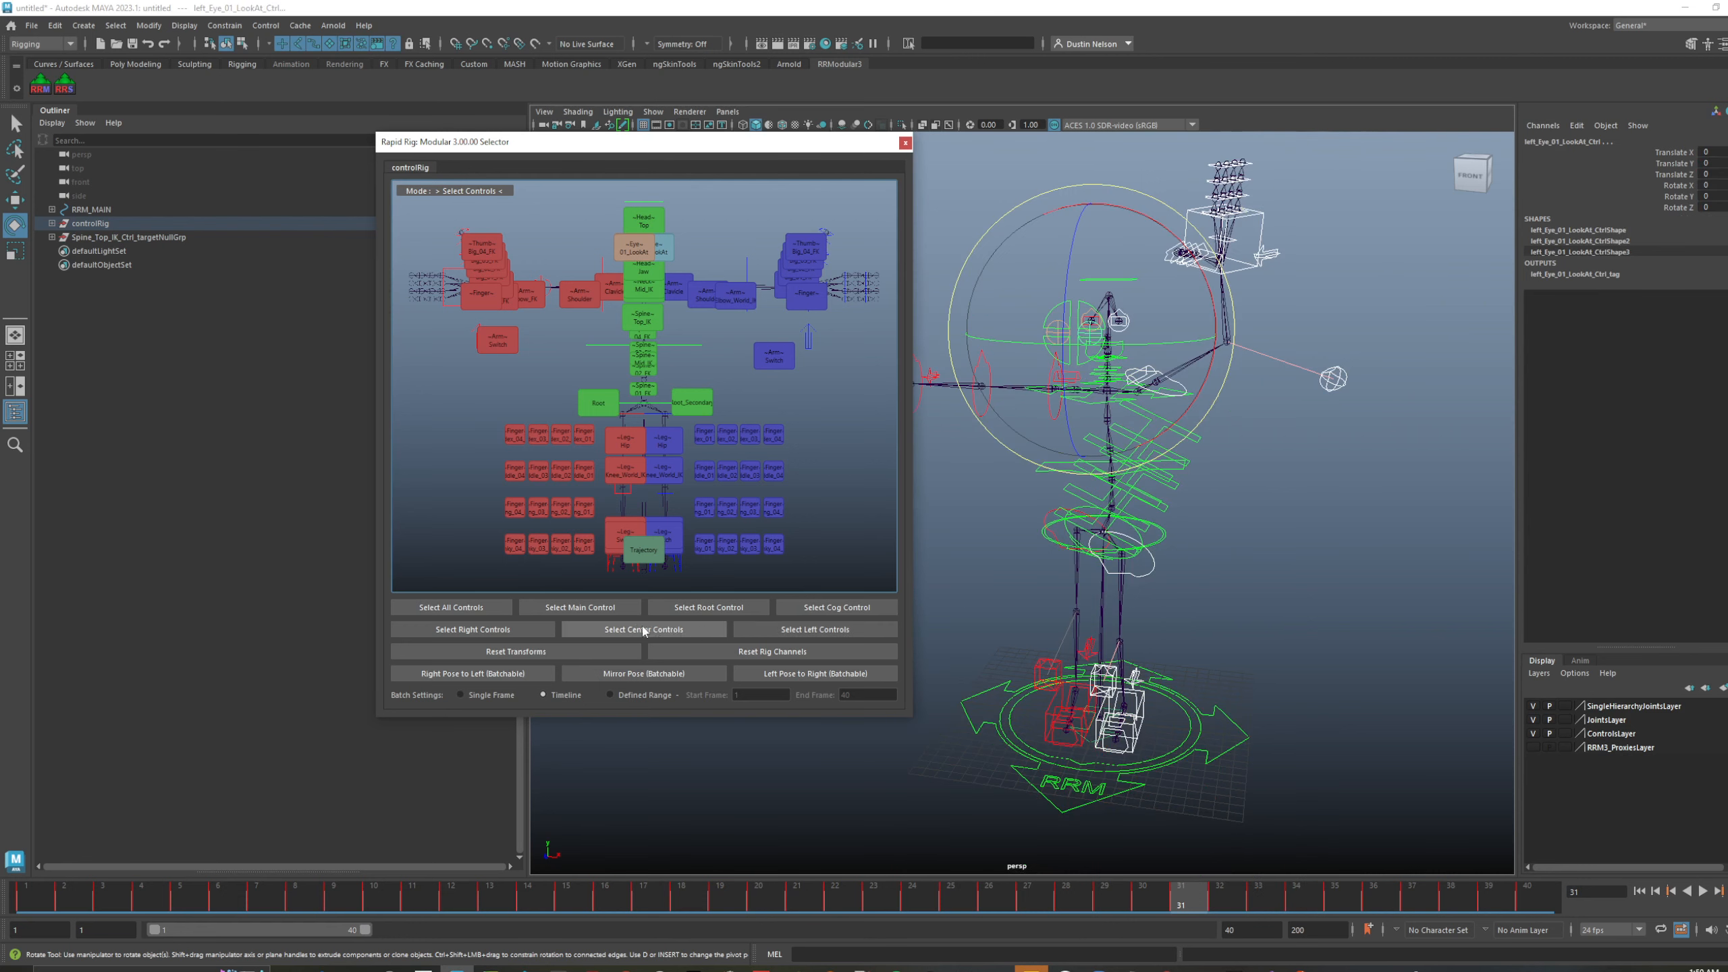
click(512, 625)
click(686, 627)
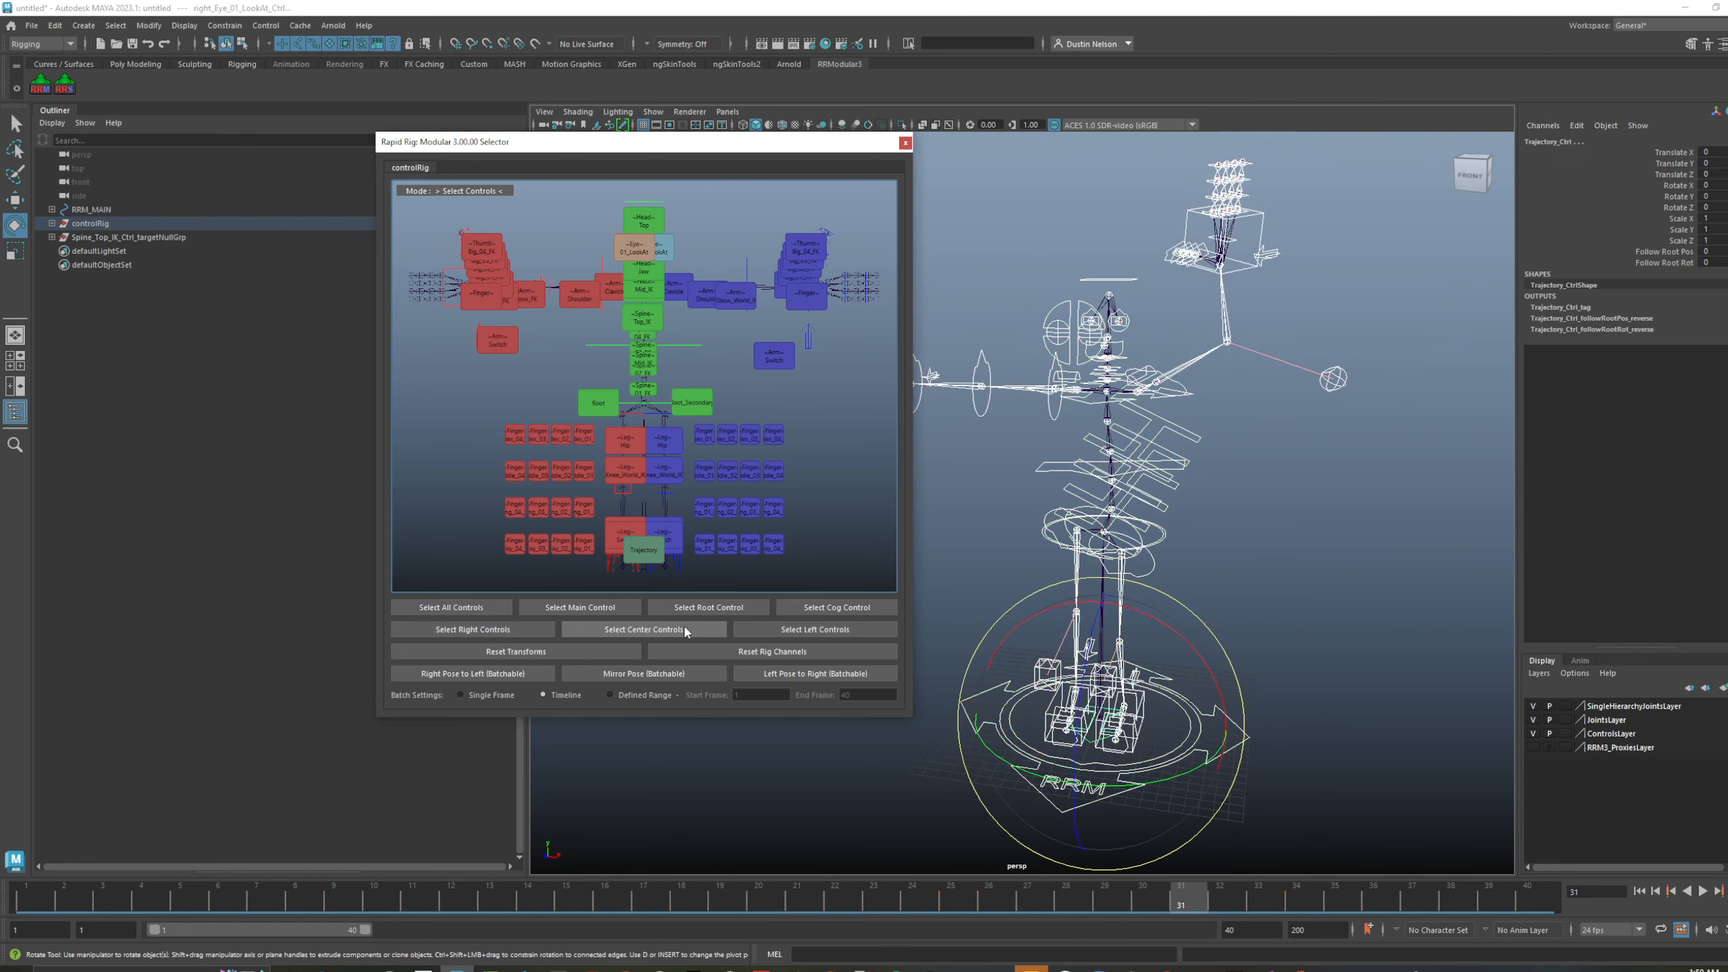
click(816, 631)
alt+middle_drag(1032, 632, 1162, 641)
alt+right_drag(1162, 641, 994, 649)
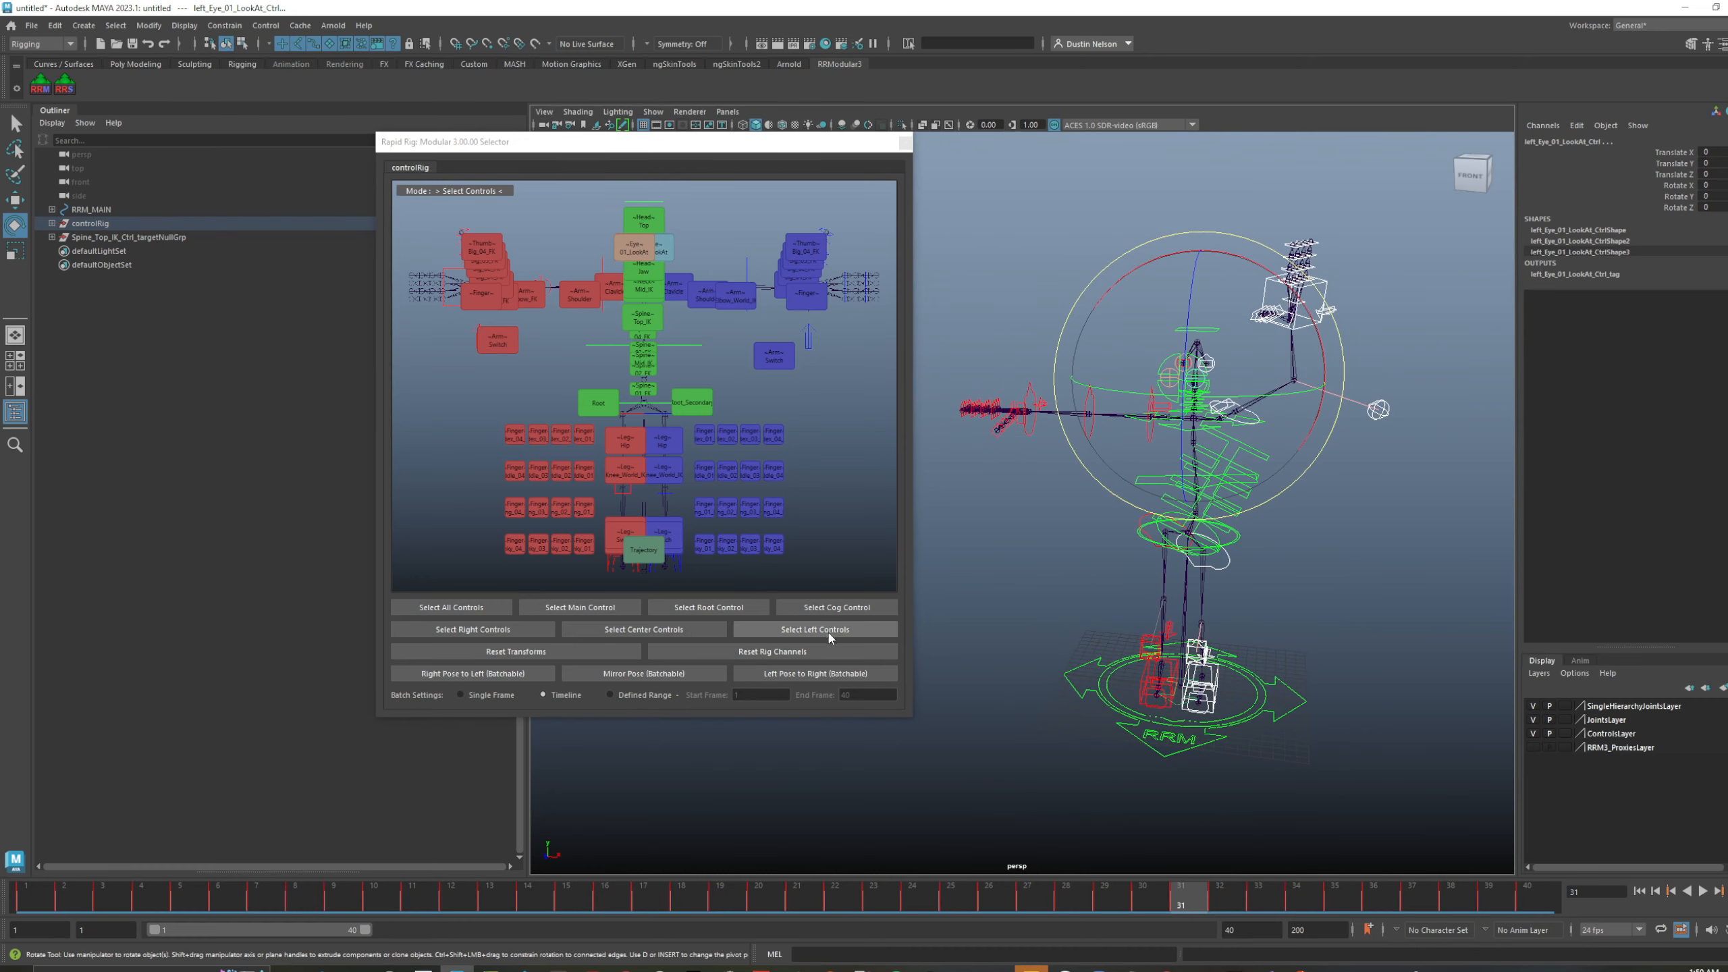
click(502, 630)
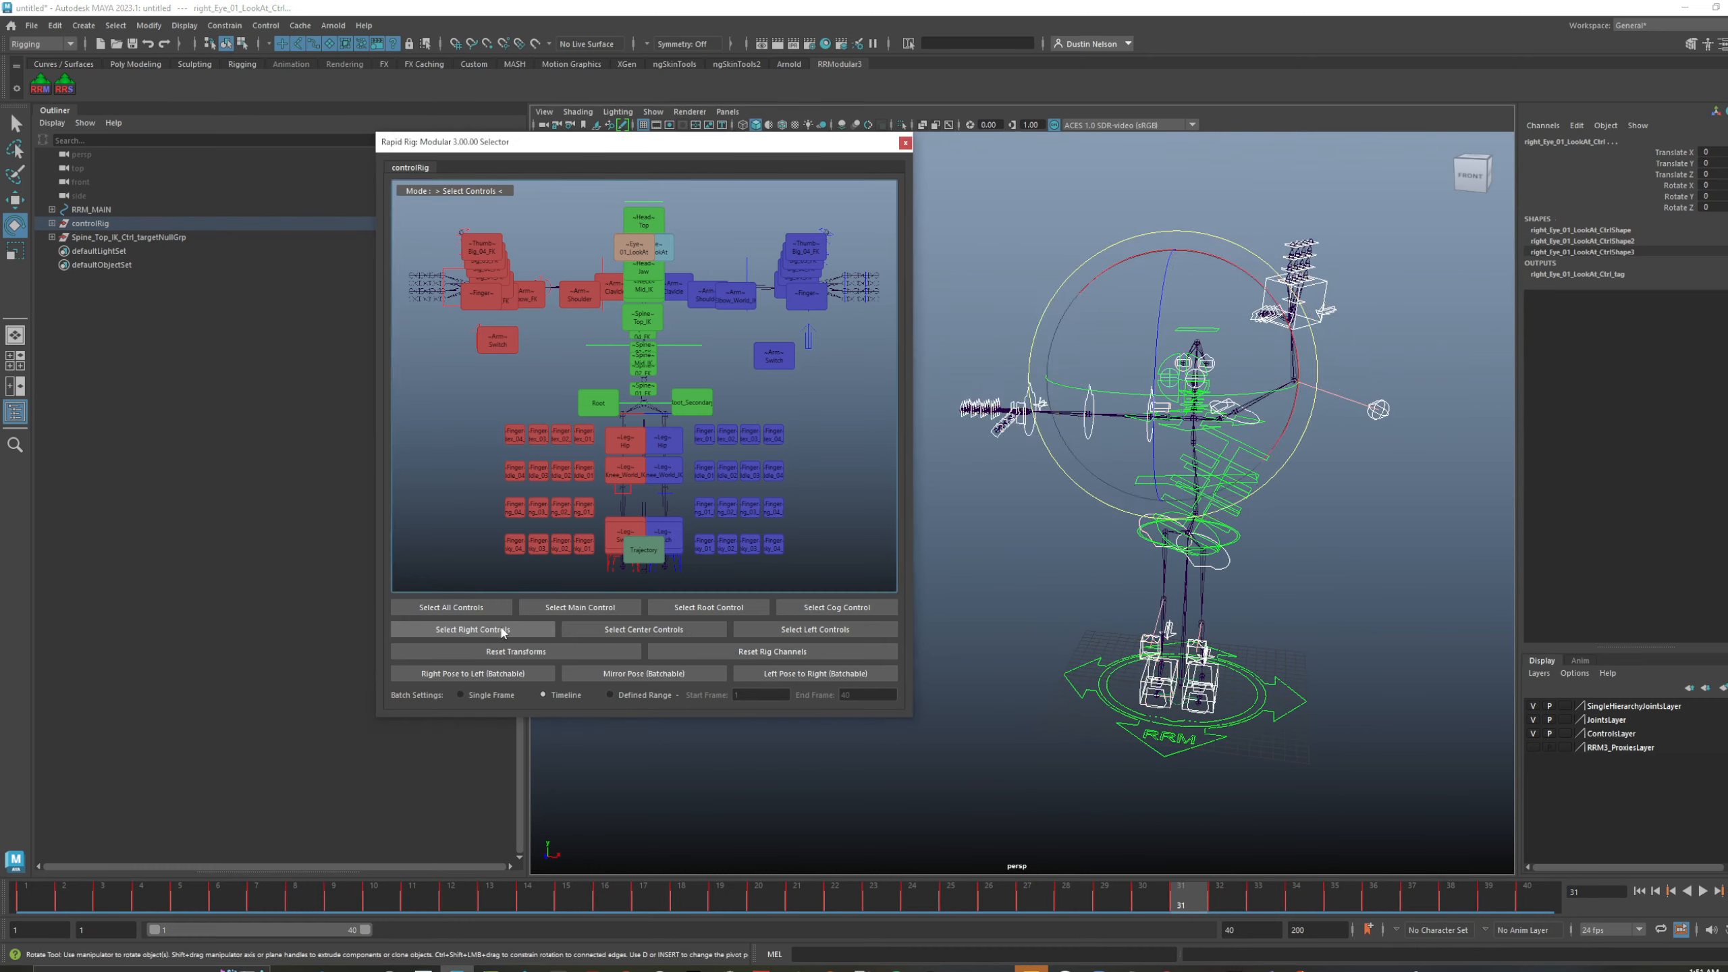
click(502, 630)
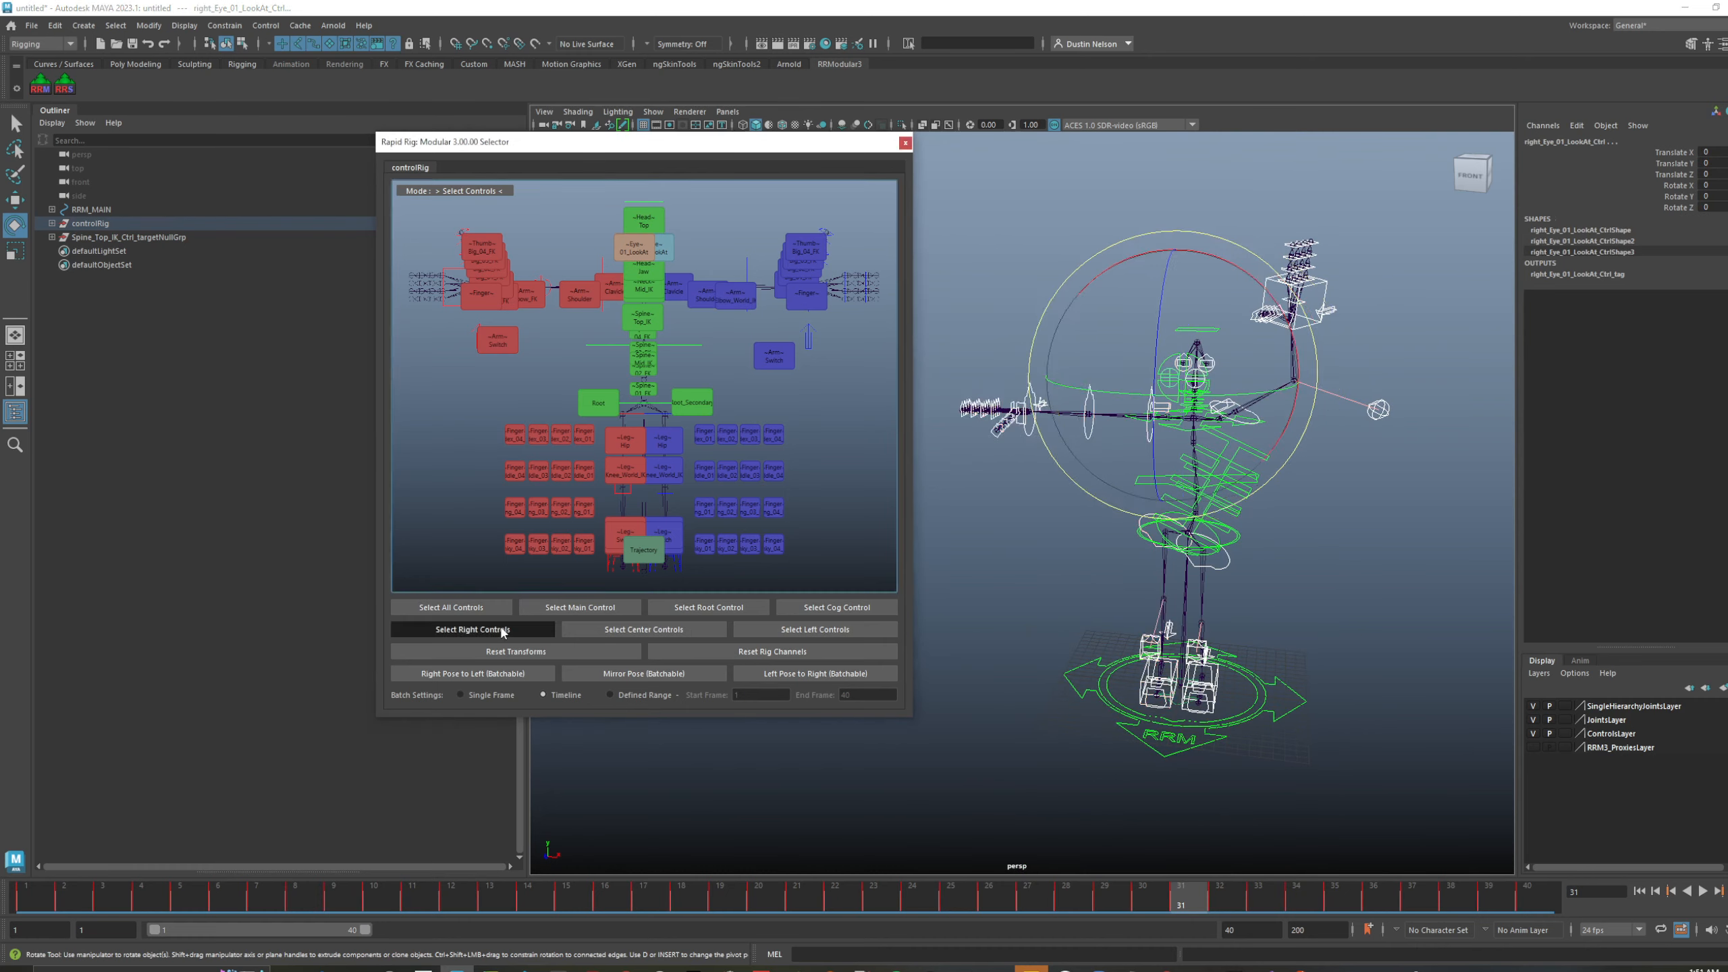
click(798, 633)
click(1256, 564)
- Box-select the left hand's finger buttons in the selector and clear the selection
drag(797, 422, 717, 590)
drag(783, 525, 768, 559)
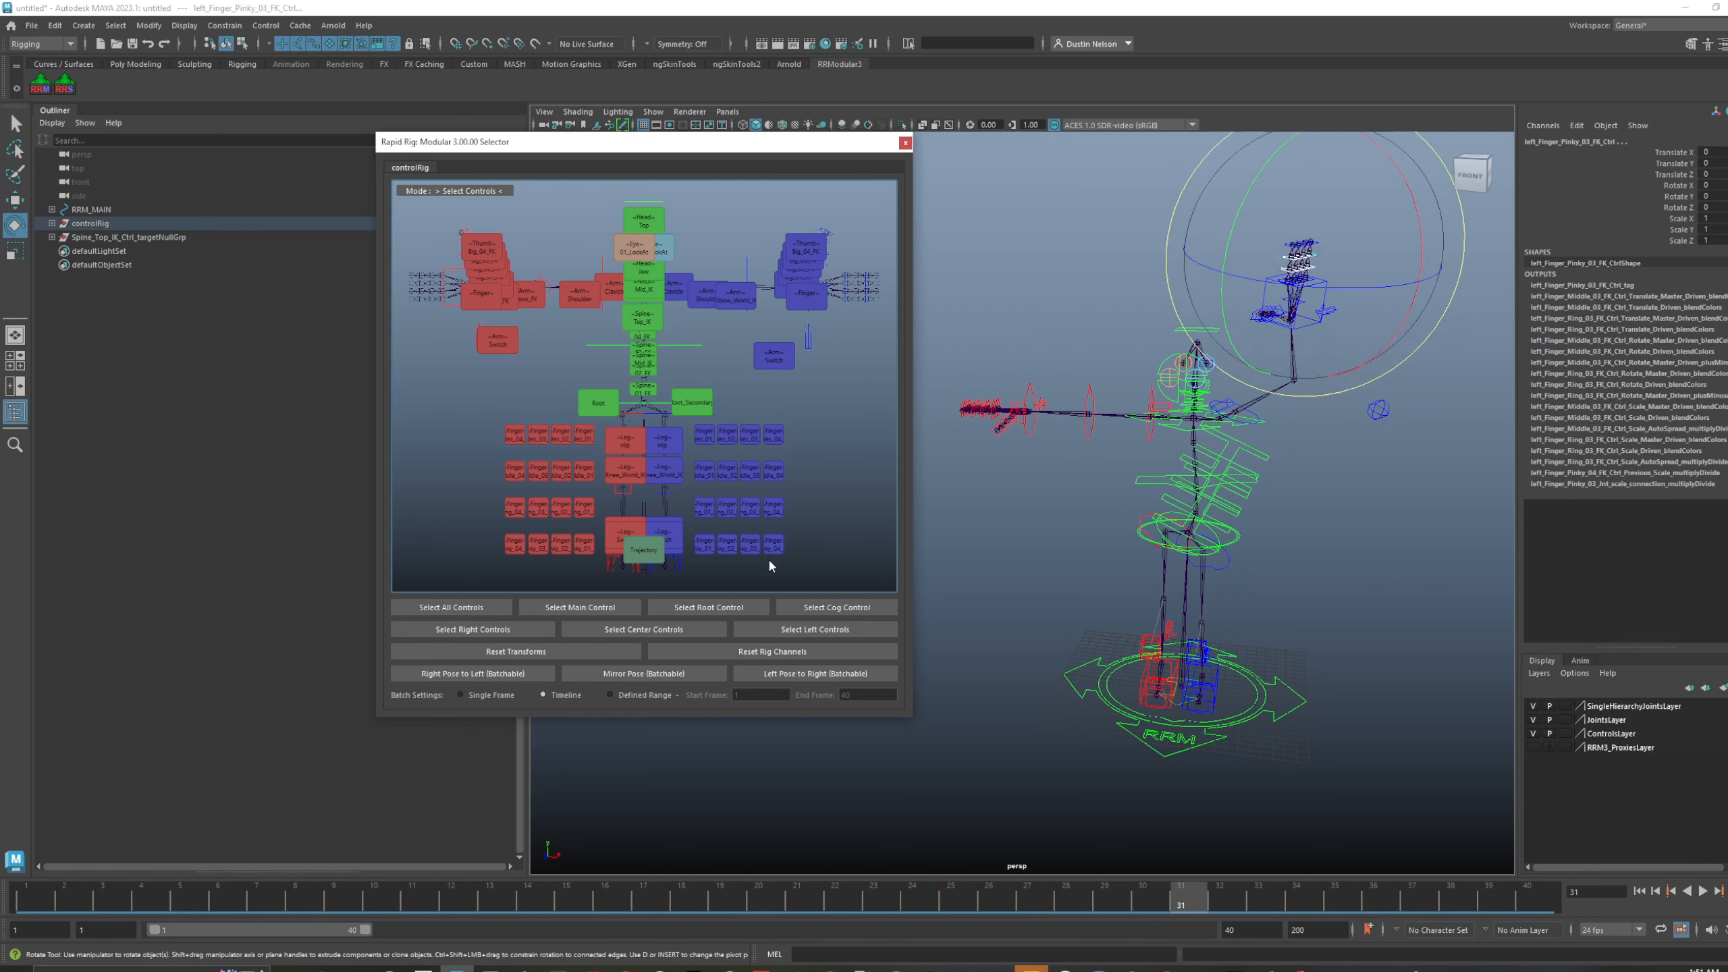
click(803, 491)
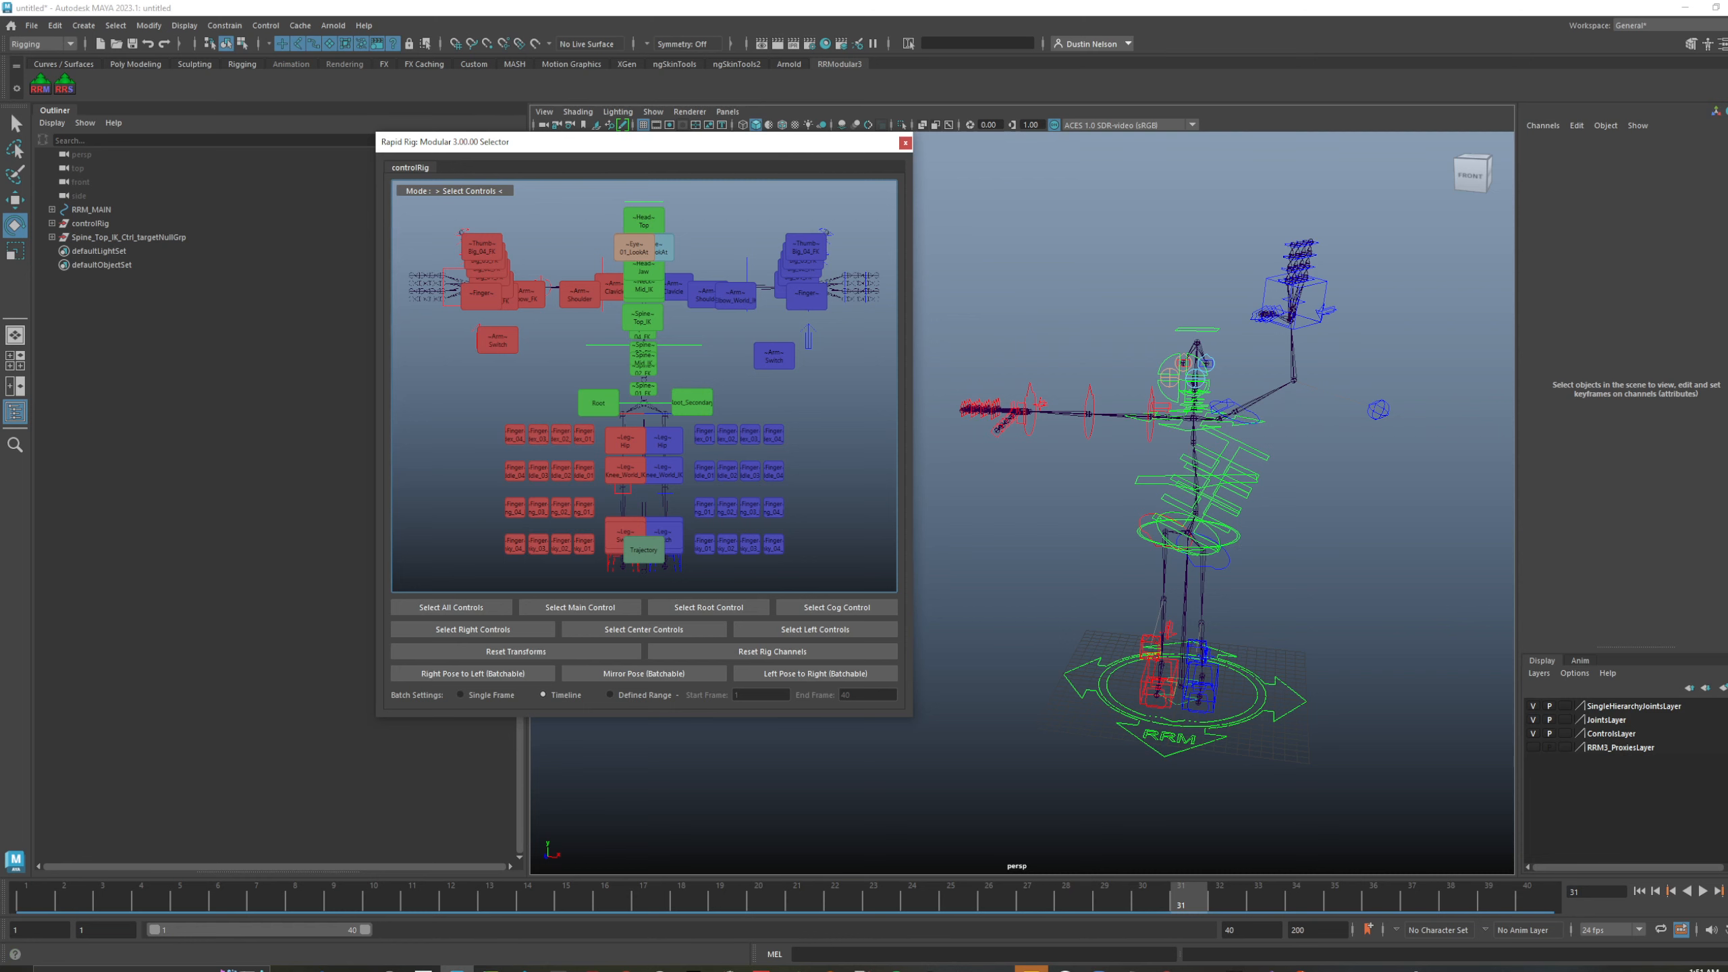
- Open the Rebuild Rig options in the Rapid Rig: Modular window and select the left wrist's world IK control
drag(0, 500, 775, 316)
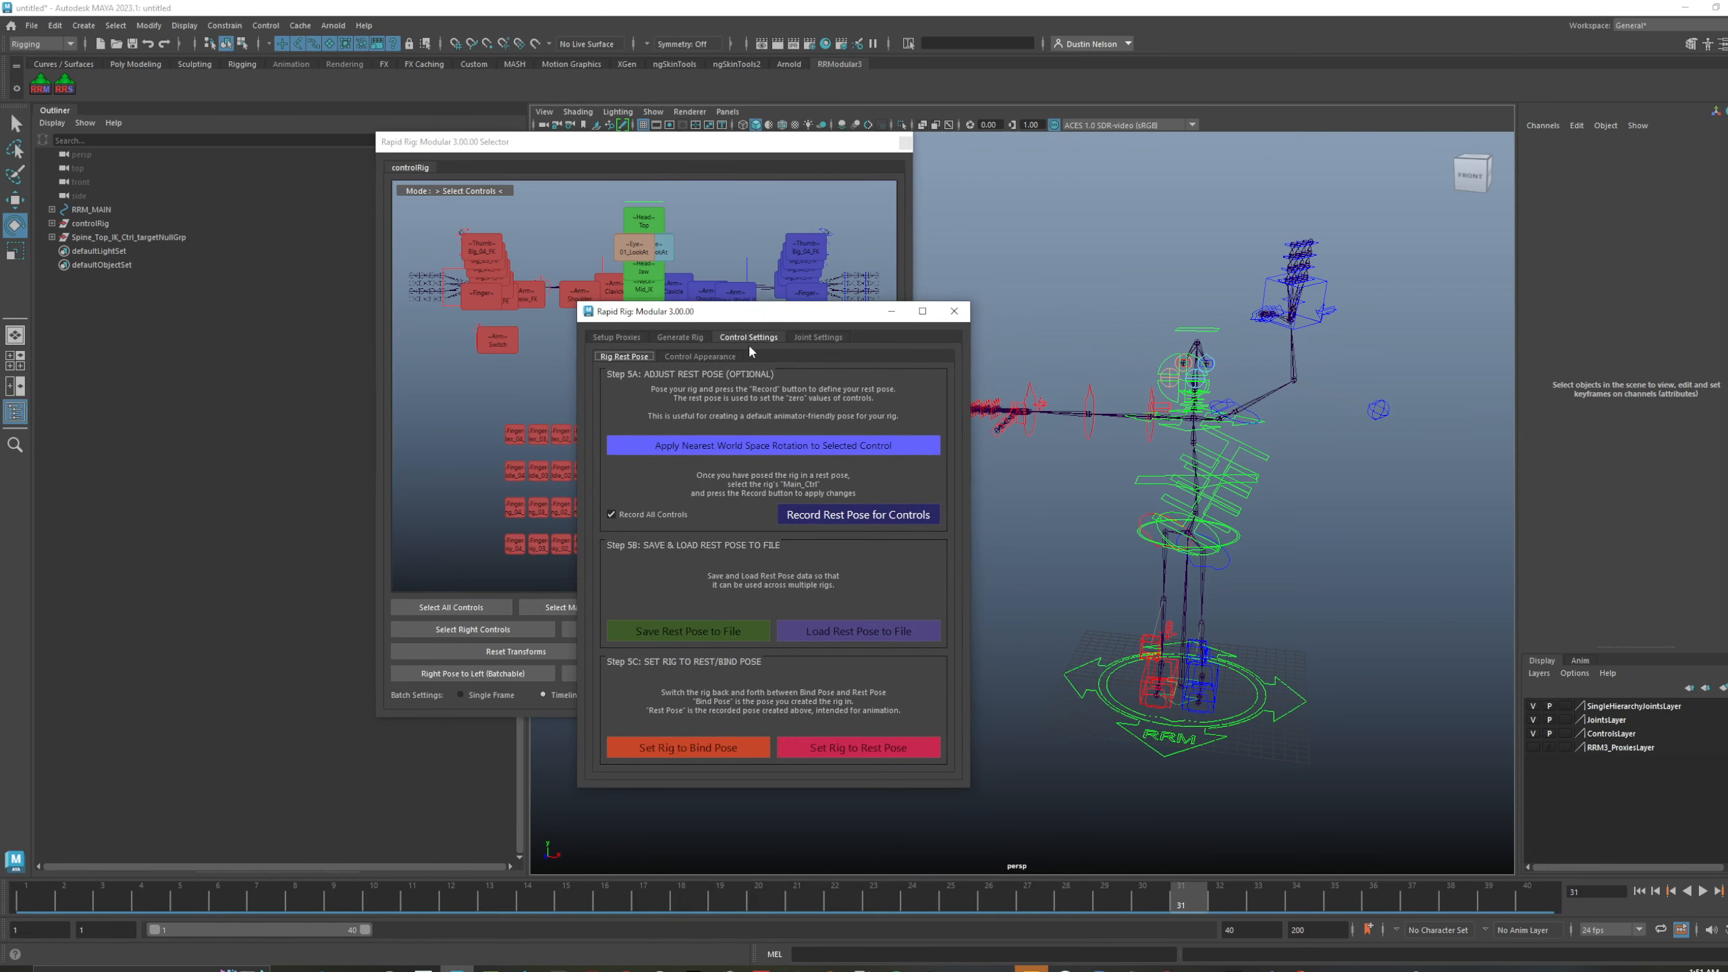
click(696, 357)
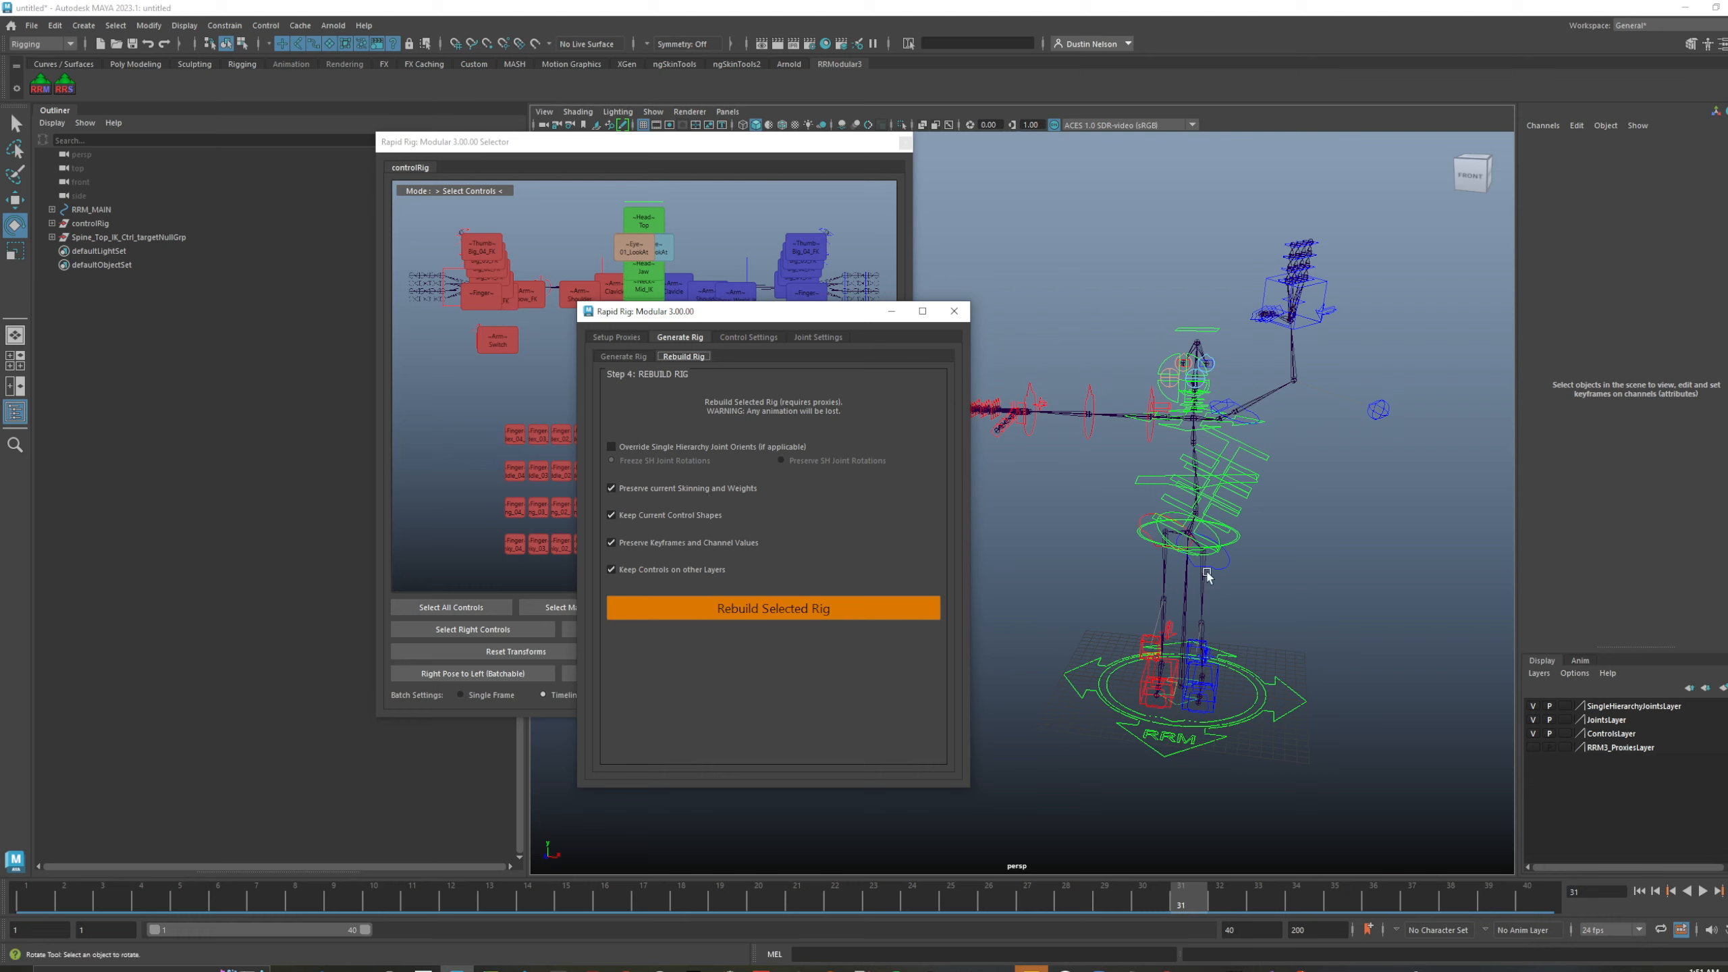
click(1304, 336)
alt+drag(1305, 336, 1150, 300)
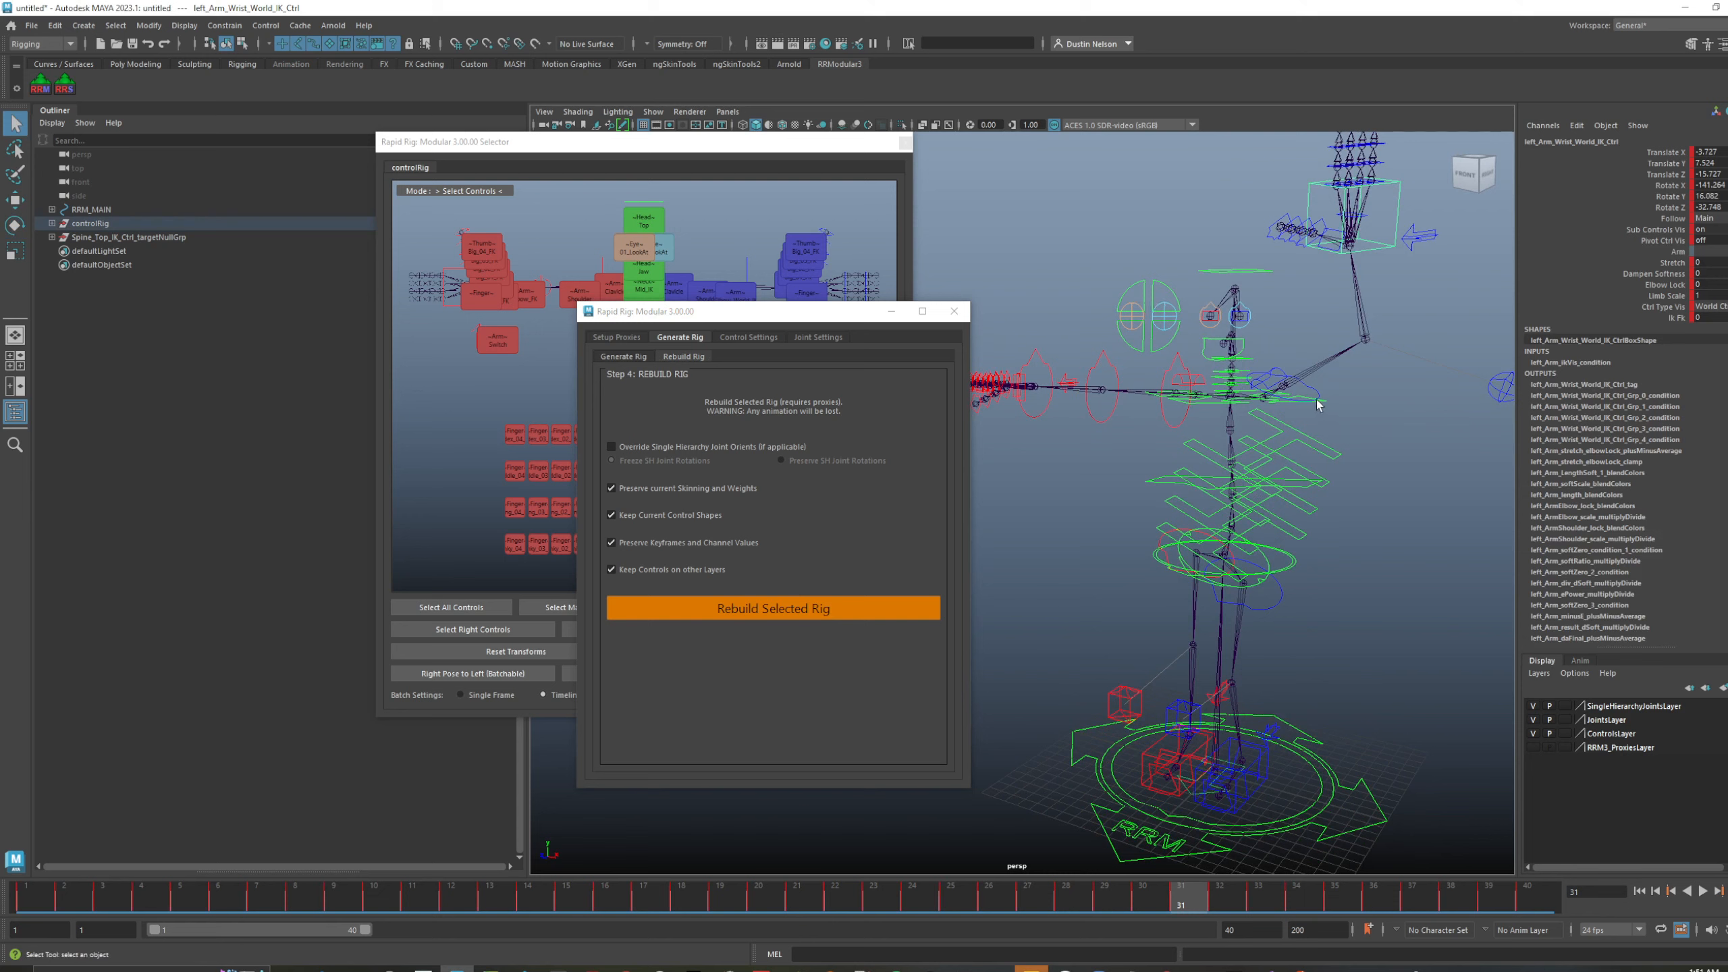
alt+right_drag(1404, 409, 1310, 435)
alt+drag(1310, 435, 1342, 442)
- Enlarge the Root control's curve to nearly twice its size by scaling its control vertices, and return to object selection
click(1247, 541)
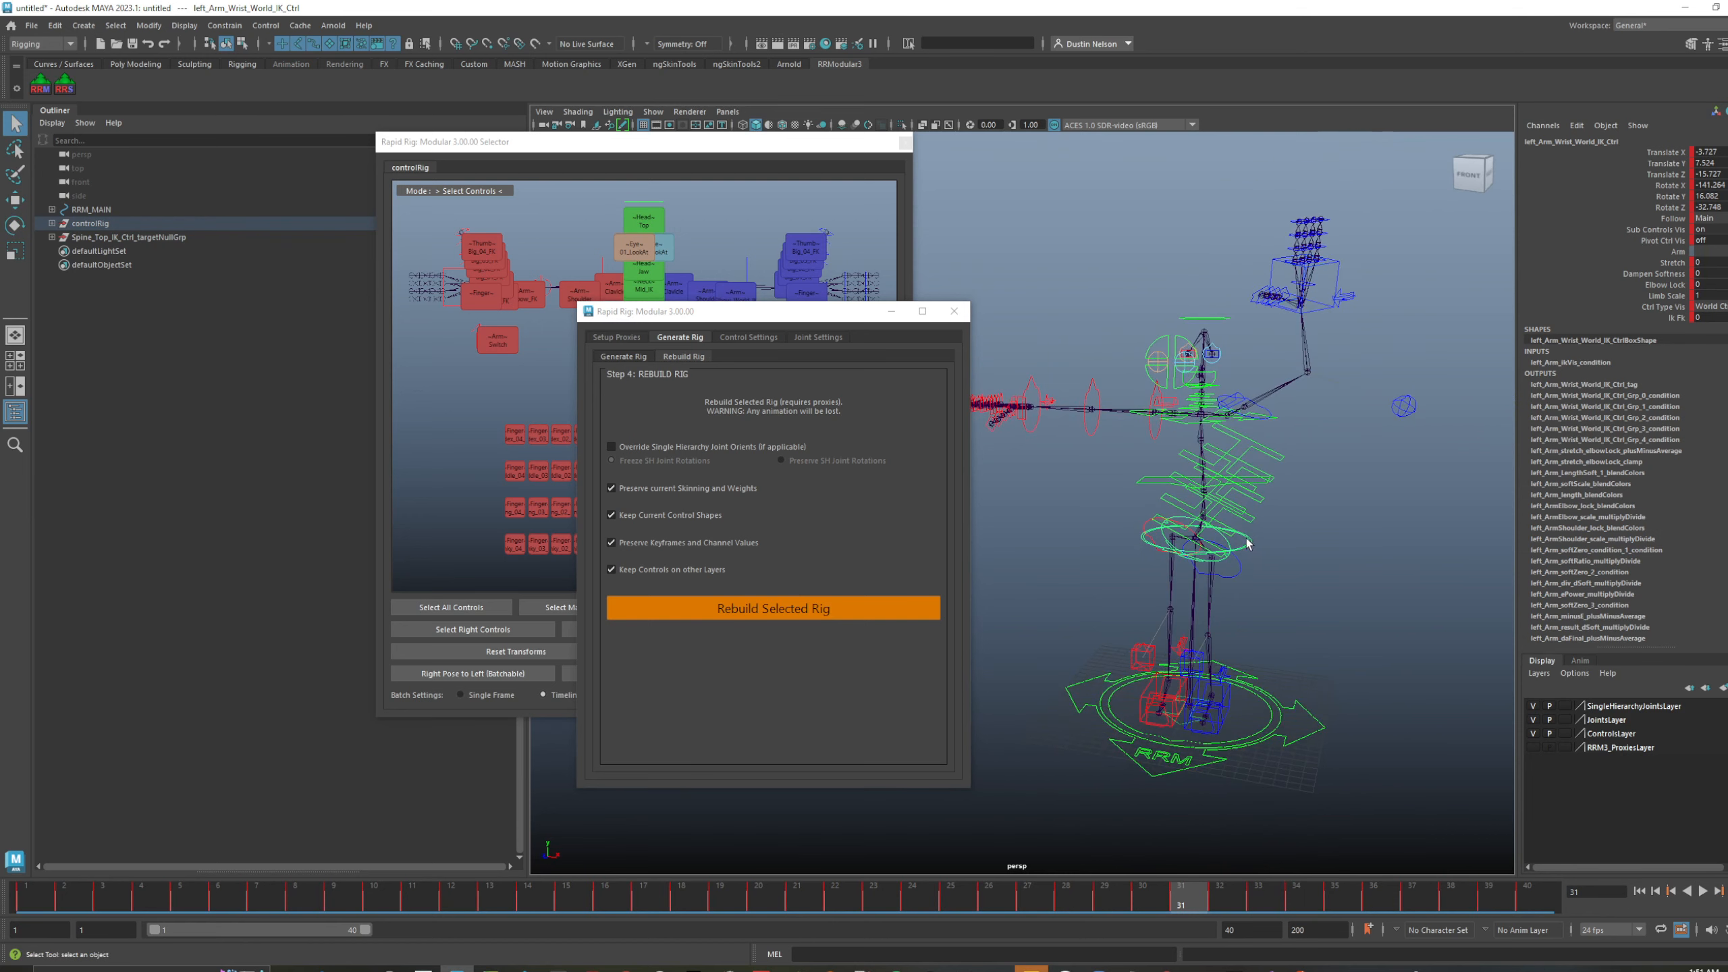
alt+right_drag(1108, 604, 1215, 591)
alt+drag(1215, 591, 1242, 590)
key(F9)
drag(1333, 481, 1048, 605)
key(r)
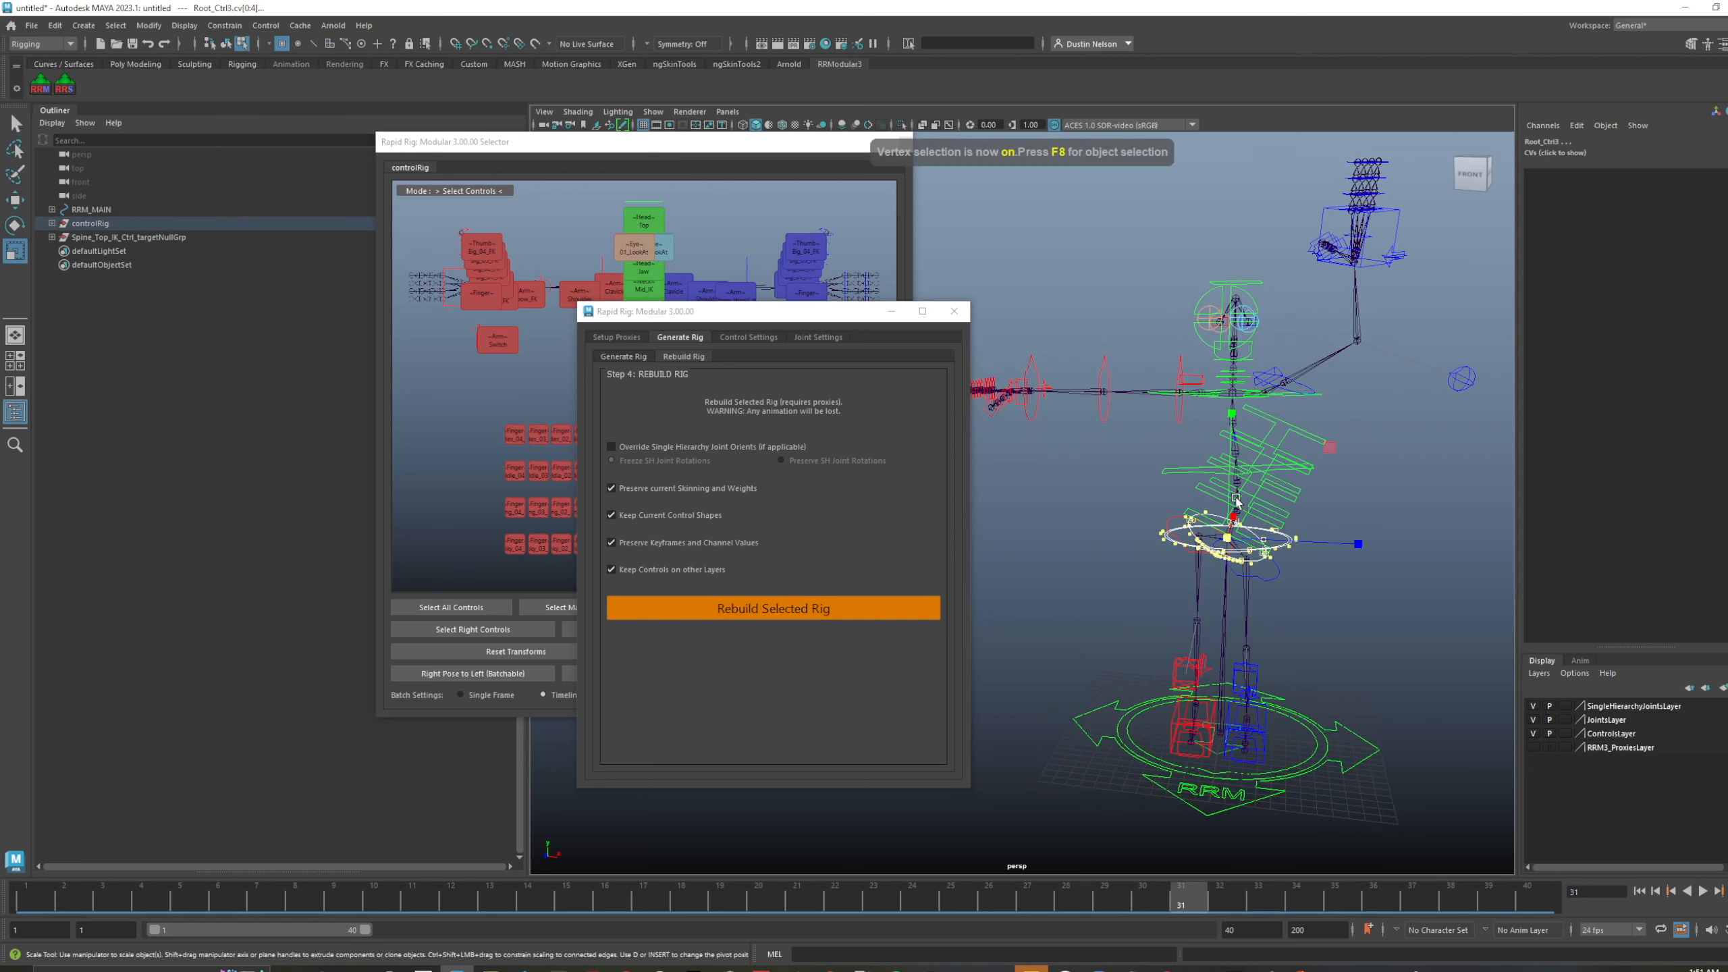
drag(1239, 536, 1321, 514)
key(F8)
click(1373, 465)
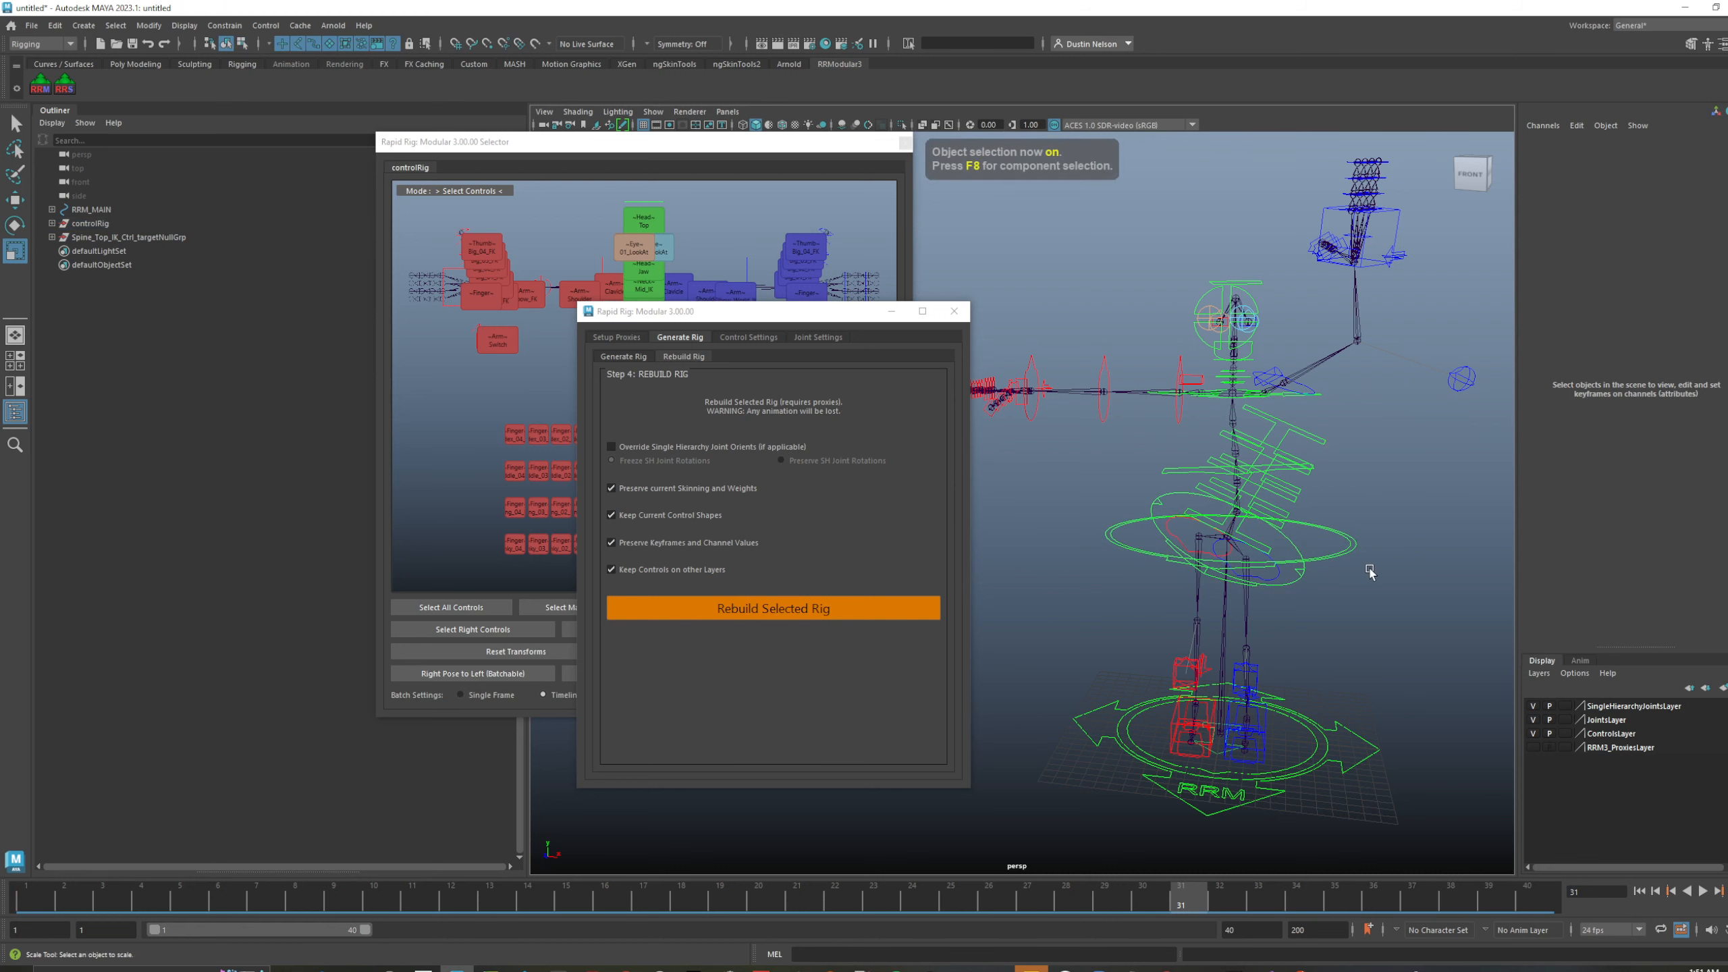
- Assign the Spine_01_FK control to a new display layer and deselect it
alt+right_drag(1366, 566, 1312, 572)
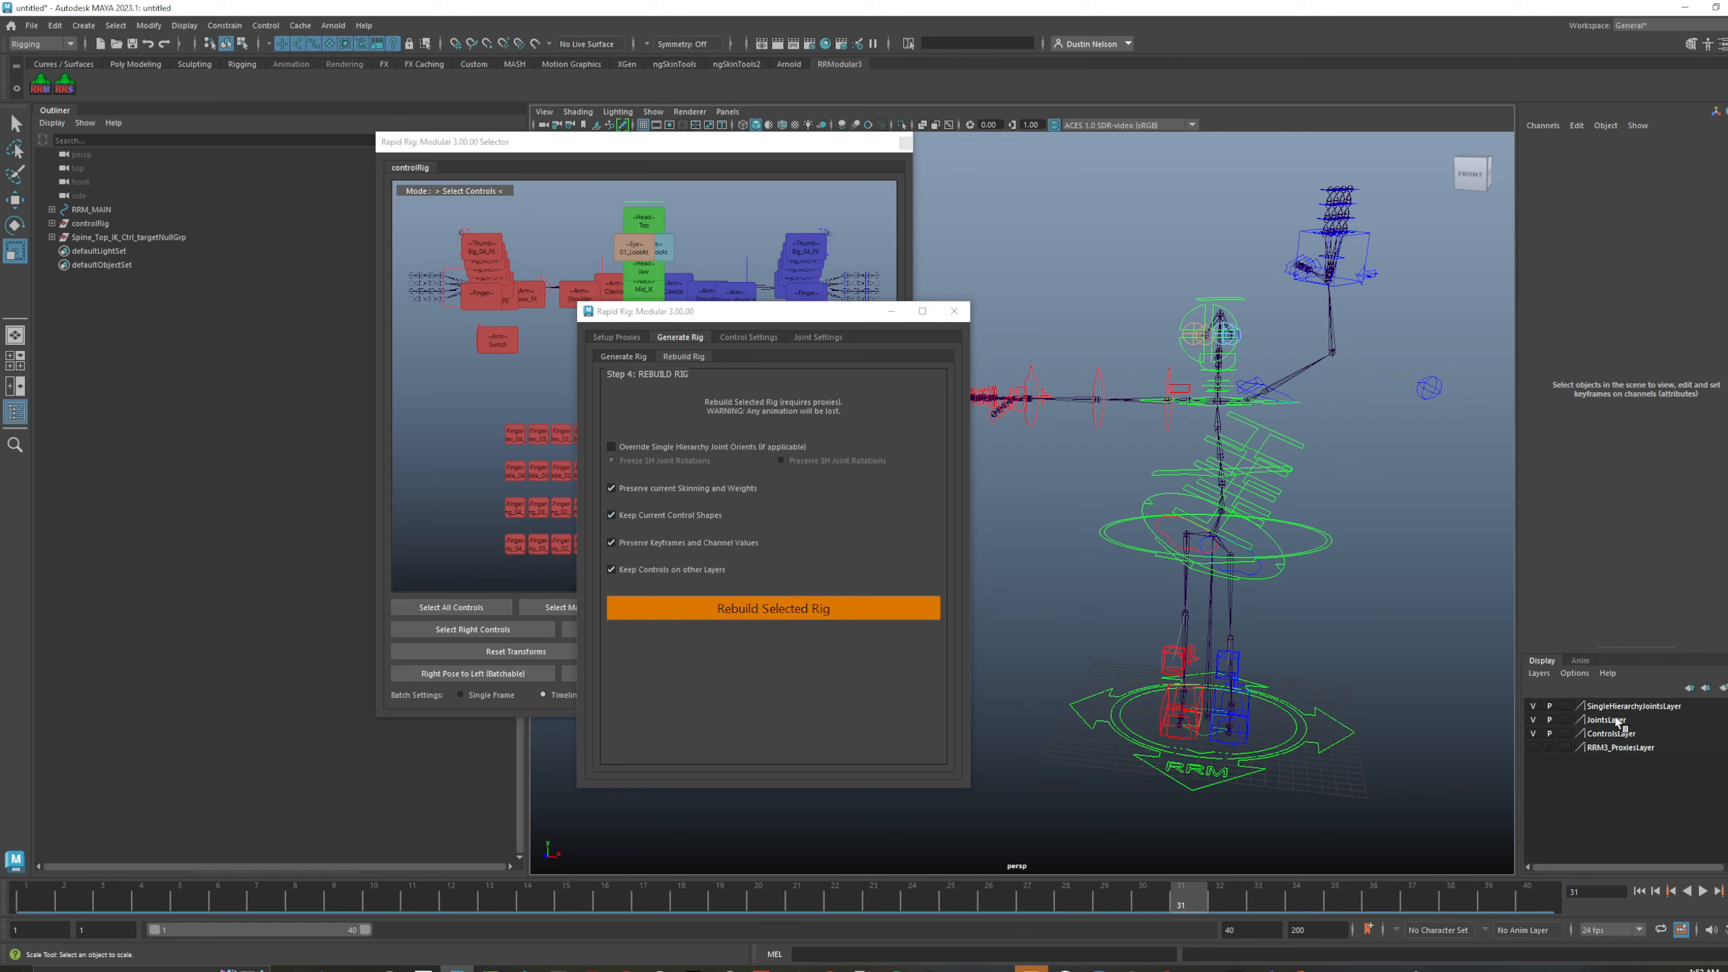
click(1249, 512)
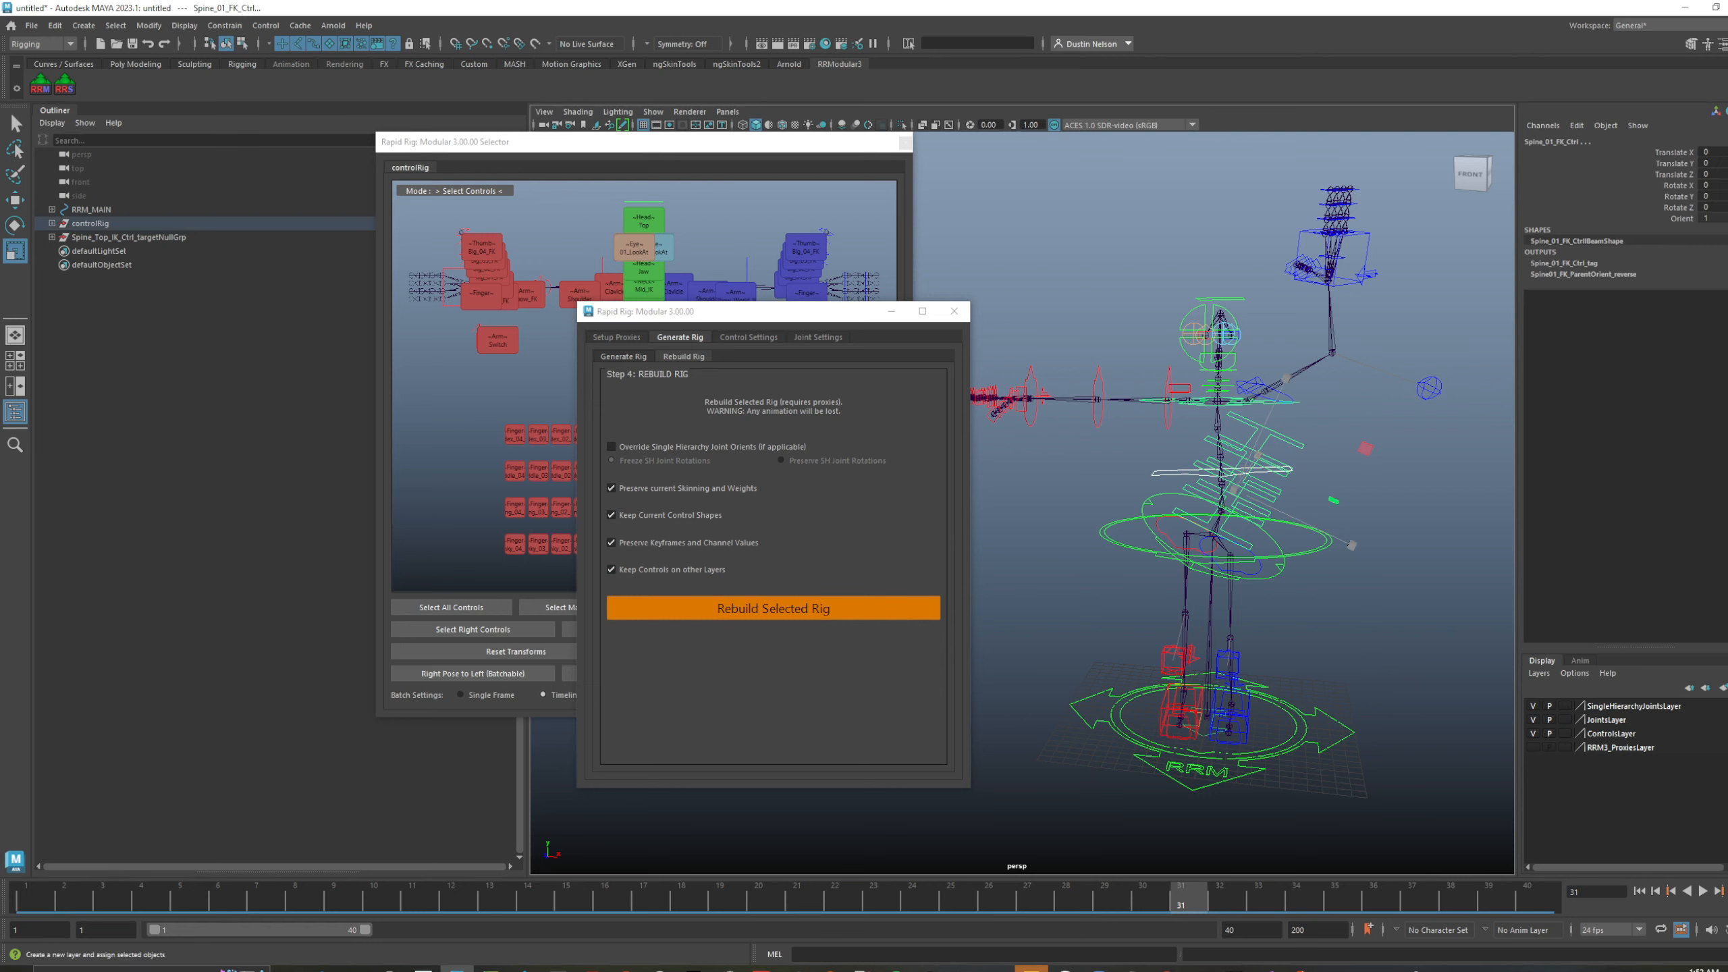
click(1723, 688)
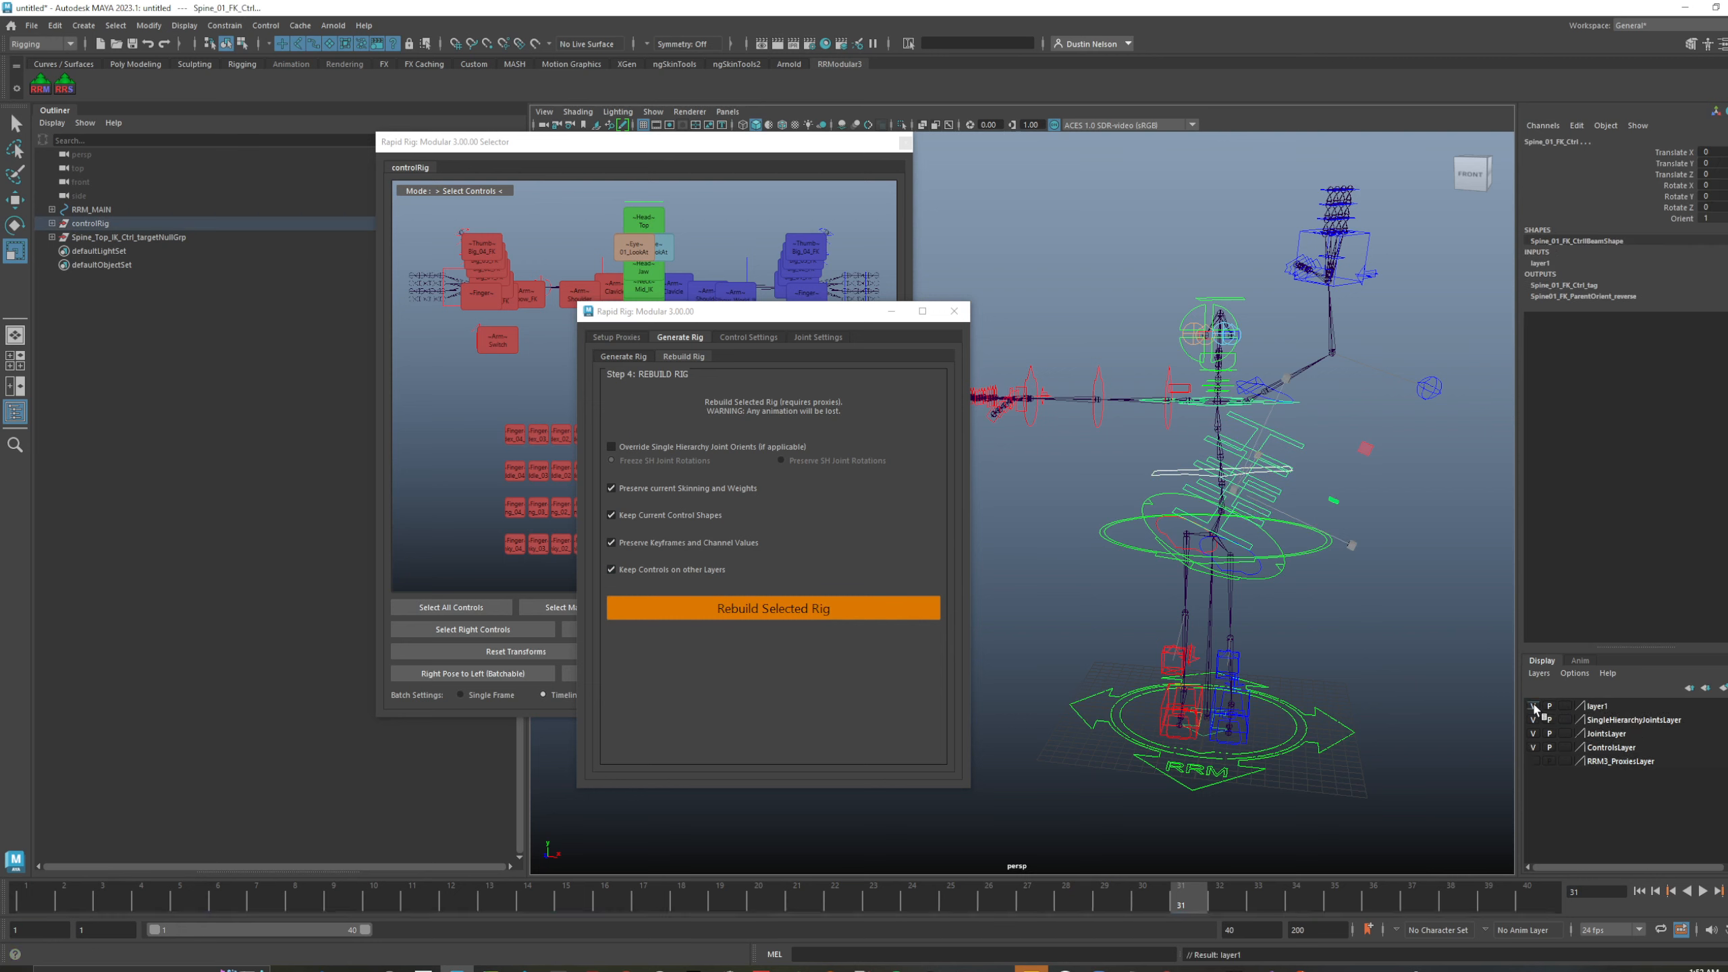
click(1427, 568)
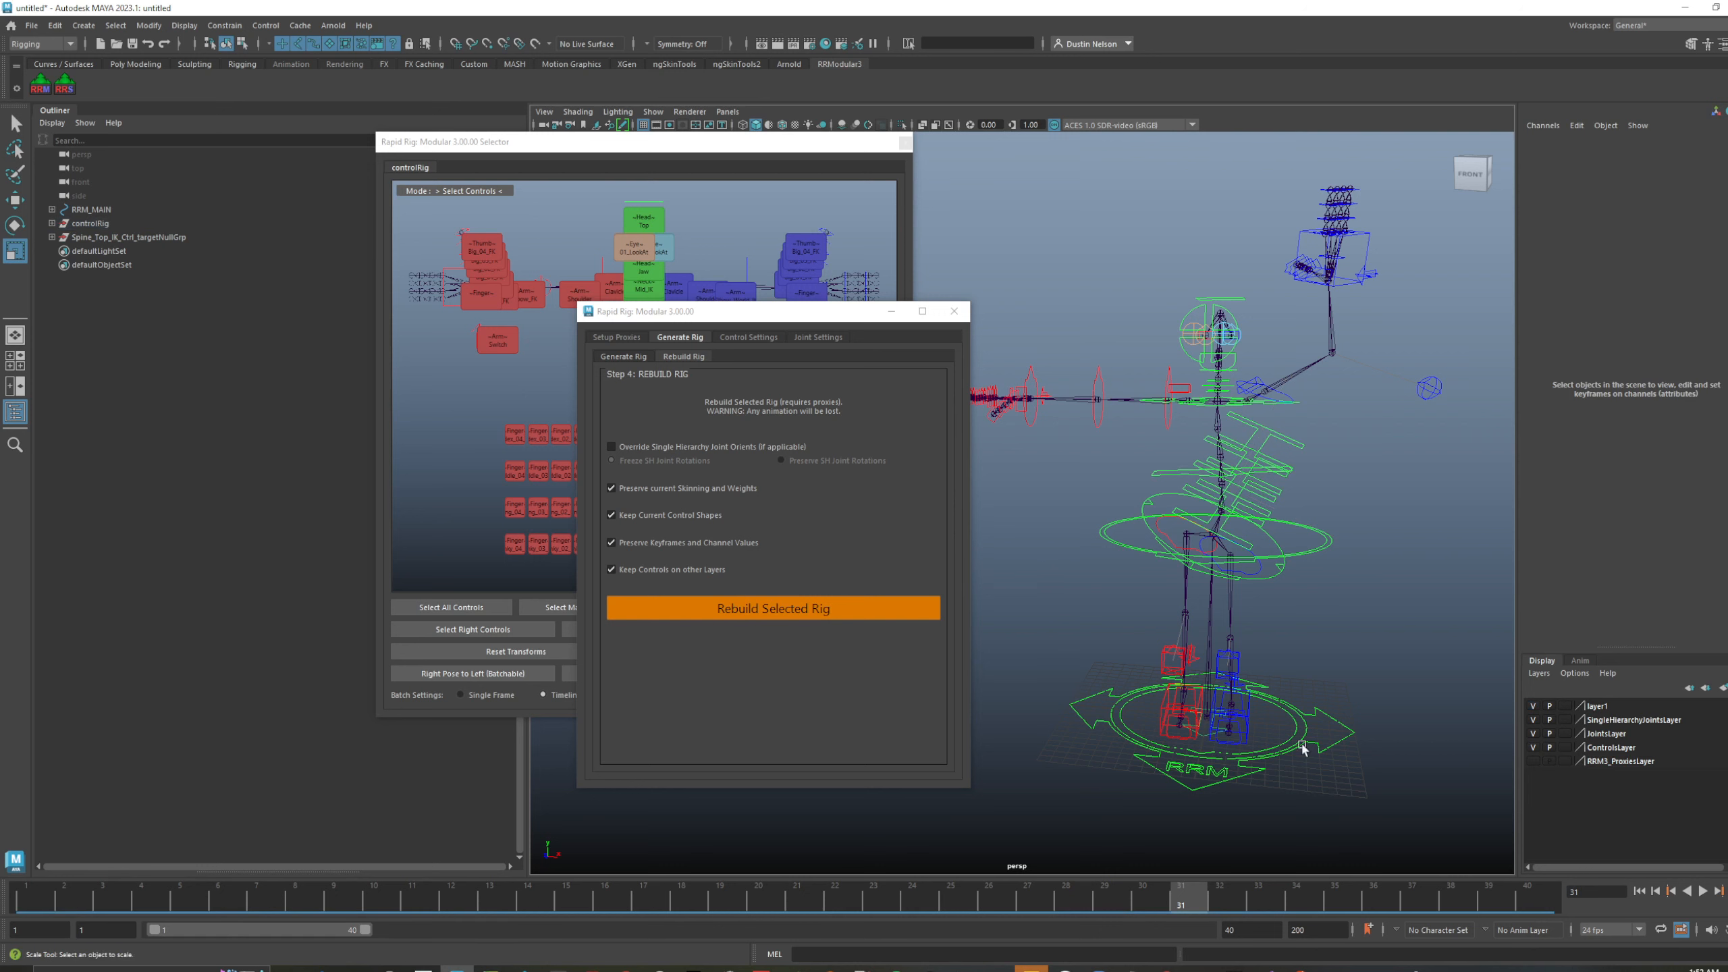
- Rebuild the rig from its Main control, preserving skinning and weights, control shapes, keyframes and channel values, and layer assignments
click(1348, 725)
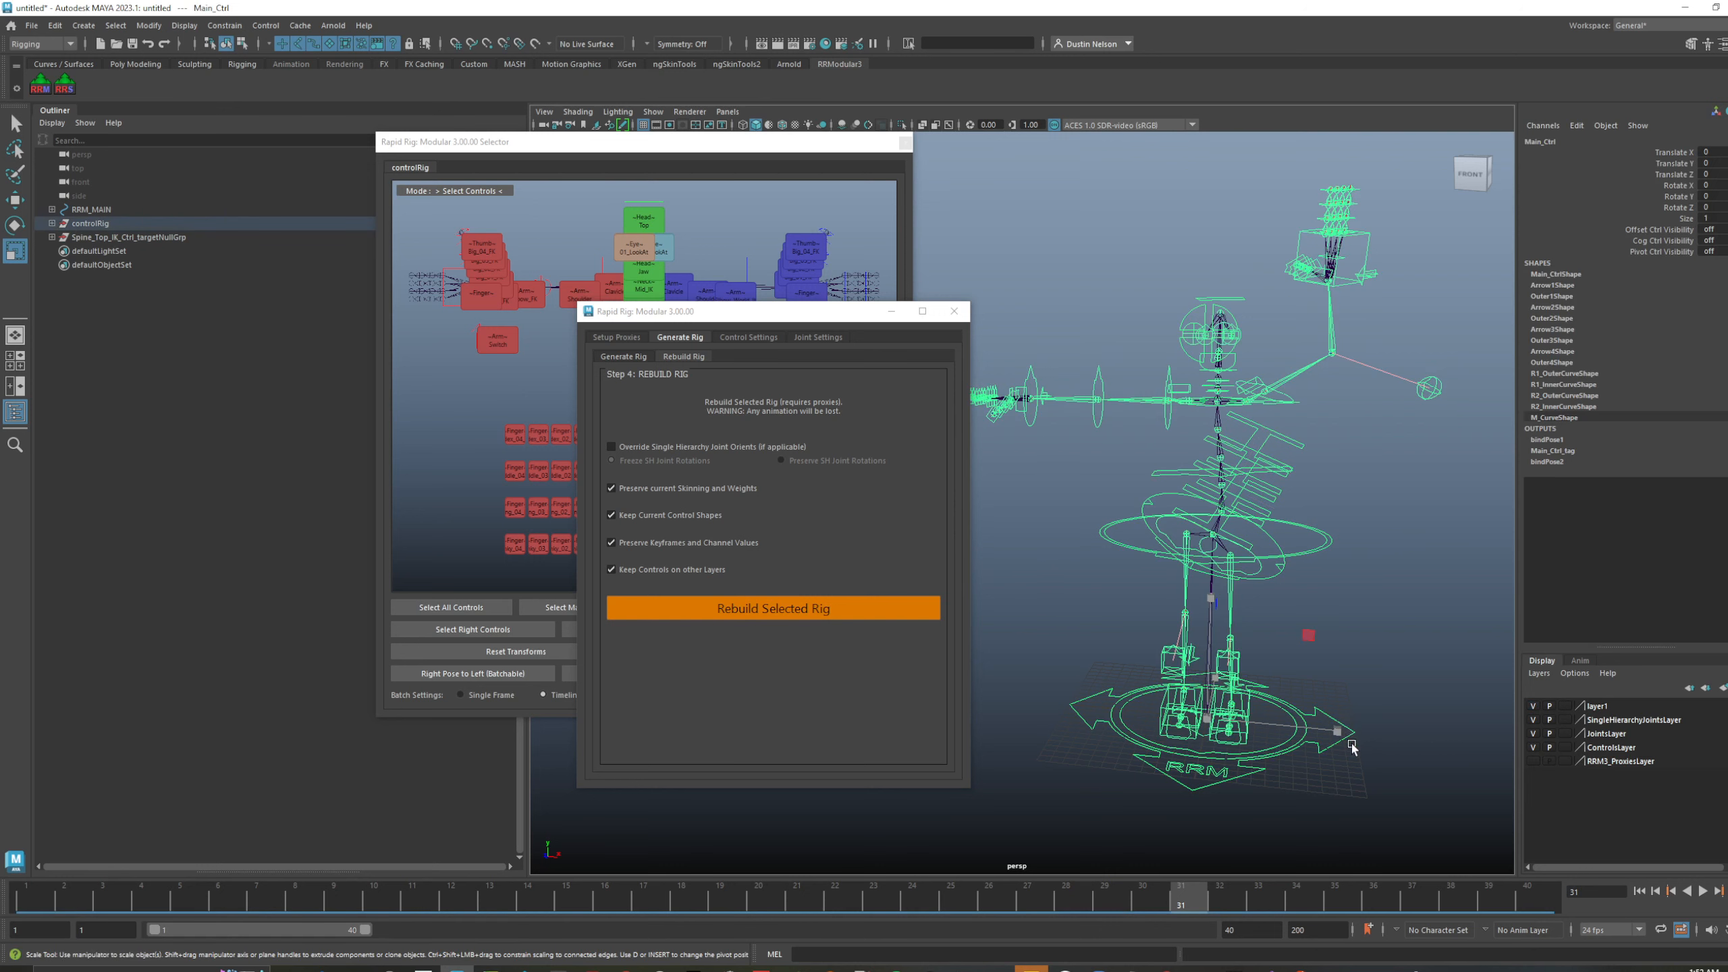
click(812, 611)
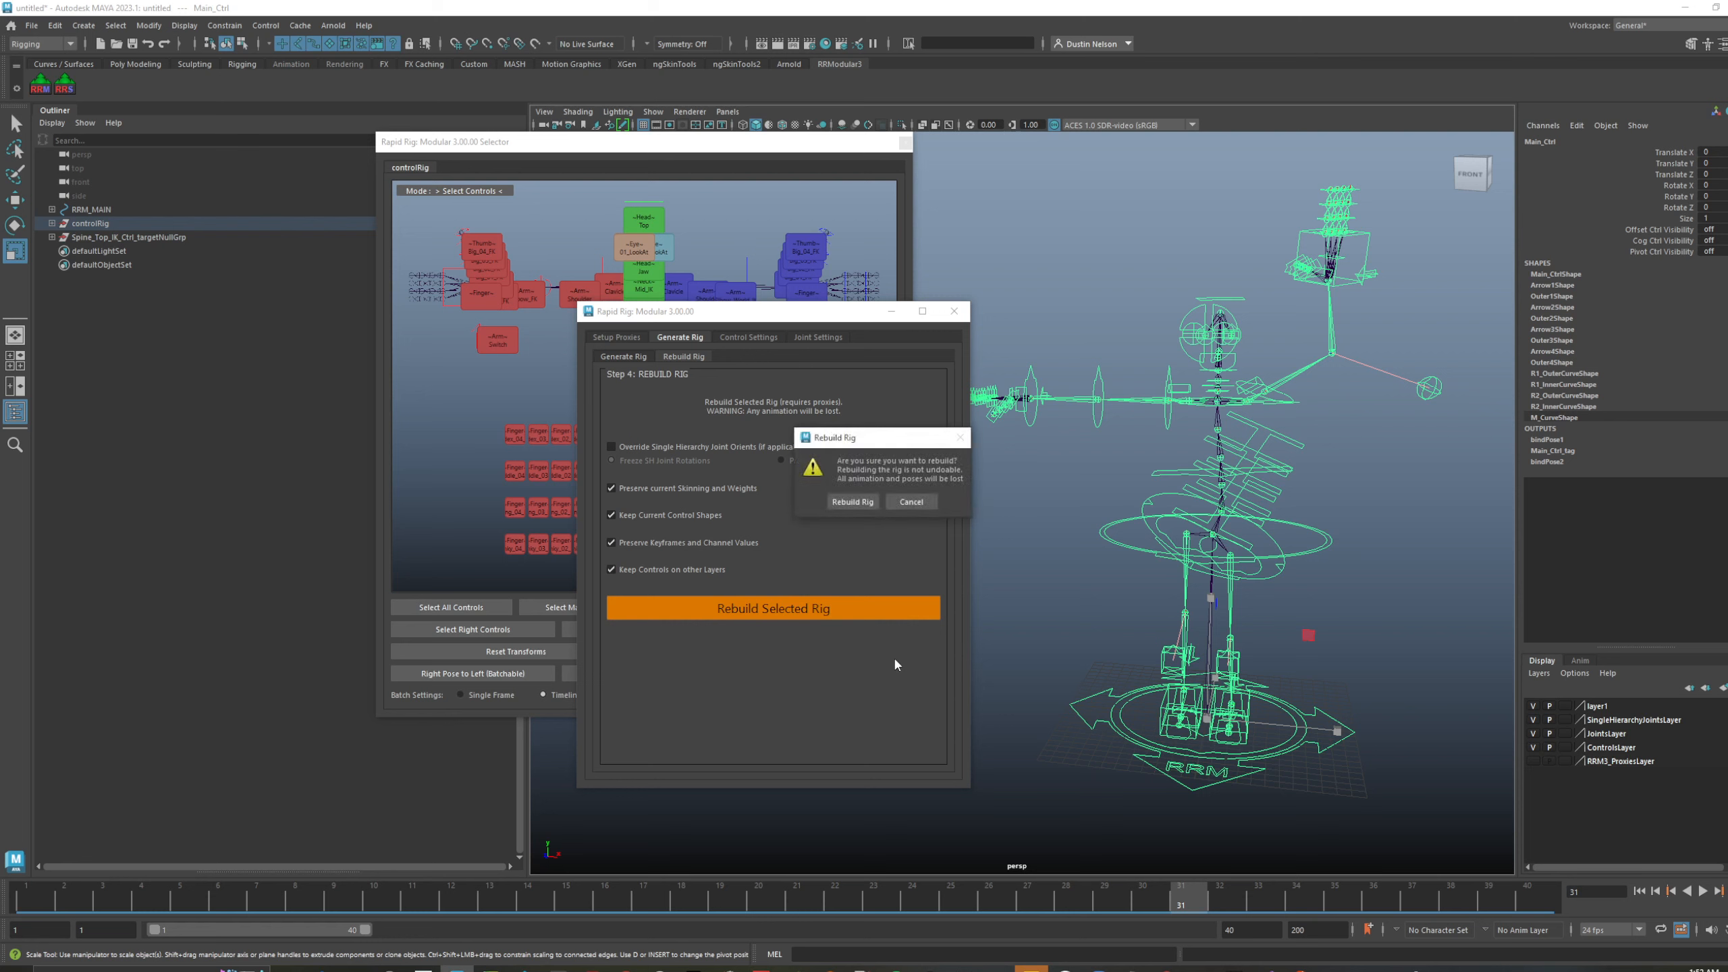
click(854, 501)
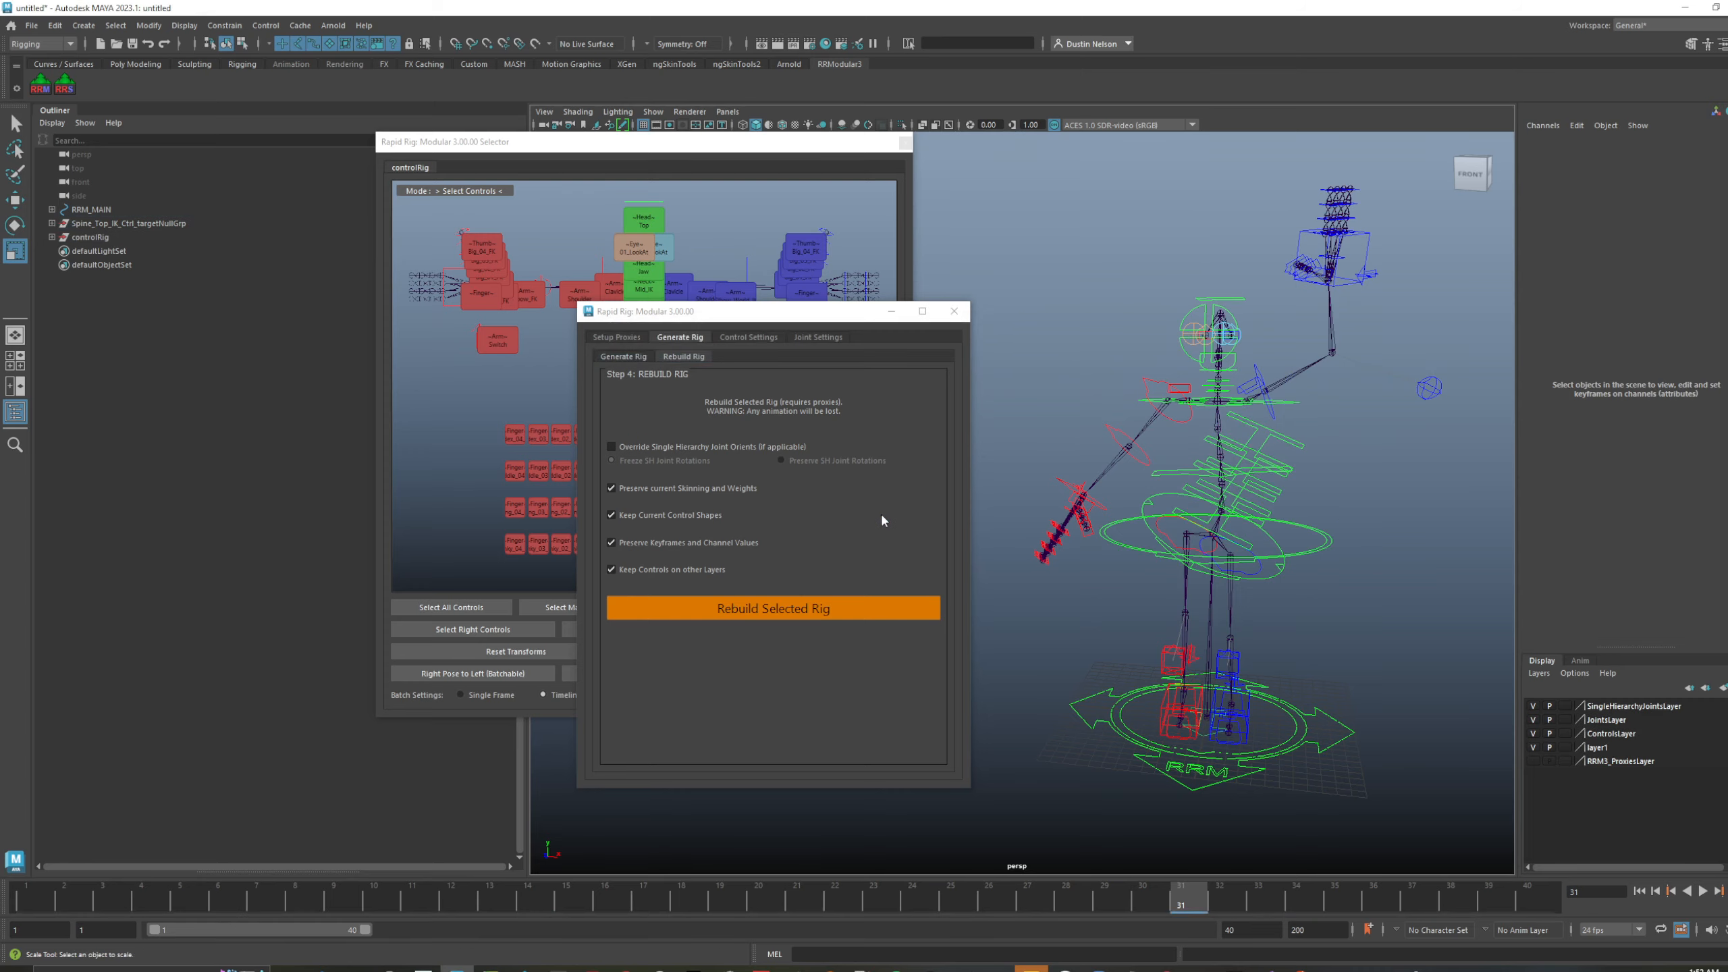
- Play back the rebuilt rig's animation, and toggle layer1's visibility off and on to check what the rebuild preserved
key(alt+v)
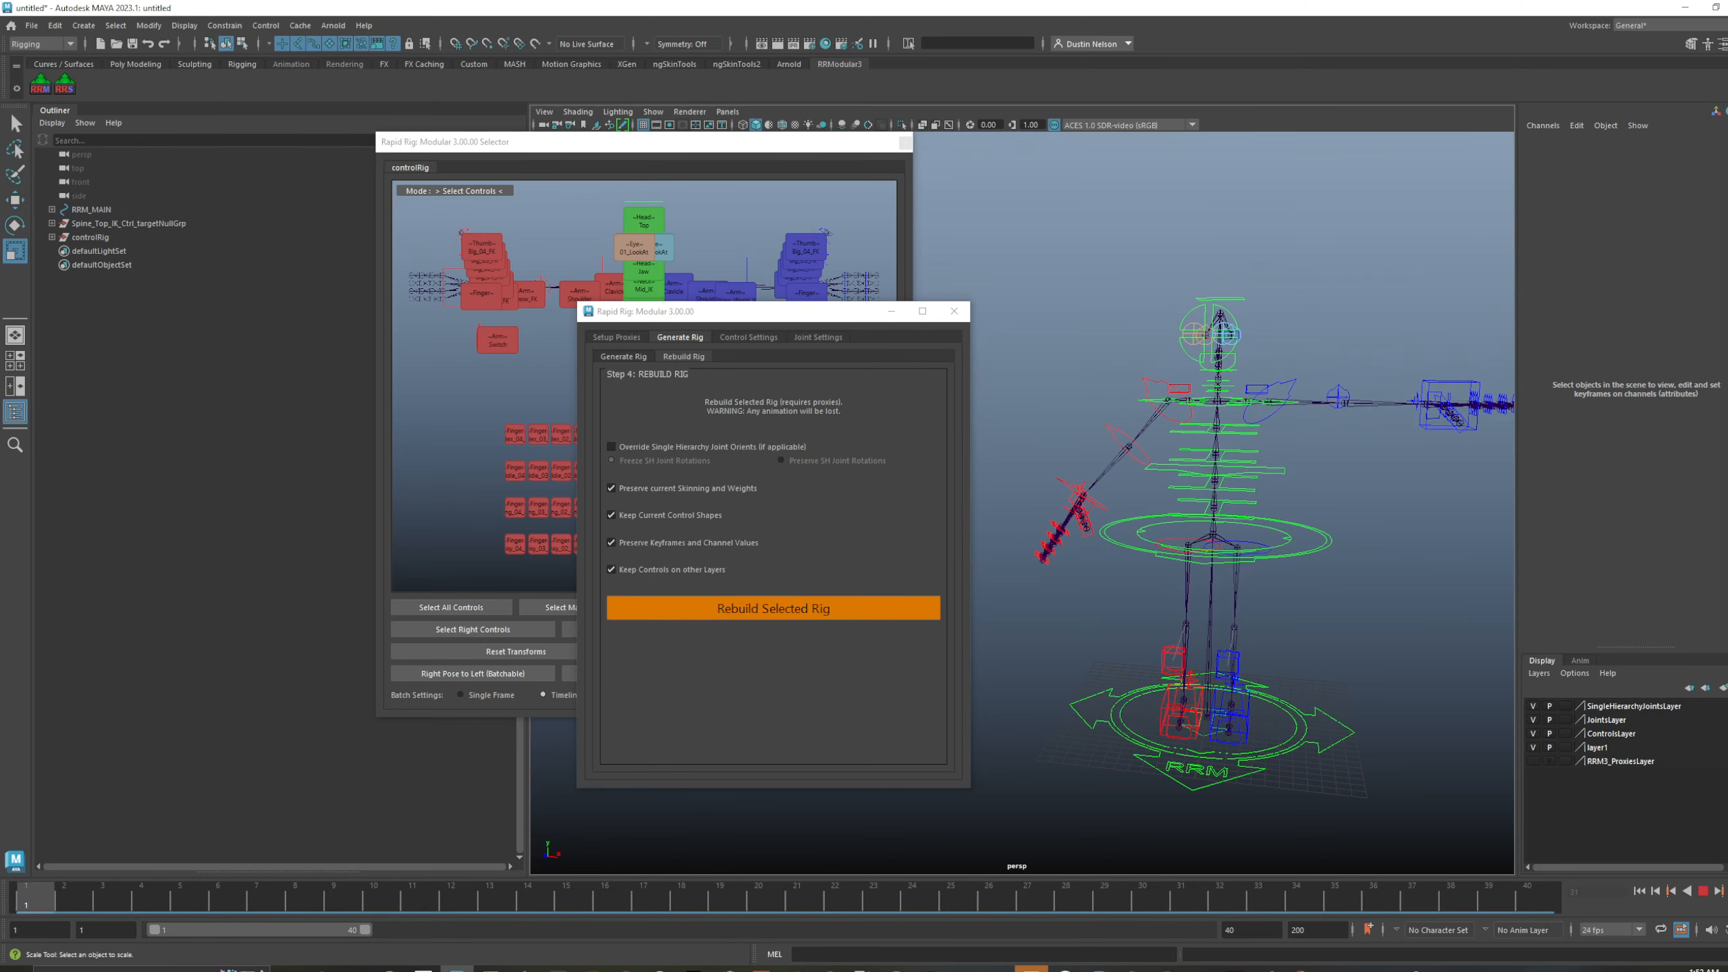
key(alt+v)
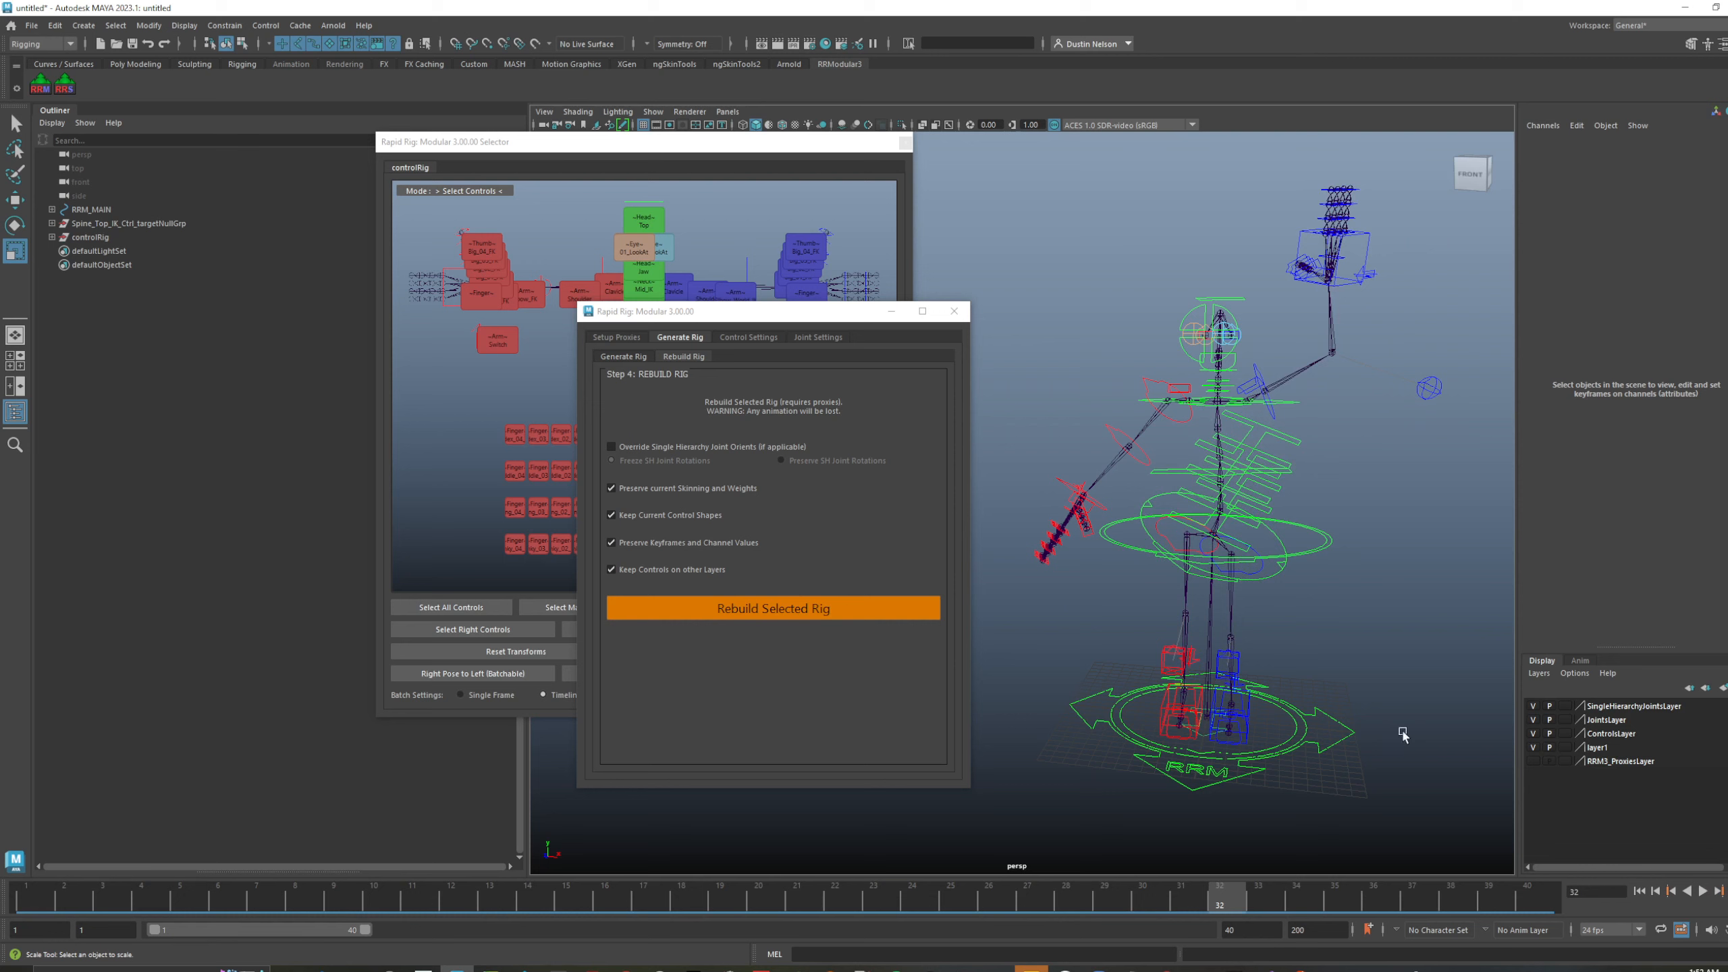
click(1533, 747)
click(1533, 747)
- Reset the transforms and rig channels of the whole rig at frame 32
click(492, 651)
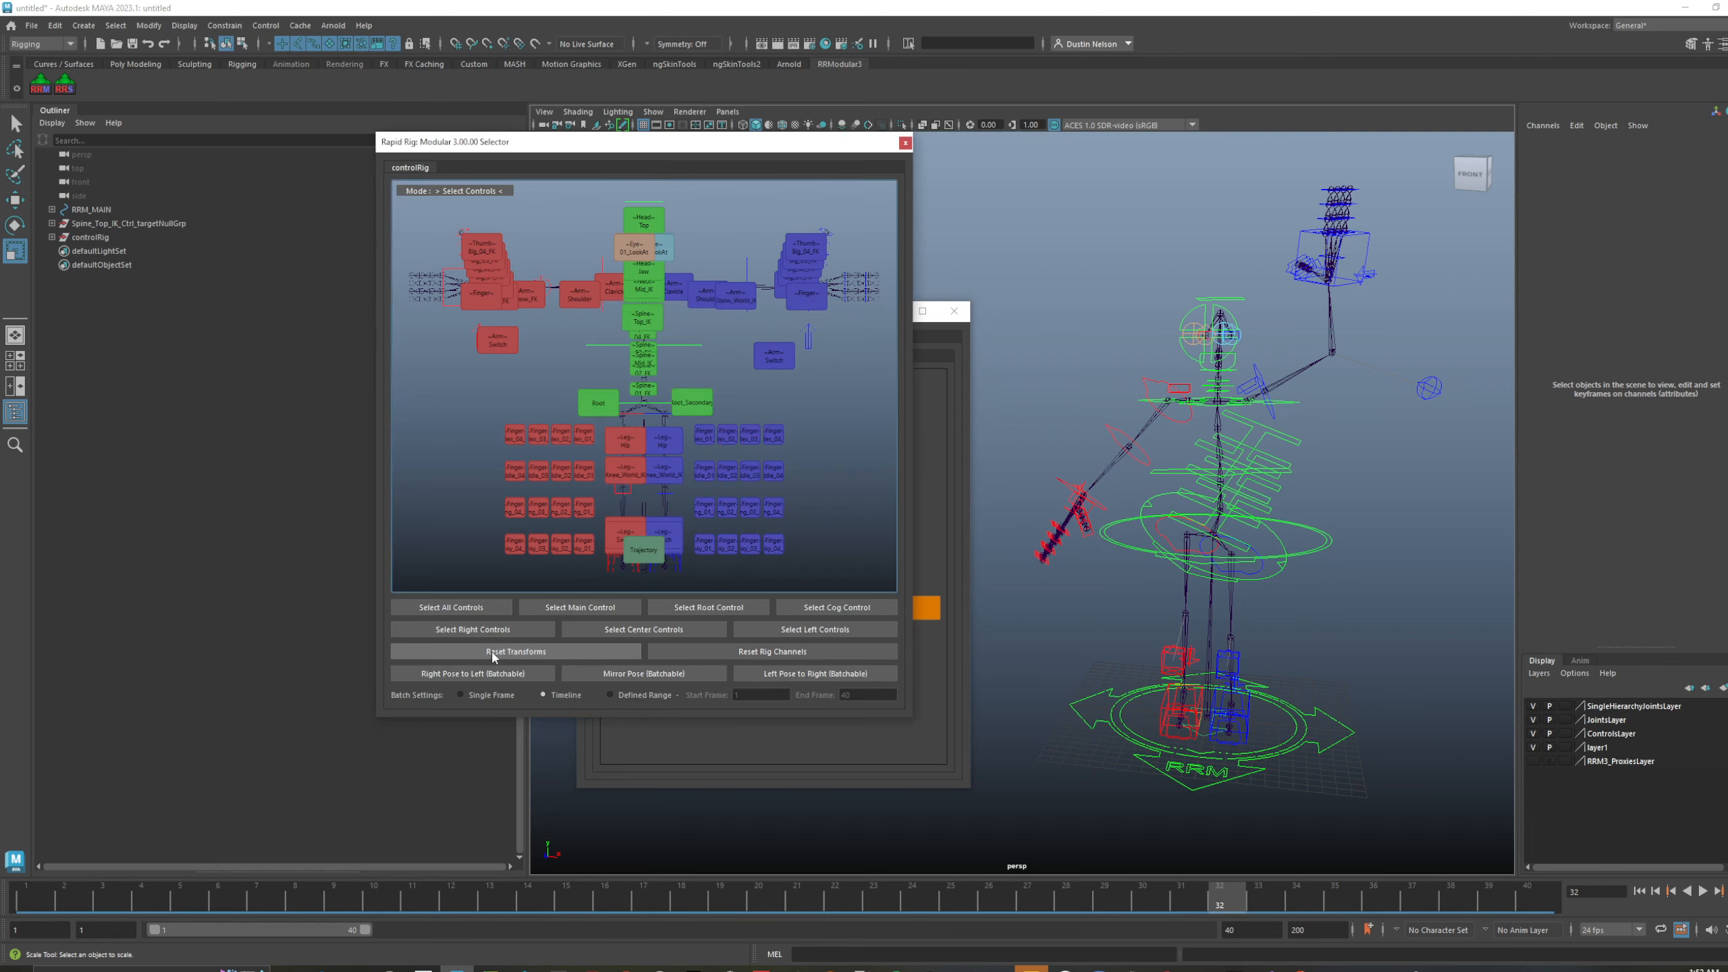
click(770, 655)
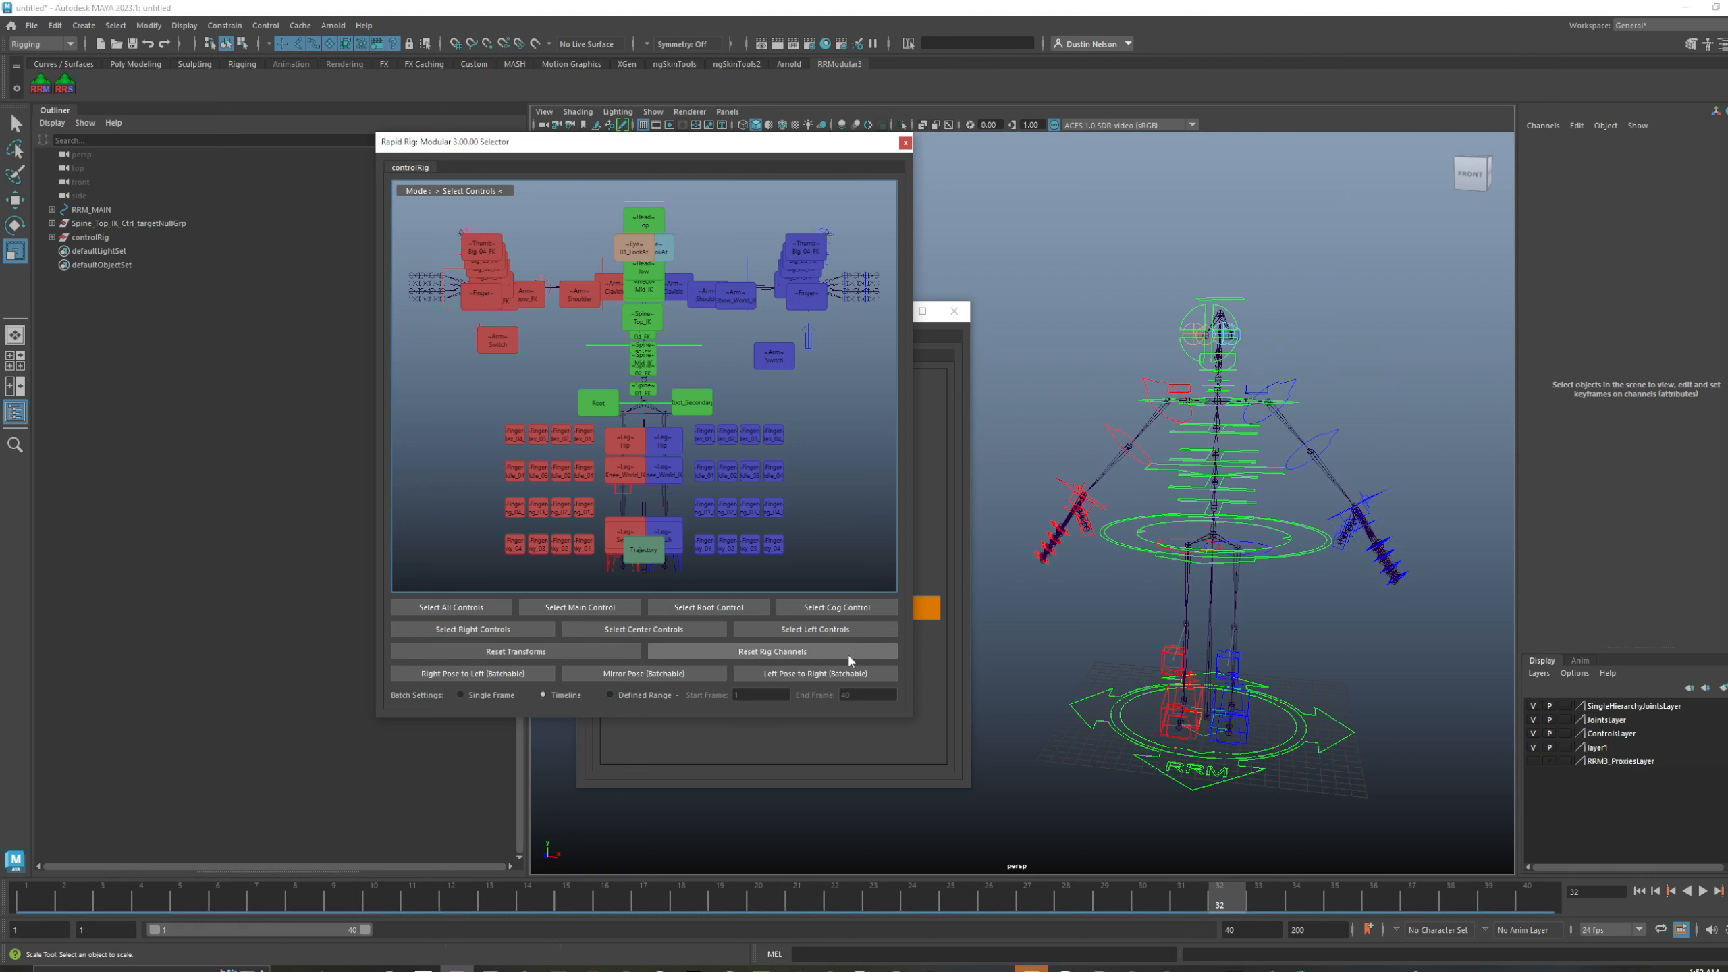
- Open the rig rest pose settings and switch the rig into its T-pose from the Main control
click(946, 351)
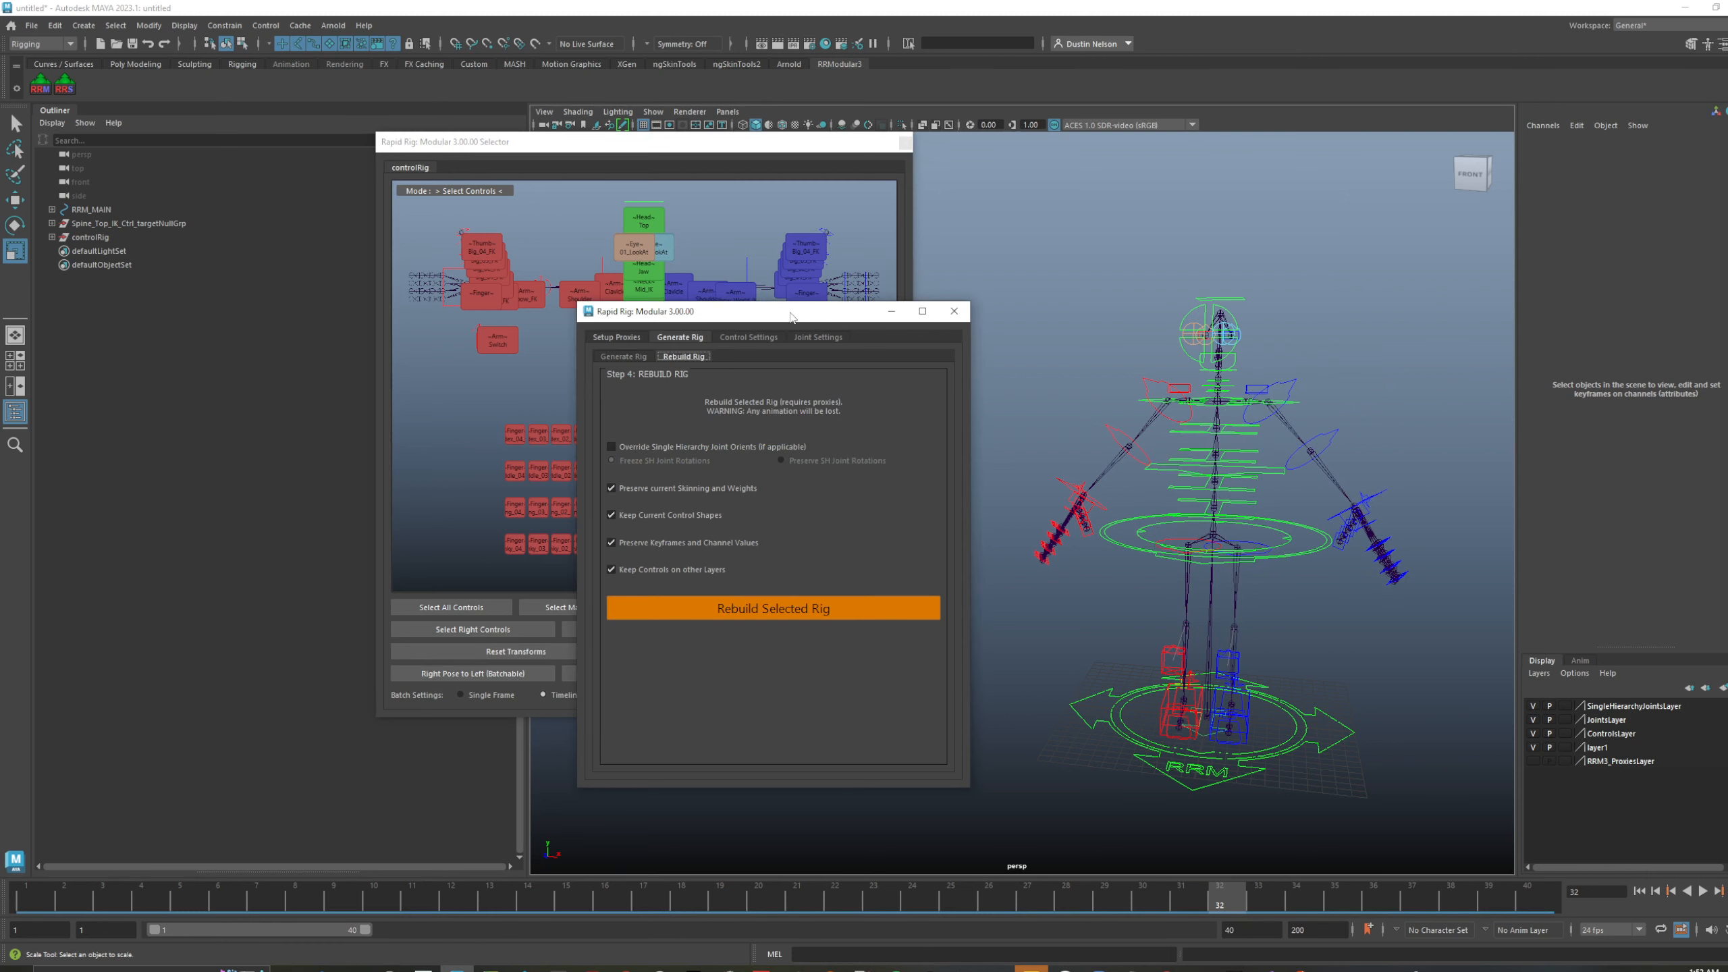
click(625, 338)
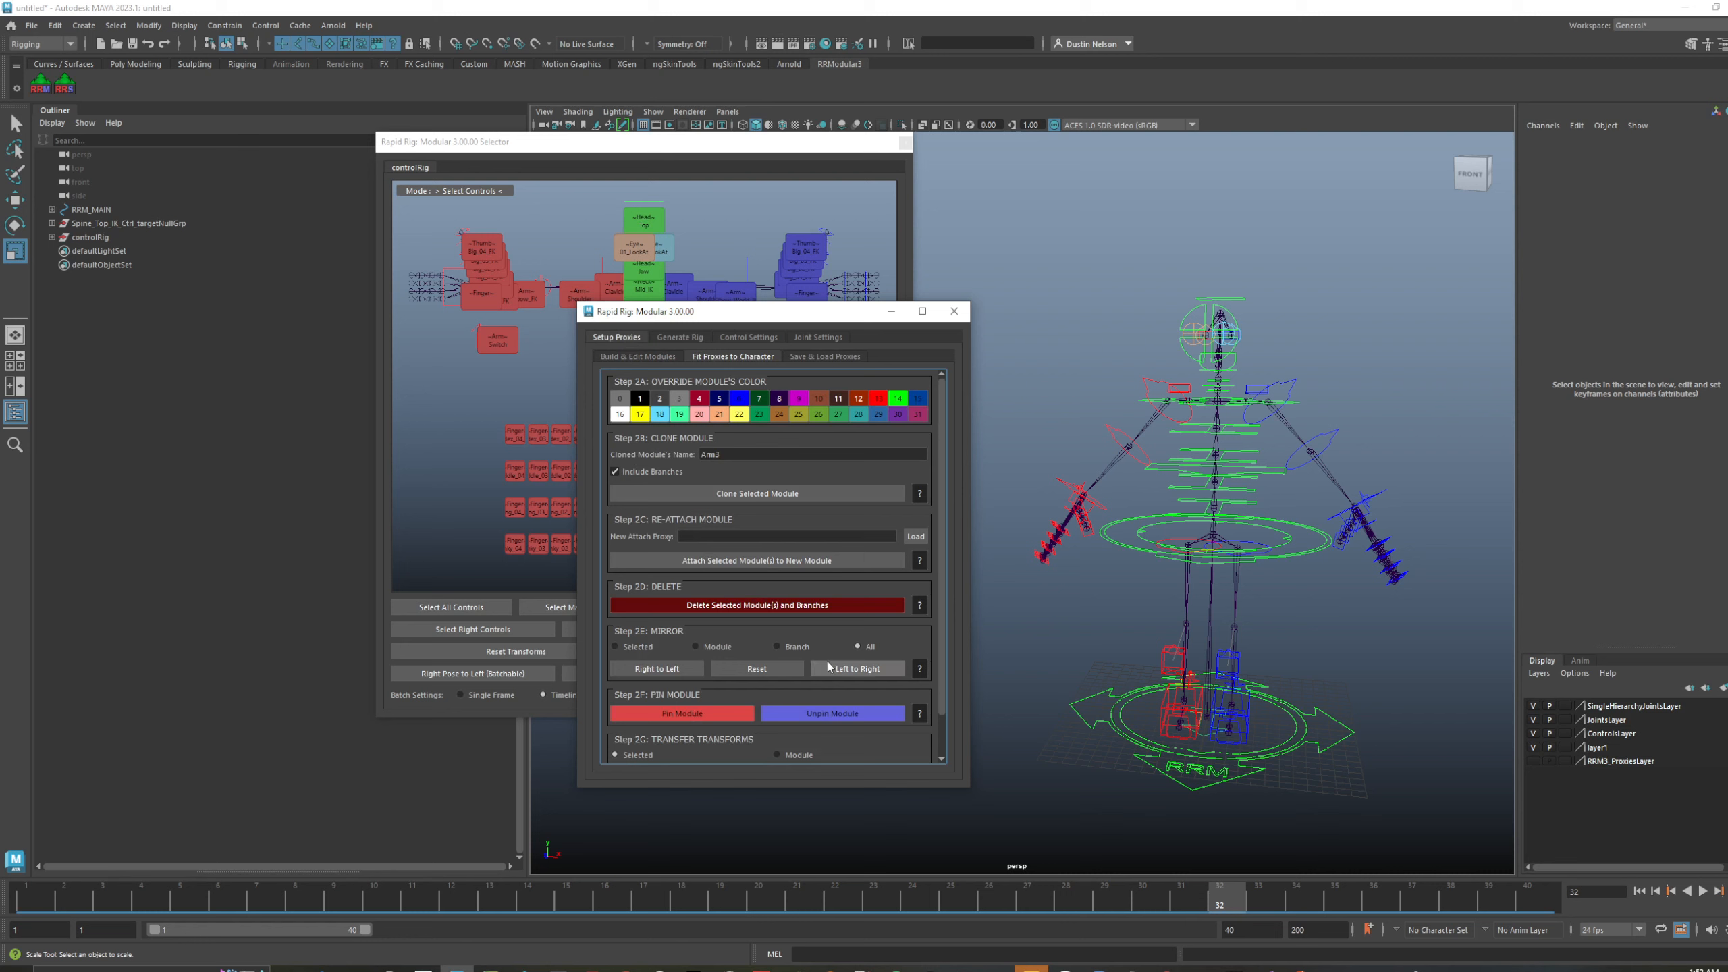
click(737, 342)
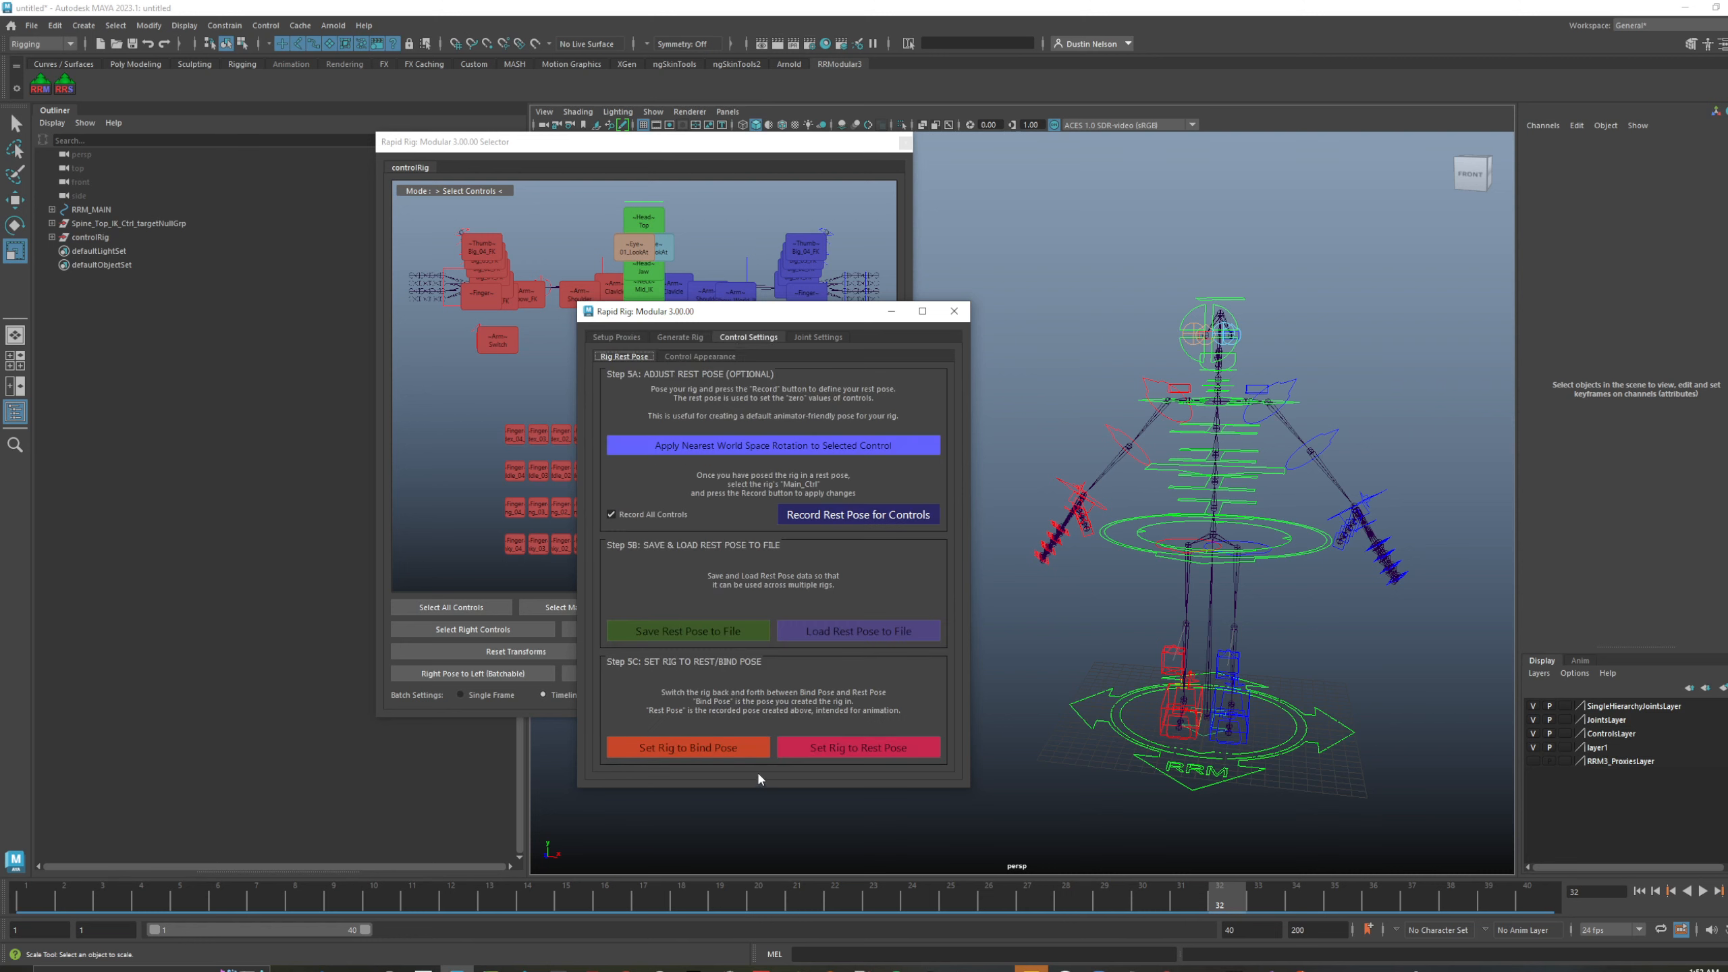
click(1343, 718)
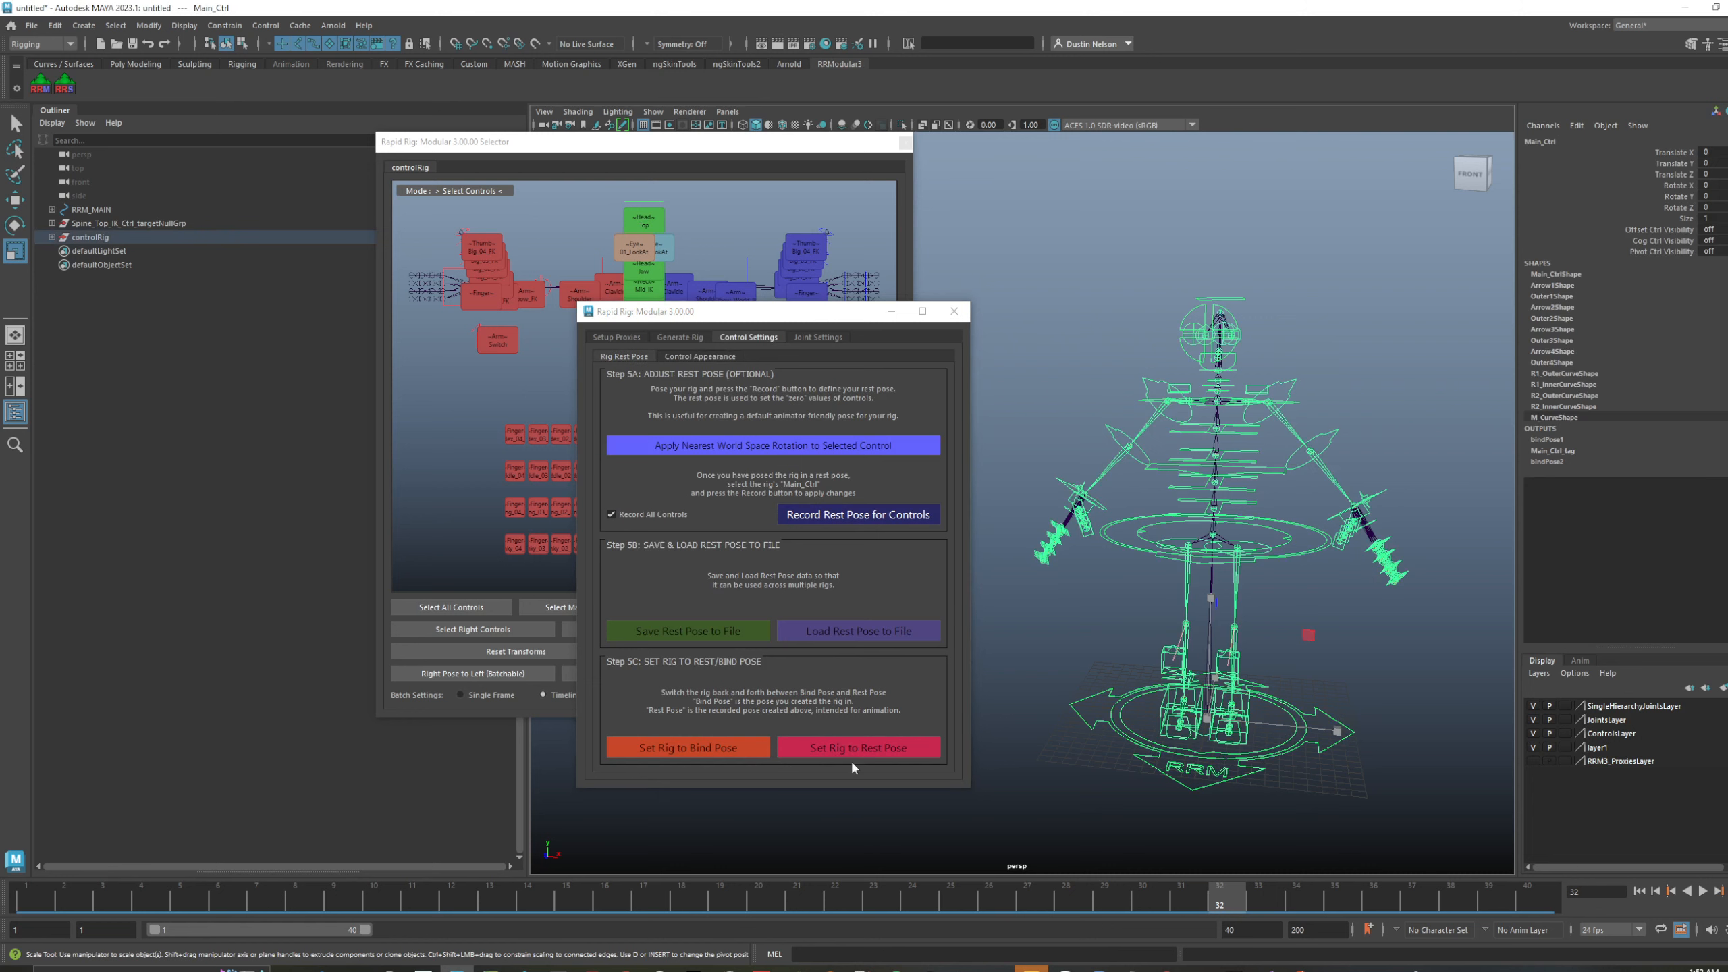
click(831, 747)
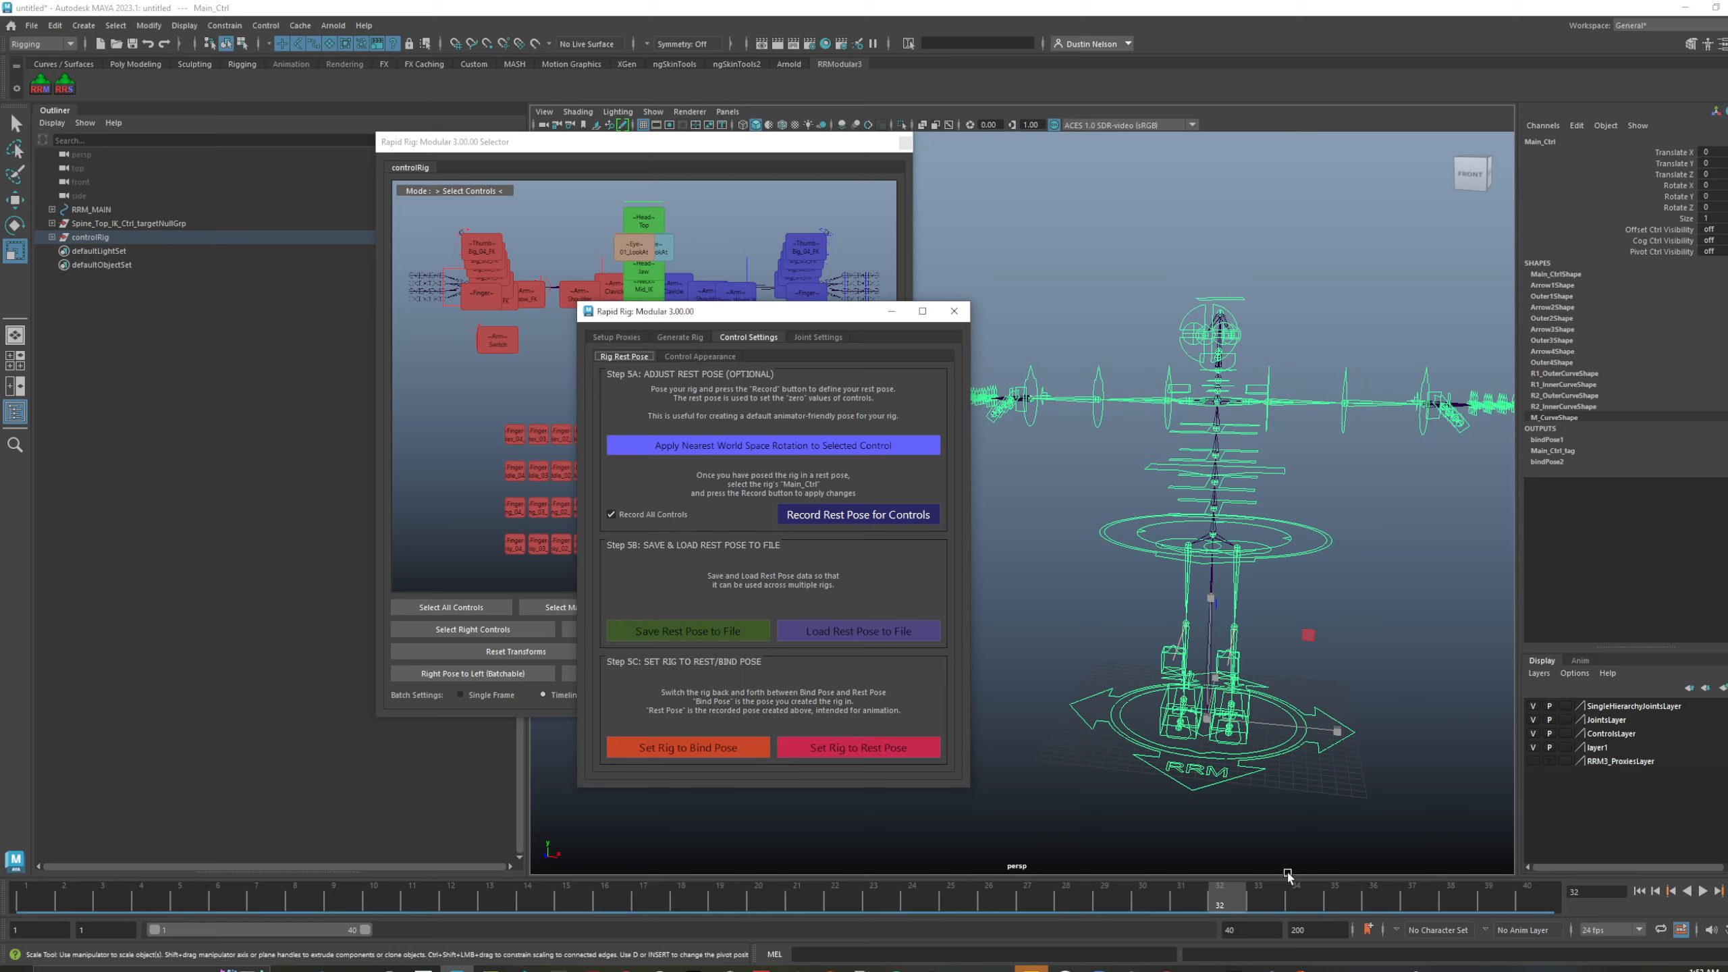
- Scrub the timeline to frame 17 to check the pose on the animated rig, and undo the pose change
drag(1368, 907, 870, 868)
click(1431, 603)
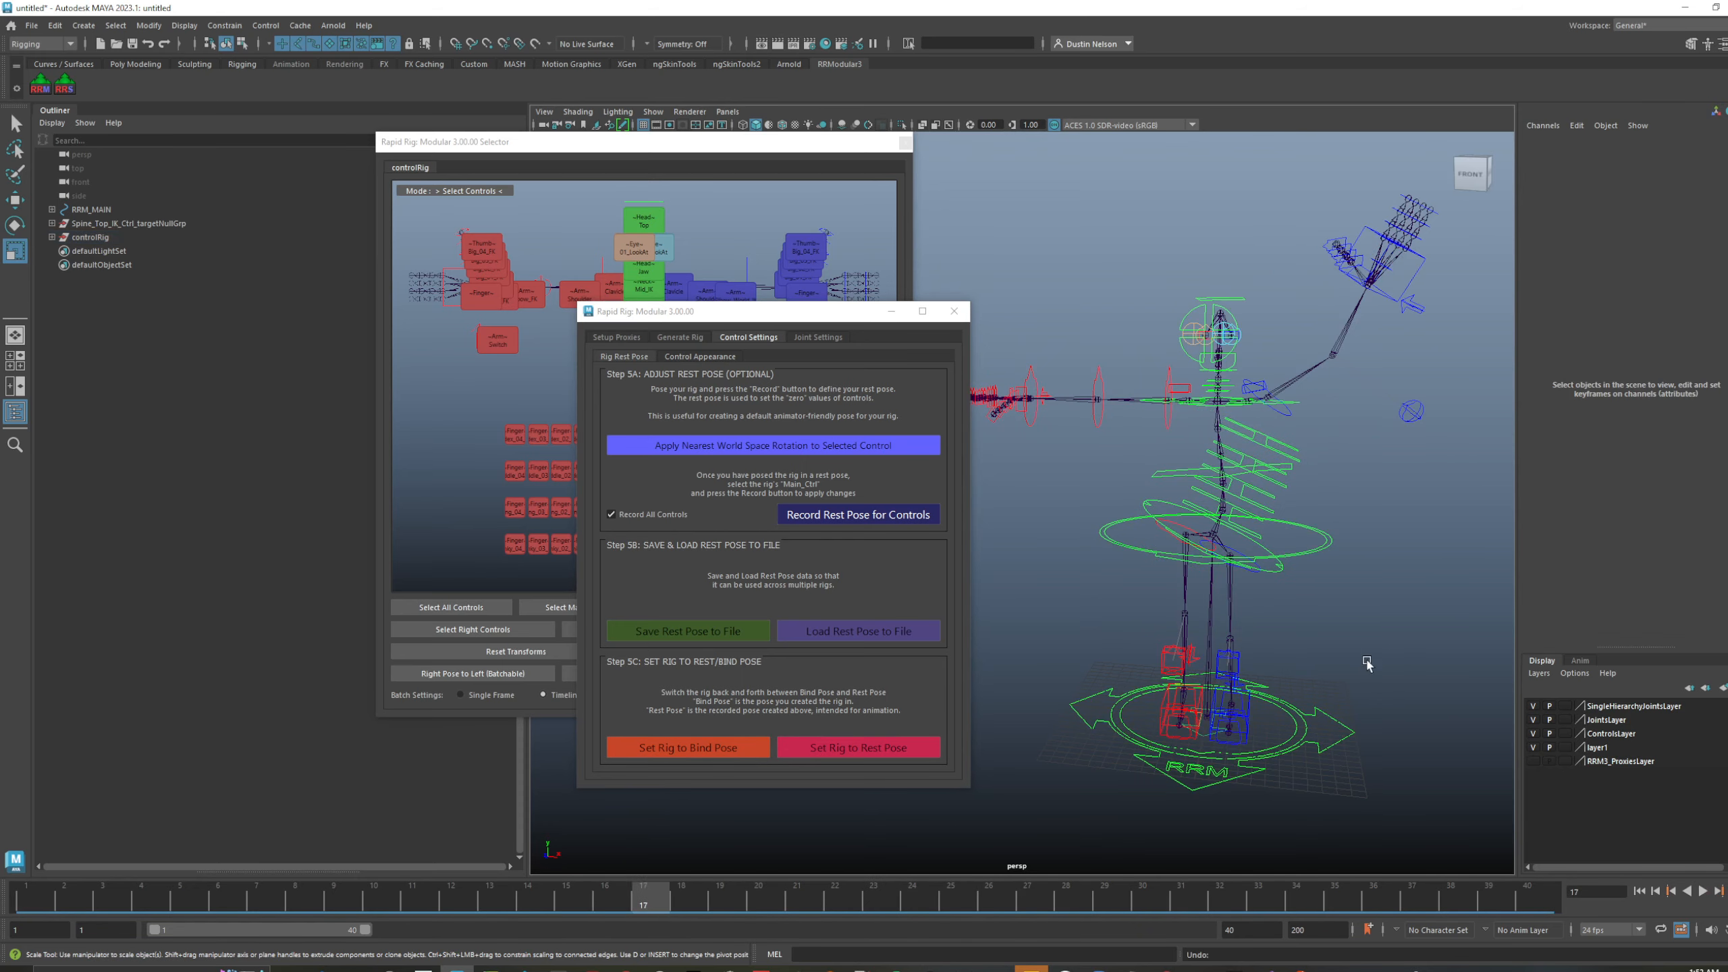
key(ctrl+z)
key(ctrl+z)
key(ctrl+z)
click(1388, 699)
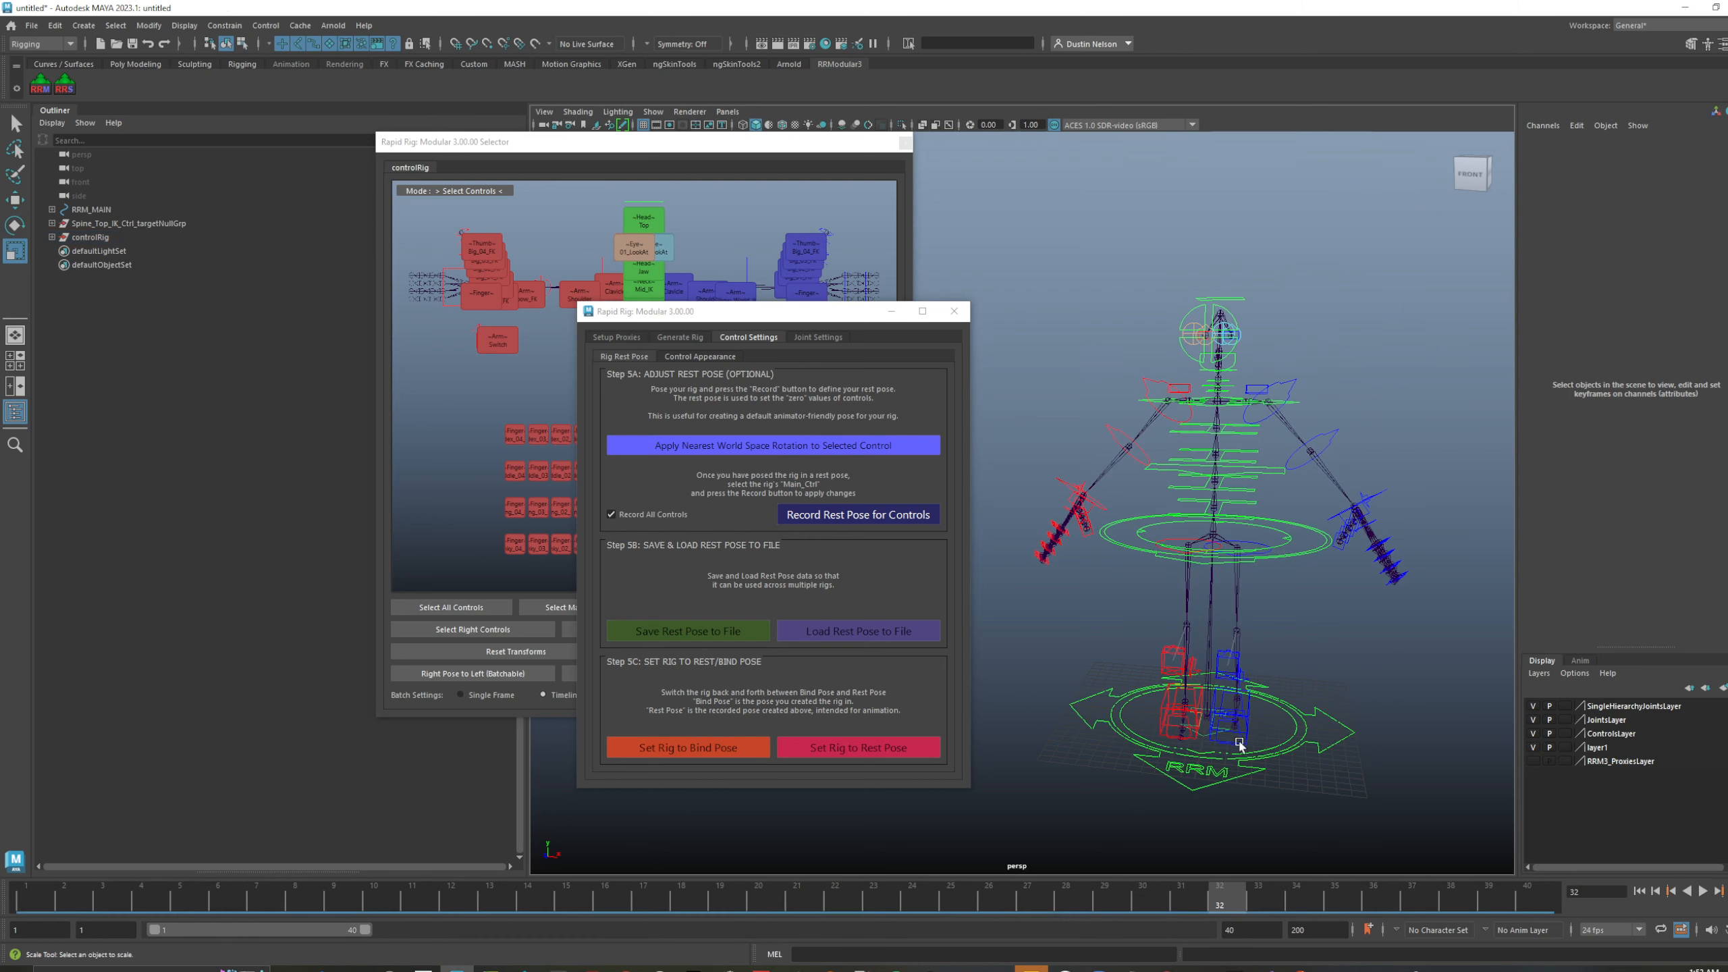
- Rearrange the Rapid Rig: Modular and Selector windows clear of the rig, and view the Selector's layout options
click(754, 330)
drag(686, 311, 216, 427)
drag(717, 149, 615, 275)
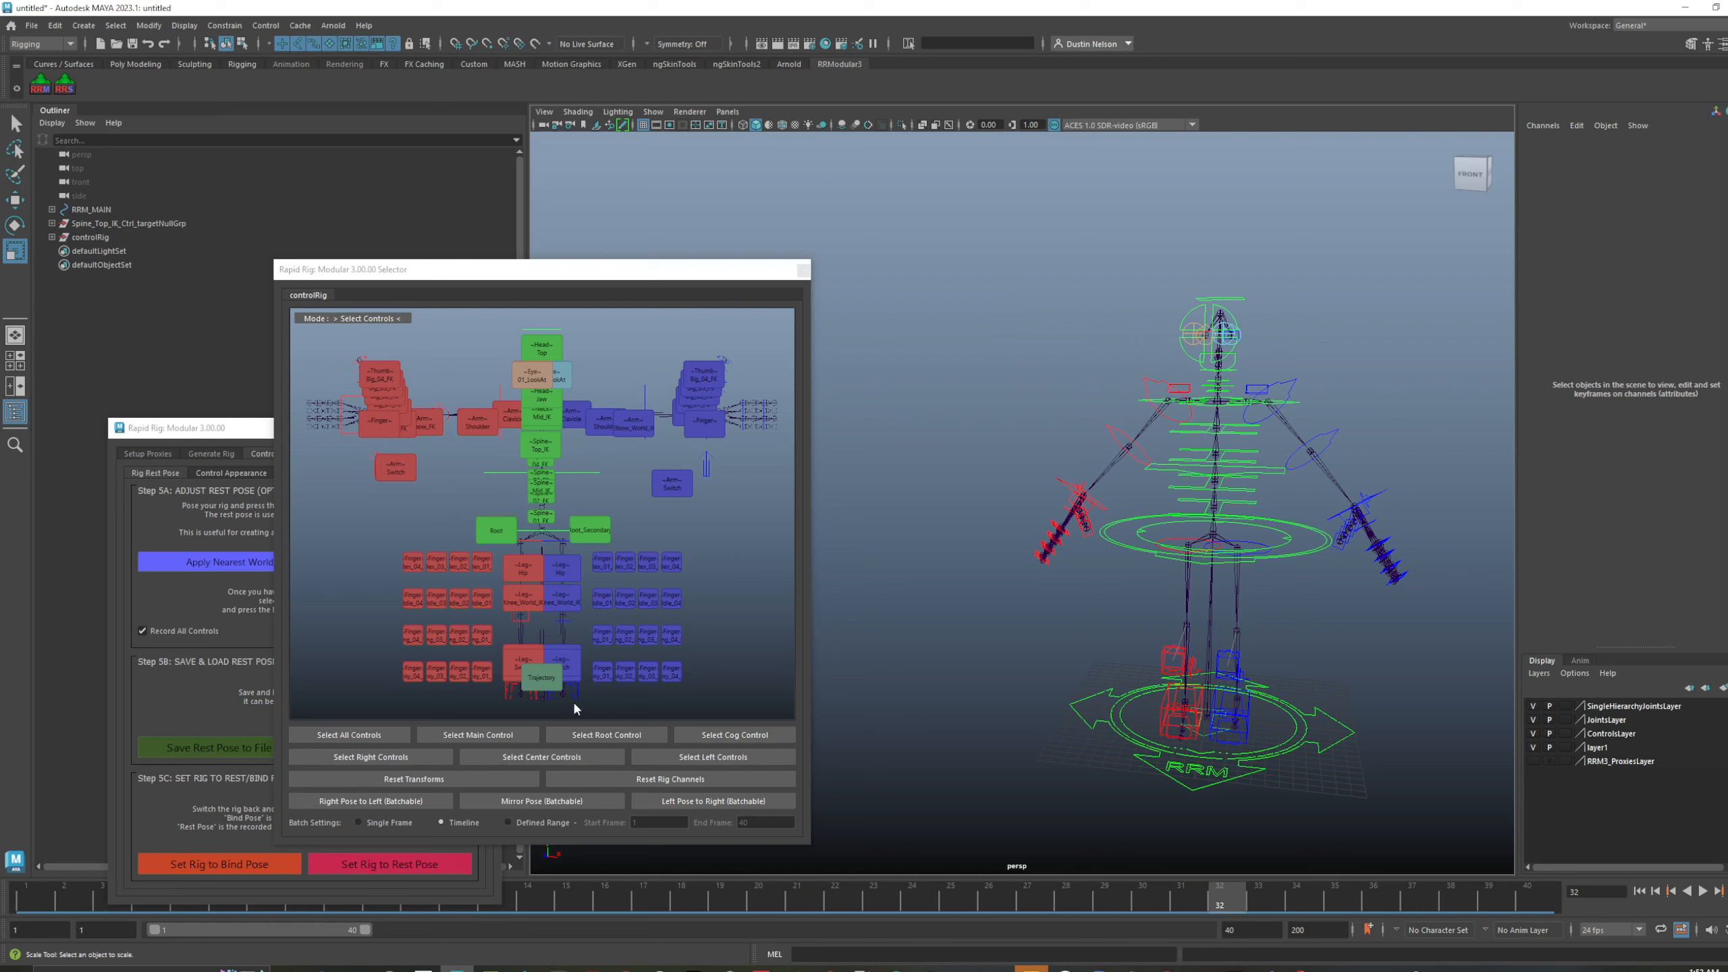
drag(579, 270, 679, 175)
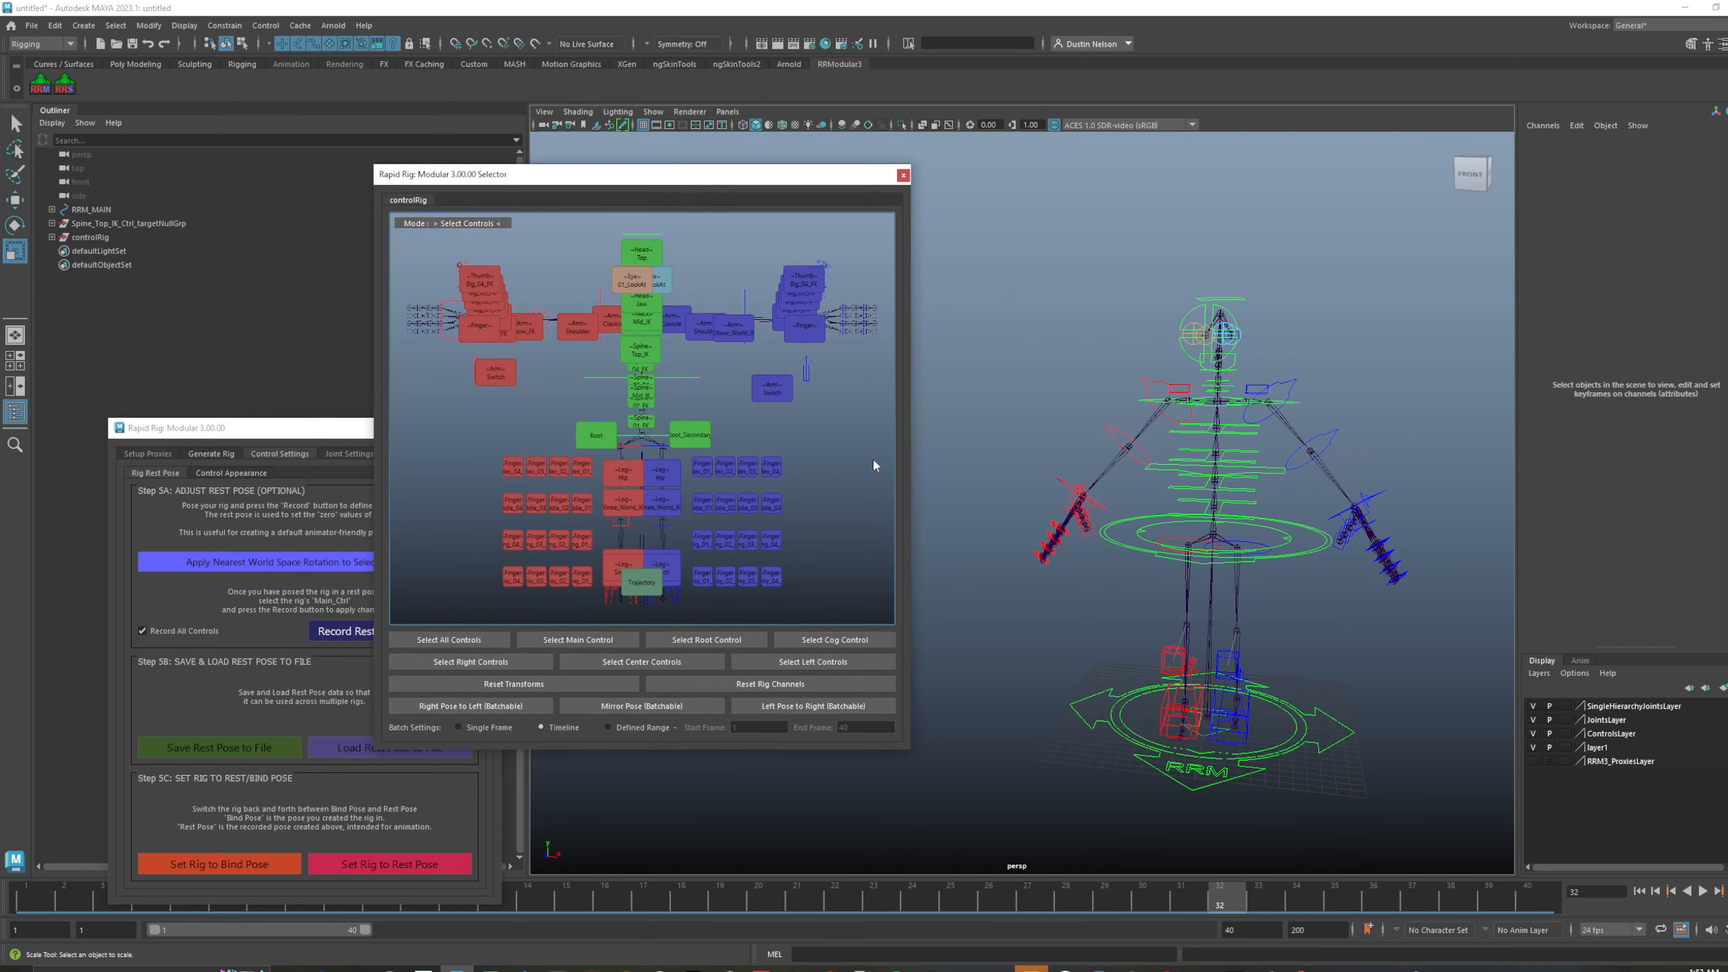
right_click(870, 457)
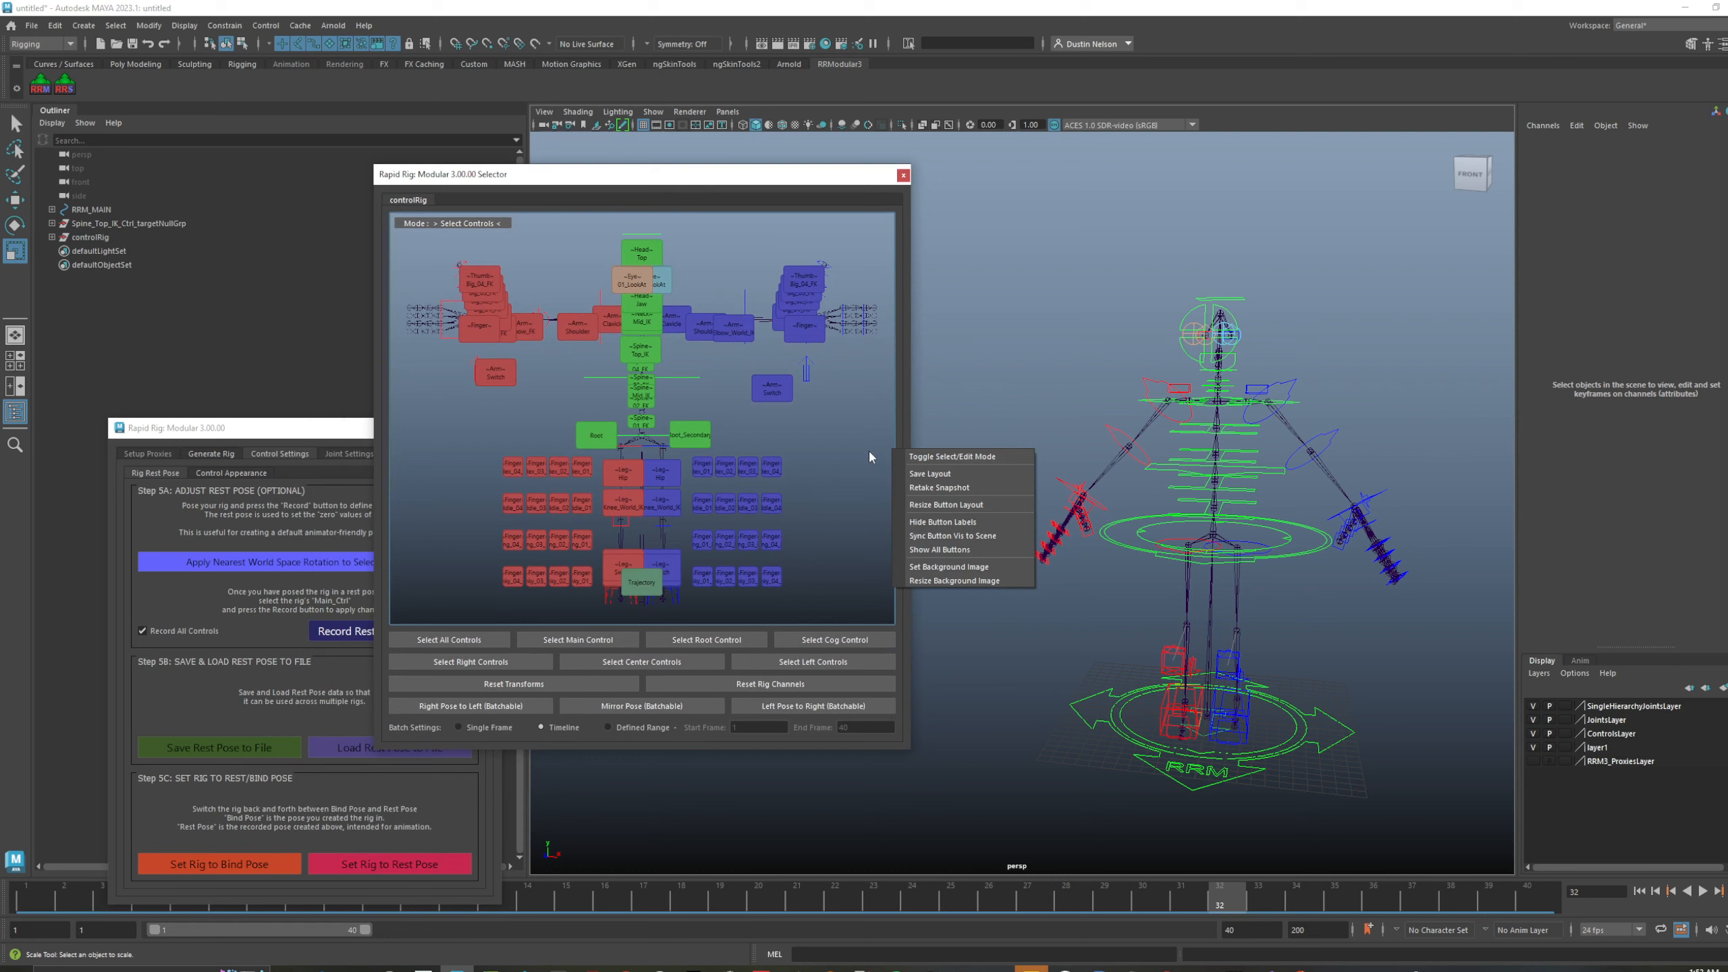
click(867, 446)
- Try to delete all of the rig's keys across the whole timeline
click(652, 578)
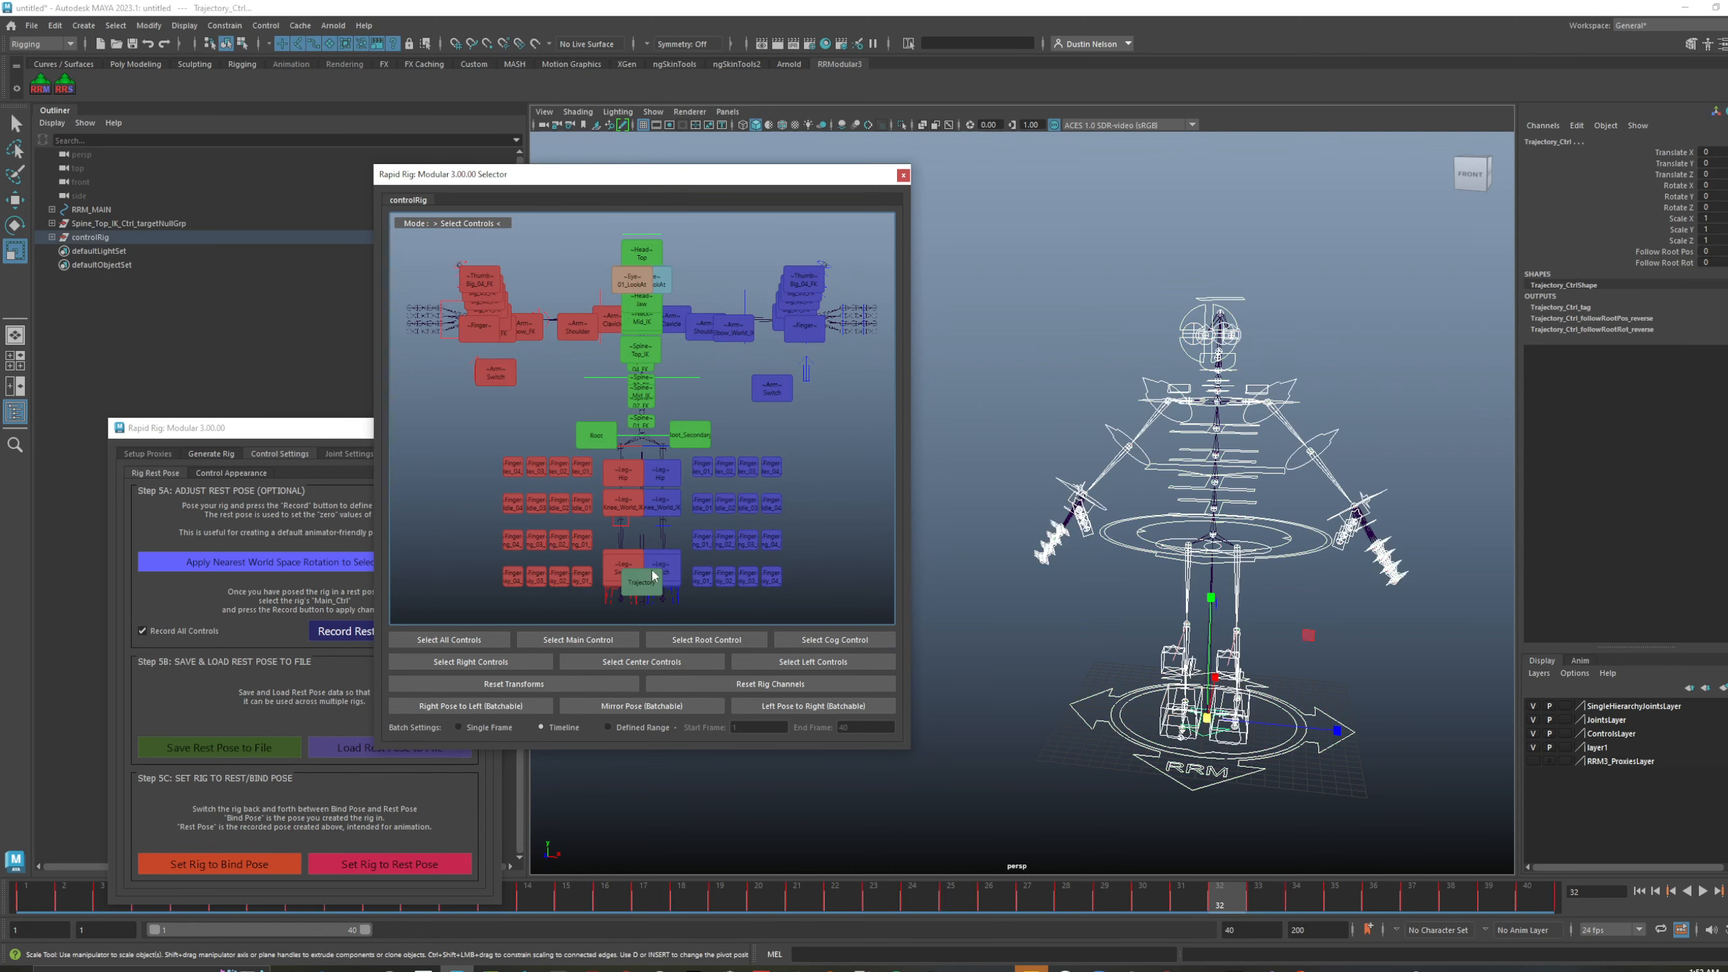
click(832, 494)
right_click(832, 494)
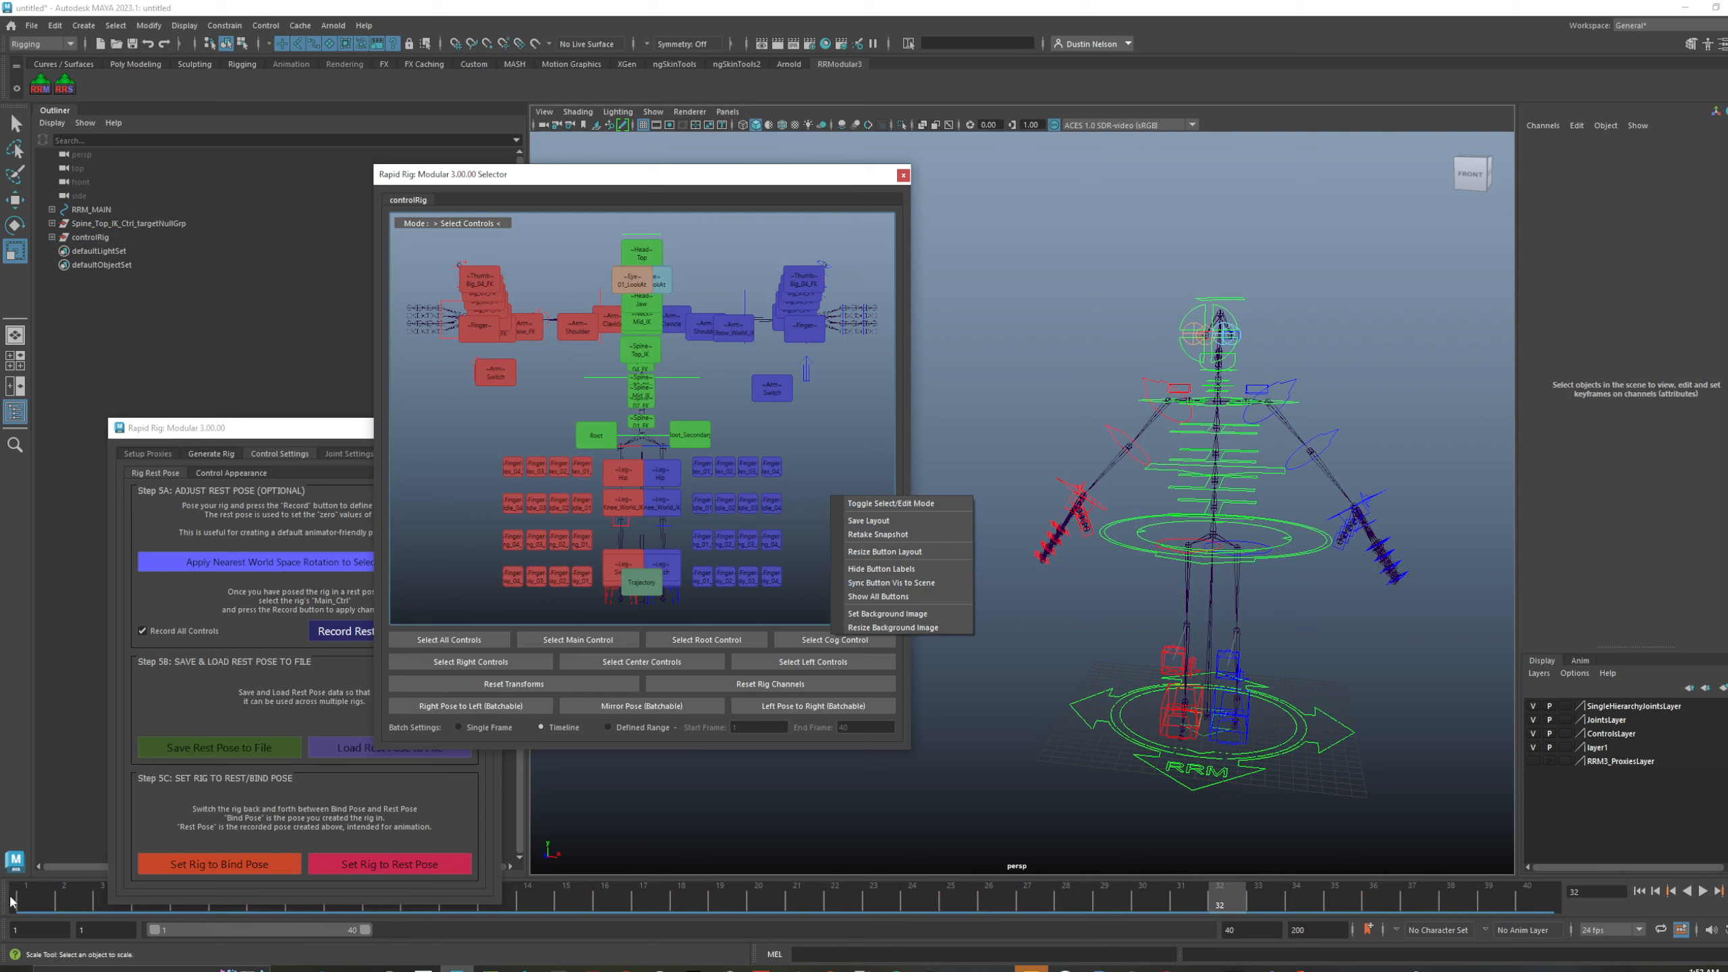
double_click(32, 897)
right_click(43, 897)
click(93, 682)
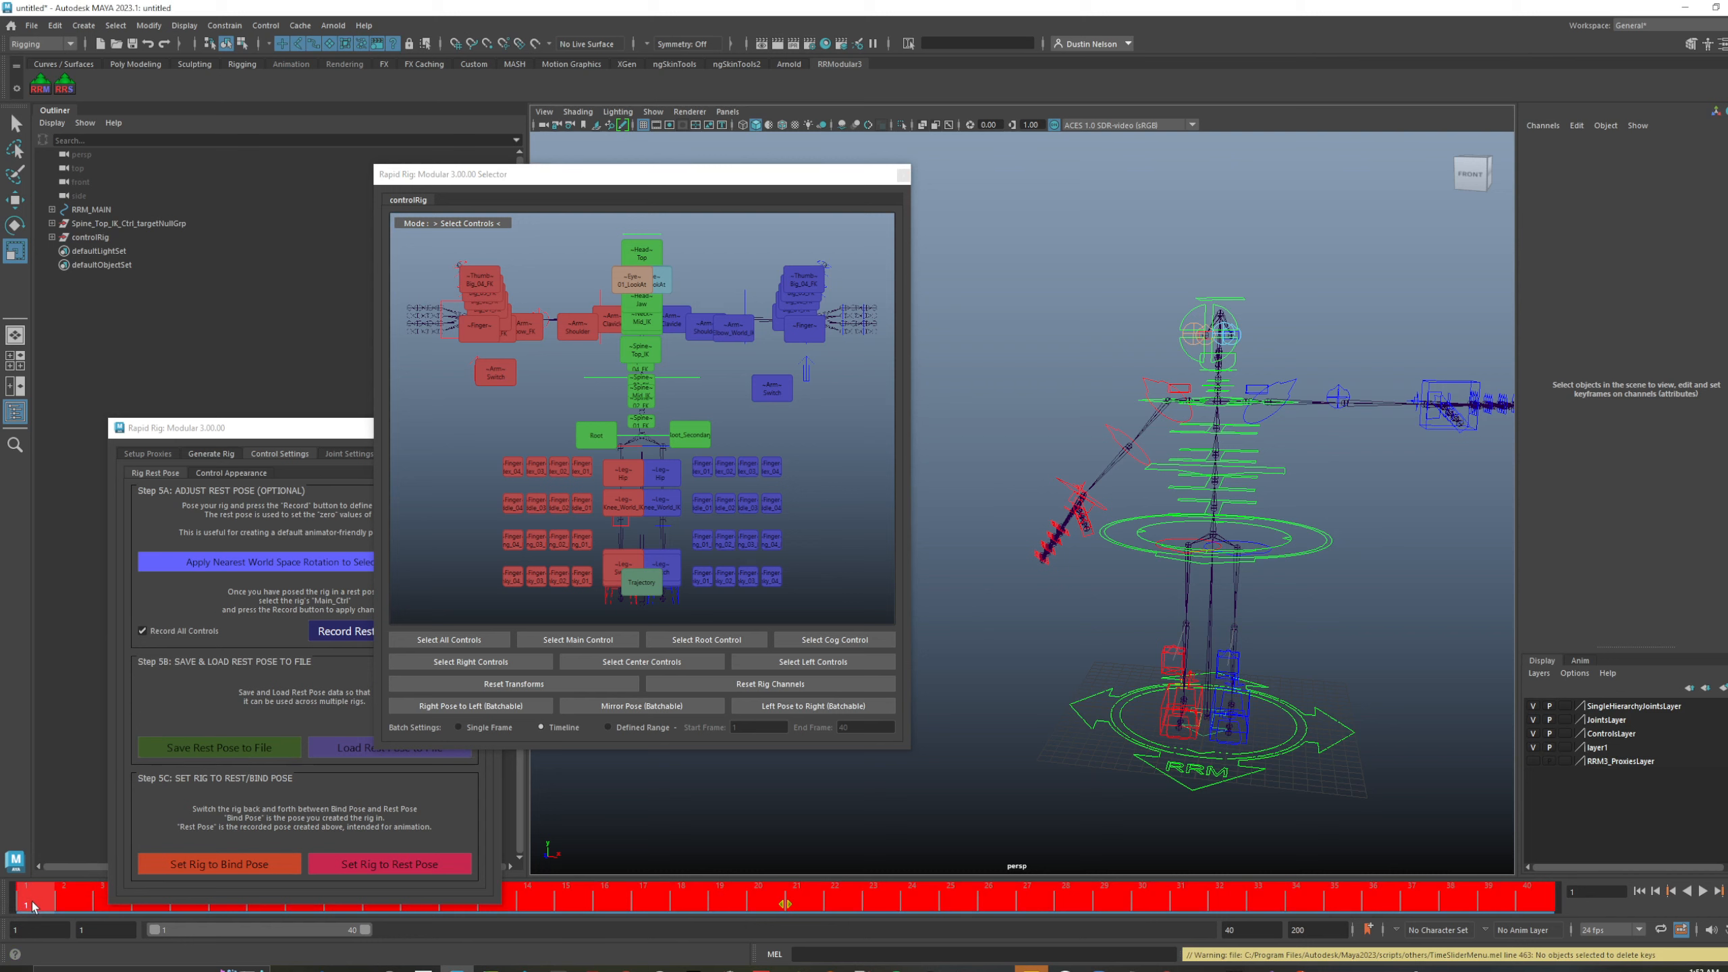
- Select all the control buttons in the Selector and delete the controls' keys across the timeline
drag(865, 224, 374, 680)
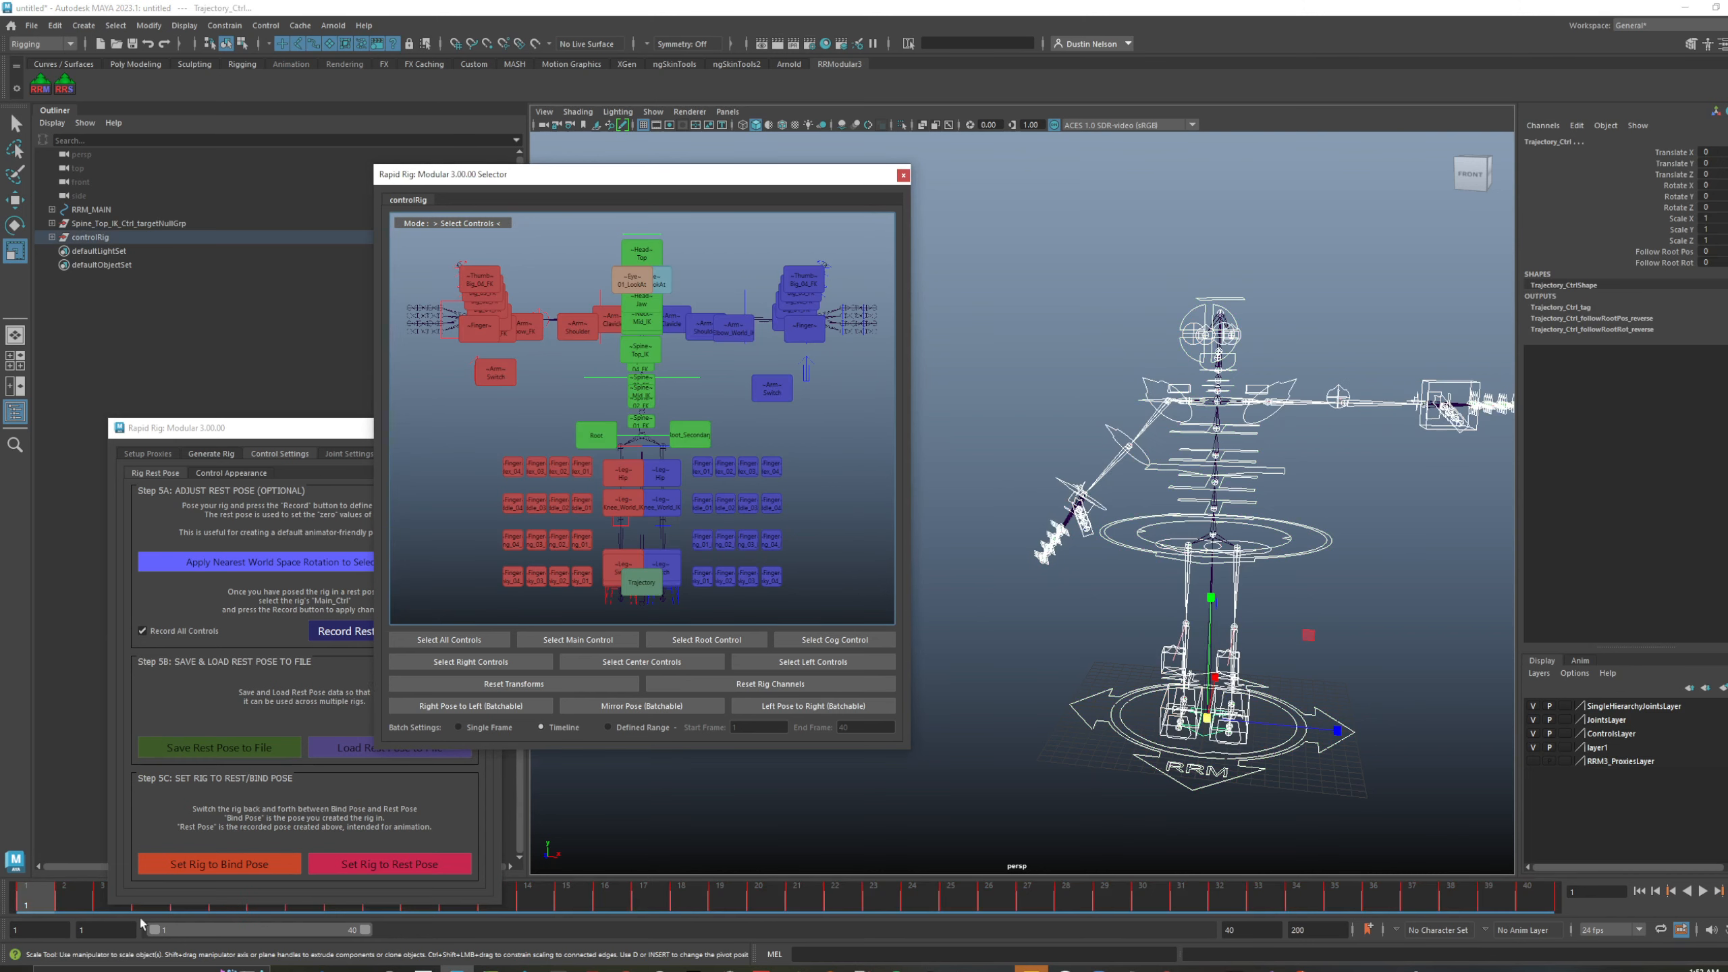
right_click(32, 899)
click(80, 678)
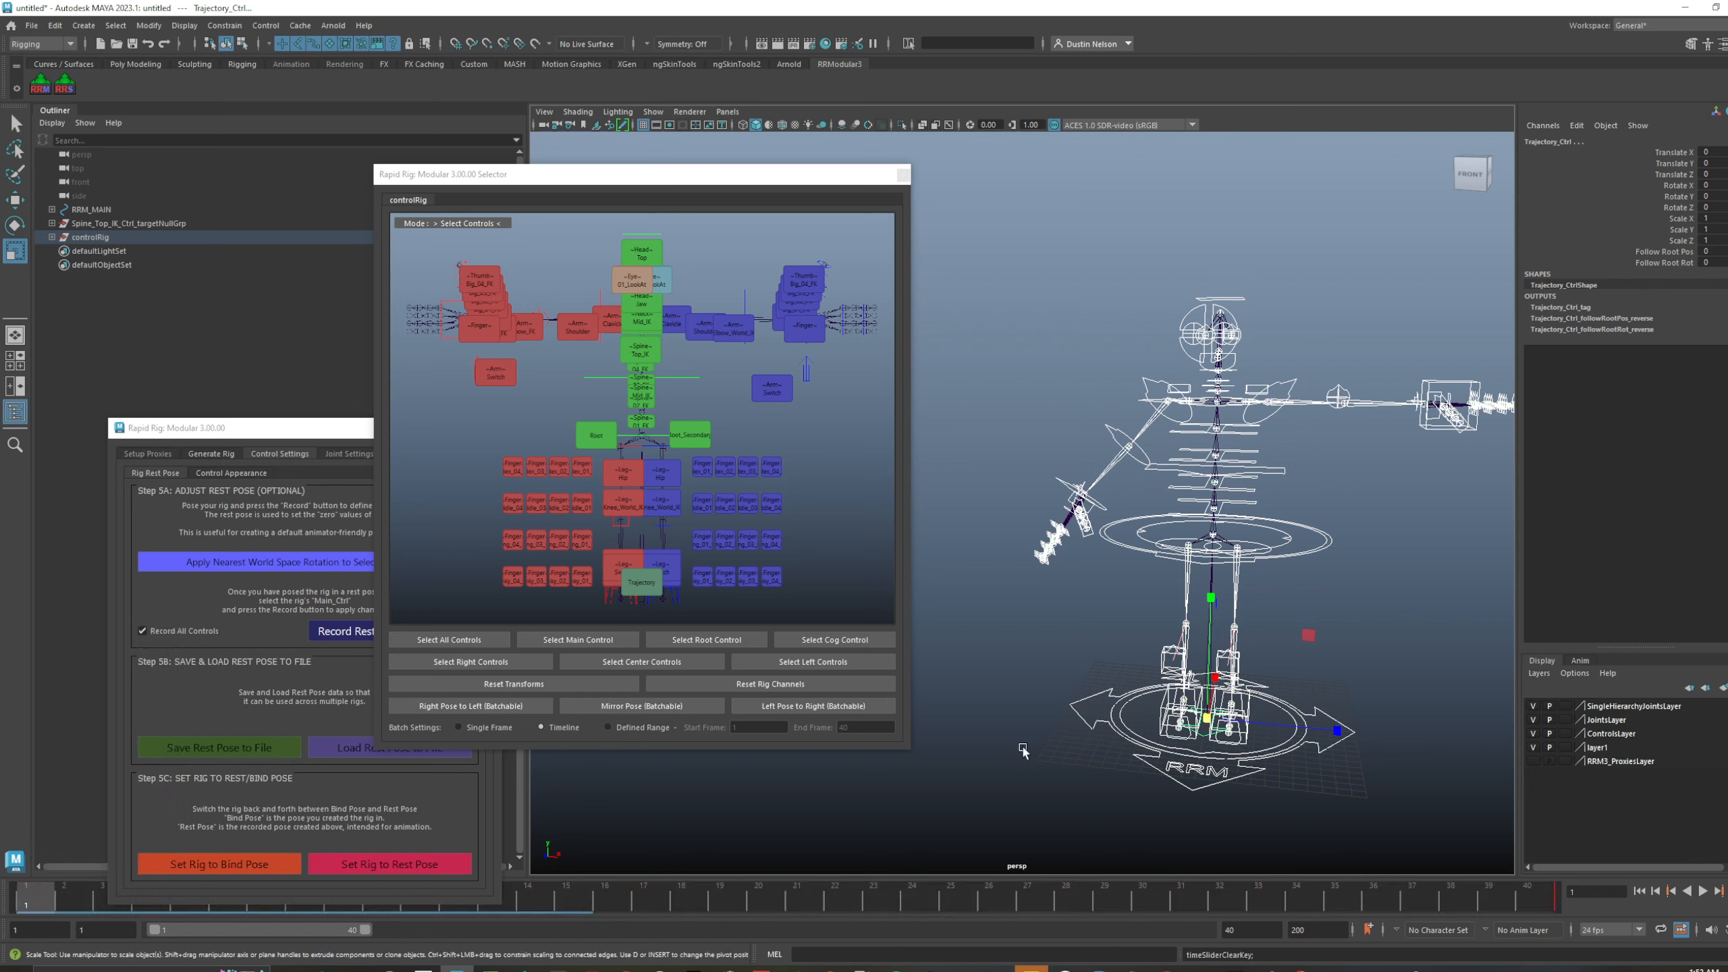
- Move to frame 12, reset the transforms of the selected controls, and deselect them
drag(1303, 905, 459, 909)
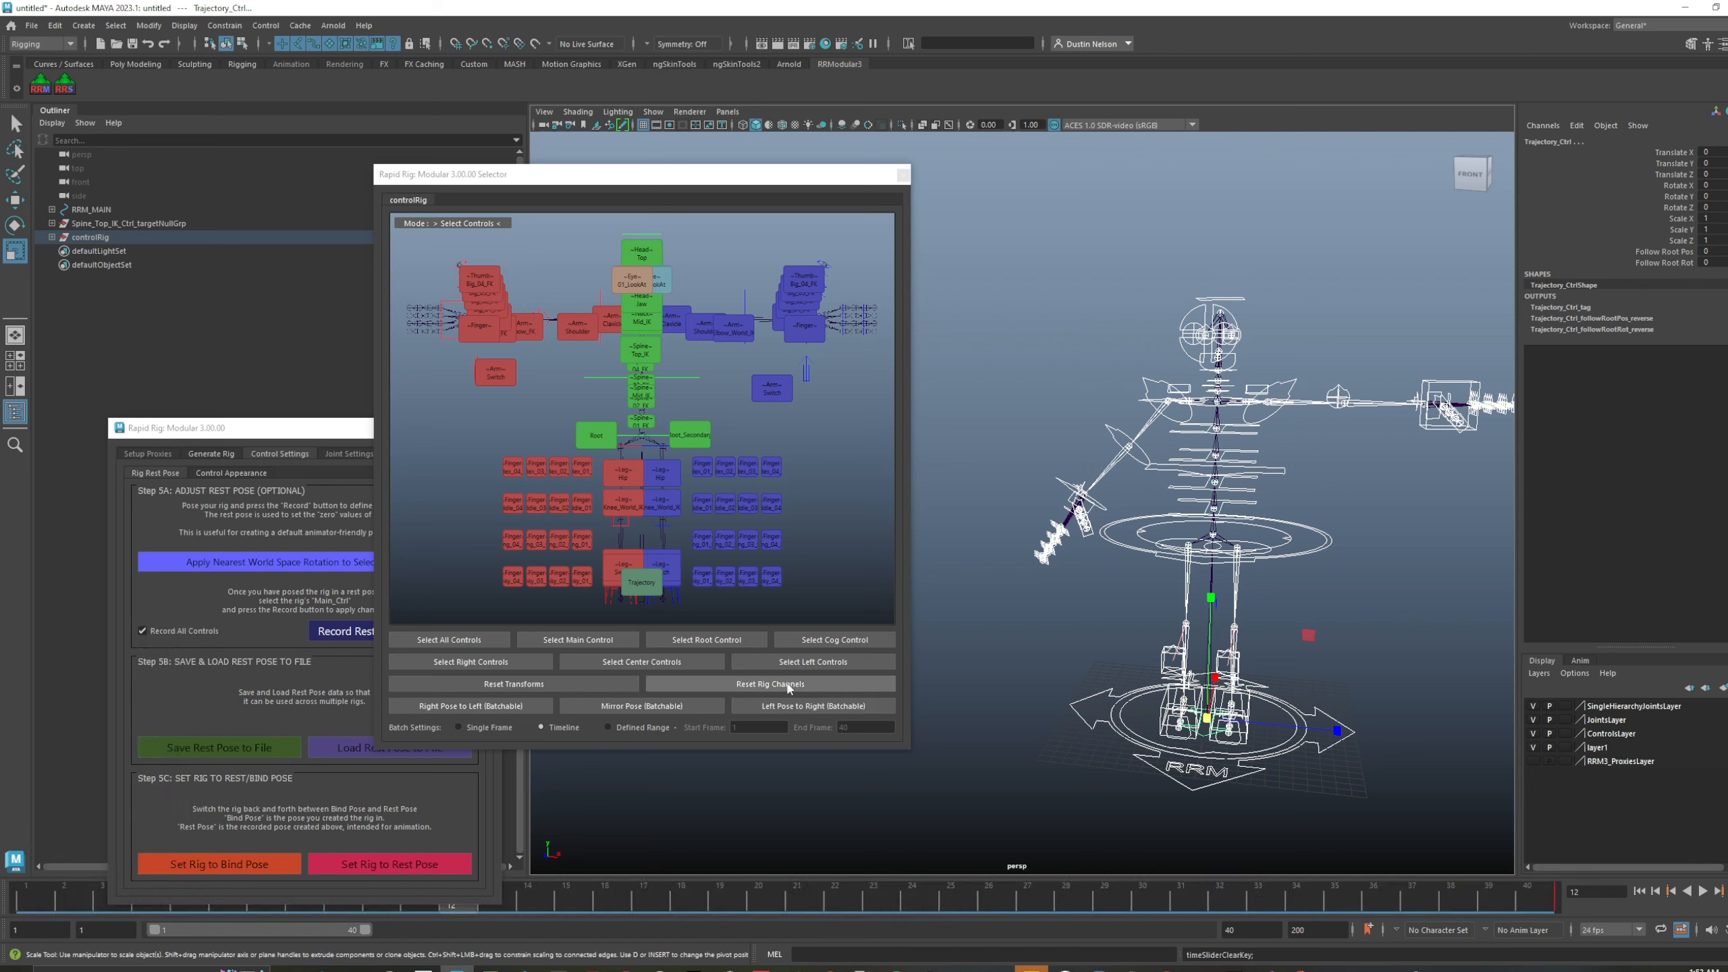
click(563, 689)
click(1302, 616)
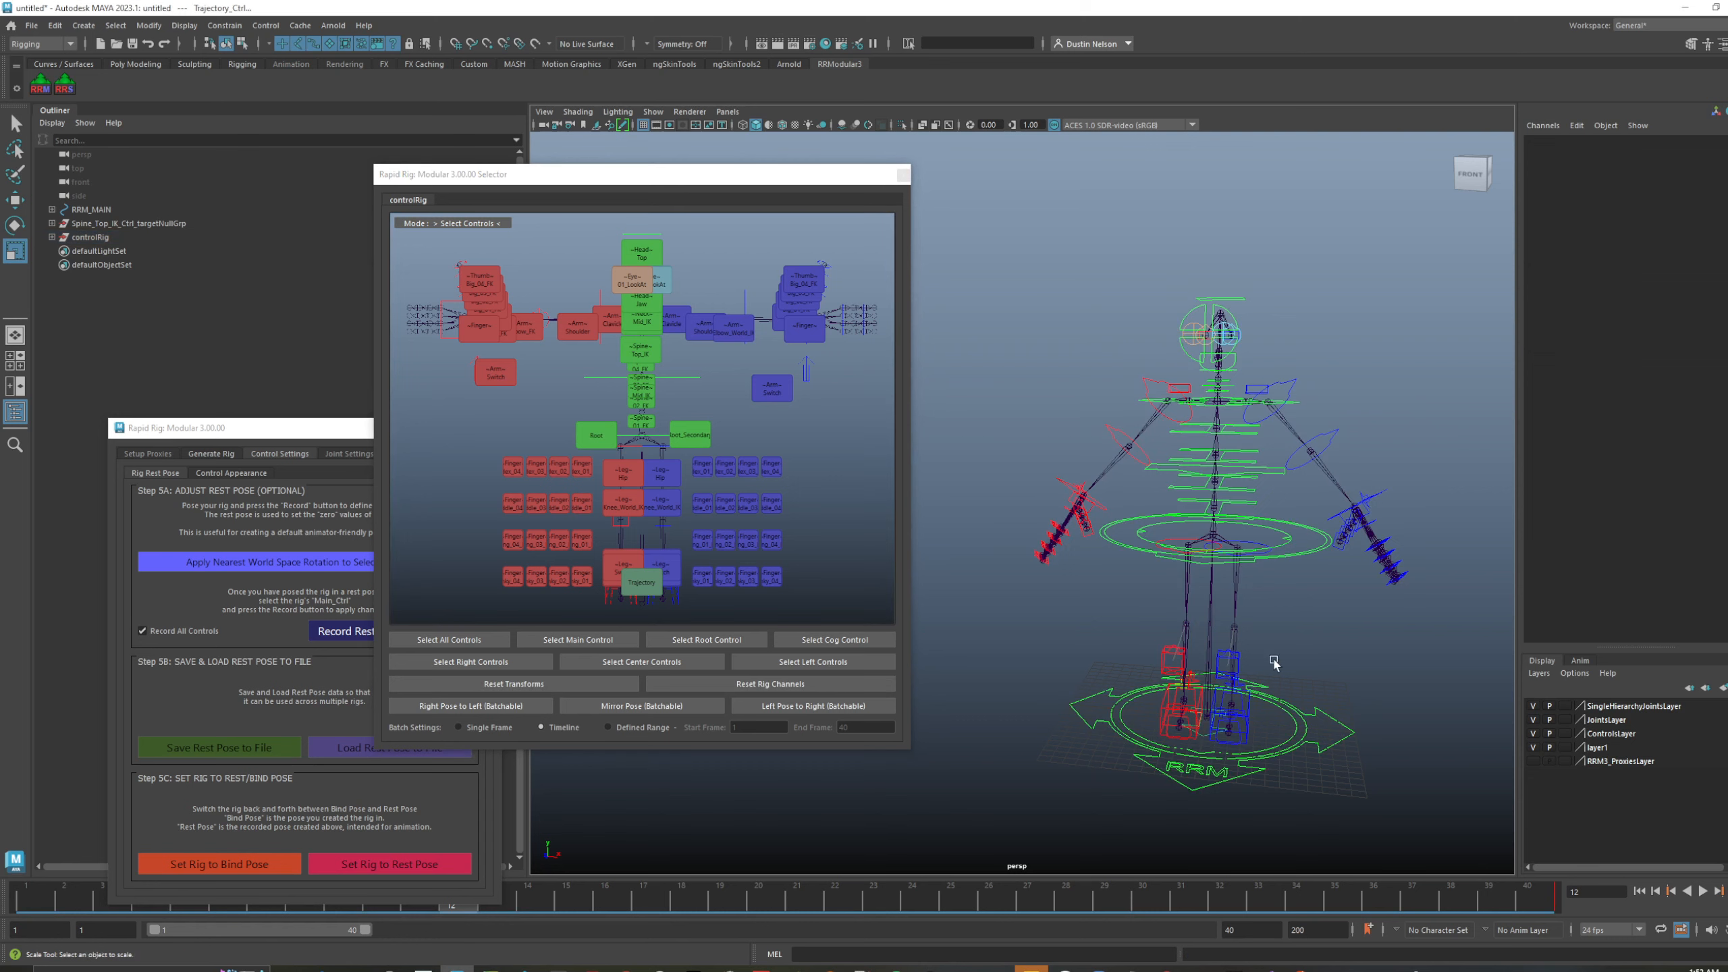
- Save the scene as the Maya ASCII file rrm3_ref_test in the rapidRig project's scenes folder
key(q)
key(ctrl+shift+s)
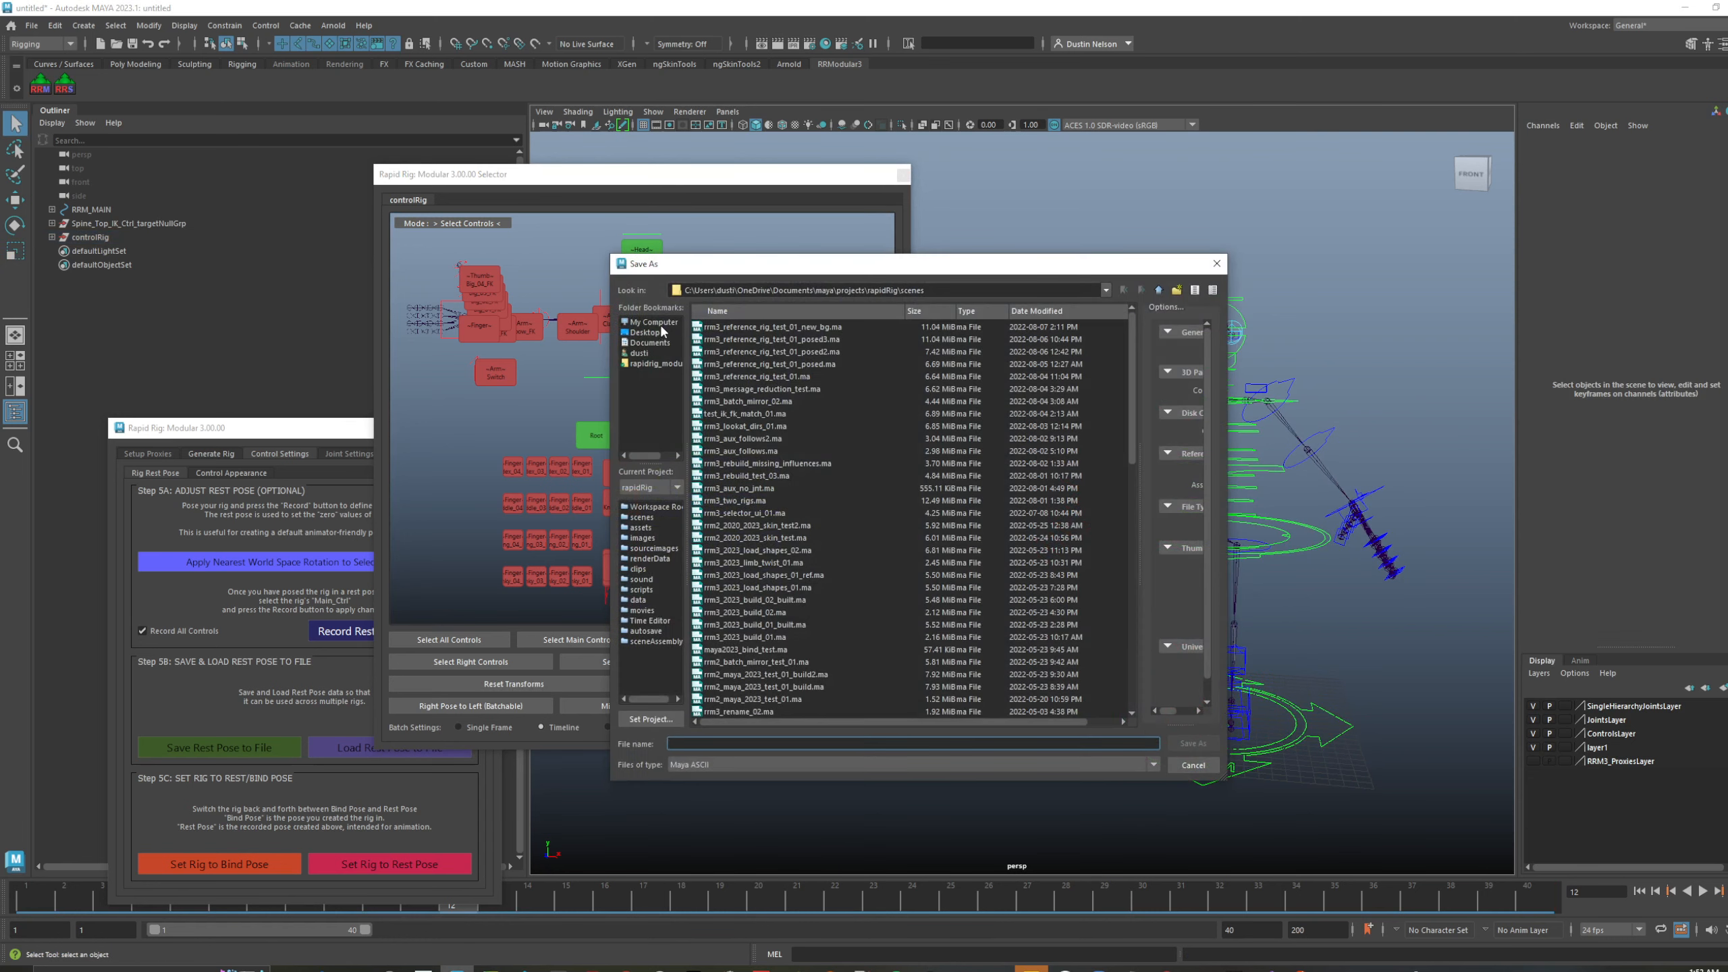
text(r)
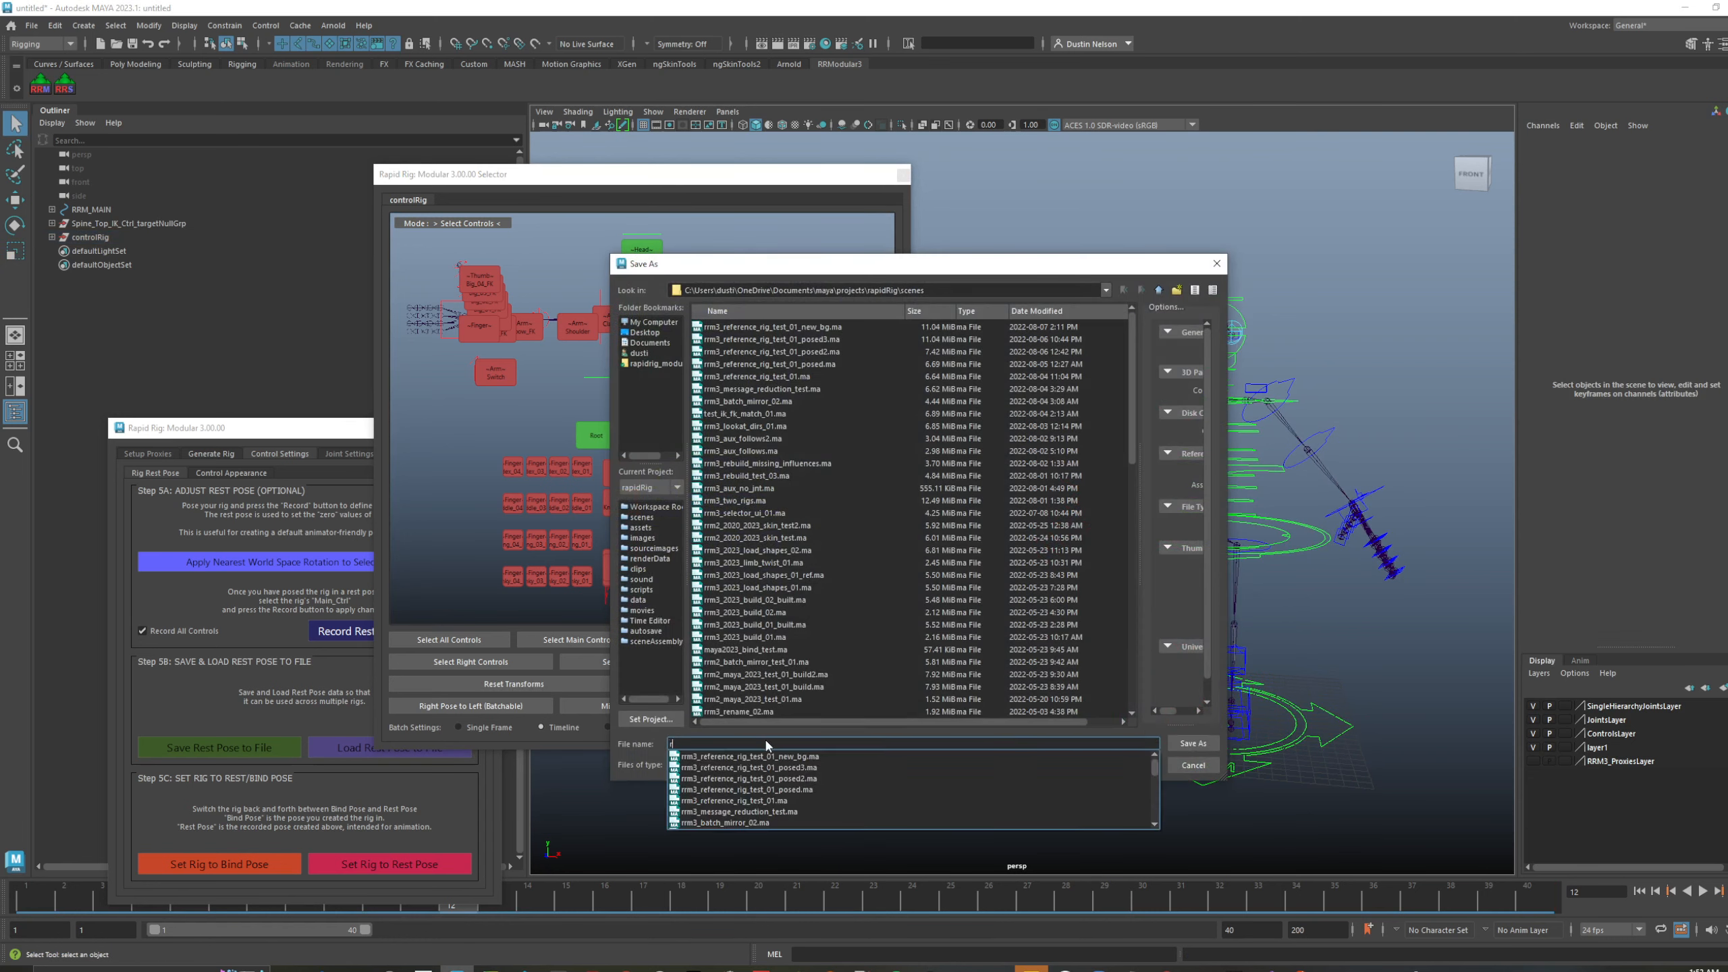
text(rm3_ref_test)
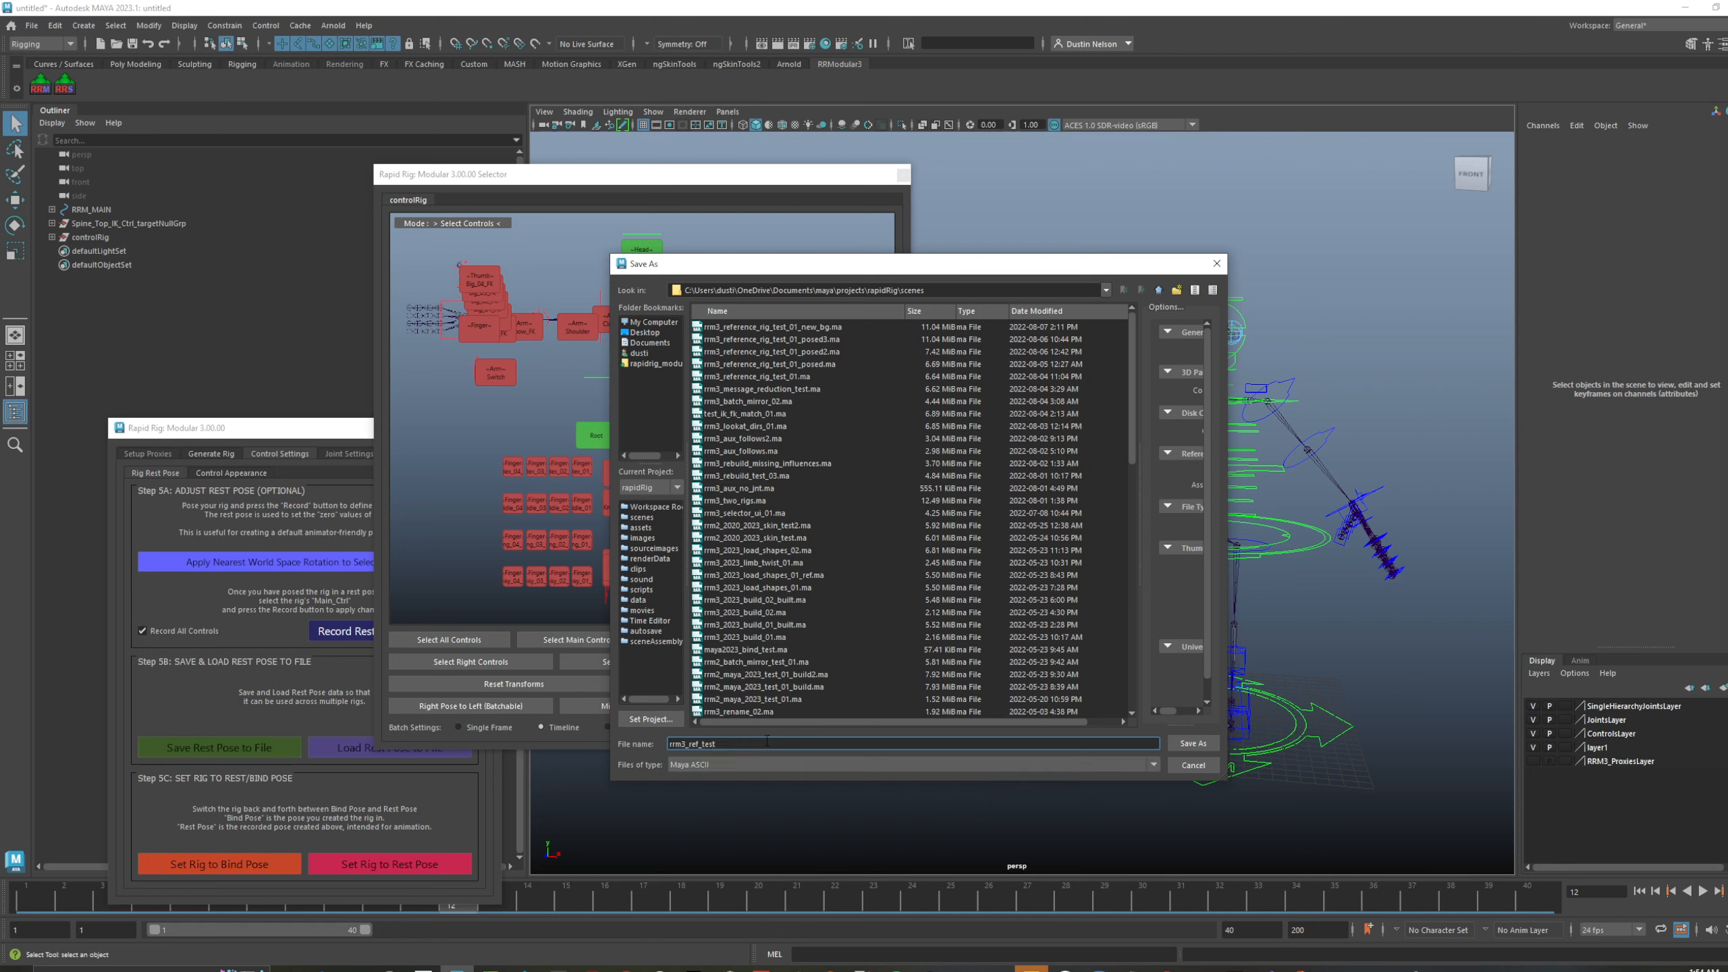
key(Return)
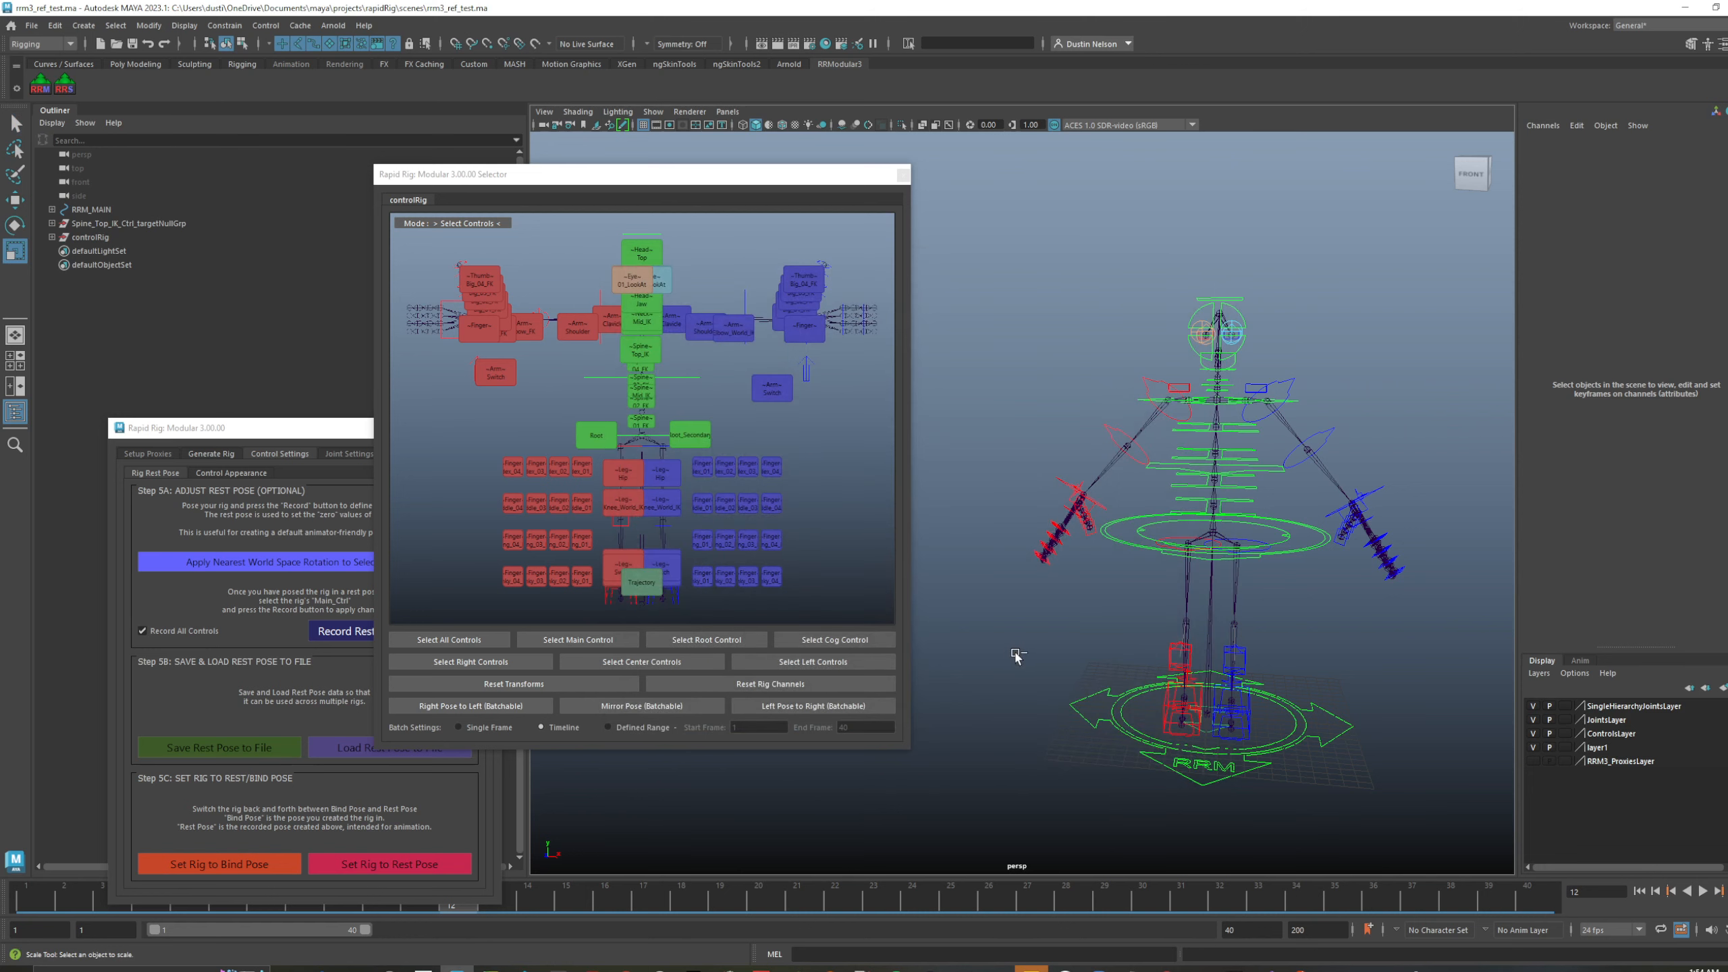
- Start a new empty scene and close the Selector and Rapid Rig: Modular windows
key(ctrl+n)
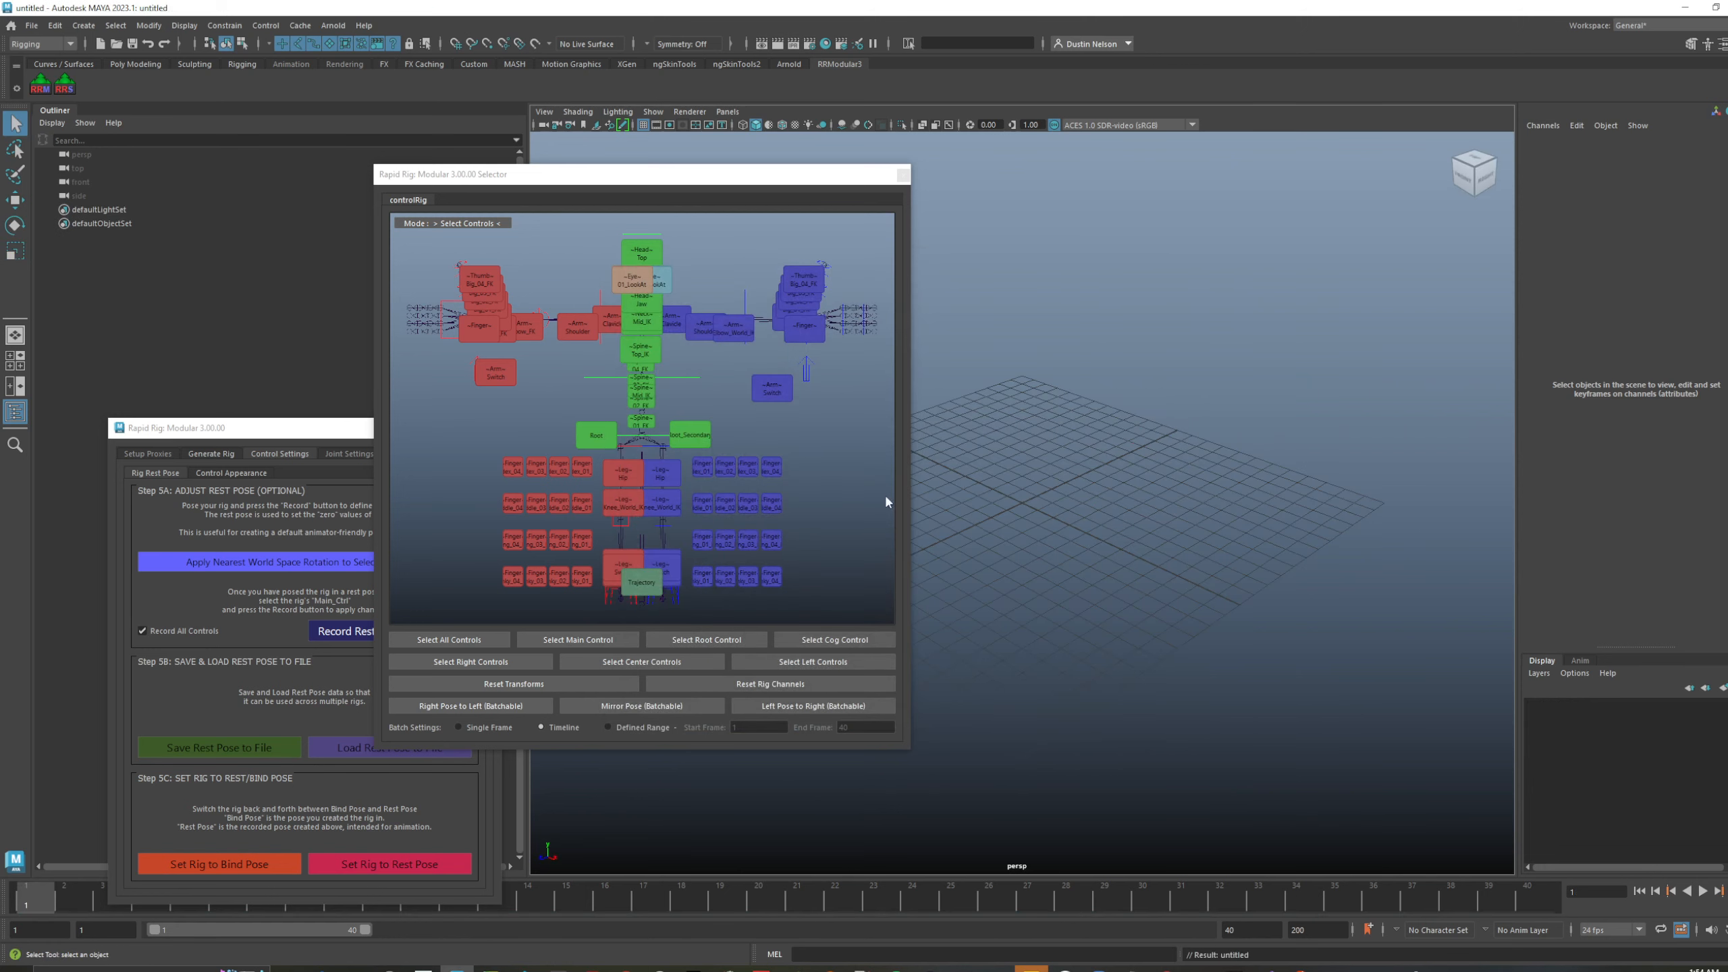
click(903, 175)
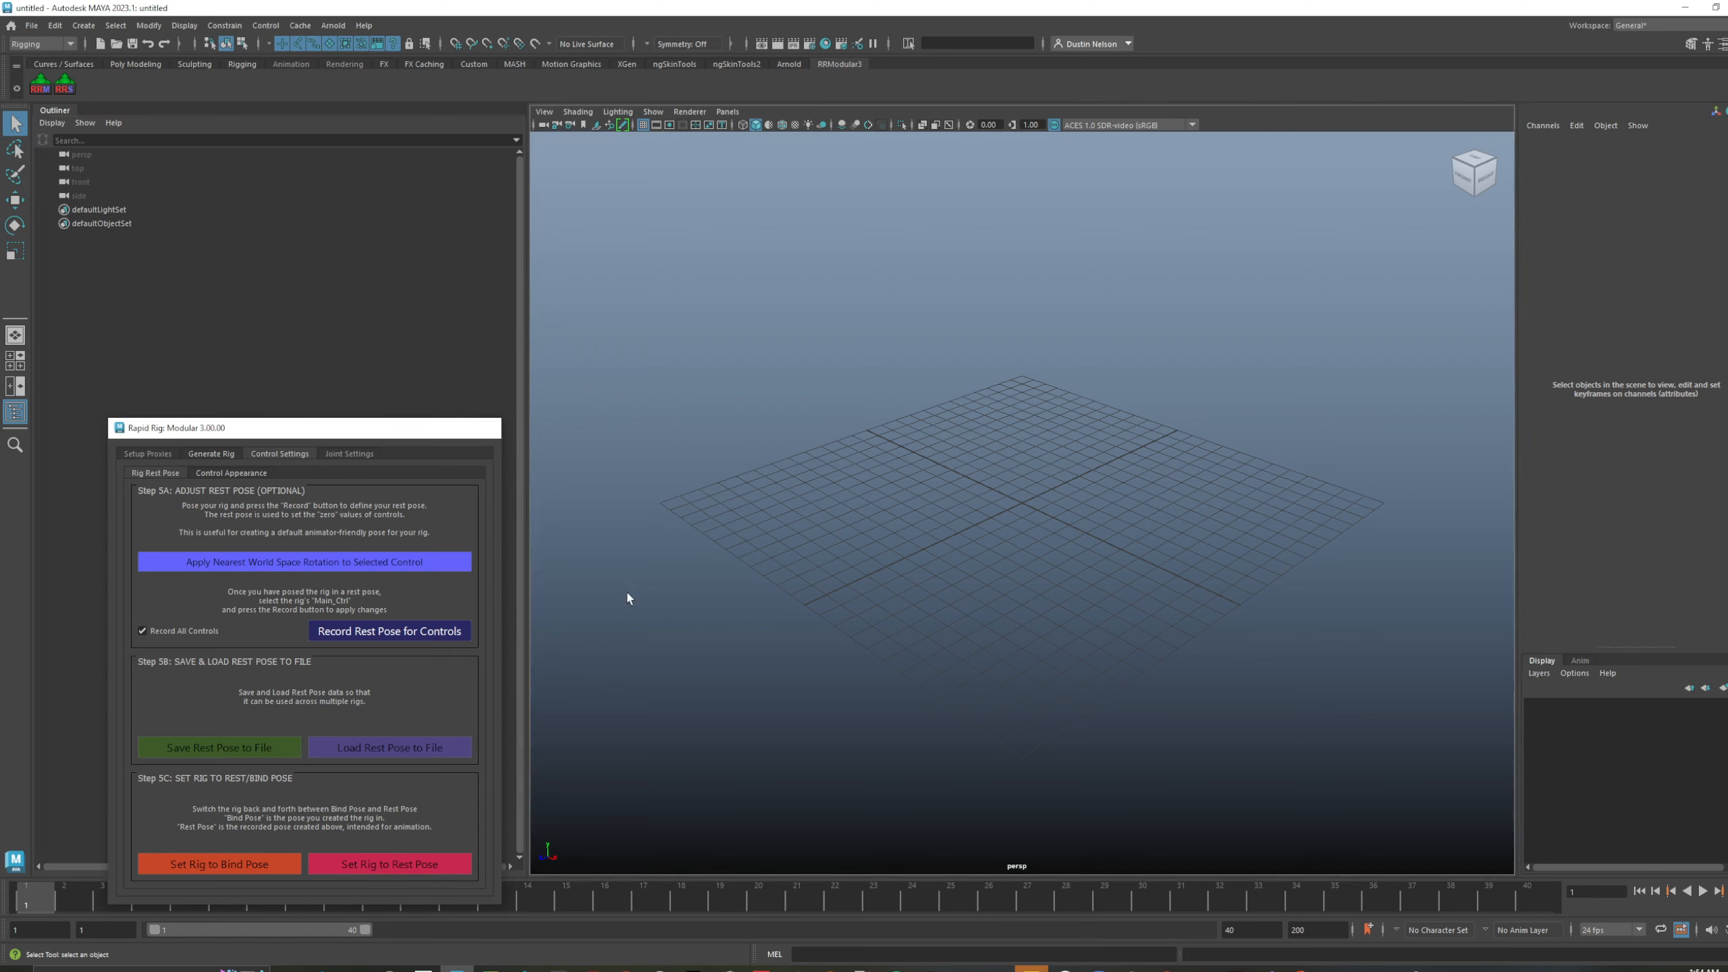
click(487, 428)
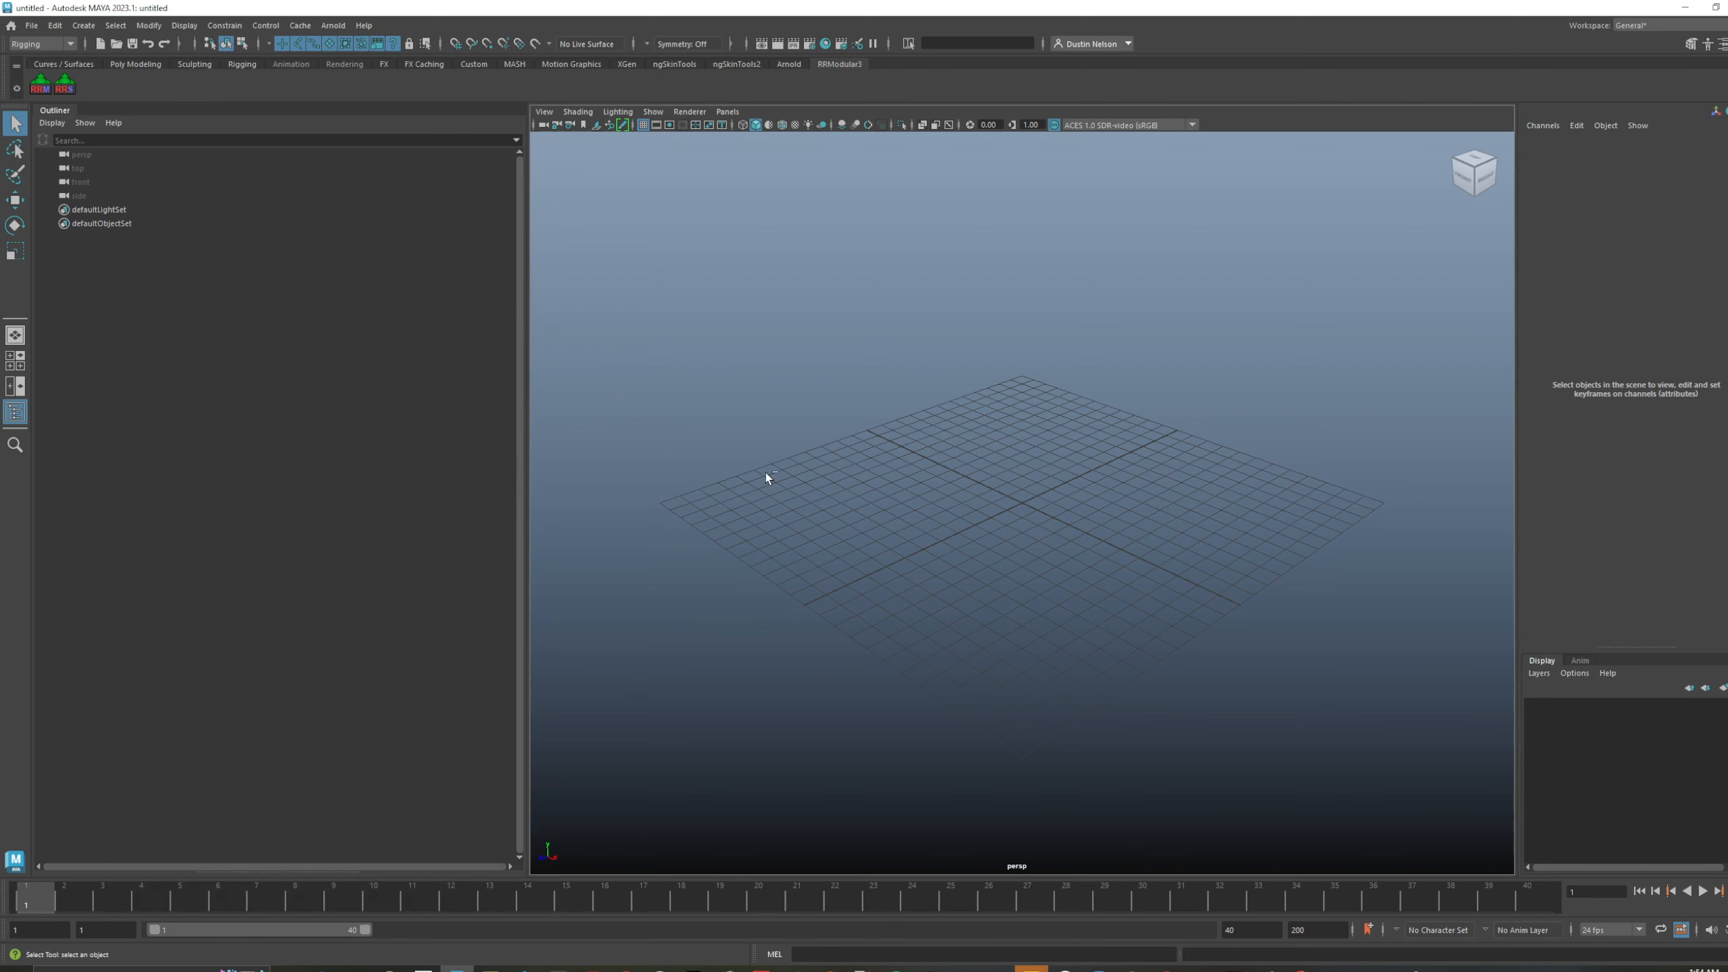
- Create a reference to rrm3_ref_test.ma in the new scene and bring the whole rig into view
key(ctrl+r)
double_click(749, 326)
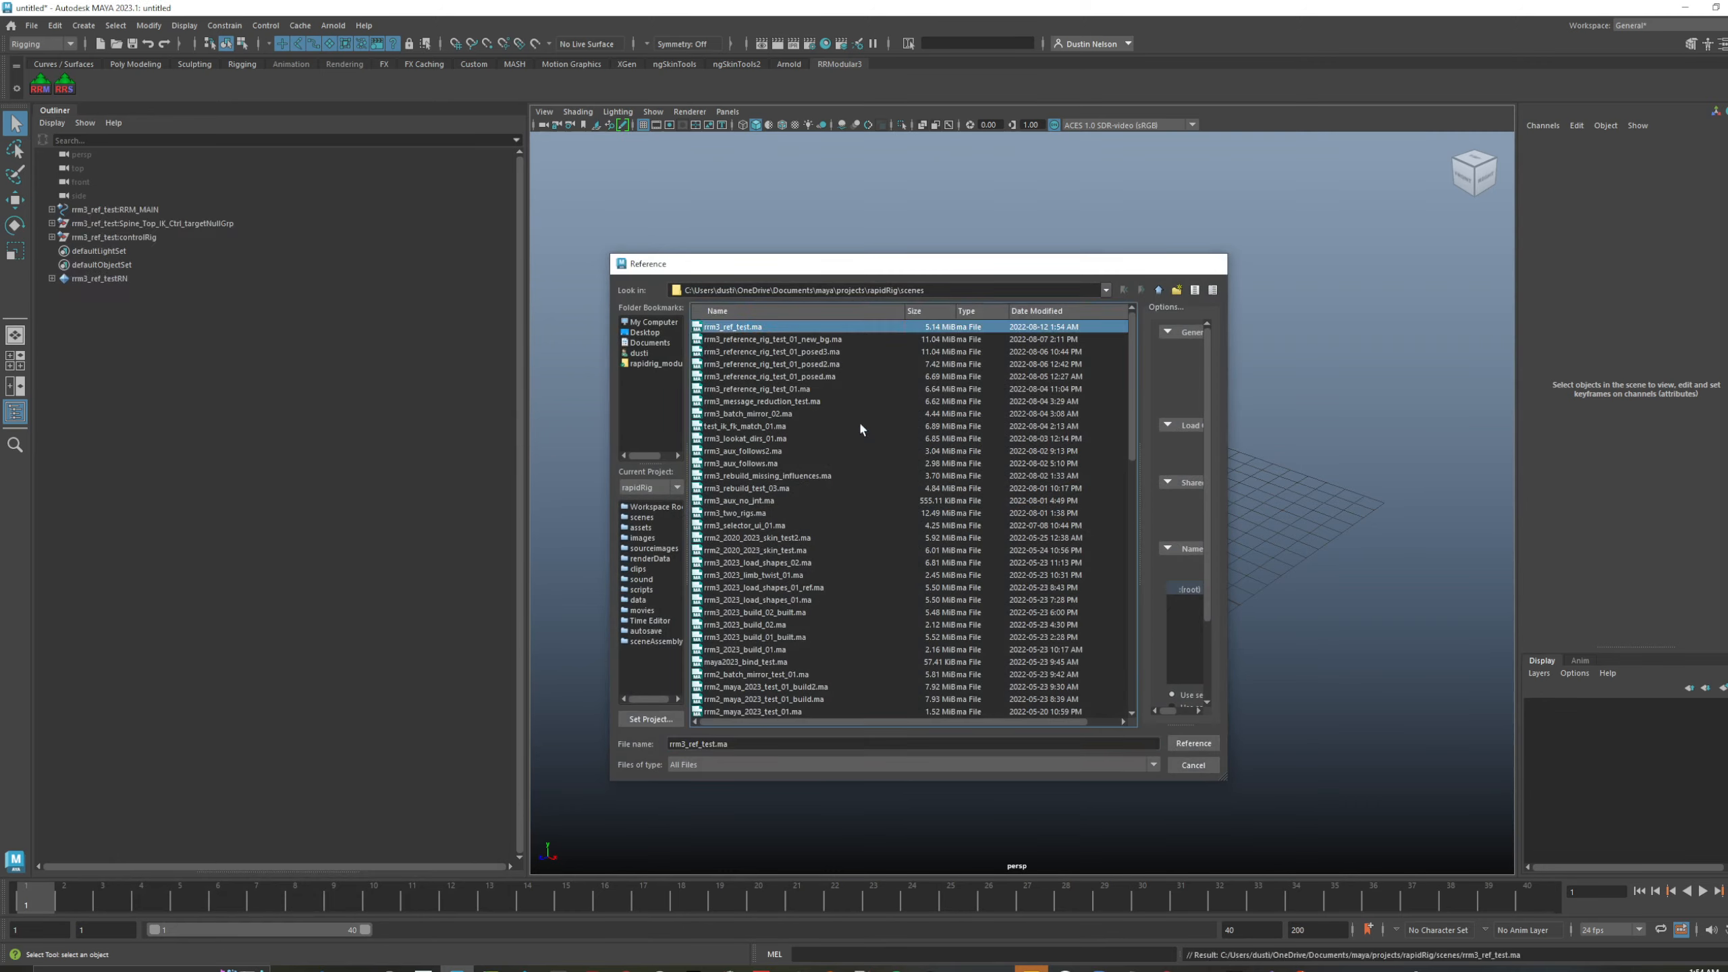
click(1157, 448)
alt+drag(949, 511, 869, 560)
click(721, 416)
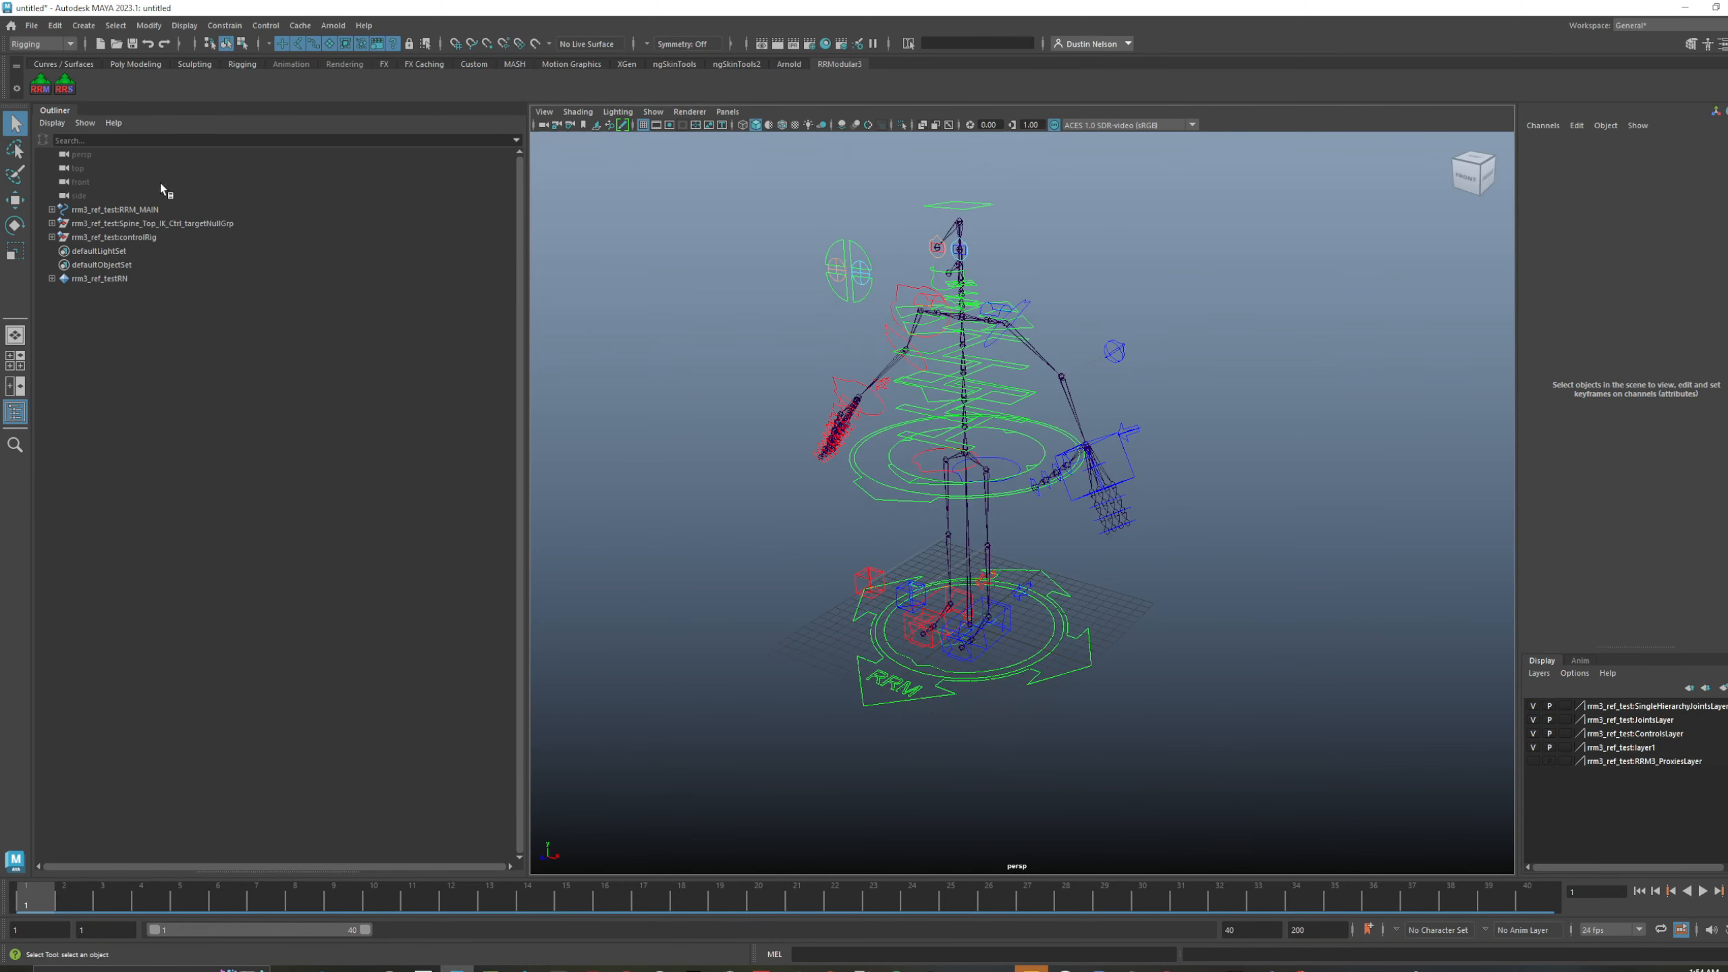
- Open the Reference Editor and rename the namespace of the referenced rig to char1
click(31, 25)
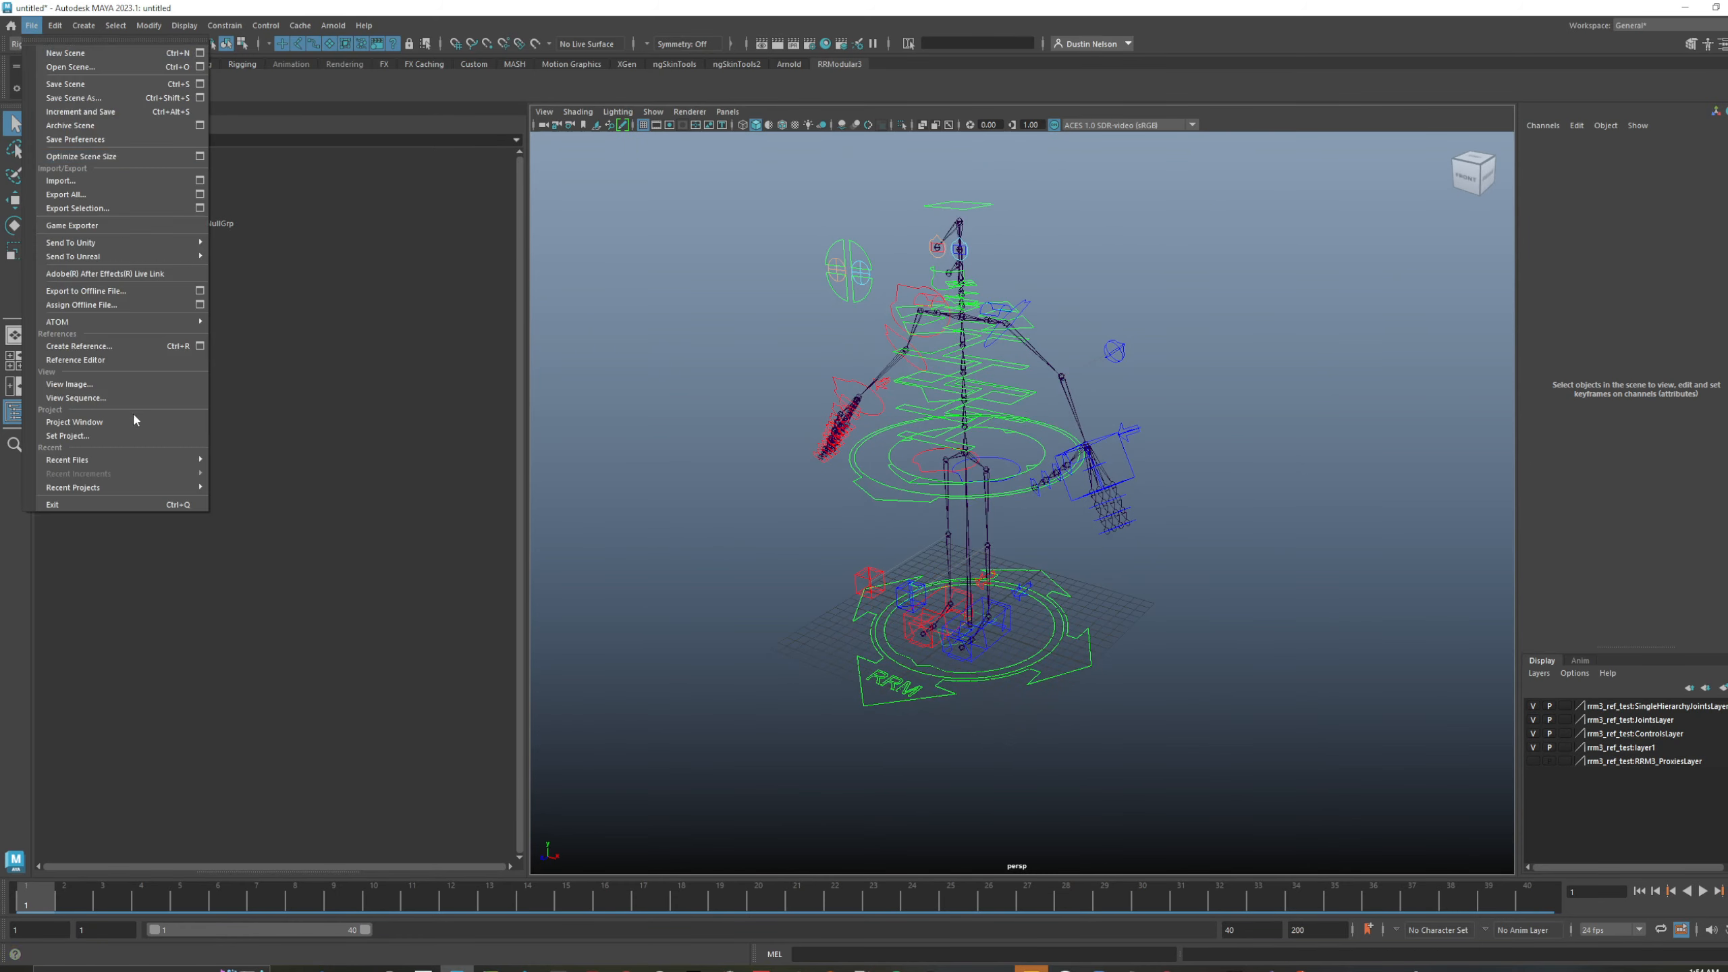
click(133, 360)
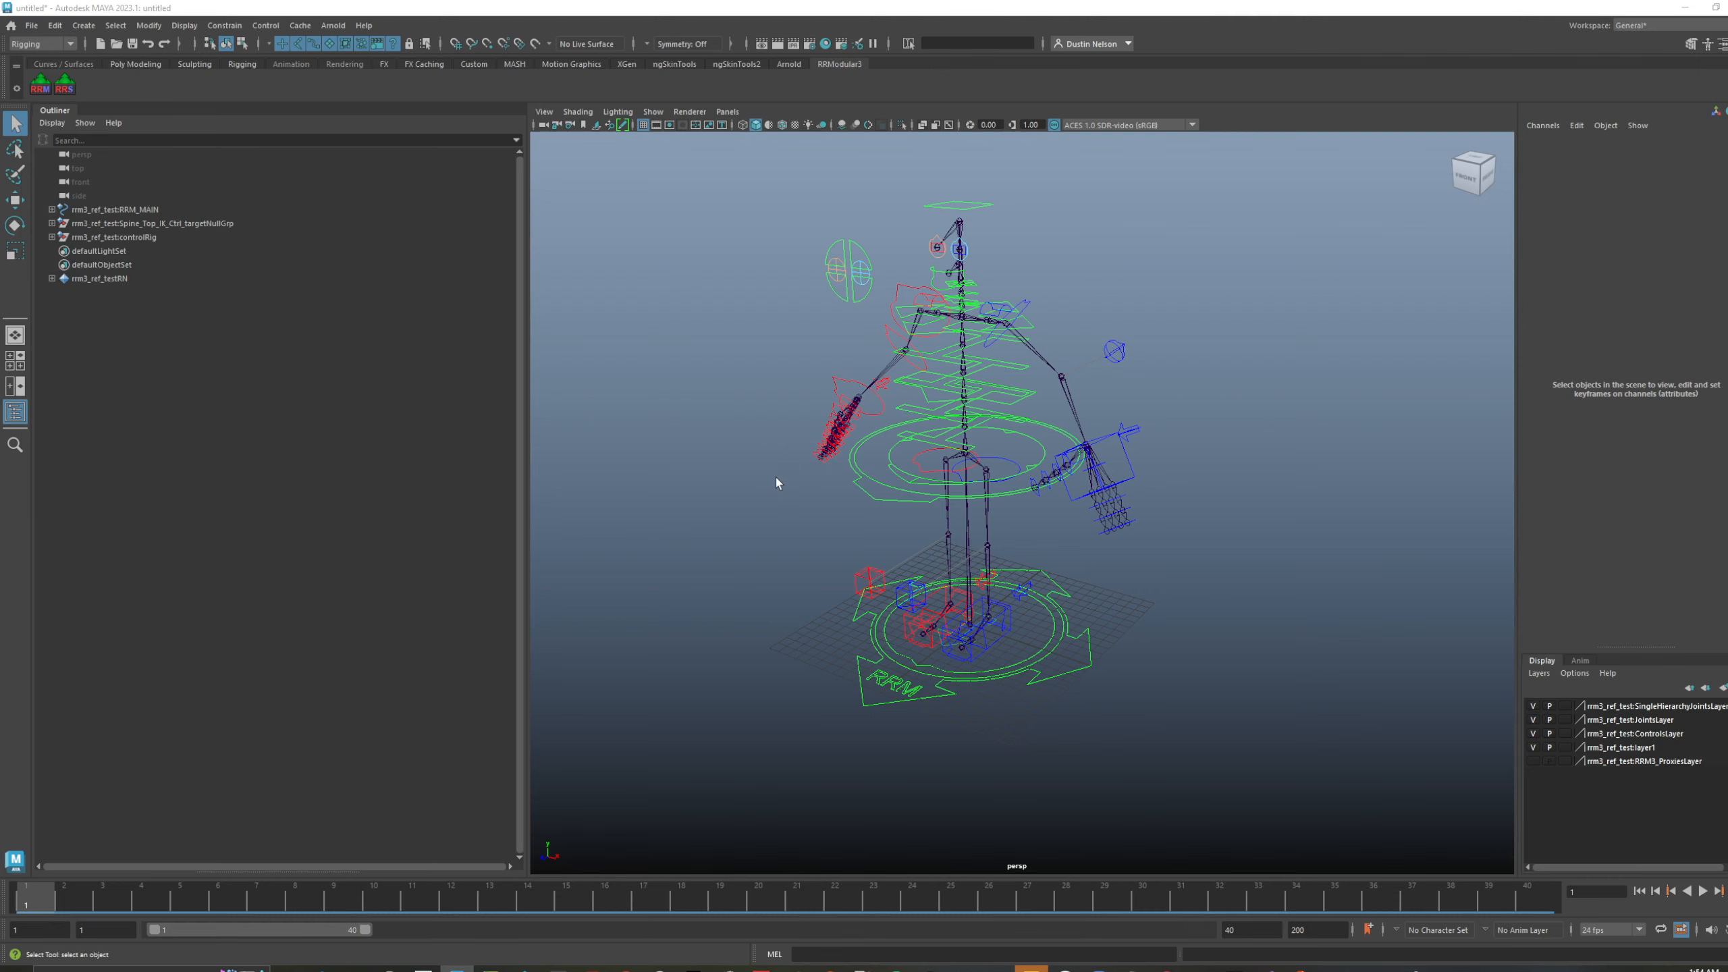
click(337, 274)
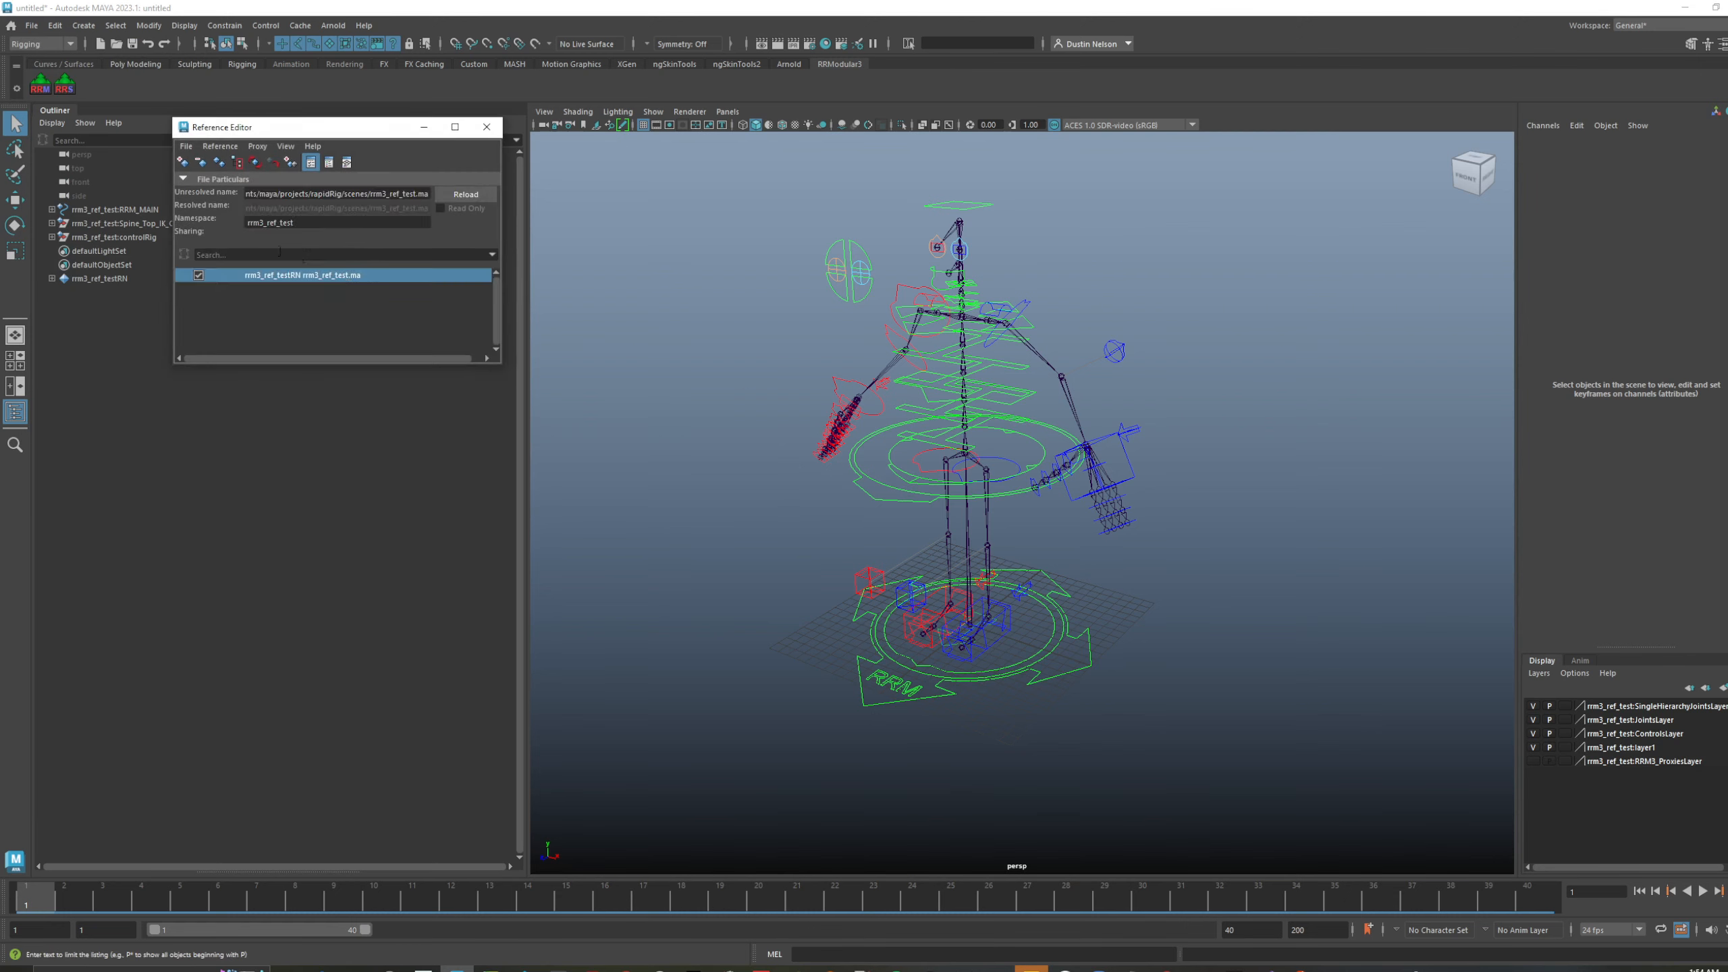
double_click(288, 223)
text(char1)
key(Return)
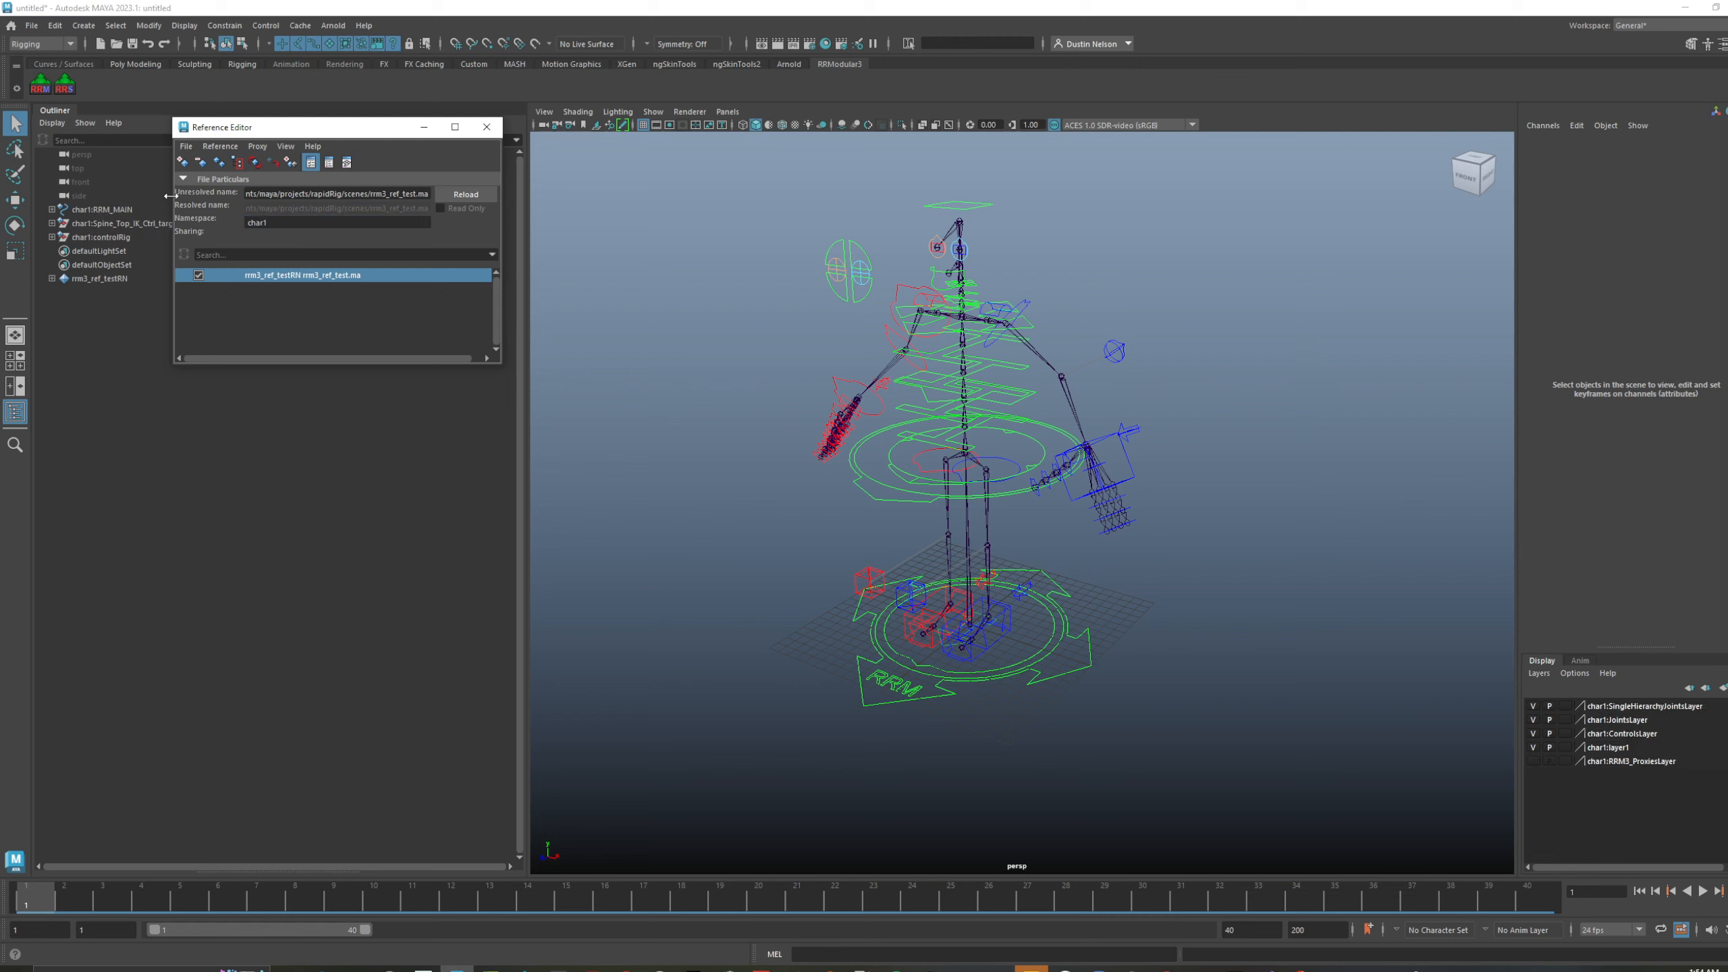
click(735, 316)
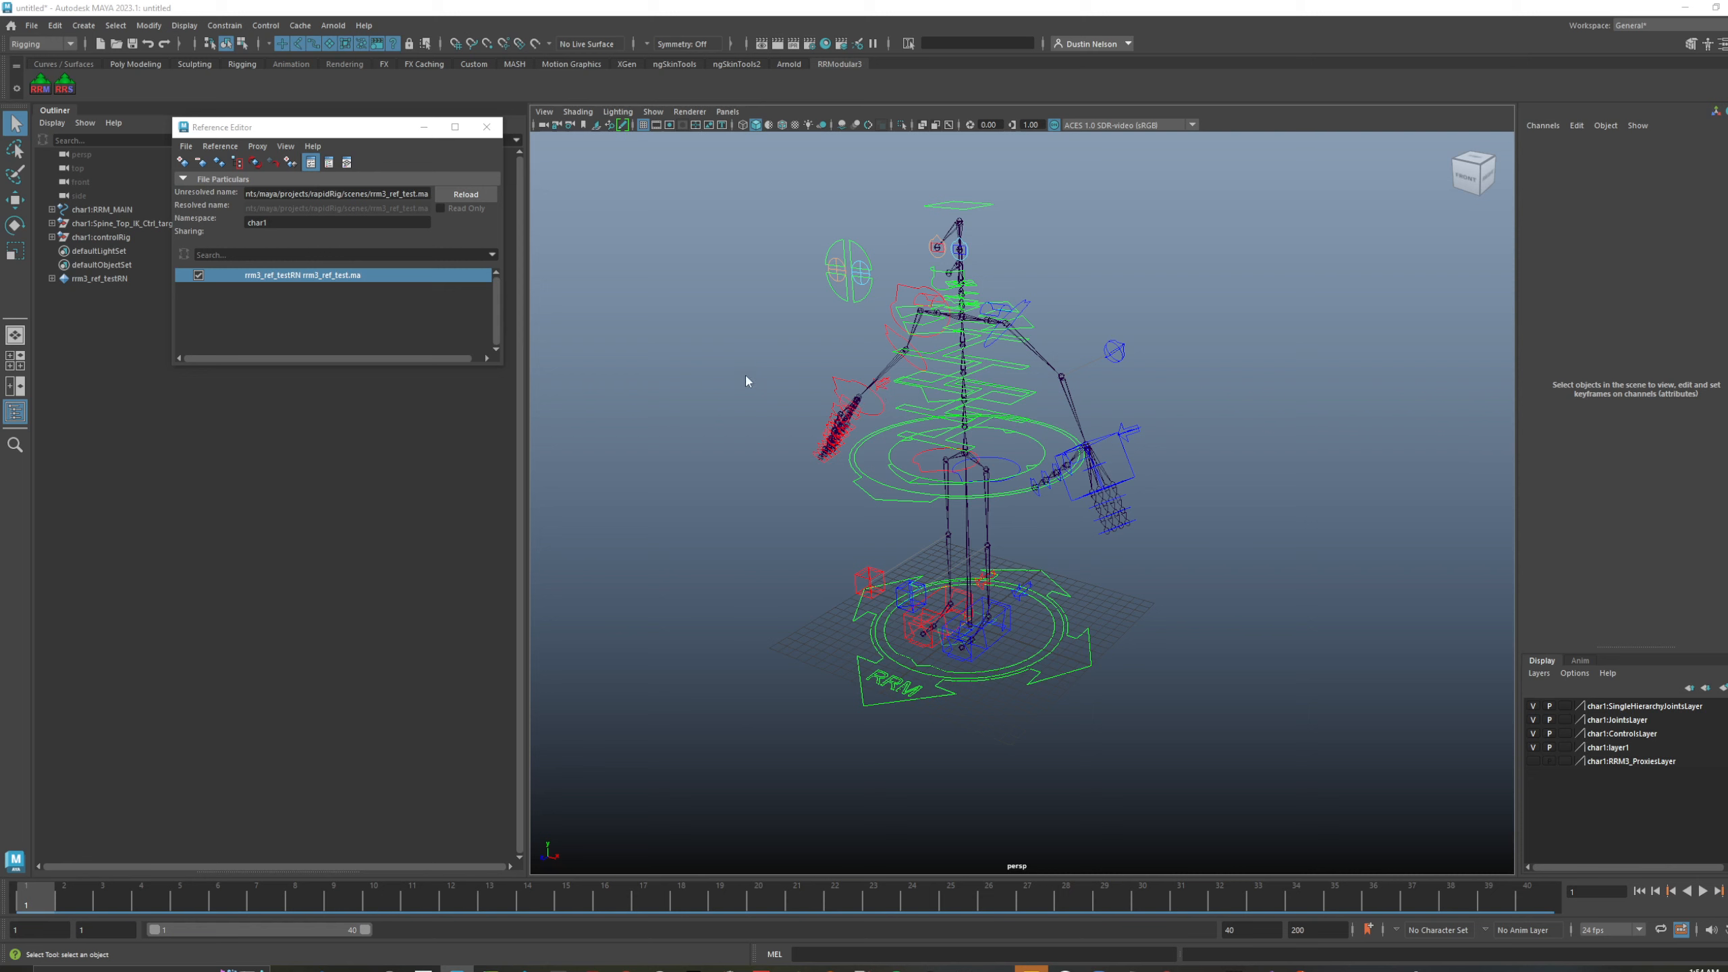
- Reference rrm3_ref_test.ma into the scene a second time and rename the new reference's namespace to char2
key(ctrl+r)
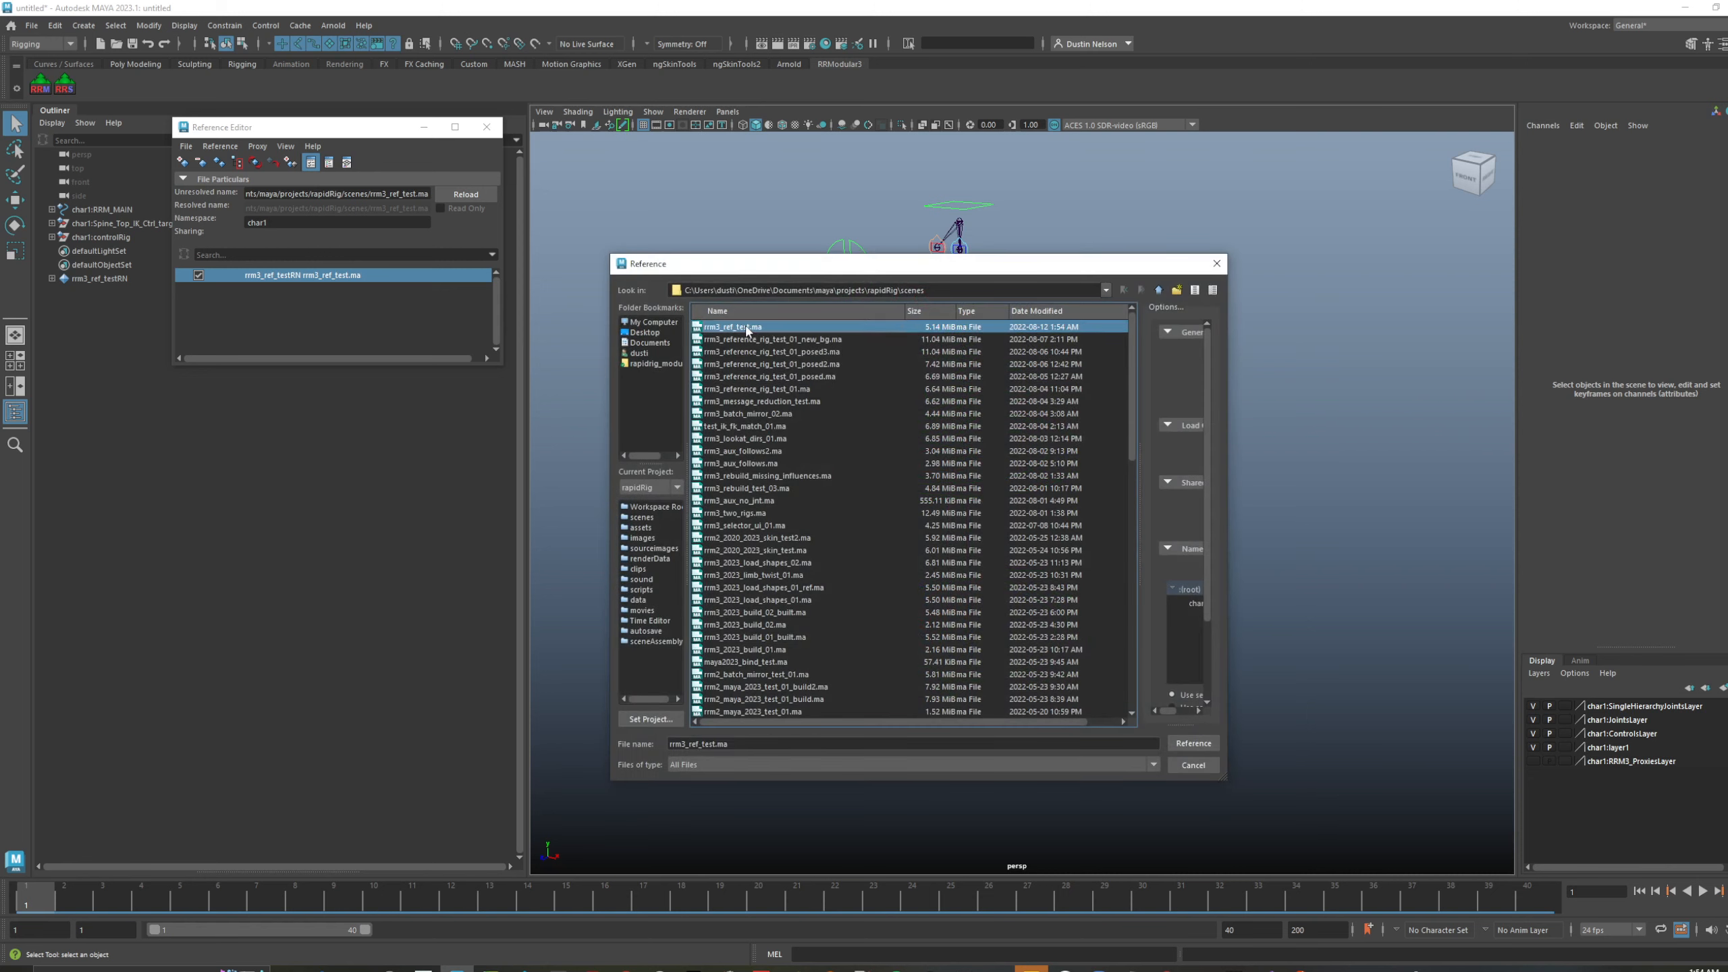
double_click(747, 328)
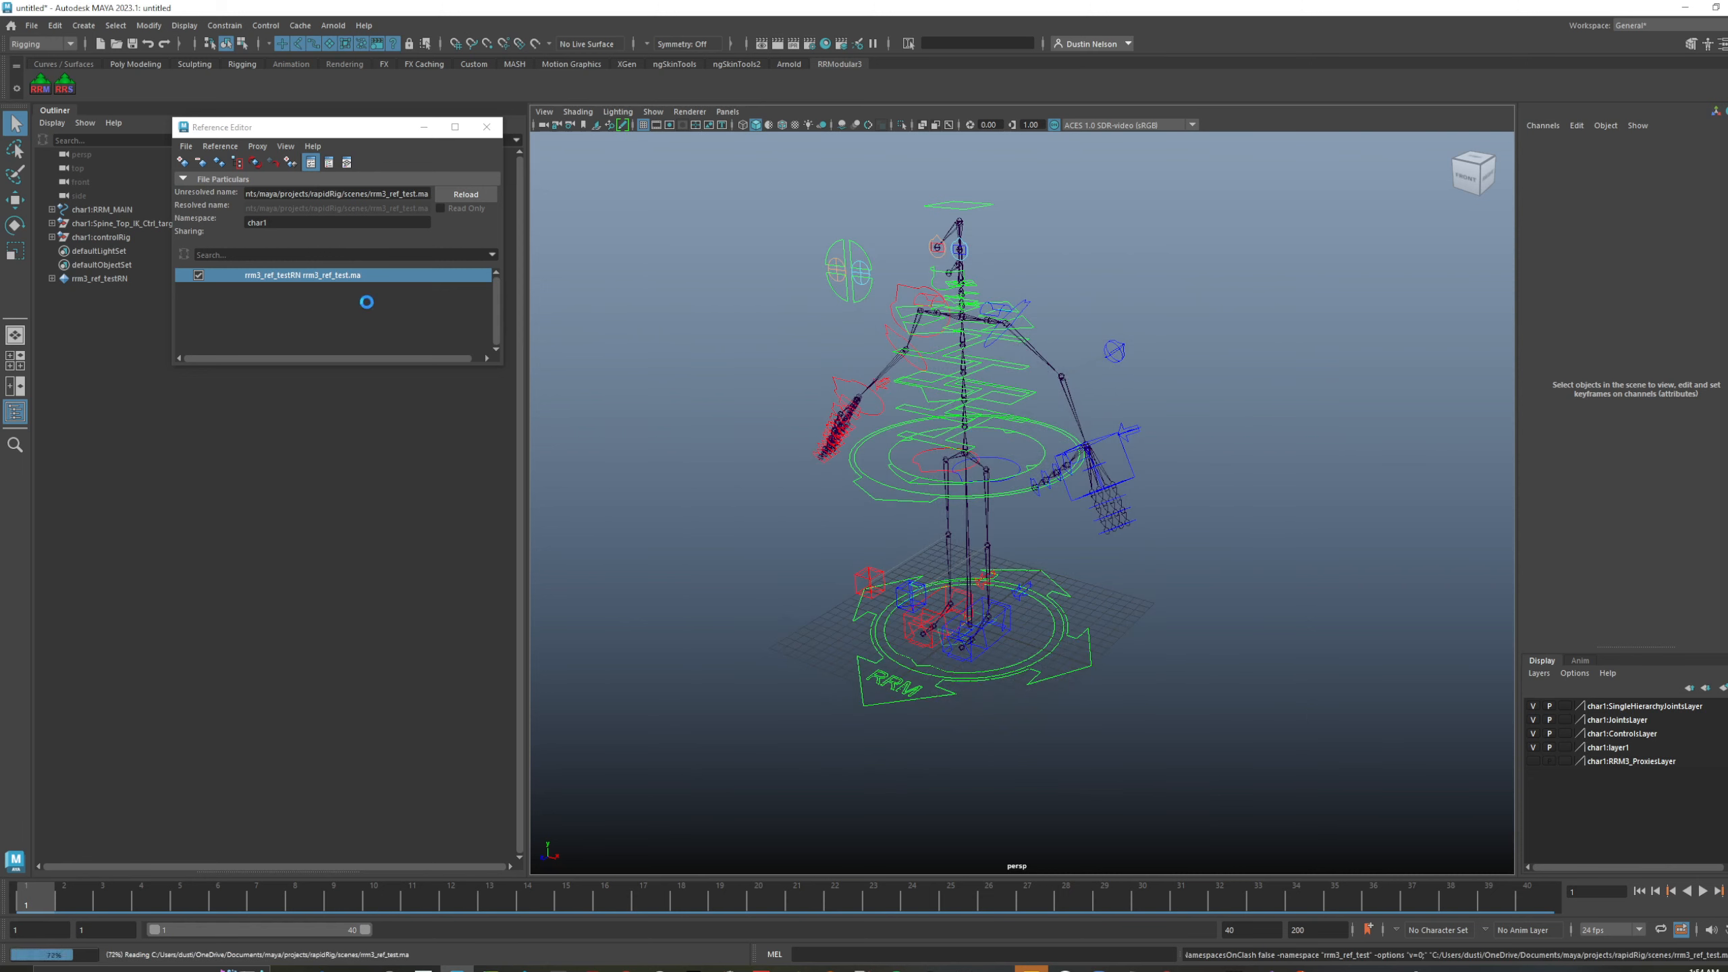
key(ctrl+a)
text(char)
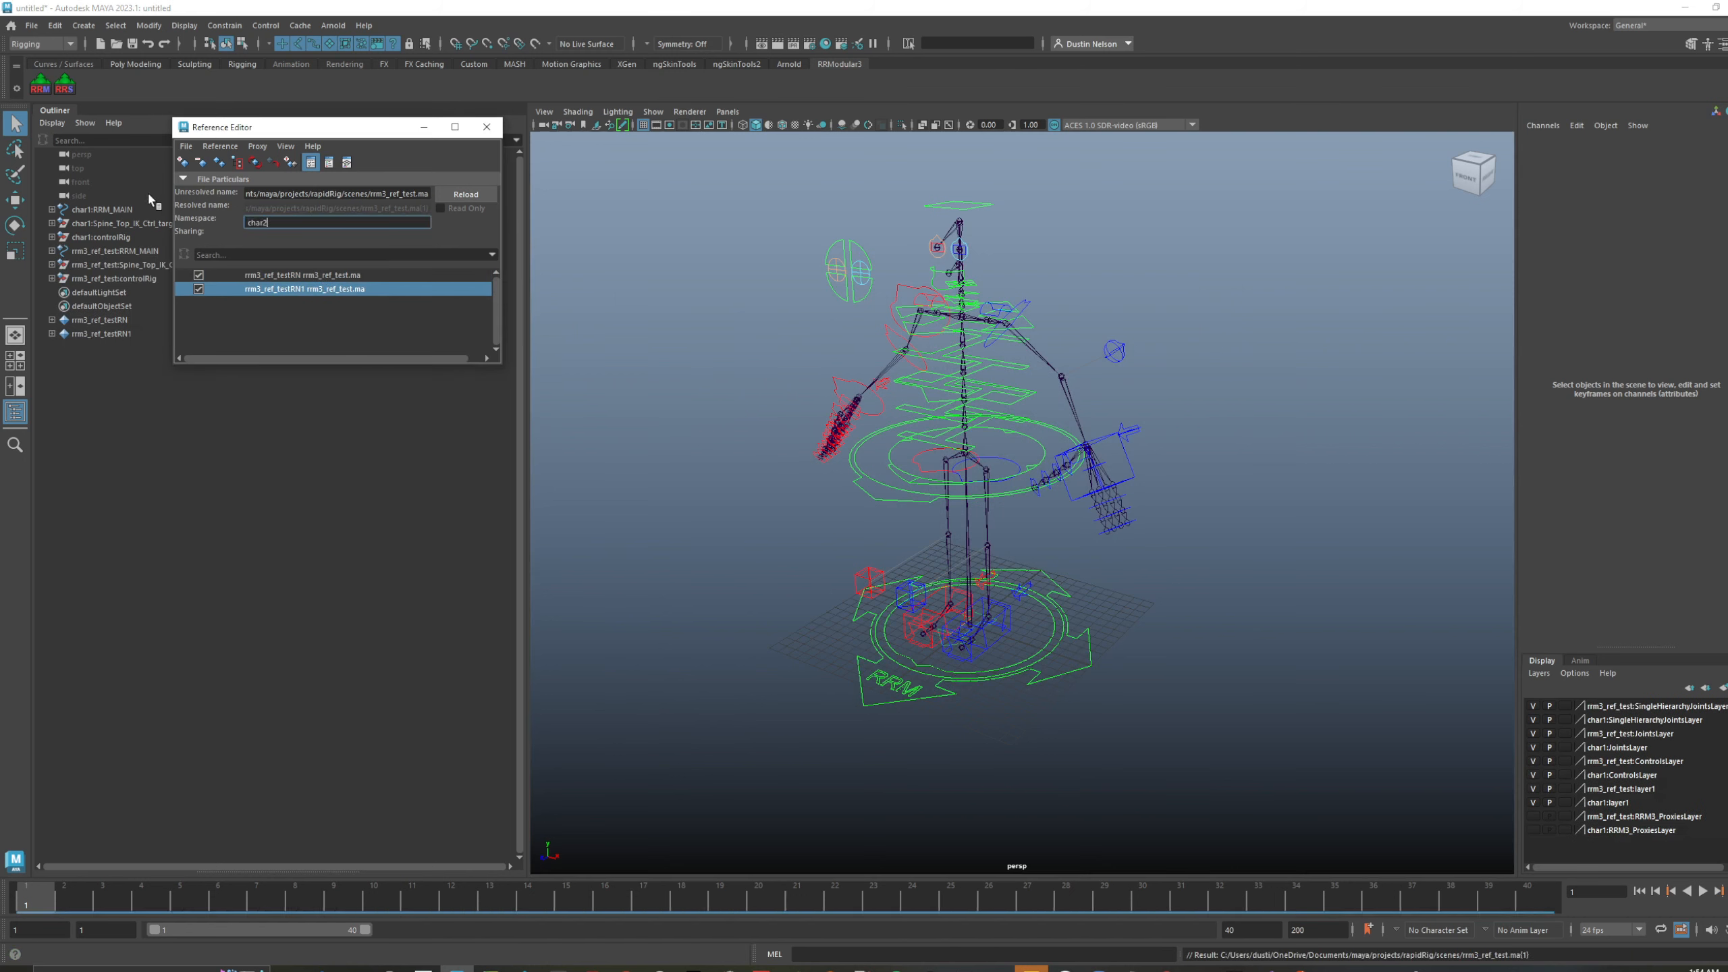
key(Return)
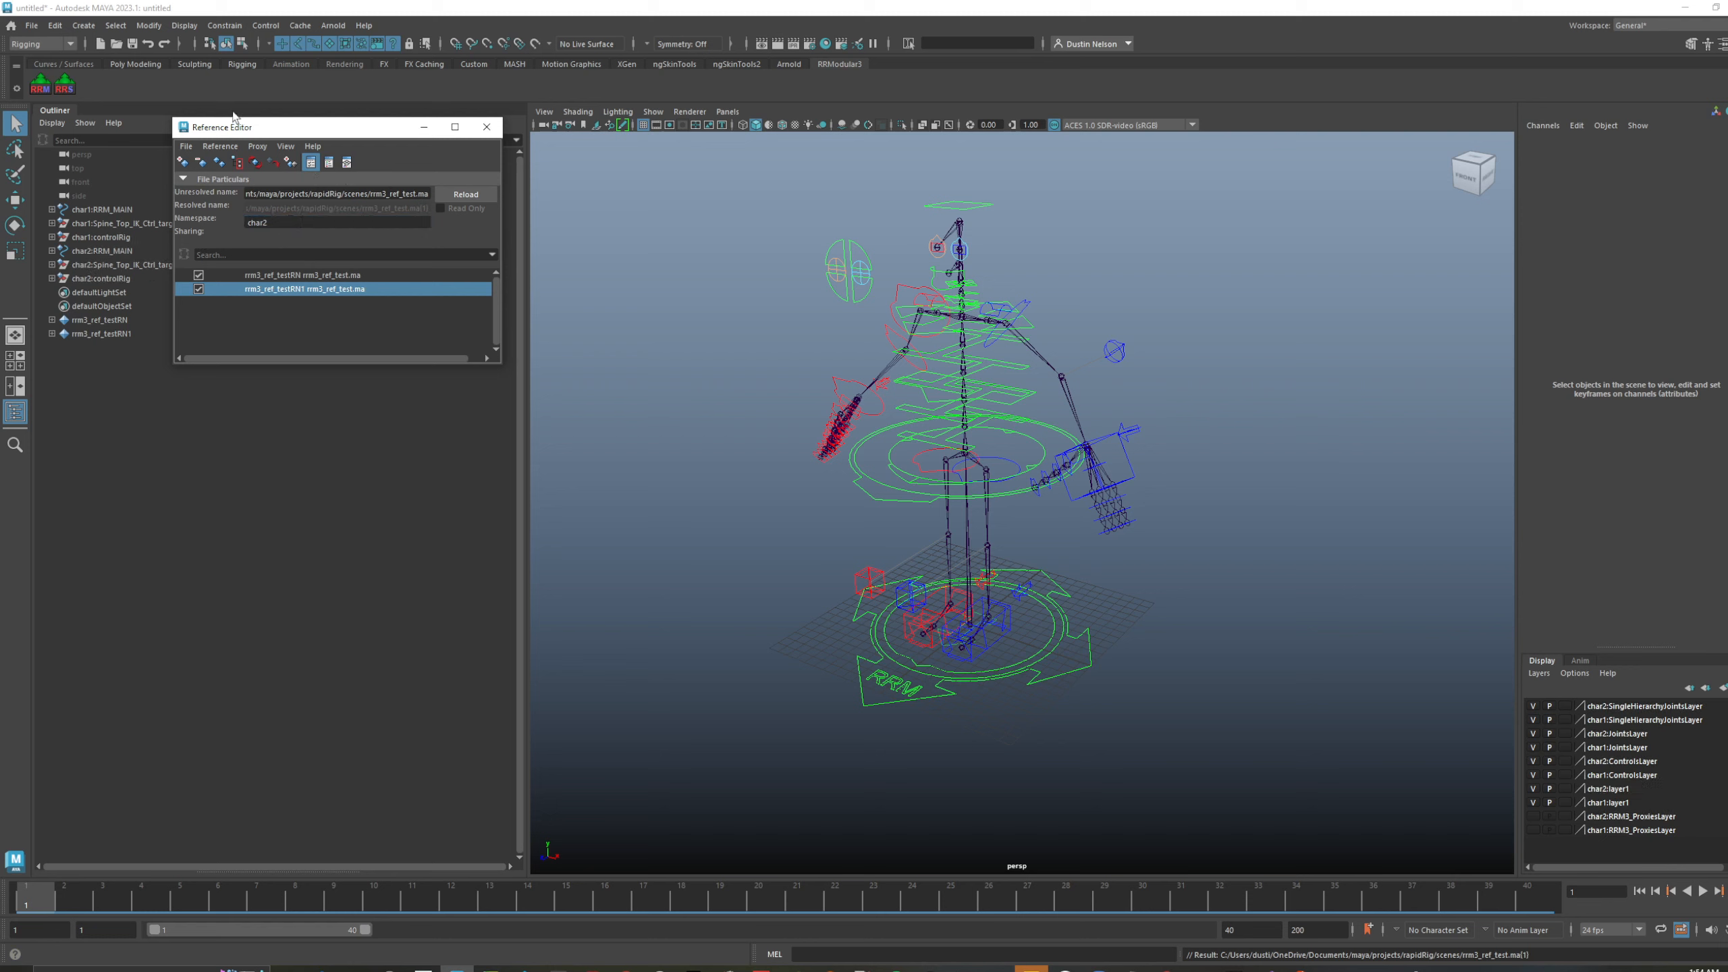
- Open the Rapid Rig: Modular Selector and compare the control layouts of the char1 and char2 control rigs
click(66, 87)
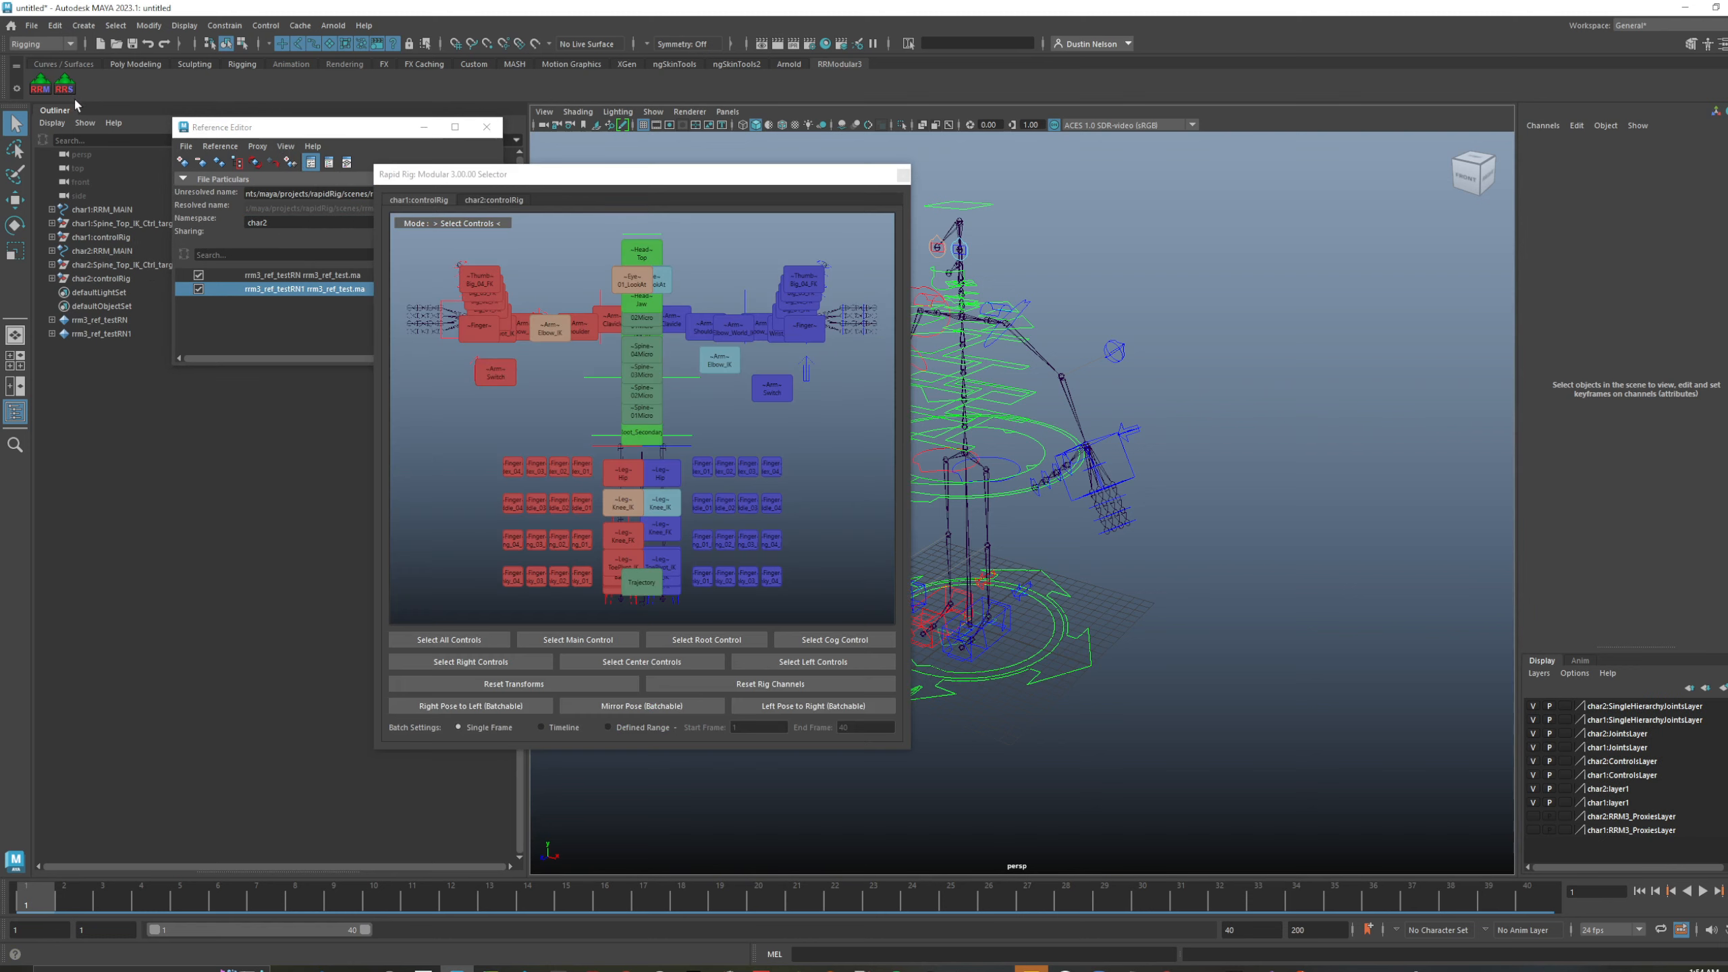
click(491, 206)
click(439, 203)
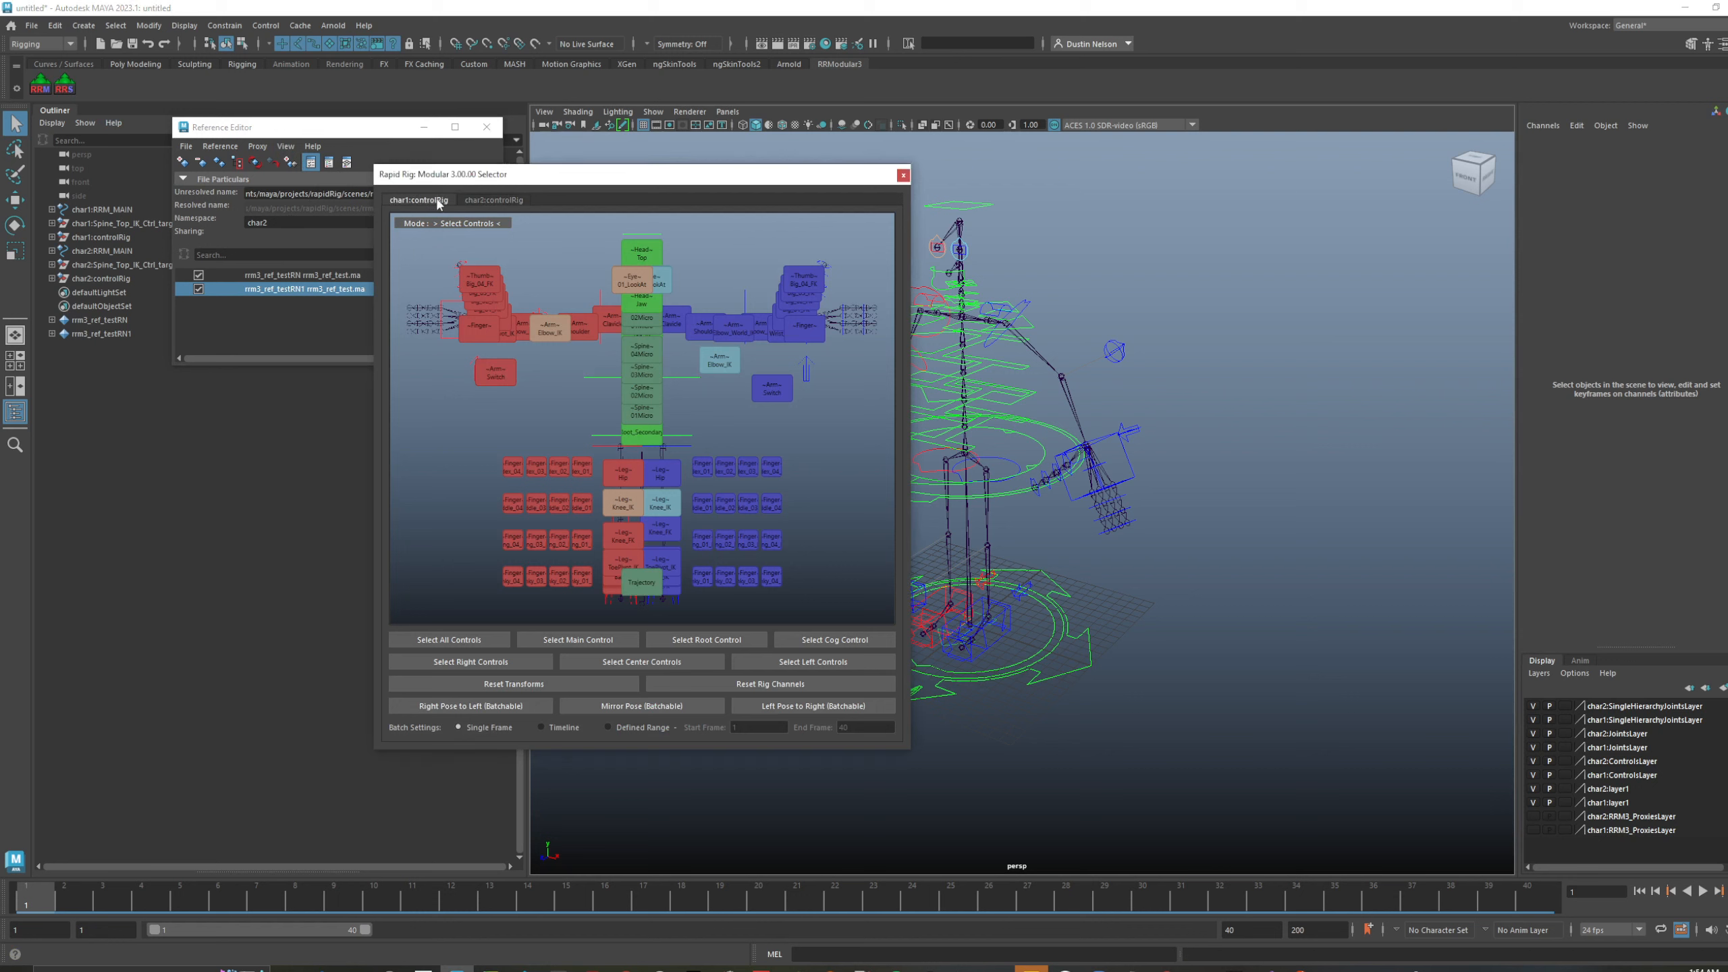
click(471, 204)
click(432, 203)
click(469, 204)
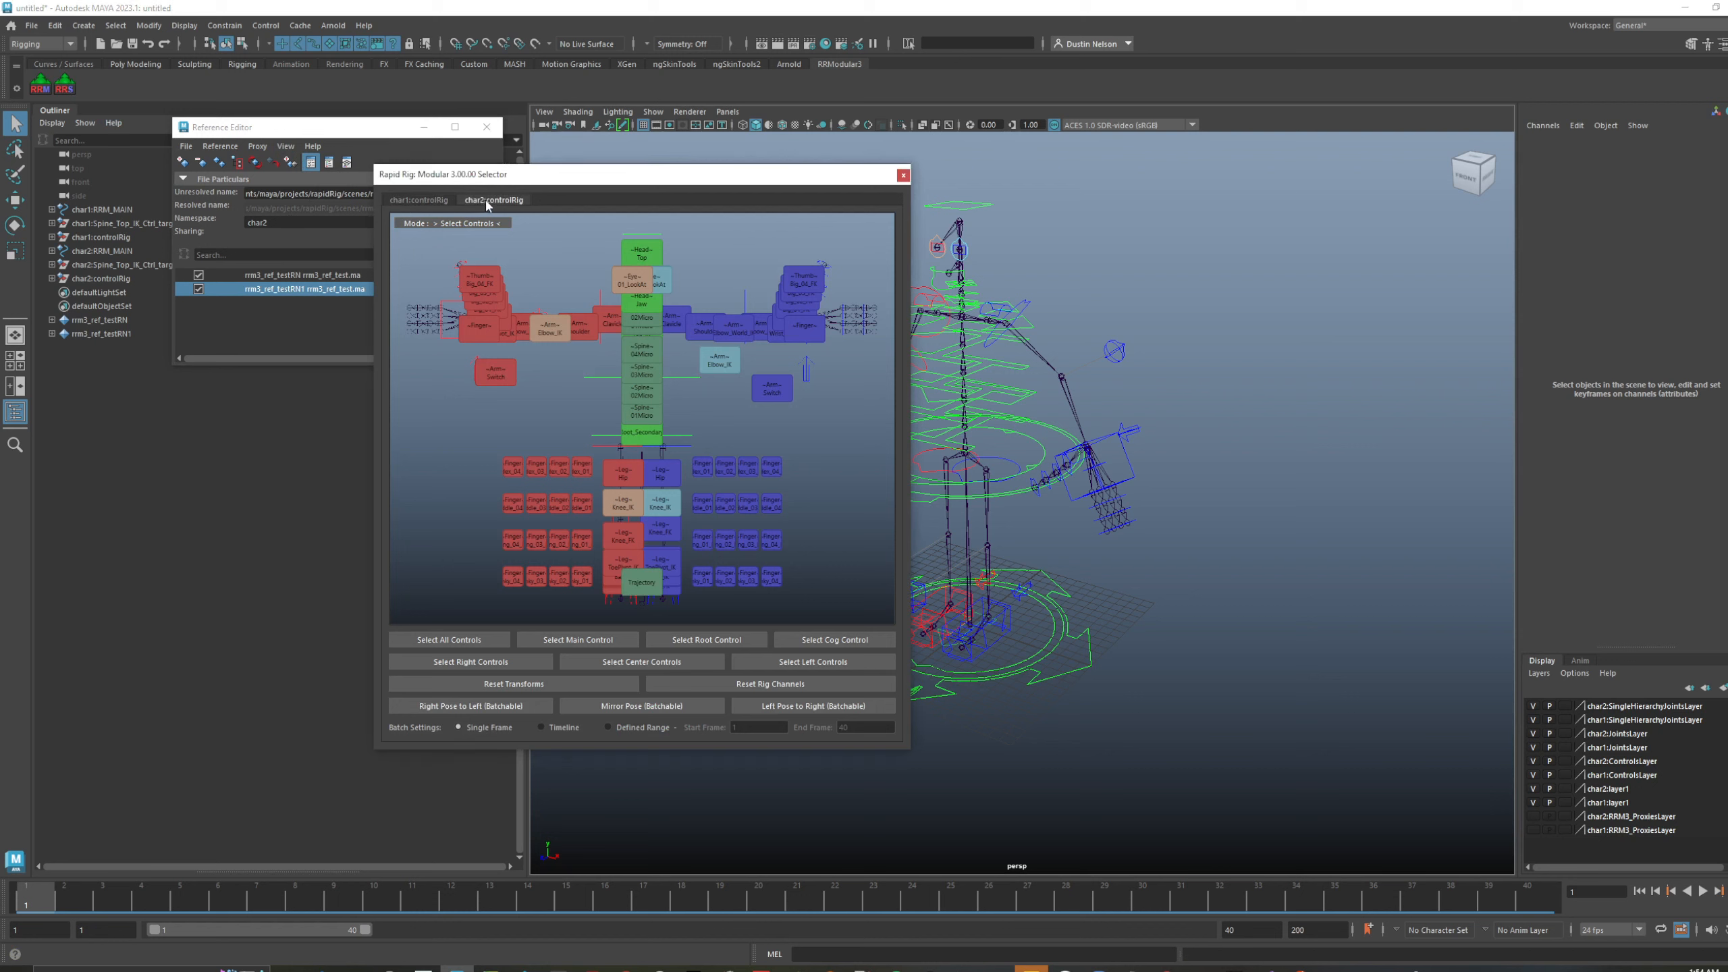
click(430, 203)
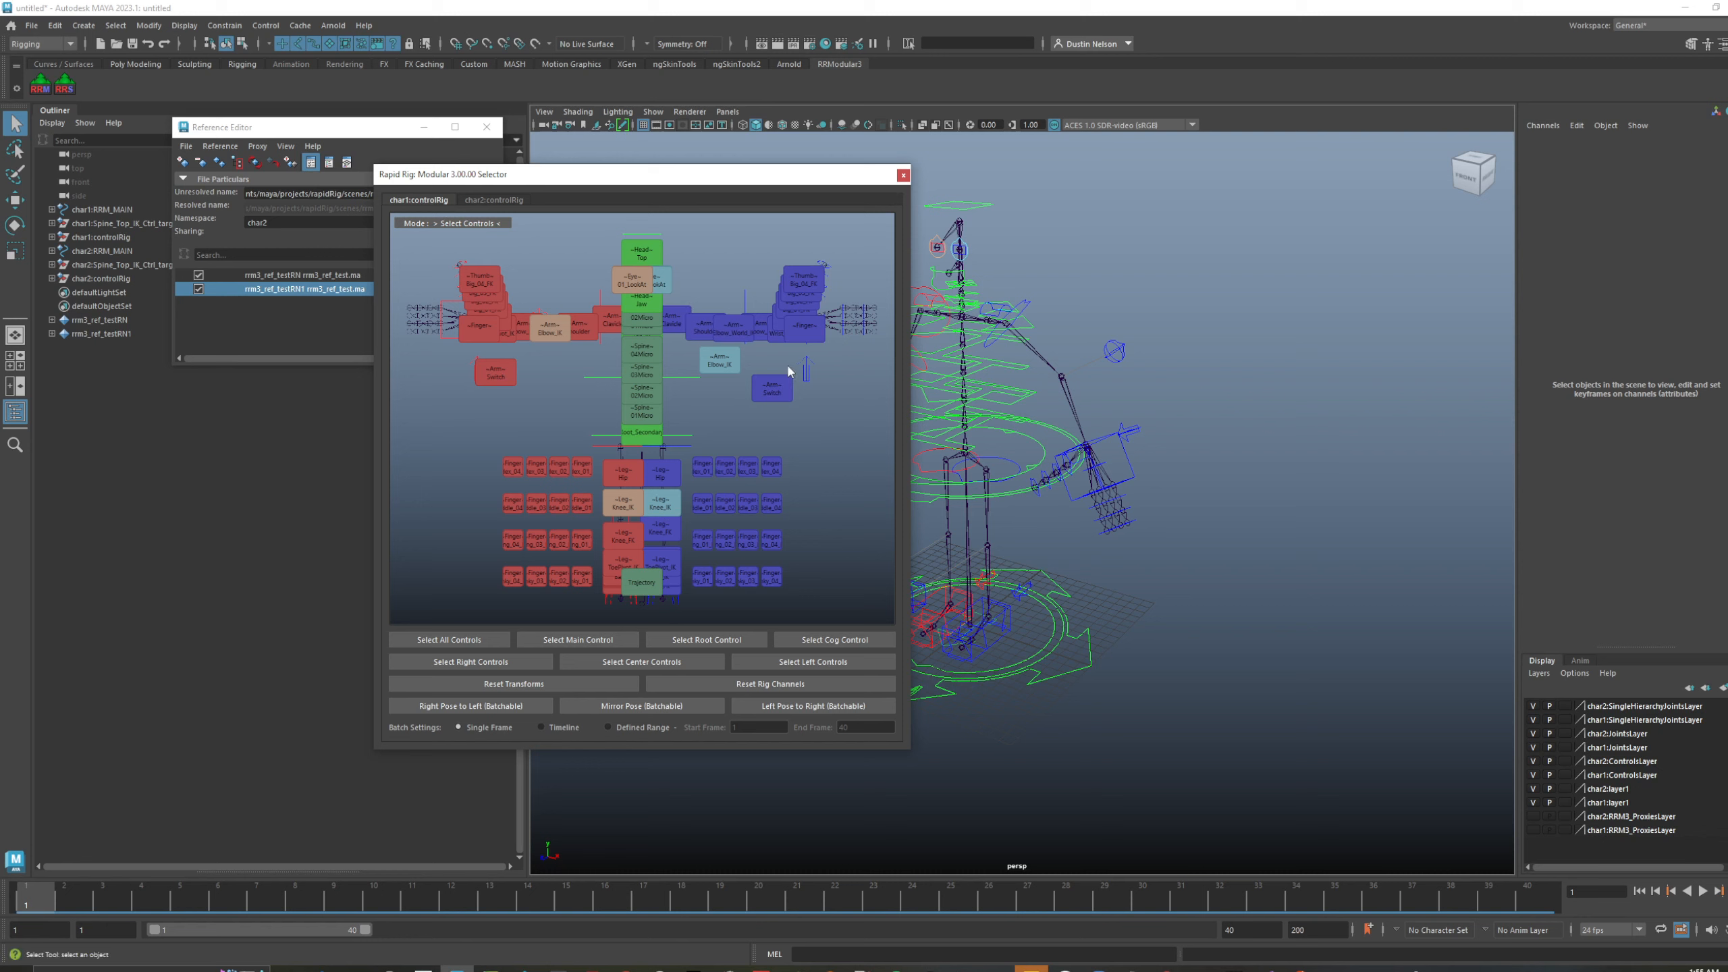
drag(833, 174, 770, 178)
- Create a reference to rrm3_reference_rig_test_01_new_bg.ma in the current scene
key(ctrl+r)
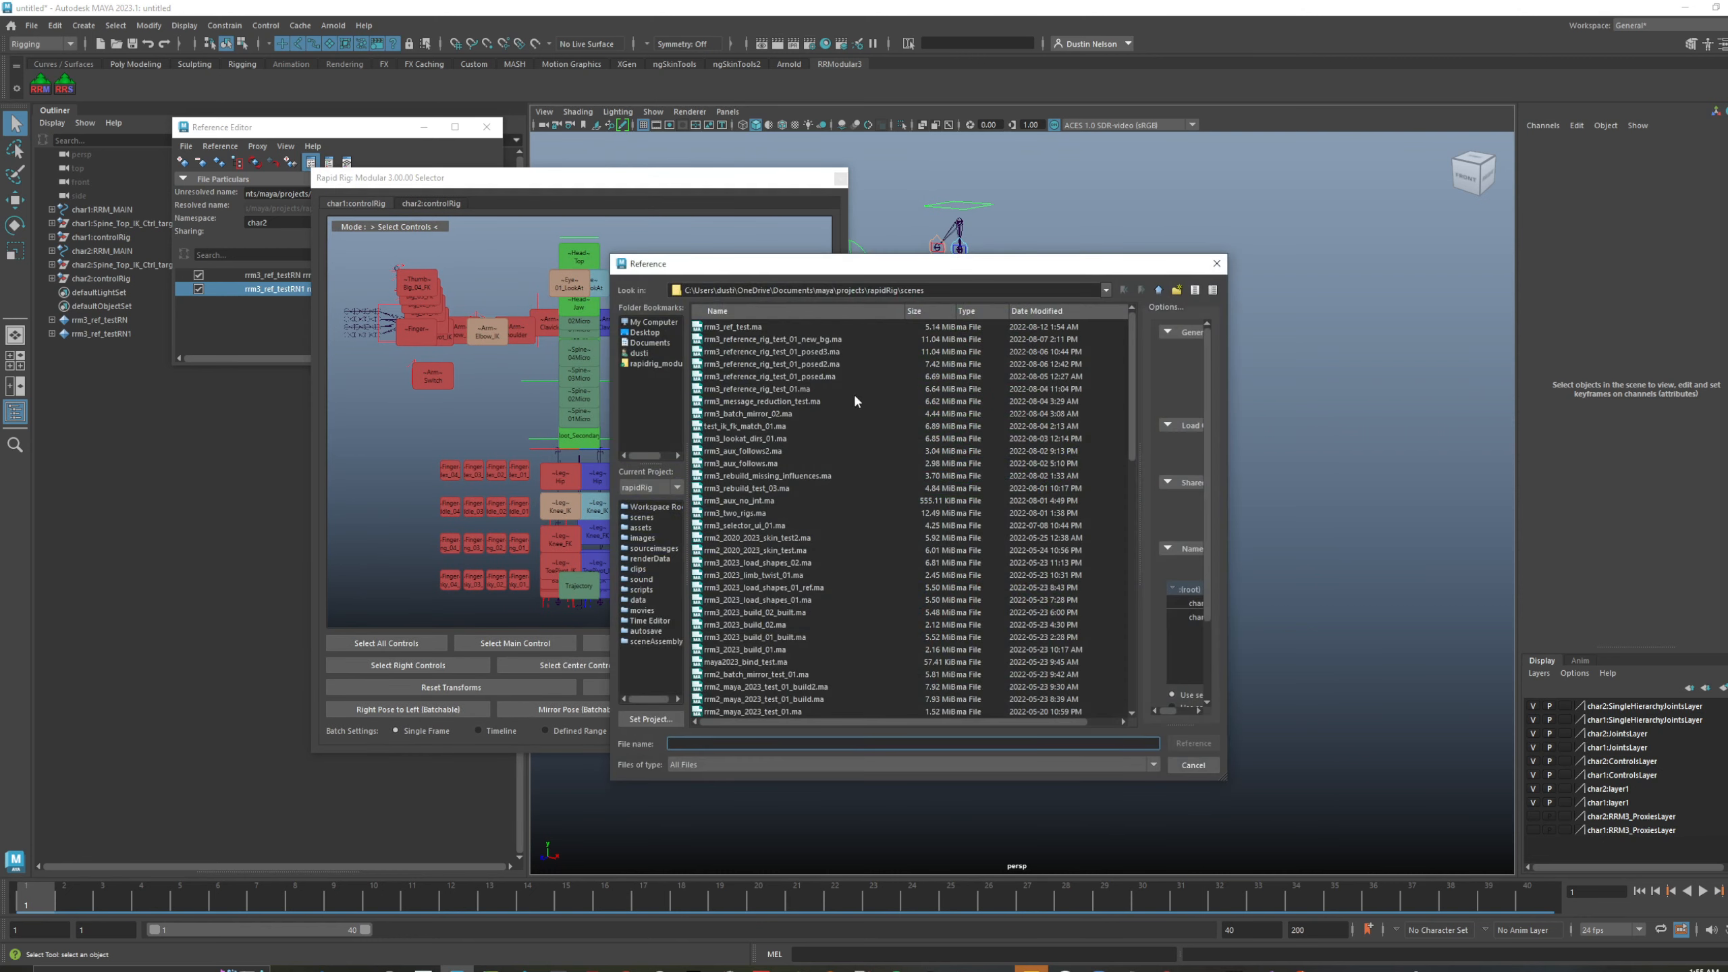
click(813, 343)
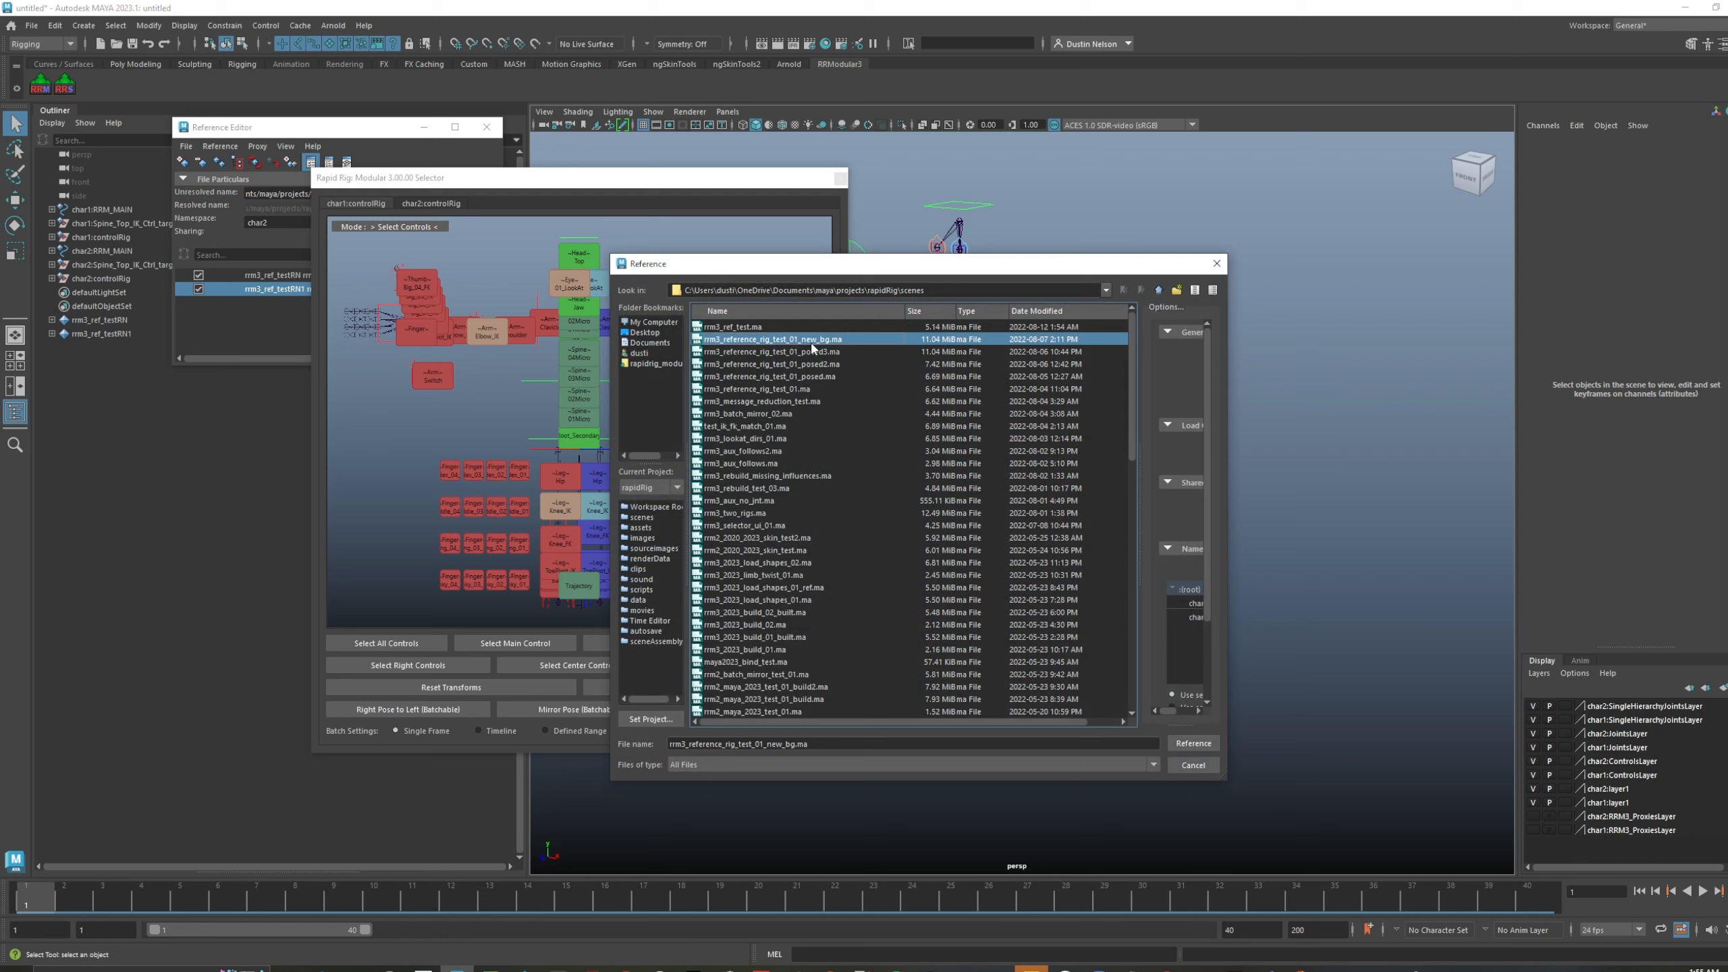
click(1193, 743)
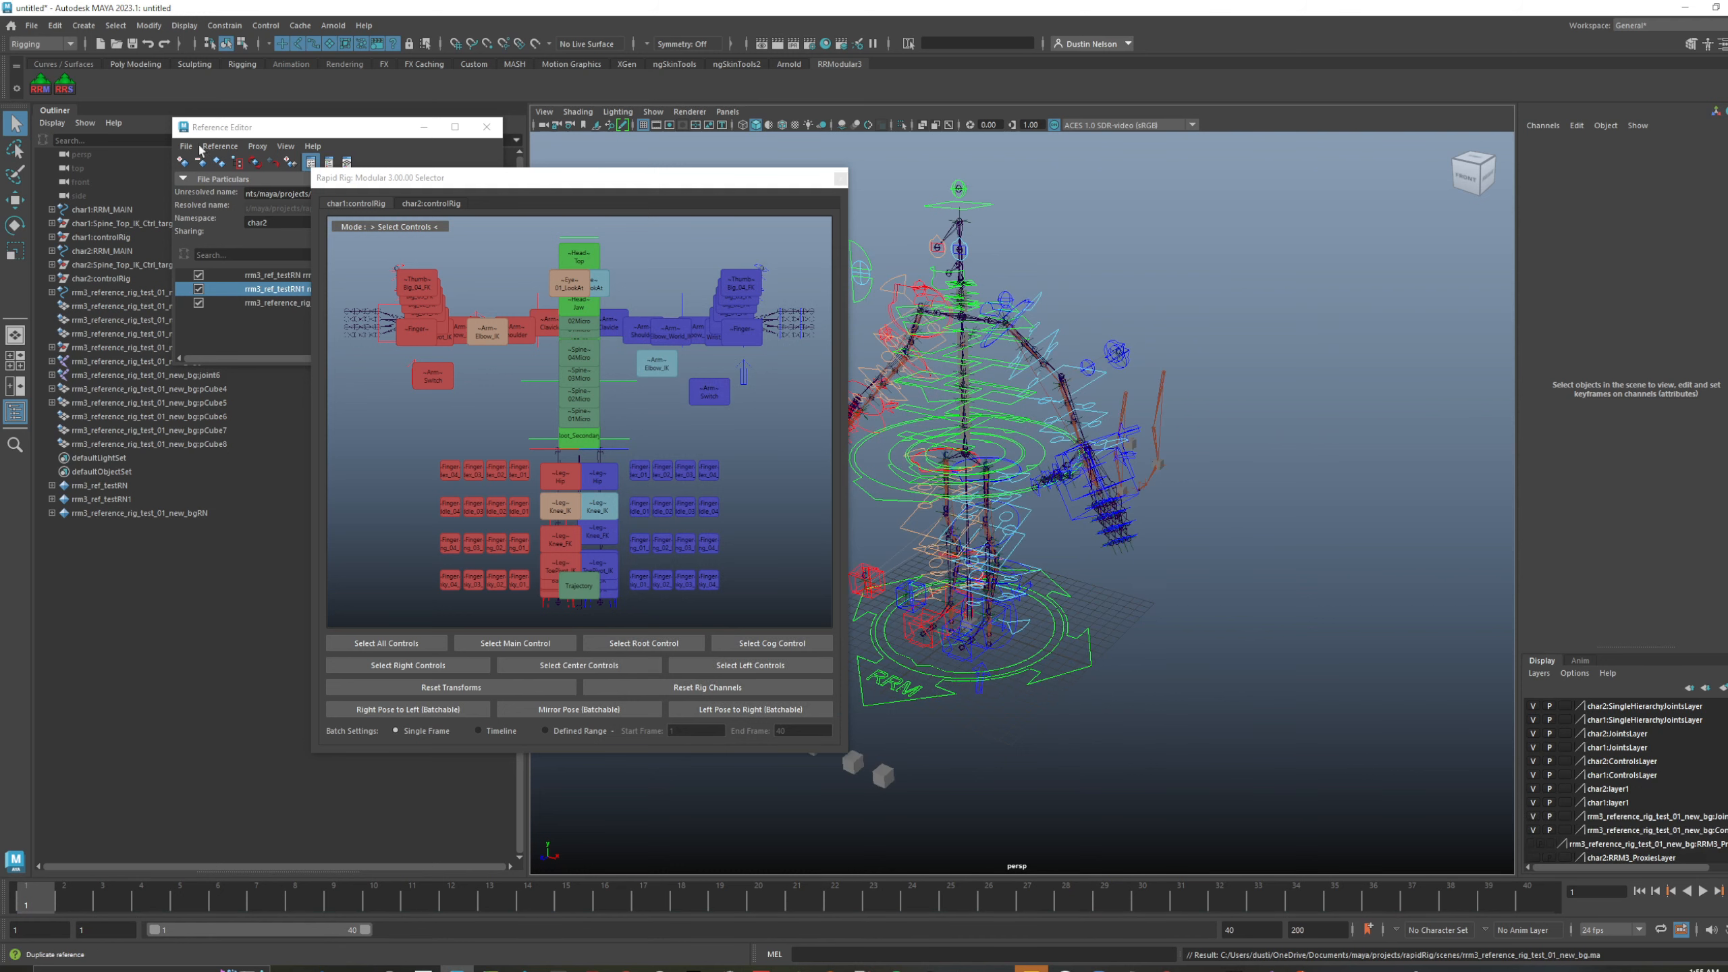
- Relaunch the Selector, compare the newly referenced rig's layout with char2's, and move the Selector window clear of the Reference Editor
click(66, 86)
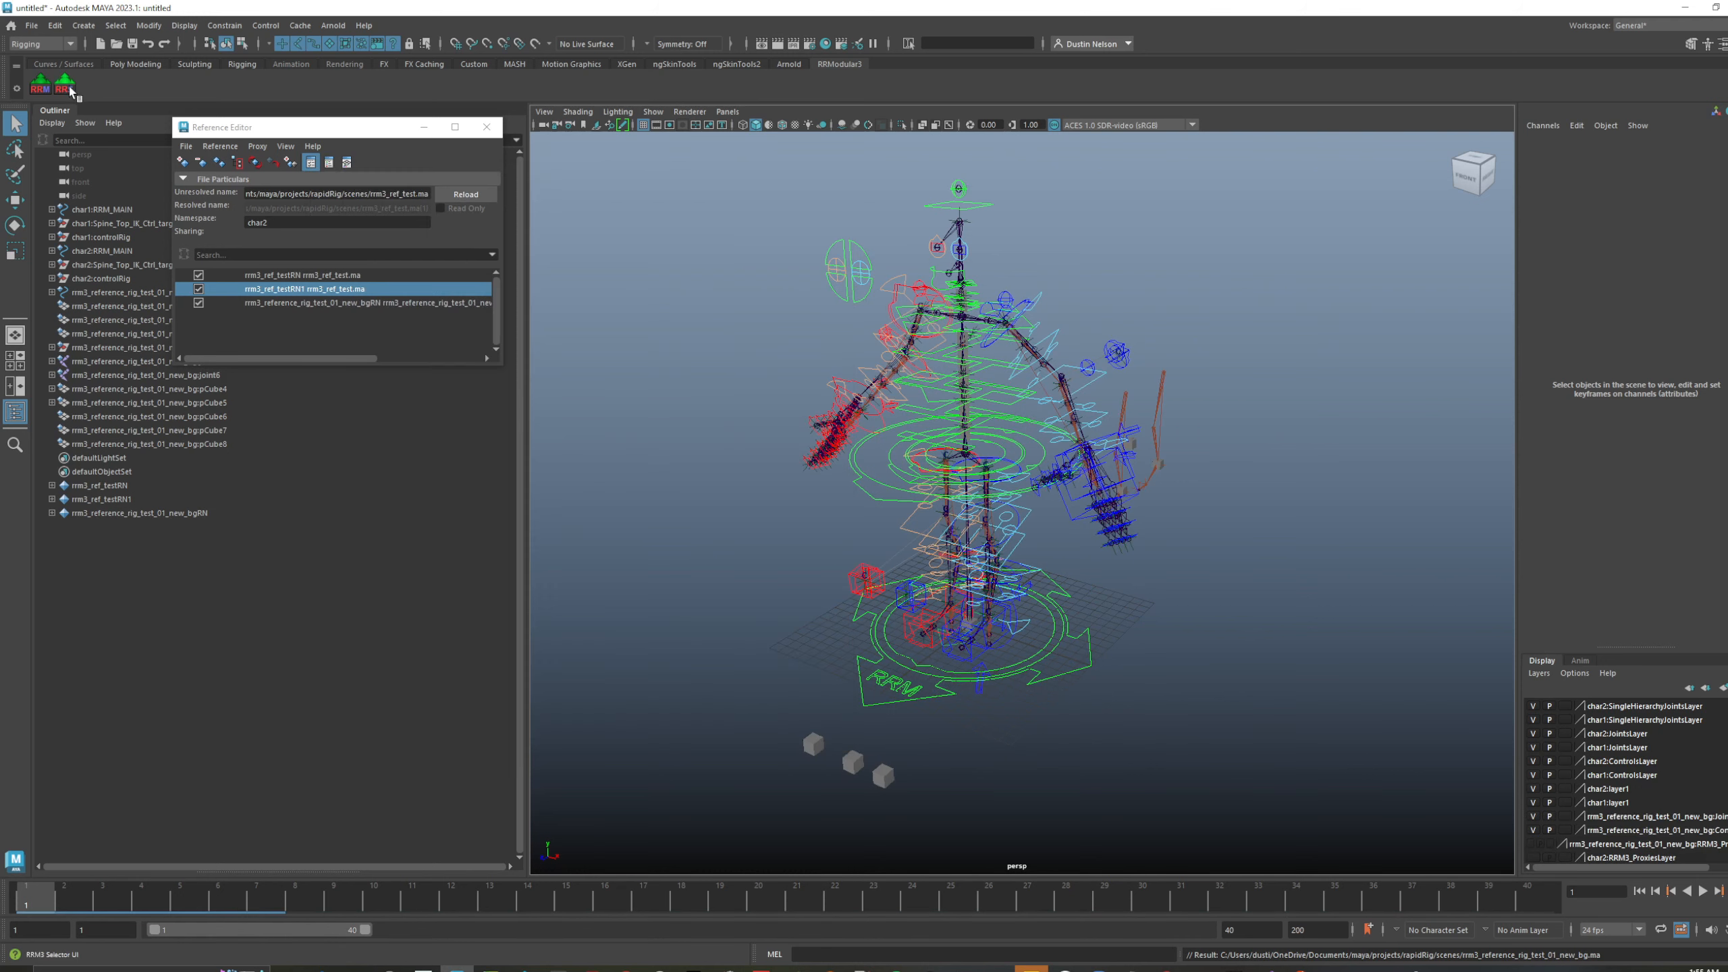
click(71, 91)
click(575, 205)
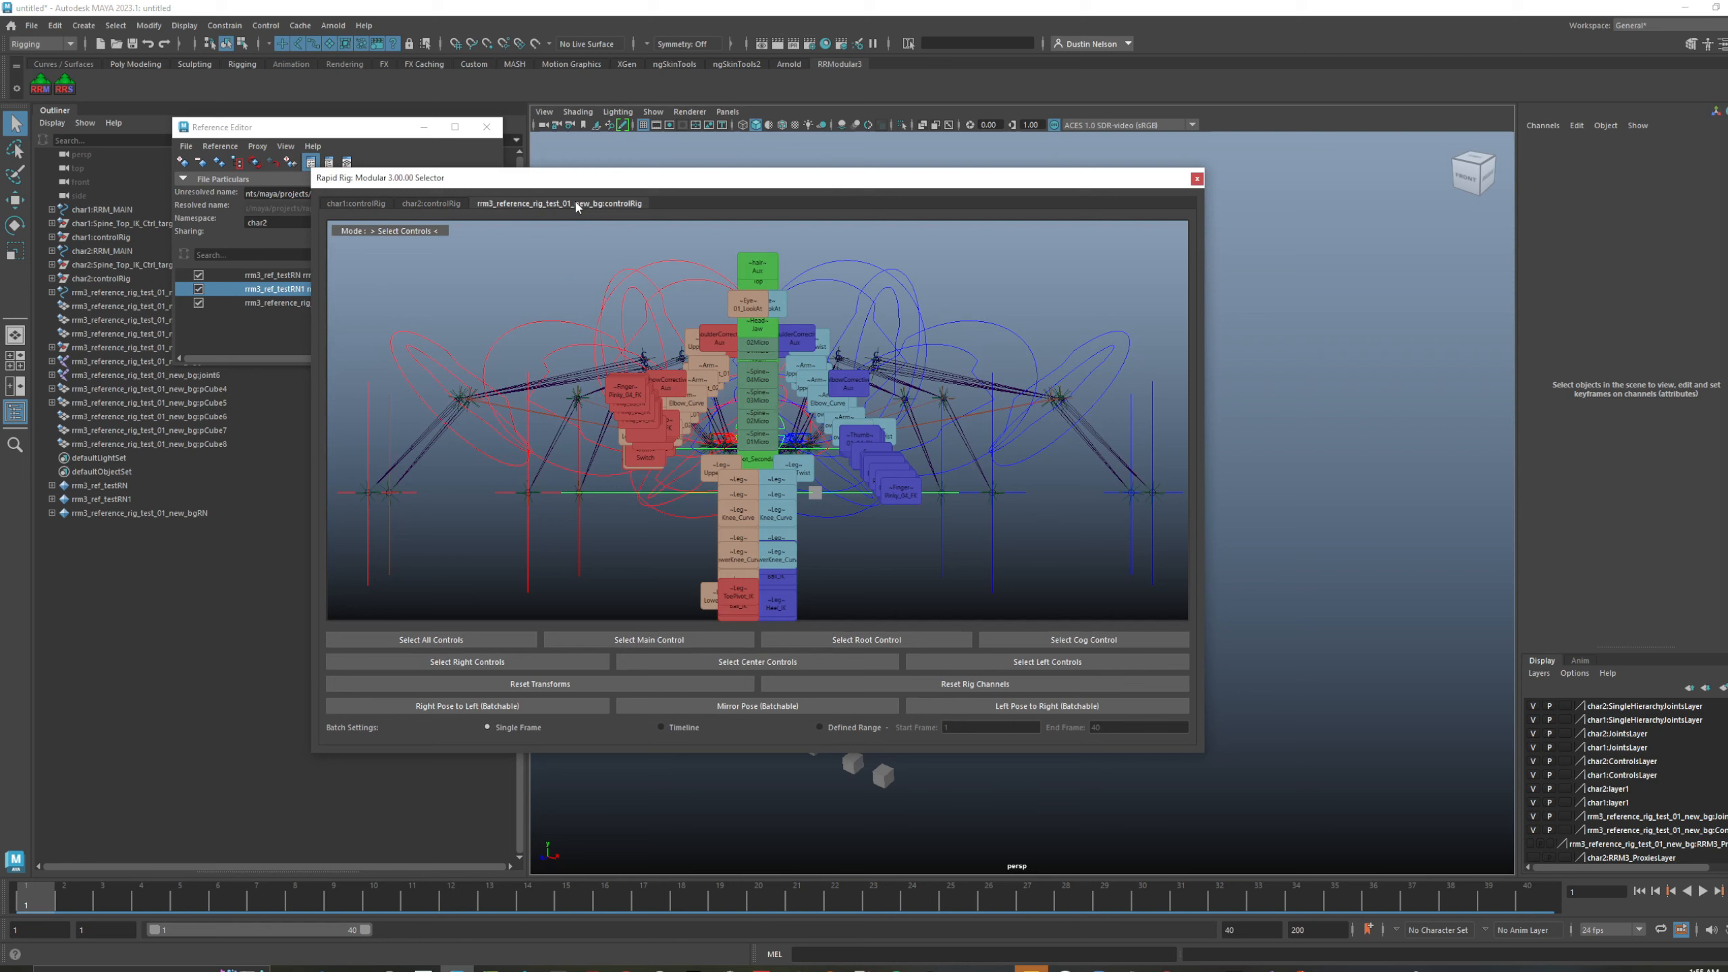
click(412, 205)
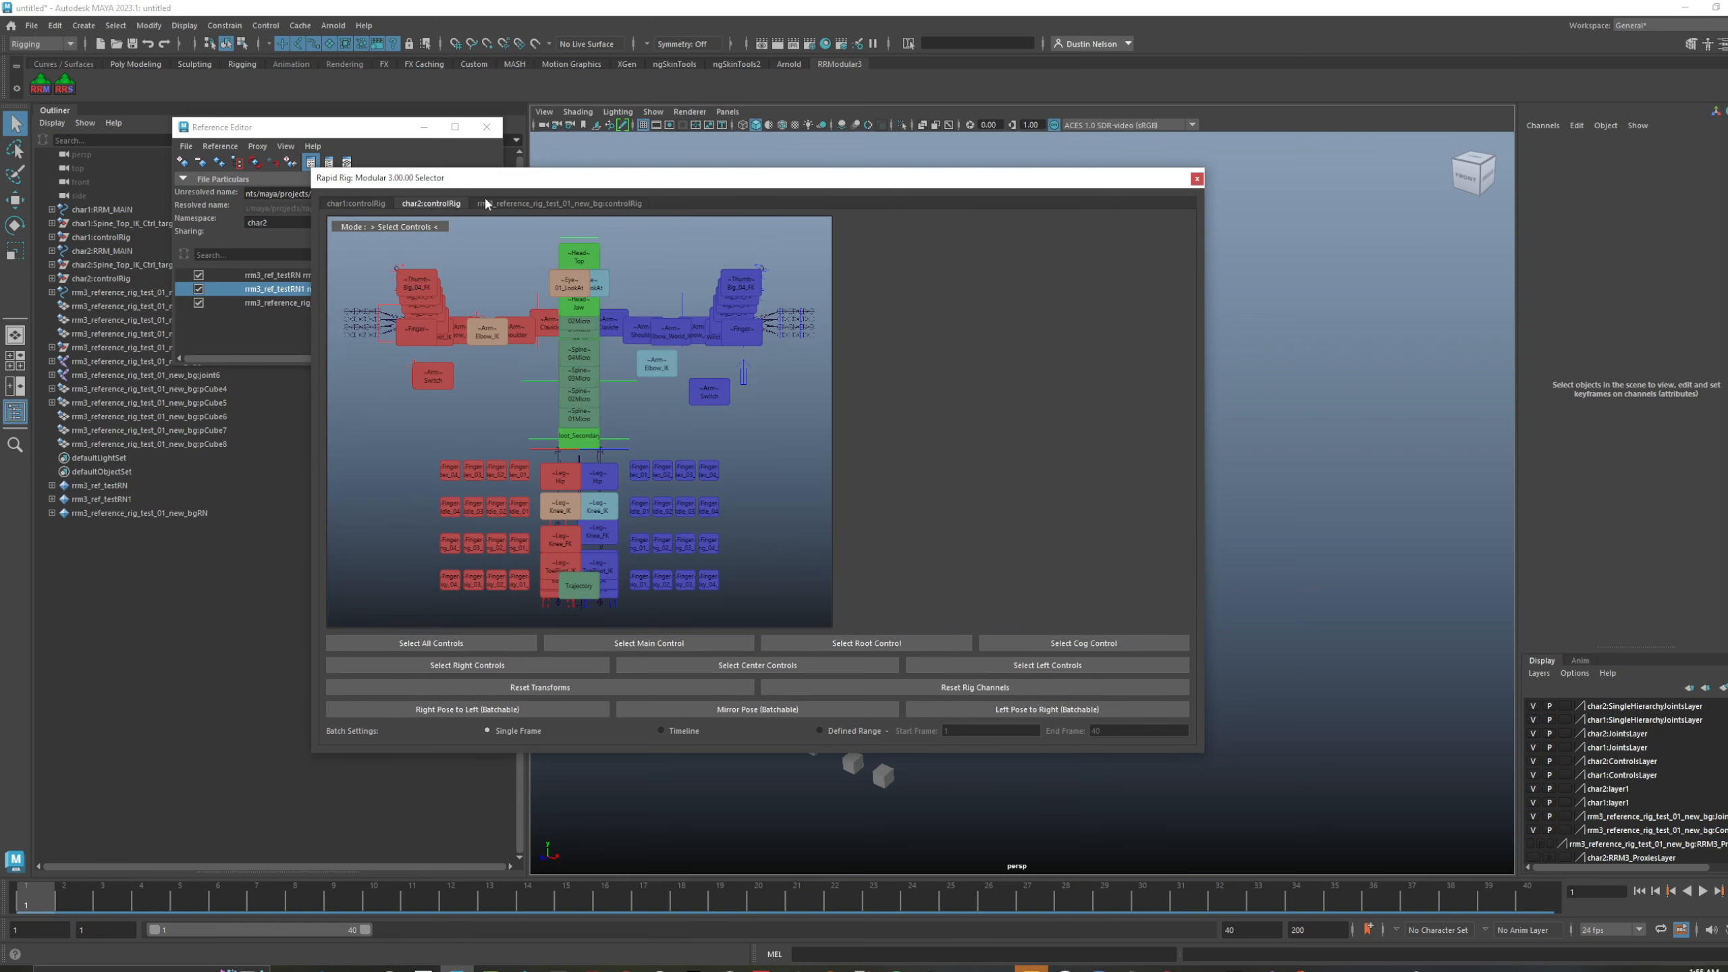
click(521, 206)
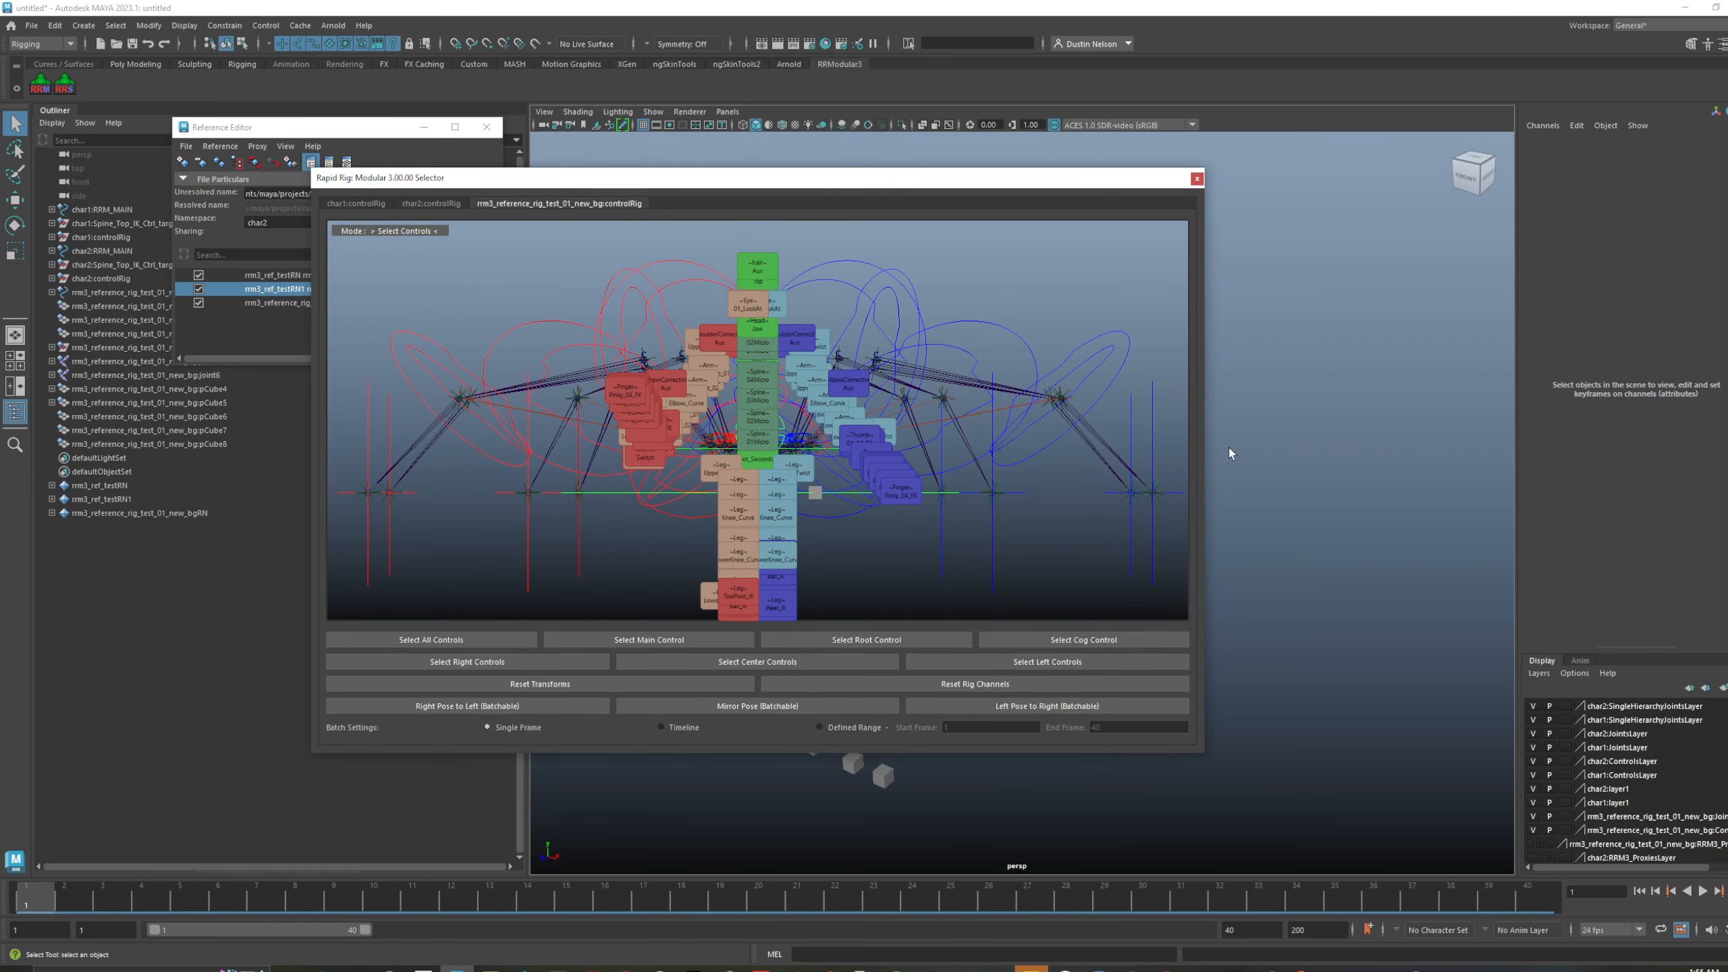
drag(1206, 451, 966, 471)
drag(955, 180, 1188, 166)
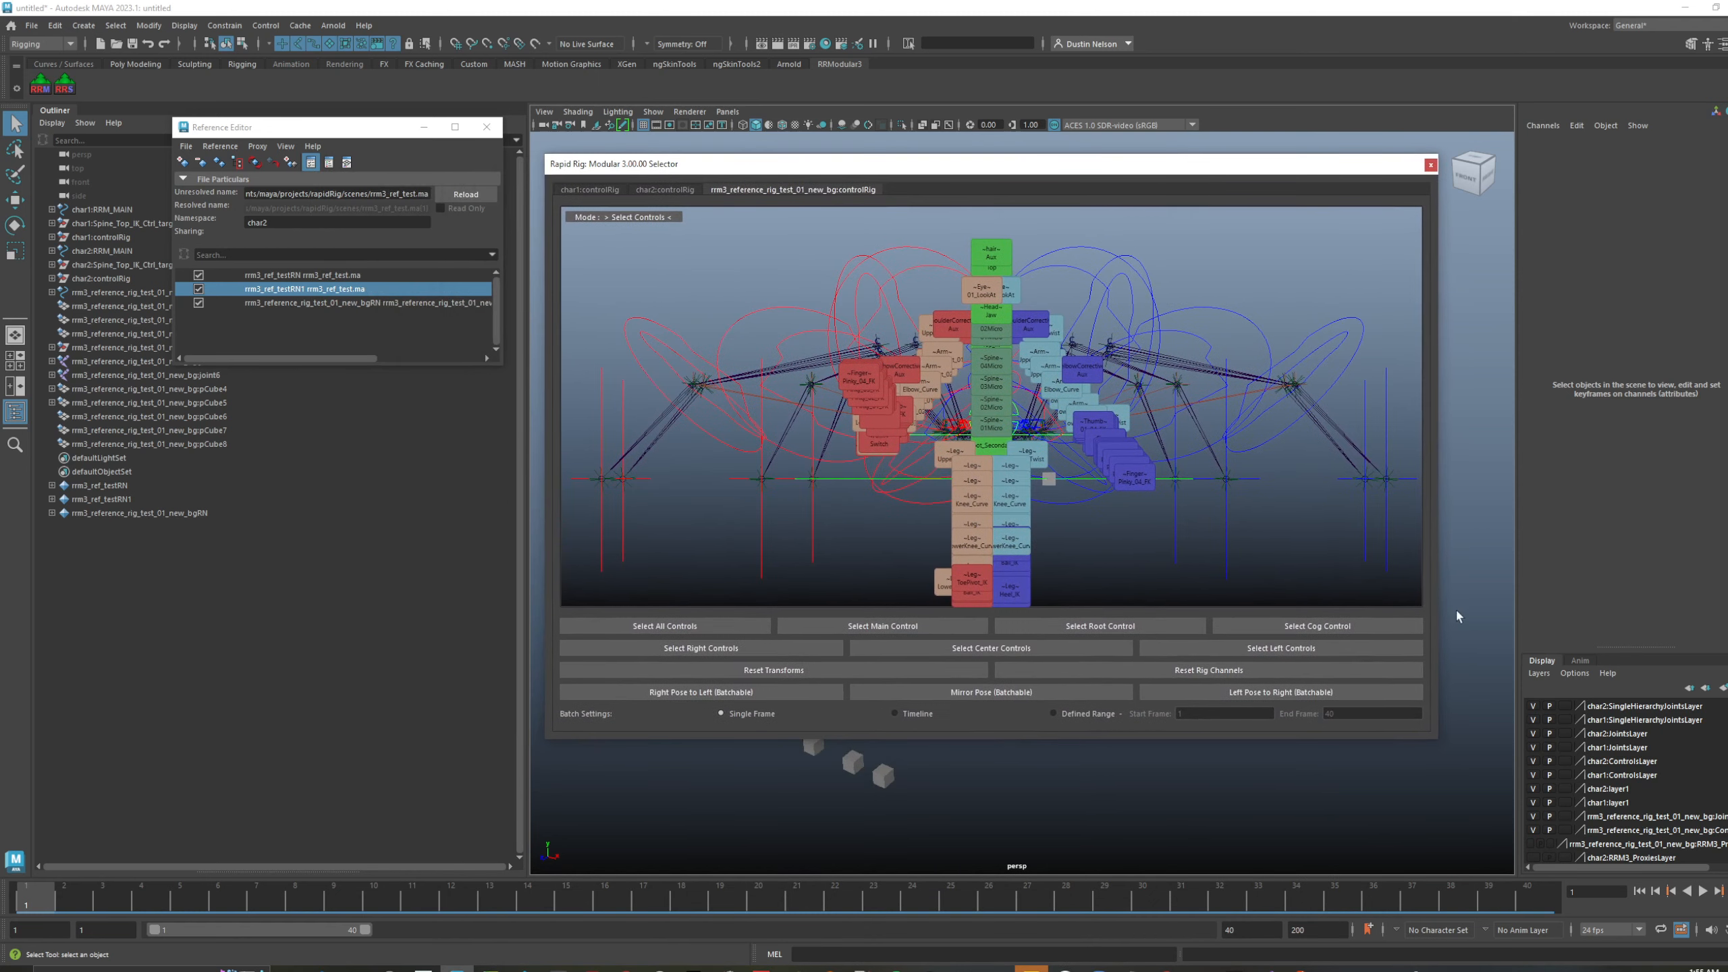